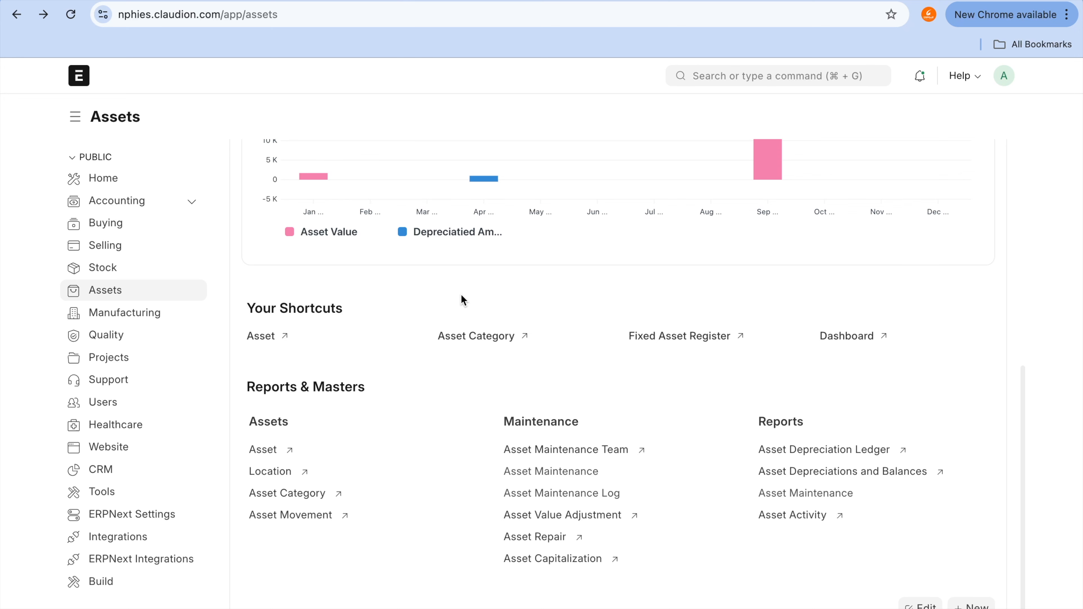
- Open the asset list and start a new asset record
{"action": "left_click", "coordinate": [265, 450]}
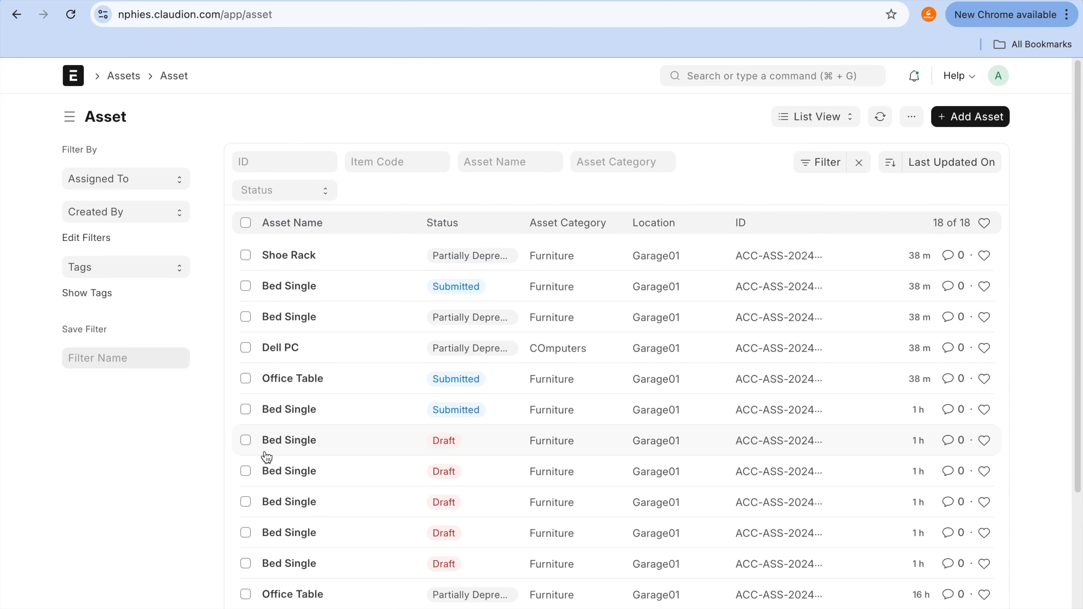
{"action": "left_click", "coordinate": [1002, 117]}
{"action": "key", "text": "Tab"}
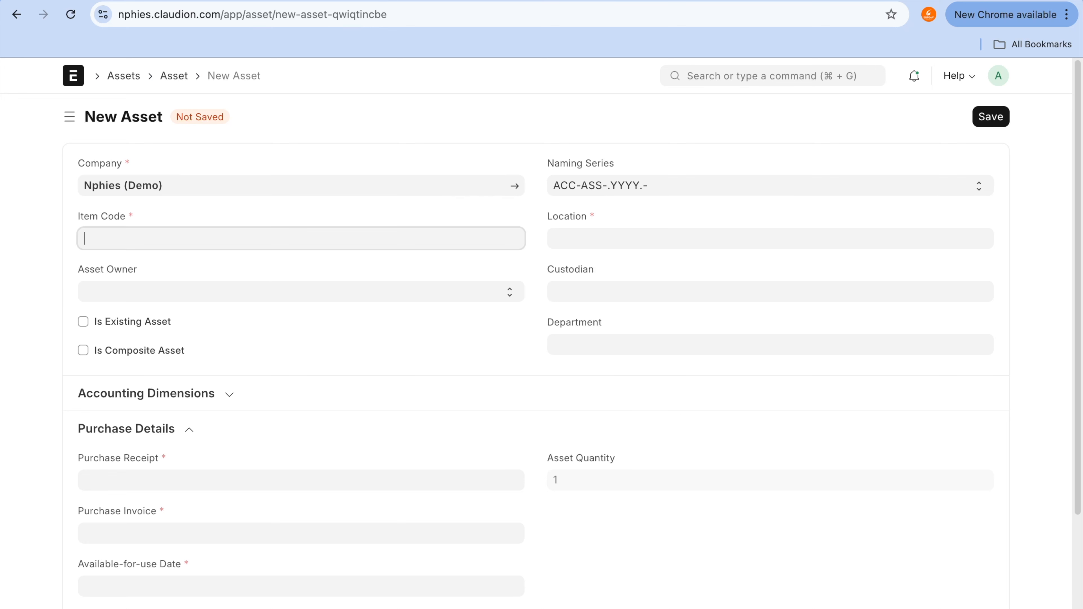
{"action": "type", "text": "For"}
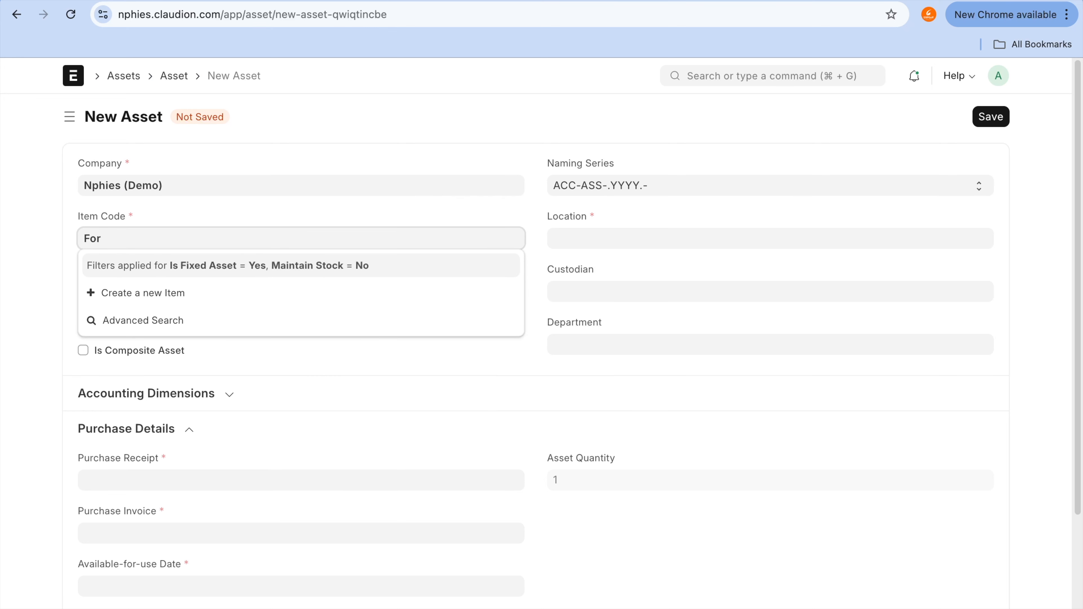
{"action": "key", "text": "BackSpace"}
{"action": "key", "text": "BackSpace"}
{"action": "key", "text": "BackSpace"}
{"action": "left_click", "coordinate": [3, 341]}
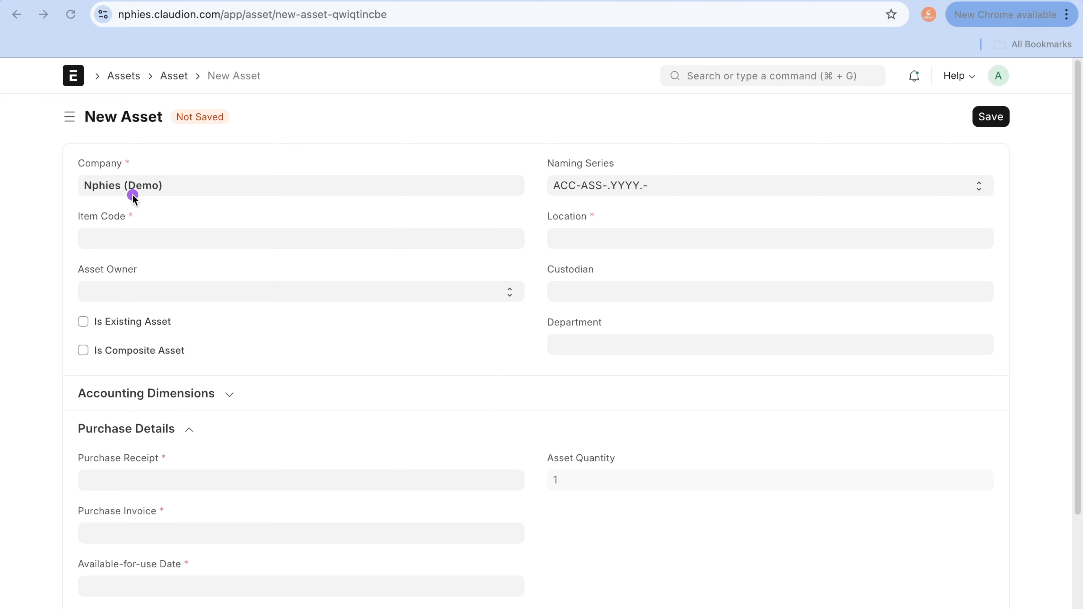
{"action": "mouse_move", "coordinate": [136, 195]}
{"action": "left_mouse_down"}
{"action": "mouse_move", "coordinate": [102, 196]}
{"action": "mouse_move", "coordinate": [99, 263]}
{"action": "mouse_move", "coordinate": [136, 197]}
{"action": "mouse_move", "coordinate": [115, 205]}
{"action": "left_mouse_up"}
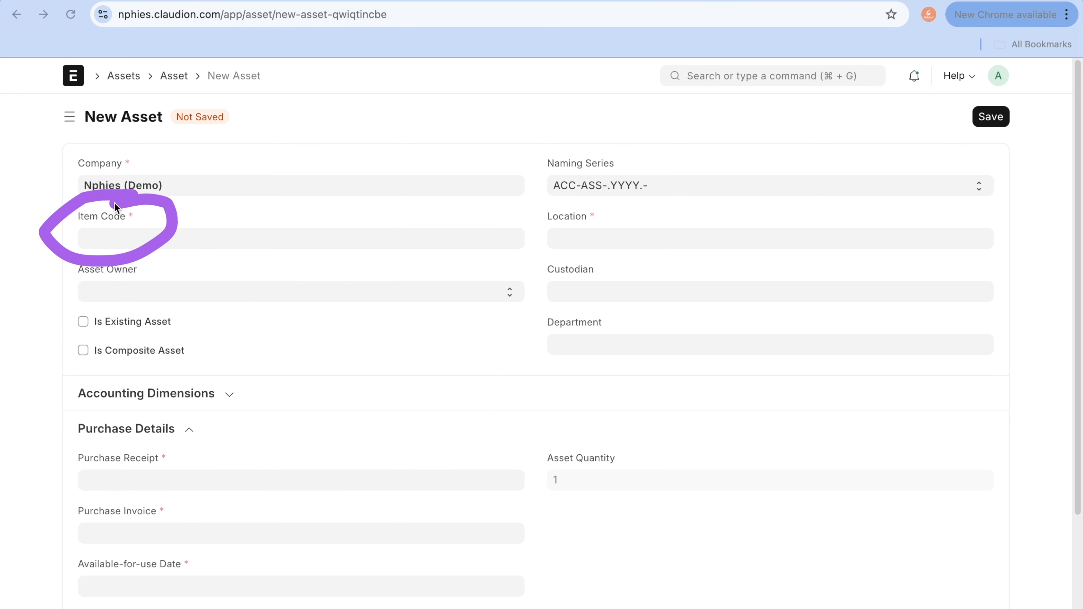
{"action": "mouse_move", "coordinate": [185, 58]}
{"action": "left_mouse_down"}
{"action": "mouse_move", "coordinate": [133, 85]}
{"action": "mouse_move", "coordinate": [193, 48]}
{"action": "left_mouse_up"}
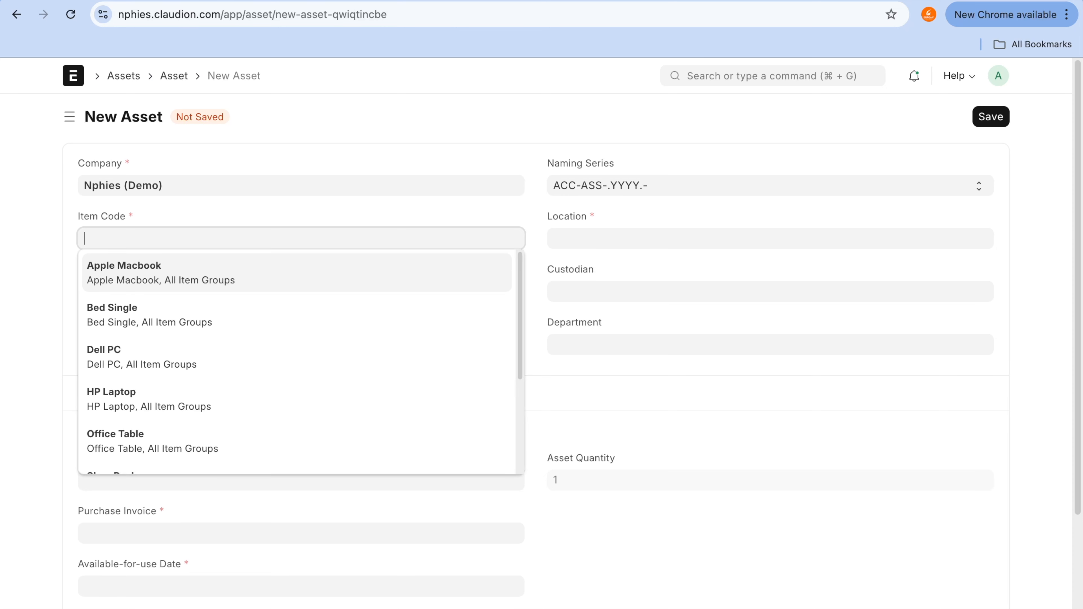
- Find and open the Item list in a duplicate browser tab, and return to the new asset's Item Code field
{"action": "right_click", "coordinate": [484, 1]}
{"action": "left_click", "coordinate": [578, 84]}
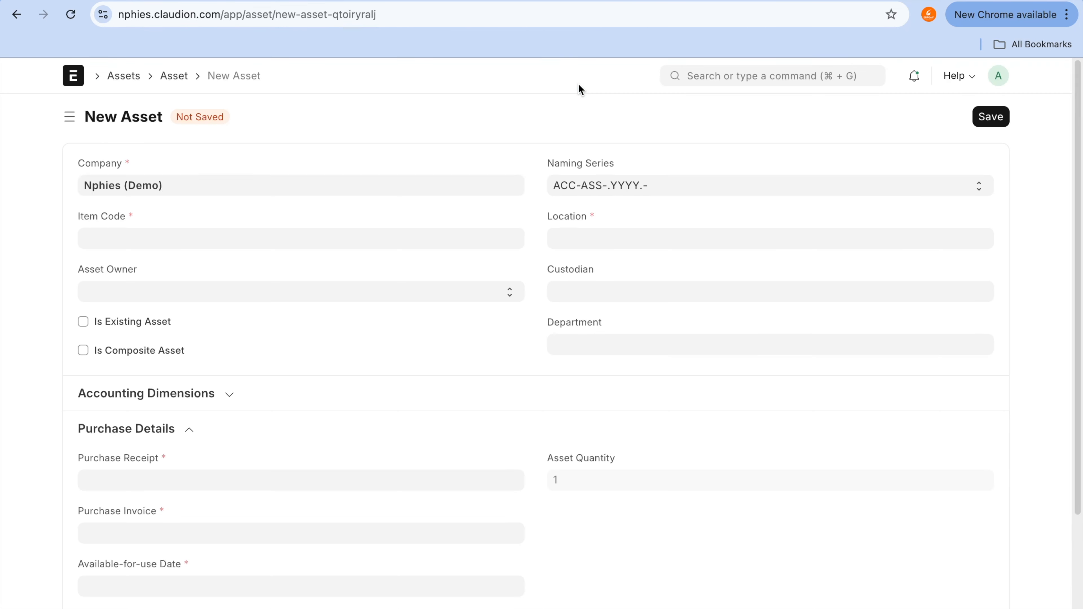
{"action": "left_click", "coordinate": [763, 75]}
{"action": "type", "text": "item code"}
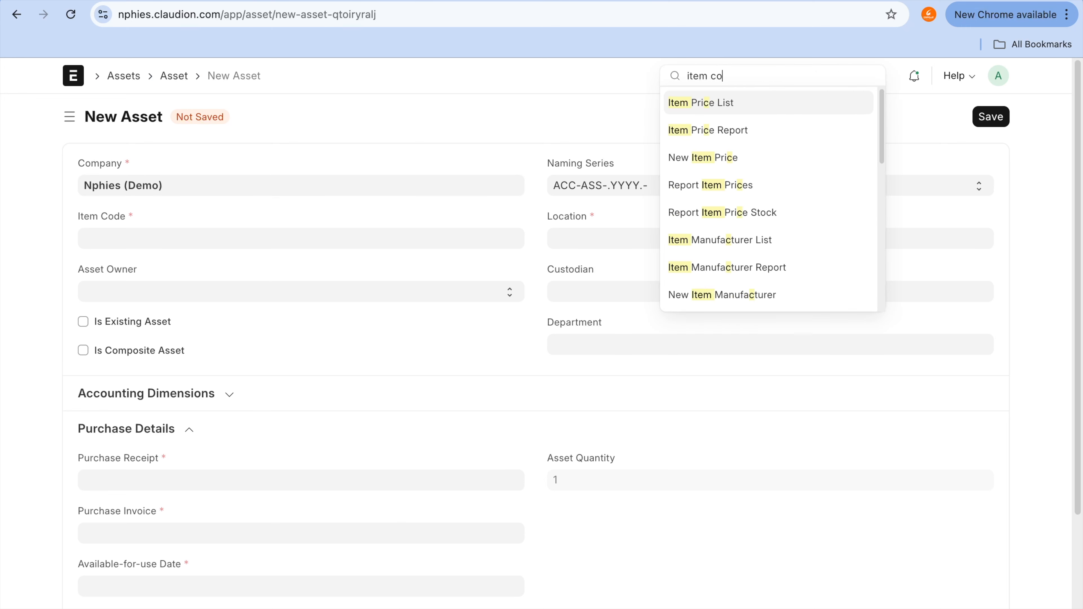
{"action": "key", "text": "BackSpace"}
{"action": "key", "text": "BackSpace"}
{"action": "key", "text": "BackSpace"}
{"action": "key", "text": "BackSpace"}
{"action": "type", "text": "kl"}
{"action": "key", "text": "BackSpace"}
{"action": "key", "text": "BackSpace"}
{"action": "type", "text": "l"}
{"action": "key", "text": "BackSpace"}
{"action": "left_click", "coordinate": [753, 107]}
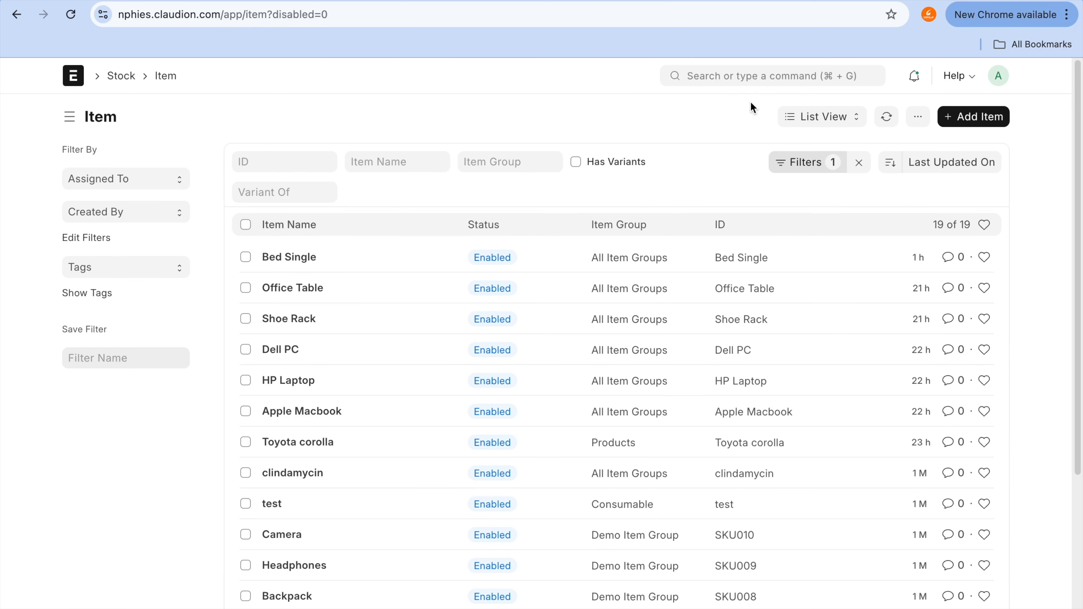
{"action": "left_click", "coordinate": [471, 3]}
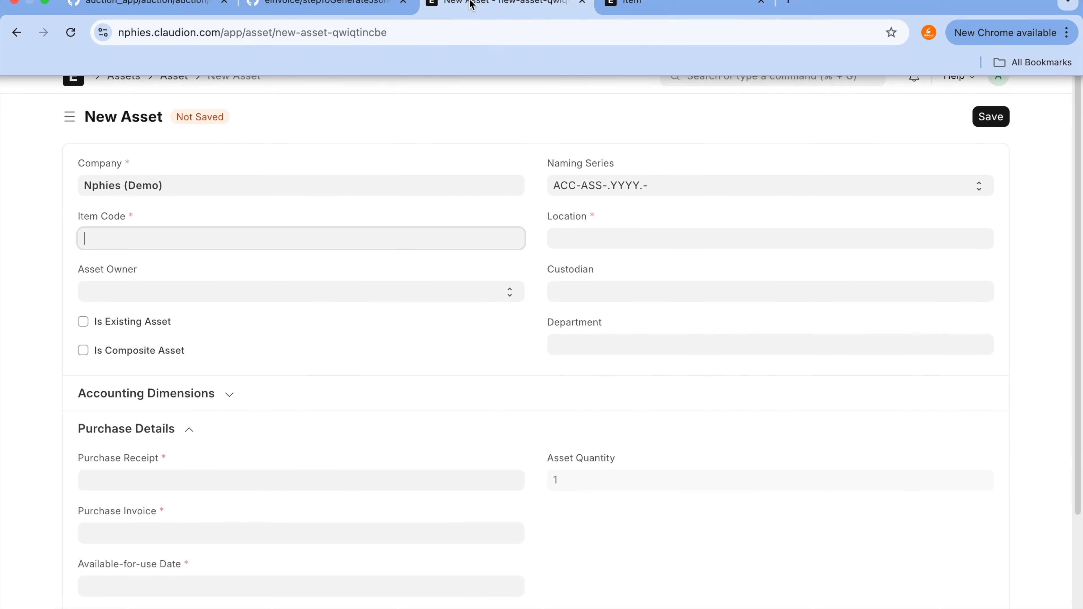
{"action": "left_click", "coordinate": [323, 245]}
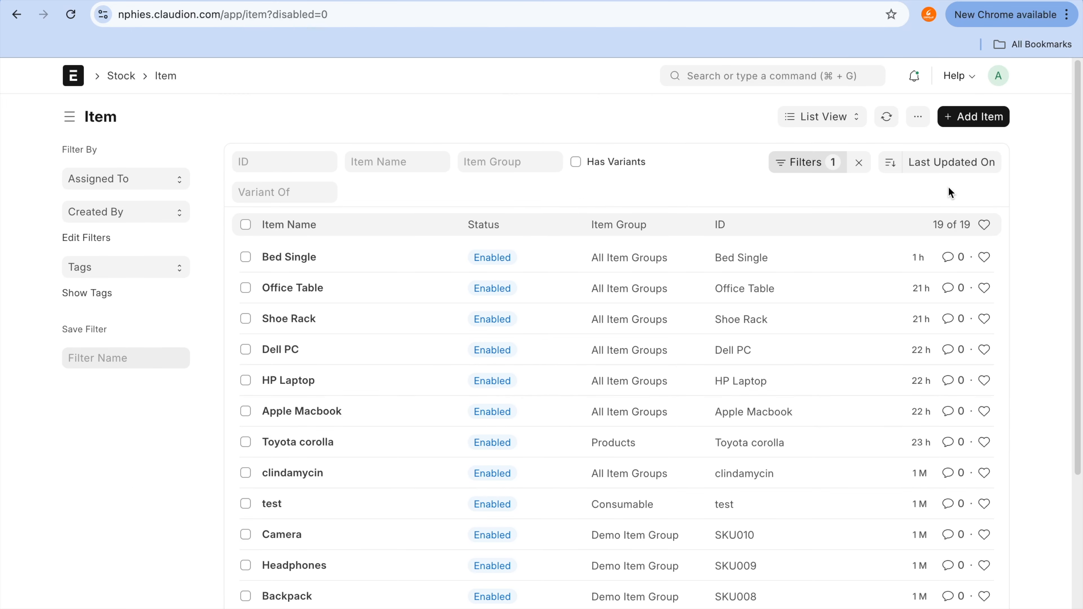
- Try out a new item's full form with Is Fixed Asset and Auto Create Assets on Purchase enabled, and return to the asset form
{"action": "left_click", "coordinate": [970, 121]}
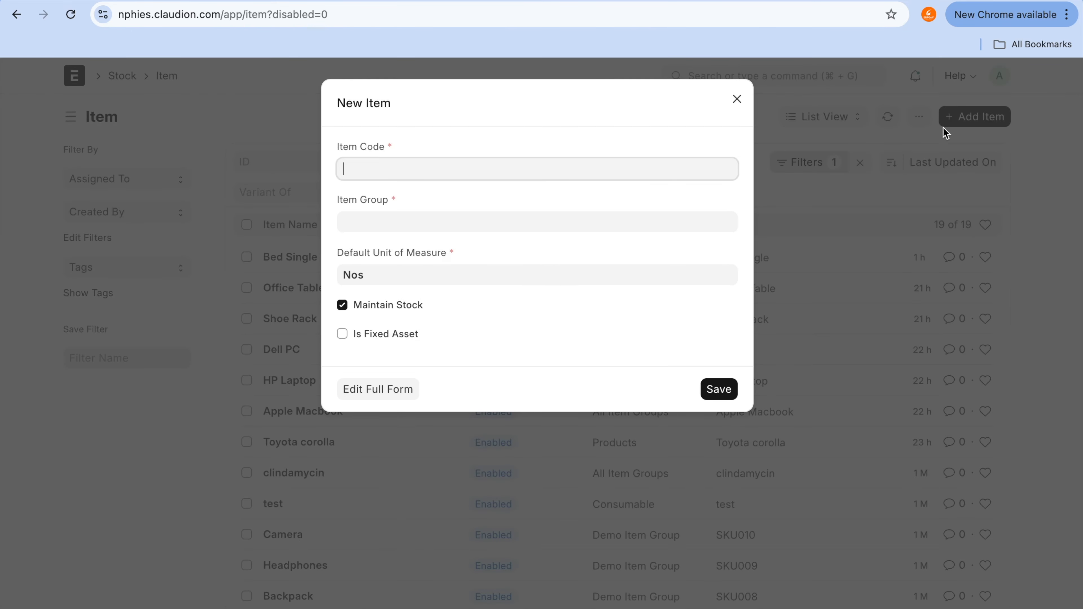
{"action": "left_click", "coordinate": [365, 389]}
{"action": "scroll", "coordinate": [627, 434], "scroll_direction": "down", "scroll_amount": 1}
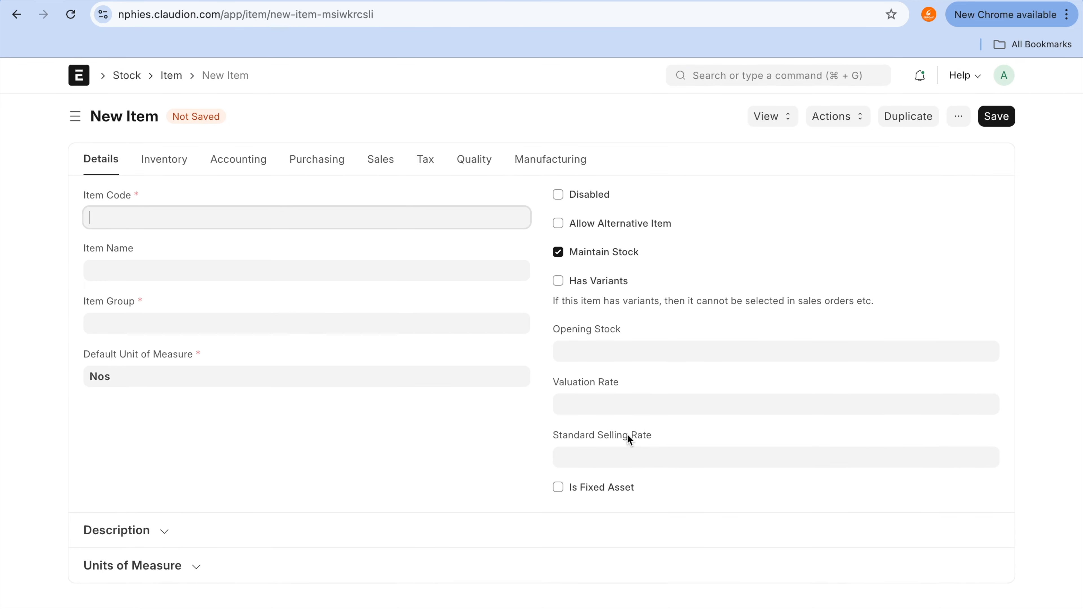
{"action": "left_click", "coordinate": [608, 488]}
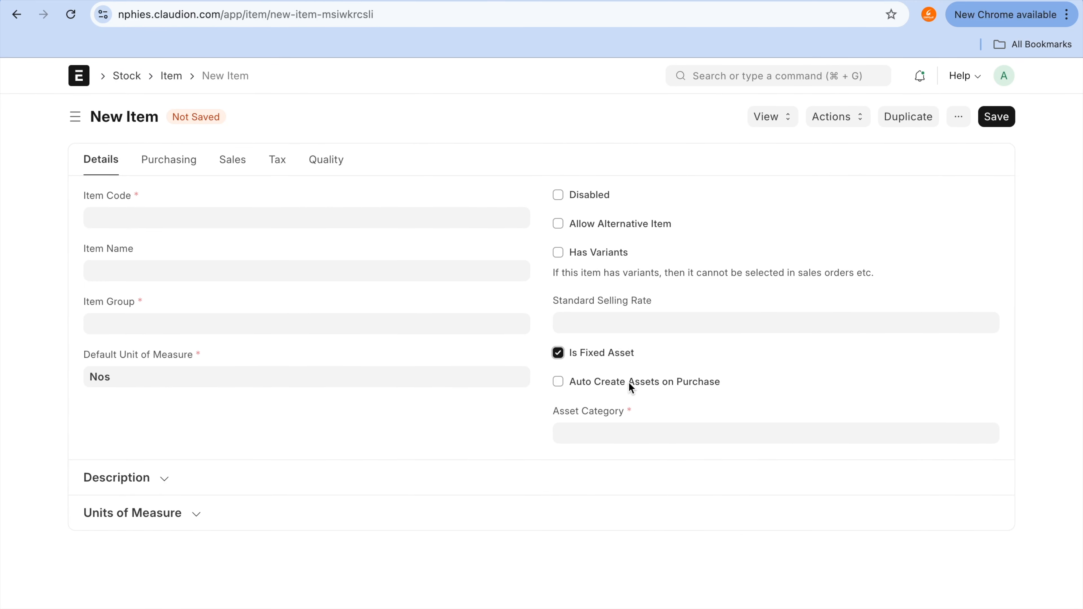
{"action": "left_click", "coordinate": [621, 382]}
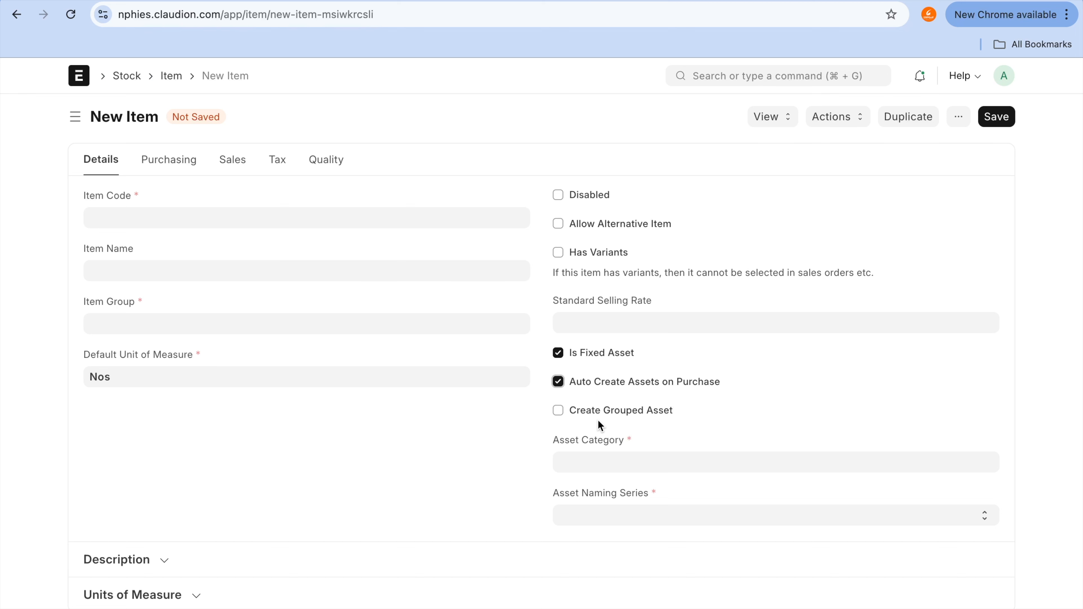
{"action": "left_click", "coordinate": [662, 1]}
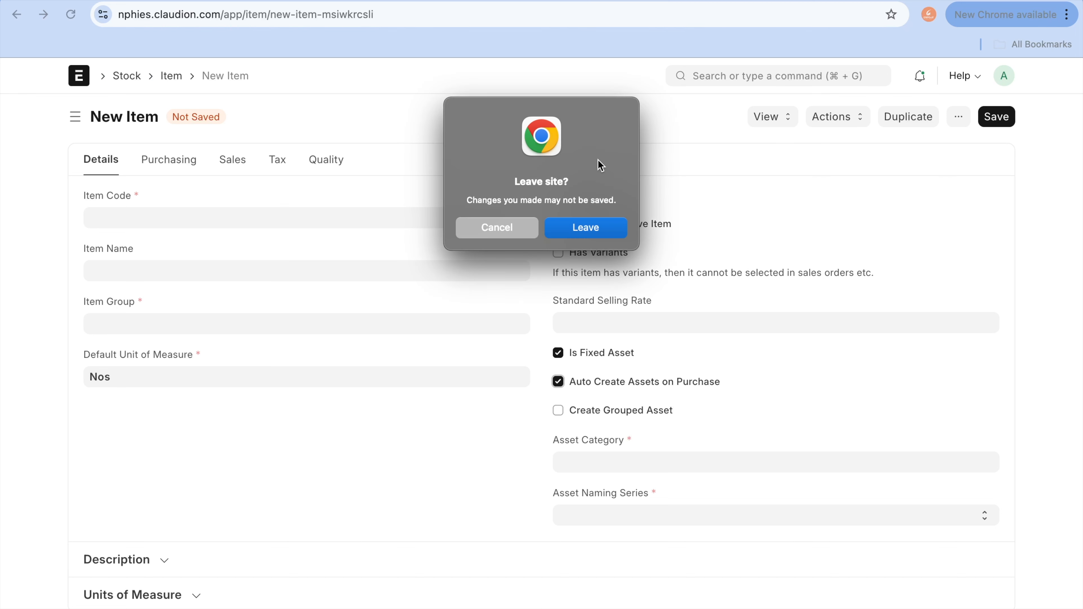
{"action": "left_click", "coordinate": [489, 222]}
{"action": "left_click", "coordinate": [503, 1]}
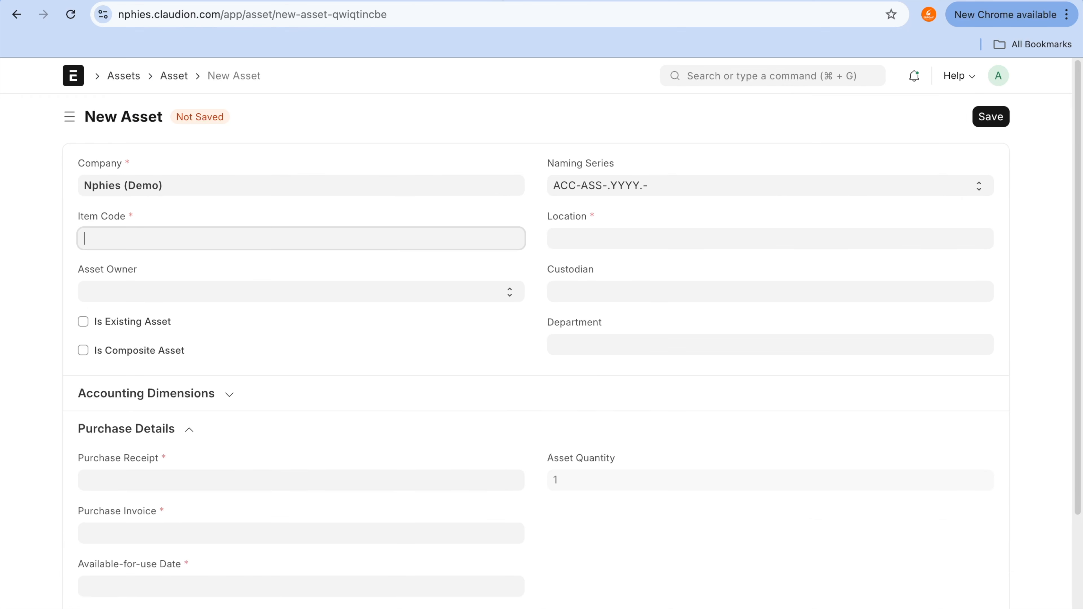
- Create a new item named Ford Explorer from the asset's Item Code field
{"action": "type", "text": "Ford"}
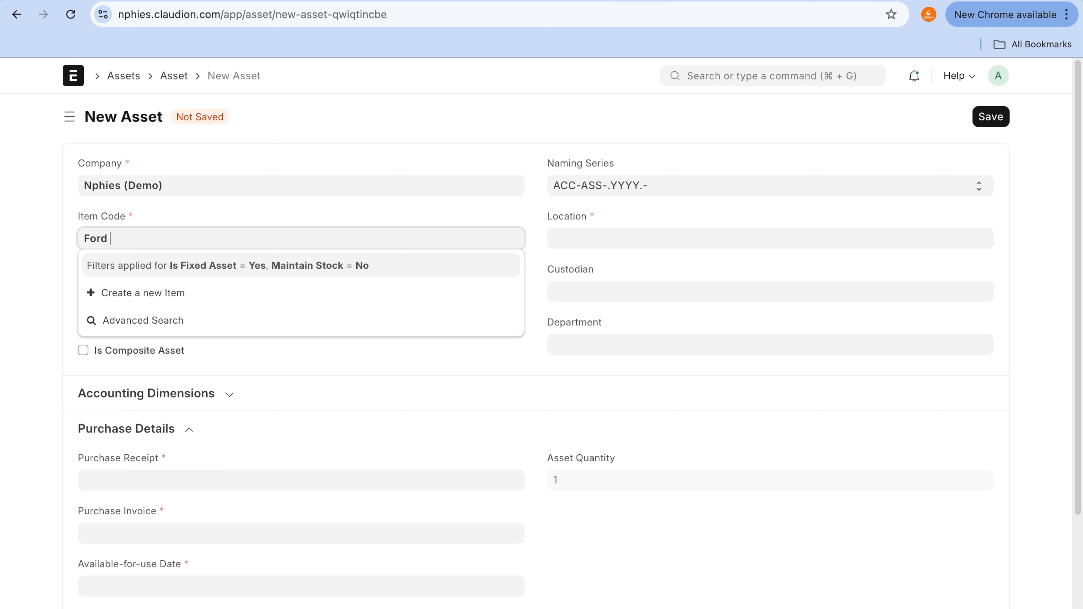
{"action": "type", "text": " Explorer"}
{"action": "key", "text": "super+a"}
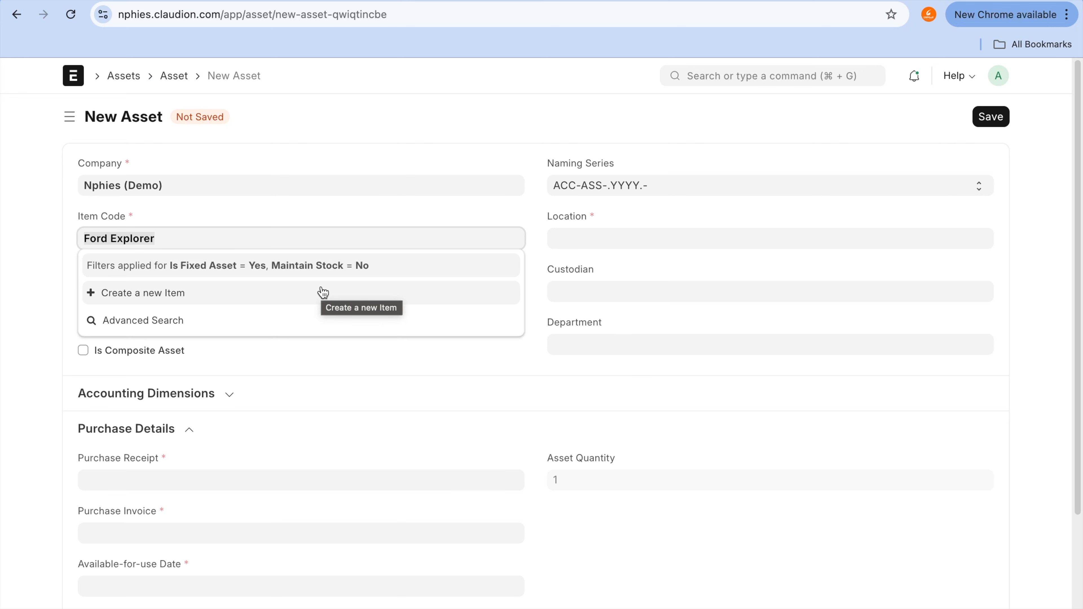
{"action": "left_click", "coordinate": [324, 292]}
{"action": "key", "text": "Tab"}
- Assign the item to All Item Groups and make it a fixed asset without stock maintenance
{"action": "left_click", "coordinate": [465, 223]}
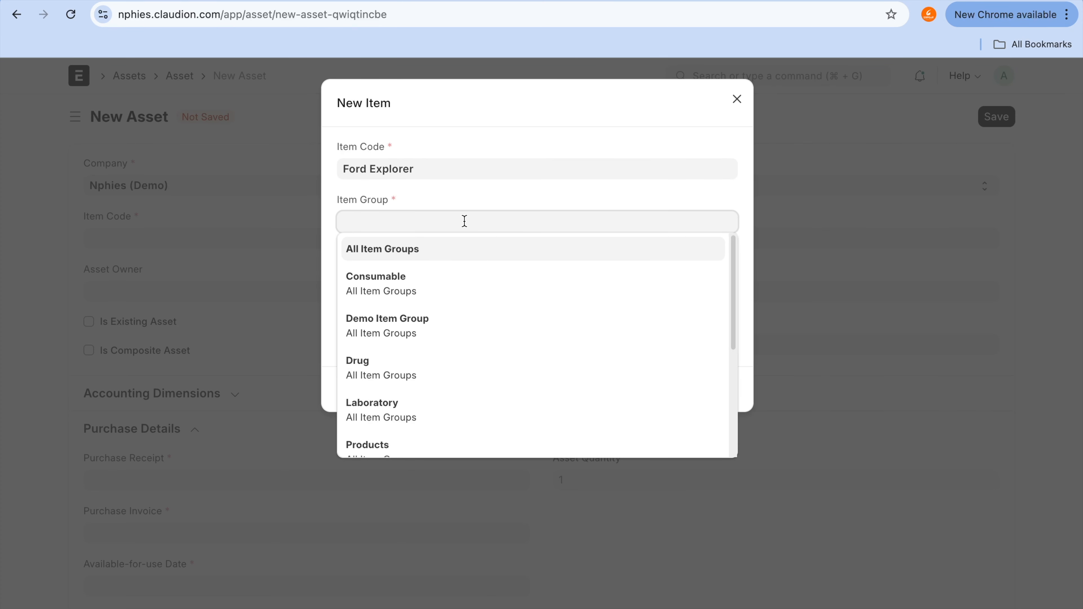
{"action": "left_click", "coordinate": [443, 250]}
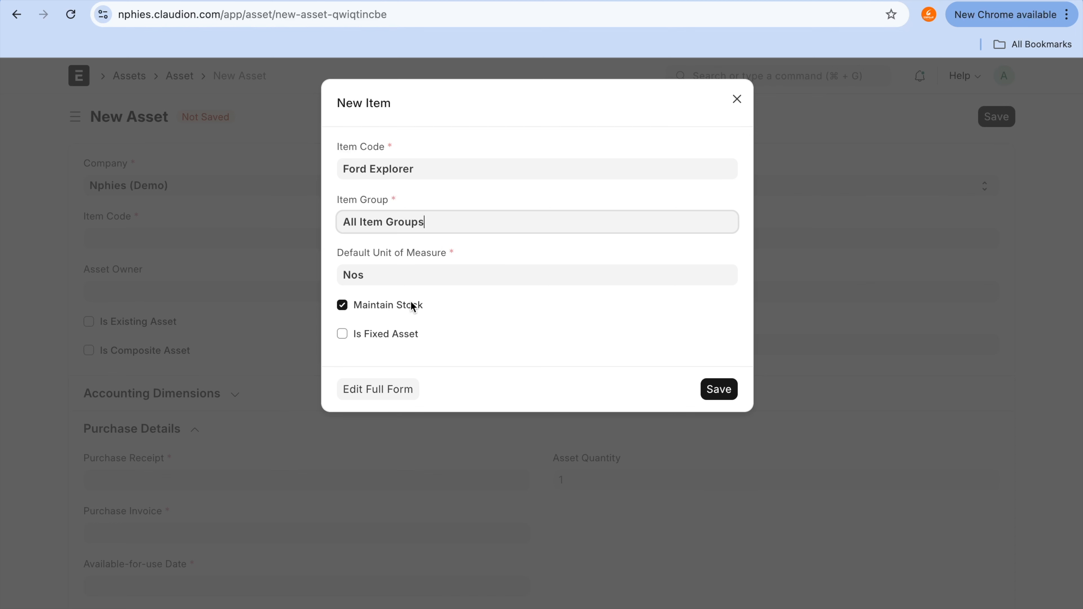
{"action": "left_click_drag", "start_coordinate": [339, 304], "coordinate": [546, 304]}
{"action": "left_click", "coordinate": [343, 305]}
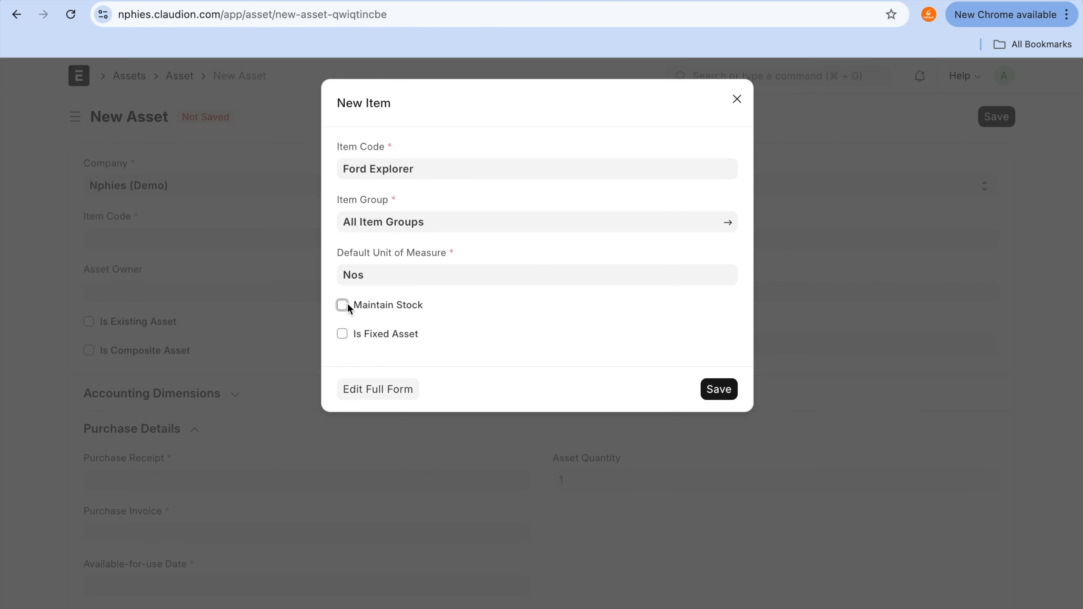
{"action": "left_click", "coordinate": [344, 335]}
- Create a new asset category for the item and name it Transportation
{"action": "left_click", "coordinate": [390, 366]}
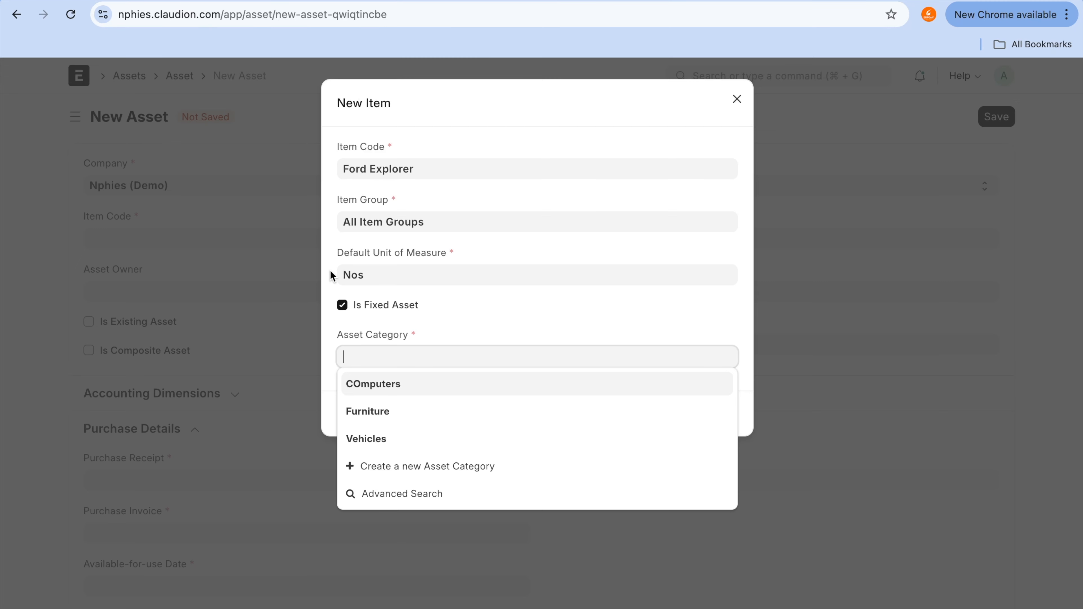
{"action": "left_click", "coordinate": [379, 466]}
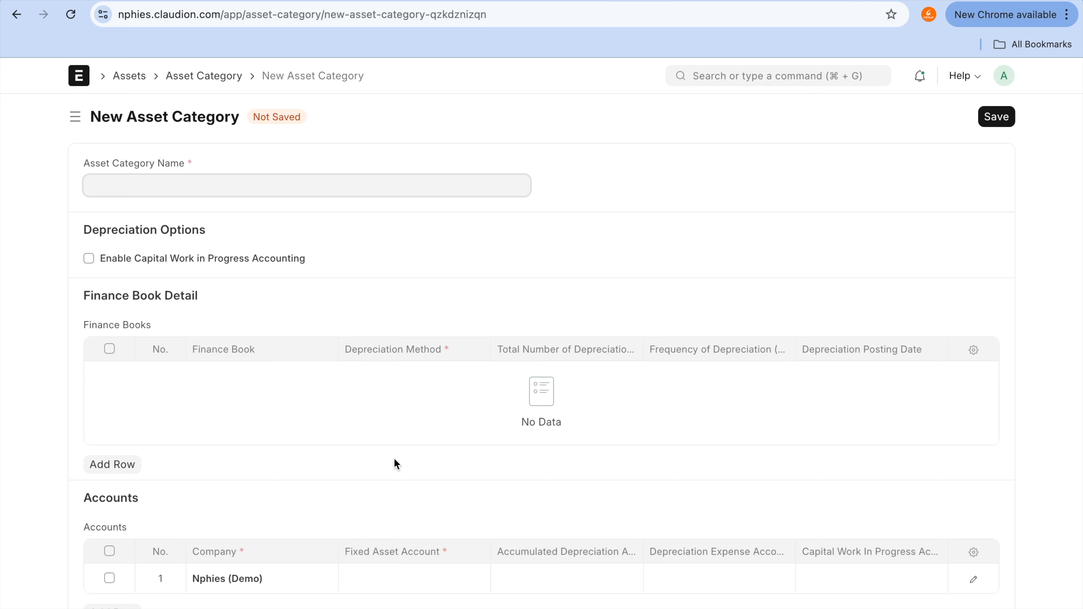
{"action": "type", "text": "Transportation"}
{"action": "key", "text": "ctrl+a"}
{"action": "mouse_move", "coordinate": [219, 224]}
{"action": "left_mouse_down"}
{"action": "mouse_move", "coordinate": [80, 233]}
{"action": "mouse_move", "coordinate": [100, 279]}
{"action": "mouse_move", "coordinate": [339, 256]}
{"action": "mouse_move", "coordinate": [204, 223]}
{"action": "left_mouse_up"}
- Add a row to the category's Finance Books table and assign Finance book 01 to it
{"action": "left_click", "coordinate": [128, 465]}
{"action": "left_click", "coordinate": [266, 383]}
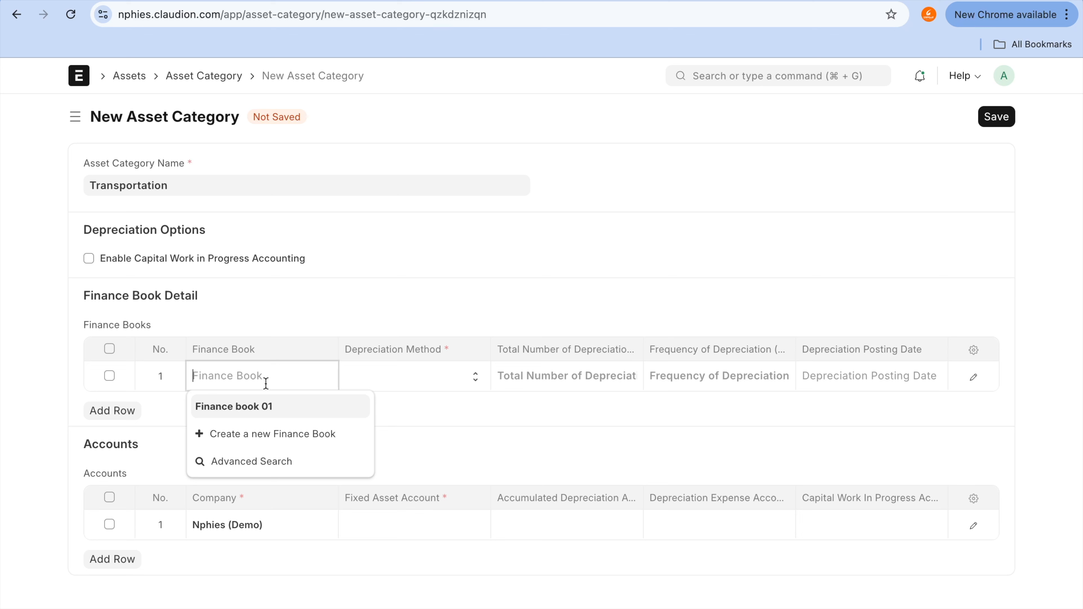
{"action": "left_click", "coordinate": [422, 381]}
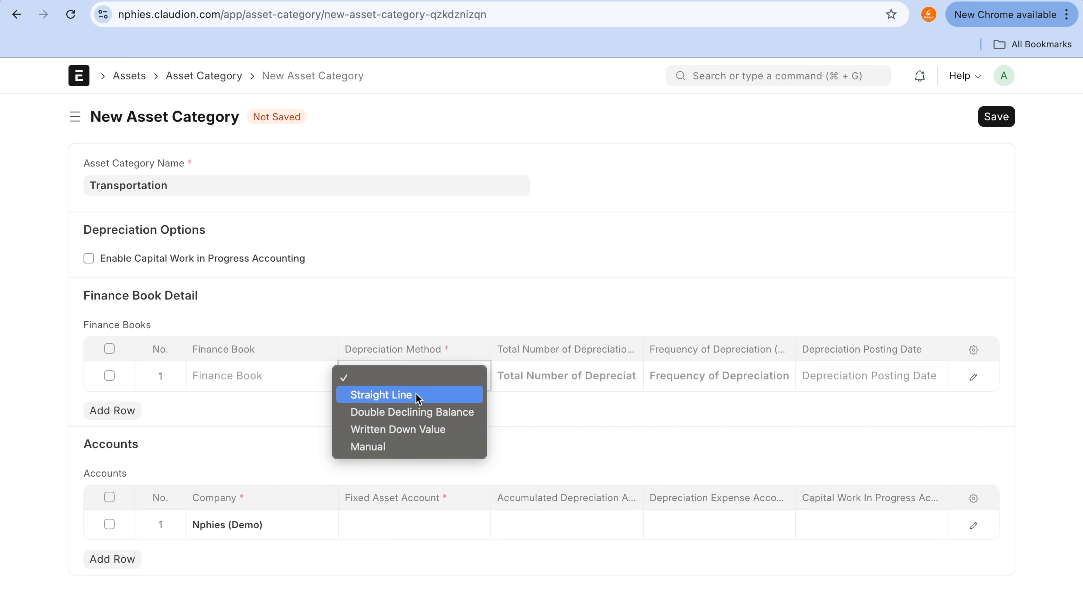
{"action": "left_click", "coordinate": [321, 412]}
{"action": "left_click", "coordinate": [318, 370]}
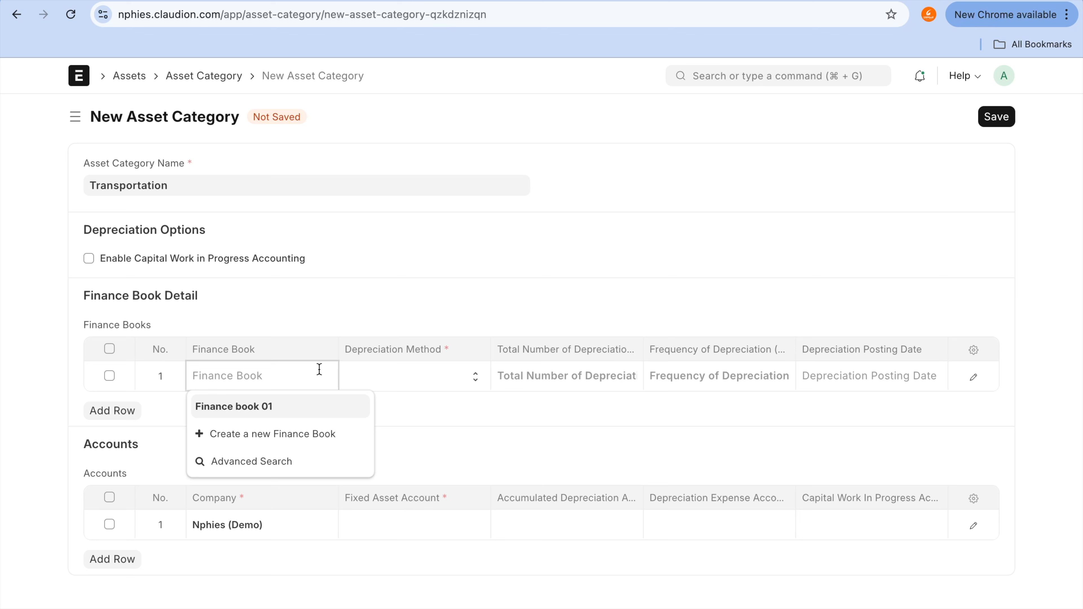
{"action": "left_click", "coordinate": [304, 415]}
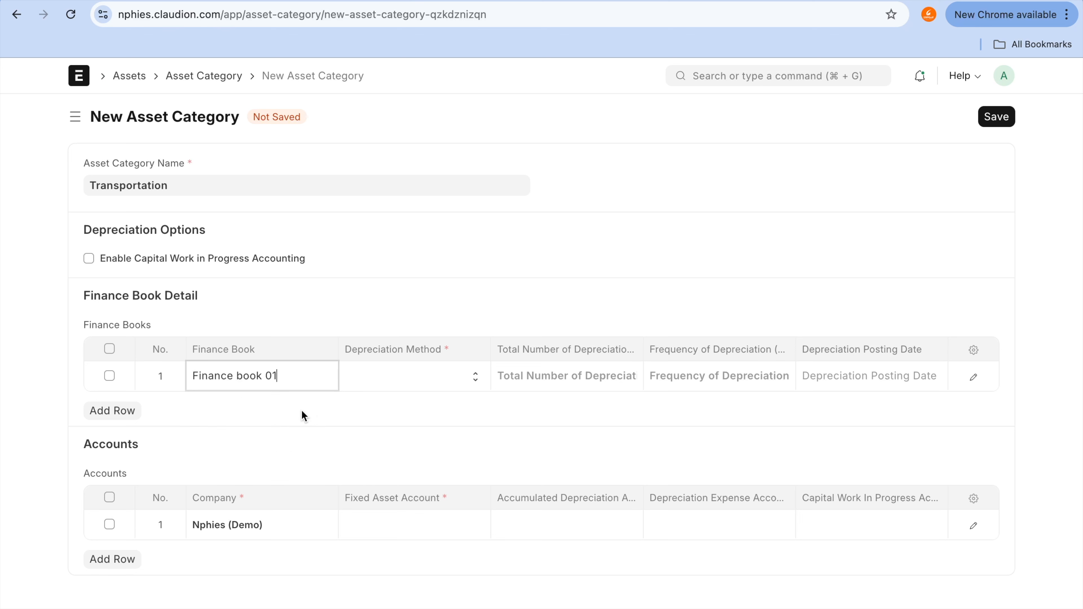
- Set the finance book row to Straight Line depreciation, 5 total depreciations, a frequency of 12 and posting date 01-09-2024
{"action": "left_click", "coordinate": [457, 383]}
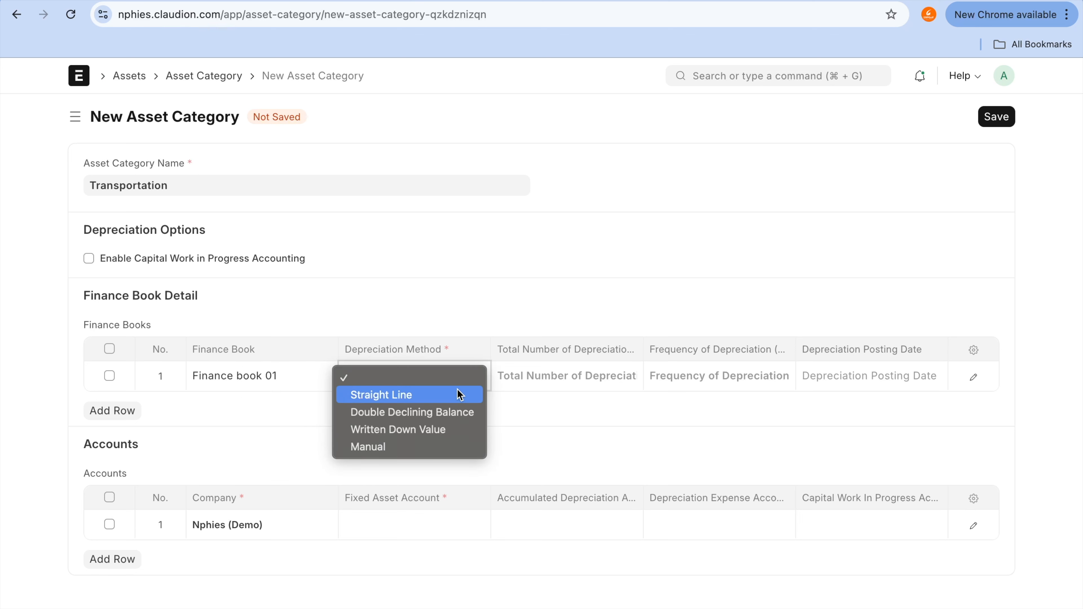
{"action": "left_click", "coordinate": [458, 392]}
{"action": "left_click", "coordinate": [567, 386]}
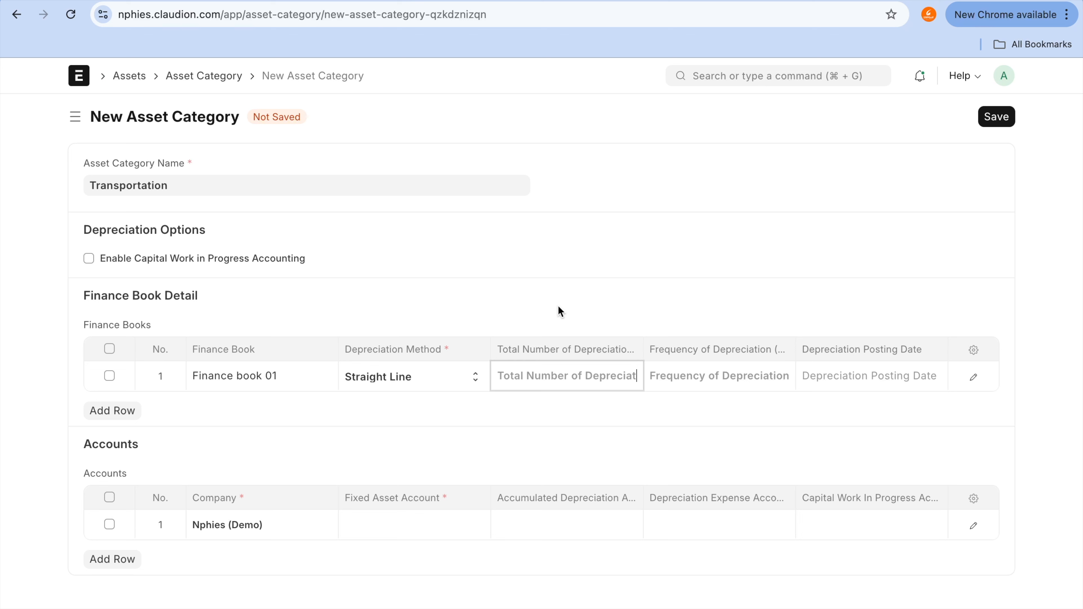
{"action": "type", "text": "5"}
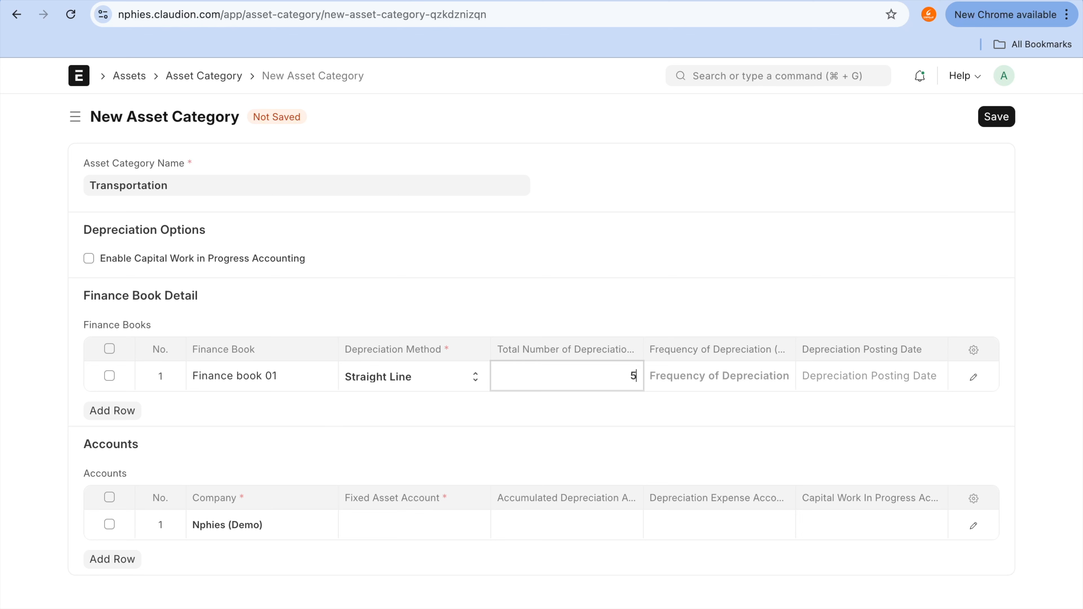
{"action": "key", "text": "Tab"}
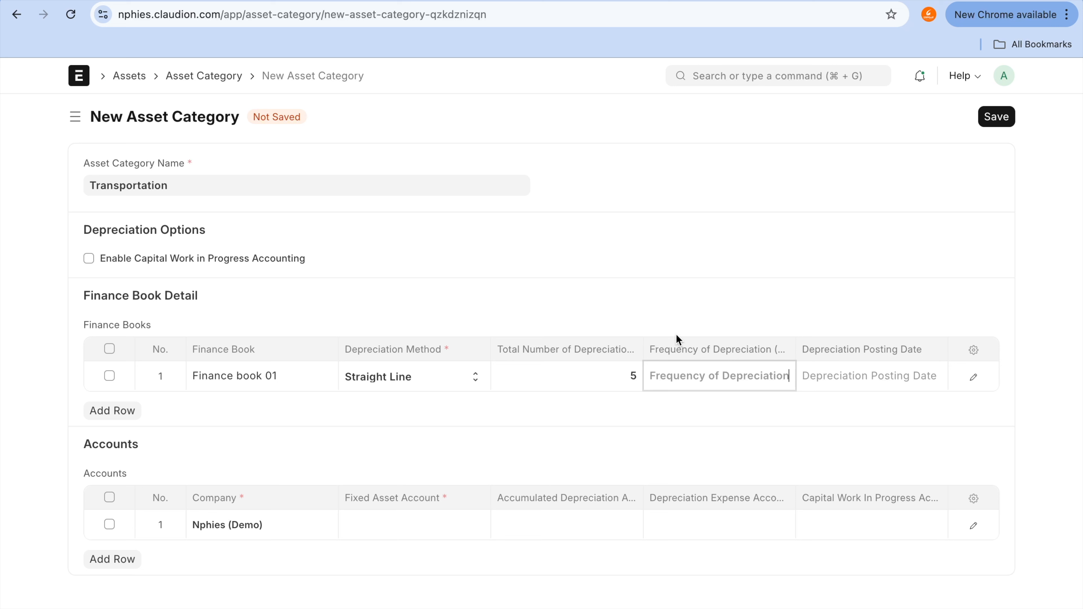
{"action": "type", "text": "12"}
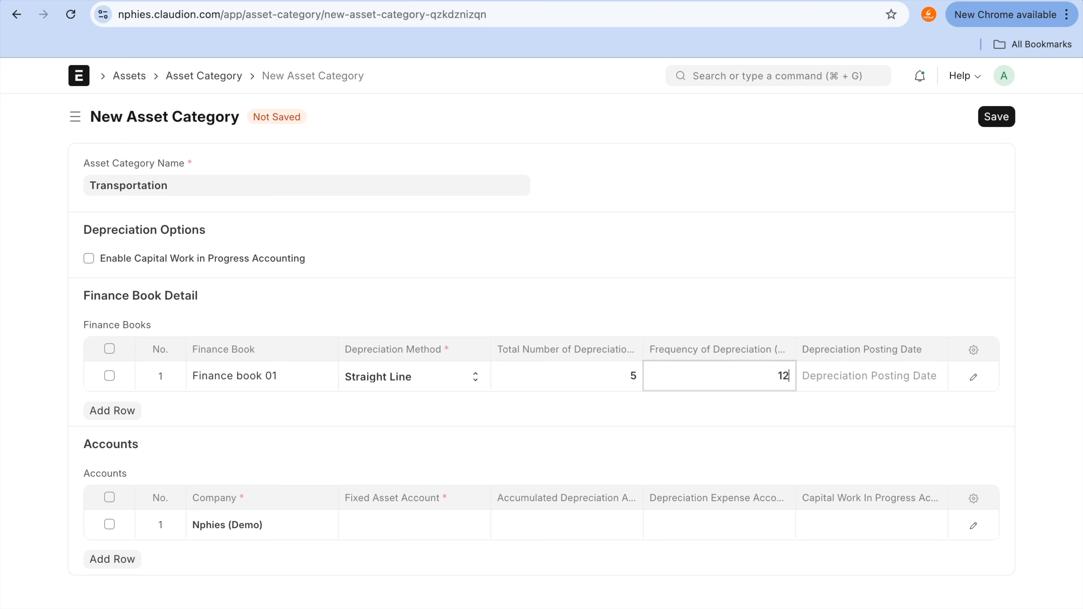
{"action": "left_click", "coordinate": [859, 385]}
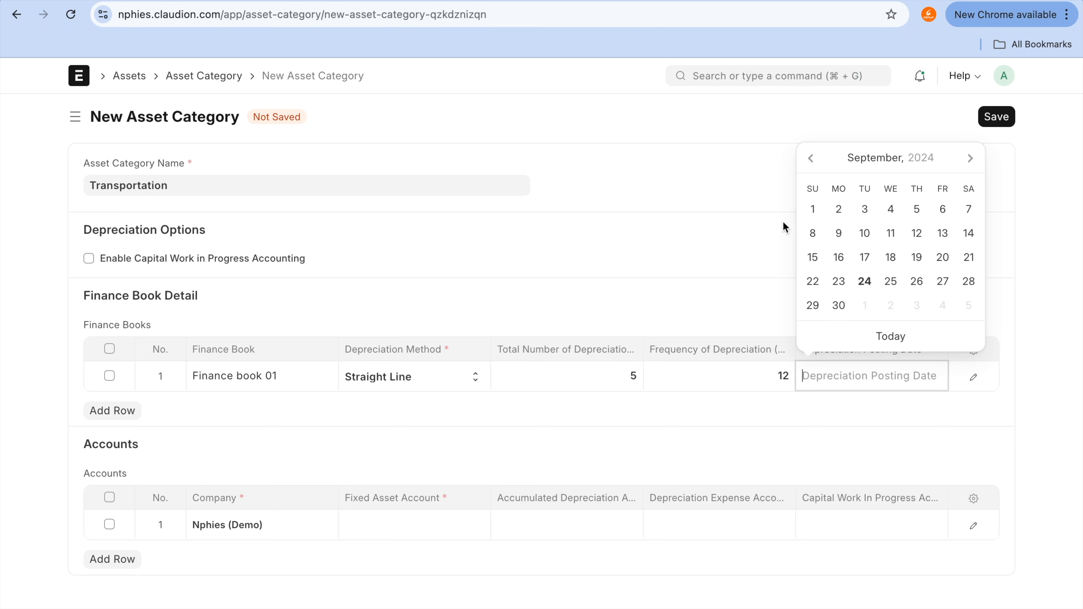
{"action": "left_click", "coordinate": [814, 209]}
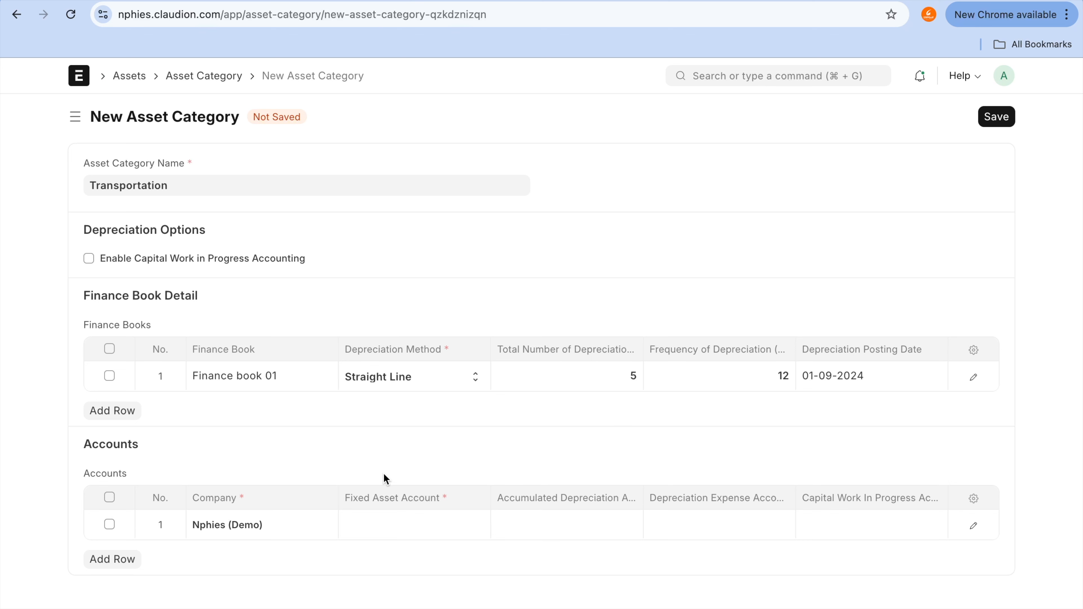
- Check the Fixed Asset Account choices for the category, and open the Chart of Accounts from a separate ERPNext page
{"action": "left_click", "coordinate": [412, 536]}
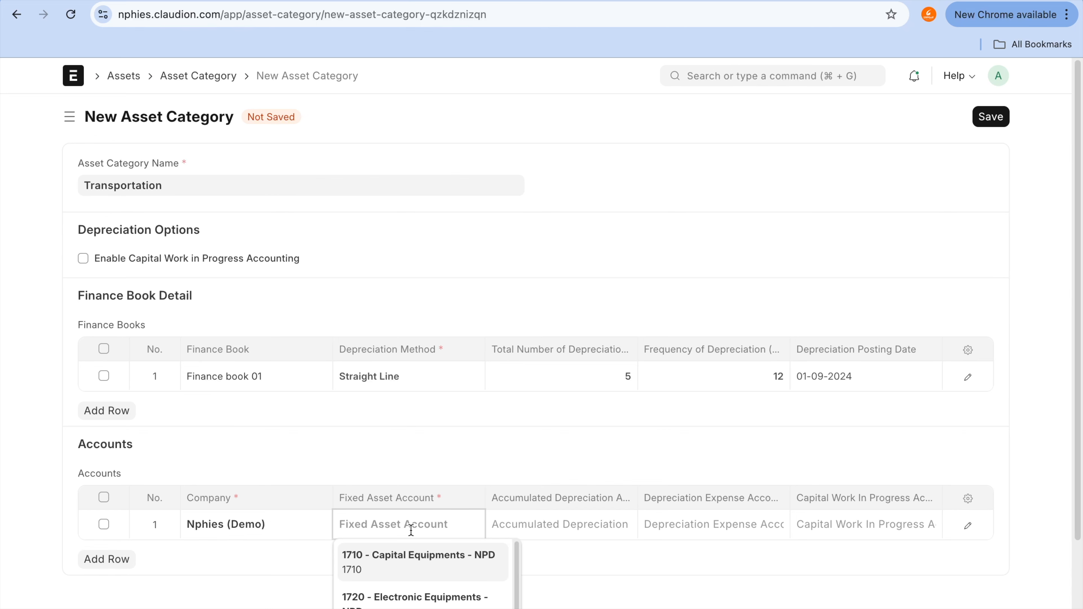
{"action": "scroll", "coordinate": [411, 530], "scroll_direction": "down", "scroll_amount": 3}
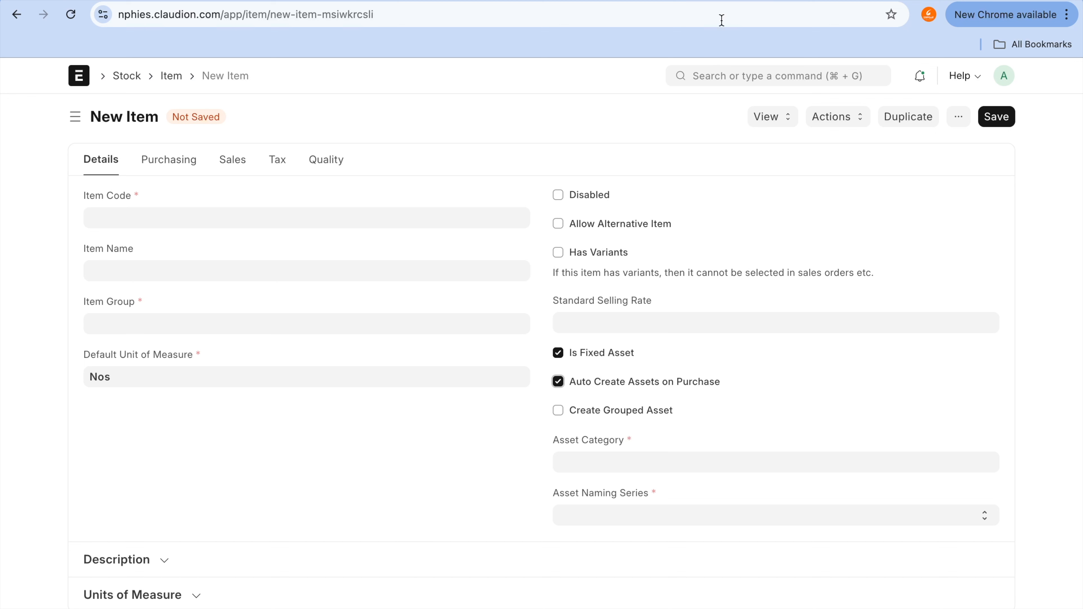
{"action": "left_click", "coordinate": [744, 82]}
{"action": "type", "text": "chaft"}
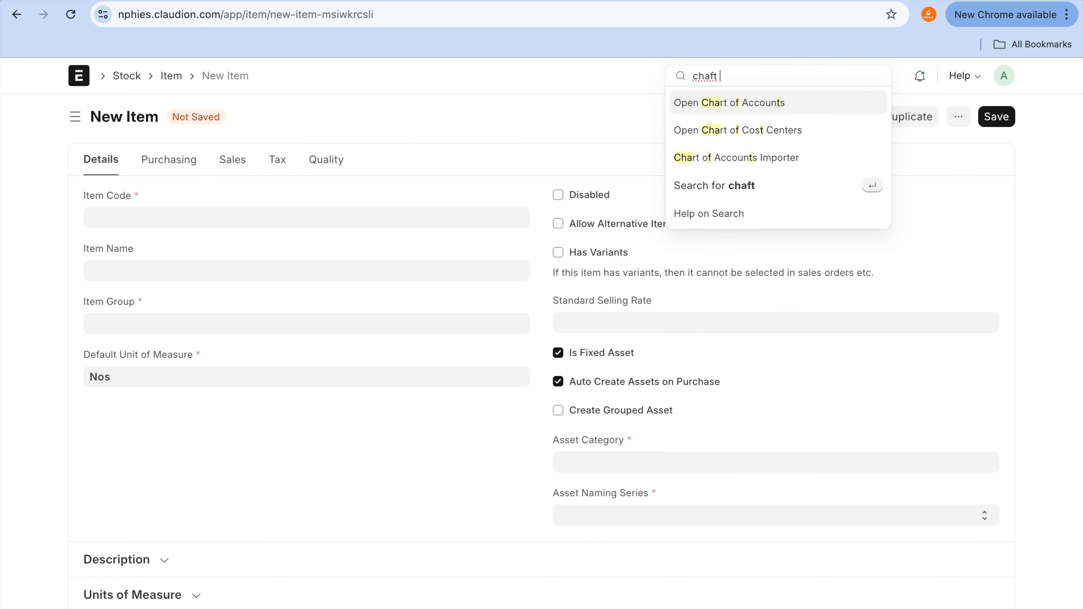
{"action": "key", "text": "BackSpace"}
{"action": "key", "text": "BackSpace"}
{"action": "type", "text": "rt of"}
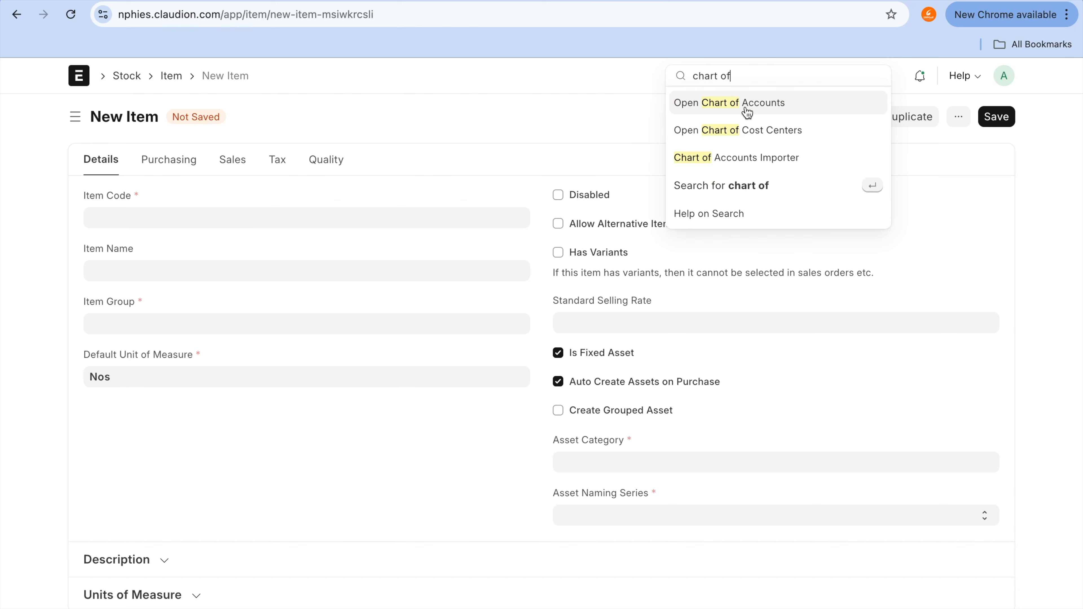
{"action": "left_click", "coordinate": [747, 111]}
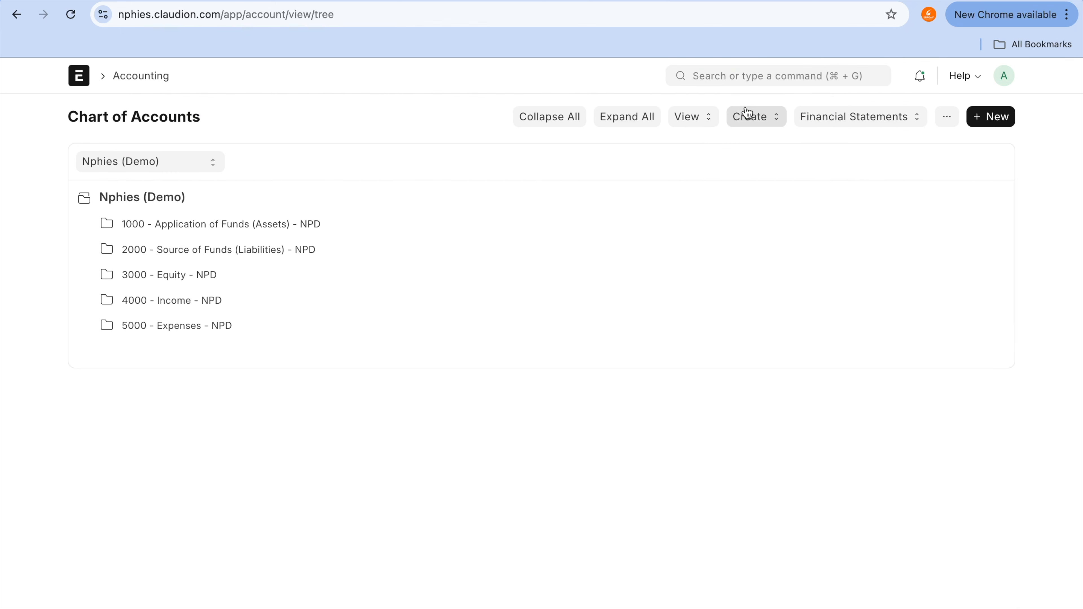
- Start a child account under 1700 - Fixed Assets in the company's assets, named Transportation with account number 1791
{"action": "left_click", "coordinate": [255, 226]}
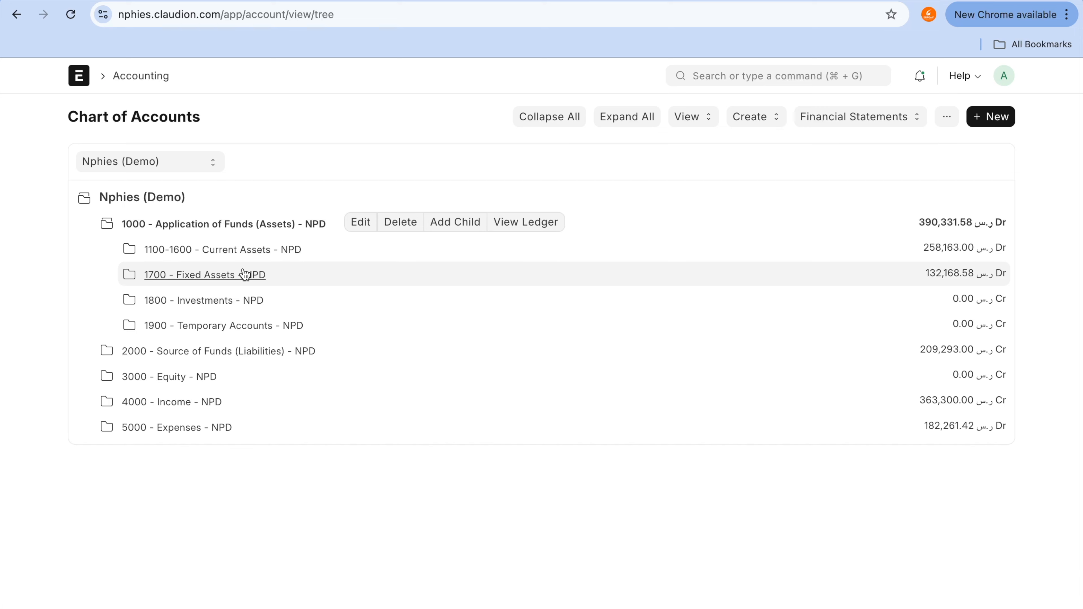
{"action": "left_click", "coordinate": [248, 275]}
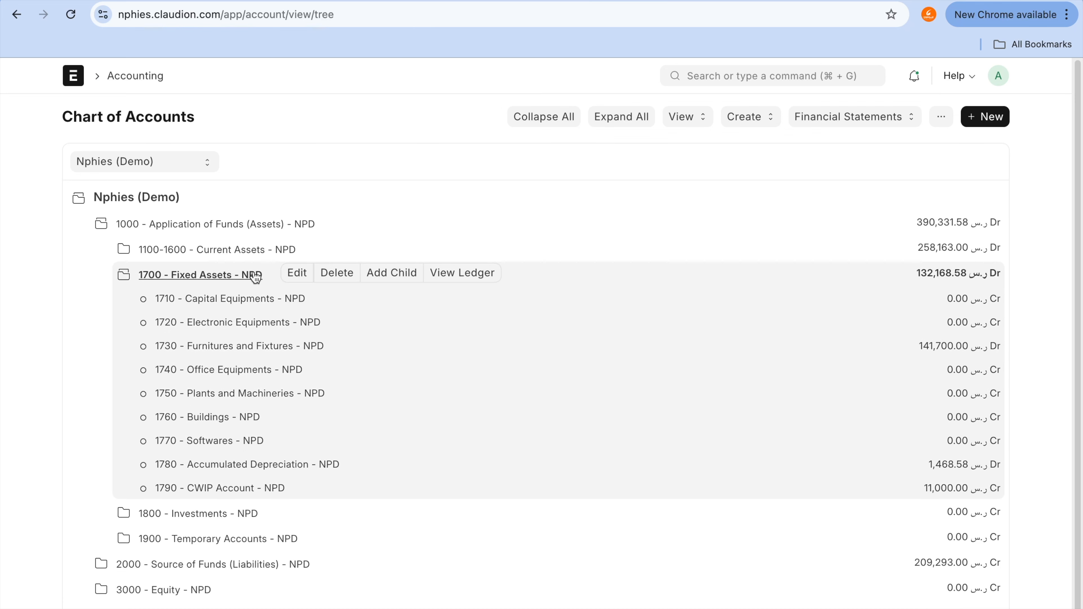
{"action": "left_click", "coordinate": [412, 280]}
{"action": "type", "text": "Transportation"}
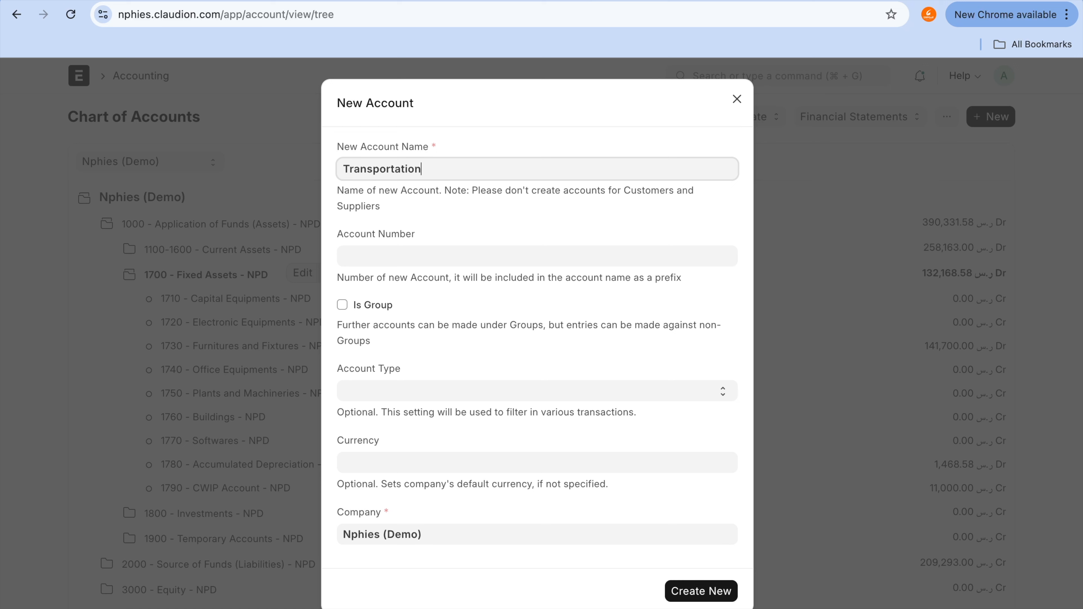
{"action": "left_click", "coordinate": [446, 261]}
{"action": "type", "text": "1791"}
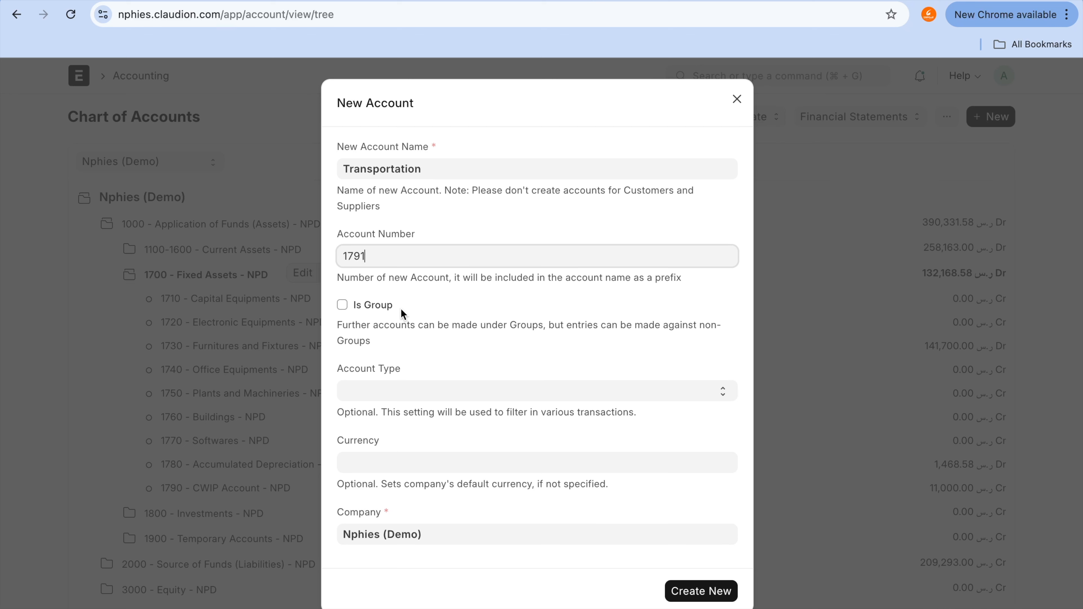
- Set the new account's type to Fixed Asset, create it and select it in the account tree
{"action": "left_click", "coordinate": [433, 384]}
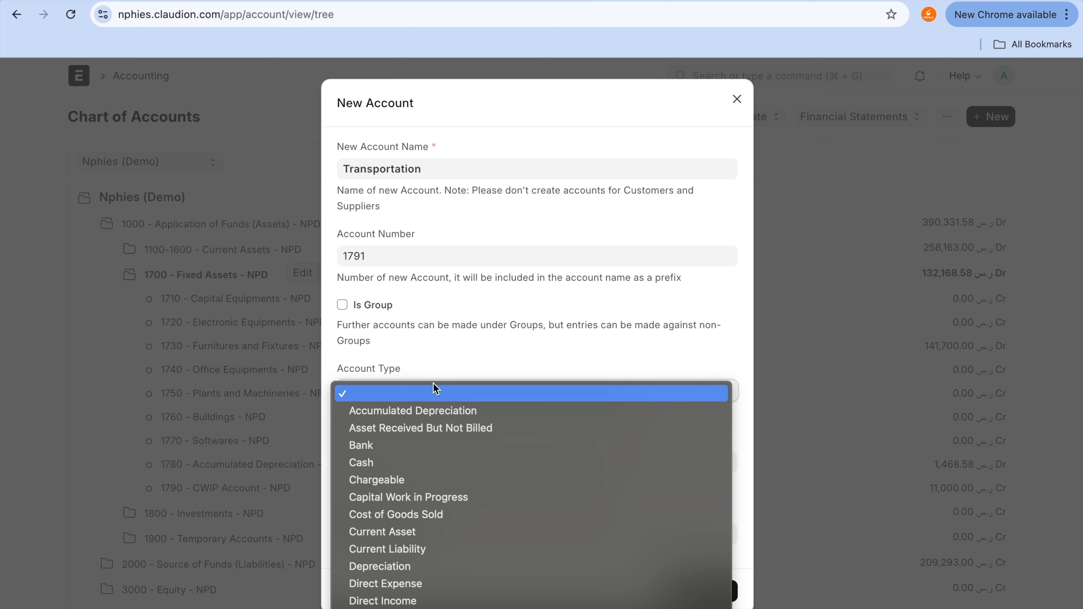
{"action": "key", "text": "f"}
{"action": "key", "text": "Return"}
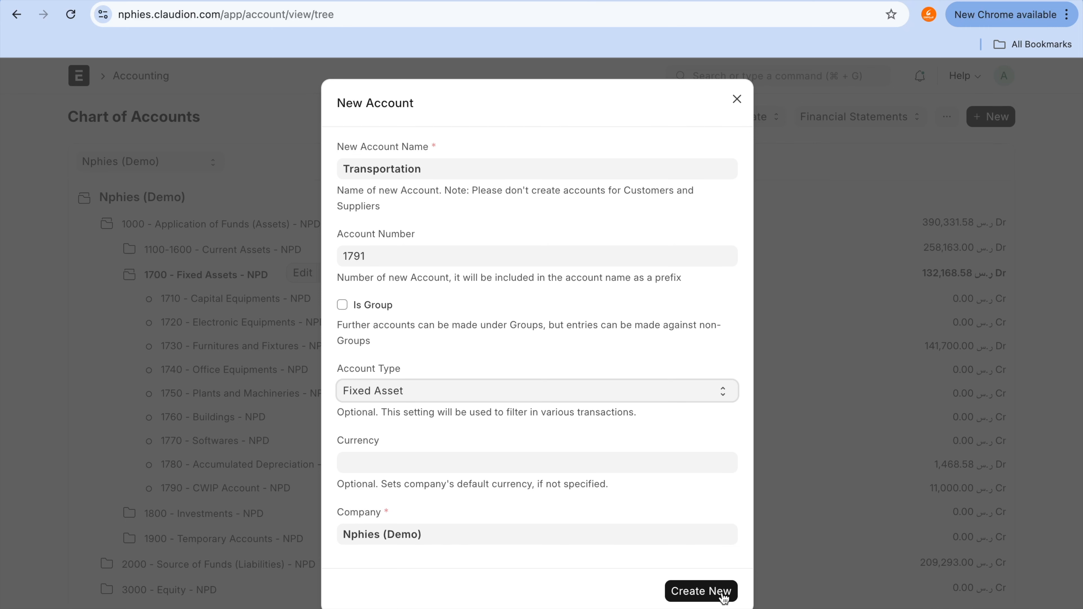
{"action": "left_click", "coordinate": [695, 591]}
{"action": "left_click", "coordinate": [268, 516]}
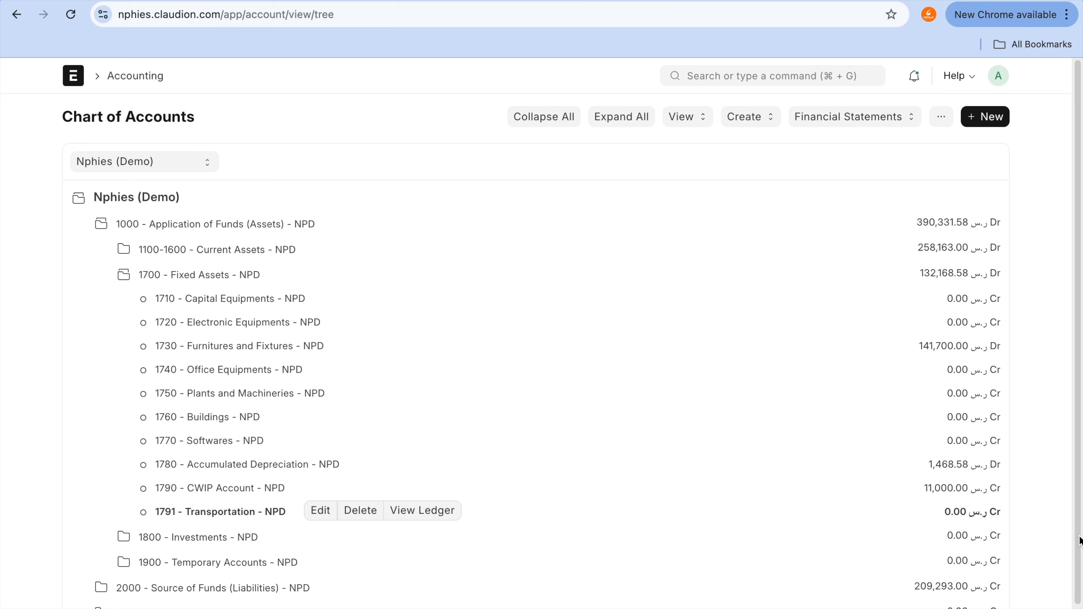
- Return to the new asset category and assign 1791 - Transportation as its Fixed Asset Account
{"action": "mouse_move", "coordinate": [997, 492]}
{"action": "left_mouse_down"}
{"action": "mouse_move", "coordinate": [955, 491]}
{"action": "mouse_move", "coordinate": [945, 525]}
{"action": "left_mouse_up"}
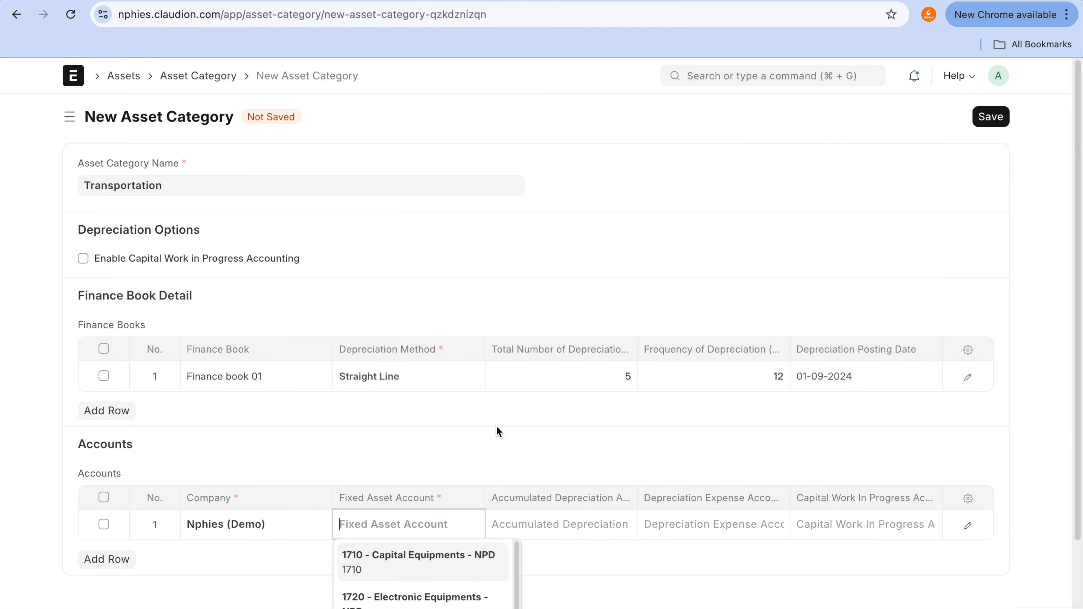
{"action": "type", "text": "tra"}
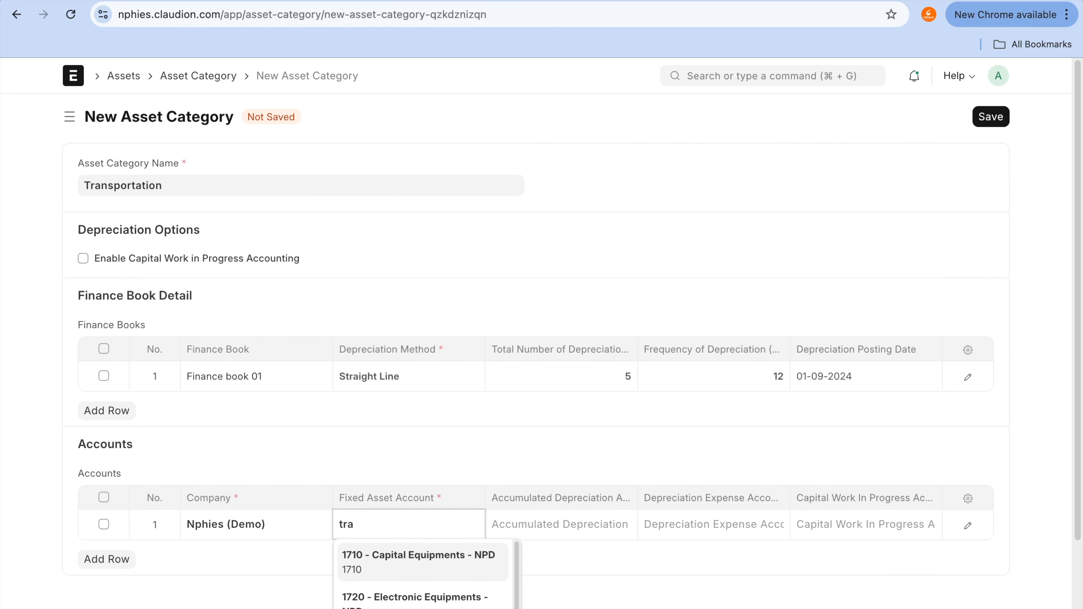
{"action": "left_click", "coordinate": [386, 555]}
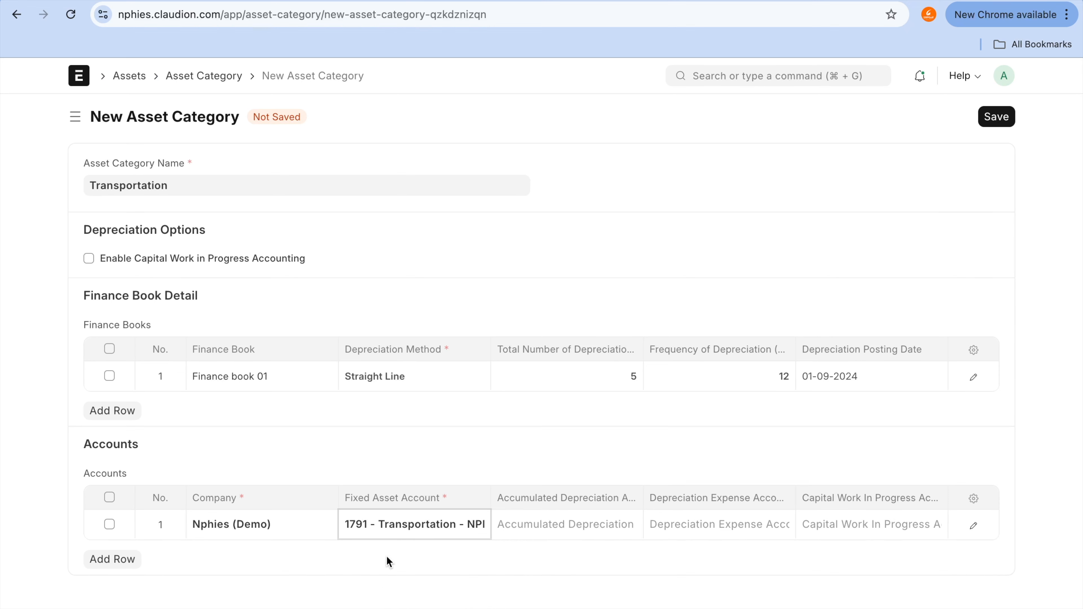
- Locate account 1780 in the Chart of Accounts and set 1780 - Accumulated Depreciation - NPD as the category's accumulated depreciation account
{"action": "left_click", "coordinate": [577, 527]}
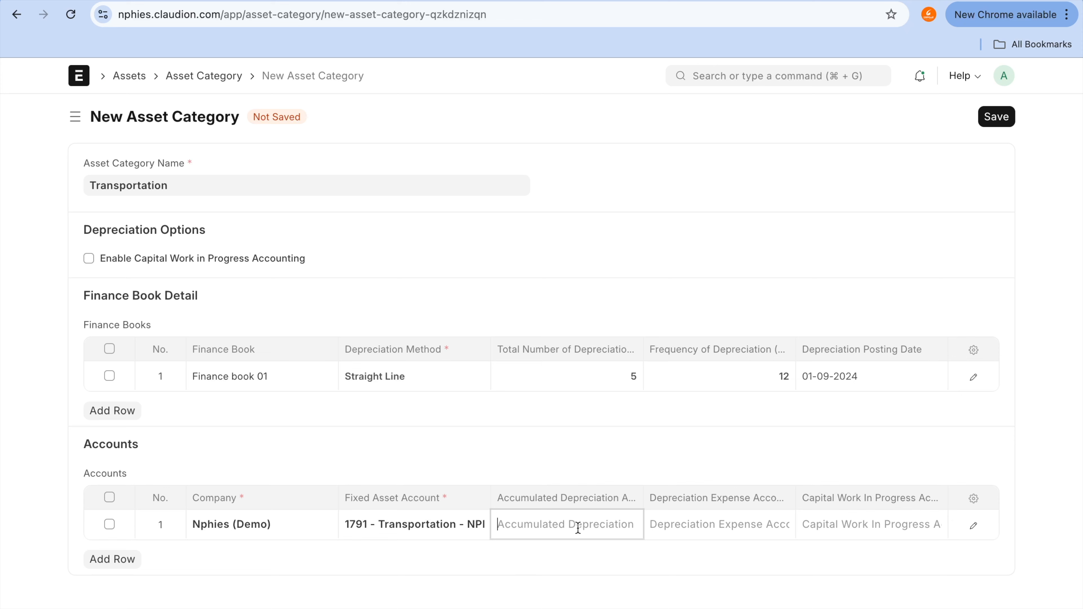
{"action": "left_click", "coordinate": [678, 8]}
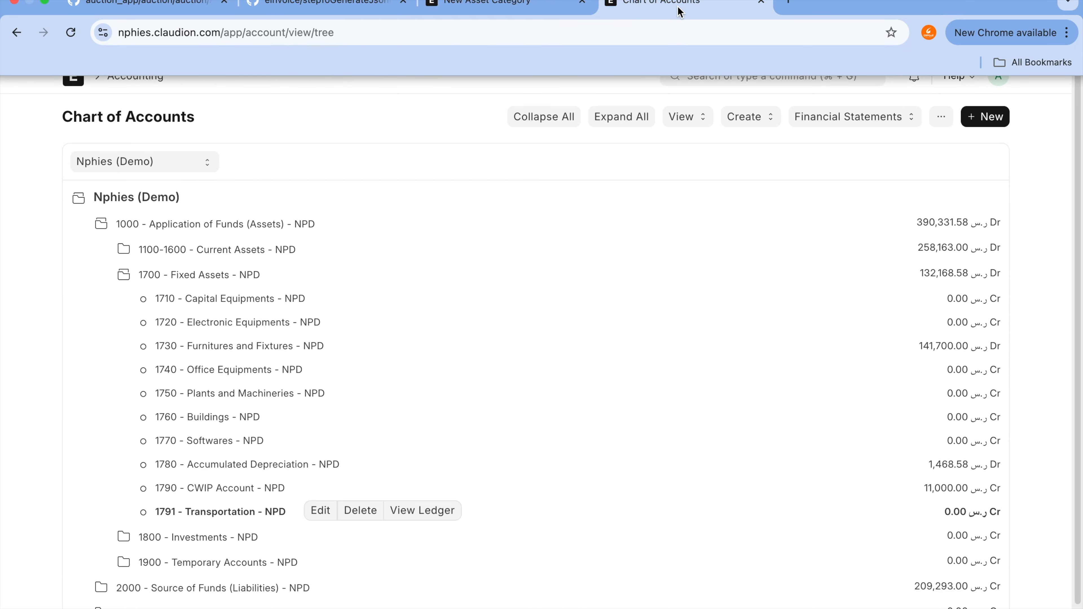
{"action": "left_click", "coordinate": [283, 465]}
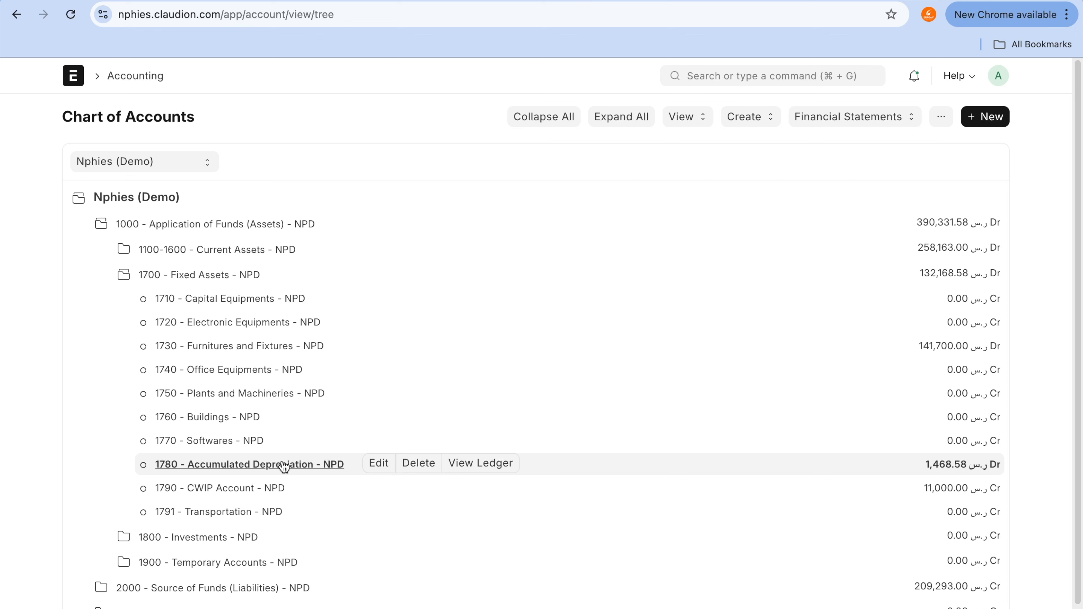
{"action": "left_click", "coordinate": [531, 8]}
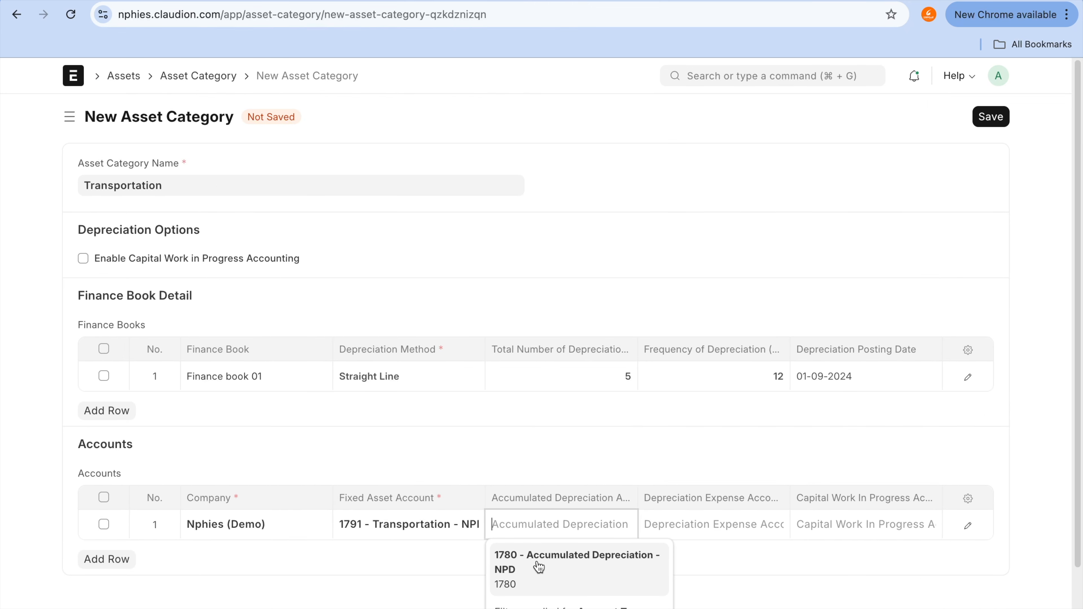
{"action": "left_click", "coordinate": [546, 561]}
- Review the Indirect Expenses accounts in the Chart of Accounts and set 5203 - Depreciation - NPD as the category's depreciation expense account
{"action": "left_click", "coordinate": [760, 526]}
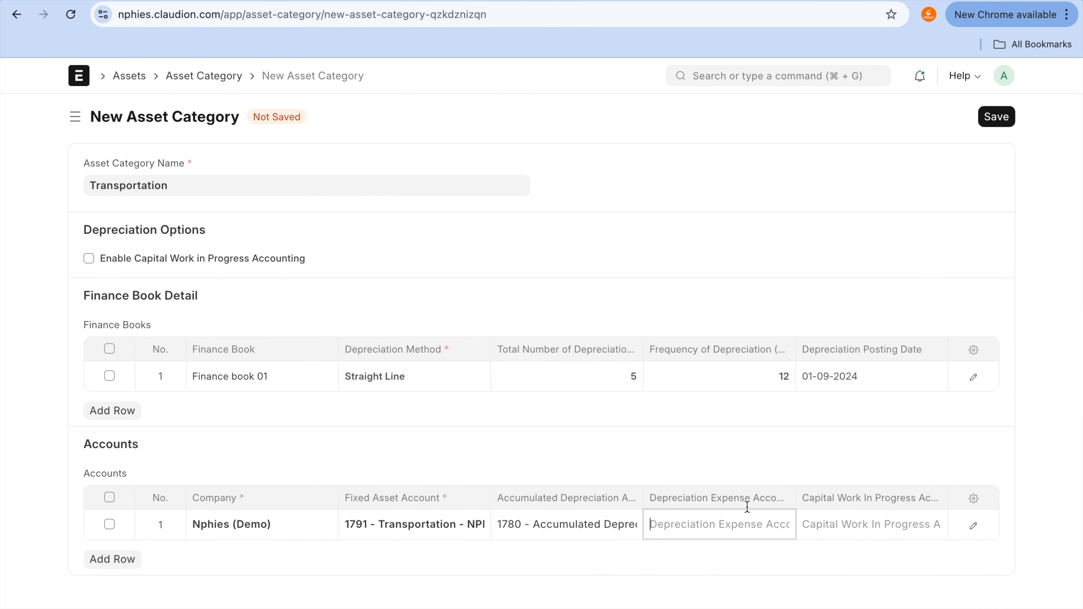
{"action": "left_click", "coordinate": [640, 2]}
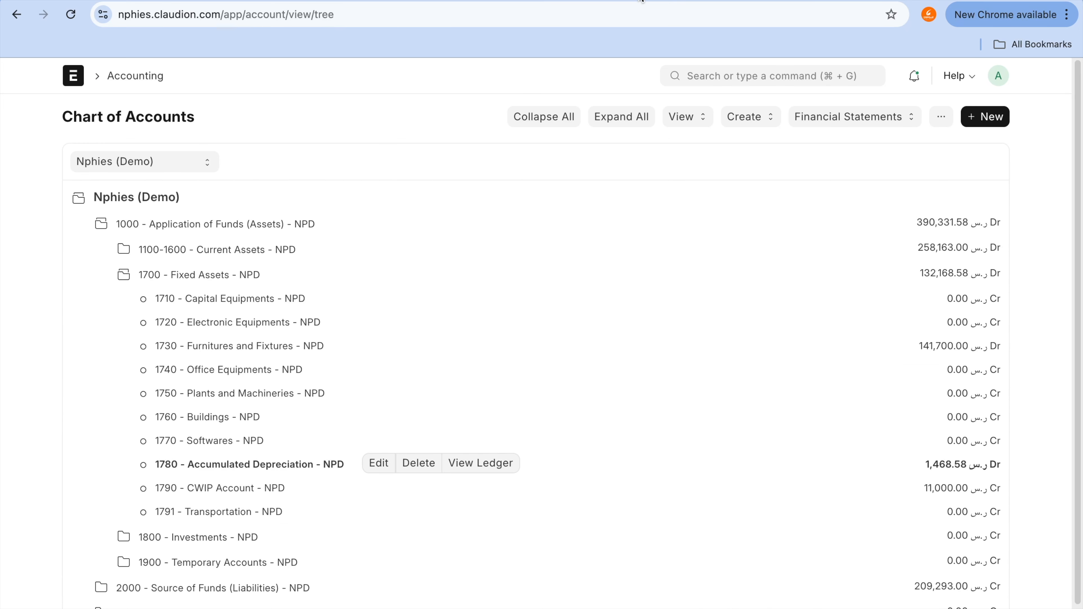
{"action": "mouse_move", "coordinate": [641, 1]}
{"action": "scroll", "coordinate": [462, 576], "scroll_direction": "down", "scroll_amount": 2}
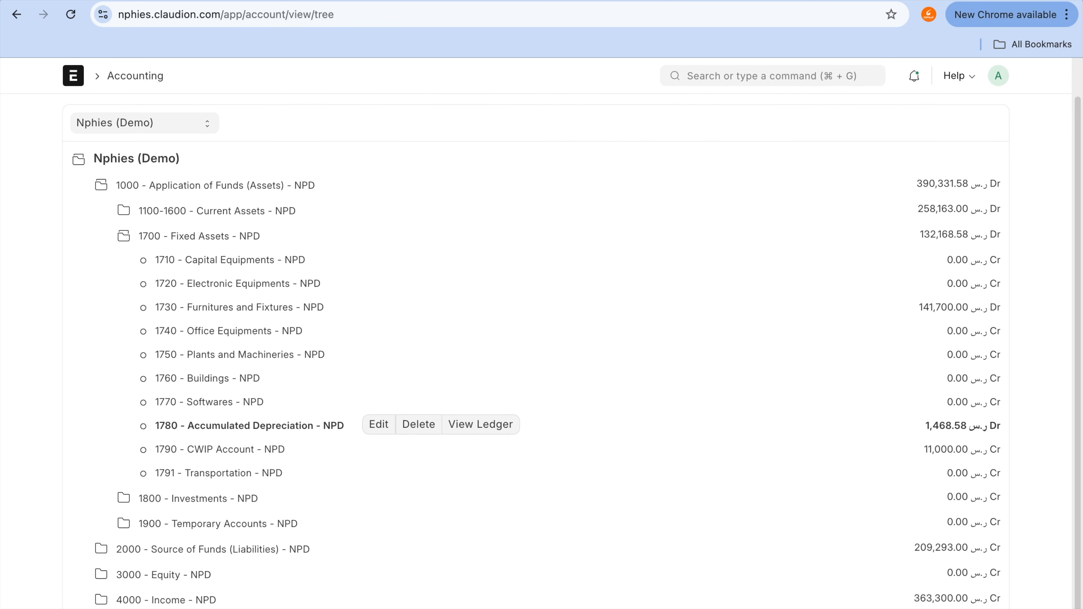
{"action": "scroll", "coordinate": [366, 466], "scroll_direction": "down", "scroll_amount": 2}
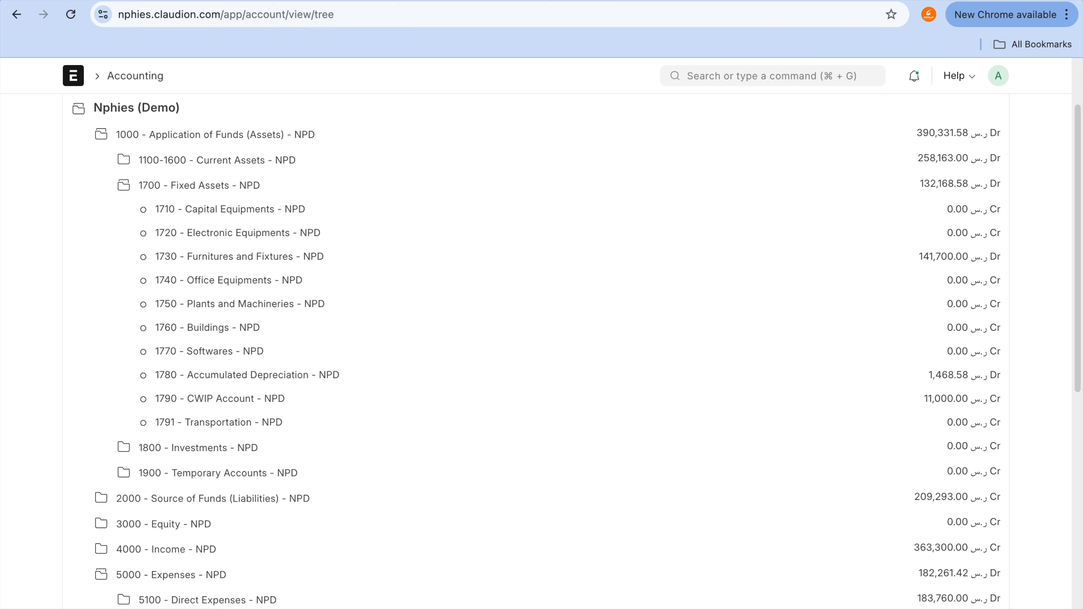
{"action": "scroll", "coordinate": [305, 486], "scroll_direction": "down", "scroll_amount": 6}
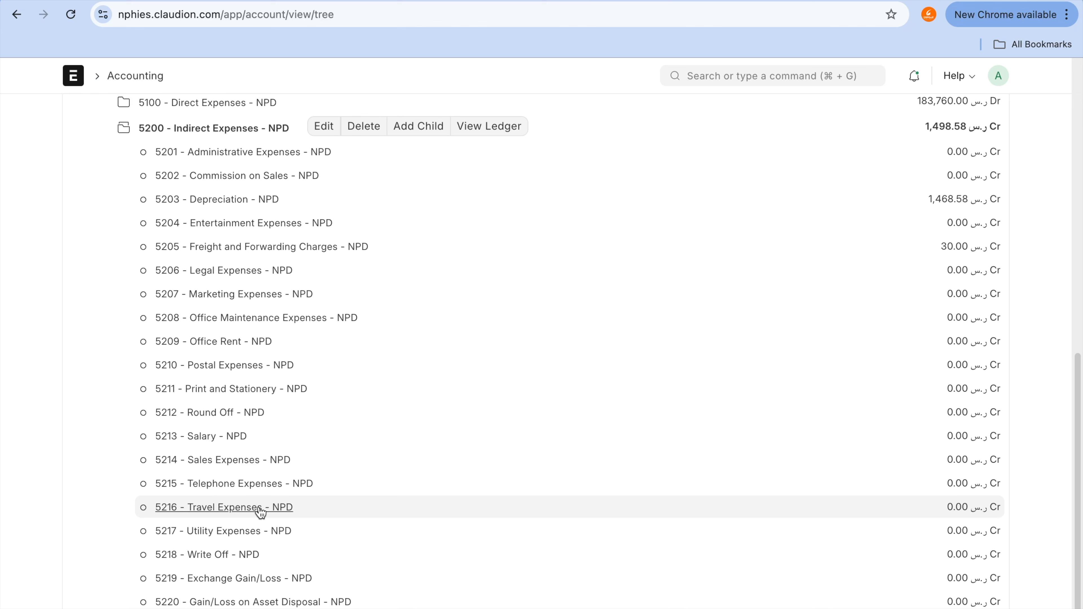
{"action": "key", "text": "ctrl+Tab"}
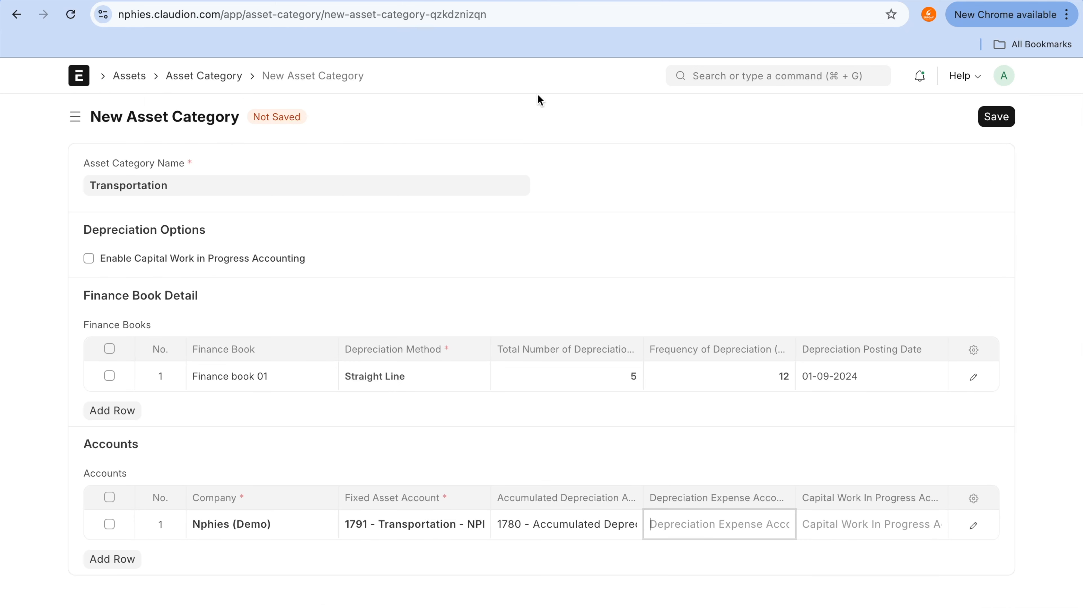
{"action": "left_click", "coordinate": [748, 528]}
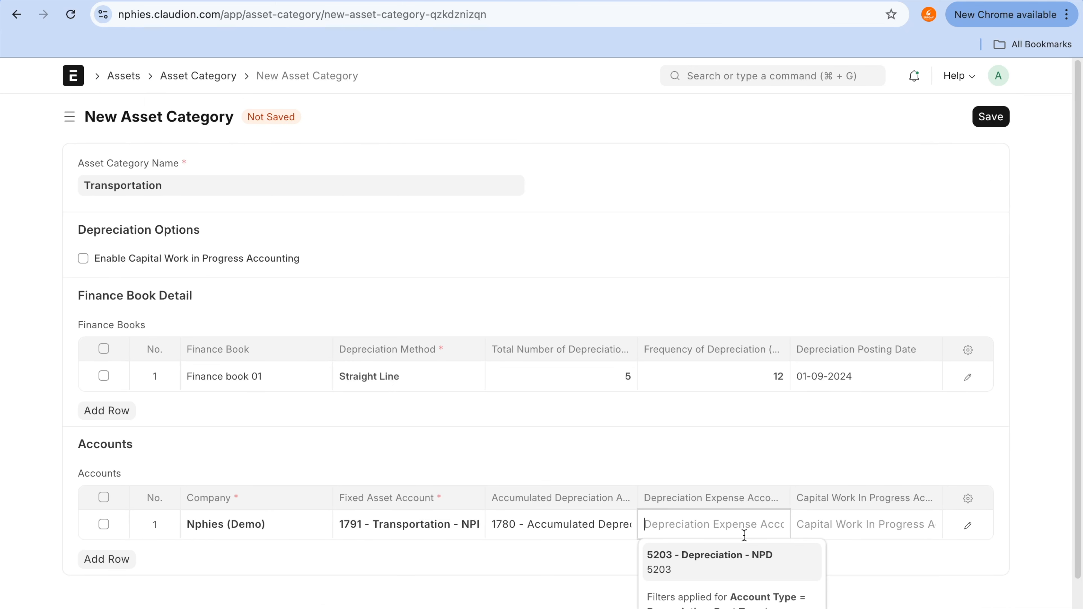
{"action": "left_click", "coordinate": [740, 575]}
- Examine the 5203 - Depreciation expense account against 1780 - Accumulated Depreciation in the Chart of Accounts, comparing their places and balances
{"action": "left_click", "coordinate": [687, 16]}
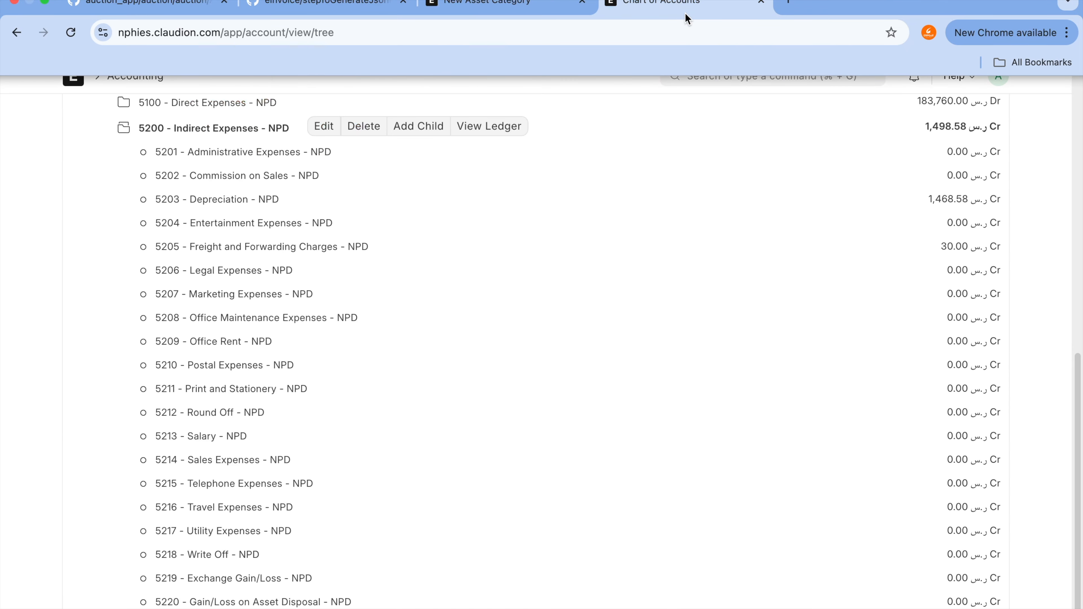
{"action": "left_click", "coordinate": [248, 202]}
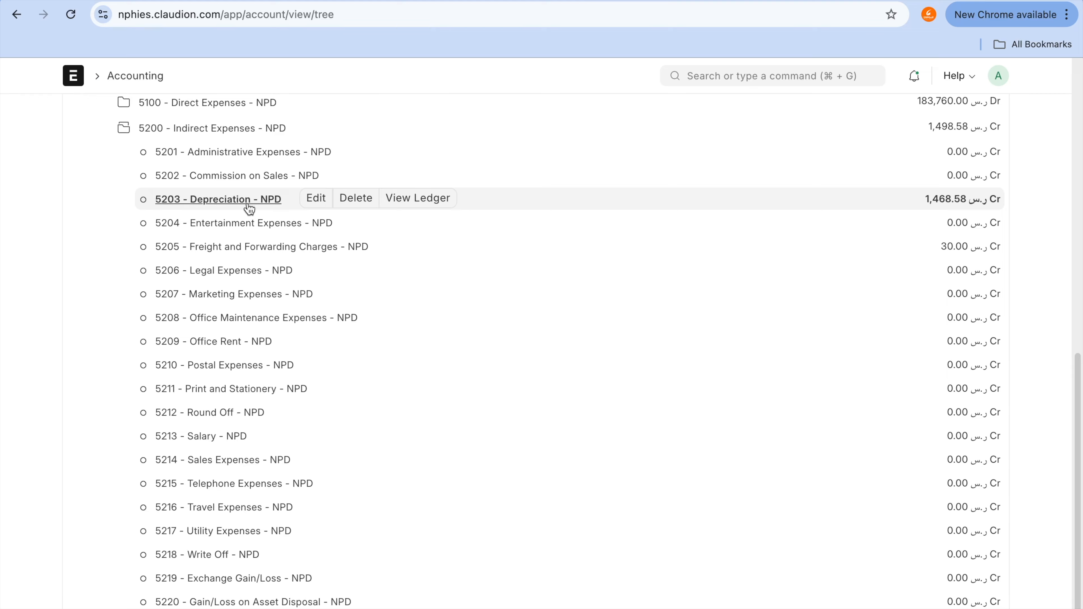
{"action": "scroll", "coordinate": [249, 209], "scroll_direction": "up", "scroll_amount": 10}
{"action": "scroll", "coordinate": [249, 209], "scroll_direction": "down", "scroll_amount": 5}
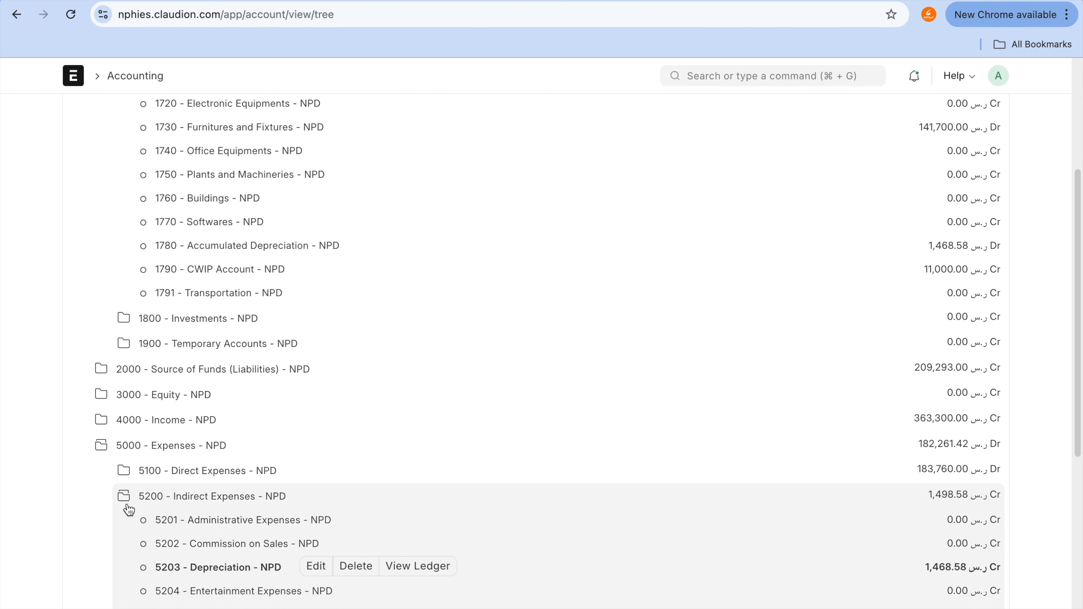
{"action": "scroll", "coordinate": [341, 329], "scroll_direction": "up", "scroll_amount": 1}
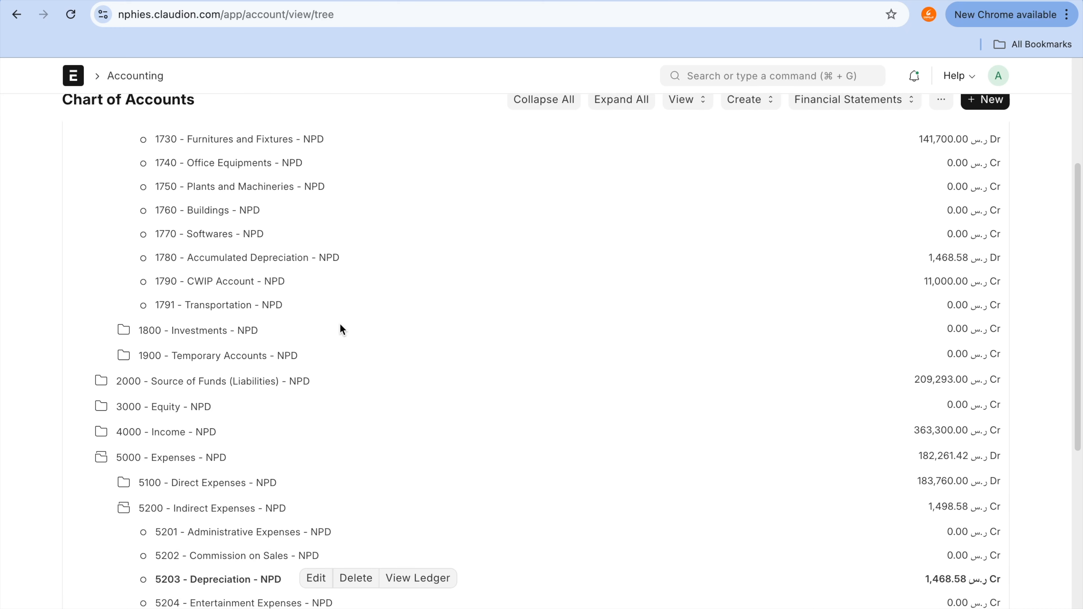
{"action": "scroll", "coordinate": [341, 329], "scroll_direction": "down", "scroll_amount": 2}
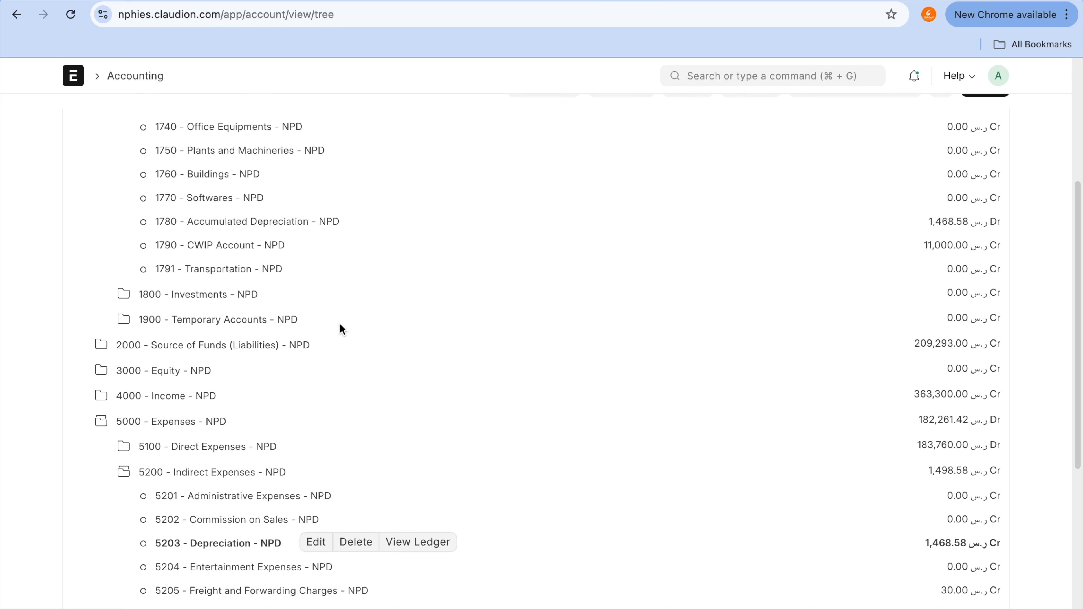
{"action": "left_click", "coordinate": [363, 222]}
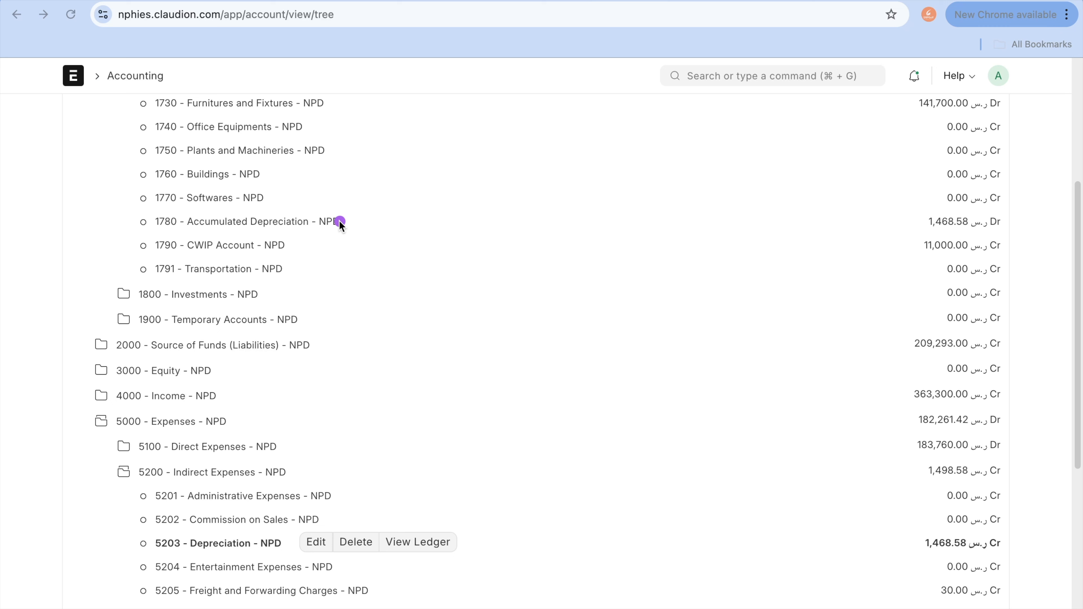
{"action": "mouse_move", "coordinate": [339, 221]}
{"action": "left_mouse_down"}
{"action": "mouse_move", "coordinate": [404, 225]}
{"action": "mouse_move", "coordinate": [519, 346]}
{"action": "mouse_move", "coordinate": [467, 460]}
{"action": "mouse_move", "coordinate": [308, 546]}
{"action": "left_mouse_up"}
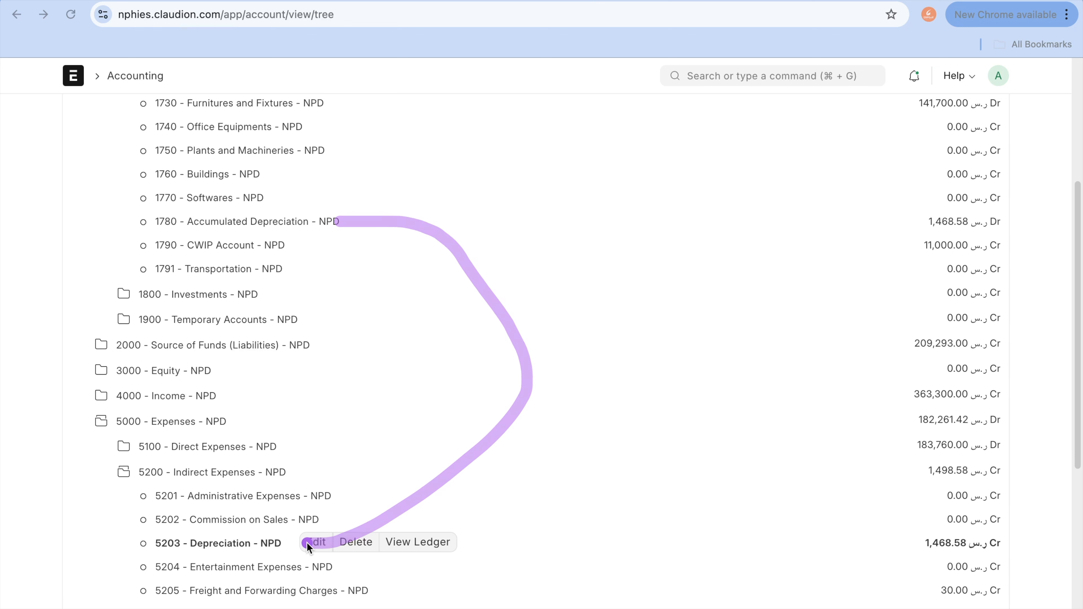
{"action": "left_click", "coordinate": [355, 180]}
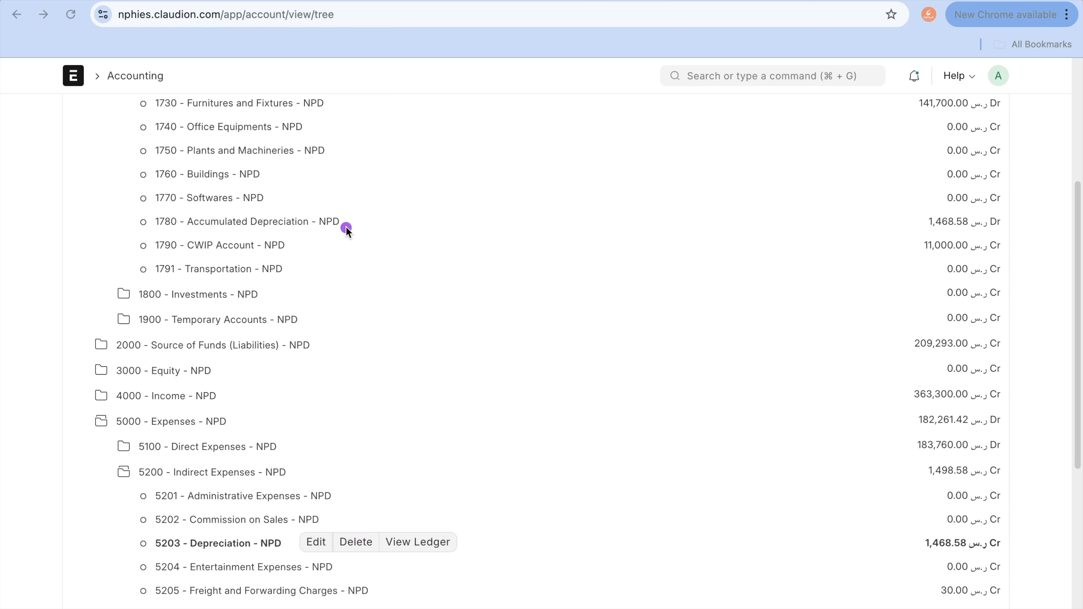
{"action": "mouse_move", "coordinate": [347, 220]}
{"action": "left_mouse_down"}
{"action": "mouse_move", "coordinate": [529, 262]}
{"action": "mouse_move", "coordinate": [601, 367]}
{"action": "left_mouse_up"}
{"action": "left_click_drag", "start_coordinate": [593, 411], "coordinate": [395, 542]}
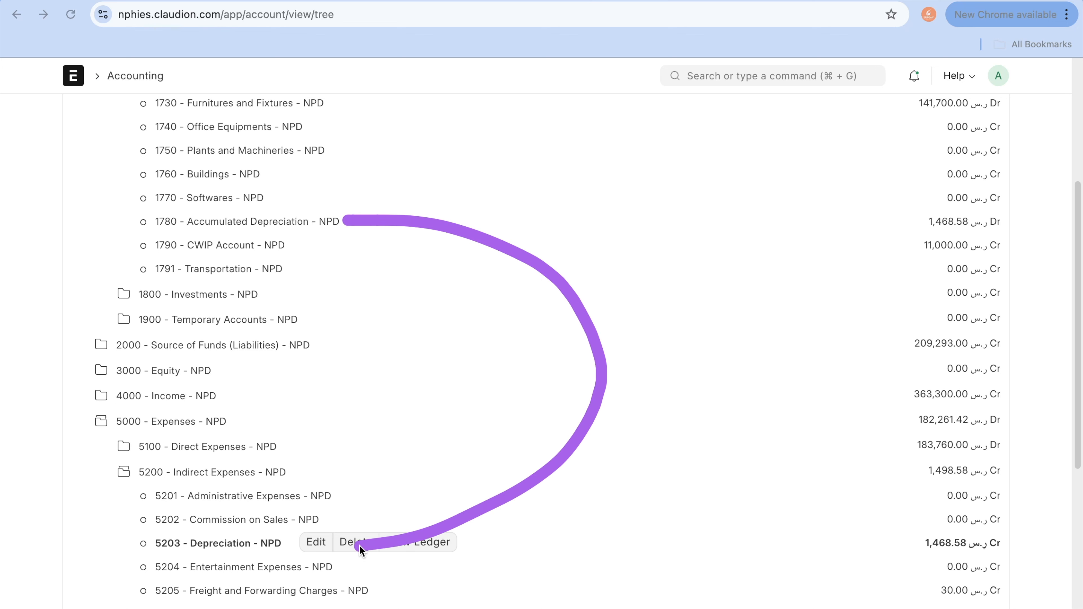
{"action": "left_click_drag", "start_coordinate": [364, 547], "coordinate": [420, 557]}
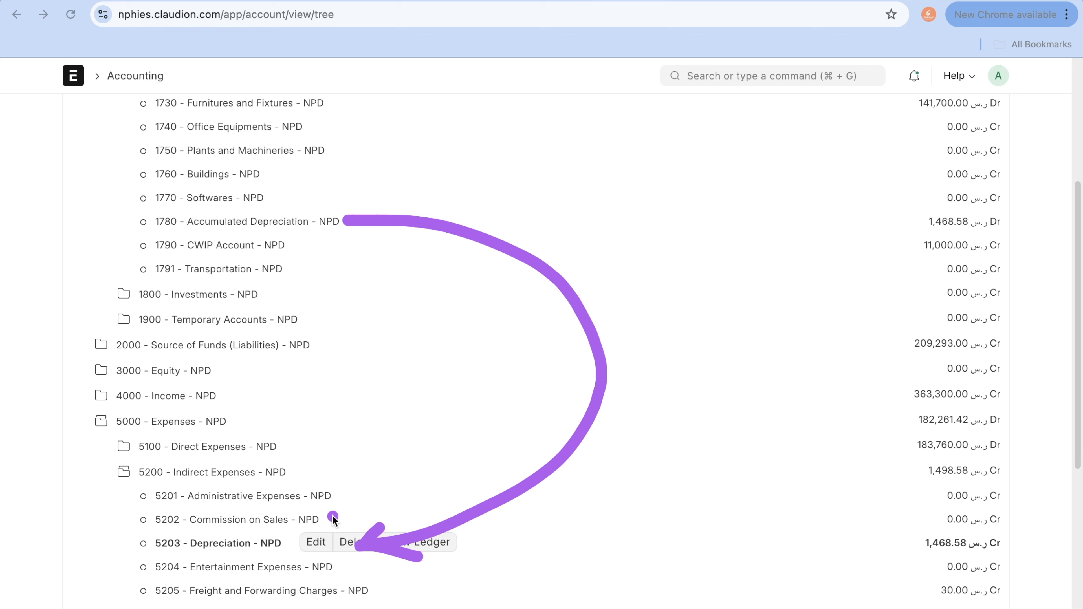
{"action": "key", "text": "Escape"}
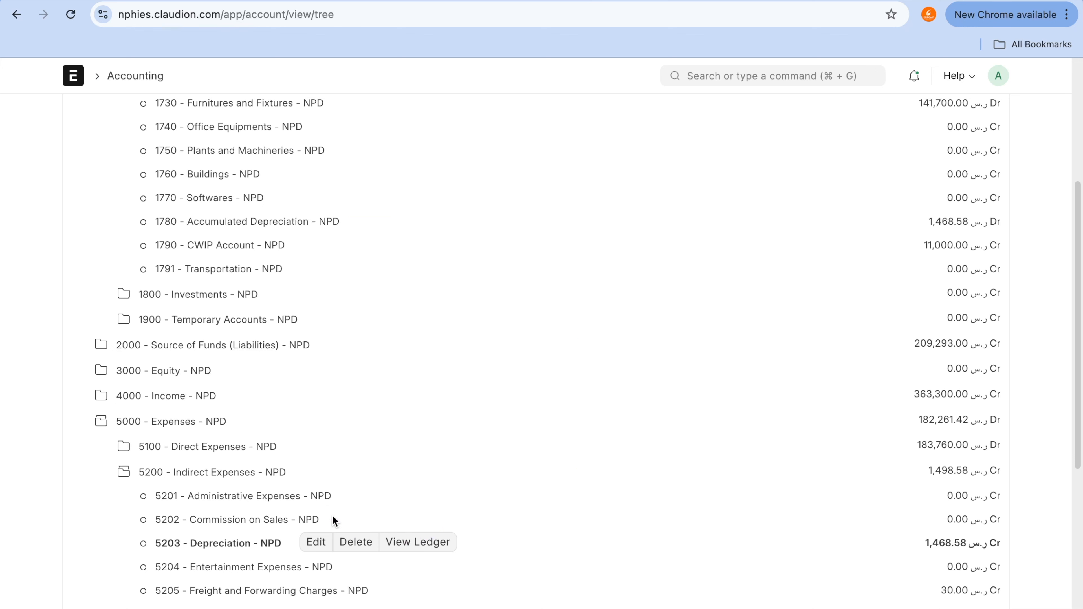
{"action": "left_click", "coordinate": [695, 1]}
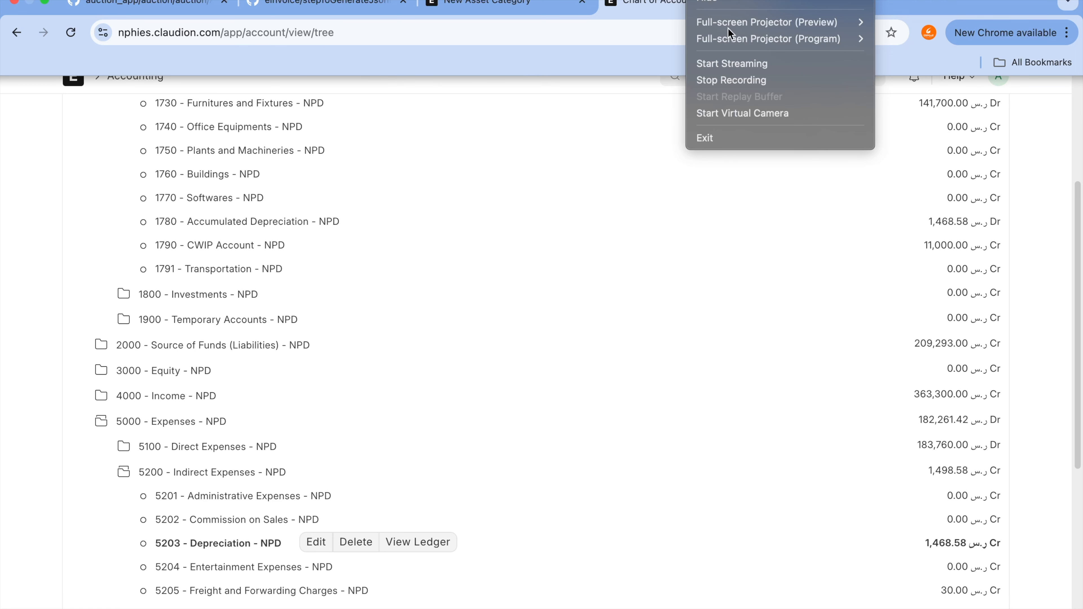
{"action": "left_click", "coordinate": [797, 460]}
{"action": "mouse_move", "coordinate": [822, 601]}
{"action": "left_click", "coordinate": [881, 601]}
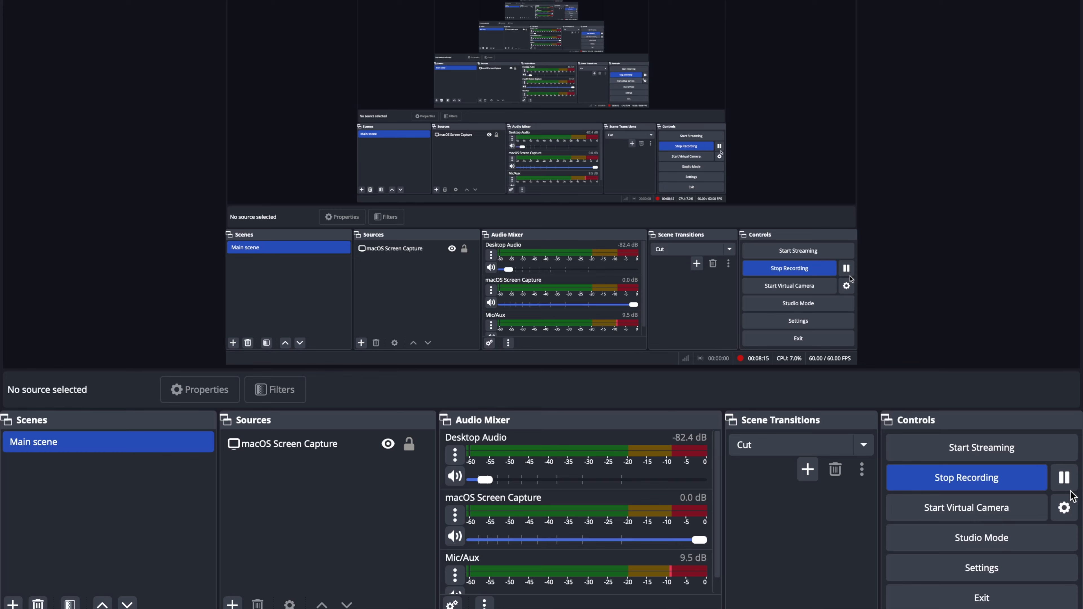
{"action": "key", "text": "ctrl+Left"}
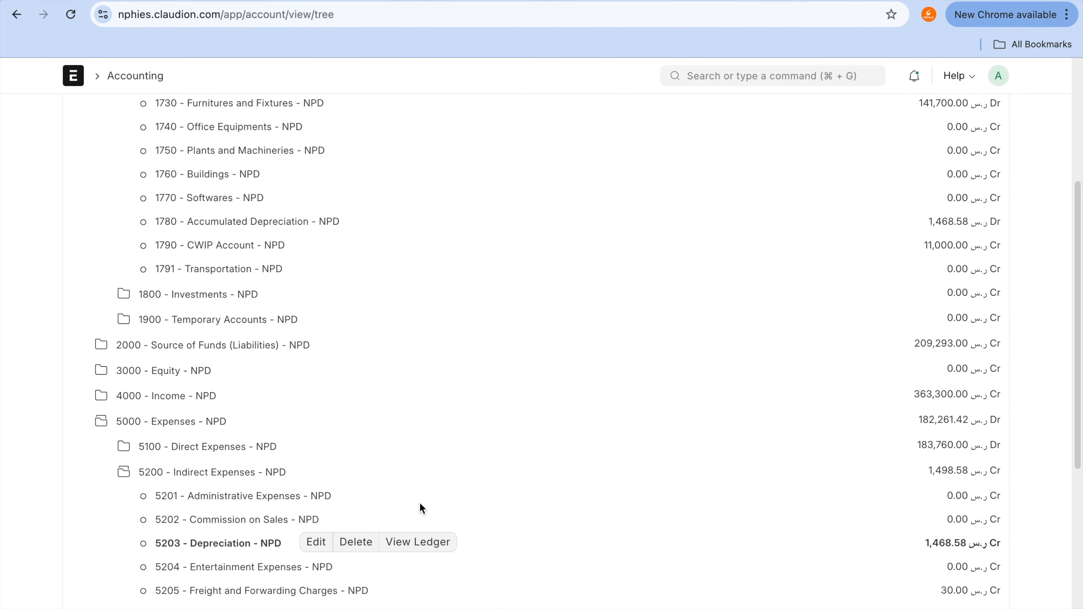
- Return to the unsaved Transportation asset category and review its fixed asset, accumulated depreciation and depreciation expense accounts
{"action": "scroll", "coordinate": [362, 316], "scroll_direction": "up", "scroll_amount": 1}
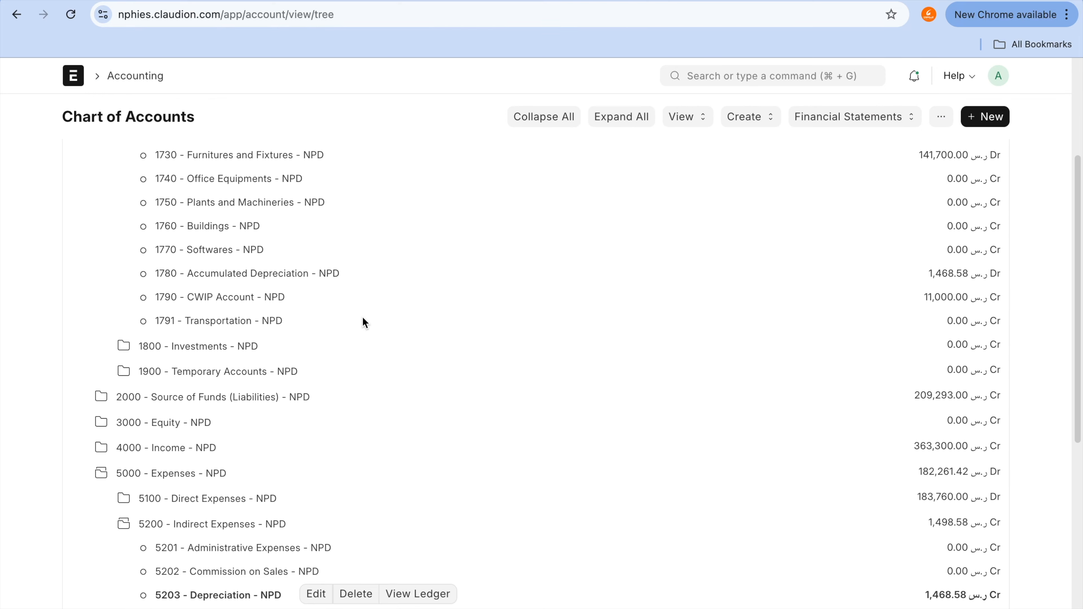
{"action": "scroll", "coordinate": [362, 316], "scroll_direction": "up", "scroll_amount": 5}
{"action": "key", "text": "ctrl+Tab"}
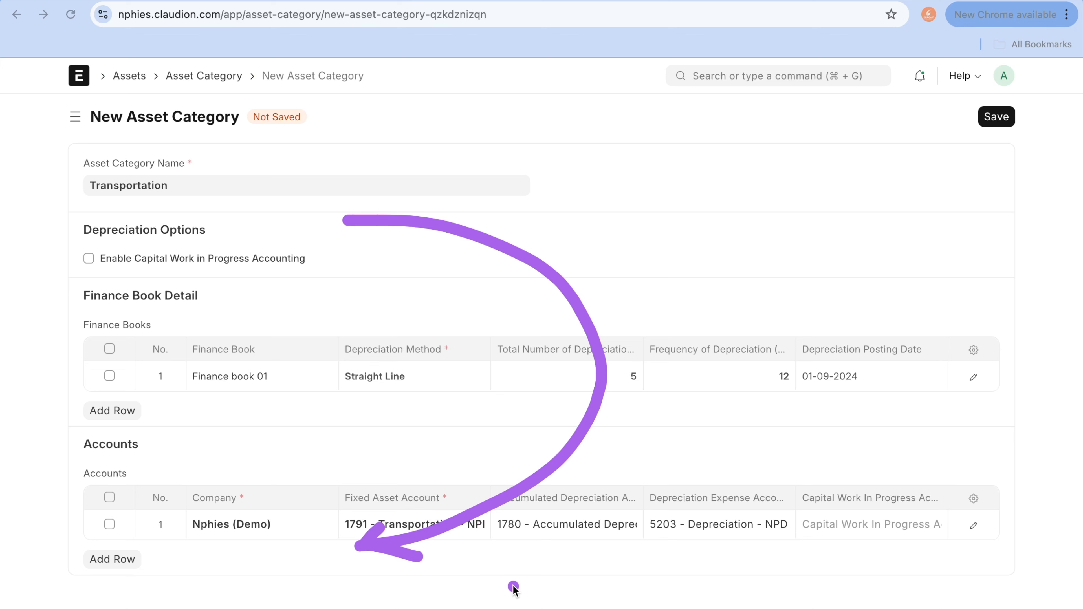
{"action": "key", "text": "ctrl+a"}
{"action": "mouse_move", "coordinate": [398, 481]}
{"action": "left_mouse_down"}
{"action": "mouse_move", "coordinate": [338, 496]}
{"action": "mouse_move", "coordinate": [535, 526]}
{"action": "mouse_move", "coordinate": [387, 484]}
{"action": "left_mouse_up"}
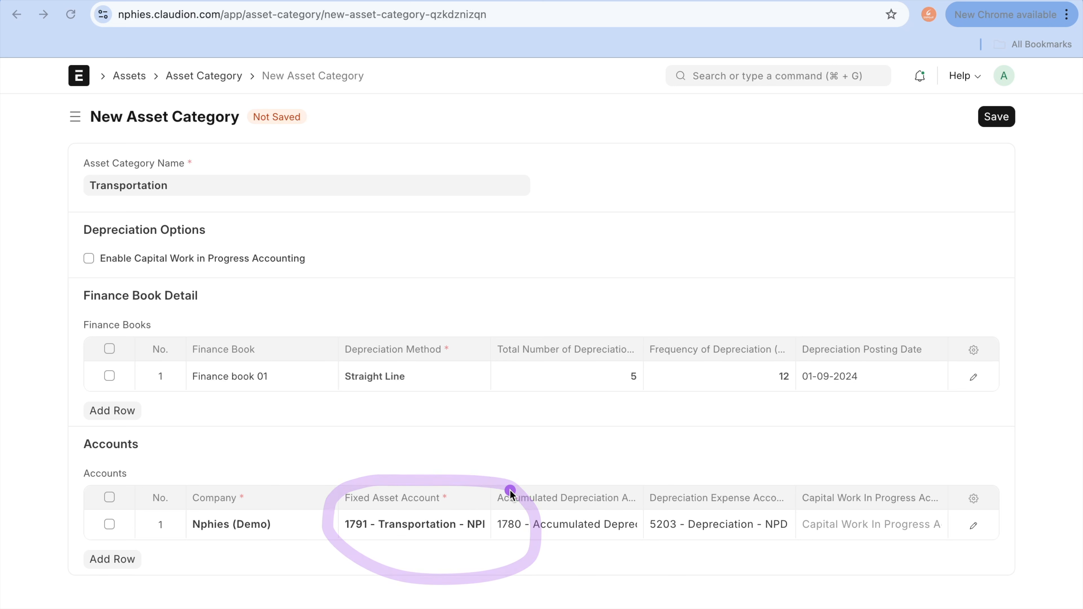
{"action": "mouse_move", "coordinate": [509, 490]}
{"action": "left_mouse_down"}
{"action": "mouse_move", "coordinate": [494, 527]}
{"action": "mouse_move", "coordinate": [611, 542]}
{"action": "mouse_move", "coordinate": [546, 484]}
{"action": "mouse_move", "coordinate": [523, 492]}
{"action": "left_mouse_up"}
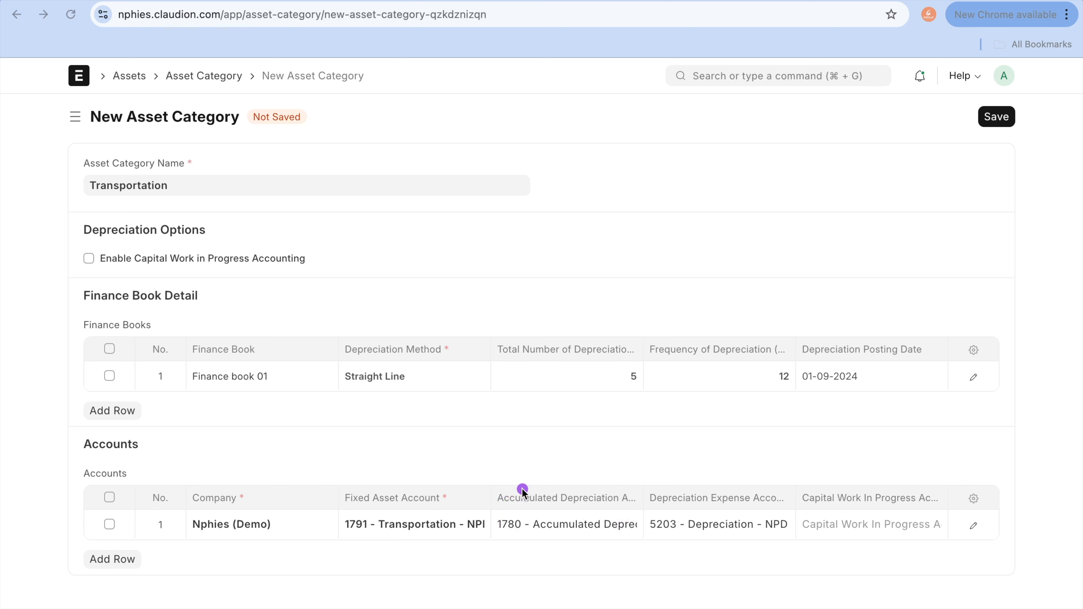
{"action": "mouse_move", "coordinate": [699, 487]}
{"action": "left_mouse_down"}
{"action": "mouse_move", "coordinate": [679, 571]}
{"action": "mouse_move", "coordinate": [746, 471]}
{"action": "left_mouse_up"}
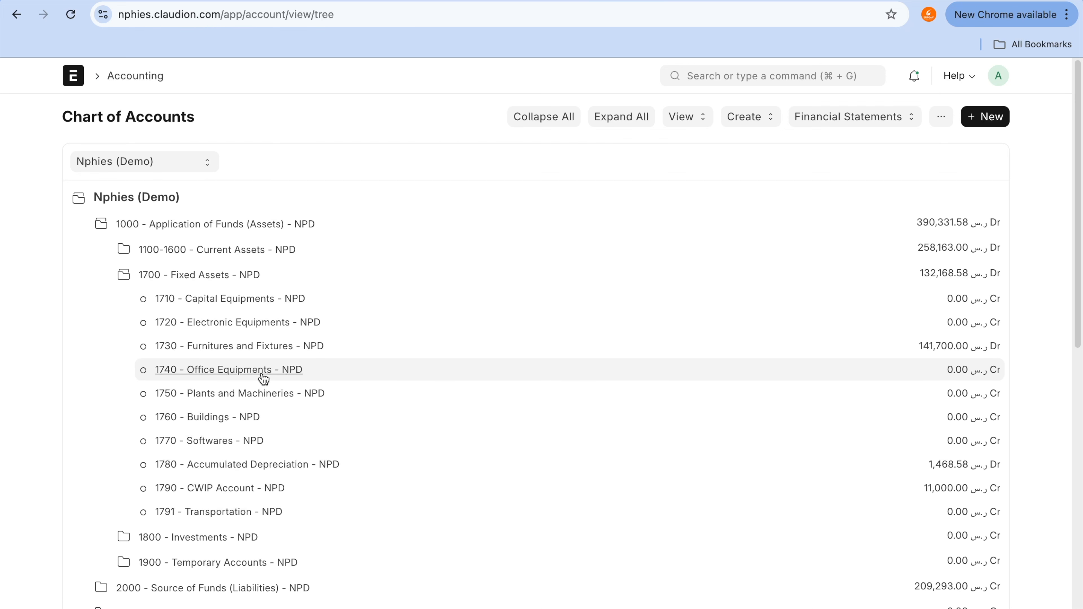
- Examine 1791 - Transportation and 1780 - Accumulated Depreciation in the Chart of Accounts against the Fixed Assets total and the Indirect Expenses accounts
{"action": "left_click", "coordinate": [245, 514]}
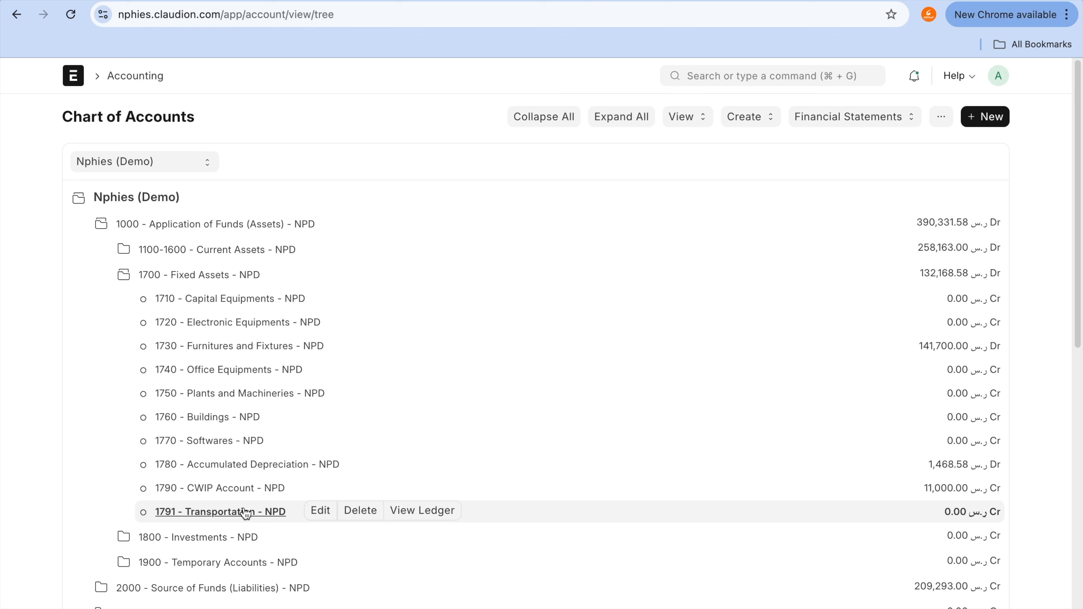
{"action": "left_click", "coordinate": [254, 473]}
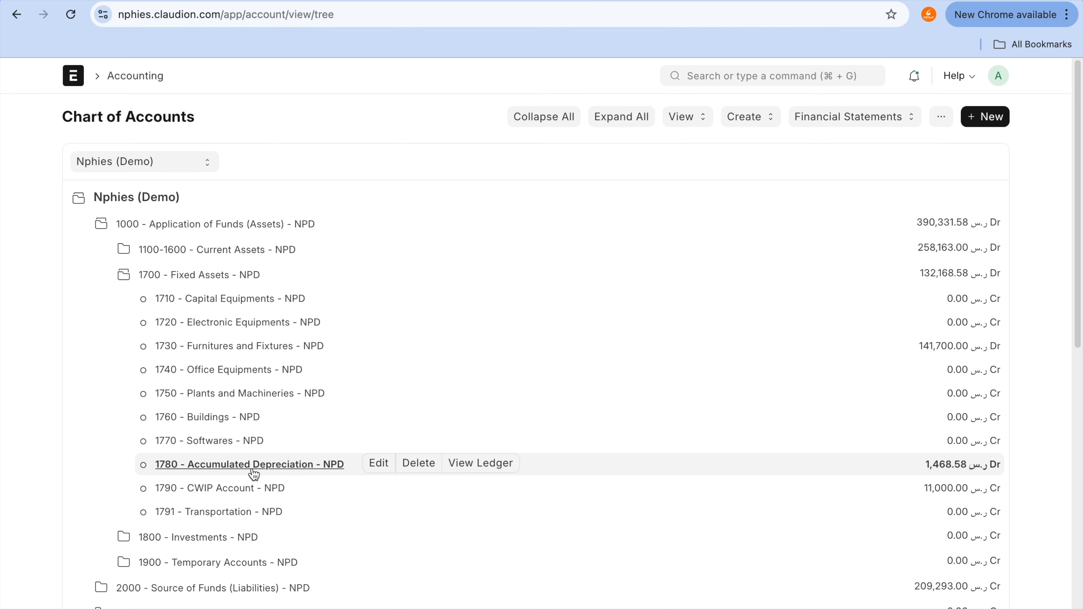
{"action": "scroll", "coordinate": [254, 473], "scroll_direction": "down", "scroll_amount": 5}
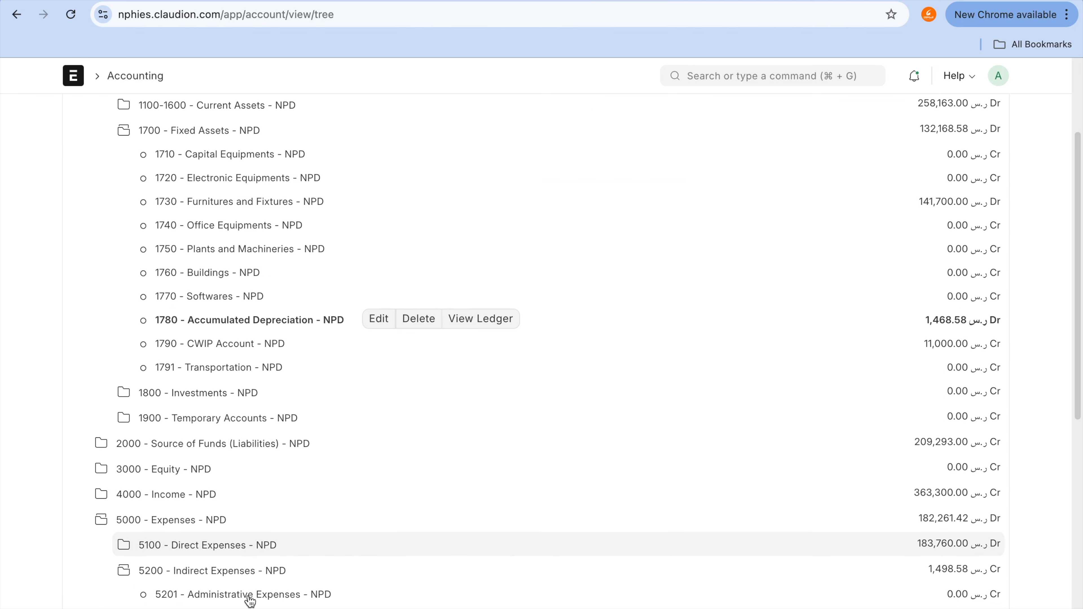
{"action": "scroll", "coordinate": [250, 601], "scroll_direction": "up", "scroll_amount": 2}
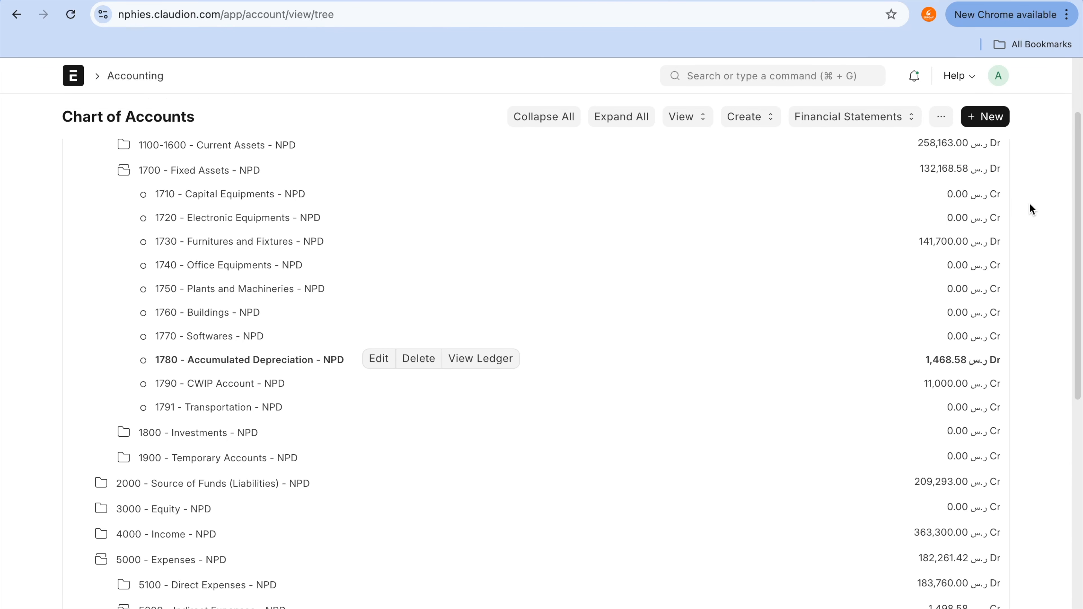
{"action": "left_click", "coordinate": [973, 150]}
{"action": "mouse_move", "coordinate": [973, 150]}
{"action": "left_mouse_down"}
{"action": "mouse_move", "coordinate": [866, 192]}
{"action": "mouse_move", "coordinate": [1025, 146]}
{"action": "mouse_move", "coordinate": [947, 157]}
{"action": "left_mouse_up"}
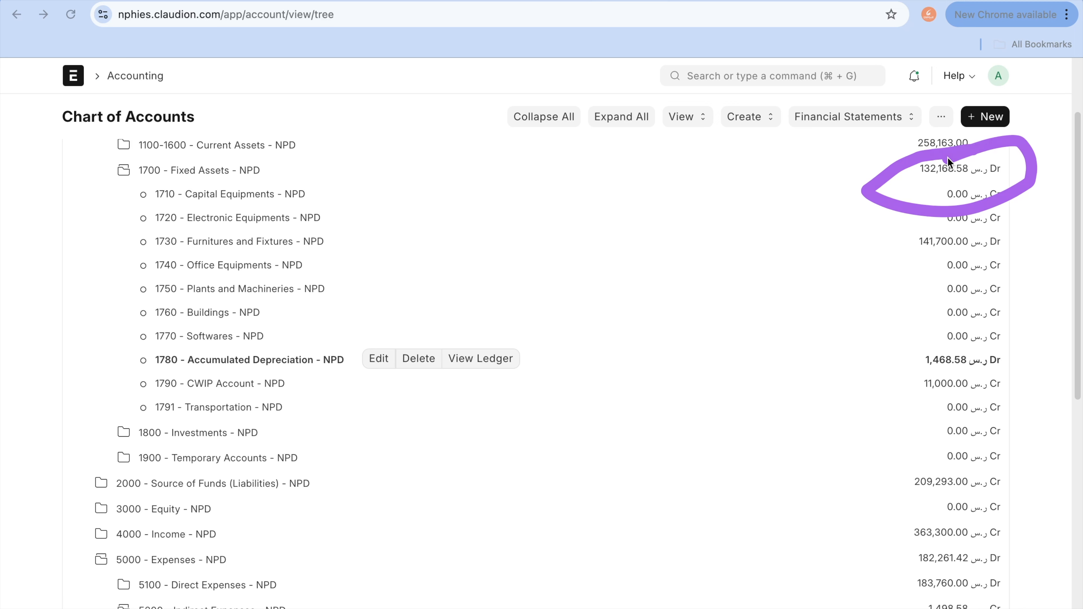
{"action": "left_click_drag", "start_coordinate": [306, 362], "coordinate": [539, 361]}
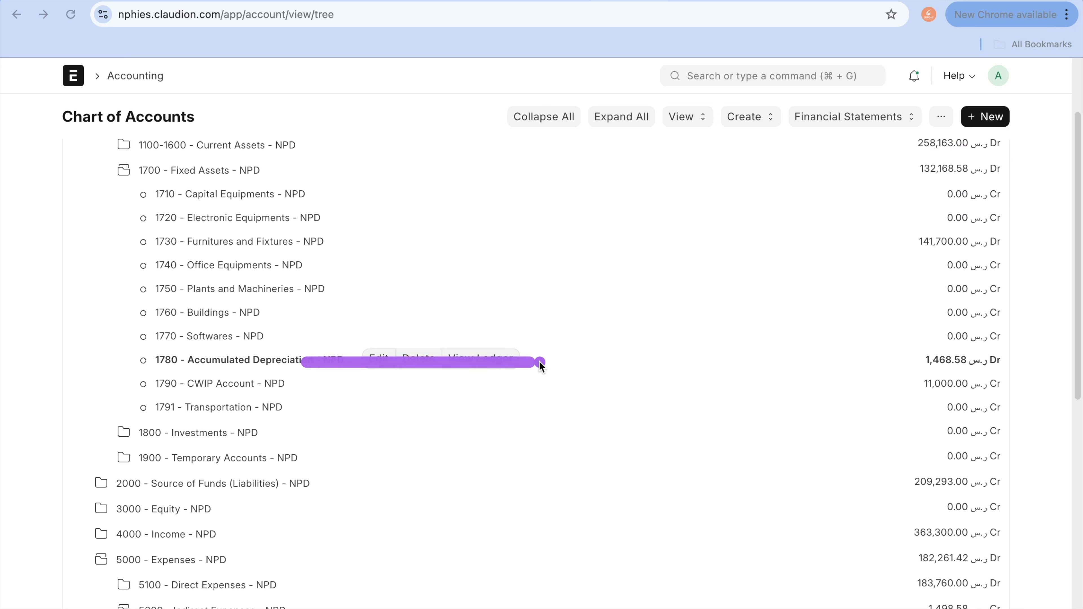
{"action": "left_click_drag", "start_coordinate": [298, 409], "coordinate": [502, 409]}
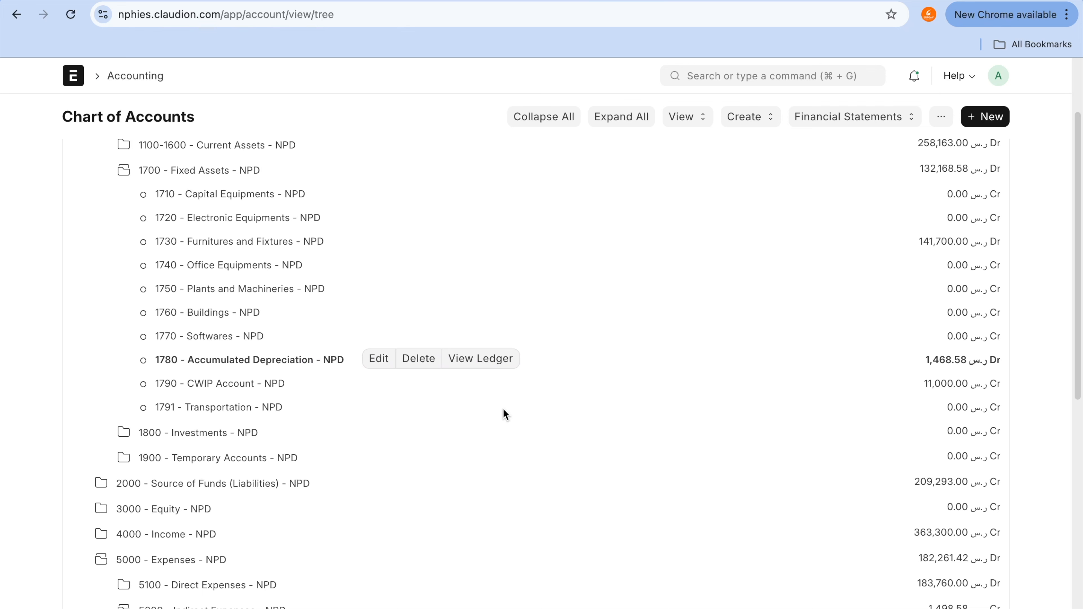
{"action": "scroll", "coordinate": [503, 408], "scroll_direction": "down", "scroll_amount": 9}
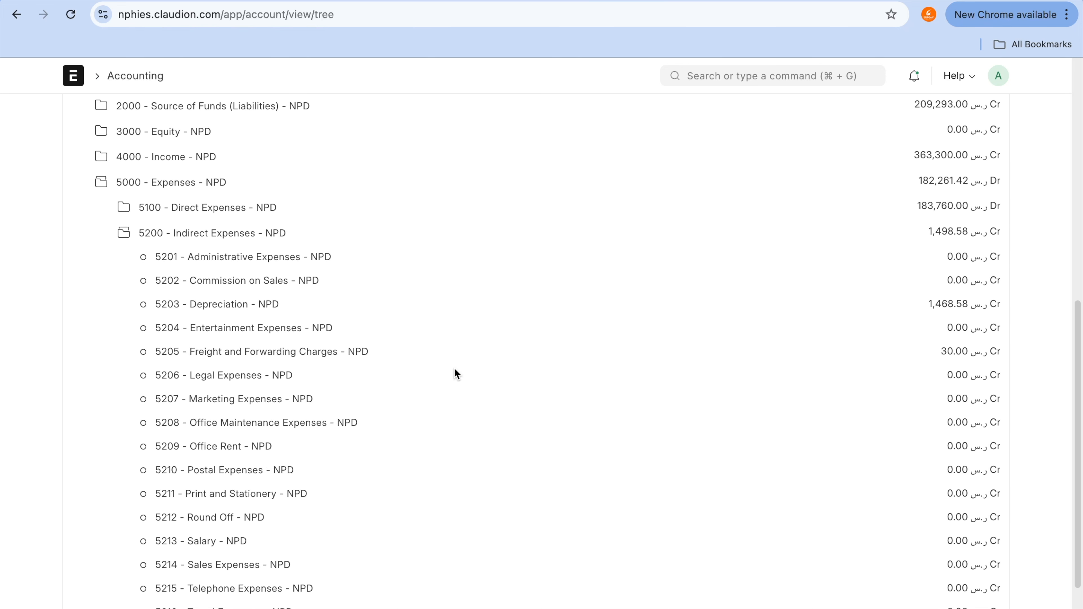
{"action": "scroll", "coordinate": [454, 369], "scroll_direction": "up", "scroll_amount": 9}
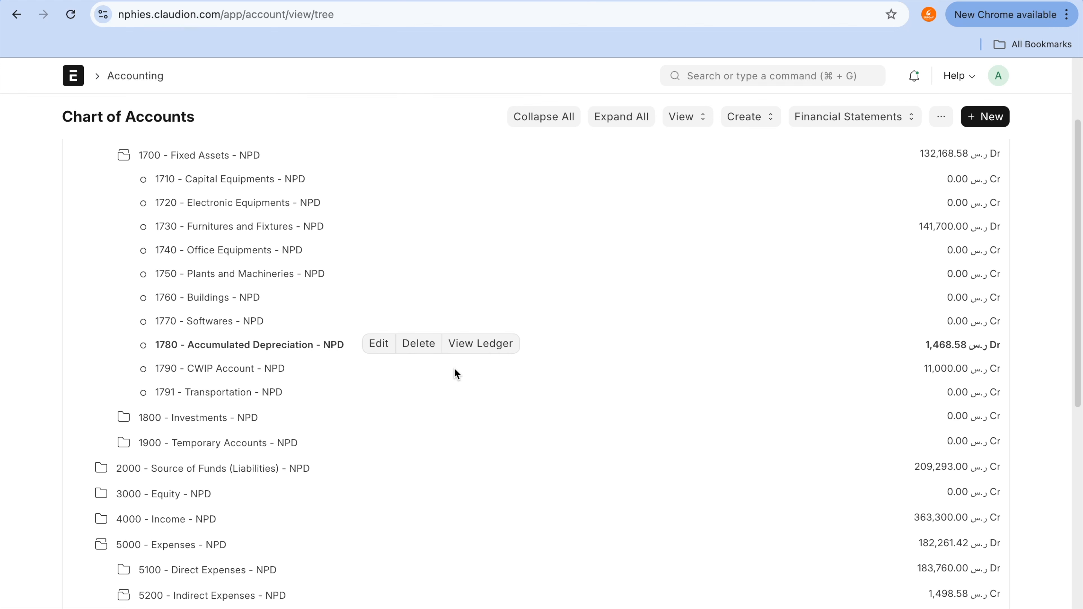
{"action": "scroll", "coordinate": [454, 367], "scroll_direction": "up", "scroll_amount": 1}
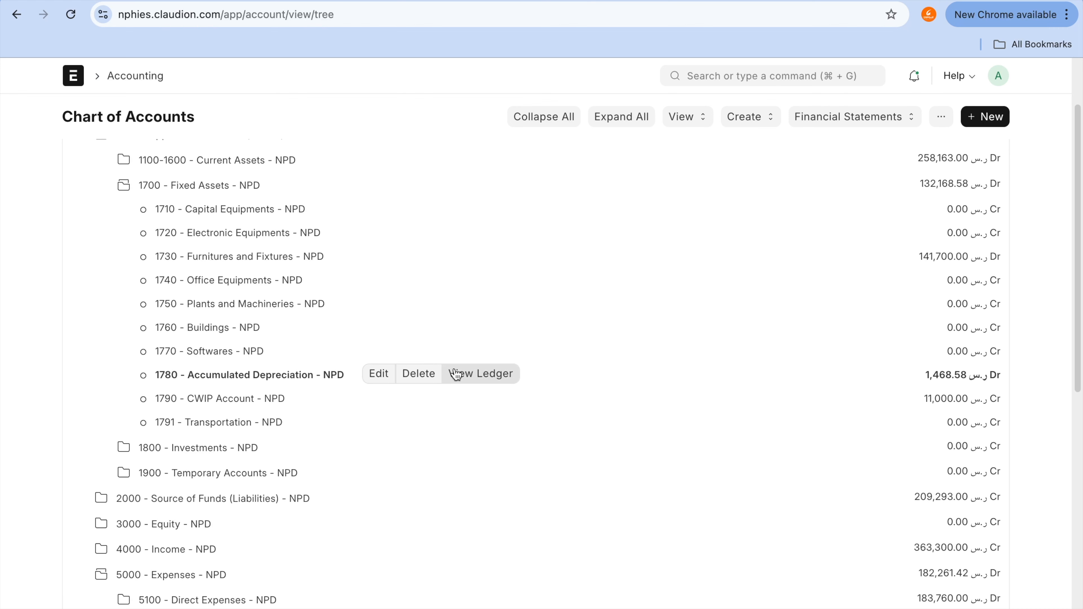
{"action": "scroll", "coordinate": [455, 374], "scroll_direction": "down", "scroll_amount": 3}
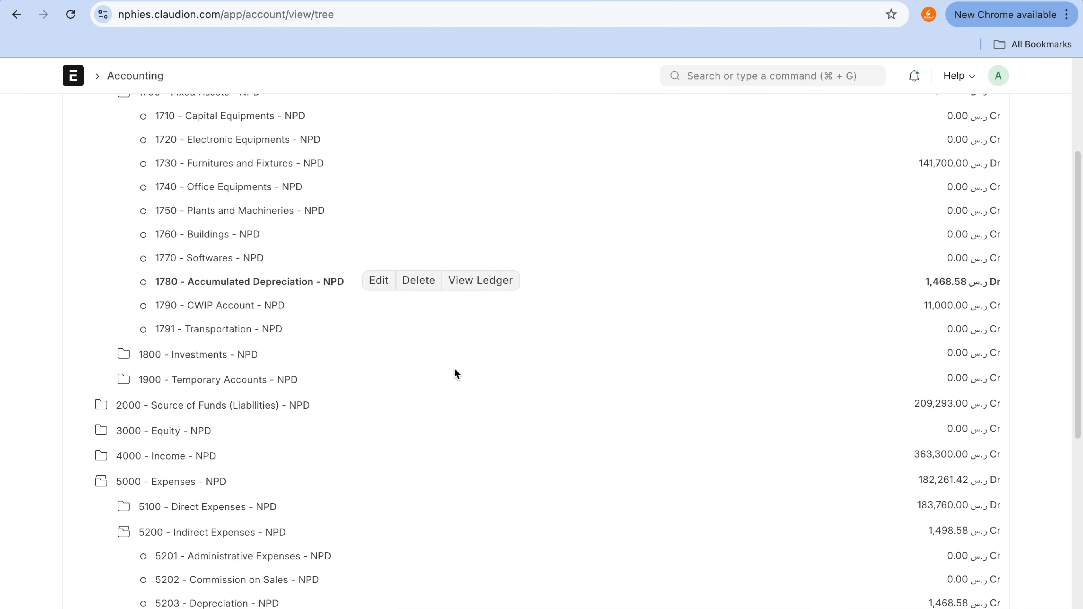
{"action": "scroll", "coordinate": [455, 369], "scroll_direction": "up", "scroll_amount": 6}
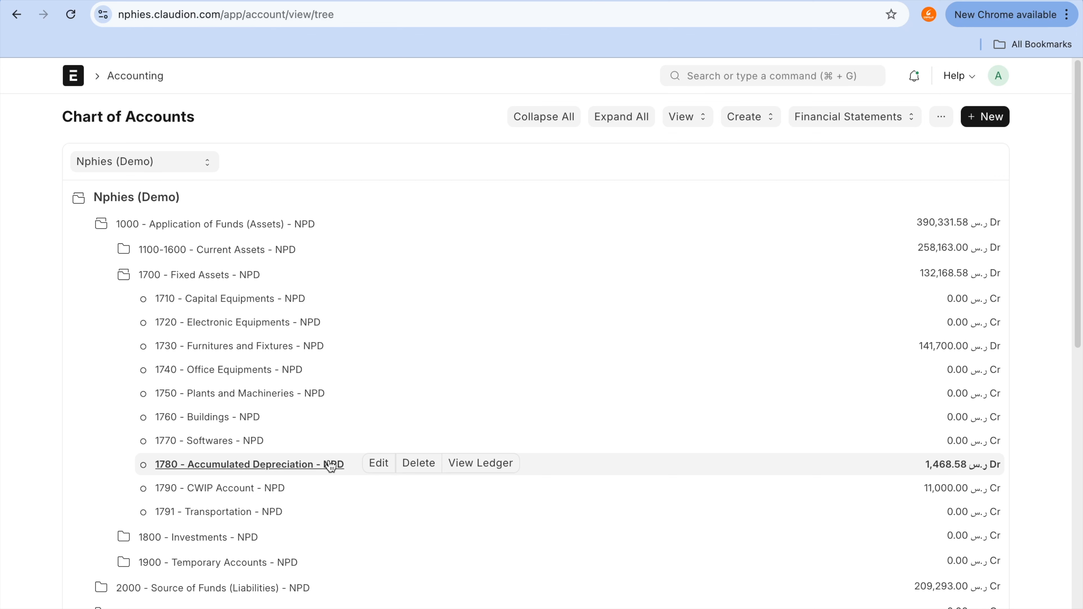
- Set 1790 - CWIP Account - NPD as the Transportation category's Capital Work In Progress account and save the category
{"action": "left_click", "coordinate": [480, 1]}
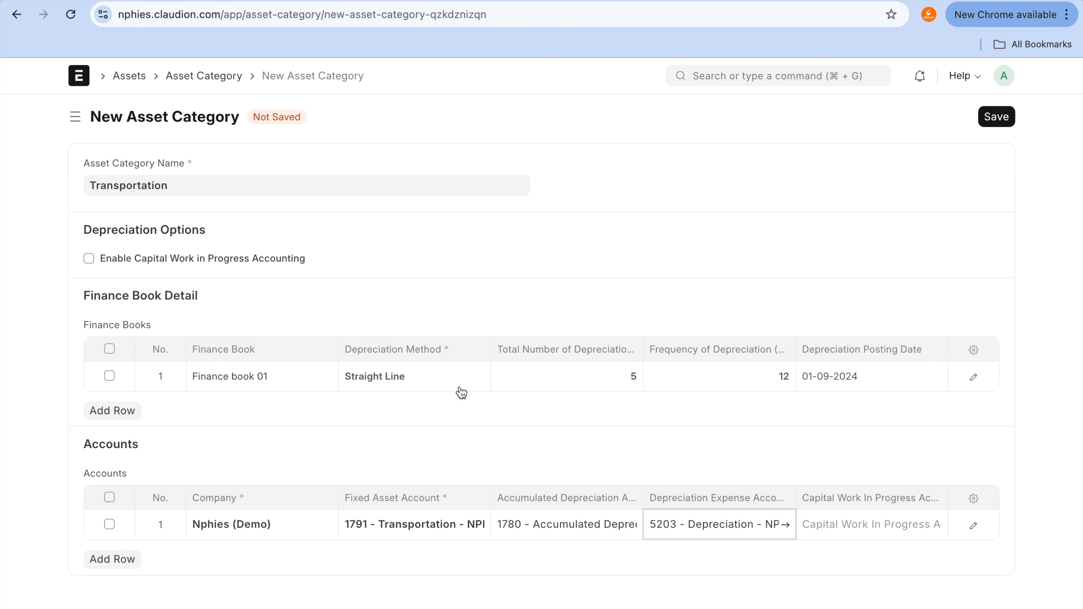
{"action": "left_click", "coordinate": [859, 525]}
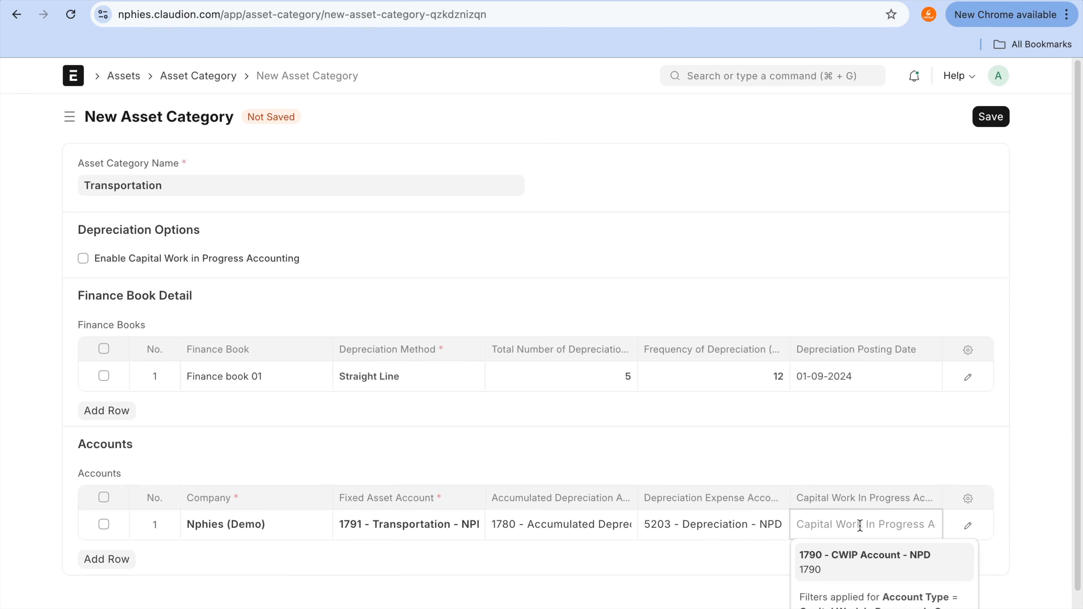
{"action": "left_click", "coordinate": [858, 563]}
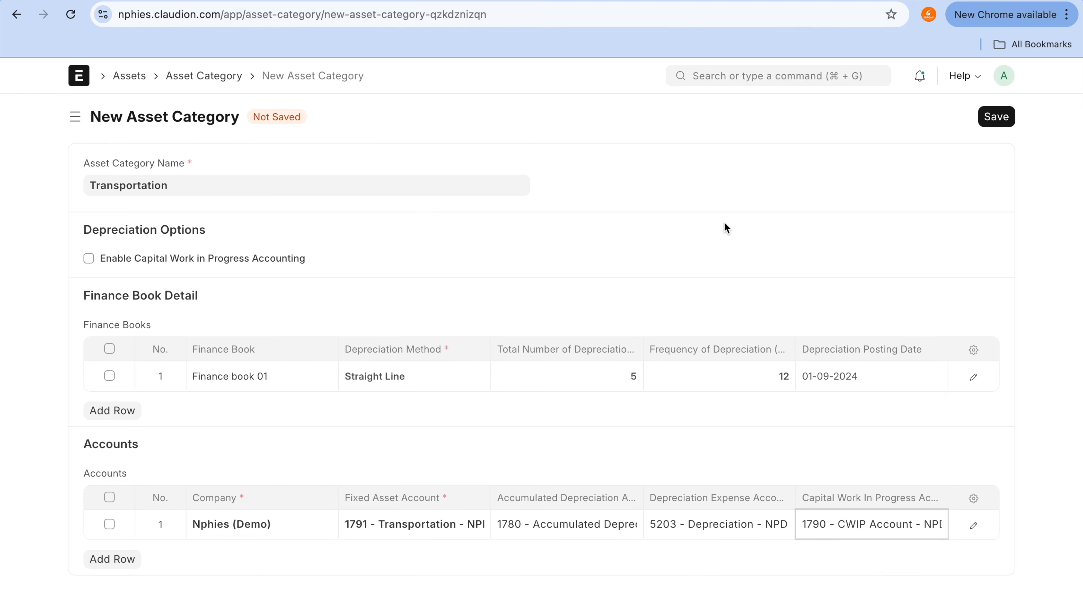
{"action": "left_click", "coordinate": [995, 122]}
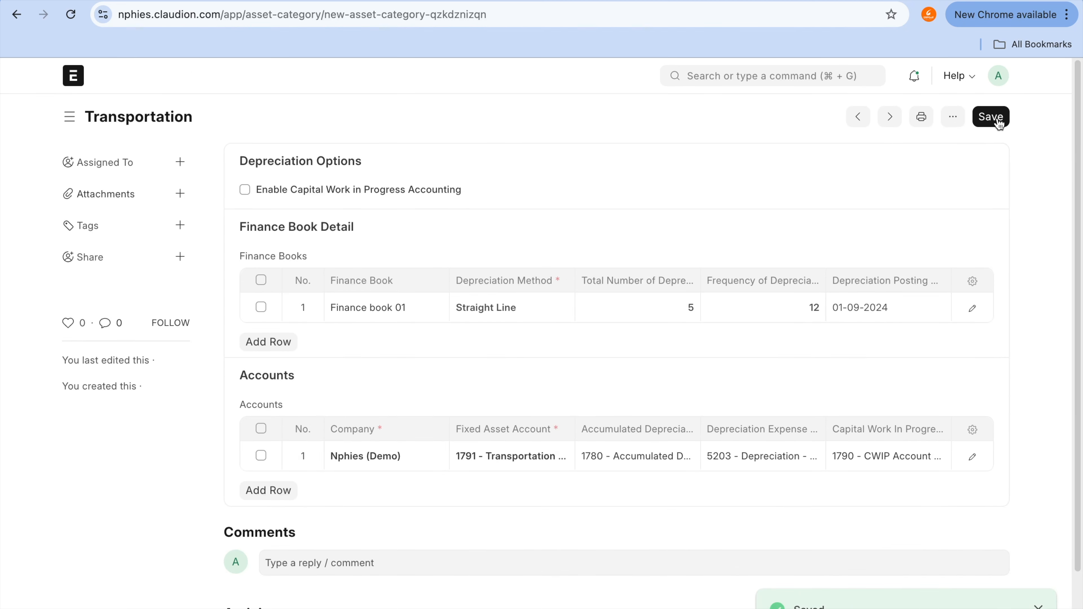
{"action": "left_click", "coordinate": [995, 121]}
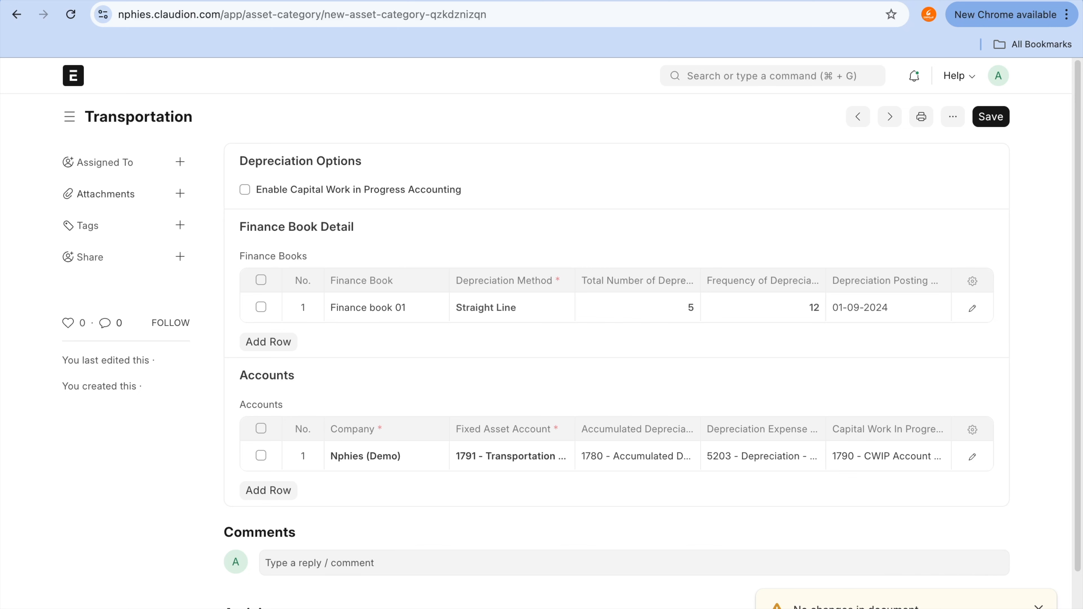
- Return to the new asset form and start creating a new item with the item code Ford explorer
{"action": "left_click", "coordinate": [17, 21]}
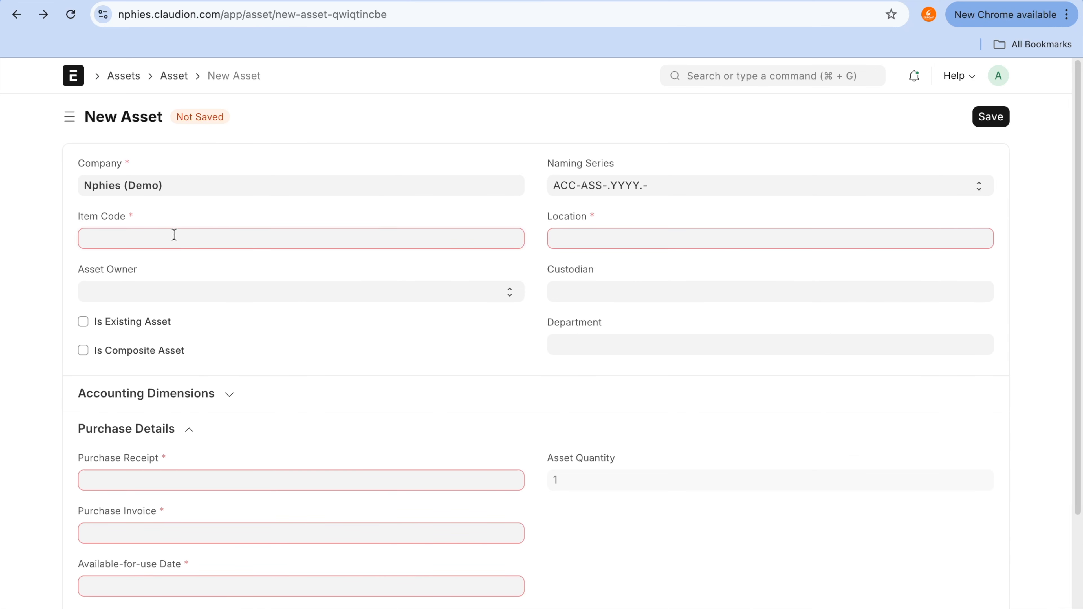
{"action": "left_click", "coordinate": [174, 234]}
{"action": "type", "text": "Ford explore"}
{"action": "key", "text": "BackSpace"}
{"action": "type", "text": "lorer"}
{"action": "key", "text": "super+a"}
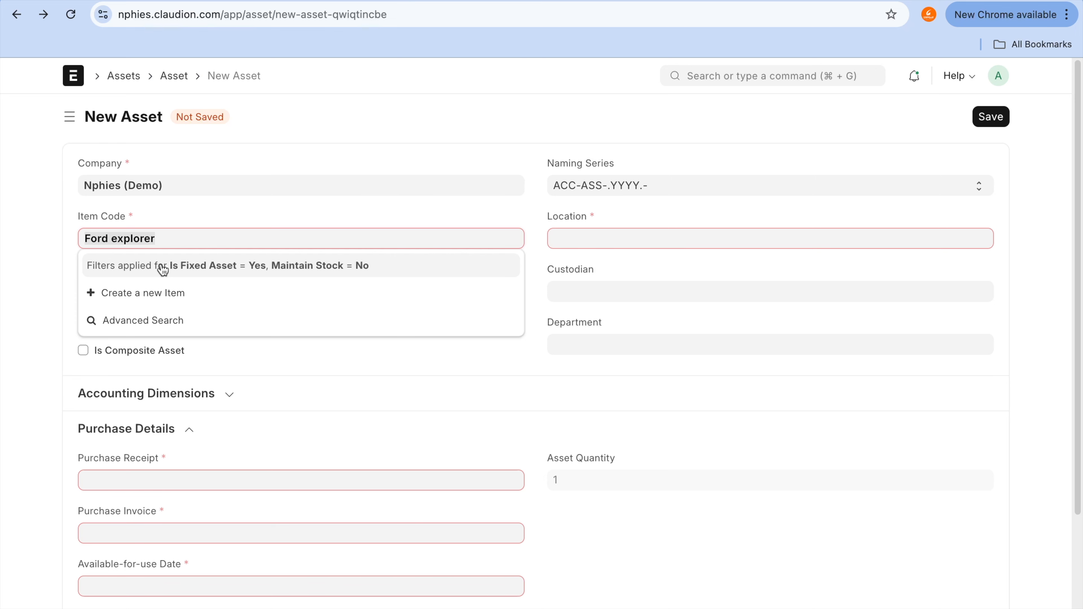
{"action": "left_click", "coordinate": [165, 293]}
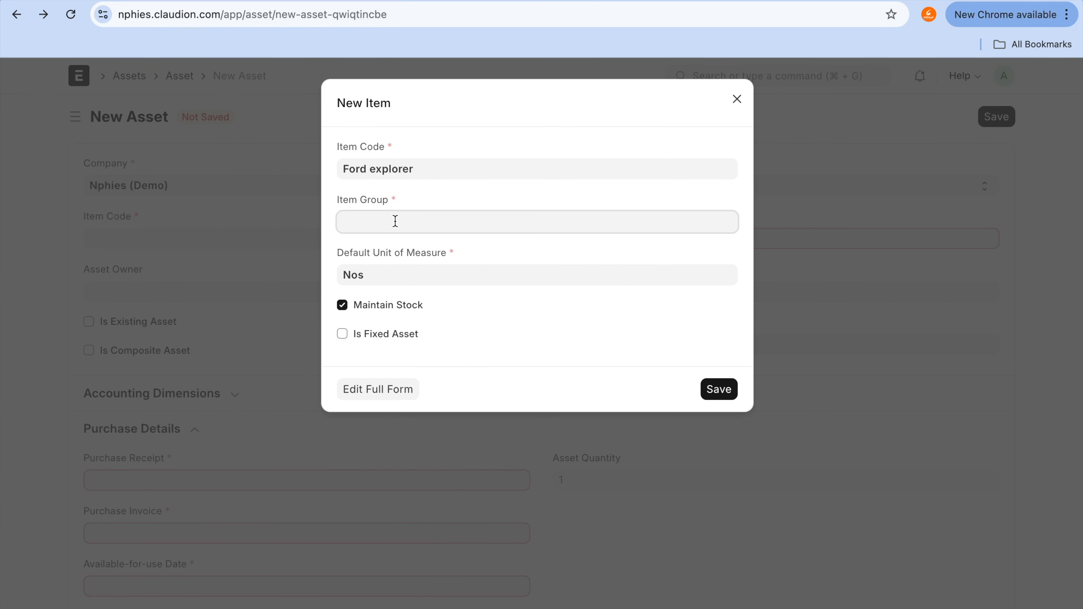
- Assign the new item to All Item Groups, make it a non-stock fixed asset in the Transportation asset category, and save it
{"action": "left_click", "coordinate": [400, 239]}
{"action": "left_click", "coordinate": [395, 335]}
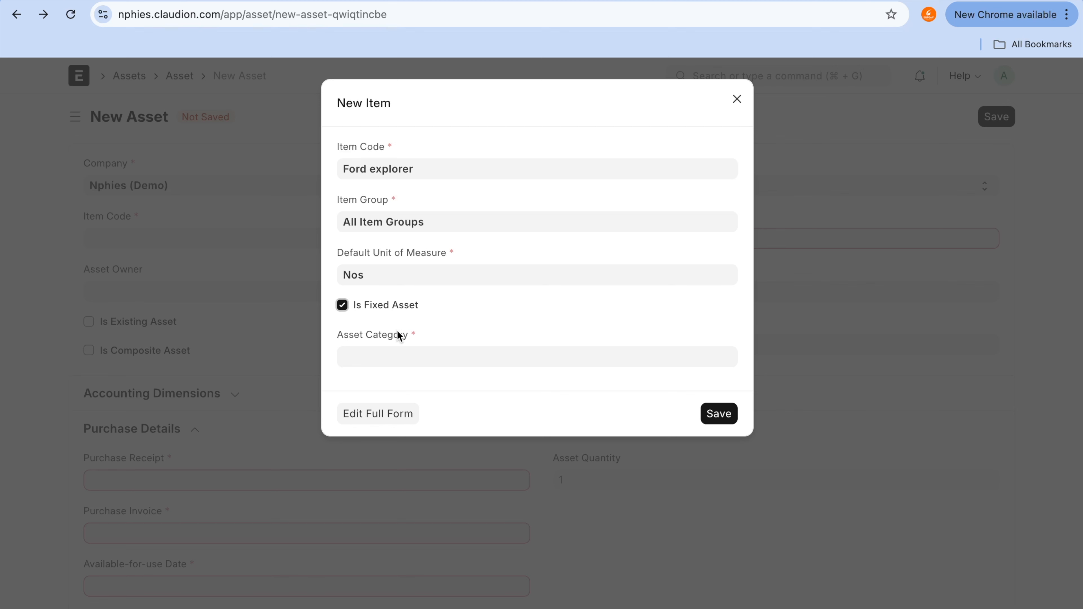
{"action": "left_click", "coordinate": [397, 305]}
{"action": "left_click", "coordinate": [387, 303]}
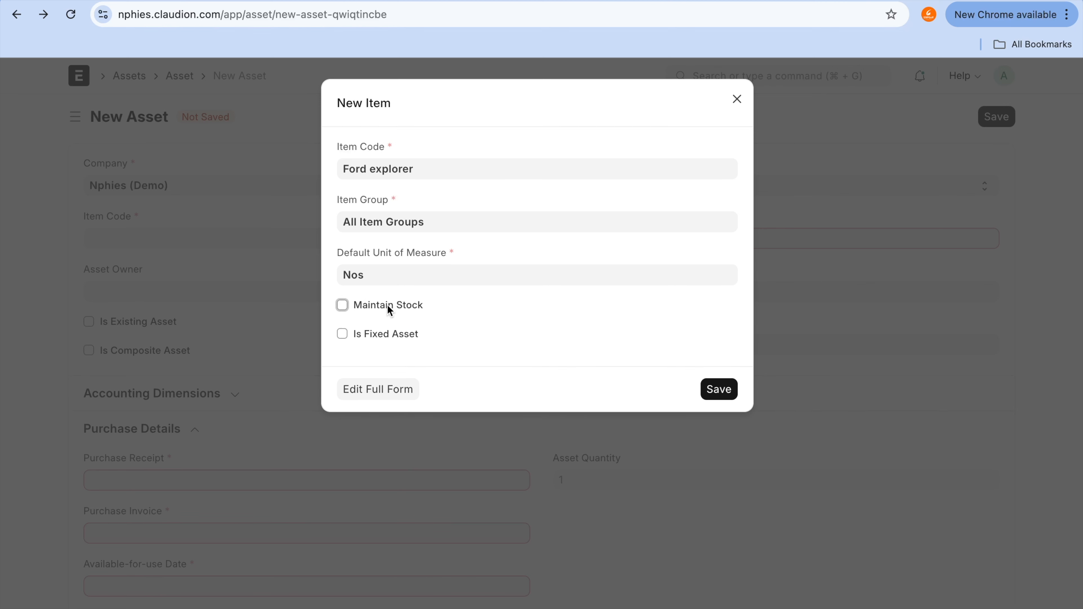
{"action": "left_click", "coordinate": [389, 334]}
{"action": "left_click", "coordinate": [398, 360]}
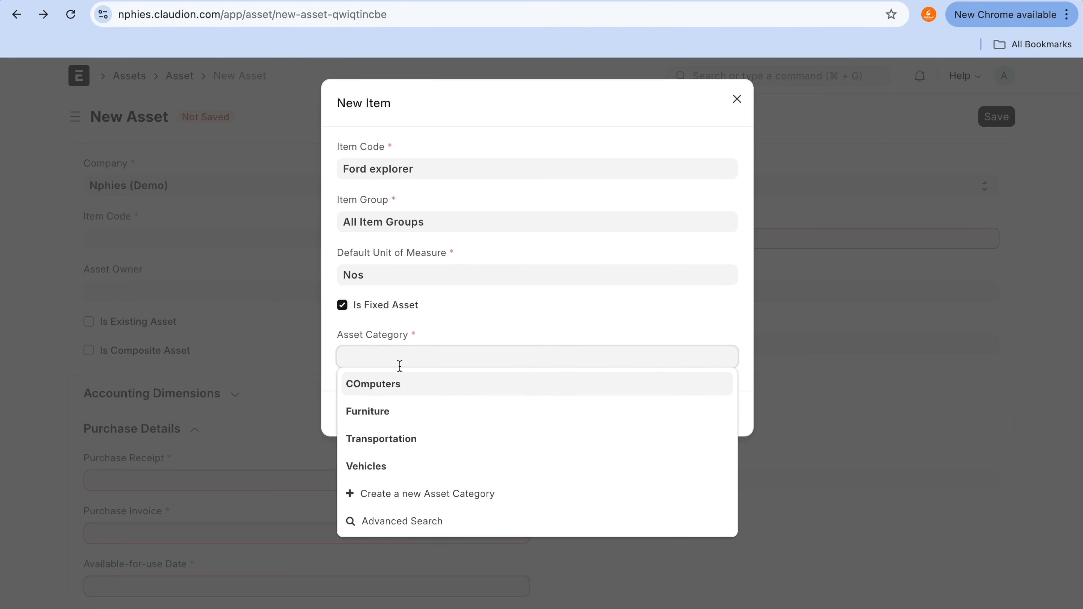
{"action": "left_click", "coordinate": [402, 438]}
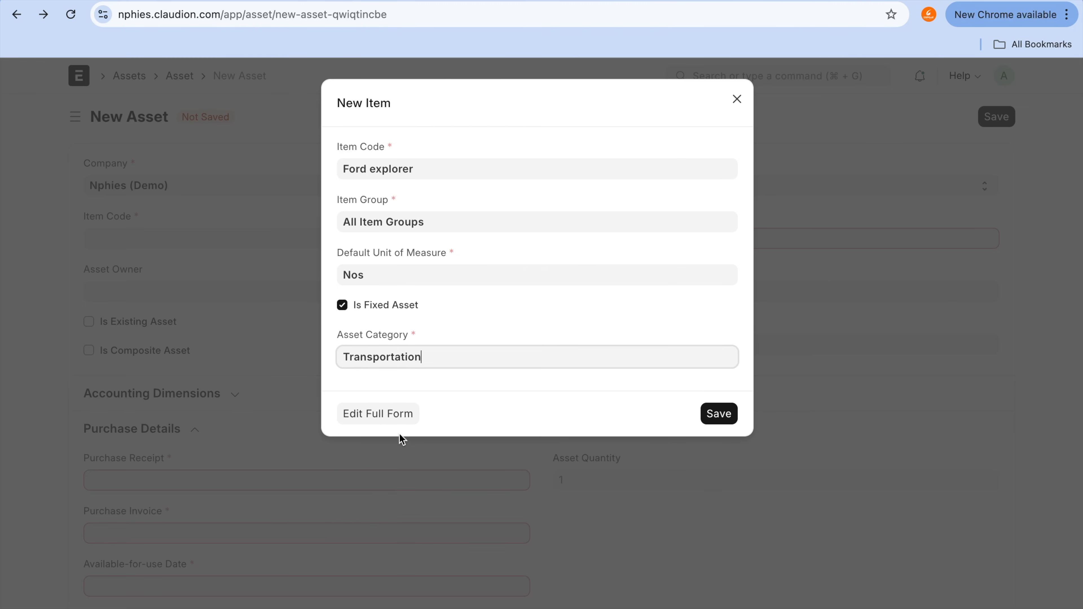
{"action": "left_click", "coordinate": [719, 416]}
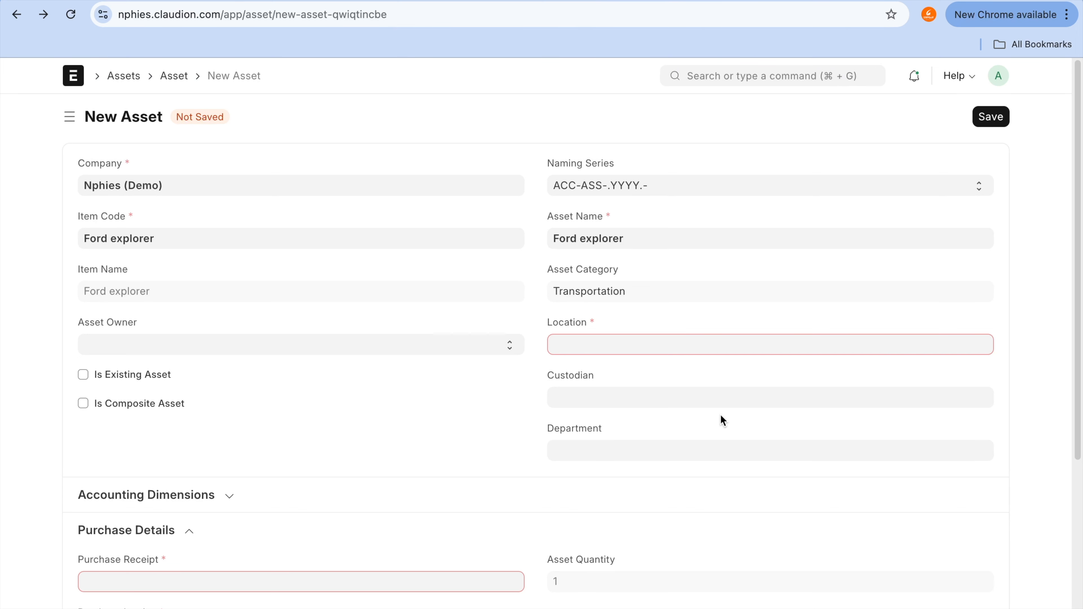
- Set the Ford explorer asset's location to Garage01
{"action": "left_click", "coordinate": [649, 338]}
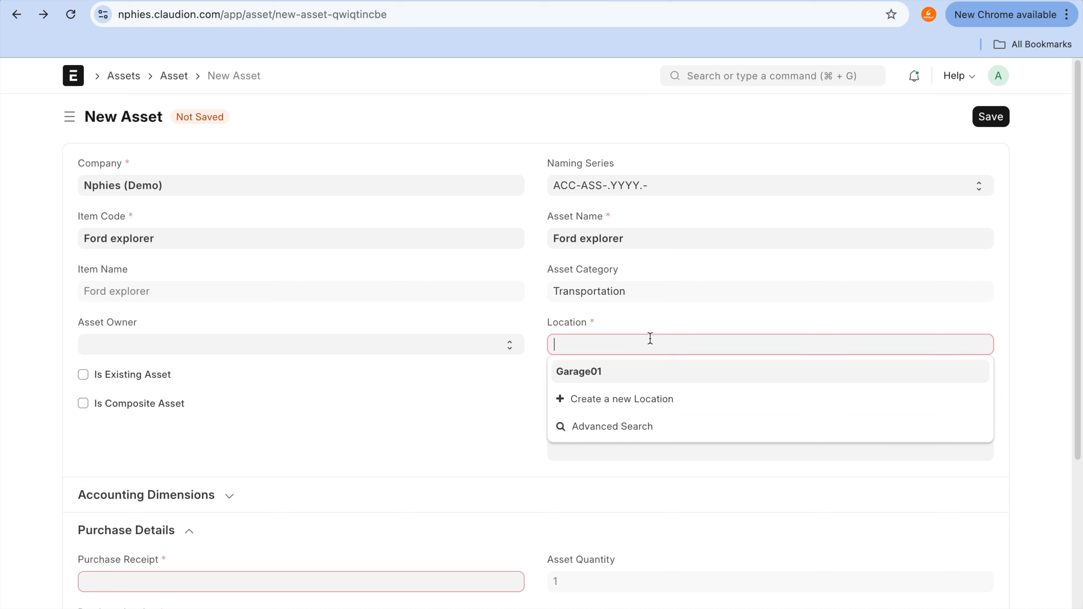
{"action": "left_click", "coordinate": [641, 373]}
{"action": "scroll", "coordinate": [616, 457], "scroll_direction": "down", "scroll_amount": 3}
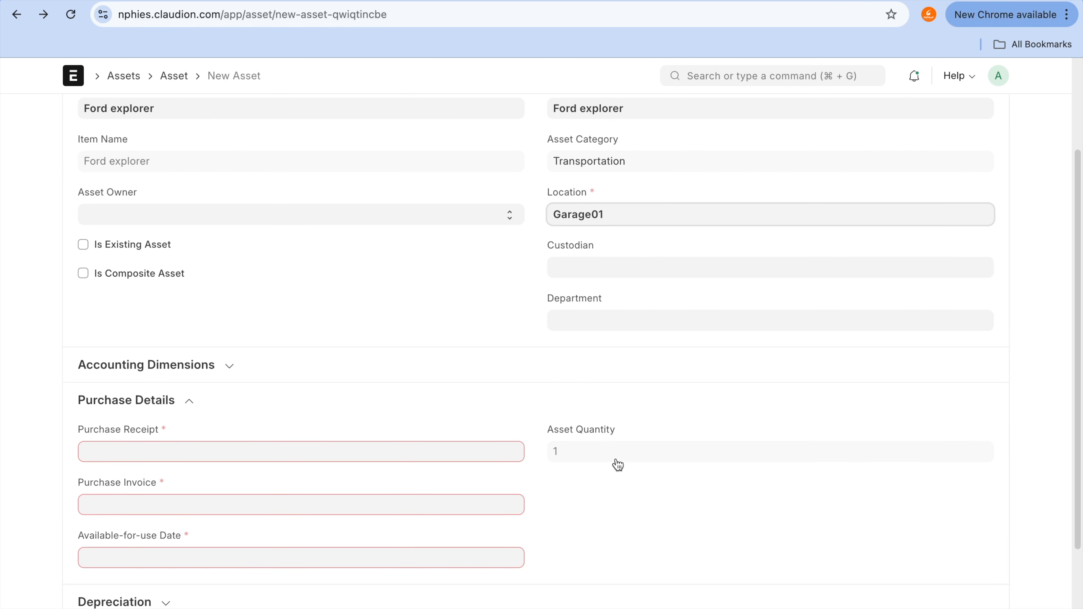
{"action": "scroll", "coordinate": [616, 462], "scroll_direction": "down", "scroll_amount": 1}
- Examine the required purchase receipt and invoice fields together with the Is Existing Asset and Is Composite Asset options
{"action": "left_click", "coordinate": [430, 386]}
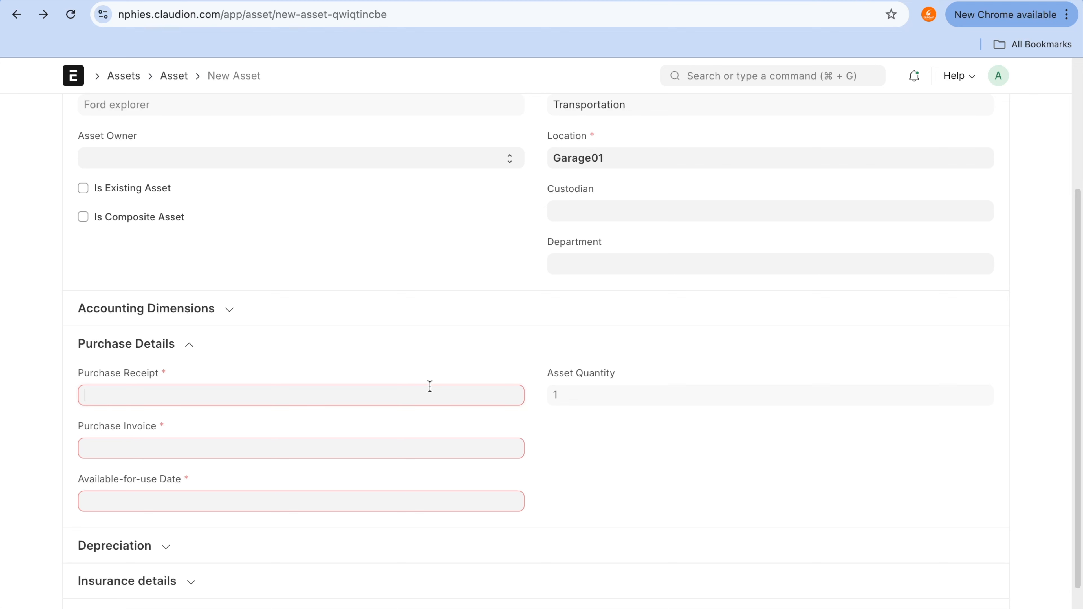
{"action": "left_click", "coordinate": [429, 386]}
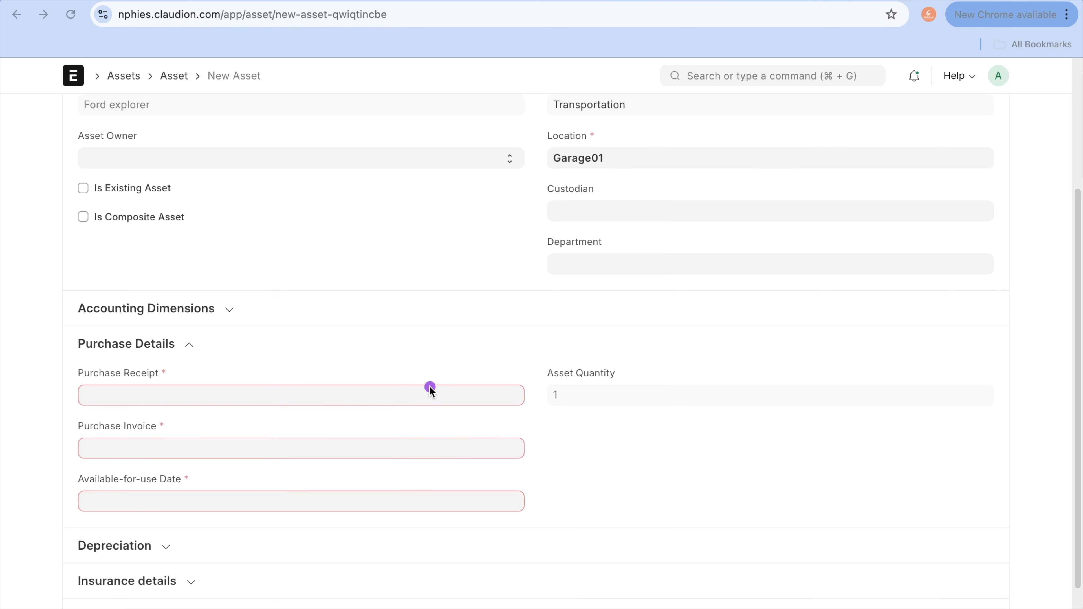
{"action": "mouse_move", "coordinate": [322, 338]}
{"action": "left_mouse_down"}
{"action": "mouse_move", "coordinate": [285, 339]}
{"action": "mouse_move", "coordinate": [61, 411]}
{"action": "mouse_move", "coordinate": [339, 371]}
{"action": "mouse_move", "coordinate": [263, 310]}
{"action": "left_mouse_up"}
{"action": "left_click", "coordinate": [99, 188]}
{"action": "left_click_drag", "start_coordinate": [184, 190], "coordinate": [418, 181]}
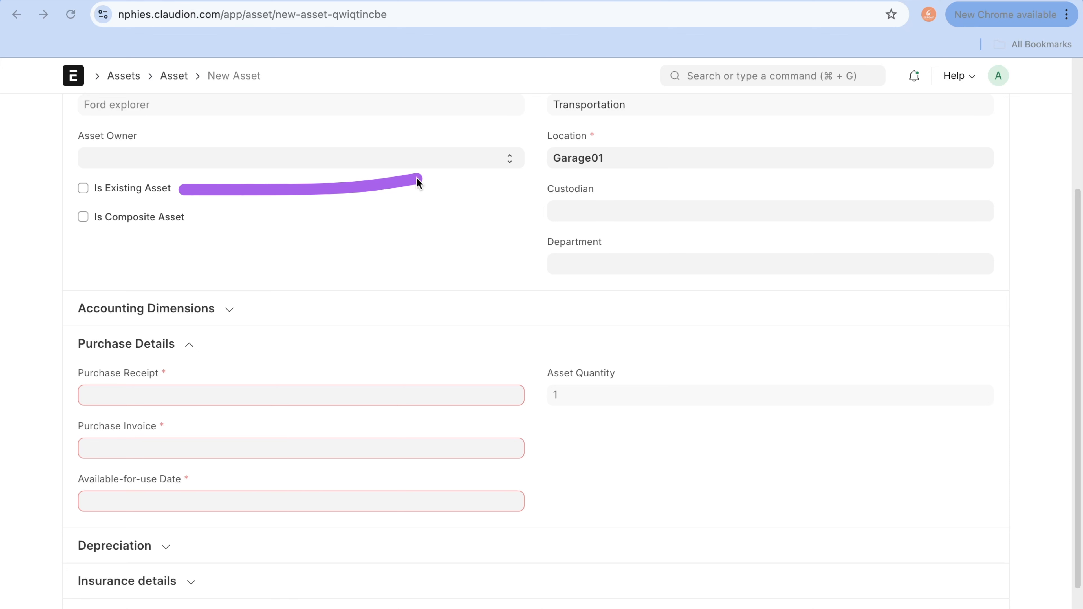
{"action": "left_click", "coordinate": [201, 222]}
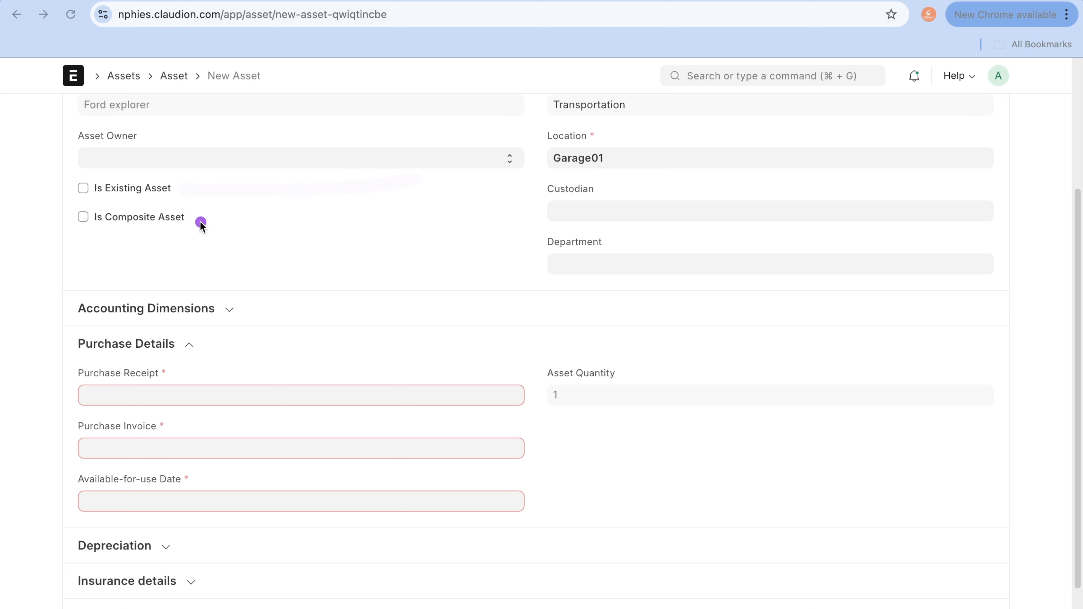
{"action": "left_click_drag", "start_coordinate": [200, 222], "coordinate": [368, 222]}
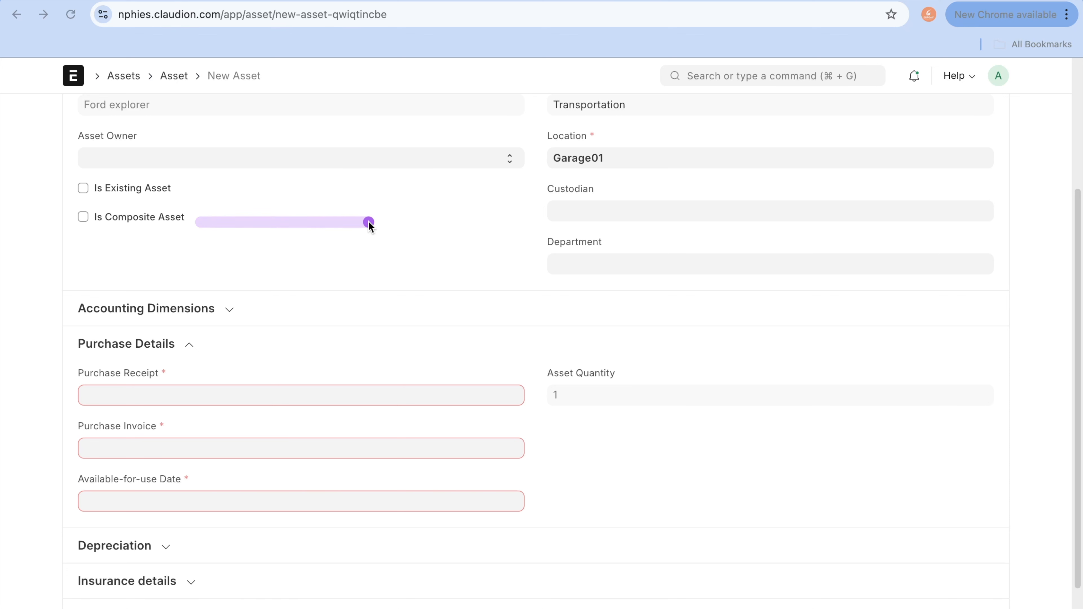
{"action": "left_click", "coordinate": [182, 180]}
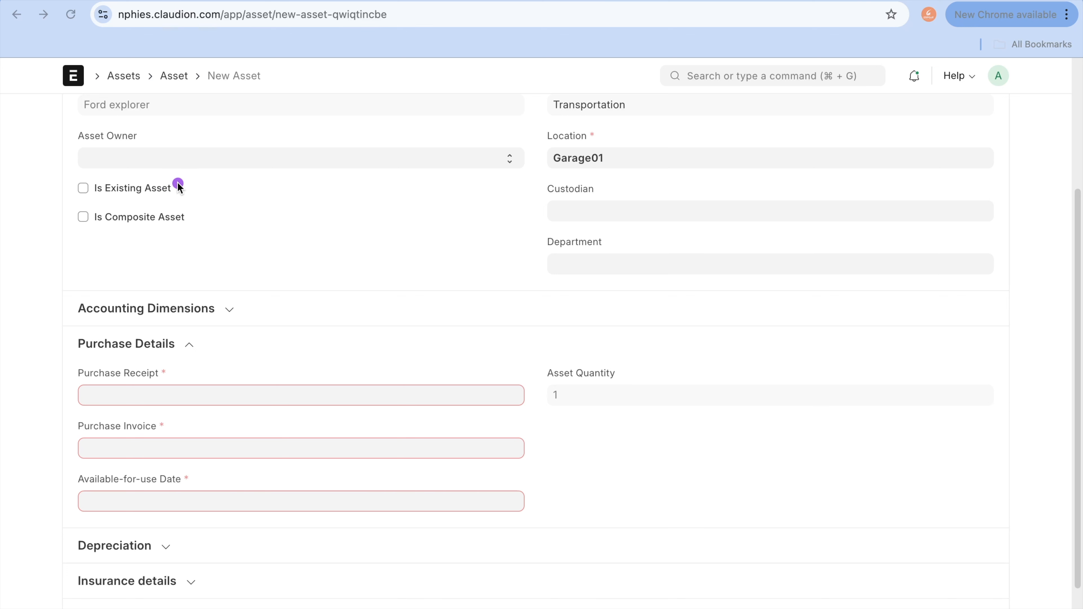
{"action": "left_click_drag", "start_coordinate": [178, 188], "coordinate": [385, 184]}
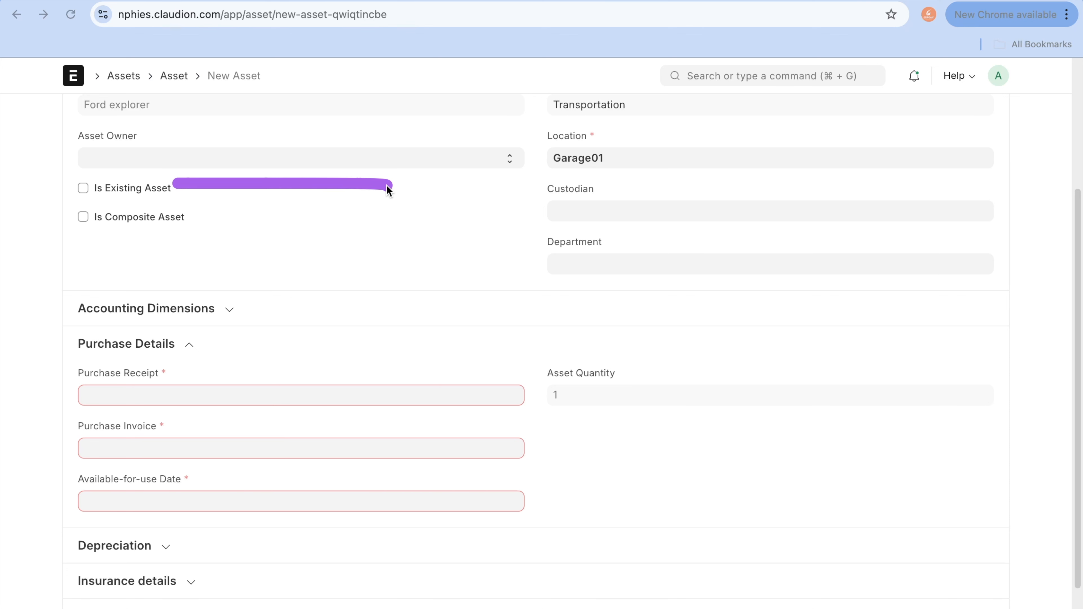
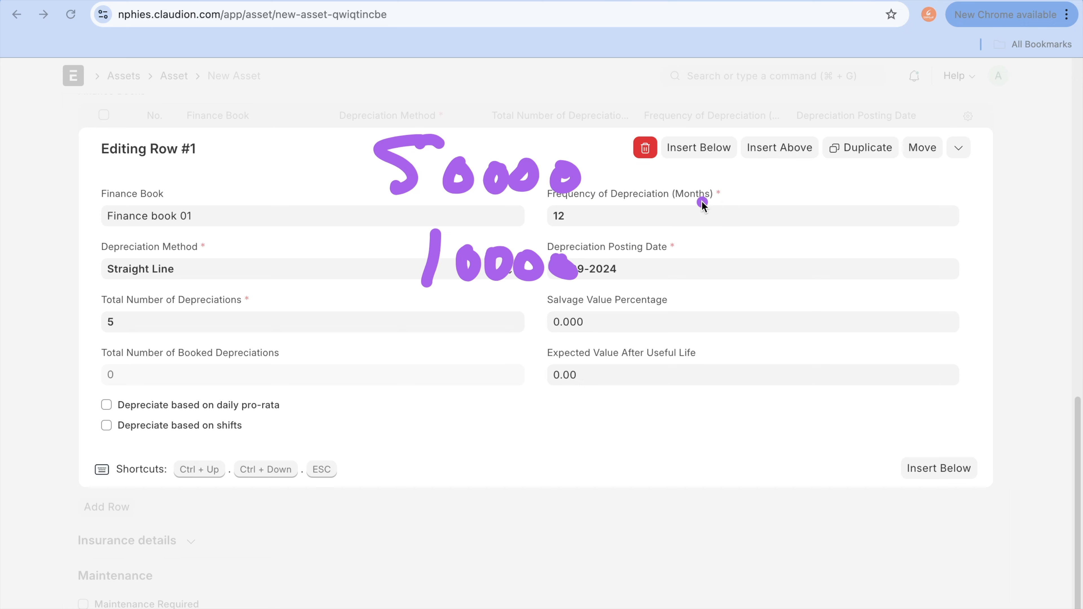
- Close the Finance book 01 depreciation row and expand the asset's insurance details
{"action": "left_click_drag", "start_coordinate": [737, 203], "coordinate": [739, 225]}
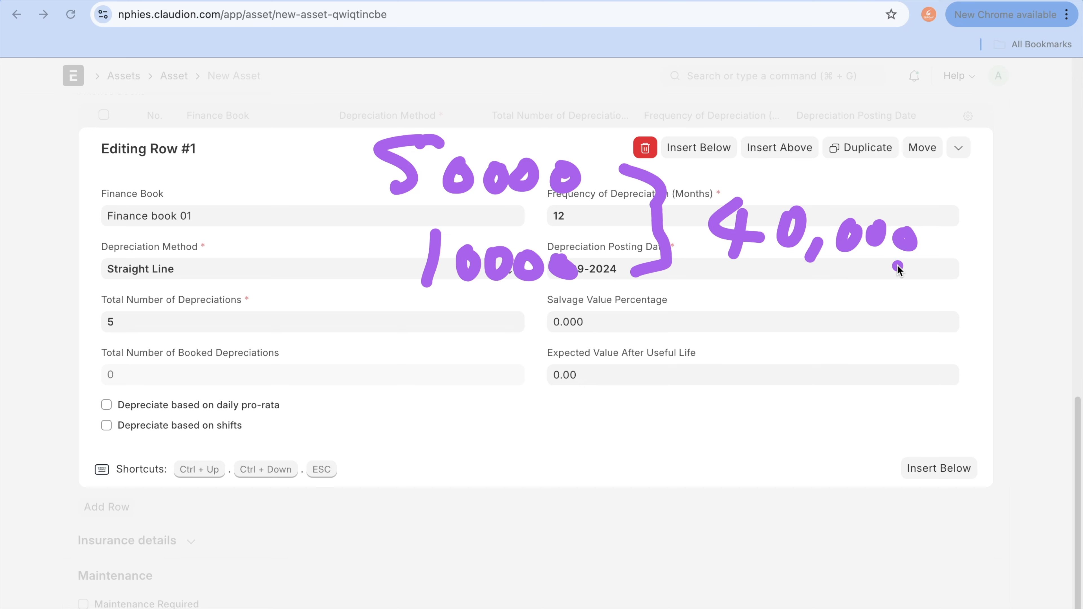
{"action": "key", "text": "Escape"}
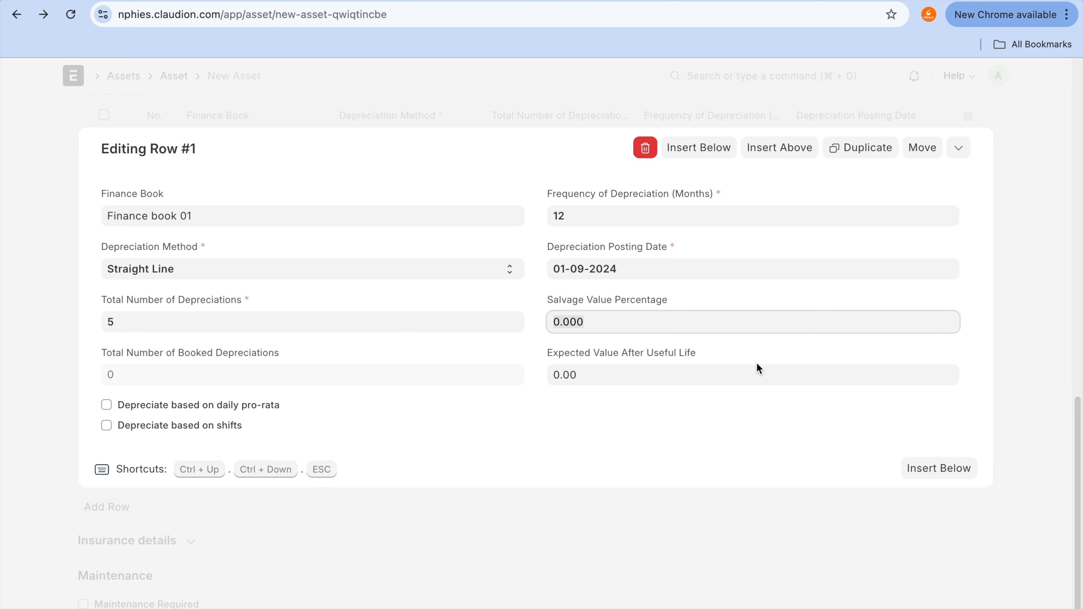
{"action": "left_click", "coordinate": [1036, 216]}
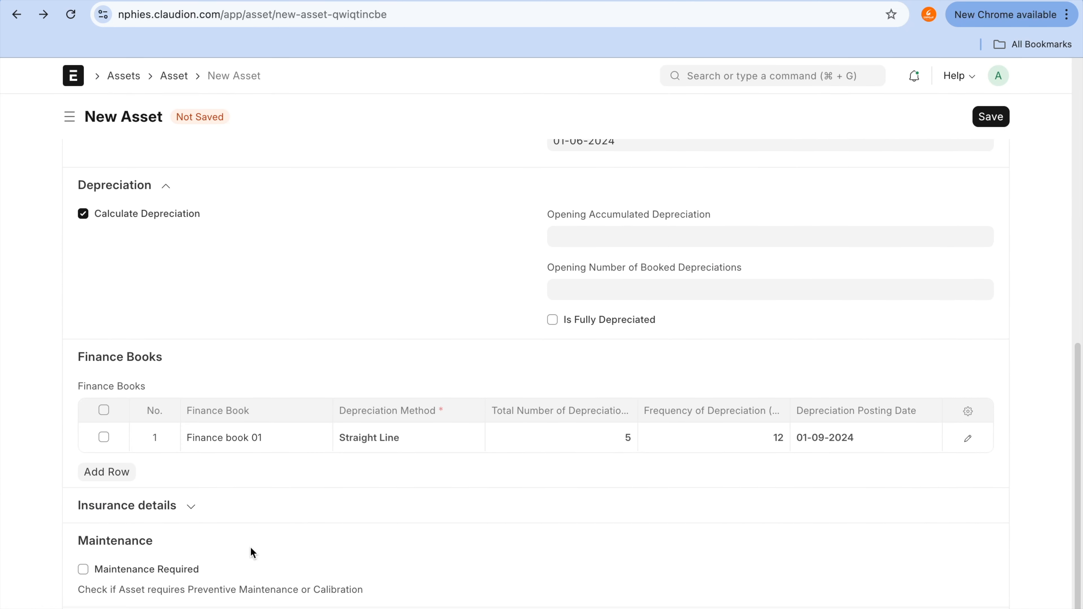
{"action": "left_click", "coordinate": [189, 517]}
{"action": "scroll", "coordinate": [186, 514], "scroll_direction": "down", "scroll_amount": 3}
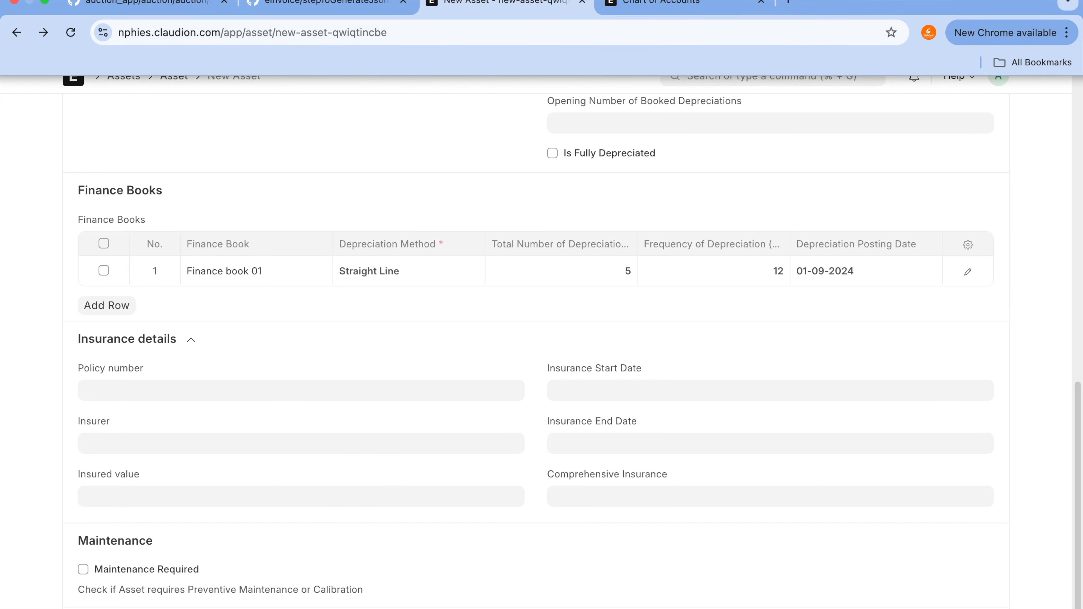
- Review the maintenance section and save the Ford explorer asset
{"action": "left_click", "coordinate": [759, 0]}
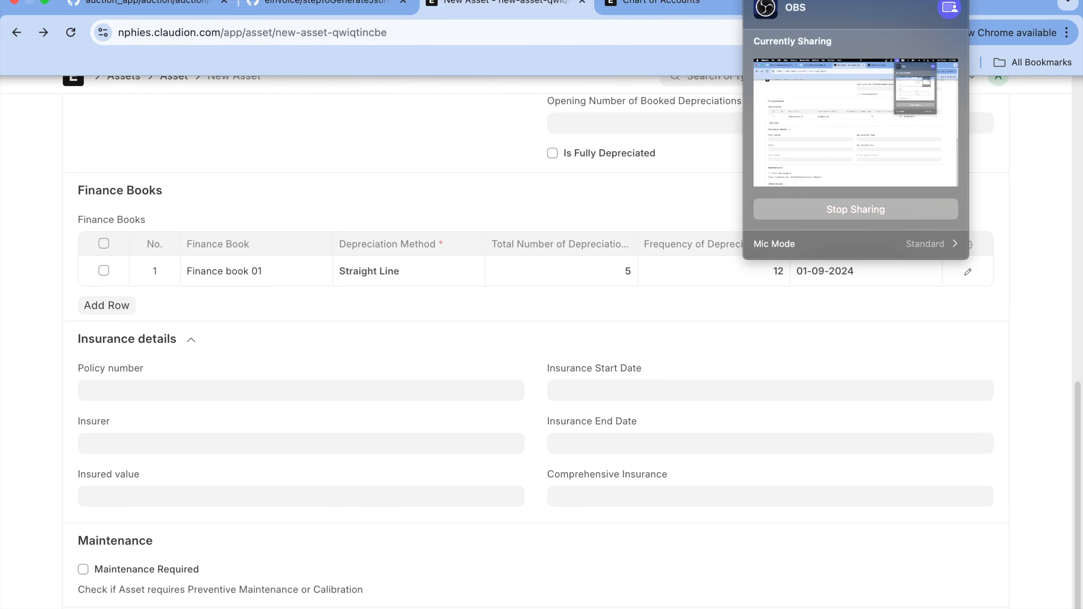
{"action": "left_click", "coordinate": [566, 1]}
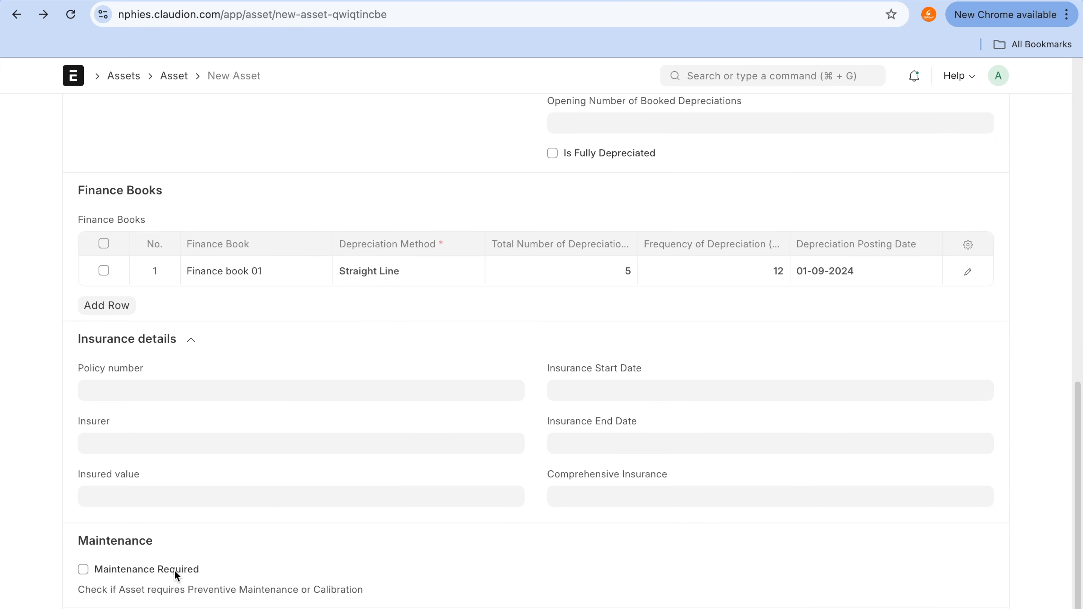
{"action": "scroll", "coordinate": [176, 555], "scroll_direction": "down", "scroll_amount": 2}
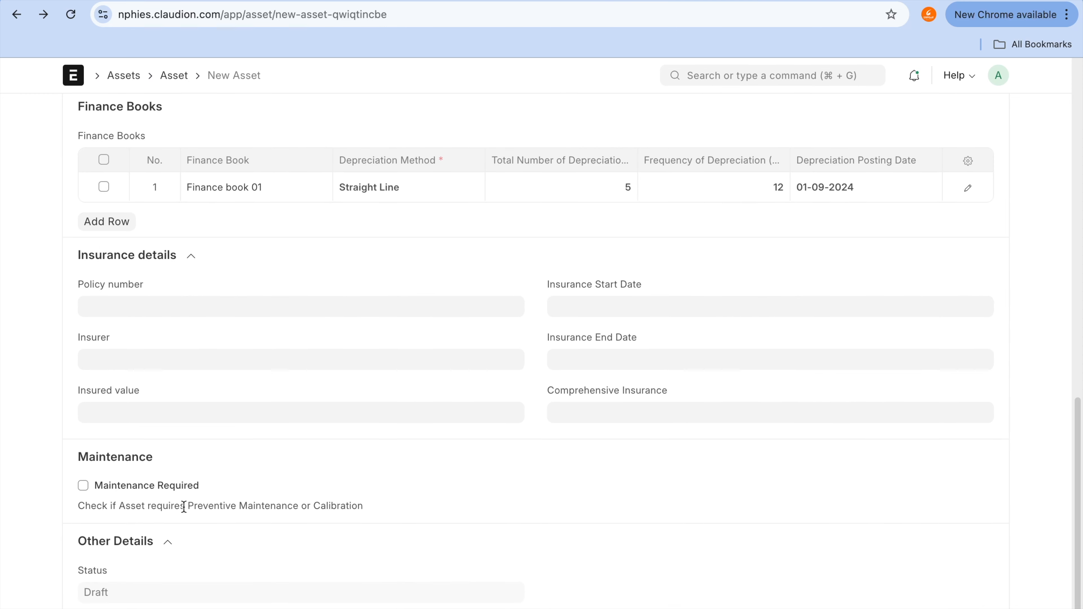
{"action": "scroll", "coordinate": [184, 506], "scroll_direction": "up", "scroll_amount": 20}
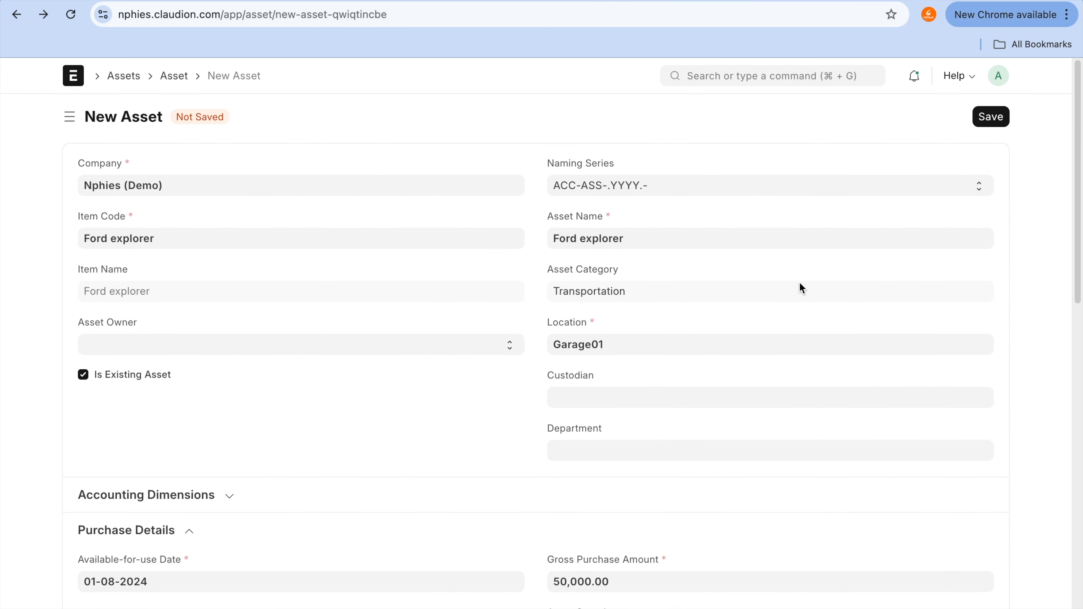
{"action": "left_click", "coordinate": [990, 121]}
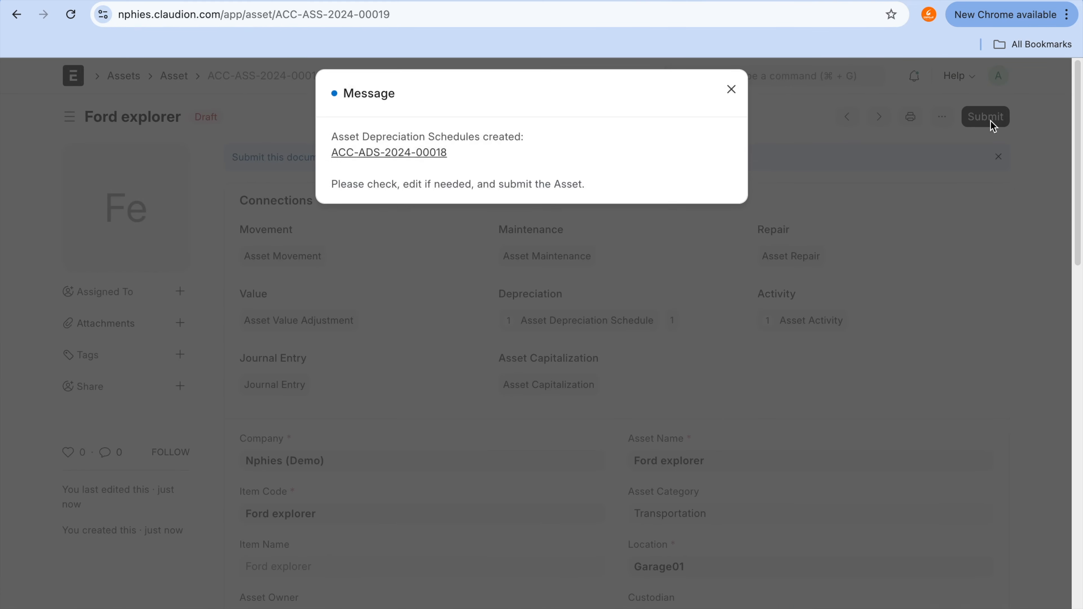
- View the depreciation schedule linked in the save message, and return to the Ford explorer asset
{"action": "key", "text": "ctrl+a"}
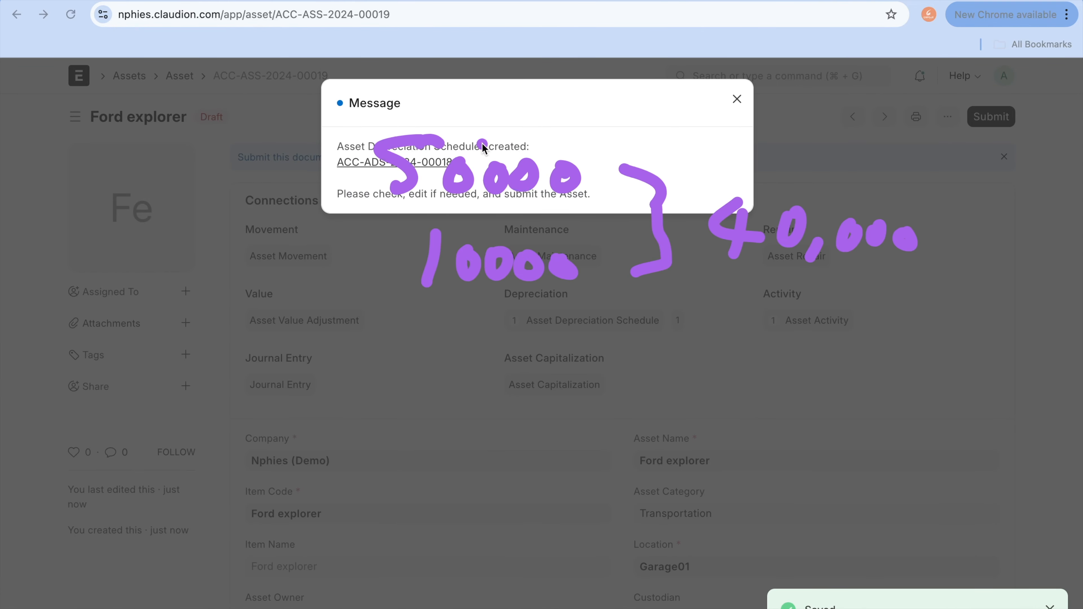
{"action": "mouse_move", "coordinate": [439, 104]}
{"action": "left_mouse_down"}
{"action": "mouse_move", "coordinate": [278, 165]}
{"action": "mouse_move", "coordinate": [571, 153]}
{"action": "mouse_move", "coordinate": [381, 121]}
{"action": "left_mouse_up"}
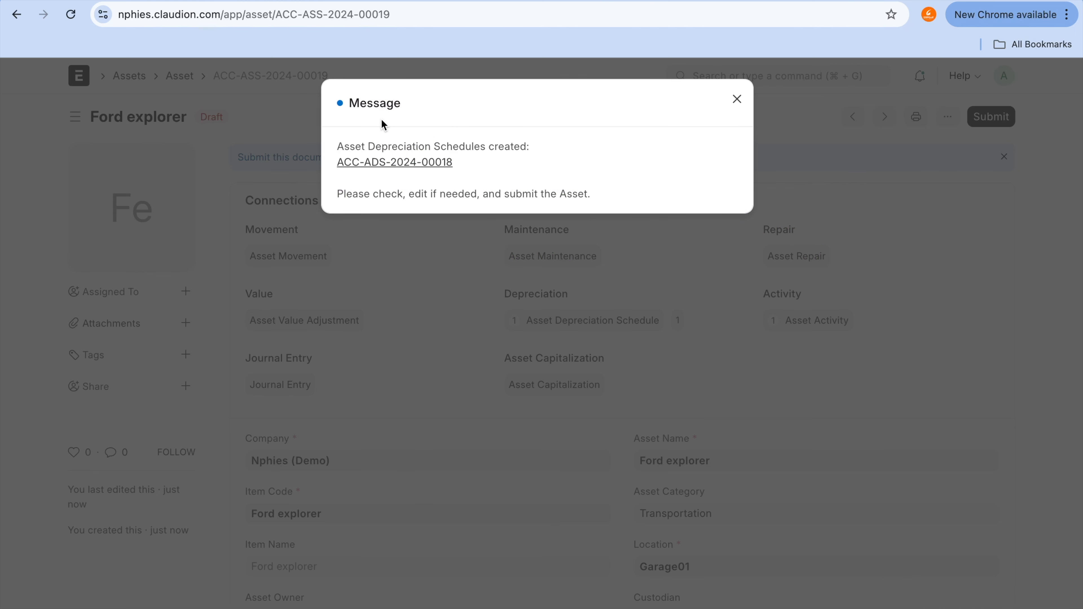
{"action": "left_click", "coordinate": [411, 169]}
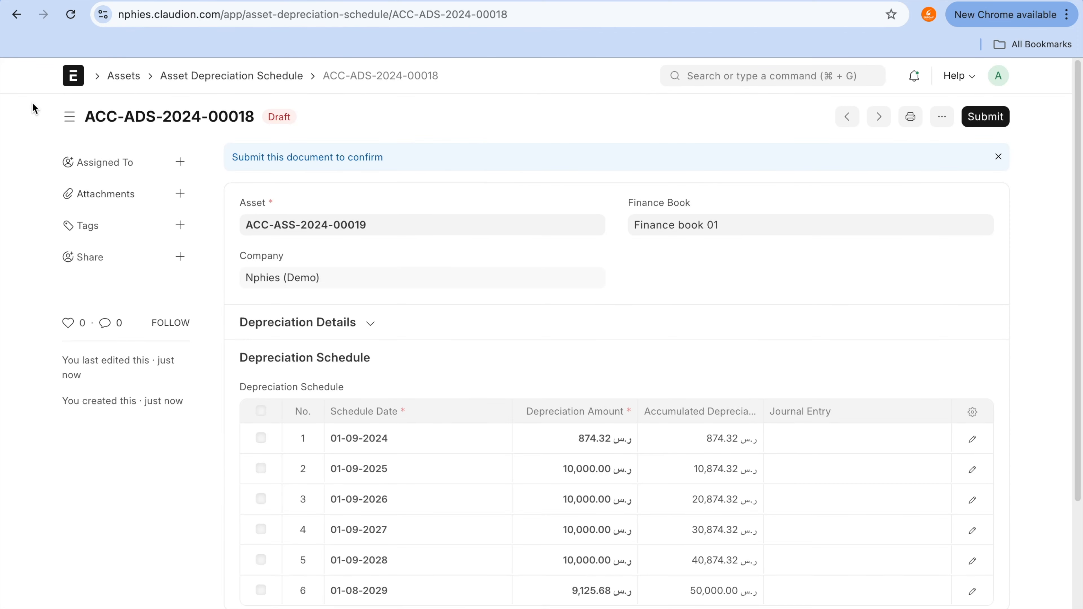
{"action": "left_click", "coordinate": [16, 14]}
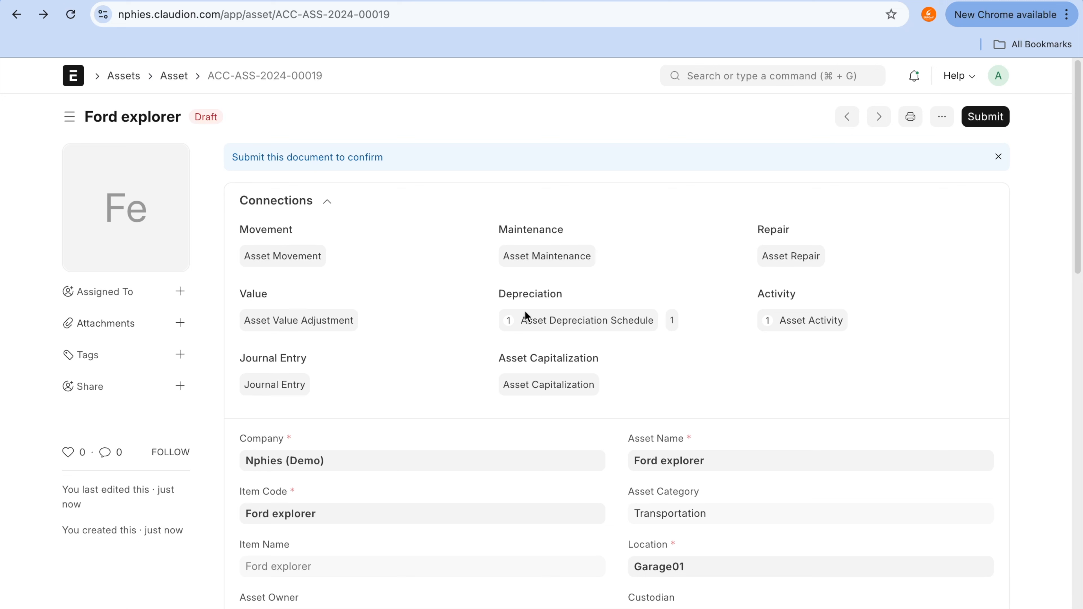
- Open the draft depreciation schedule through the Ford explorer asset's Depreciation connections
{"action": "key", "text": "ctrl+a"}
{"action": "mouse_move", "coordinate": [536, 292]}
{"action": "left_mouse_down"}
{"action": "mouse_move", "coordinate": [486, 326]}
{"action": "mouse_move", "coordinate": [708, 307]}
{"action": "mouse_move", "coordinate": [520, 295]}
{"action": "left_mouse_up"}
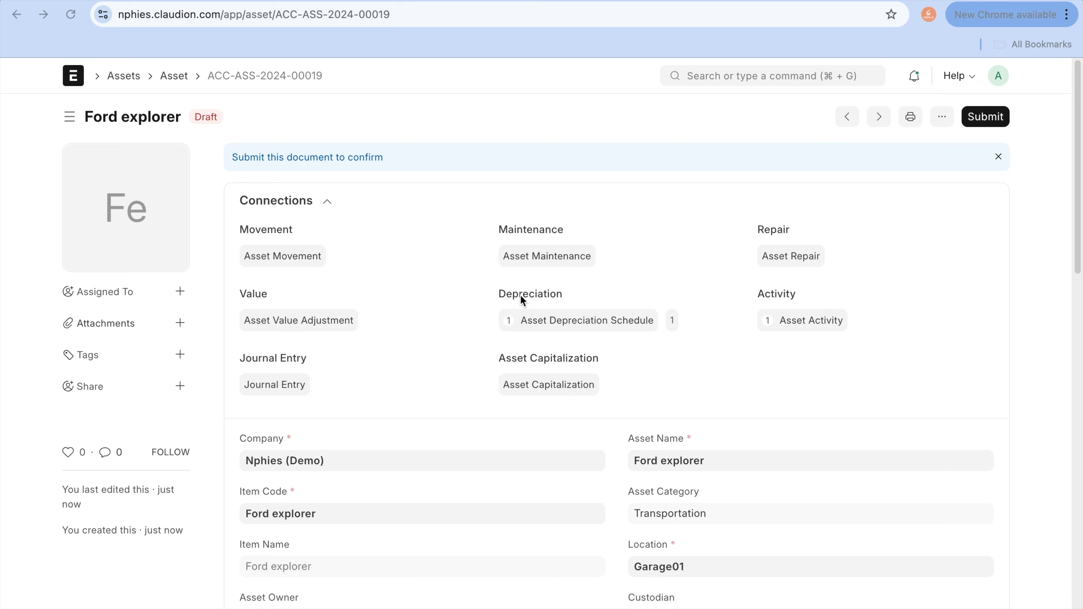
{"action": "left_click", "coordinate": [565, 325]}
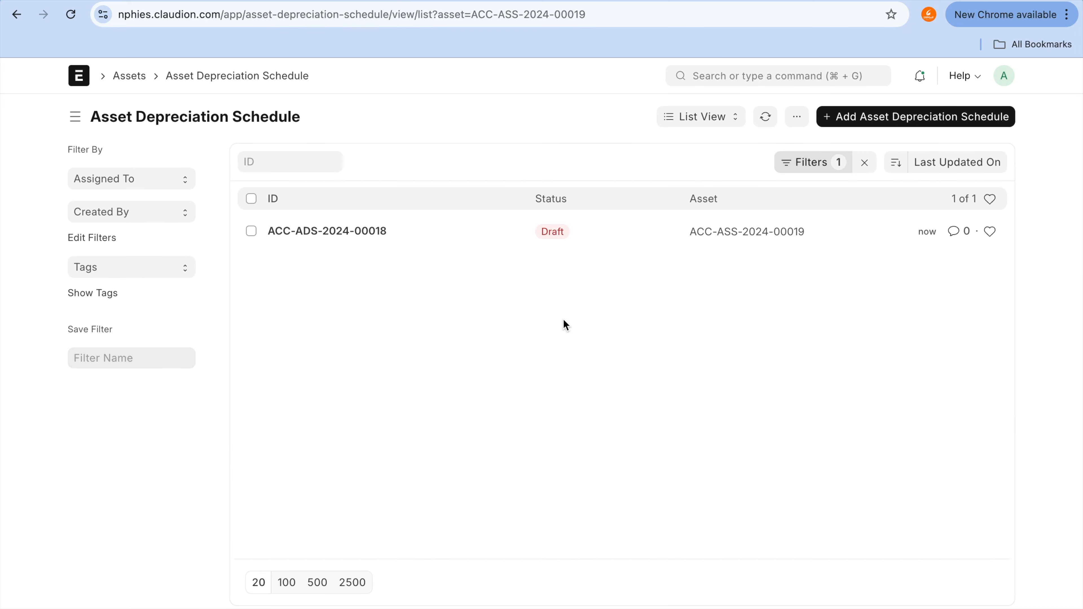
{"action": "left_click", "coordinate": [383, 232]}
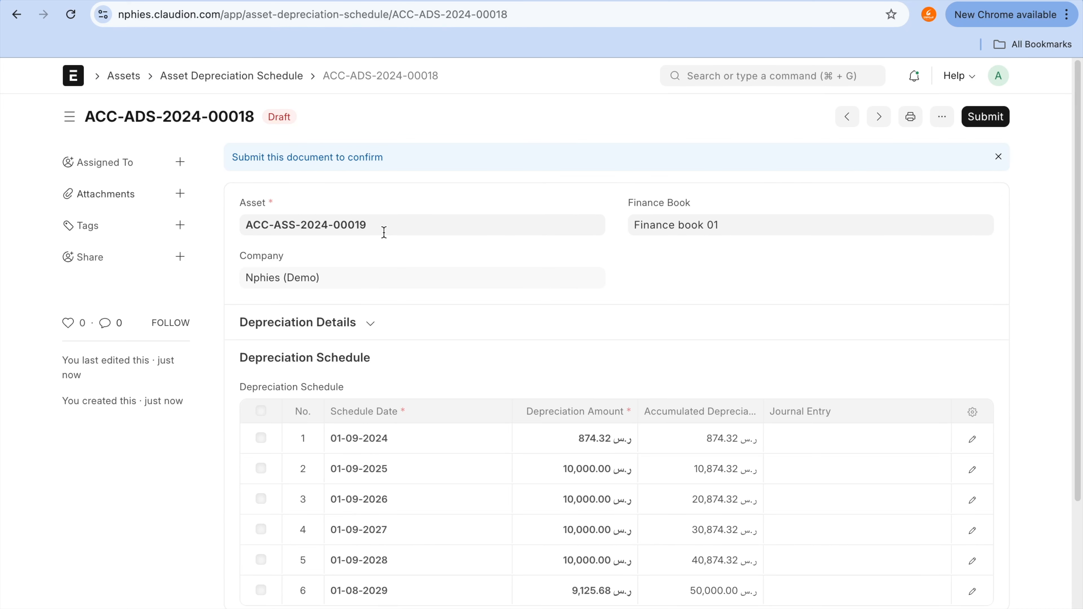
- Examine the schedule's depreciation and accumulated amounts from the first 01-09-2024 entry to the final 01-08-2029 entry
{"action": "scroll", "coordinate": [545, 394], "scroll_direction": "down", "scroll_amount": 2}
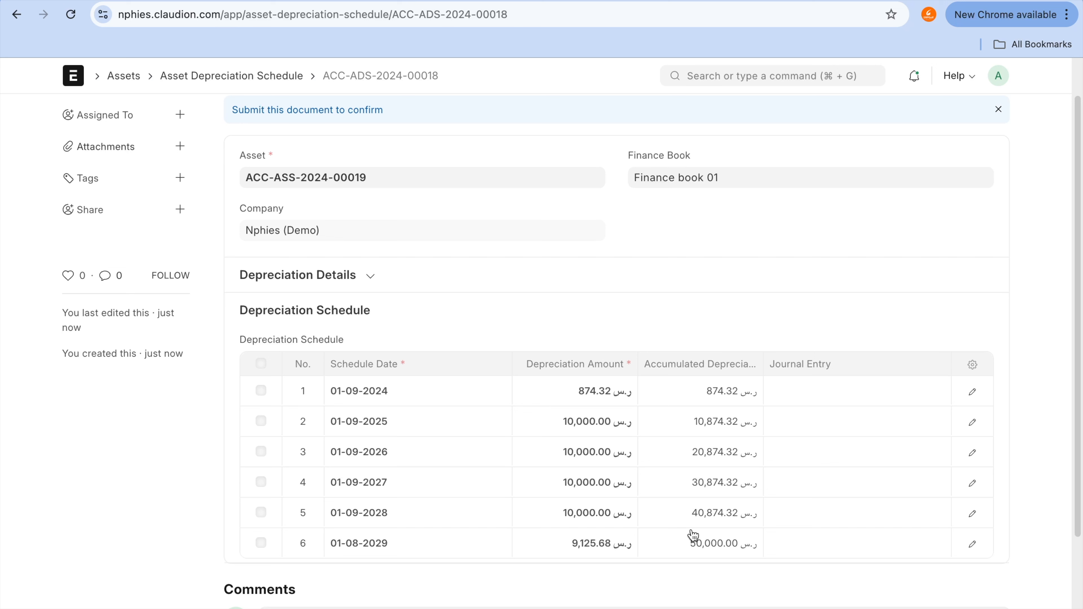
{"action": "key", "text": "ctrl+alt+a"}
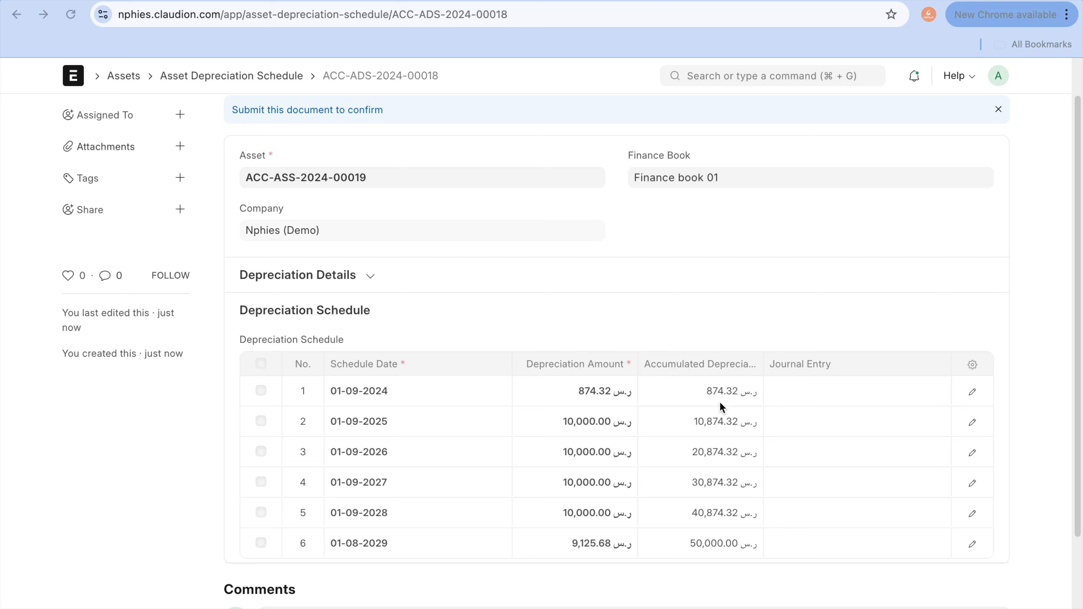
{"action": "mouse_move", "coordinate": [710, 361]}
{"action": "left_mouse_down"}
{"action": "mouse_move", "coordinate": [676, 392]}
{"action": "mouse_move", "coordinate": [785, 402]}
{"action": "mouse_move", "coordinate": [718, 375]}
{"action": "left_mouse_up"}
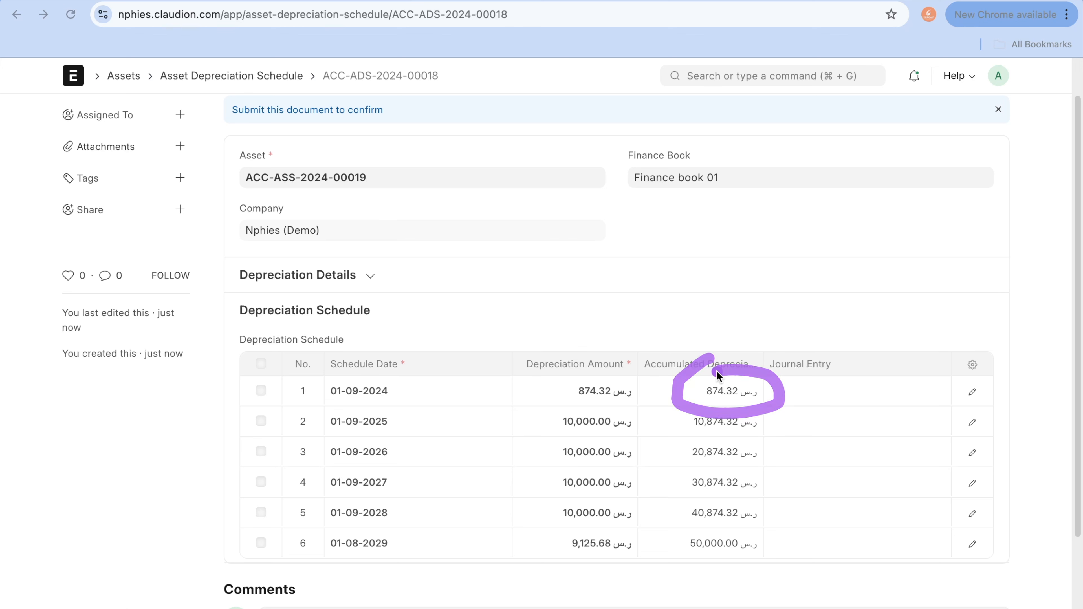
{"action": "left_click_drag", "start_coordinate": [724, 408], "coordinate": [809, 425]}
{"action": "left_click_drag", "start_coordinate": [716, 447], "coordinate": [687, 452]}
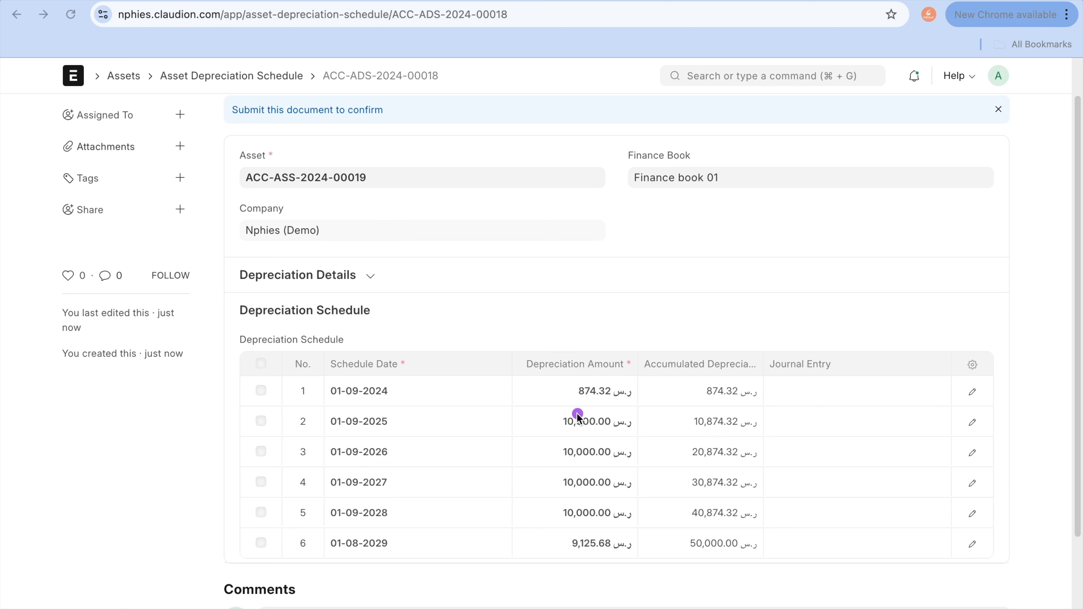
{"action": "left_click_drag", "start_coordinate": [517, 429], "coordinate": [562, 429]}
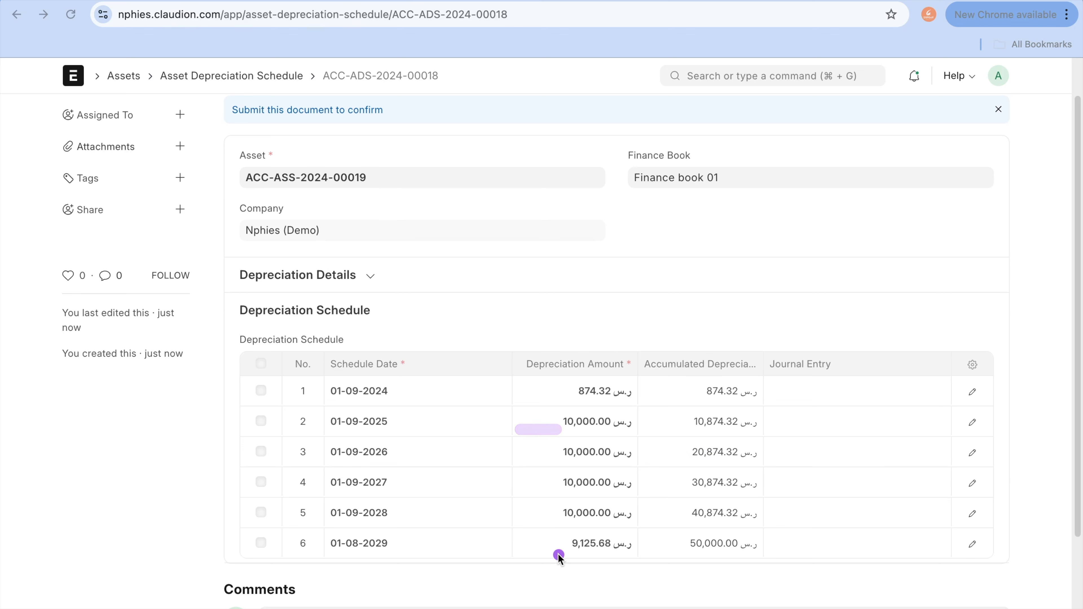
{"action": "left_click_drag", "start_coordinate": [555, 547], "coordinate": [640, 546]}
{"action": "left_click_drag", "start_coordinate": [742, 545], "coordinate": [830, 544]}
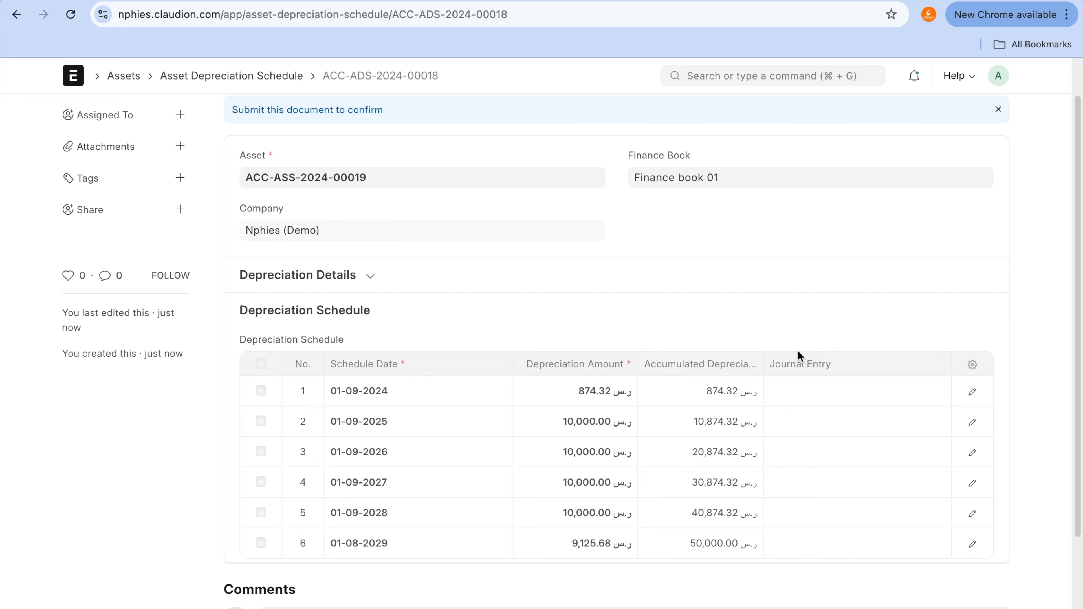
- View the details of the 01-09-2024 schedule entry, close them and return to the asset's depreciation schedule list
{"action": "left_click", "coordinate": [838, 393]}
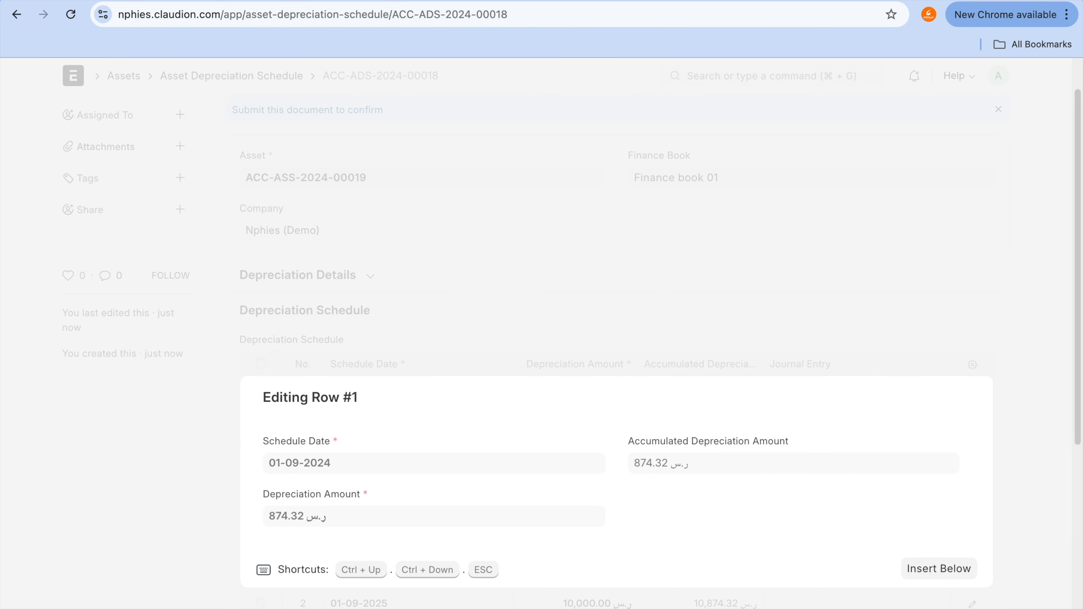
{"action": "key", "text": "Escape"}
{"action": "scroll", "coordinate": [654, 520], "scroll_direction": "up", "scroll_amount": 5}
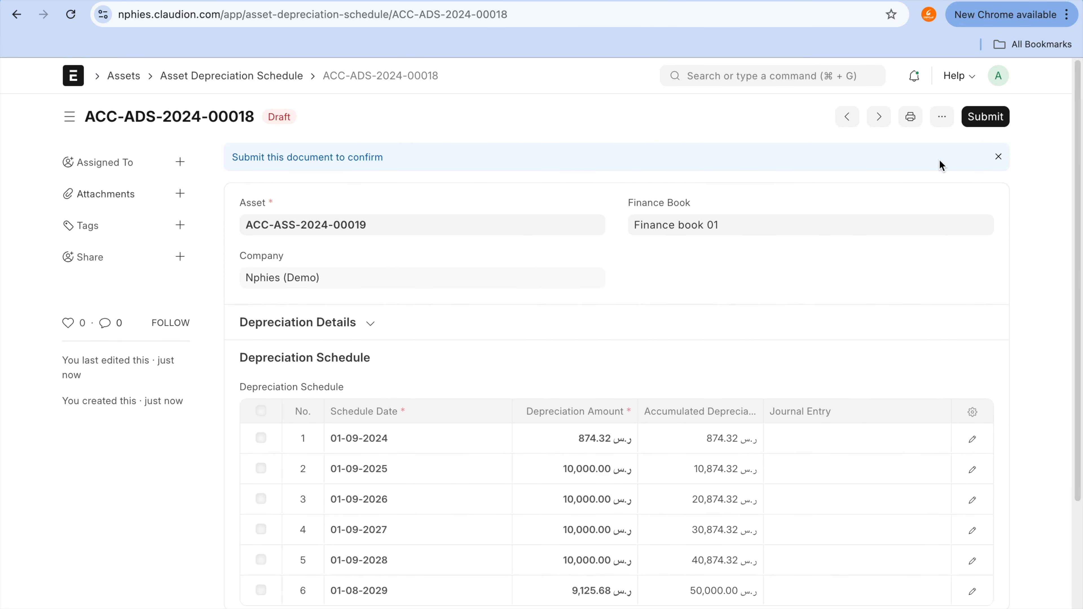
{"action": "left_click", "coordinate": [16, 14]}
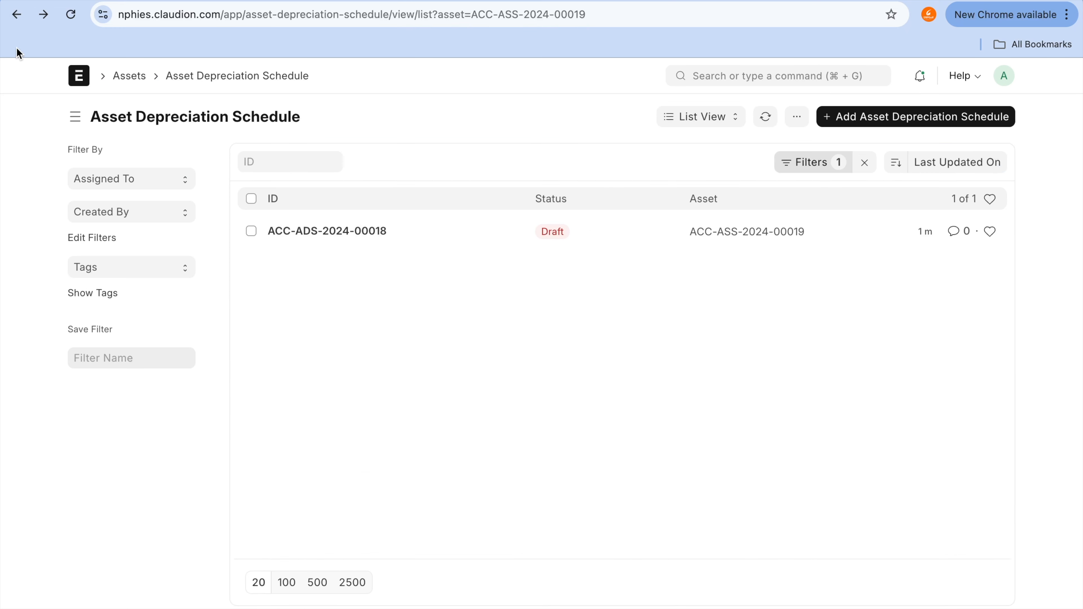
- Return to the draft Ford explorer asset and submit it permanently
{"action": "left_click", "coordinate": [16, 14]}
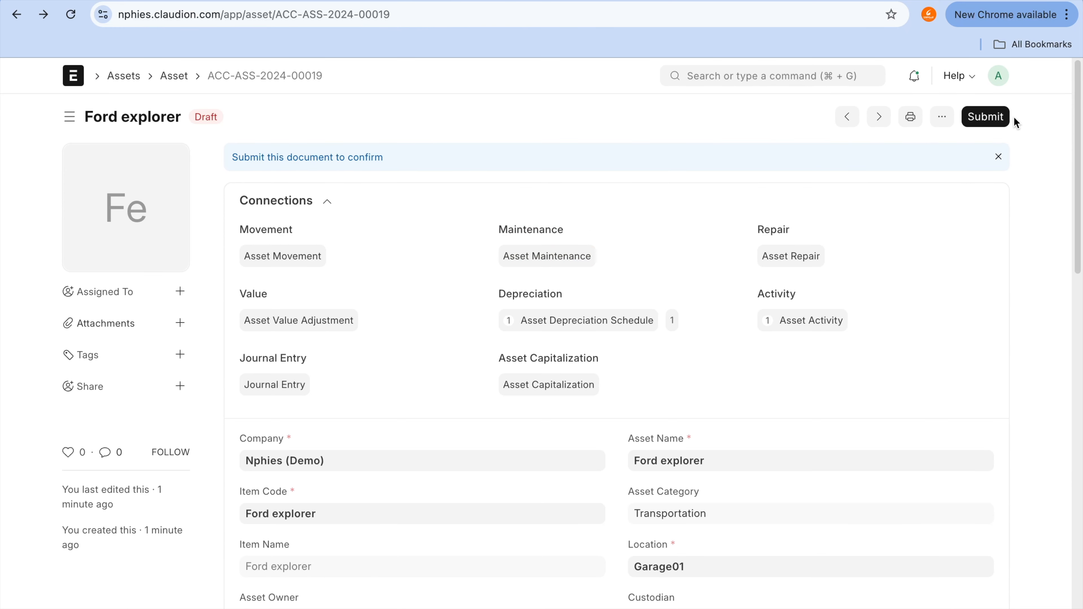
{"action": "left_click", "coordinate": [985, 117]}
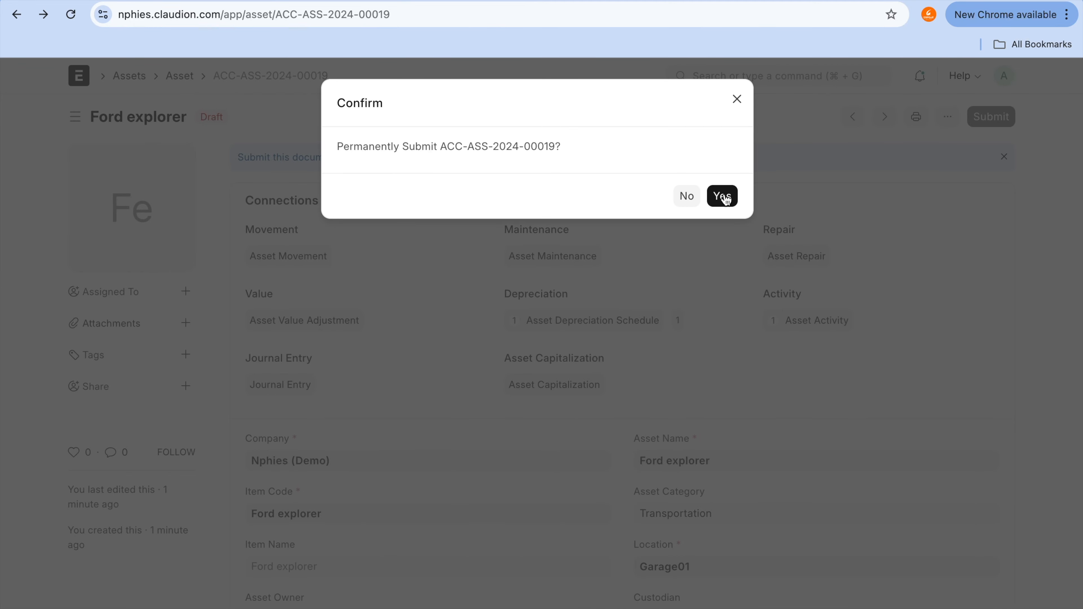
{"action": "left_click", "coordinate": [722, 196]}
- Look over the depreciation schedule within the submitted asset, and open its schedule record through the Depreciation connections
{"action": "scroll", "coordinate": [850, 320], "scroll_direction": "down", "scroll_amount": 8}
{"action": "scroll", "coordinate": [852, 327], "scroll_direction": "down", "scroll_amount": 10}
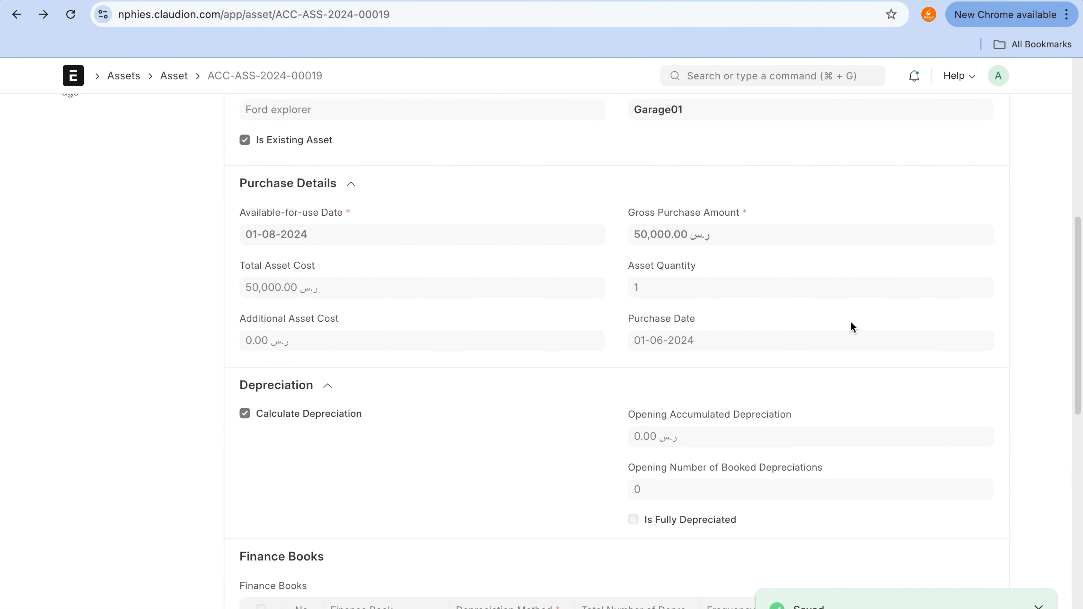
{"action": "left_click", "coordinate": [815, 256]}
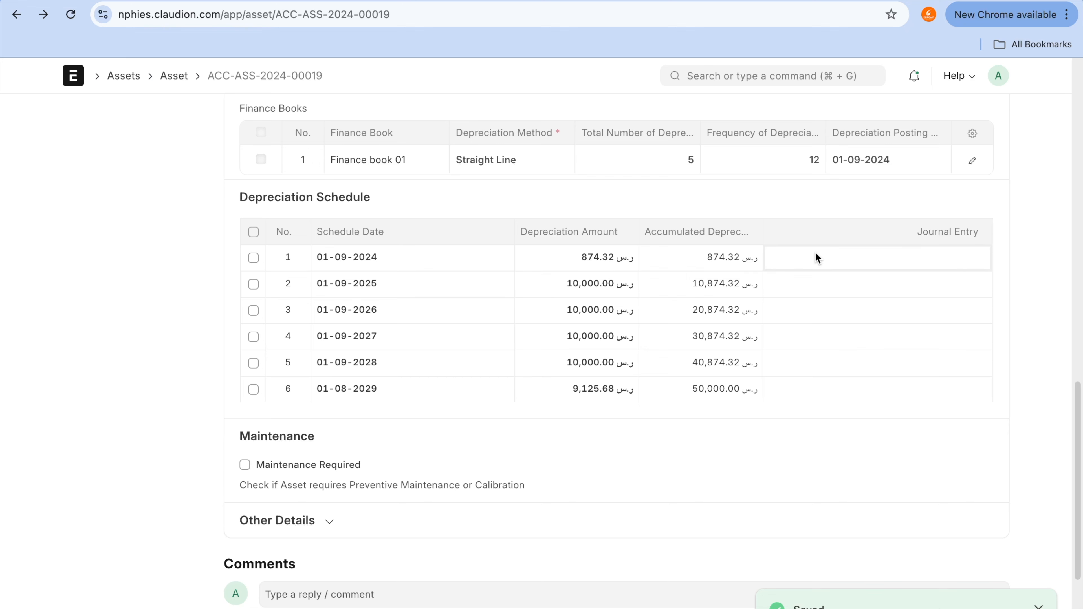
{"action": "scroll", "coordinate": [814, 256], "scroll_direction": "up", "scroll_amount": 15}
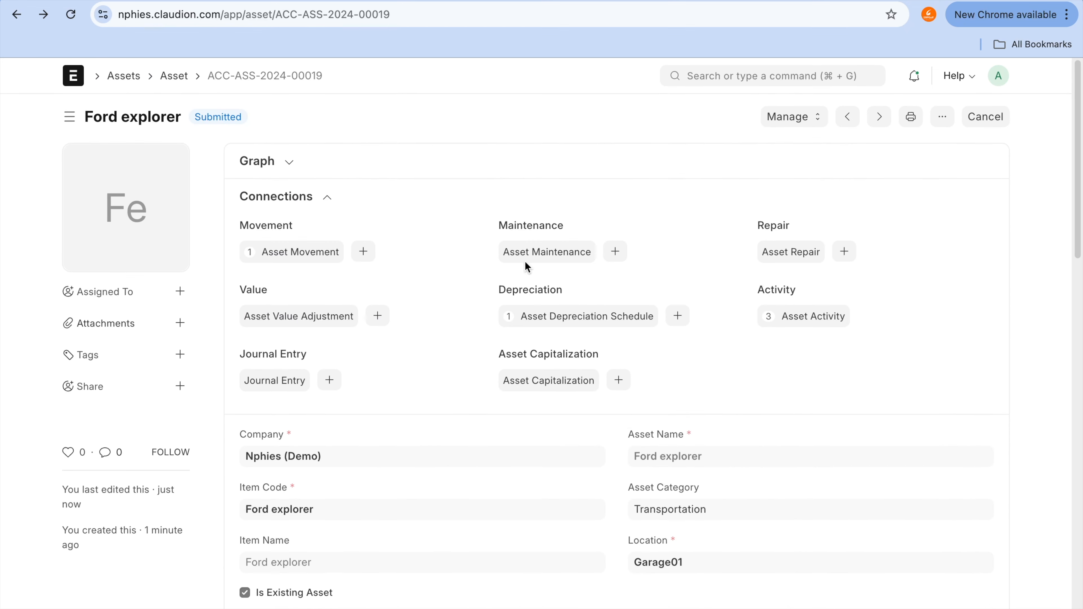
{"action": "left_click", "coordinate": [562, 319]}
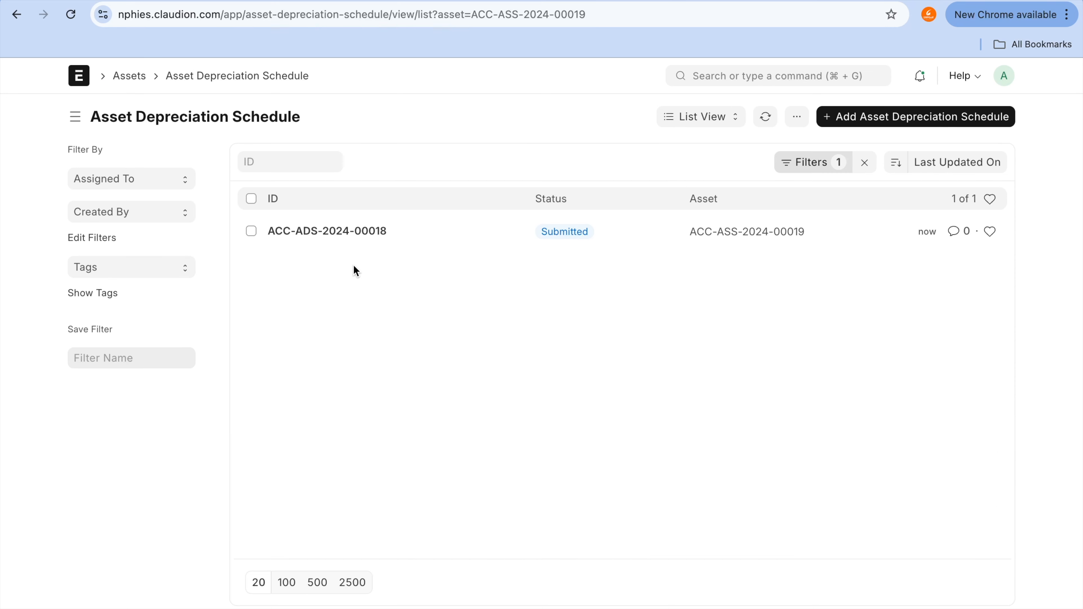
{"action": "left_click", "coordinate": [331, 233]}
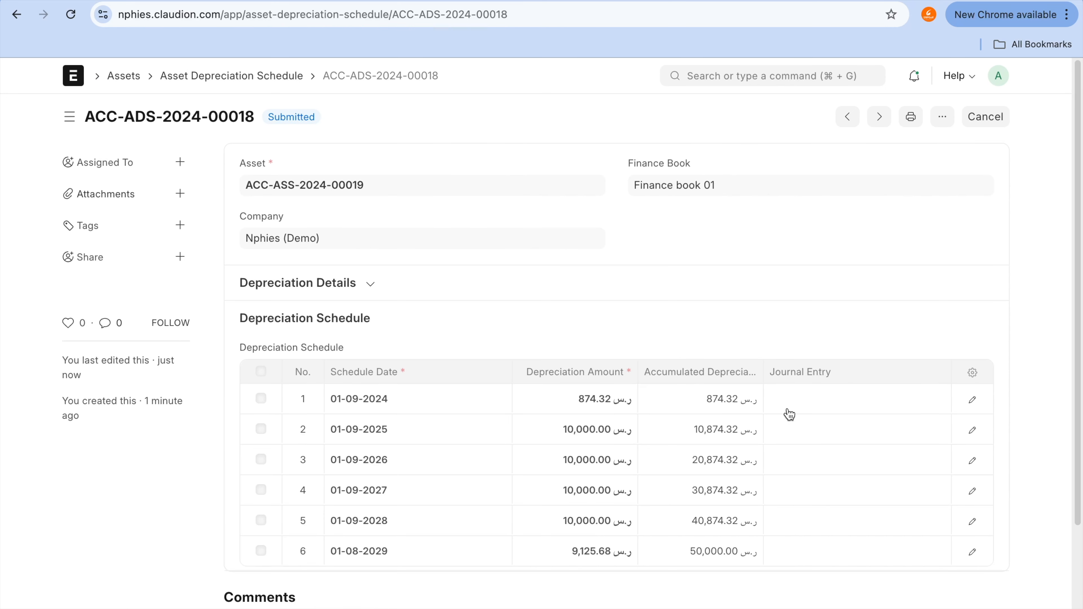
- View the details of the 01-09-2024 entry in the submitted depreciation schedule, and close them
{"action": "left_click", "coordinate": [789, 413]}
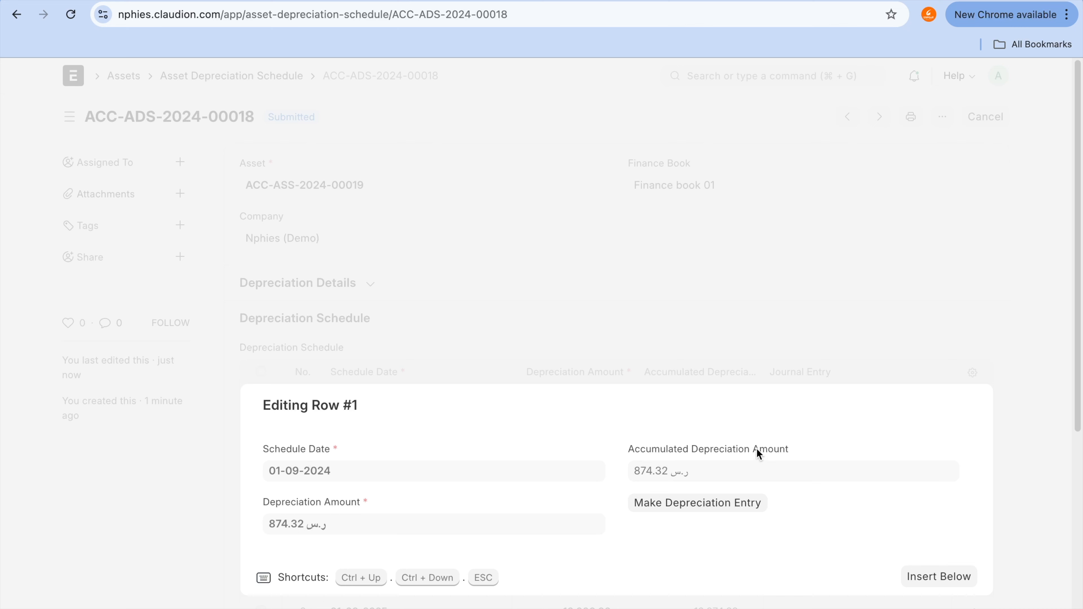
{"action": "mouse_move", "coordinate": [729, 459]}
{"action": "left_mouse_down"}
{"action": "mouse_move", "coordinate": [593, 495]}
{"action": "mouse_move", "coordinate": [798, 531]}
{"action": "mouse_move", "coordinate": [692, 461]}
{"action": "left_mouse_up"}
{"action": "key", "text": "Escape"}
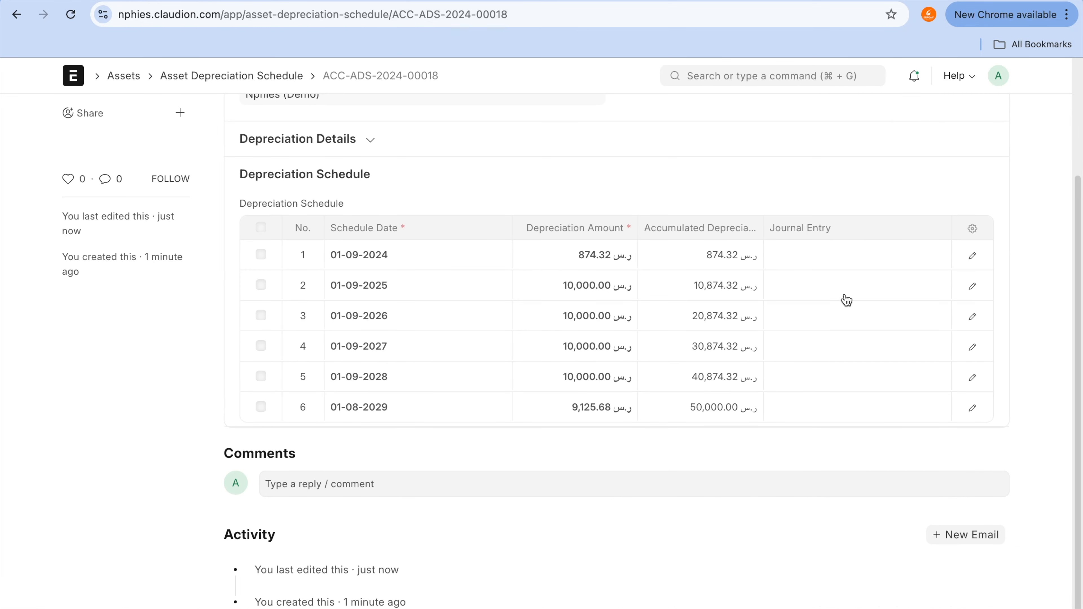
{"action": "left_click", "coordinate": [846, 296]}
{"action": "key", "text": "Escape"}
{"action": "left_click", "coordinate": [717, 304]}
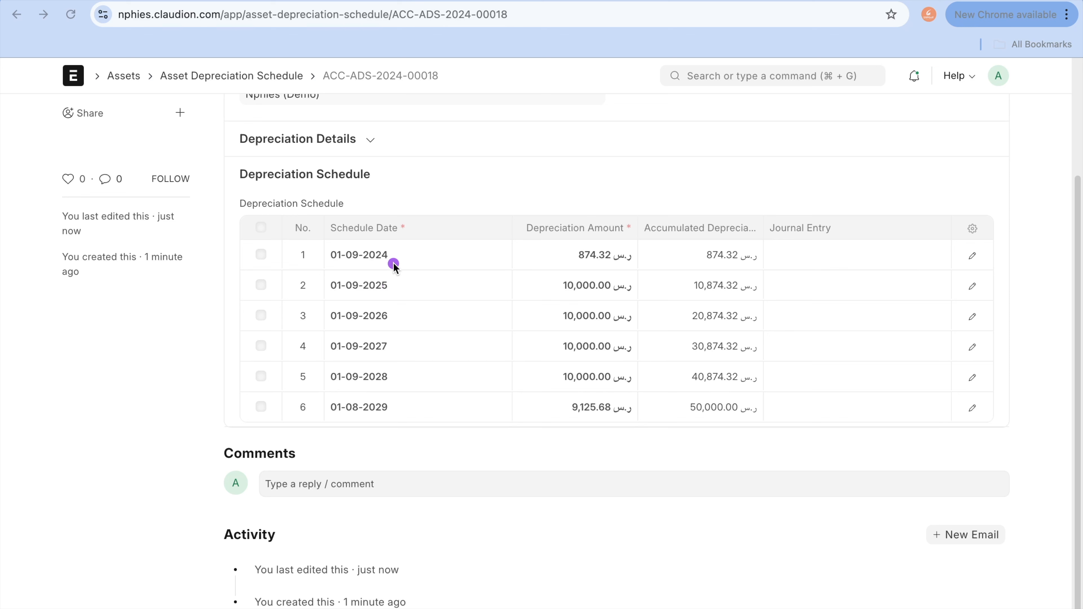
{"action": "left_click_drag", "start_coordinate": [408, 254], "coordinate": [554, 247]}
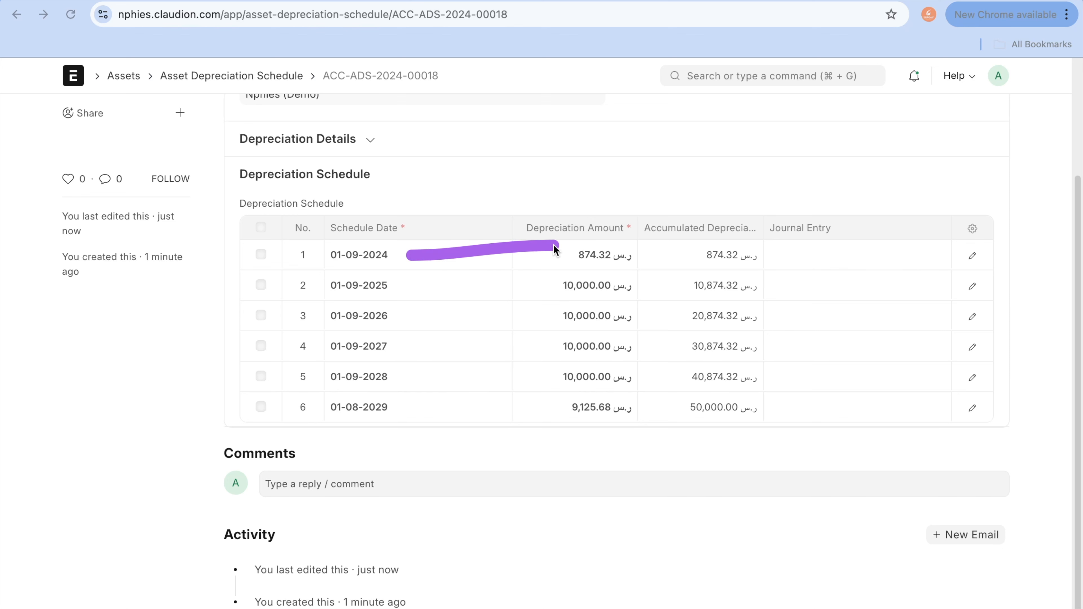
{"action": "left_click", "coordinate": [381, 259]}
{"action": "left_click_drag", "start_coordinate": [403, 259], "coordinate": [484, 261]}
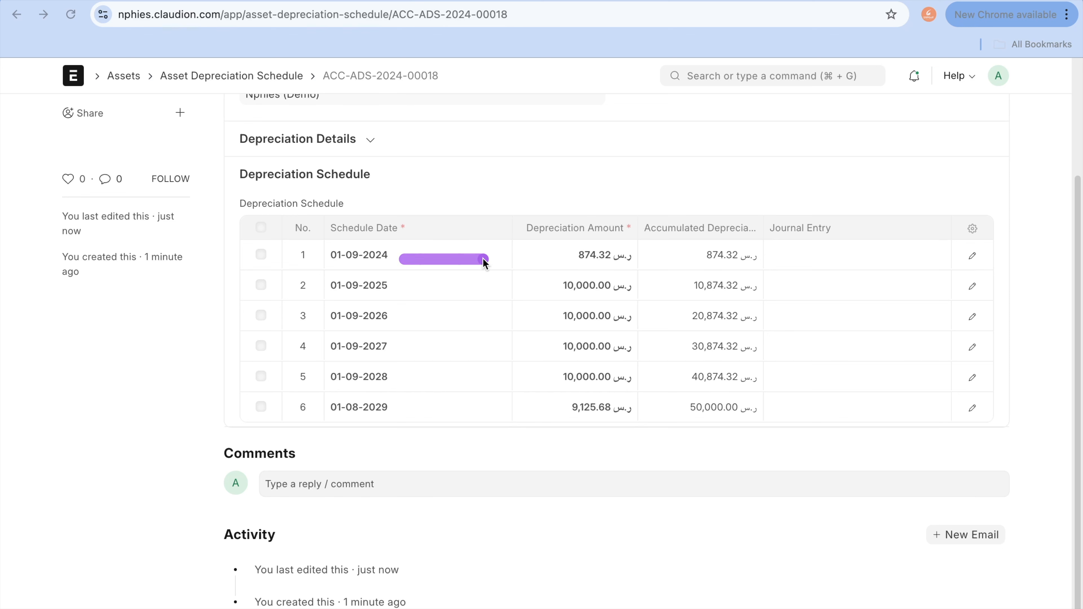
{"action": "left_click_drag", "start_coordinate": [389, 288], "coordinate": [462, 289]}
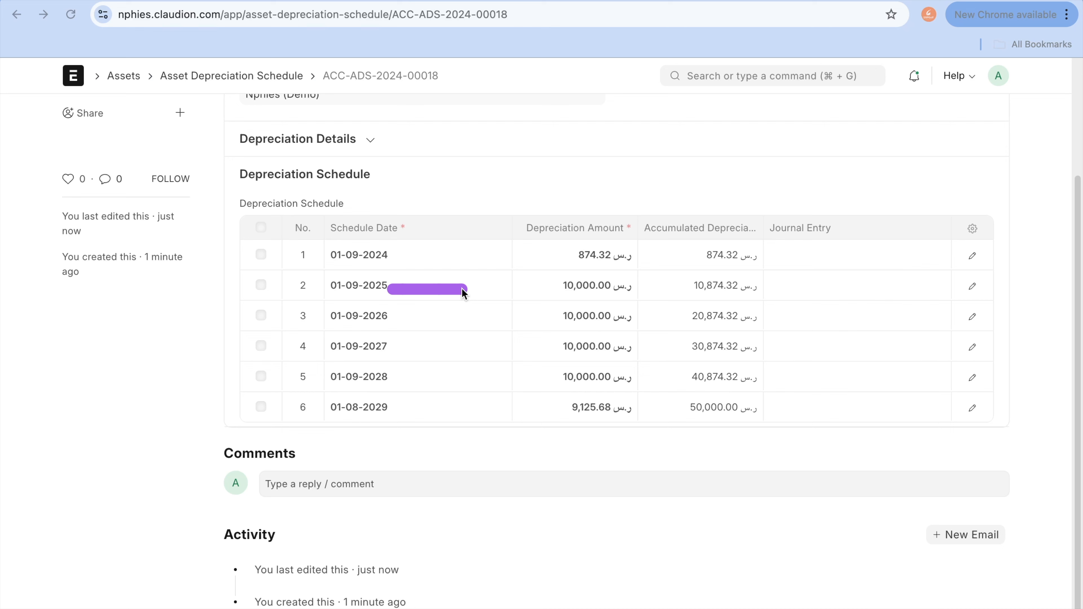
{"action": "key", "text": "Escape"}
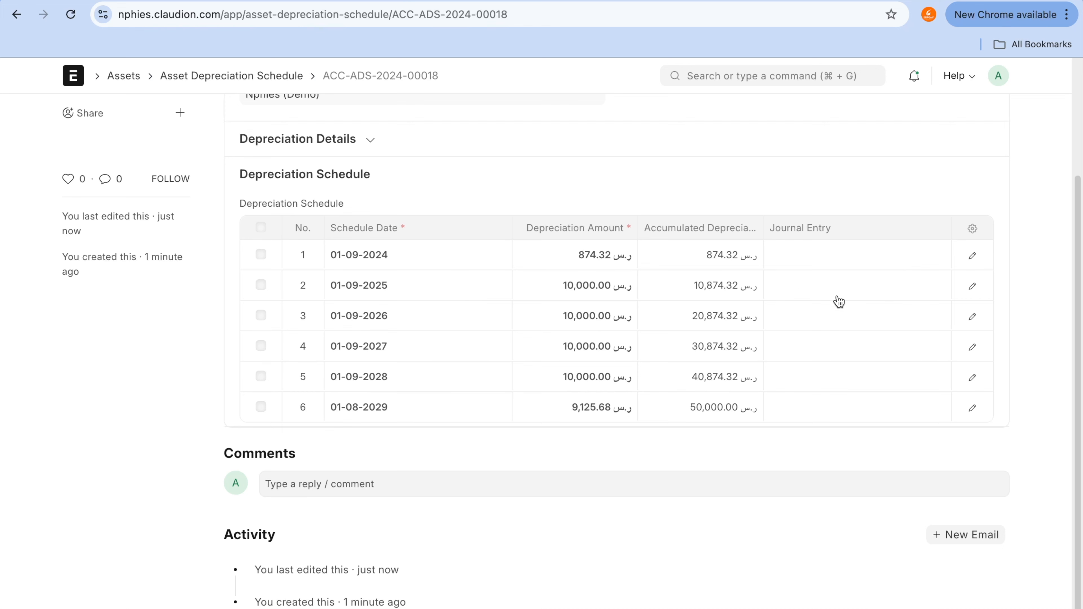
- Check the details of the 01-09-2025 and 01-09-2024 schedule entries
{"action": "left_click", "coordinate": [815, 290]}
{"action": "left_click", "coordinate": [896, 168]}
{"action": "left_click", "coordinate": [818, 259]}
{"action": "left_click", "coordinate": [817, 259]}
- Reload the Chart of Accounts and expand 1000 - Application of Funds (Assets) down to the 1700 - Fixed Assets accounts
{"action": "left_click", "coordinate": [658, 0]}
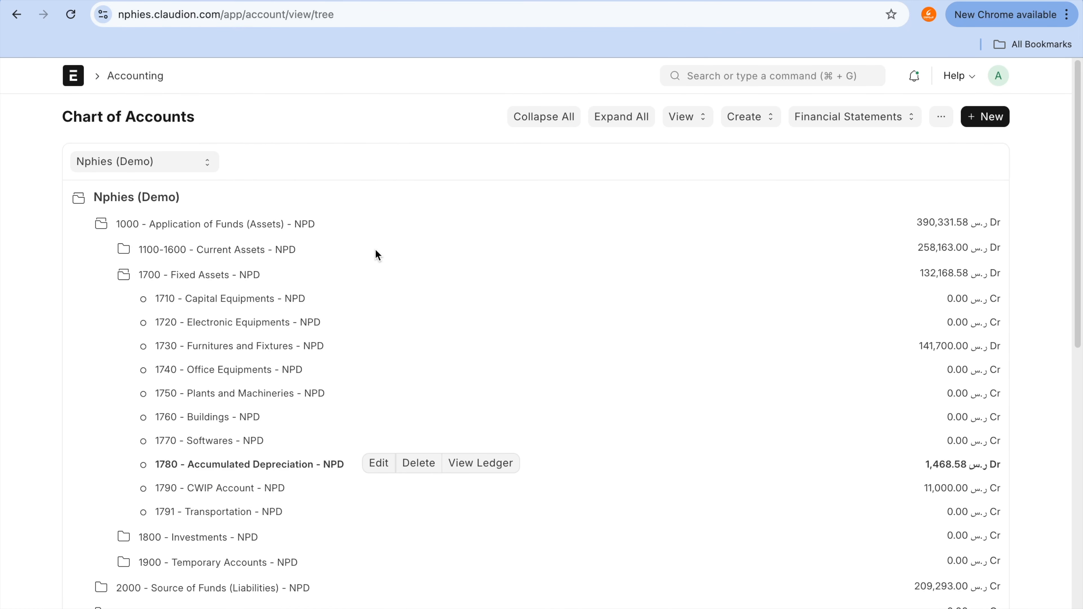
{"action": "left_click", "coordinate": [66, 20]}
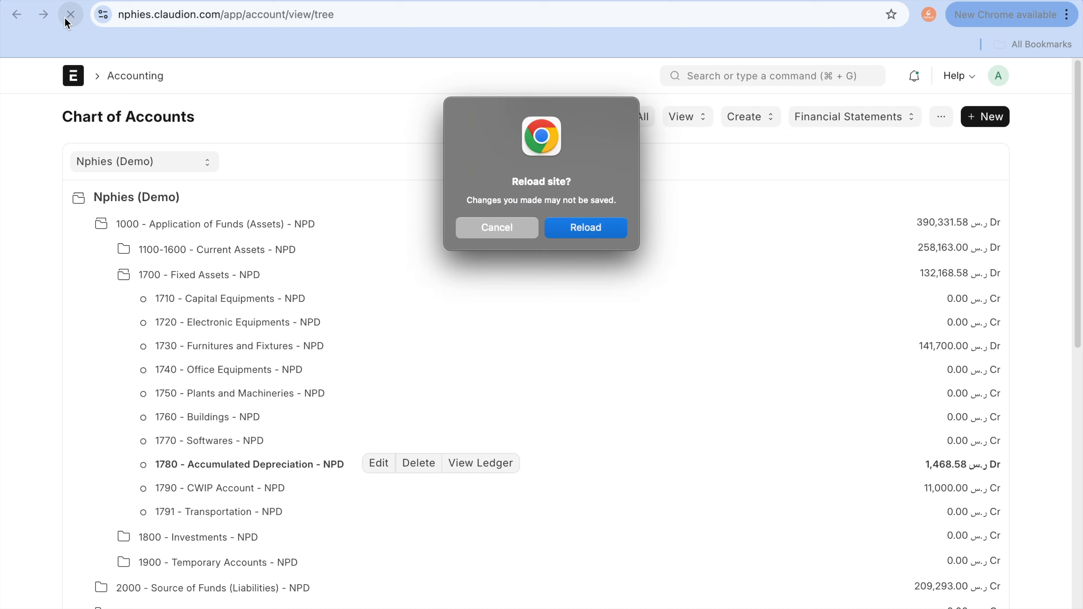
{"action": "left_click", "coordinate": [610, 235]}
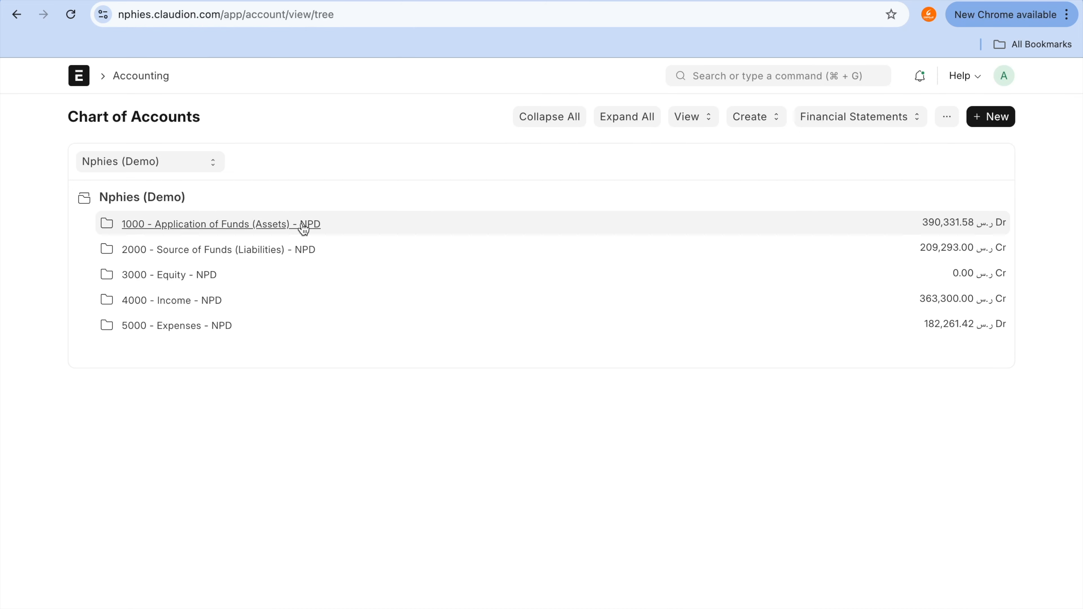
{"action": "left_click", "coordinate": [302, 223]}
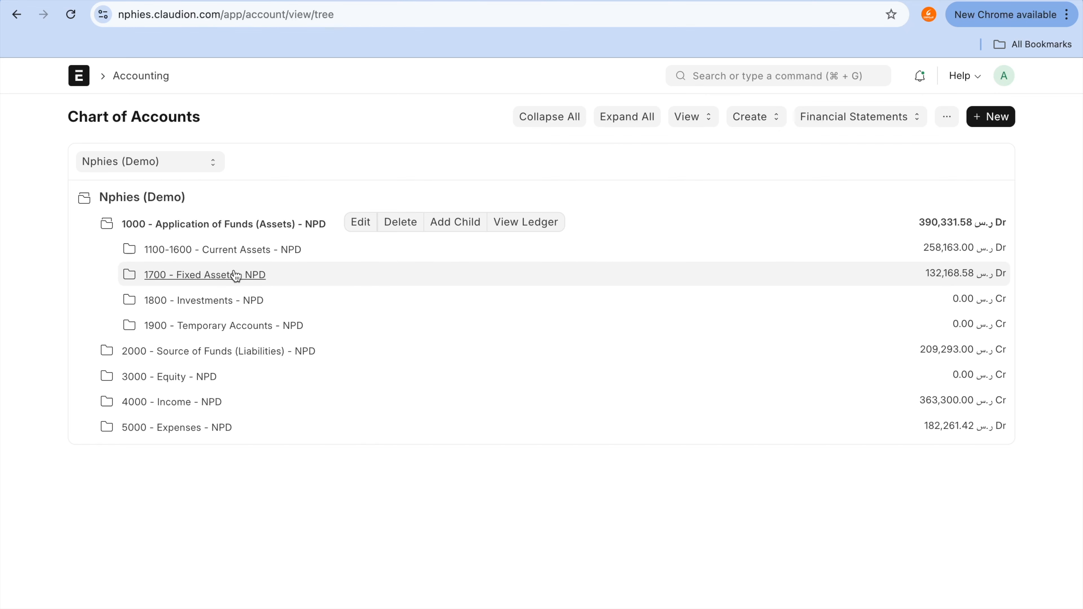
{"action": "left_click", "coordinate": [236, 276]}
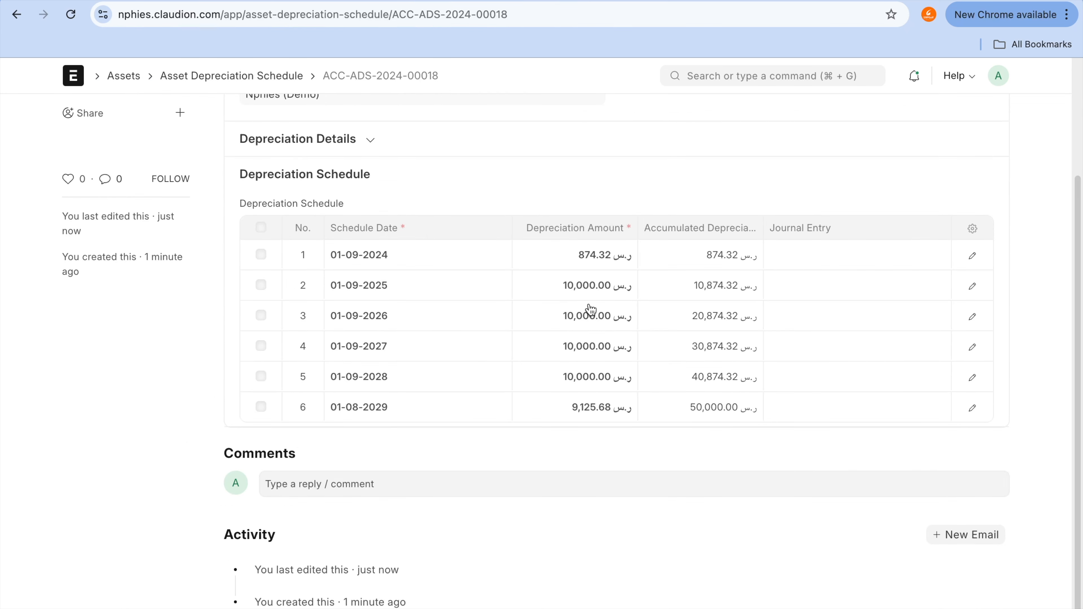
- Examine the balances of the 1791 - Transportation and 1780 - Accumulated Depreciation accounts under Fixed Assets
{"action": "left_click", "coordinate": [667, 4]}
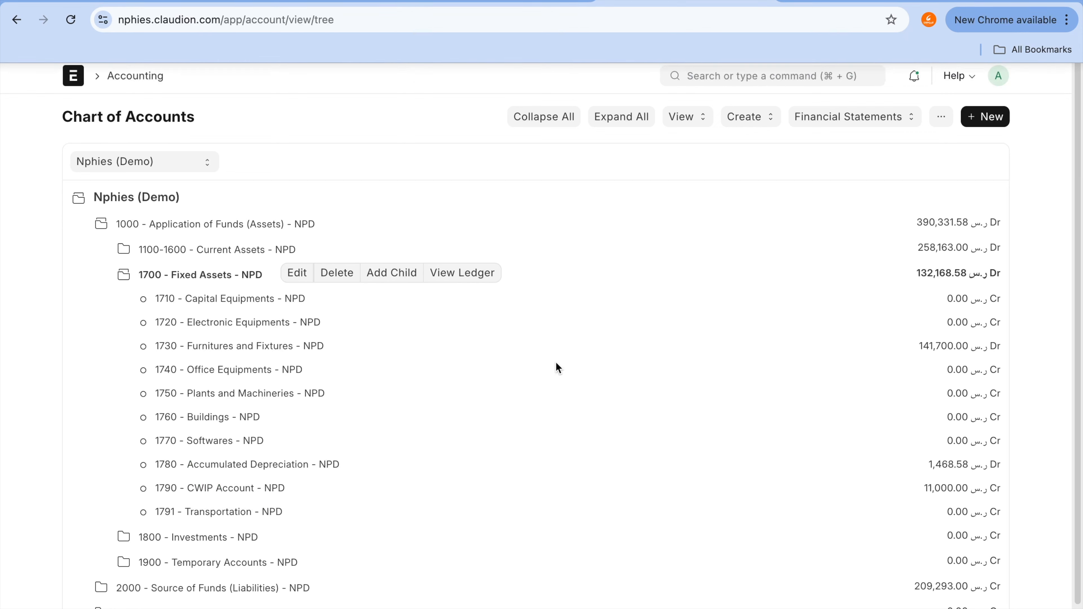
{"action": "left_click", "coordinate": [277, 512]}
{"action": "left_click_drag", "start_coordinate": [277, 511], "coordinate": [935, 517]}
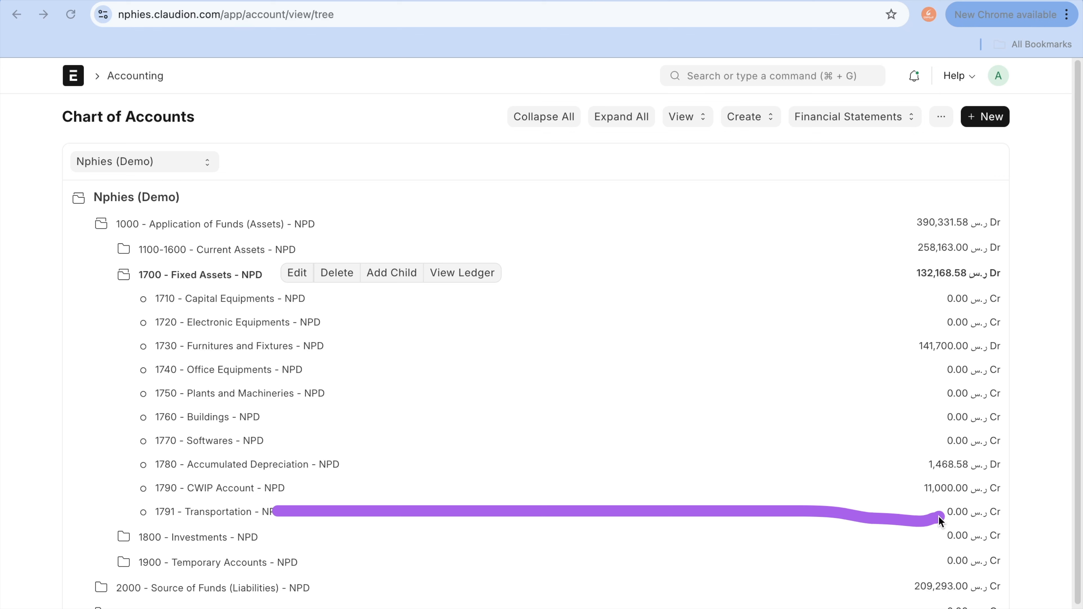
{"action": "mouse_move", "coordinate": [352, 481]}
{"action": "left_mouse_down"}
{"action": "mouse_move", "coordinate": [350, 467]}
{"action": "mouse_move", "coordinate": [932, 473]}
{"action": "left_mouse_up"}
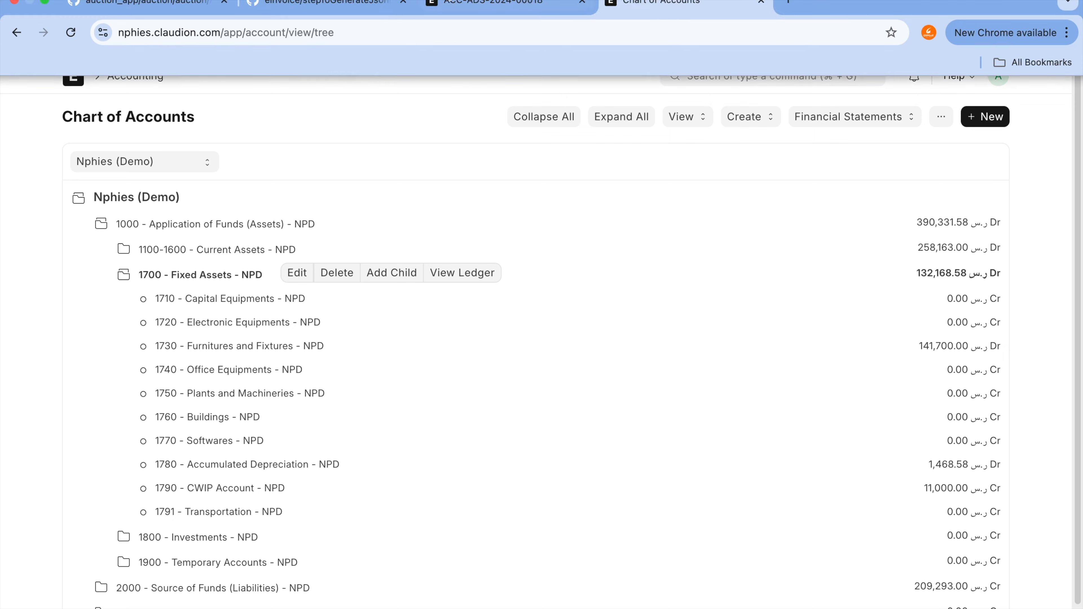
- Make the depreciation entry for the 01-09-2024 row of the asset's depreciation schedule, and open its linked journal entry
{"action": "left_click", "coordinate": [480, 5]}
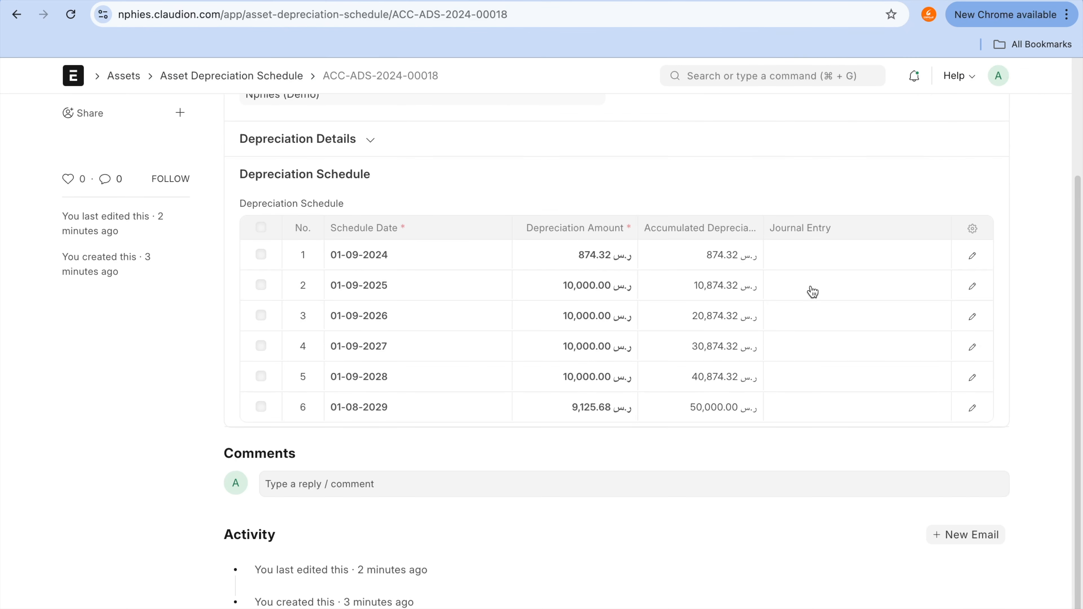
{"action": "left_click", "coordinate": [828, 266]}
{"action": "left_click", "coordinate": [730, 357]}
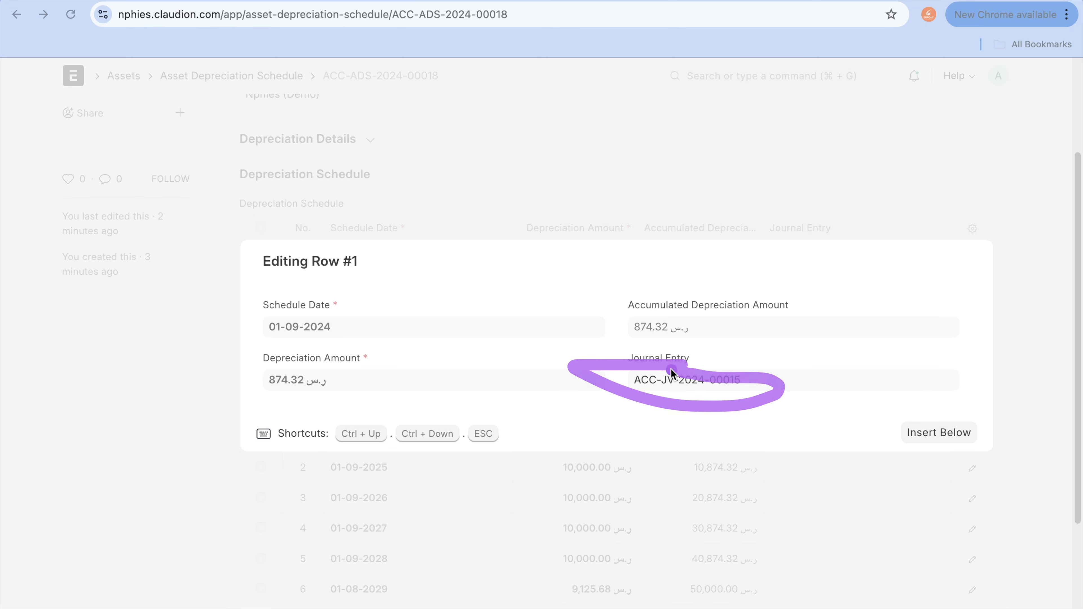
{"action": "left_click", "coordinate": [690, 382]}
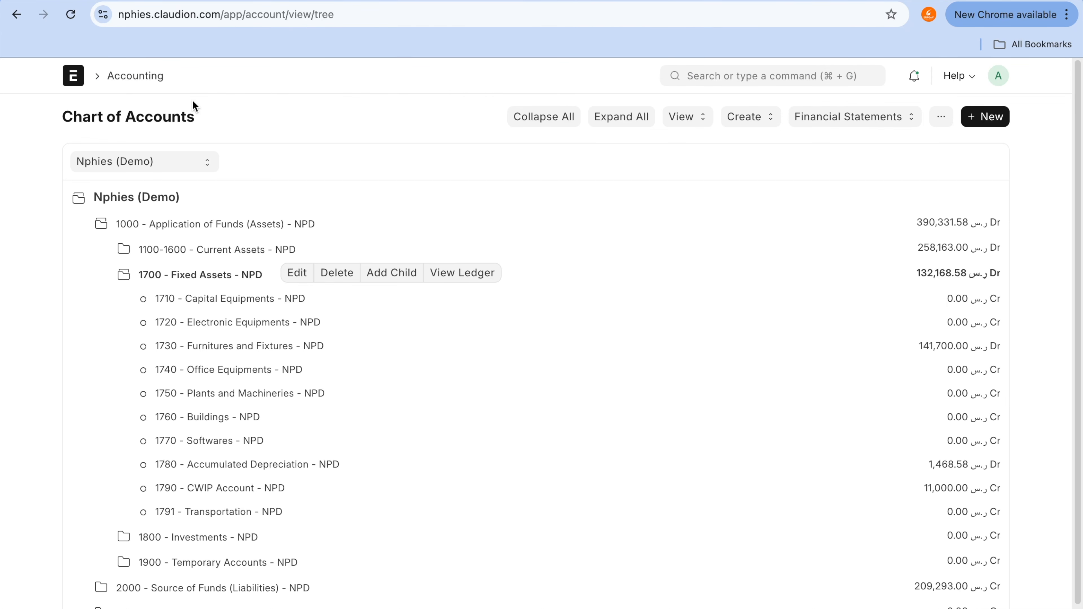
- Refresh the Chart of Accounts and check the 1780 - Accumulated Depreciation balance under Fixed Assets
{"action": "left_click", "coordinate": [71, 15]}
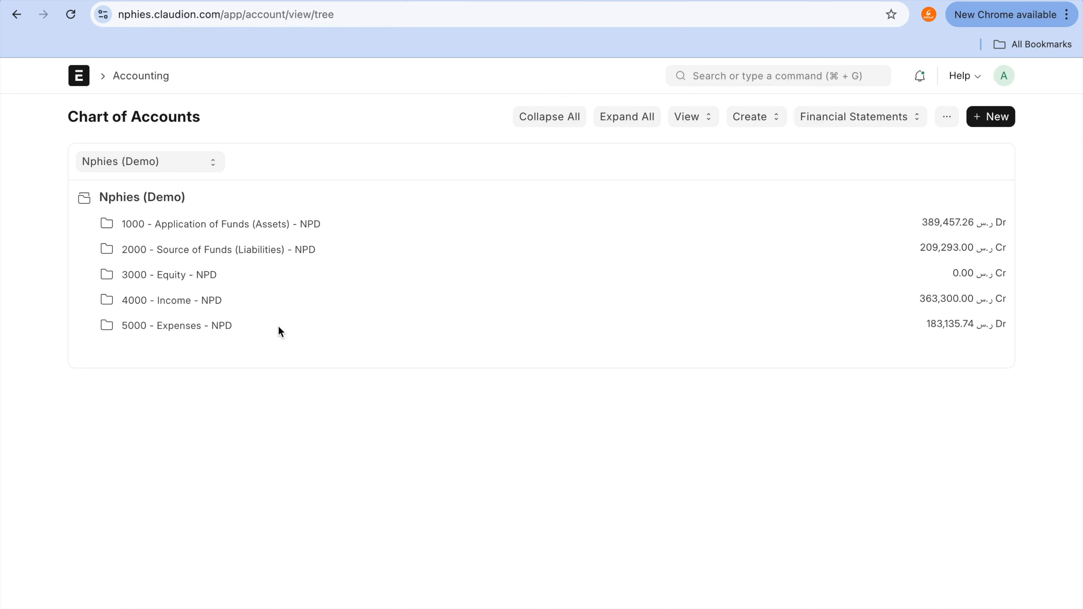
{"action": "left_click", "coordinate": [268, 227]}
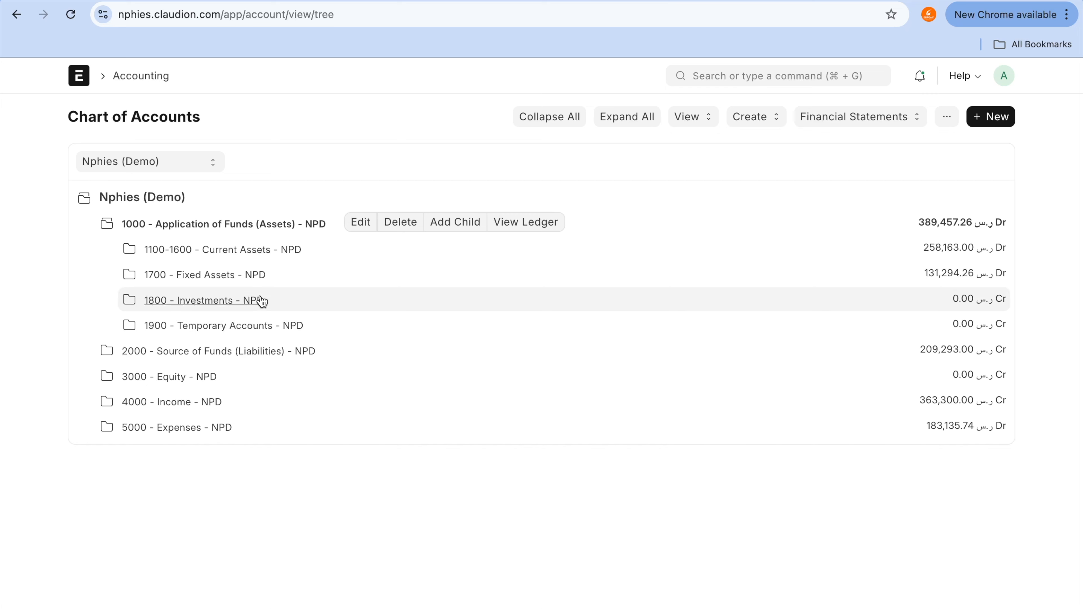
{"action": "left_click", "coordinate": [261, 276]}
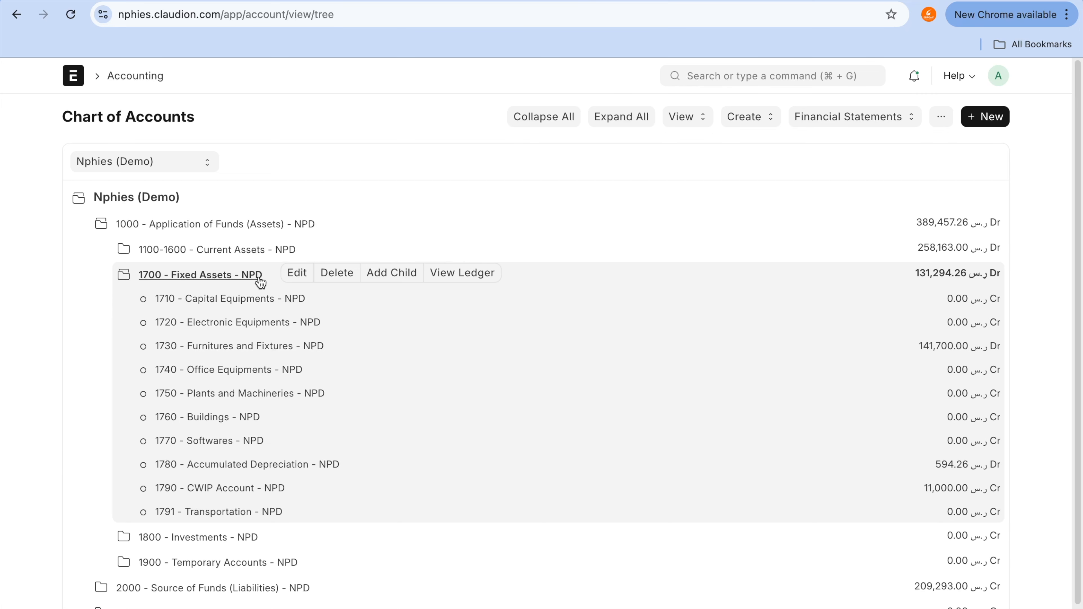
{"action": "left_click", "coordinate": [308, 472]}
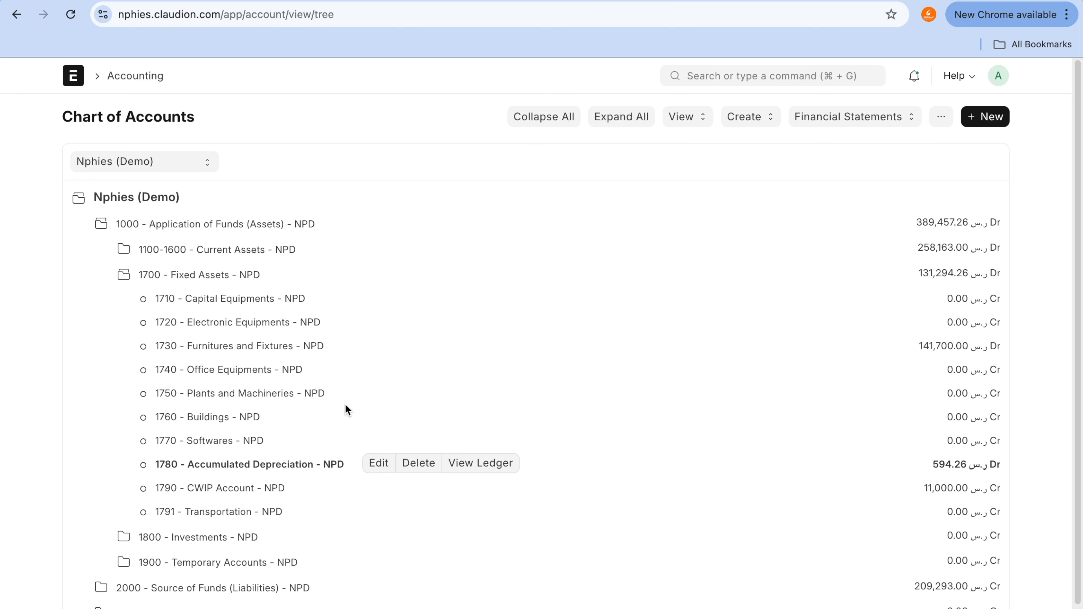
- Expand 5000 - Expenses and its 5200 - Indirect Expenses group in the Chart of Accounts
{"action": "scroll", "coordinate": [348, 409], "scroll_direction": "down", "scroll_amount": 2}
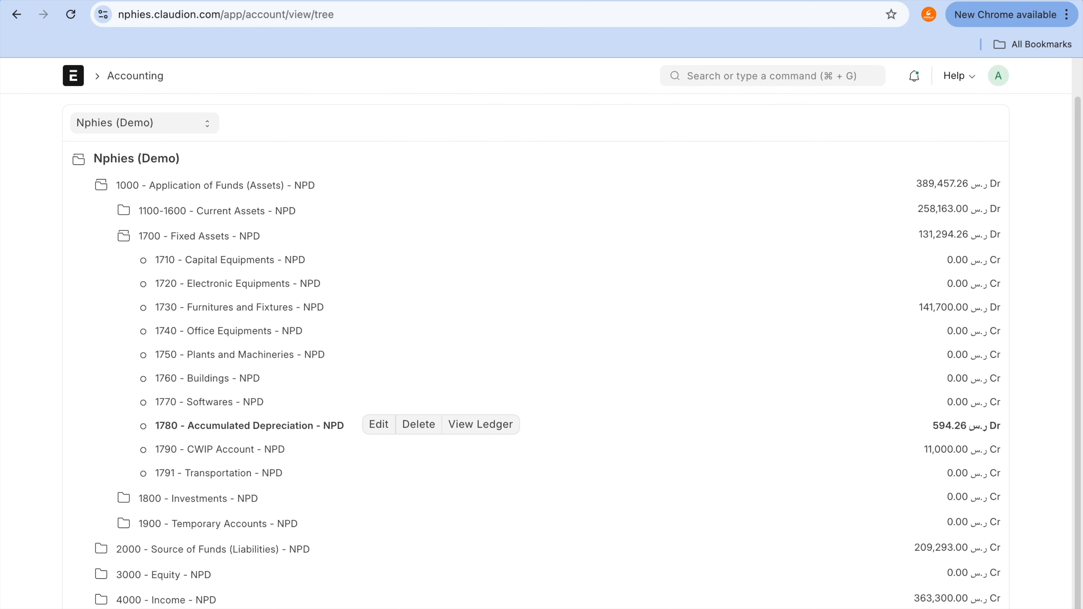
{"action": "left_click", "coordinate": [204, 608]}
{"action": "scroll", "coordinate": [205, 608], "scroll_direction": "down", "scroll_amount": 2}
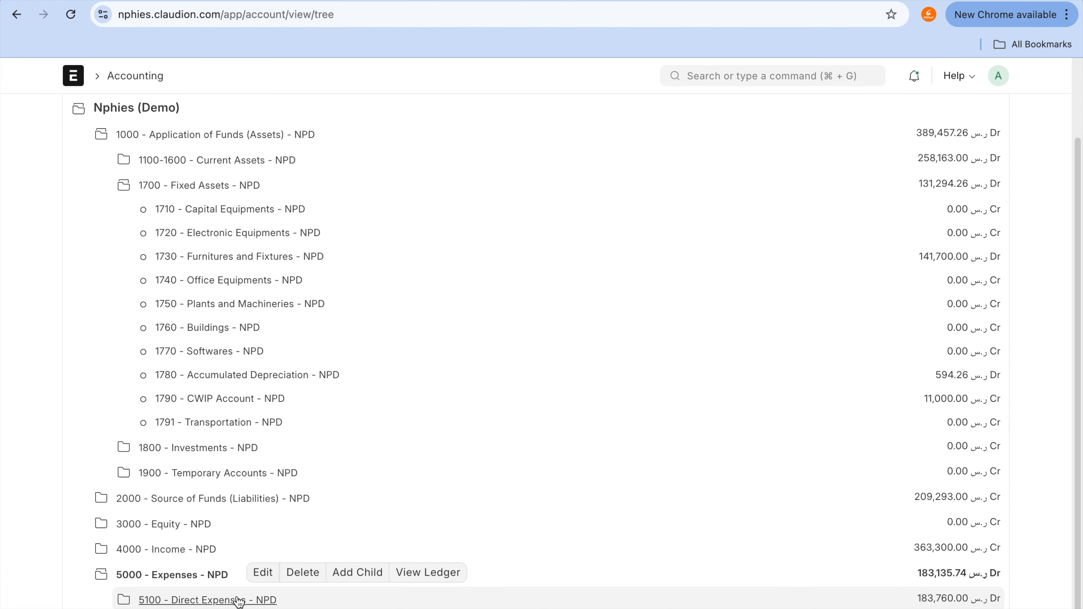
{"action": "left_click", "coordinate": [213, 608]}
{"action": "scroll", "coordinate": [261, 482], "scroll_direction": "down", "scroll_amount": 10}
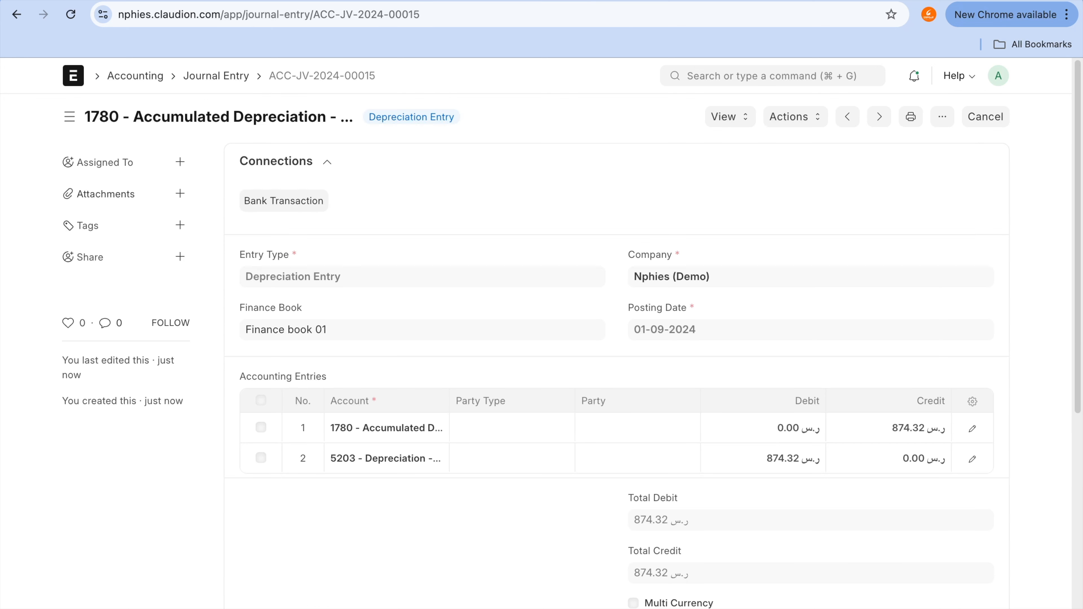
- Check the 5203 - Depreciation account balance, and return to the depreciation journal entry to compare it
{"action": "left_click", "coordinate": [719, 2]}
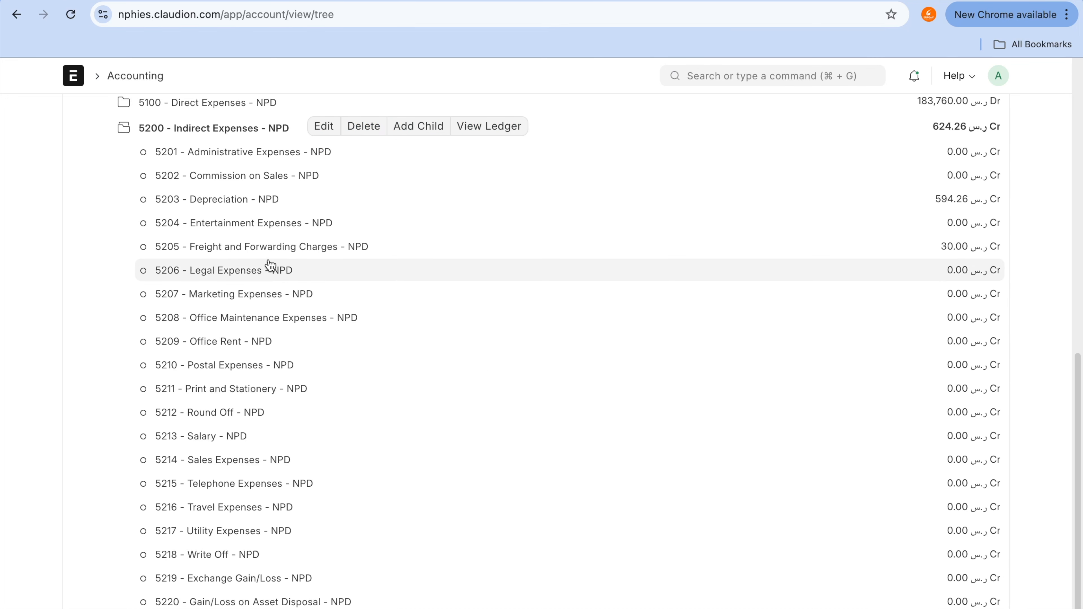
{"action": "left_click", "coordinate": [243, 206]}
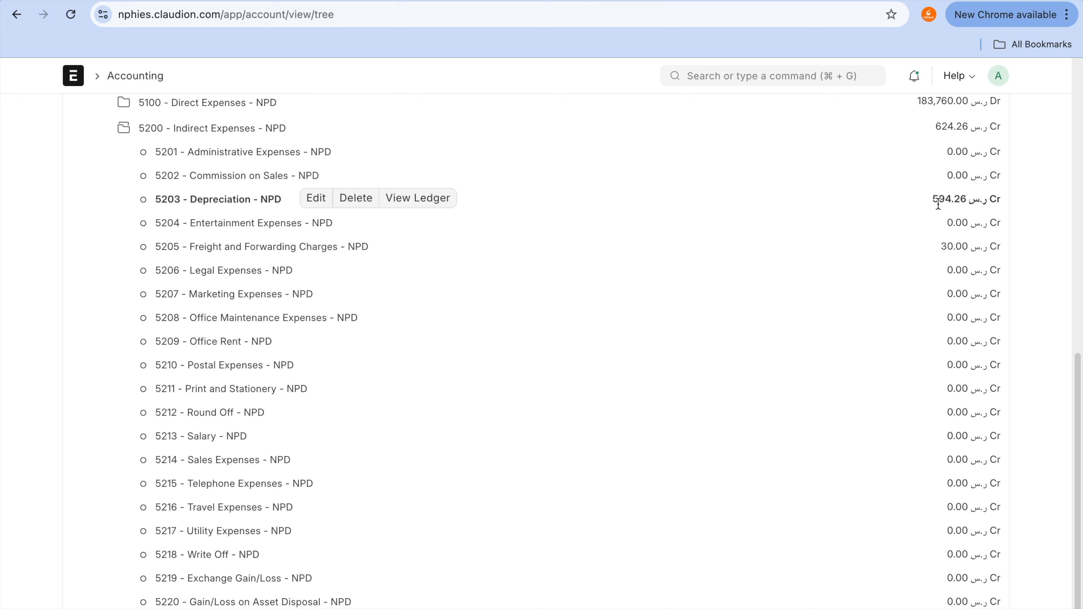
{"action": "left_click", "coordinate": [518, 1]}
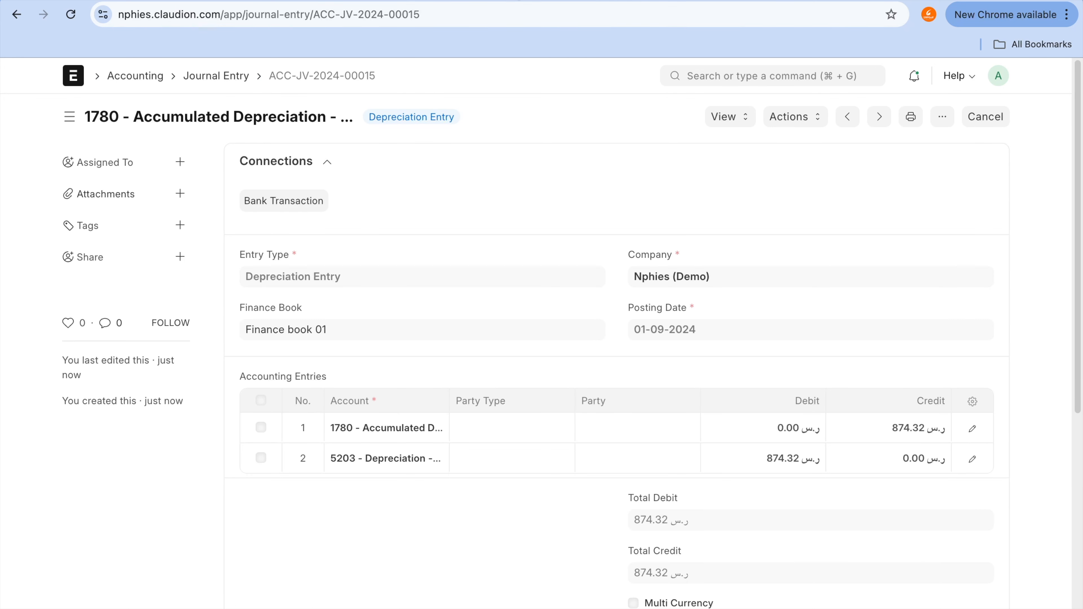
- Open the 5203 - Depreciation account's general ledger from the Chart of Accounts and filter it by Finance book 01
{"action": "left_click", "coordinate": [707, 2]}
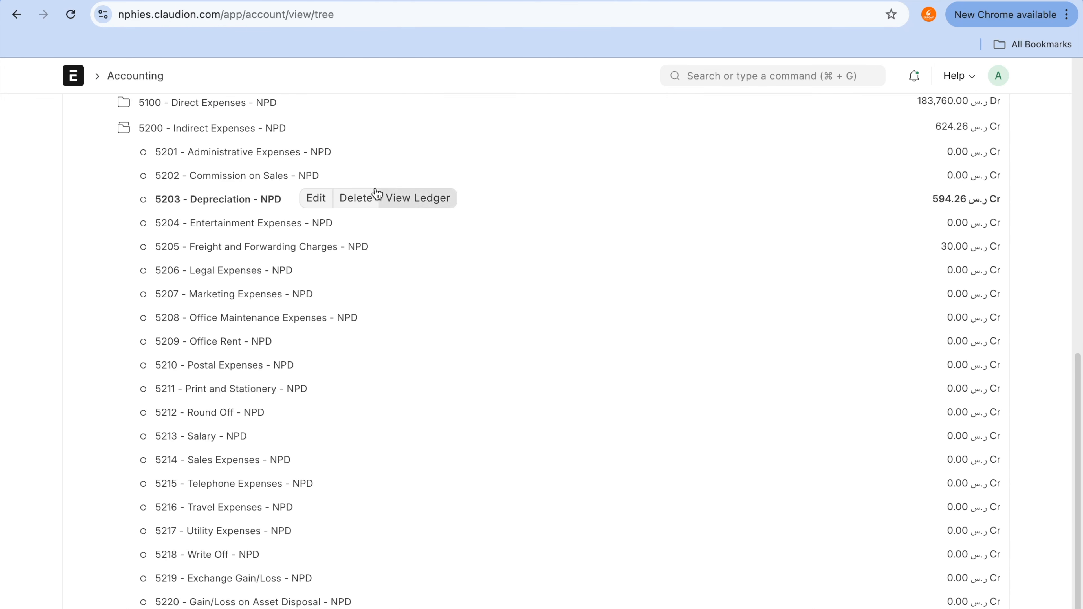
{"action": "left_click", "coordinate": [422, 198]}
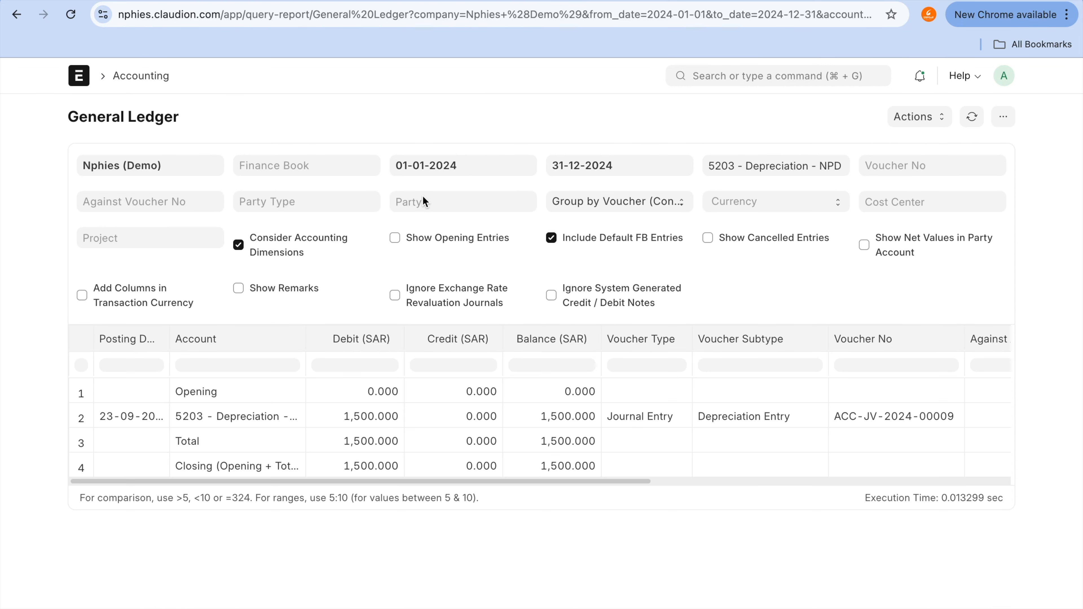
{"action": "left_click", "coordinate": [270, 165]}
{"action": "left_click", "coordinate": [280, 192]}
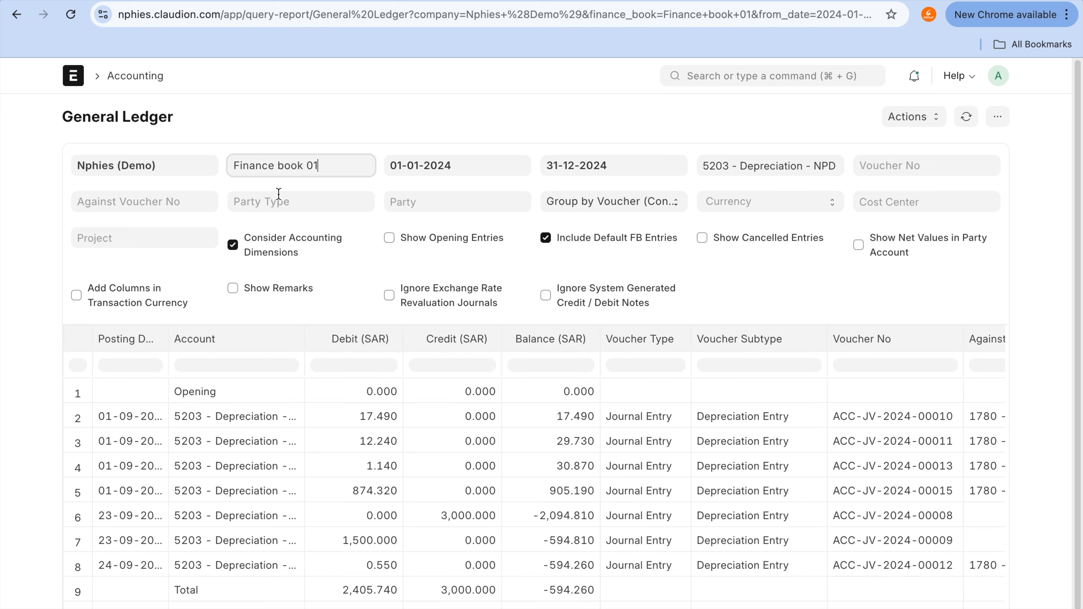
{"action": "scroll", "coordinate": [535, 538], "scroll_direction": "down", "scroll_amount": 1}
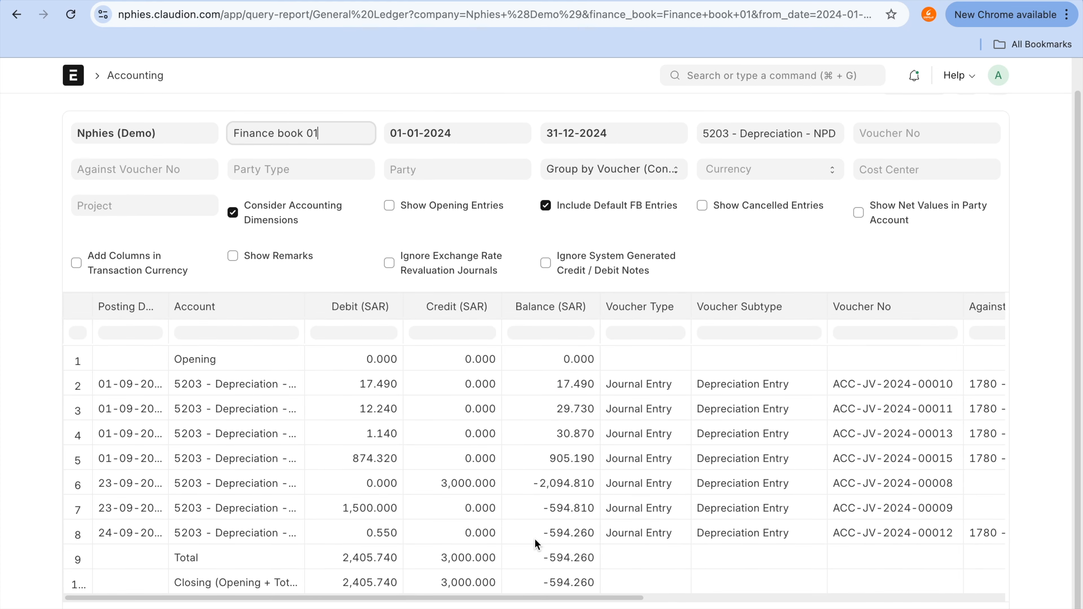
- Compare the ACC-JV-2024-00015 debit in the 5203 - Depreciation ledger with the amount in the depreciation journal entry
{"action": "left_click", "coordinate": [376, 461]}
{"action": "key", "text": "ctrl+Tab"}
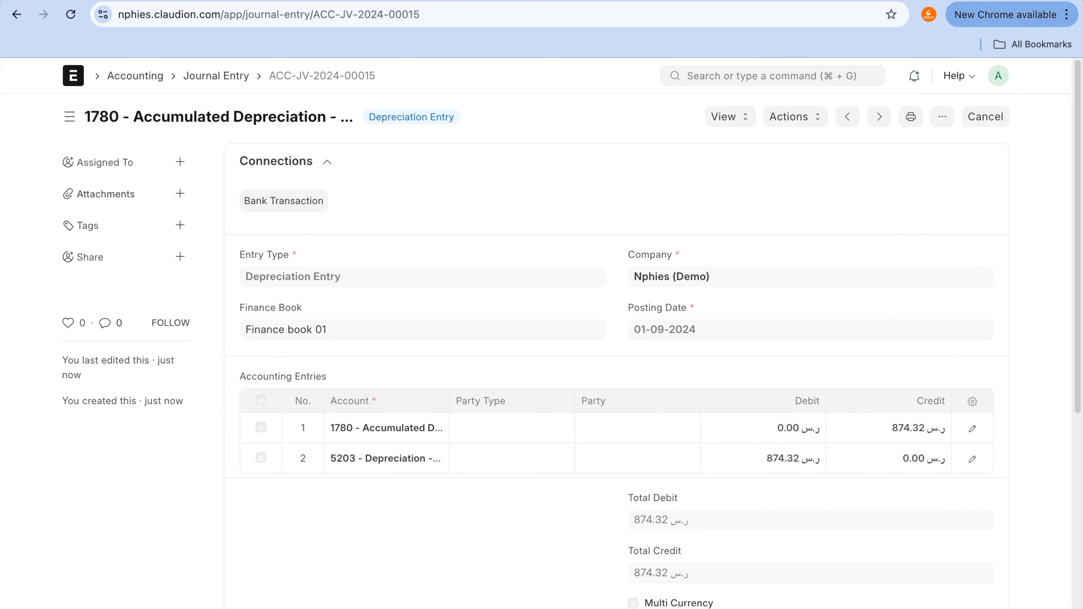
{"action": "key", "text": "ctrl+shift+Tab"}
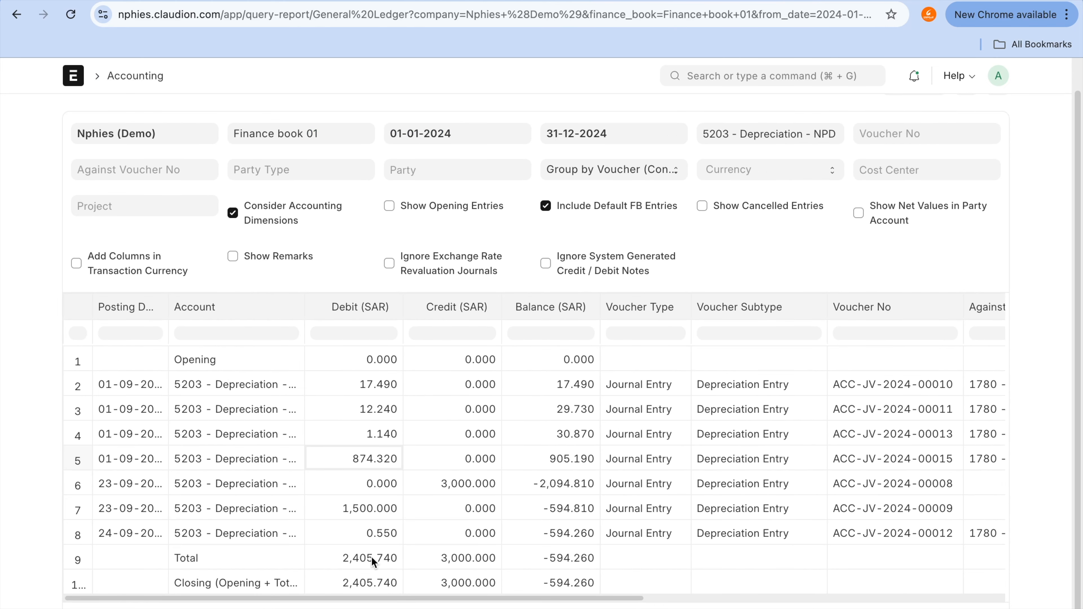
{"action": "mouse_move", "coordinate": [397, 462]}
{"action": "left_mouse_down"}
{"action": "mouse_move", "coordinate": [580, 455]}
{"action": "mouse_move", "coordinate": [380, 467]}
{"action": "left_mouse_up"}
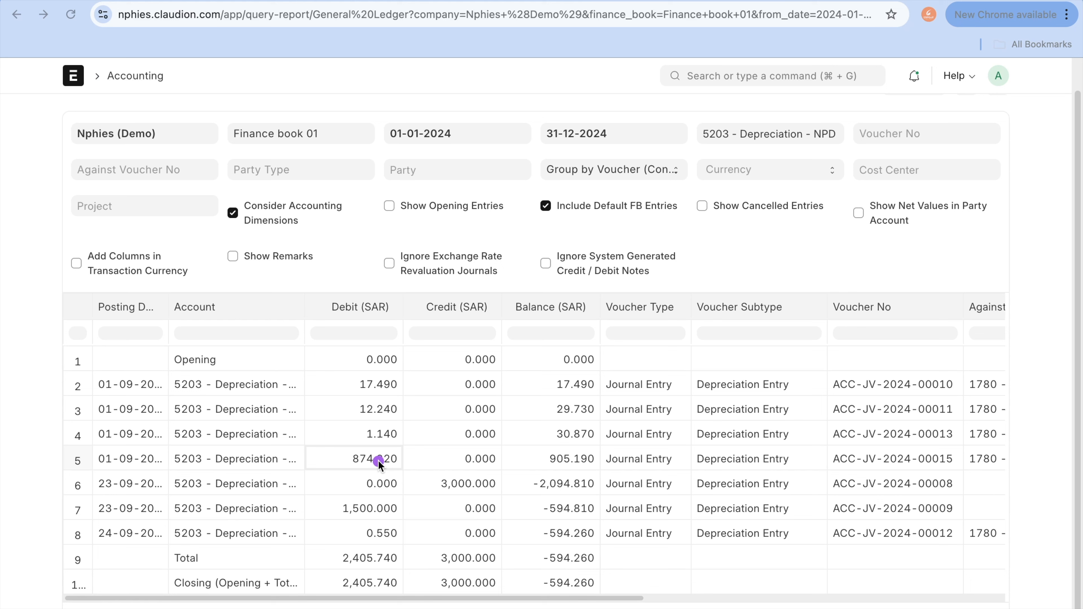
{"action": "mouse_move", "coordinate": [365, 448]}
{"action": "left_mouse_down"}
{"action": "mouse_move", "coordinate": [338, 448]}
{"action": "mouse_move", "coordinate": [430, 475]}
{"action": "mouse_move", "coordinate": [413, 455]}
{"action": "left_mouse_up"}
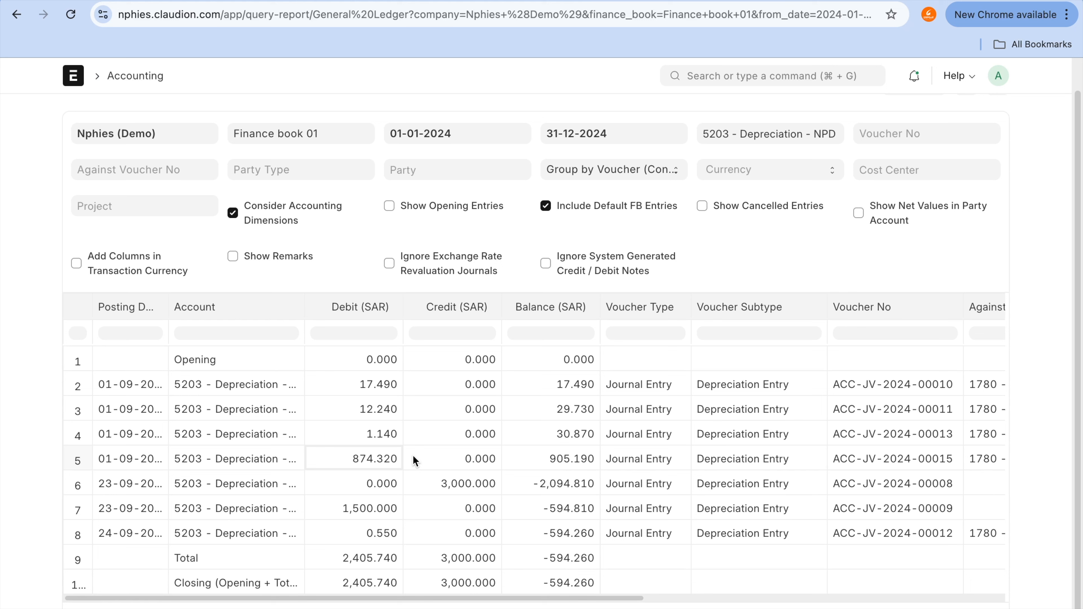
{"action": "key", "text": "super+shift+d"}
{"action": "mouse_move", "coordinate": [274, 115]}
{"action": "left_mouse_down"}
{"action": "mouse_move", "coordinate": [221, 138]}
{"action": "mouse_move", "coordinate": [303, 164]}
{"action": "mouse_move", "coordinate": [339, 134]}
{"action": "mouse_move", "coordinate": [263, 113]}
{"action": "left_mouse_up"}
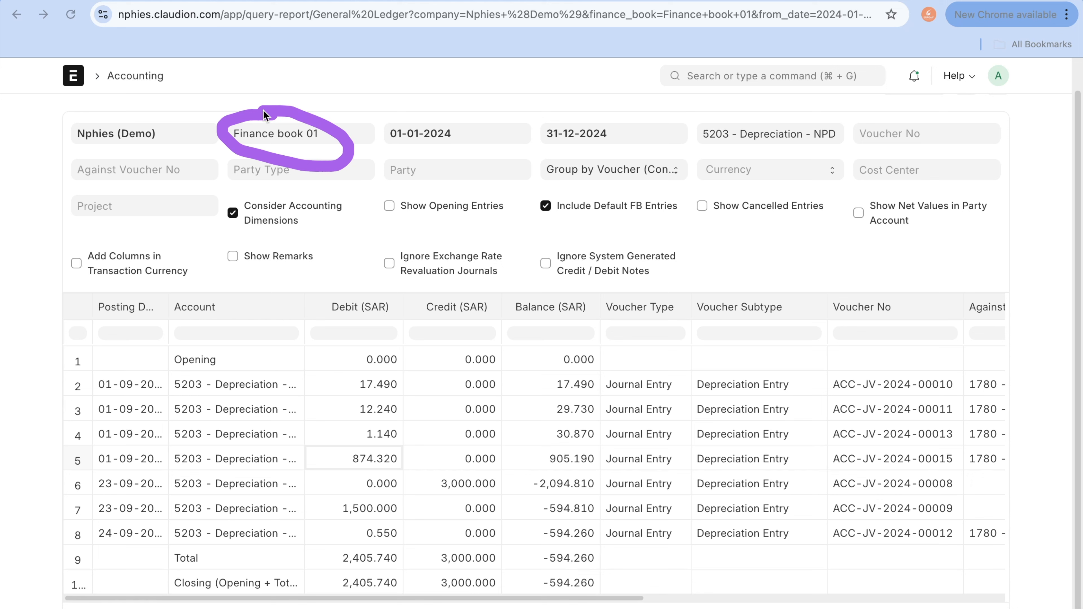
- Clear the Finance Book filter of the 5203 - Depreciation ledger to review its entries without it
{"action": "left_click", "coordinate": [330, 141]}
{"action": "key", "text": "super+a"}
{"action": "key", "text": "BackSpace"}
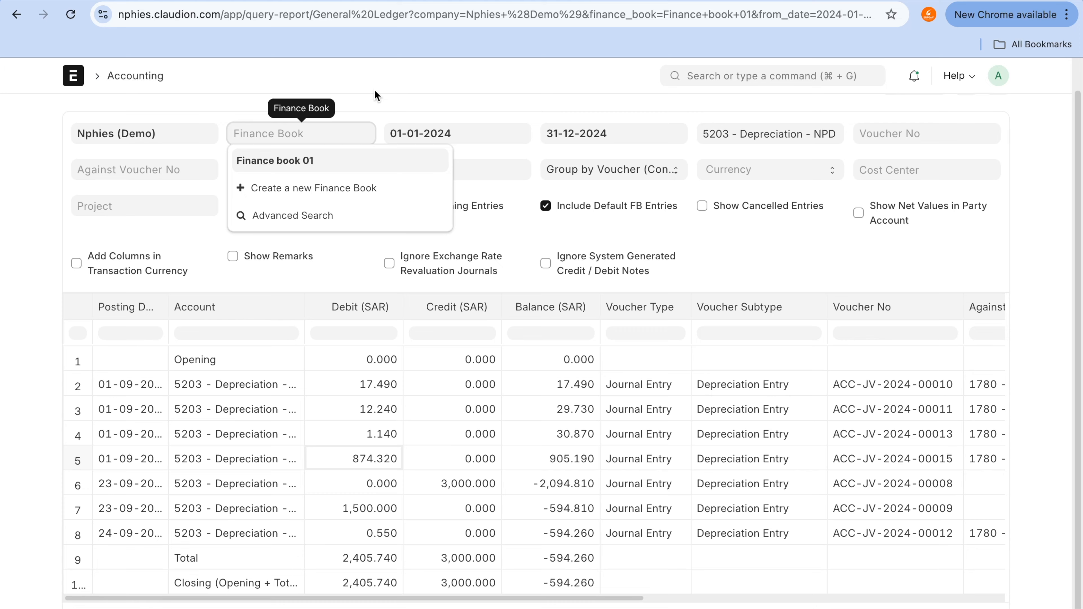
{"action": "left_click", "coordinate": [382, 87]}
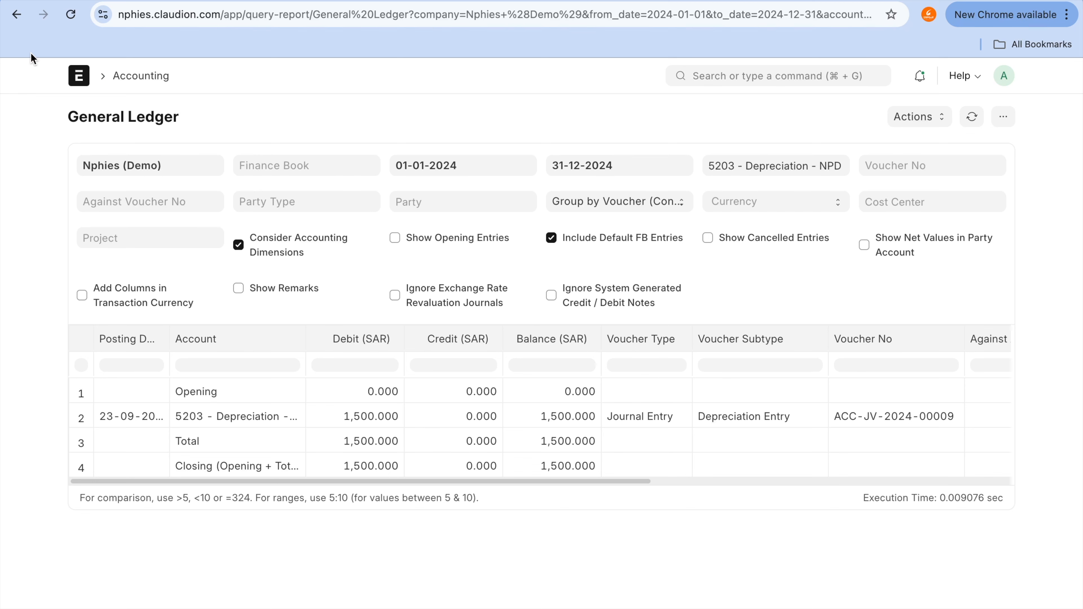
- Return to the Chart of Accounts and open the ledger of 1780 - Accumulated Depreciation under 1700 - Fixed Assets
{"action": "left_click", "coordinate": [19, 16]}
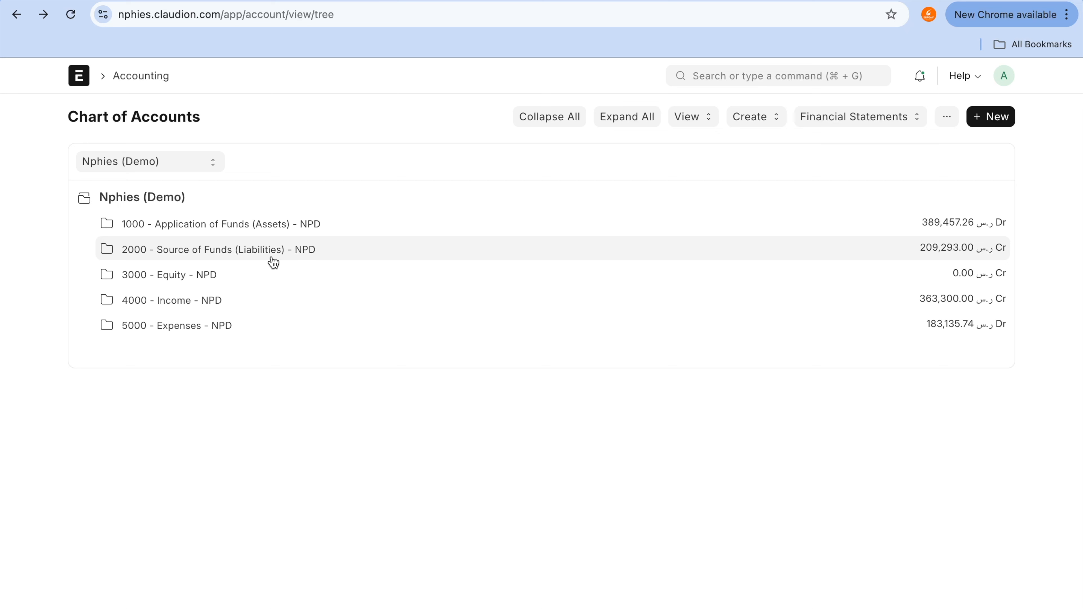
{"action": "left_click", "coordinate": [275, 261]}
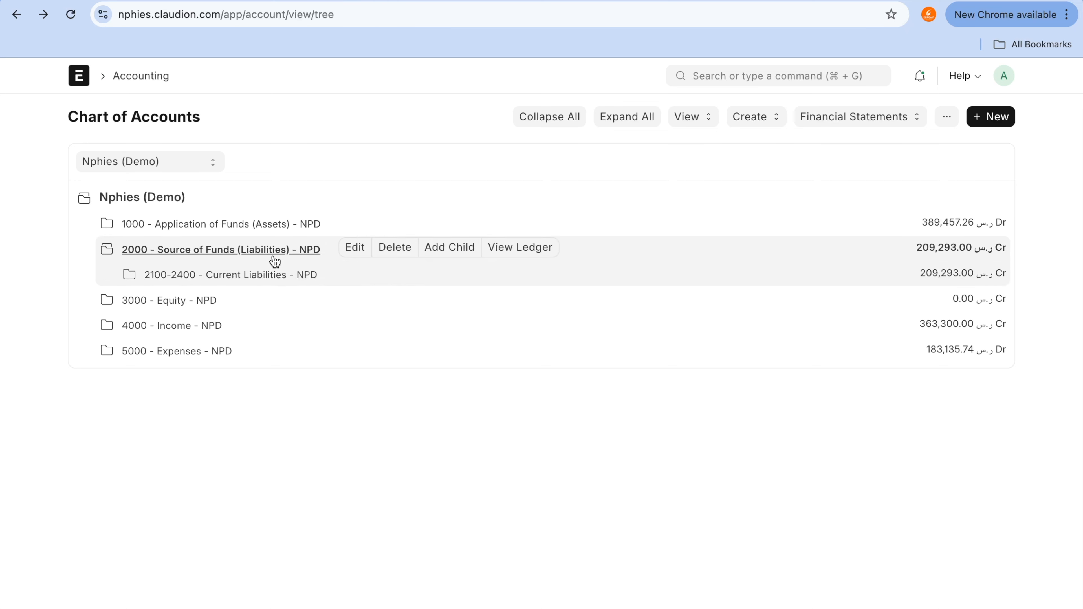
{"action": "left_click", "coordinate": [272, 225]}
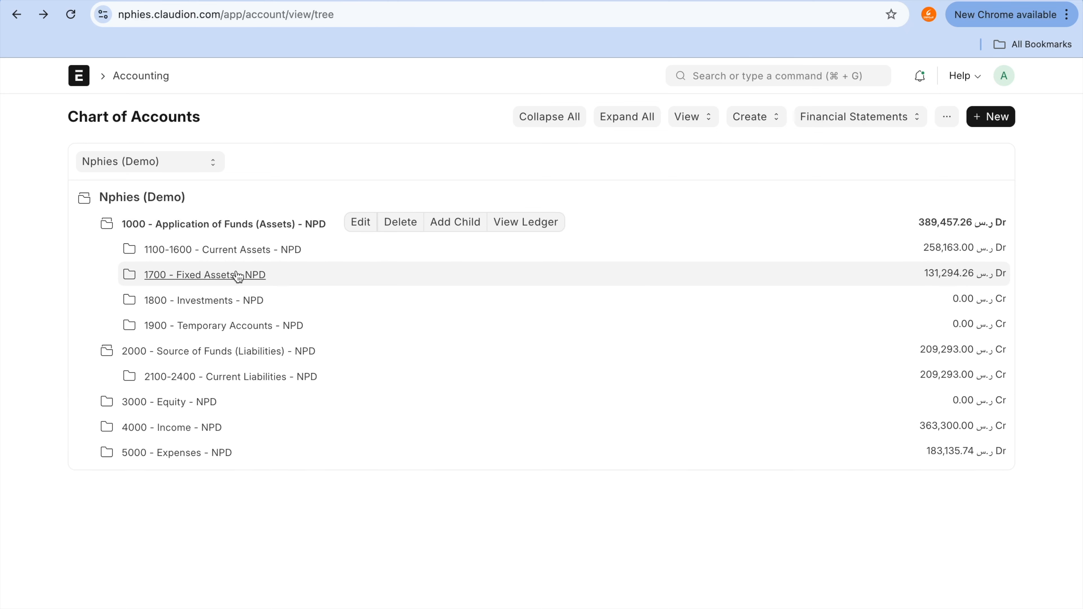
{"action": "left_click", "coordinate": [241, 276]}
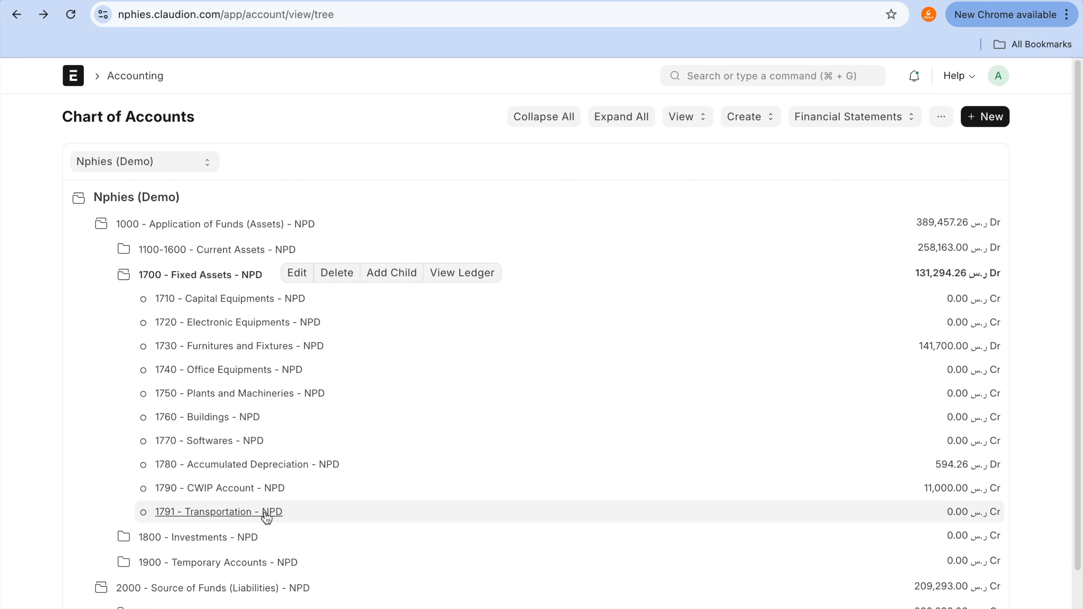
{"action": "left_click", "coordinate": [265, 512]}
{"action": "left_click", "coordinate": [270, 470]}
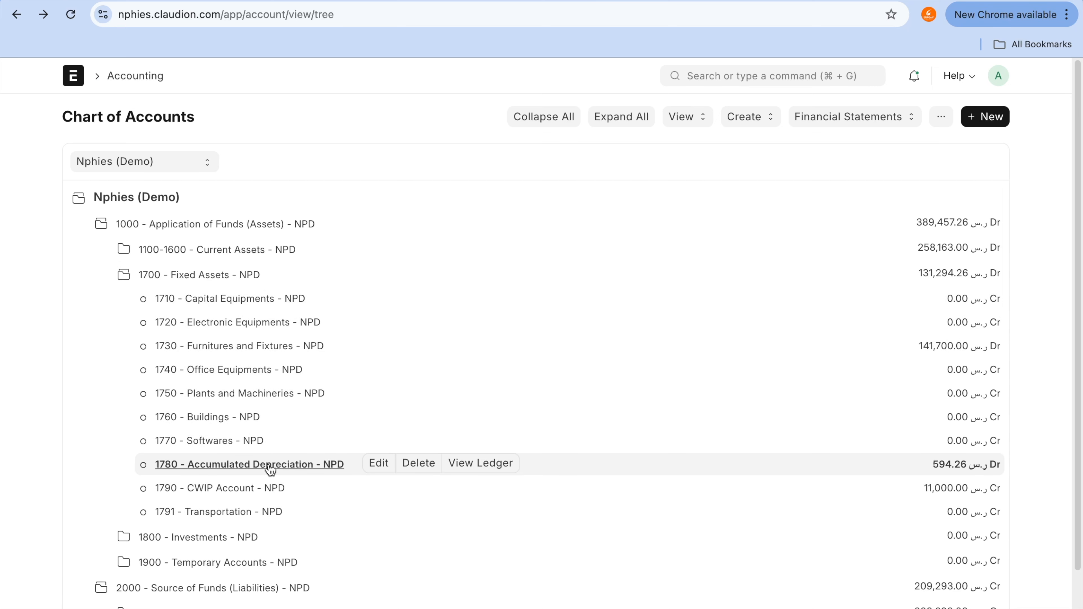
{"action": "left_click", "coordinate": [492, 465]}
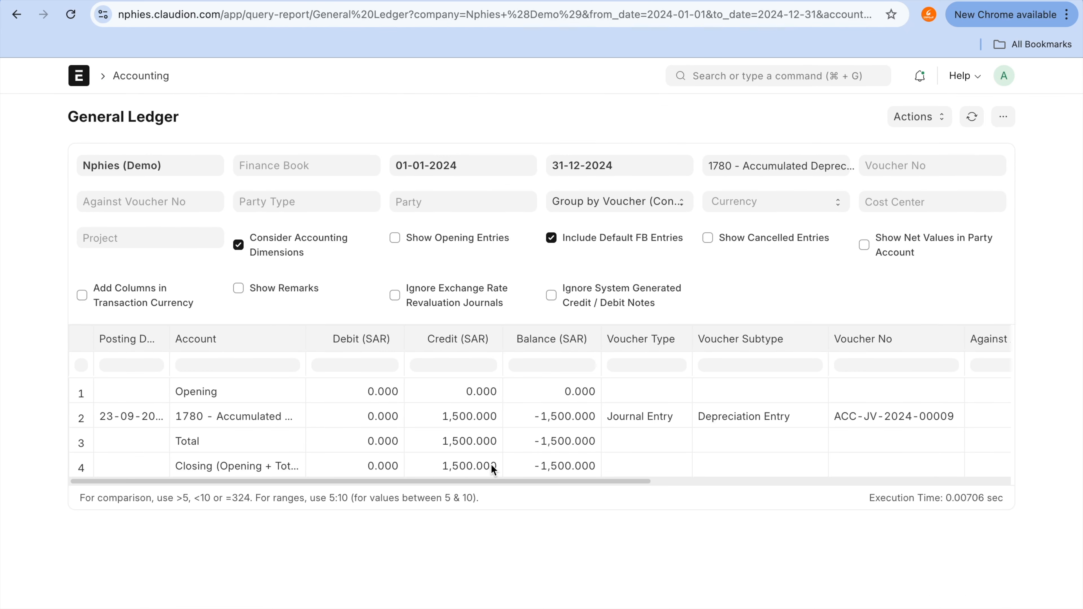
- Filter the accumulated depreciation ledger by Finance book 01 and examine the credit posted by ACC-JV-2024-00015
{"action": "left_click", "coordinate": [313, 164]}
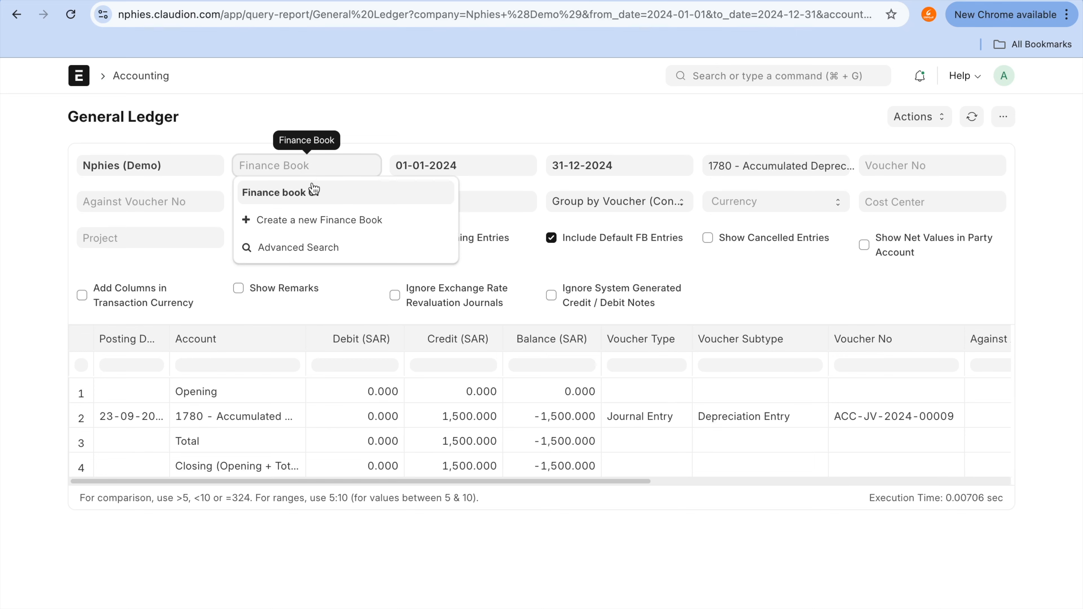
{"action": "left_click", "coordinate": [313, 192]}
{"action": "scroll", "coordinate": [395, 396], "scroll_direction": "down", "scroll_amount": 1}
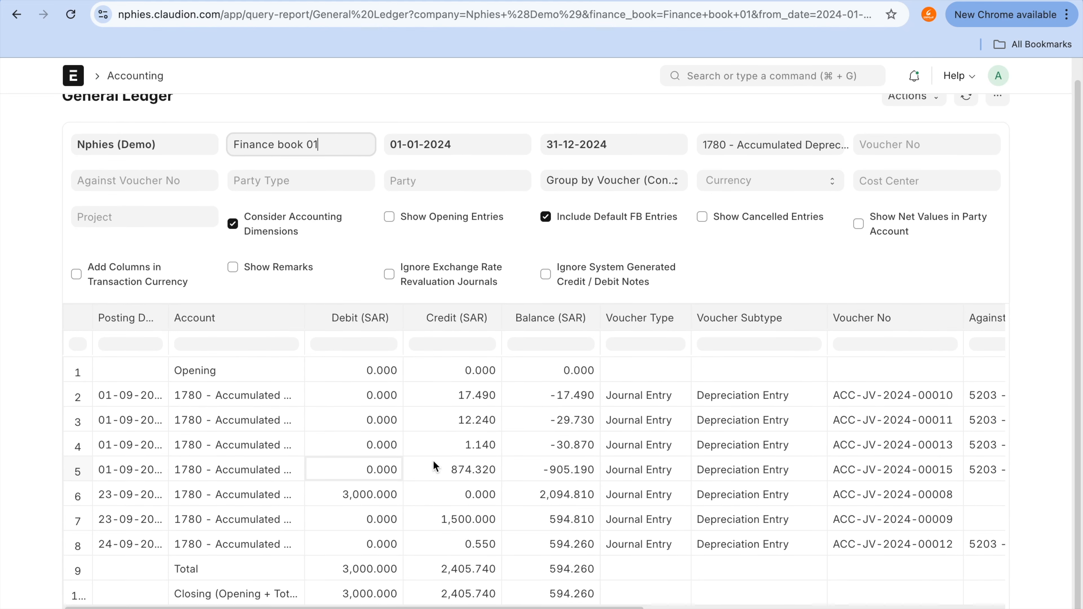
{"action": "left_click", "coordinate": [439, 475]}
{"action": "left_click_drag", "start_coordinate": [442, 472], "coordinate": [255, 467]}
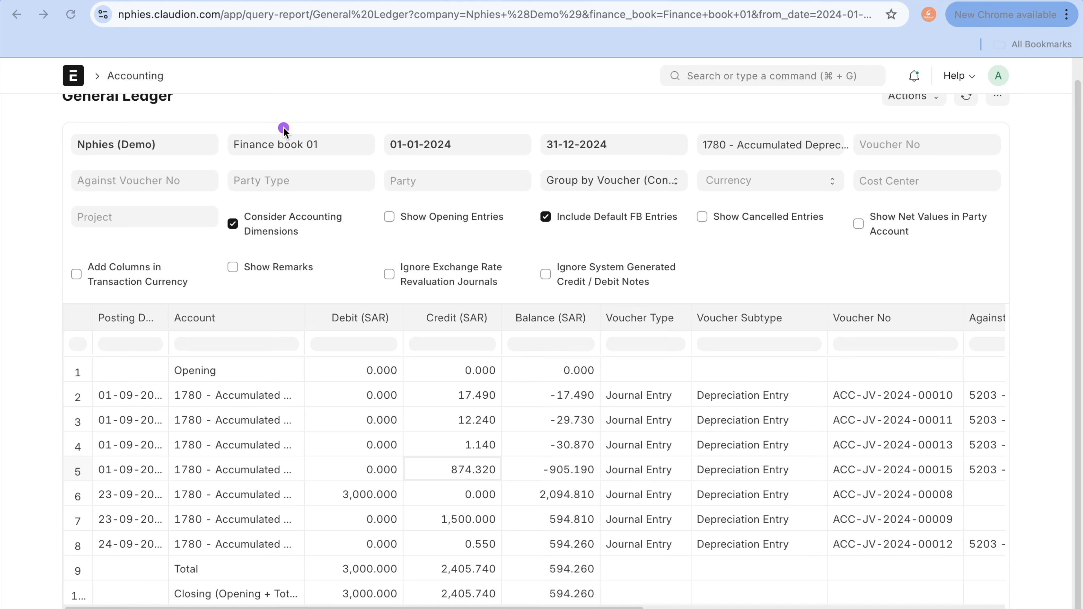
{"action": "mouse_move", "coordinate": [283, 129]}
{"action": "left_mouse_down"}
{"action": "mouse_move", "coordinate": [182, 145]}
{"action": "mouse_move", "coordinate": [380, 149]}
{"action": "mouse_move", "coordinate": [258, 124]}
{"action": "left_mouse_up"}
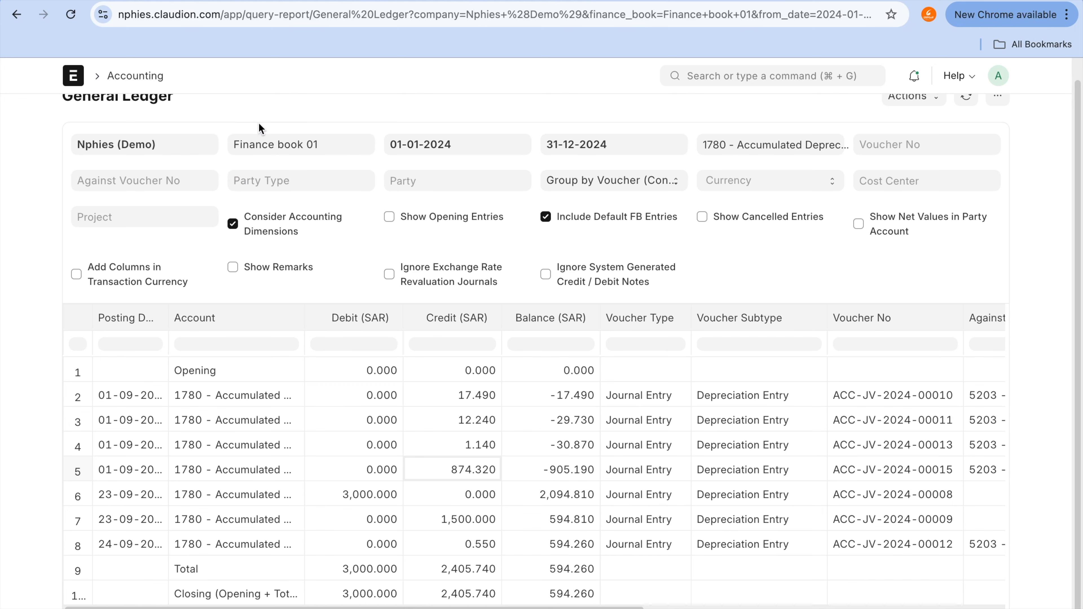
- Leave the ledger and journal entry for the Asset list in the Assets module, and start a new asset
{"action": "left_click", "coordinate": [16, 15]}
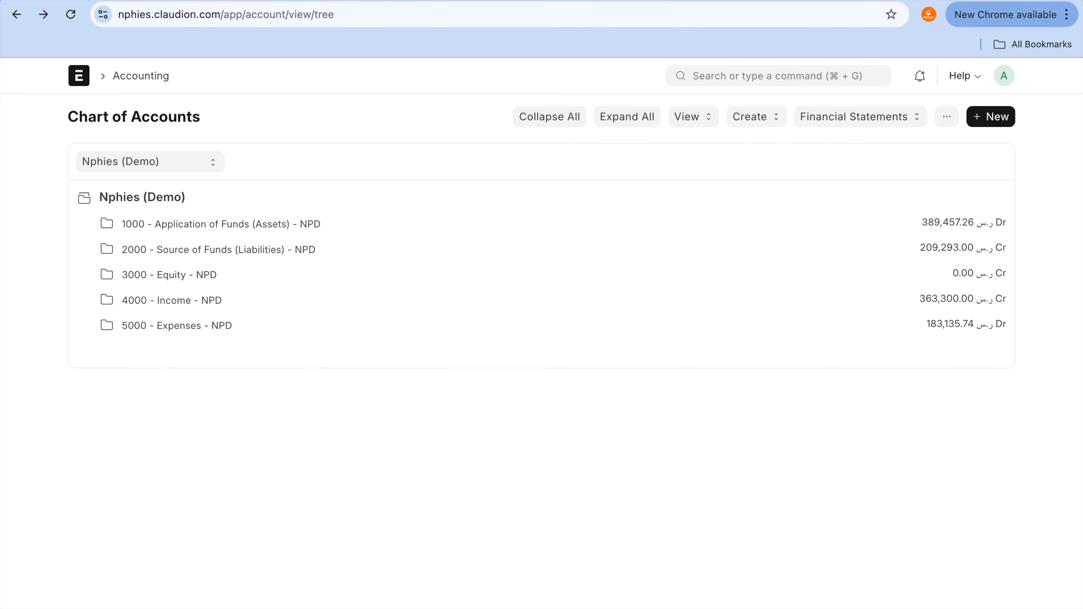
{"action": "key", "text": "ctrl+Tab"}
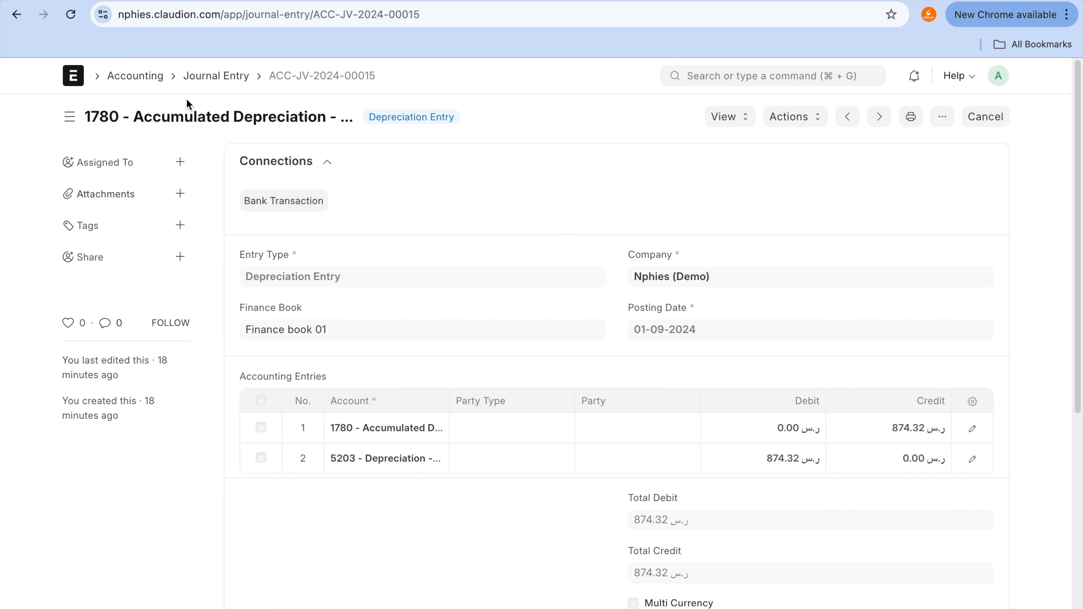
{"action": "left_click", "coordinate": [8, 15]}
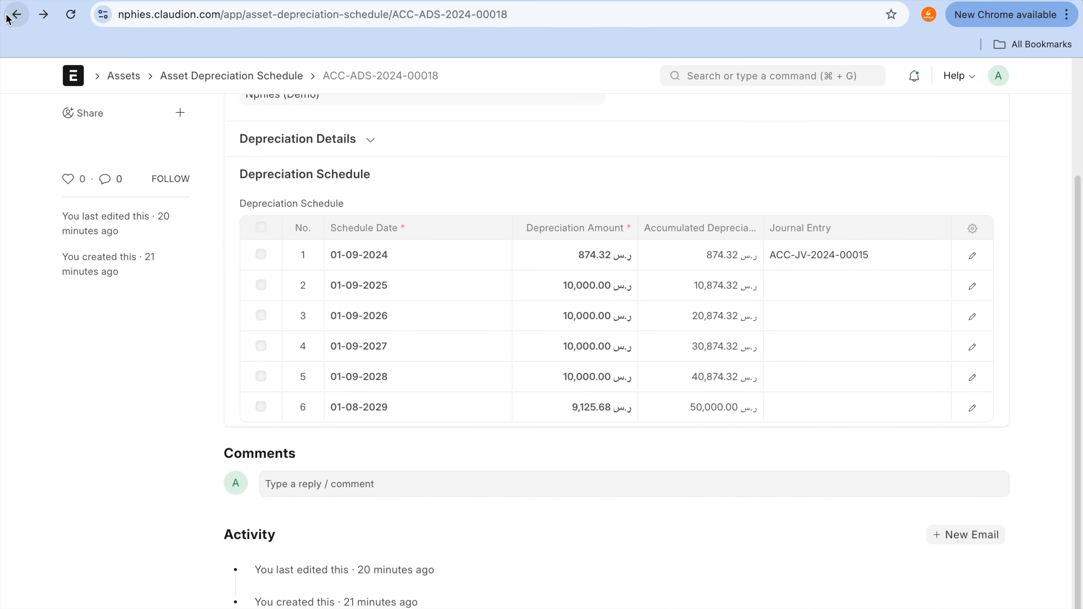
{"action": "left_click", "coordinate": [7, 16]}
{"action": "left_click", "coordinate": [128, 77]}
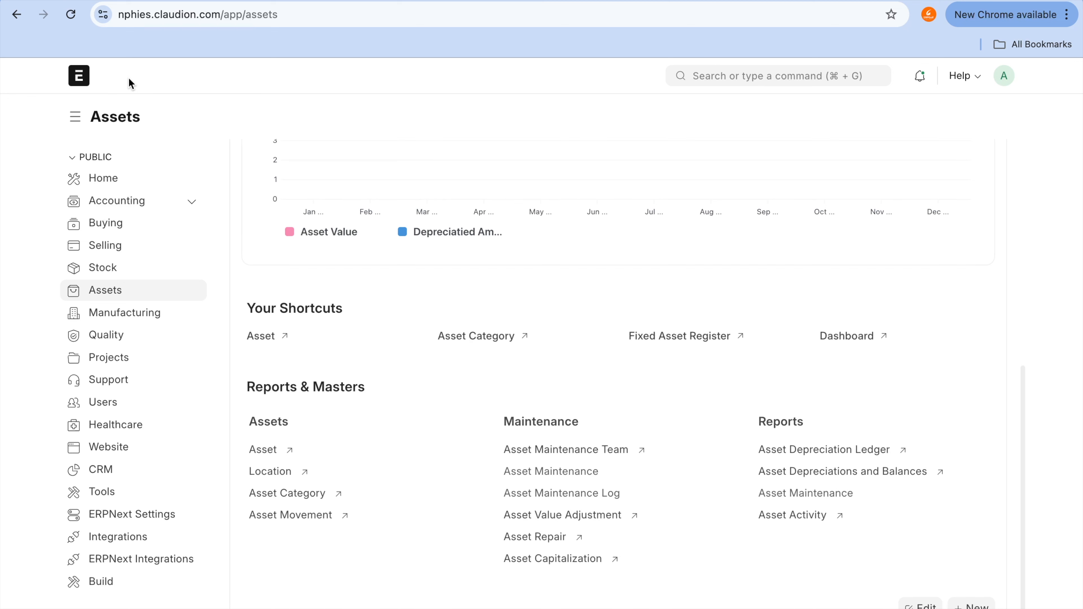
{"action": "left_click", "coordinate": [258, 449]}
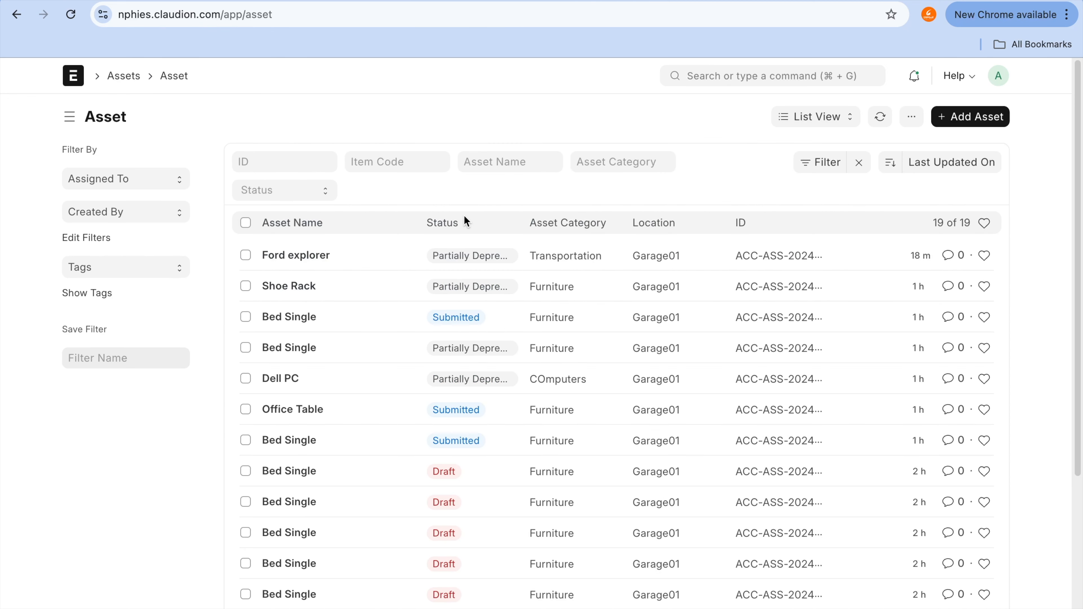
{"action": "left_click", "coordinate": [961, 115]}
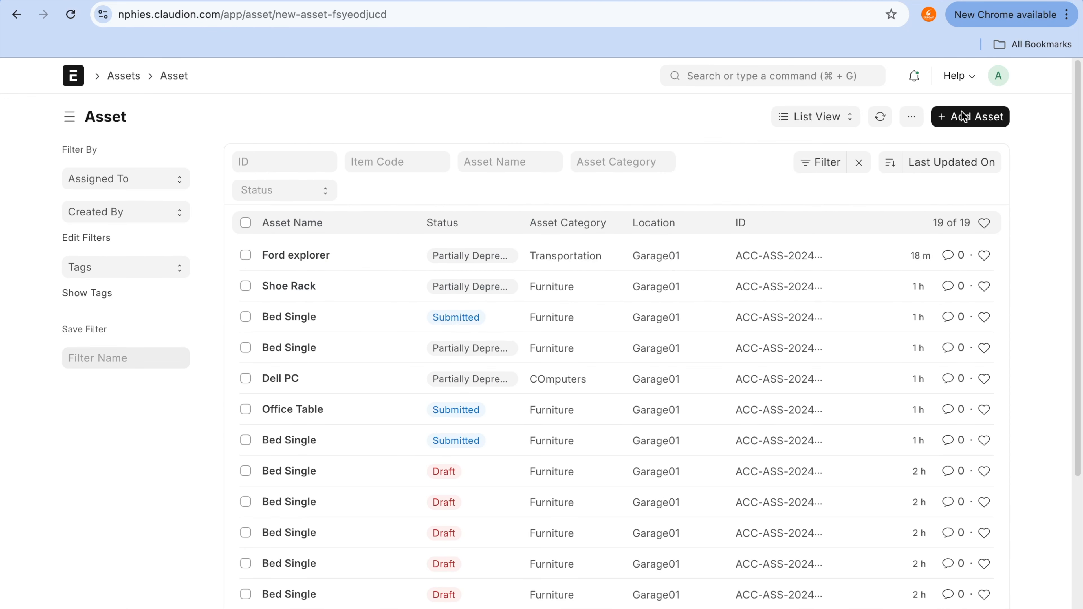
{"action": "key", "text": "Tab"}
{"action": "type", "text": "To"}
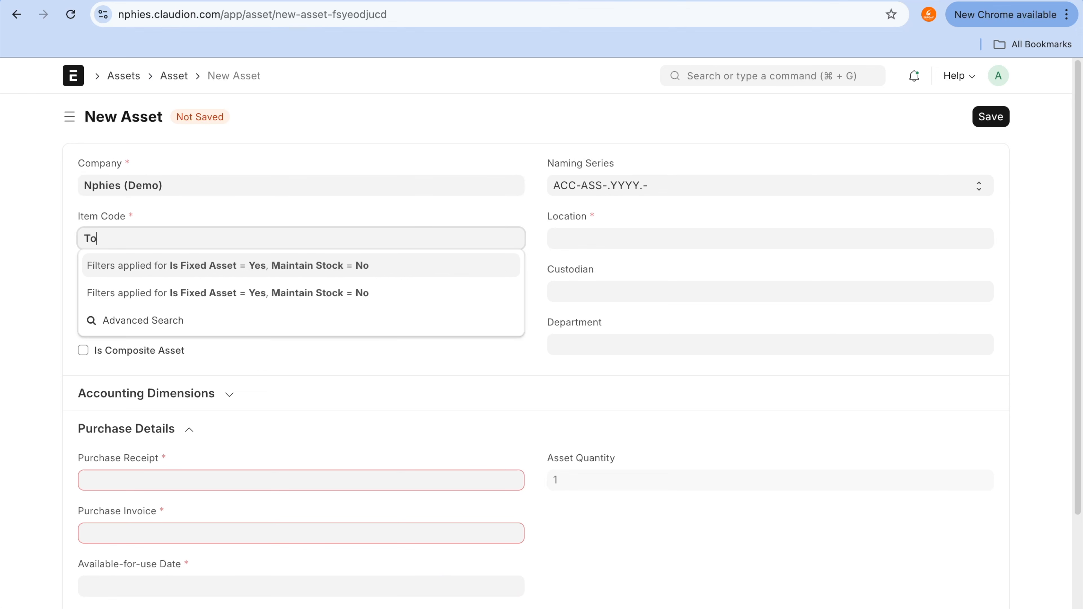
{"action": "type", "text": "ytota "}
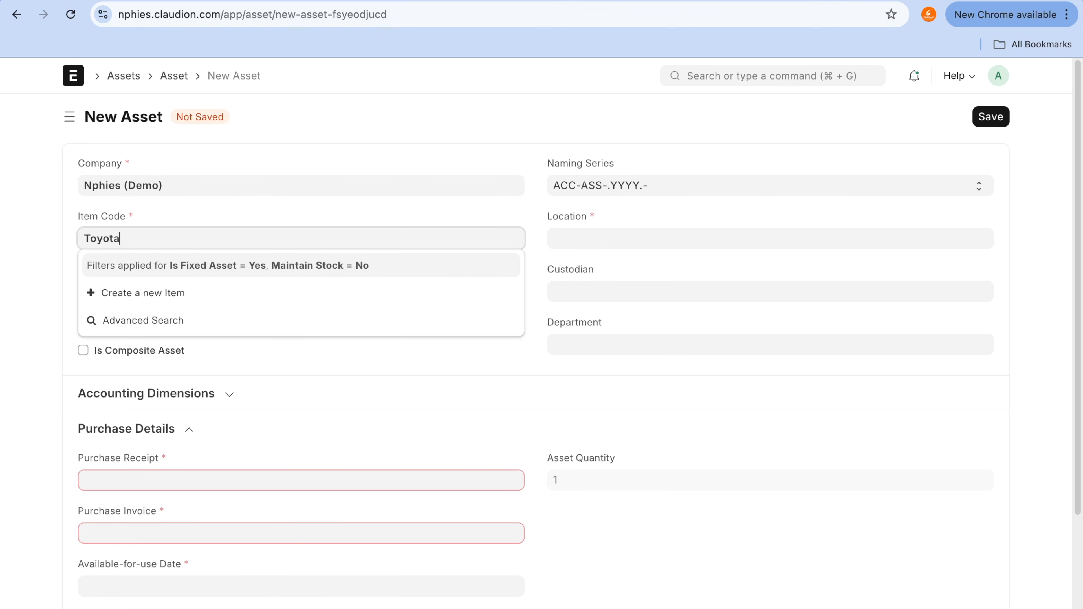
{"action": "type", "text": "Cor"}
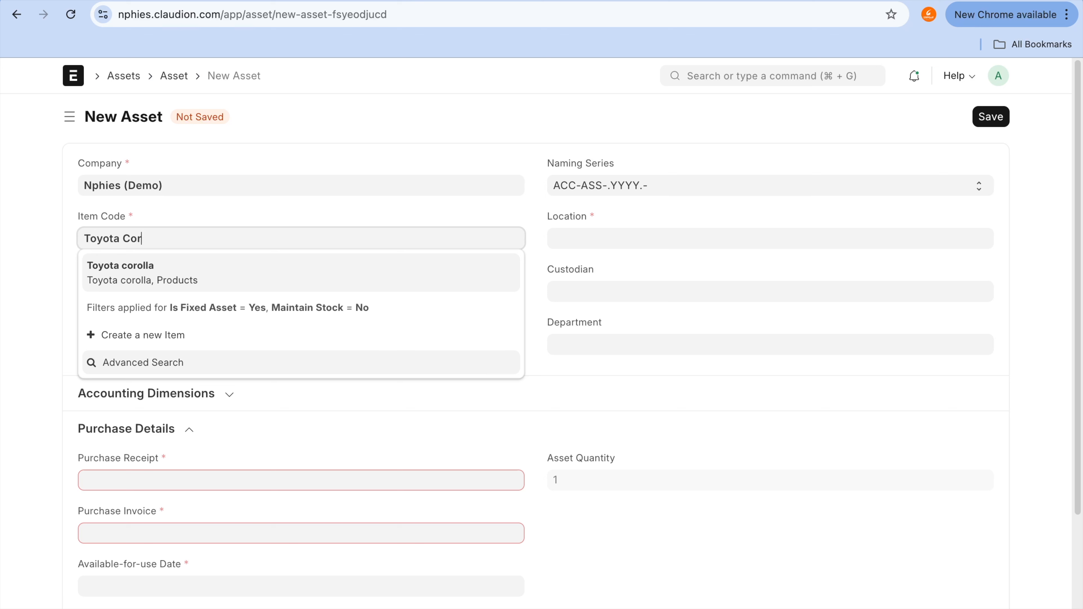
{"action": "key", "text": "BackSpace"}
{"action": "key", "text": "BackSpace"}
{"action": "key", "text": "BackSpace"}
{"action": "key", "text": "super+a"}
{"action": "key", "text": "BackSpace"}
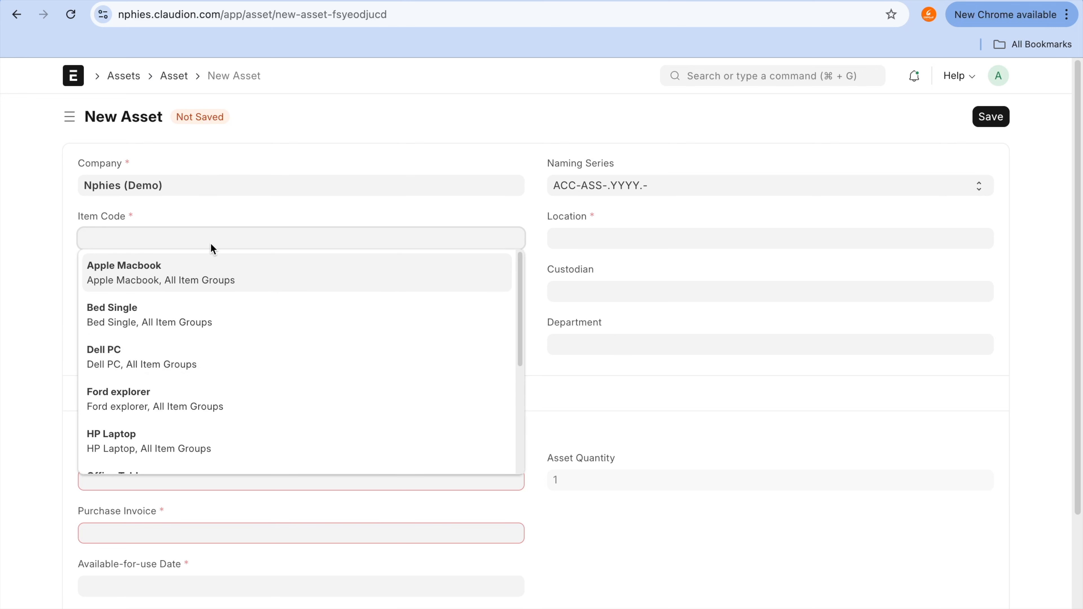
- Try creating a Nissan Patrol item from the asset's Item Code field, and close the new item form without saving
{"action": "type", "text": "Nissan Patrol"}
{"action": "key", "text": "super+a"}
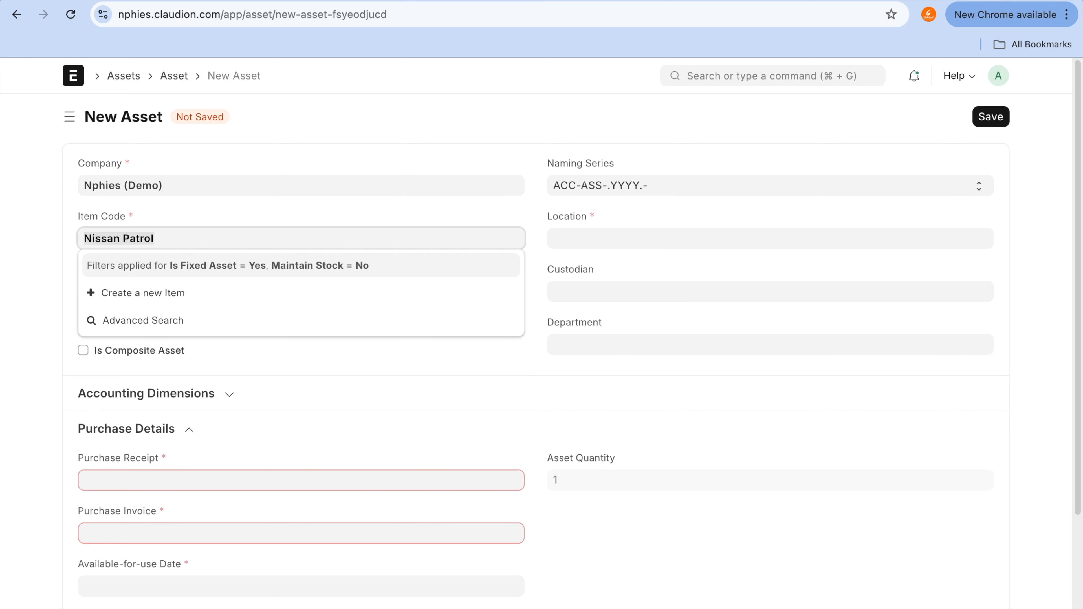
{"action": "left_click", "coordinate": [272, 293]}
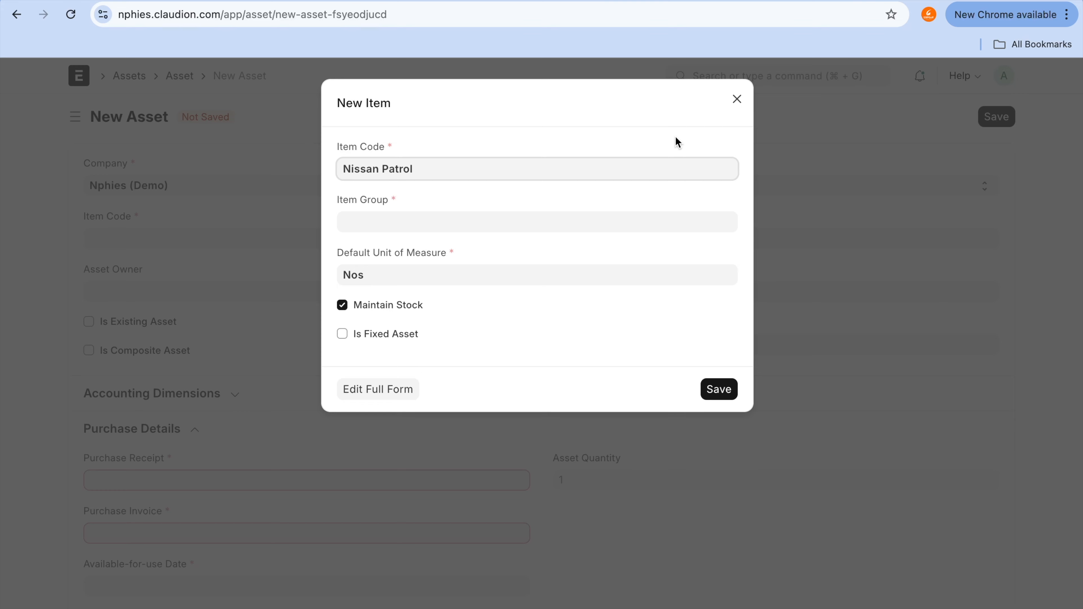
{"action": "left_click", "coordinate": [737, 100]}
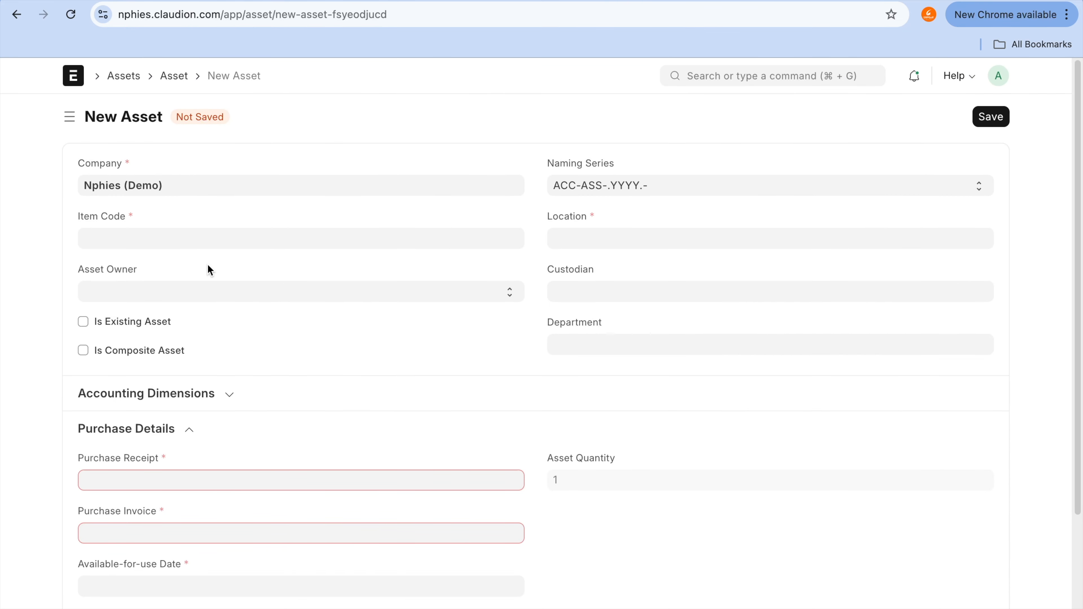
- Create a Nissan Patrol item for the asset in All Item Groups, a non-stock fixed asset with the Transportation category, and save it
{"action": "left_click", "coordinate": [214, 244]}
{"action": "type", "text": "Nissan Patrol"}
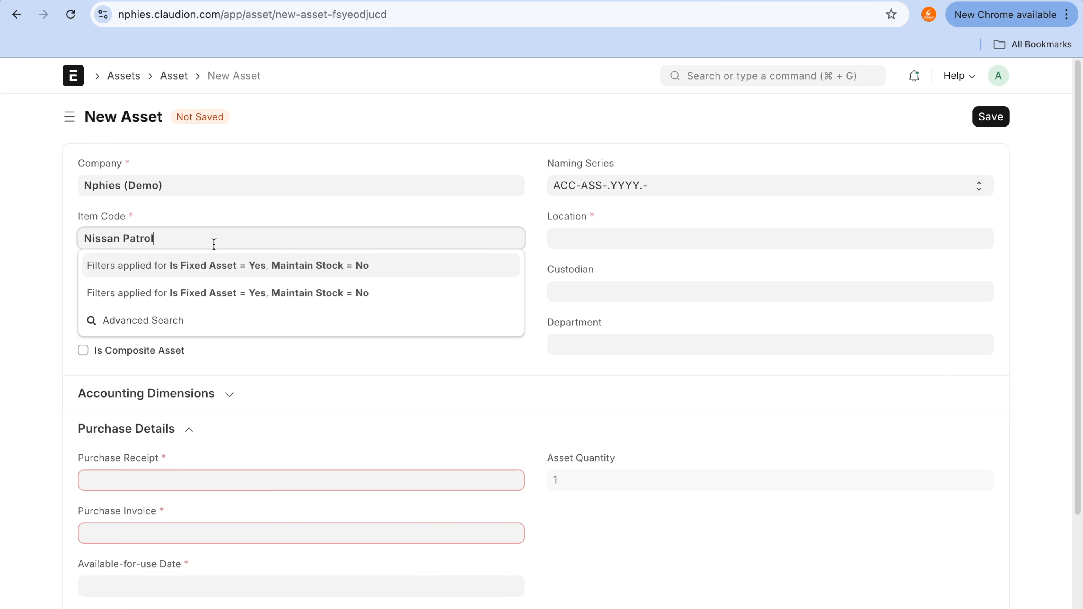
{"action": "left_click", "coordinate": [191, 297]}
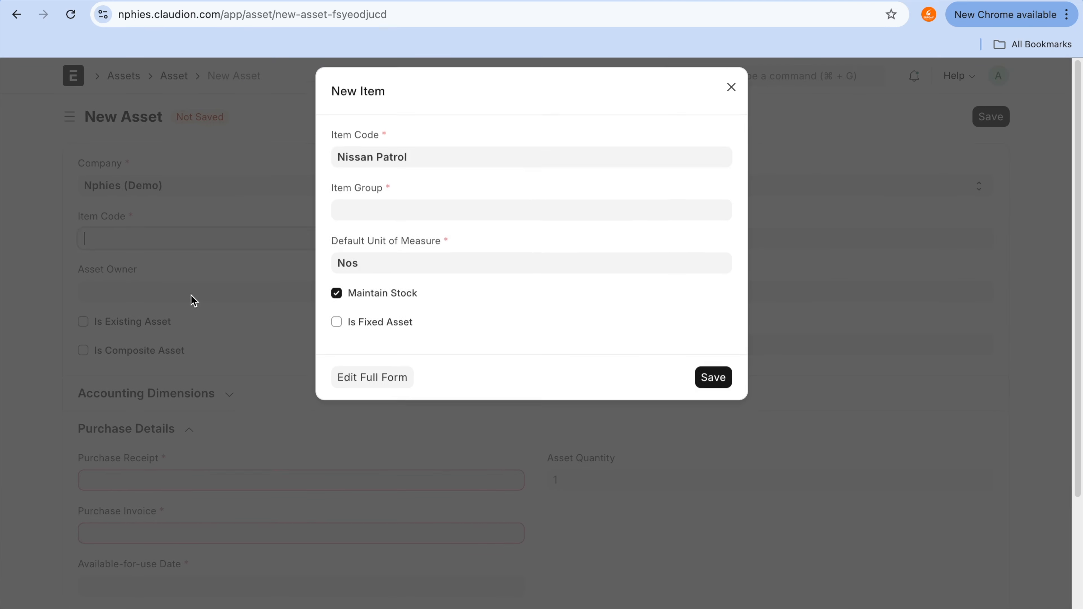
{"action": "left_click", "coordinate": [423, 224]}
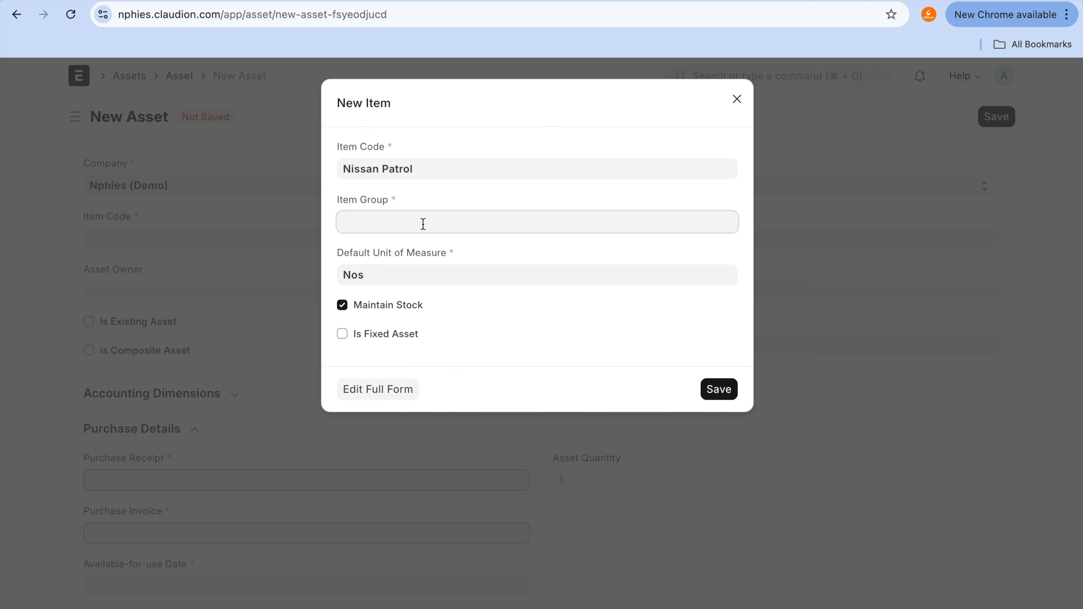
{"action": "left_click", "coordinate": [428, 249]}
{"action": "left_click", "coordinate": [403, 305]}
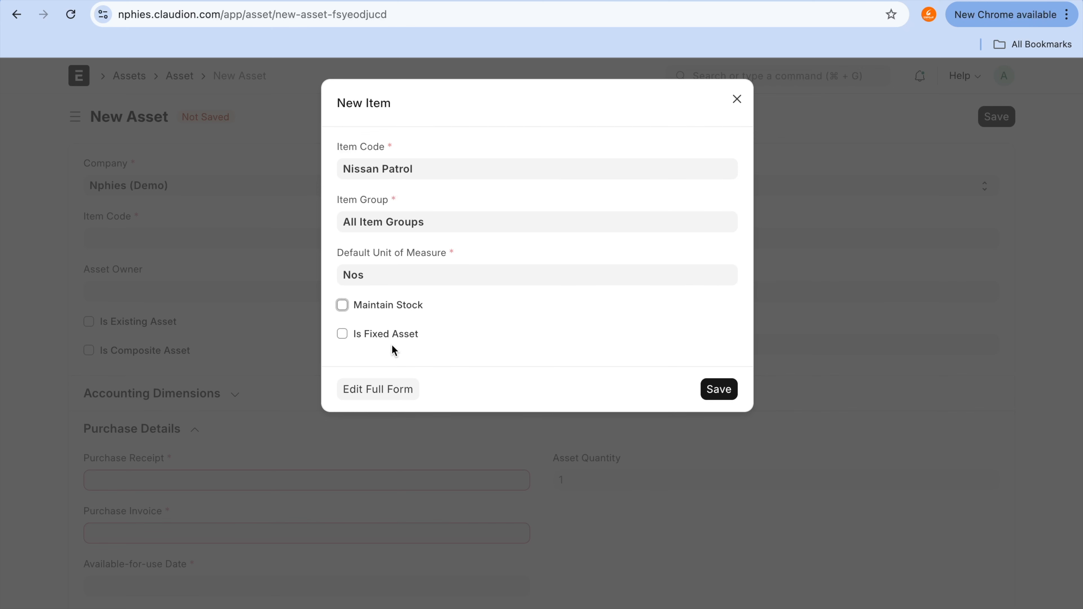
{"action": "left_click", "coordinate": [394, 333]}
{"action": "left_click", "coordinate": [403, 349]}
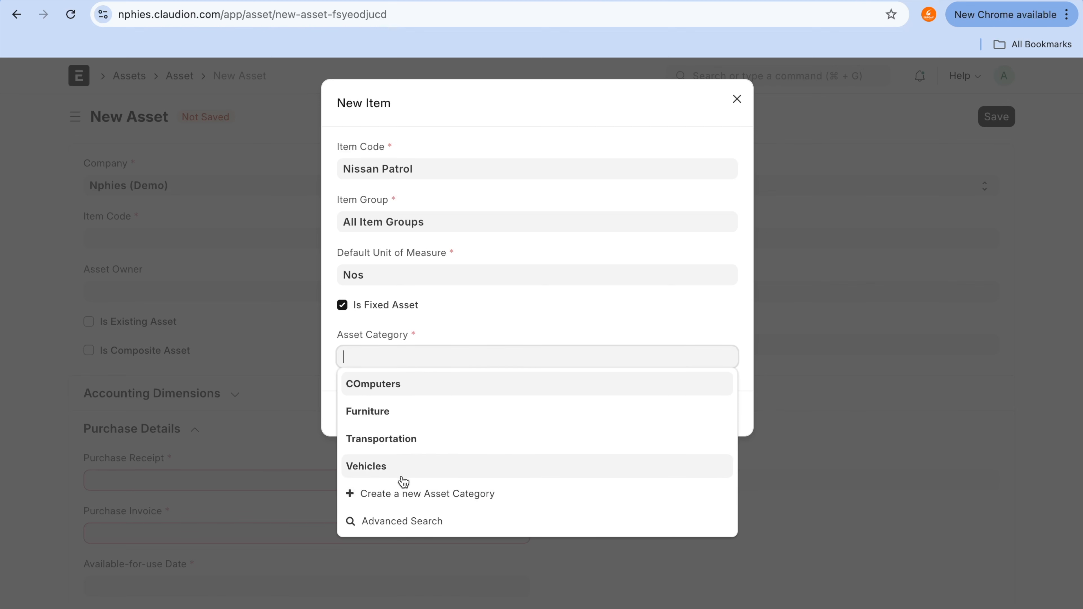
{"action": "left_click", "coordinate": [412, 444]}
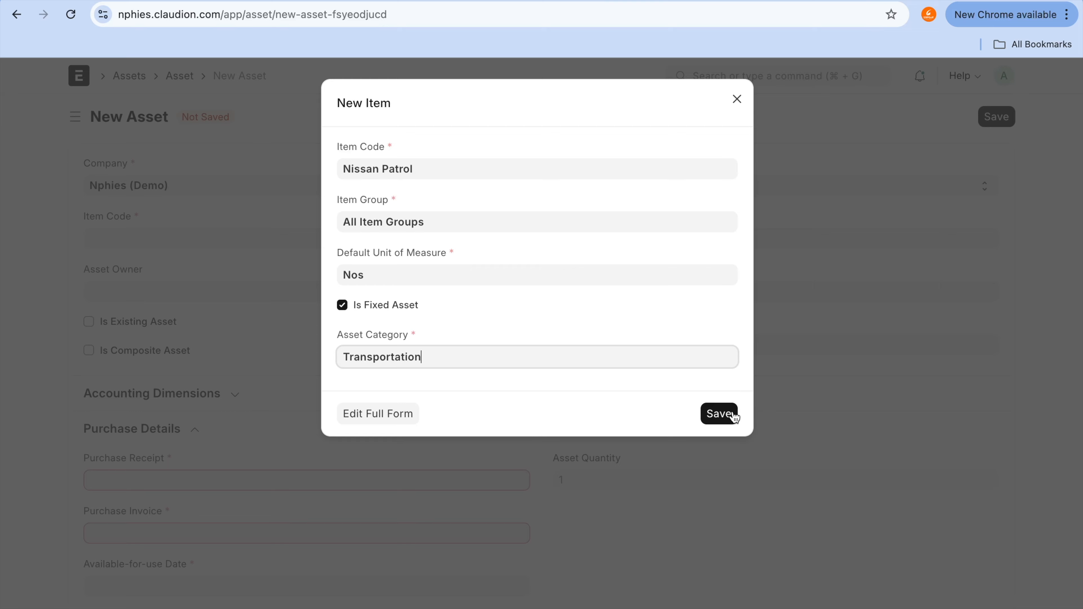
{"action": "left_click", "coordinate": [719, 414]}
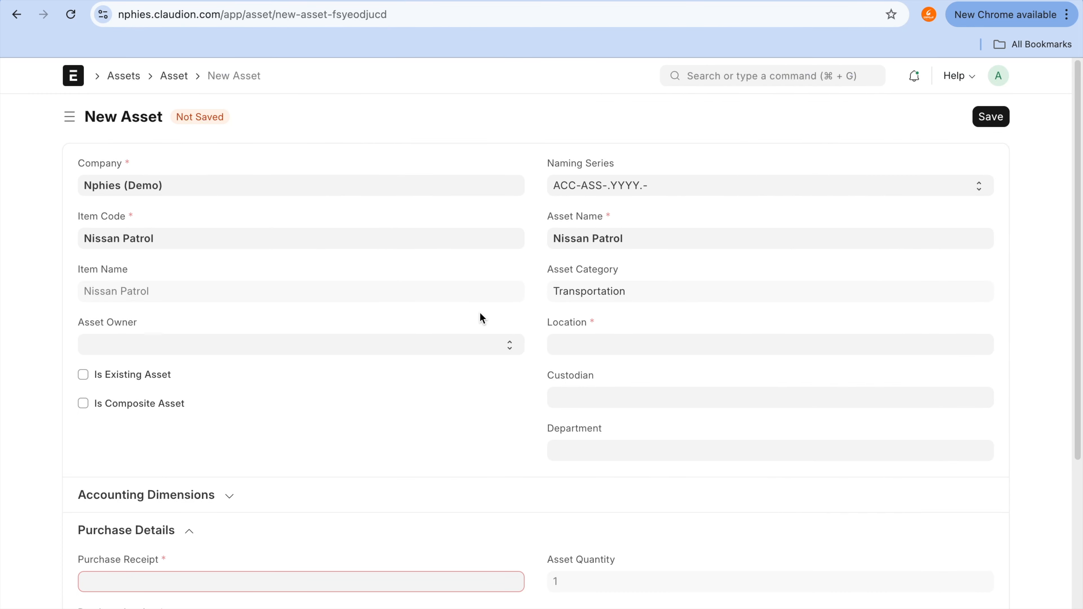
- Set the Nissan Patrol asset's location to Garage01
{"action": "scroll", "coordinate": [479, 318], "scroll_direction": "down", "scroll_amount": 4}
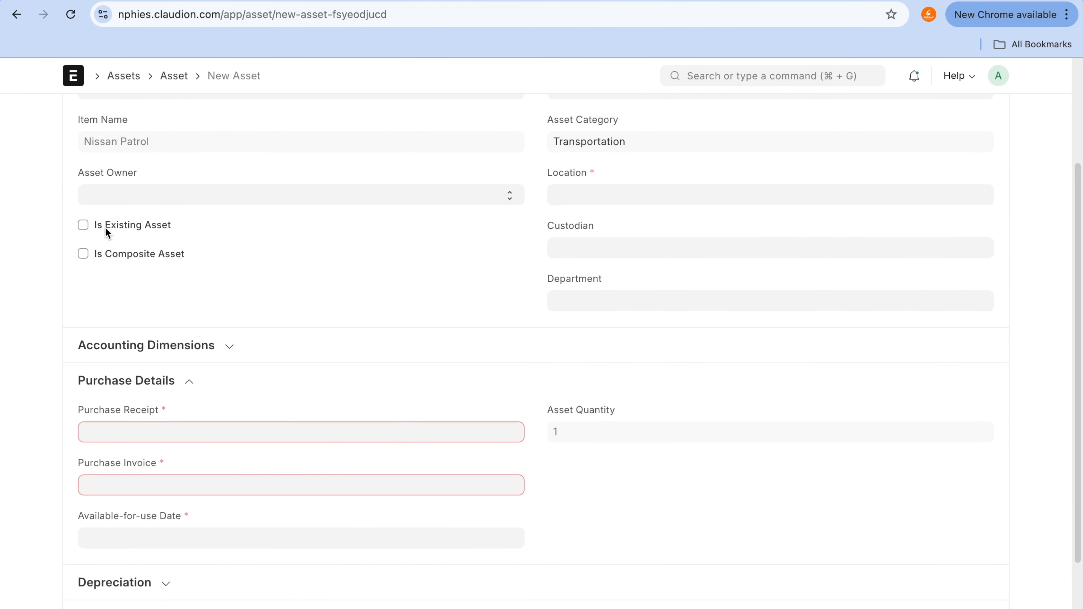
{"action": "mouse_move", "coordinate": [76, 209]}
{"action": "left_mouse_down"}
{"action": "mouse_move", "coordinate": [54, 212]}
{"action": "mouse_move", "coordinate": [114, 240]}
{"action": "mouse_move", "coordinate": [91, 222]}
{"action": "left_mouse_up"}
{"action": "left_click", "coordinate": [608, 197]}
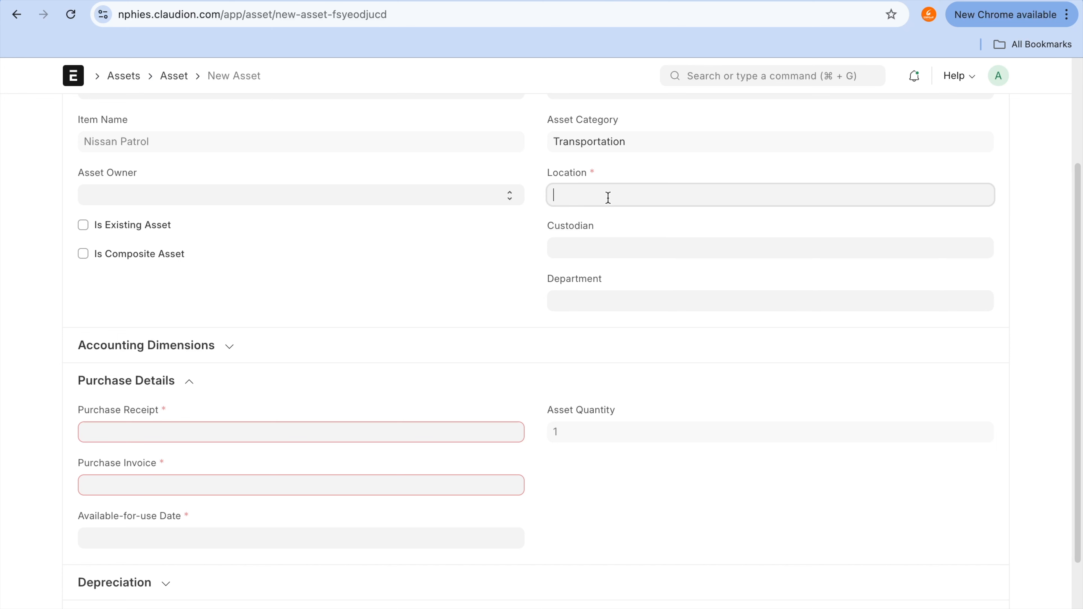
{"action": "left_click", "coordinate": [592, 219]}
- Start a new purchase receipt from the asset's Purchase Receipt field, with Summit Traders Ltd. as the supplier
{"action": "scroll", "coordinate": [421, 508], "scroll_direction": "down", "scroll_amount": 2}
{"action": "left_click", "coordinate": [296, 379]}
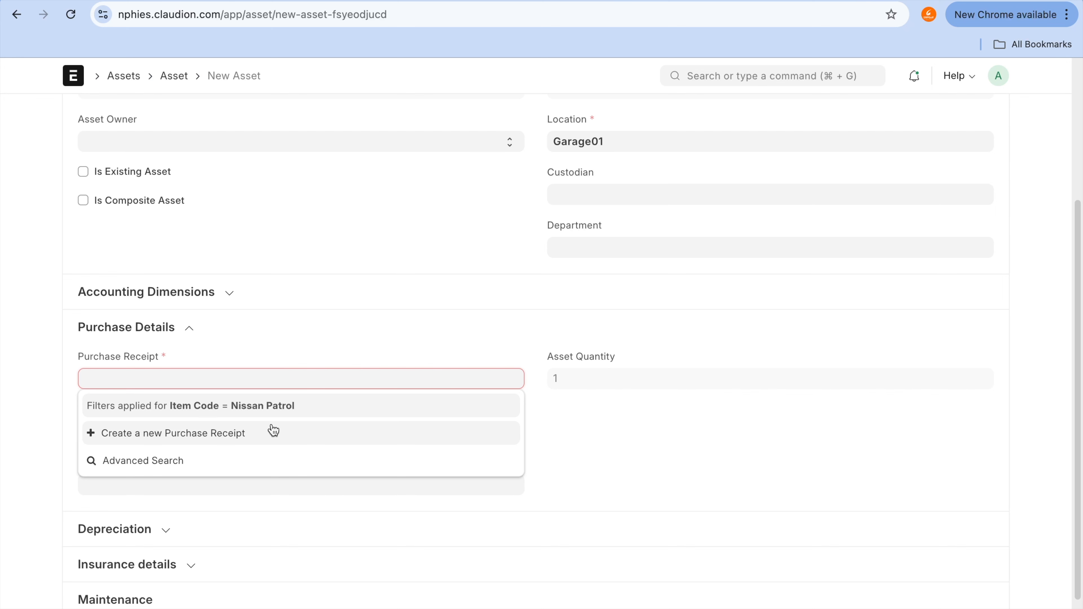
{"action": "left_click", "coordinate": [221, 440]}
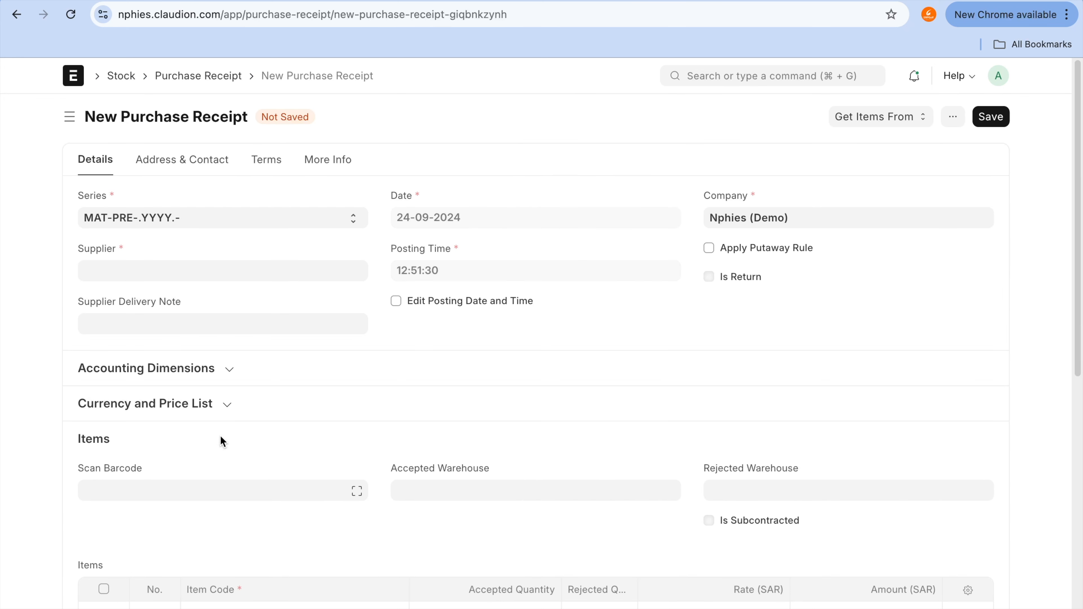
{"action": "left_click", "coordinate": [281, 272]}
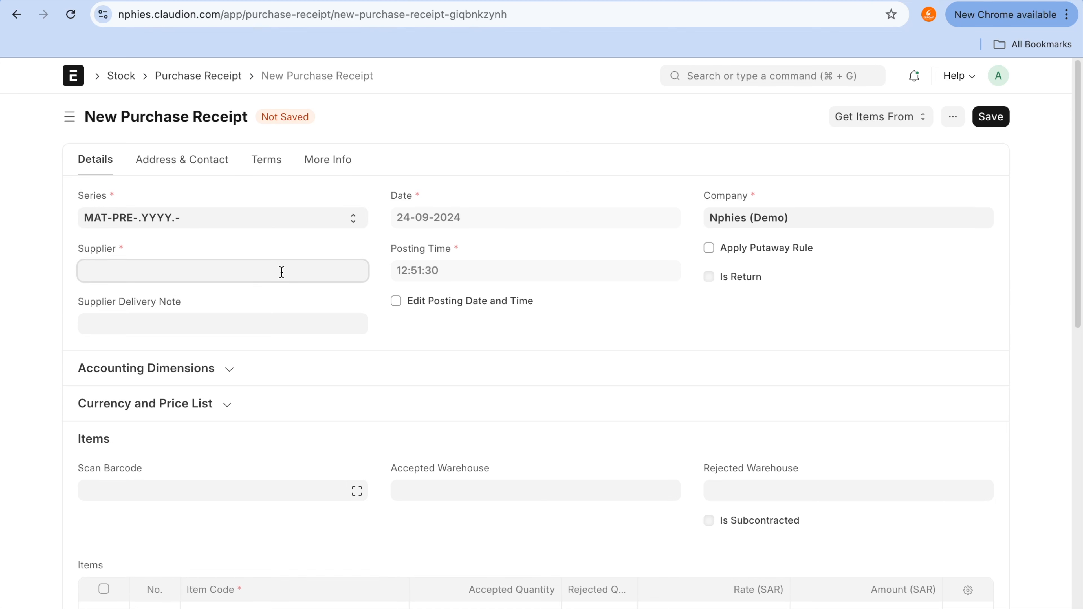
{"action": "left_click", "coordinate": [271, 348]}
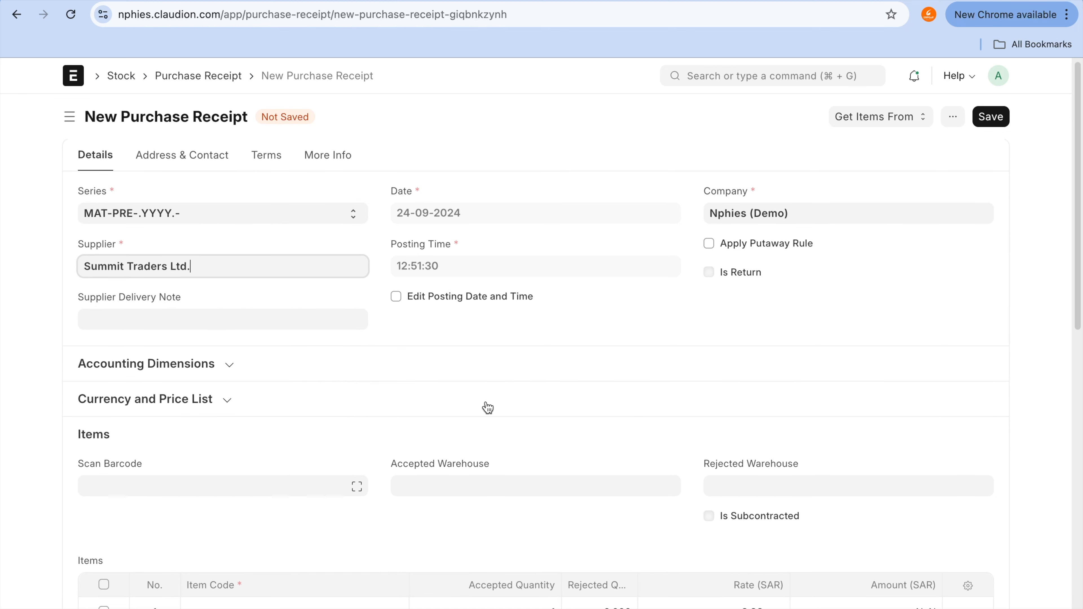
- Enter Nissan Patrol as the receipt's first item at a rate of 25000 SAR
{"action": "scroll", "coordinate": [489, 409], "scroll_direction": "down", "scroll_amount": 5}
{"action": "left_click", "coordinate": [388, 384]}
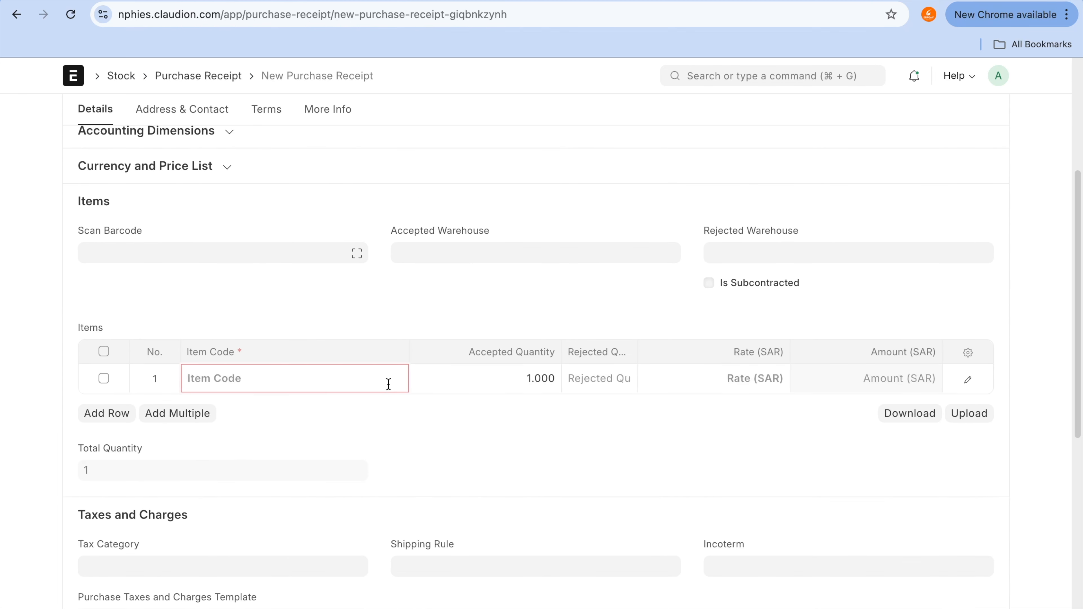
{"action": "type", "text": "Nissa"}
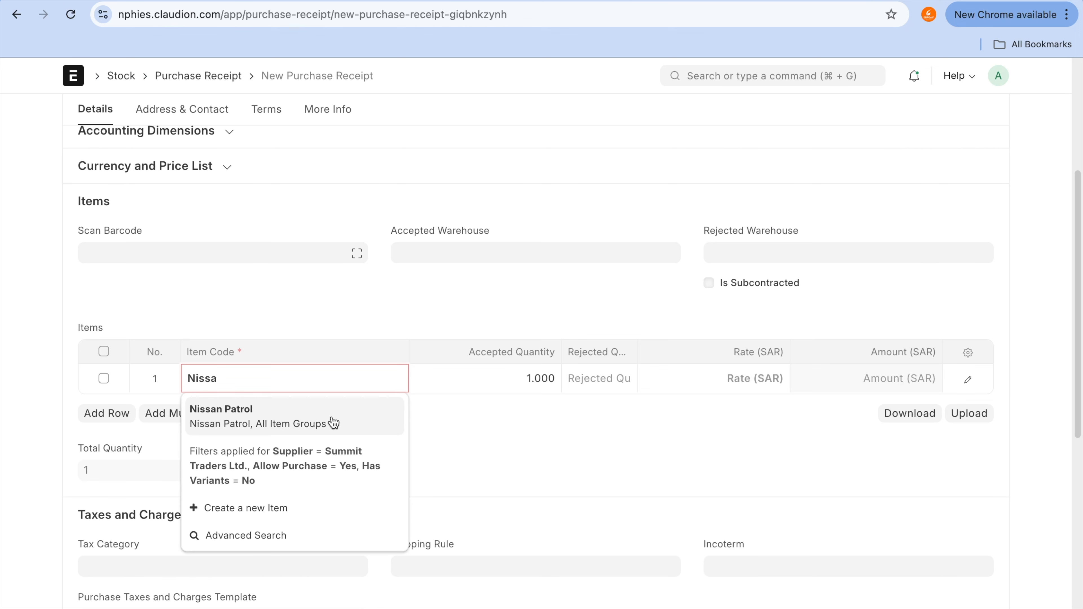
{"action": "left_click", "coordinate": [333, 419]}
{"action": "left_click", "coordinate": [708, 381]}
{"action": "type", "text": "25000"}
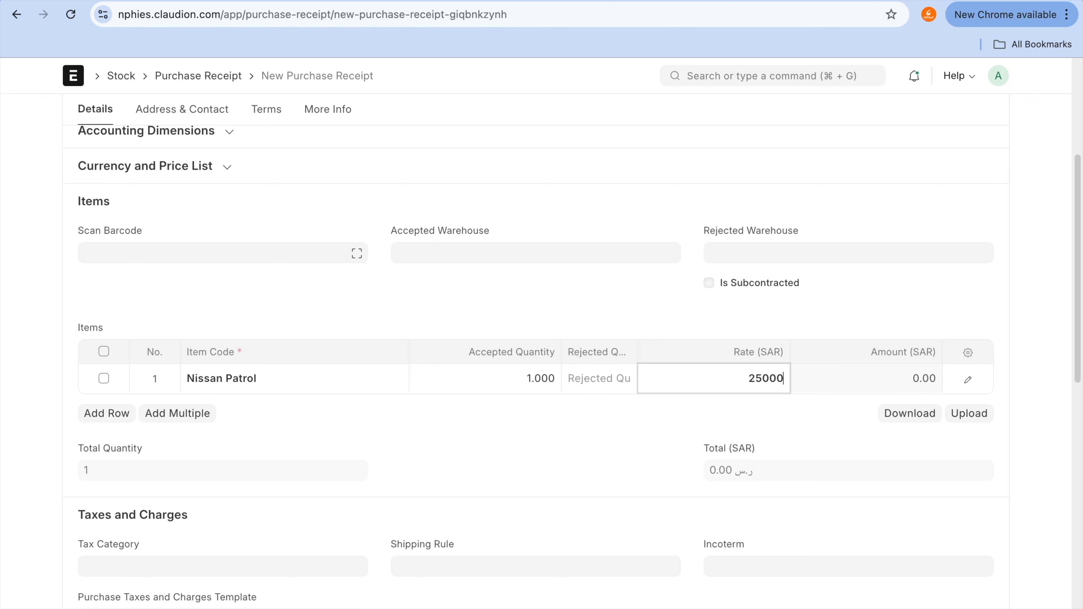
{"action": "key", "text": "Tab"}
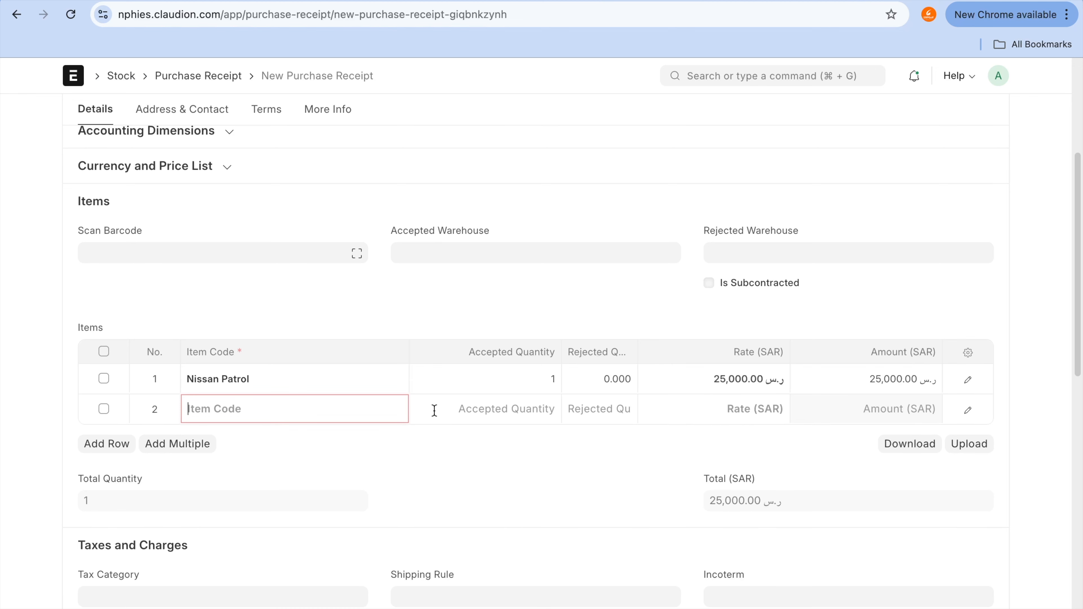
- Delete the empty second item row and save the purchase receipt
{"action": "left_click", "coordinate": [104, 409]}
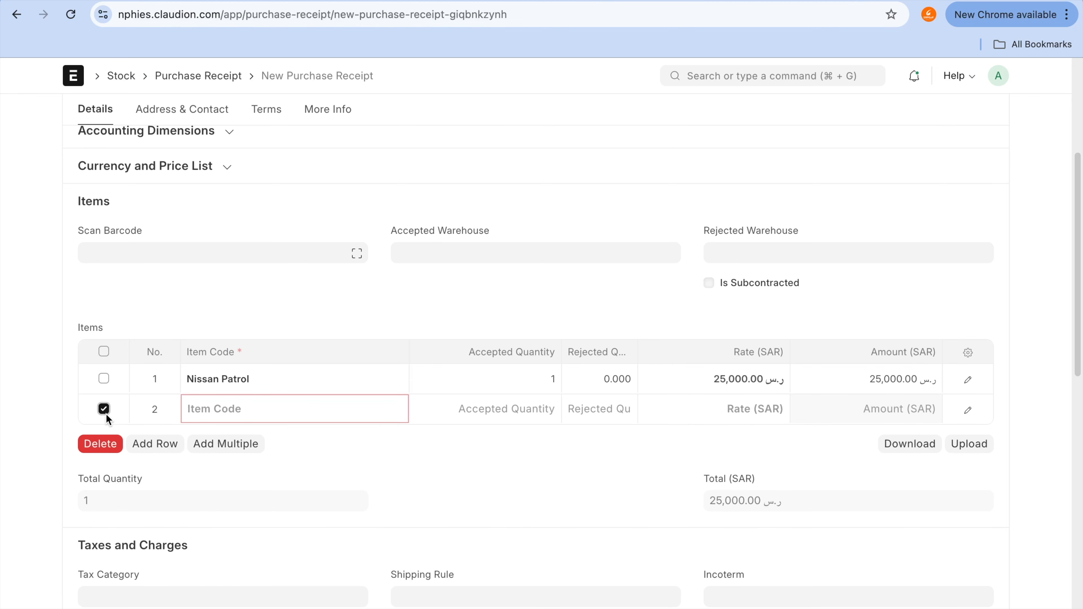
{"action": "left_click", "coordinate": [113, 446]}
{"action": "scroll", "coordinate": [449, 525], "scroll_direction": "up", "scroll_amount": 5}
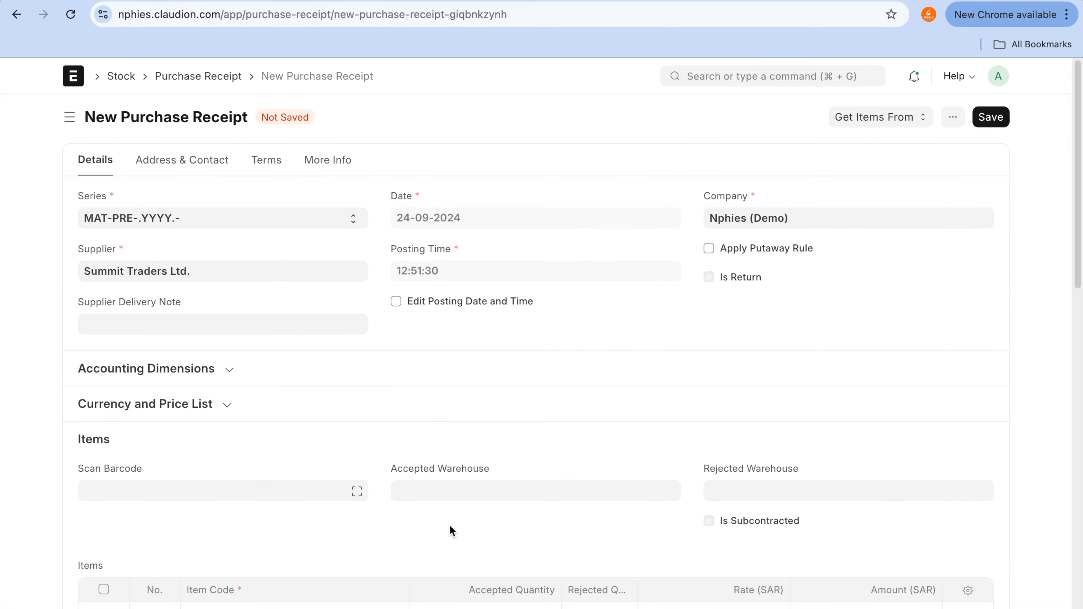
{"action": "left_click", "coordinate": [990, 116]}
- Review the new asset's general and purchase details, including the linked purchase receipt, available-for-use date and asset quantity
{"action": "scroll", "coordinate": [889, 352], "scroll_direction": "down", "scroll_amount": 6}
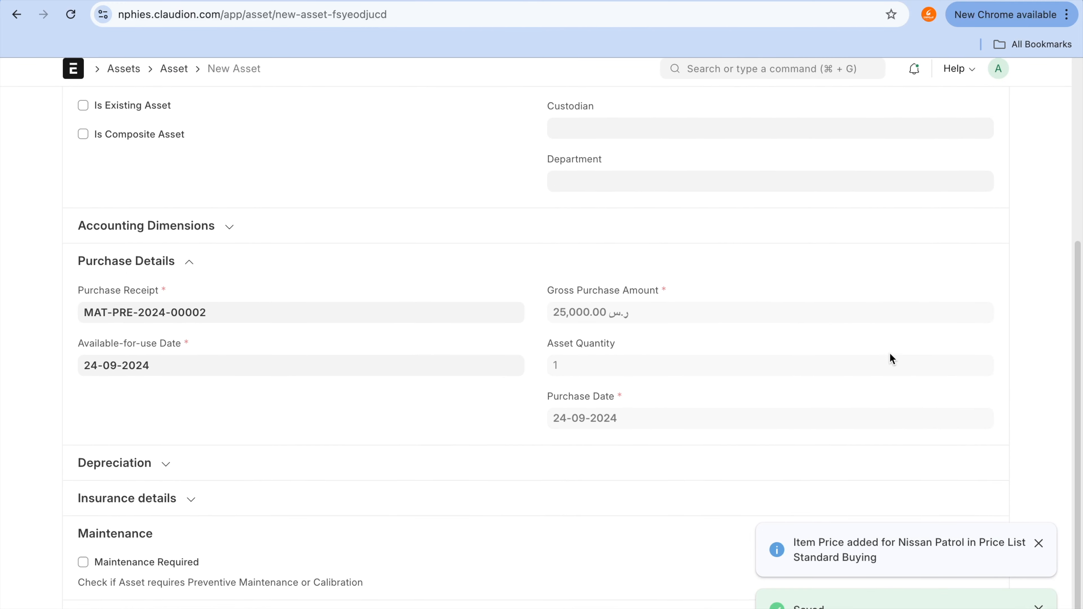
{"action": "scroll", "coordinate": [889, 352], "scroll_direction": "up", "scroll_amount": 6}
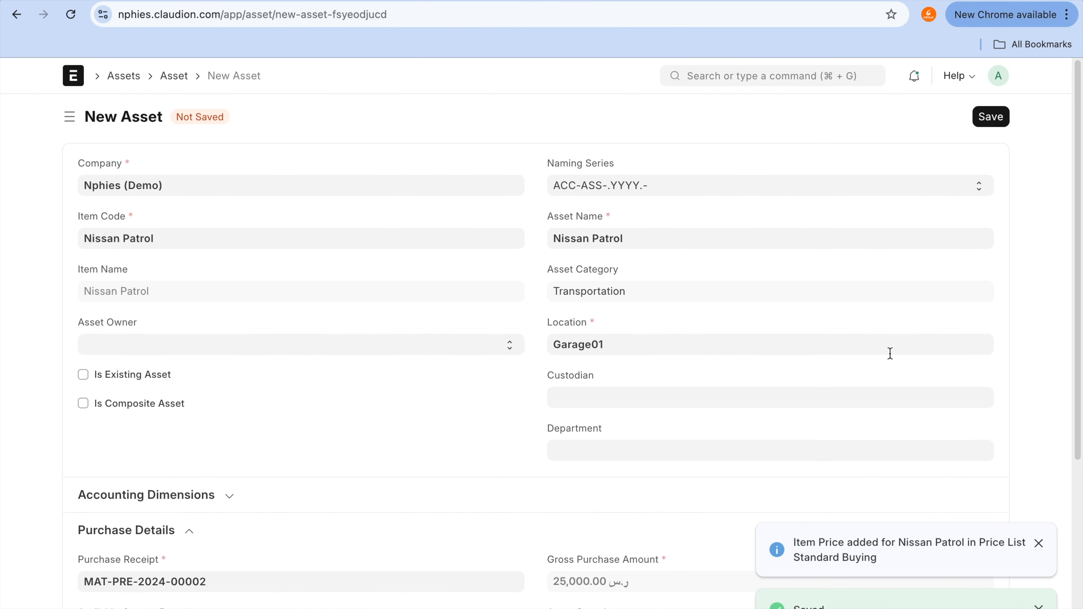
{"action": "scroll", "coordinate": [889, 353], "scroll_direction": "down", "scroll_amount": 5}
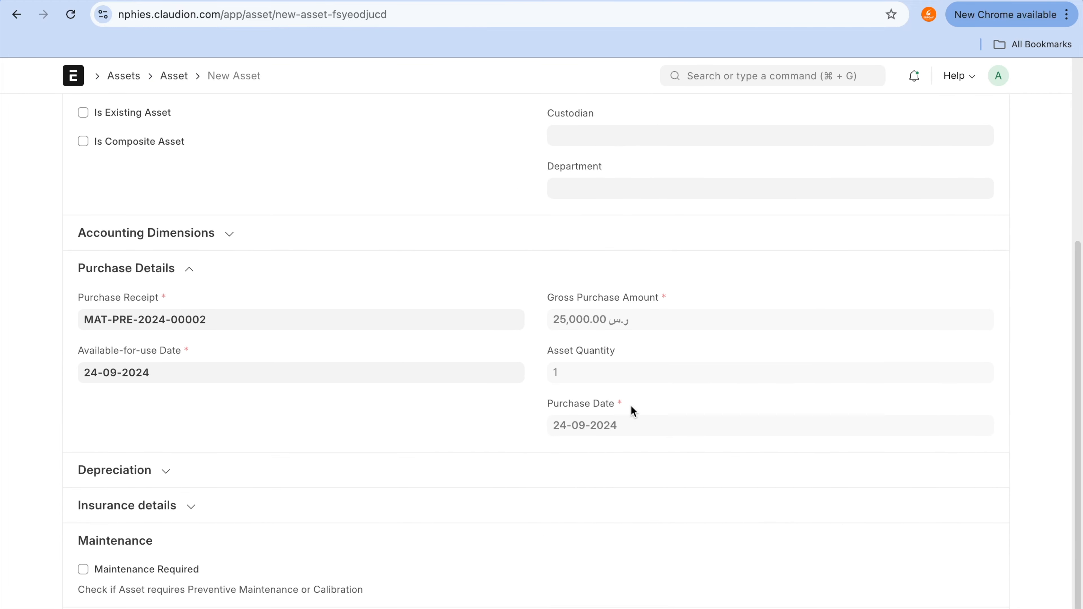
{"action": "scroll", "coordinate": [630, 405], "scroll_direction": "up", "scroll_amount": 5}
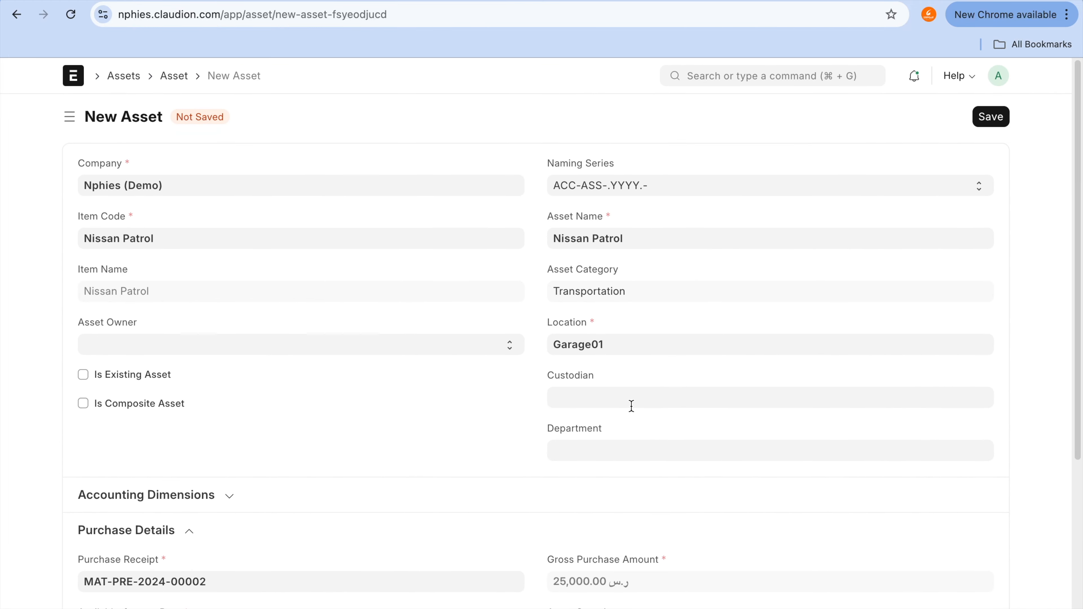
{"action": "scroll", "coordinate": [631, 405], "scroll_direction": "down", "scroll_amount": 5}
{"action": "mouse_move", "coordinate": [130, 283]}
{"action": "left_mouse_down"}
{"action": "mouse_move", "coordinate": [69, 281]}
{"action": "mouse_move", "coordinate": [135, 362]}
{"action": "mouse_move", "coordinate": [224, 282]}
{"action": "mouse_move", "coordinate": [98, 282]}
{"action": "left_mouse_up"}
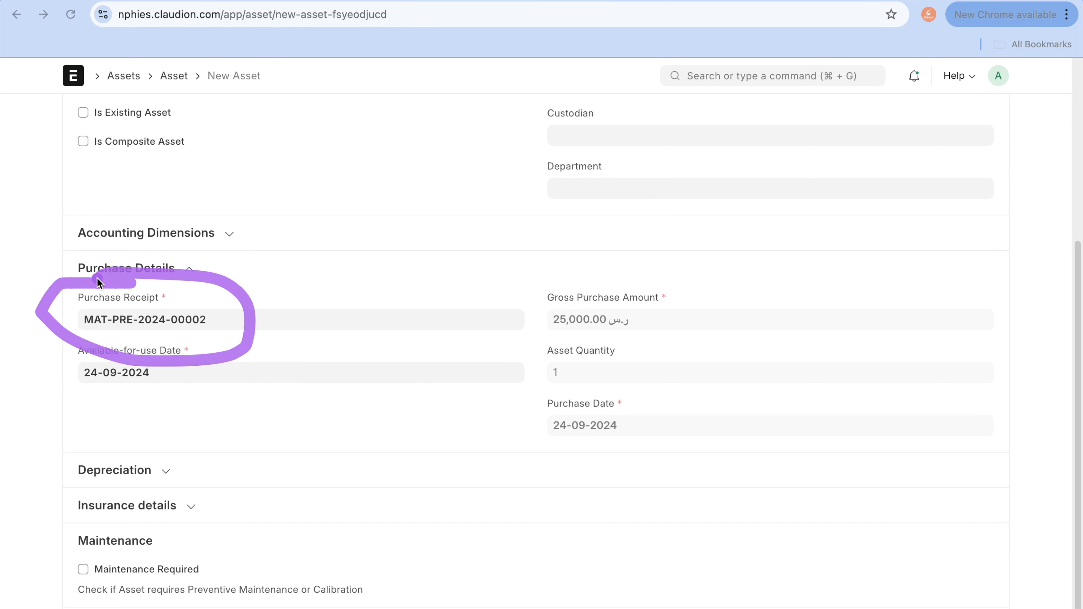
{"action": "mouse_move", "coordinate": [82, 351]}
{"action": "left_mouse_down"}
{"action": "mouse_move", "coordinate": [75, 396]}
{"action": "mouse_move", "coordinate": [200, 353]}
{"action": "left_mouse_up"}
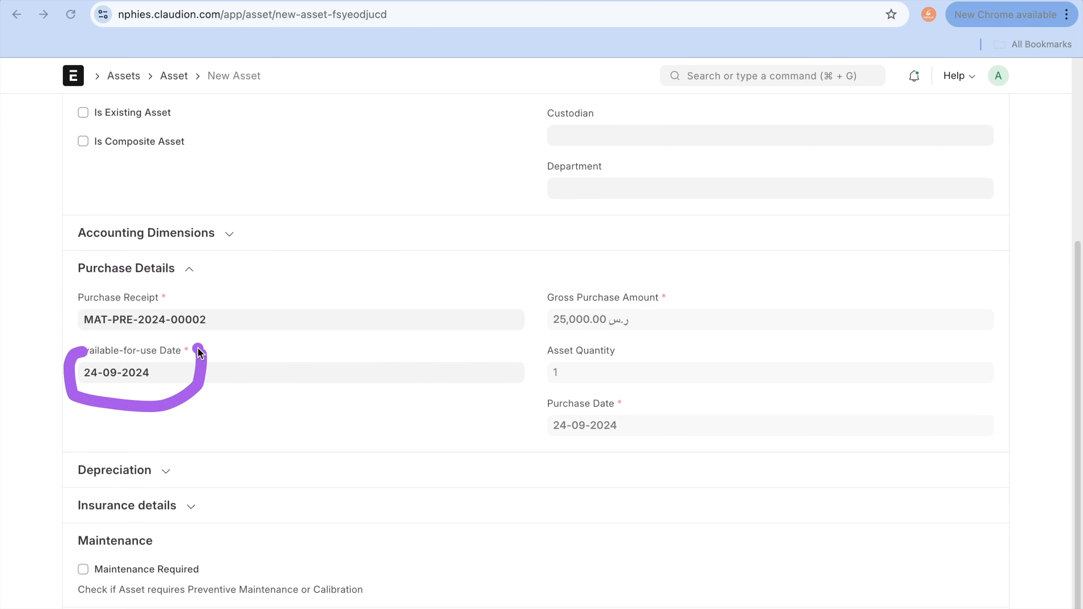
{"action": "mouse_move", "coordinate": [567, 390]}
{"action": "left_mouse_down"}
{"action": "mouse_move", "coordinate": [505, 420]}
{"action": "mouse_move", "coordinate": [623, 356]}
{"action": "left_mouse_up"}
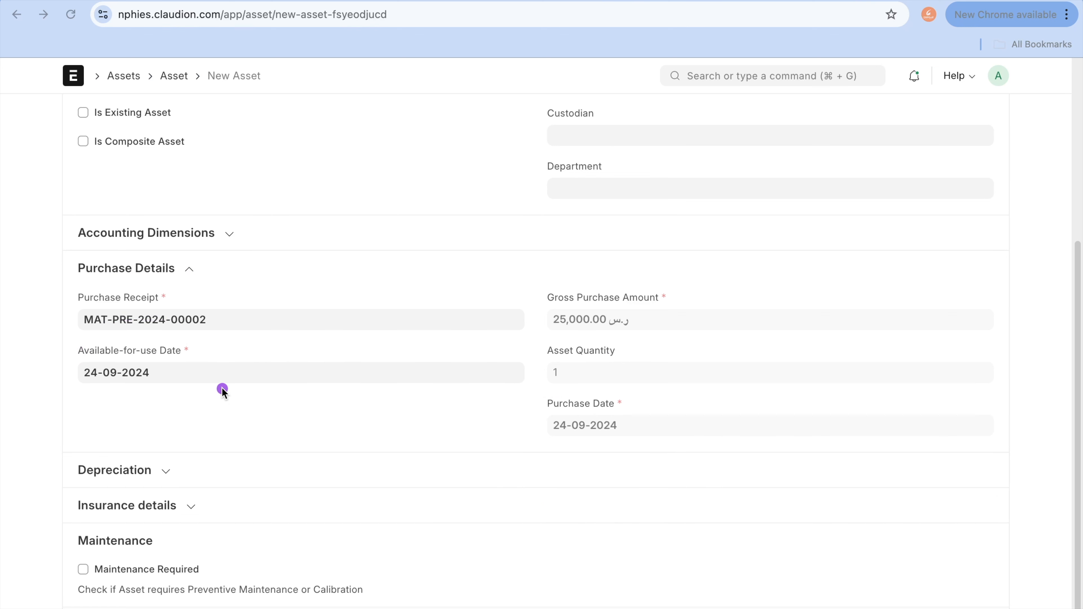
{"action": "key", "text": "Escape"}
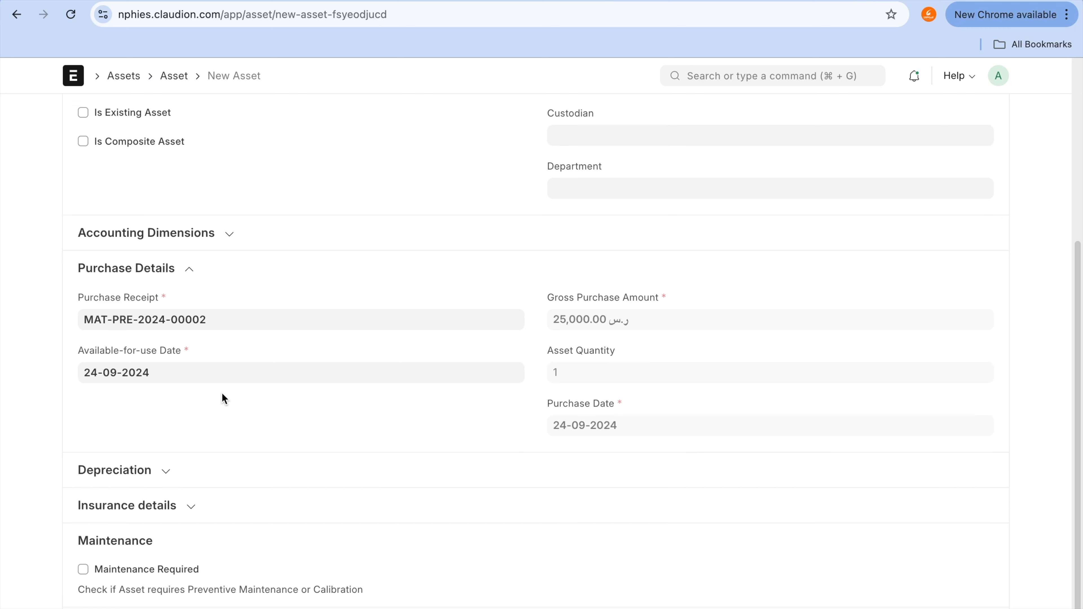
- Turn on Calculate Depreciation for the Nissan Patrol asset and check its finance book row
{"action": "left_click", "coordinate": [166, 471]}
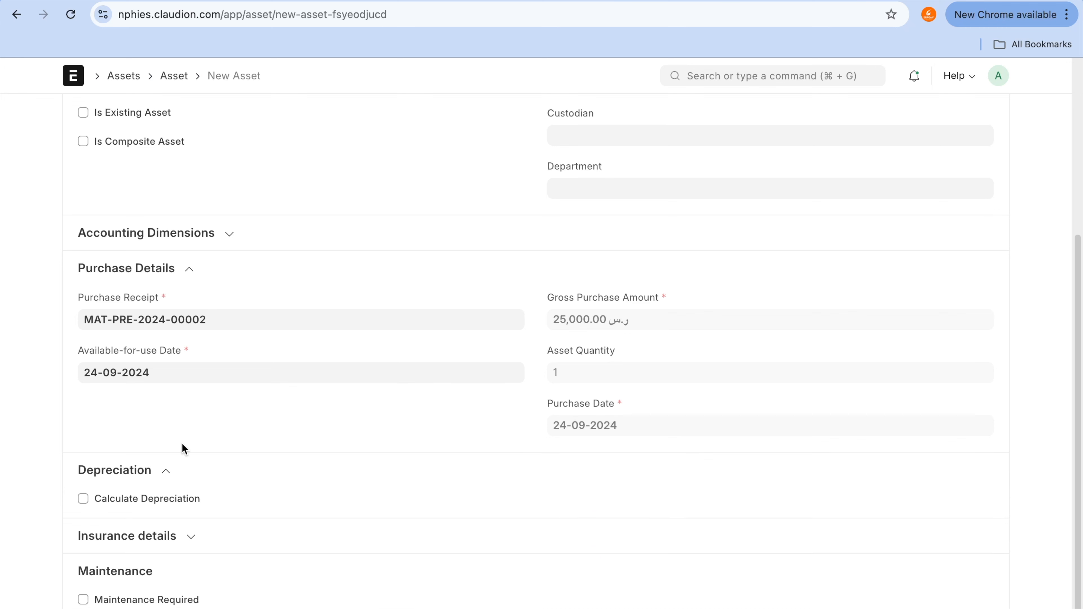
{"action": "scroll", "coordinate": [187, 427], "scroll_direction": "down", "scroll_amount": 1}
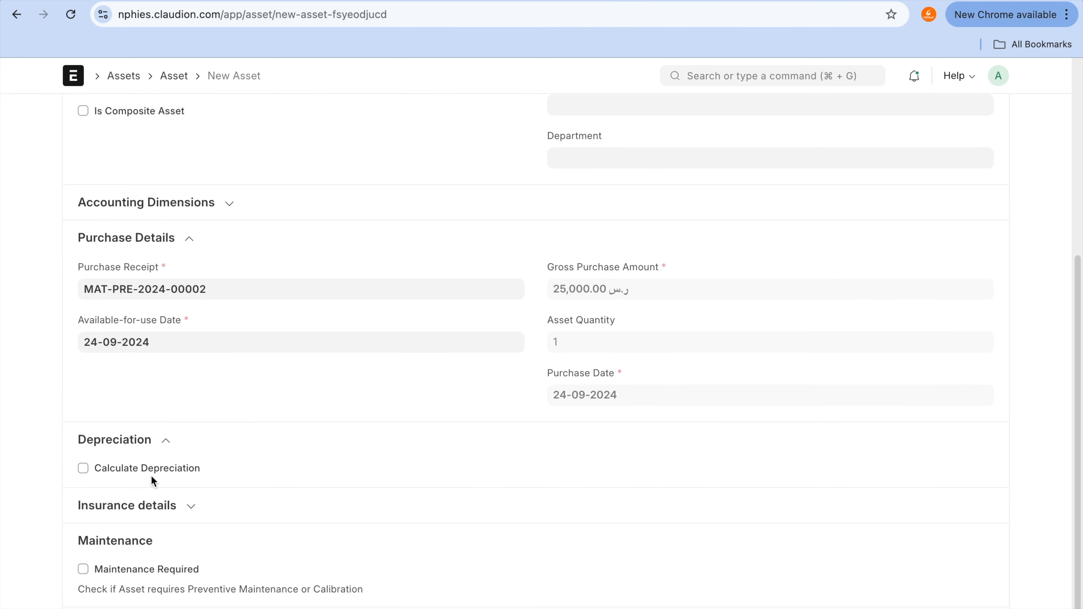
{"action": "left_click", "coordinate": [159, 468]}
{"action": "scroll", "coordinate": [277, 525], "scroll_direction": "down", "scroll_amount": 4}
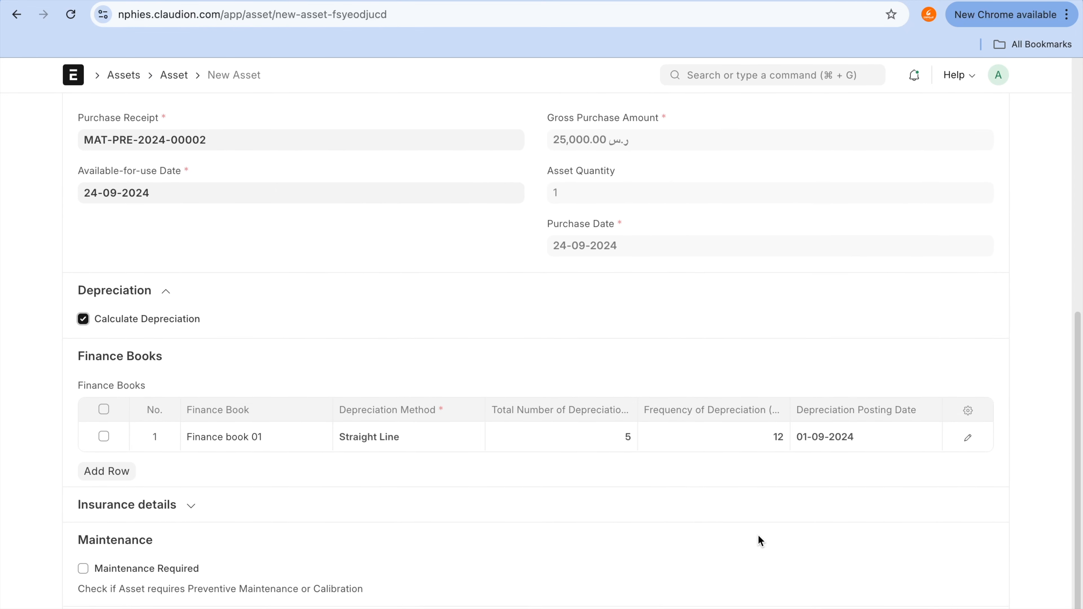
- Mark the Nissan Patrol asset as Maintenance Required and try to save it
{"action": "scroll", "coordinate": [470, 561], "scroll_direction": "up", "scroll_amount": 10}
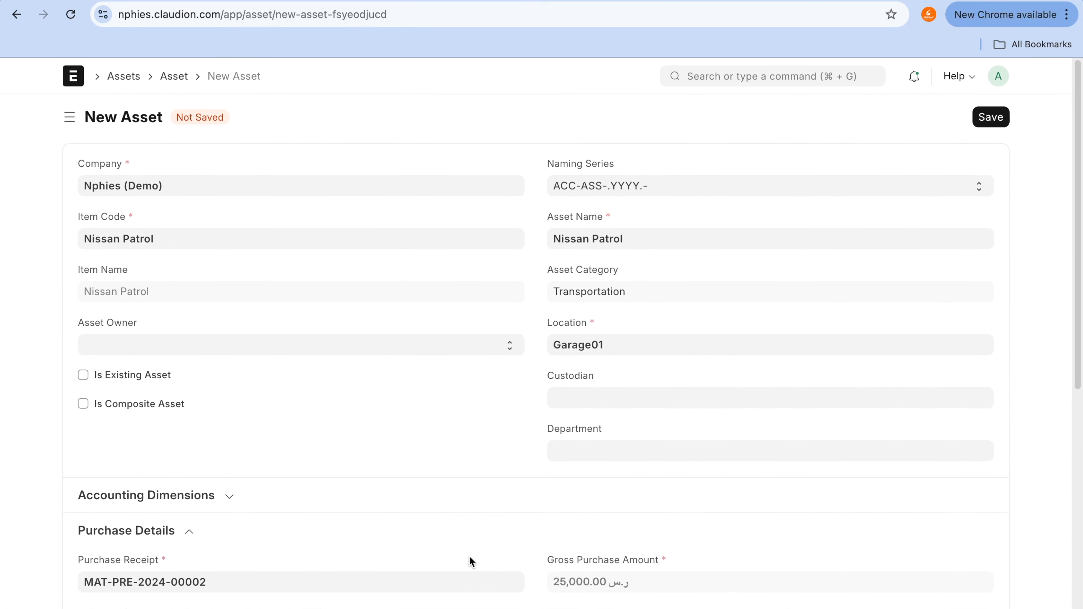
{"action": "scroll", "coordinate": [966, 173], "scroll_direction": "down", "scroll_amount": 10}
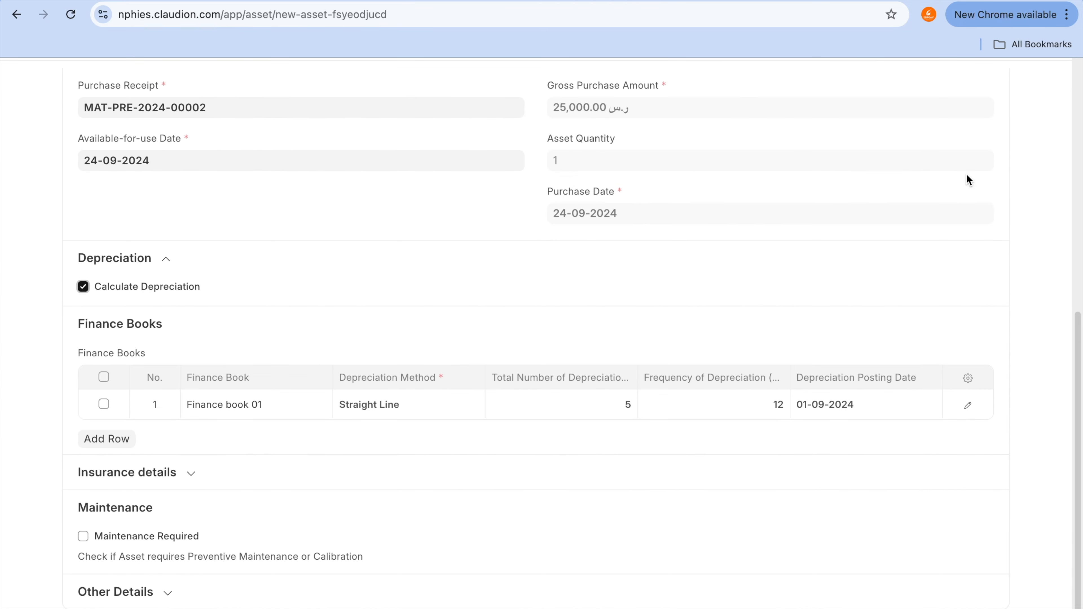
{"action": "left_click", "coordinate": [165, 568]}
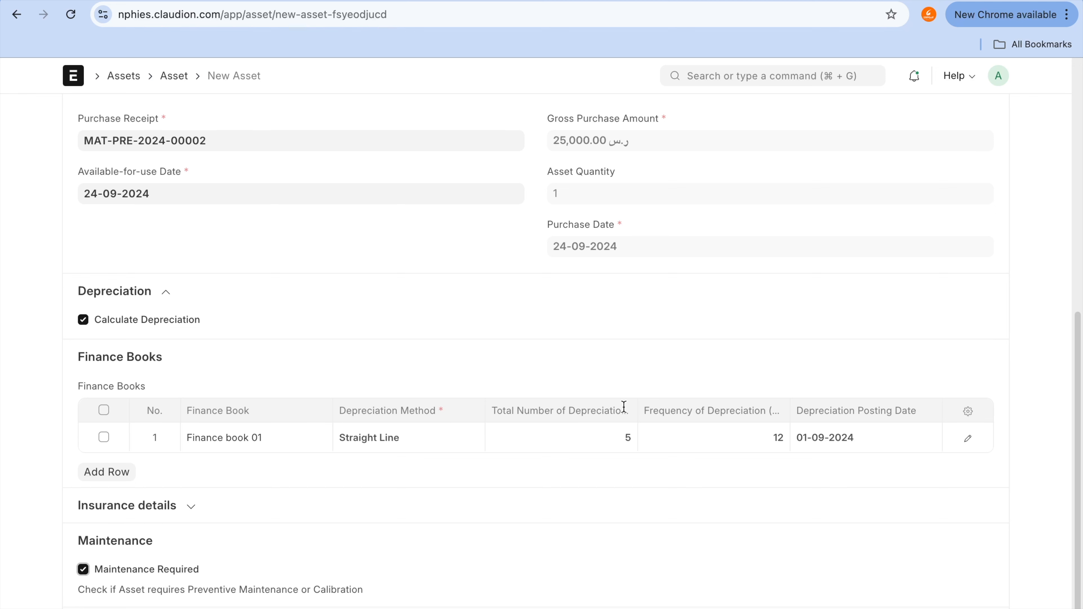
{"action": "scroll", "coordinate": [624, 407], "scroll_direction": "up", "scroll_amount": 10}
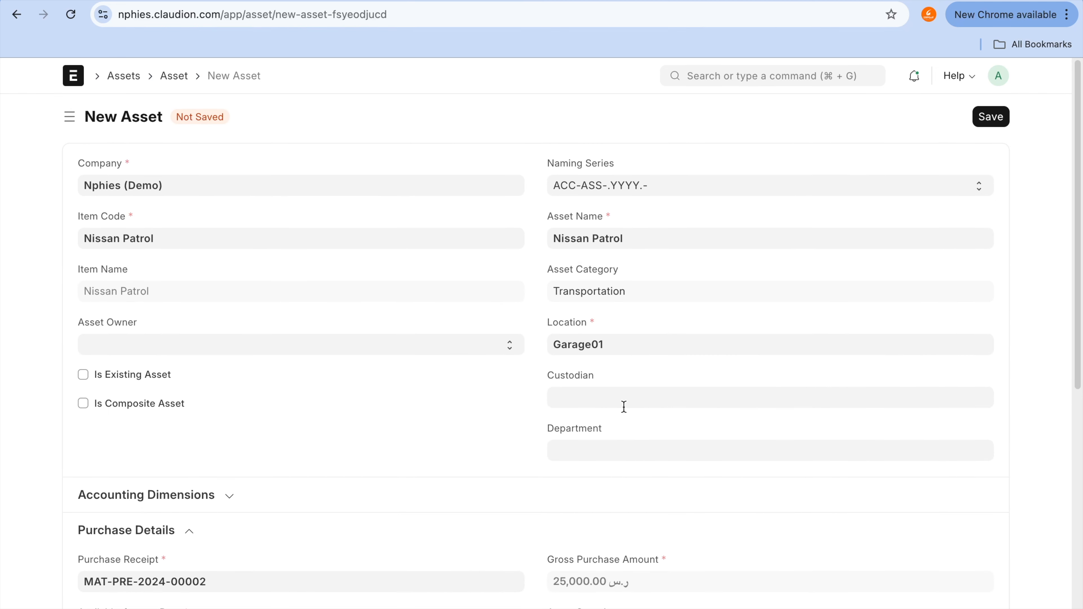
{"action": "left_click", "coordinate": [1005, 128]}
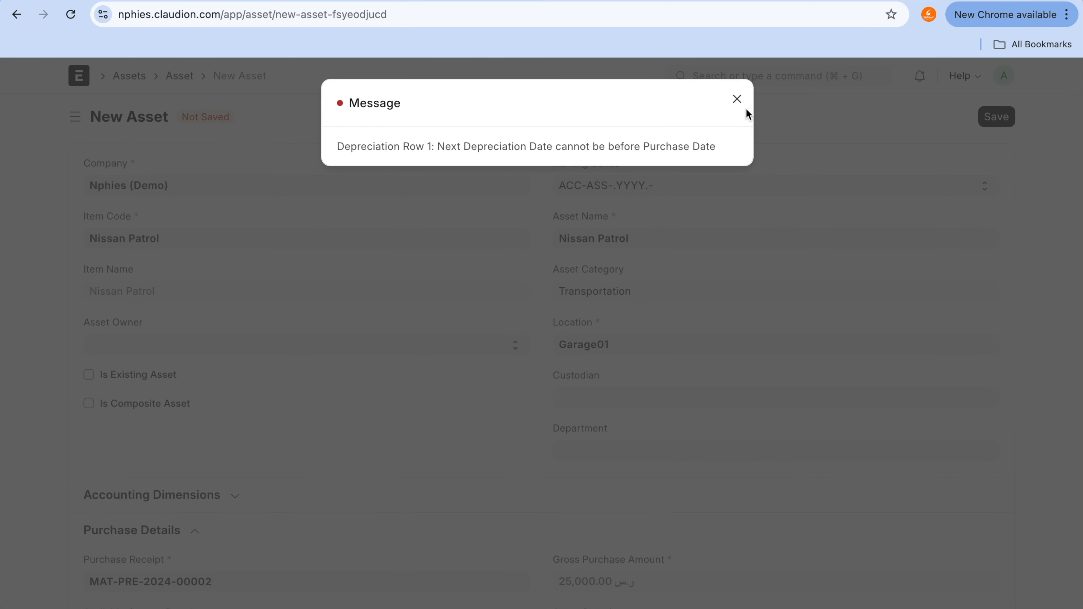
- Dismiss the error and set the depreciation posting date in the Finance book 01 row to 24-09-2024
{"action": "left_click", "coordinate": [737, 100]}
{"action": "scroll", "coordinate": [703, 356], "scroll_direction": "down", "scroll_amount": 10}
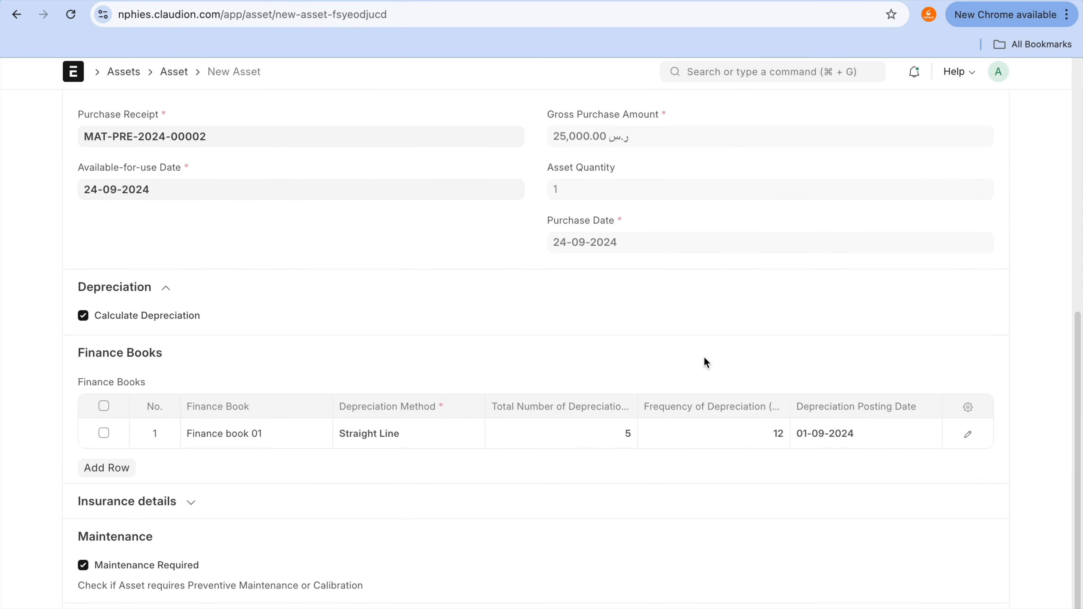
{"action": "left_click", "coordinate": [895, 433]}
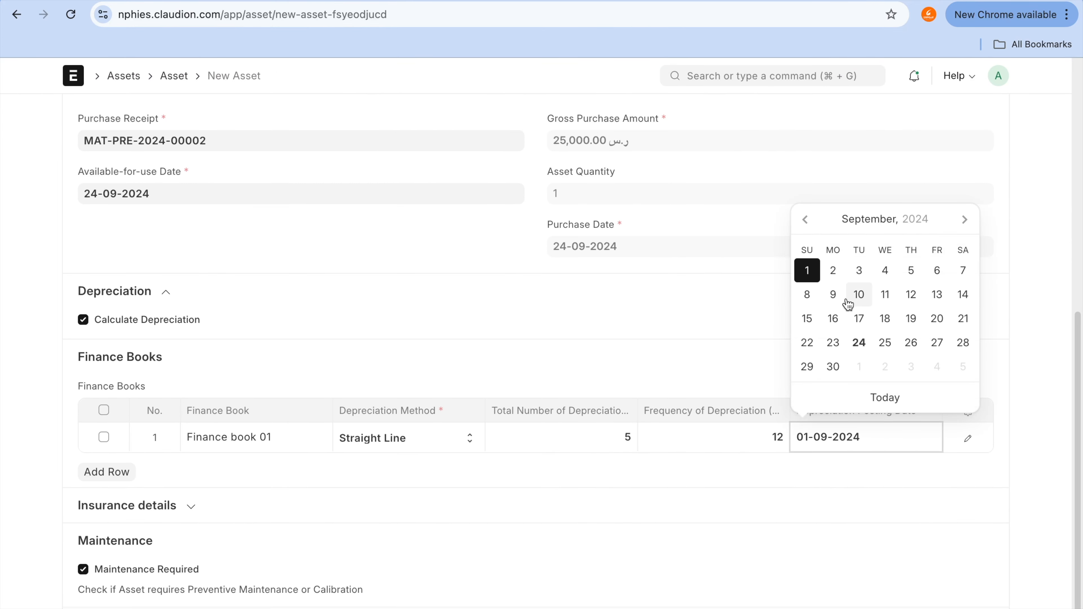
{"action": "left_click", "coordinate": [859, 343]}
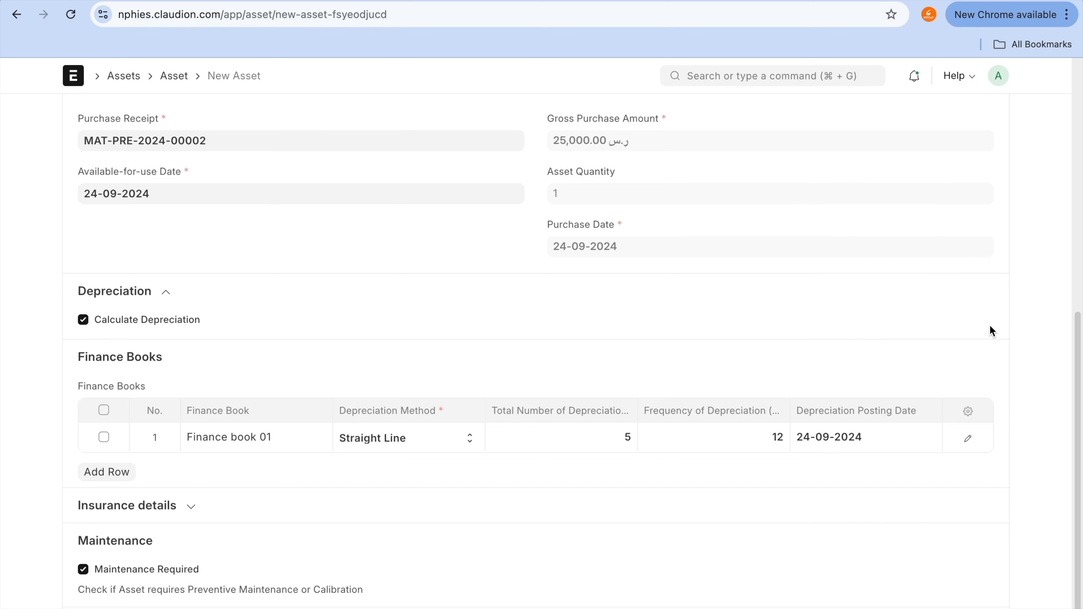
- Save the Nissan Patrol asset, dismiss the depreciation schedule message and submit the asset
{"action": "scroll", "coordinate": [994, 298], "scroll_direction": "up", "scroll_amount": 5}
{"action": "left_click", "coordinate": [991, 115]}
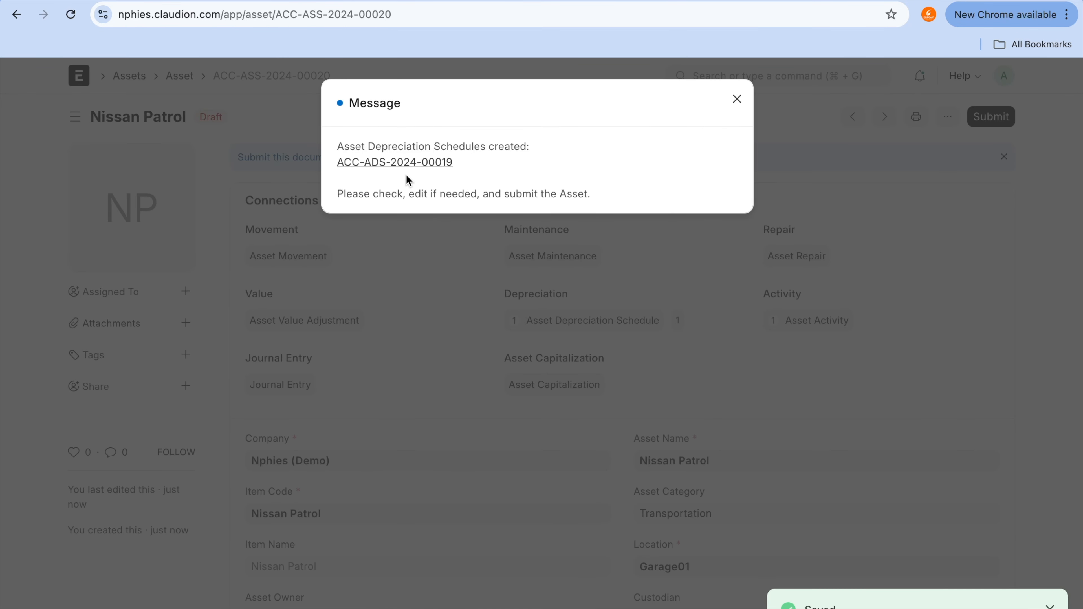
{"action": "left_click", "coordinate": [736, 100]}
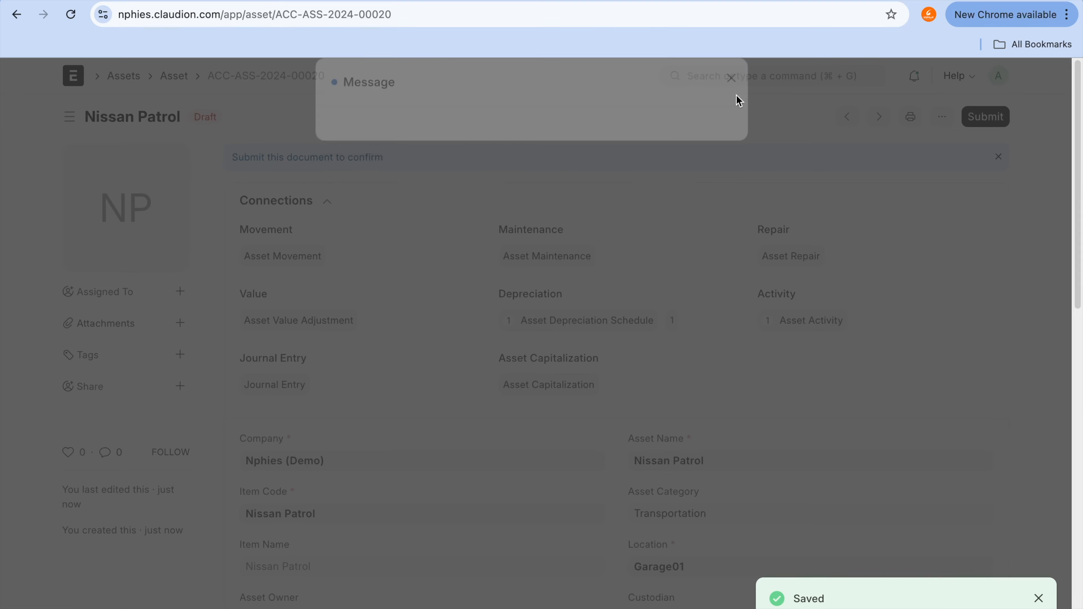
{"action": "left_click", "coordinate": [985, 117]}
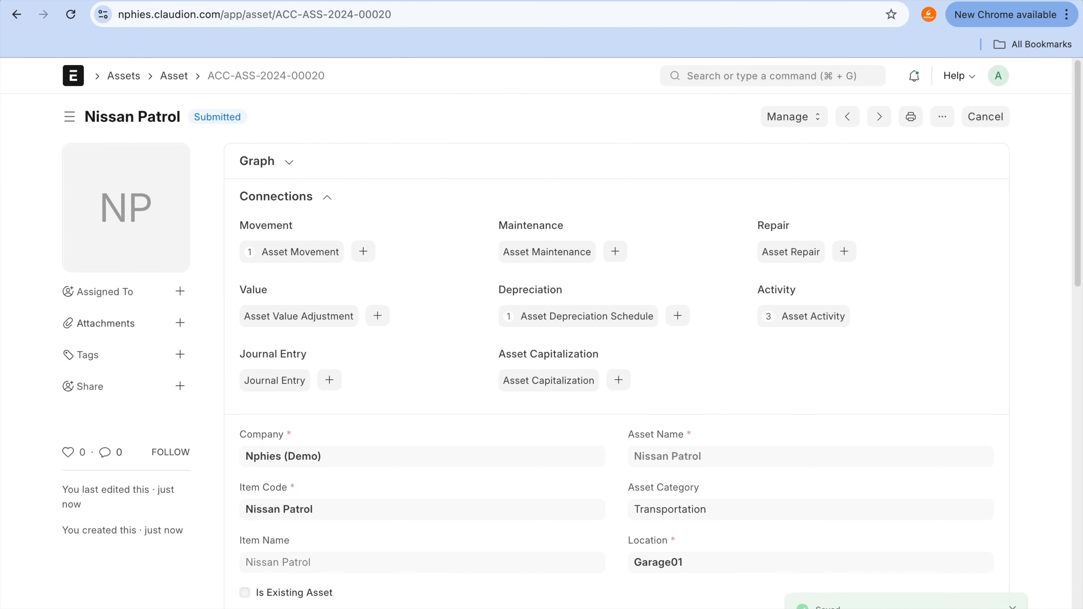
- Reload the Chart of Accounts and check the balance of the Transportation account under Fixed Assets
{"action": "left_click", "coordinate": [409, 1]}
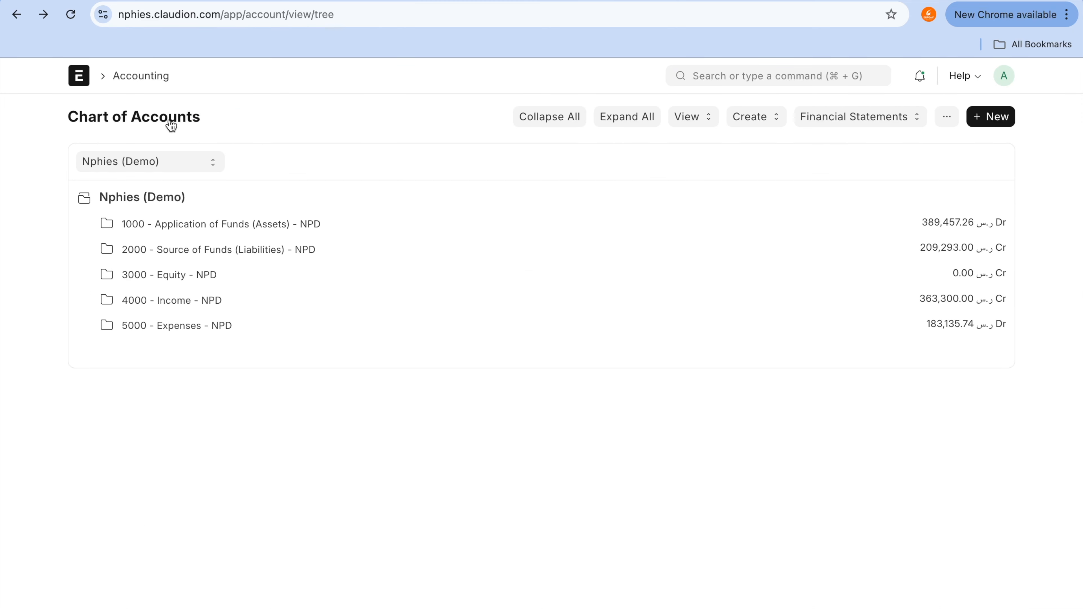
{"action": "left_click", "coordinate": [71, 15]}
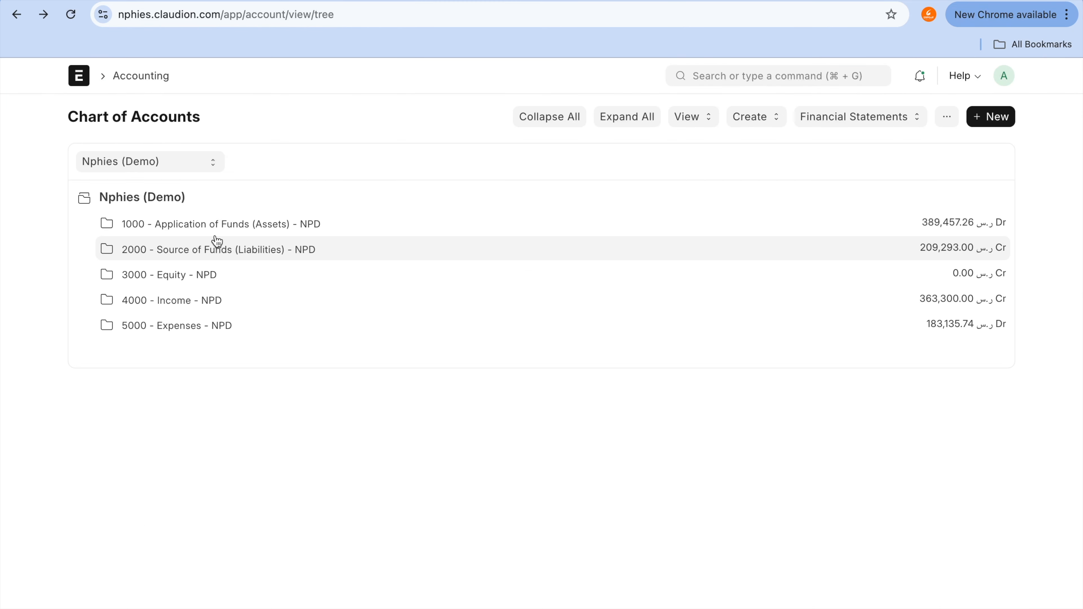
{"action": "left_click", "coordinate": [207, 227]}
{"action": "left_click", "coordinate": [229, 273]}
{"action": "scroll", "coordinate": [229, 274], "scroll_direction": "down", "scroll_amount": 2}
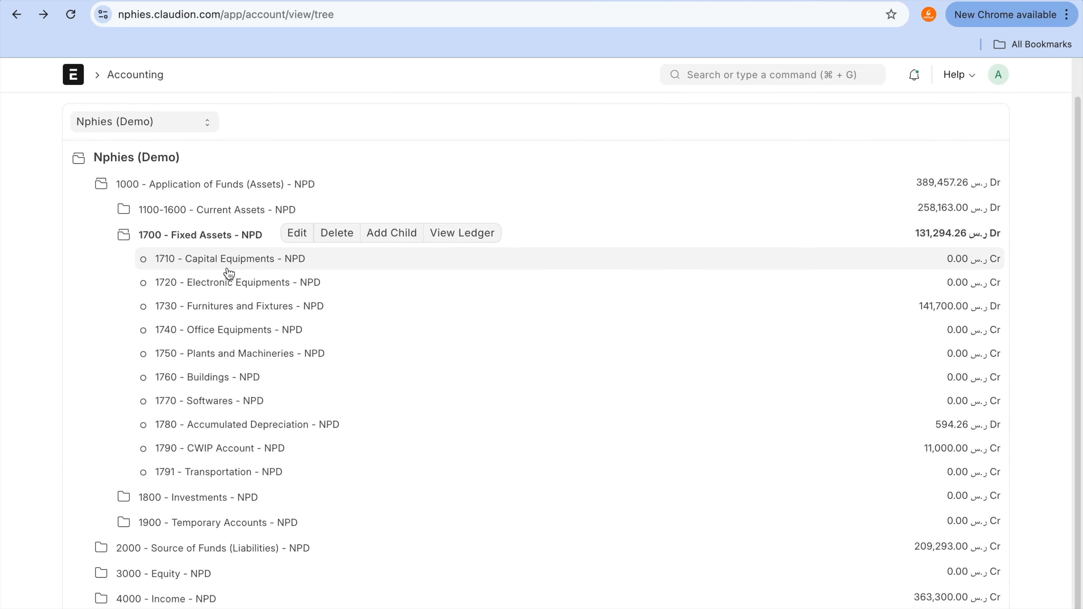
{"action": "left_click", "coordinate": [210, 498]}
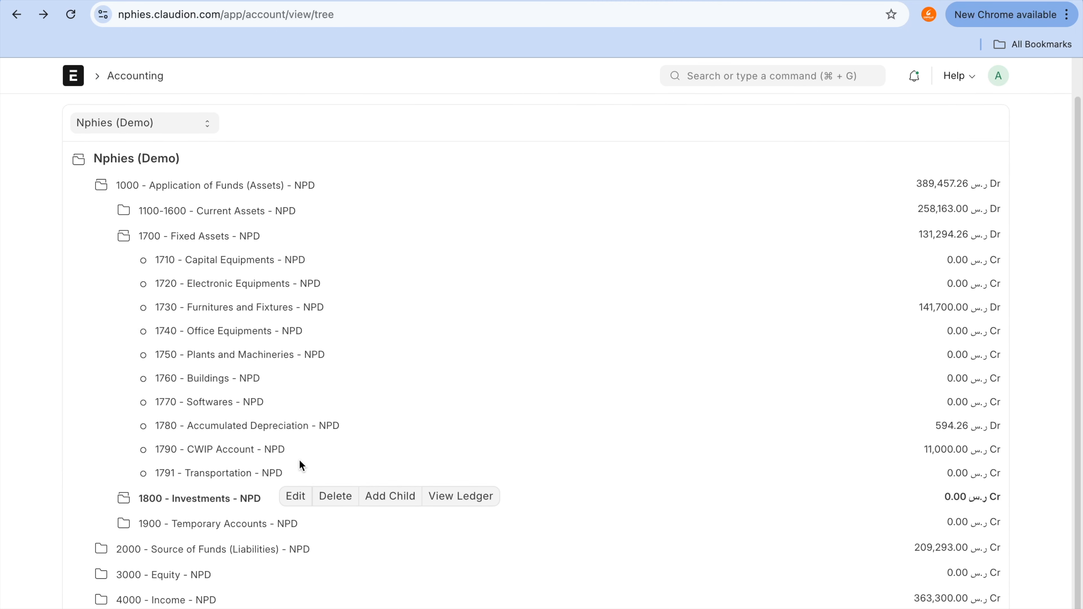
{"action": "left_click", "coordinate": [264, 472]}
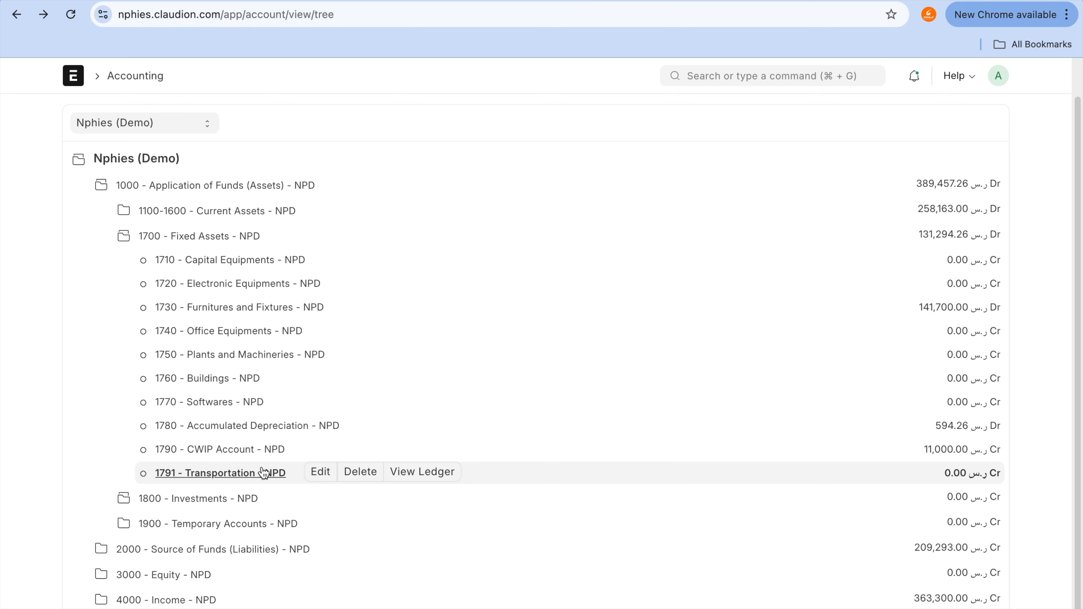
- Find the draft Summit Traders Ltd. purchase receipt in the Purchase Receipt list and submit it
{"action": "key", "text": "ctrl+Tab"}
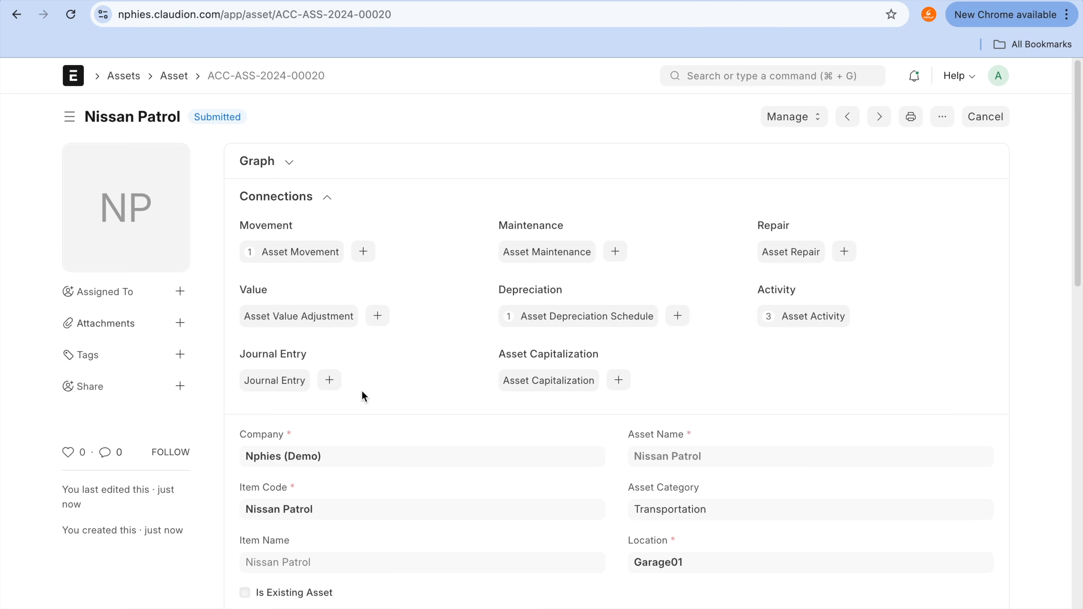
{"action": "left_click", "coordinate": [712, 75]}
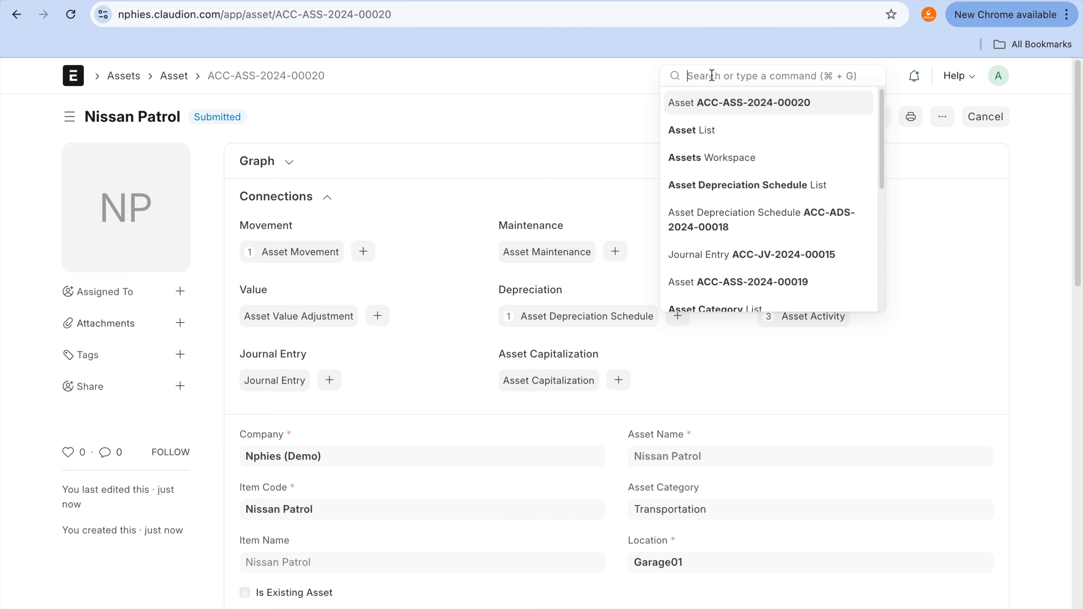
{"action": "type", "text": "purchase re"}
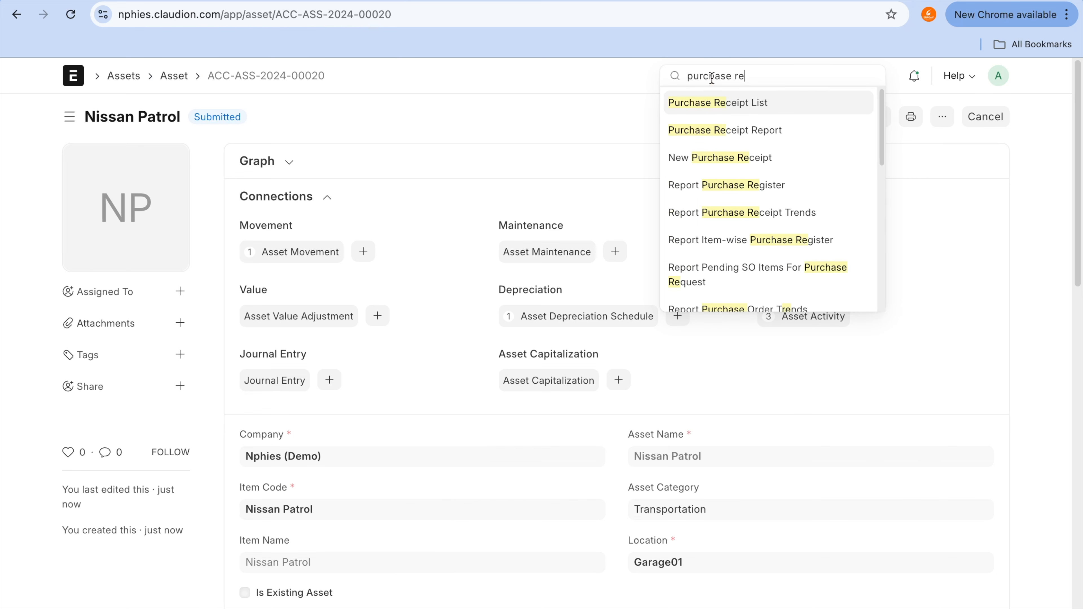
{"action": "left_click", "coordinate": [702, 108]}
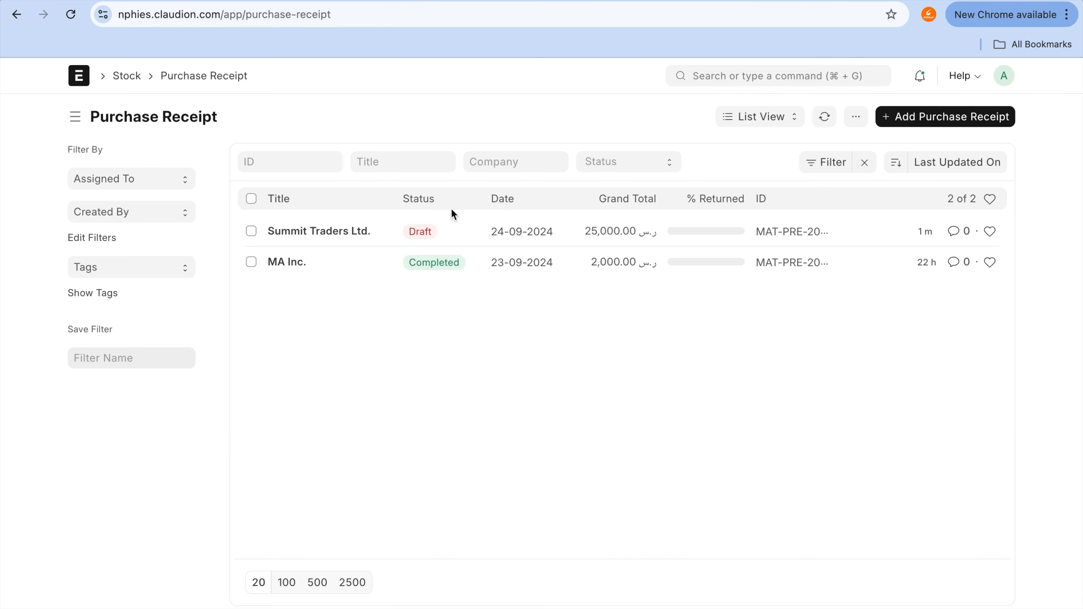
{"action": "left_click", "coordinate": [307, 232]}
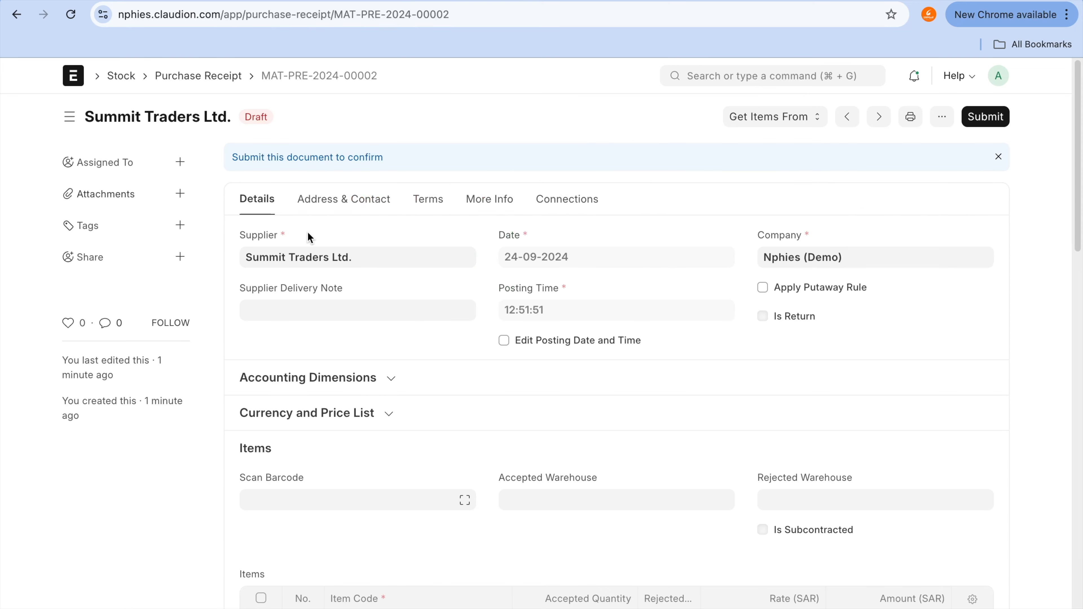
{"action": "left_click", "coordinate": [983, 121]}
{"action": "left_click", "coordinate": [719, 199]}
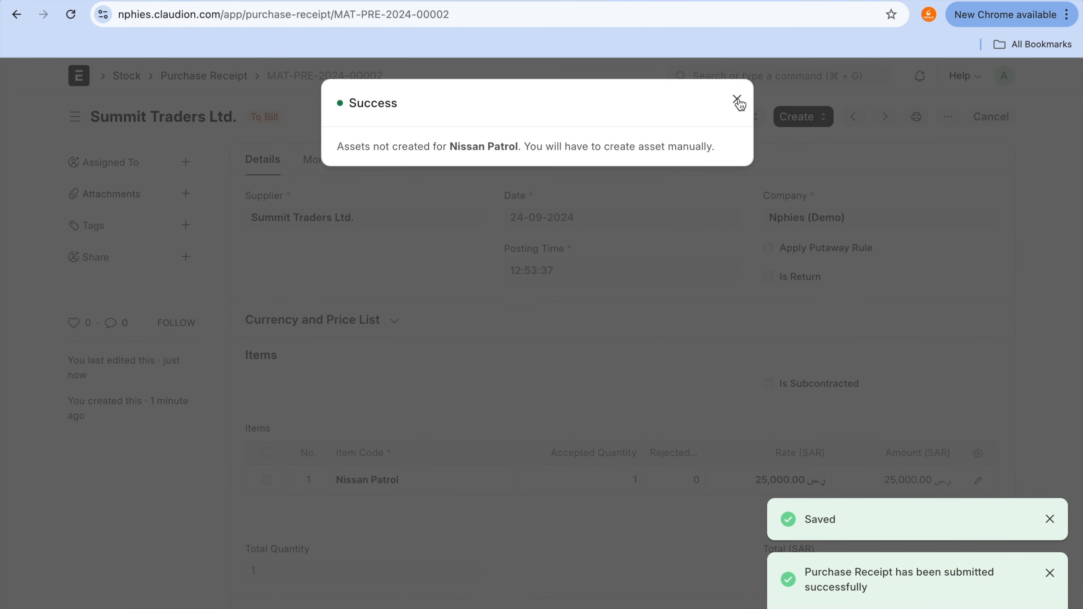
{"action": "left_click", "coordinate": [738, 100]}
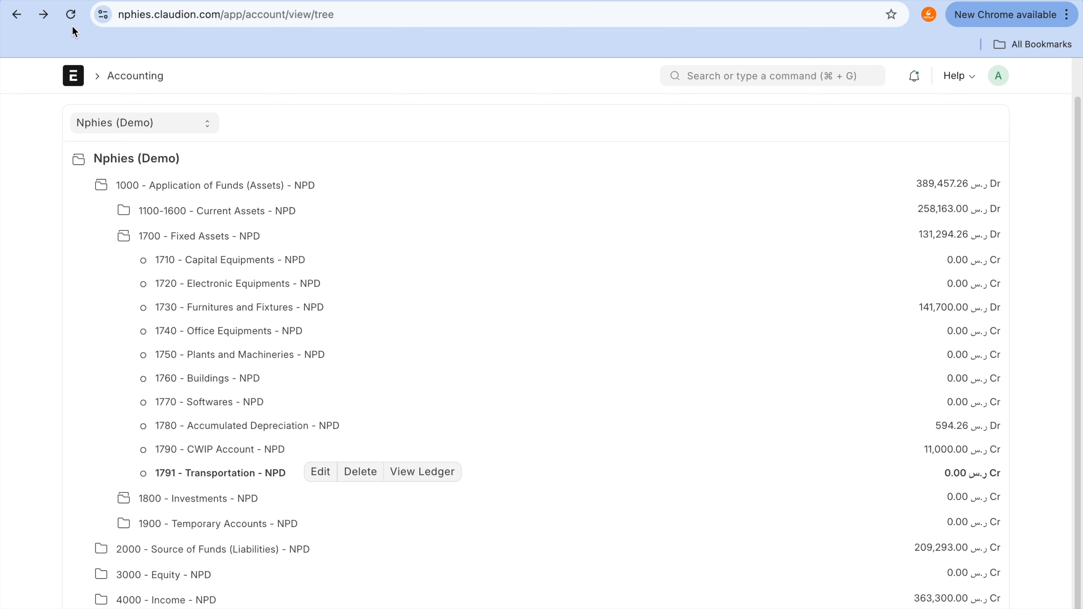
- Refresh the Chart of Accounts and compare the Transportation and Fixed Assets balances after submitting the receipt
{"action": "left_click", "coordinate": [70, 15]}
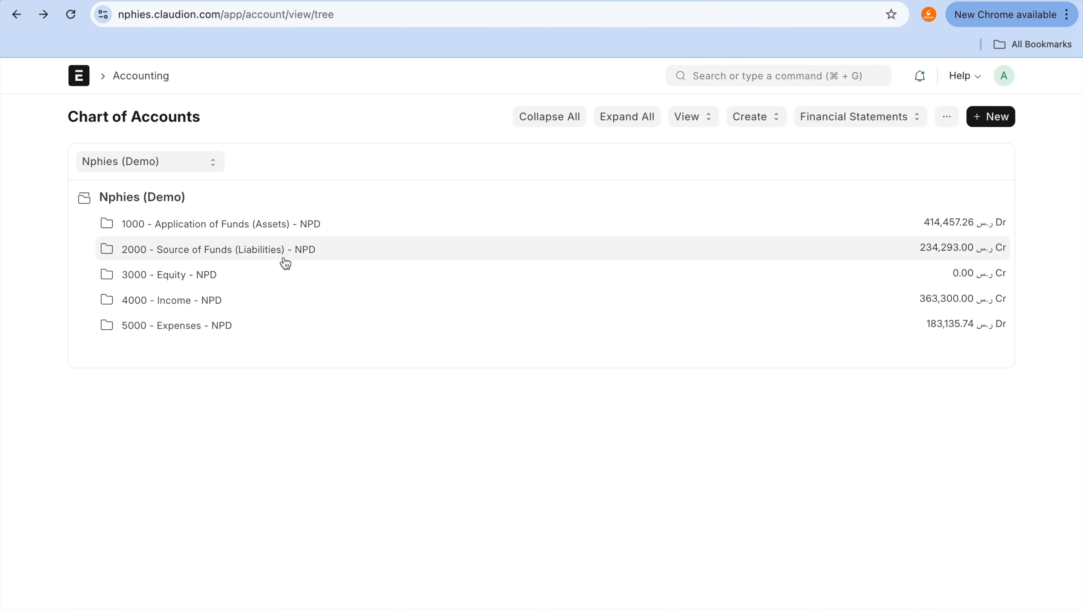
{"action": "left_click", "coordinate": [279, 227]}
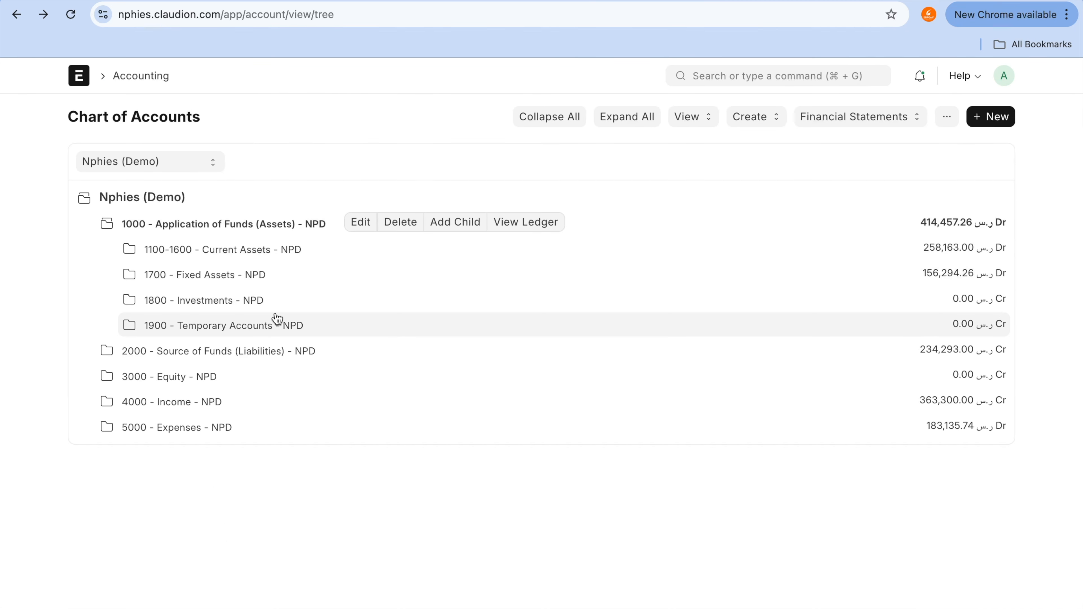
{"action": "left_click", "coordinate": [251, 275]}
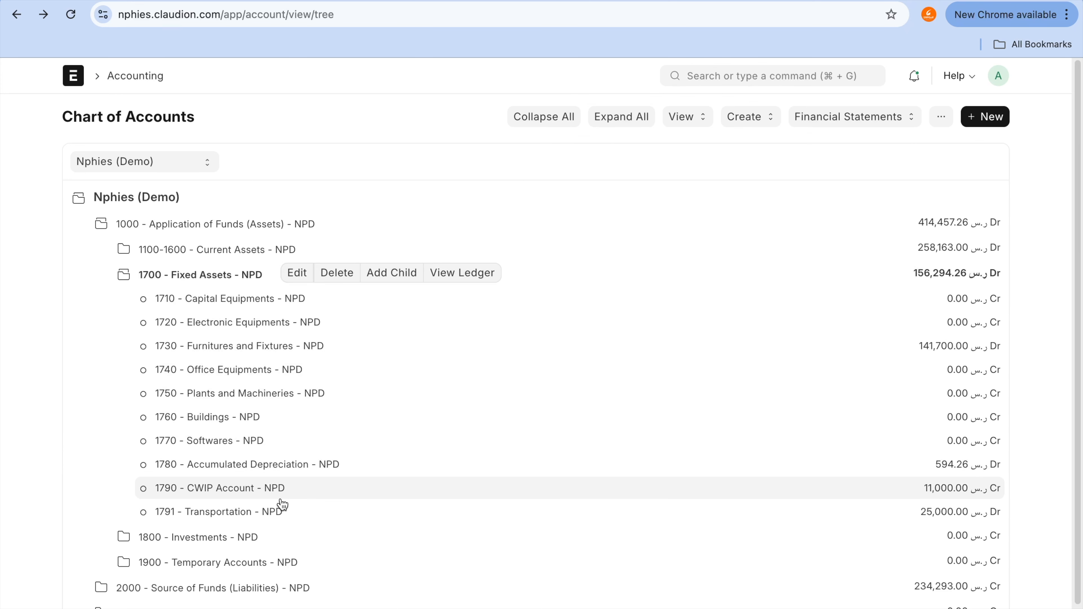
{"action": "left_click", "coordinate": [280, 513]}
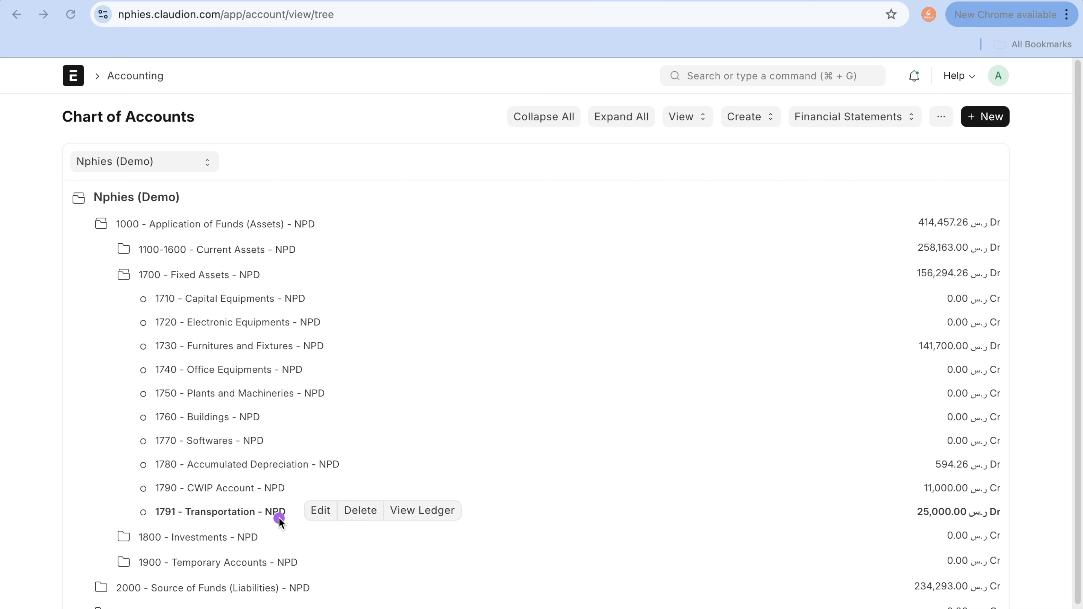
{"action": "mouse_move", "coordinate": [279, 517]}
{"action": "left_mouse_down"}
{"action": "mouse_move", "coordinate": [640, 516]}
{"action": "mouse_move", "coordinate": [914, 542]}
{"action": "mouse_move", "coordinate": [925, 521]}
{"action": "left_mouse_up"}
{"action": "left_click_drag", "start_coordinate": [280, 513], "coordinate": [1003, 515]}
{"action": "left_click_drag", "start_coordinate": [271, 275], "coordinate": [899, 273]}
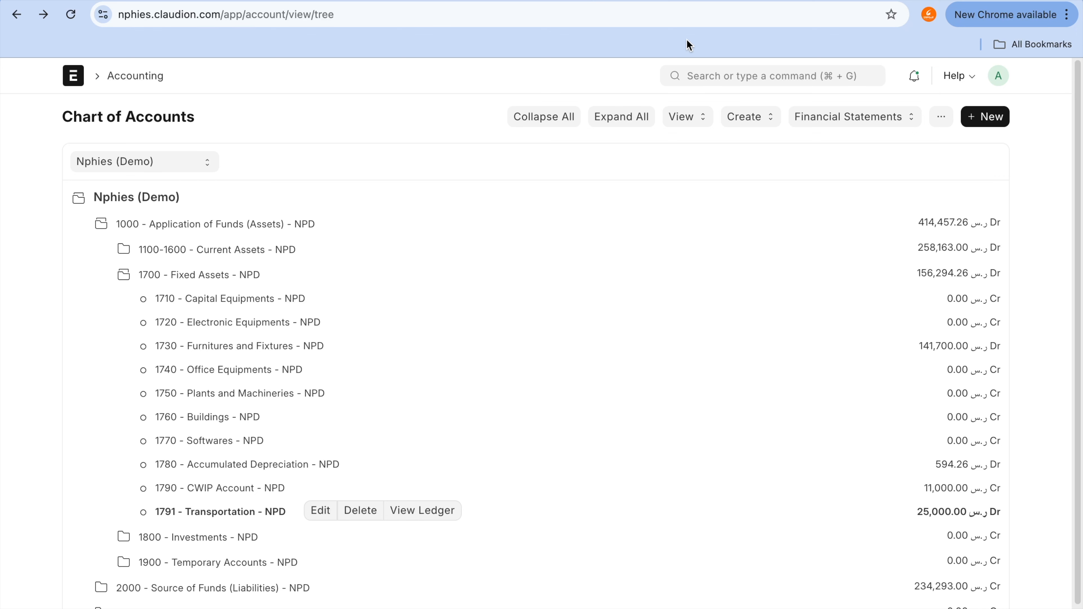
- View the stock ledger of the submitted Summit Traders Ltd. purchase receipt, then return to the receipt
{"action": "left_click", "coordinate": [469, 2]}
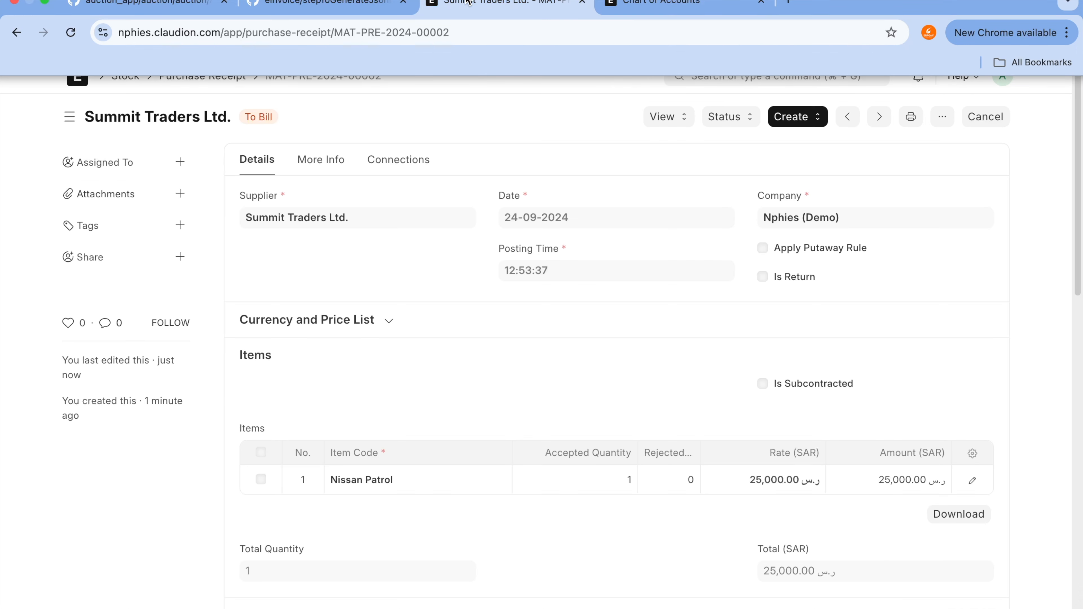
{"action": "left_click", "coordinate": [677, 117]}
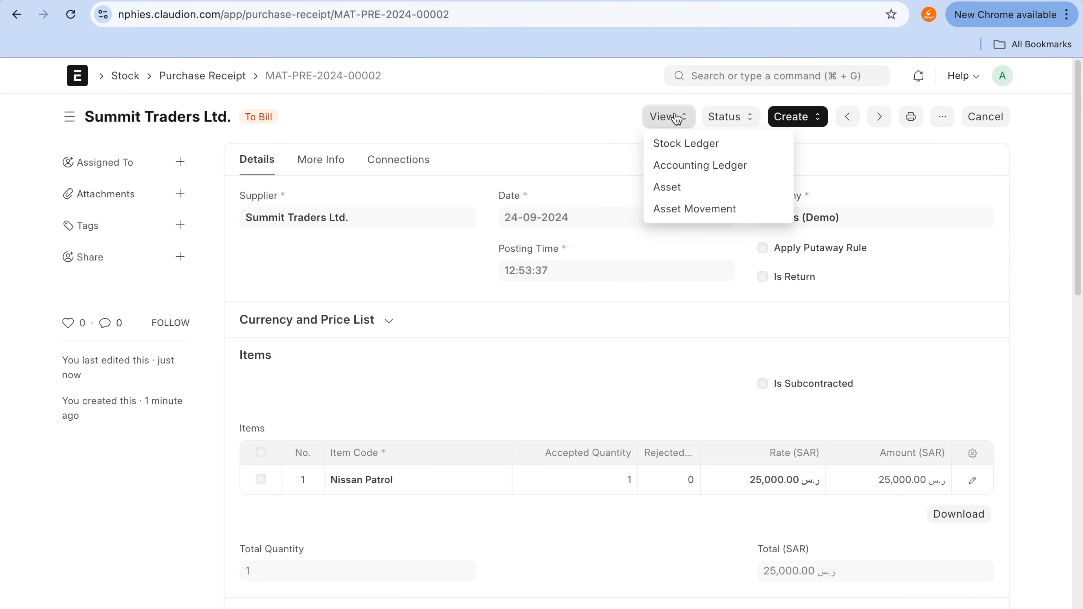
{"action": "left_click", "coordinate": [695, 154]}
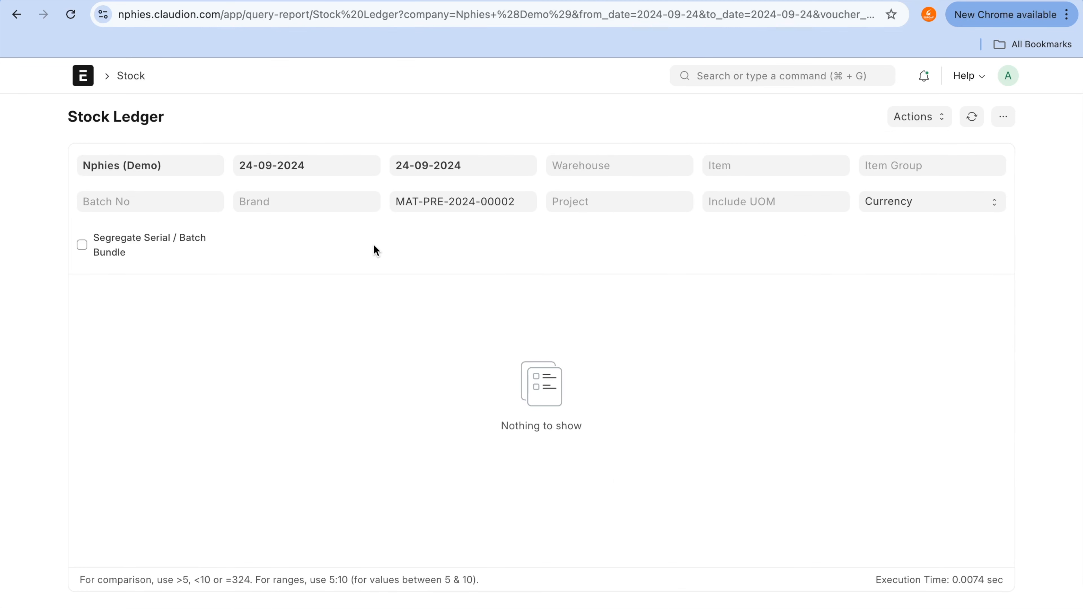
{"action": "left_click", "coordinate": [13, 21]}
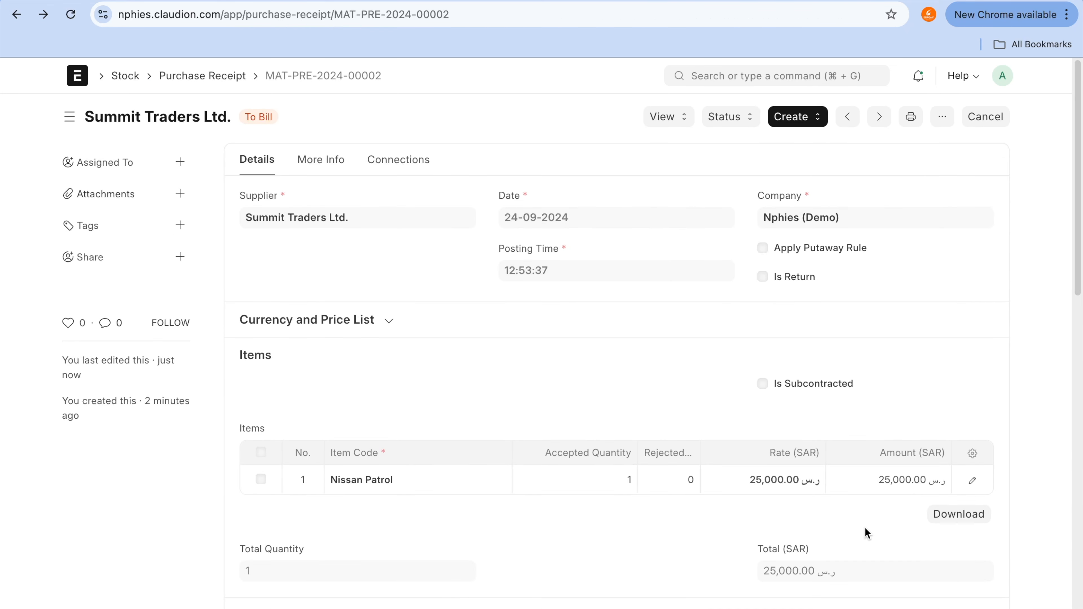
- Examine the debit and credit entries in the purchase receipt's accounting ledger, then return to the receipt
{"action": "left_click", "coordinate": [668, 121]}
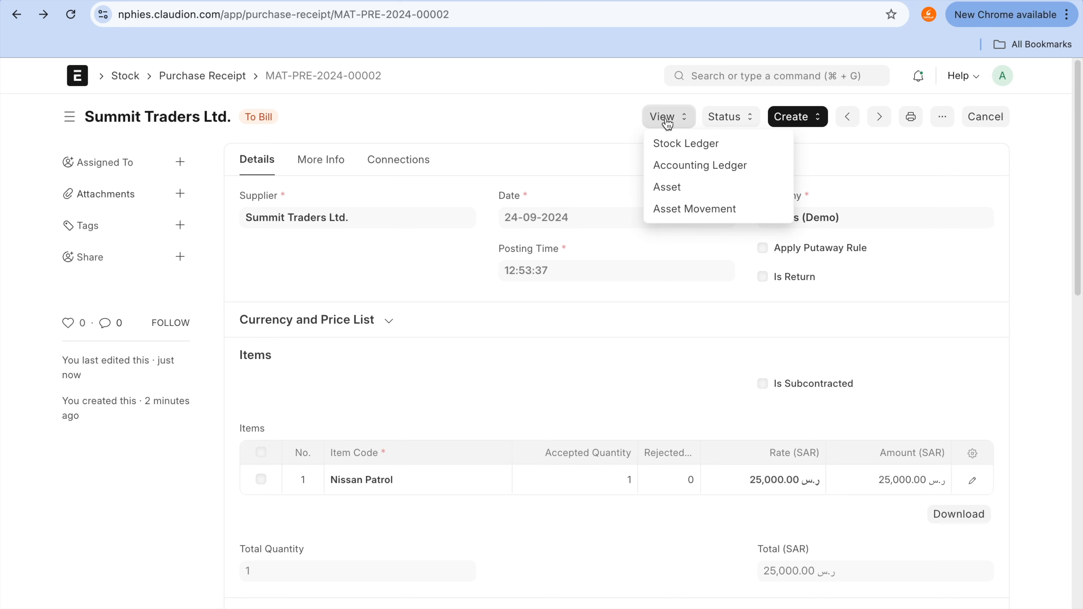
{"action": "left_click", "coordinate": [688, 167]}
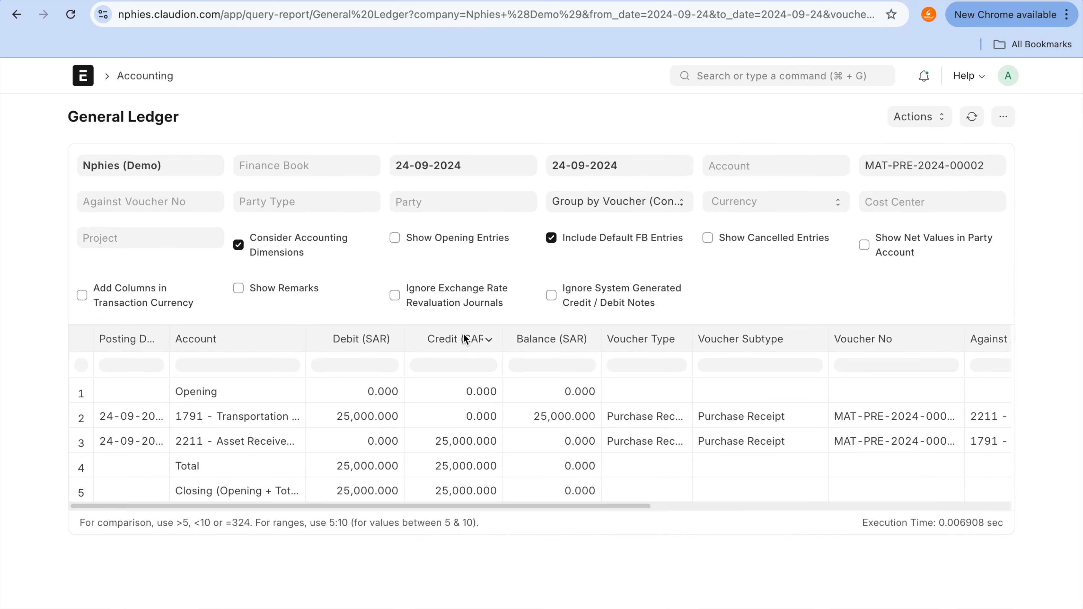
{"action": "left_click", "coordinate": [481, 433]}
{"action": "left_click", "coordinate": [271, 450]}
{"action": "left_click", "coordinate": [579, 416]}
{"action": "left_click", "coordinate": [367, 428]}
{"action": "left_click", "coordinate": [373, 410]}
{"action": "left_click", "coordinate": [481, 446]}
{"action": "left_click", "coordinate": [361, 410]}
{"action": "left_click", "coordinate": [7, 18]}
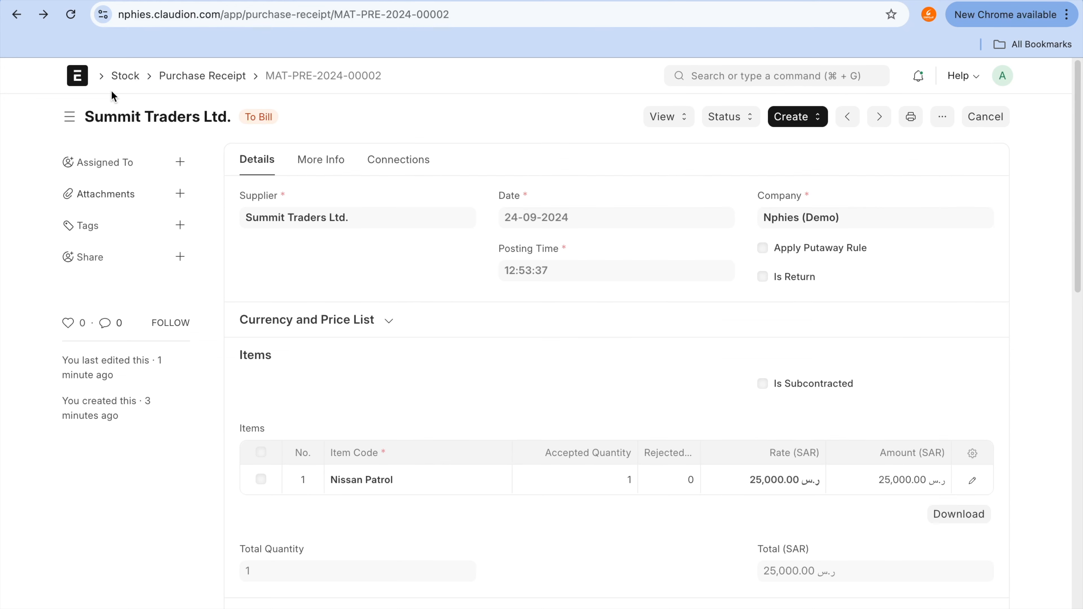
- Go back to the submitted Nissan Patrol asset, look over its details and show its available management actions
{"action": "left_click", "coordinate": [16, 14]}
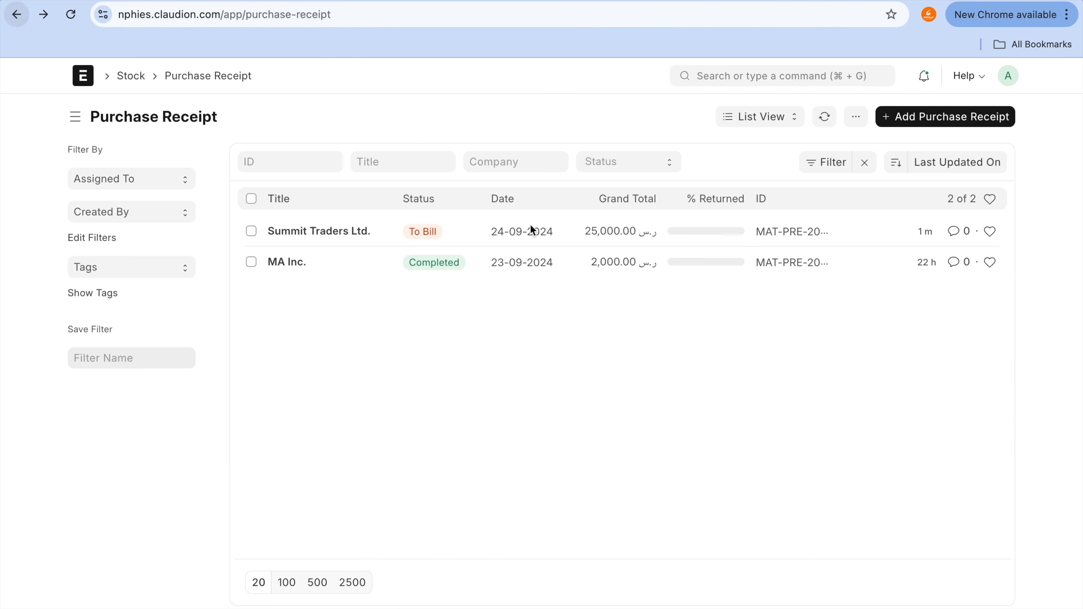
{"action": "left_click", "coordinate": [15, 15]}
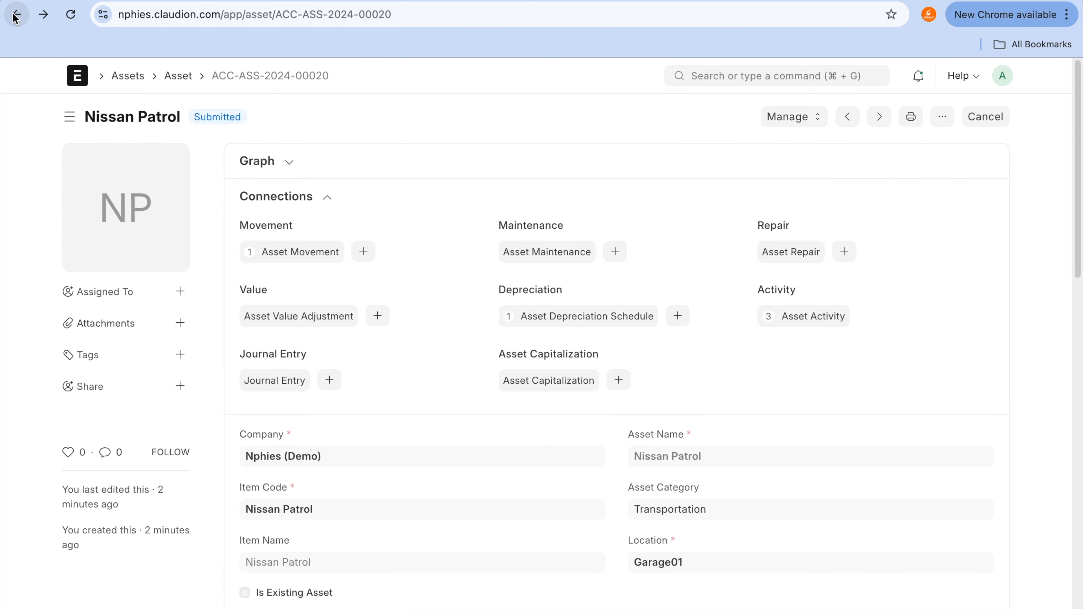
{"action": "scroll", "coordinate": [777, 415], "scroll_direction": "down", "scroll_amount": 20}
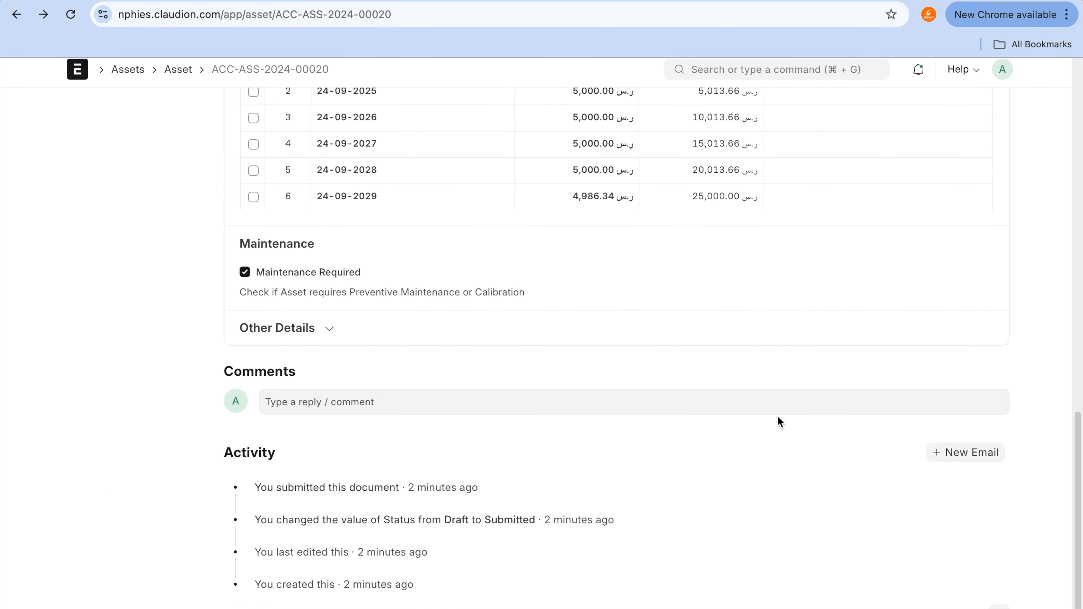
{"action": "scroll", "coordinate": [777, 418], "scroll_direction": "up", "scroll_amount": 20}
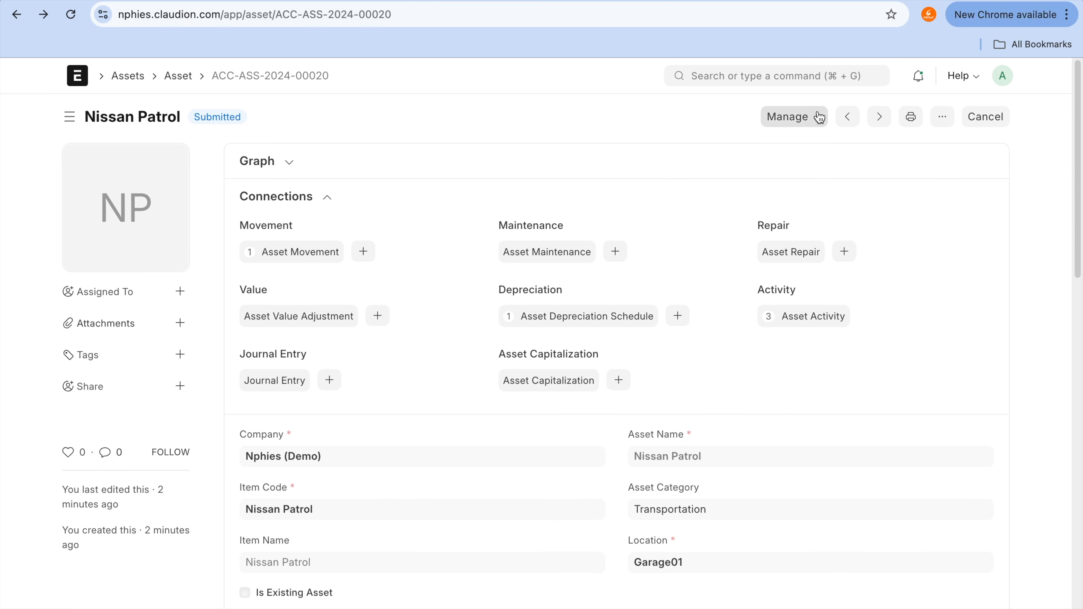
{"action": "left_click", "coordinate": [819, 118]}
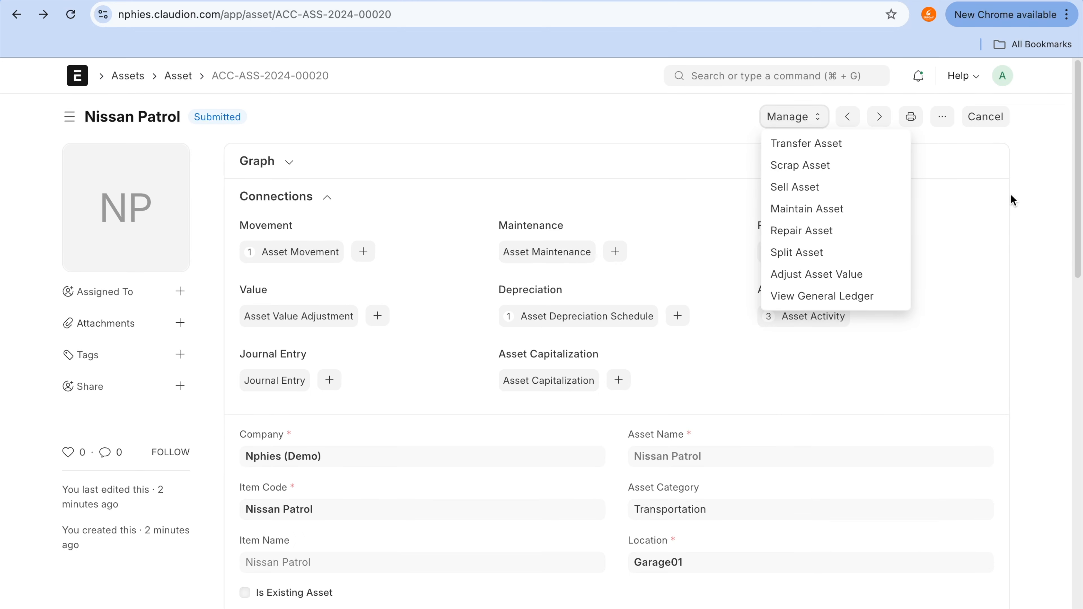
- Open the Nissan Patrol asset's depreciation schedule and examine the depreciation and accumulated amounts in its first row
{"action": "scroll", "coordinate": [904, 442], "scroll_direction": "down", "scroll_amount": 2}
{"action": "scroll", "coordinate": [904, 442], "scroll_direction": "down", "scroll_amount": 1}
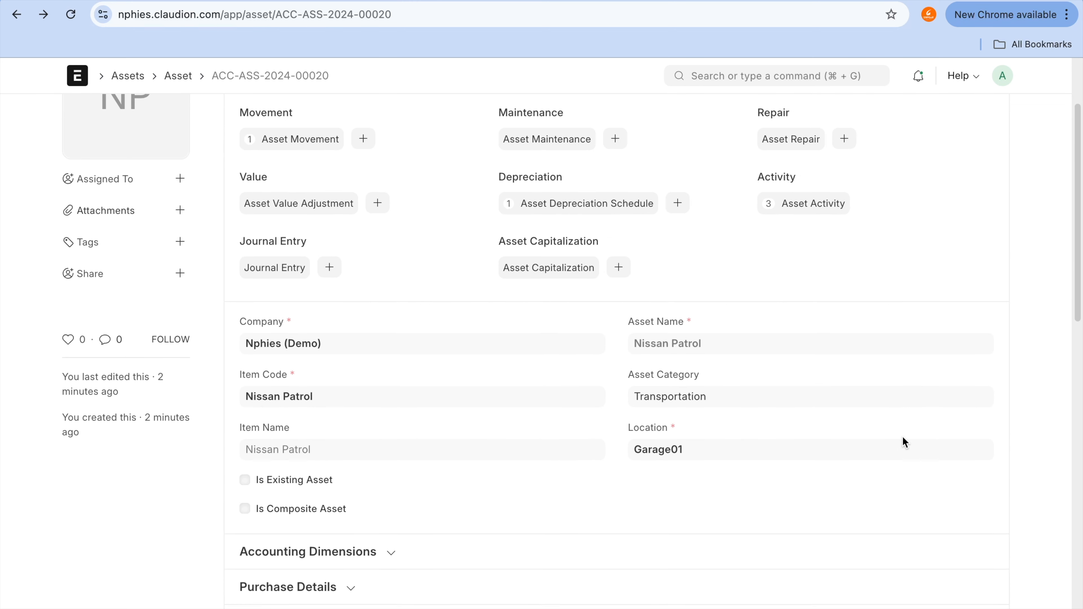
{"action": "left_click", "coordinate": [621, 201]}
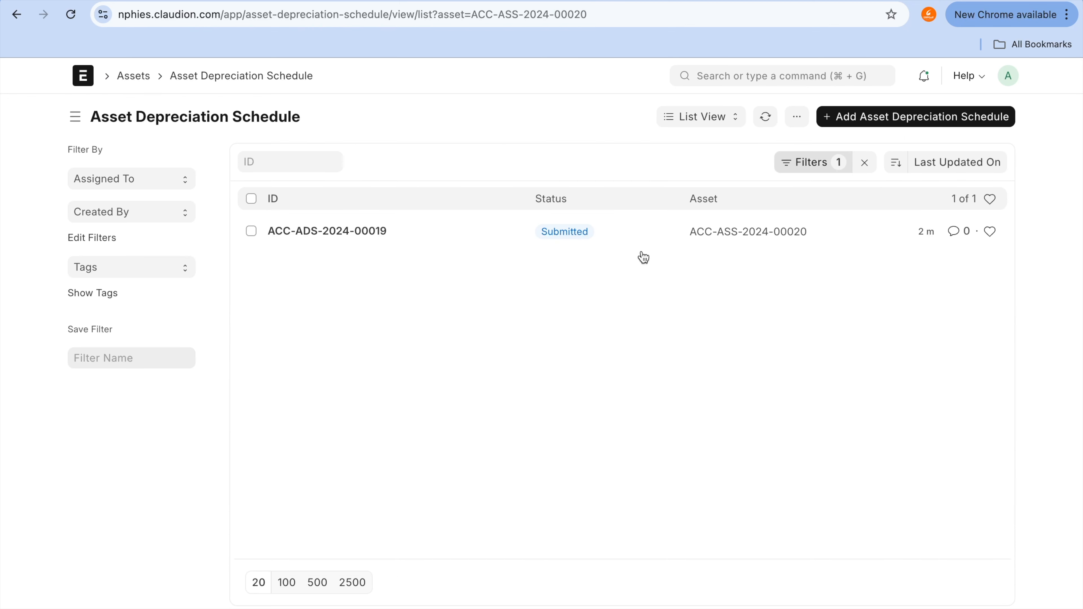
{"action": "left_click", "coordinate": [336, 238]}
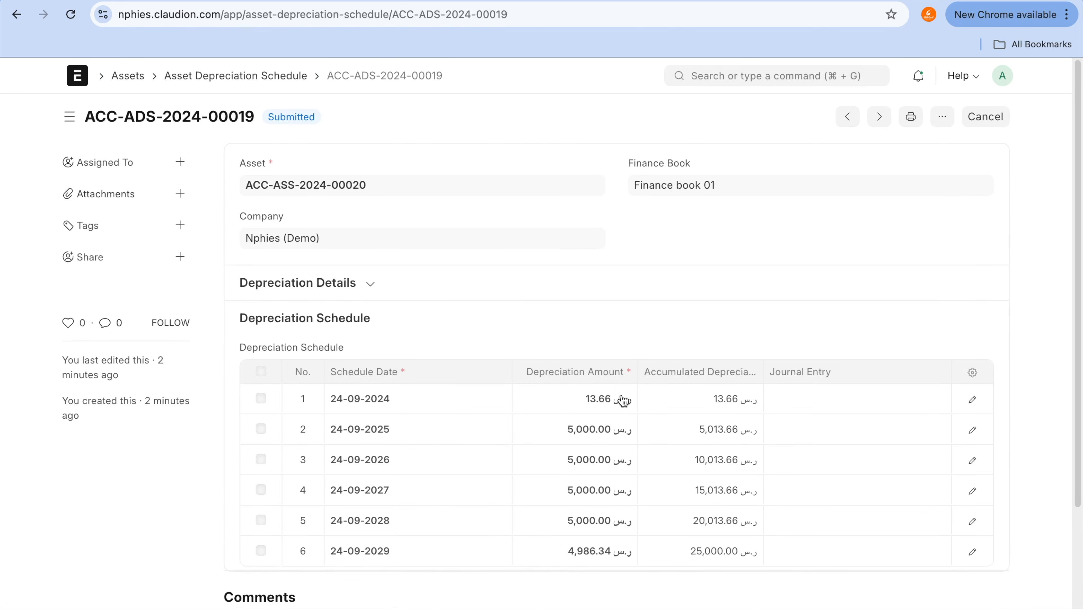
{"action": "mouse_move", "coordinate": [612, 381]}
{"action": "left_mouse_down"}
{"action": "mouse_move", "coordinate": [573, 382]}
{"action": "mouse_move", "coordinate": [631, 408]}
{"action": "left_mouse_up"}
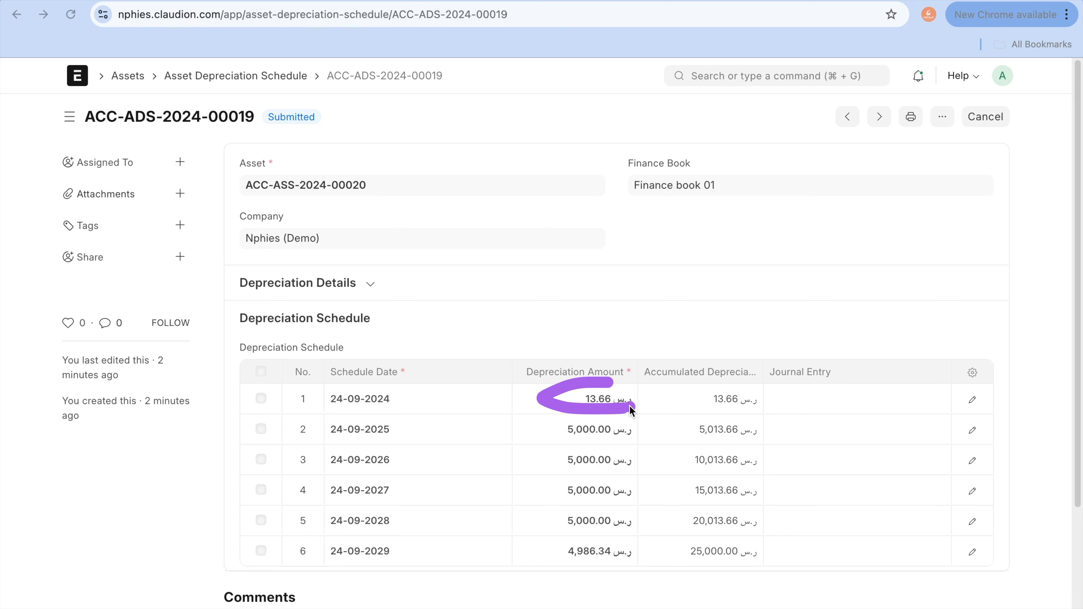
{"action": "mouse_move", "coordinate": [723, 381]}
{"action": "left_mouse_down"}
{"action": "mouse_move", "coordinate": [725, 420]}
{"action": "mouse_move", "coordinate": [762, 391]}
{"action": "left_mouse_up"}
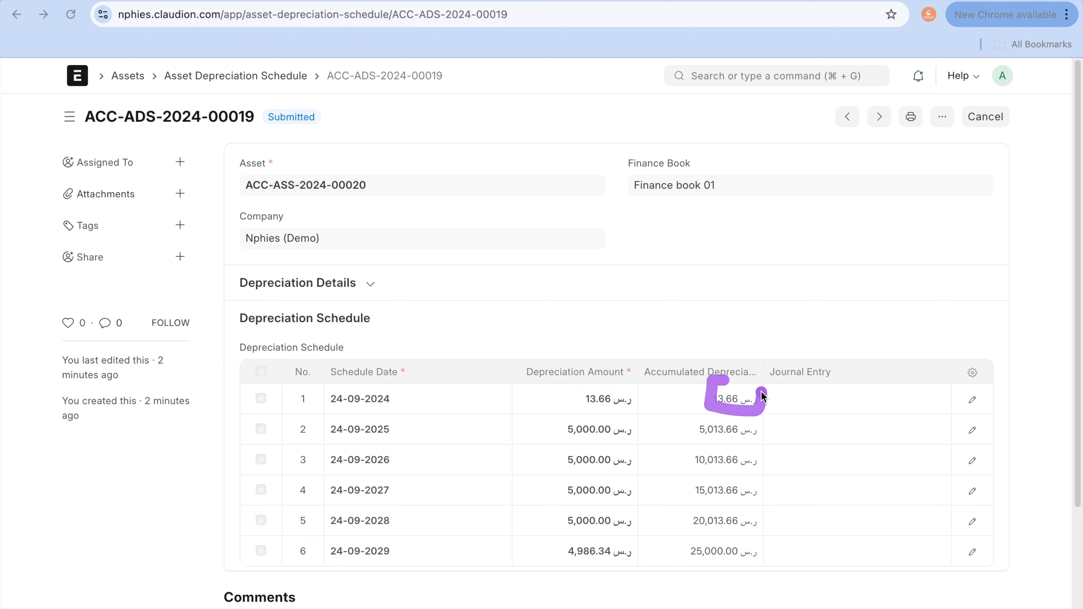
- Make the depreciation entry for the 24-09-2024 row of the schedule, and open the journal entry linked to that row
{"action": "left_click", "coordinate": [849, 410]}
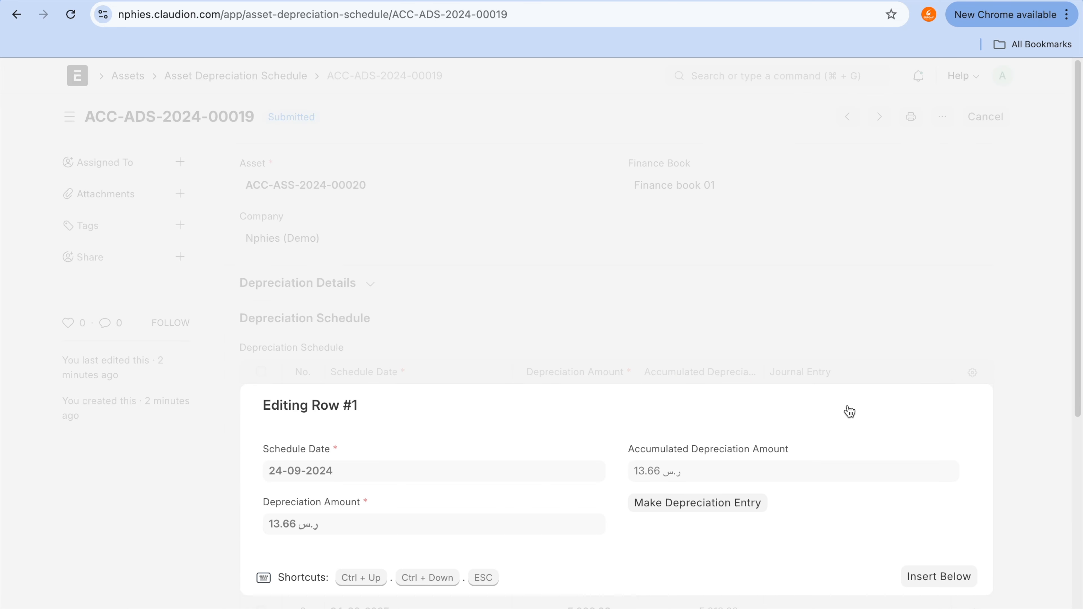
{"action": "left_click", "coordinate": [697, 506]}
{"action": "left_click", "coordinate": [1002, 343]}
{"action": "scroll", "coordinate": [1002, 347], "scroll_direction": "down", "scroll_amount": 2}
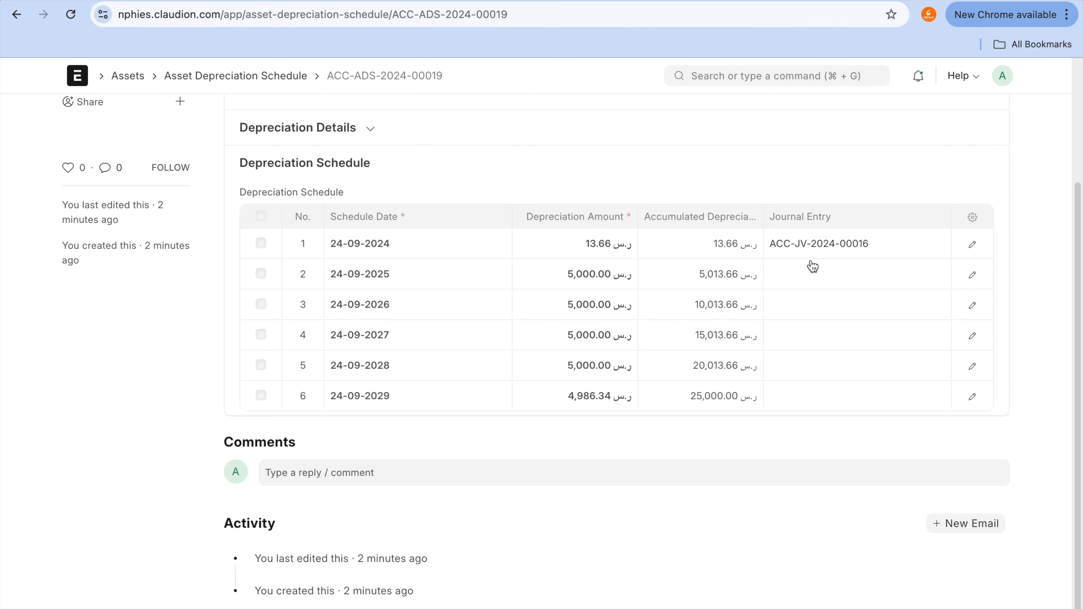
{"action": "left_click", "coordinate": [830, 247]}
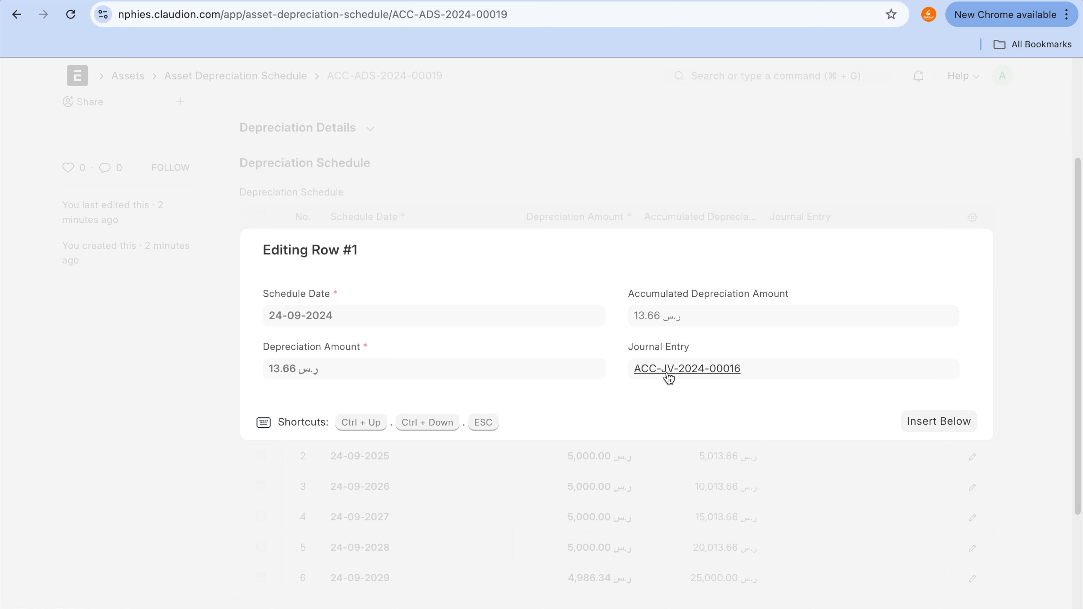
{"action": "left_click", "coordinate": [725, 369]}
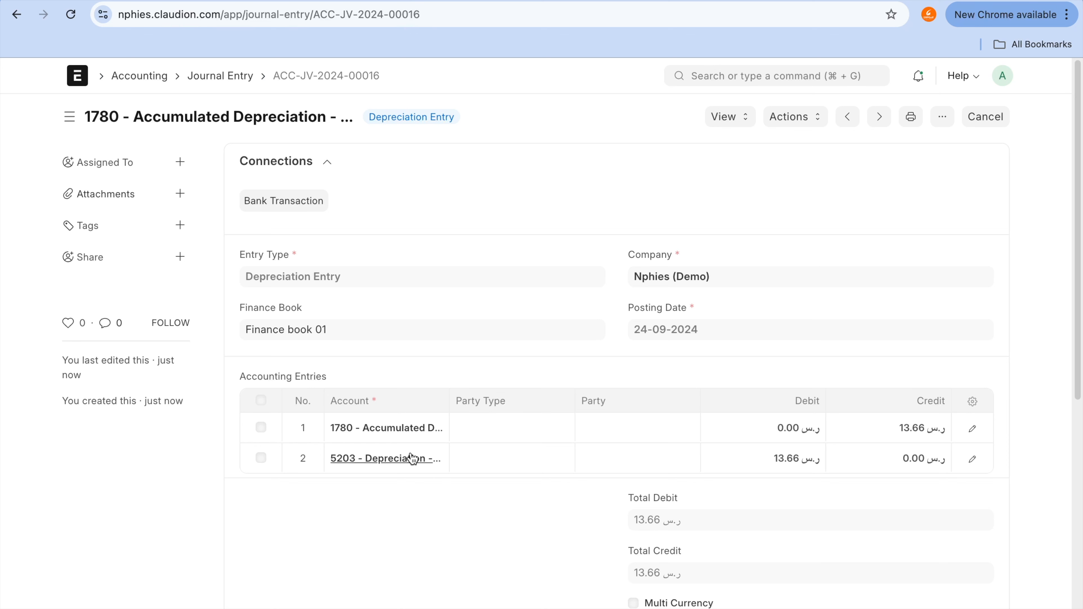
- Refresh the Chart of Accounts and expand Application of Funds (Assets) down to the individual Fixed Assets accounts
{"action": "left_click", "coordinate": [679, 1]}
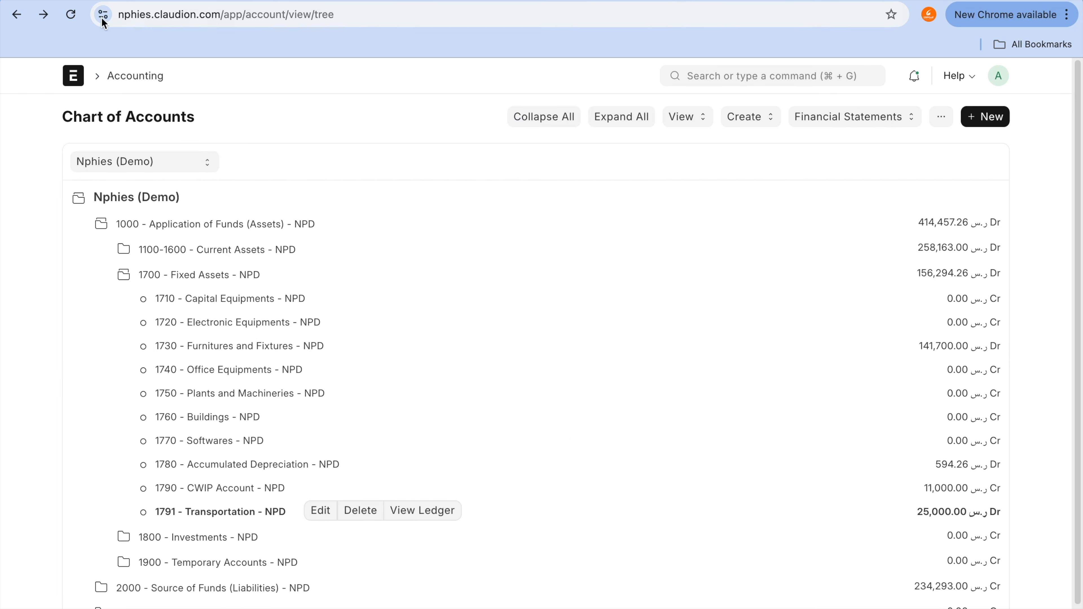
{"action": "left_click", "coordinate": [70, 14]}
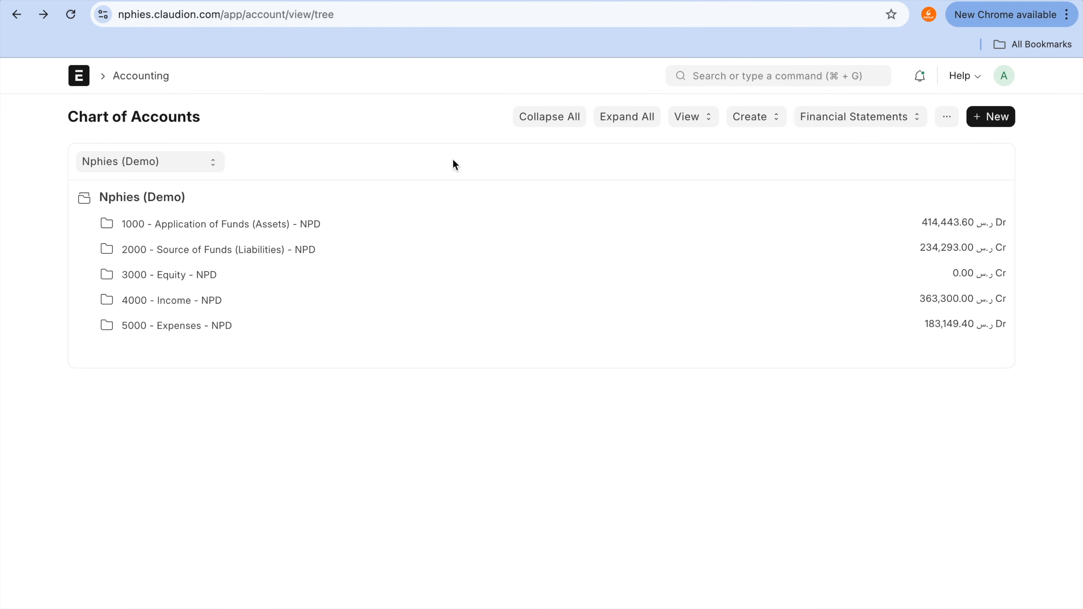
{"action": "left_click", "coordinate": [293, 225]}
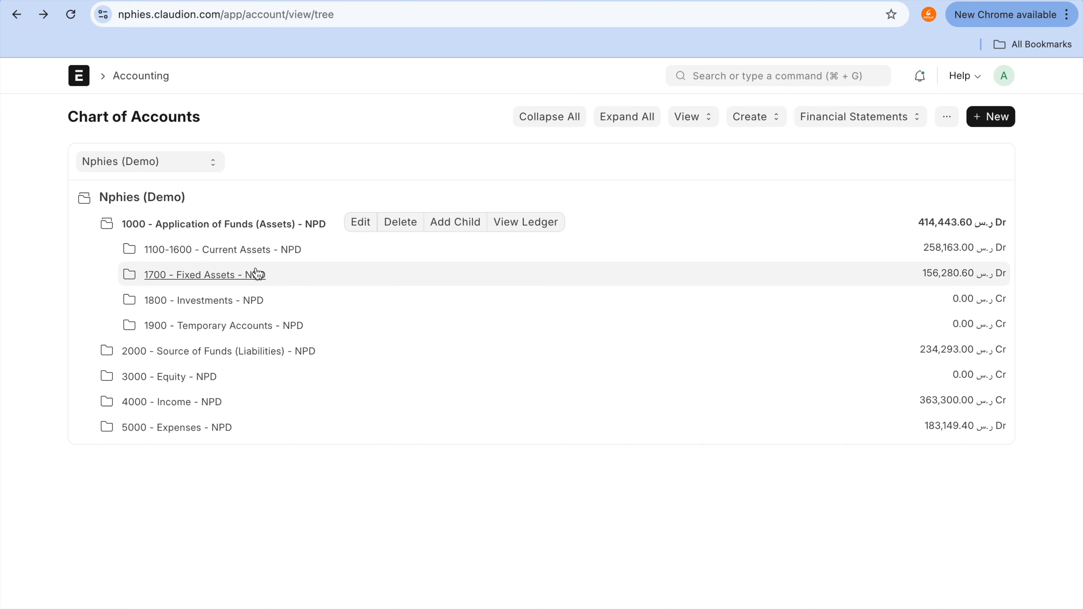
{"action": "left_click", "coordinate": [257, 274]}
{"action": "scroll", "coordinate": [386, 459], "scroll_direction": "down", "scroll_amount": 1}
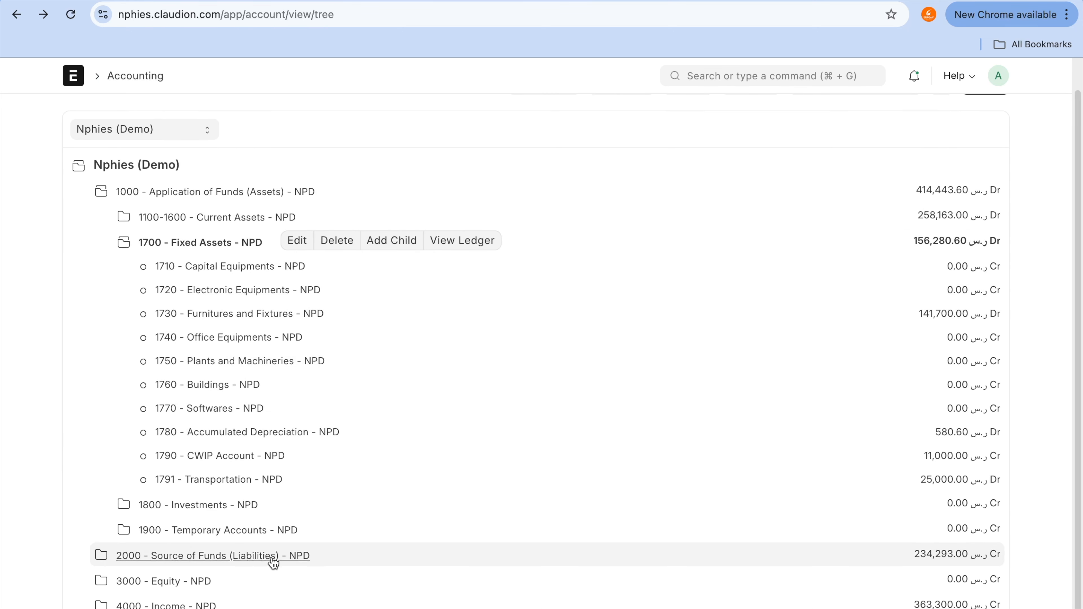
- Compare the balances of the 1780 - Accumulated Depreciation and 1791 - Transportation accounts
{"action": "left_click", "coordinate": [256, 480]}
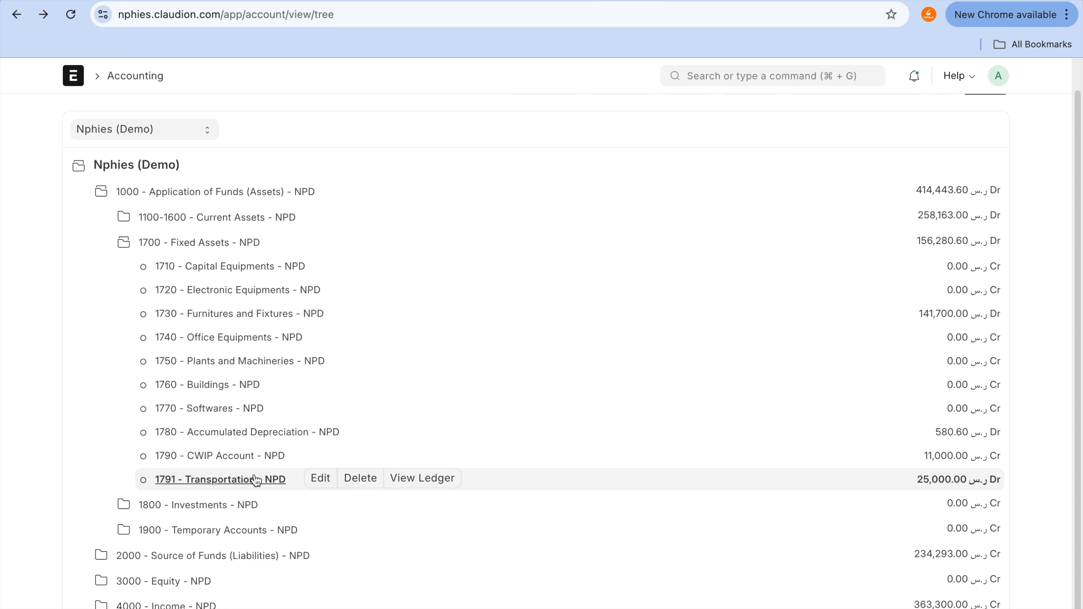
{"action": "mouse_move", "coordinate": [488, 476]}
{"action": "left_mouse_down"}
{"action": "mouse_move", "coordinate": [862, 460]}
{"action": "mouse_move", "coordinate": [933, 489]}
{"action": "left_mouse_up"}
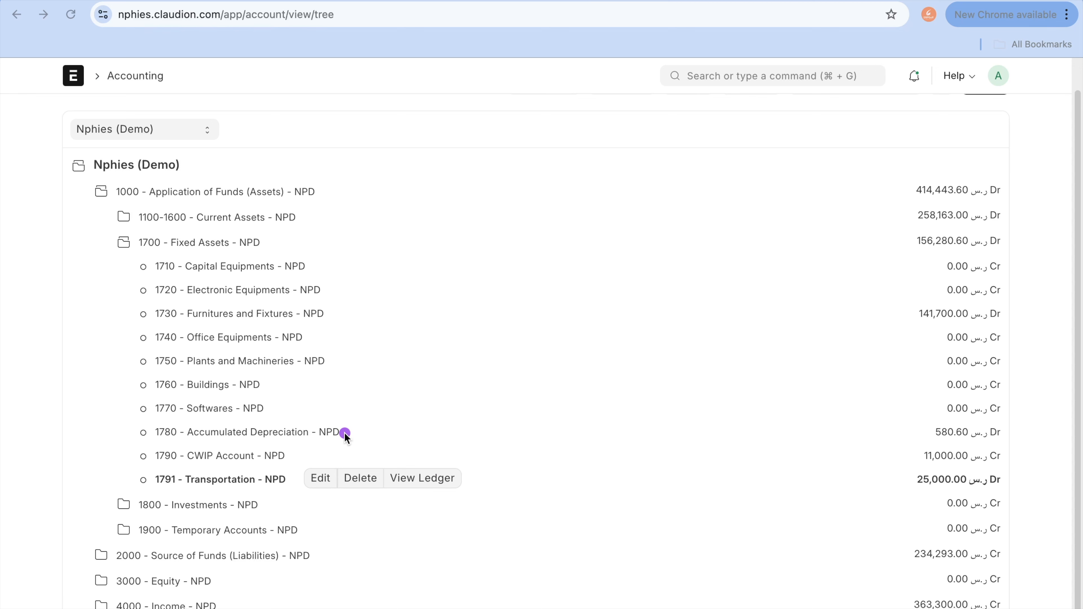
{"action": "left_click_drag", "start_coordinate": [345, 433], "coordinate": [932, 430]}
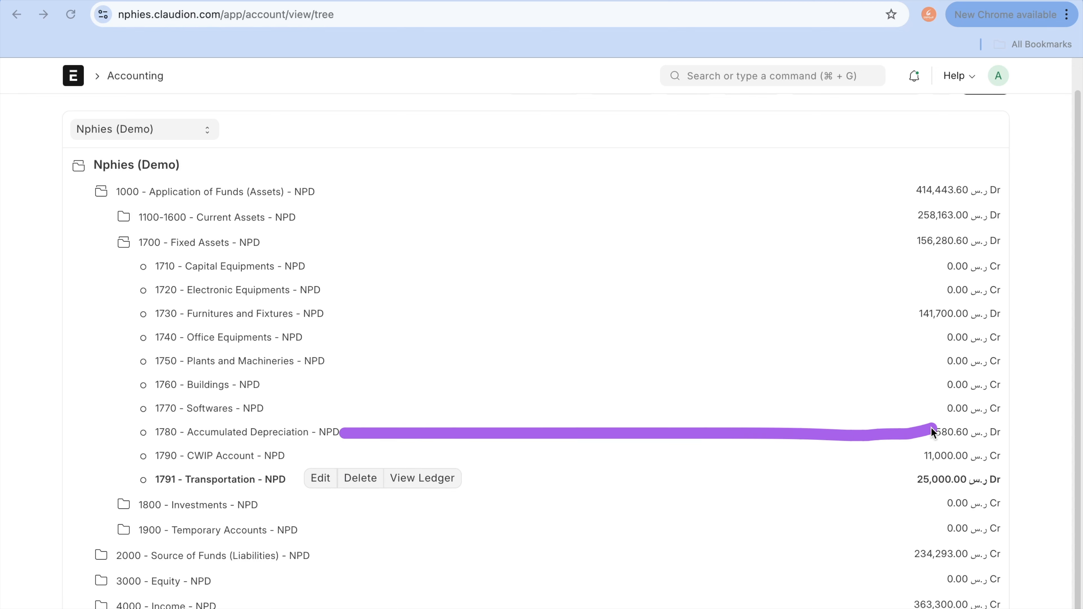
{"action": "left_click_drag", "start_coordinate": [290, 486], "coordinate": [910, 482]}
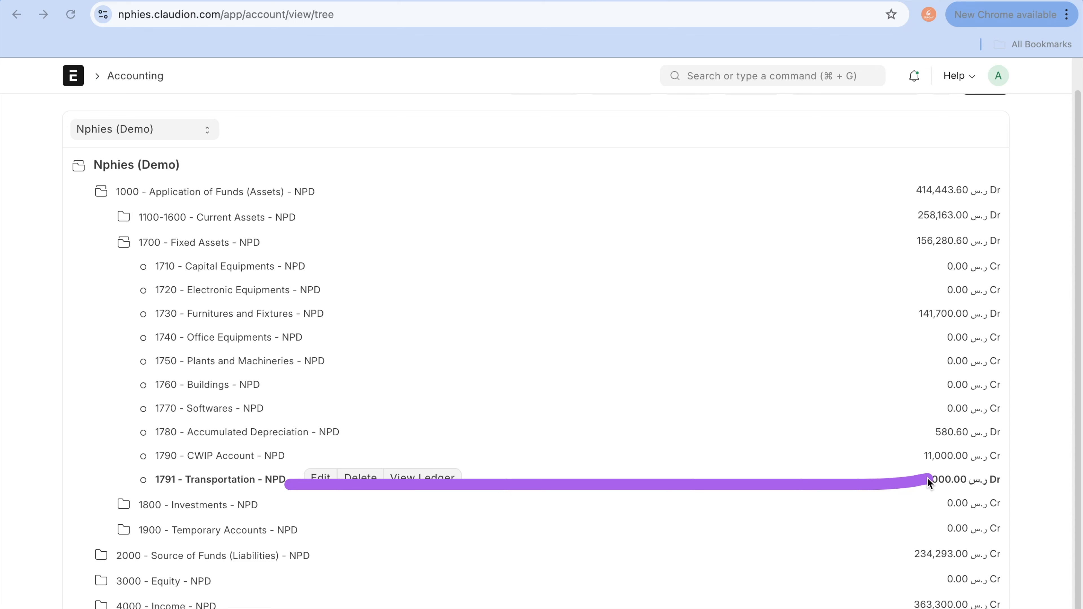
{"action": "mouse_move", "coordinate": [307, 437]}
{"action": "left_mouse_down"}
{"action": "mouse_move", "coordinate": [368, 465]}
{"action": "mouse_move", "coordinate": [324, 608]}
{"action": "left_mouse_up"}
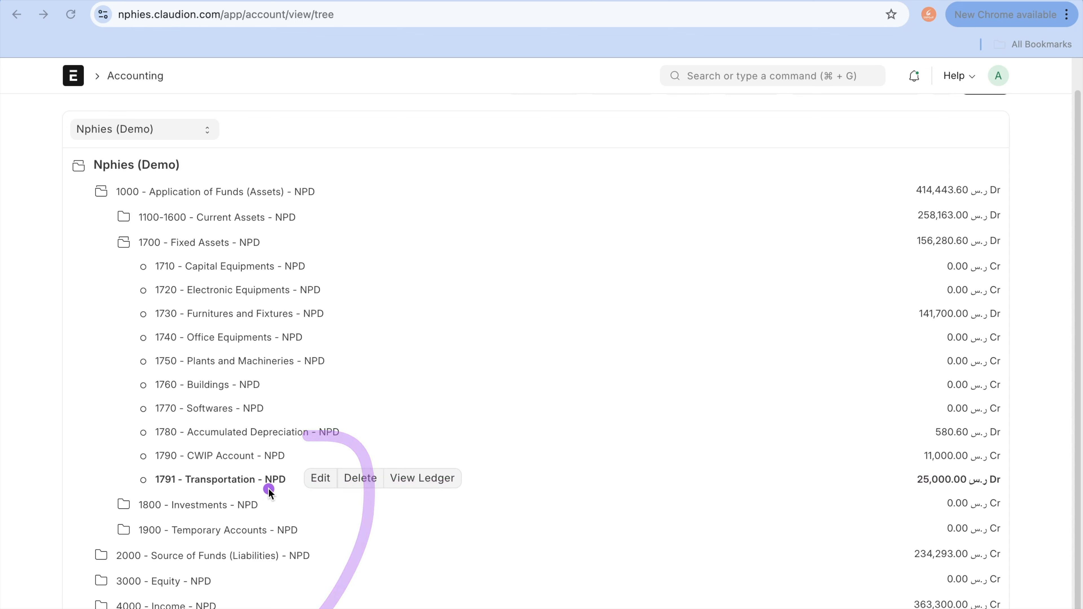
{"action": "left_click", "coordinate": [297, 543]}
{"action": "mouse_move", "coordinate": [267, 489]}
{"action": "left_mouse_down"}
{"action": "mouse_move", "coordinate": [305, 528]}
{"action": "mouse_move", "coordinate": [249, 608]}
{"action": "left_mouse_up"}
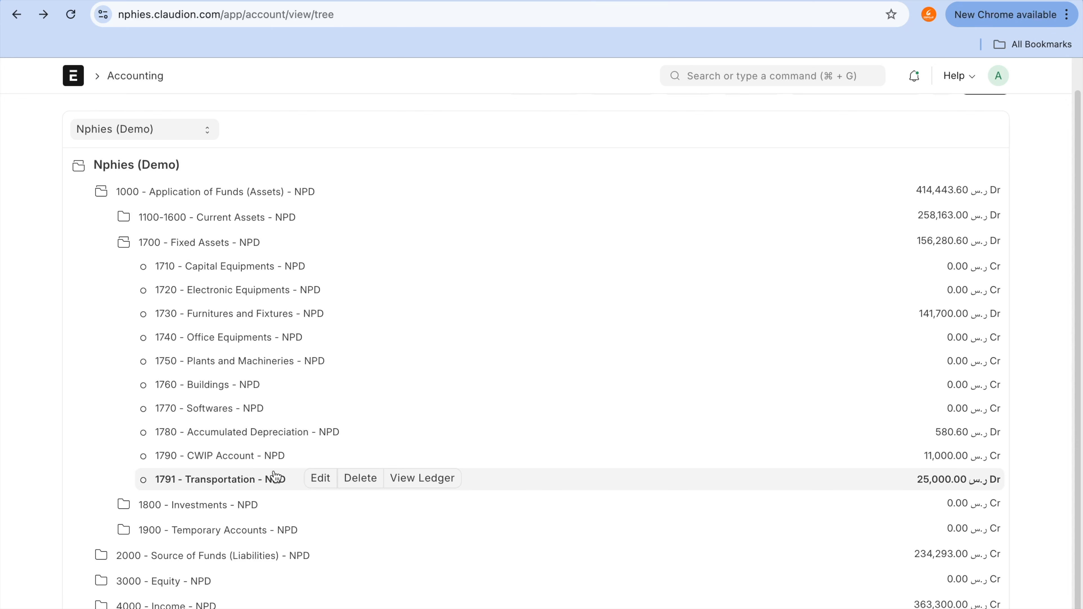
- Leave the Transportation ledger for the Chart of Accounts and open the general ledger of 1780 - Accumulated Depreciation under Fixed Assets
{"action": "left_click", "coordinate": [437, 478]}
{"action": "left_click", "coordinate": [16, 14]}
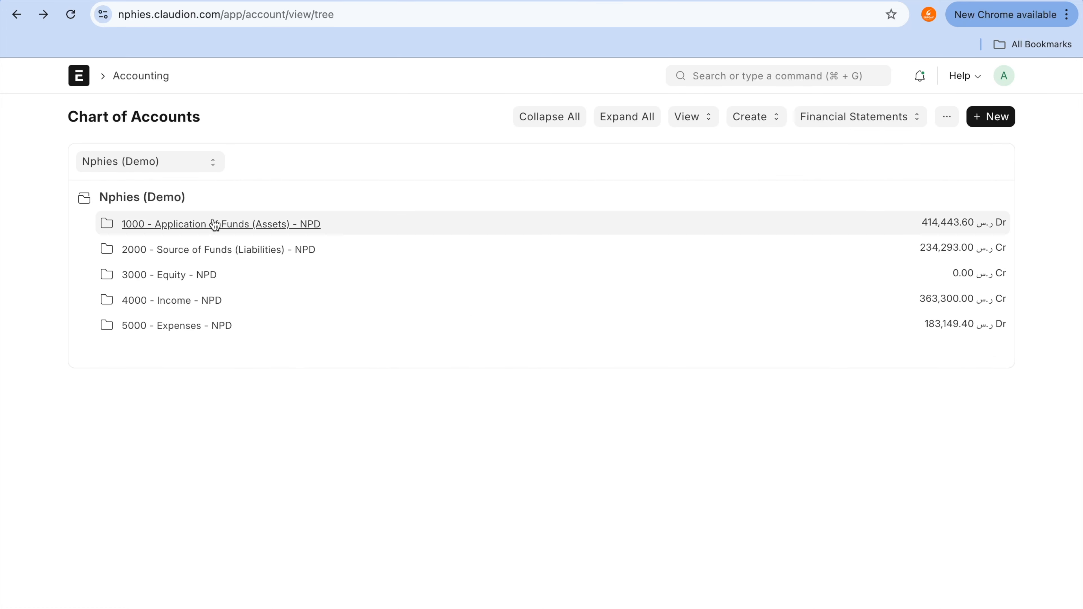
{"action": "left_click", "coordinate": [233, 226]}
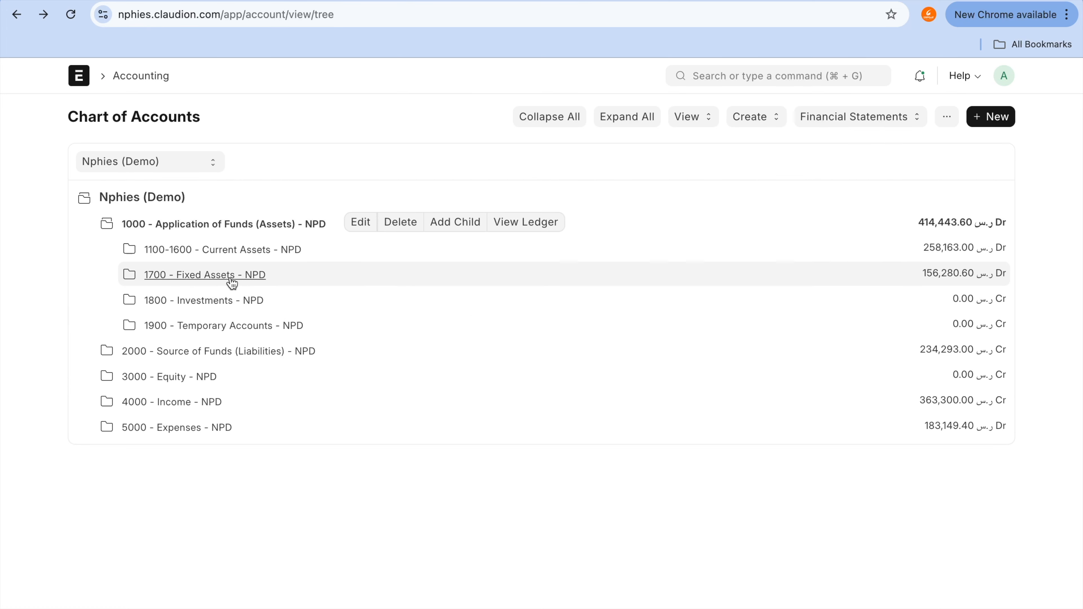
{"action": "left_click", "coordinate": [222, 275]}
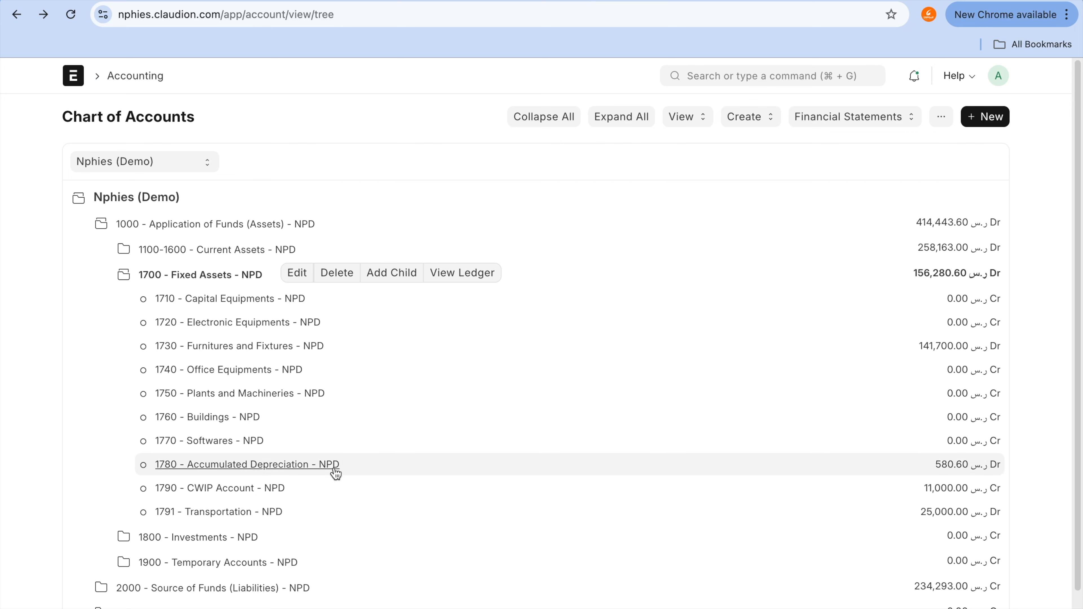
{"action": "left_click", "coordinate": [278, 473]}
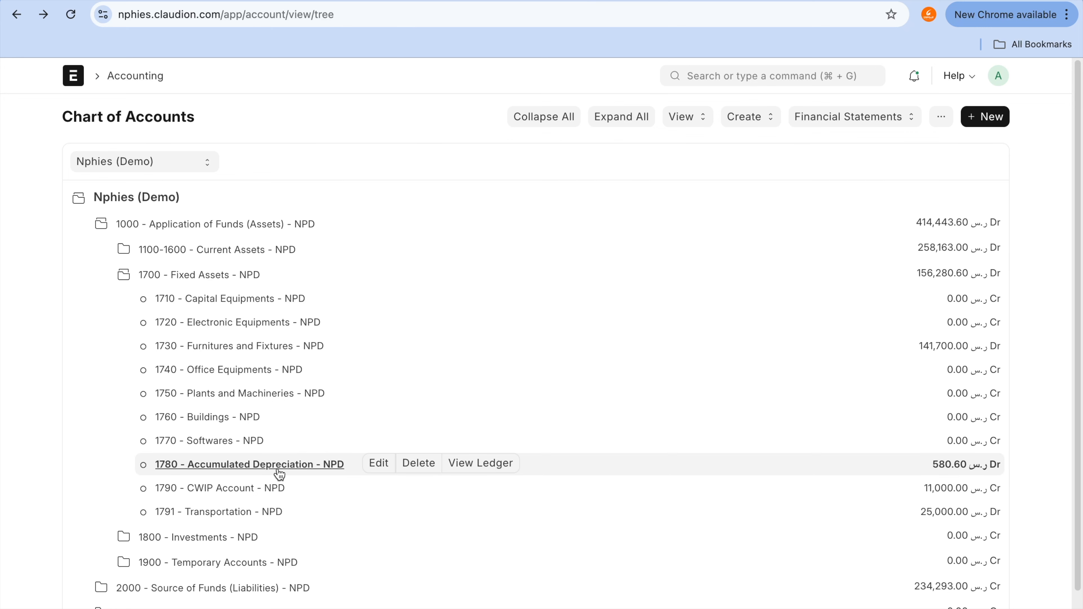
{"action": "left_click", "coordinate": [516, 465]}
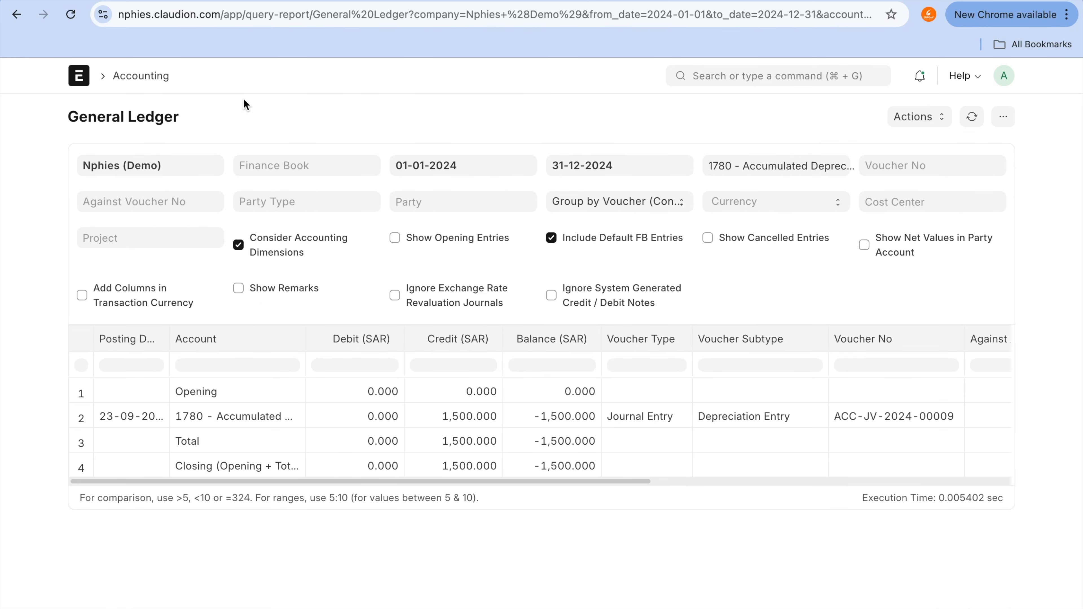
- Filter the Accumulated Depreciation ledger by Finance book 01, examine the latest depreciation entry, and return to the Chart of Accounts
{"action": "left_click", "coordinate": [274, 171]}
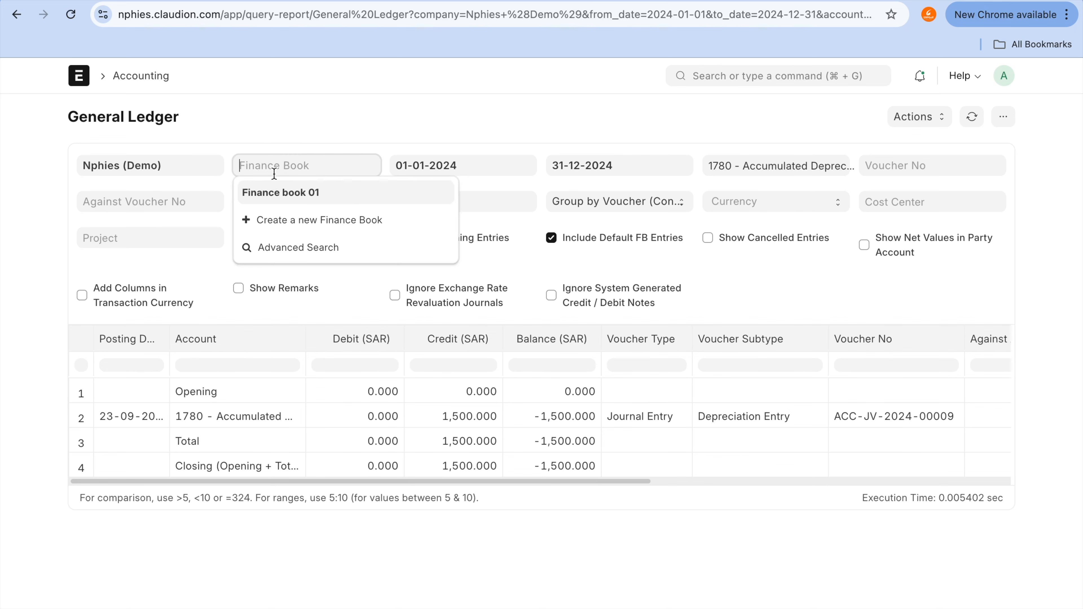
{"action": "left_click", "coordinate": [278, 193]}
{"action": "scroll", "coordinate": [352, 465], "scroll_direction": "down", "scroll_amount": 2}
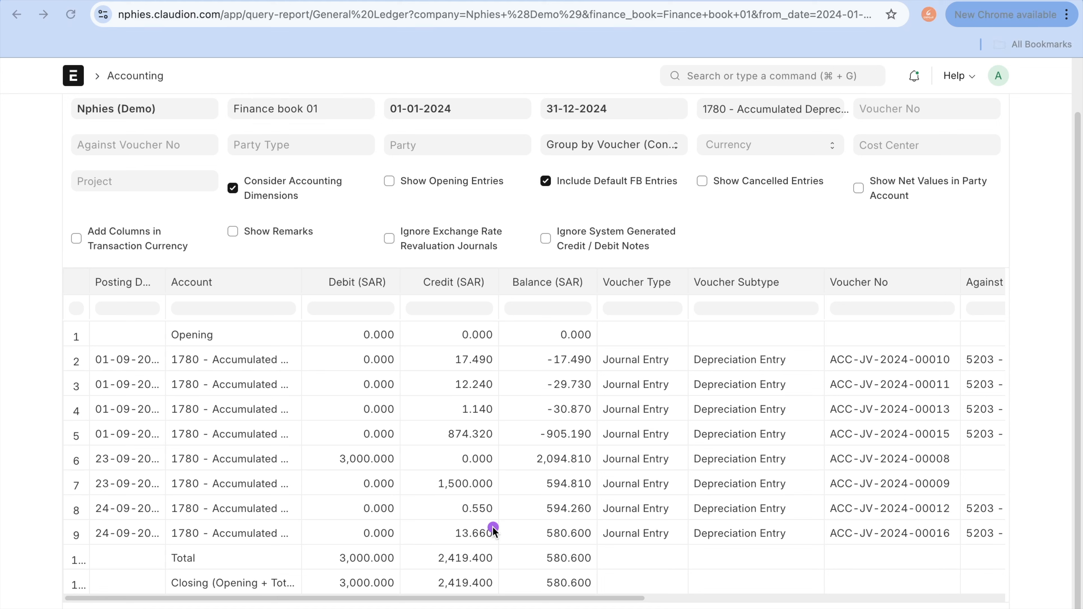
{"action": "left_click_drag", "start_coordinate": [433, 536], "coordinate": [574, 536]}
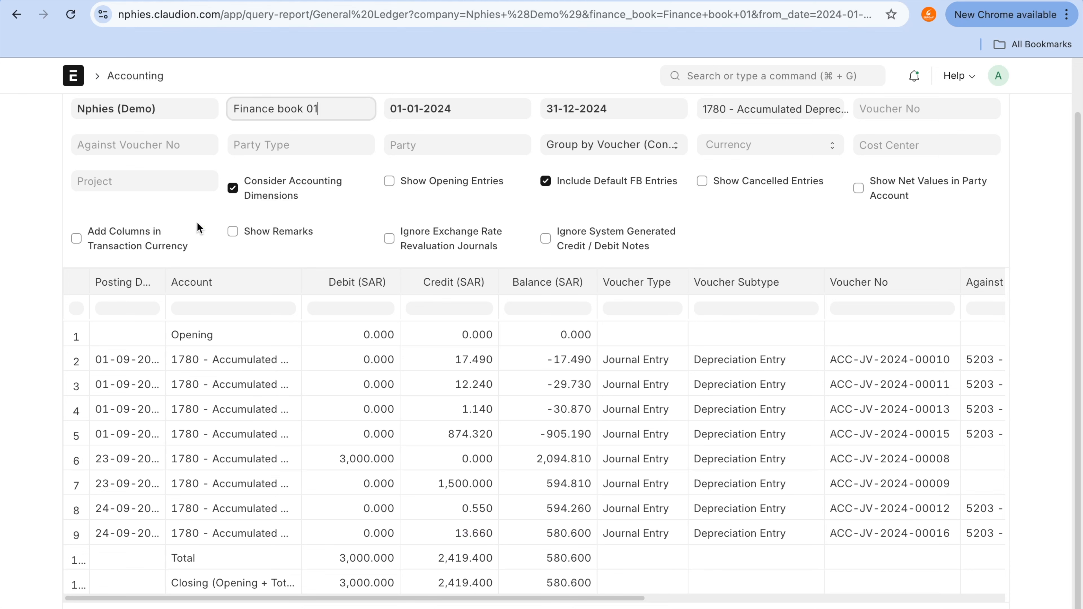
{"action": "left_click", "coordinate": [16, 14]}
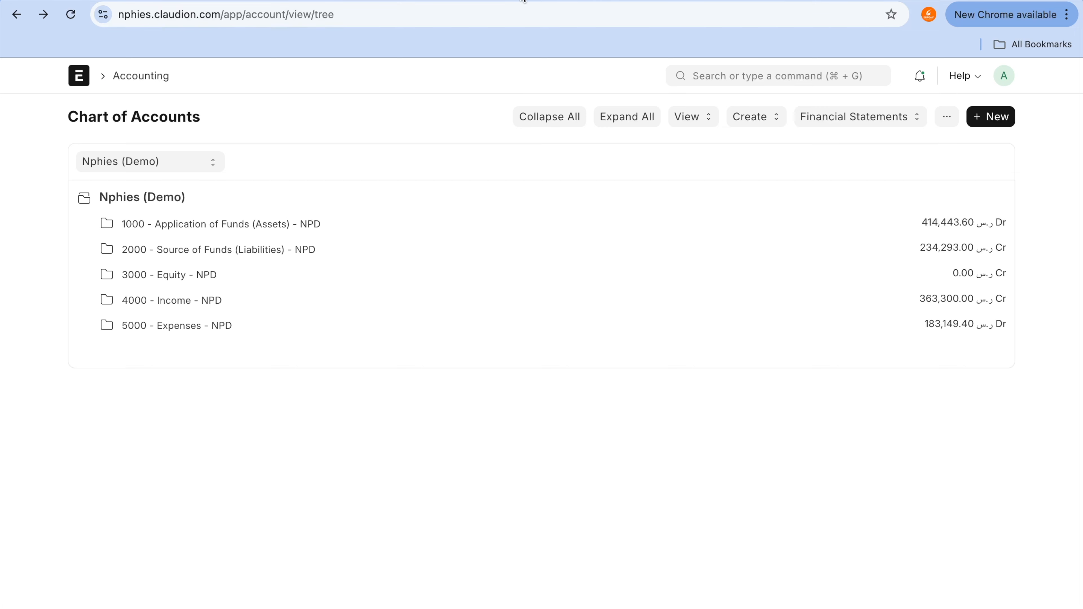
- Go back from the depreciation journal entry to the Nissan Patrol asset and check its Maintenance section
{"action": "left_click", "coordinate": [421, 1]}
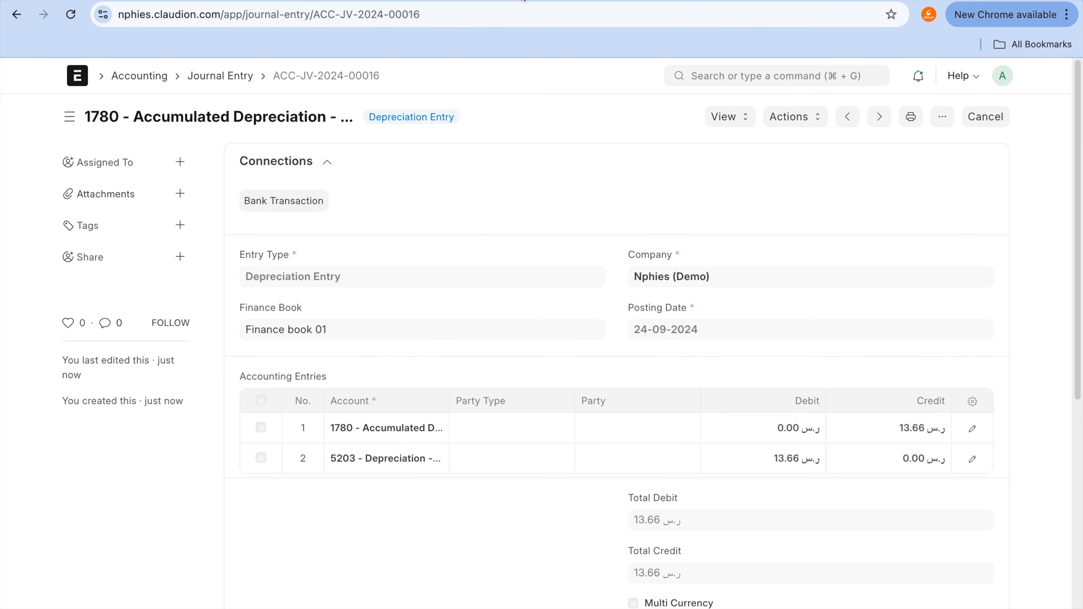
{"action": "left_click", "coordinate": [16, 16]}
{"action": "left_click", "coordinate": [15, 17]}
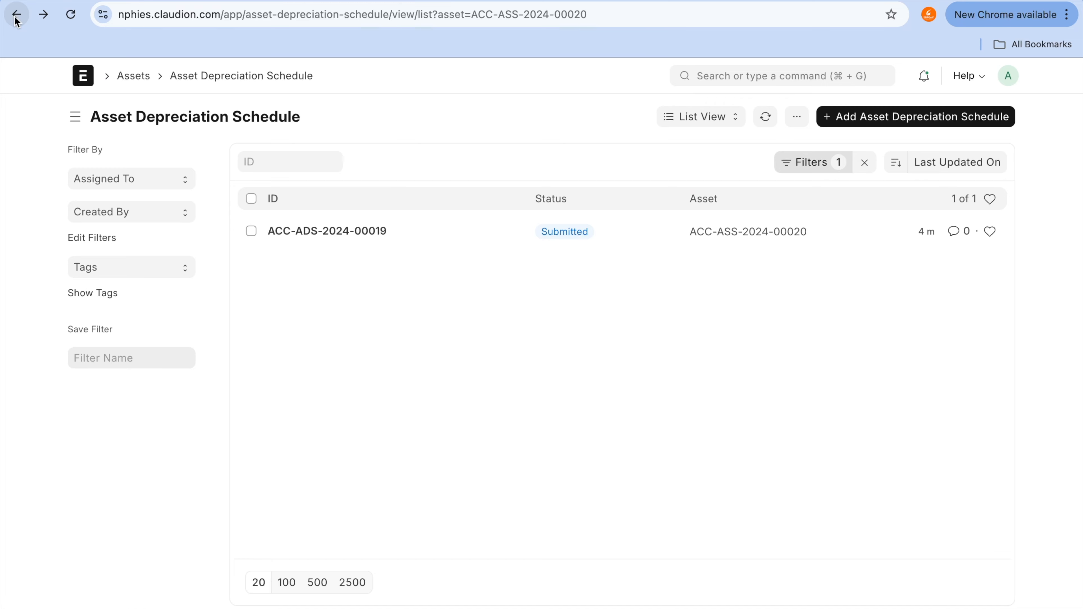
{"action": "left_click", "coordinate": [15, 18]}
{"action": "scroll", "coordinate": [622, 386], "scroll_direction": "down", "scroll_amount": 20}
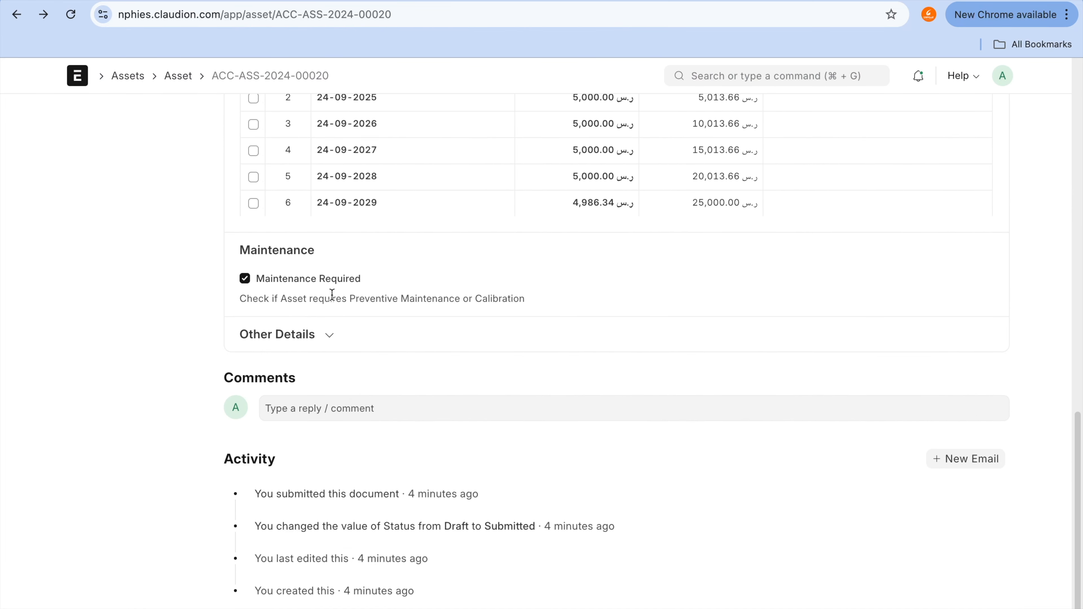
{"action": "mouse_move", "coordinate": [332, 258]}
{"action": "left_mouse_down"}
{"action": "mouse_move", "coordinate": [341, 312]}
{"action": "mouse_move", "coordinate": [230, 237]}
{"action": "left_mouse_up"}
{"action": "scroll", "coordinate": [642, 337], "scroll_direction": "up", "scroll_amount": 20}
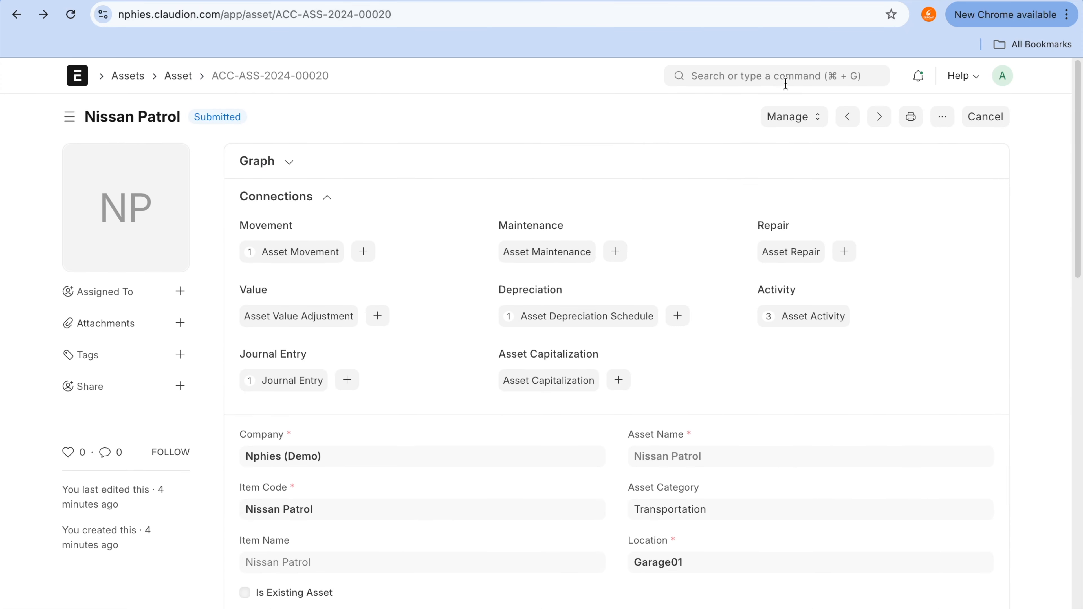
- Find the Asset Maintenance Team list, review the members of Asset maintenance team 01, and return to the list
{"action": "left_click", "coordinate": [785, 77]}
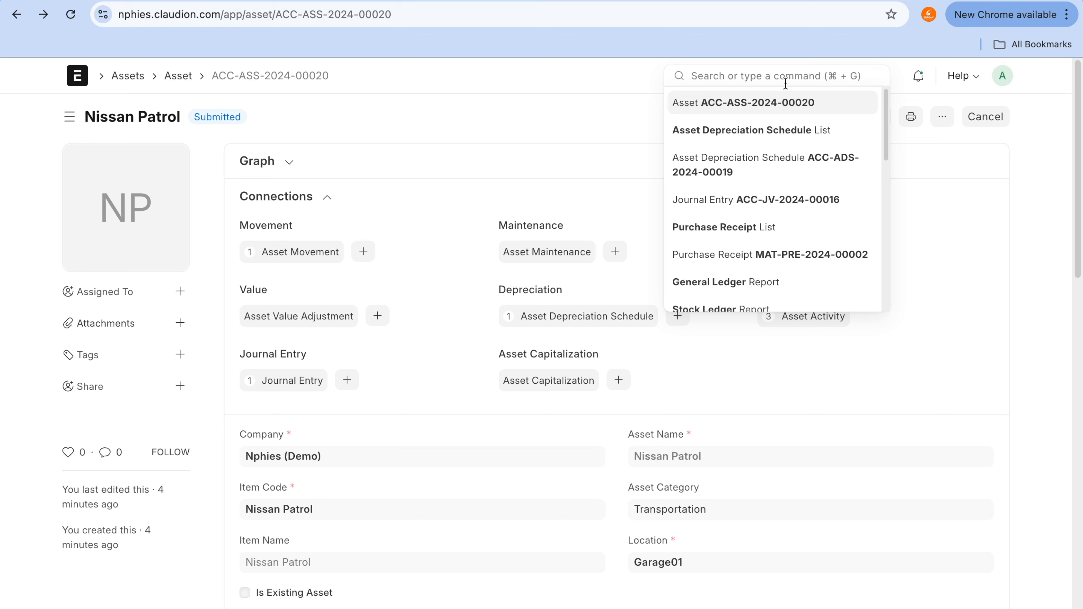
{"action": "type", "text": "main"}
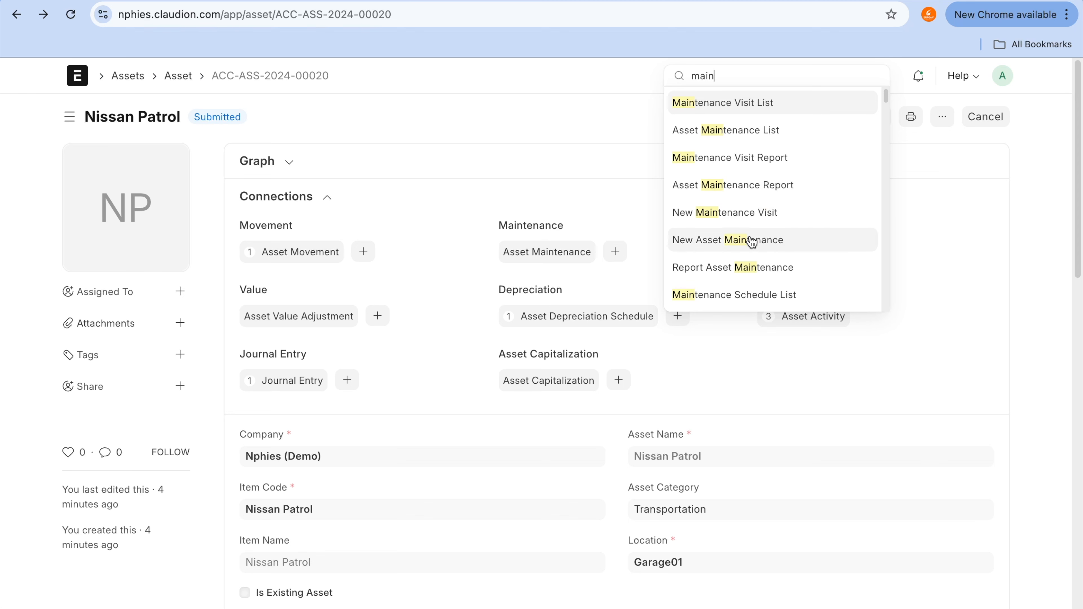
{"action": "type", "text": "te"}
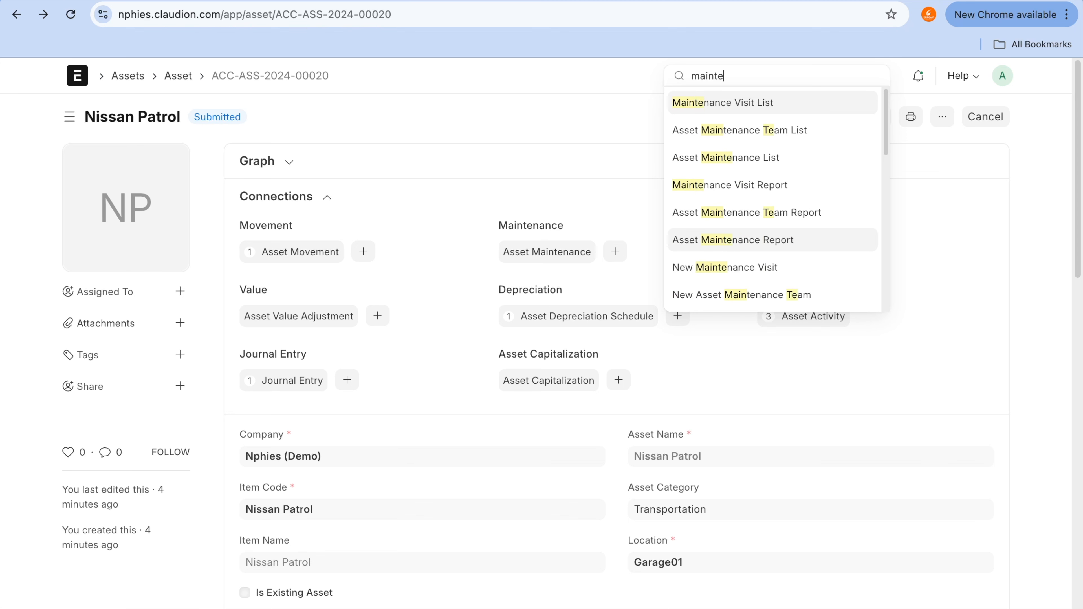
{"action": "type", "text": "nance t"}
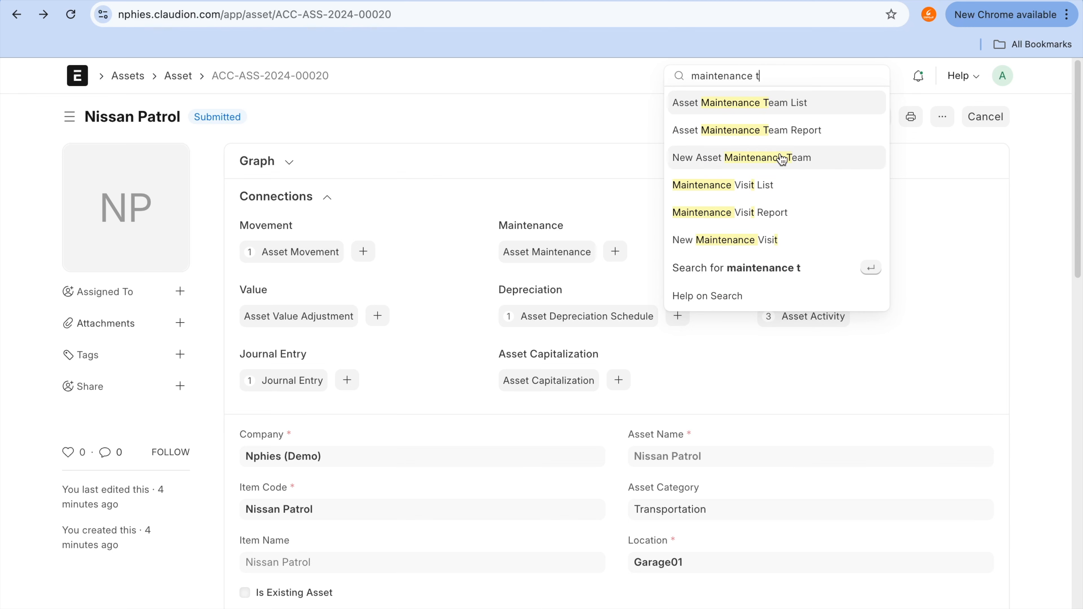
{"action": "left_click", "coordinate": [783, 111]}
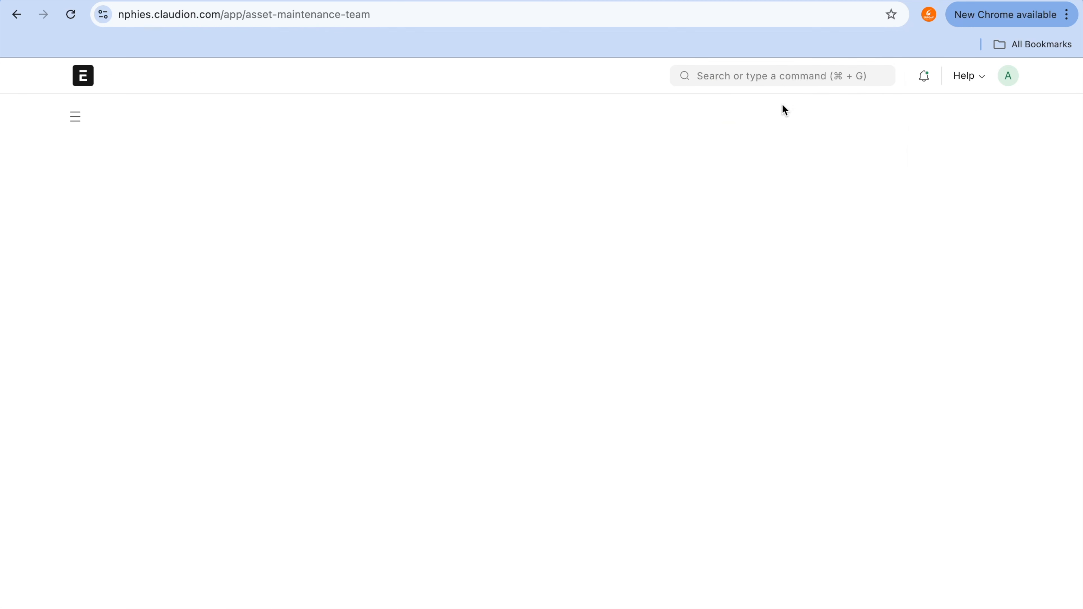
{"action": "left_click", "coordinate": [386, 232]}
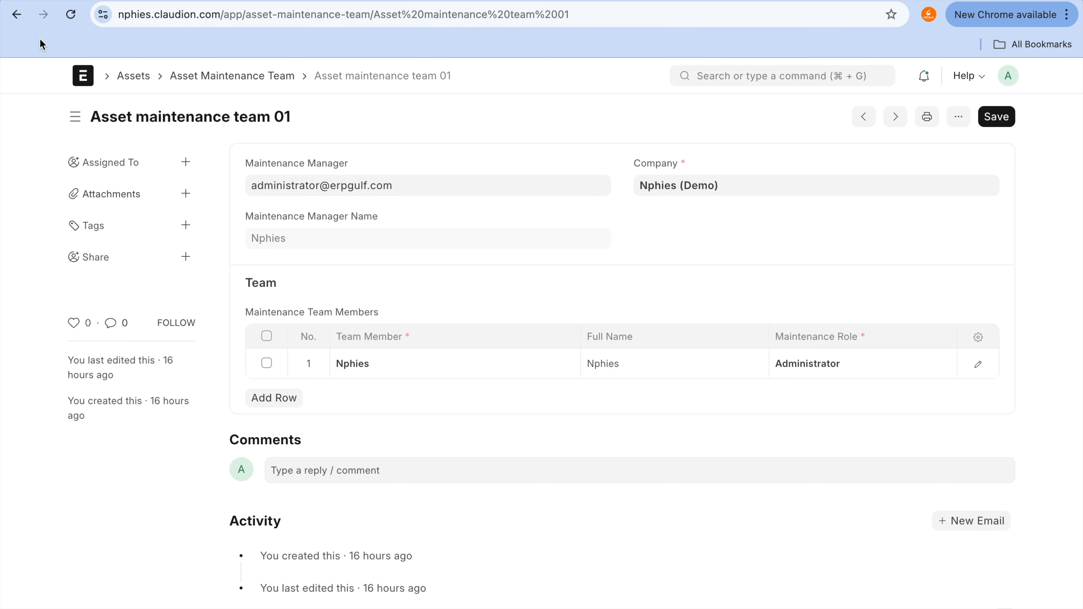
{"action": "left_click", "coordinate": [17, 15]}
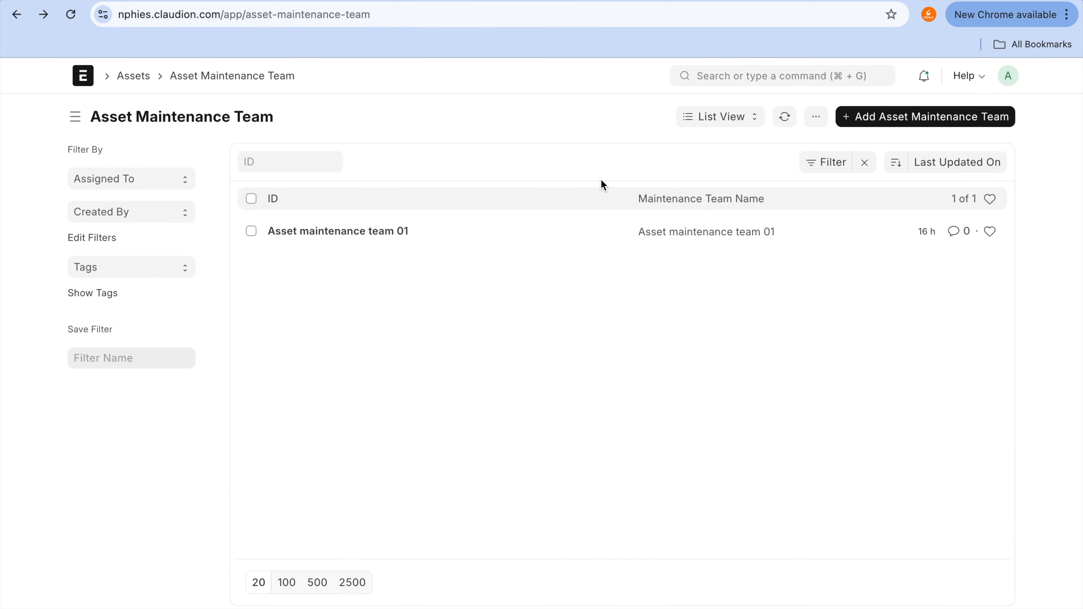
- Find the Asset Maintenance list and examine the maintenance team and tasks of the Shoe Rack record ACC-ASS-2024-00010
{"action": "left_click", "coordinate": [746, 78]}
{"action": "type", "text": "manter"}
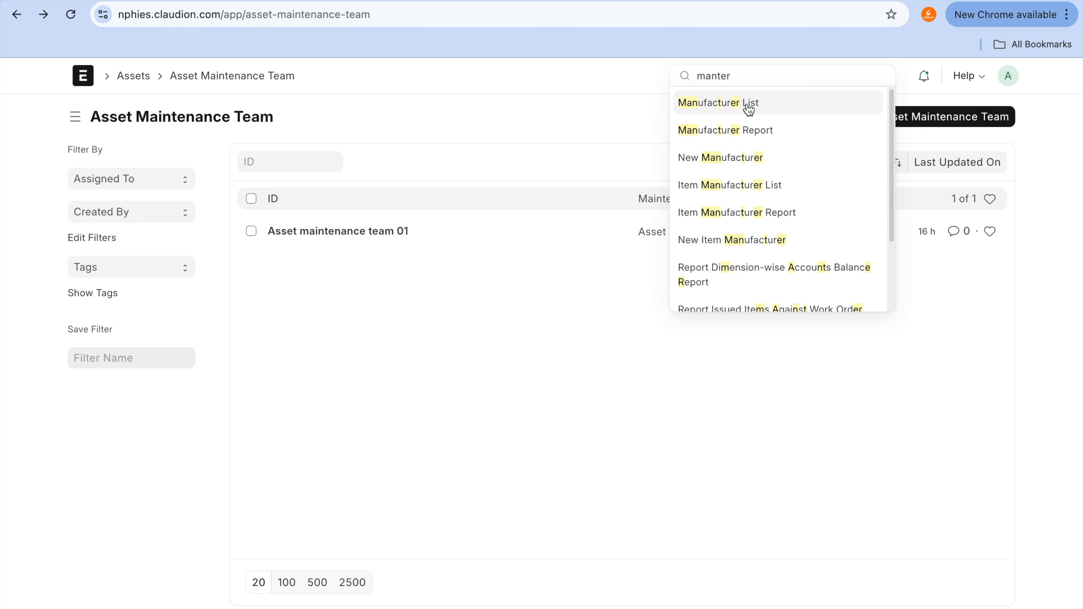
{"action": "key", "text": "BackSpace"}
{"action": "key", "text": "BackSpace"}
{"action": "key", "text": "BackSpace"}
{"action": "key", "text": "BackSpace"}
{"action": "type", "text": "inte"}
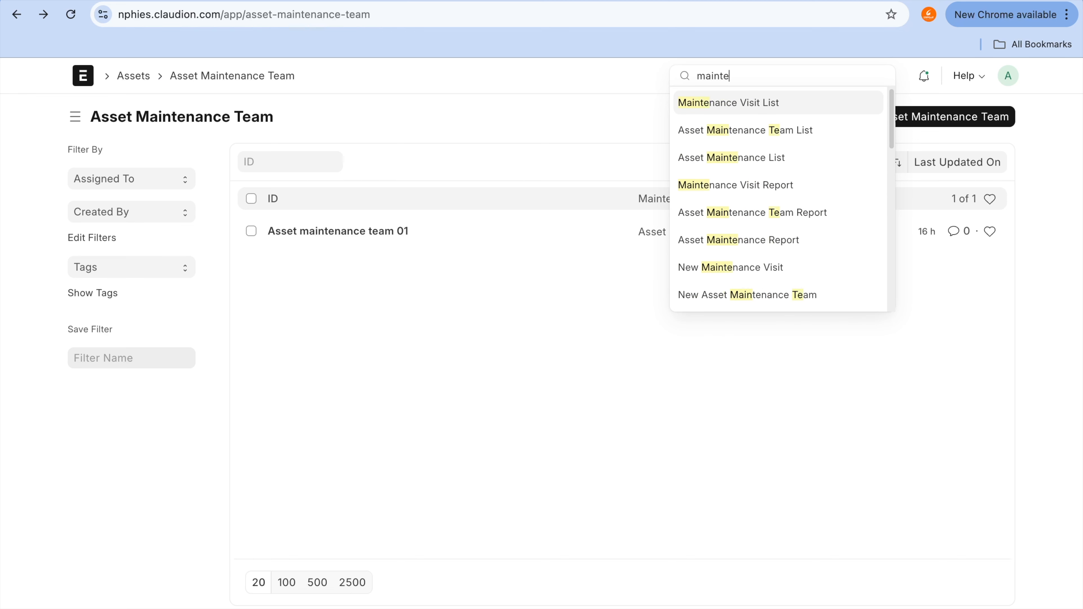
{"action": "type", "text": "nan ce"}
{"action": "key", "text": "BackSpace"}
{"action": "key", "text": "BackSpace"}
{"action": "key", "text": "BackSpace"}
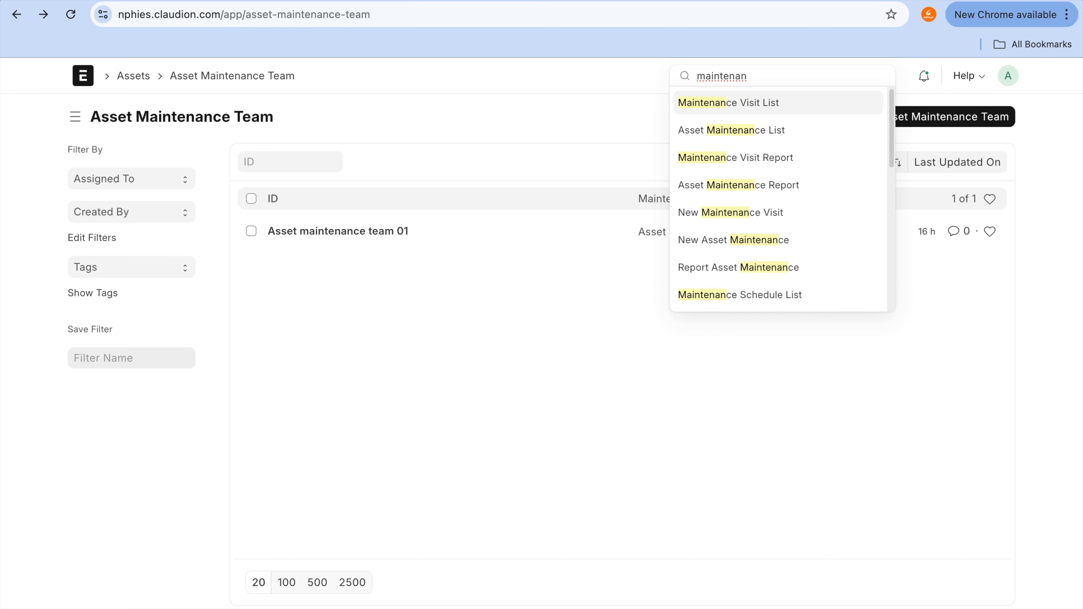
{"action": "left_click", "coordinate": [750, 138]}
{"action": "left_click", "coordinate": [369, 230]}
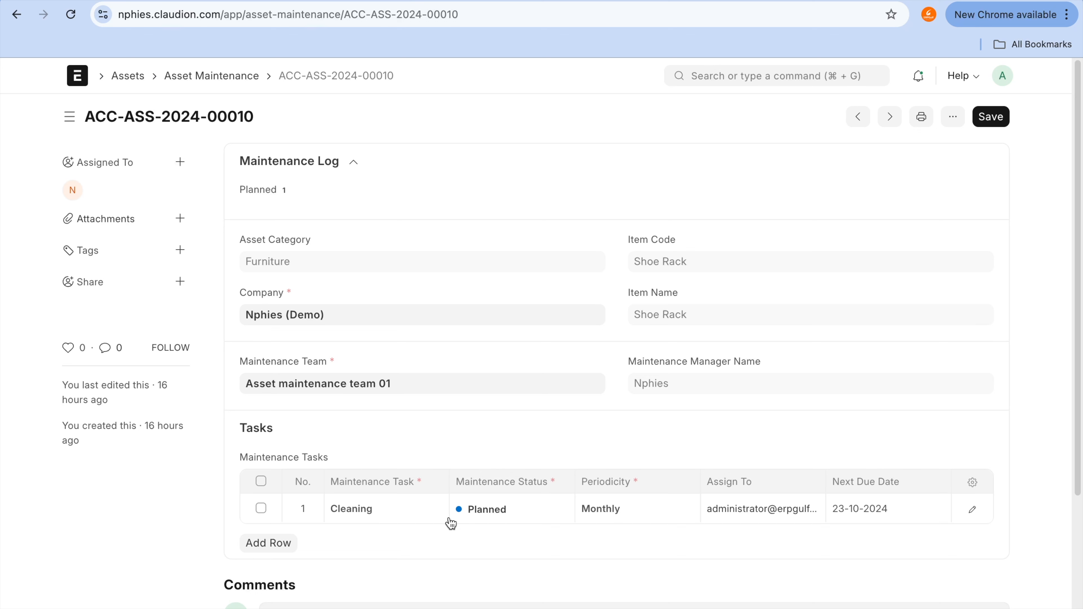
{"action": "mouse_move", "coordinate": [360, 490]}
{"action": "left_mouse_down"}
{"action": "mouse_move", "coordinate": [439, 428]}
{"action": "mouse_move", "coordinate": [397, 440]}
{"action": "left_mouse_up"}
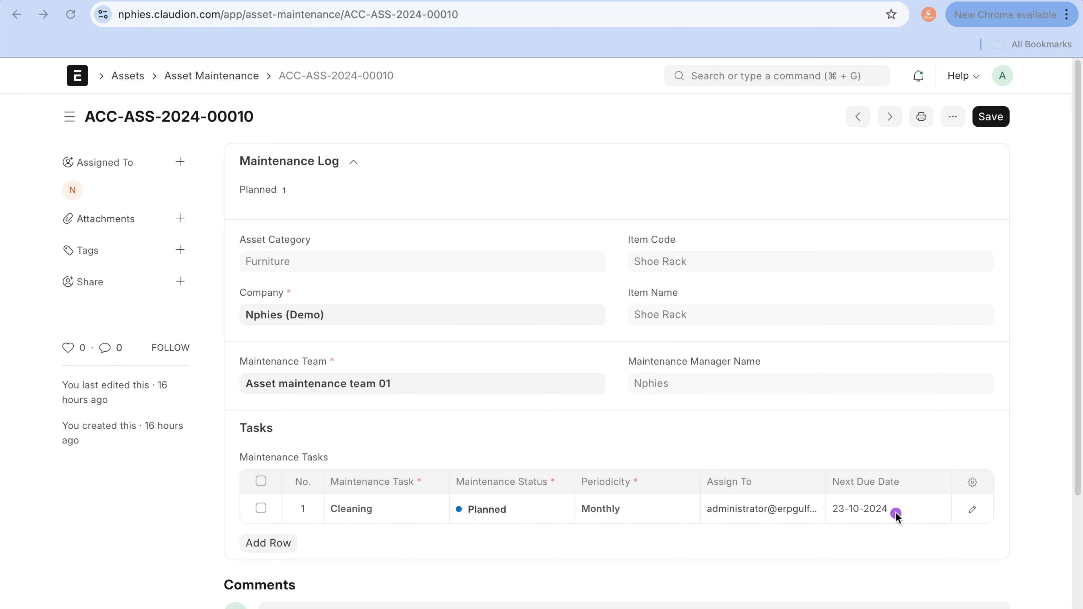
{"action": "mouse_move", "coordinate": [874, 1]}
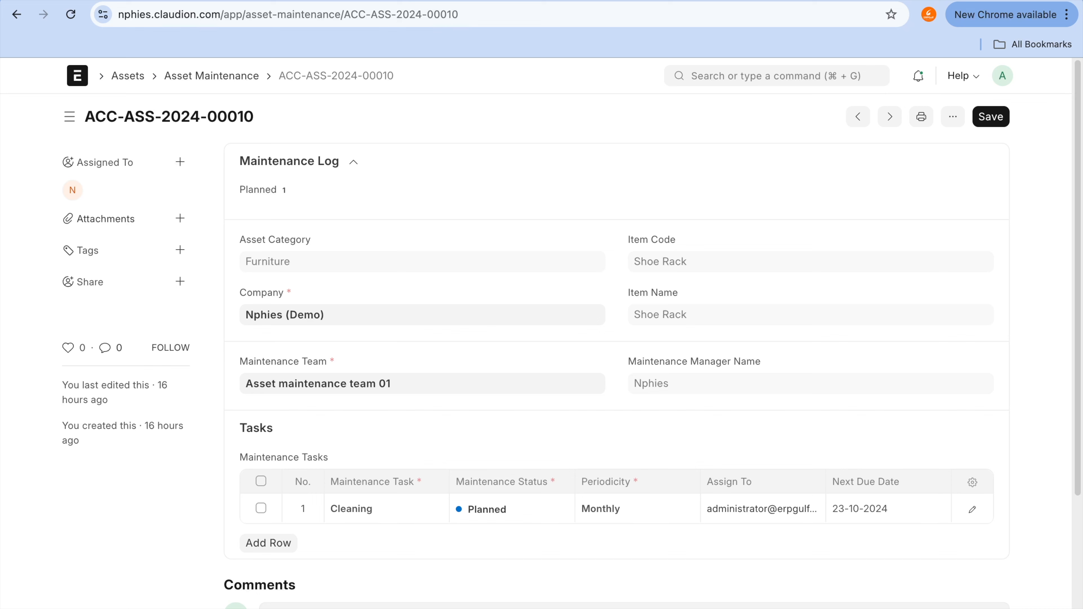
{"action": "left_click", "coordinate": [761, 1]}
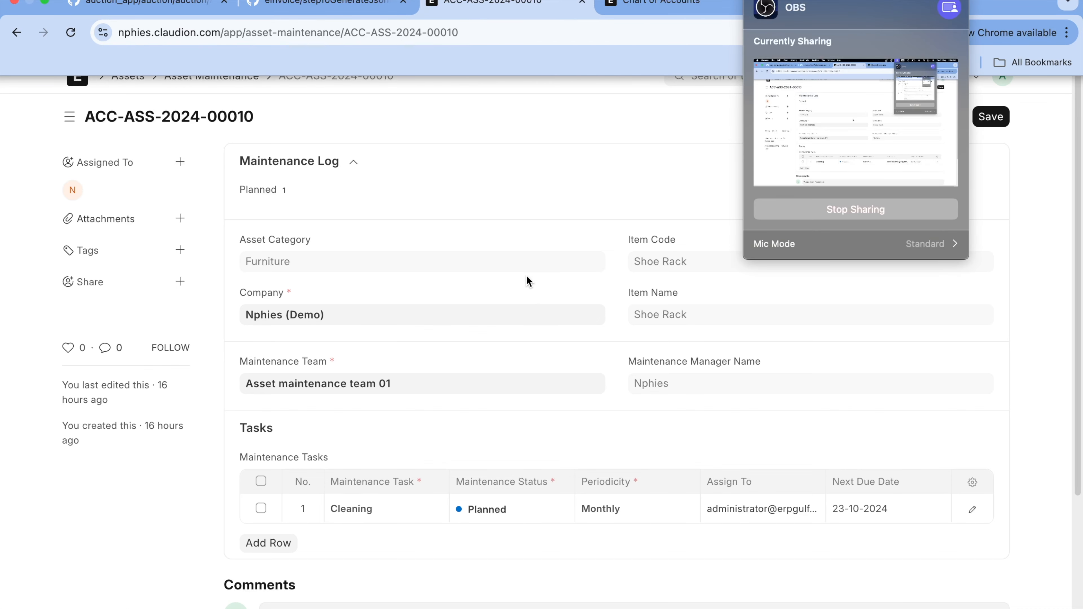
{"action": "left_click", "coordinate": [554, 188]}
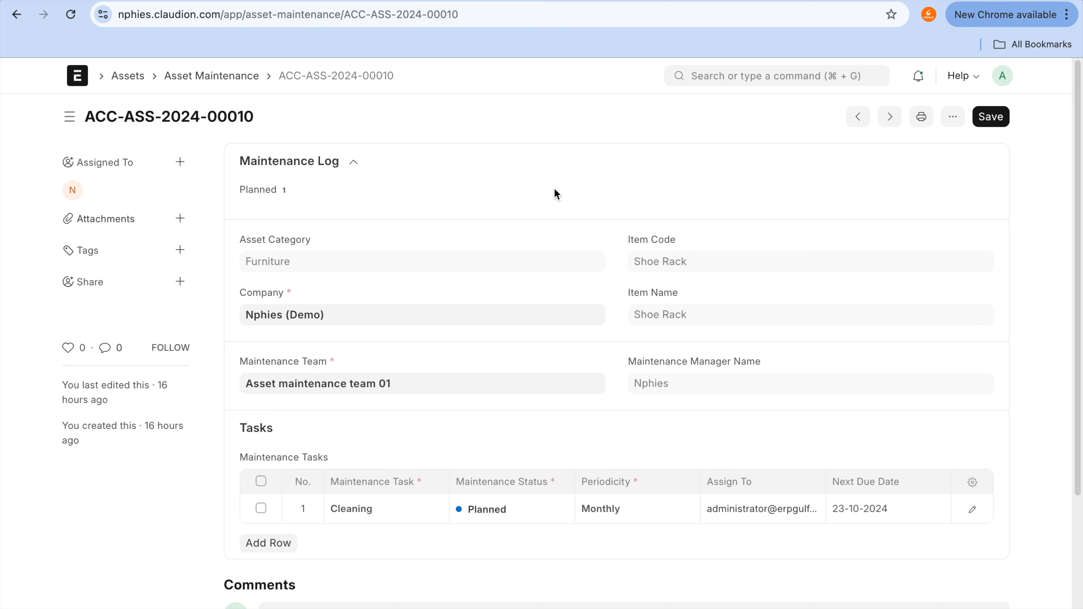
- Add an empty second row to the Shoe Rack's maintenance tasks and delete it again
{"action": "left_click", "coordinate": [277, 543]}
{"action": "left_click", "coordinate": [391, 535]}
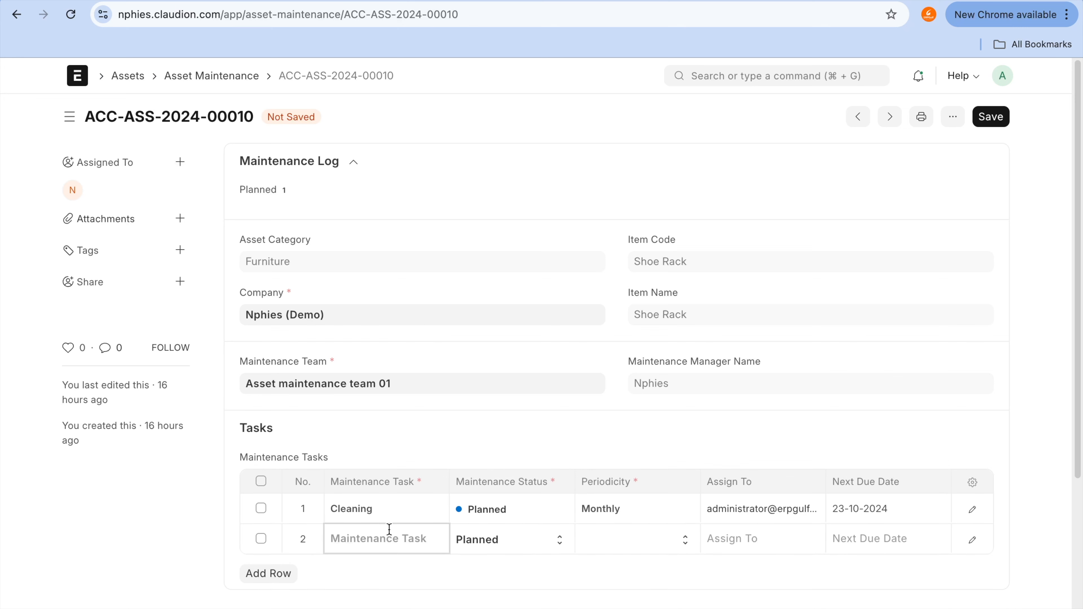
{"action": "scroll", "coordinate": [419, 378], "scroll_direction": "down", "scroll_amount": 2}
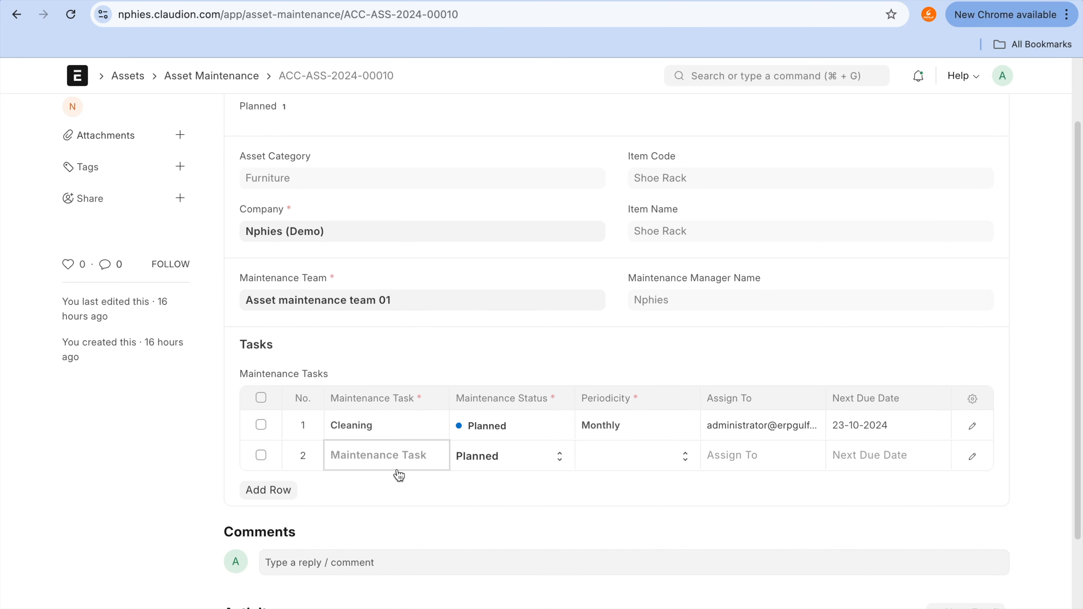
{"action": "left_click", "coordinate": [261, 455]}
{"action": "left_click", "coordinate": [262, 490]}
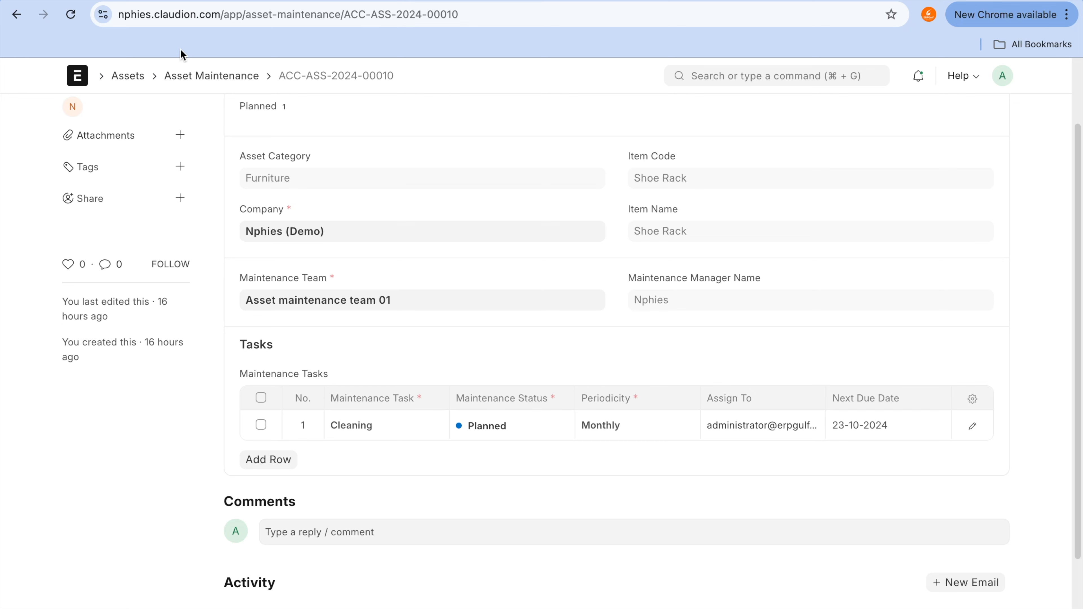
- Leave the Asset Maintenance records for the Nissan Patrol asset and check its Maintenance Required setting
{"action": "left_click", "coordinate": [211, 78]}
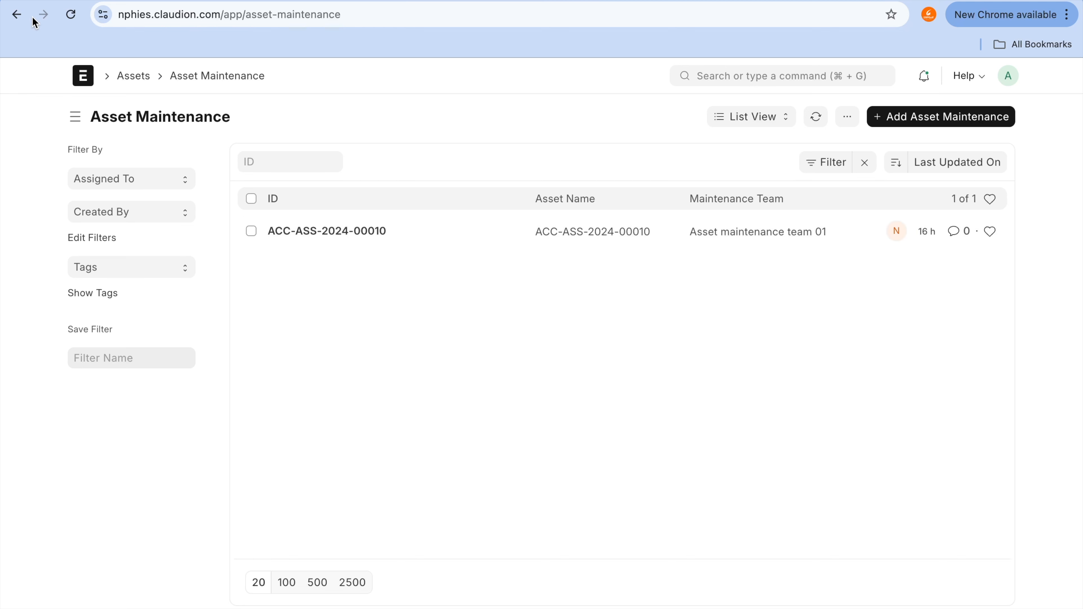
{"action": "left_click", "coordinate": [18, 17]}
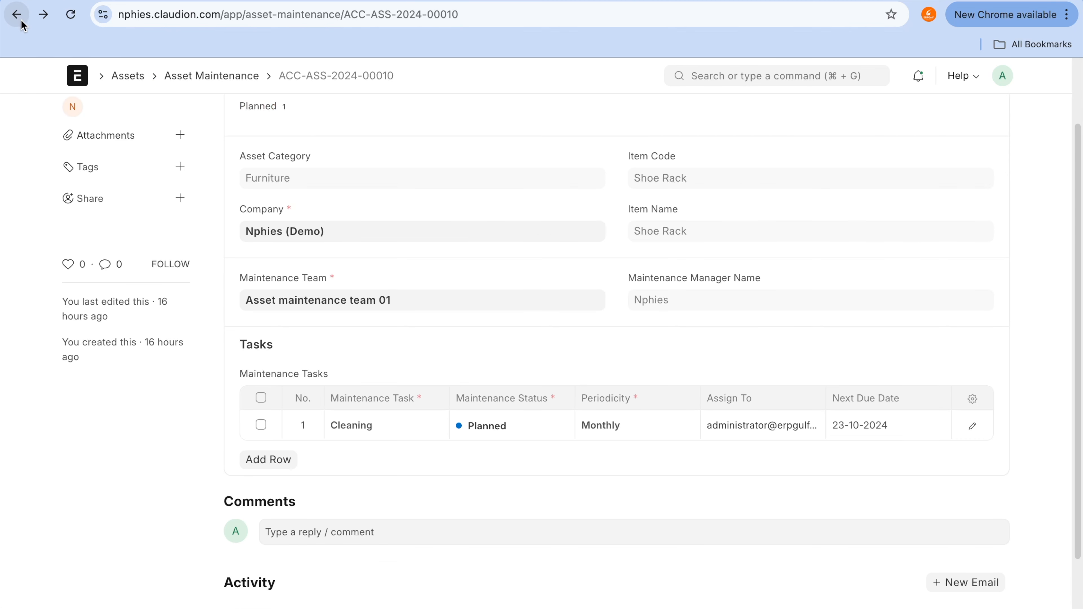
{"action": "left_click", "coordinate": [18, 15]}
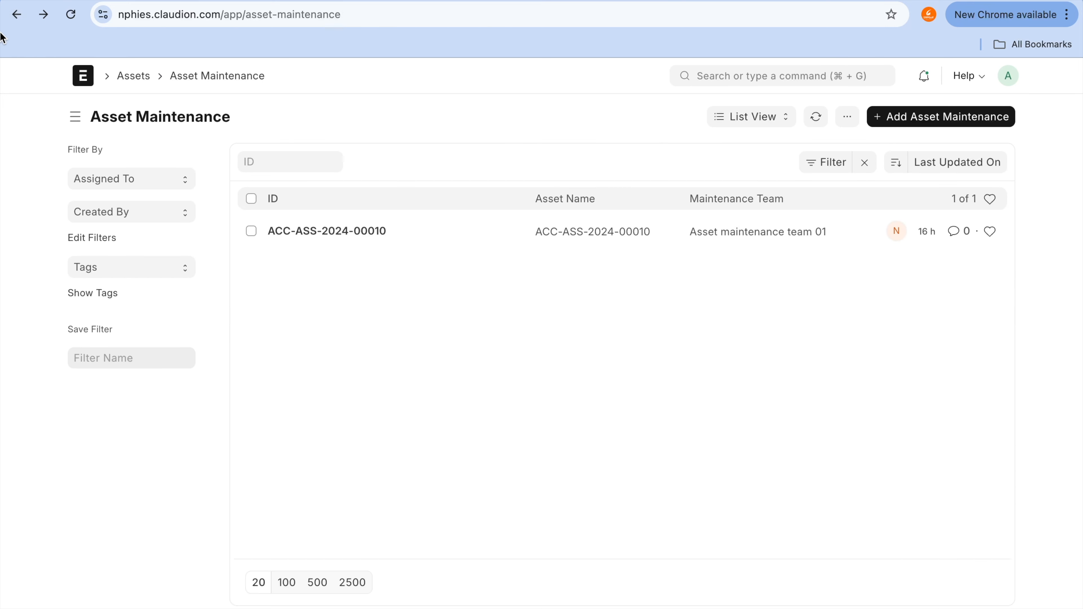
{"action": "left_click", "coordinate": [17, 14]}
{"action": "left_click", "coordinate": [17, 14]}
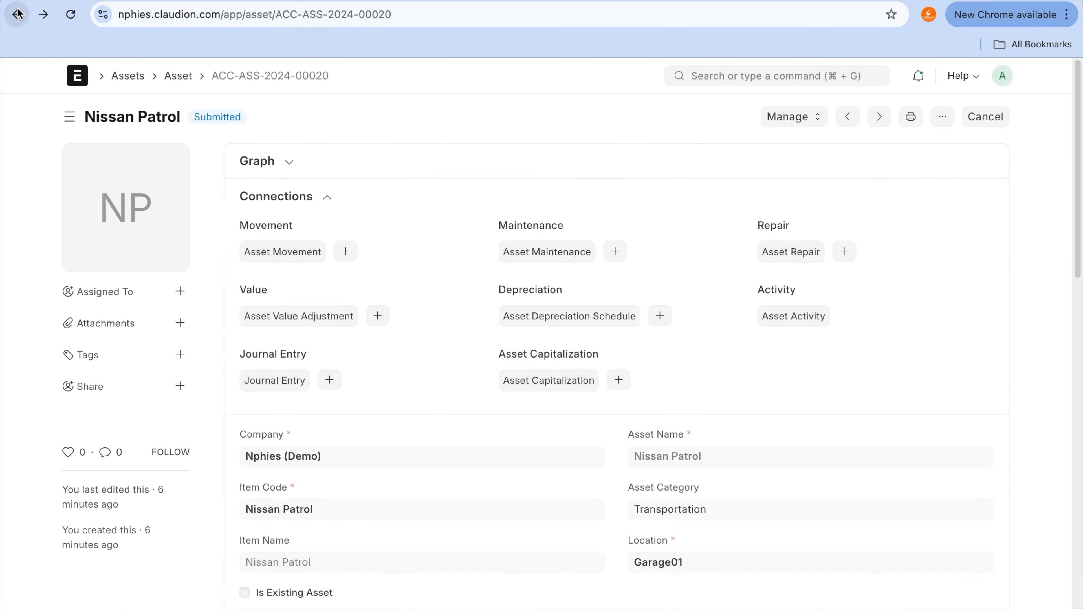
{"action": "scroll", "coordinate": [512, 385], "scroll_direction": "down", "scroll_amount": 20}
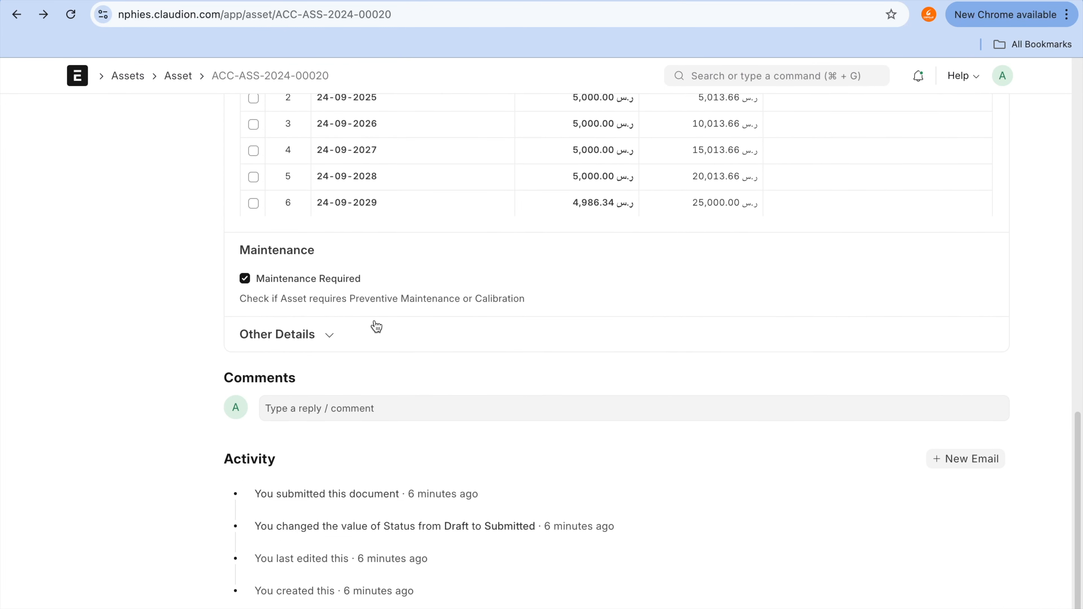
{"action": "scroll", "coordinate": [376, 326], "scroll_direction": "up", "scroll_amount": 20}
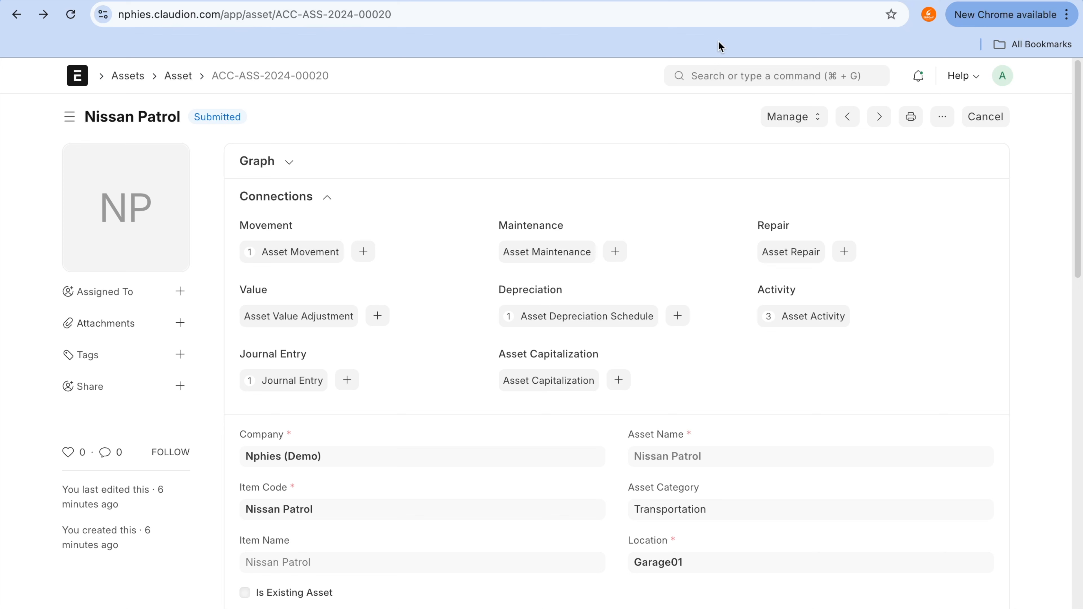
- Switch to the Chart of Accounts page and open the Item list from there
{"action": "mouse_move", "coordinate": [716, 1]}
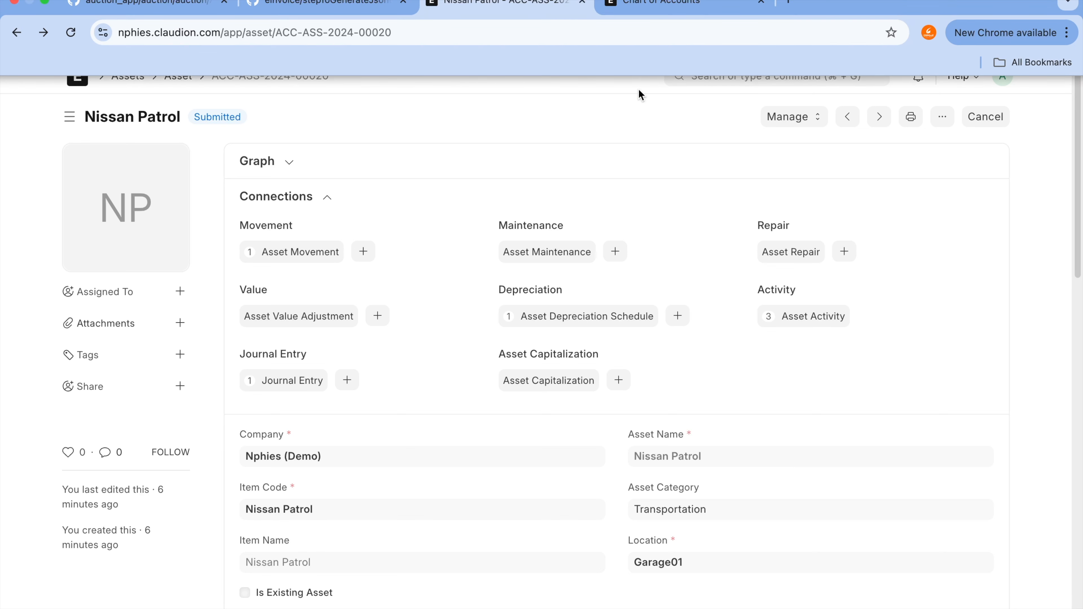
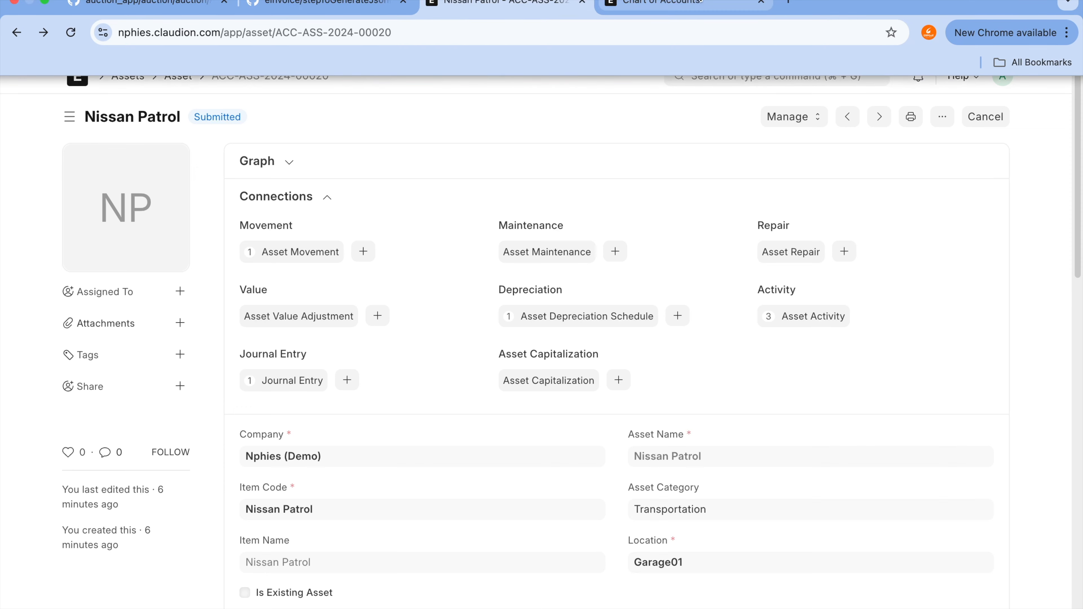
{"action": "left_click", "coordinate": [691, 3]}
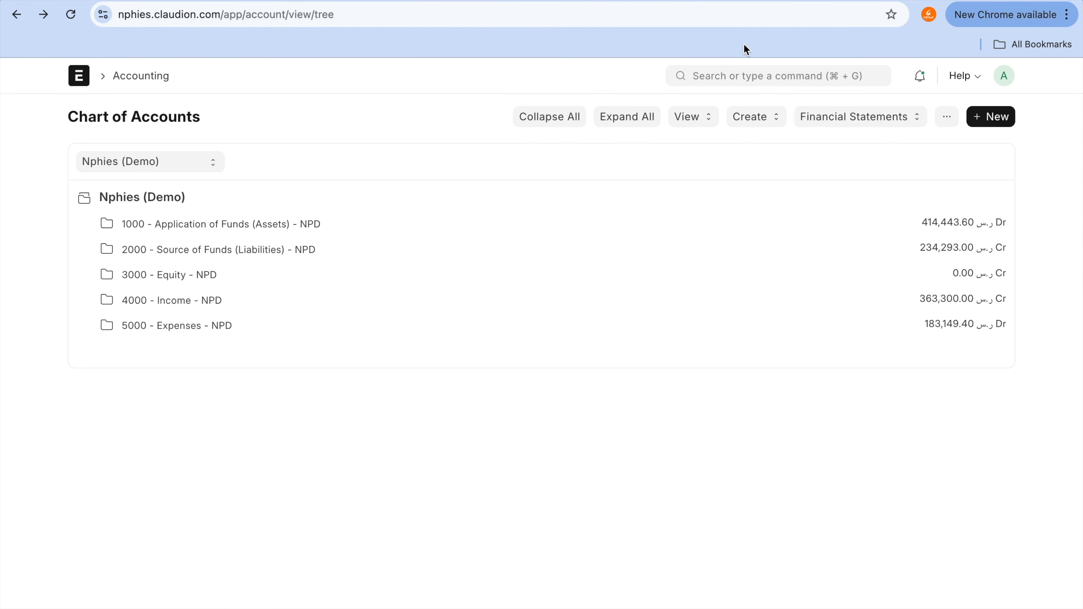
{"action": "left_click", "coordinate": [744, 72]}
{"action": "type", "text": "item lis"}
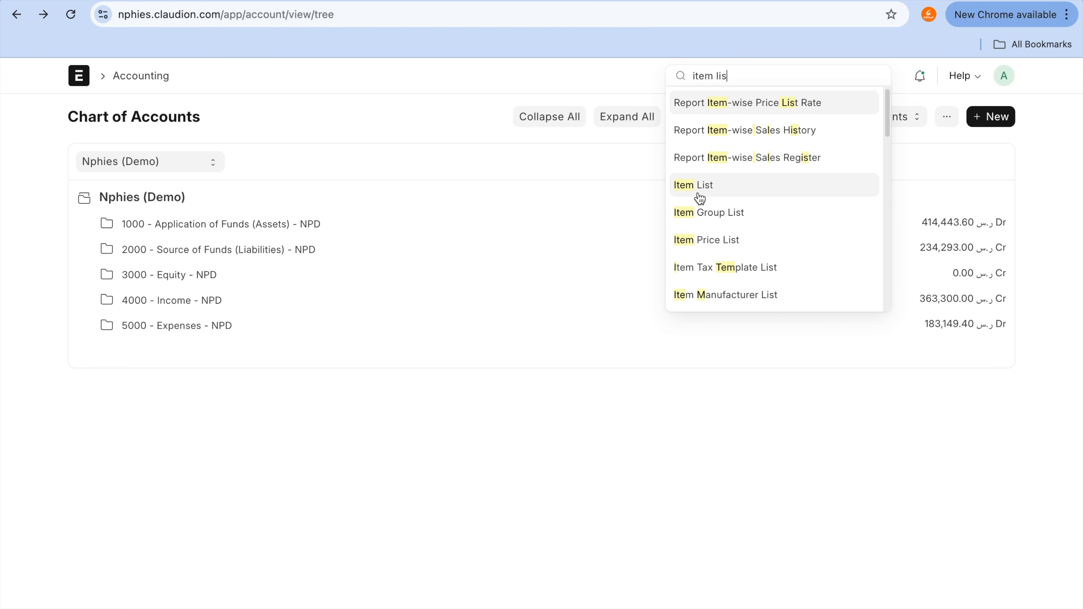
{"action": "left_click", "coordinate": [700, 195]}
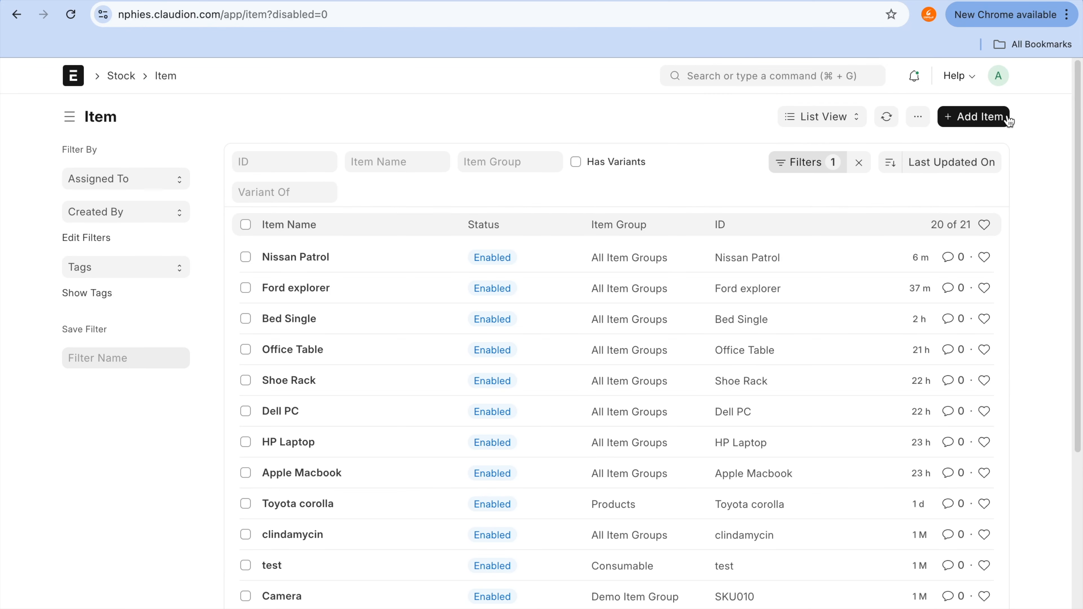
- Start a new item with the item code Samsung AC
{"action": "left_click", "coordinate": [991, 118]}
{"action": "type", "text": "A"}
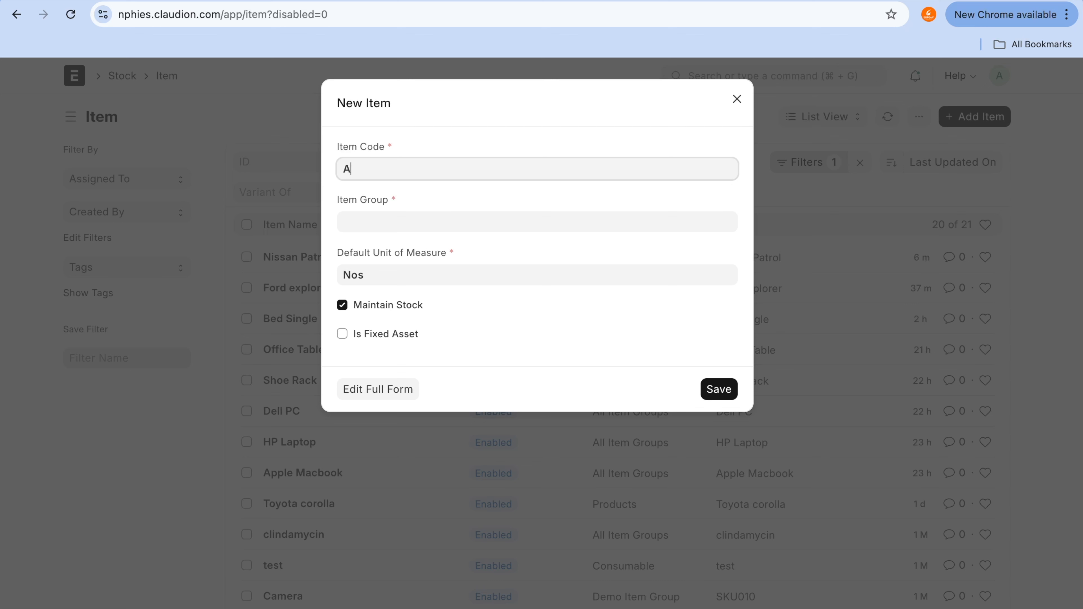
{"action": "type", "text": "ir condi"}
{"action": "key", "text": "super+a"}
{"action": "type", "text": "Samsung AC"}
{"action": "key", "text": "Tab"}
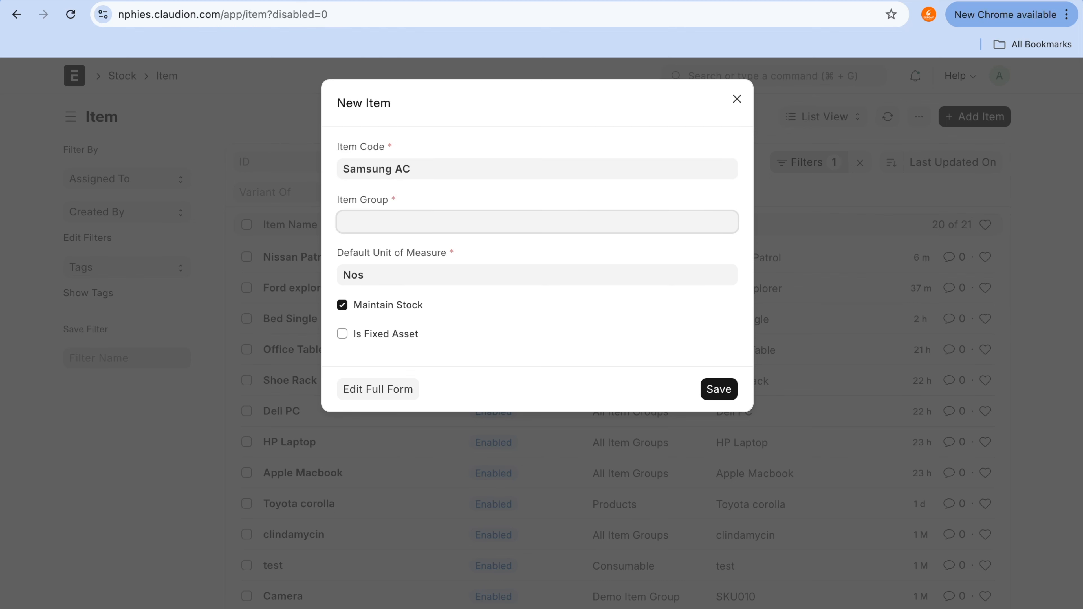
- Assign Samsung AC to All Item Groups, disable Maintain Stock, and mark it as a fixed asset
{"action": "scroll", "coordinate": [463, 412], "scroll_direction": "down", "scroll_amount": 2}
{"action": "scroll", "coordinate": [463, 411], "scroll_direction": "down", "scroll_amount": 1}
{"action": "scroll", "coordinate": [462, 412], "scroll_direction": "down", "scroll_amount": 3}
{"action": "scroll", "coordinate": [462, 412], "scroll_direction": "up", "scroll_amount": 5}
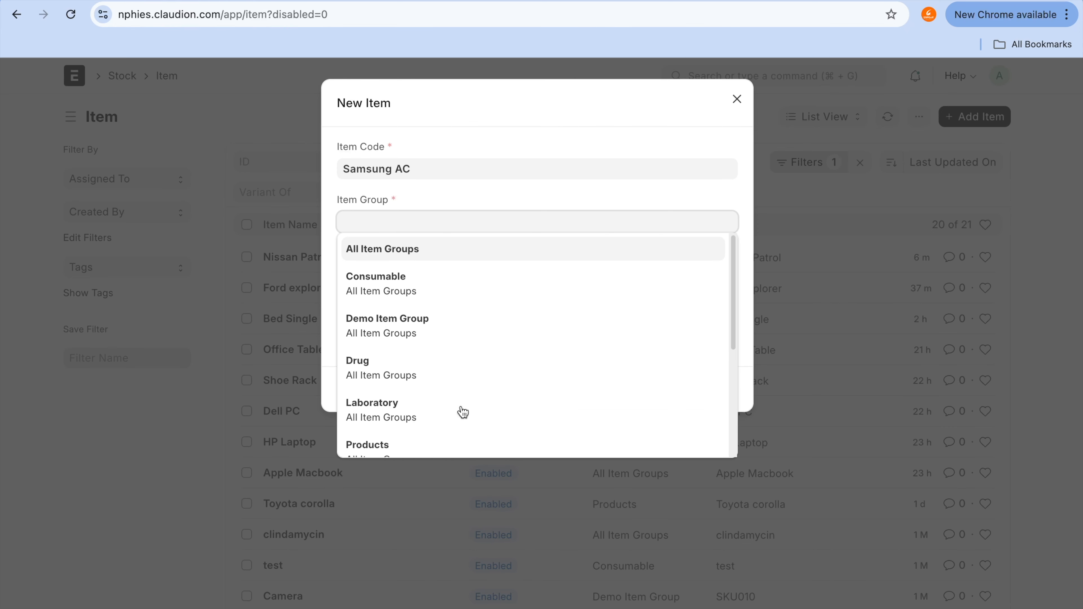
{"action": "left_click", "coordinate": [457, 247]}
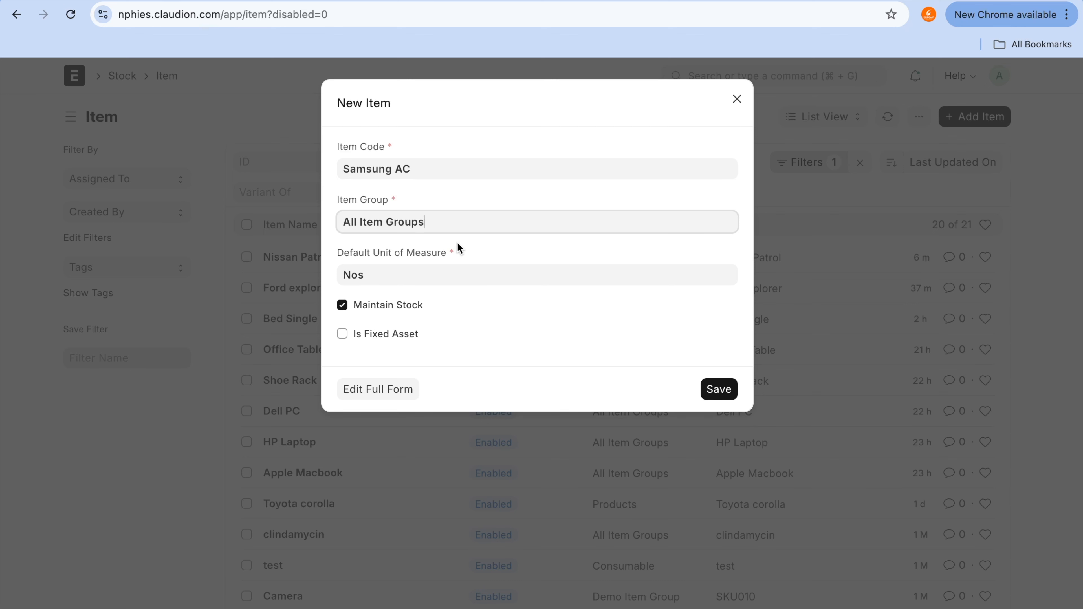
{"action": "left_click", "coordinate": [413, 308]}
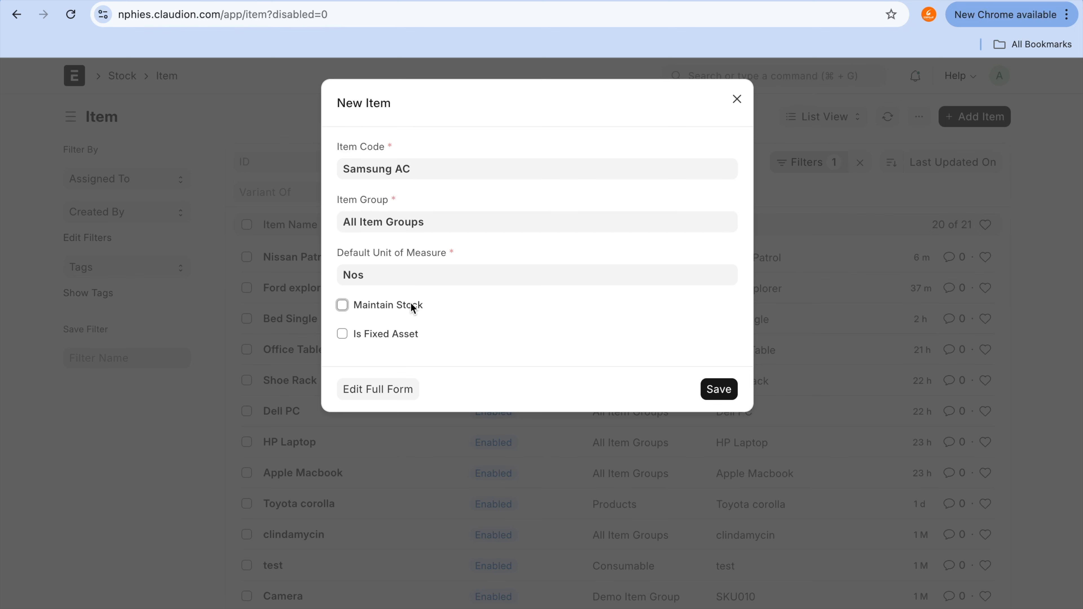
{"action": "left_click", "coordinate": [396, 334]}
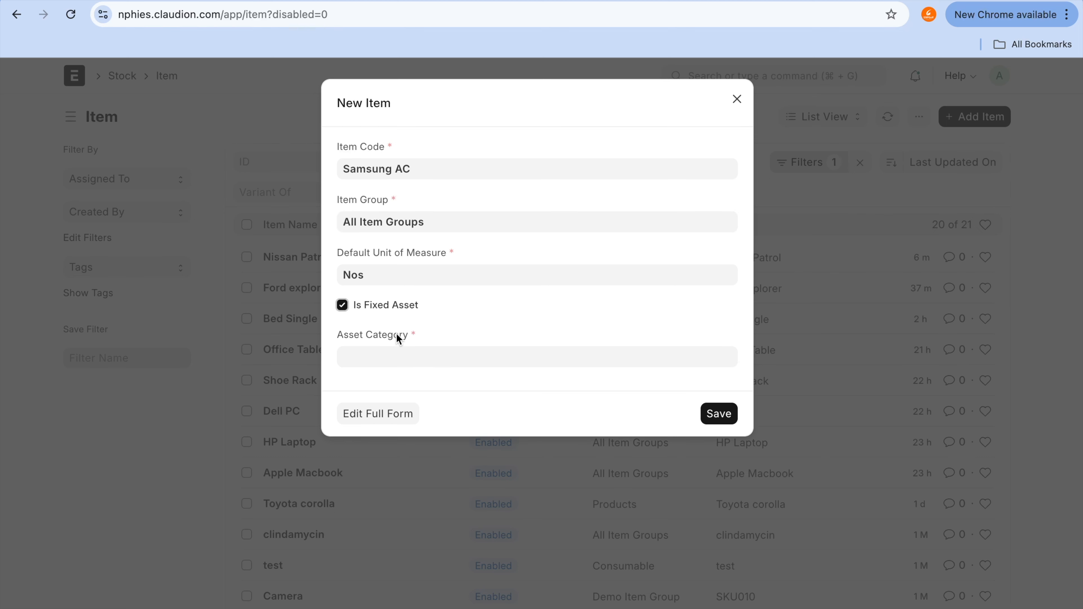
- Set the Samsung AC item's asset category to Transportation and continue in the full item form
{"action": "left_click", "coordinate": [401, 362]}
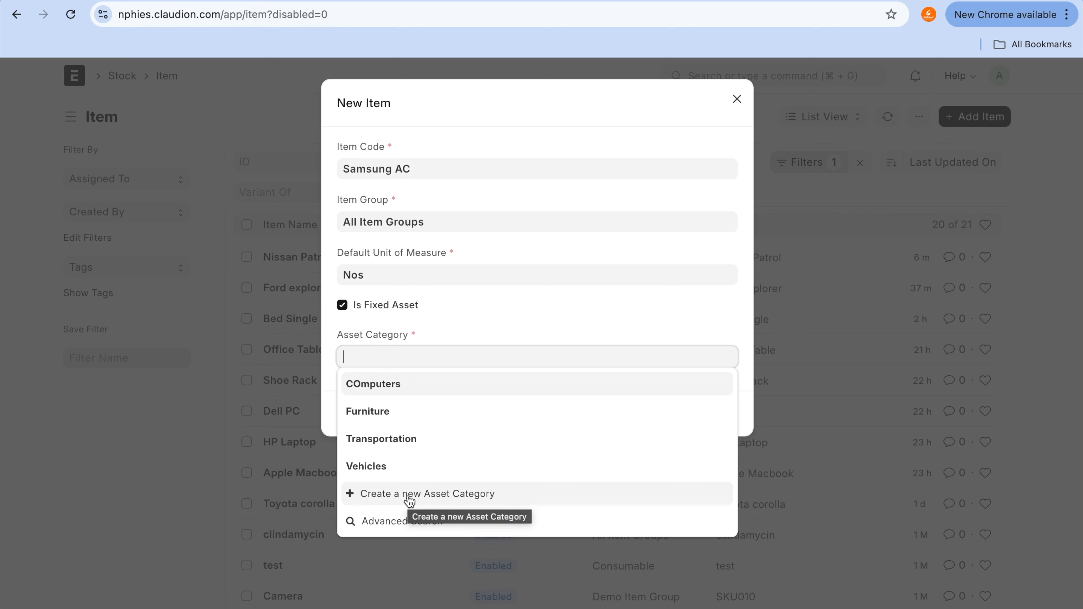
{"action": "left_click", "coordinate": [407, 438]}
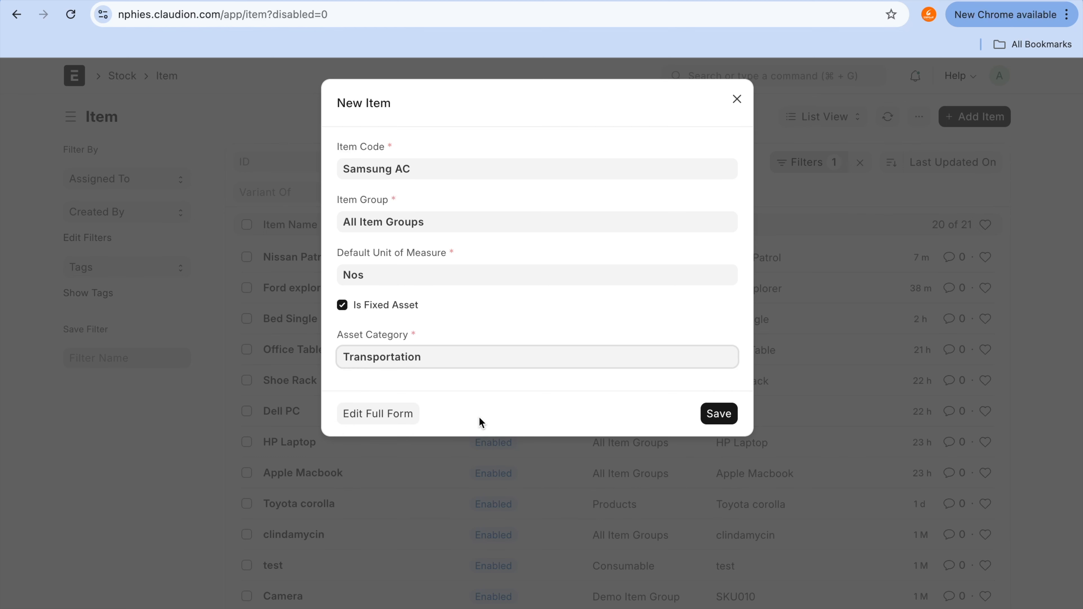
{"action": "left_click", "coordinate": [397, 413]}
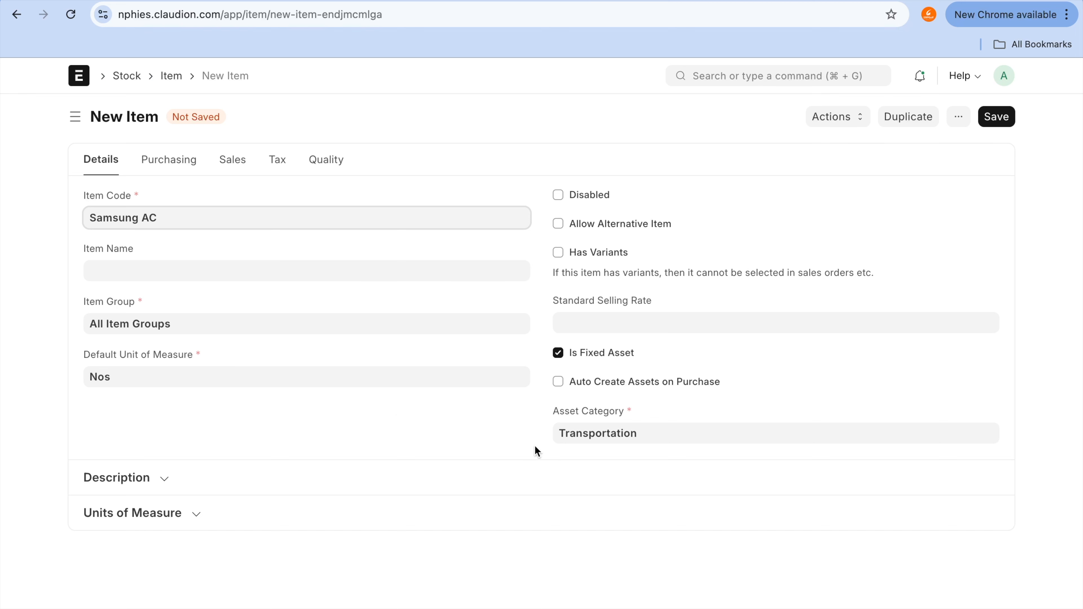
- Enable automatic asset creation on purchase for the Samsung AC item, keeping Create Grouped Asset off
{"action": "mouse_move", "coordinate": [594, 337]}
{"action": "left_mouse_down"}
{"action": "mouse_move", "coordinate": [505, 344]}
{"action": "mouse_move", "coordinate": [703, 357]}
{"action": "left_mouse_up"}
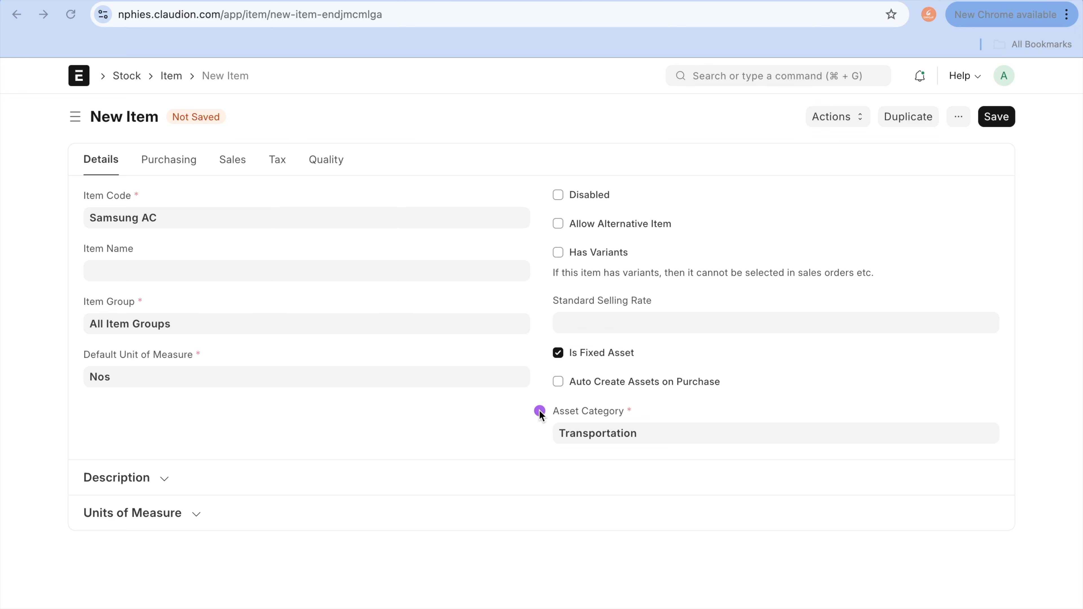
{"action": "key", "text": "Escape"}
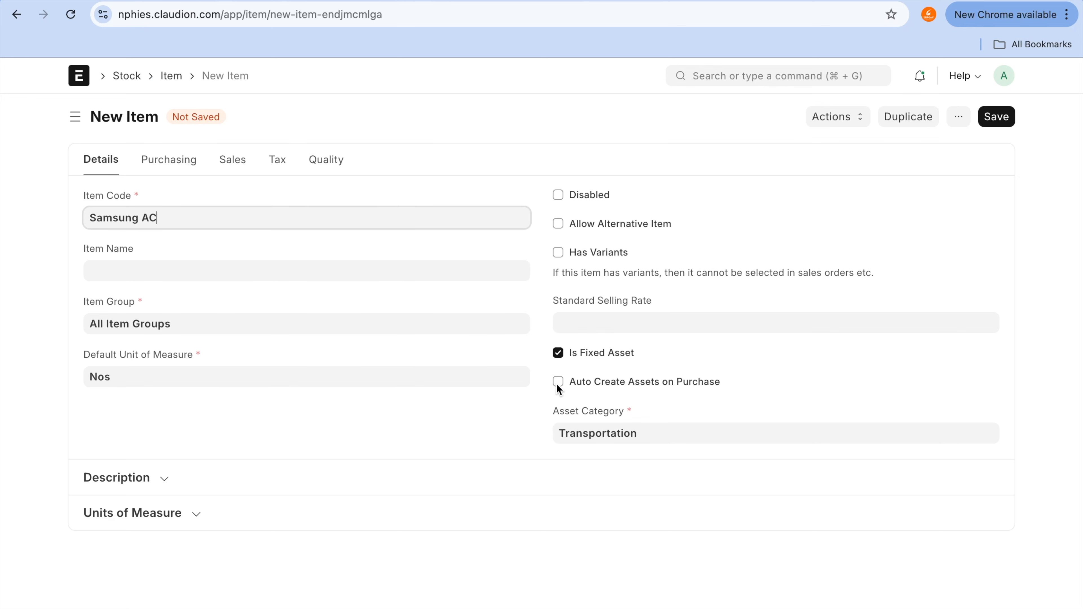
{"action": "left_click", "coordinate": [557, 383]}
{"action": "key", "text": "ctrl+a"}
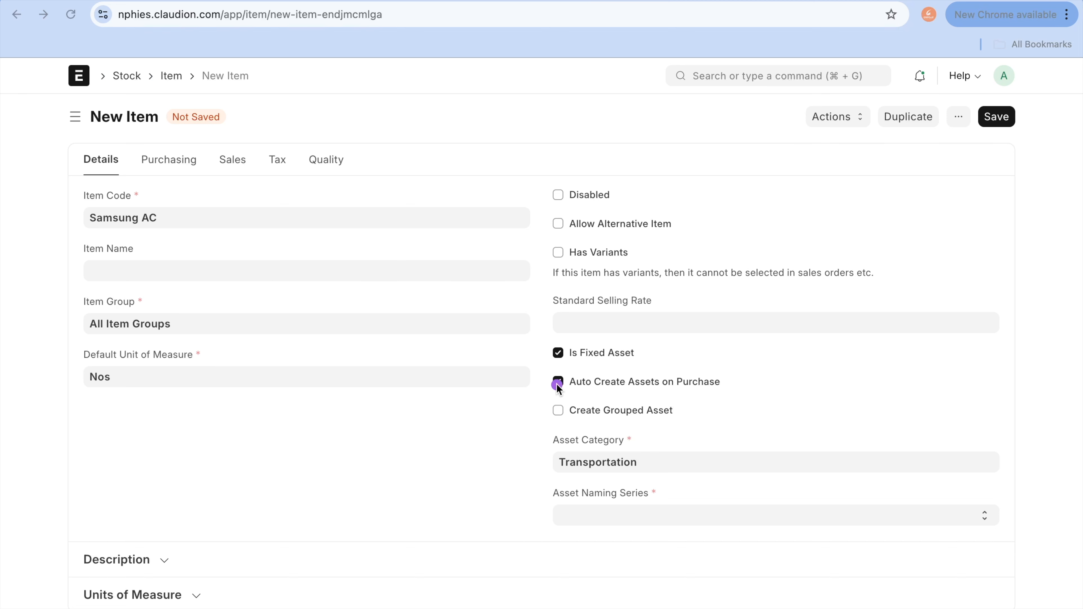
{"action": "left_click_drag", "start_coordinate": [526, 387], "coordinate": [588, 387]}
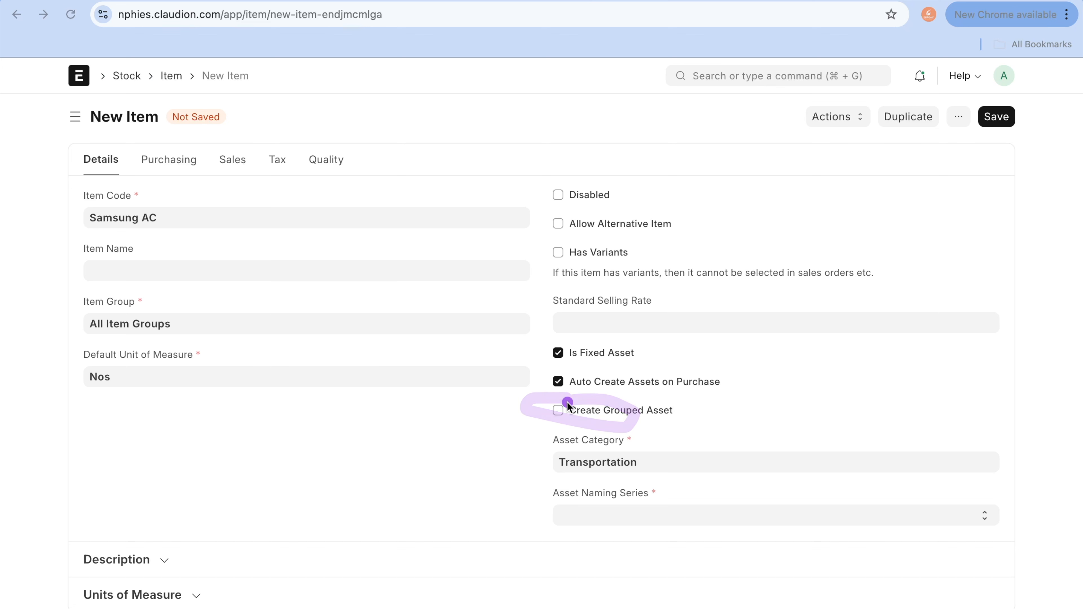
{"action": "left_click", "coordinate": [558, 412]}
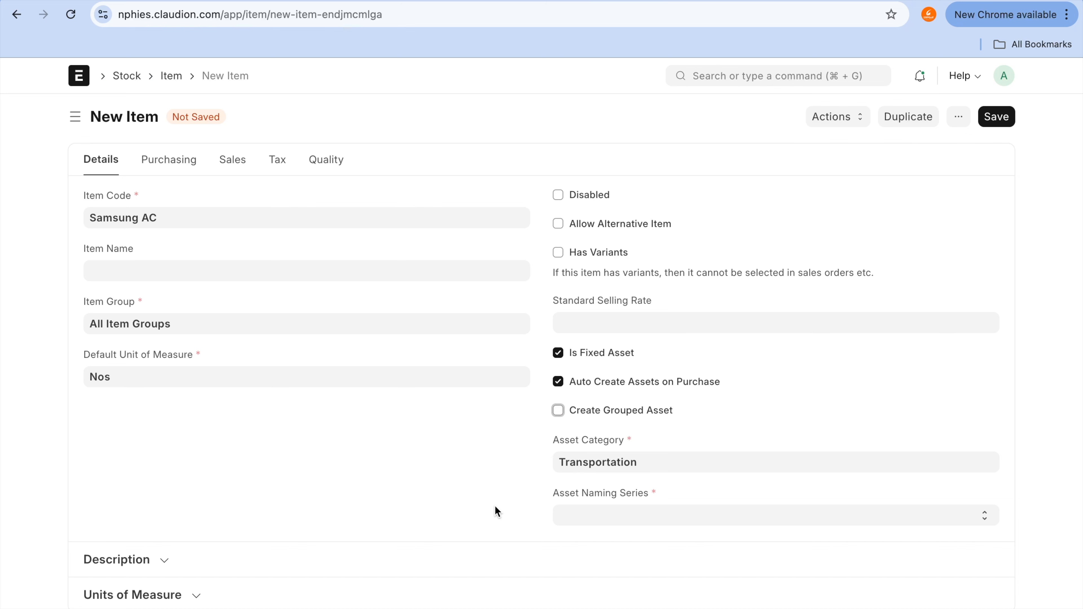
- Set the Samsung AC item's asset naming series to ACC-ASS-.YYYY.- and save the item
{"action": "left_click", "coordinate": [1001, 116]}
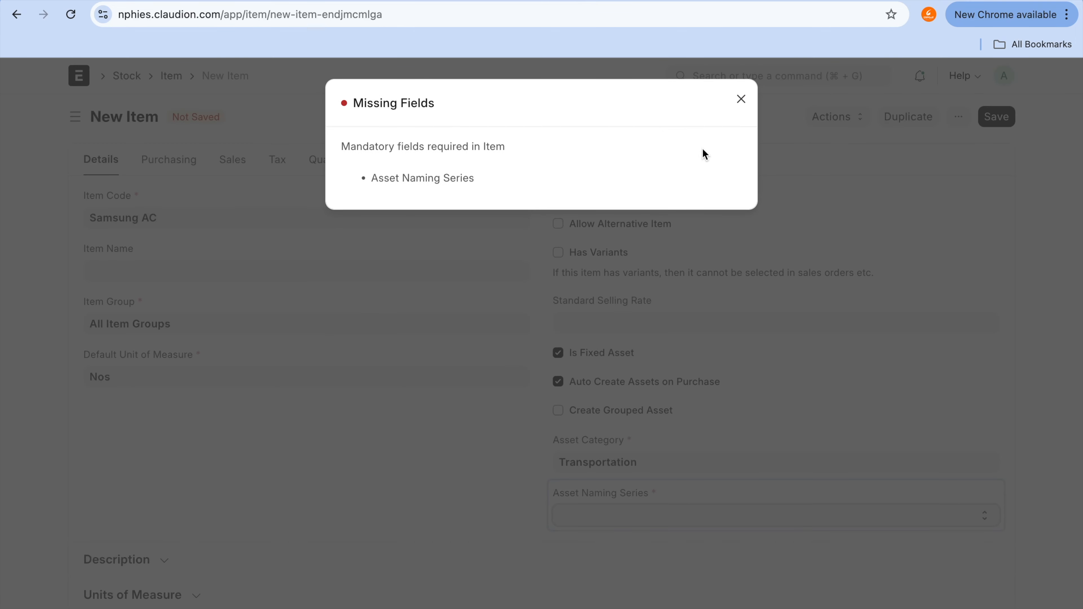
{"action": "left_click", "coordinate": [741, 99]}
{"action": "left_click", "coordinate": [668, 512]}
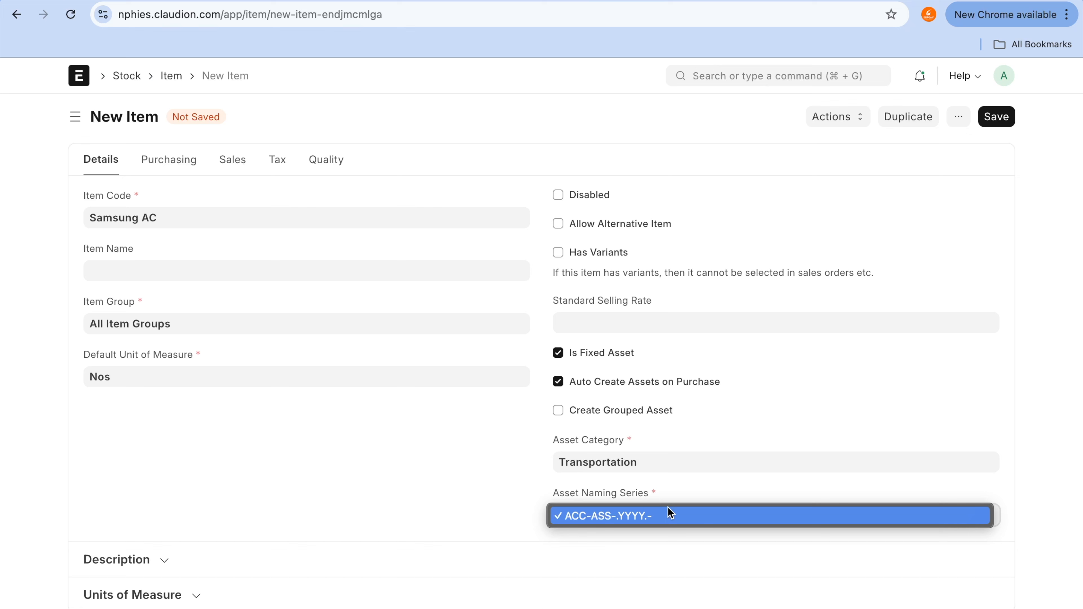
{"action": "left_click", "coordinate": [671, 517]}
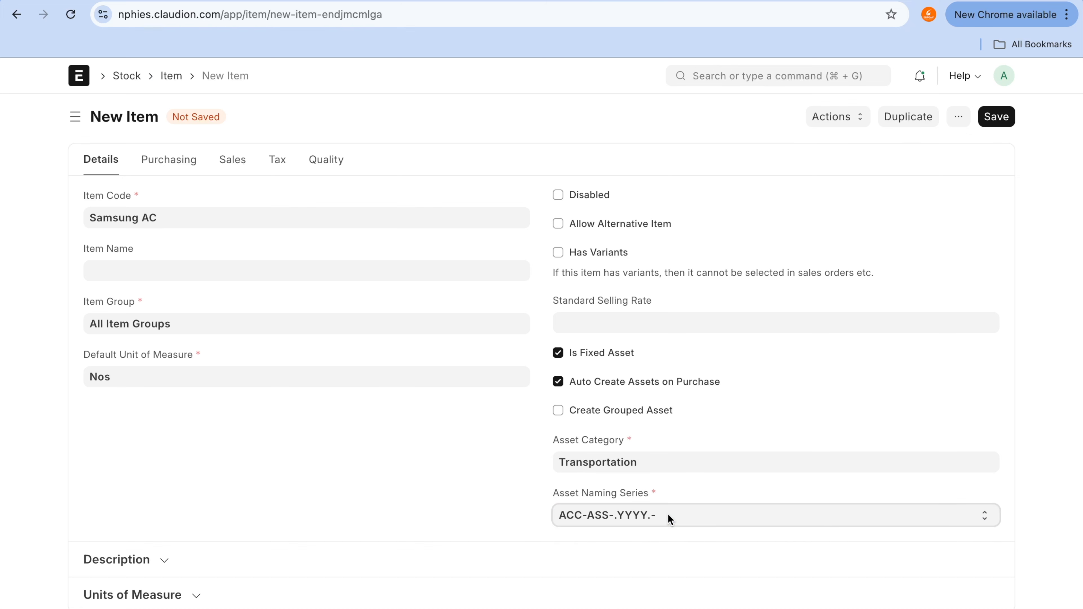
{"action": "left_click", "coordinate": [999, 117]}
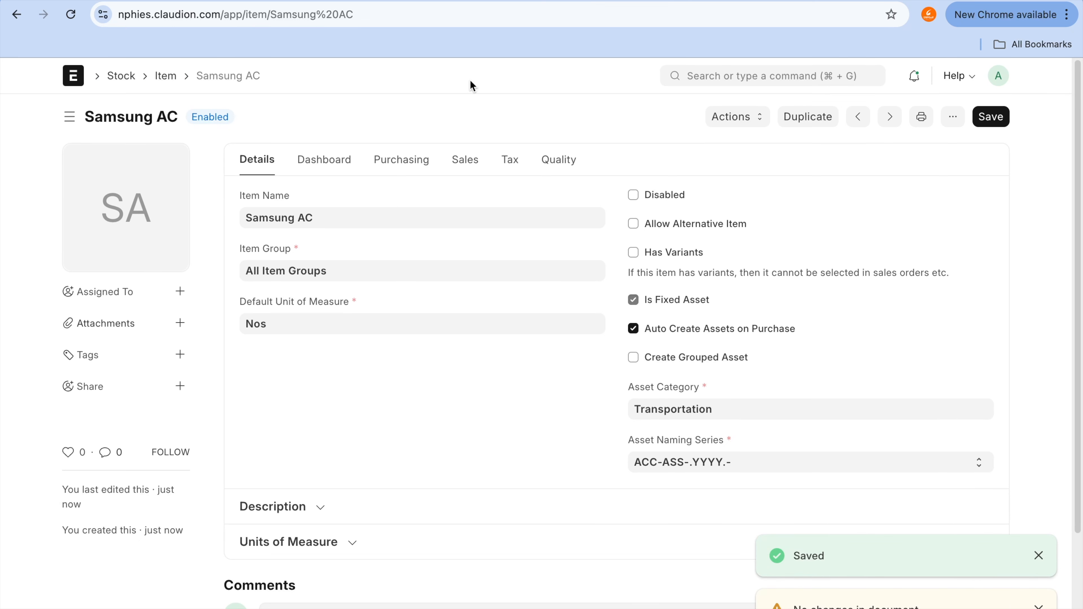
- Switch to the Nissan Patrol asset page and, from there, search for and open the Purchase Invoice list
{"action": "left_click", "coordinate": [494, 0]}
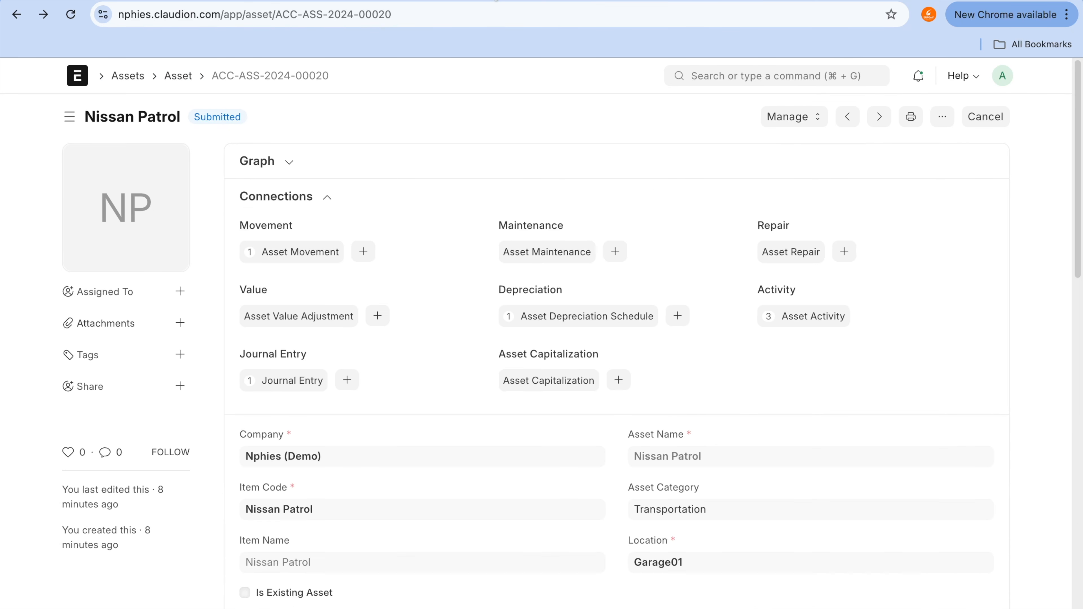
{"action": "left_click", "coordinate": [186, 78]}
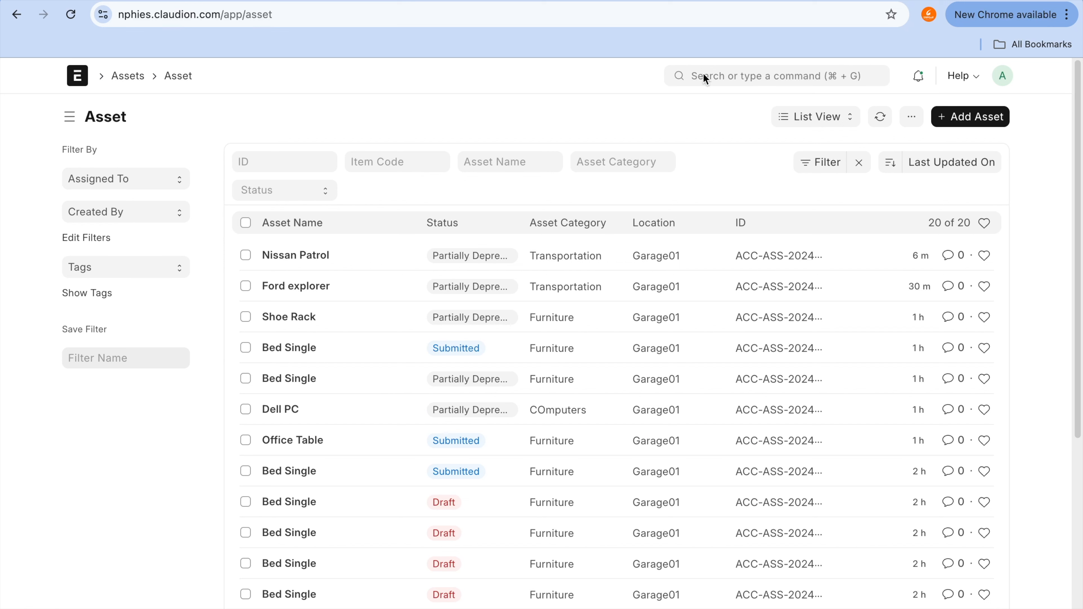
{"action": "left_click", "coordinate": [719, 76]}
{"action": "type", "text": "purchase in"}
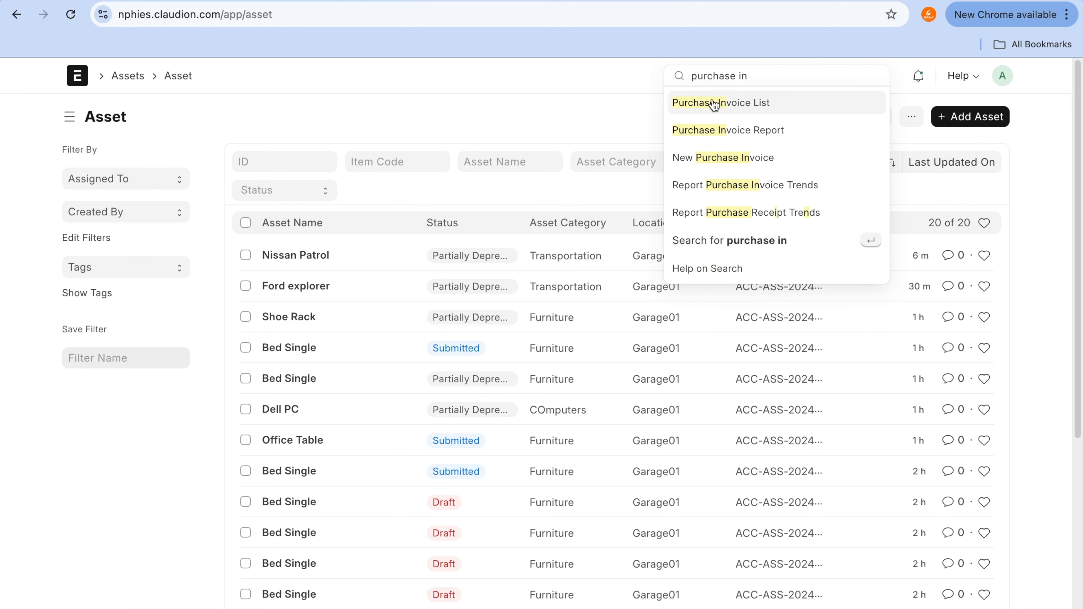
{"action": "left_click", "coordinate": [714, 105]}
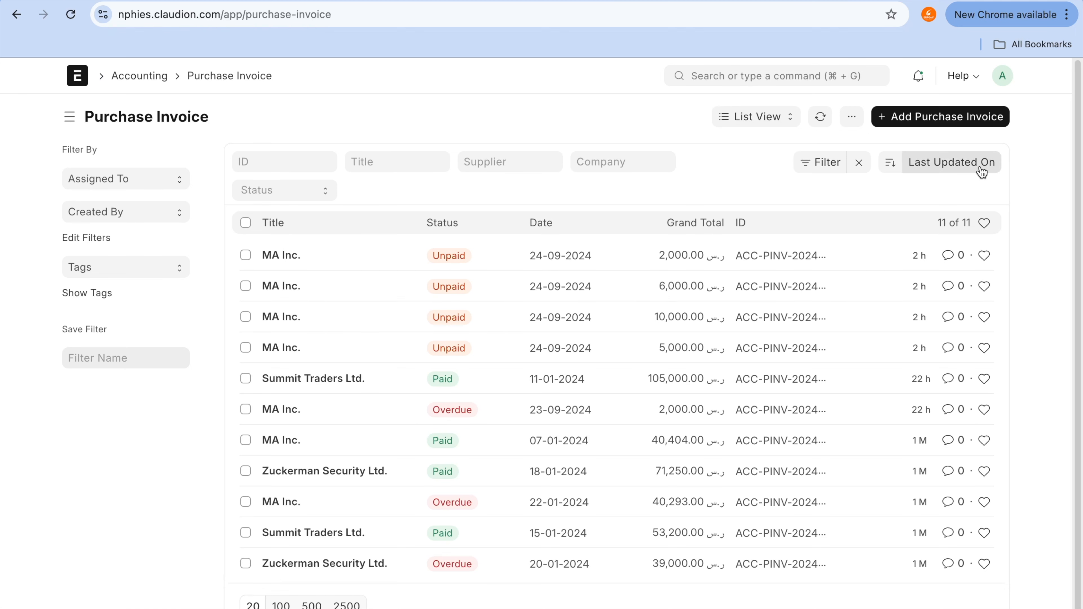
- Start a new purchase invoice with Update Stock enabled and Zuckerman Security Ltd. as the supplier
{"action": "left_click", "coordinate": [972, 123]}
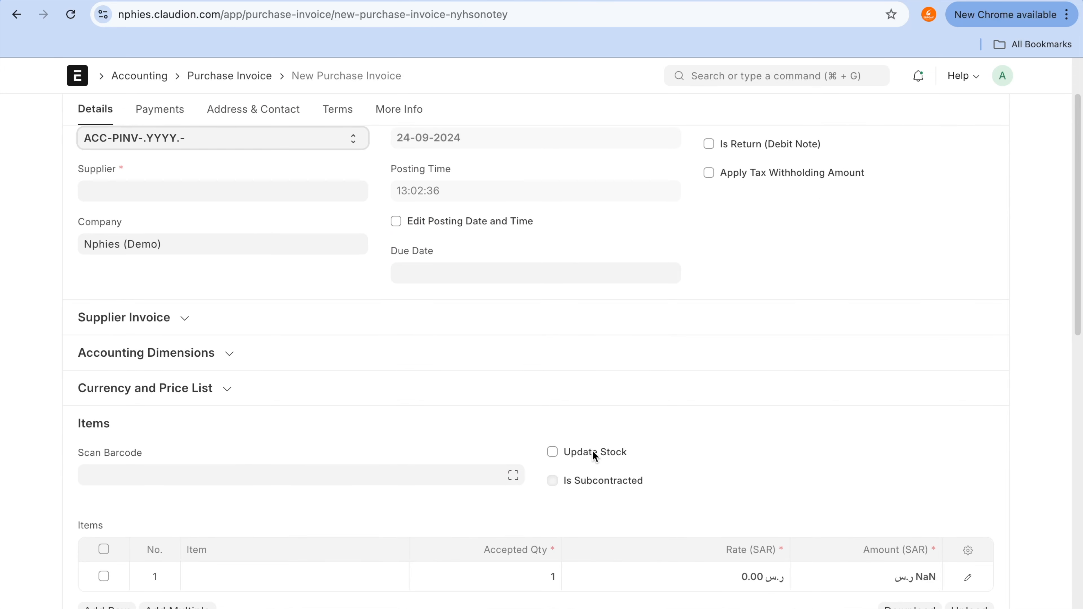
{"action": "left_click", "coordinate": [594, 452]}
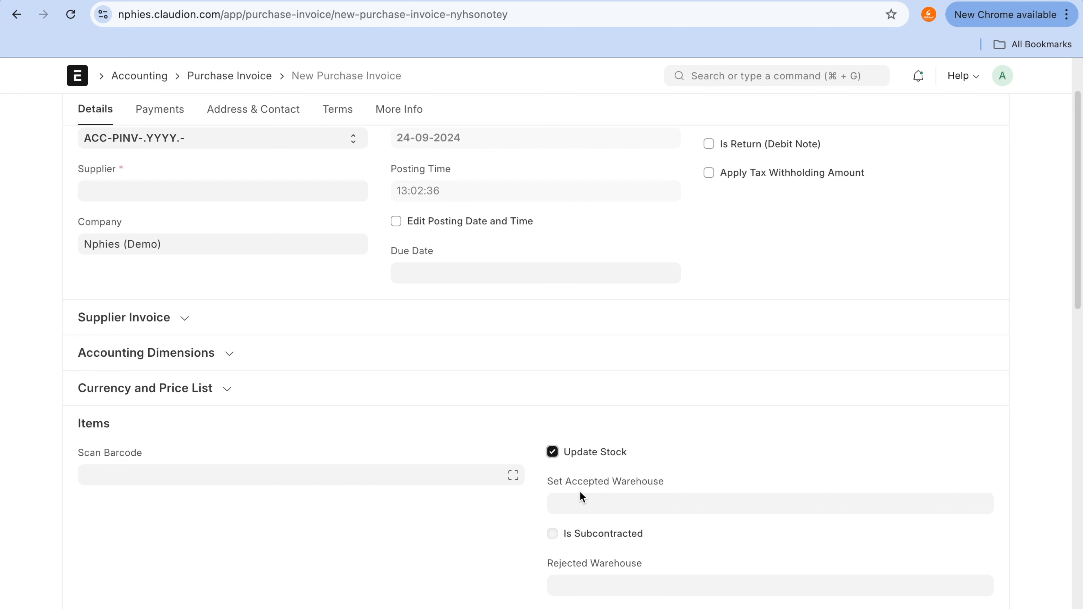
{"action": "scroll", "coordinate": [580, 493], "scroll_direction": "up", "scroll_amount": 1}
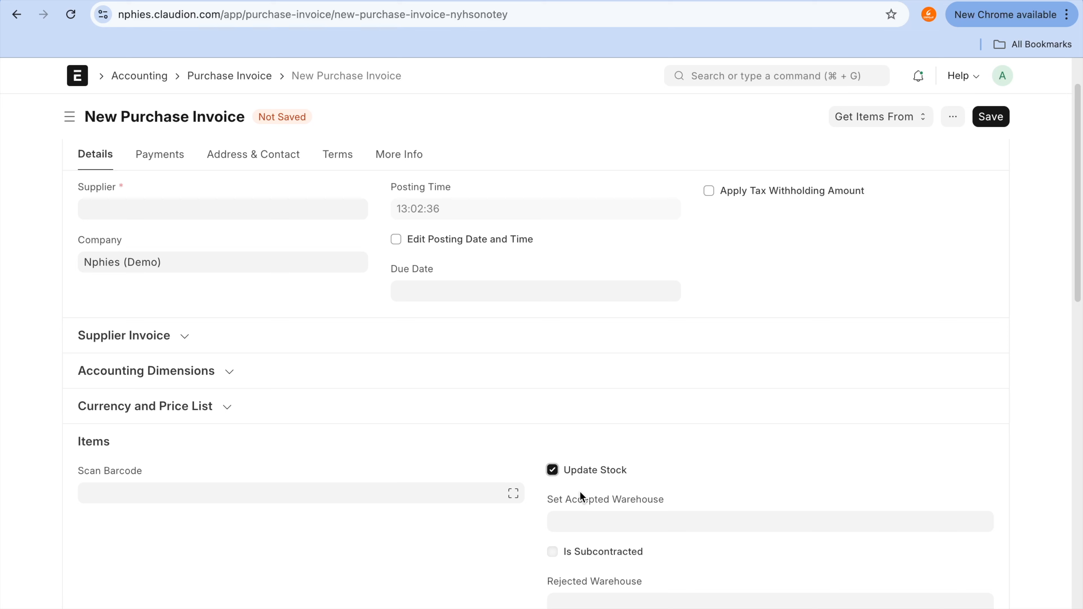
{"action": "scroll", "coordinate": [579, 491], "scroll_direction": "up", "scroll_amount": 1}
{"action": "left_click", "coordinate": [222, 225]}
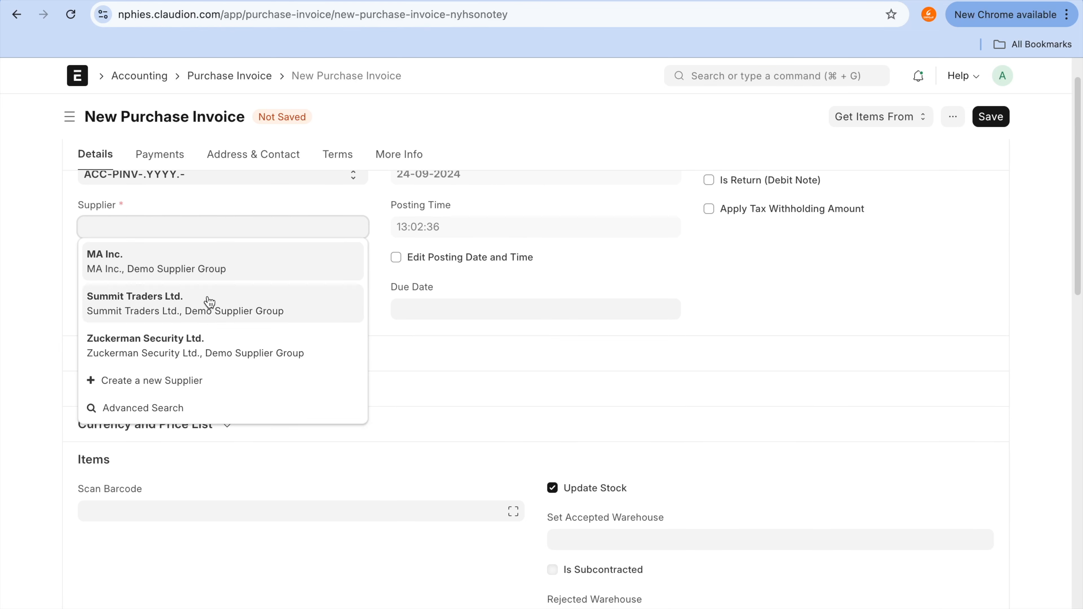
{"action": "left_click", "coordinate": [209, 339]}
- Enter Samsung AC as the item in the first row of the invoice's Items table
{"action": "scroll", "coordinate": [598, 363], "scroll_direction": "down", "scroll_amount": 10}
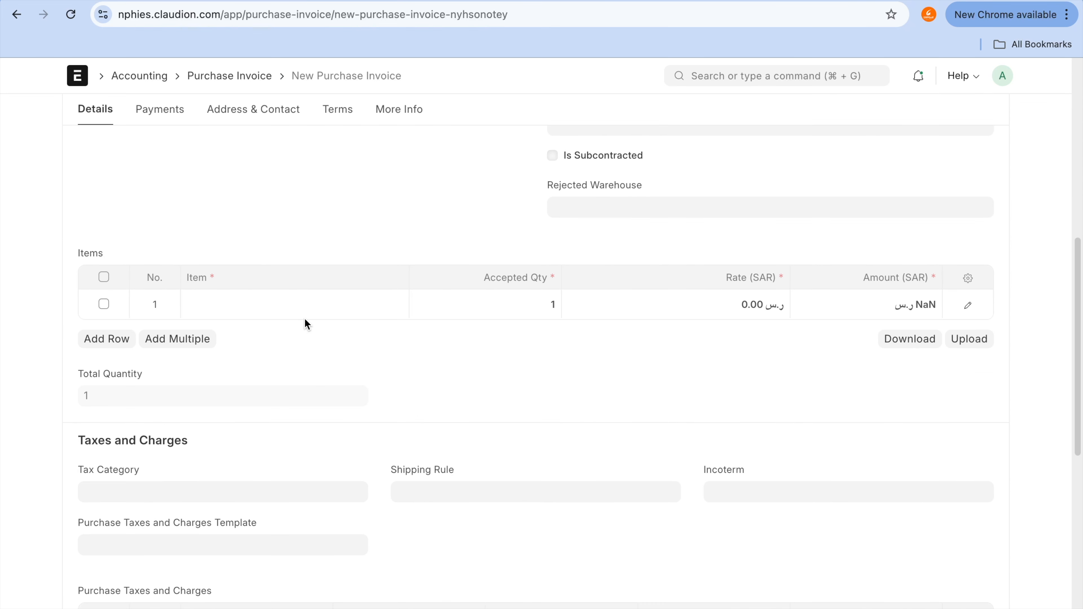
{"action": "left_click", "coordinate": [305, 315]}
{"action": "type", "text": "sa"}
{"action": "key", "text": "BackSpace"}
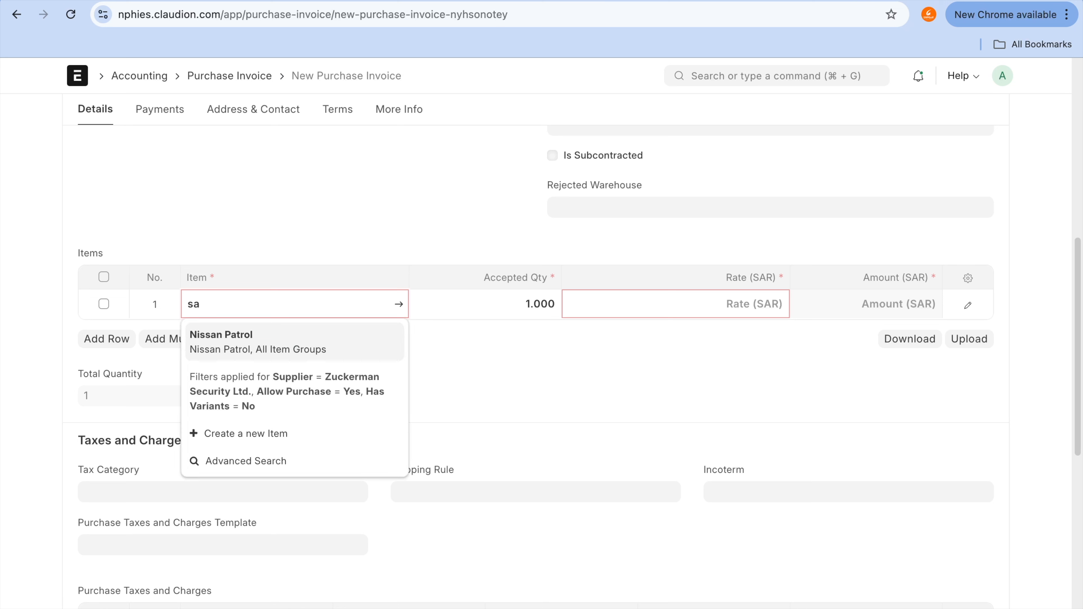
{"action": "type", "text": "m"}
{"action": "left_click", "coordinate": [293, 339]}
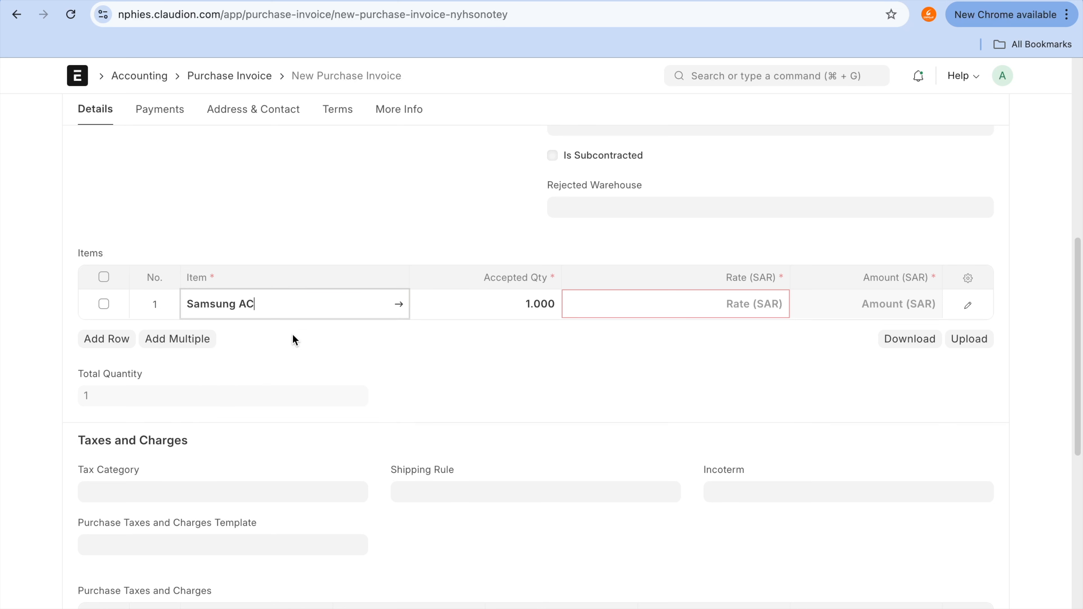
- Set the Samsung AC row to quantity 5 and rate 2,000, and delete the empty second row
{"action": "left_click", "coordinate": [485, 303]}
{"action": "type", "text": "5"}
{"action": "key", "text": "Tab"}
{"action": "type", "text": "20"}
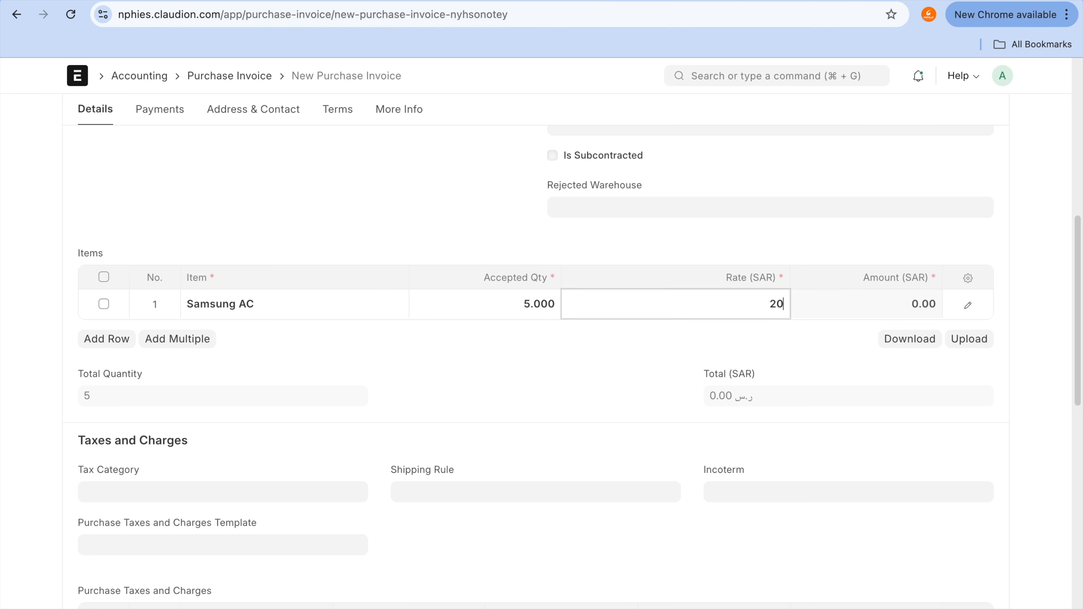
{"action": "key", "text": "Tab"}
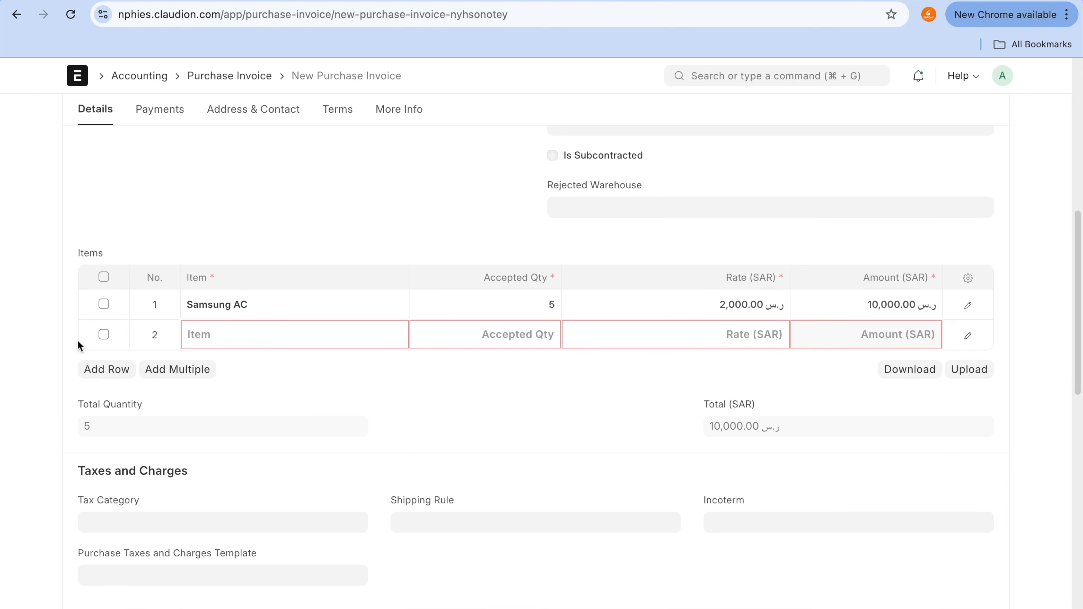
{"action": "left_click", "coordinate": [104, 335]}
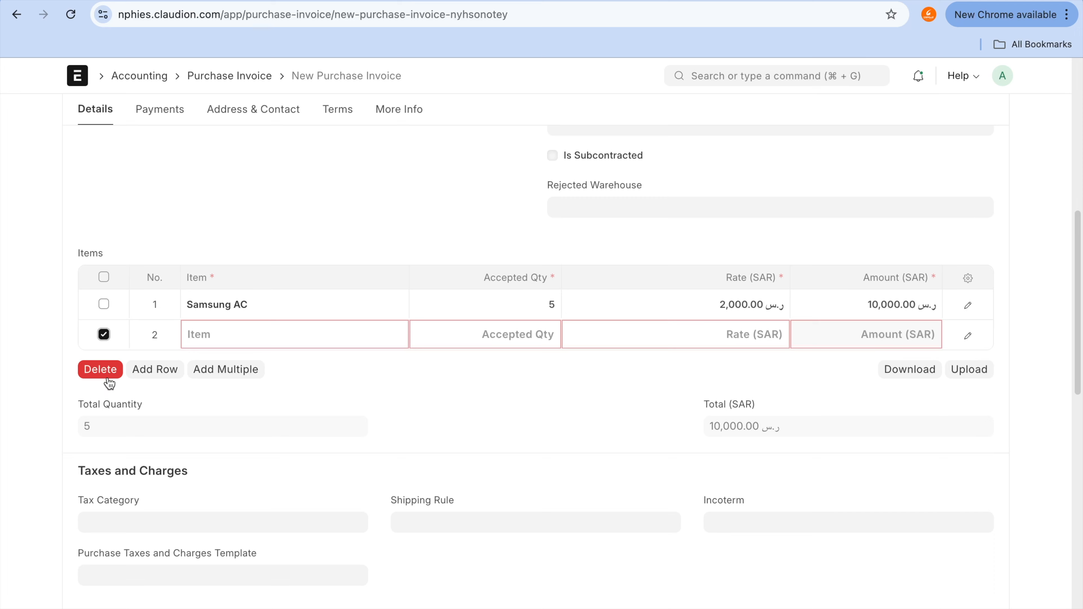
{"action": "left_click", "coordinate": [100, 370]}
- Save the purchase invoice and try to submit it
{"action": "scroll", "coordinate": [416, 425], "scroll_direction": "up", "scroll_amount": 10}
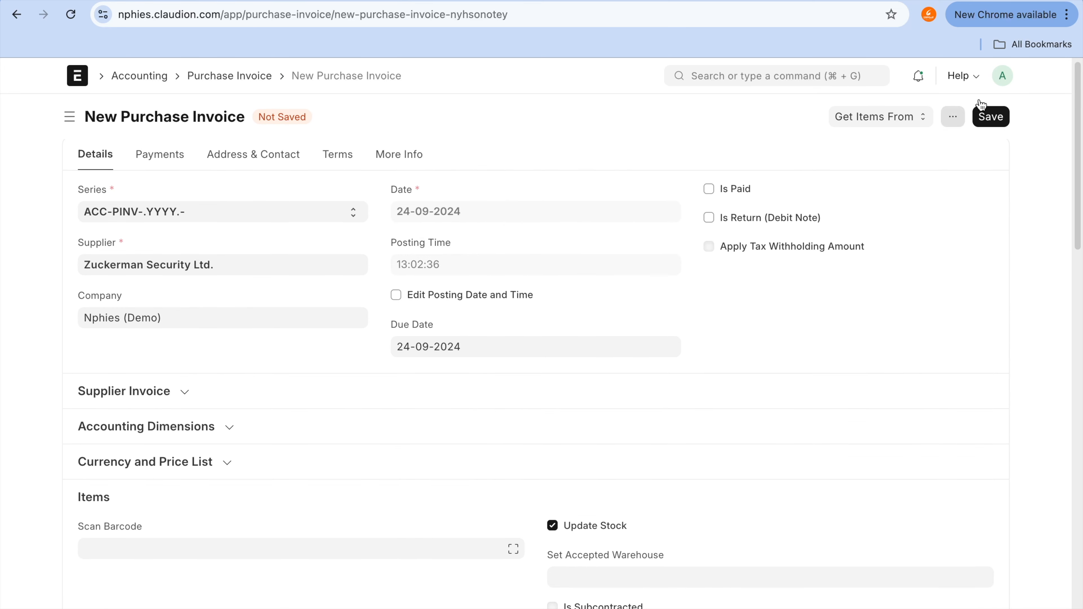
{"action": "left_click", "coordinate": [988, 120]}
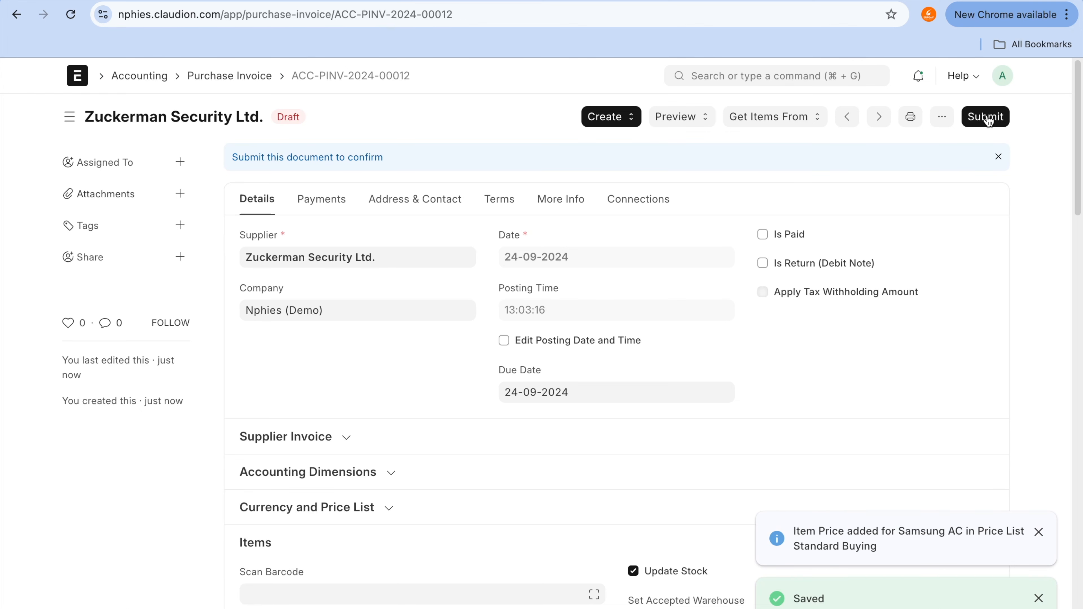
{"action": "left_click", "coordinate": [988, 120]}
{"action": "left_click", "coordinate": [729, 208]}
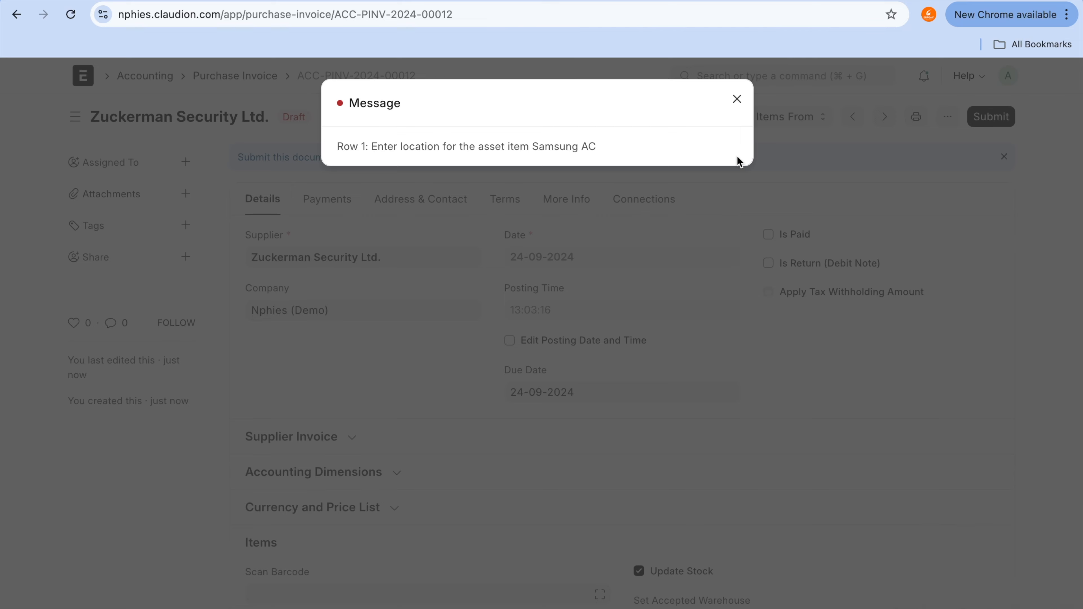
{"action": "left_click", "coordinate": [743, 100]}
- Open the Samsung AC invoice row's full details and start editing its Asset Location
{"action": "scroll", "coordinate": [796, 316], "scroll_direction": "down", "scroll_amount": 8}
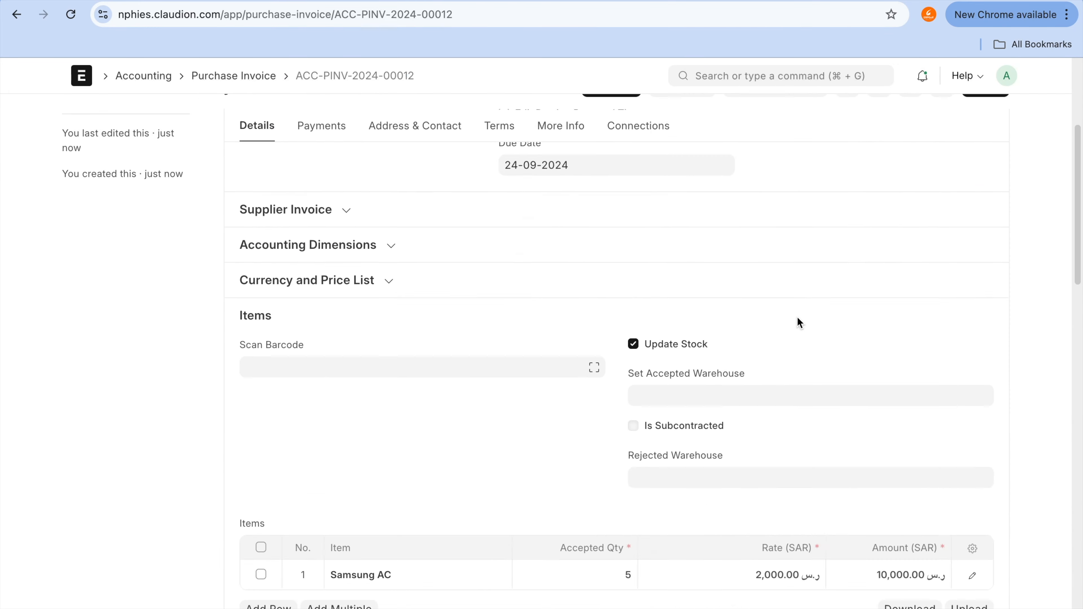
{"action": "key", "text": "ctrl+alt+Tab"}
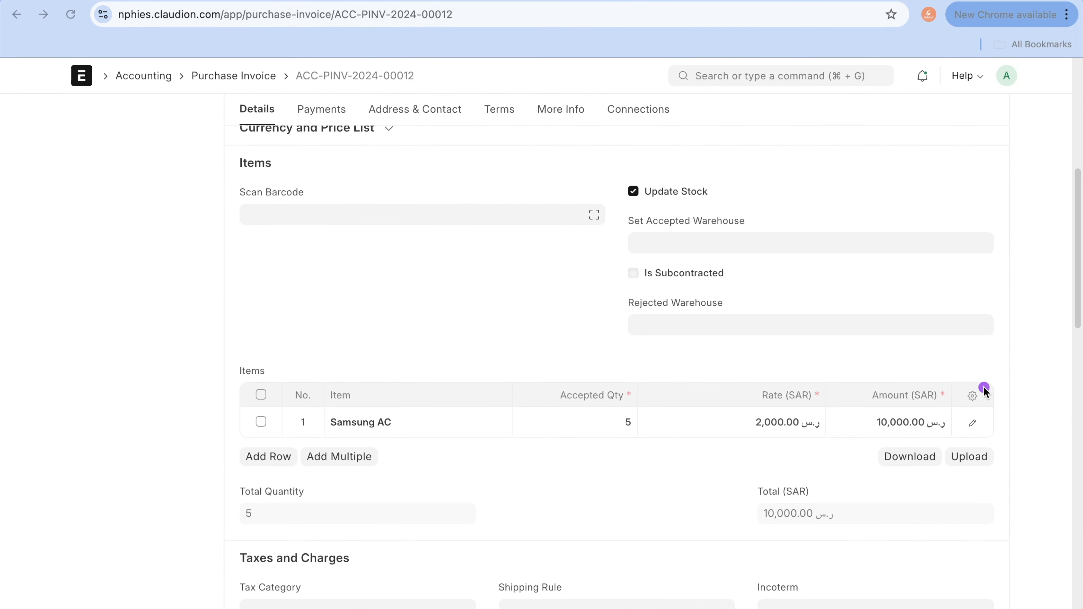
{"action": "left_click_drag", "start_coordinate": [973, 398], "coordinate": [963, 426]}
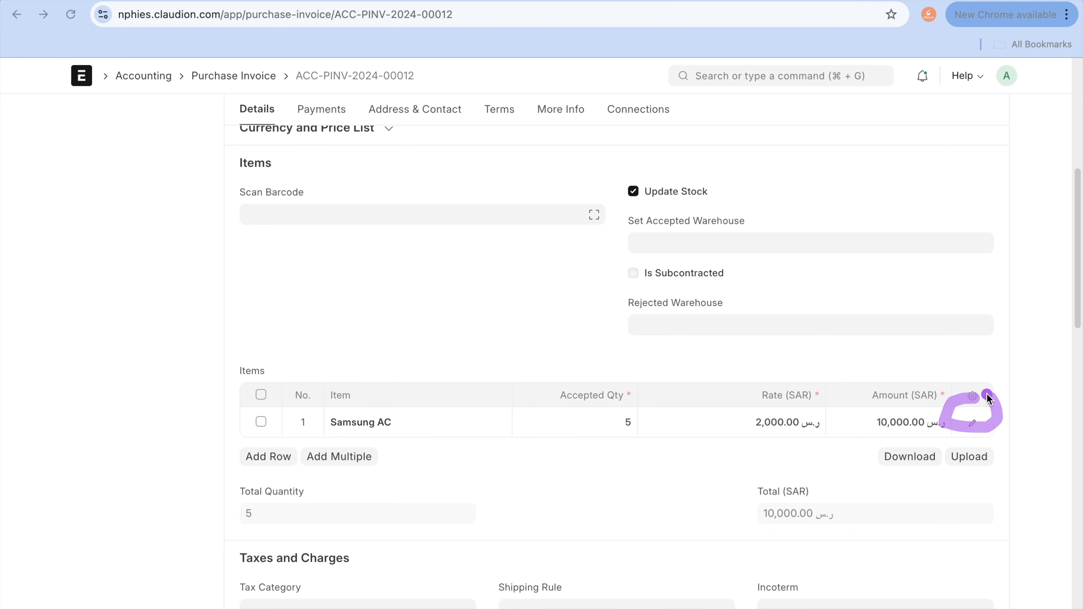
{"action": "left_click", "coordinate": [973, 425]}
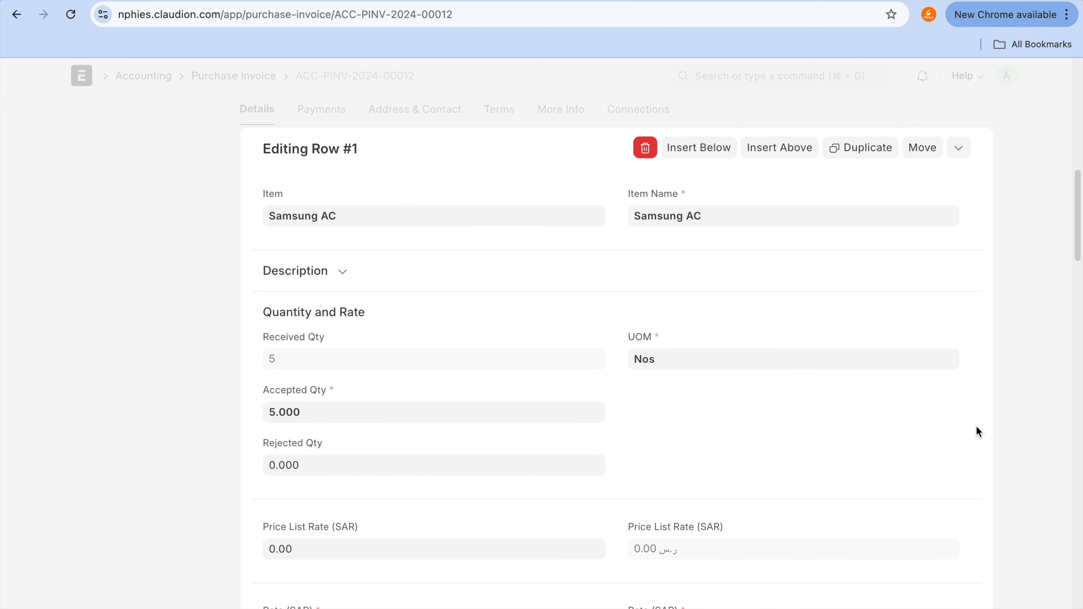
{"action": "scroll", "coordinate": [674, 415], "scroll_direction": "down", "scroll_amount": 10}
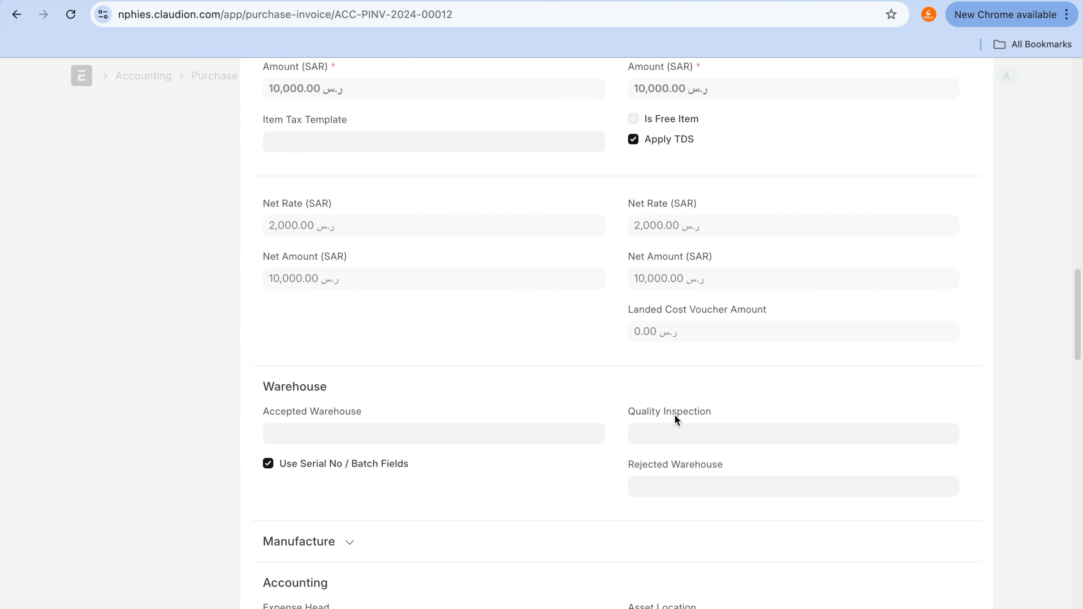
{"action": "scroll", "coordinate": [675, 416], "scroll_direction": "down", "scroll_amount": 7}
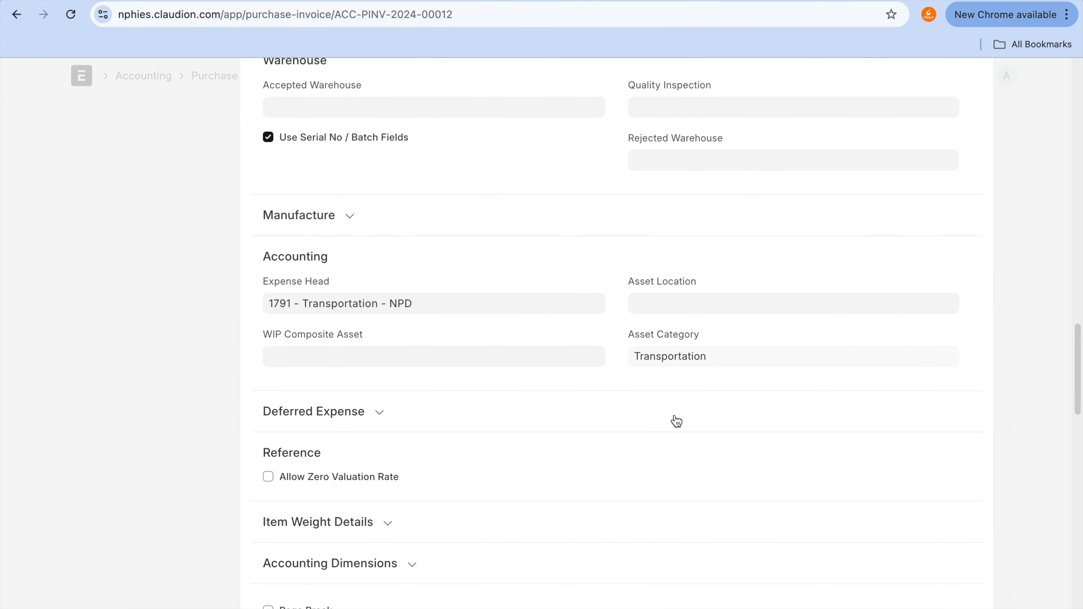
{"action": "left_click", "coordinate": [691, 301]}
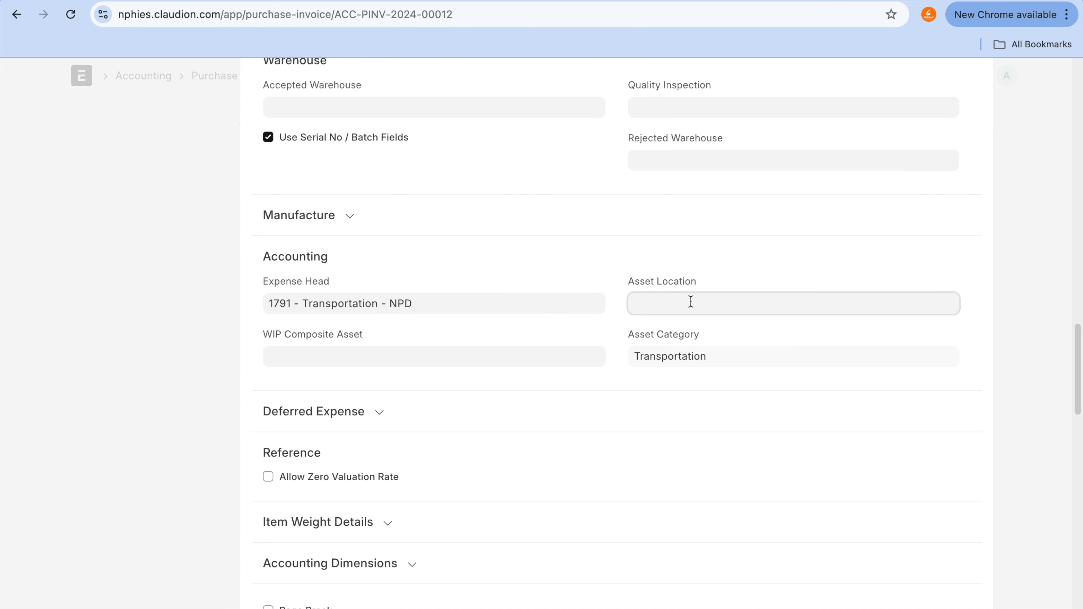
- Set the asset location of the Samsung AC item row to Garage01 and close the row's details
{"action": "left_click", "coordinate": [689, 332]}
{"action": "scroll", "coordinate": [687, 334], "scroll_direction": "up", "scroll_amount": 10}
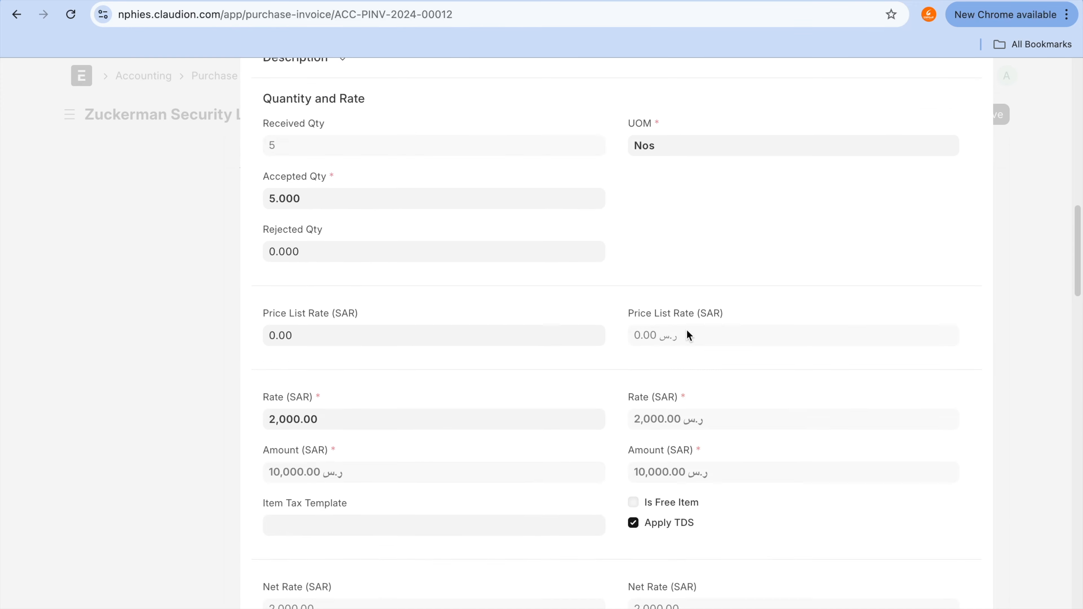
{"action": "left_click", "coordinate": [1060, 221]}
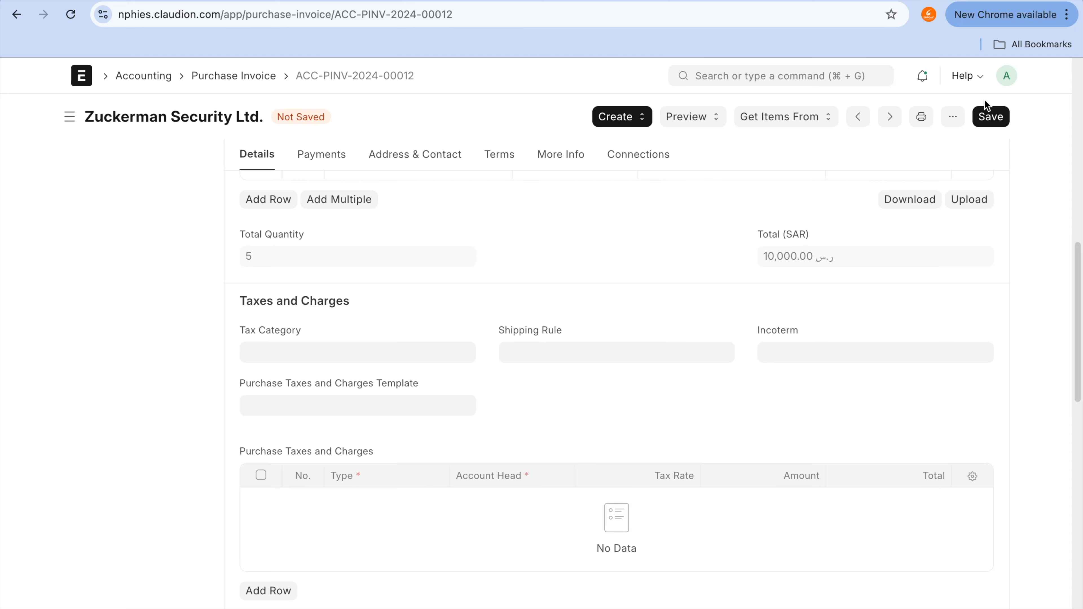
- Save and submit the Zuckerman Security Ltd. purchase invoice, and dismiss the message about the created assets
{"action": "left_click", "coordinate": [992, 117]}
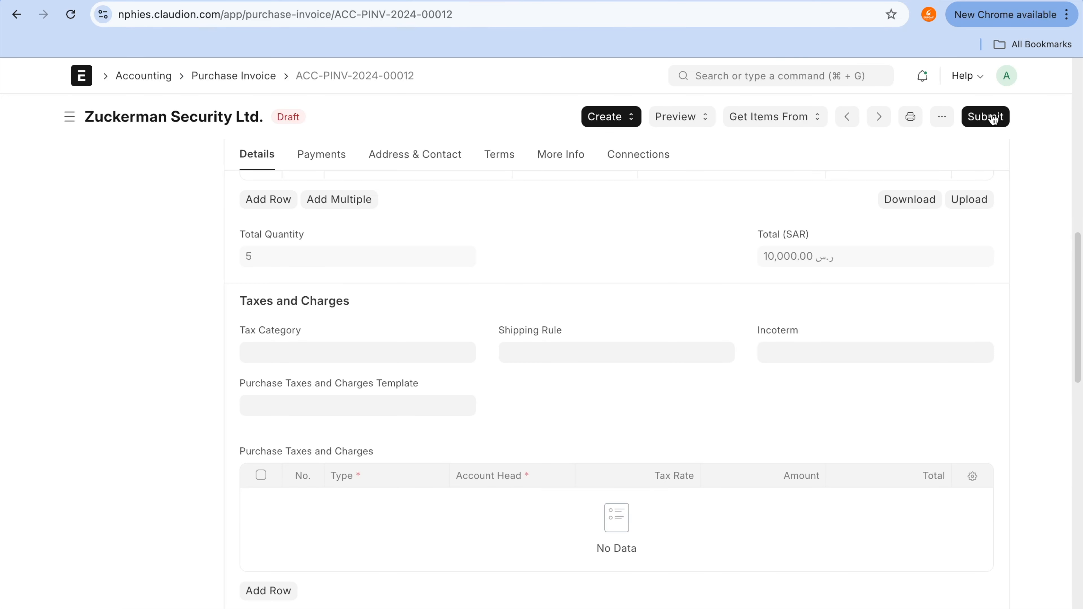
{"action": "left_click", "coordinate": [991, 116]}
{"action": "left_click", "coordinate": [720, 196]}
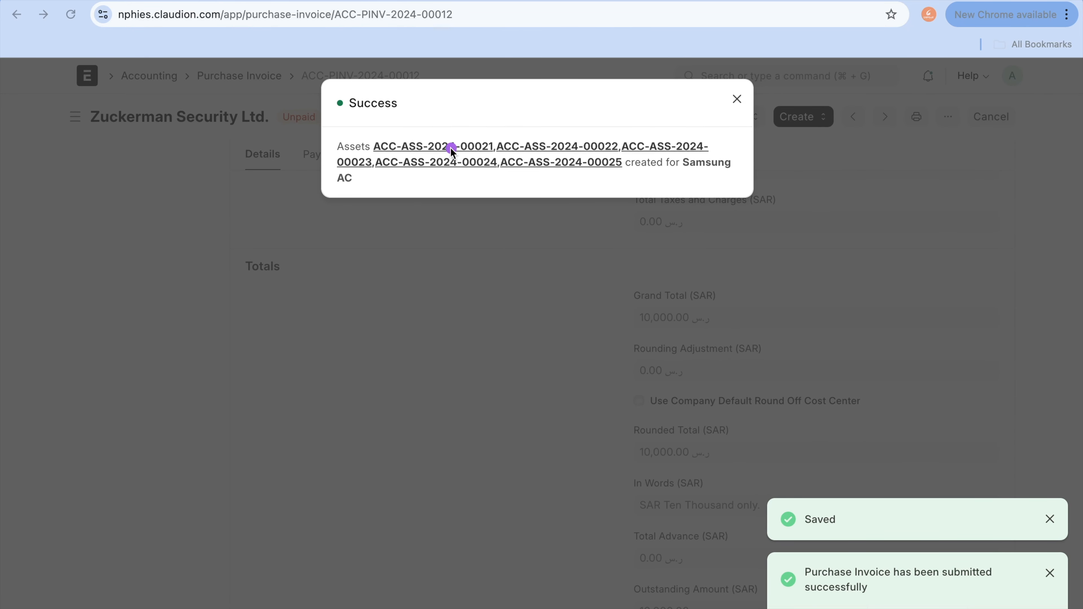
{"action": "mouse_move", "coordinate": [449, 124]}
{"action": "left_mouse_down"}
{"action": "mouse_move", "coordinate": [290, 126]}
{"action": "mouse_move", "coordinate": [719, 175]}
{"action": "mouse_move", "coordinate": [541, 109]}
{"action": "mouse_move", "coordinate": [355, 128]}
{"action": "left_mouse_up"}
{"action": "left_click_drag", "start_coordinate": [436, 149], "coordinate": [555, 148]}
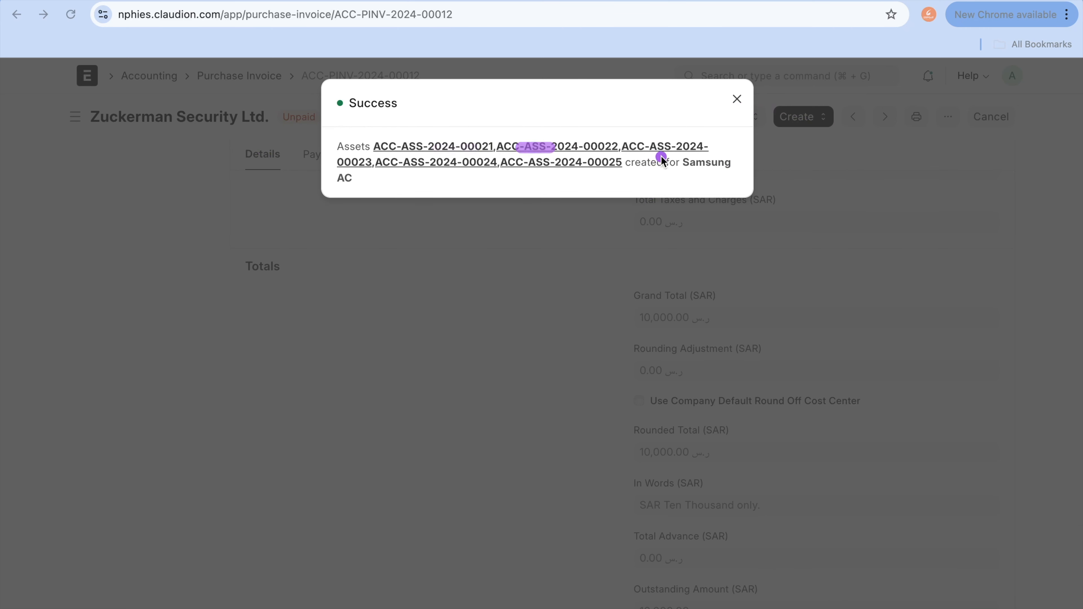
{"action": "left_click_drag", "start_coordinate": [652, 147], "coordinate": [749, 133]}
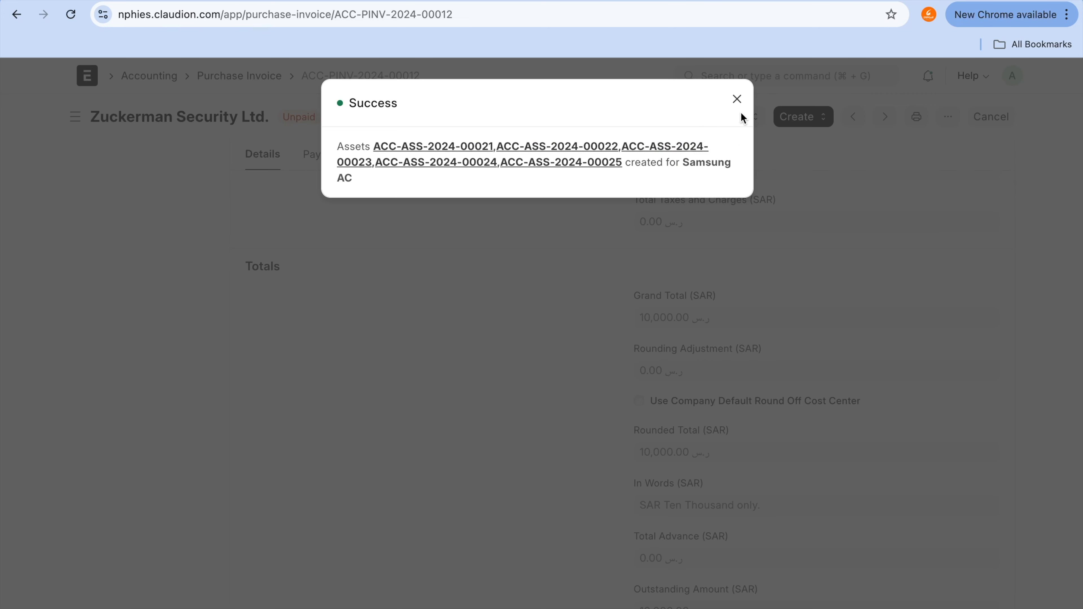
{"action": "left_click", "coordinate": [735, 102]}
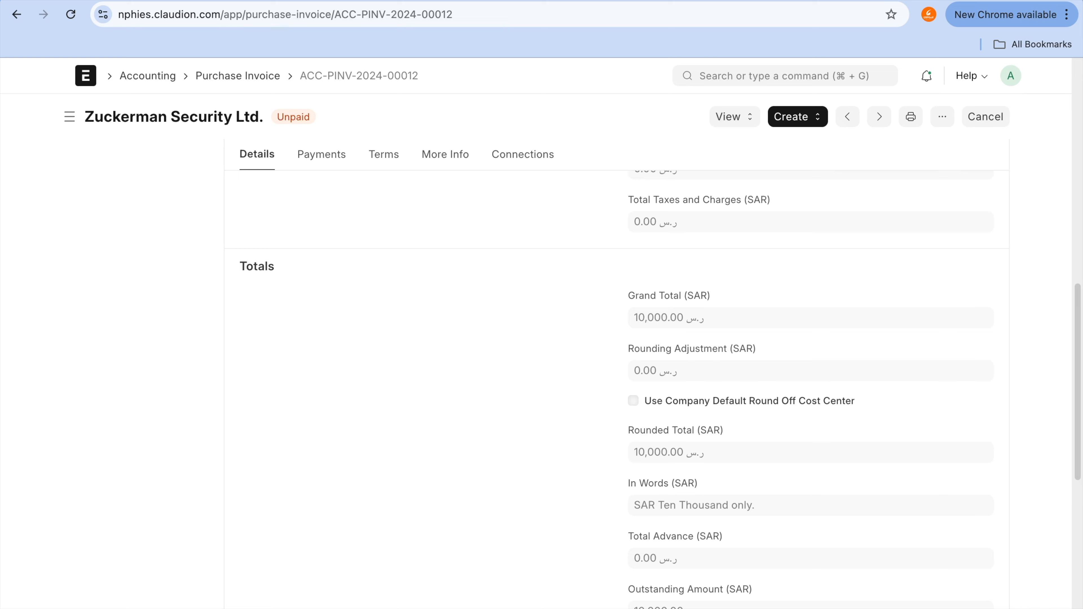
- Find the Asset list through the search and open the last of the draft Samsung AC assets
{"action": "left_click", "coordinate": [691, 1]}
{"action": "left_click", "coordinate": [693, 75]}
{"action": "type", "text": "ass"}
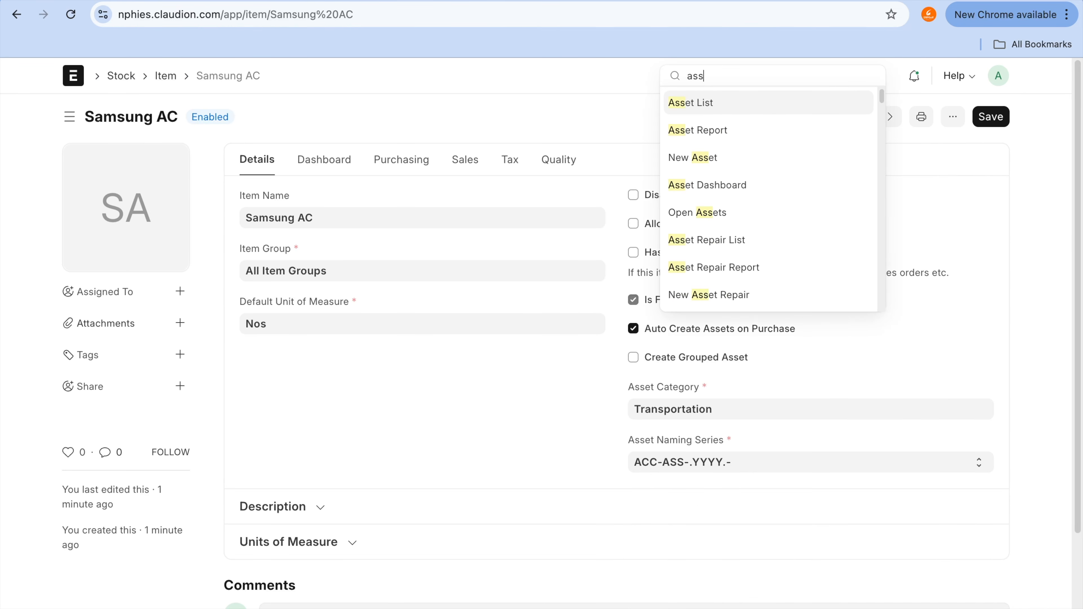
{"action": "left_click", "coordinate": [689, 104]}
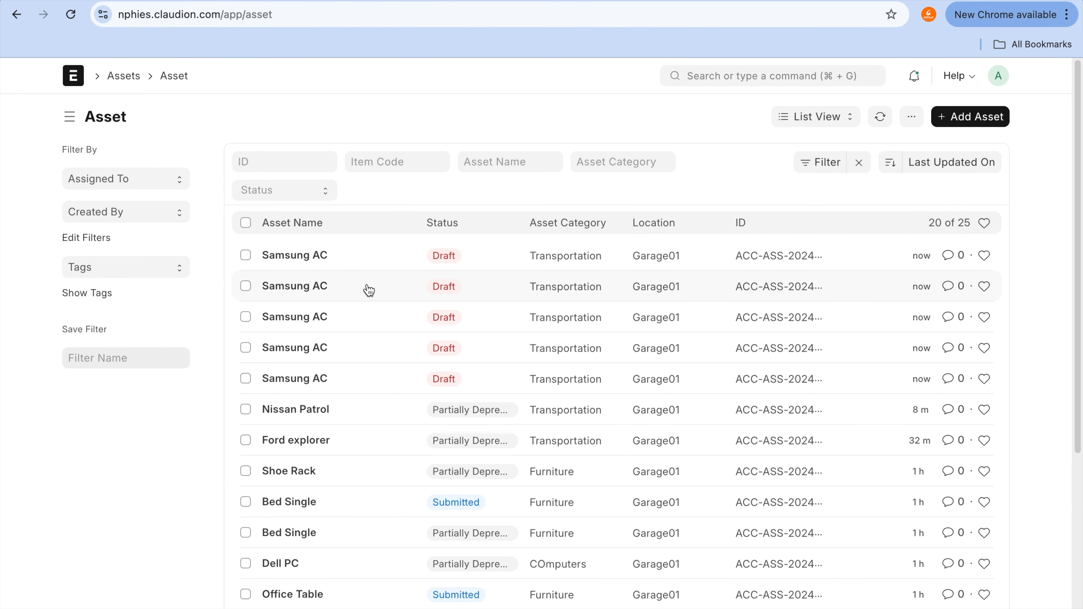
{"action": "mouse_move", "coordinate": [300, 233]}
{"action": "left_mouse_down"}
{"action": "mouse_move", "coordinate": [258, 243]}
{"action": "mouse_move", "coordinate": [240, 298]}
{"action": "mouse_move", "coordinate": [265, 379]}
{"action": "mouse_move", "coordinate": [296, 389]}
{"action": "mouse_move", "coordinate": [356, 295]}
{"action": "mouse_move", "coordinate": [331, 237]}
{"action": "mouse_move", "coordinate": [285, 230]}
{"action": "left_mouse_up"}
{"action": "left_click", "coordinate": [297, 383]}
- Enable Calculate Depreciation for the Samsung AC asset and expand its Other Details and Insurance details sections
{"action": "scroll", "coordinate": [298, 389], "scroll_direction": "down", "scroll_amount": 10}
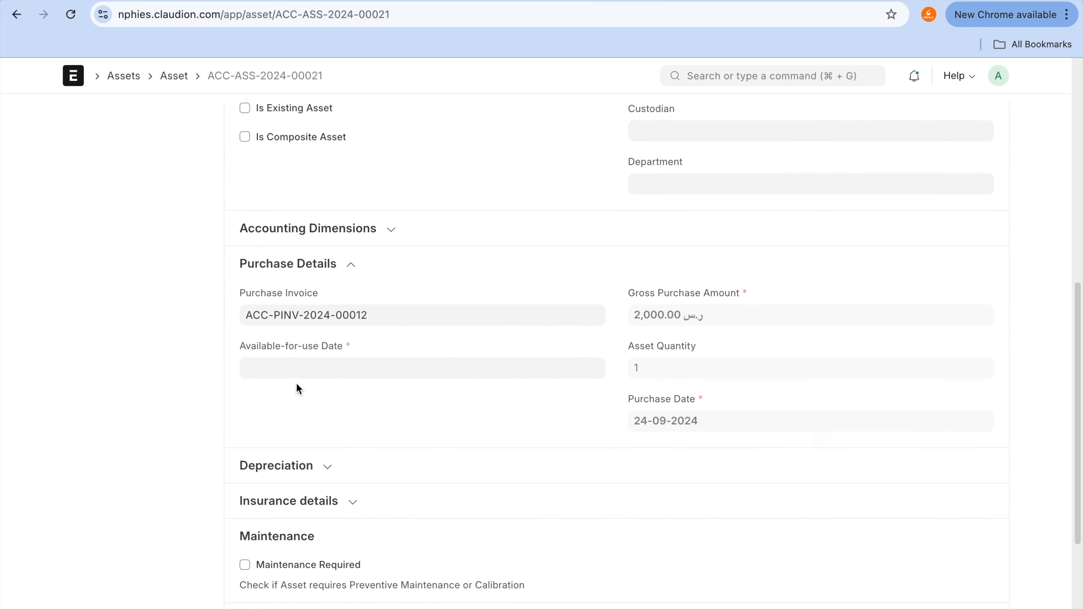
{"action": "left_click", "coordinate": [314, 347]}
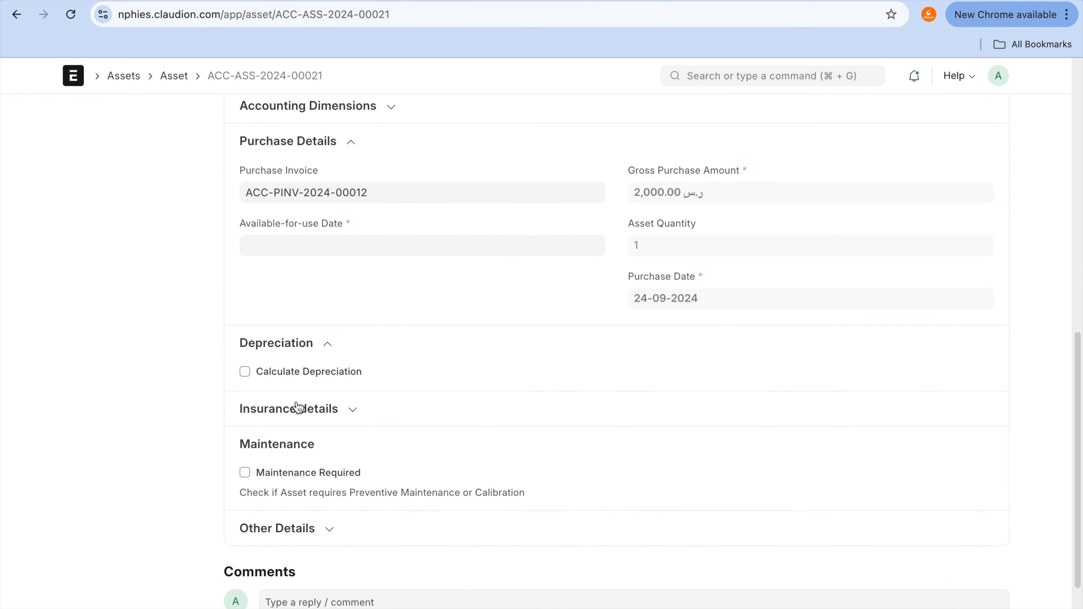
{"action": "left_click", "coordinate": [301, 372]}
{"action": "scroll", "coordinate": [298, 369], "scroll_direction": "down", "scroll_amount": 6}
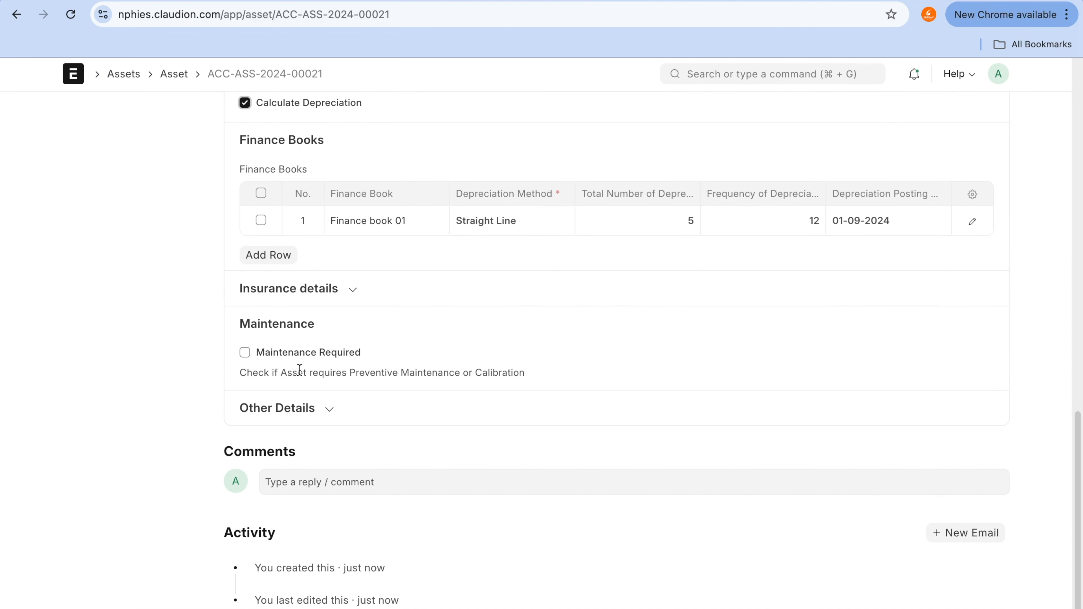
{"action": "left_click", "coordinate": [303, 414]}
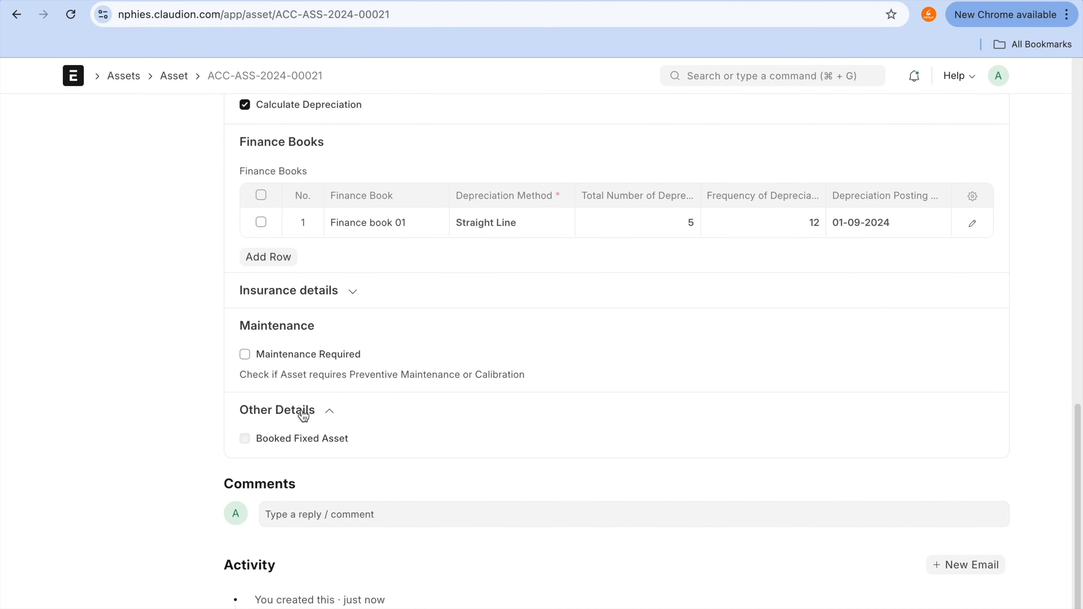
{"action": "left_click", "coordinate": [315, 294]}
- Set the asset's Available-for-use Date to 01-01-2025 and try to save the asset
{"action": "scroll", "coordinate": [314, 295], "scroll_direction": "up", "scroll_amount": 10}
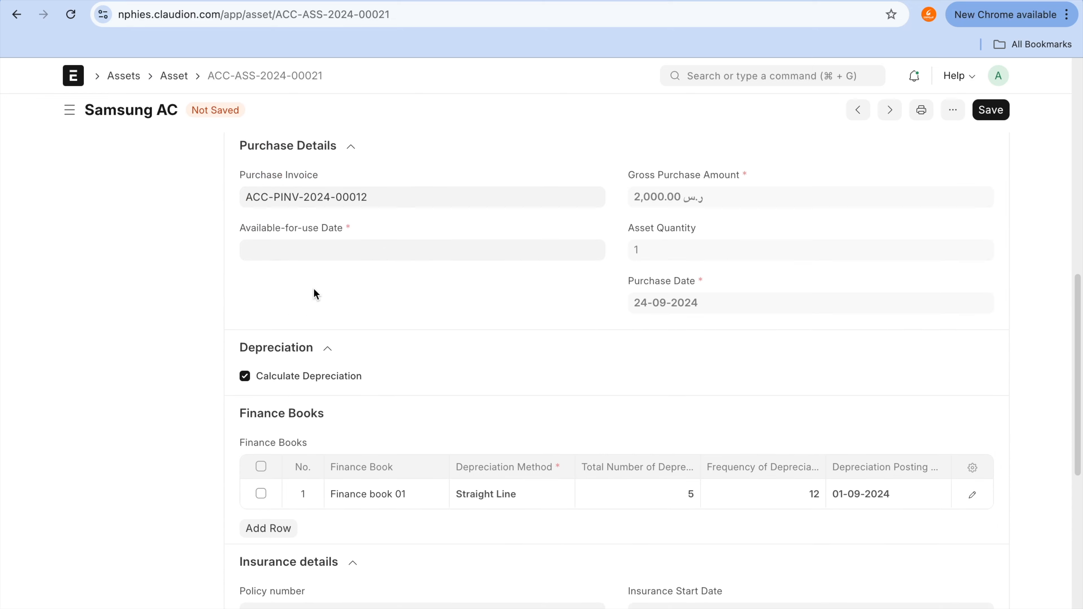
{"action": "scroll", "coordinate": [314, 290], "scroll_direction": "up", "scroll_amount": 1}
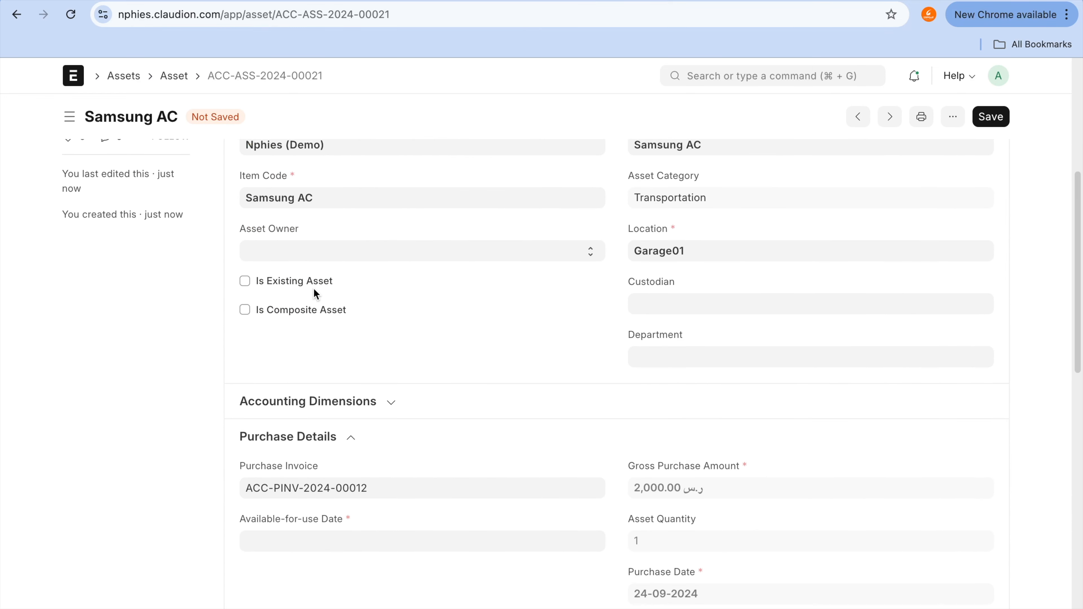
{"action": "left_click", "coordinate": [431, 537]}
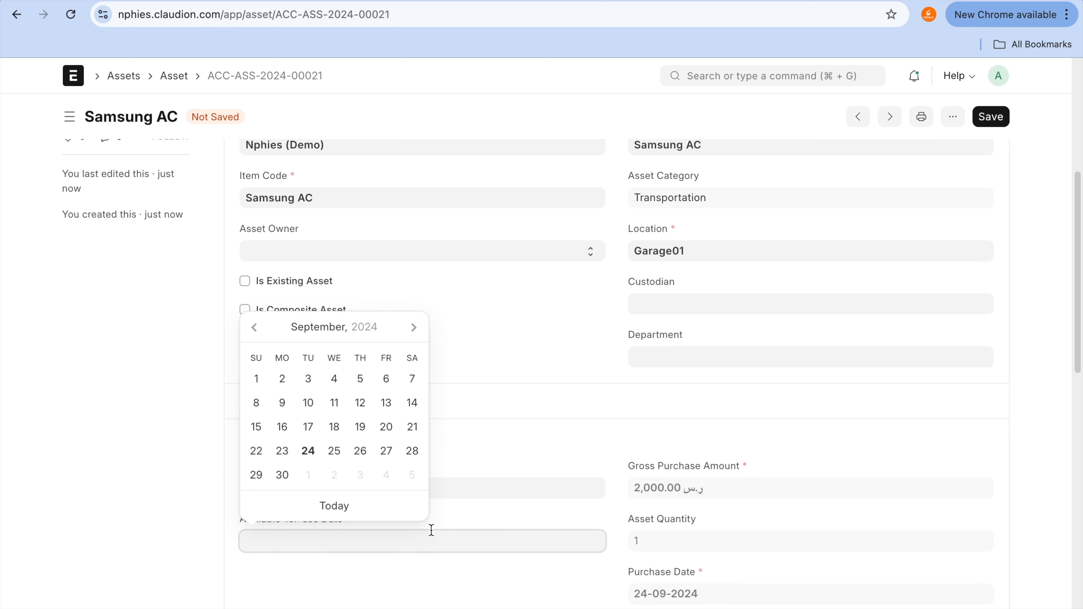
{"action": "left_click", "coordinate": [412, 335]}
{"action": "left_click", "coordinate": [411, 335]}
{"action": "left_click", "coordinate": [411, 337]}
{"action": "left_click", "coordinate": [411, 334]}
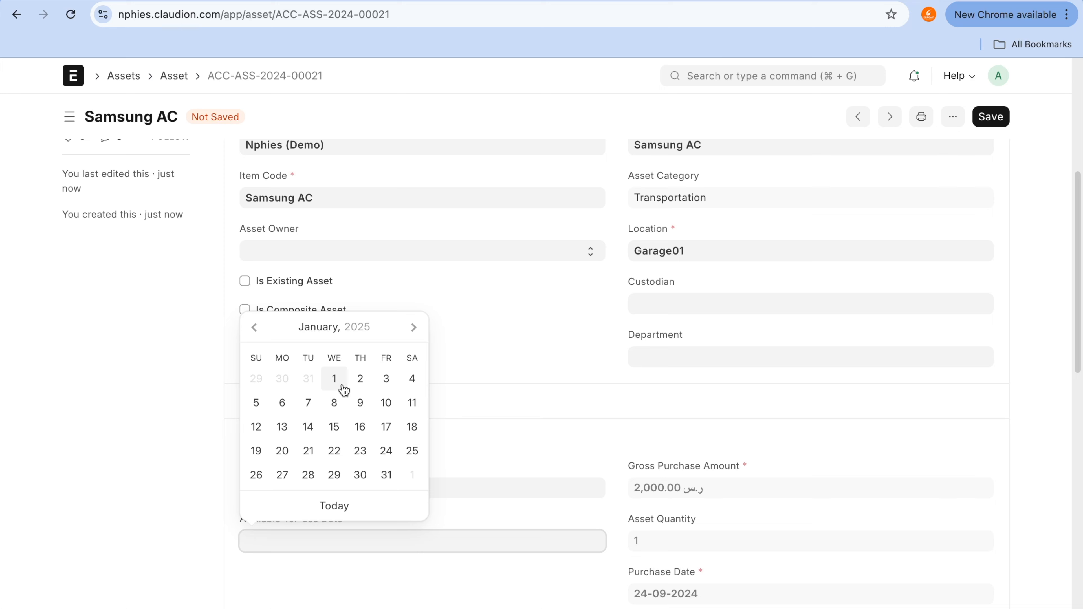
{"action": "left_click", "coordinate": [334, 378]}
{"action": "scroll", "coordinate": [615, 417], "scroll_direction": "up", "scroll_amount": 1}
{"action": "scroll", "coordinate": [615, 417], "scroll_direction": "up", "scroll_amount": 5}
{"action": "left_click", "coordinate": [984, 120]}
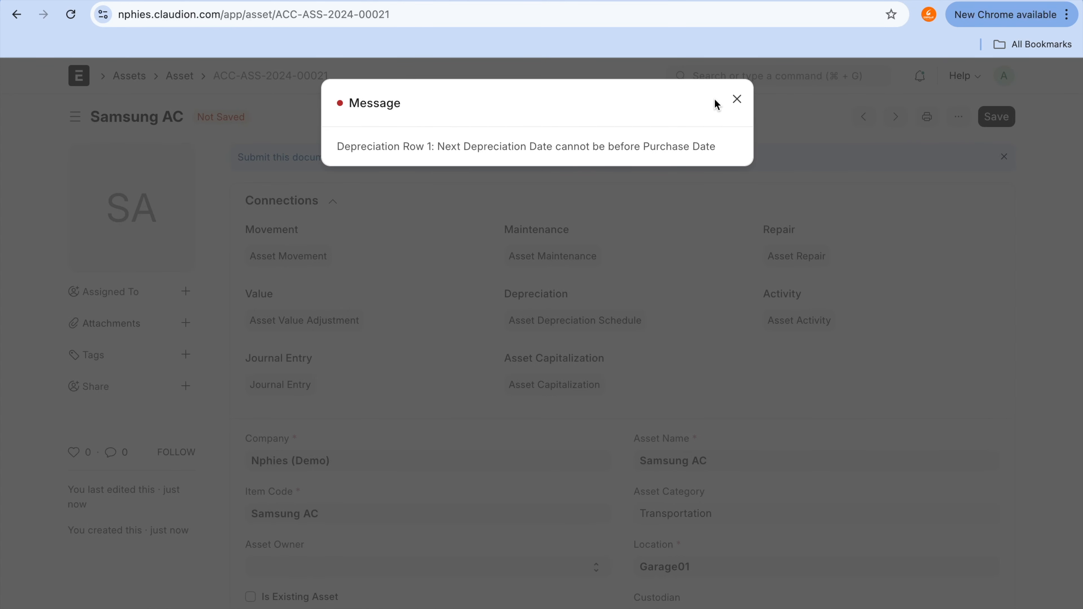
{"action": "left_click", "coordinate": [738, 99]}
- Change the depreciation posting date in the Finance book 01 row to 01-01-2025 and try to save the asset
{"action": "scroll", "coordinate": [732, 358], "scroll_direction": "down", "scroll_amount": 10}
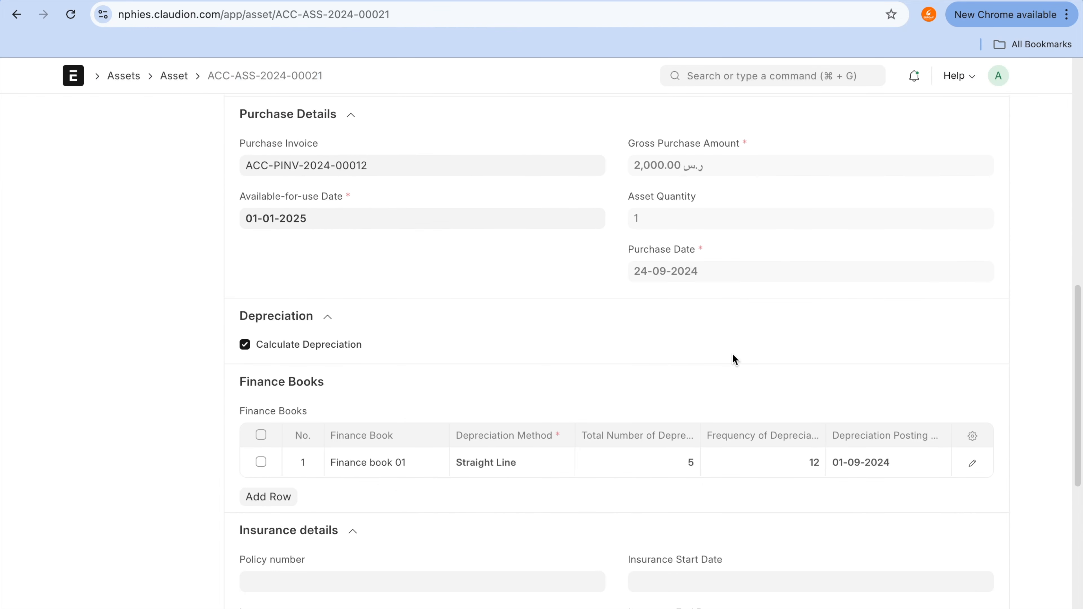
{"action": "left_click", "coordinate": [936, 466]}
{"action": "left_click", "coordinate": [1000, 244]}
{"action": "left_click", "coordinate": [1005, 246]}
{"action": "left_click", "coordinate": [1005, 246]}
{"action": "left_click", "coordinate": [1005, 245]}
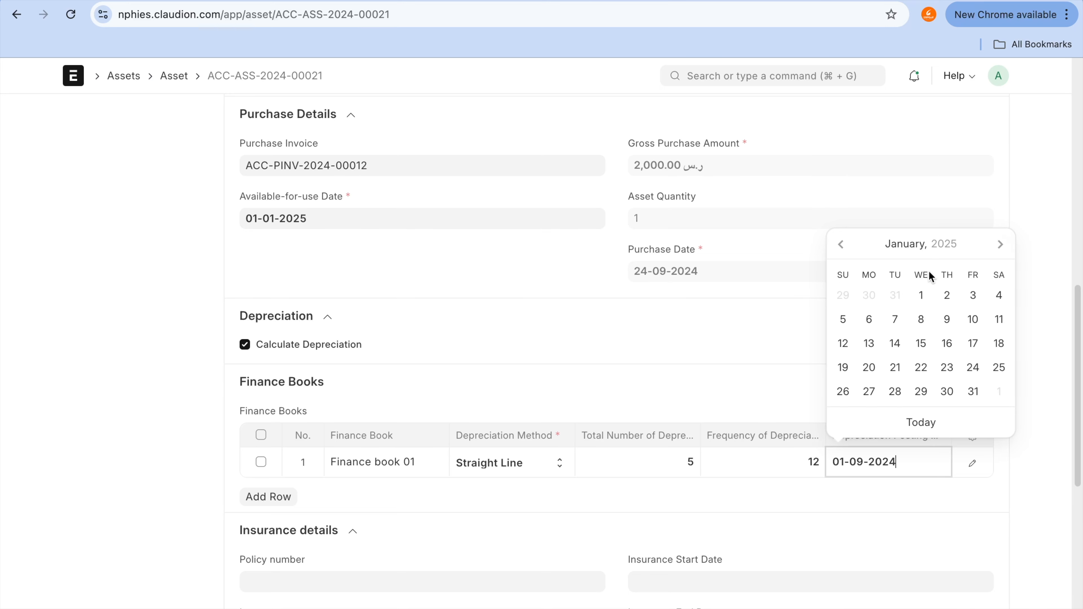
{"action": "left_click", "coordinate": [921, 295]}
{"action": "scroll", "coordinate": [919, 295], "scroll_direction": "up", "scroll_amount": 15}
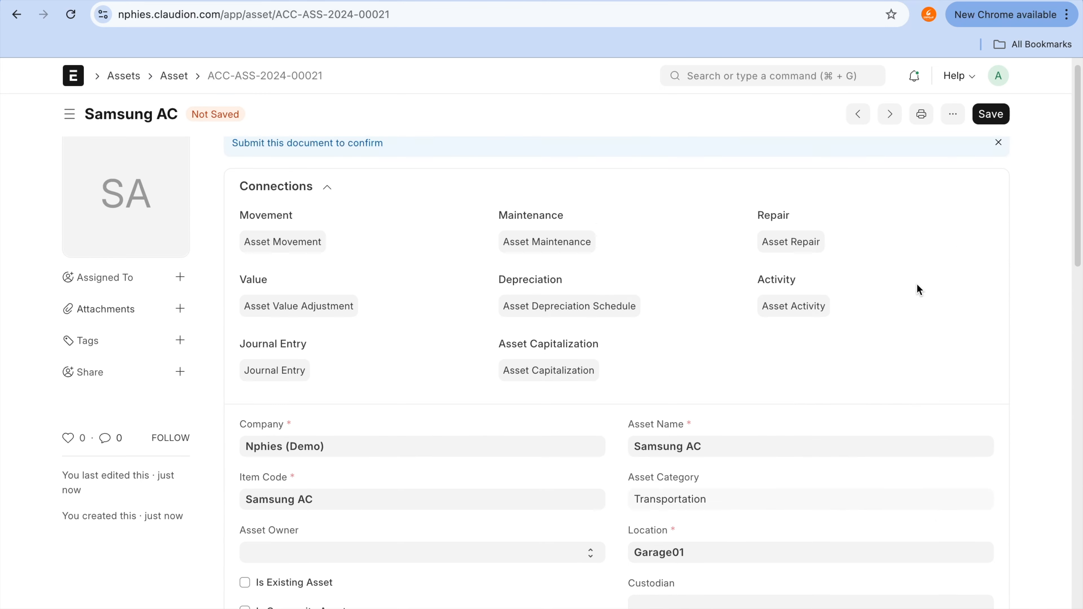
{"action": "left_click", "coordinate": [997, 117]}
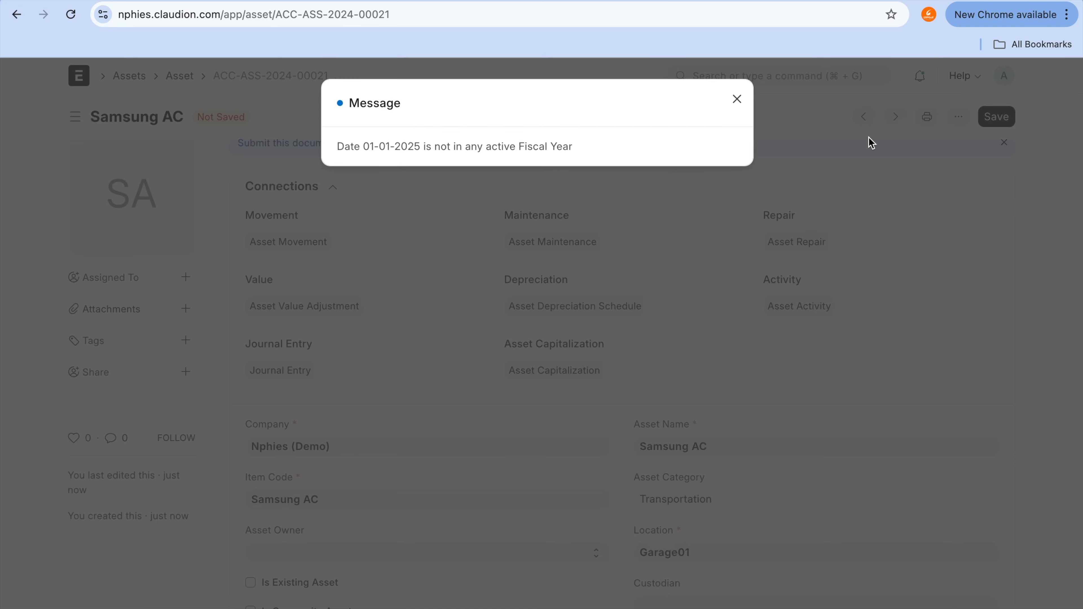
{"action": "left_click", "coordinate": [737, 102]}
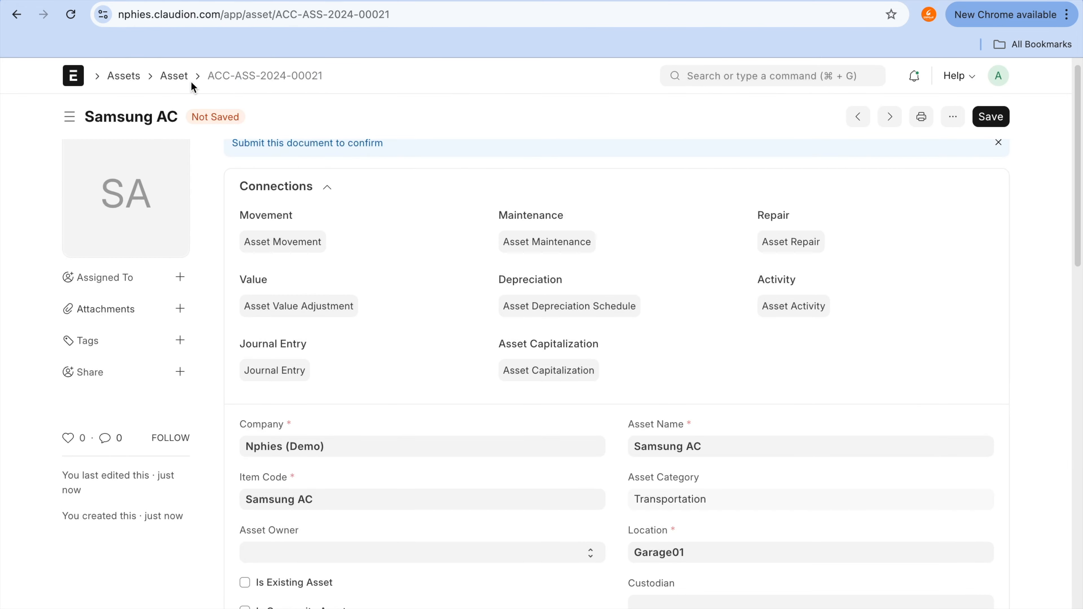
- Return to the Asset list and examine the Samsung AC entries
{"action": "left_click", "coordinate": [174, 77]}
{"action": "mouse_move", "coordinate": [325, 194]}
{"action": "left_mouse_down"}
{"action": "mouse_move", "coordinate": [258, 203]}
{"action": "mouse_move", "coordinate": [235, 426]}
{"action": "mouse_move", "coordinate": [340, 235]}
{"action": "left_mouse_up"}
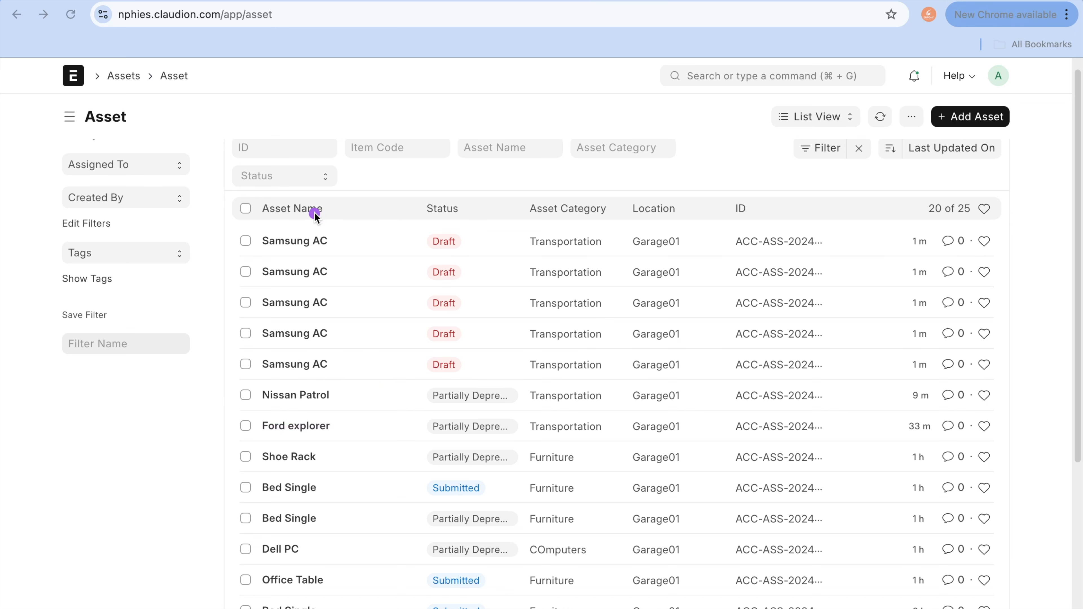
{"action": "mouse_move", "coordinate": [316, 216]}
{"action": "left_mouse_down"}
{"action": "mouse_move", "coordinate": [283, 213]}
{"action": "mouse_move", "coordinate": [215, 411]}
{"action": "mouse_move", "coordinate": [343, 292]}
{"action": "mouse_move", "coordinate": [304, 232]}
{"action": "left_mouse_up"}
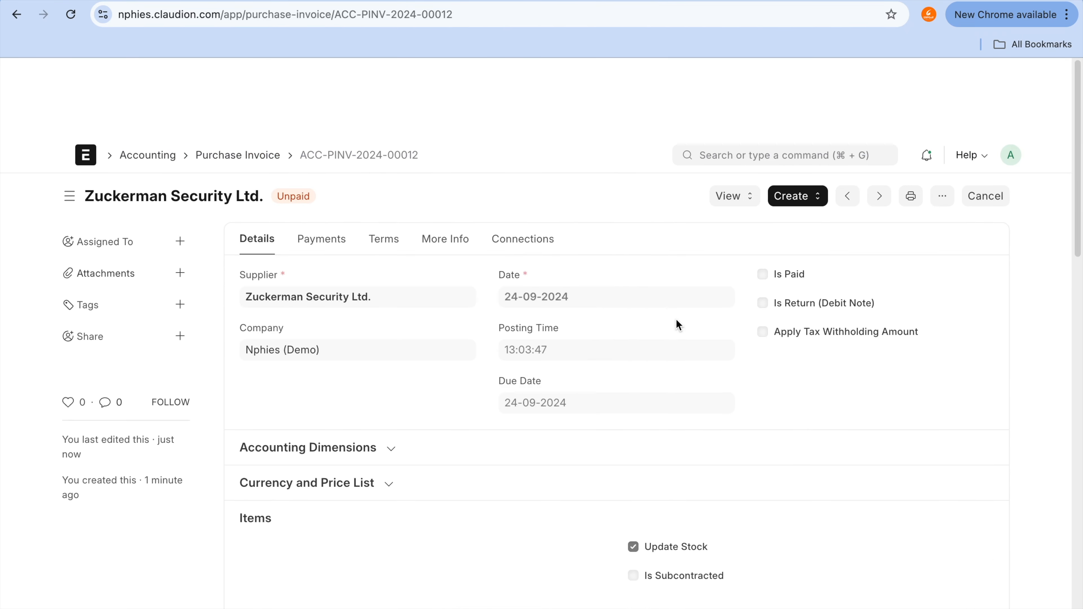
- Duplicate the submitted Zuckerman Security Ltd. purchase invoice and go to the items of the copy
{"action": "scroll", "coordinate": [678, 324], "scroll_direction": "down", "scroll_amount": 2}
{"action": "left_click", "coordinate": [946, 124]}
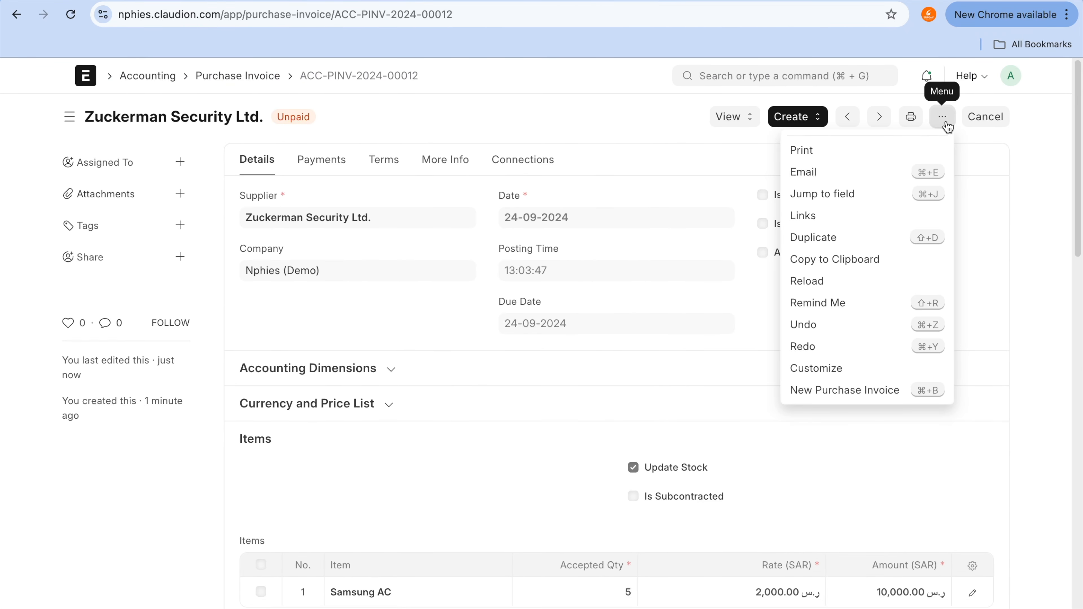
{"action": "left_click", "coordinate": [828, 248]}
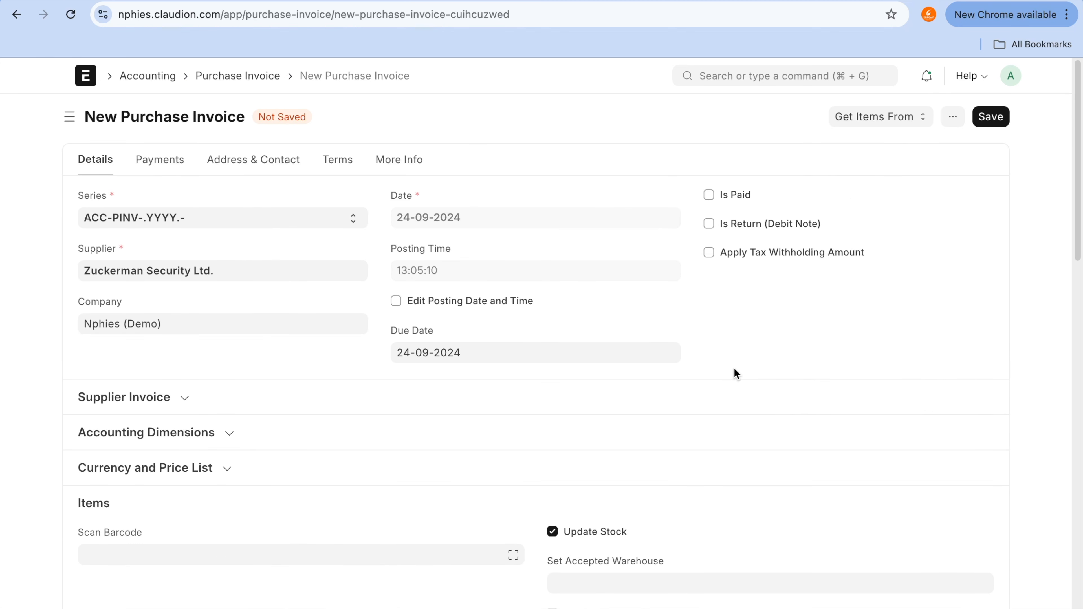
{"action": "scroll", "coordinate": [733, 367], "scroll_direction": "down", "scroll_amount": 10}
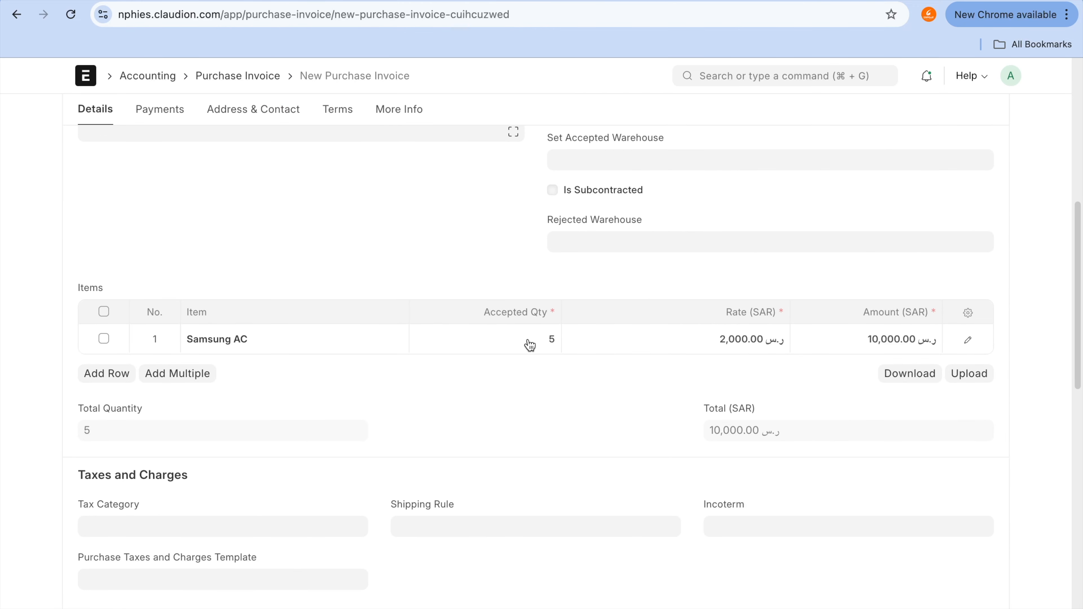
- Switch back to the Asset list page, find the Item list through the search and open the Samsung AC item
{"action": "mouse_move", "coordinate": [656, 17]}
{"action": "left_click", "coordinate": [655, 14]}
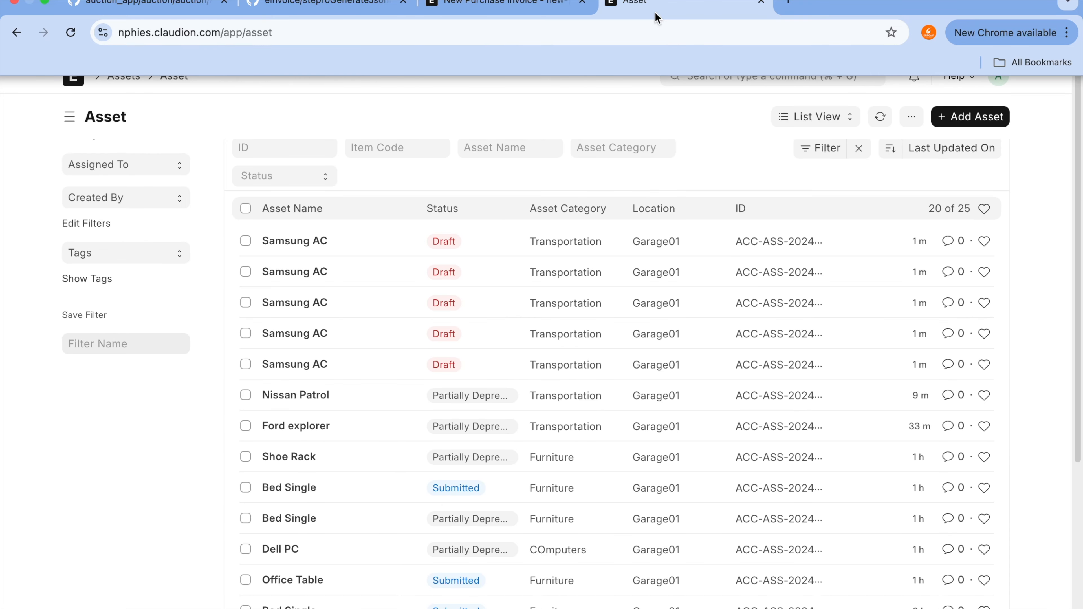
{"action": "left_click", "coordinate": [708, 77]}
{"action": "type", "text": "item l"}
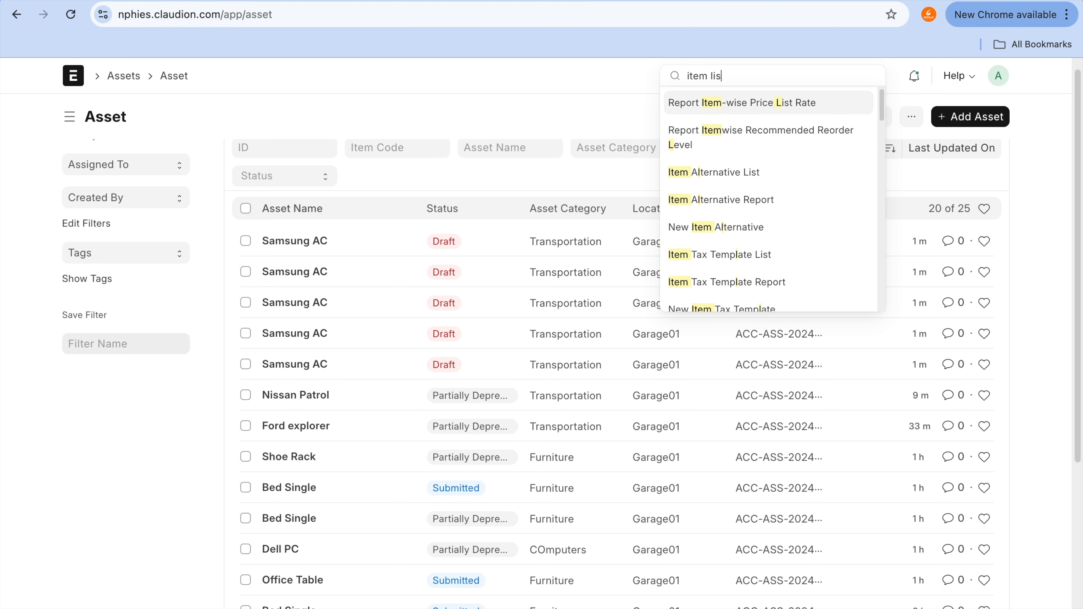
{"action": "type", "text": "s"}
{"action": "left_click", "coordinate": [702, 194]}
{"action": "mouse_move", "coordinate": [512, 1]}
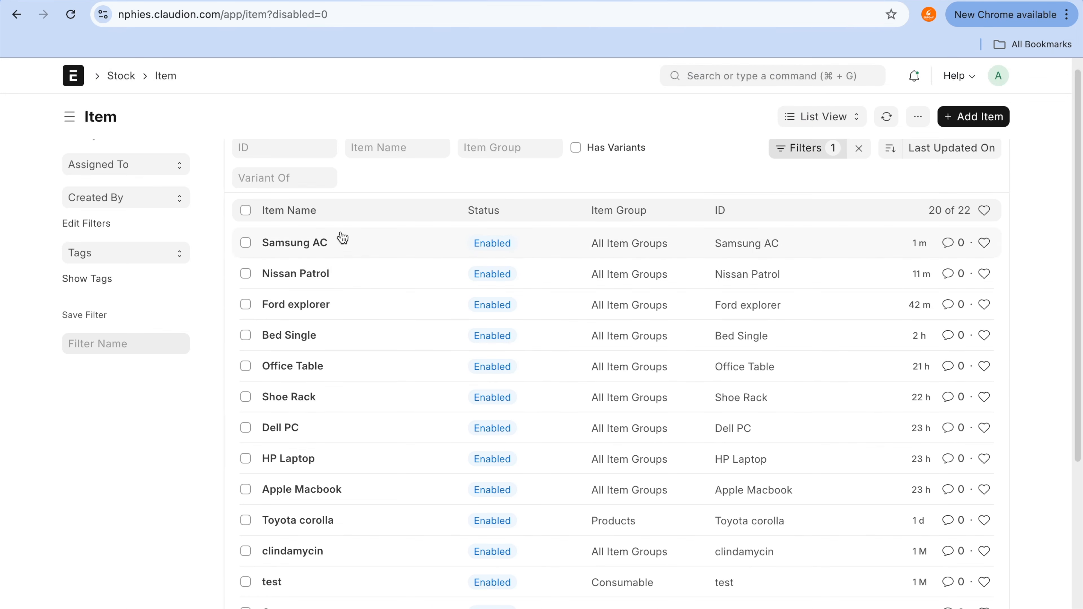
{"action": "left_click", "coordinate": [314, 244]}
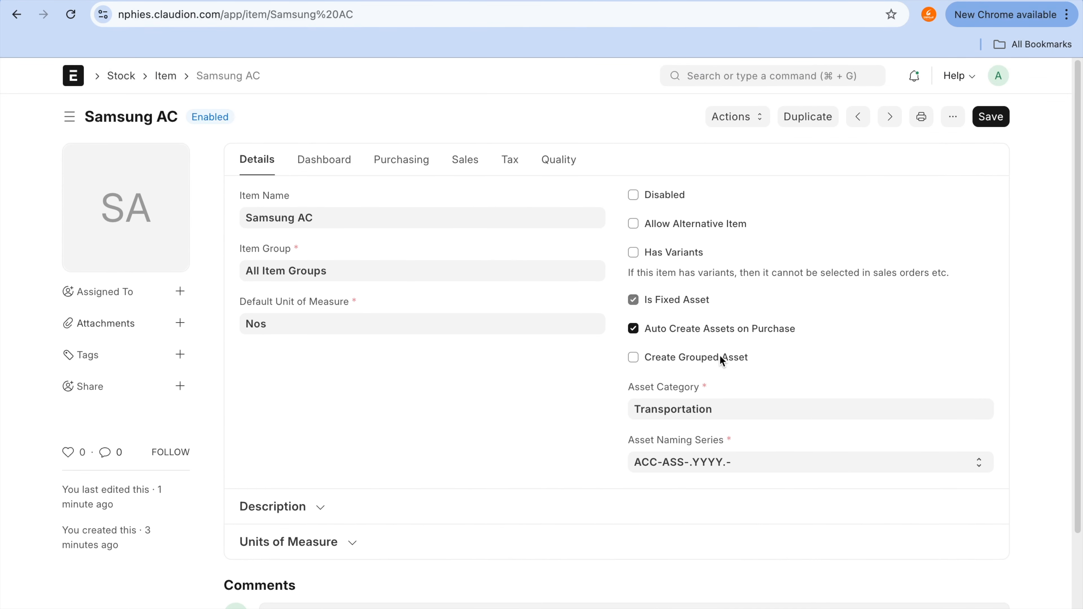
- Enable Create Grouped Asset for the Samsung AC item and save the item
{"action": "key", "text": "ctrl+a"}
{"action": "mouse_move", "coordinate": [654, 345]}
{"action": "left_mouse_down"}
{"action": "mouse_move", "coordinate": [610, 384]}
{"action": "mouse_move", "coordinate": [727, 348]}
{"action": "mouse_move", "coordinate": [631, 349]}
{"action": "left_mouse_up"}
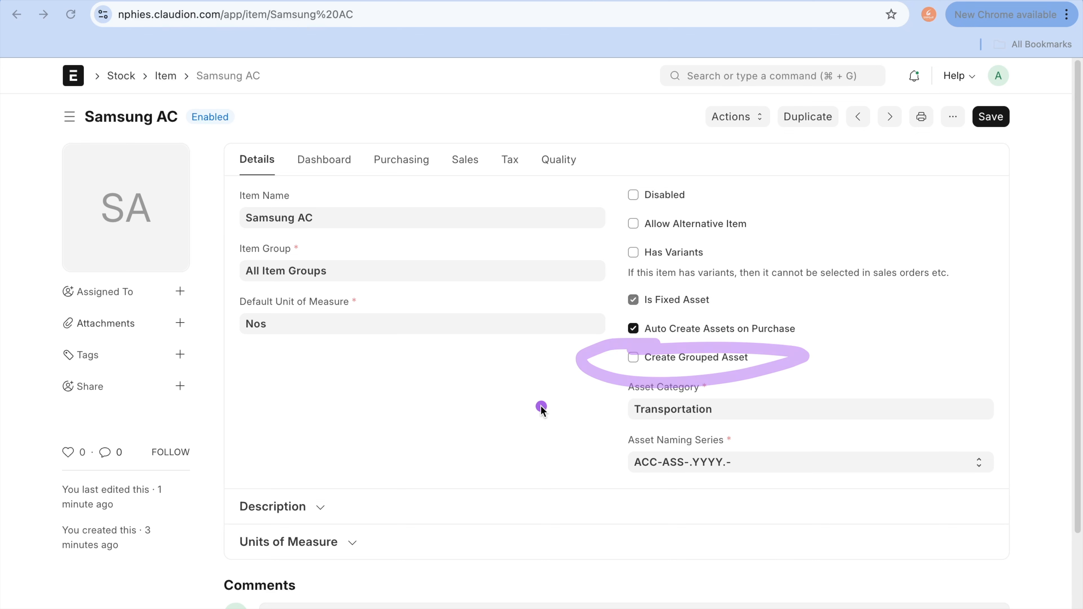
{"action": "left_click", "coordinate": [633, 357]}
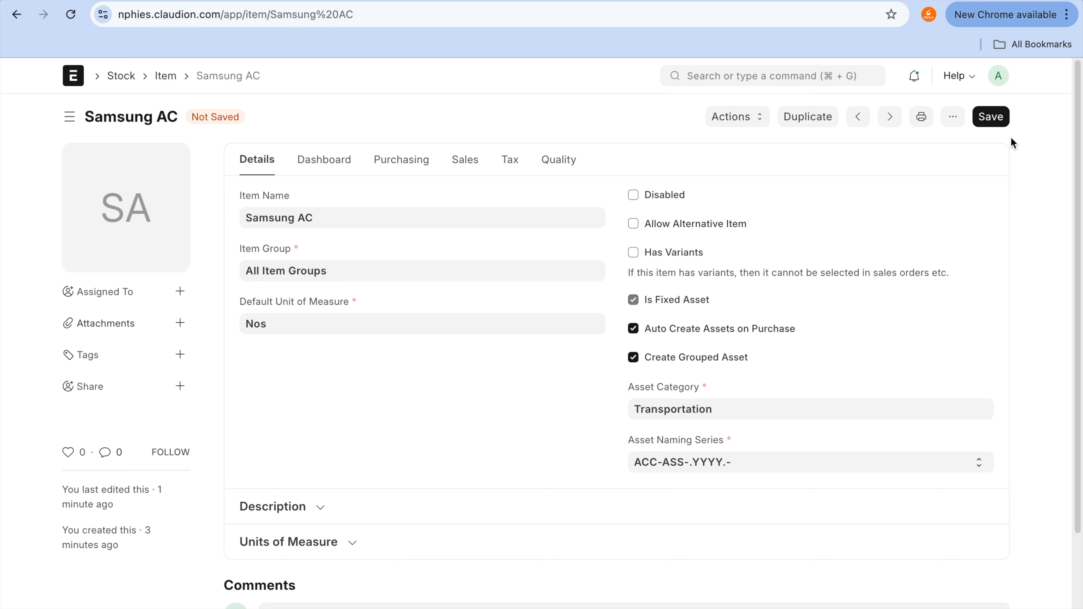
{"action": "left_click", "coordinate": [999, 119]}
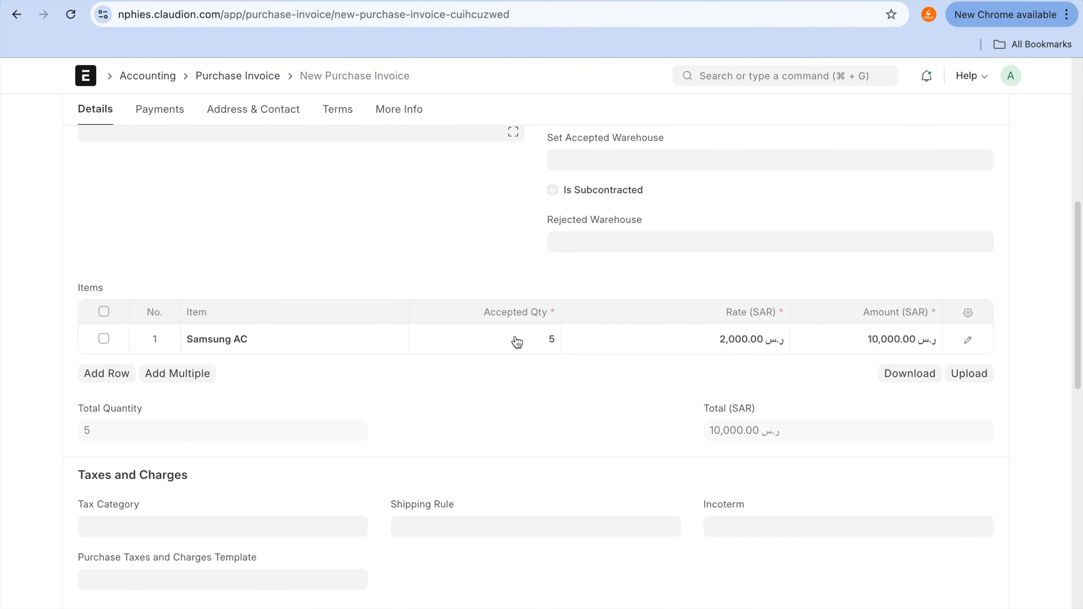
- Set the accepted quantity of the Samsung AC row to 20 in the new purchase invoice
{"action": "left_click", "coordinate": [517, 341]}
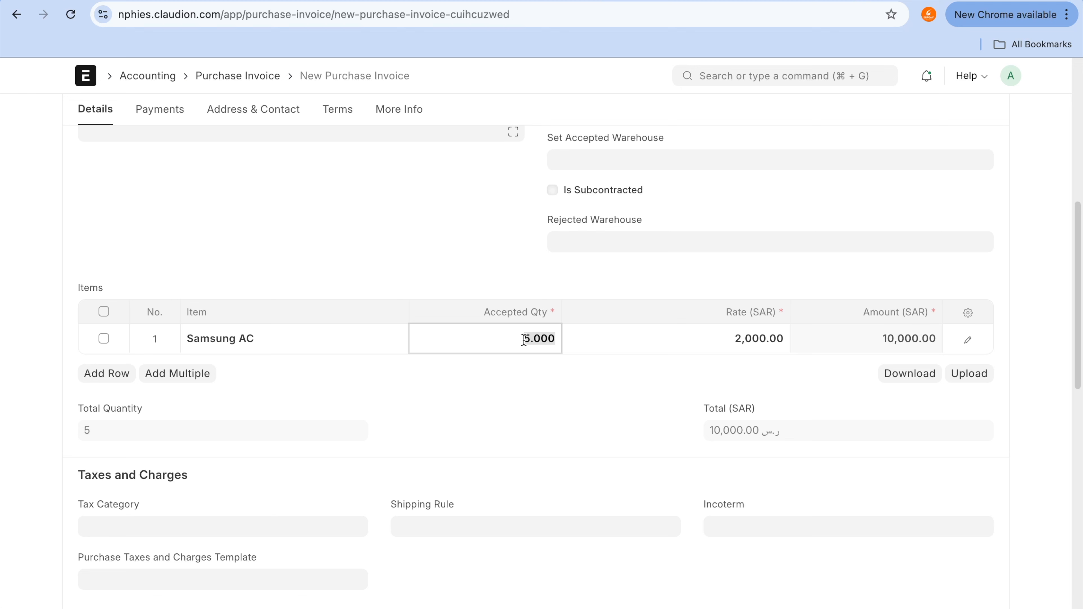
{"action": "type", "text": "20"}
{"action": "key", "text": "Tab"}
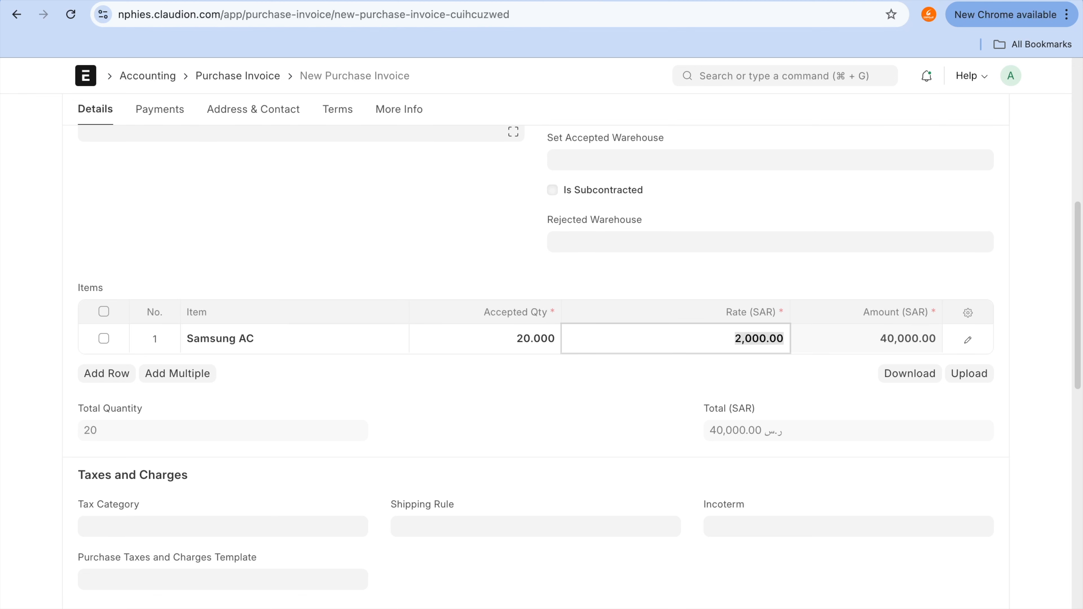
{"action": "left_click", "coordinate": [1040, 292]}
{"action": "scroll", "coordinate": [1041, 291], "scroll_direction": "down", "scroll_amount": 10}
{"action": "scroll", "coordinate": [1041, 292], "scroll_direction": "up", "scroll_amount": 20}
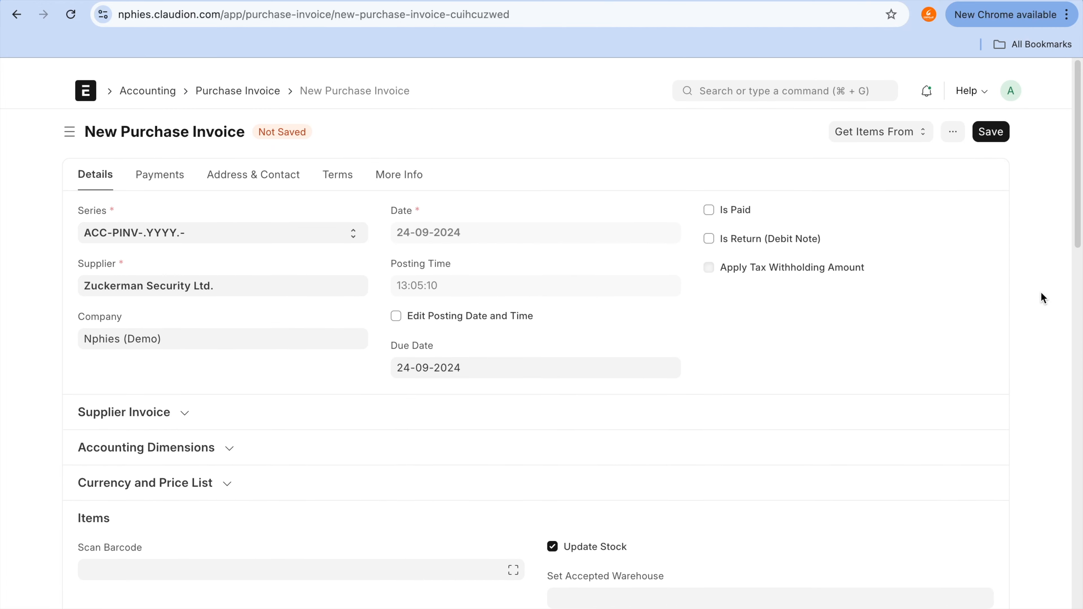
- Save and submit the purchase invoice, confirming the submission and dismissing the resulting message
{"action": "left_click", "coordinate": [986, 124]}
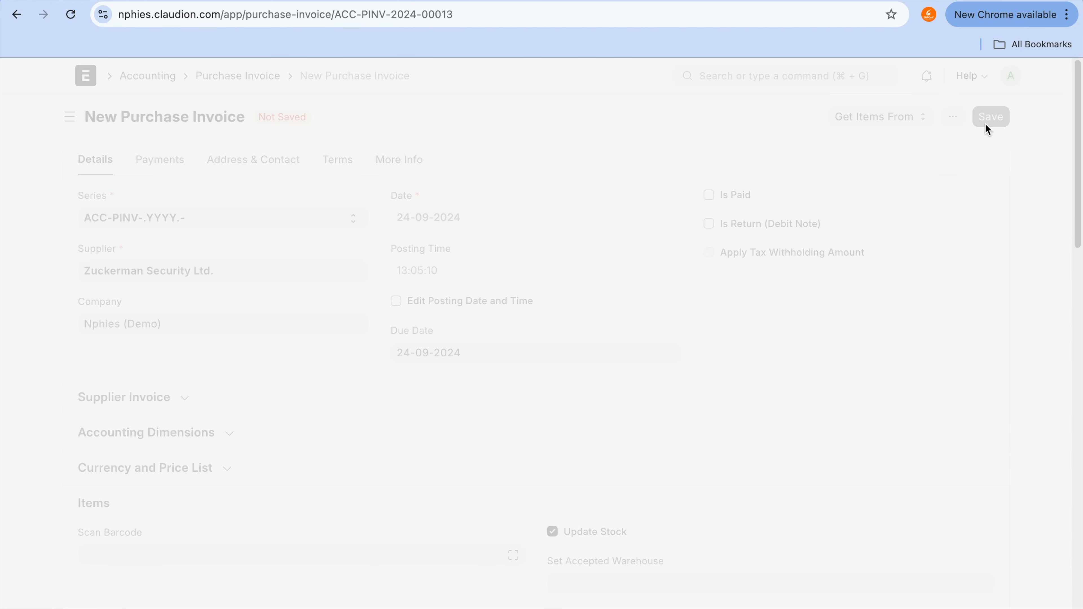
{"action": "left_click", "coordinate": [984, 123]}
{"action": "left_click", "coordinate": [728, 198]}
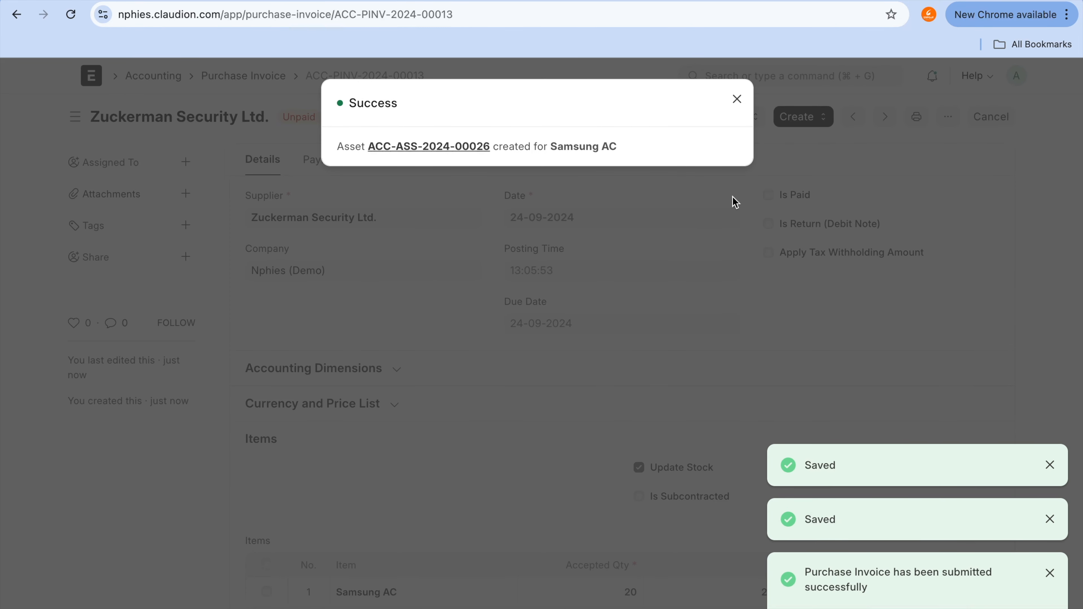
{"action": "left_click", "coordinate": [479, 139]}
{"action": "mouse_move", "coordinate": [475, 134]}
{"action": "left_mouse_down"}
{"action": "mouse_move", "coordinate": [370, 137]}
{"action": "mouse_move", "coordinate": [519, 164]}
{"action": "mouse_move", "coordinate": [458, 123]}
{"action": "left_mouse_up"}
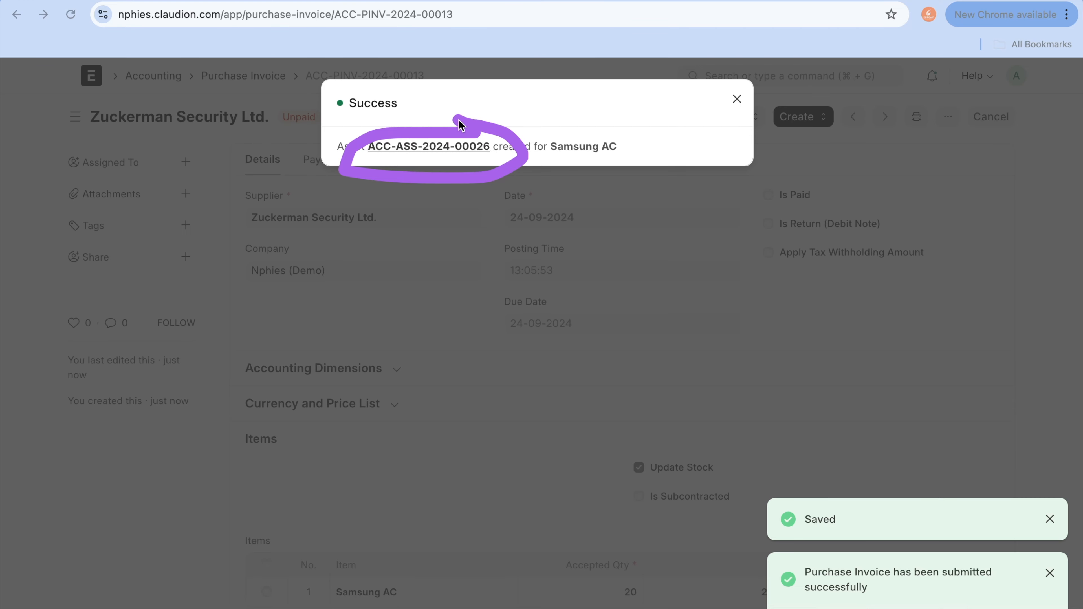
{"action": "left_click", "coordinate": [736, 99]}
- Find the Asset list through the search, open the newest Samsung AC asset and examine its purchase details
{"action": "left_click", "coordinate": [744, 76]}
{"action": "type", "text": "ass"}
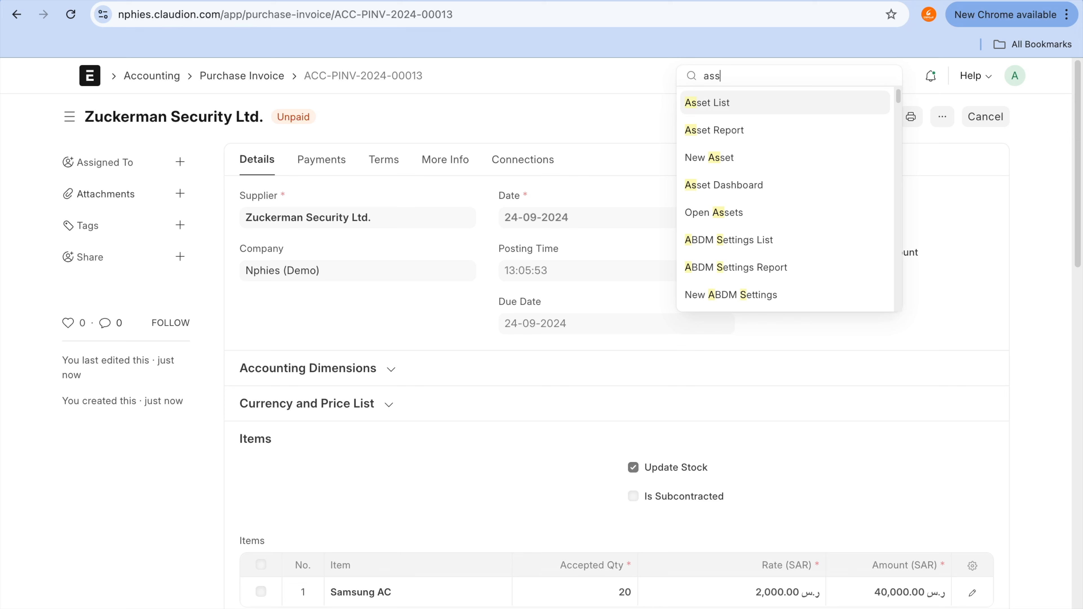
{"action": "left_click", "coordinate": [728, 102]}
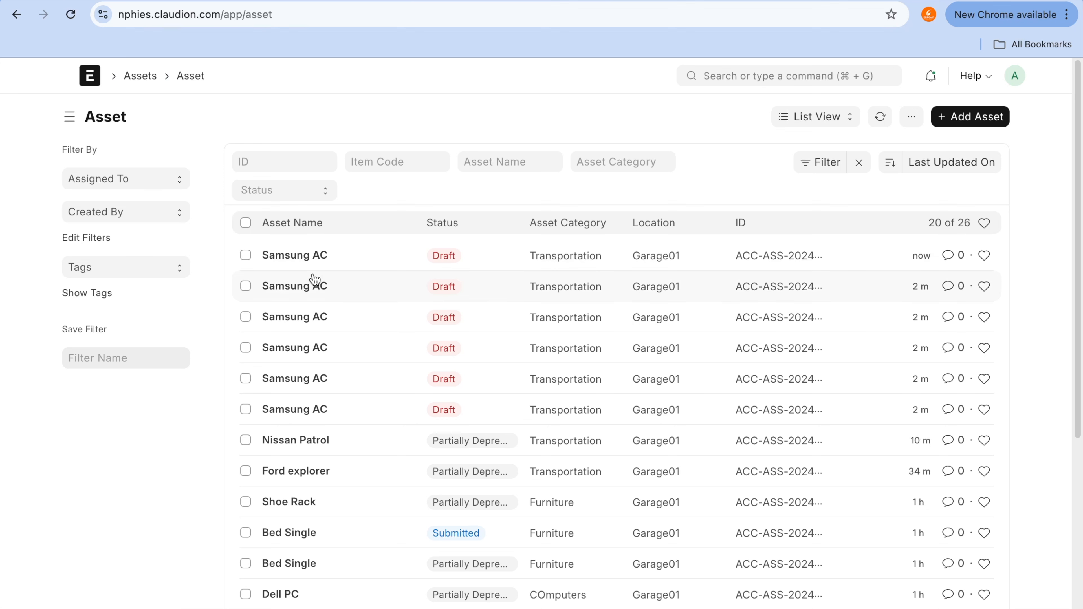
{"action": "left_click", "coordinate": [312, 261]}
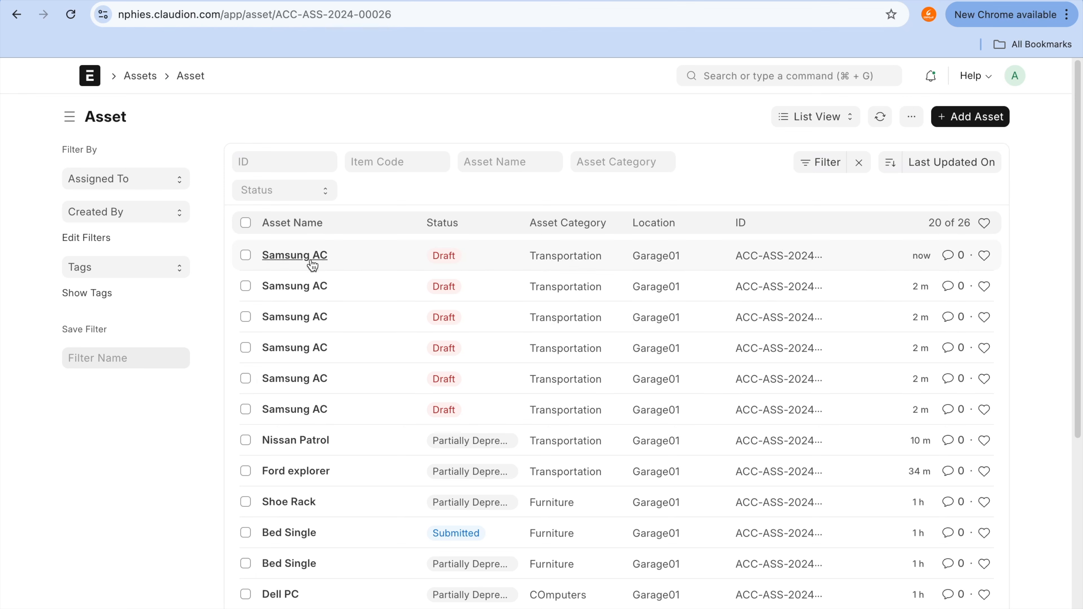
{"action": "scroll", "coordinate": [787, 433], "scroll_direction": "down", "scroll_amount": 8}
{"action": "scroll", "coordinate": [787, 429], "scroll_direction": "down", "scroll_amount": 3}
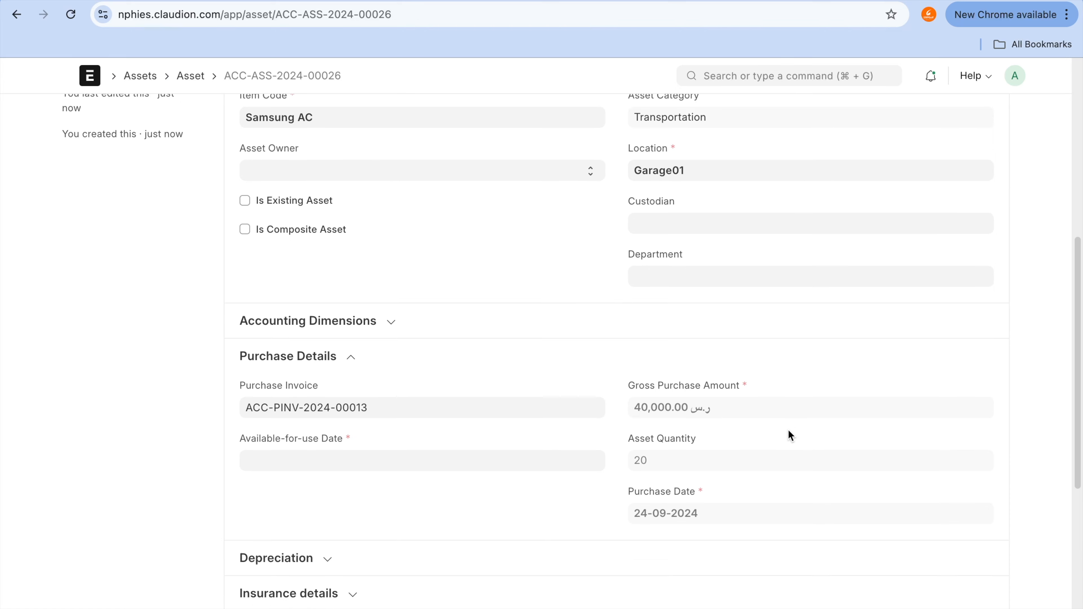
{"action": "left_click", "coordinate": [687, 434]}
{"action": "mouse_move", "coordinate": [685, 432]}
{"action": "left_mouse_down"}
{"action": "mouse_move", "coordinate": [555, 446]}
{"action": "mouse_move", "coordinate": [690, 433]}
{"action": "left_mouse_up"}
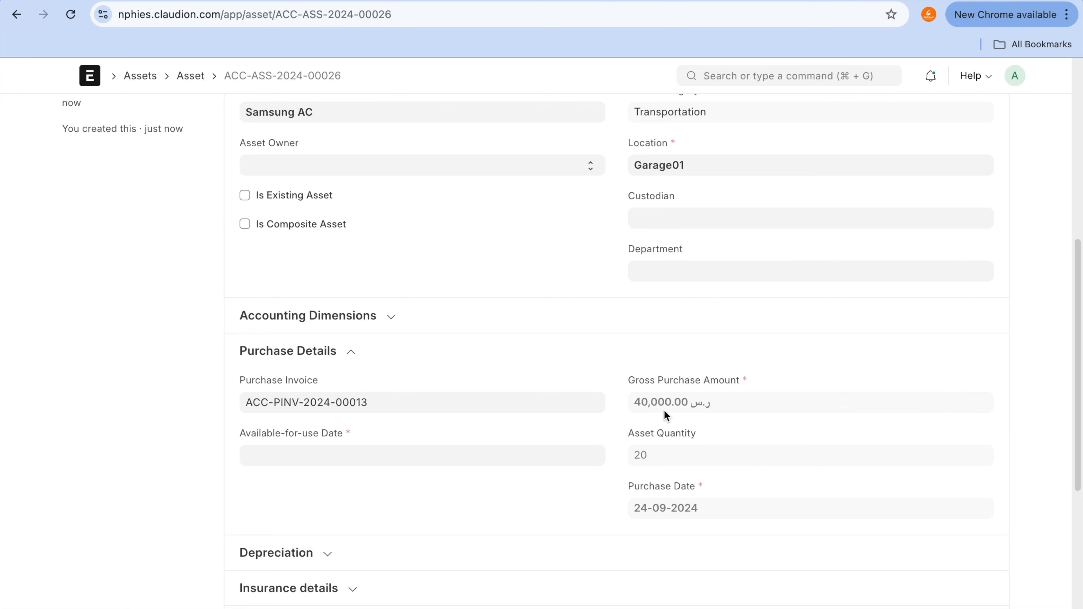
- Enable Calculate Depreciation for the Samsung AC asset and try to save it
{"action": "scroll", "coordinate": [665, 415], "scroll_direction": "down", "scroll_amount": 5}
{"action": "left_click", "coordinate": [309, 464]}
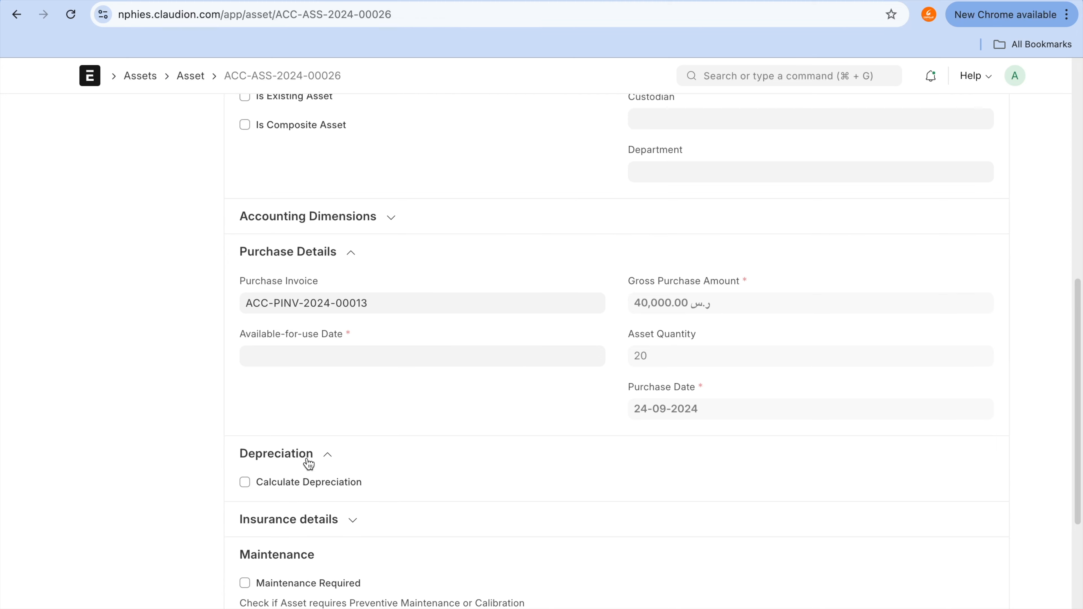
{"action": "left_click", "coordinate": [317, 483]}
{"action": "scroll", "coordinate": [319, 483], "scroll_direction": "down", "scroll_amount": 9}
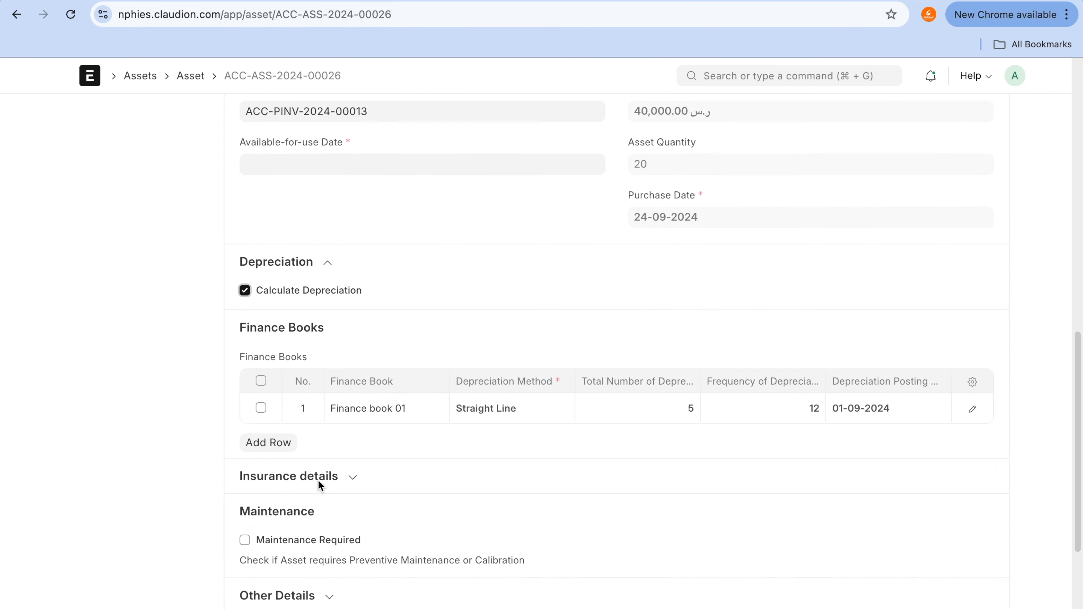
{"action": "scroll", "coordinate": [699, 273], "scroll_direction": "up", "scroll_amount": 15}
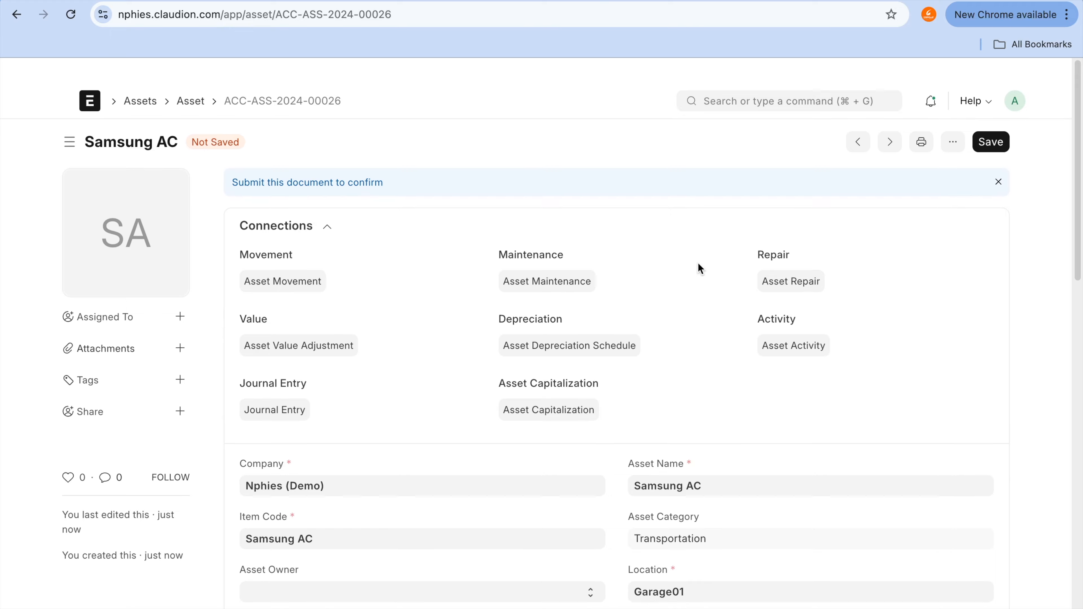
{"action": "left_click", "coordinate": [978, 124]}
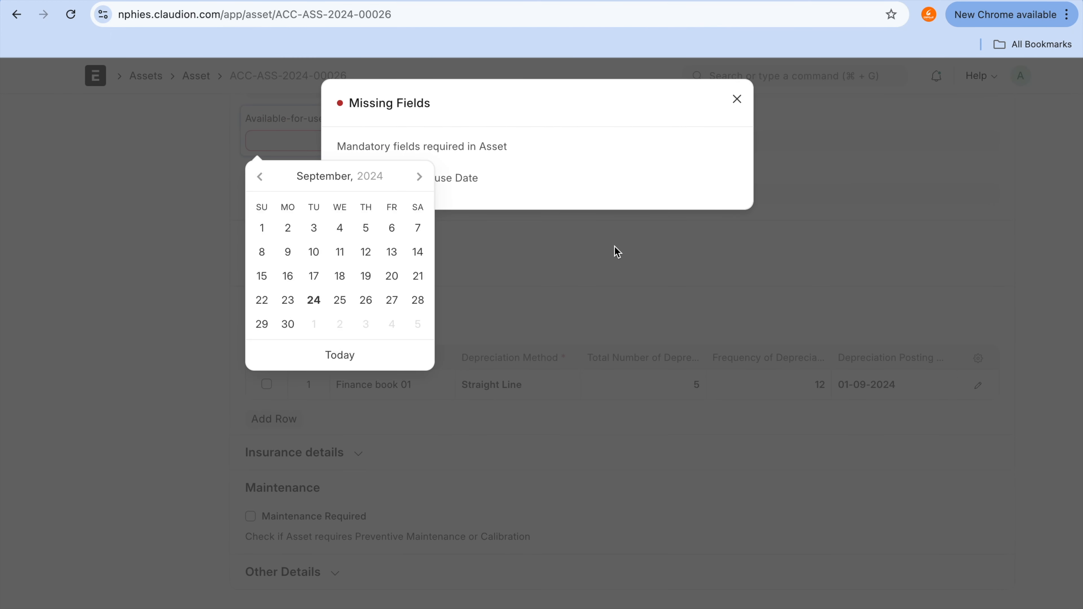
- Set the asset's Available-for-use Date to 24-09-2024 and try to save again
{"action": "left_click", "coordinate": [356, 367]}
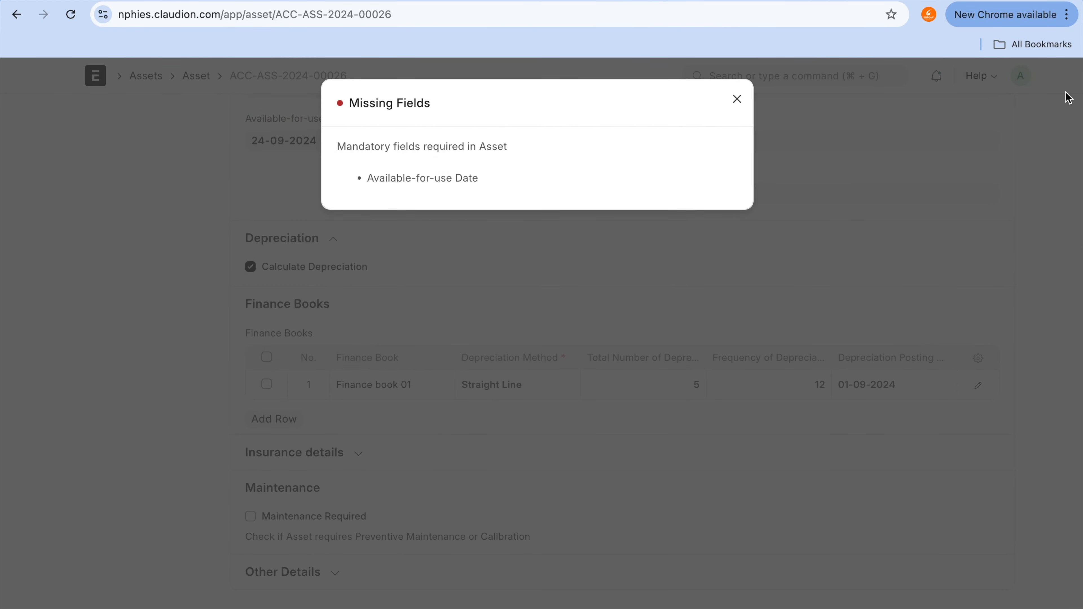
{"action": "left_click", "coordinate": [736, 99]}
{"action": "scroll", "coordinate": [803, 147], "scroll_direction": "up", "scroll_amount": 15}
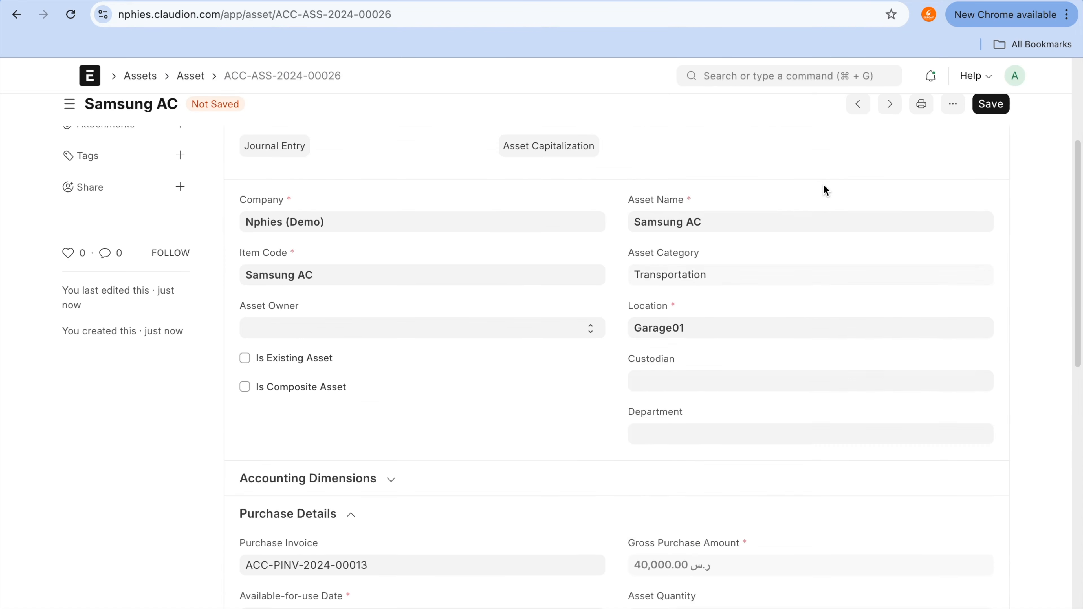
{"action": "left_click", "coordinate": [999, 116]}
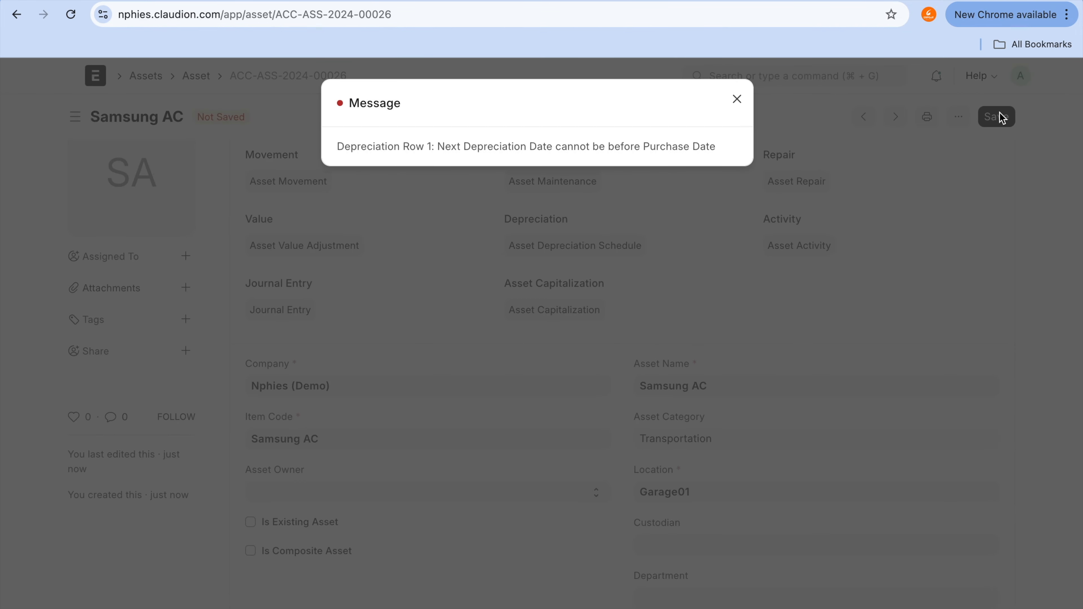
{"action": "left_click", "coordinate": [737, 99]}
- Set the depreciation posting date in the finance book row to 30-09-2024, and save and submit the asset
{"action": "scroll", "coordinate": [776, 445], "scroll_direction": "down", "scroll_amount": 10}
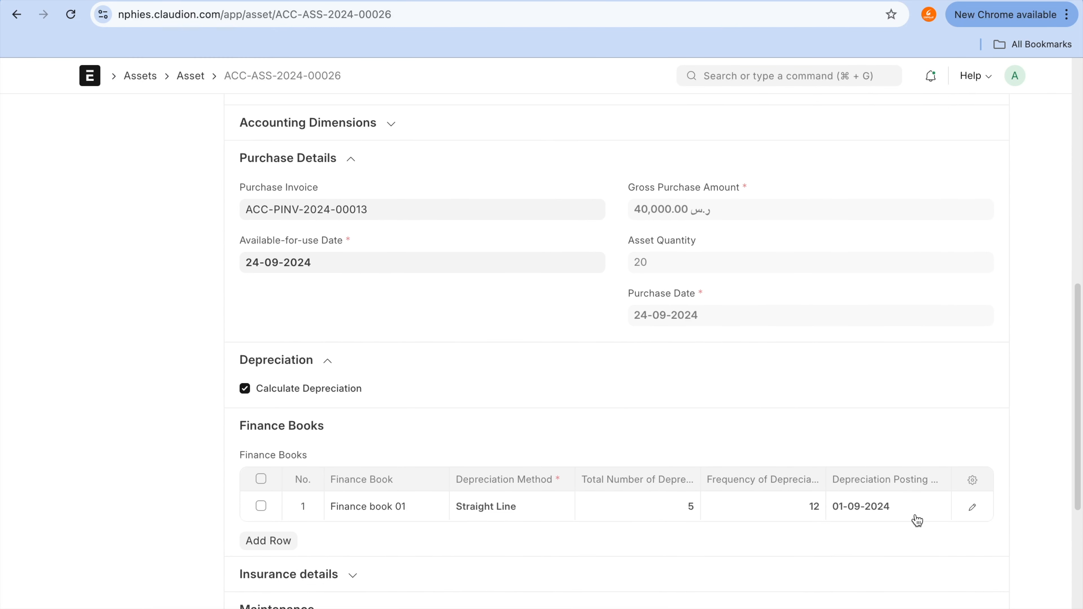
{"action": "left_click", "coordinate": [916, 518]}
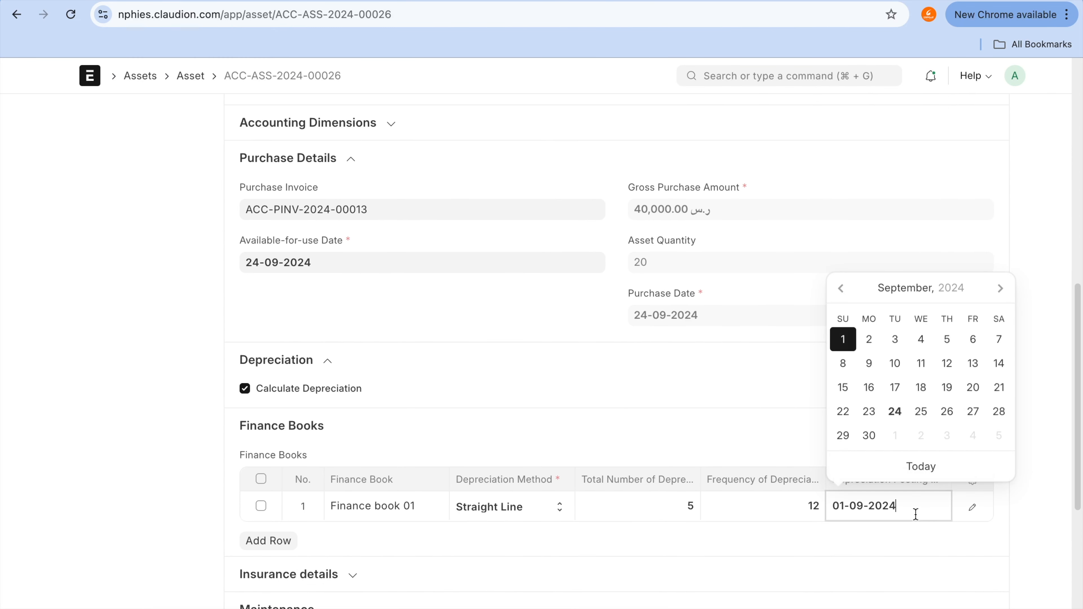
{"action": "left_click", "coordinate": [869, 436]}
{"action": "scroll", "coordinate": [870, 438], "scroll_direction": "up", "scroll_amount": 10}
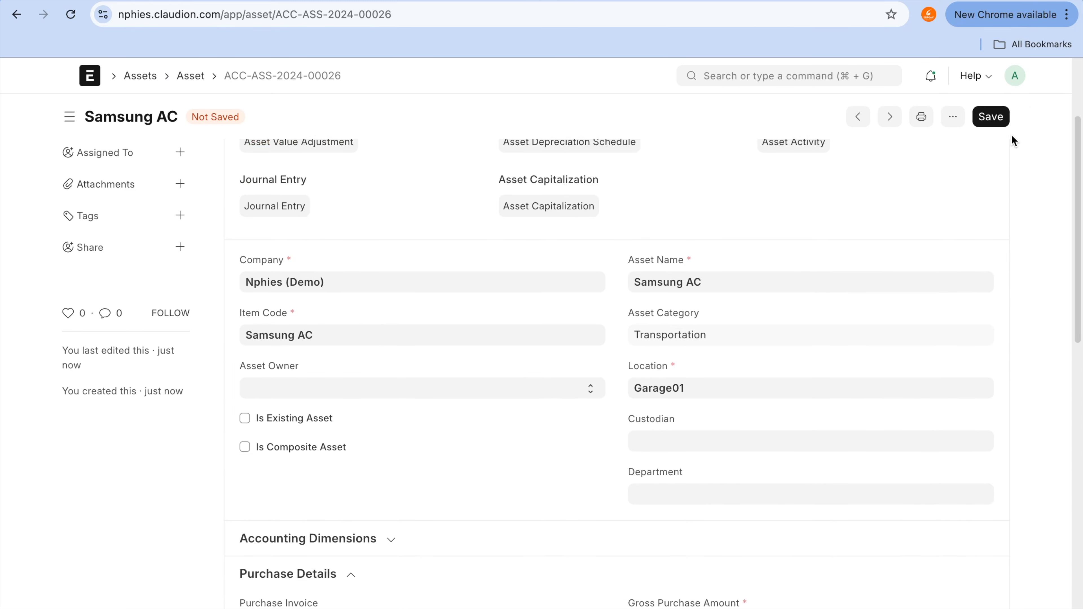
{"action": "left_click", "coordinate": [996, 121]}
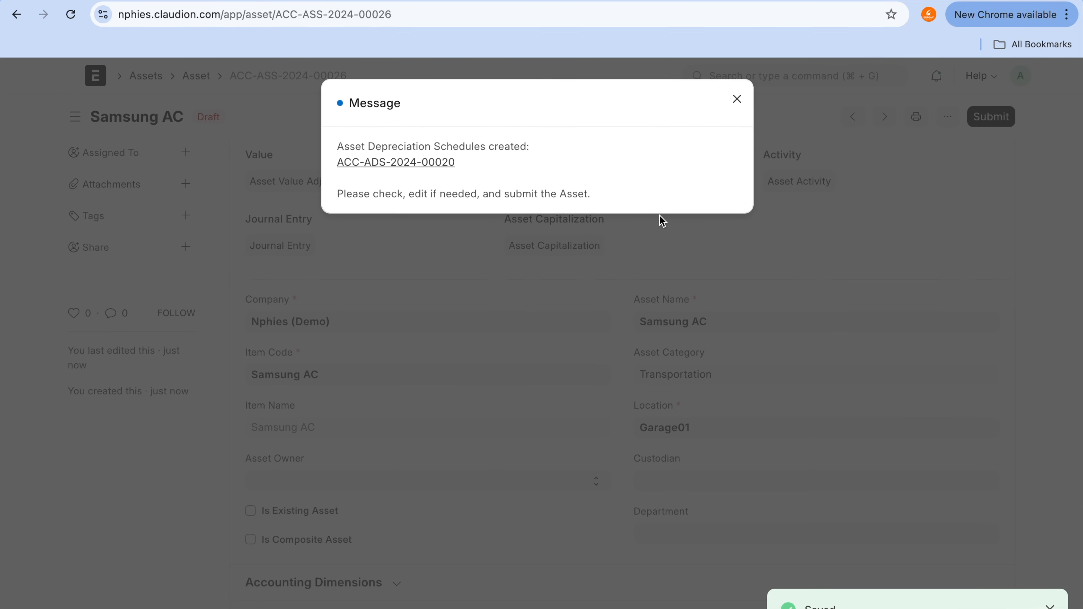
{"action": "left_click", "coordinate": [736, 100]}
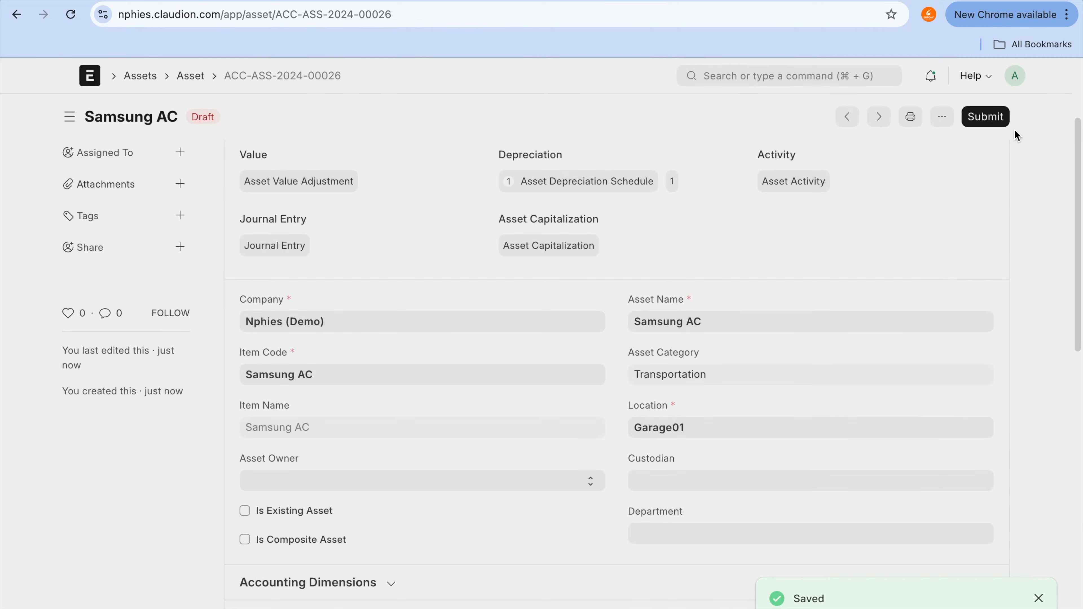
{"action": "left_click", "coordinate": [985, 116]}
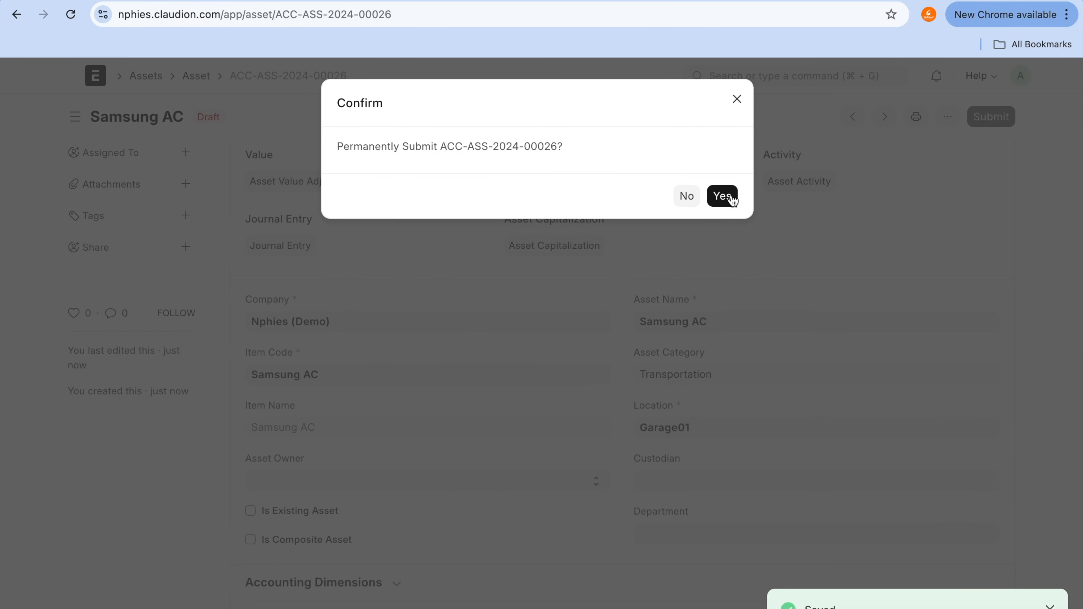
{"action": "left_click", "coordinate": [722, 195]}
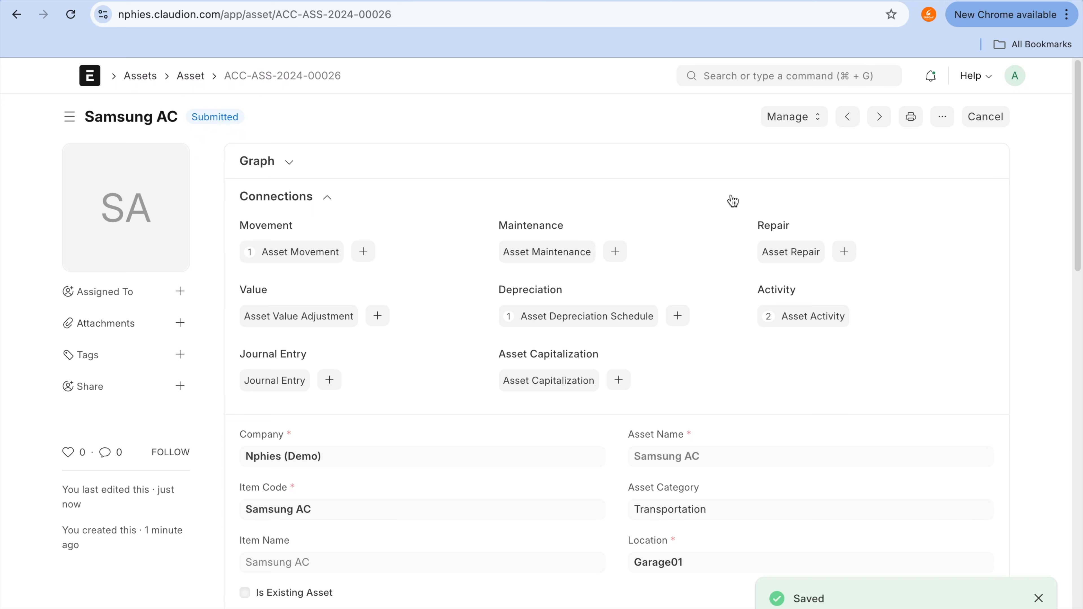
- Examine the submitted asset's management actions, including Split Asset, and its depreciation schedule
{"action": "left_click", "coordinate": [807, 119]}
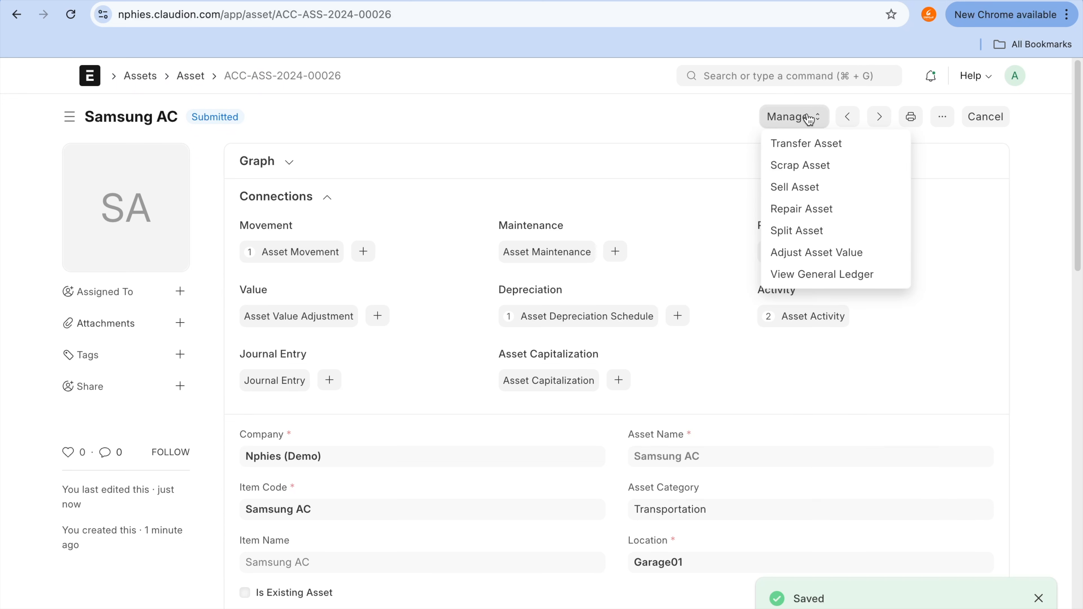
{"action": "mouse_move", "coordinate": [797, 119]}
{"action": "left_mouse_down"}
{"action": "mouse_move", "coordinate": [769, 140]}
{"action": "mouse_move", "coordinate": [759, 275]}
{"action": "mouse_move", "coordinate": [878, 275]}
{"action": "mouse_move", "coordinate": [834, 120]}
{"action": "mouse_move", "coordinate": [808, 120]}
{"action": "left_mouse_up"}
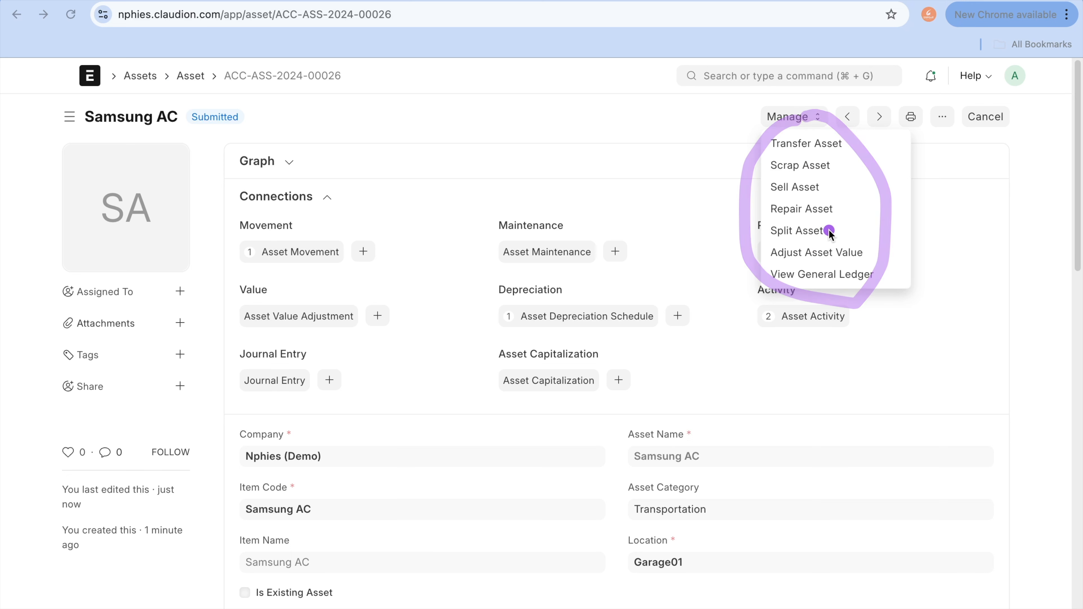
{"action": "left_click_drag", "start_coordinate": [826, 231], "coordinate": [986, 208]}
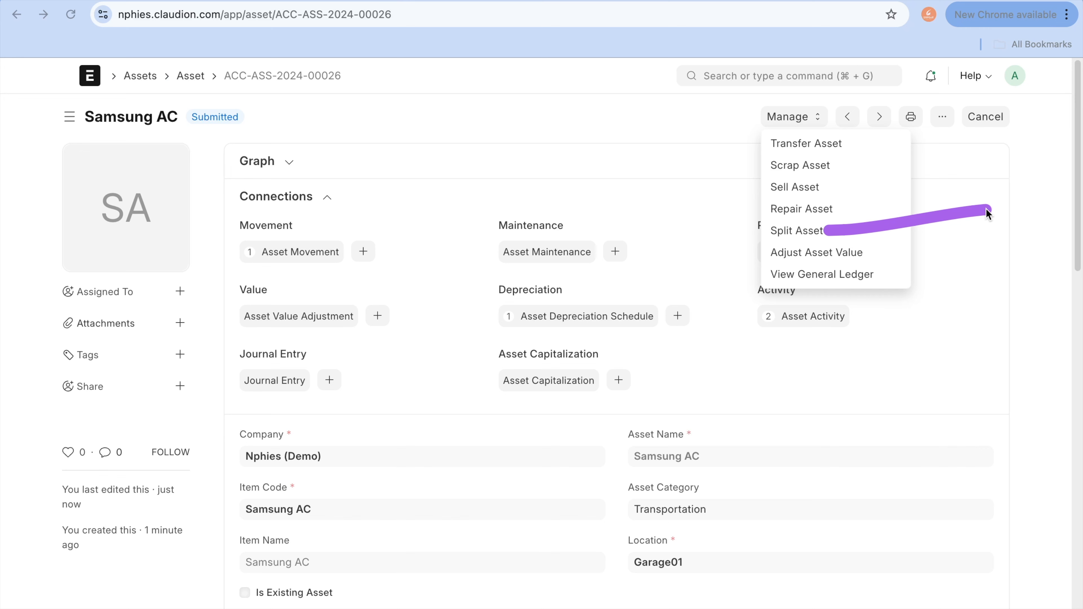
{"action": "scroll", "coordinate": [1008, 347], "scroll_direction": "down", "scroll_amount": 5}
{"action": "scroll", "coordinate": [1008, 350], "scroll_direction": "down", "scroll_amount": 2}
{"action": "left_click", "coordinate": [1008, 350]}
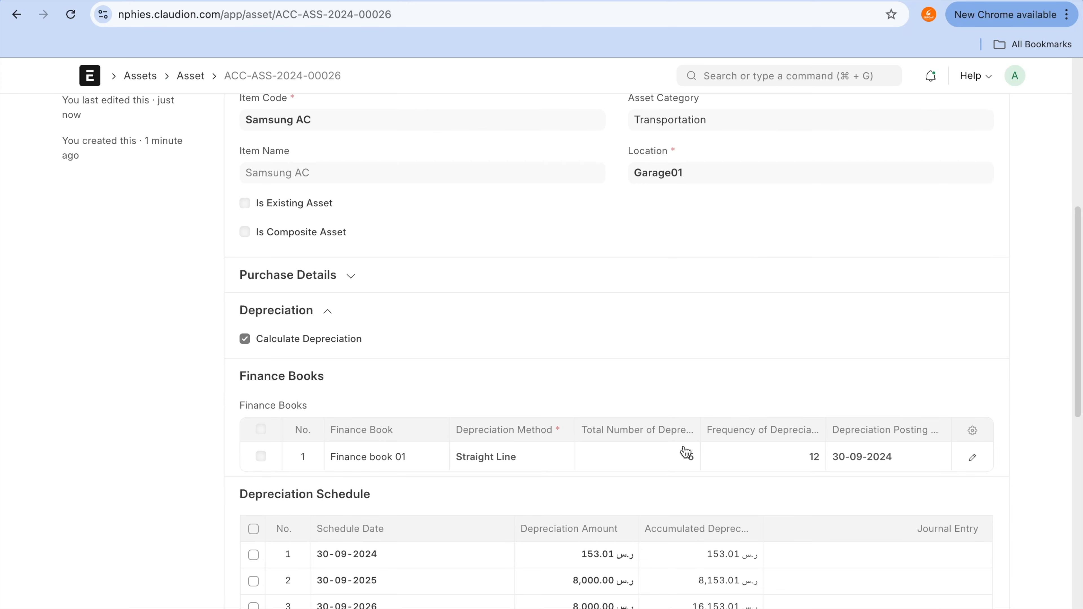
{"action": "scroll", "coordinate": [684, 448], "scroll_direction": "up", "scroll_amount": 7}
{"action": "scroll", "coordinate": [683, 445], "scroll_direction": "down", "scroll_amount": 7}
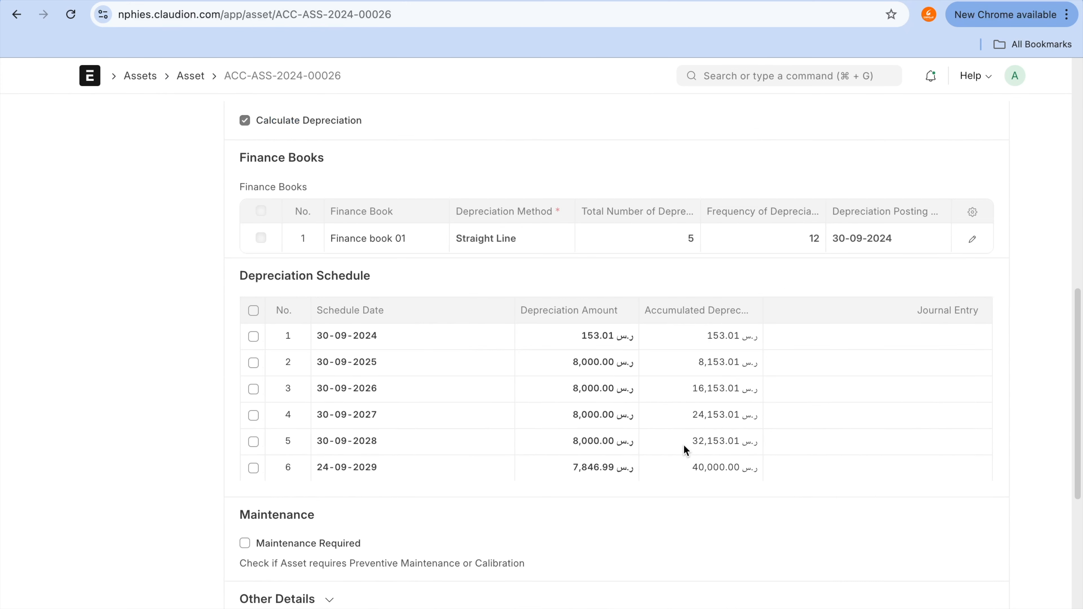
{"action": "left_click", "coordinate": [70, 14]}
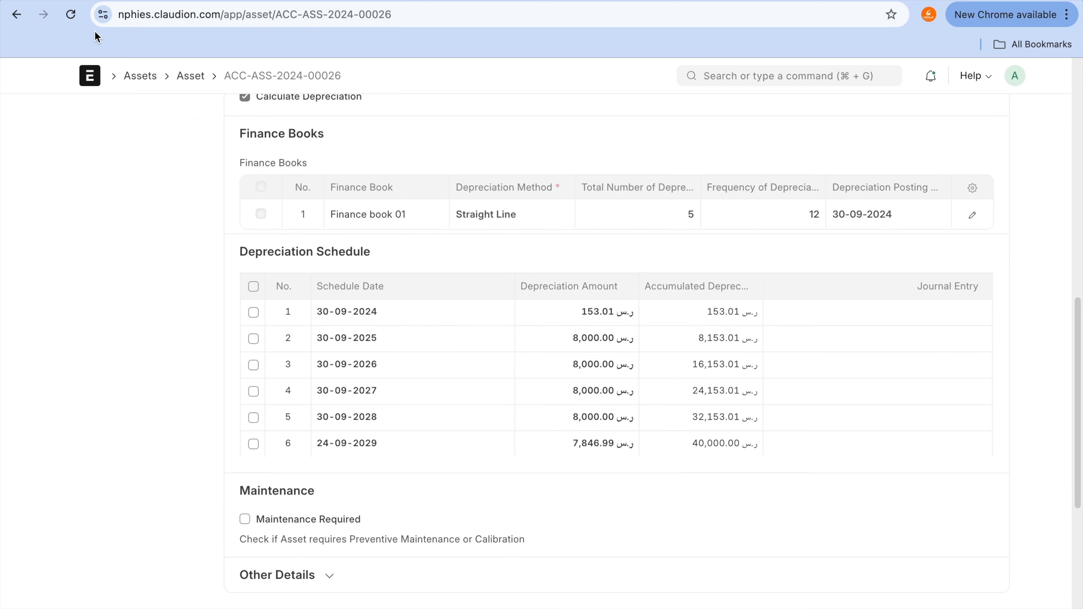
{"action": "scroll", "coordinate": [541, 316], "scroll_direction": "down", "scroll_amount": 8}
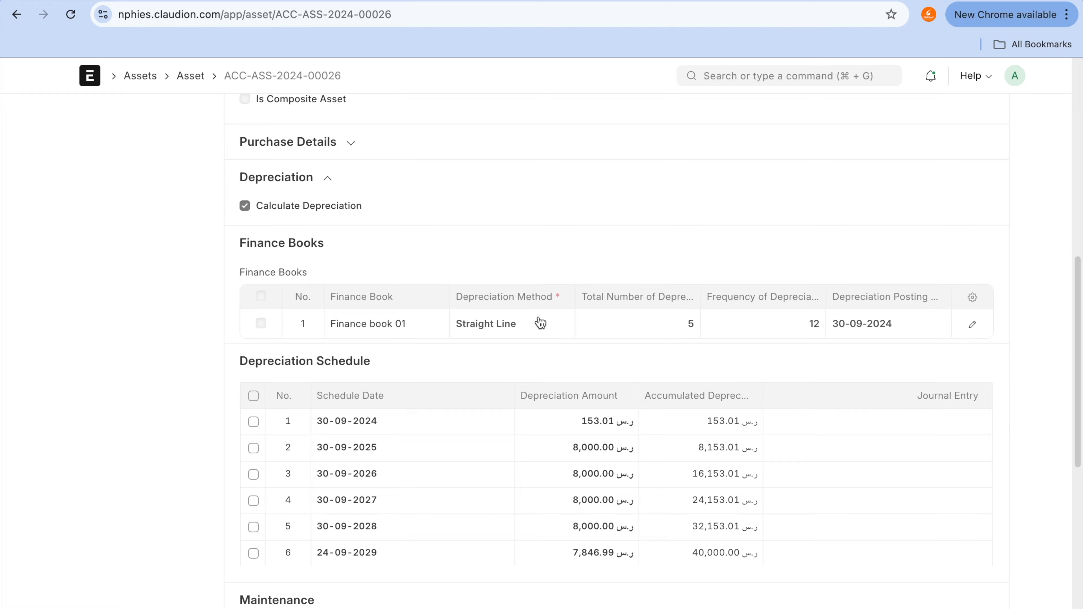
{"action": "scroll", "coordinate": [541, 323], "scroll_direction": "down", "scroll_amount": 5}
{"action": "scroll", "coordinate": [538, 318], "scroll_direction": "up", "scroll_amount": 15}
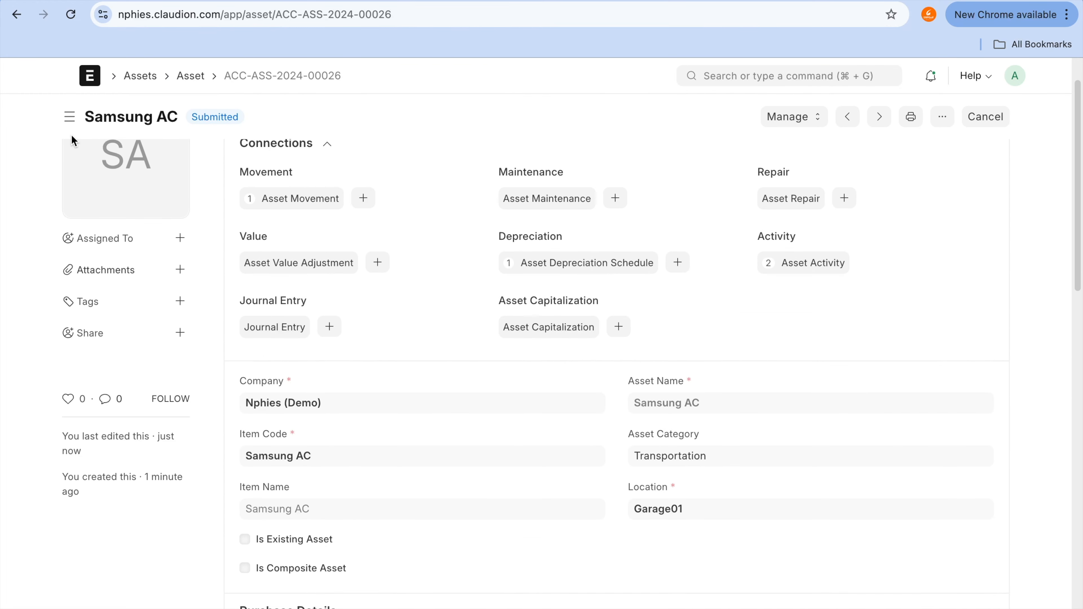
- Return to the Asset list and reopen the most recent Samsung AC asset
{"action": "left_click", "coordinate": [179, 81]}
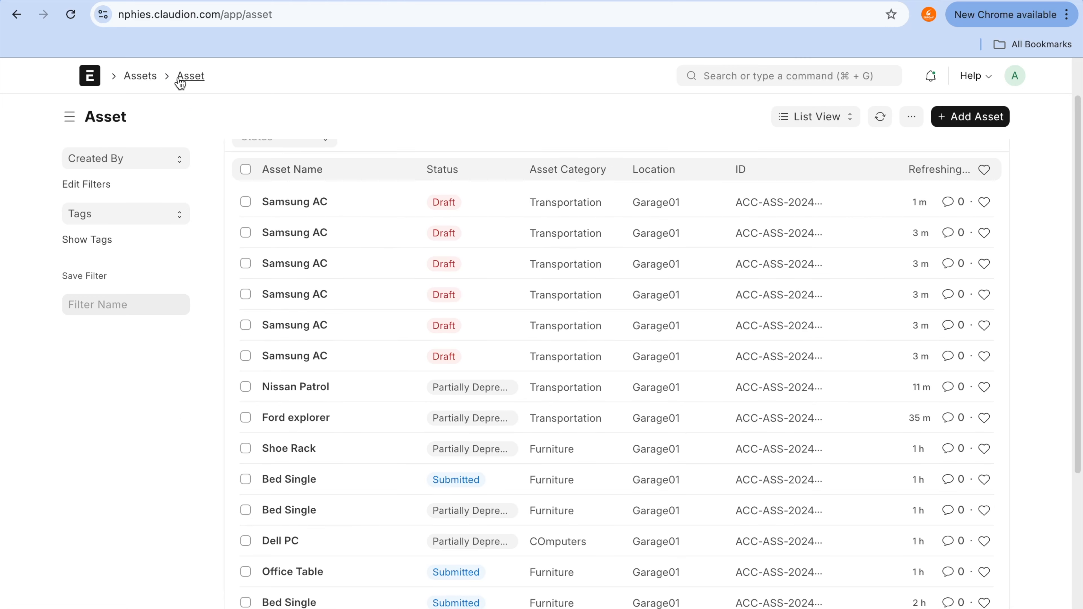
{"action": "left_click", "coordinate": [304, 208]}
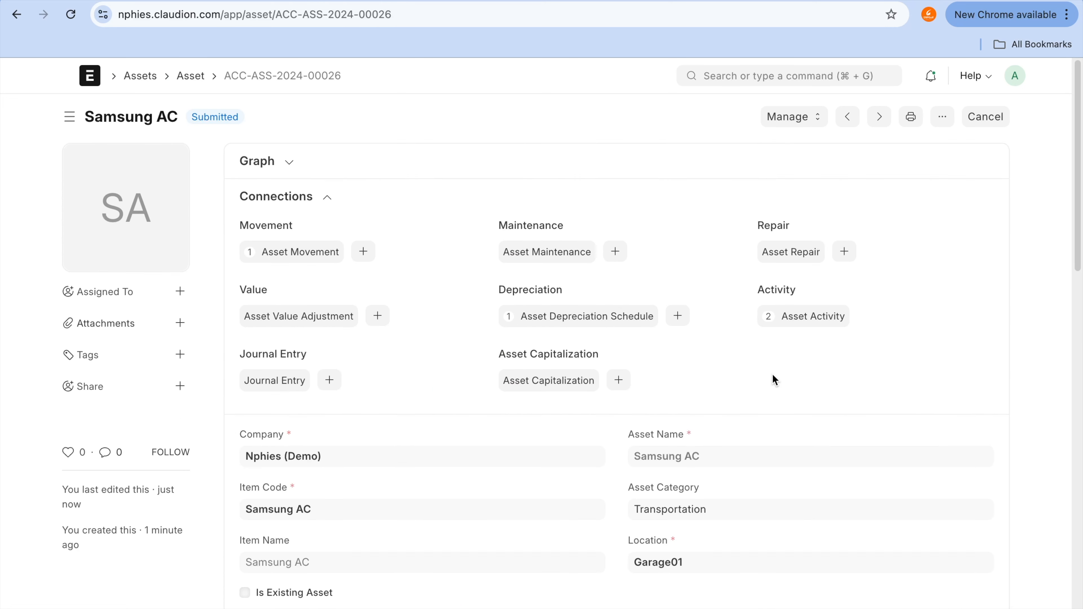
- Split a quantity of 4 off the submitted Samsung AC asset
{"action": "scroll", "coordinate": [772, 374], "scroll_direction": "down", "scroll_amount": 2}
{"action": "scroll", "coordinate": [772, 375], "scroll_direction": "down", "scroll_amount": 5}
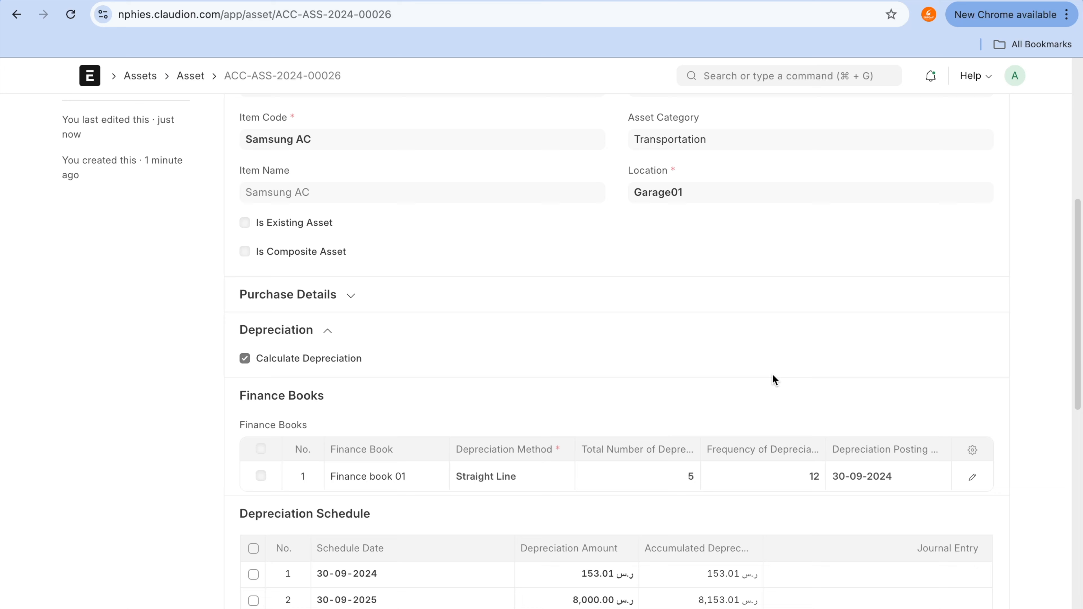
{"action": "scroll", "coordinate": [772, 374], "scroll_direction": "down", "scroll_amount": 5}
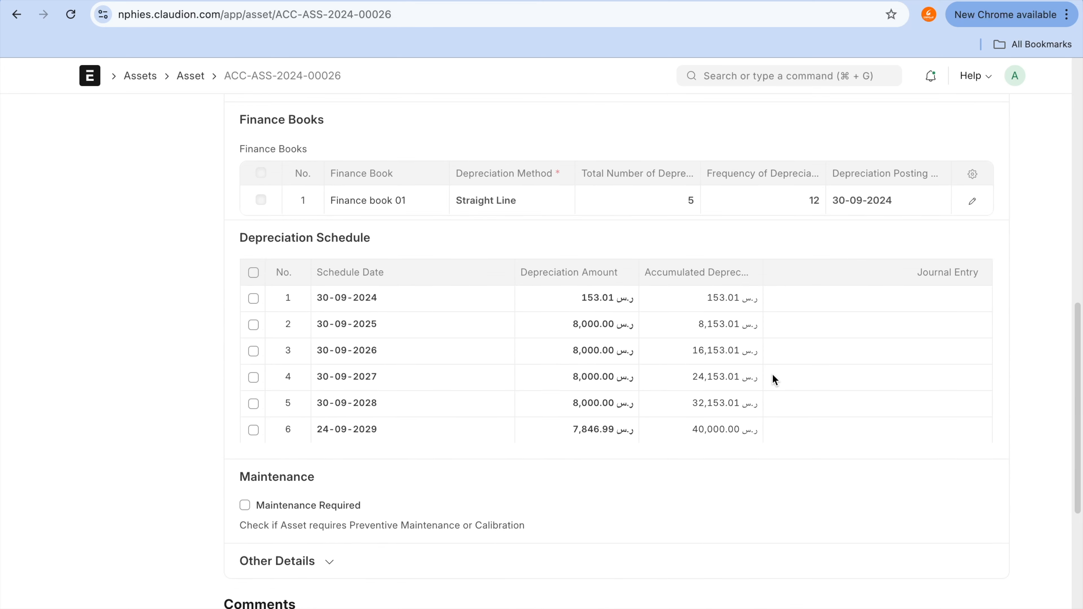
{"action": "scroll", "coordinate": [773, 374], "scroll_direction": "down", "scroll_amount": 4}
{"action": "scroll", "coordinate": [772, 374], "scroll_direction": "up", "scroll_amount": 20}
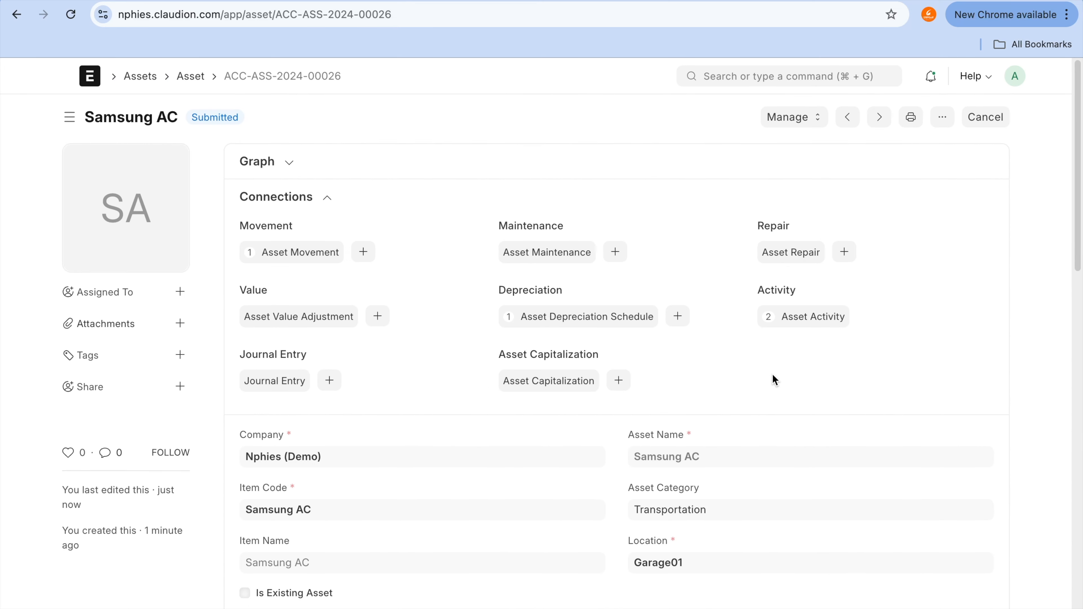
{"action": "left_click", "coordinate": [796, 121]}
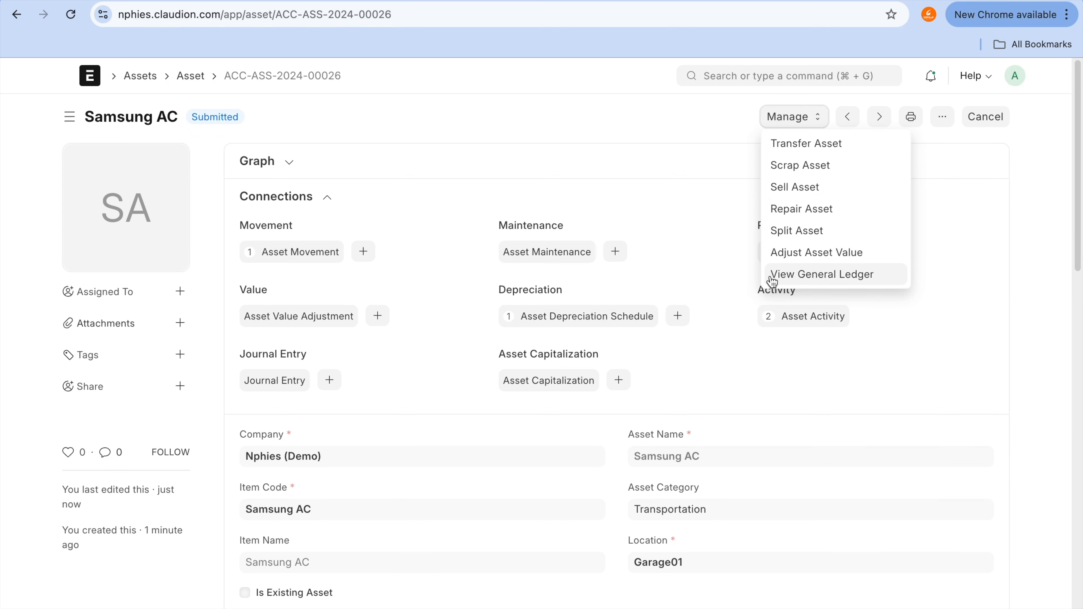
{"action": "left_click", "coordinate": [816, 228]}
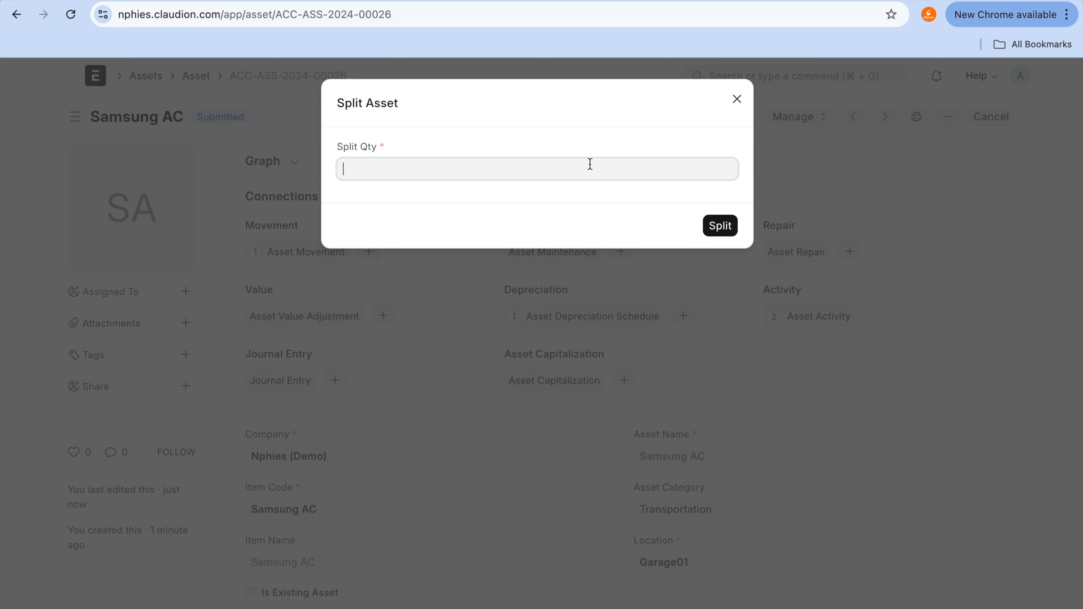
{"action": "type", "text": "4"}
{"action": "left_click", "coordinate": [717, 228]}
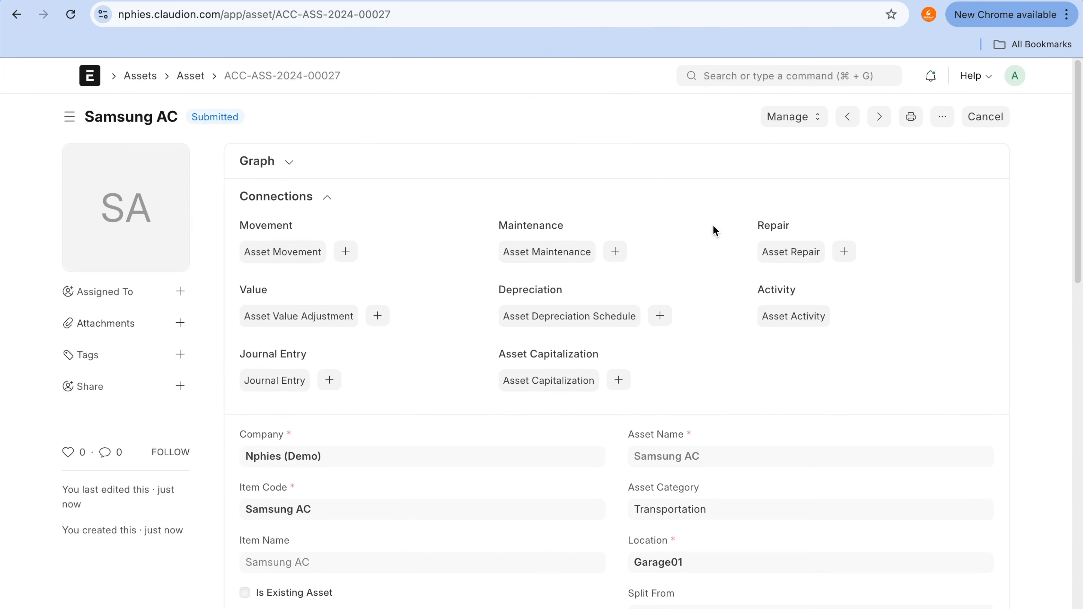
- Reopen the newly split Samsung AC asset from the Asset list and examine its purchase details
{"action": "left_click", "coordinate": [192, 76]}
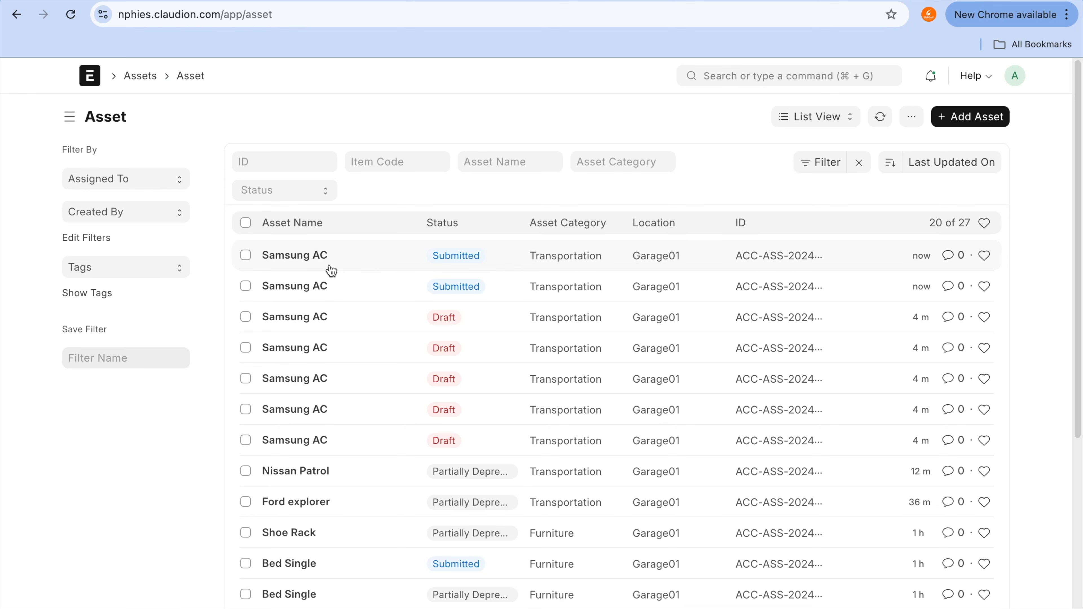
{"action": "left_click", "coordinate": [315, 292]}
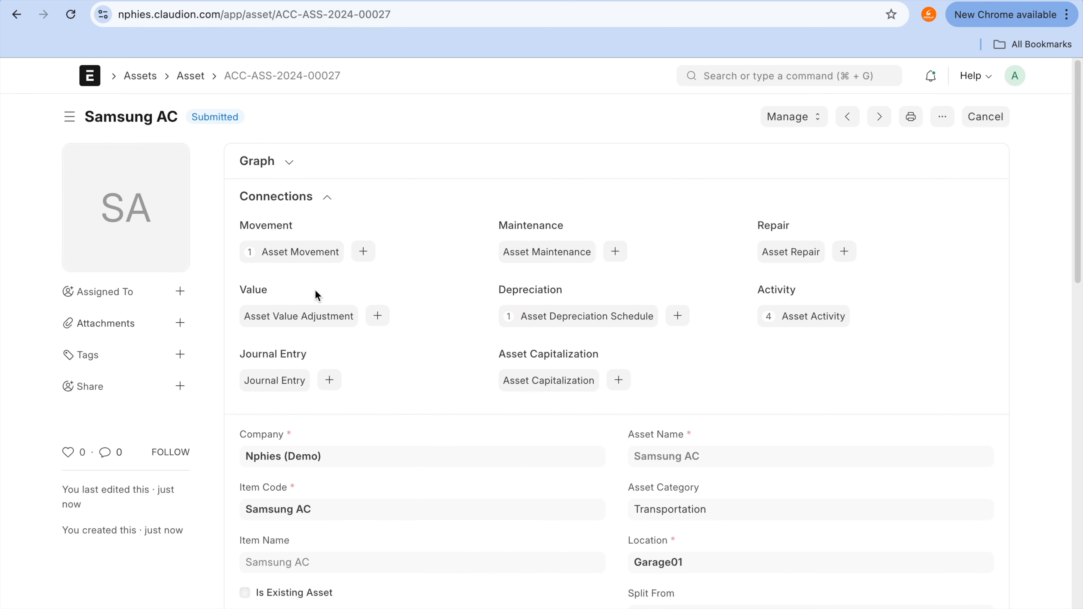
{"action": "scroll", "coordinate": [316, 295], "scroll_direction": "down", "scroll_amount": 2}
{"action": "scroll", "coordinate": [316, 294], "scroll_direction": "down", "scroll_amount": 8}
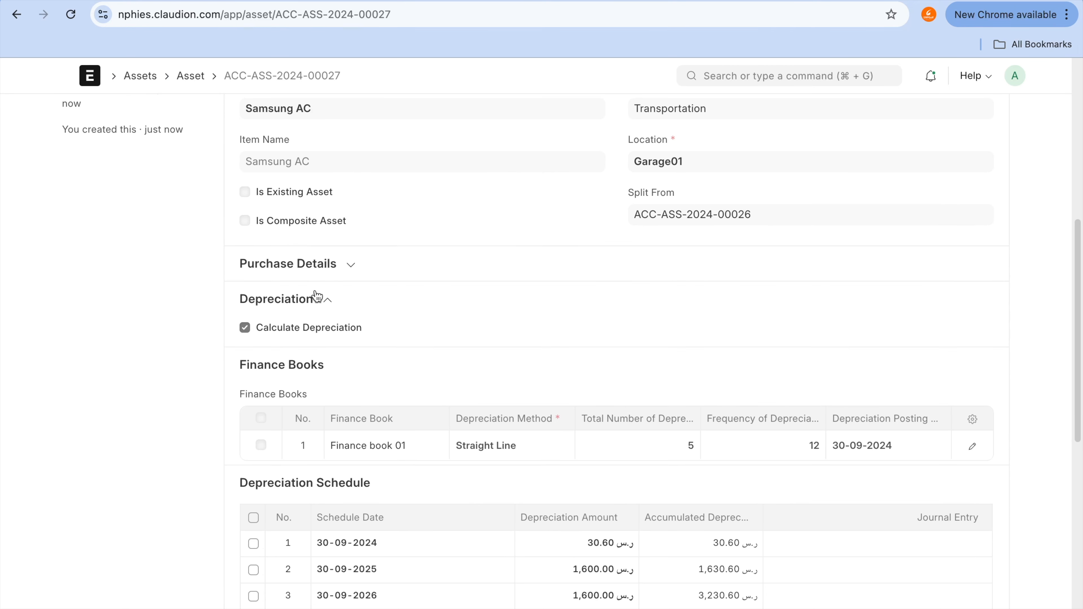
{"action": "left_click", "coordinate": [333, 275]}
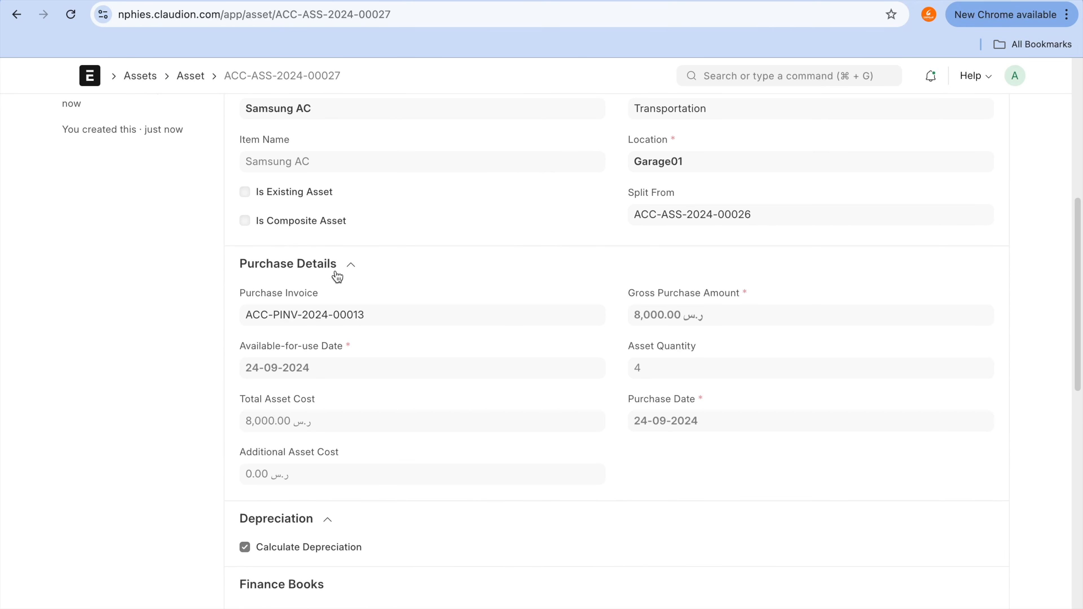
{"action": "key", "text": "ctrl+a"}
{"action": "left_click_drag", "start_coordinate": [644, 338], "coordinate": [631, 394]}
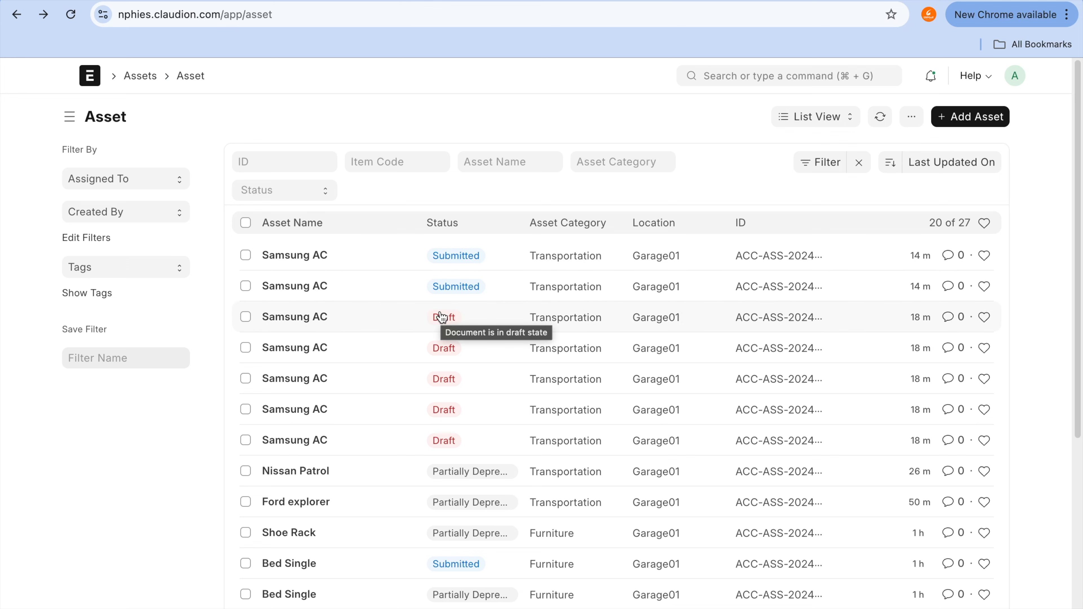
- Open the Fixed Asset Register report from the Assets workspace and examine the two Samsung AC rows
{"action": "left_click", "coordinate": [16, 14]}
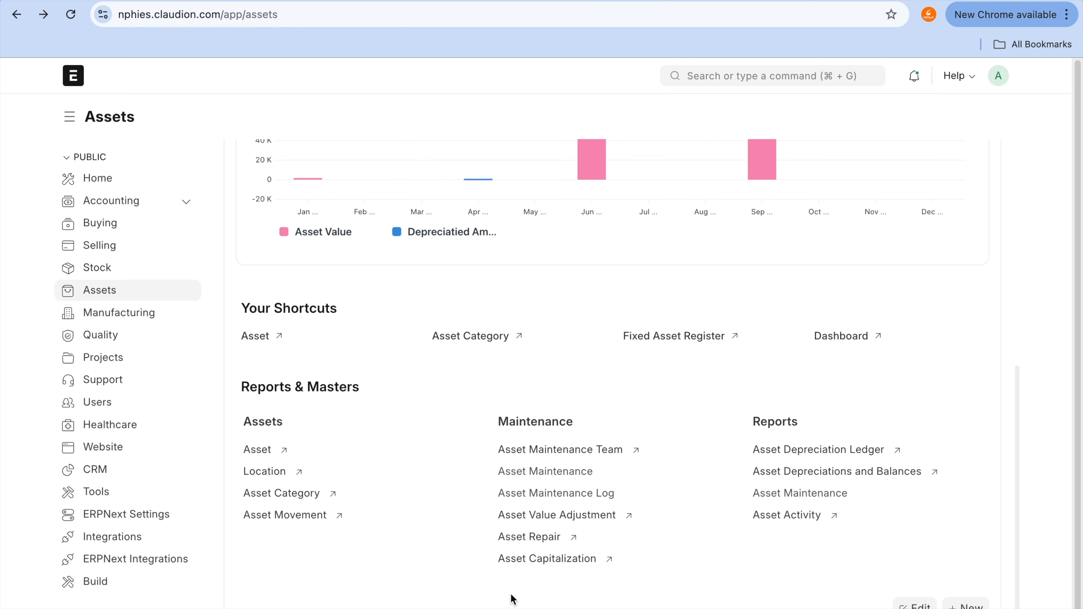
{"action": "left_click", "coordinate": [267, 452]}
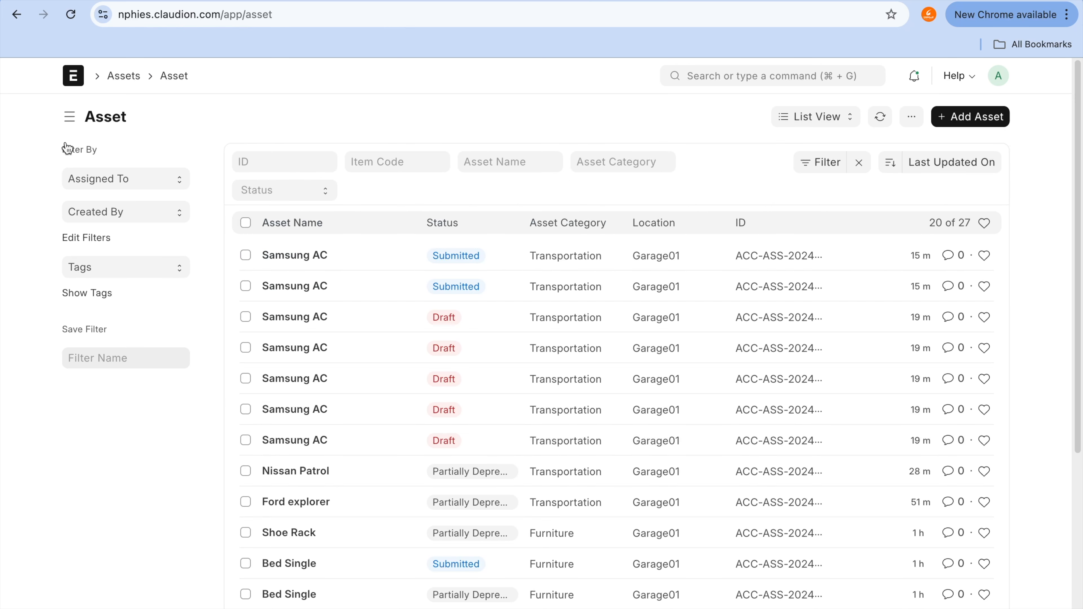
{"action": "left_click", "coordinate": [16, 14]}
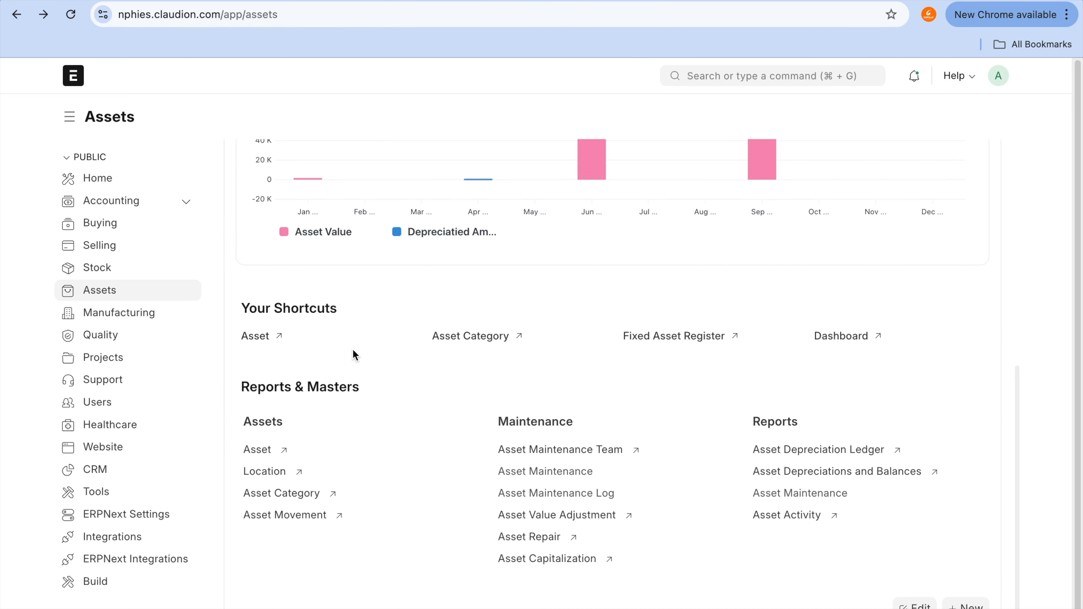
{"action": "left_click", "coordinate": [698, 337]}
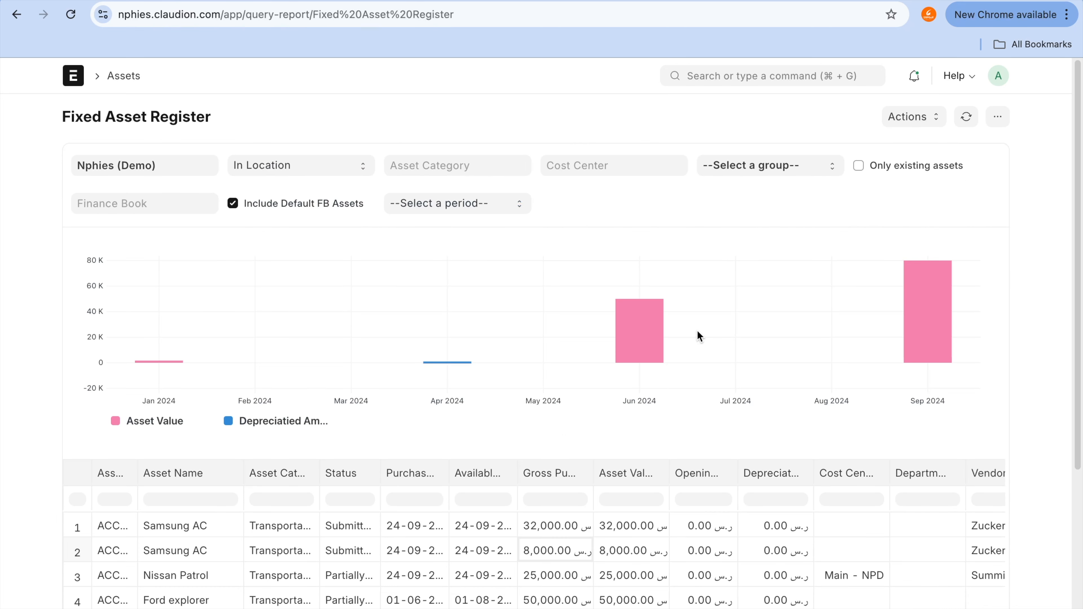
{"action": "scroll", "coordinate": [514, 291], "scroll_direction": "down", "scroll_amount": 5}
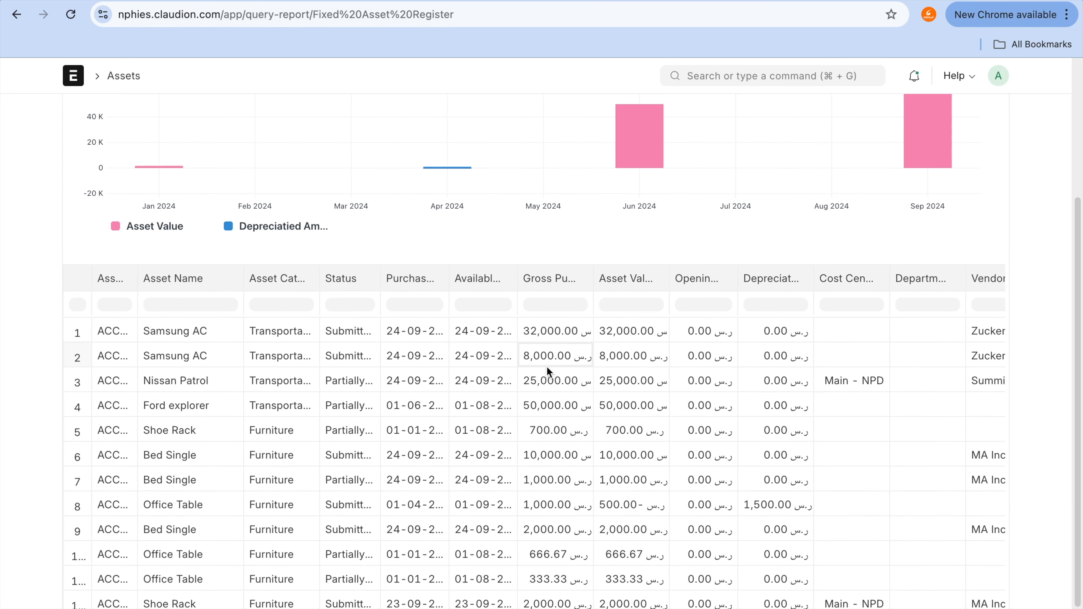
{"action": "left_click", "coordinate": [183, 329]}
{"action": "left_click", "coordinate": [194, 358]}
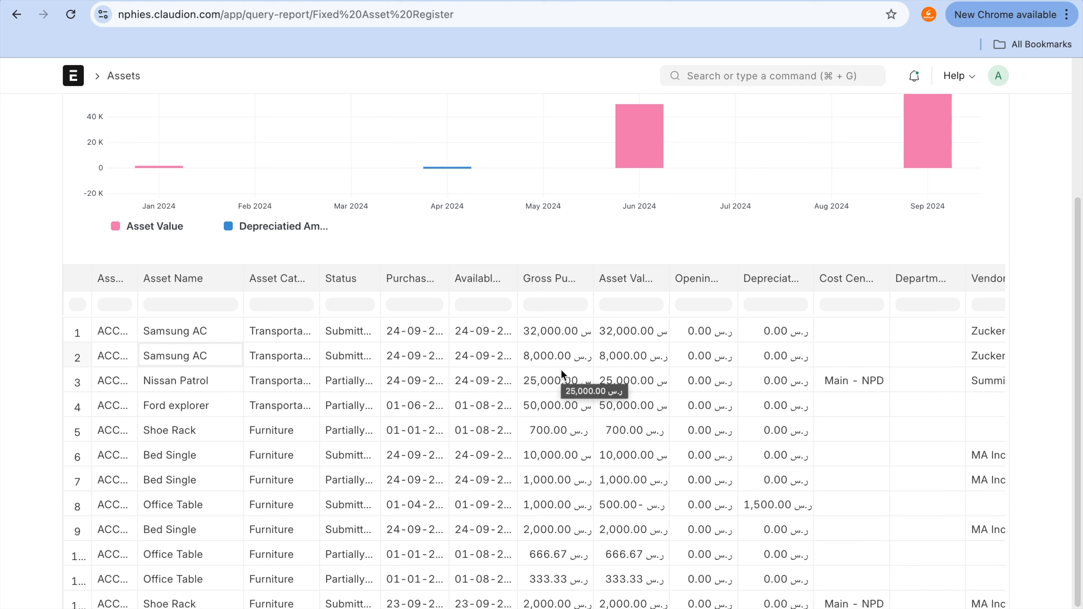
- Duplicate the report's browser tab and find the Purchase Invoice list in the copy for comparison with the register
{"action": "right_click", "coordinate": [708, 1]}
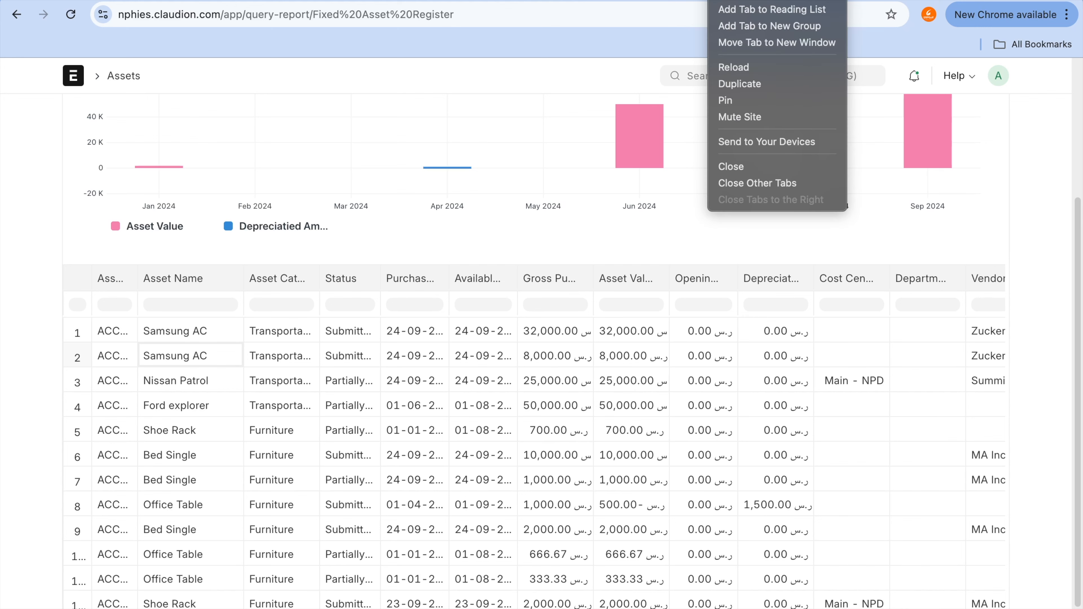
{"action": "left_click", "coordinate": [783, 88]}
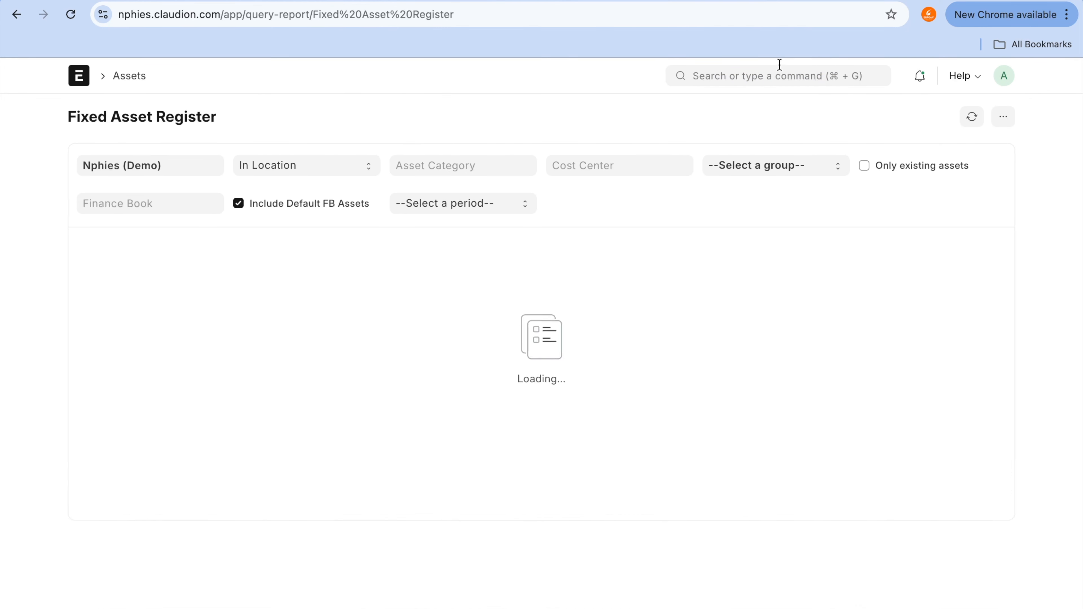
{"action": "left_click", "coordinate": [779, 70]}
{"action": "type", "text": "purchase in"}
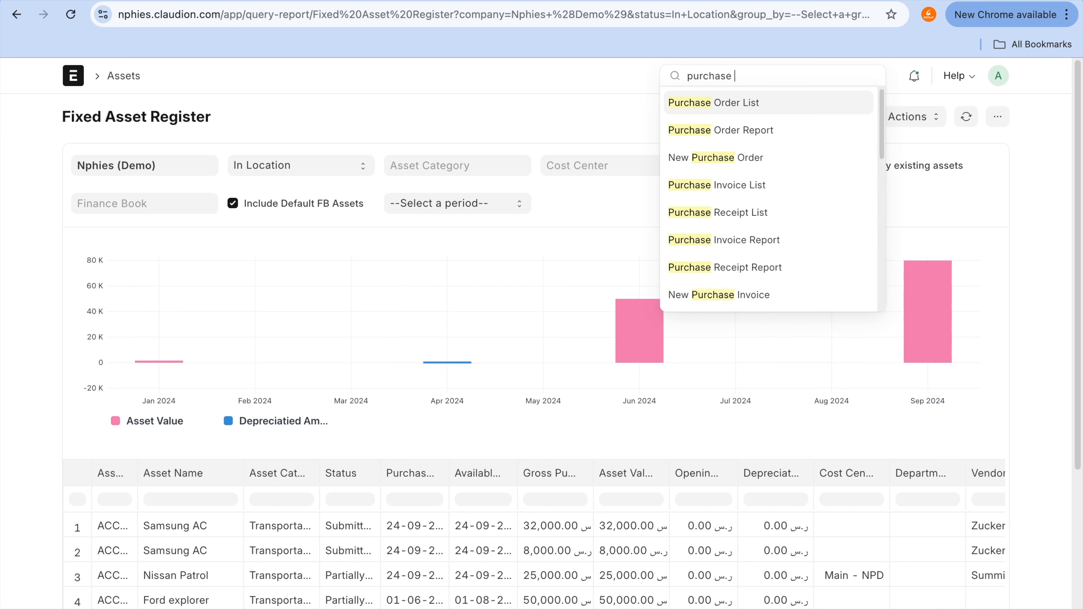
{"action": "left_click", "coordinate": [769, 105]}
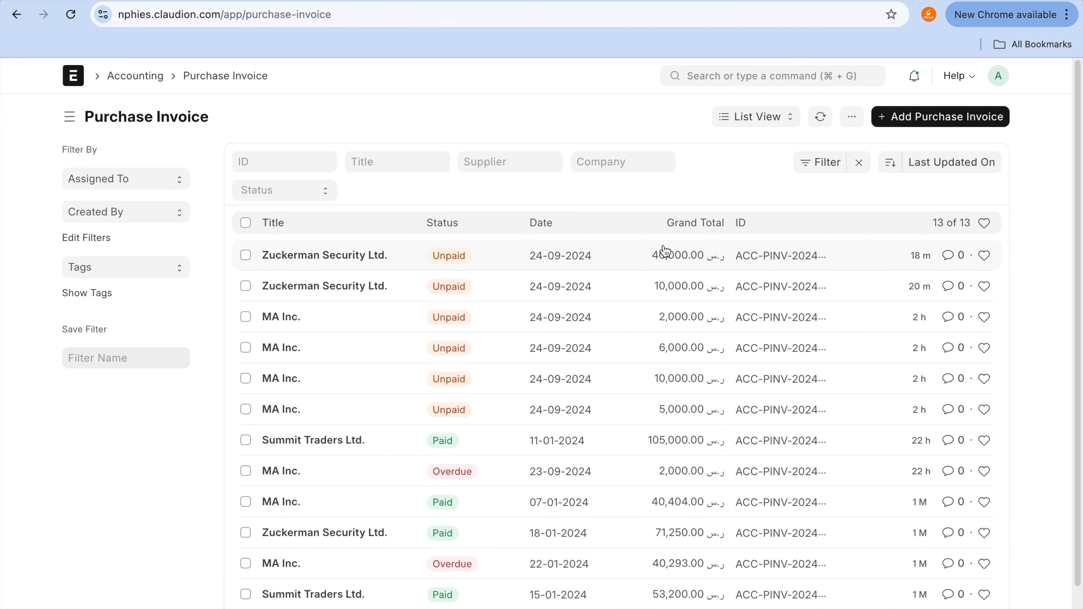
{"action": "key", "text": "ctrl+a"}
{"action": "mouse_move", "coordinate": [663, 242]}
{"action": "left_mouse_down"}
{"action": "mouse_move", "coordinate": [653, 239]}
{"action": "mouse_move", "coordinate": [701, 273]}
{"action": "mouse_move", "coordinate": [670, 232]}
{"action": "mouse_move", "coordinate": [646, 241]}
{"action": "left_mouse_up"}
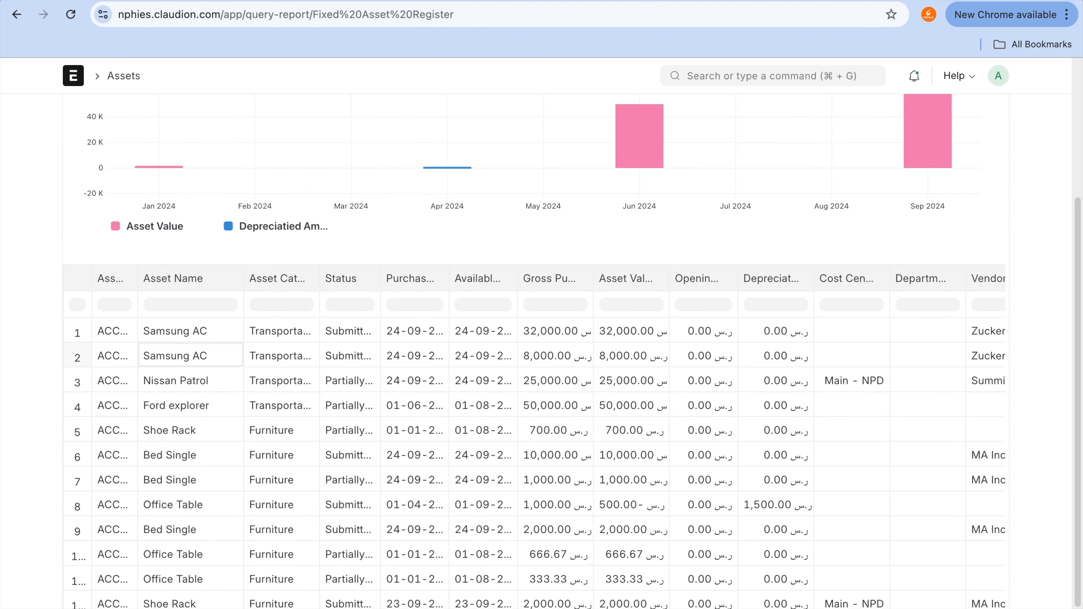
- Compare the split Samsung AC's gross purchase amount with the invoice list, and open the latest Zuckerman Security Ltd. invoice
{"action": "left_click", "coordinate": [548, 358]}
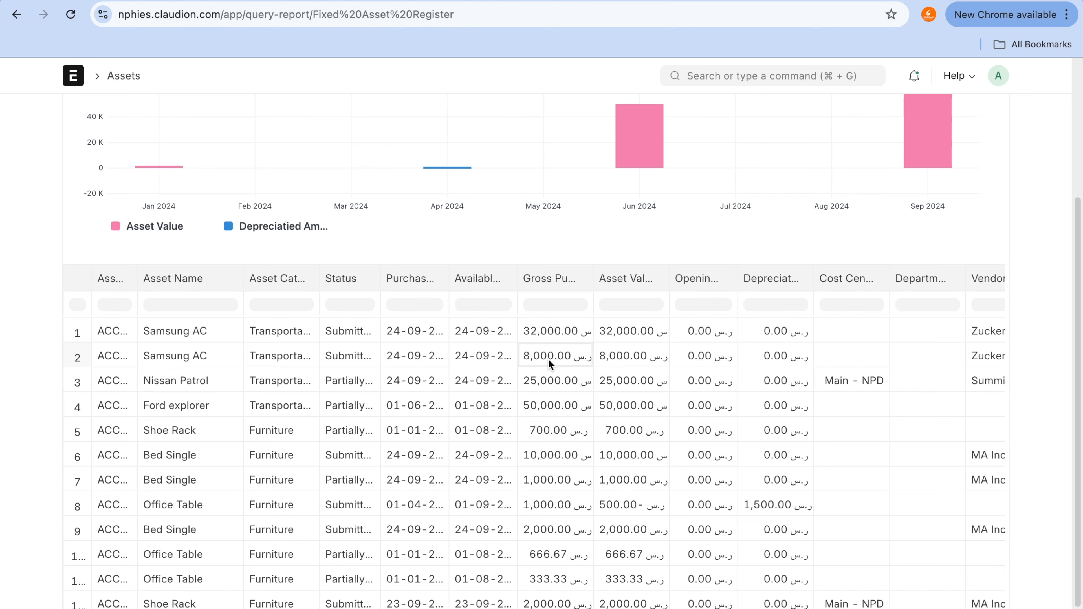
{"action": "key", "text": "ctrl+Tab"}
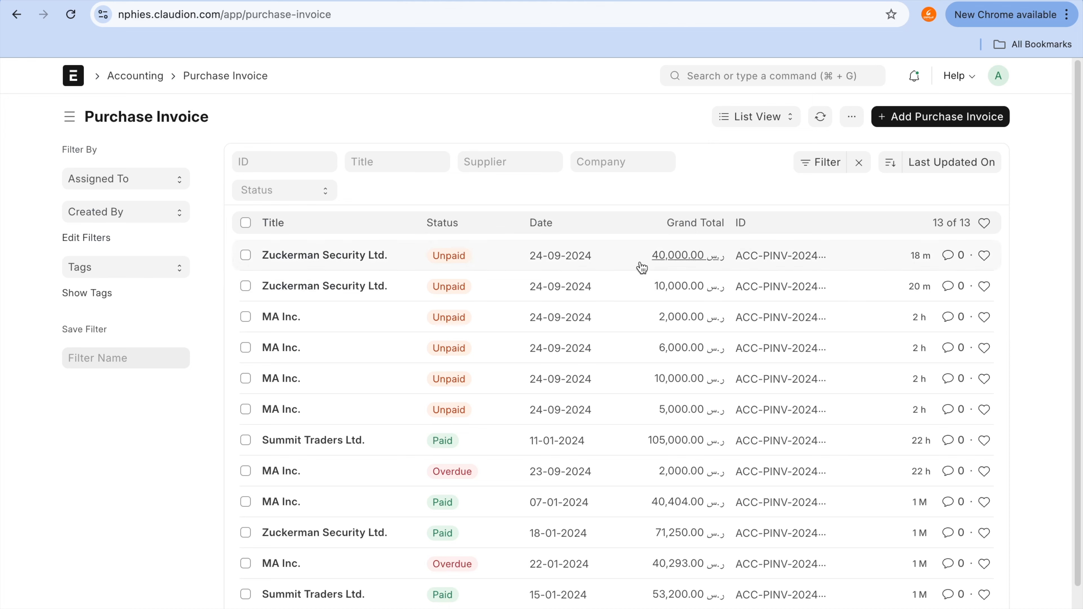
{"action": "left_click", "coordinate": [327, 257]}
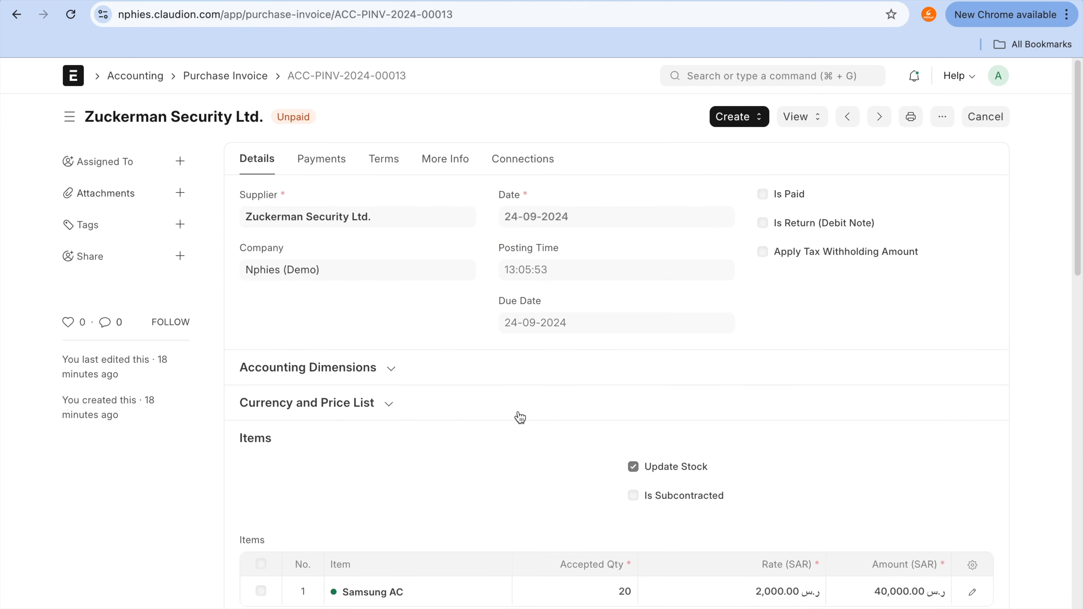
- Return to the Fixed Asset Register and examine the first Samsung AC row's asset value and depreciated amount
{"action": "key", "text": "ctrl+shift+Tab"}
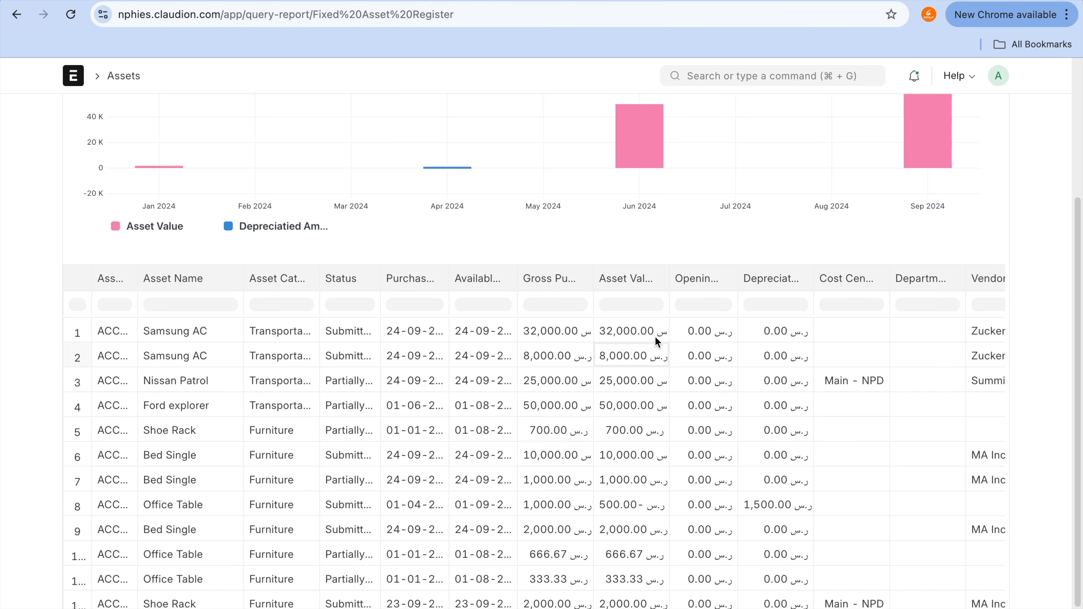
{"action": "left_click", "coordinate": [647, 326]}
{"action": "scroll", "coordinate": [744, 364], "scroll_direction": "right", "scroll_amount": 5}
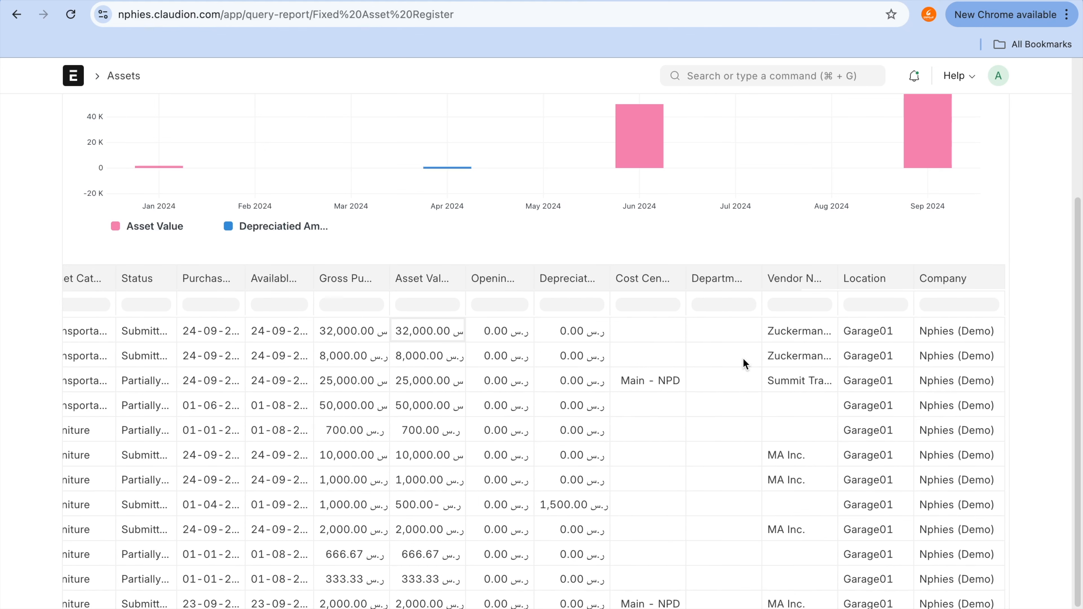
{"action": "left_click", "coordinate": [573, 338]}
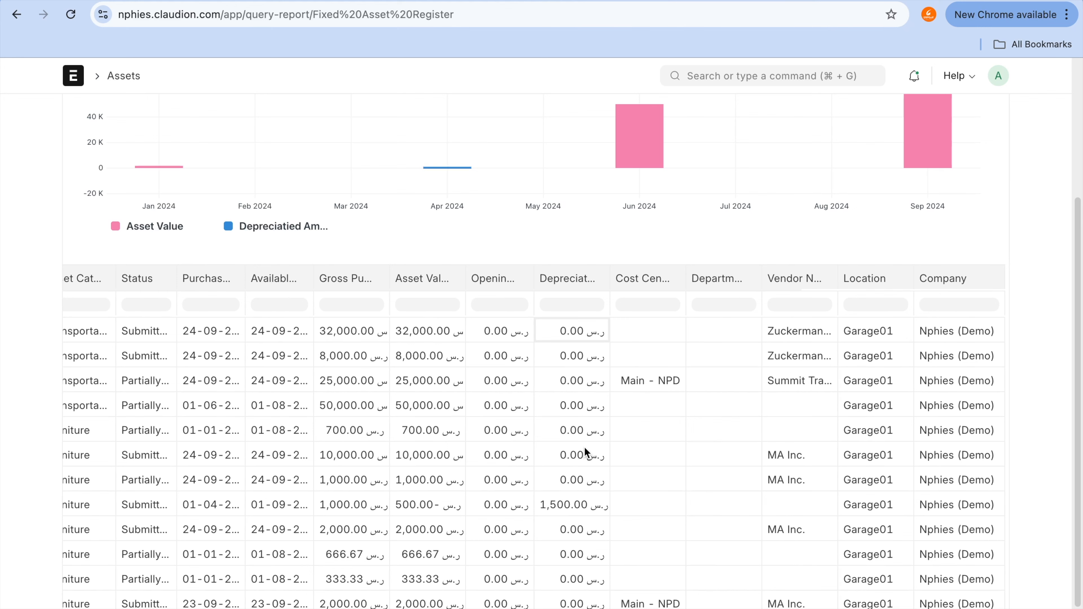
{"action": "scroll", "coordinate": [590, 375], "scroll_direction": "left", "scroll_amount": 5}
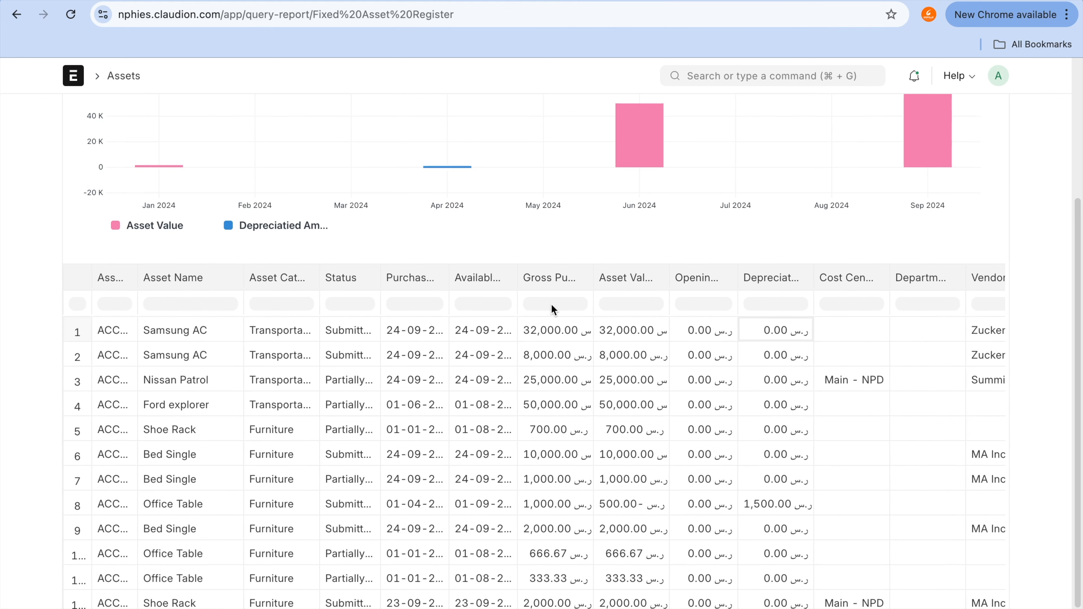
- Review the register's totals and compare the gross, asset value and depreciated amount columns across the assets
{"action": "scroll", "coordinate": [505, 129], "scroll_direction": "up", "scroll_amount": 5}
{"action": "scroll", "coordinate": [505, 130], "scroll_direction": "down", "scroll_amount": 6}
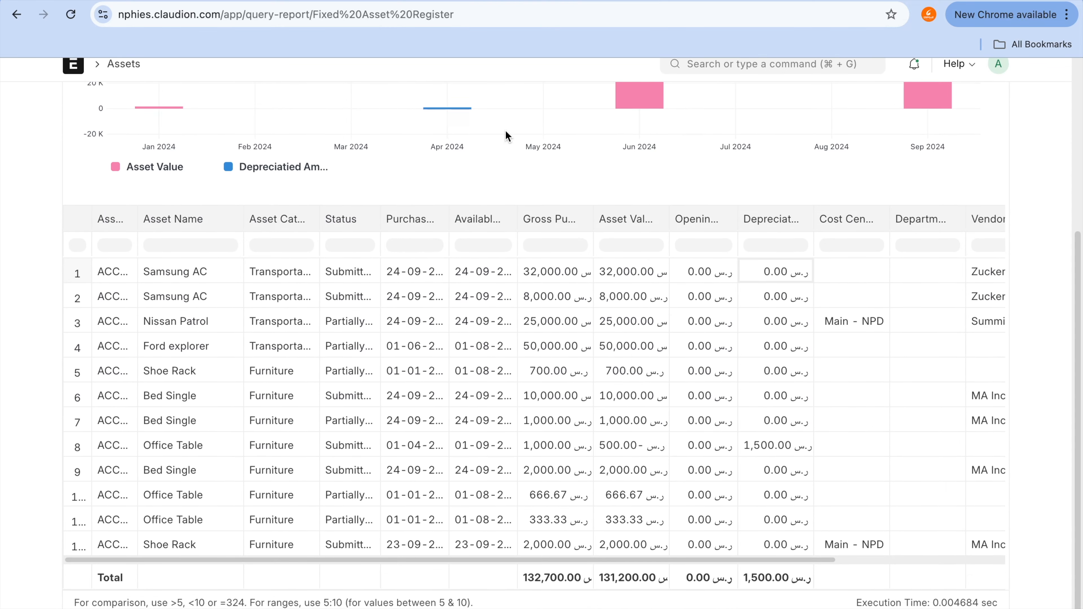
{"action": "scroll", "coordinate": [649, 377], "scroll_direction": "right", "scroll_amount": 5}
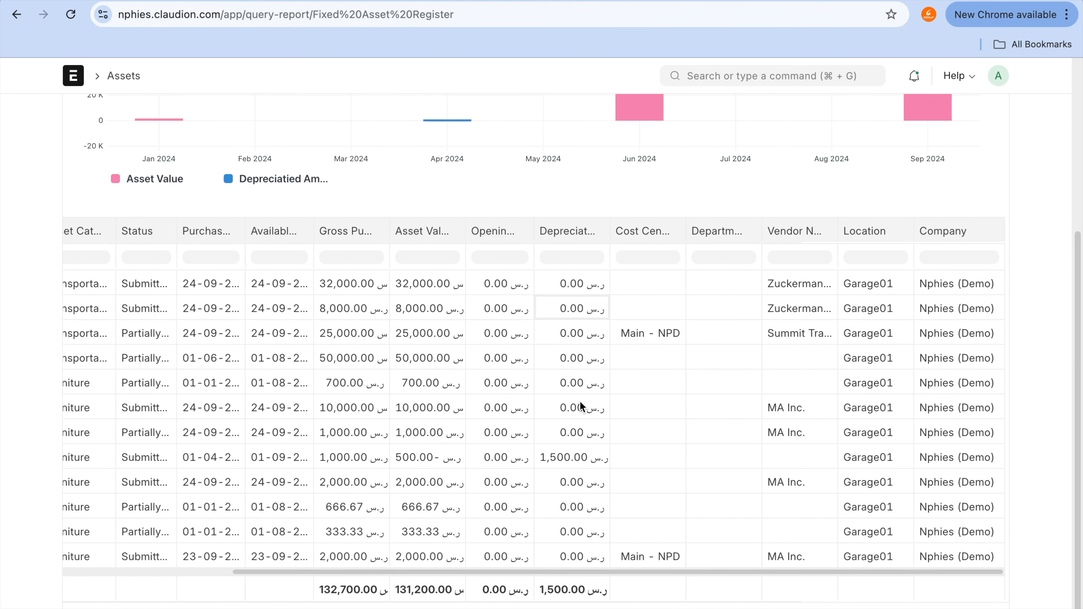
{"action": "scroll", "coordinate": [579, 400], "scroll_direction": "up", "scroll_amount": 5}
{"action": "scroll", "coordinate": [580, 403], "scroll_direction": "down", "scroll_amount": 5}
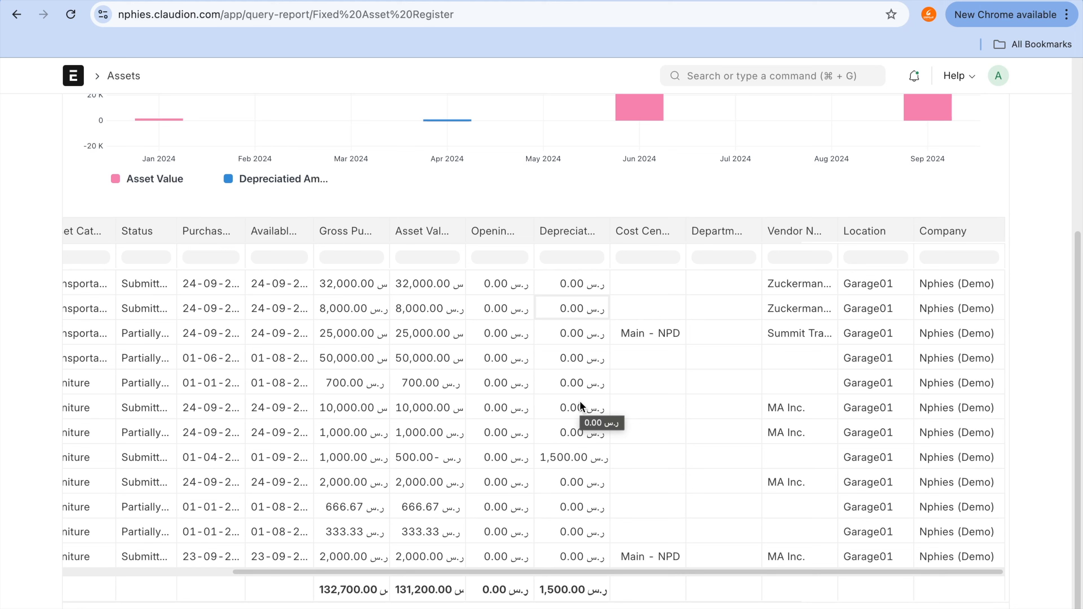
{"action": "left_click", "coordinate": [576, 337]}
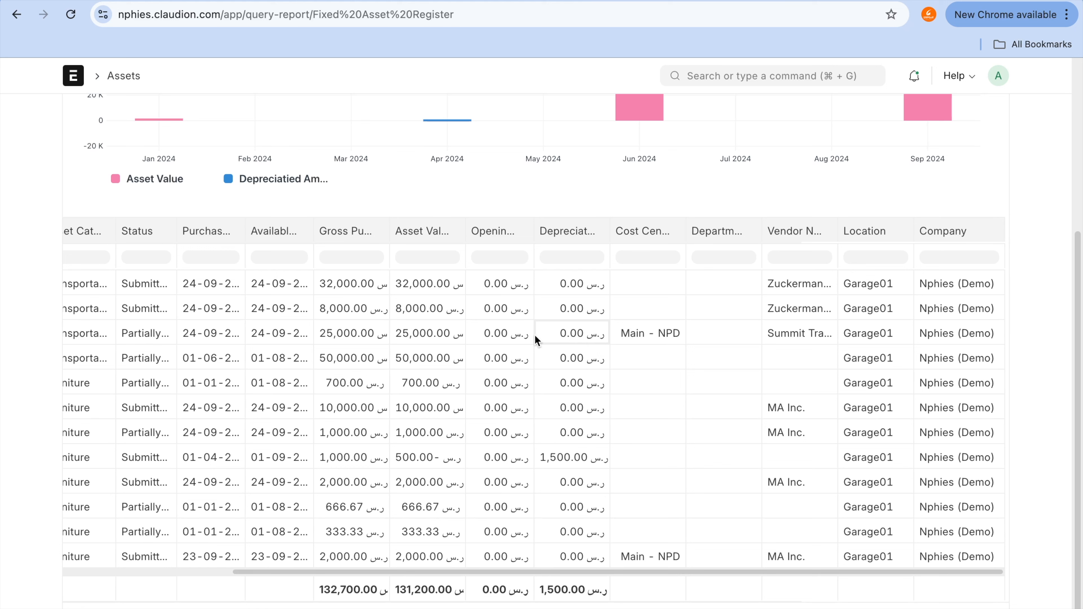
{"action": "left_click", "coordinate": [454, 315]}
{"action": "left_click", "coordinate": [368, 317]}
{"action": "left_click", "coordinate": [569, 314]}
- Open the split Samsung AC asset ACC-ASS-2024-00027 from the Asset list and examine the accumulated depreciation in its depreciation schedule
{"action": "left_click", "coordinate": [566, 6]}
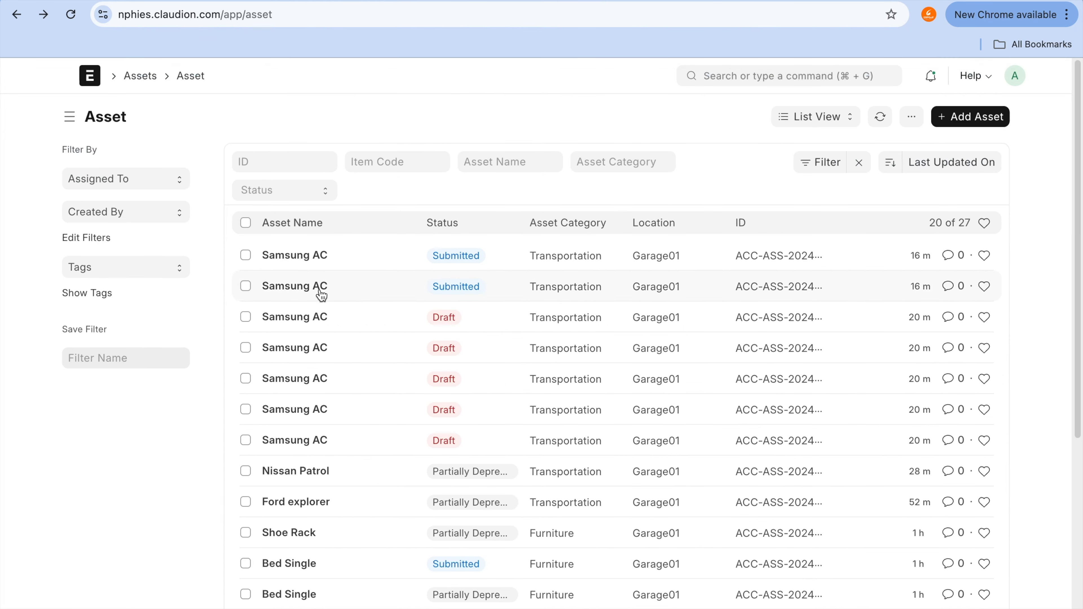
{"action": "left_click", "coordinate": [318, 290]}
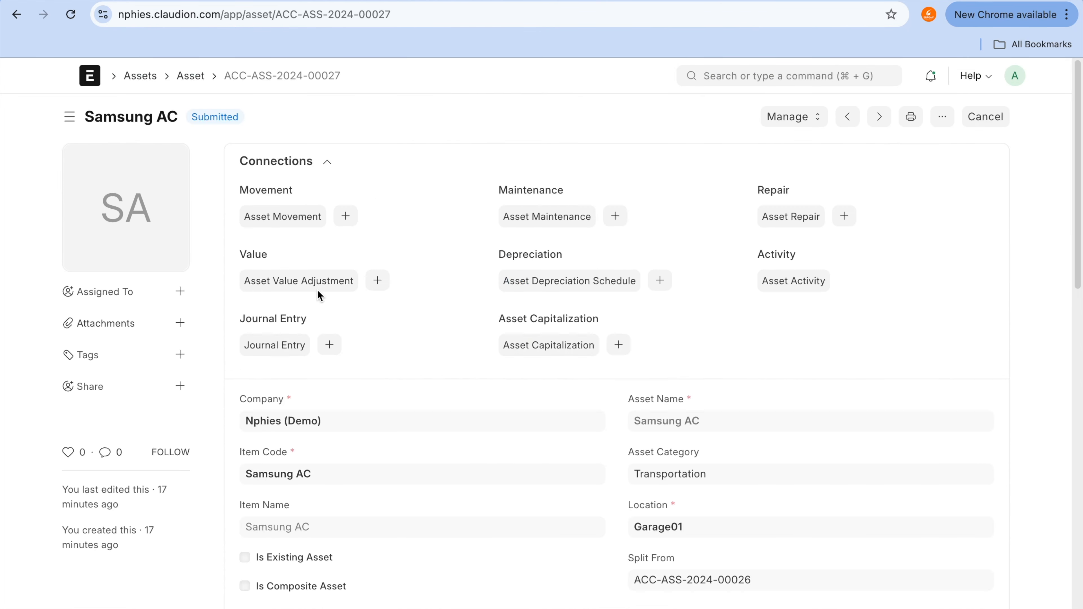
{"action": "scroll", "coordinate": [542, 402], "scroll_direction": "down", "scroll_amount": 10}
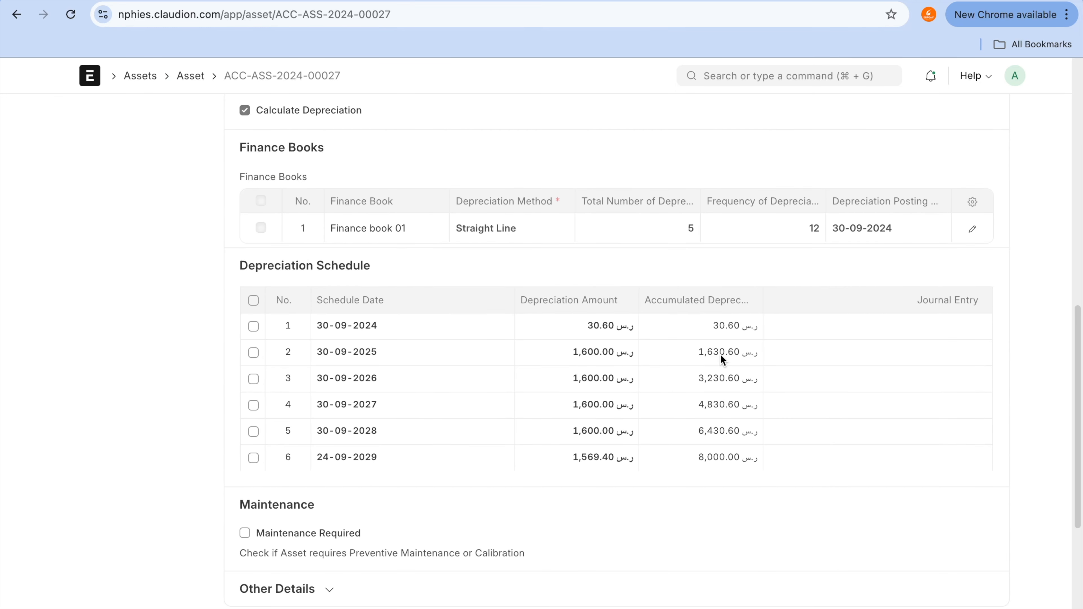
{"action": "left_click", "coordinate": [704, 319]}
{"action": "mouse_move", "coordinate": [693, 302]}
{"action": "left_mouse_down"}
{"action": "mouse_move", "coordinate": [650, 405]}
{"action": "mouse_move", "coordinate": [704, 495]}
{"action": "mouse_move", "coordinate": [781, 358]}
{"action": "mouse_move", "coordinate": [705, 308]}
{"action": "left_mouse_up"}
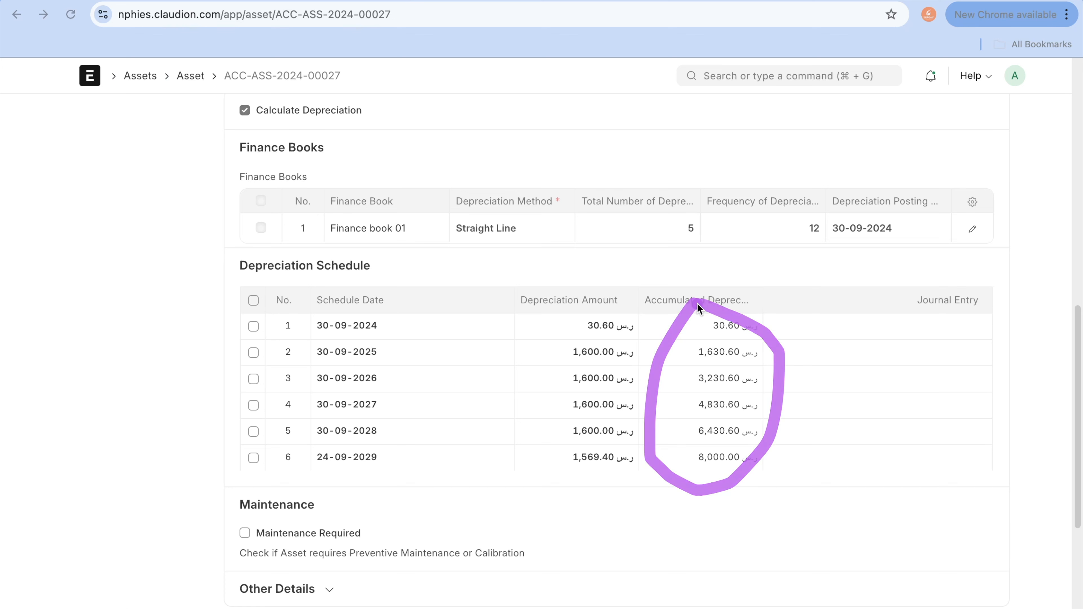
- Return to the Asset list, open the original Samsung AC asset ACC-ASS-2024-00026, and examine its depreciation schedule amounts
{"action": "left_click", "coordinate": [16, 14]}
{"action": "left_click", "coordinate": [313, 255]}
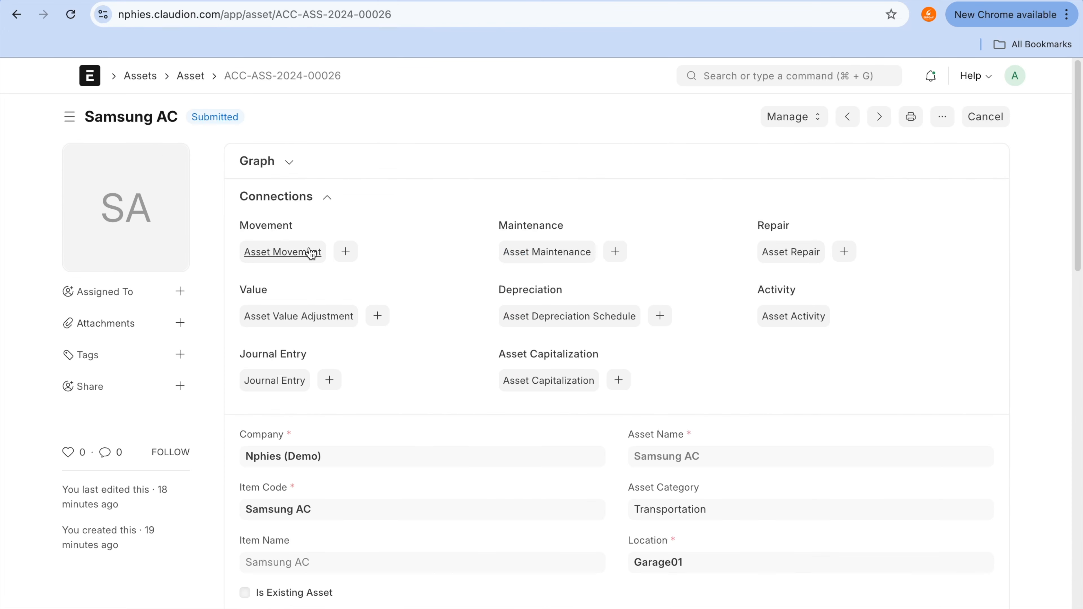
{"action": "scroll", "coordinate": [310, 249], "scroll_direction": "down", "scroll_amount": 15}
{"action": "scroll", "coordinate": [311, 253], "scroll_direction": "up", "scroll_amount": 10}
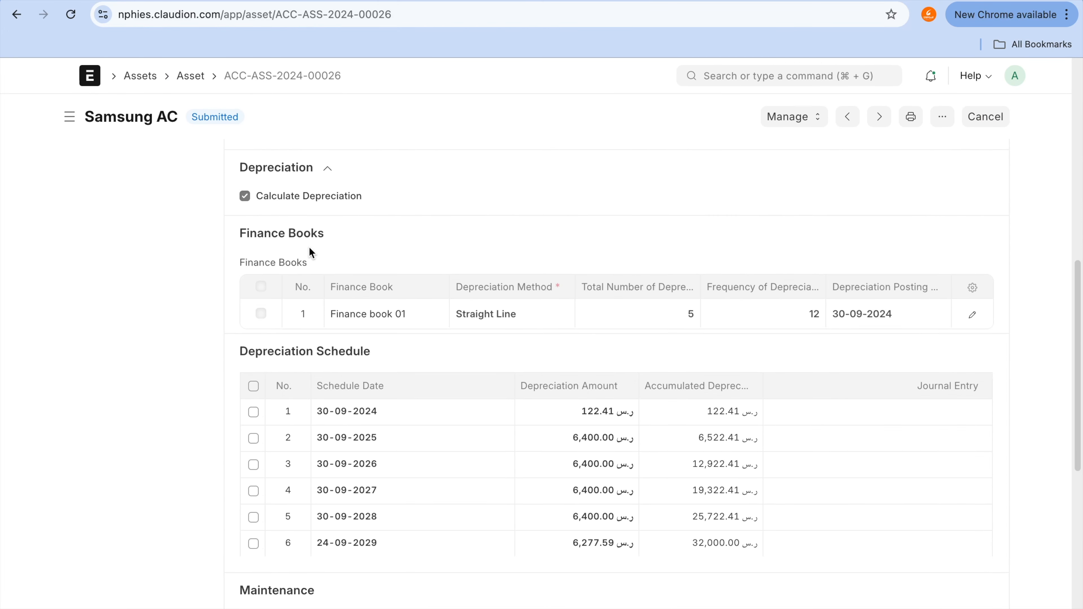
{"action": "mouse_move", "coordinate": [703, 382]}
{"action": "left_mouse_down"}
{"action": "mouse_move", "coordinate": [682, 395]}
{"action": "mouse_move", "coordinate": [704, 560]}
{"action": "left_mouse_up"}
{"action": "left_click", "coordinate": [586, 403]}
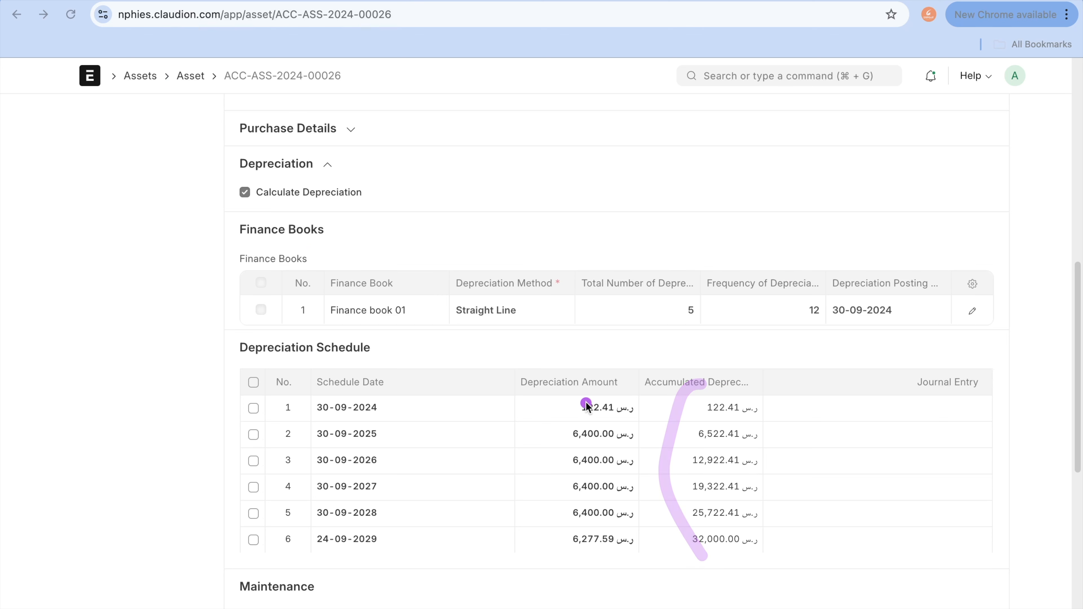
{"action": "mouse_move", "coordinate": [681, 392]}
{"action": "left_mouse_down"}
{"action": "mouse_move", "coordinate": [690, 514]}
{"action": "mouse_move", "coordinate": [800, 491]}
{"action": "mouse_move", "coordinate": [758, 416]}
{"action": "left_mouse_up"}
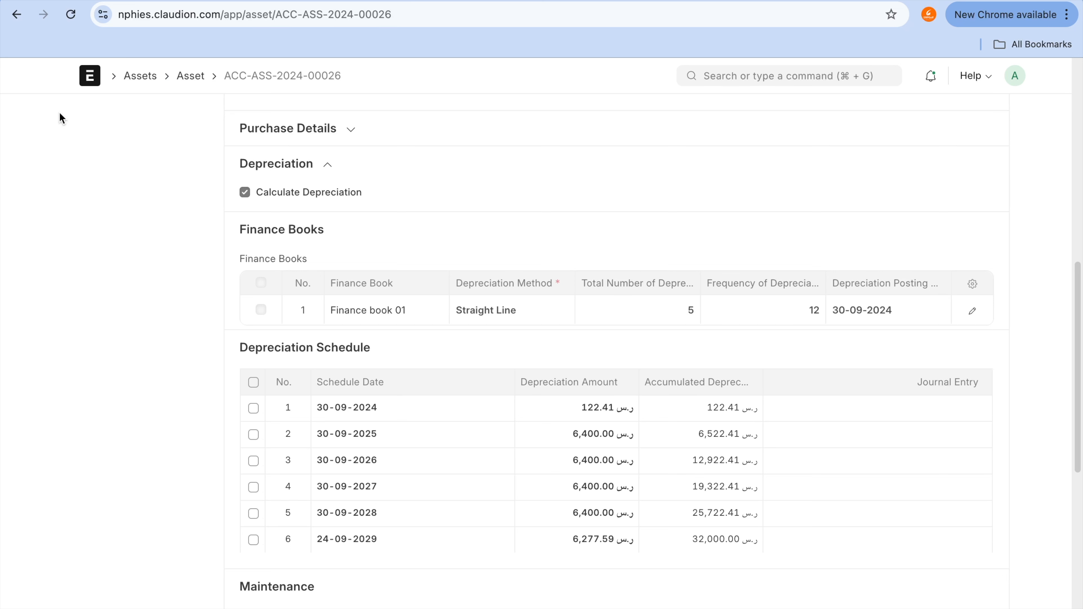
- Reopen Samsung AC asset ACC-ASS-2024-00026 from the Asset list and review its available management actions, including Split Asset
{"action": "left_click", "coordinate": [16, 14]}
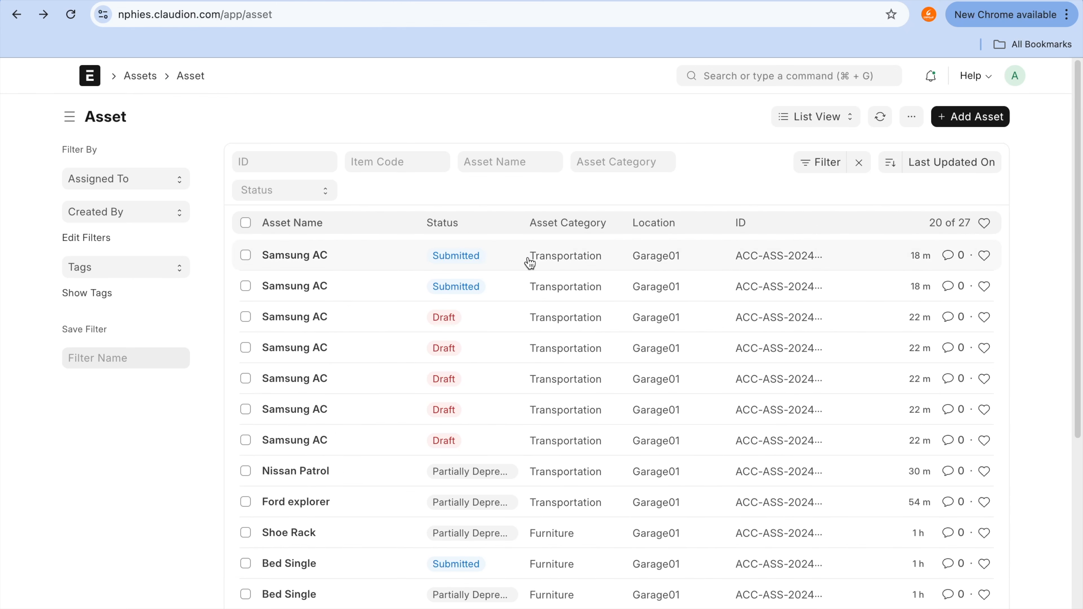
{"action": "left_click", "coordinate": [313, 257]}
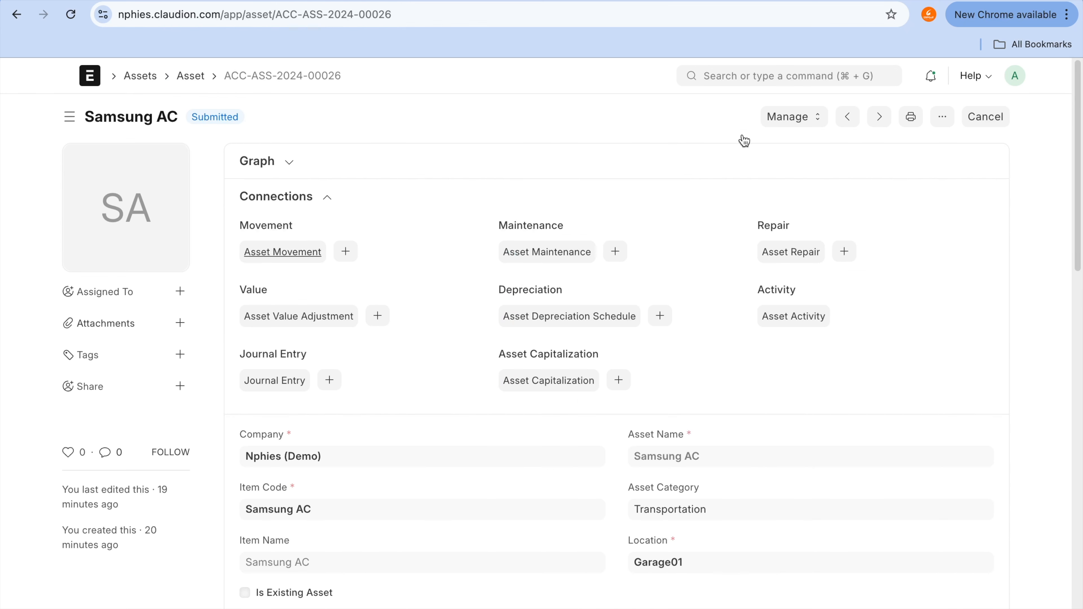
{"action": "left_click", "coordinate": [794, 119]}
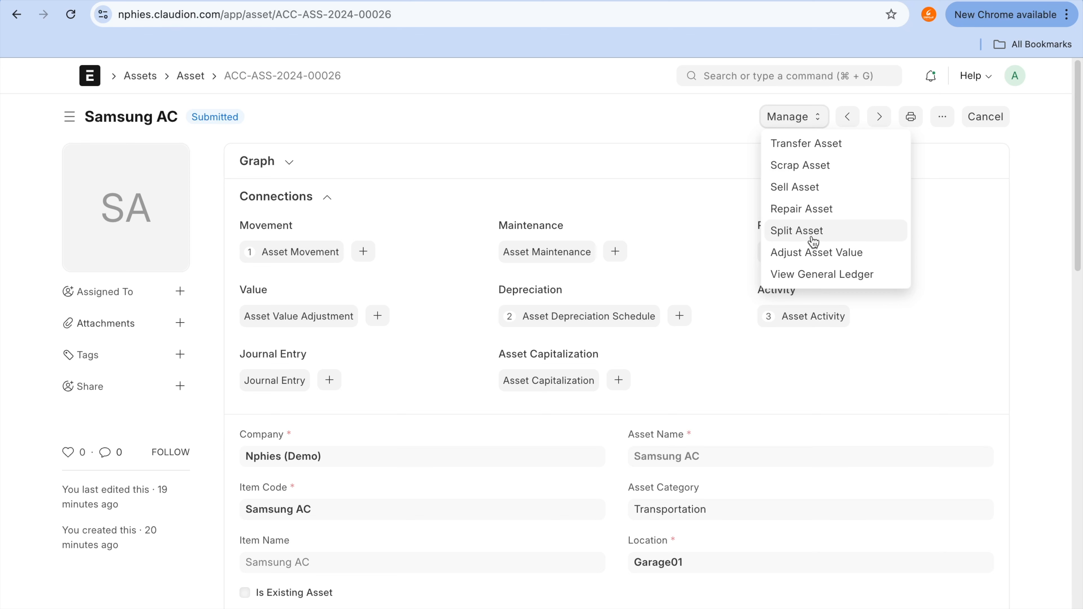
{"action": "left_click", "coordinate": [675, 184]}
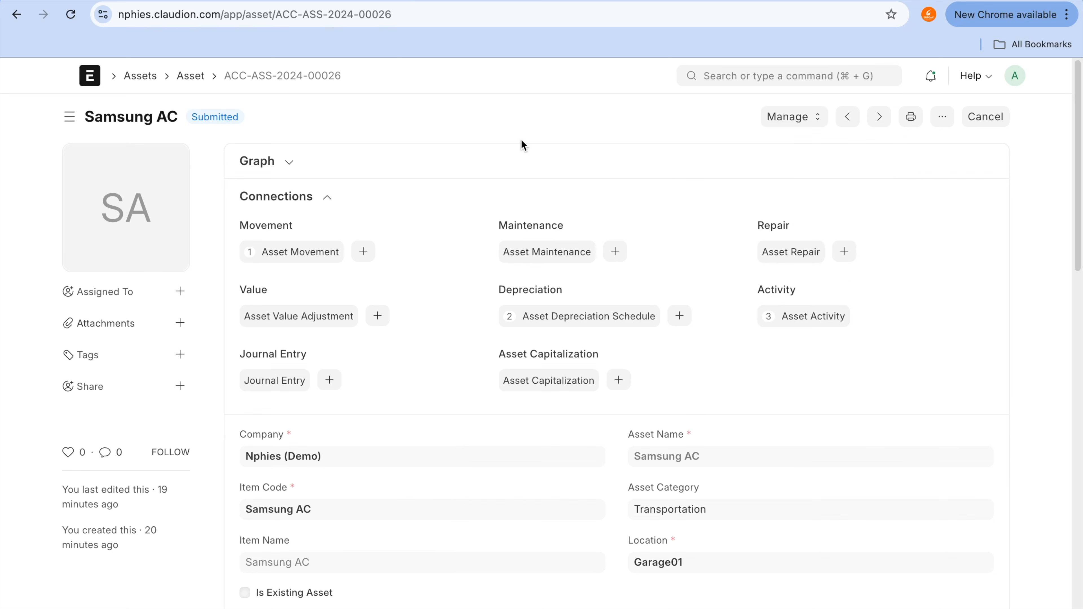
- Open a blank new asset form from the Asset list and examine its Is Composite Asset option
{"action": "left_click", "coordinate": [191, 76]}
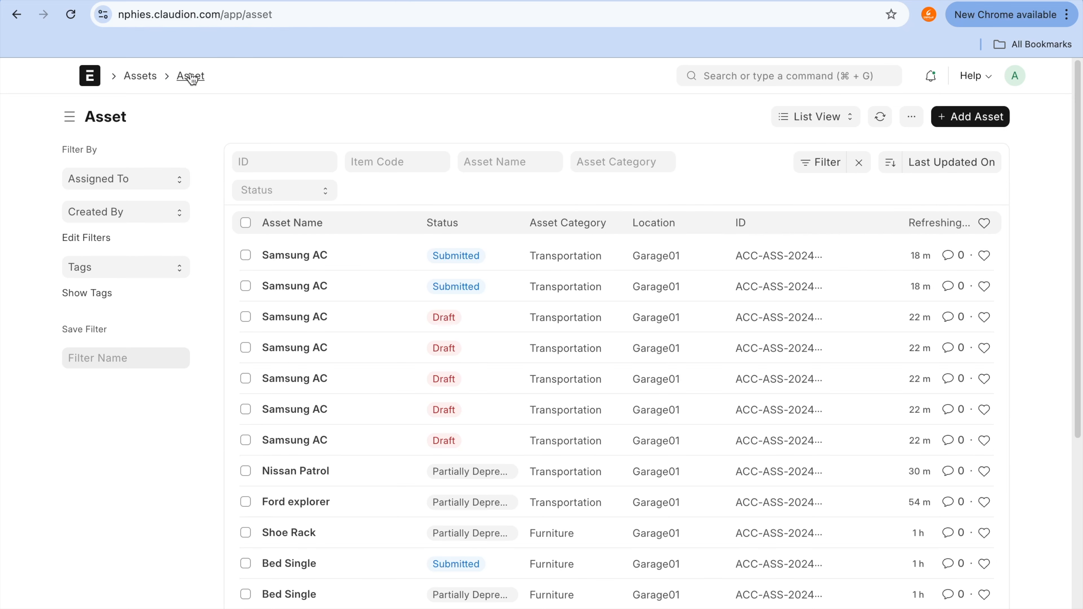
{"action": "left_click", "coordinate": [1011, 117]}
{"action": "scroll", "coordinate": [229, 304], "scroll_direction": "down", "scroll_amount": 1}
{"action": "key", "text": "ctrl+a"}
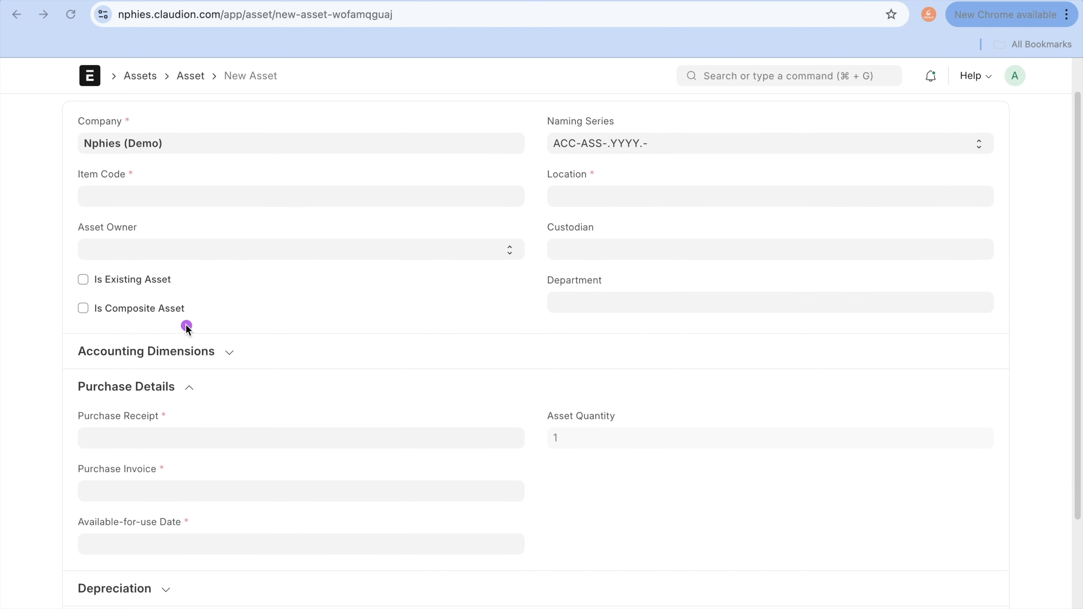
{"action": "left_click_drag", "start_coordinate": [186, 312], "coordinate": [378, 313]}
{"action": "key", "text": "Escape"}
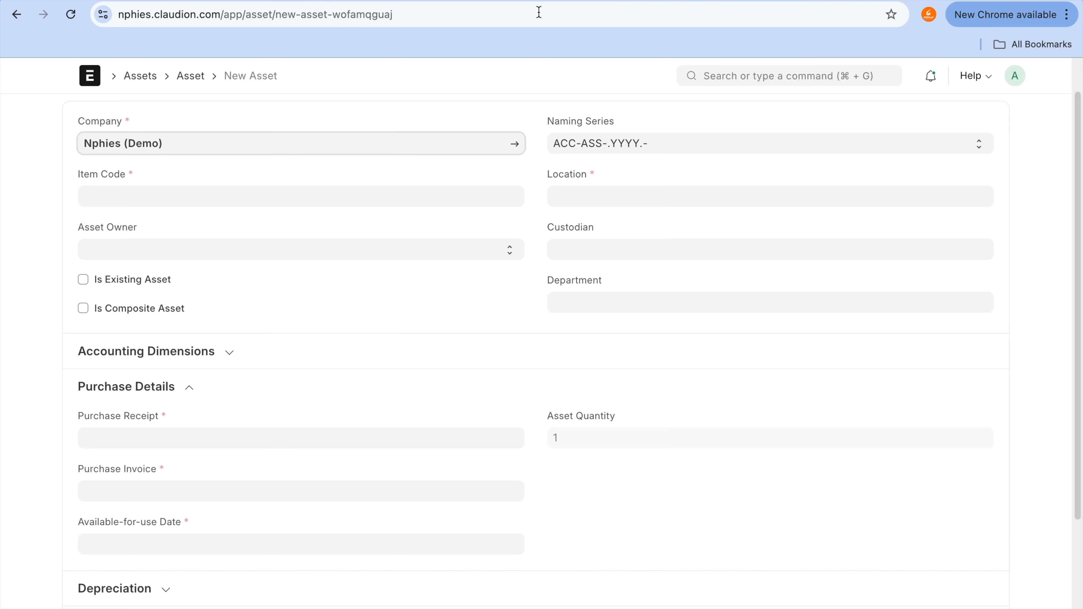
- Find the Asset Category list, open the Transportation category, and review its Capital Work in Progress option and account
{"action": "left_click", "coordinate": [677, 1]}
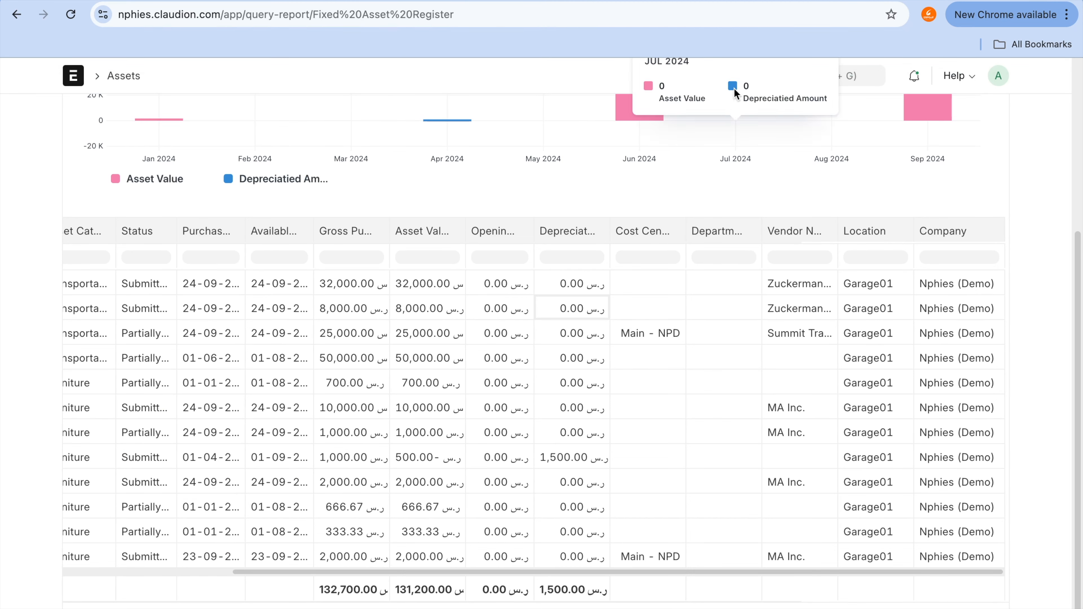
{"action": "left_click", "coordinate": [746, 76]}
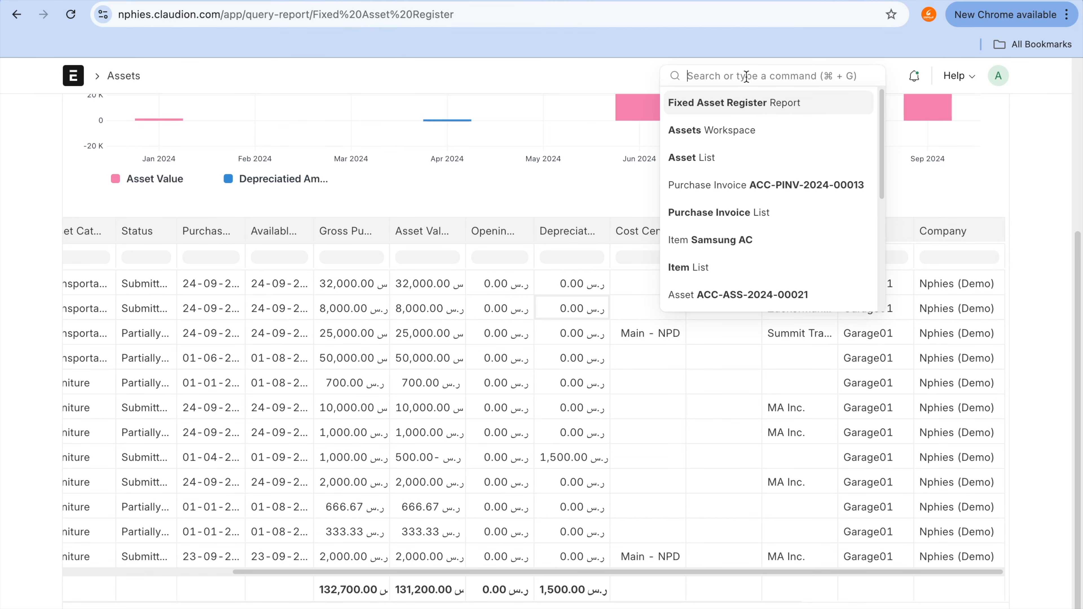
{"action": "type", "text": "asset a"}
{"action": "key", "text": "BackSpace"}
{"action": "type", "text": "ca"}
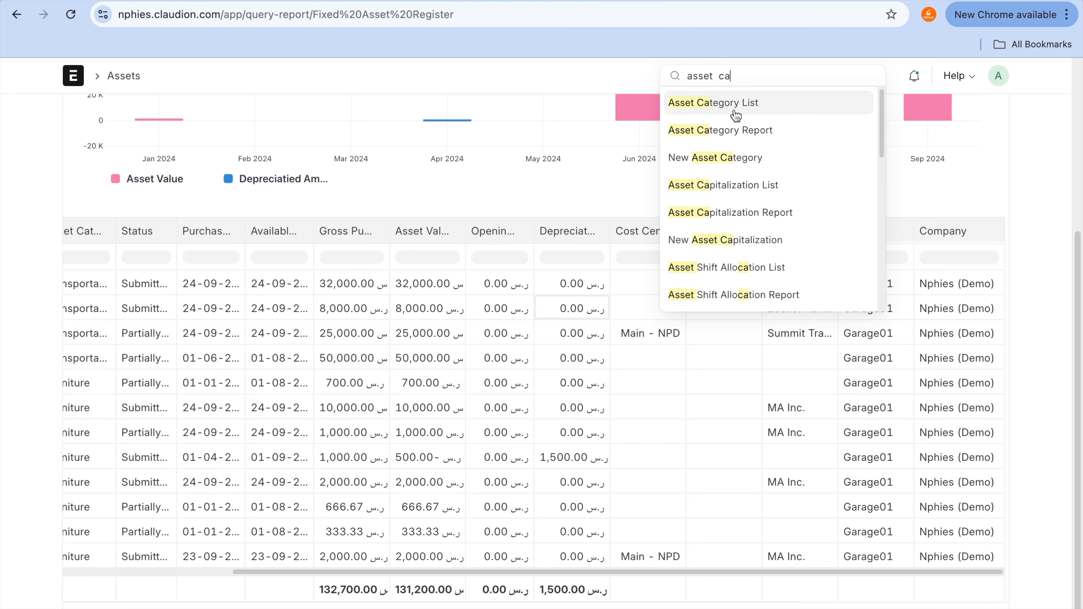
{"action": "left_click", "coordinate": [734, 111]}
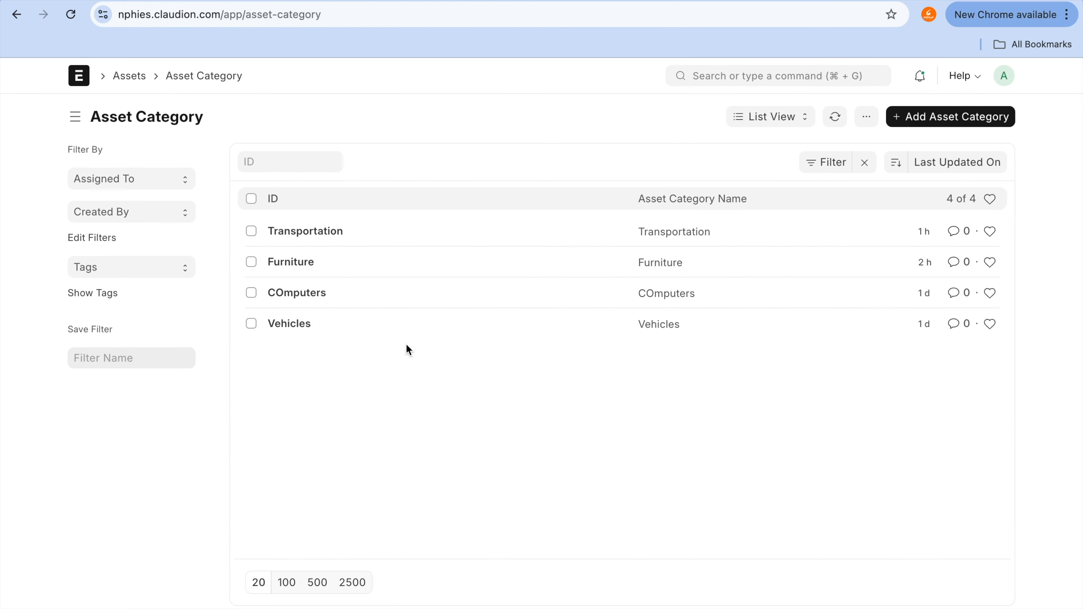
{"action": "left_click", "coordinate": [323, 234]}
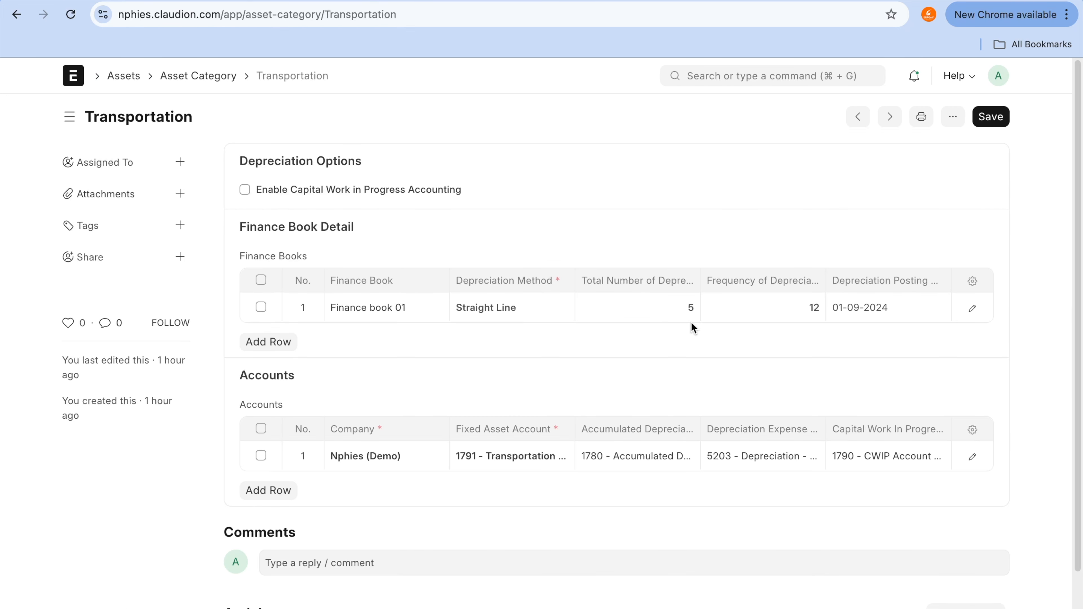
{"action": "mouse_move", "coordinate": [292, 167]}
{"action": "left_mouse_down"}
{"action": "mouse_move", "coordinate": [240, 171]}
{"action": "mouse_move", "coordinate": [187, 194]}
{"action": "mouse_move", "coordinate": [358, 222]}
{"action": "mouse_move", "coordinate": [518, 200]}
{"action": "mouse_move", "coordinate": [417, 182]}
{"action": "mouse_move", "coordinate": [253, 180]}
{"action": "left_mouse_up"}
{"action": "mouse_move", "coordinate": [854, 413]}
{"action": "left_mouse_down"}
{"action": "mouse_move", "coordinate": [786, 464]}
{"action": "mouse_move", "coordinate": [1017, 474]}
{"action": "mouse_move", "coordinate": [862, 414]}
{"action": "left_mouse_up"}
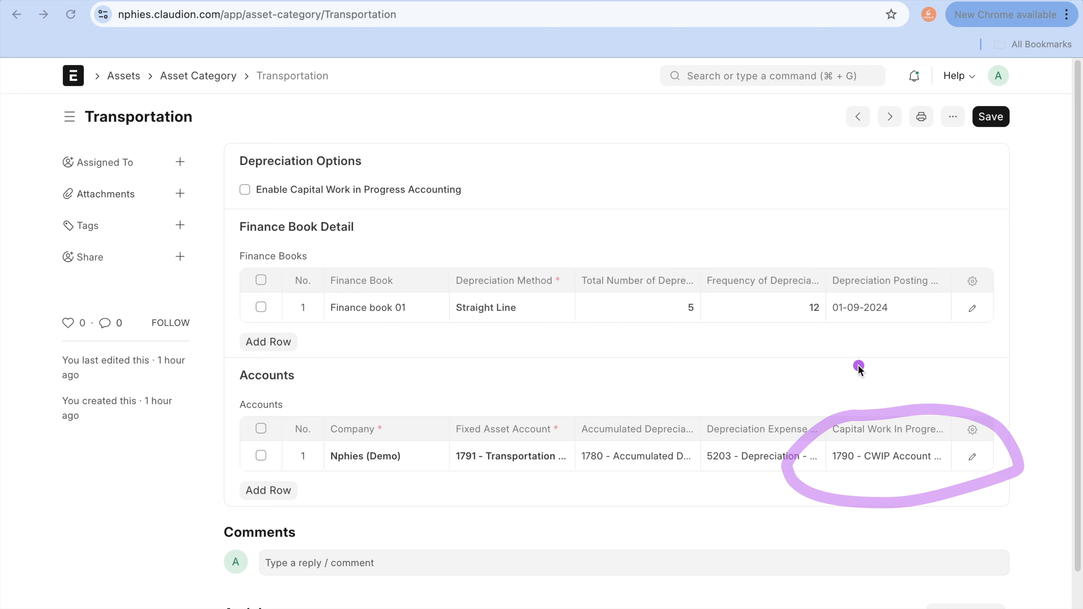
- Open the Chart of Accounts in the purchase invoice's browser tab and expand 1000 - Application of Funds (Assets) down to 1700 - Fixed Assets
{"action": "left_click", "coordinate": [826, 7]}
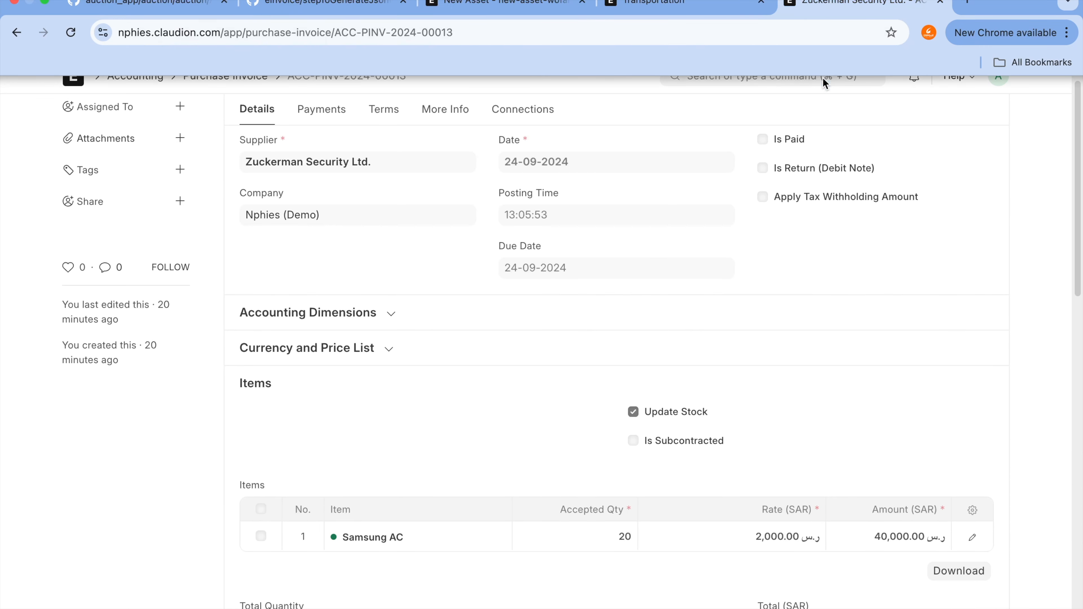
{"action": "left_click", "coordinate": [801, 75]}
{"action": "type", "text": "chart of ac"}
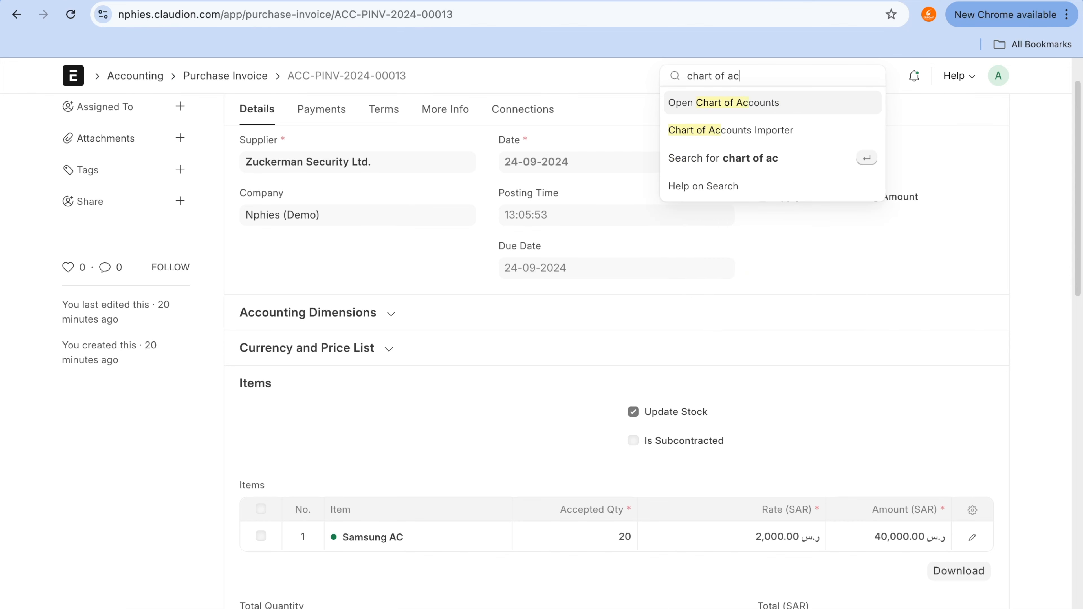
{"action": "left_click", "coordinate": [804, 111]}
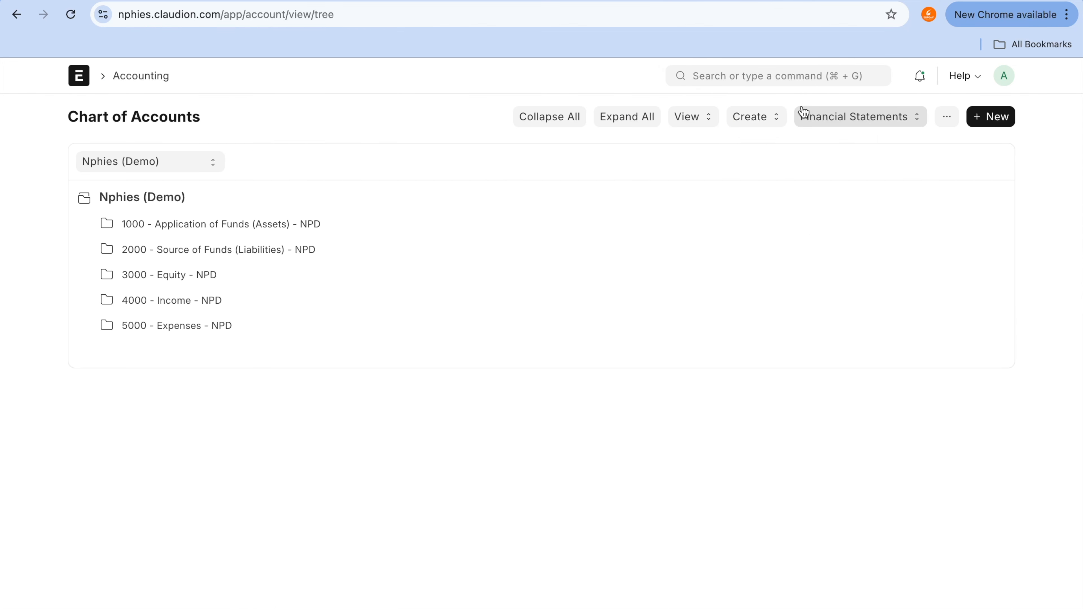
{"action": "left_click", "coordinate": [290, 226]}
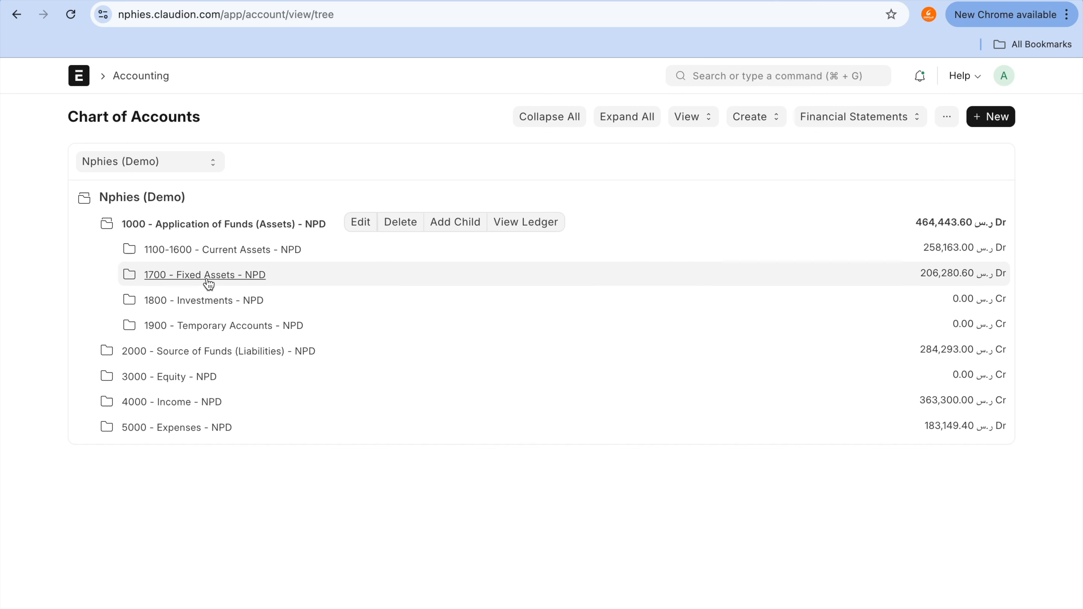
{"action": "left_click", "coordinate": [213, 278]}
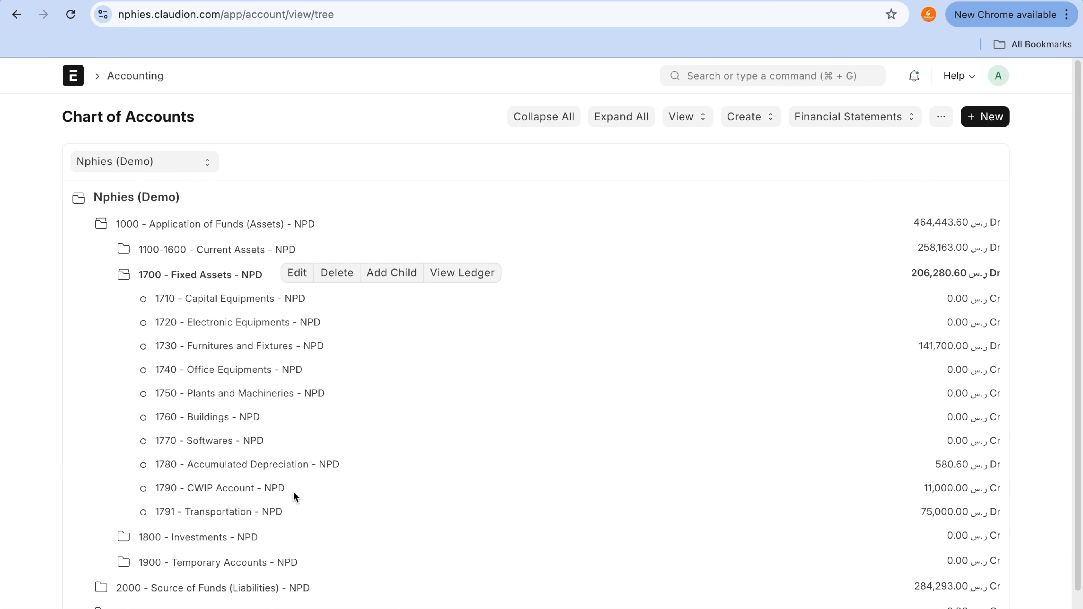
- Check the Transportation category's accounts against the Chart of Accounts and examine the 1790 - CWIP Account entry
{"action": "left_click", "coordinate": [644, 0]}
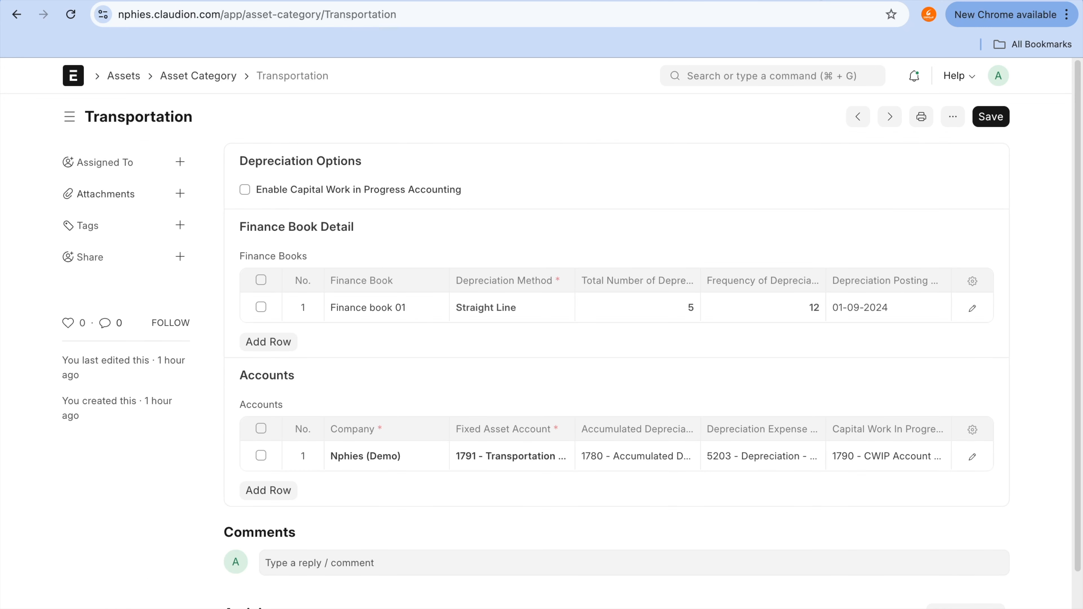
{"action": "left_click", "coordinate": [584, 0]}
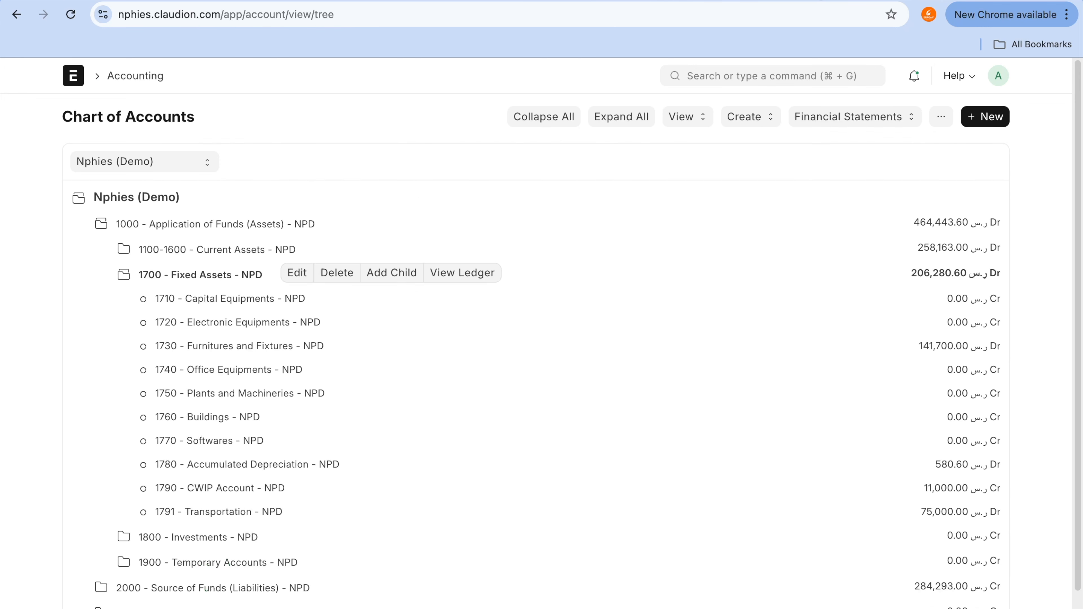
{"action": "left_click", "coordinate": [249, 489]}
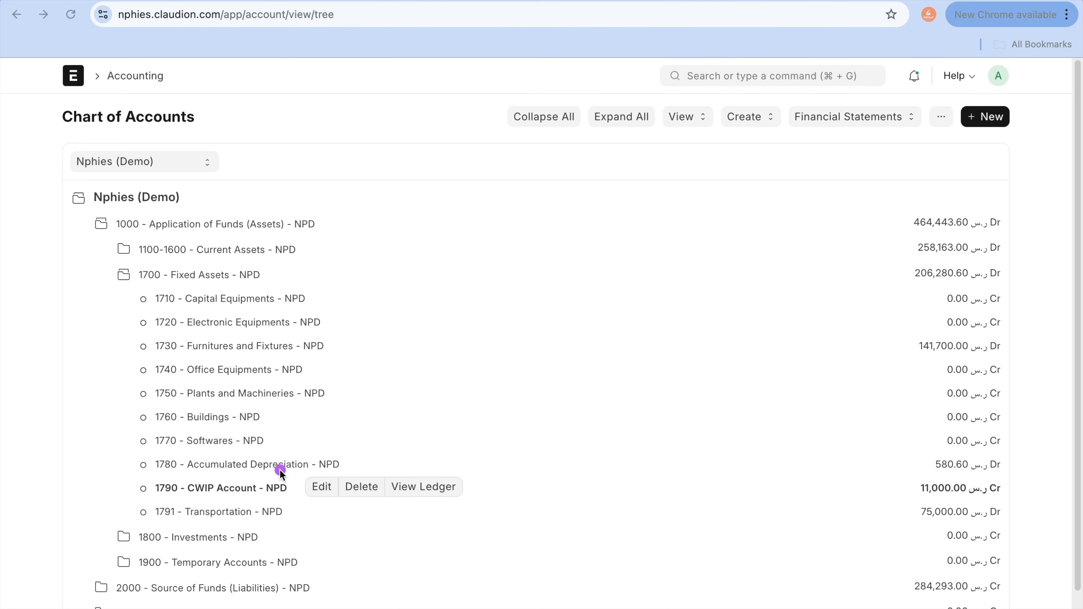
{"action": "mouse_move", "coordinate": [229, 478]}
{"action": "left_mouse_down"}
{"action": "mouse_move", "coordinate": [167, 490]}
{"action": "mouse_move", "coordinate": [336, 506]}
{"action": "left_mouse_up"}
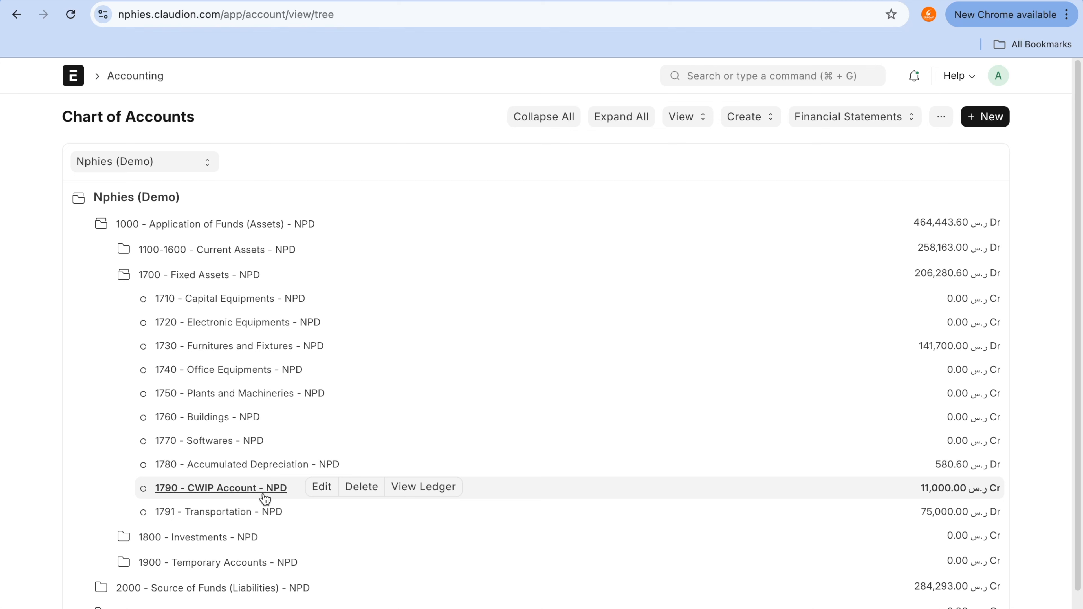
- Return to the Transportation asset category, enable Capital Work in Progress Accounting, and save the category
{"action": "left_click", "coordinate": [507, 1]}
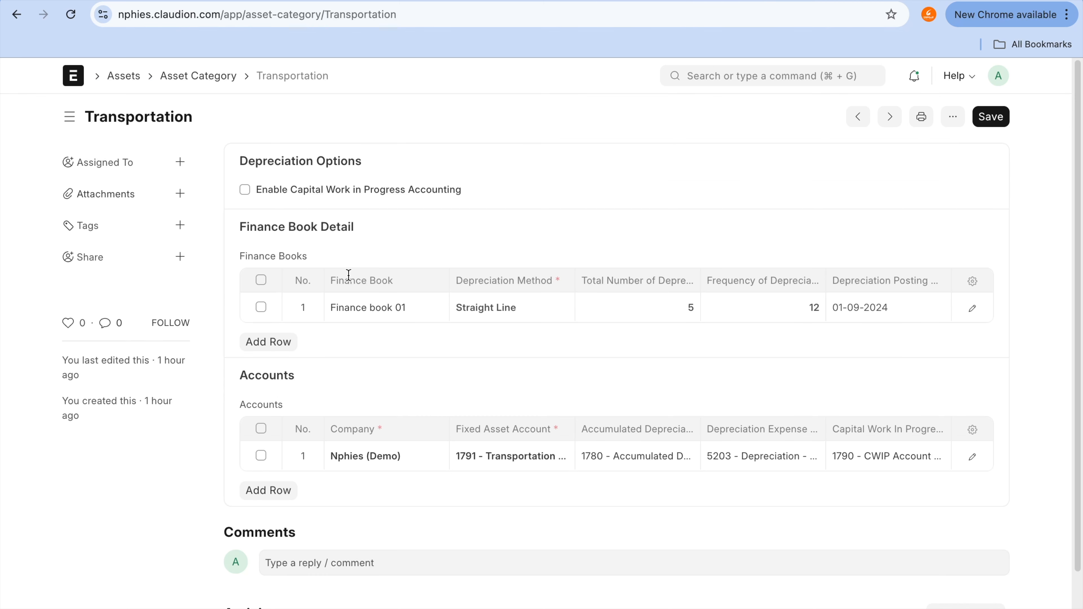
{"action": "left_click", "coordinate": [324, 191]}
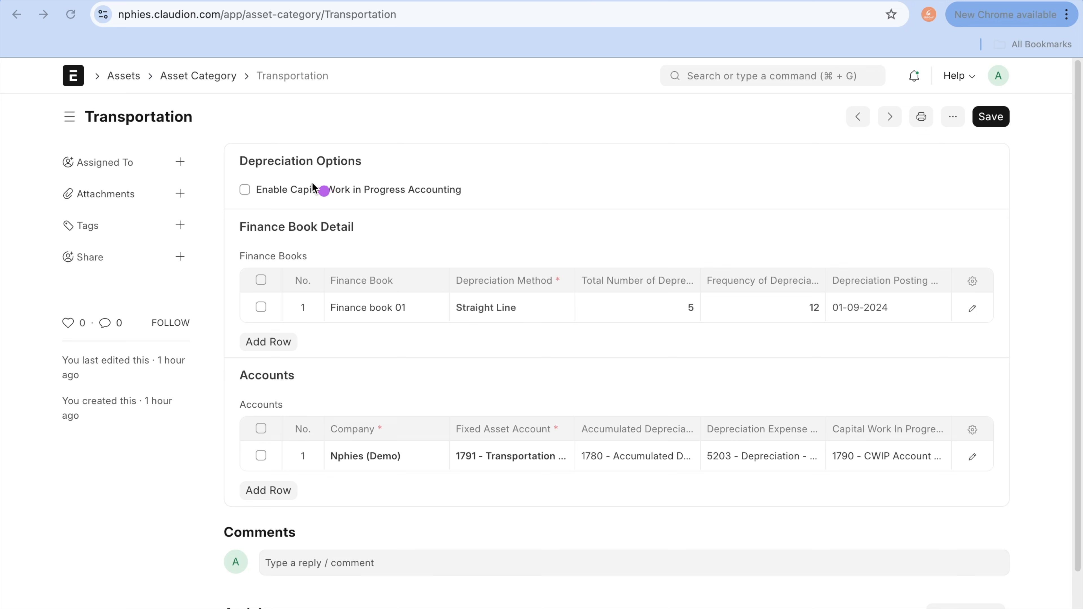
{"action": "mouse_move", "coordinate": [296, 176]}
{"action": "left_mouse_down"}
{"action": "mouse_move", "coordinate": [258, 224]}
{"action": "mouse_move", "coordinate": [423, 138]}
{"action": "mouse_move", "coordinate": [282, 157]}
{"action": "left_mouse_up"}
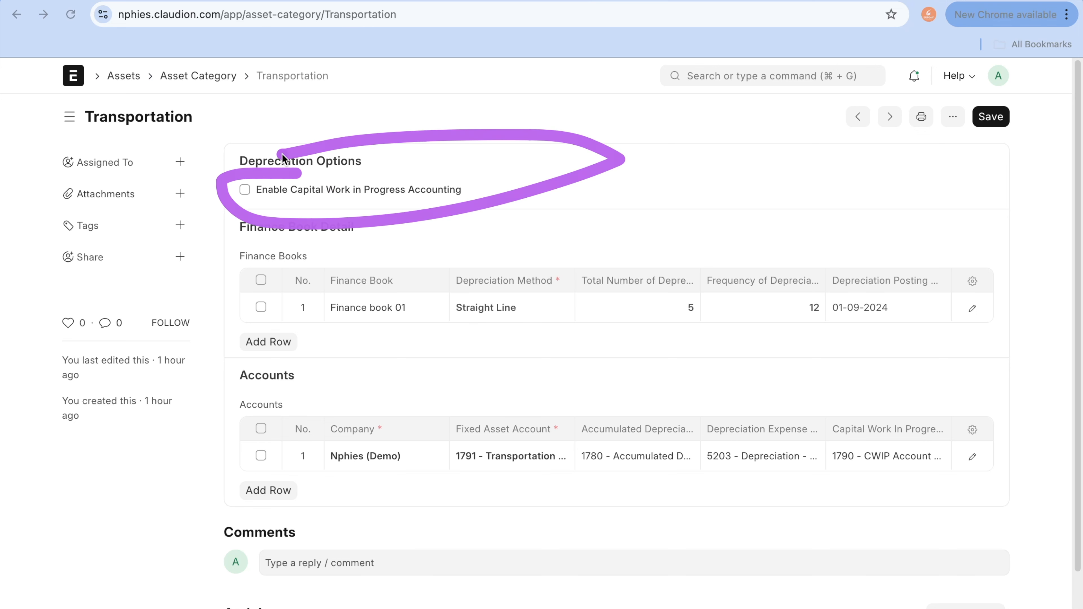
{"action": "left_click", "coordinate": [246, 187]}
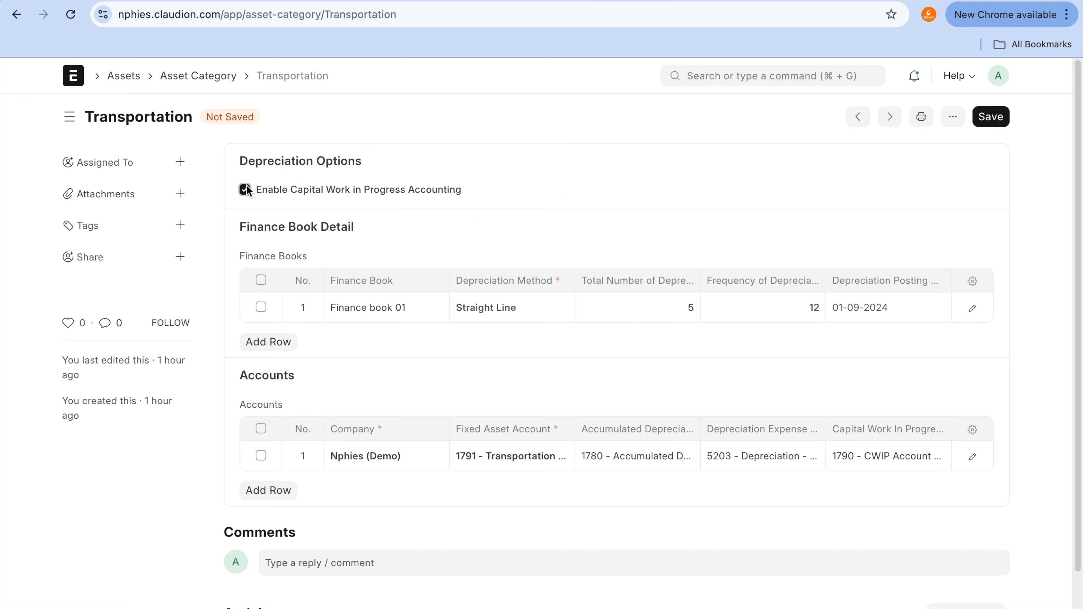
{"action": "left_click", "coordinate": [996, 119]}
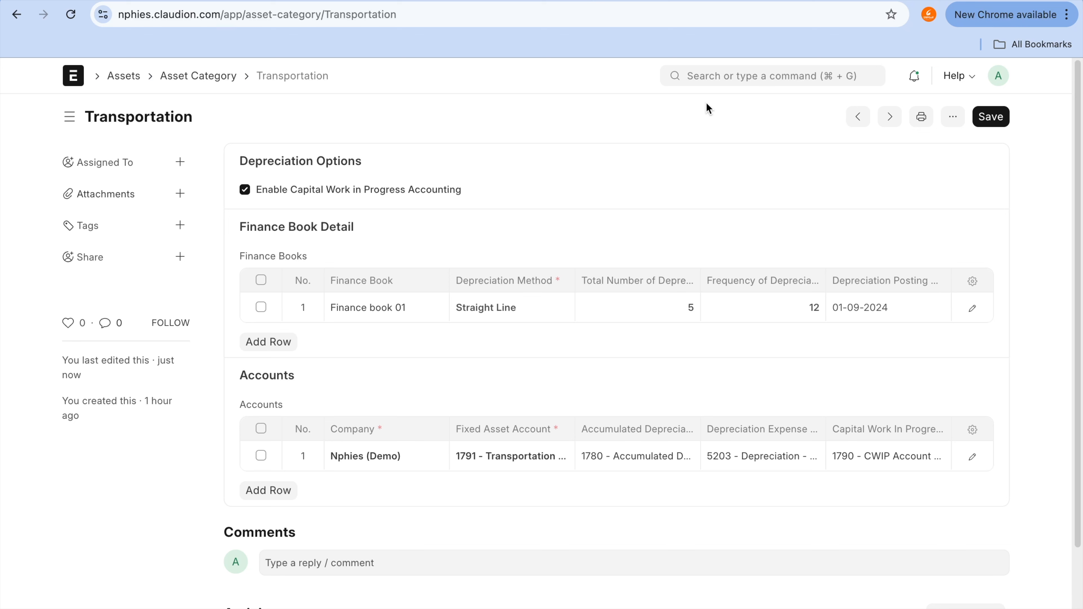
- Open a new asset form from the Asset list and examine its purchase, depreciation and insurance sections
{"action": "mouse_move", "coordinate": [686, 0]}
{"action": "left_click", "coordinate": [123, 76]}
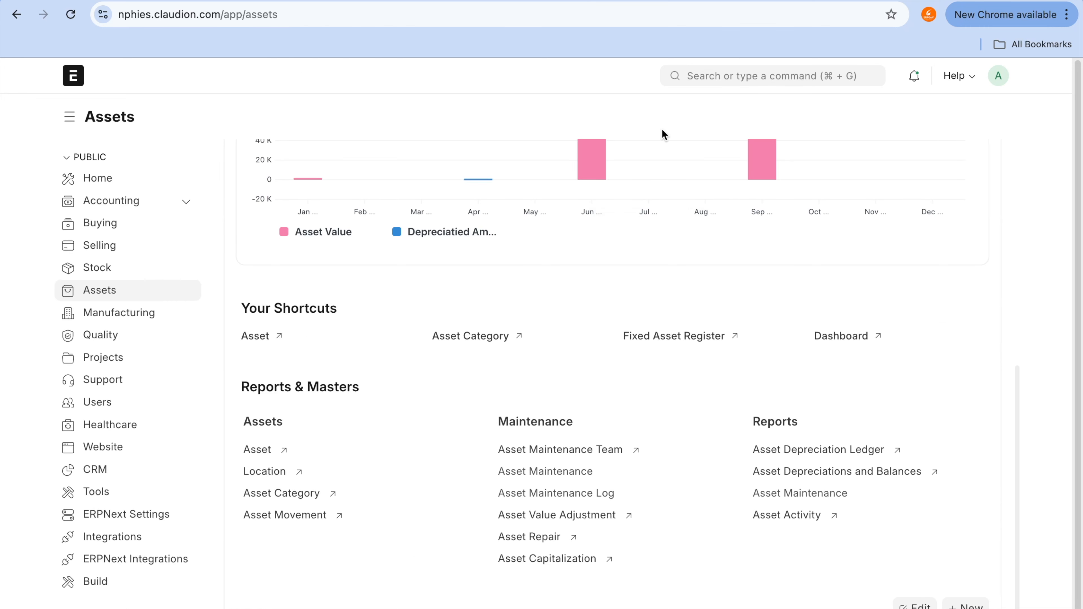
{"action": "left_click", "coordinate": [257, 449]}
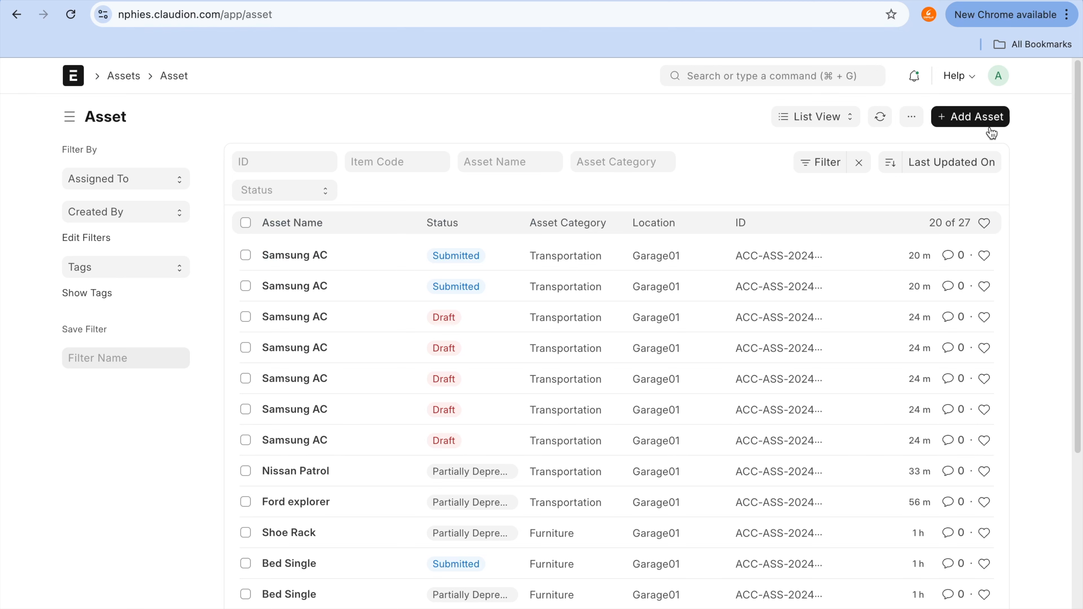
{"action": "left_click", "coordinate": [981, 108]}
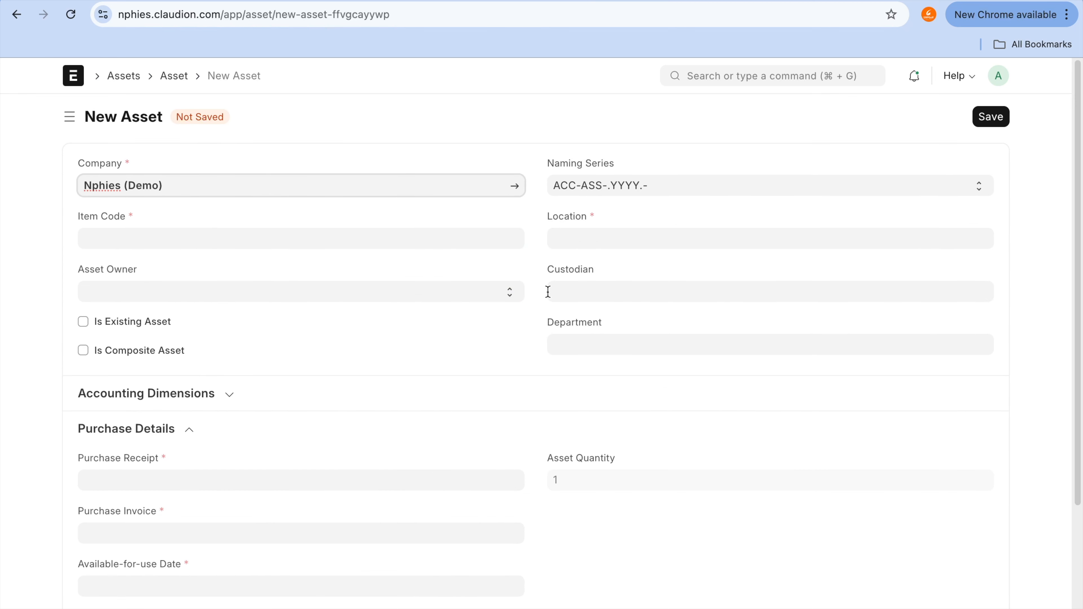
{"action": "scroll", "coordinate": [548, 291], "scroll_direction": "down", "scroll_amount": 4}
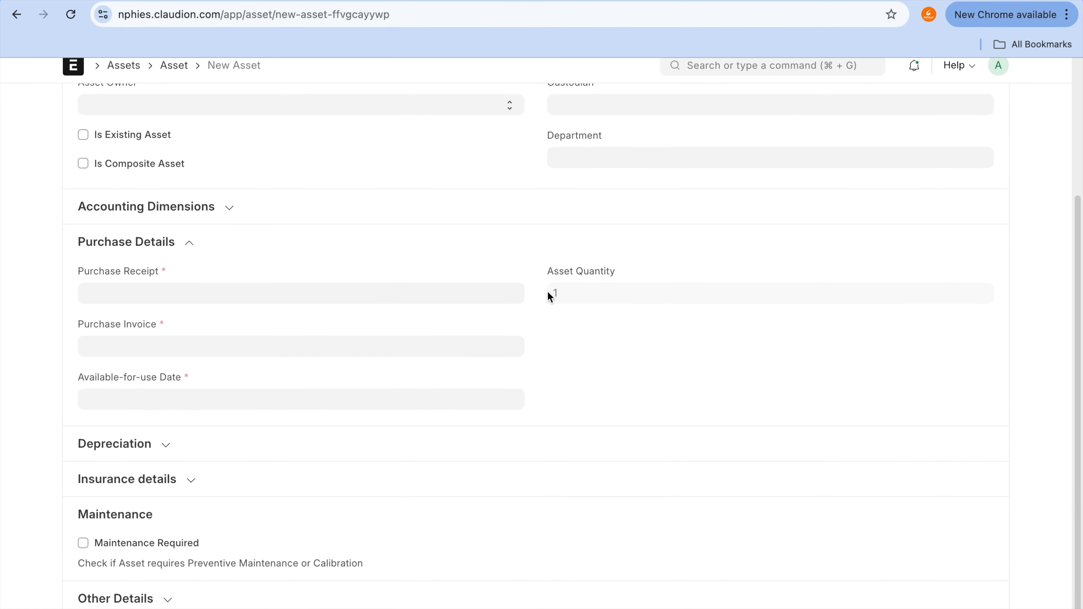
{"action": "left_click", "coordinate": [145, 460]}
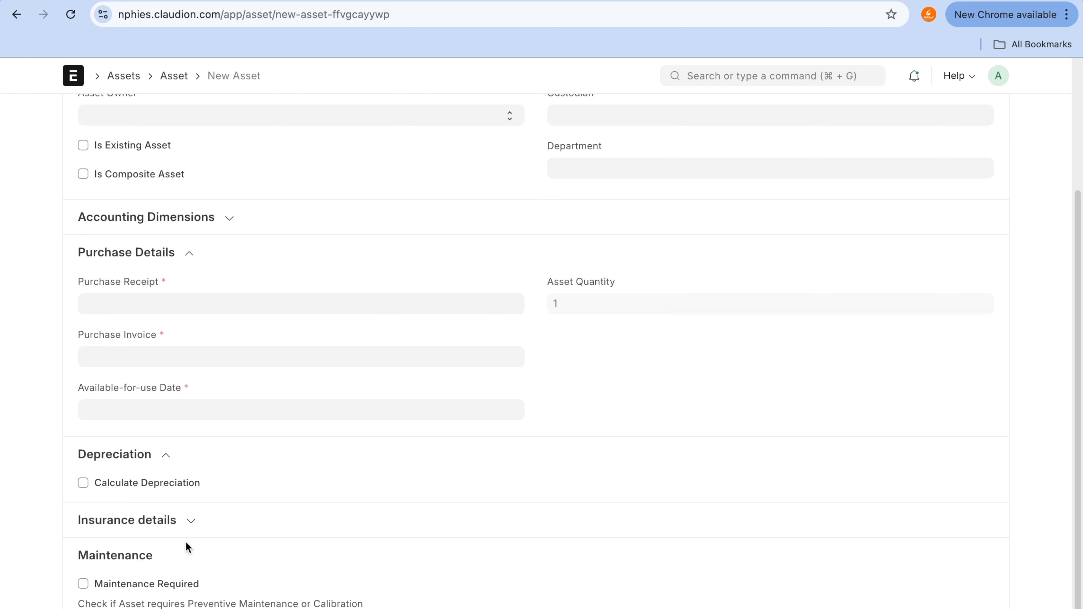
{"action": "left_click", "coordinate": [188, 521]}
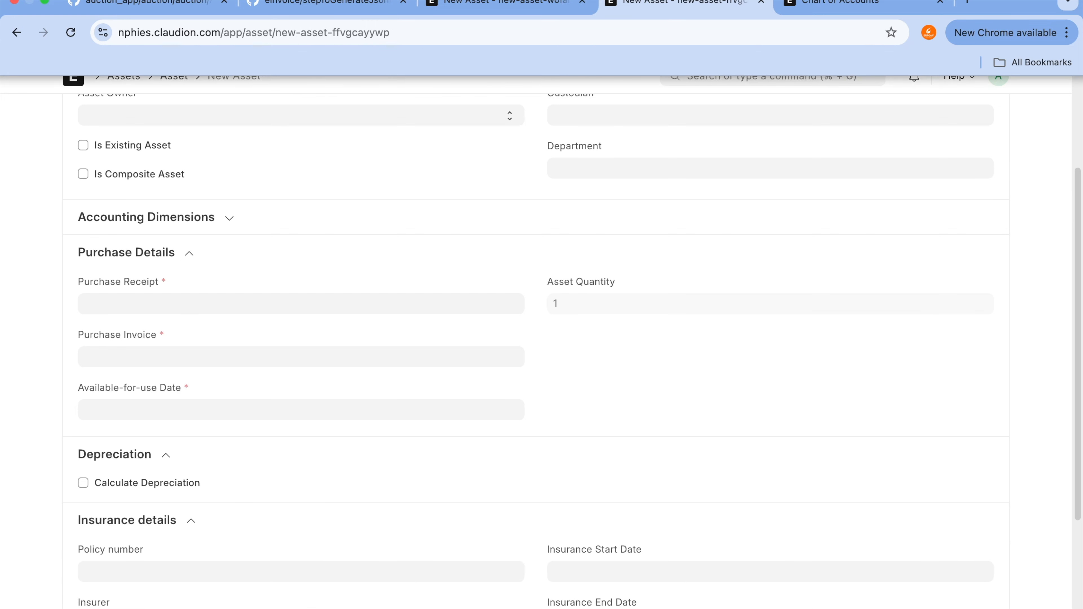
{"action": "scroll", "coordinate": [736, 217], "scroll_direction": "up", "scroll_amount": 4}
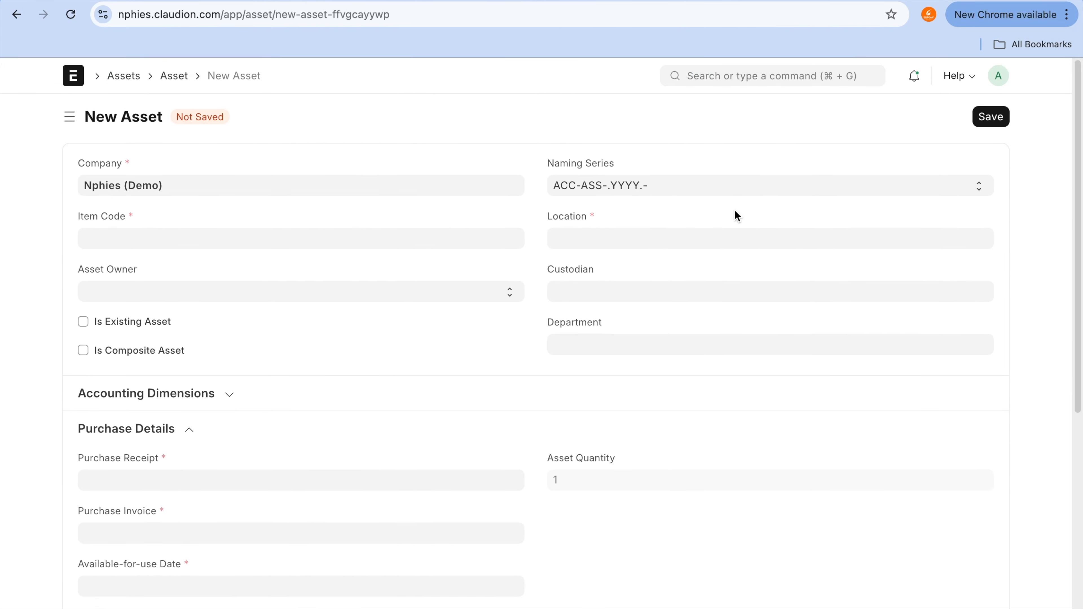
- Find the Purchase Invoice list and start a new purchase invoice
{"action": "left_click", "coordinate": [784, 76]}
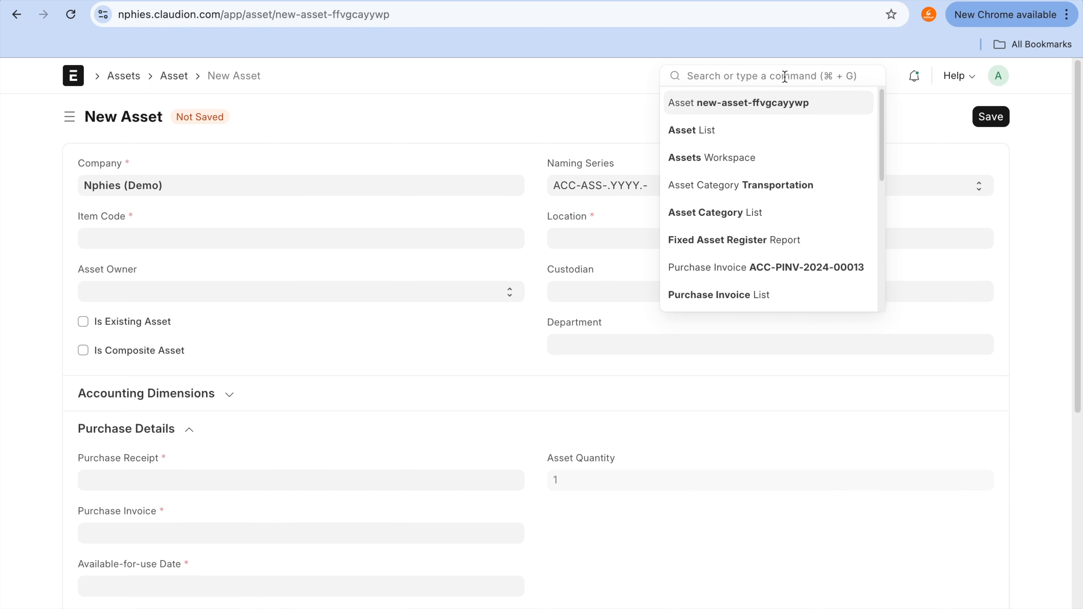
{"action": "type", "text": "purchase "}
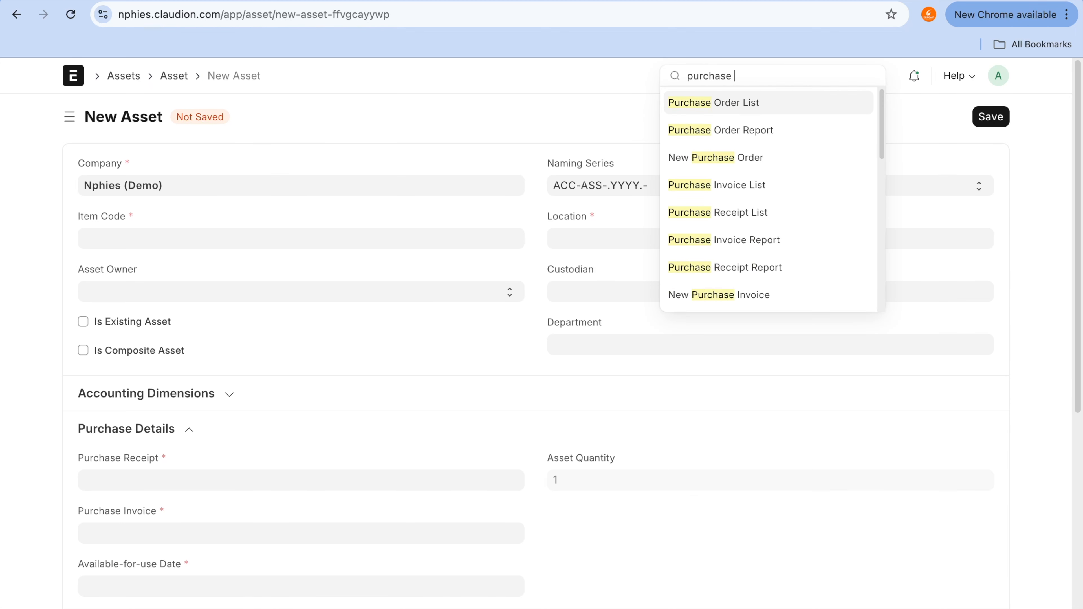
{"action": "type", "text": "in"}
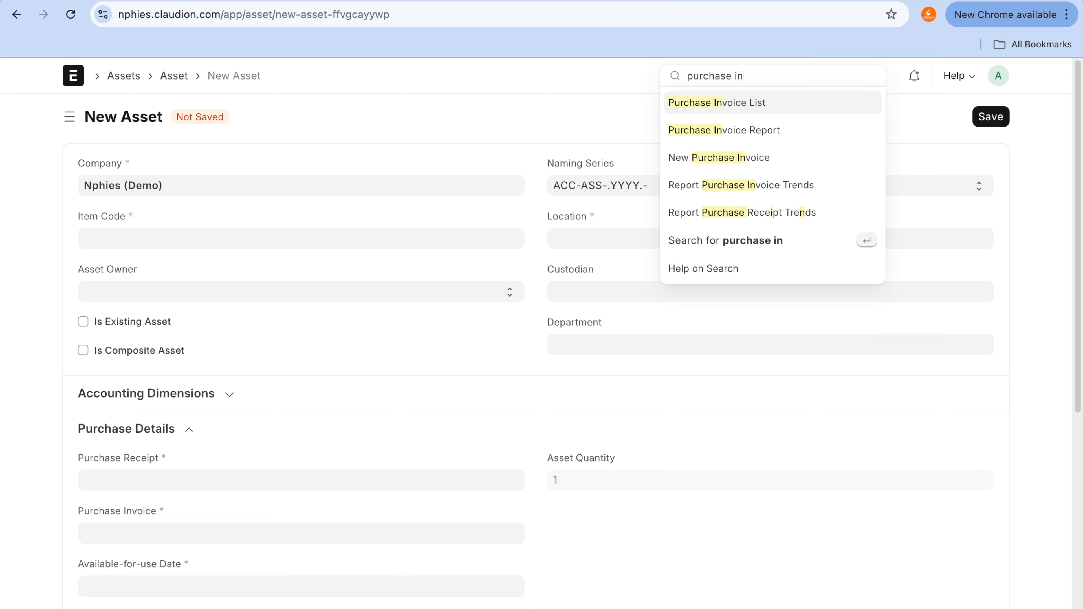
{"action": "left_click", "coordinate": [769, 104]}
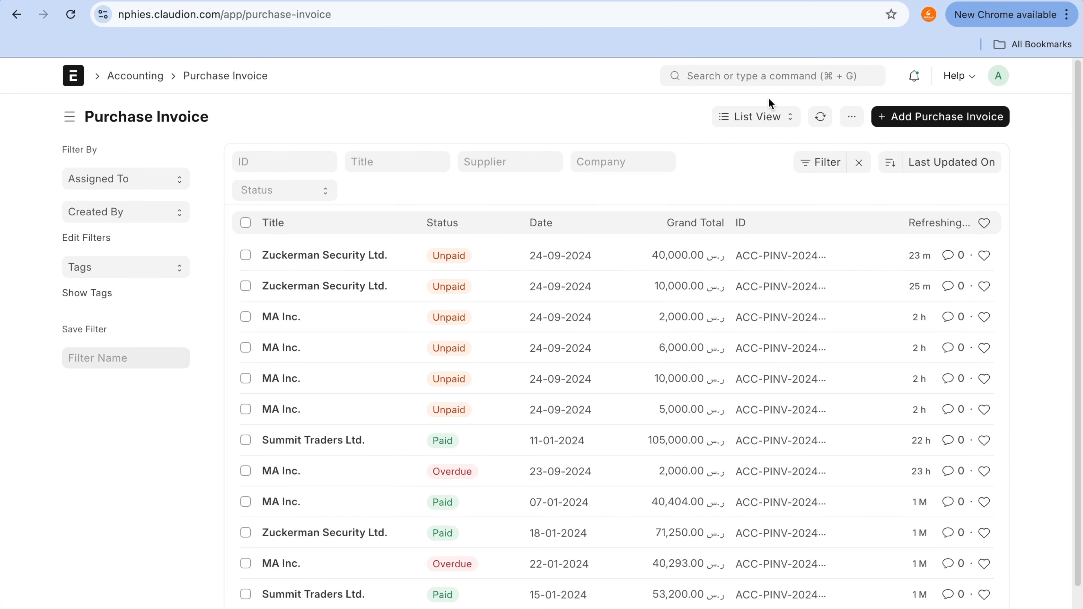
{"action": "left_click", "coordinate": [962, 125]}
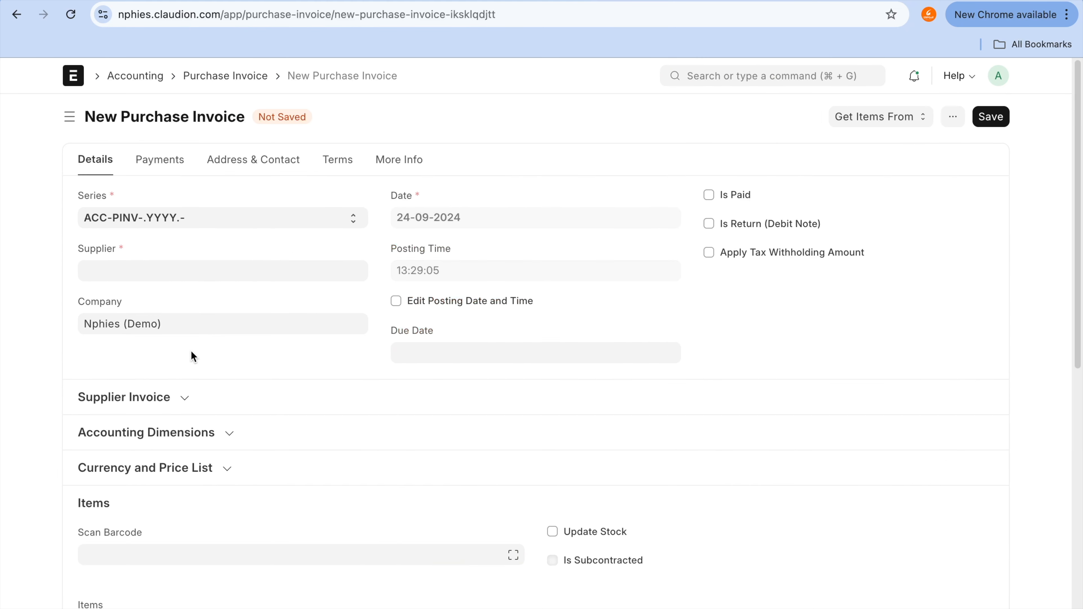
- Set the supplier to MA Inc. and choose Samsung AC as the item in the first row
{"action": "left_click", "coordinate": [216, 278]}
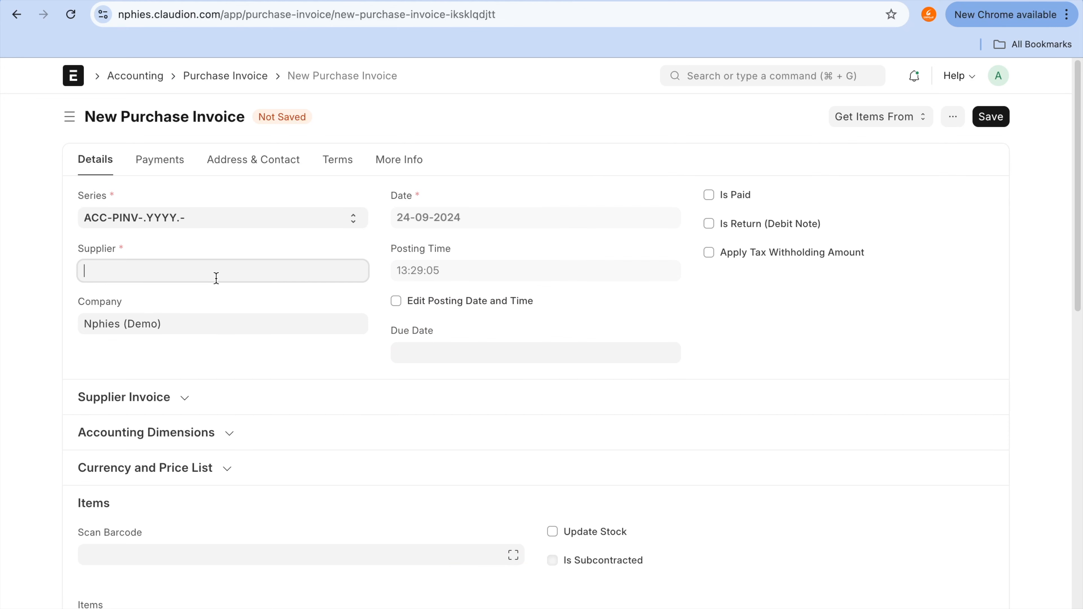
{"action": "left_click", "coordinate": [220, 303]}
{"action": "scroll", "coordinate": [217, 302], "scroll_direction": "down", "scroll_amount": 6}
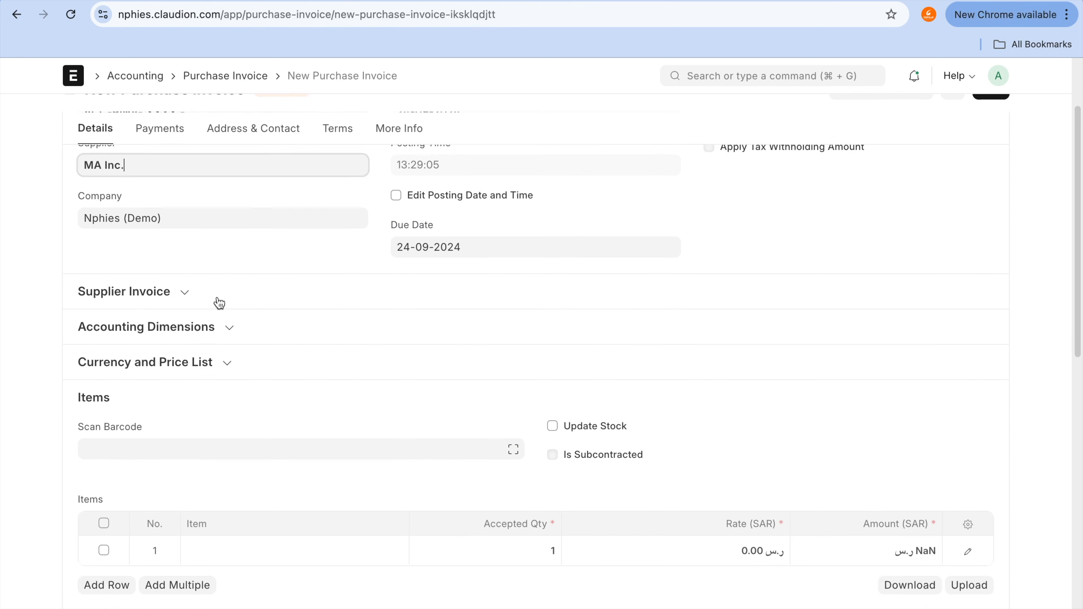
{"action": "left_click", "coordinate": [258, 399]}
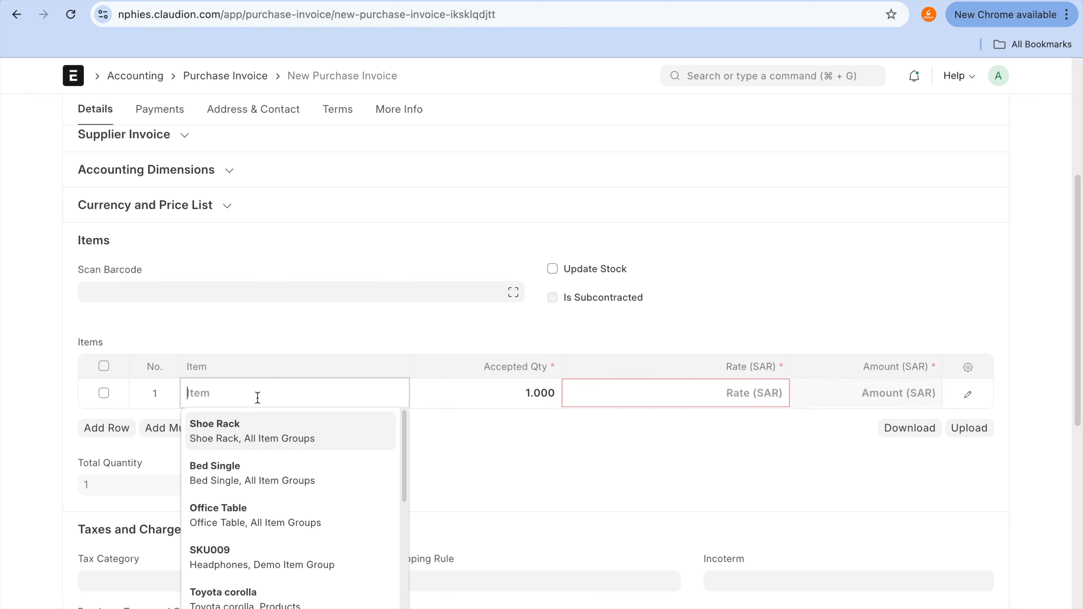
{"action": "type", "text": "sams"}
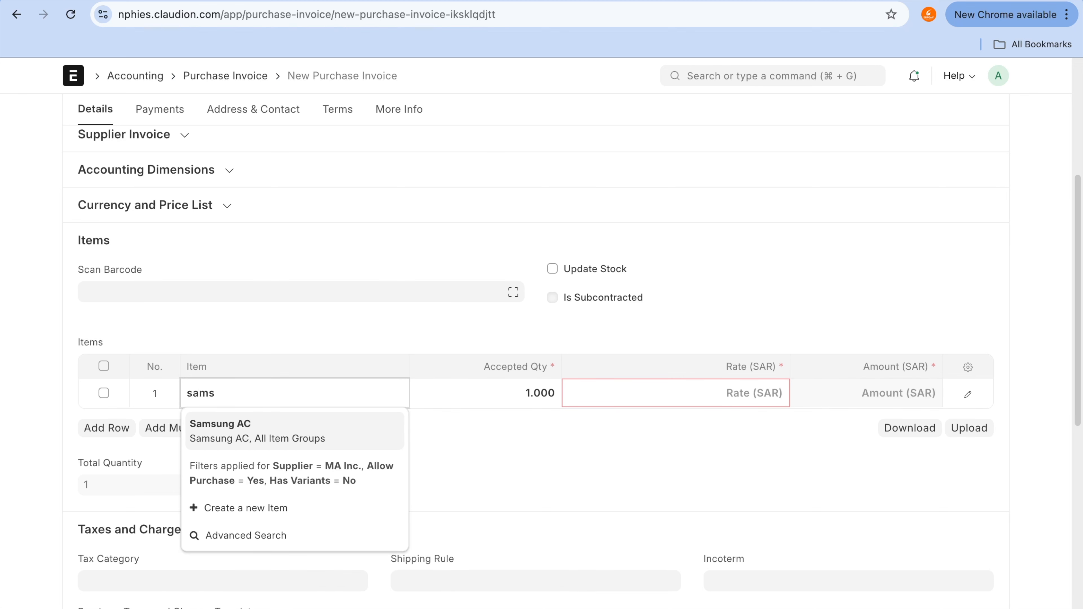
{"action": "left_click", "coordinate": [255, 439]}
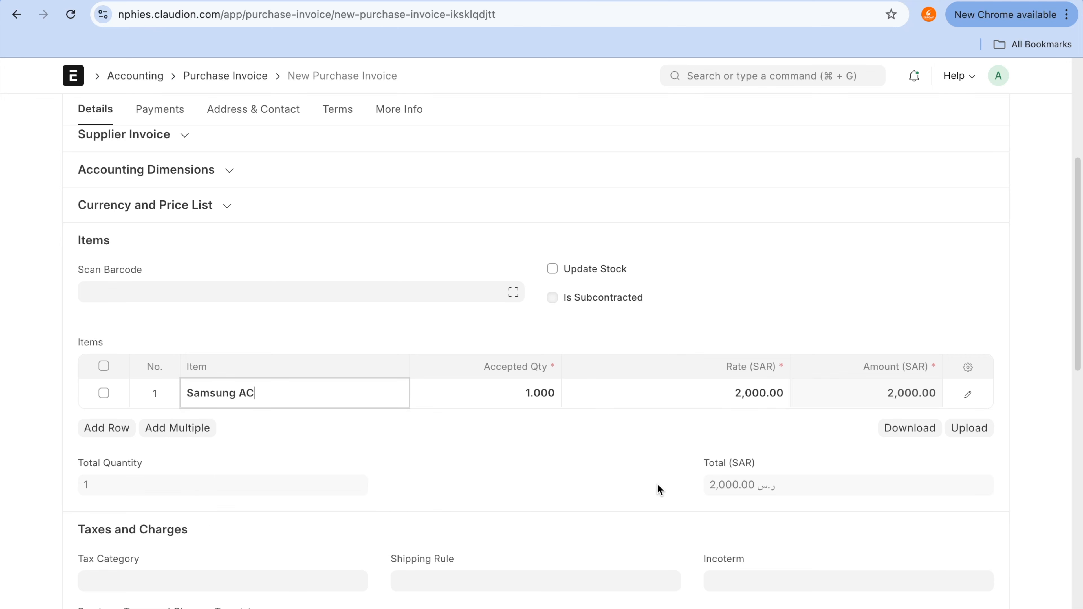
- Review the Samsung AC row's full details and the invoice's taxes and totals
{"action": "left_click", "coordinate": [968, 395]}
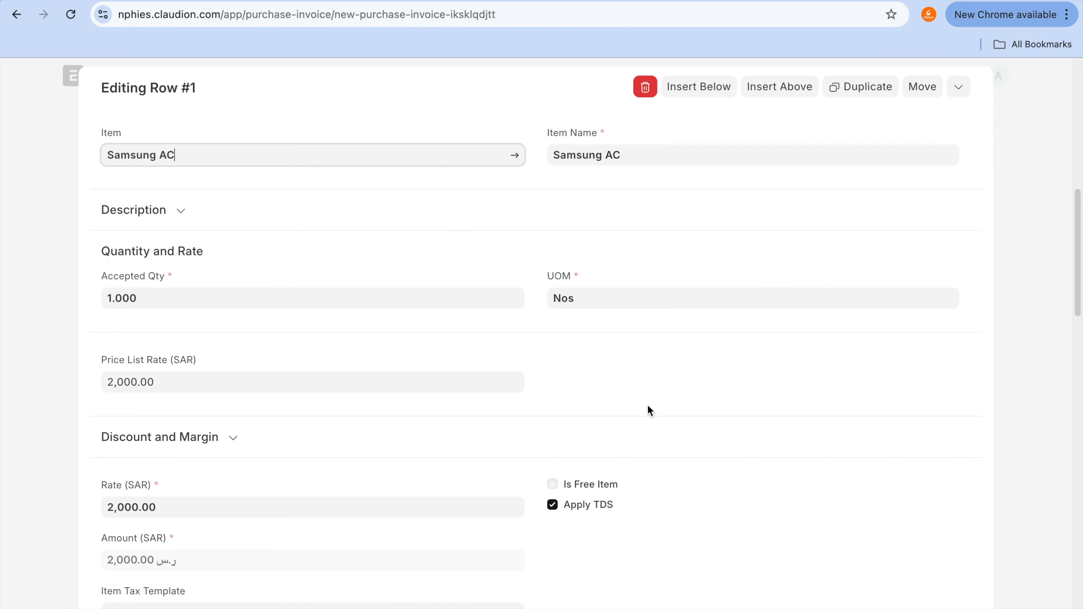
{"action": "scroll", "coordinate": [647, 405], "scroll_direction": "up", "scroll_amount": 2}
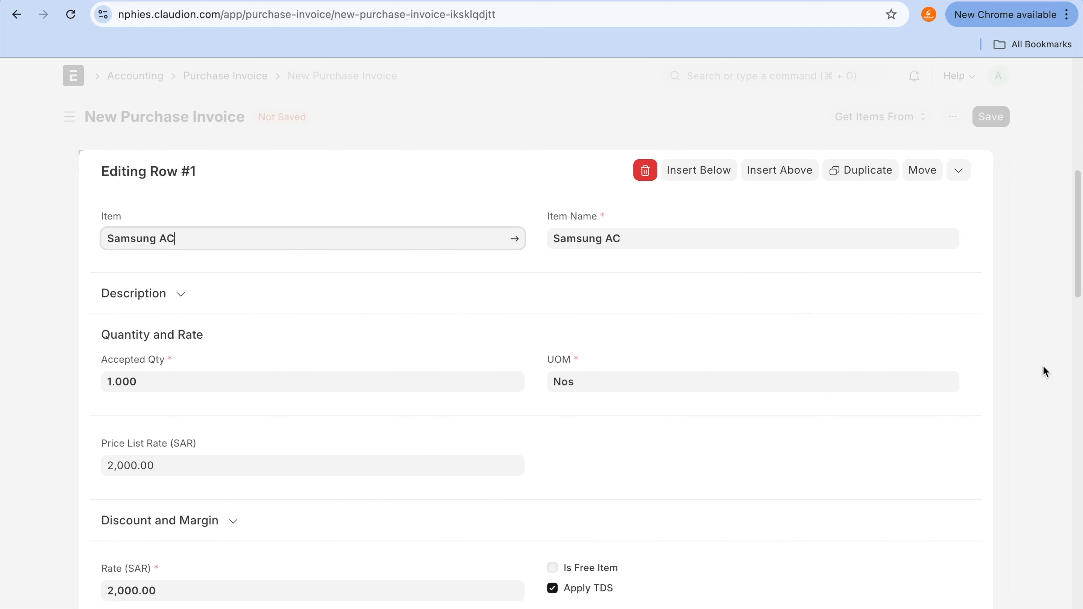
{"action": "left_click", "coordinate": [1043, 366]}
{"action": "scroll", "coordinate": [1043, 366], "scroll_direction": "down", "scroll_amount": 6}
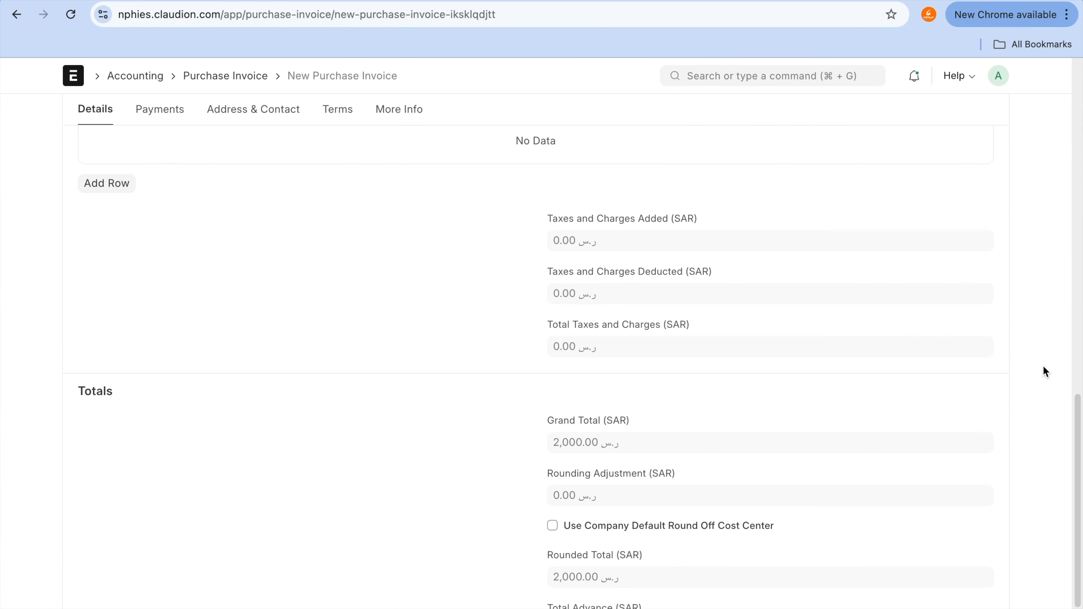
{"action": "scroll", "coordinate": [1042, 366], "scroll_direction": "up", "scroll_amount": 15}
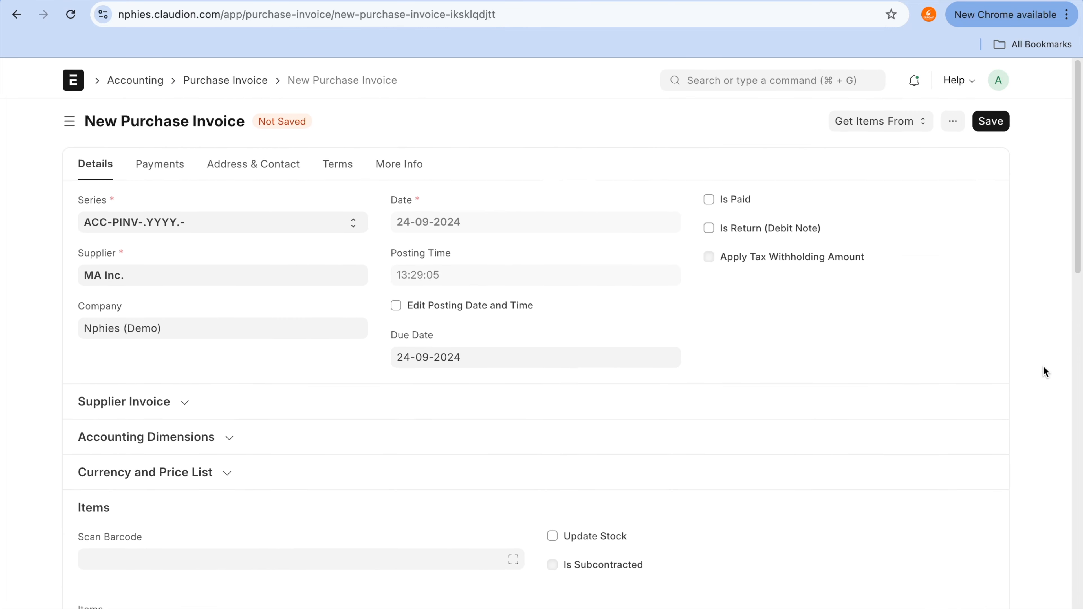
{"action": "scroll", "coordinate": [866, 272], "scroll_direction": "up", "scroll_amount": 3}
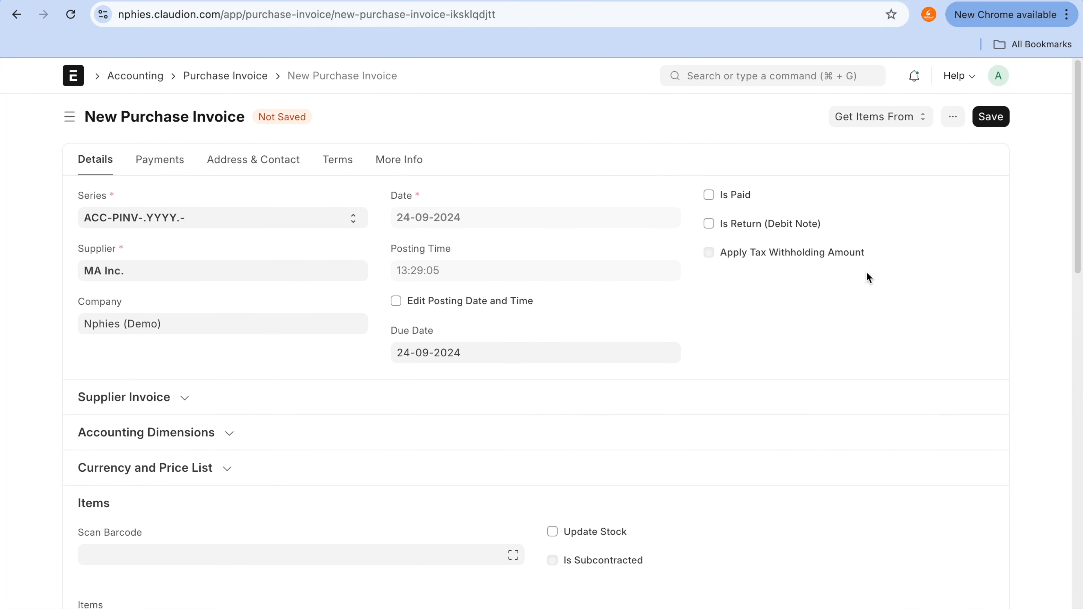
- Search the invoice page for "ass" and look through the header and item sections for asset-related options
{"action": "key", "text": "super+f"}
{"action": "type", "text": "ass"}
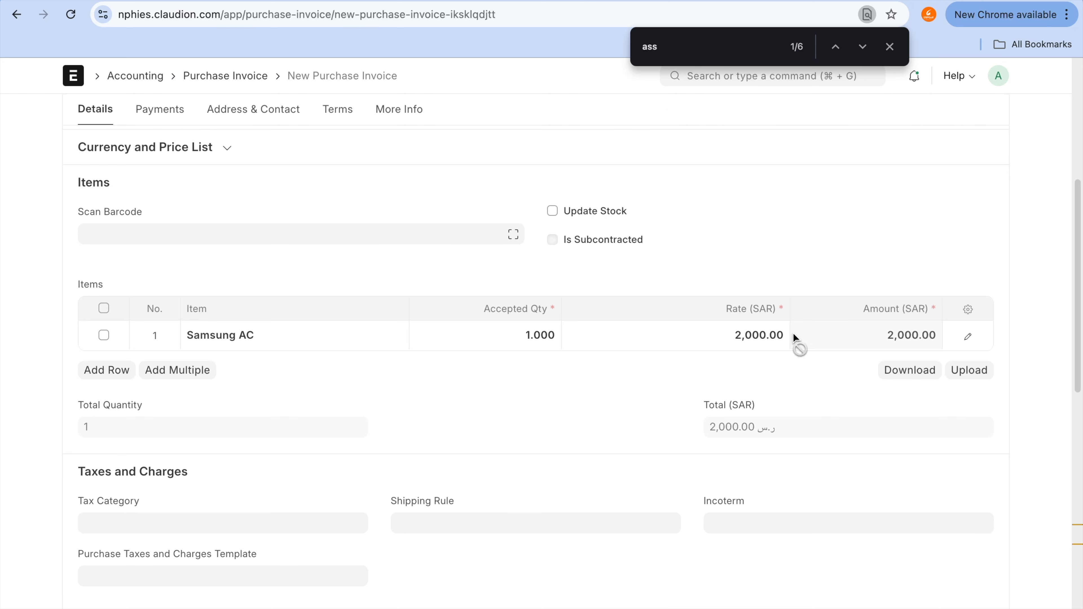
{"action": "right_click", "coordinate": [851, 195]}
{"action": "left_click", "coordinate": [891, 49]}
{"action": "left_click", "coordinate": [891, 47]}
{"action": "scroll", "coordinate": [843, 299], "scroll_direction": "up", "scroll_amount": 5}
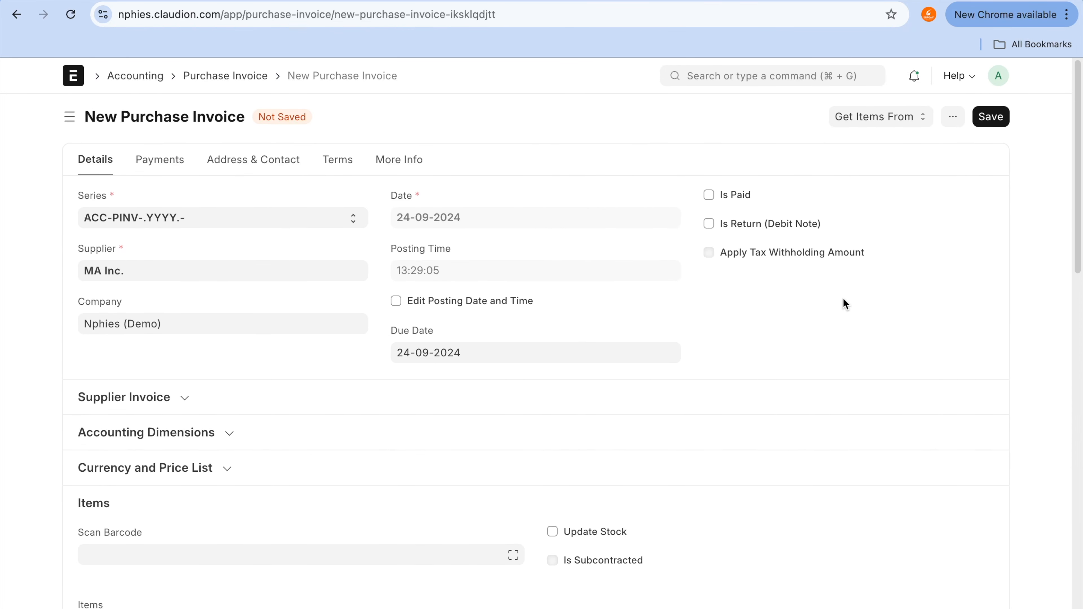
{"action": "scroll", "coordinate": [843, 299], "scroll_direction": "down", "scroll_amount": 1}
{"action": "scroll", "coordinate": [843, 298], "scroll_direction": "down", "scroll_amount": 3}
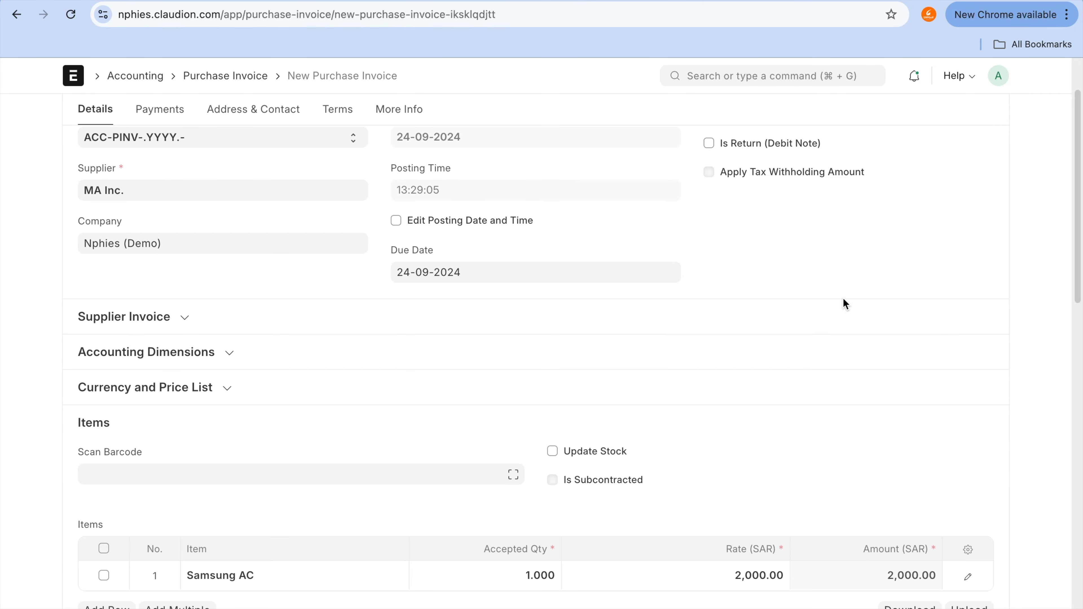
{"action": "scroll", "coordinate": [842, 297], "scroll_direction": "down", "scroll_amount": 4}
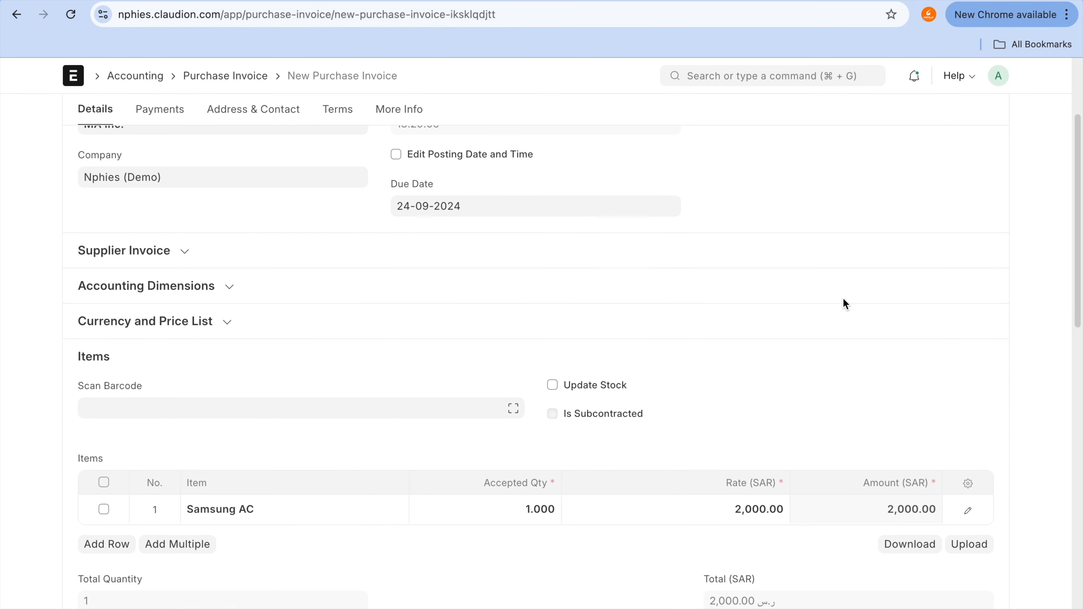
{"action": "scroll", "coordinate": [845, 304], "scroll_direction": "down", "scroll_amount": 1}
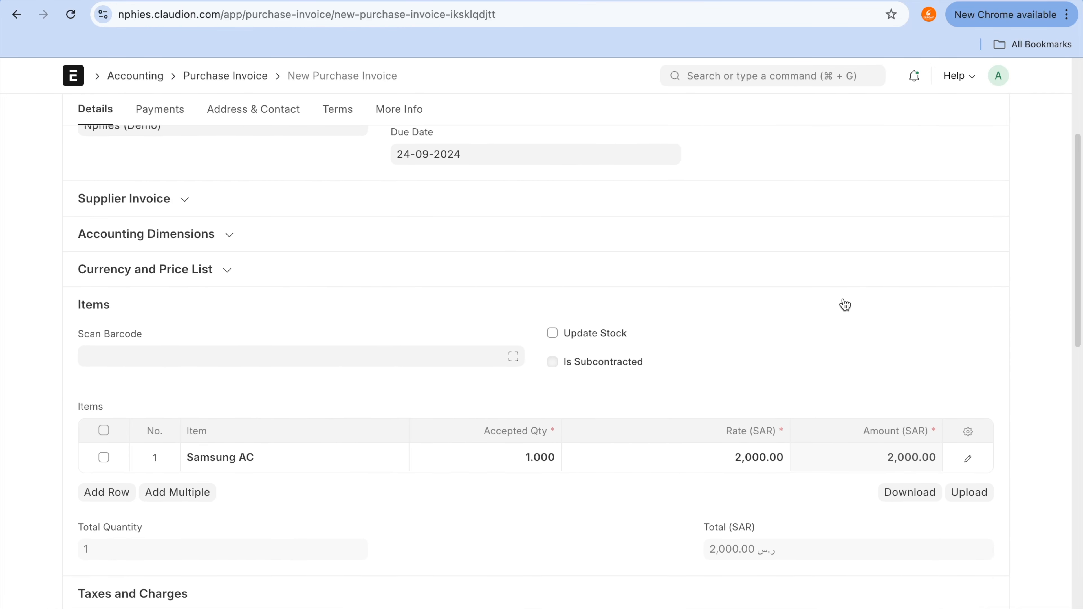
{"action": "scroll", "coordinate": [845, 304], "scroll_direction": "down", "scroll_amount": 2}
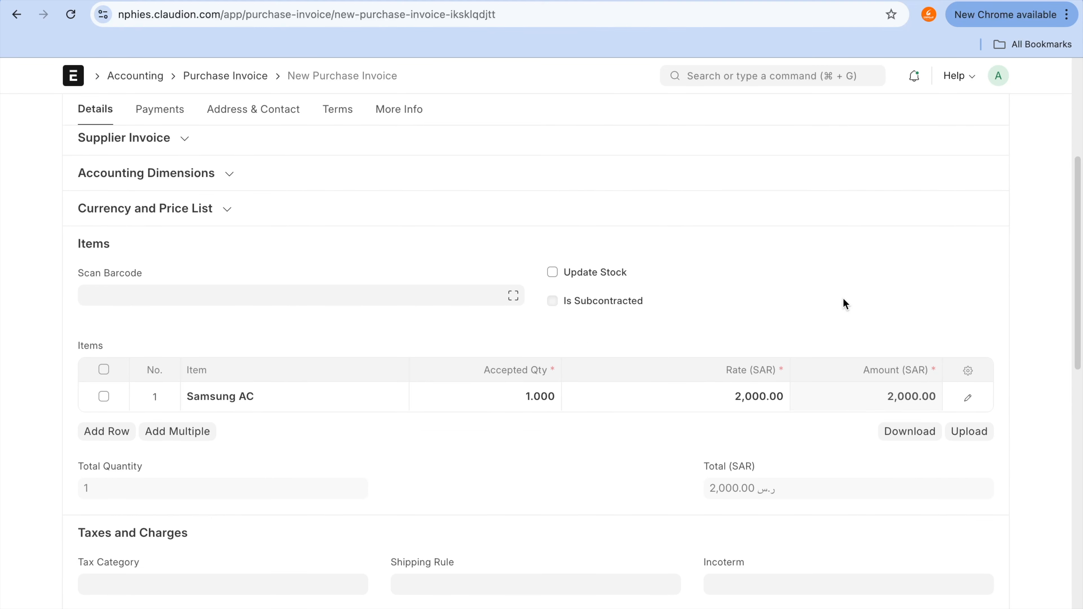
{"action": "scroll", "coordinate": [842, 297], "scroll_direction": "up", "scroll_amount": 8}
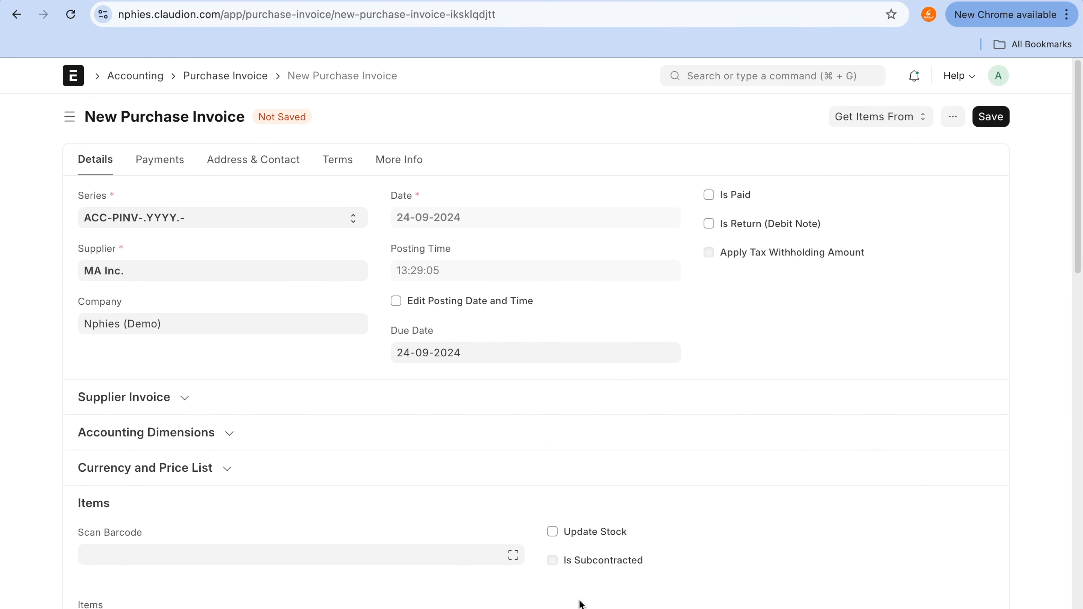
- Enable Update Stock on the new purchase invoice and check its items, warehouse and tax sections
{"action": "left_click", "coordinate": [589, 534]}
{"action": "scroll", "coordinate": [590, 538], "scroll_direction": "down", "scroll_amount": 11}
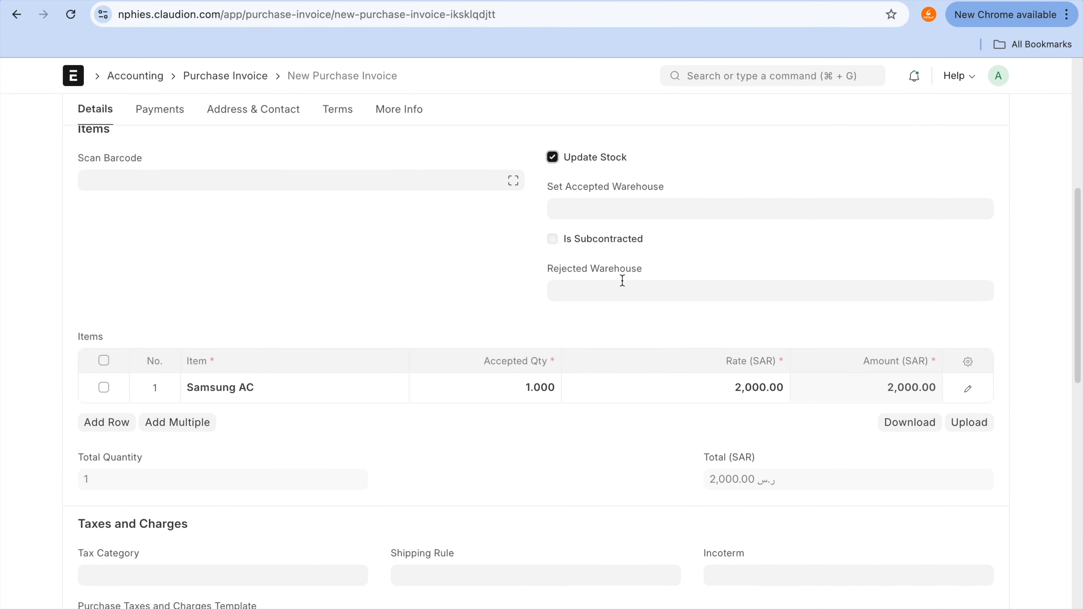
{"action": "scroll", "coordinate": [538, 243], "scroll_direction": "down", "scroll_amount": 2}
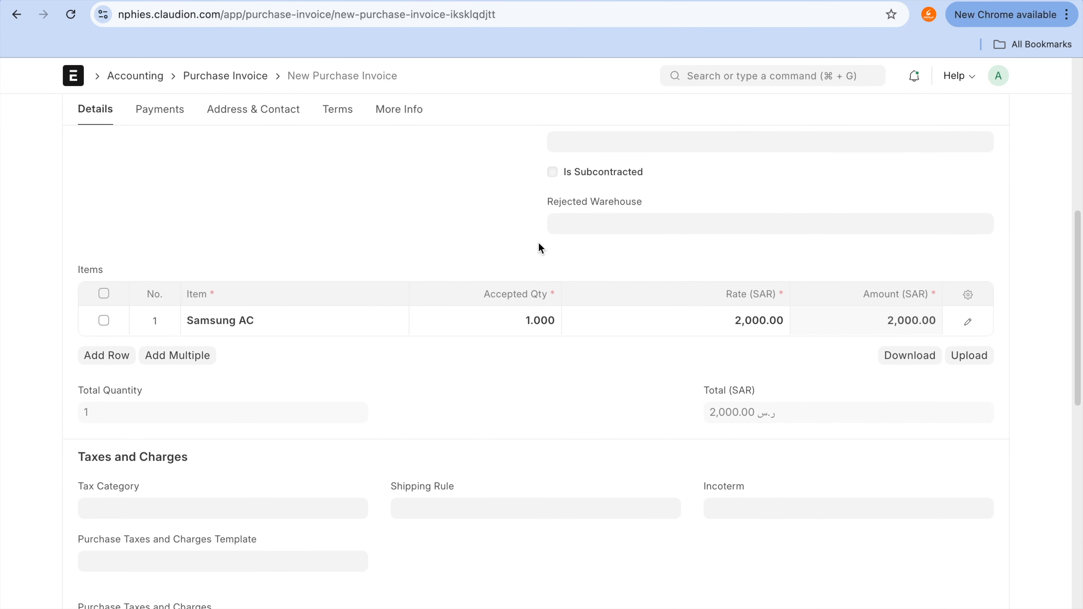
{"action": "scroll", "coordinate": [538, 243], "scroll_direction": "down", "scroll_amount": 3}
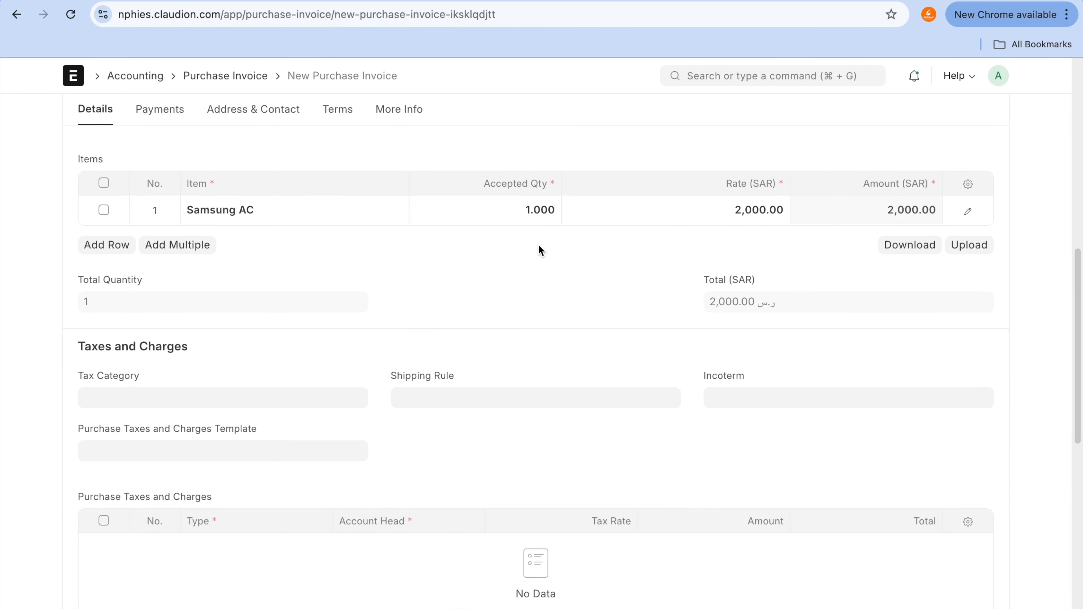
{"action": "scroll", "coordinate": [540, 250], "scroll_direction": "down", "scroll_amount": 5}
{"action": "scroll", "coordinate": [539, 249], "scroll_direction": "up", "scroll_amount": 15}
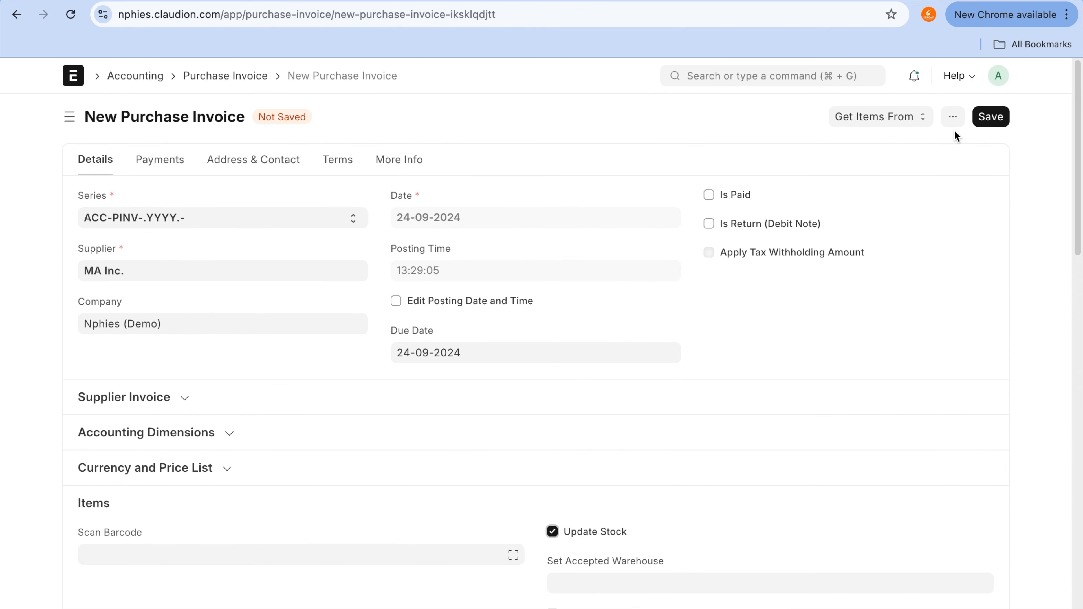
- Save the MA Inc. purchase invoice and try to submit it
{"action": "left_click", "coordinate": [991, 124]}
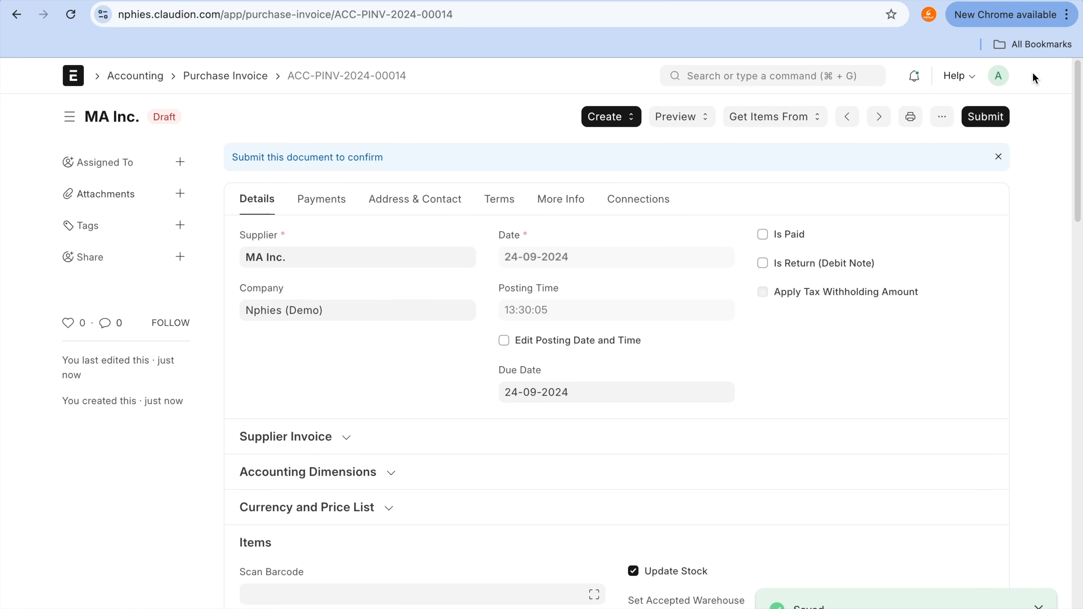
{"action": "left_click", "coordinate": [984, 118]}
{"action": "left_click", "coordinate": [722, 196]}
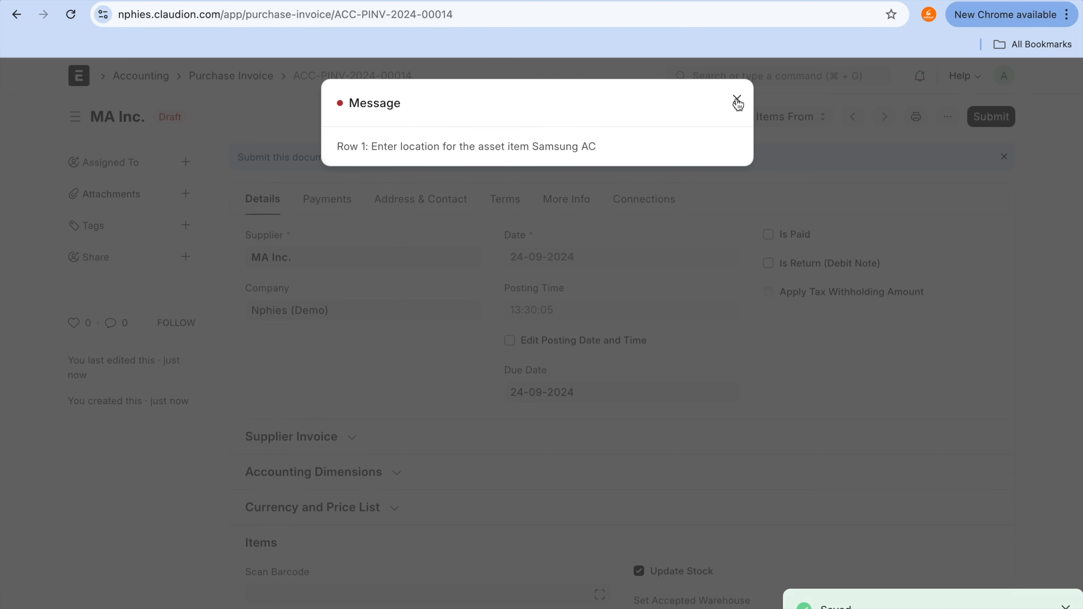
- Dismiss the message, search the Samsung AC row's details for "loca", and fill in its Asset Location
{"action": "left_click", "coordinate": [737, 100]}
{"action": "scroll", "coordinate": [793, 437], "scroll_direction": "down", "scroll_amount": 10}
{"action": "scroll", "coordinate": [792, 437], "scroll_direction": "up", "scroll_amount": 4}
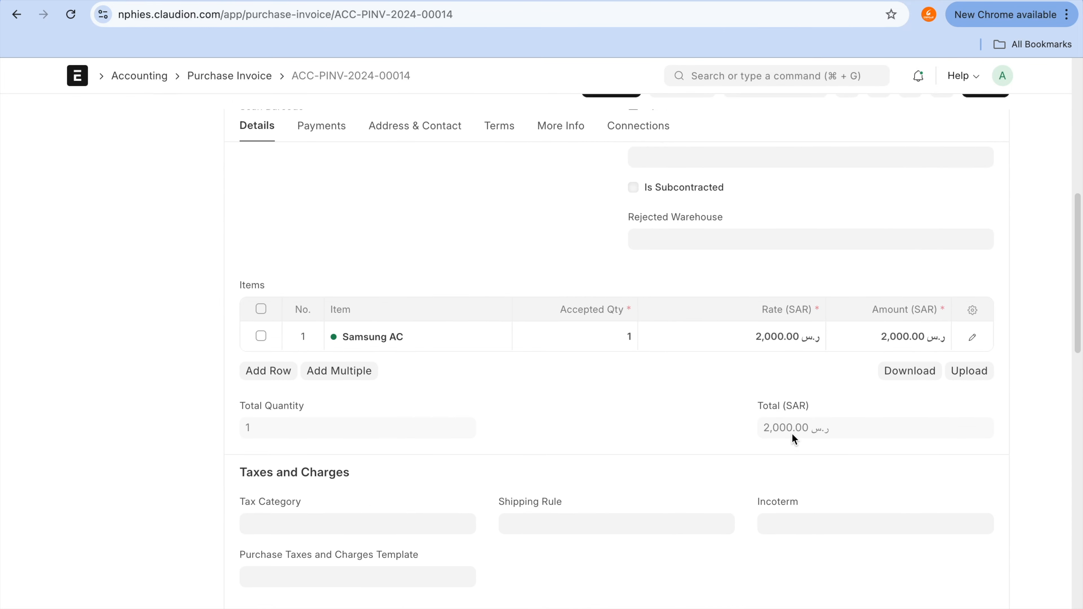
{"action": "left_click", "coordinate": [971, 337]}
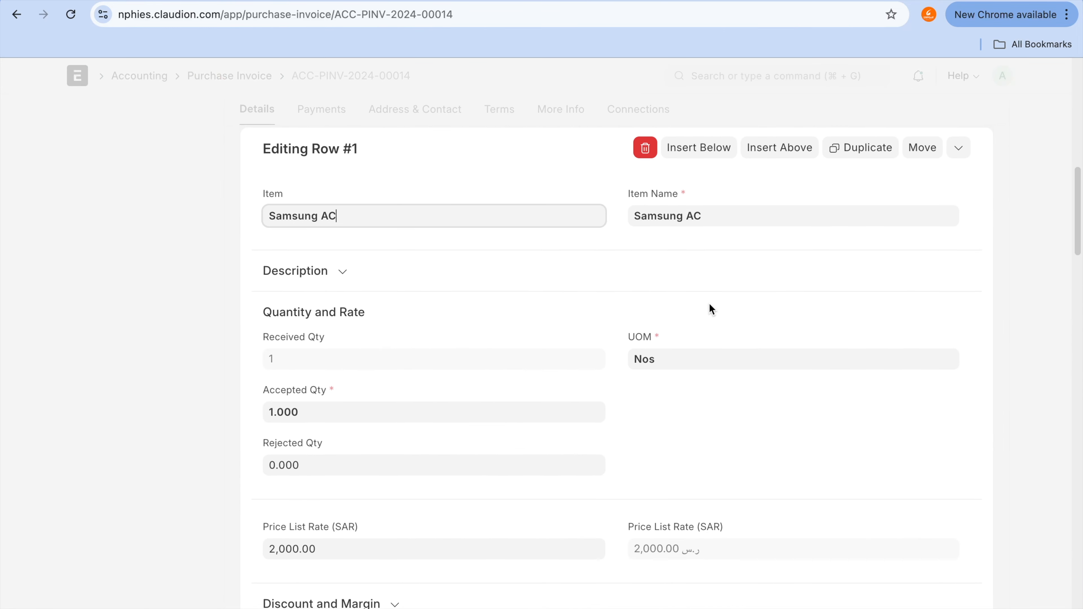
{"action": "scroll", "coordinate": [506, 566], "scroll_direction": "down", "scroll_amount": 10}
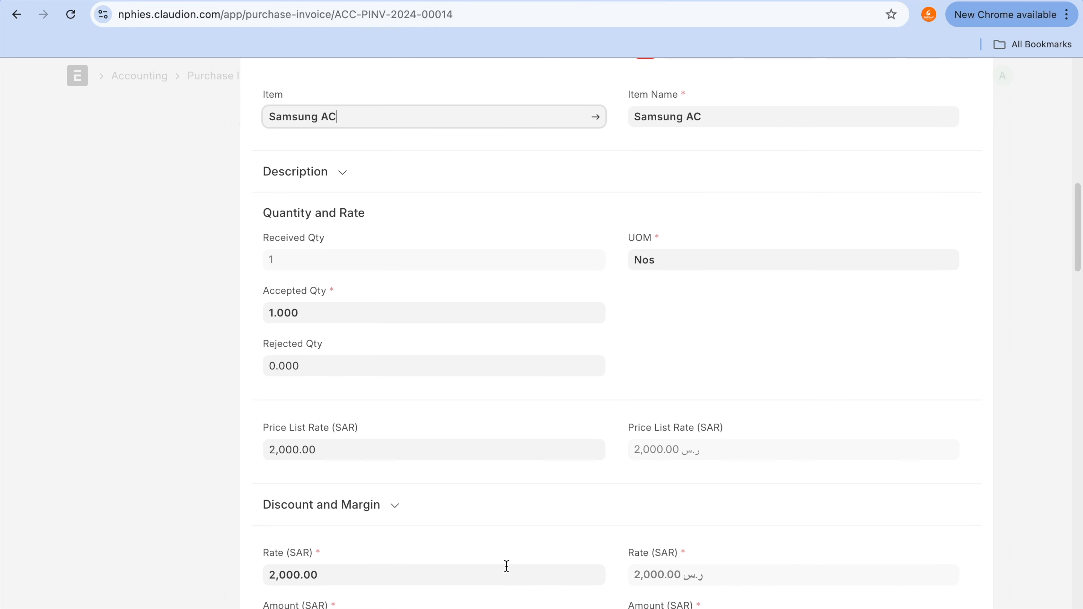
{"action": "key", "text": "ctrl+f"}
{"action": "type", "text": "local"}
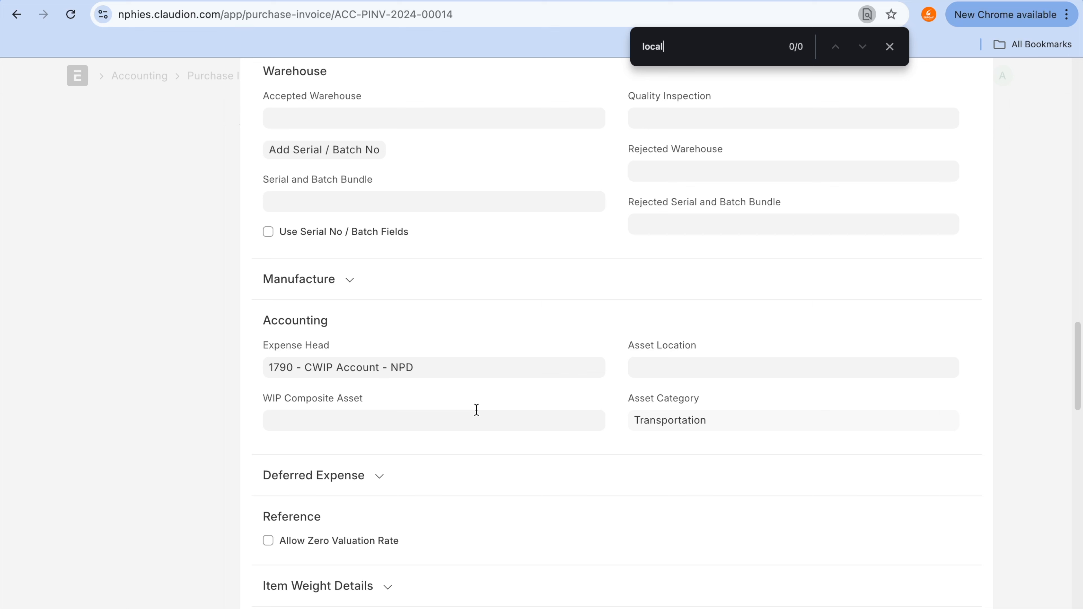
{"action": "key", "text": "BackSpace"}
{"action": "left_click", "coordinate": [681, 371]}
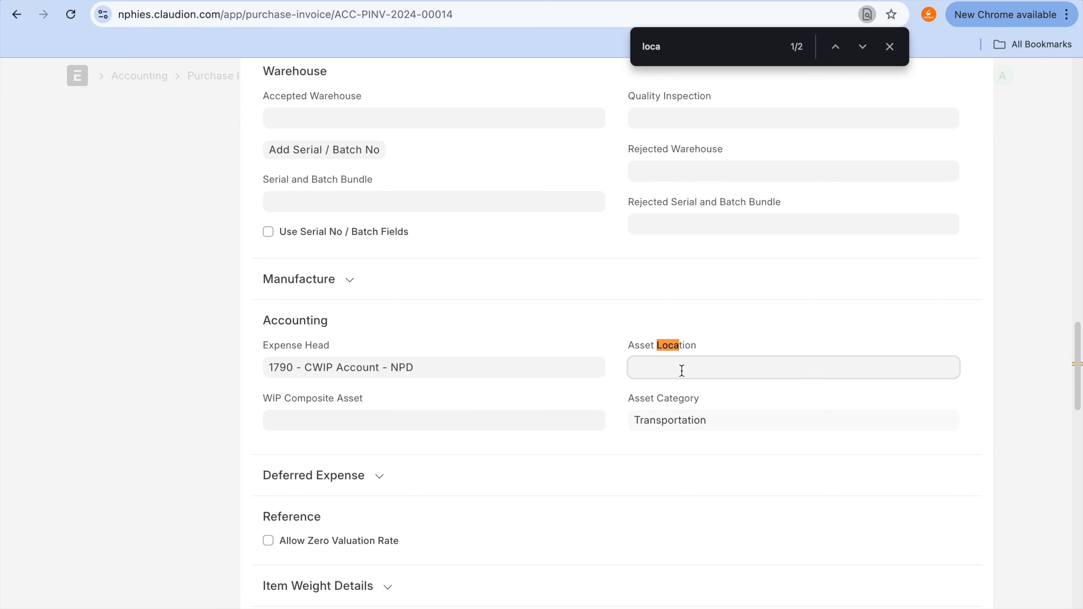
{"action": "left_click", "coordinate": [680, 391]}
{"action": "scroll", "coordinate": [679, 388], "scroll_direction": "up", "scroll_amount": 10}
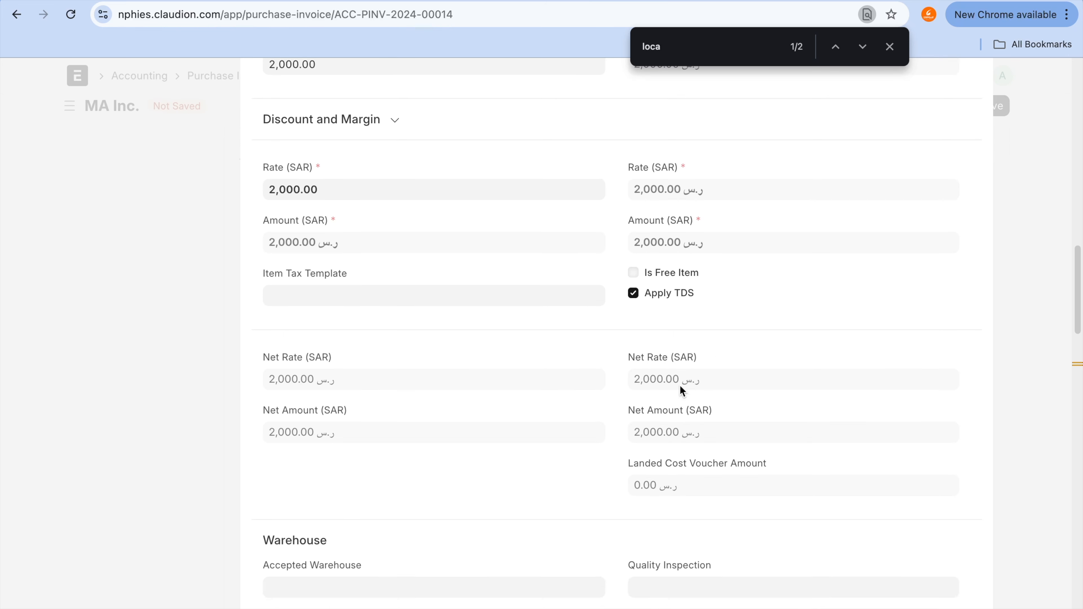
{"action": "scroll", "coordinate": [680, 386], "scroll_direction": "up", "scroll_amount": 3}
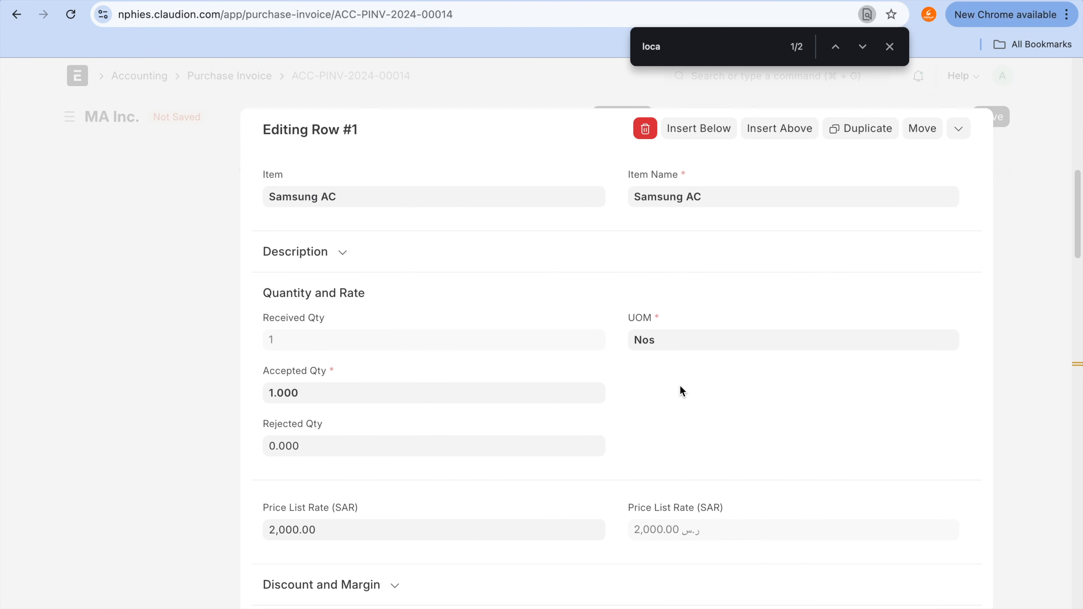
{"action": "left_click", "coordinate": [1043, 232]}
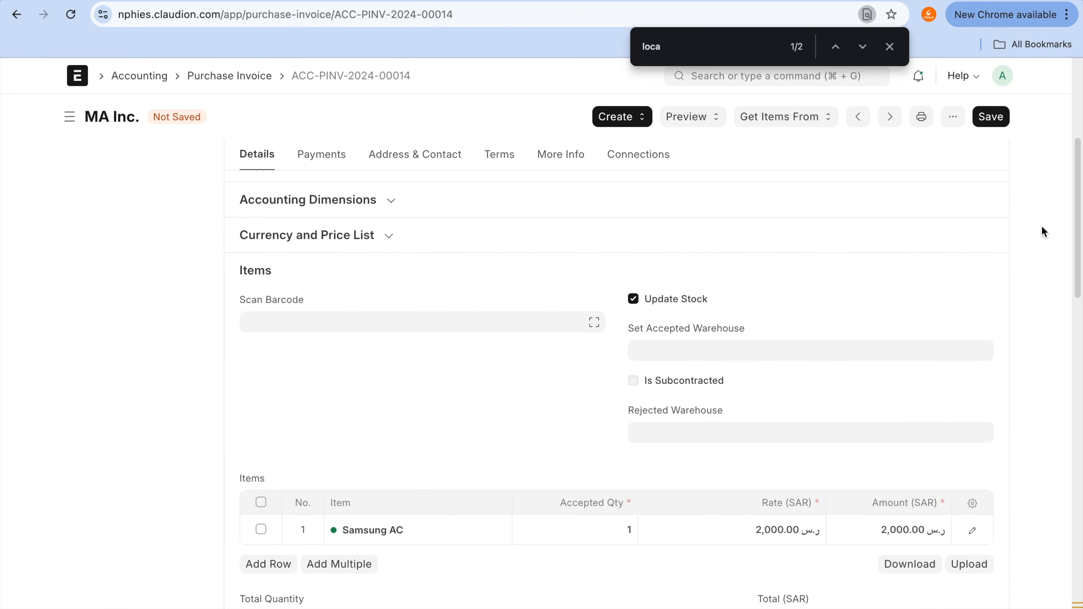
- Set the Samsung AC row's rate to 5000 SAR on the purchase invoice
{"action": "left_click", "coordinate": [753, 443]}
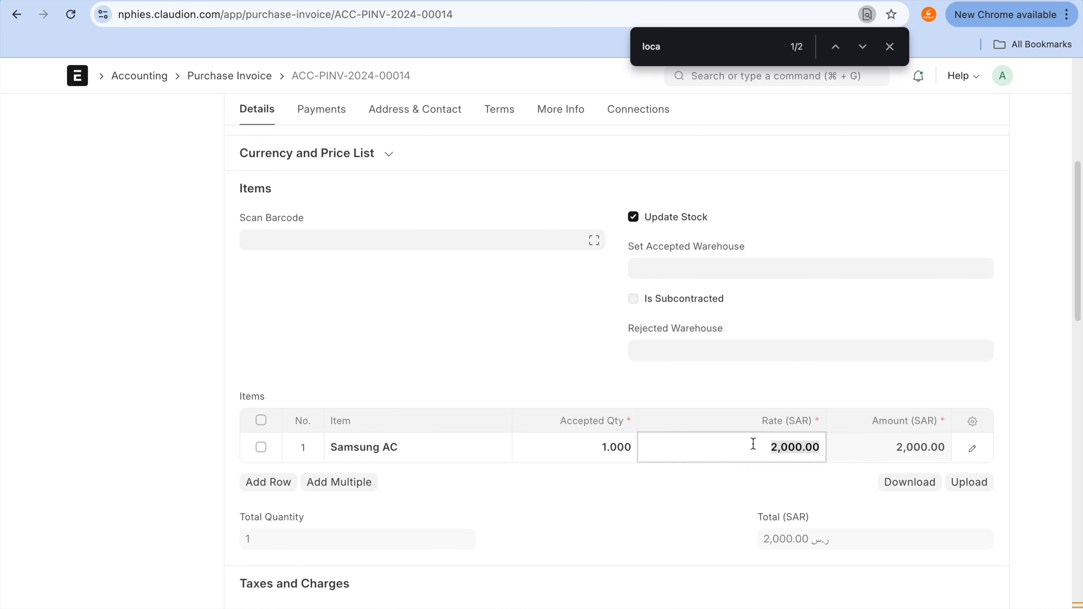
{"action": "type", "text": "5000"}
{"action": "left_click", "coordinate": [1008, 381]}
{"action": "scroll", "coordinate": [1009, 381], "scroll_direction": "up", "scroll_amount": 7}
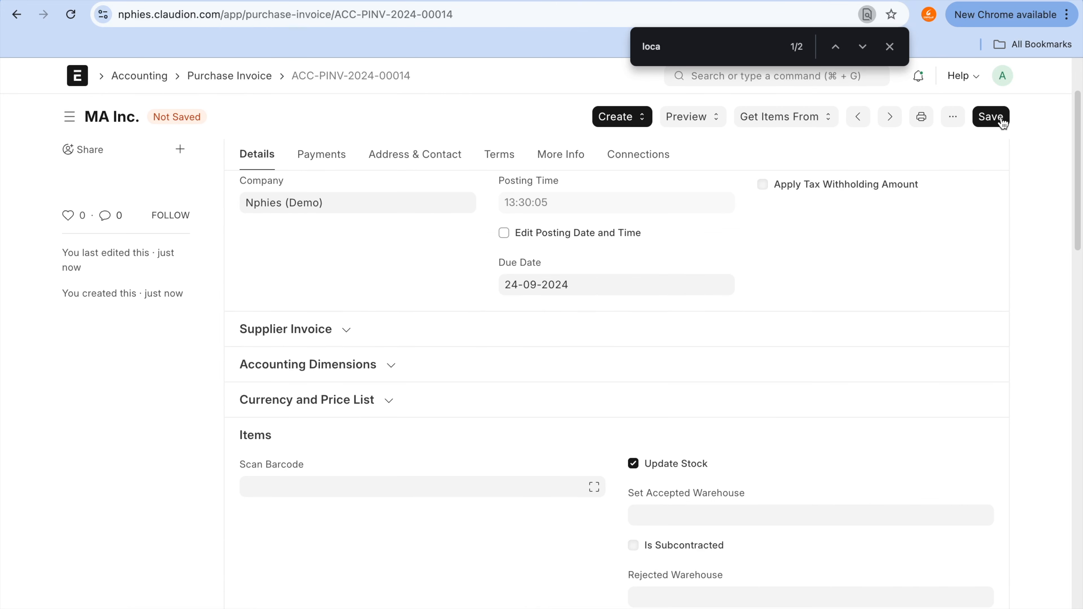
- Save the MA Inc. purchase invoice and submit it with confirmation
{"action": "left_click", "coordinate": [1001, 121]}
{"action": "left_click", "coordinate": [993, 120]}
{"action": "left_click", "coordinate": [724, 200]}
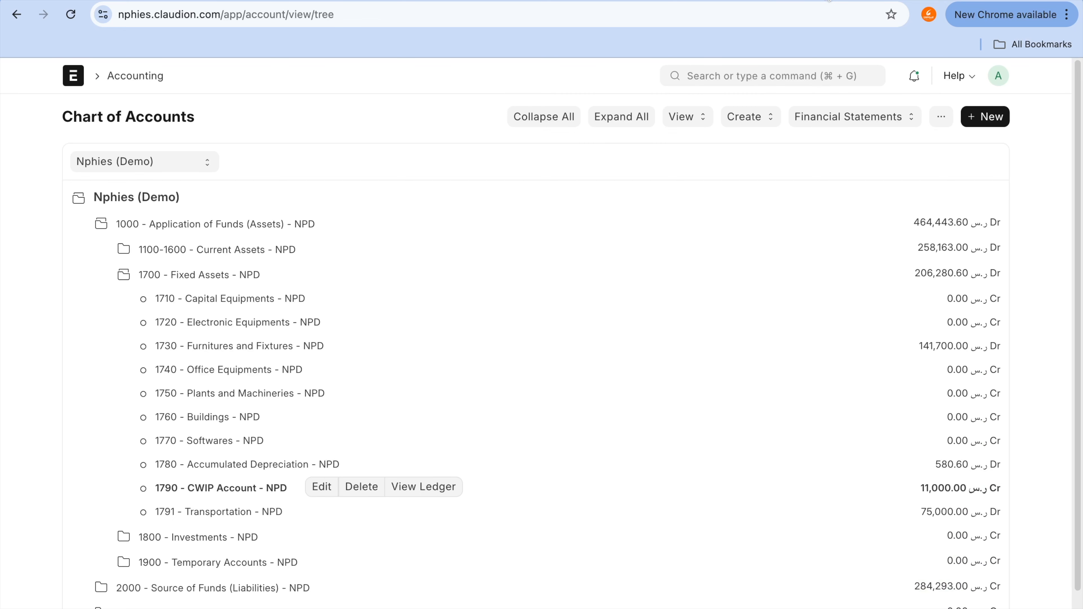
- Reload the Chart of Accounts and view the 1790 - CWIP Account ledger under Fixed Assets, filtered by Finance book 01
{"action": "left_click", "coordinate": [71, 14]}
{"action": "left_click", "coordinate": [258, 224]}
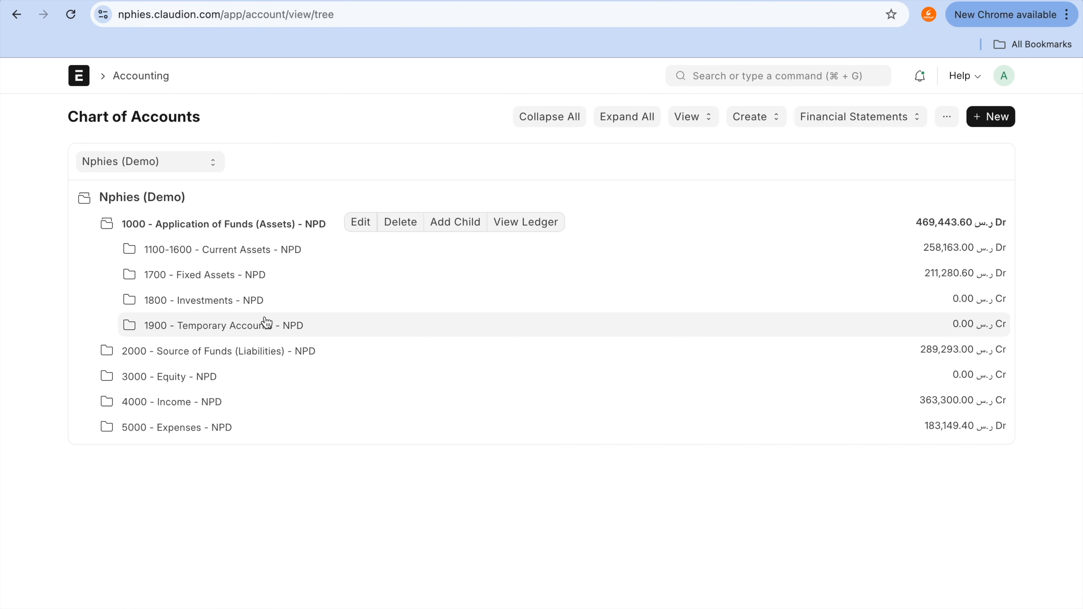
{"action": "left_click", "coordinate": [254, 274]}
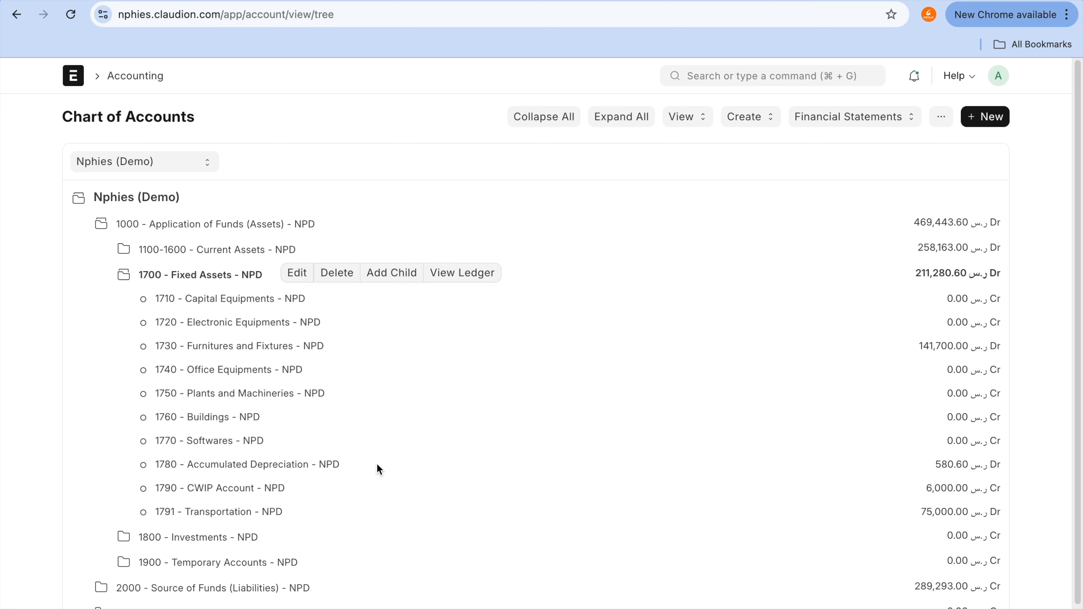
{"action": "left_click", "coordinate": [282, 490]}
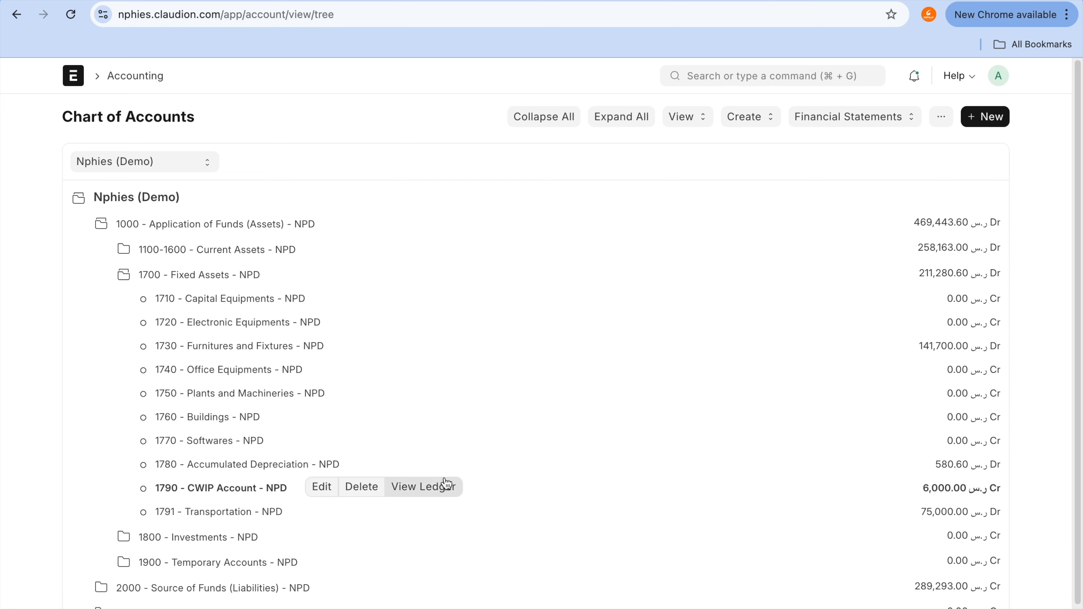
{"action": "left_click", "coordinate": [437, 491]}
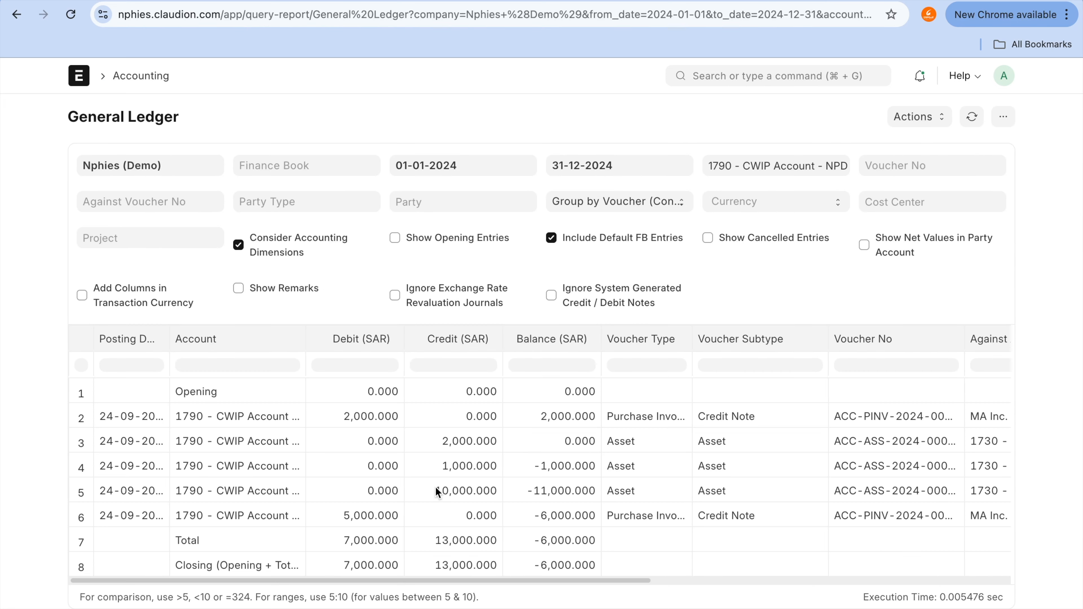
{"action": "left_click", "coordinate": [337, 163]}
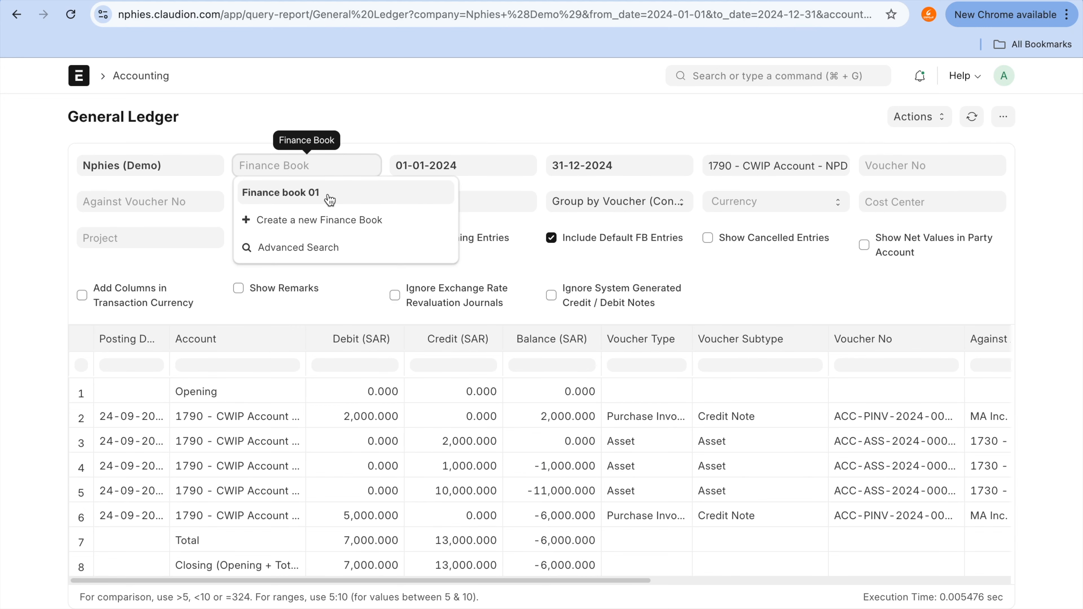
{"action": "left_click", "coordinate": [328, 193]}
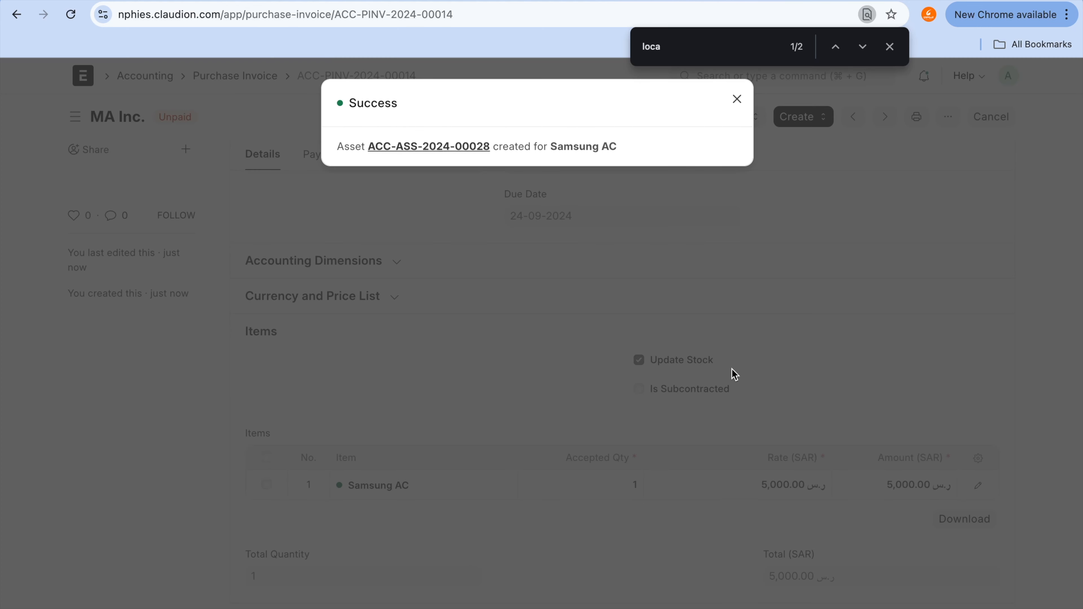
- Return to the submitted purchase invoice, dismiss the success message and check the Samsung AC row's rate
{"action": "left_click", "coordinate": [737, 99]}
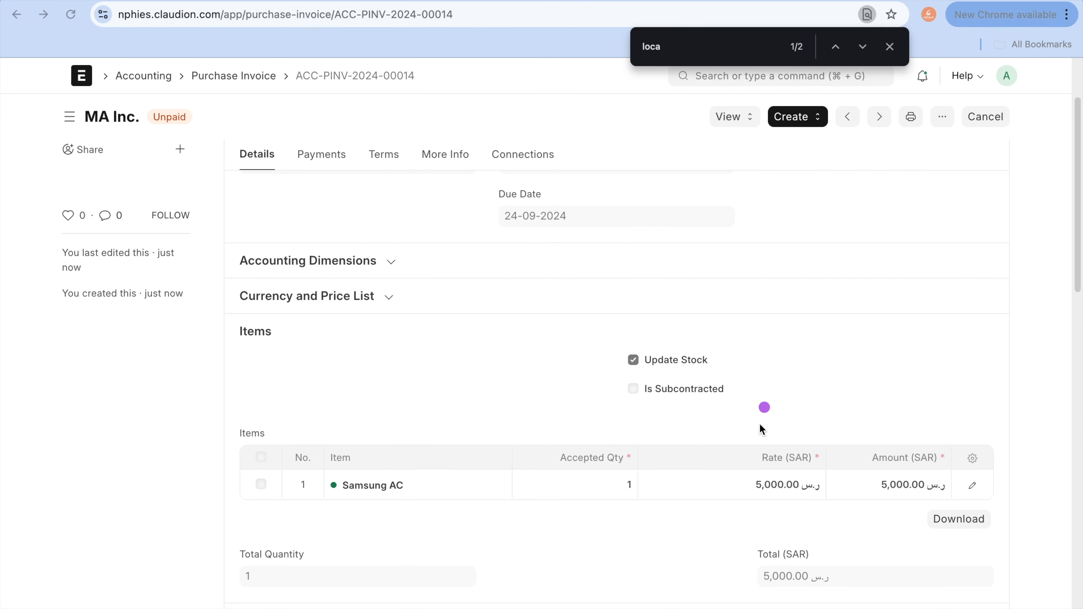
{"action": "left_click_drag", "start_coordinate": [877, 456], "coordinate": [789, 430]}
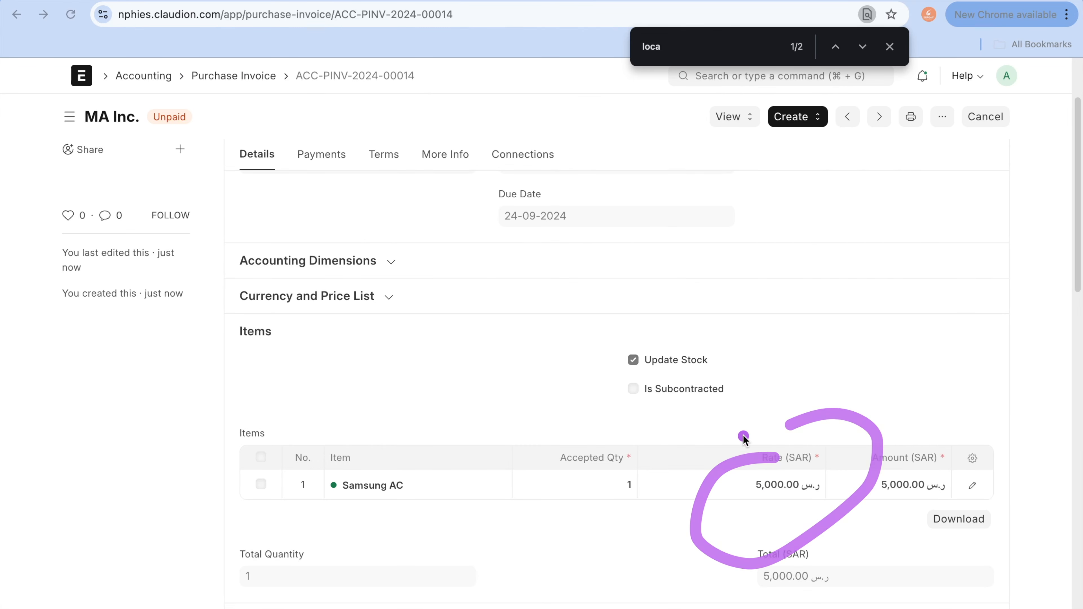
{"action": "key", "text": "Escape"}
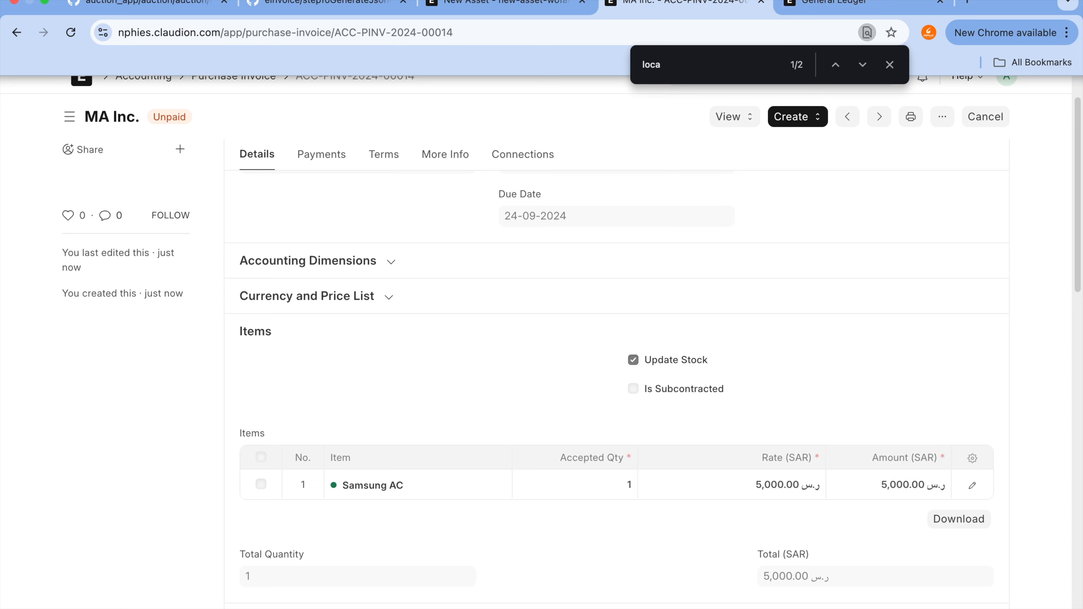
- Go back to the Chart of Accounts and reopen the 1790 - CWIP Account ledger without the finance book filter
{"action": "left_click", "coordinate": [842, 3]}
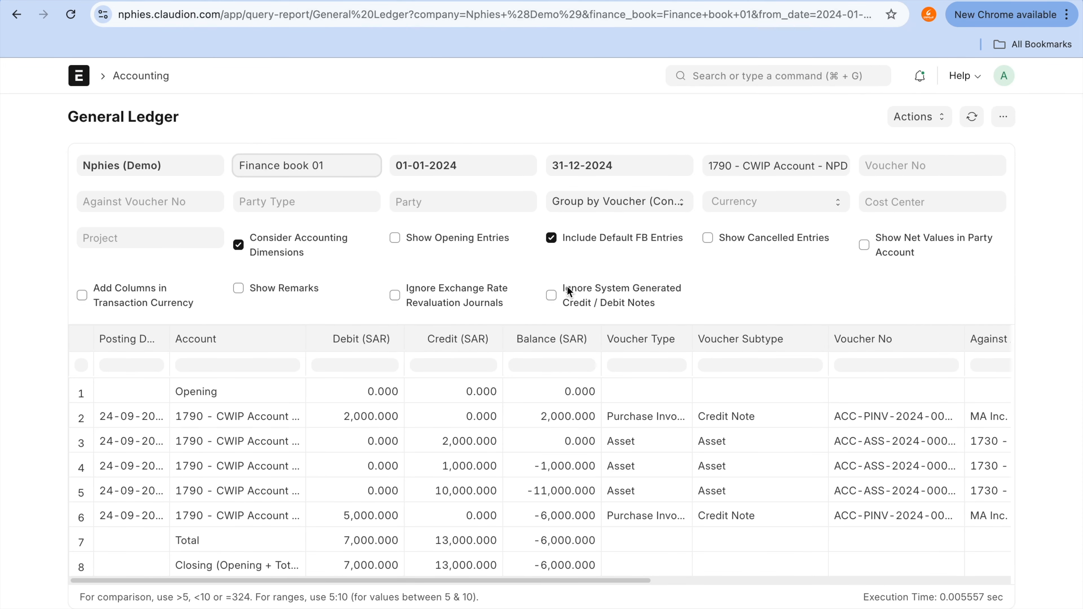
{"action": "left_click", "coordinate": [20, 21]}
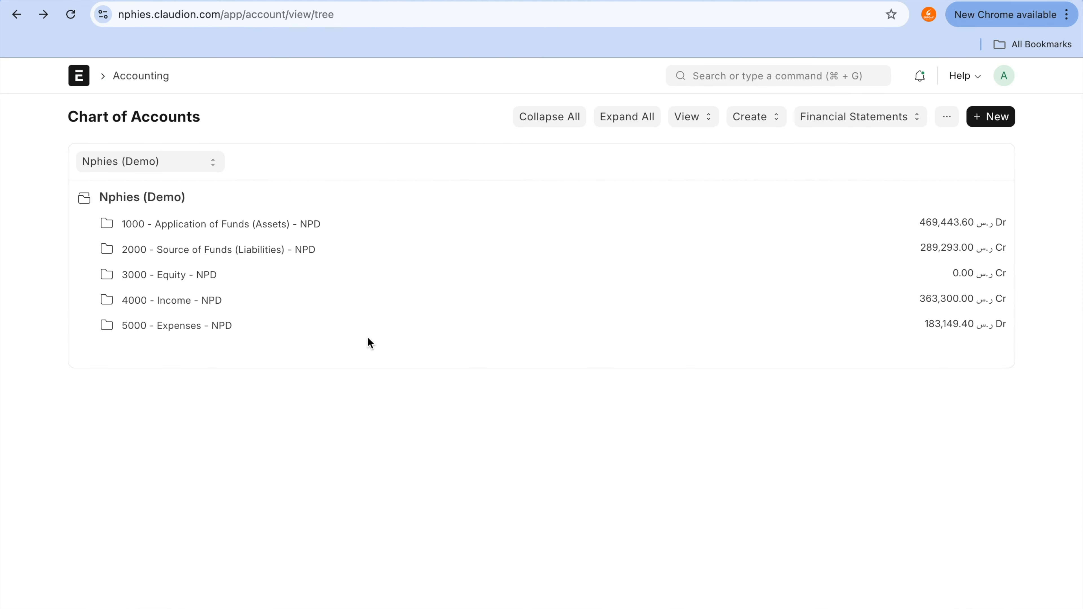
{"action": "left_click", "coordinate": [224, 235]}
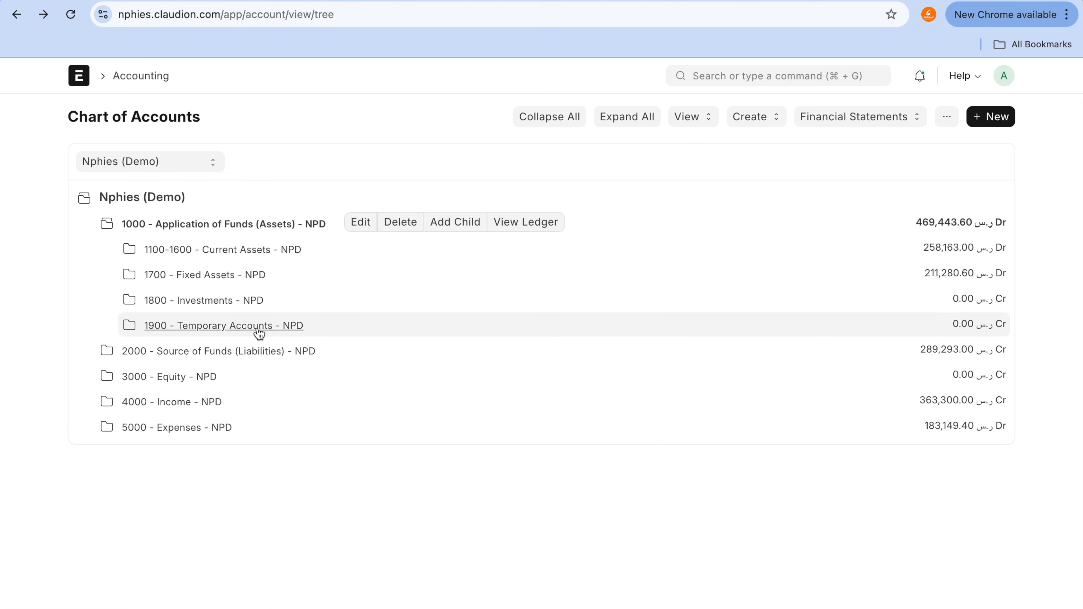
{"action": "left_click", "coordinate": [251, 275]}
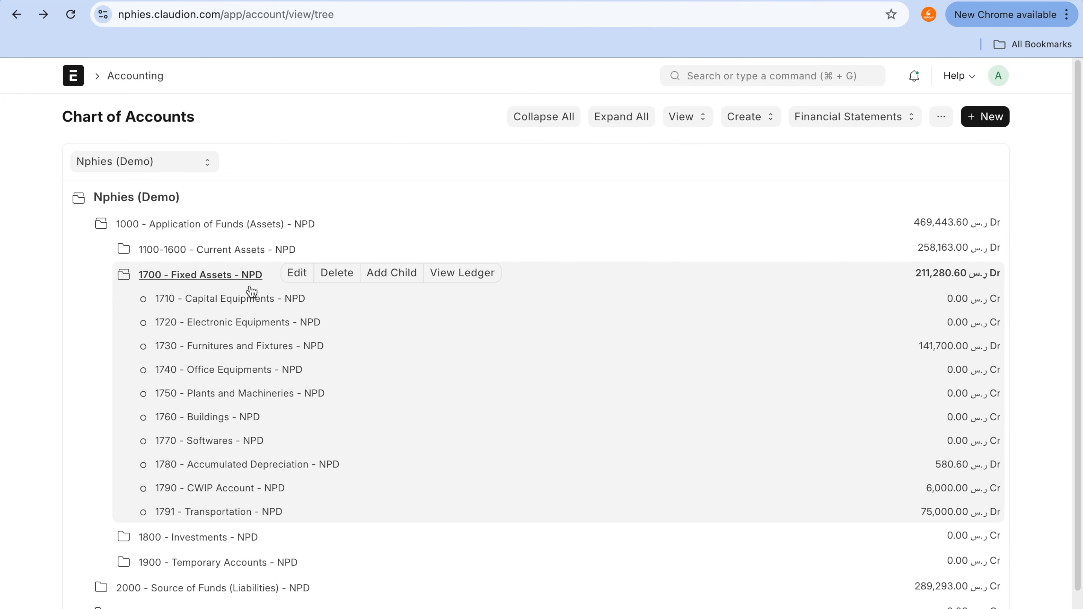
{"action": "left_click", "coordinate": [247, 495]}
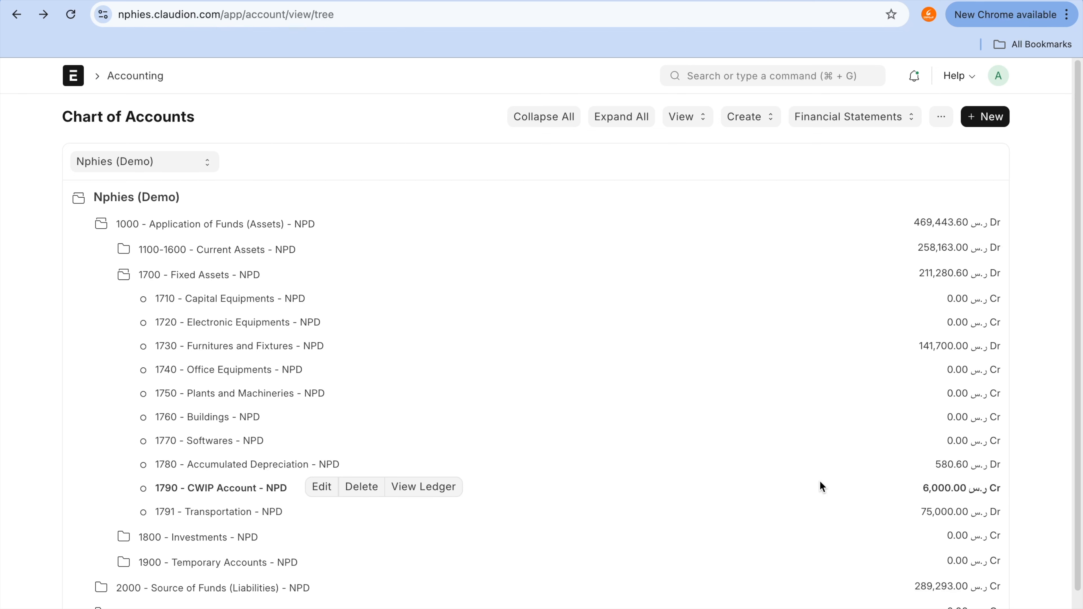
{"action": "left_click", "coordinate": [420, 486]}
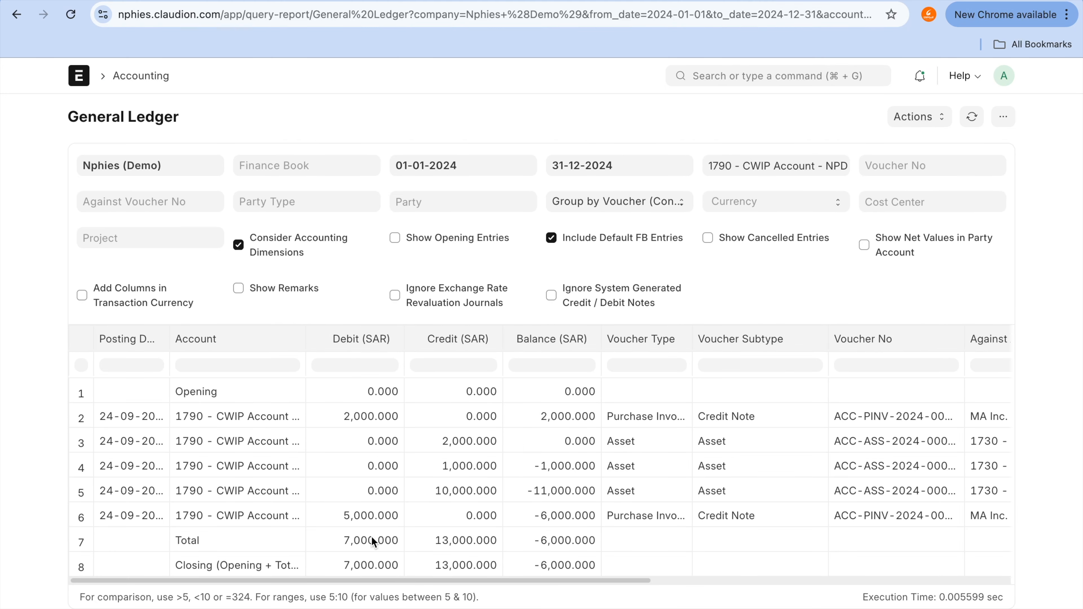
- Examine the latest purchase invoice debit in the CWIP ledger, including a look at its account record
{"action": "left_click", "coordinate": [377, 516]}
{"action": "left_click", "coordinate": [279, 517]}
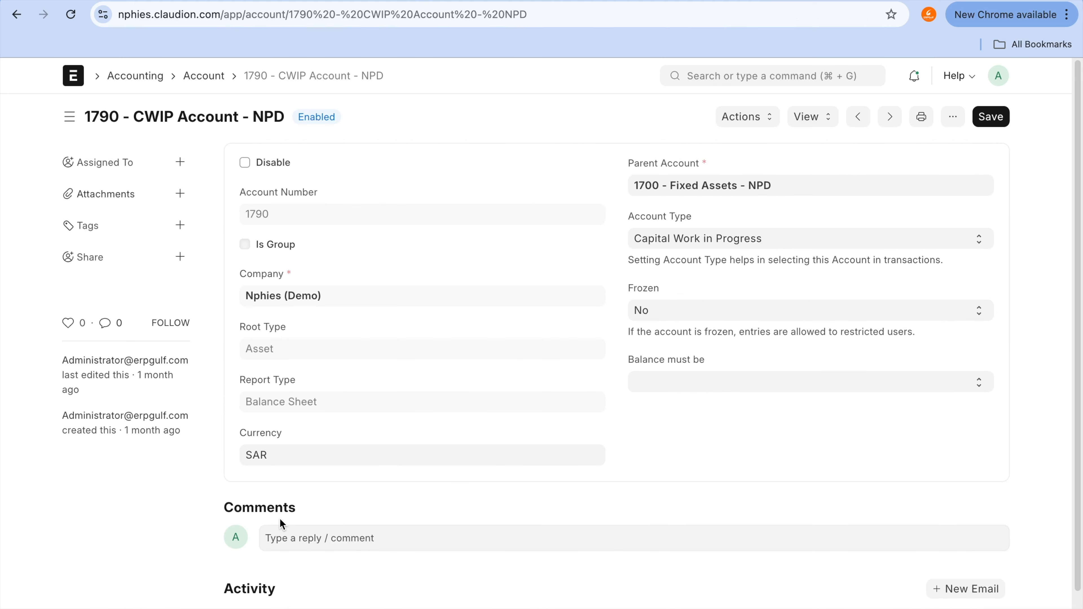
{"action": "left_click", "coordinate": [16, 14]}
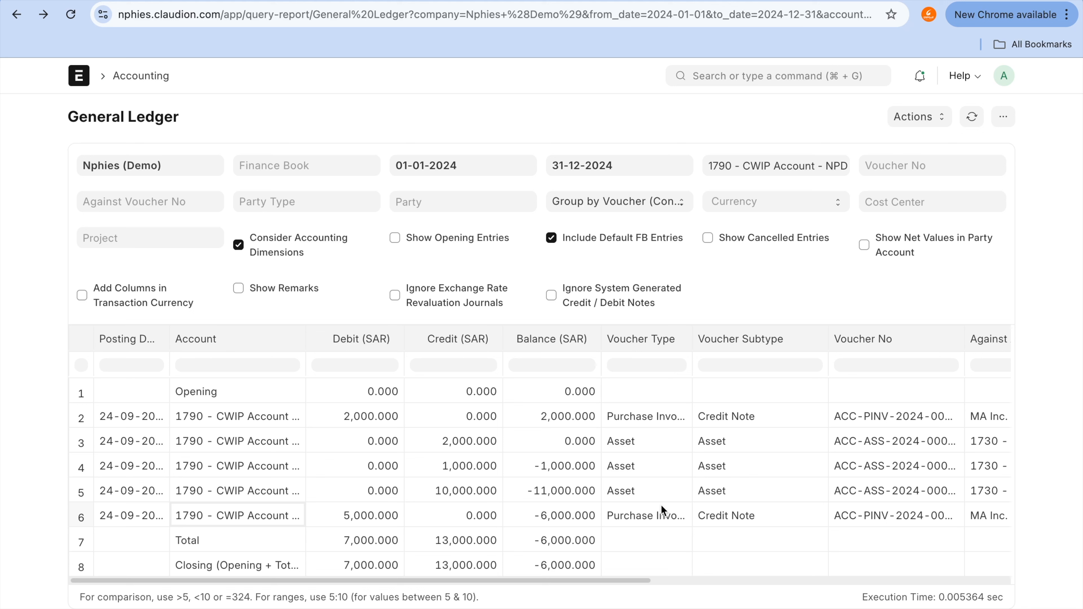
{"action": "left_click", "coordinate": [378, 514]}
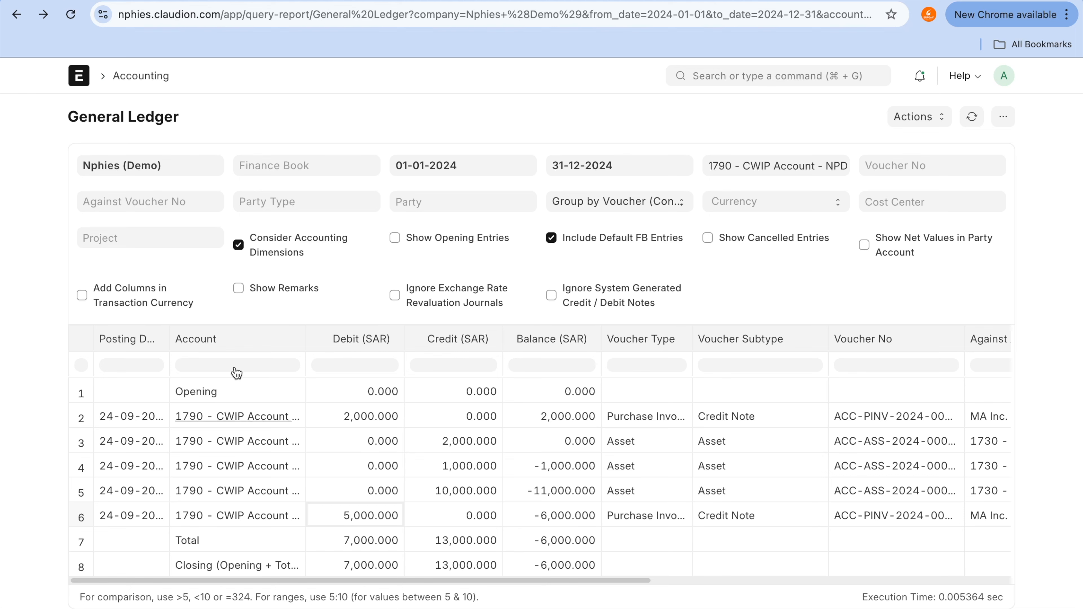
- Return to the Chart of Accounts, expand Current Assets and Fixed Assets, and check the 1790 - CWIP Account balance
{"action": "left_click", "coordinate": [16, 16]}
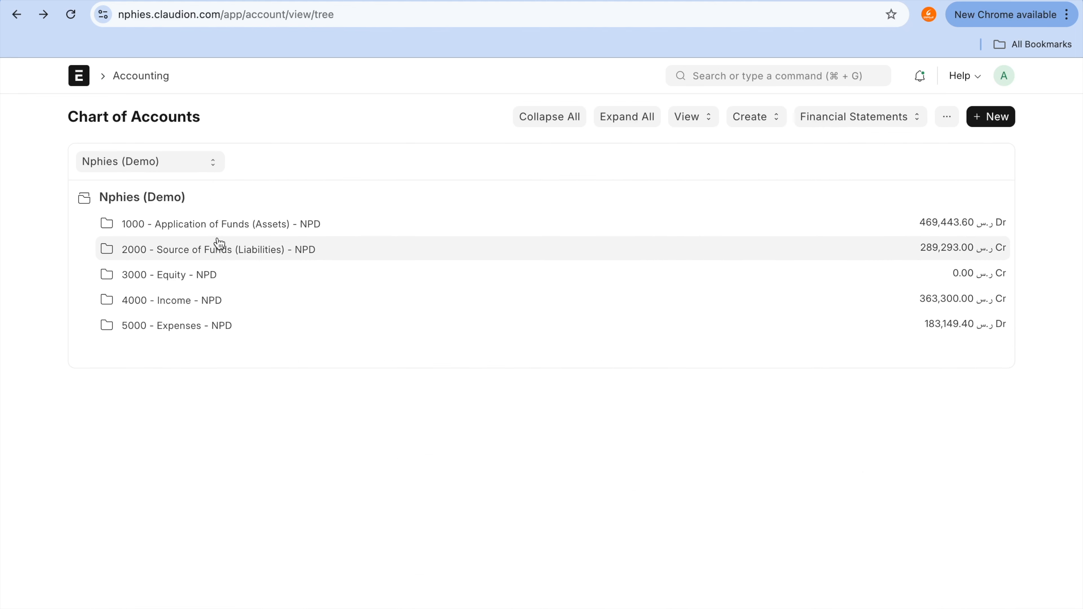
{"action": "left_click", "coordinate": [240, 229]}
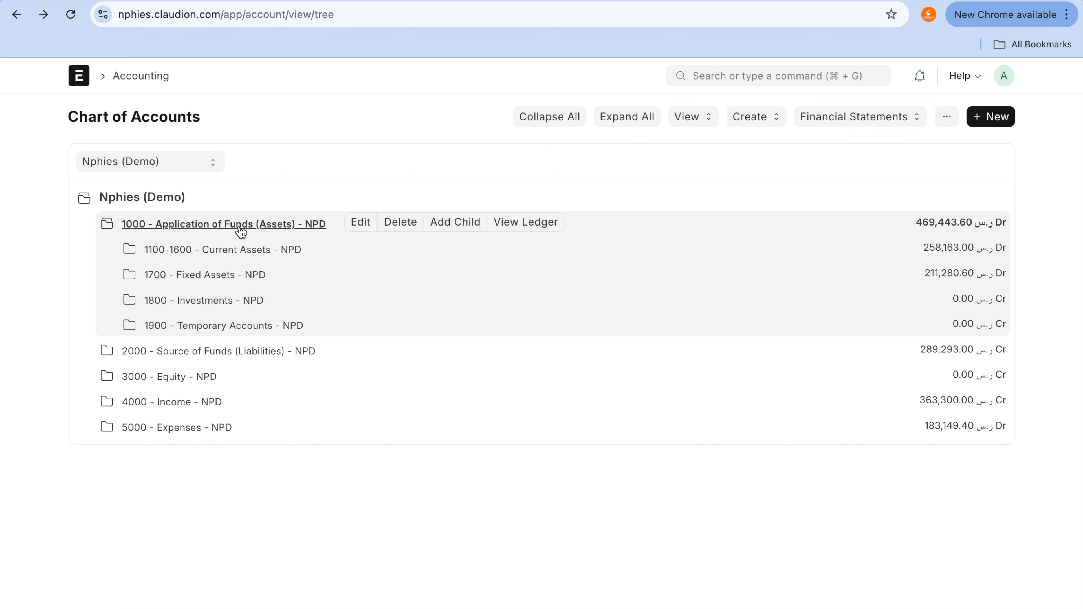
{"action": "left_click", "coordinate": [257, 255]}
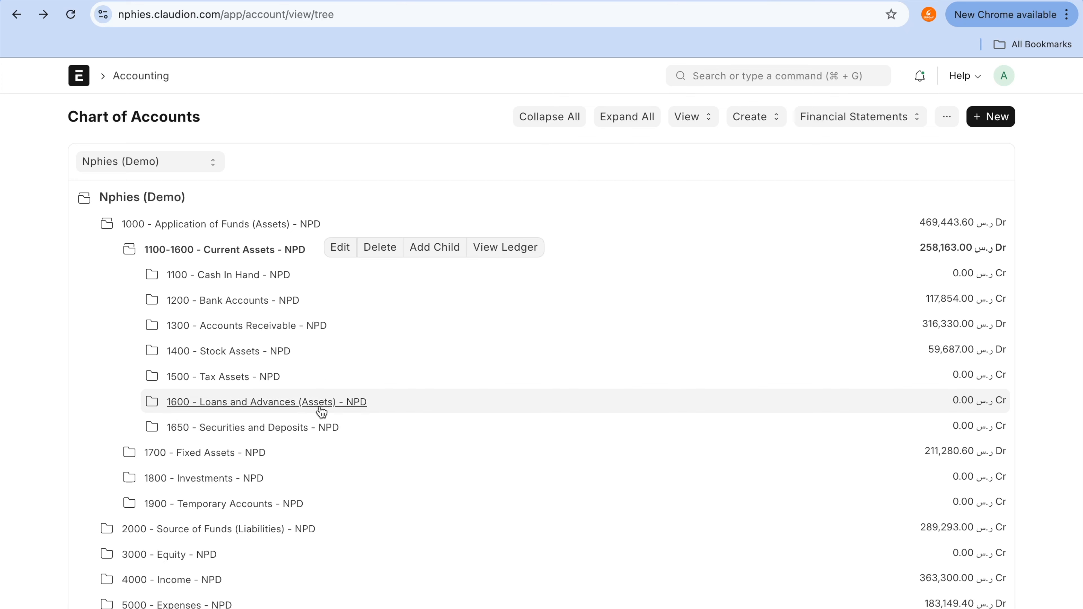
{"action": "left_click", "coordinate": [264, 454]}
{"action": "scroll", "coordinate": [269, 451], "scroll_direction": "down", "scroll_amount": 5}
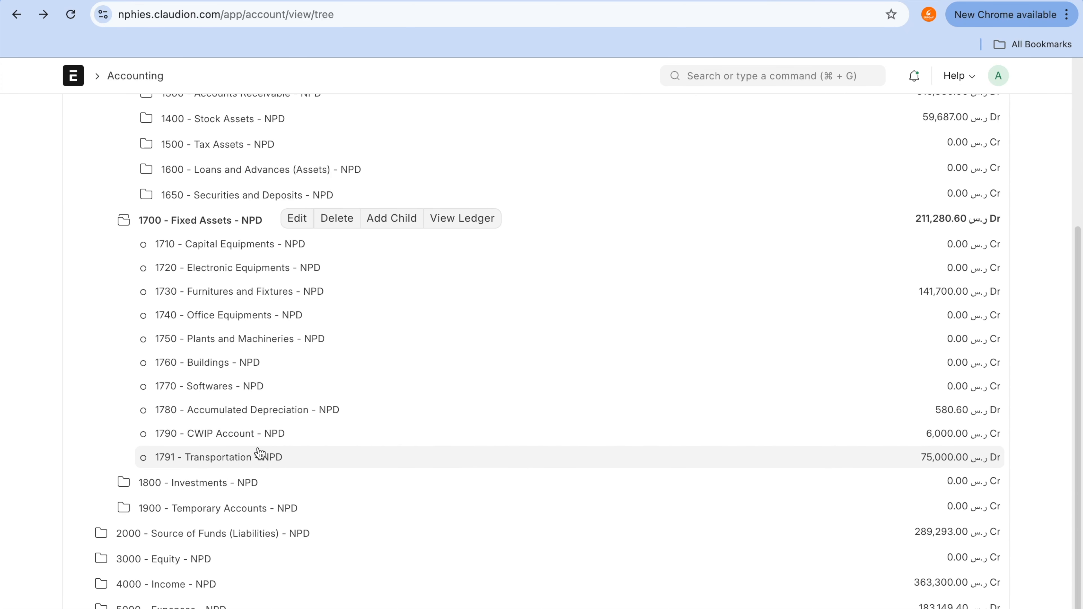
{"action": "left_click", "coordinate": [249, 439]}
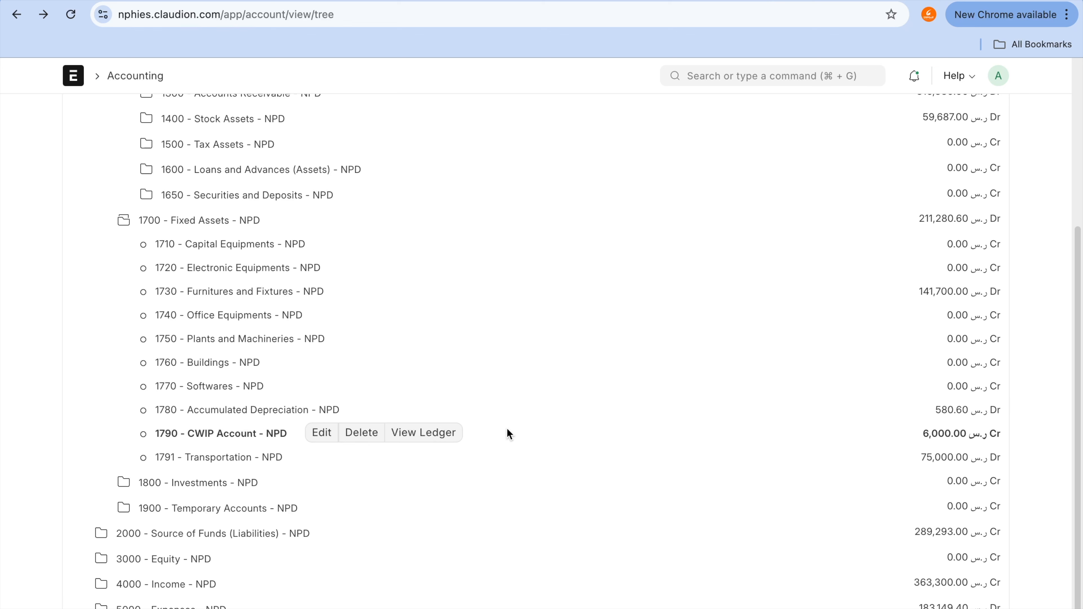
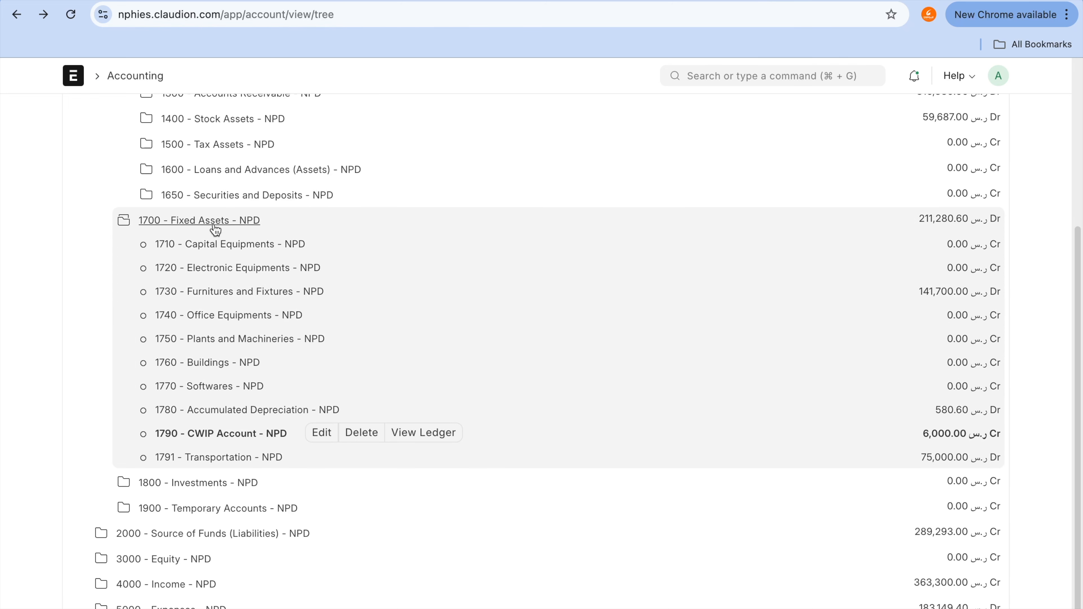
- Start a new child account under 1700 - Fixed Assets and name it "CWIP - Furnitures"
{"action": "left_click", "coordinate": [214, 224]}
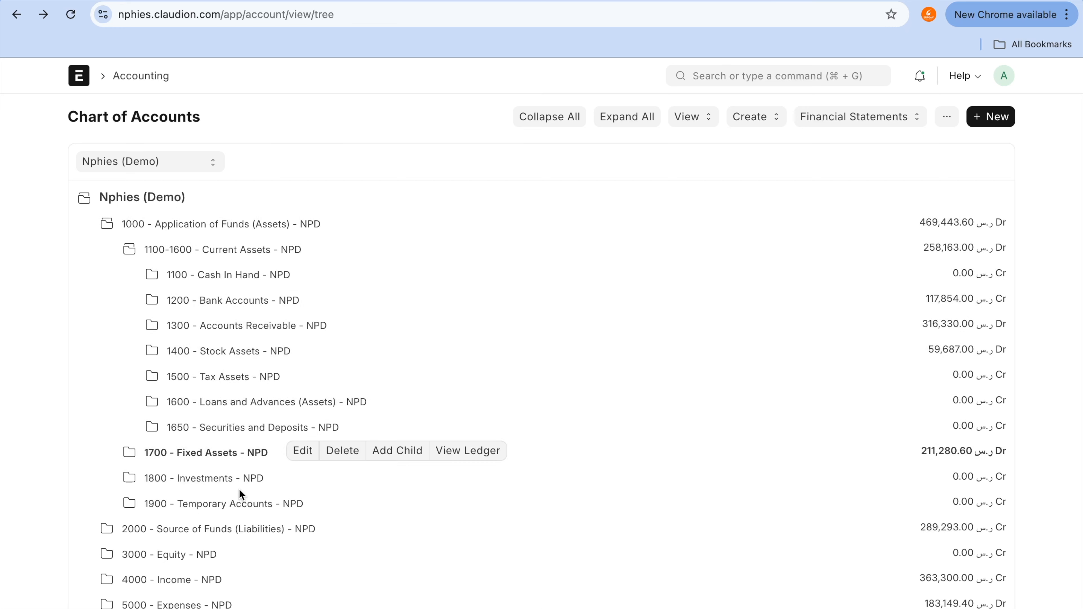
{"action": "left_click", "coordinate": [239, 453]}
{"action": "scroll", "coordinate": [237, 454], "scroll_direction": "down", "scroll_amount": 3}
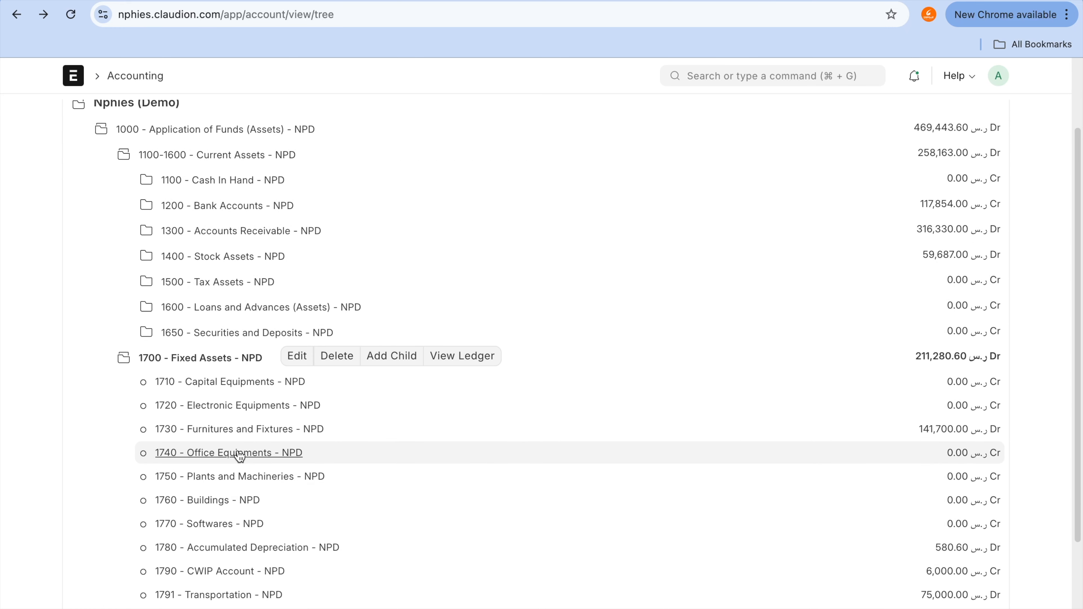
{"action": "left_click", "coordinate": [398, 355]}
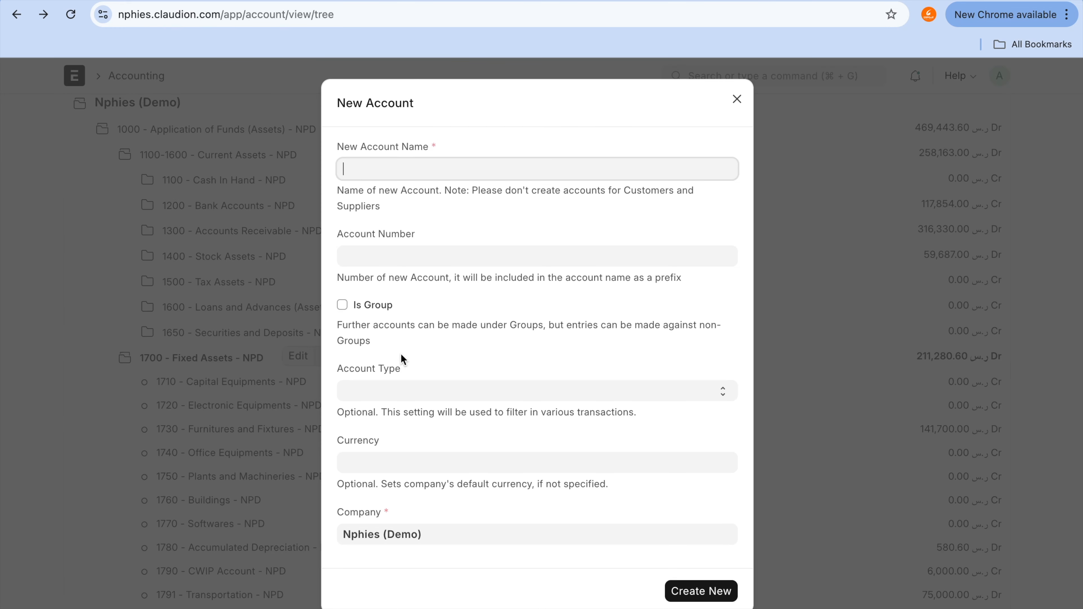
{"action": "type", "text": "CWIP -"}
{"action": "type", "text": " Eler"}
{"action": "key", "text": "BackSpace"}
{"action": "key", "text": "BackSpace"}
{"action": "key", "text": "BackSpace"}
{"action": "type", "text": "Vehic"}
{"action": "key", "text": "BackSpace"}
{"action": "key", "text": "BackSpace"}
{"action": "key", "text": "BackSpace"}
{"action": "key", "text": "BackSpace"}
{"action": "key", "text": "BackSpace"}
{"action": "type", "text": "Furtu"}
{"action": "key", "text": "BackSpace"}
{"action": "key", "text": "BackSpace"}
{"action": "type", "text": "nitures"}
{"action": "key", "text": "Tab"}
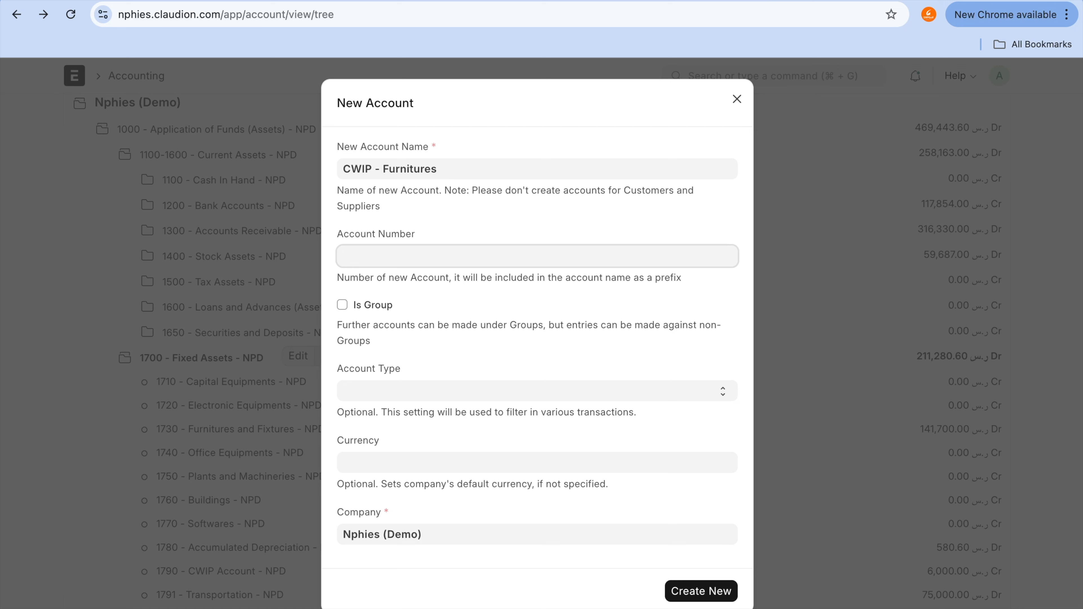
- Give the new account number 1792 and the Fixed Asset account type, create it, and select it in the account tree
{"action": "type", "text": "1792"}
{"action": "left_click", "coordinate": [456, 392]}
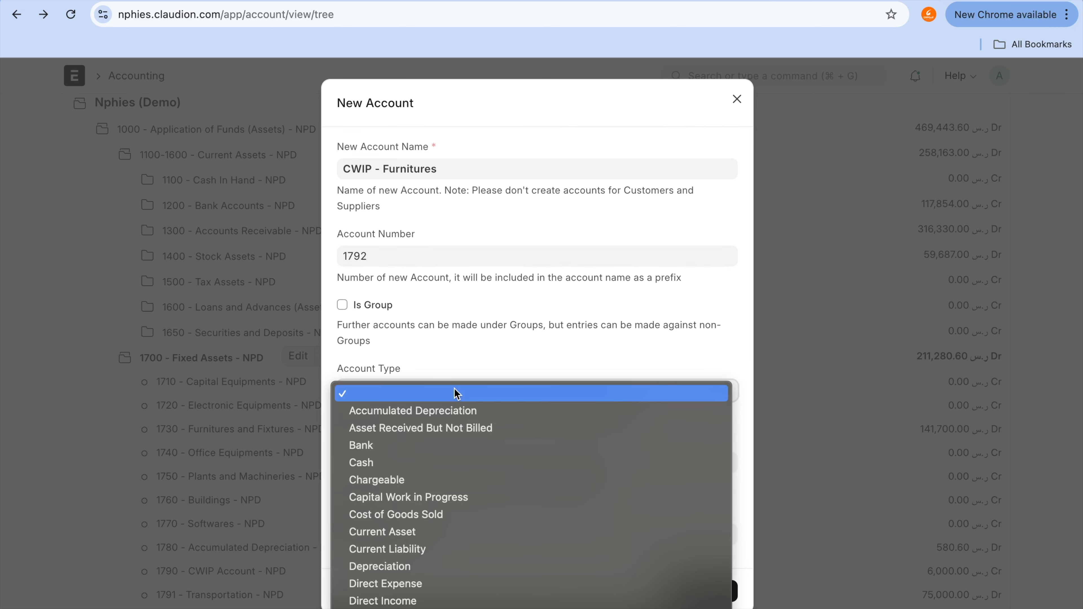
{"action": "key", "text": "s"}
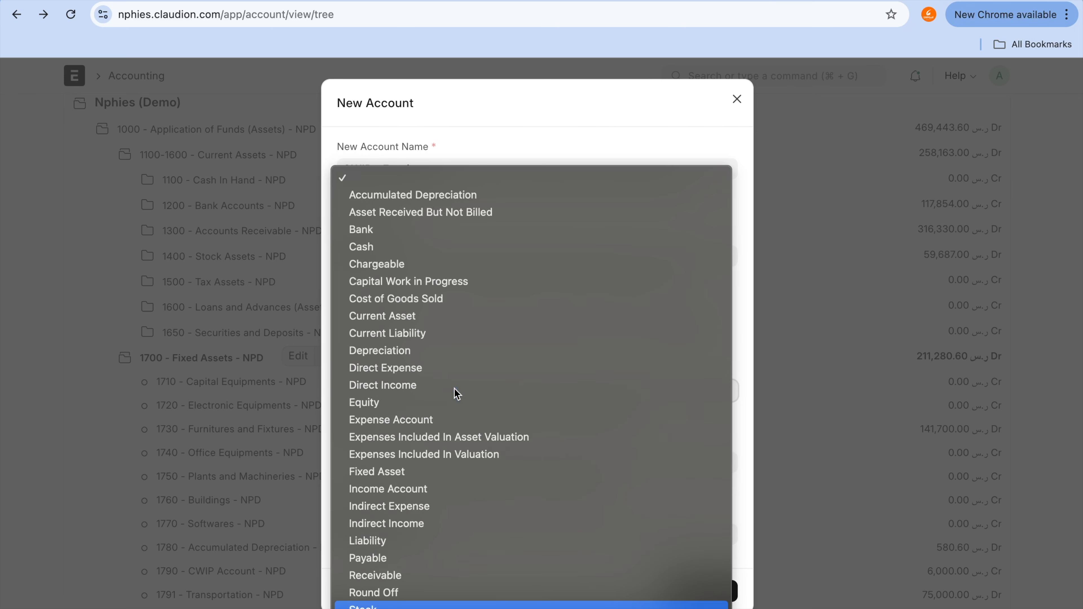
{"action": "key", "text": "e"}
{"action": "key", "text": "f"}
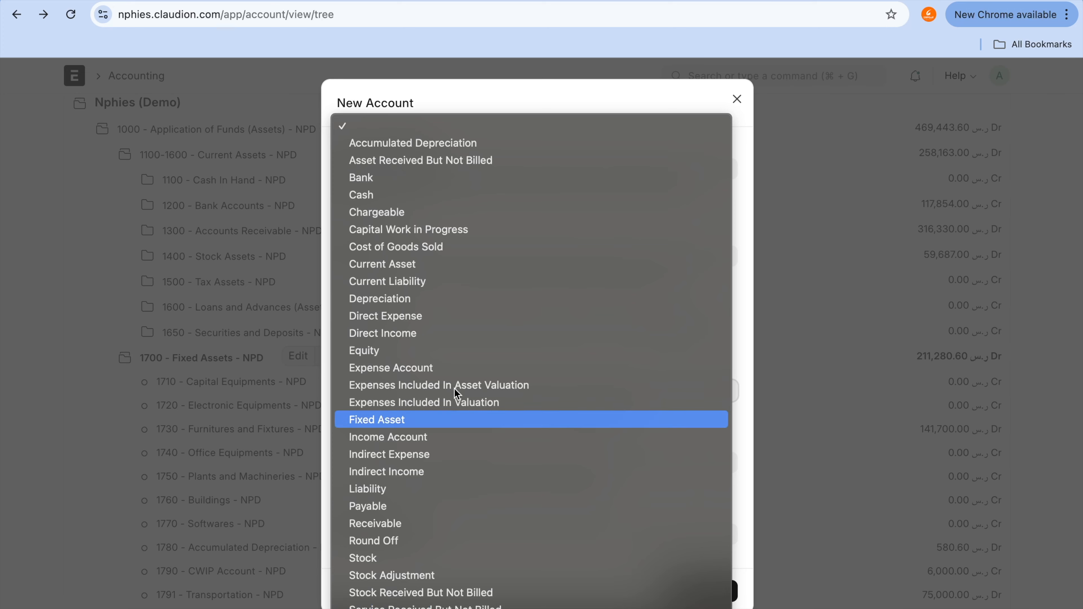
{"action": "key", "text": "Return"}
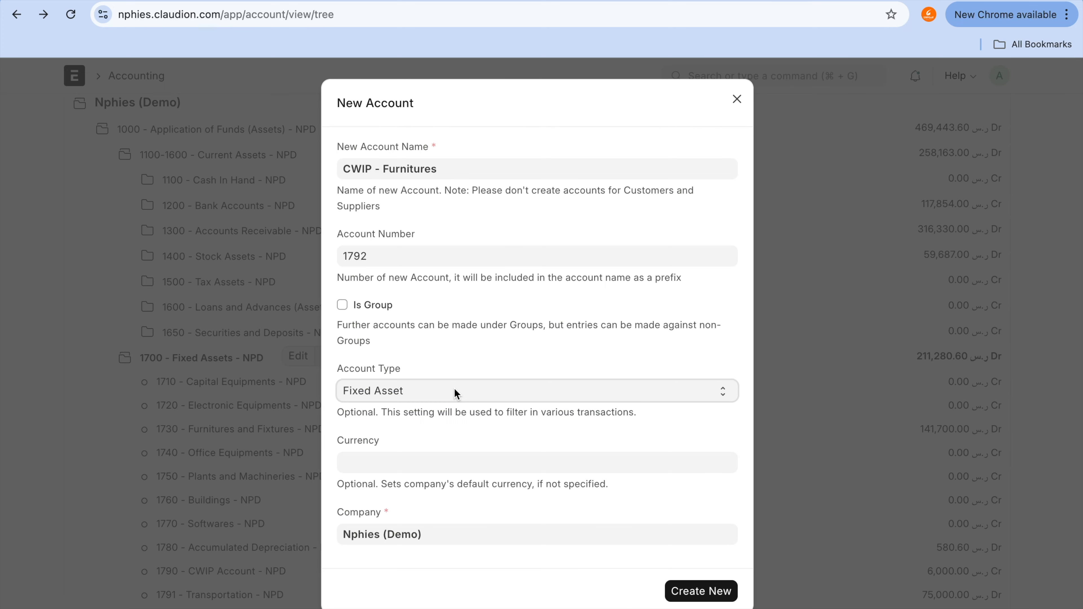
{"action": "left_click", "coordinate": [721, 597]}
{"action": "scroll", "coordinate": [625, 540], "scroll_direction": "down", "scroll_amount": 2}
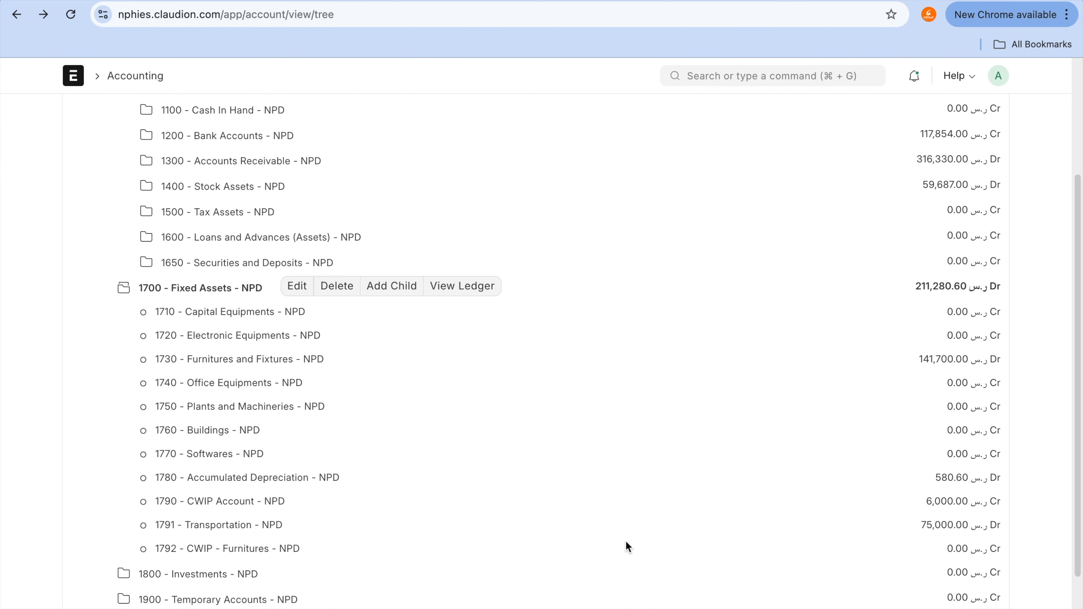
{"action": "left_click", "coordinate": [251, 556]}
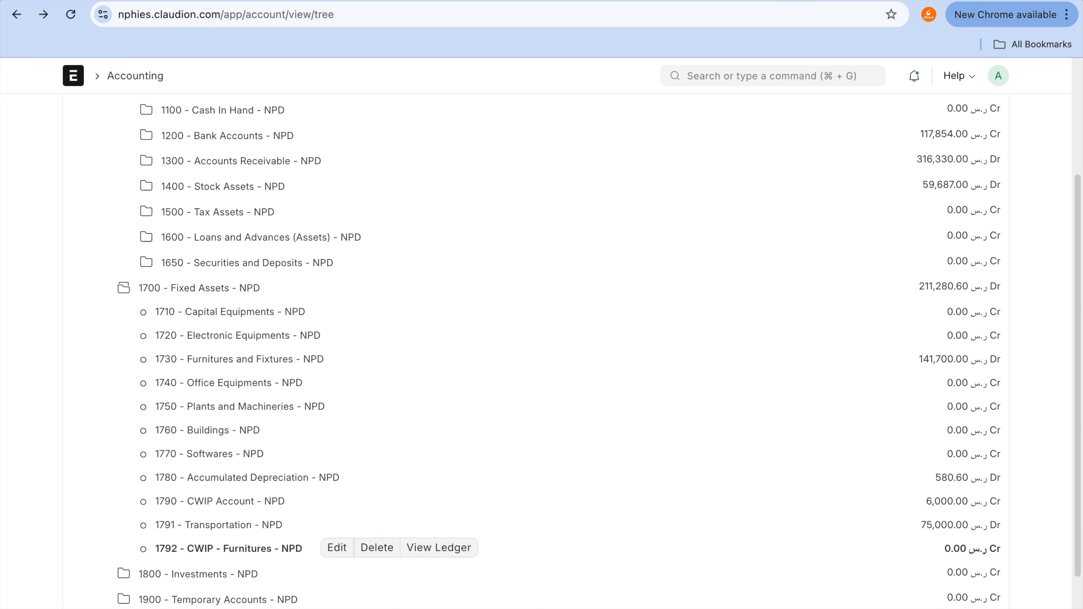
- Switch to the purchase invoice, dismiss the page search, find the Asset Category list and open the Transportation category
{"action": "left_click", "coordinate": [620, 1]}
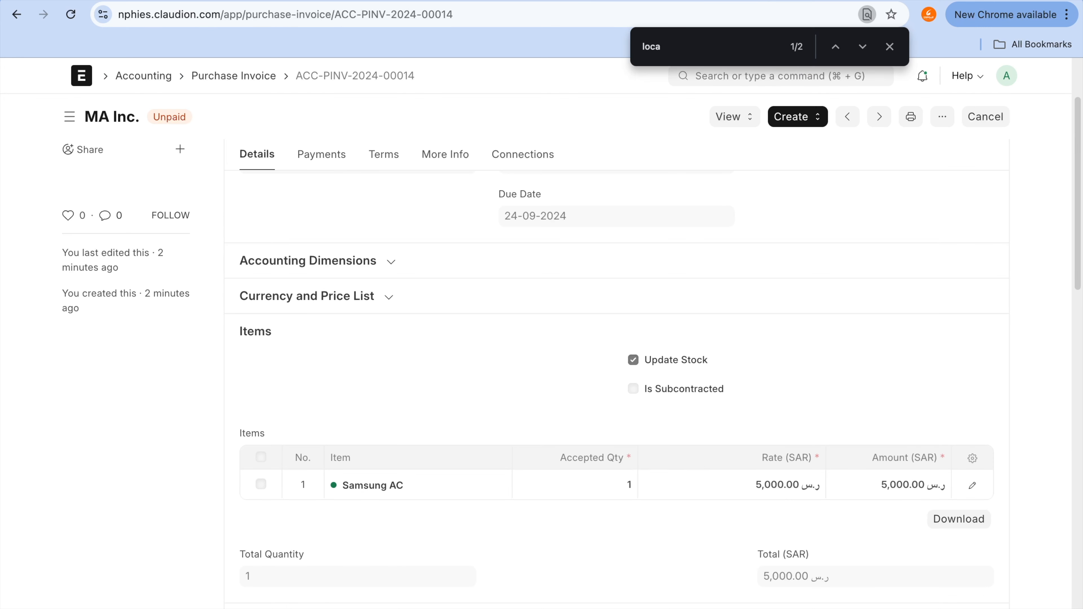
{"action": "left_click", "coordinate": [514, 0]}
{"action": "left_click", "coordinate": [431, 1]}
{"action": "left_click", "coordinate": [889, 46]}
{"action": "left_click", "coordinate": [813, 80]}
{"action": "type", "text": "asset ca"}
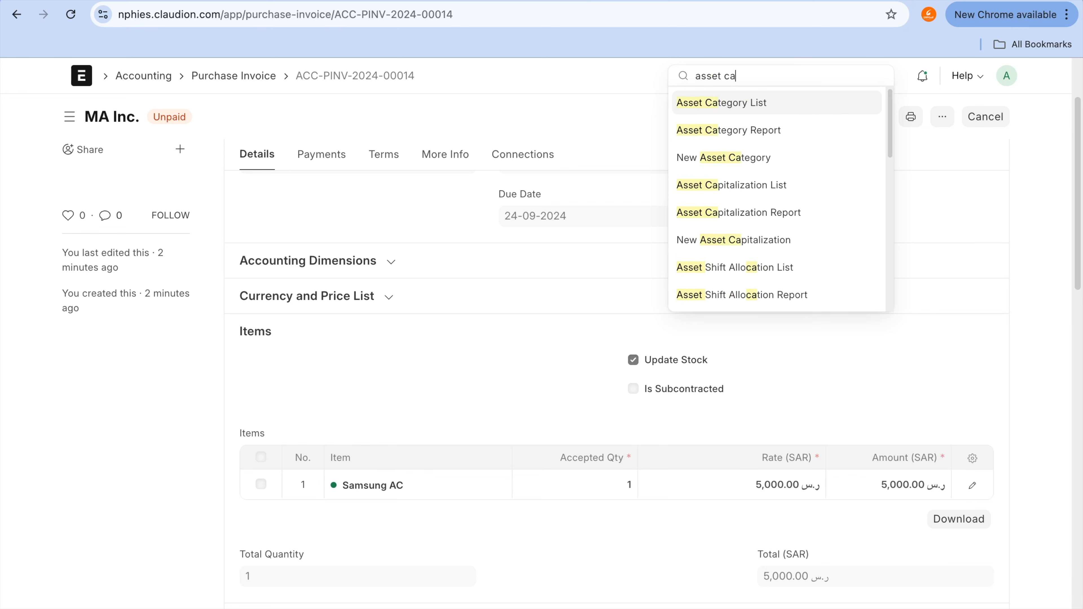
{"action": "left_click", "coordinate": [802, 107]}
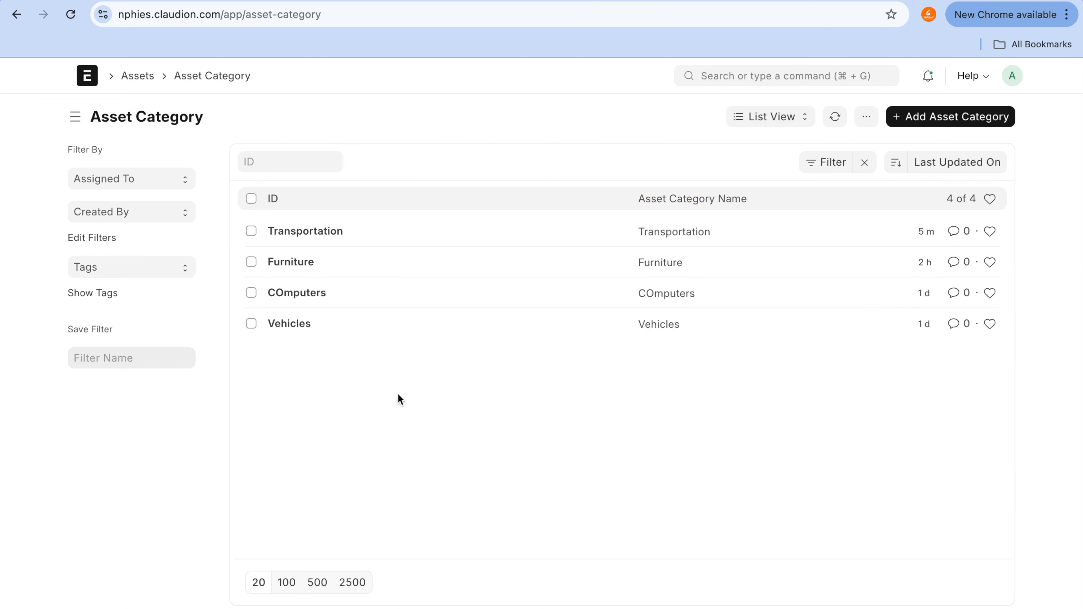
{"action": "left_click", "coordinate": [314, 232]}
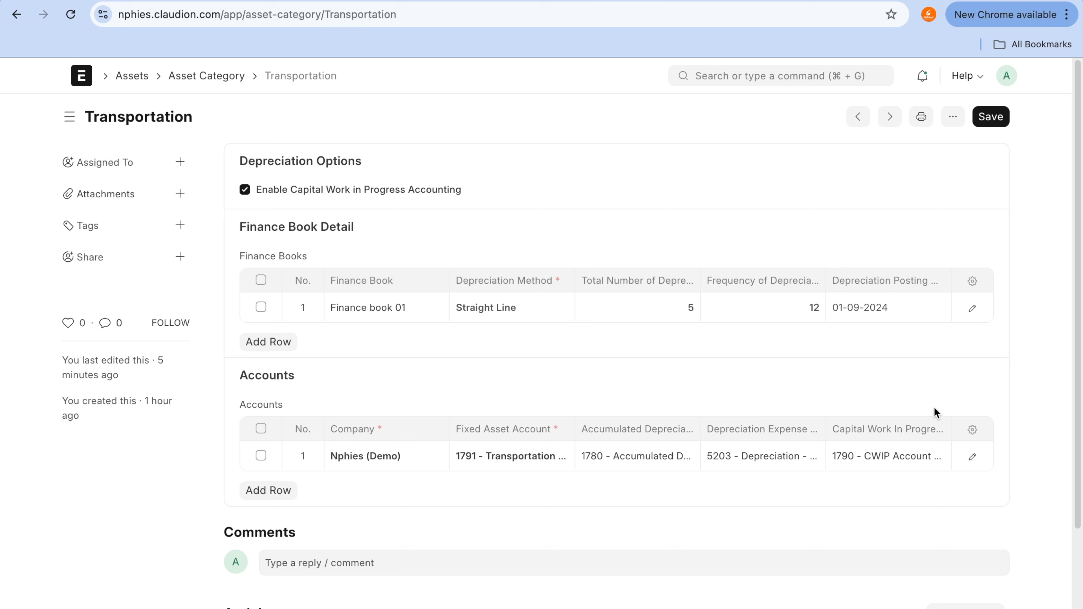
- Clear the Capital Work In Progress account in the Nphies (Demo) accounts row of the Transportation category
{"action": "mouse_move", "coordinate": [884, 416]}
{"action": "left_mouse_down"}
{"action": "mouse_move", "coordinate": [800, 454]}
{"action": "mouse_move", "coordinate": [950, 440]}
{"action": "mouse_move", "coordinate": [881, 418]}
{"action": "left_mouse_up"}
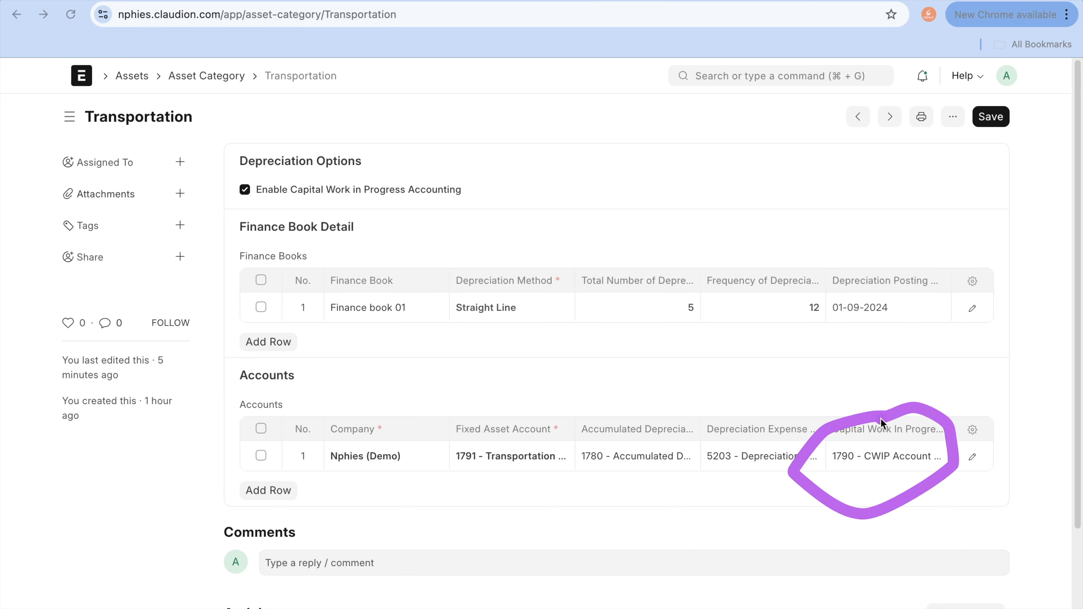
{"action": "left_click", "coordinate": [944, 453]}
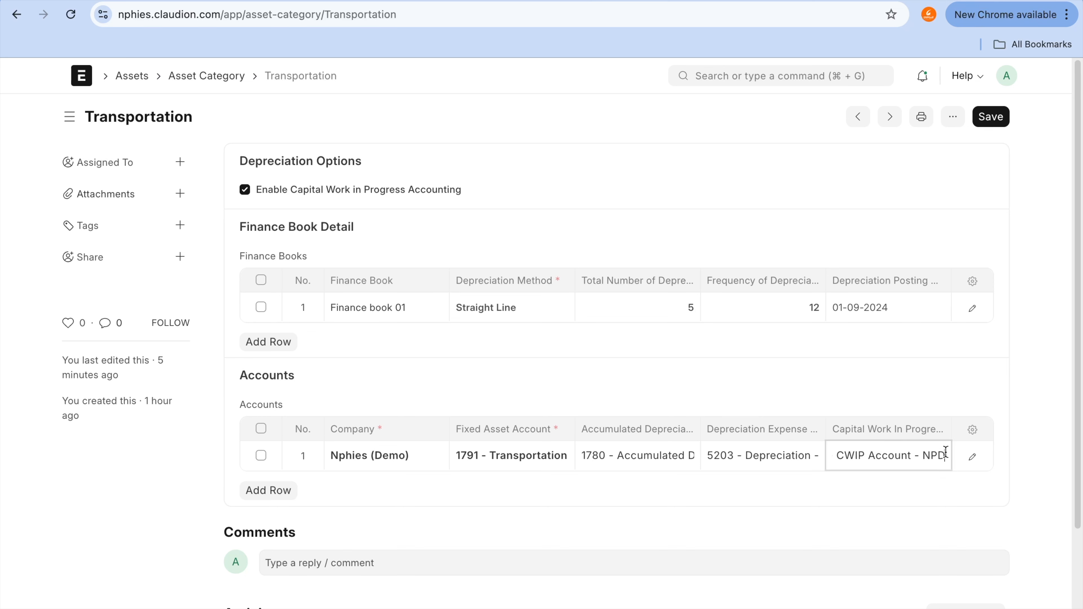
{"action": "triple_click", "coordinate": [916, 455]}
{"action": "key", "text": "BackSpace"}
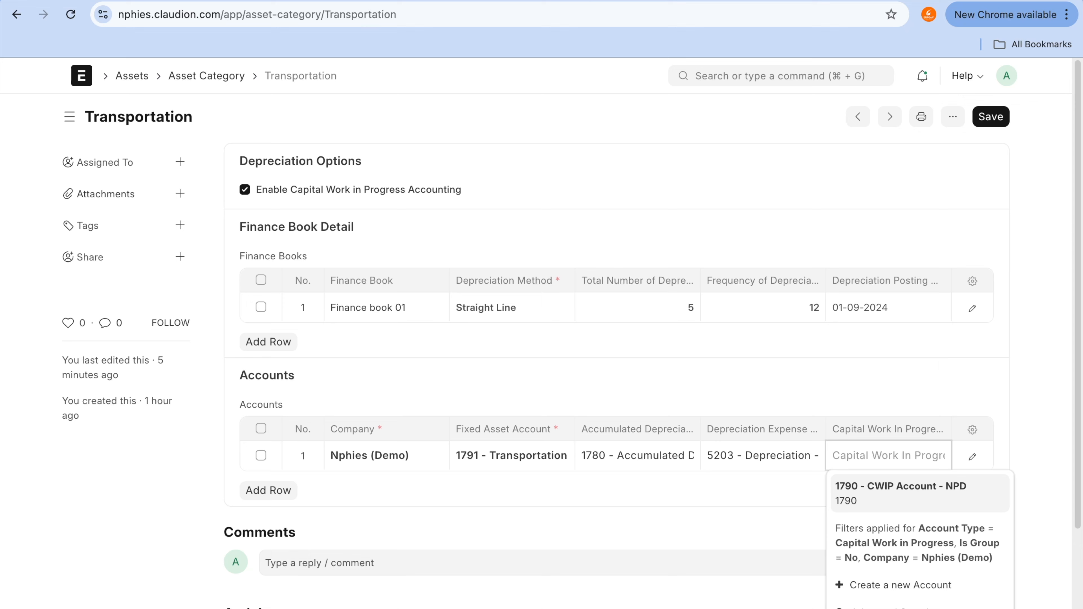
- Switch to the Chart of Accounts, check the account type in the 1790 - CWIP Account record, and return to the tree
{"action": "key", "text": "ctrl+Tab"}
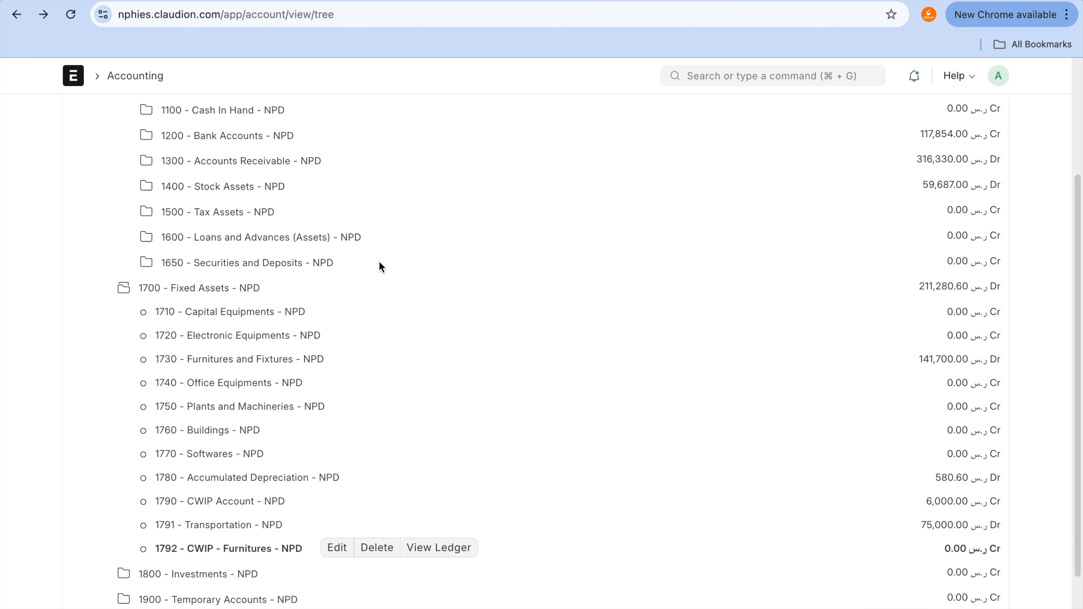
{"action": "left_click", "coordinate": [273, 502]}
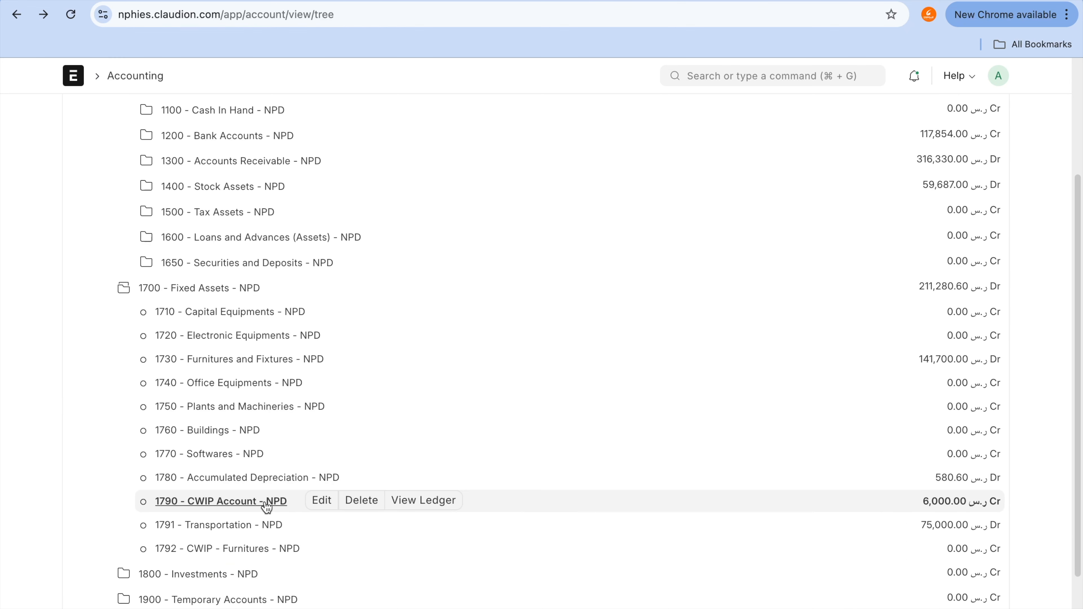
{"action": "left_click", "coordinate": [326, 503]}
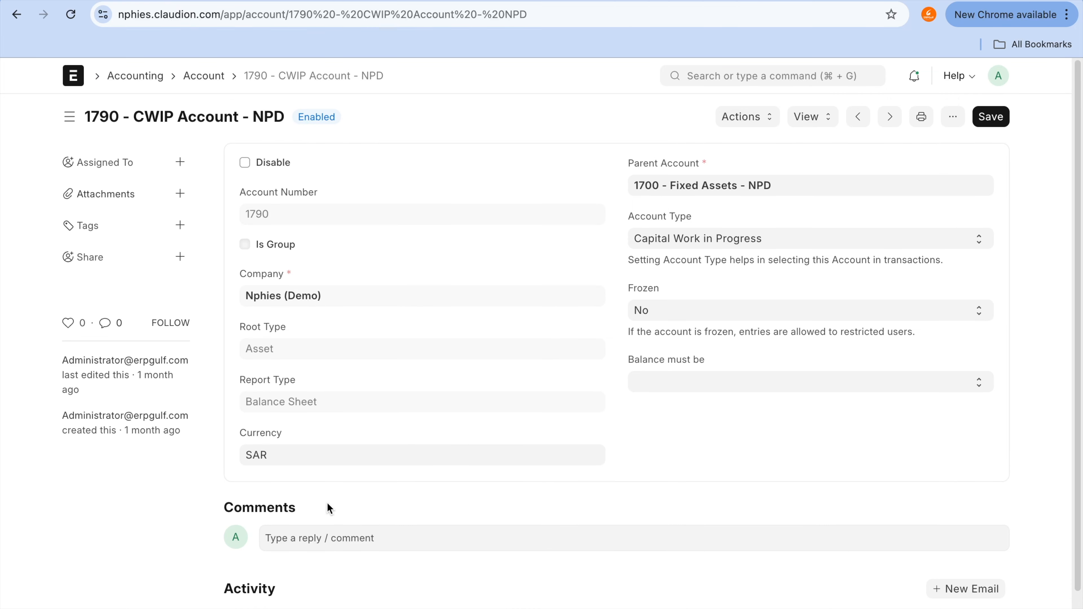
{"action": "left_click", "coordinate": [17, 14]}
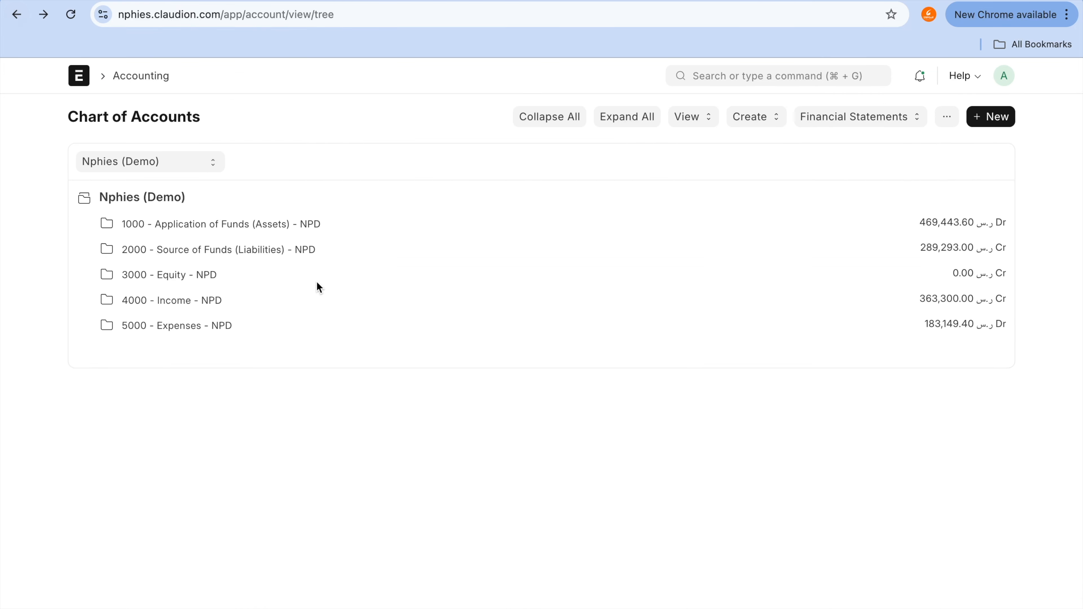
- Expand the Assets and Fixed Assets groups and open the 1792 - CWIP - Furnitures account for editing
{"action": "left_click", "coordinate": [236, 233]}
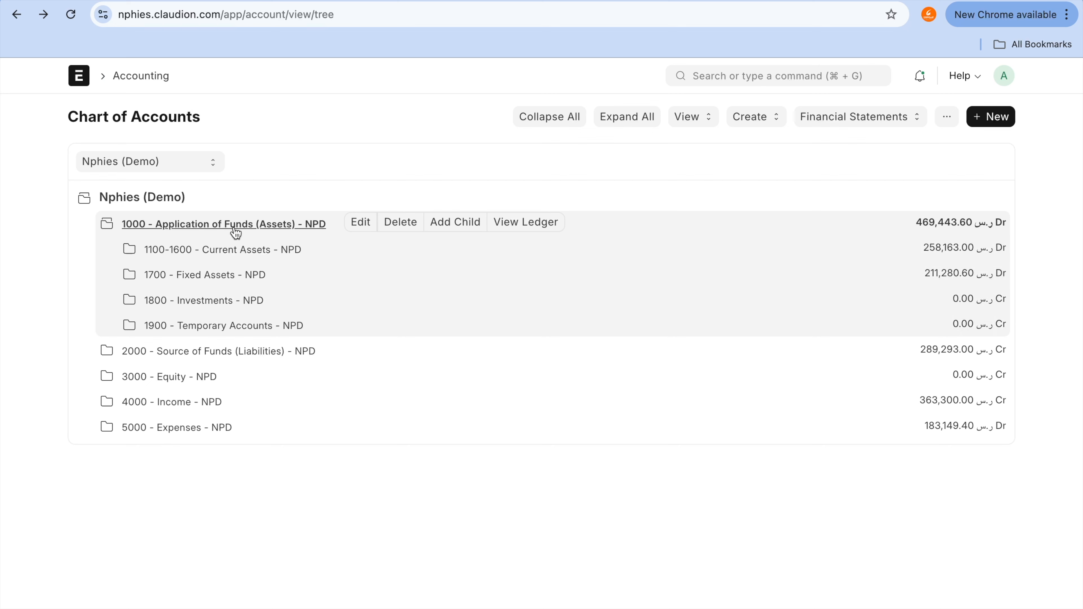
{"action": "left_click", "coordinate": [234, 351]}
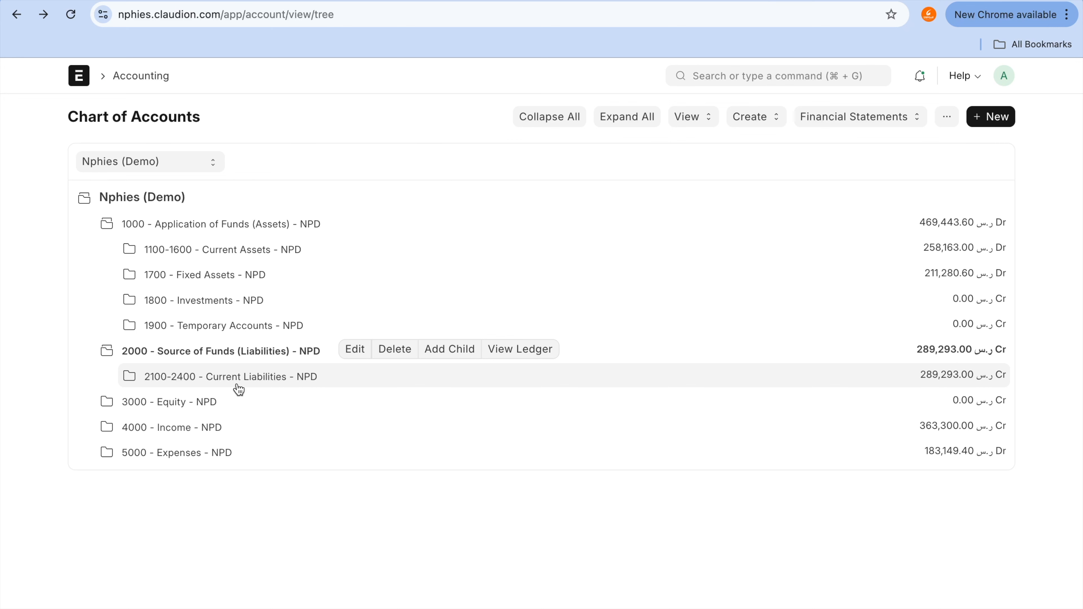
{"action": "left_click", "coordinate": [244, 273]}
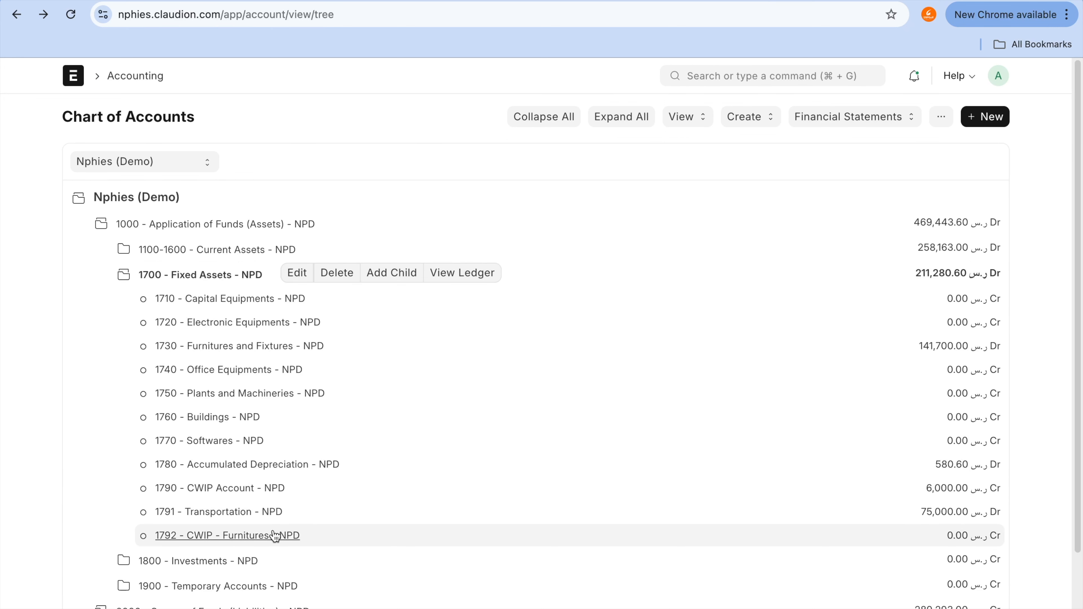
{"action": "left_click", "coordinate": [275, 536]}
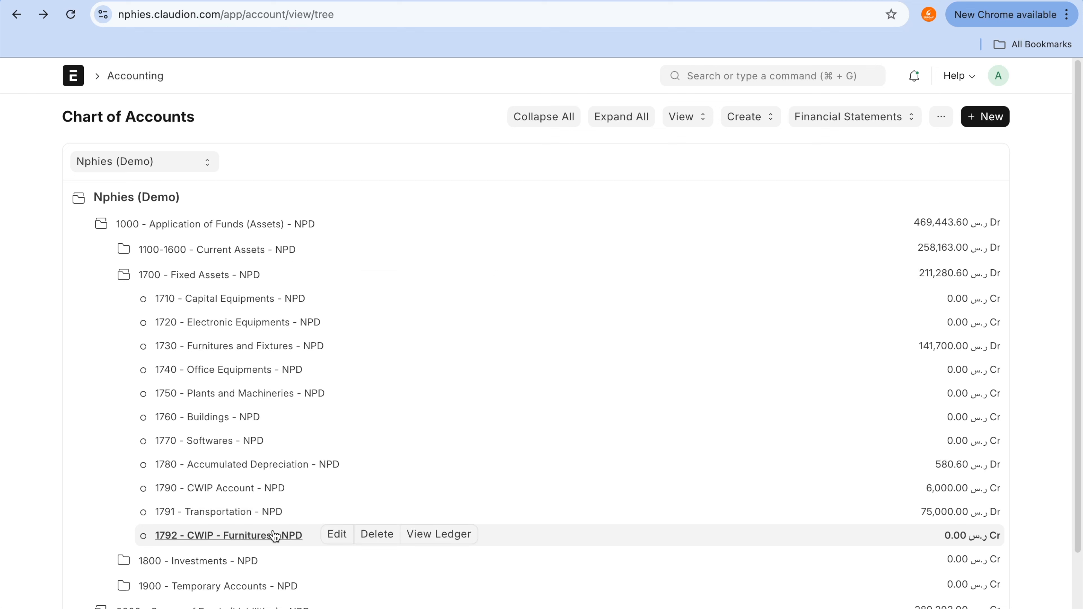
{"action": "left_click", "coordinate": [337, 534]}
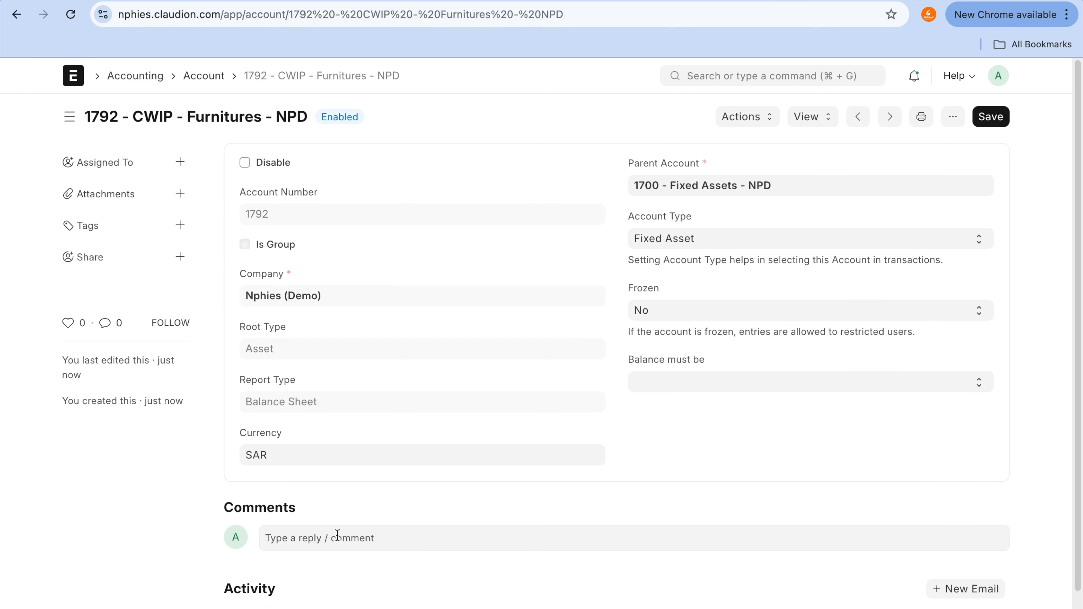
- Set the account type of 1792 - CWIP - Furnitures to Capital Work in Progress and save the account
{"action": "left_click", "coordinate": [743, 239]}
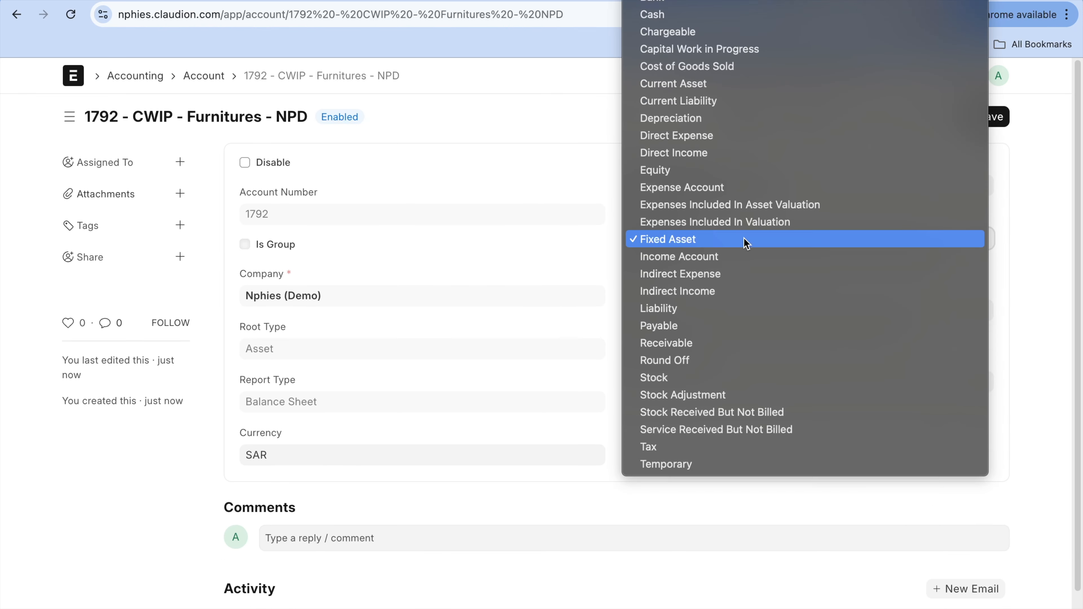
{"action": "scroll", "coordinate": [745, 243], "scroll_direction": "up", "scroll_amount": 3}
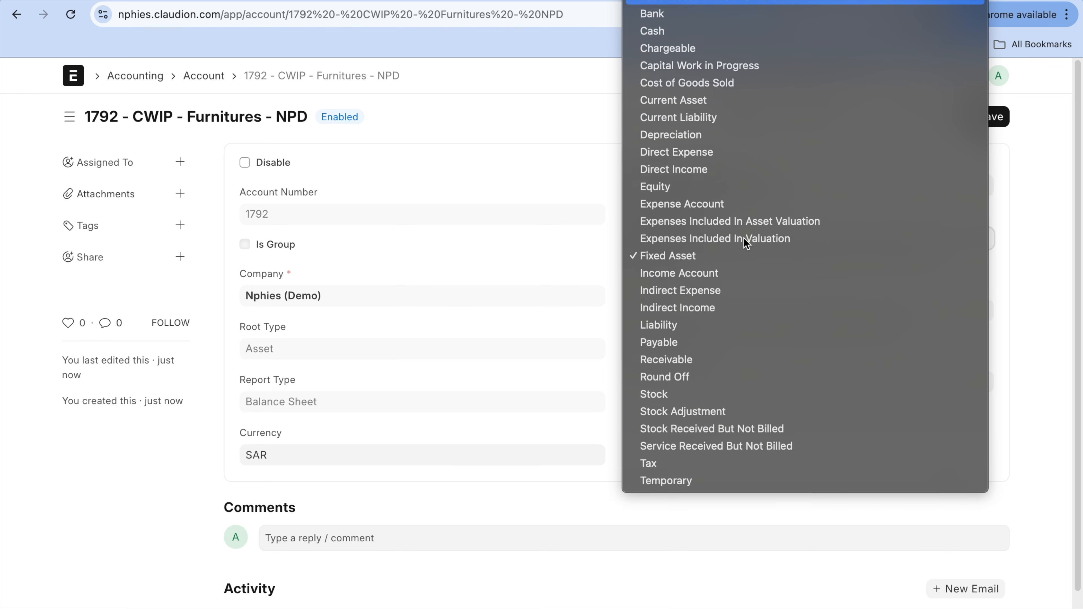
{"action": "key", "text": "c"}
{"action": "key", "text": "b"}
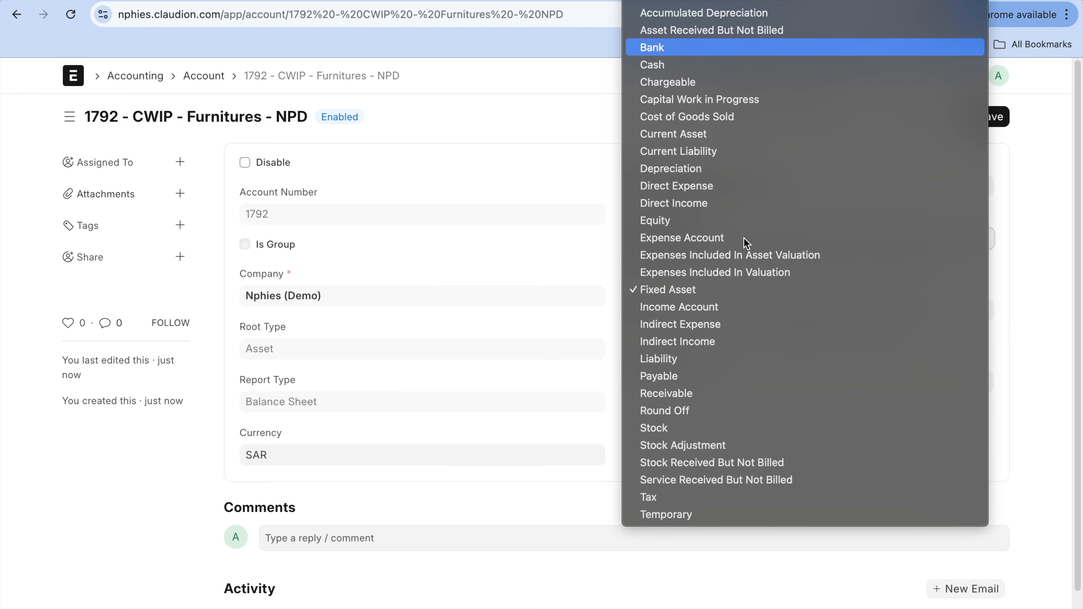
{"action": "key", "text": "a"}
{"action": "key", "text": "Down"}
{"action": "key", "text": "Down"}
{"action": "key", "text": "Down"}
{"action": "key", "text": "Down"}
{"action": "key", "text": "Down"}
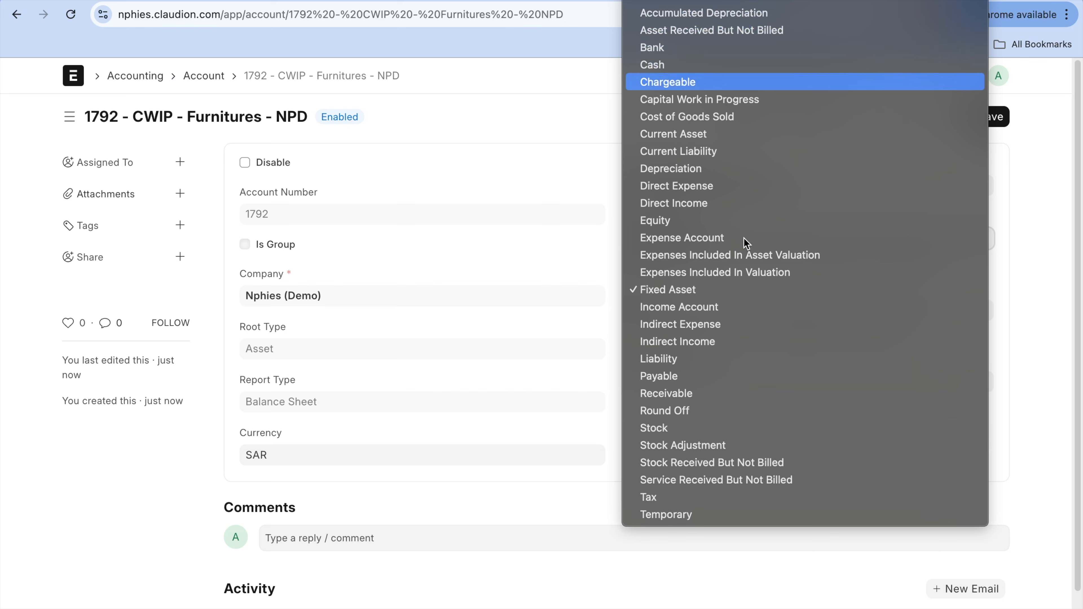
{"action": "key", "text": "Return"}
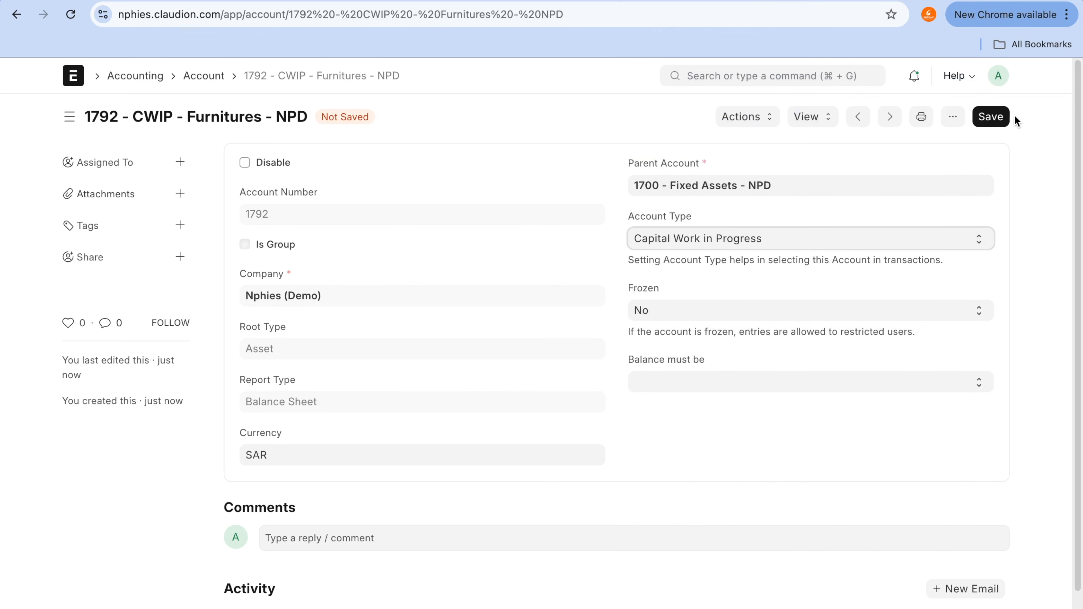
{"action": "left_click", "coordinate": [998, 116]}
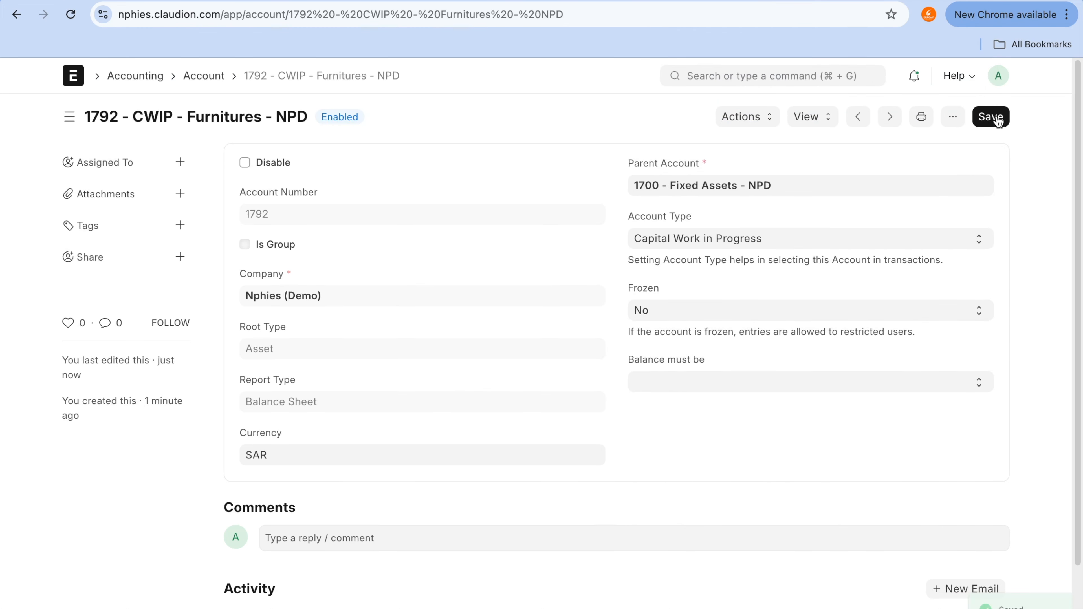
- Return to the Transportation asset category and set its Capital Work In Progress account to 1792 - CWIP - Furnitures - NPD
{"action": "left_click", "coordinate": [725, 1]}
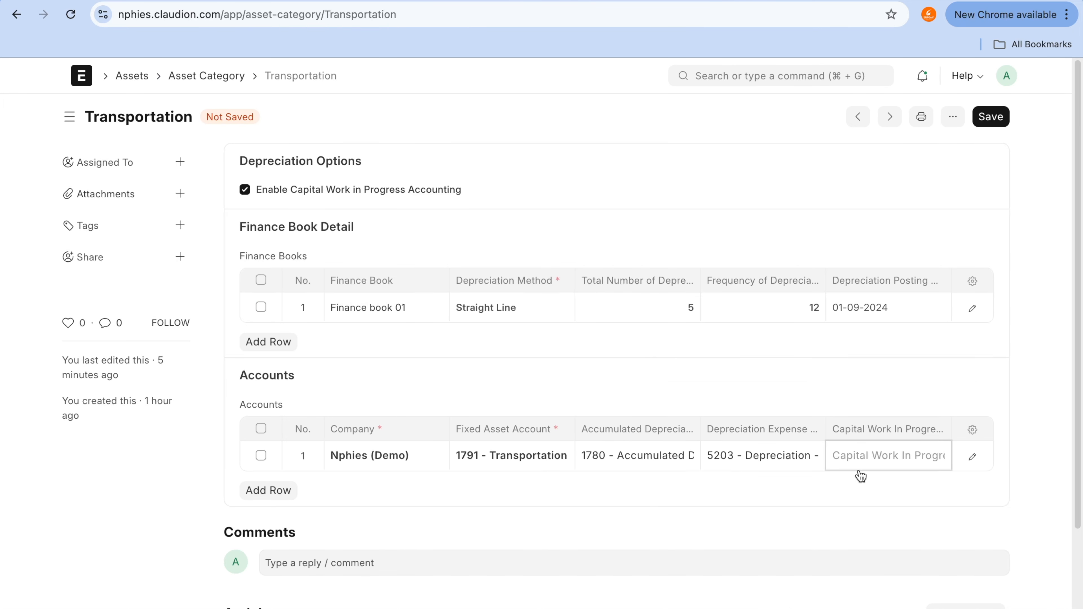
{"action": "left_click", "coordinate": [856, 463]}
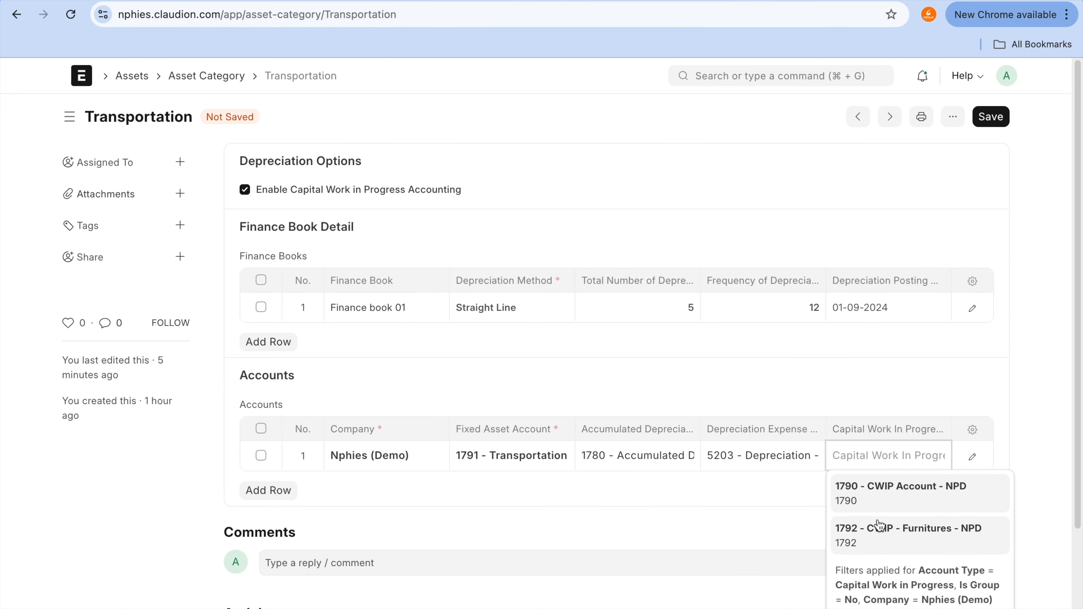
{"action": "left_click", "coordinate": [883, 544]}
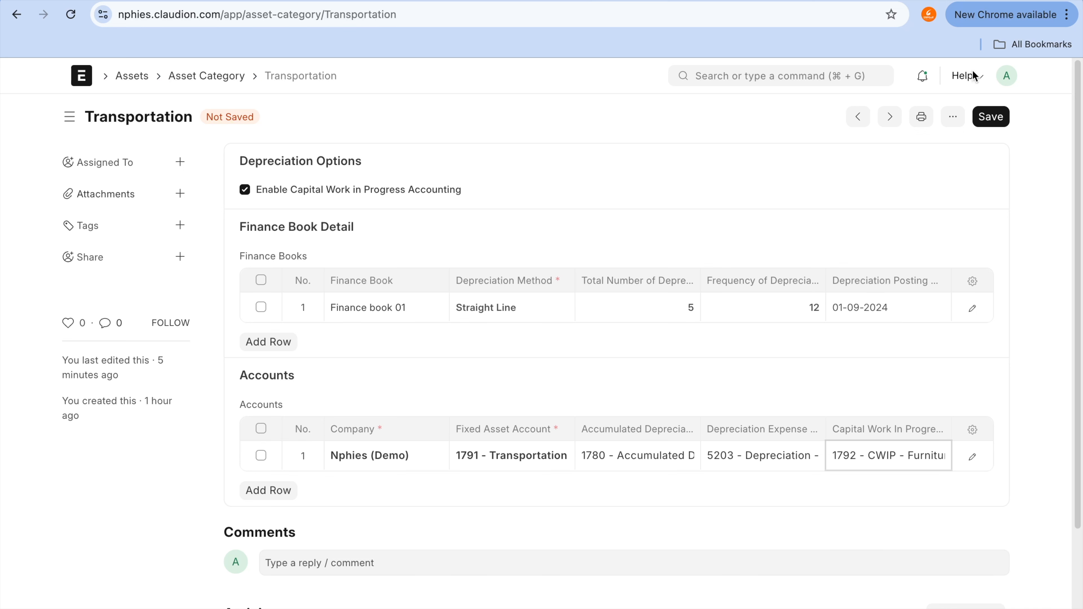
- Save the Transportation asset category, return to the Chart of Accounts tree and expand the 1000 - Application of Funds (Assets) group
{"action": "left_click", "coordinate": [985, 117]}
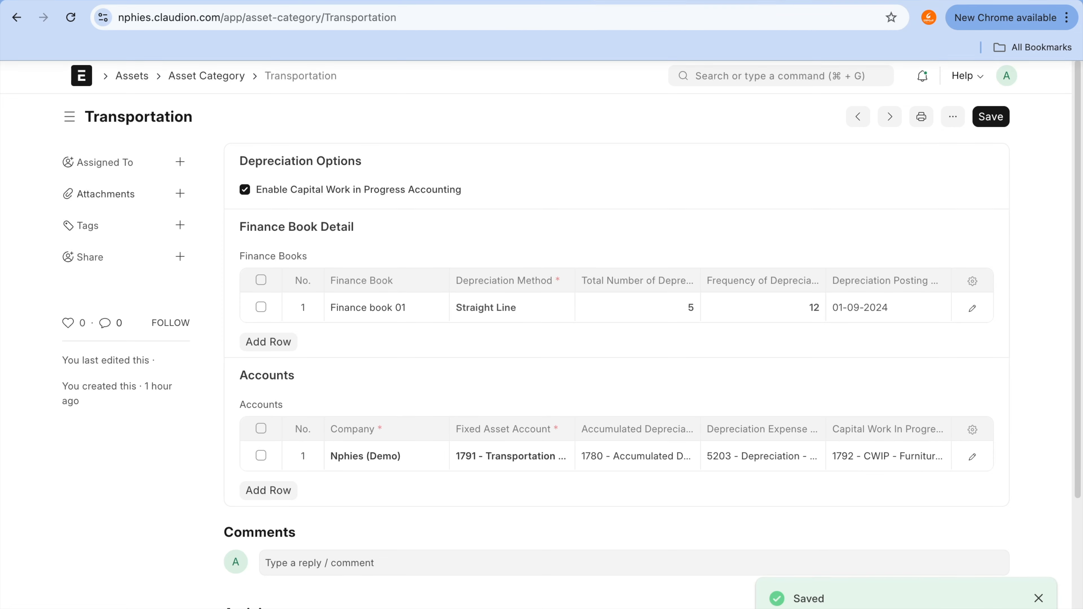
{"action": "left_click", "coordinate": [866, 3]}
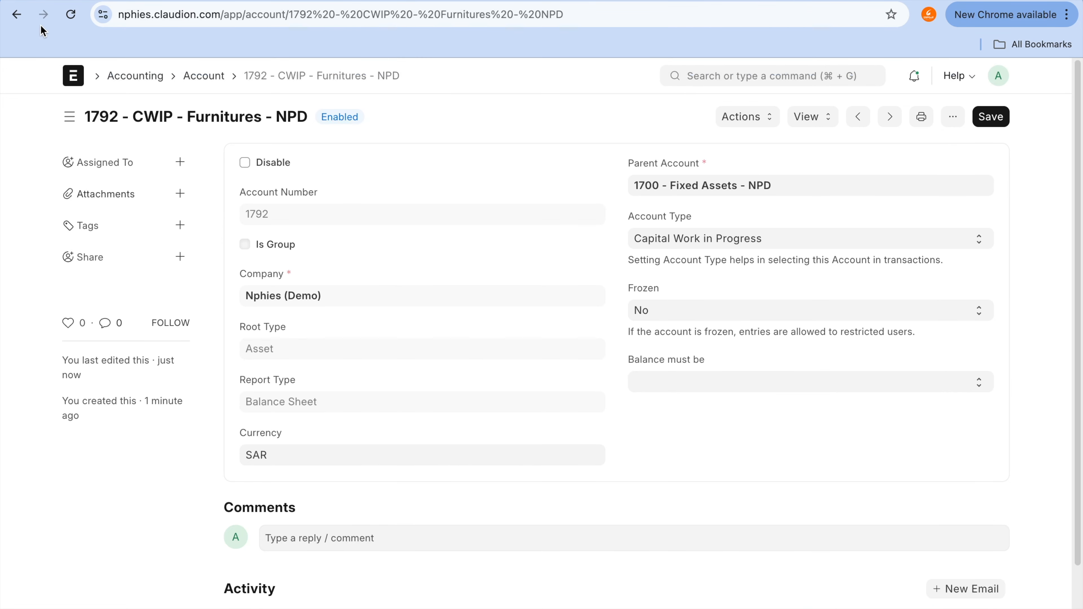
{"action": "left_click", "coordinate": [17, 17]}
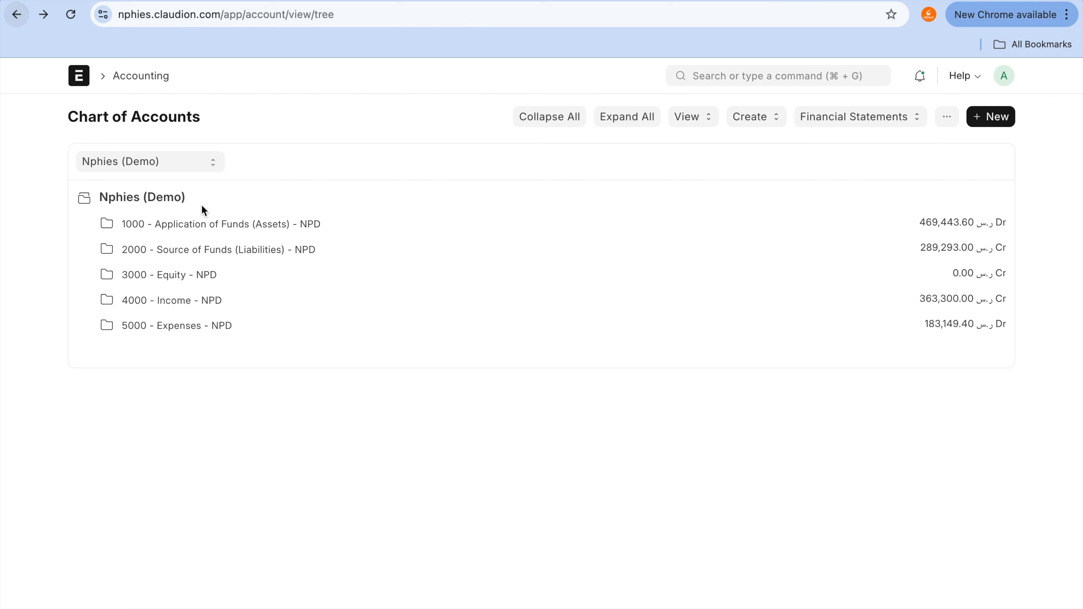
{"action": "left_click", "coordinate": [229, 233]}
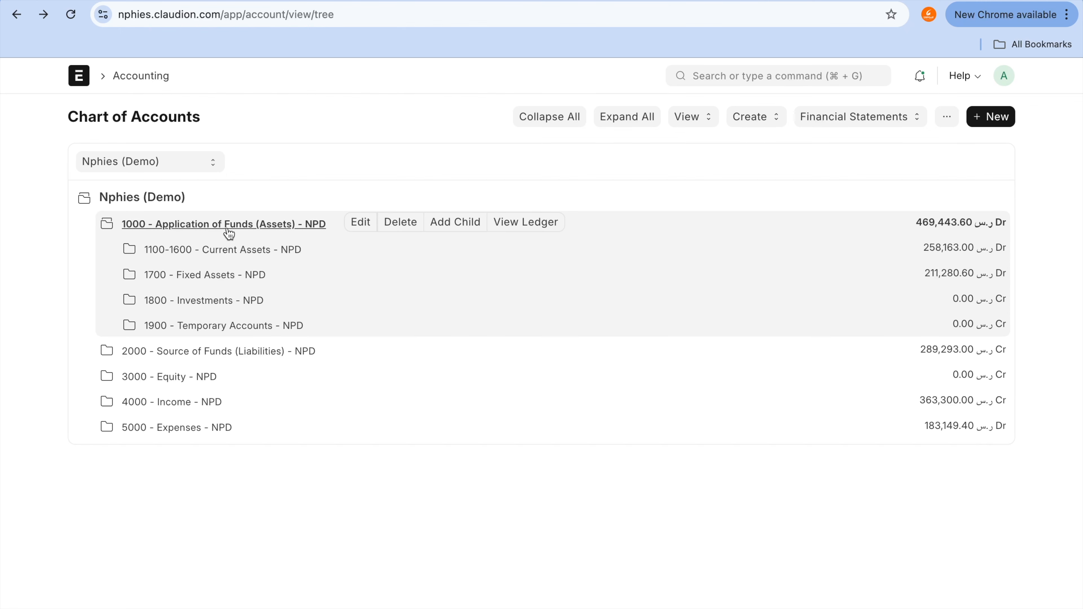
{"action": "mouse_move", "coordinate": [273, 1]}
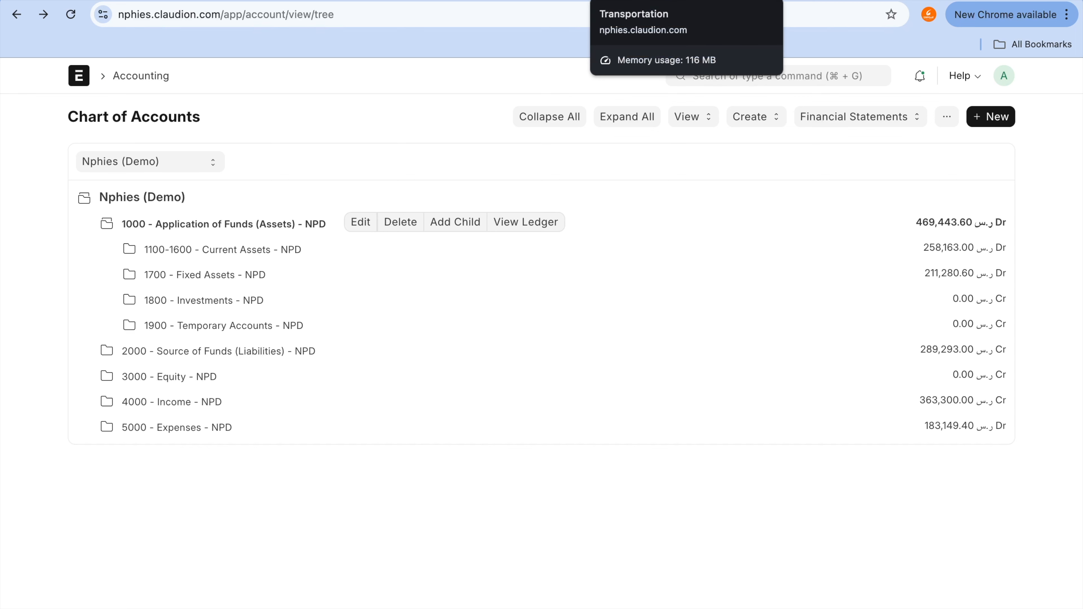
- Return to the asset list, open the first submitted Samsung AC asset and view its general ledger
{"action": "left_click", "coordinate": [481, 0]}
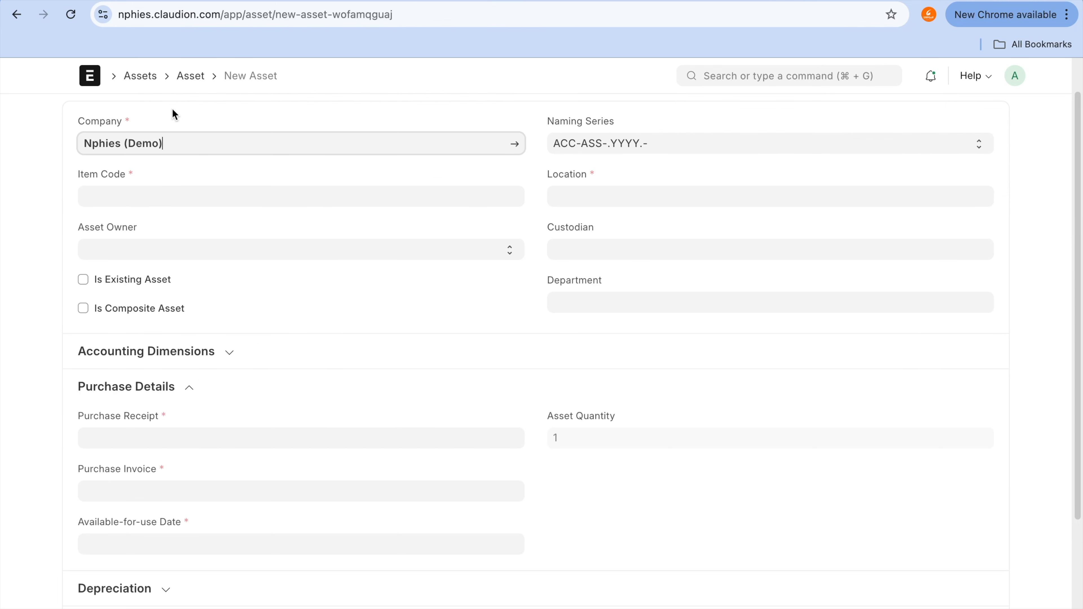
{"action": "left_click", "coordinate": [190, 75]}
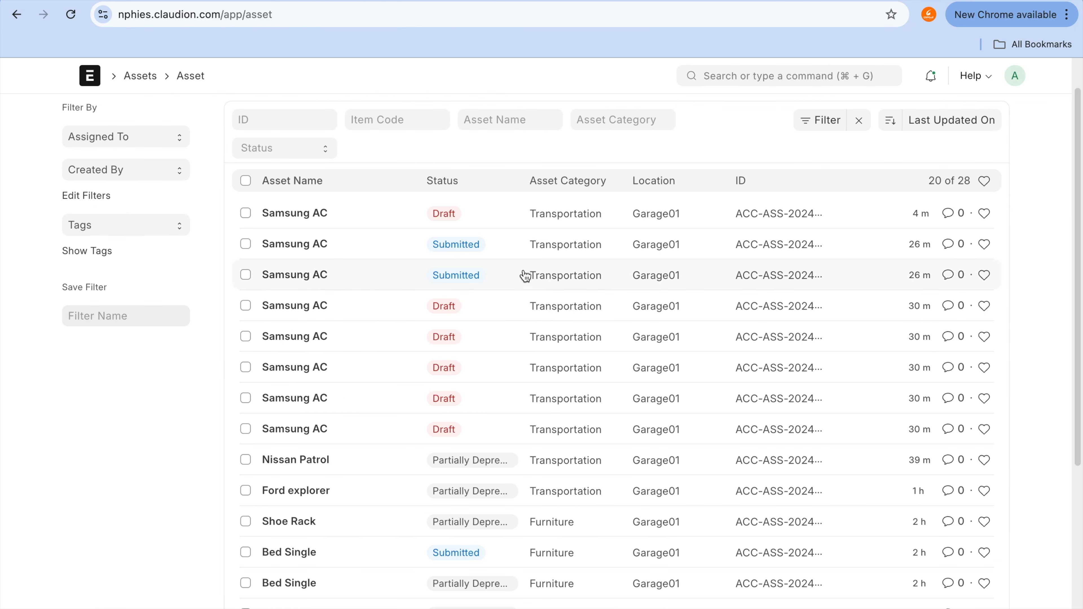
{"action": "left_click", "coordinate": [293, 243]}
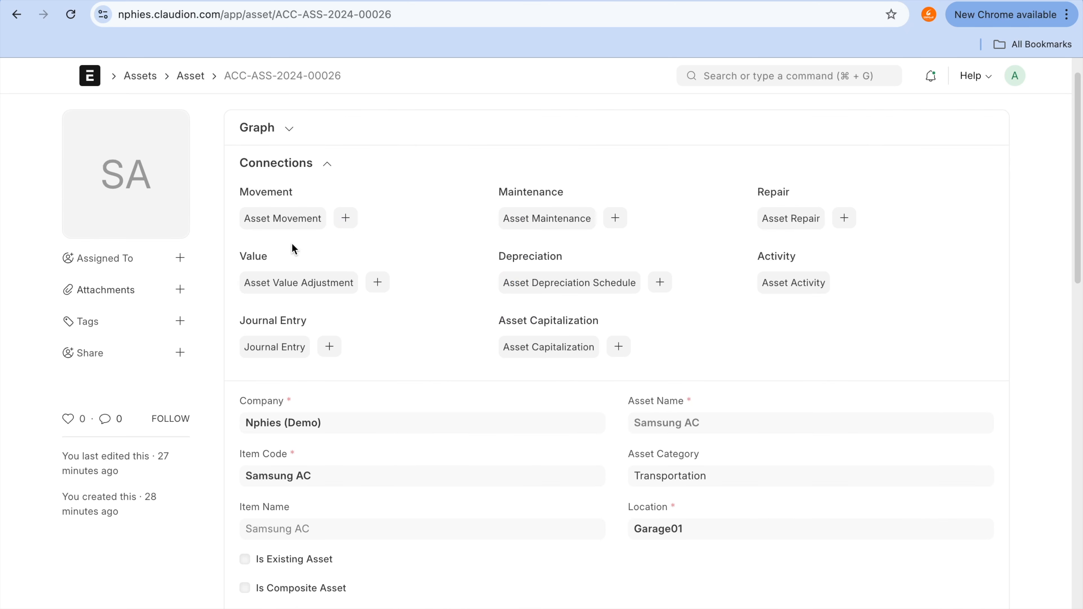
{"action": "left_click", "coordinate": [808, 119]}
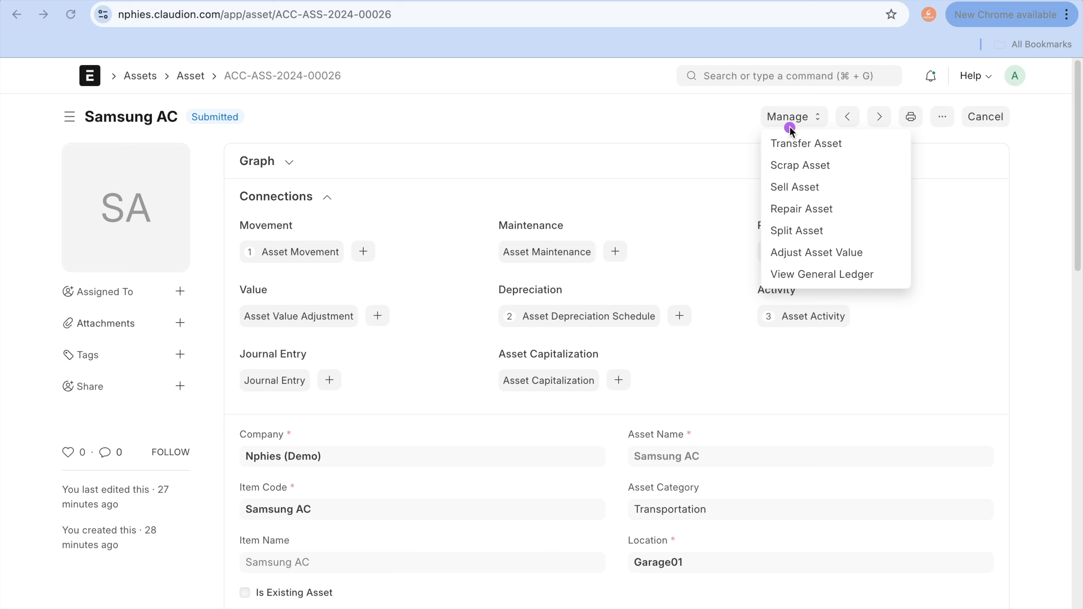
{"action": "mouse_move", "coordinate": [790, 127]}
{"action": "left_mouse_down"}
{"action": "mouse_move", "coordinate": [757, 158]}
{"action": "mouse_move", "coordinate": [787, 316]}
{"action": "mouse_move", "coordinate": [912, 132]}
{"action": "mouse_move", "coordinate": [791, 115]}
{"action": "left_mouse_up"}
{"action": "left_click", "coordinate": [835, 273]}
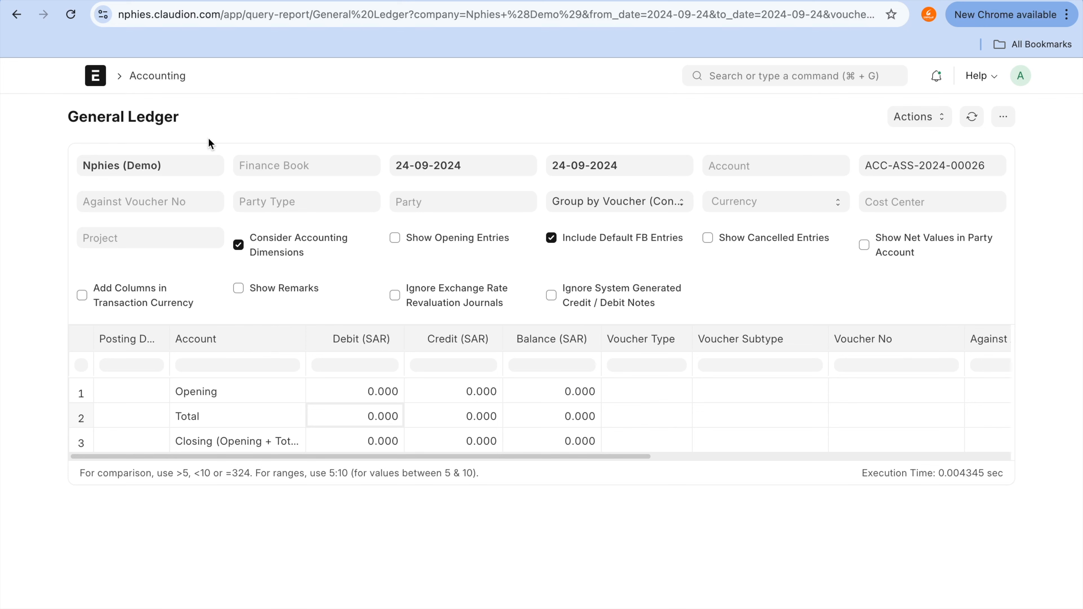
- Filter the General Ledger report by Finance book 01 and go back to the Samsung AC asset
{"action": "left_click", "coordinate": [268, 156]}
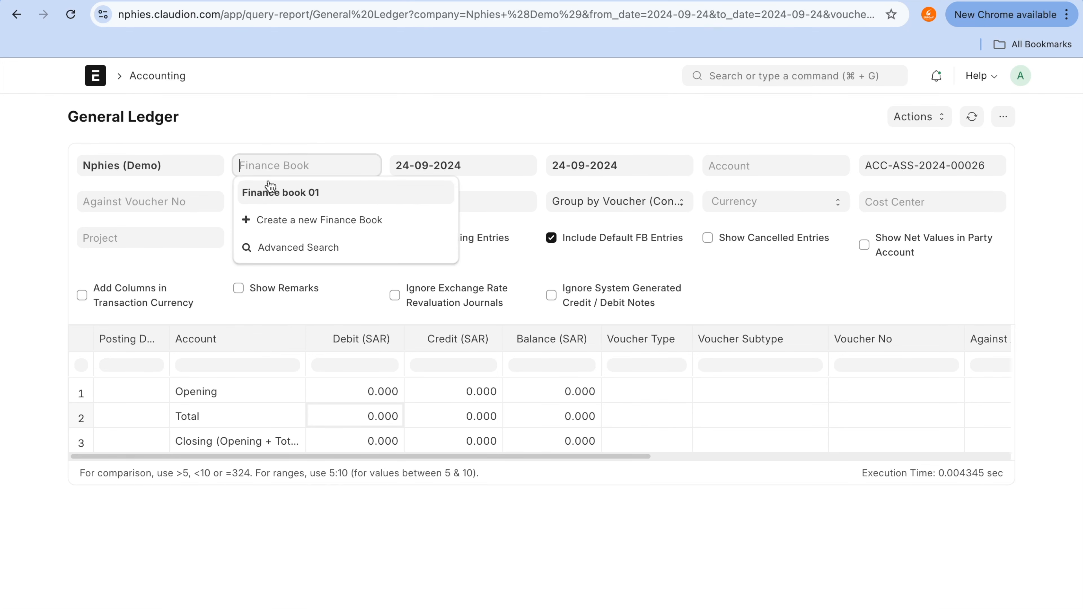
{"action": "left_click", "coordinate": [270, 188]}
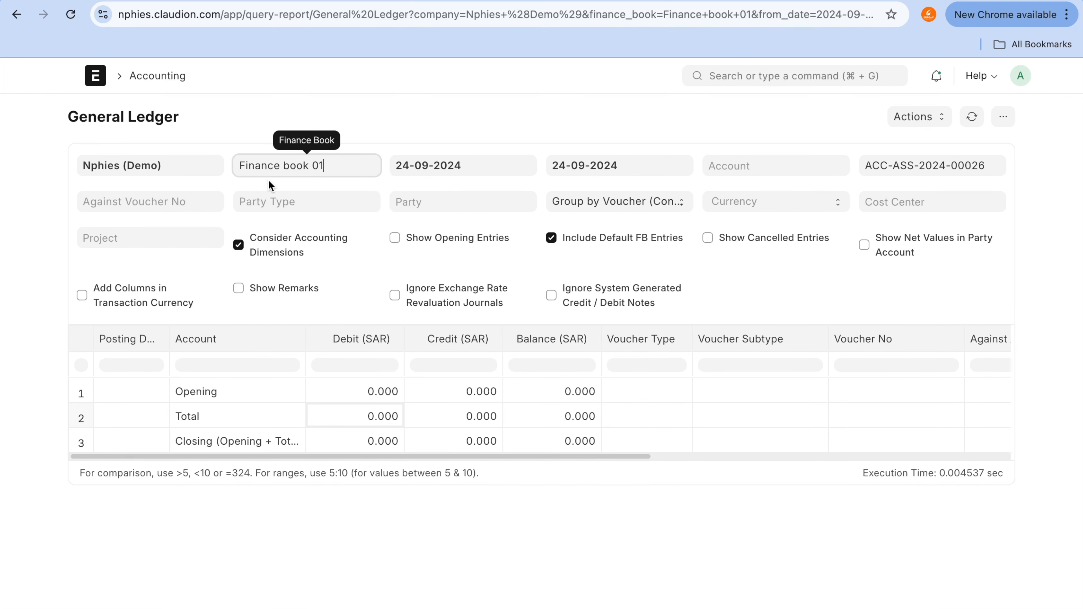
{"action": "left_click", "coordinate": [17, 11]}
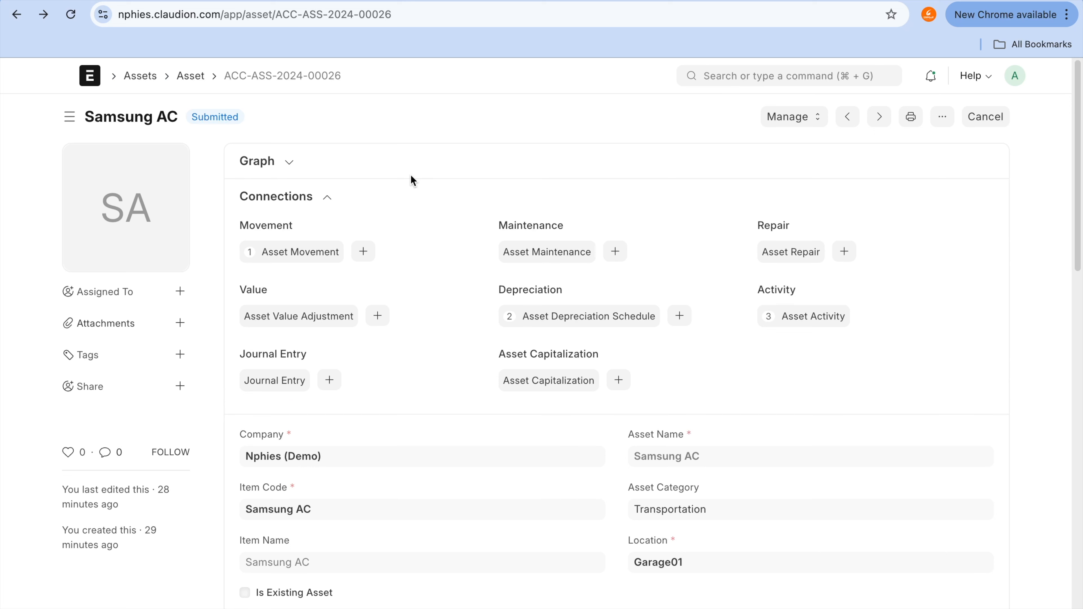
- Open a transfer form for the Samsung AC asset, check its Target Location field and return to the asset
{"action": "left_click", "coordinate": [808, 120]}
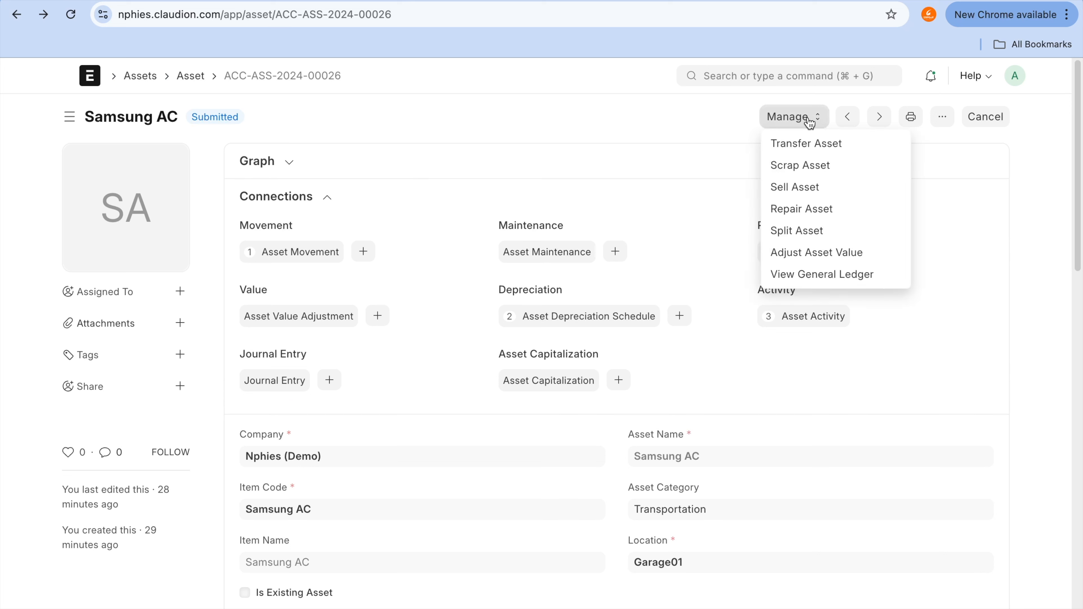
{"action": "left_click", "coordinate": [817, 144]}
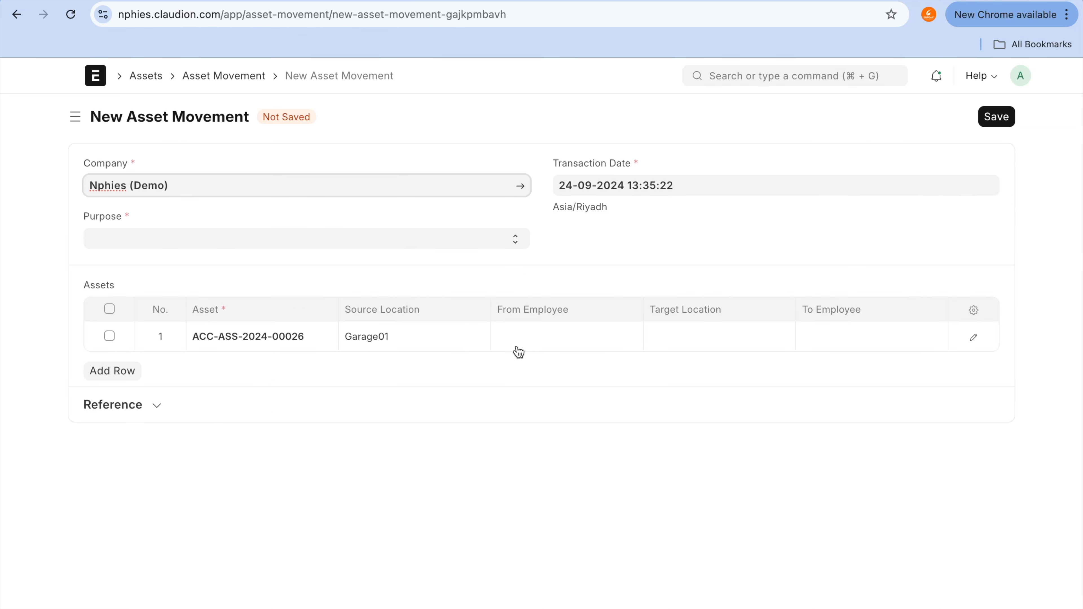
{"action": "left_click", "coordinate": [687, 339]}
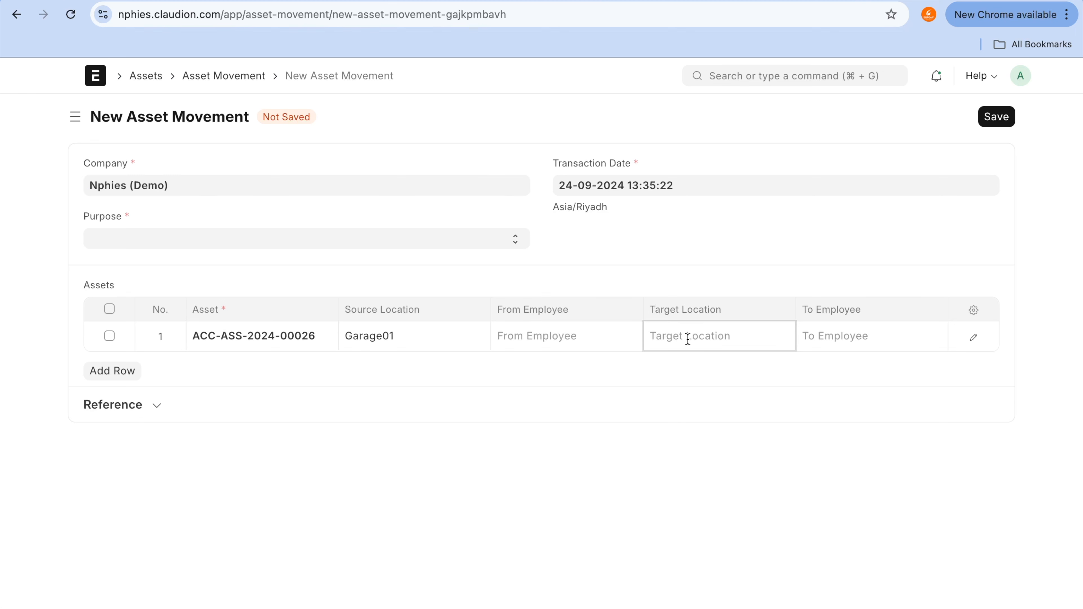
{"action": "left_click", "coordinate": [694, 365]}
{"action": "left_click", "coordinate": [14, 15]}
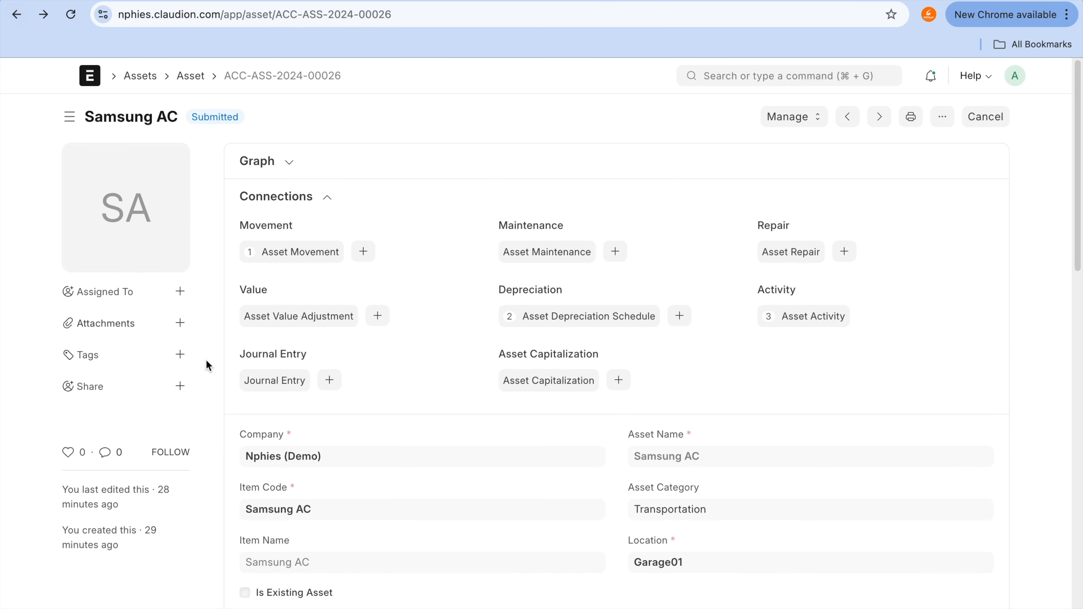
- Review the Samsung AC asset's item, location and depreciation details, and return to the asset list
{"action": "scroll", "coordinate": [205, 359], "scroll_direction": "down", "scroll_amount": 3}
{"action": "scroll", "coordinate": [206, 361], "scroll_direction": "down", "scroll_amount": 3}
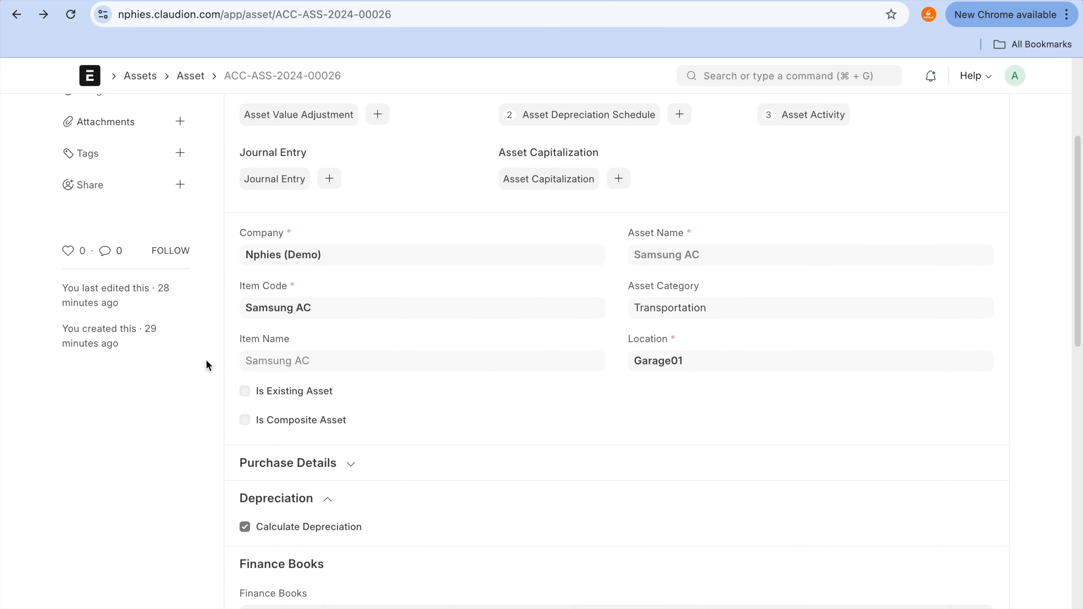
{"action": "scroll", "coordinate": [206, 360], "scroll_direction": "down", "scroll_amount": 1}
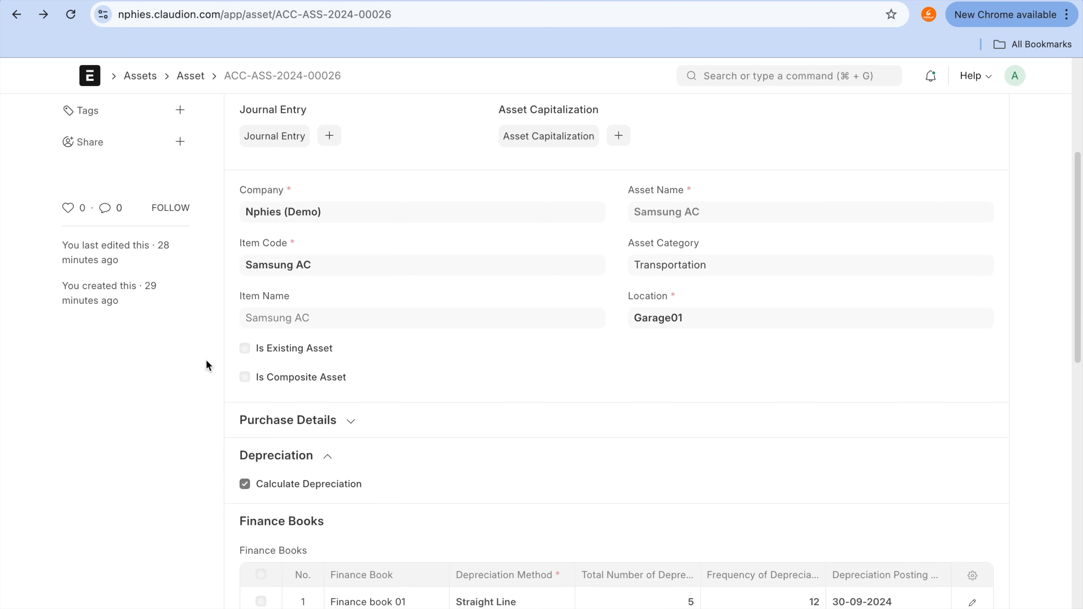
{"action": "scroll", "coordinate": [205, 362], "scroll_direction": "up", "scroll_amount": 6}
{"action": "left_click", "coordinate": [17, 16]}
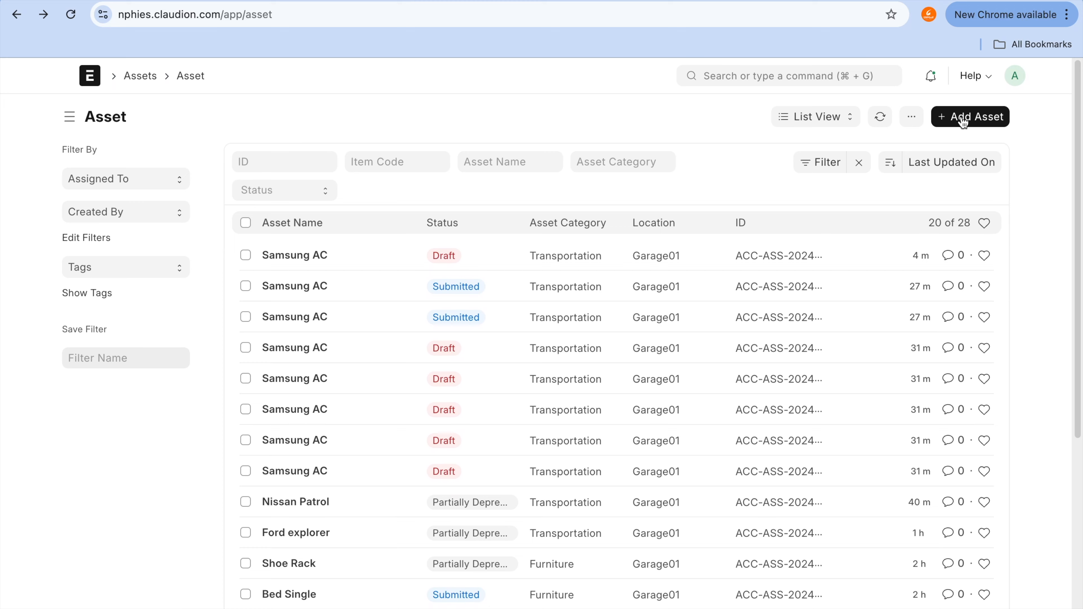
- Open a new asset form, inspect its fields and the Asset Owner options, and return to the asset list
{"action": "left_click", "coordinate": [962, 122]}
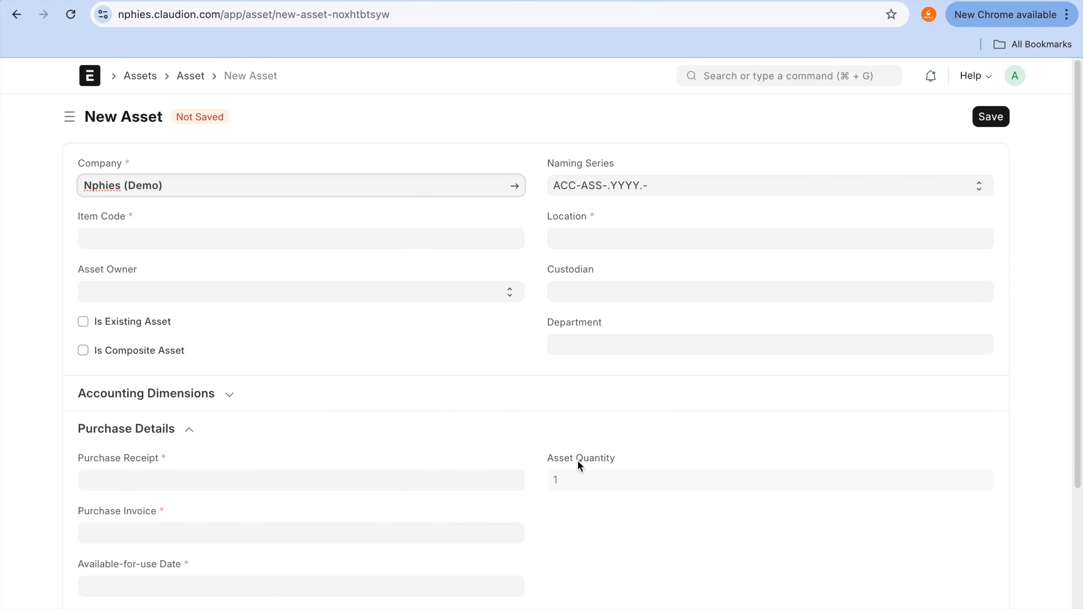
{"action": "scroll", "coordinate": [580, 465], "scroll_direction": "down", "scroll_amount": 2}
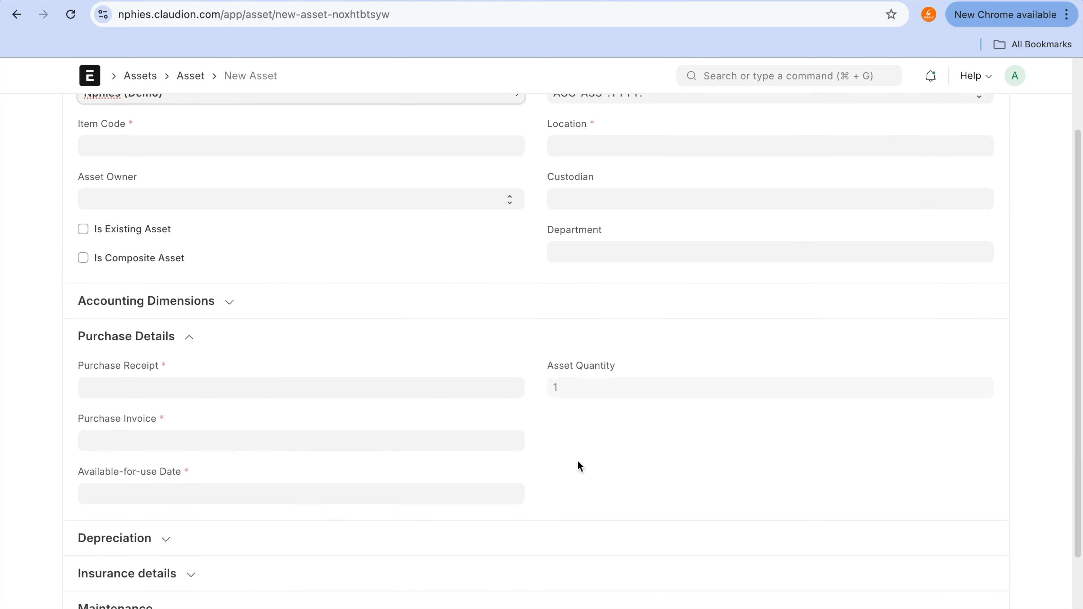
{"action": "scroll", "coordinate": [579, 466], "scroll_direction": "down", "scroll_amount": 2}
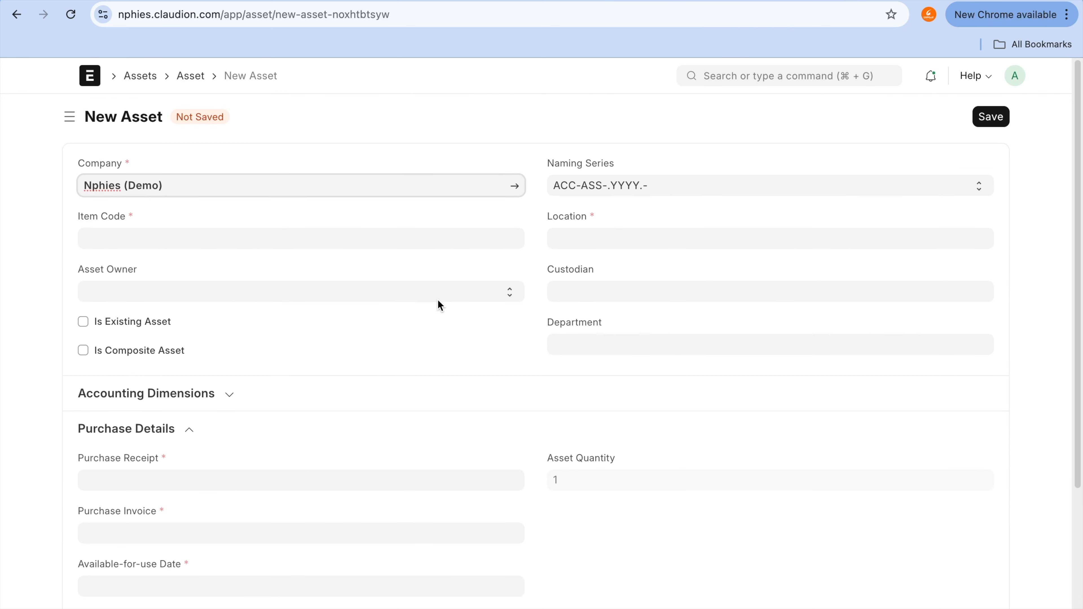
{"action": "left_click", "coordinate": [445, 290]}
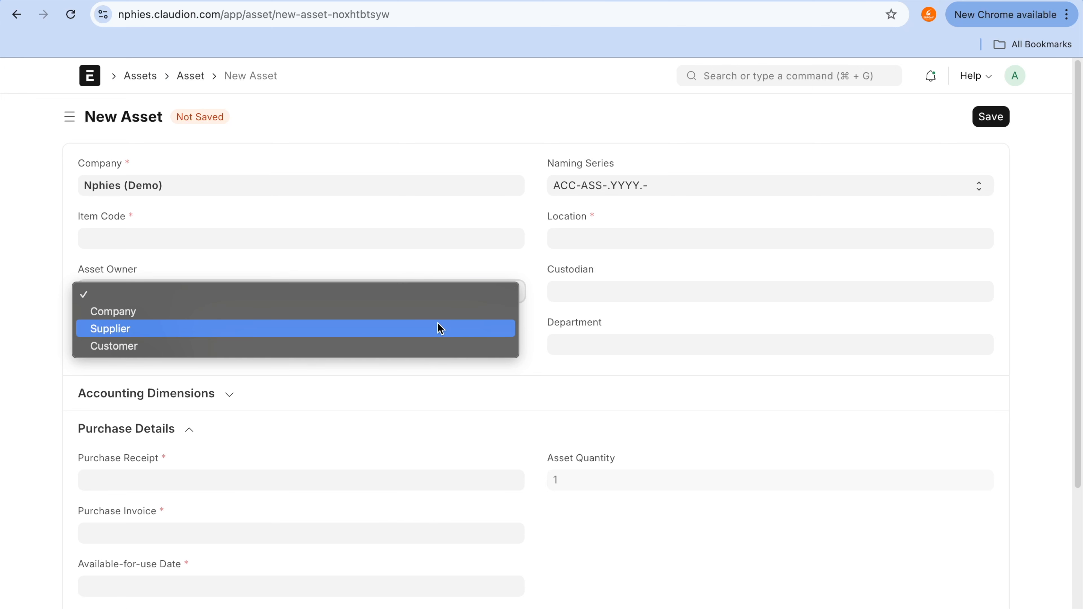
{"action": "left_click", "coordinate": [335, 155]}
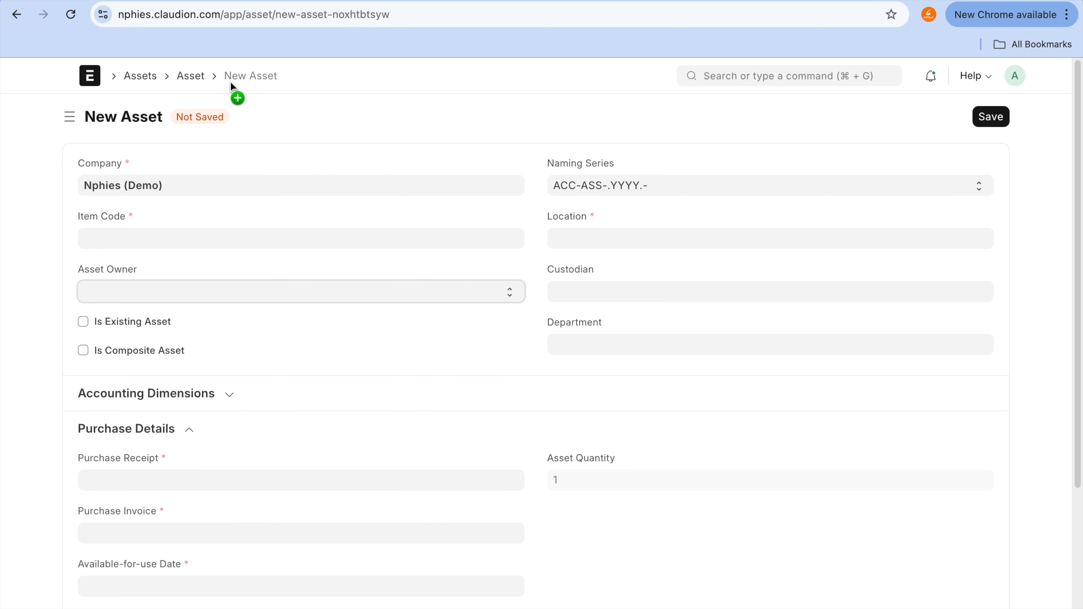
{"action": "left_click", "coordinate": [193, 77]}
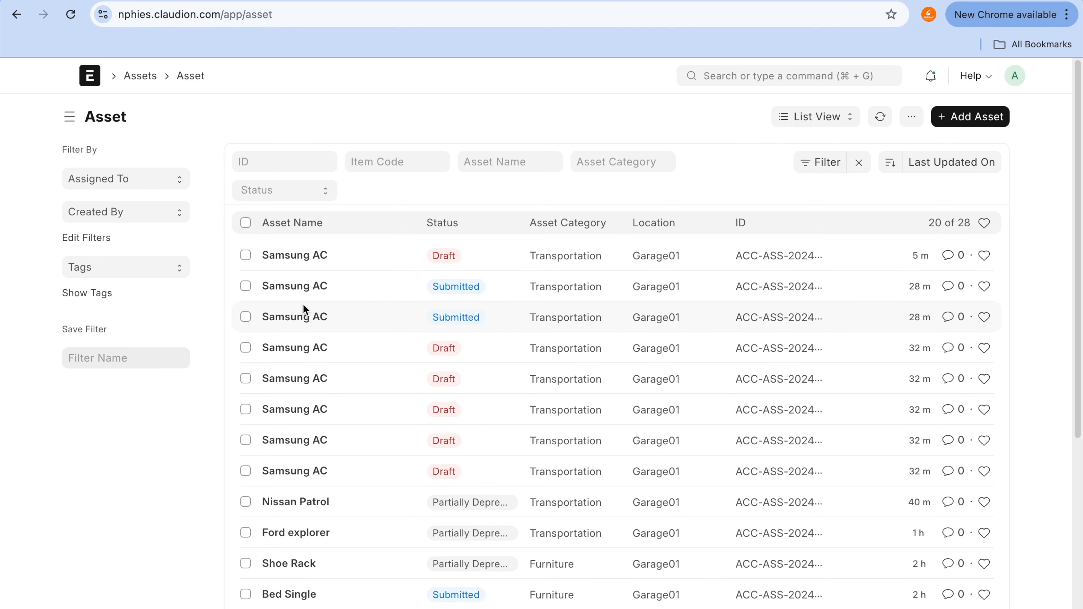
- Reopen the first submitted Samsung AC asset and start a transfer for it
{"action": "left_click", "coordinate": [302, 287]}
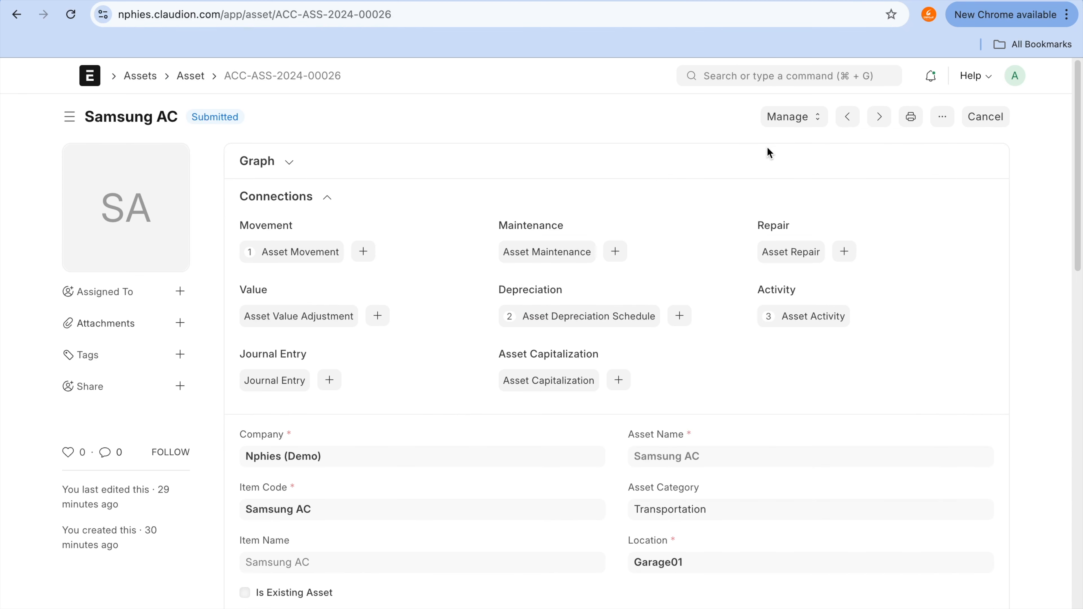
{"action": "left_click", "coordinate": [818, 113]}
{"action": "left_click", "coordinate": [812, 146]}
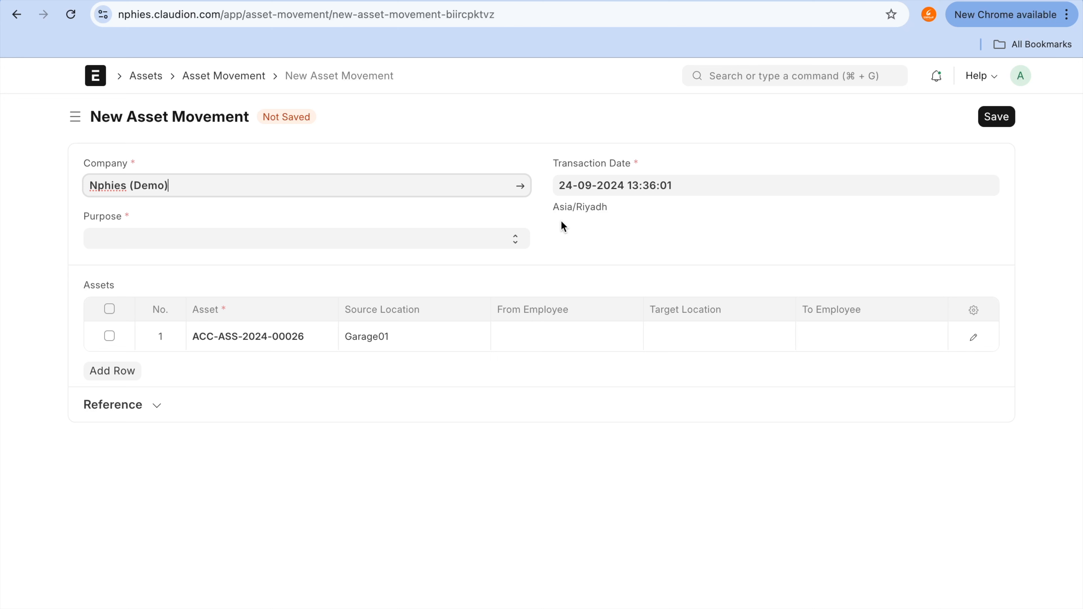
- Try the Issue, Receipt and Transfer purposes on the new asset movement and return to the Samsung AC asset without saving
{"action": "left_click", "coordinate": [477, 240]}
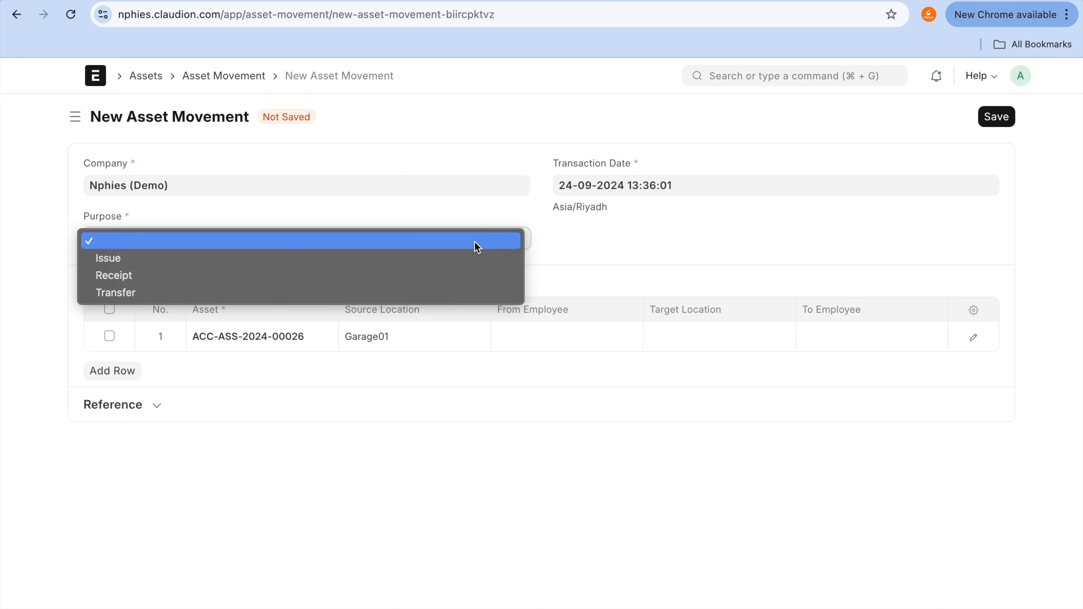
{"action": "left_click", "coordinate": [480, 261]}
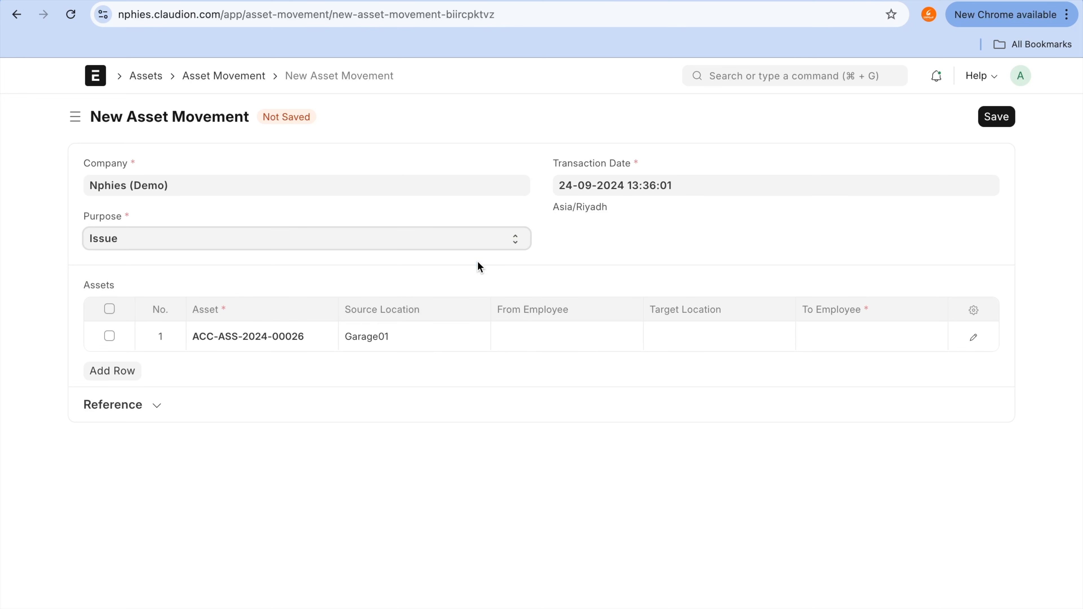
{"action": "left_click", "coordinate": [487, 239]}
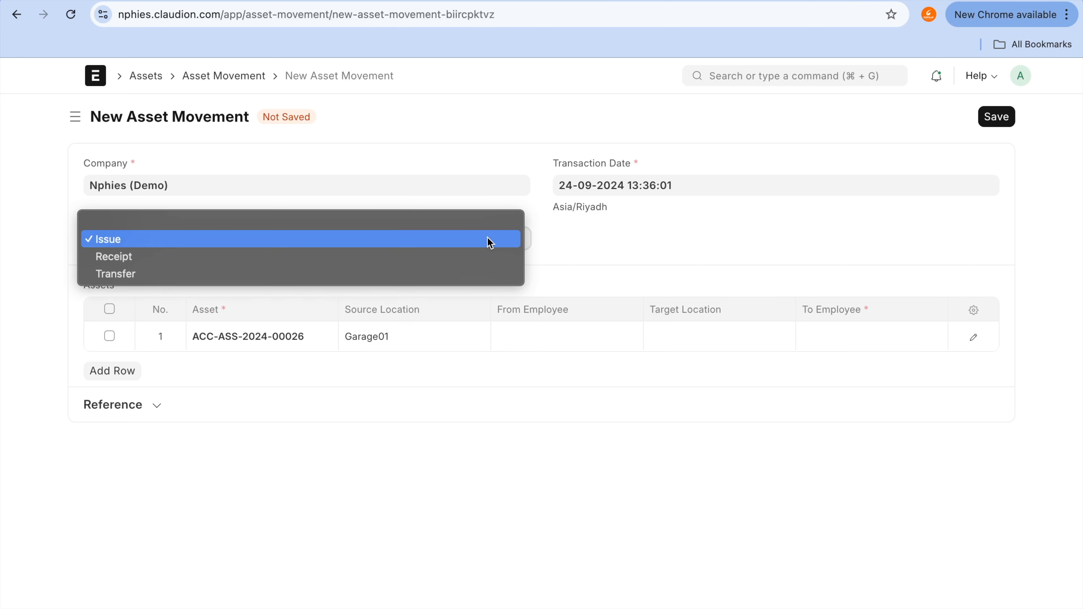
{"action": "left_click", "coordinate": [490, 266]}
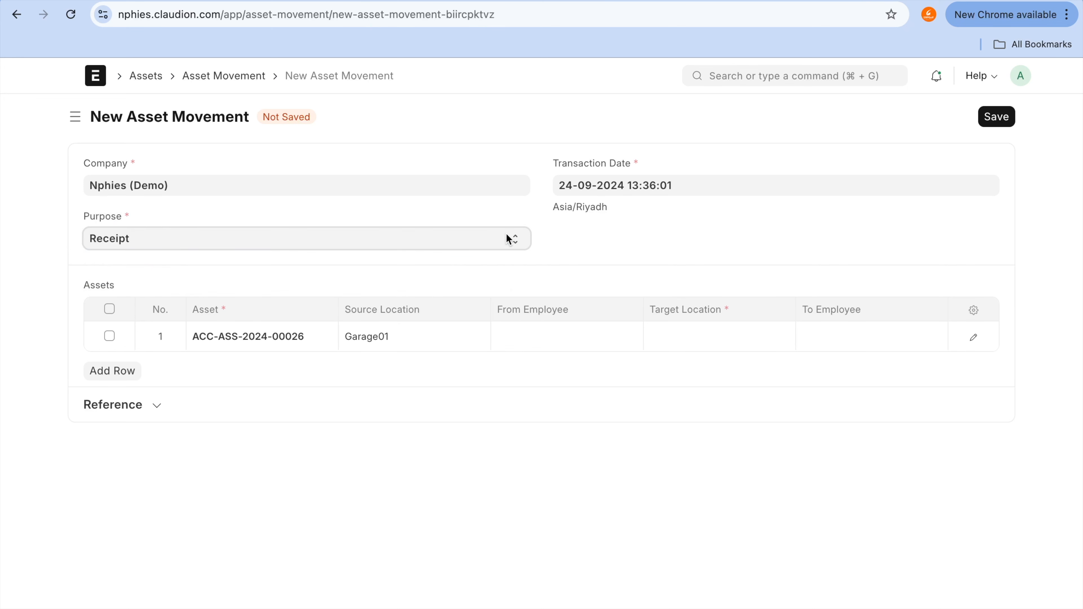
{"action": "left_click", "coordinate": [506, 233]}
{"action": "left_click", "coordinate": [503, 256]}
{"action": "mouse_move", "coordinate": [529, 1]}
{"action": "left_click", "coordinate": [16, 15]}
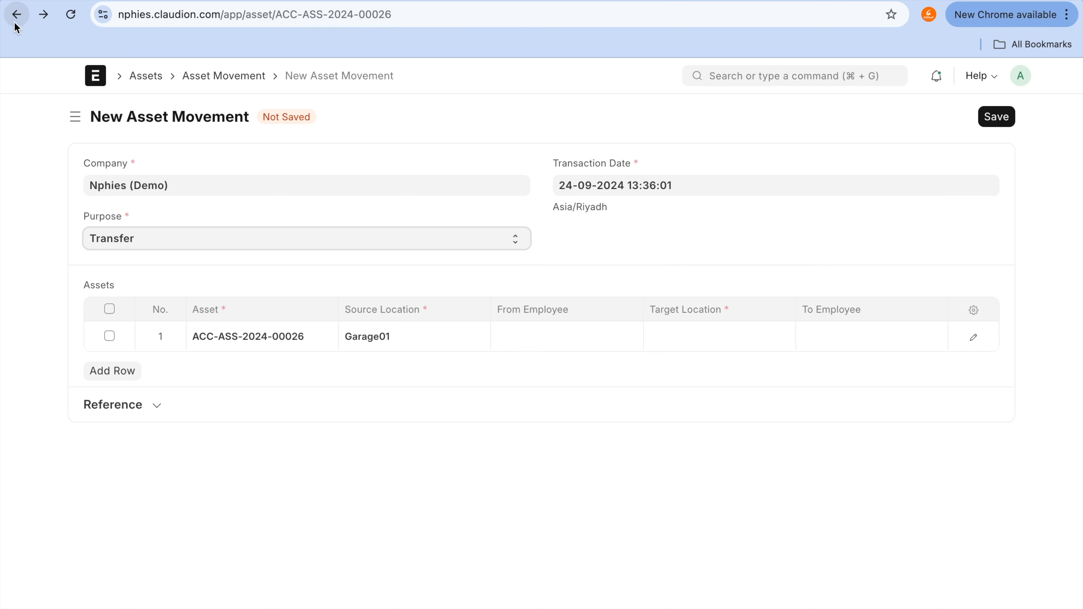
- Scrap the submitted Samsung AC asset and confirm the scrapping
{"action": "left_click", "coordinate": [801, 119]}
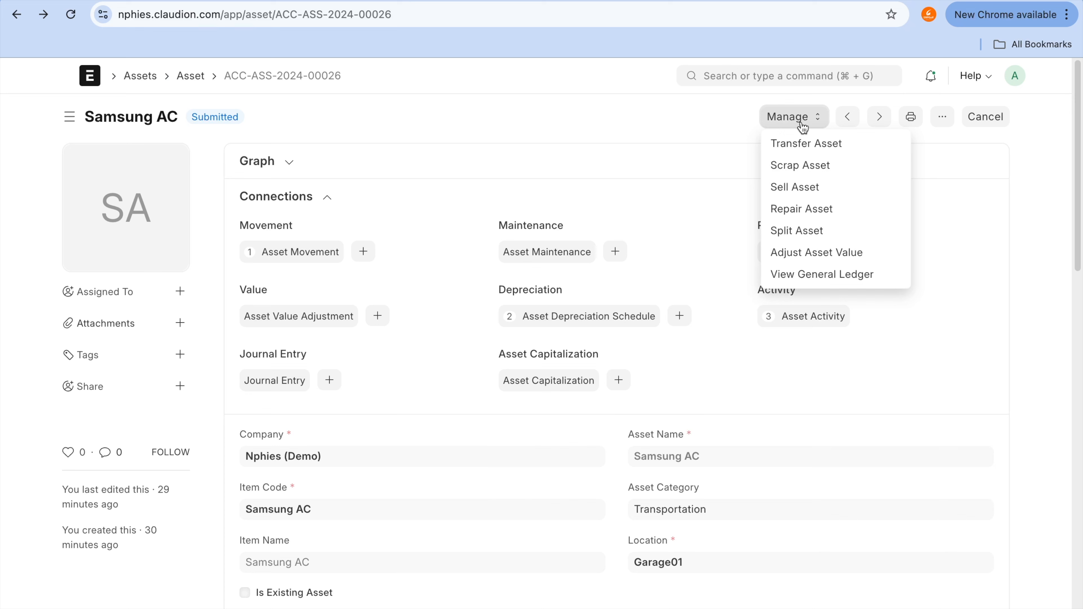
{"action": "left_click", "coordinate": [829, 179]}
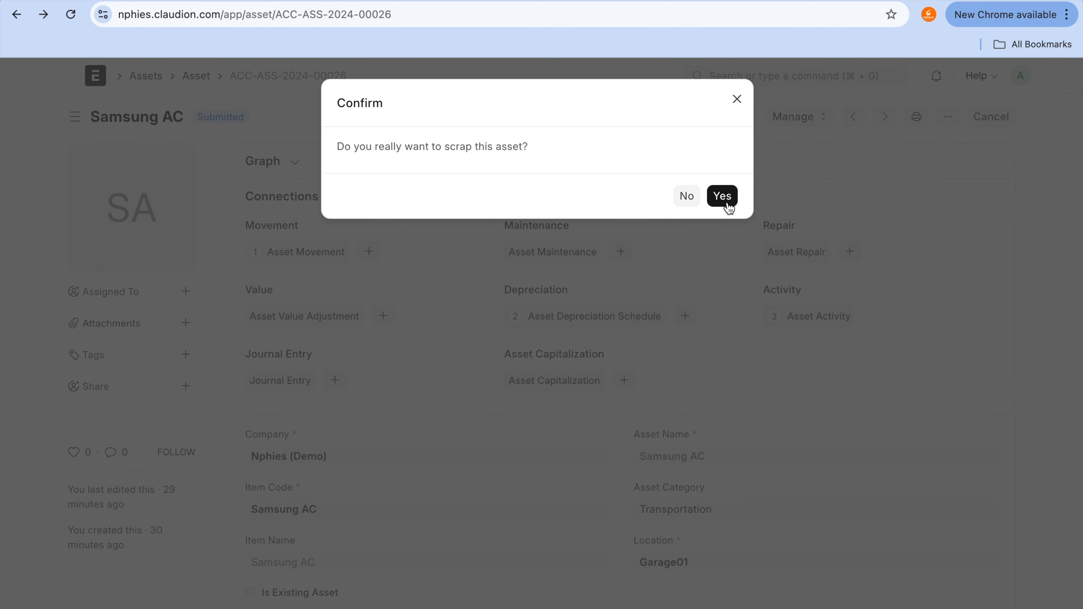
{"action": "left_click", "coordinate": [723, 196]}
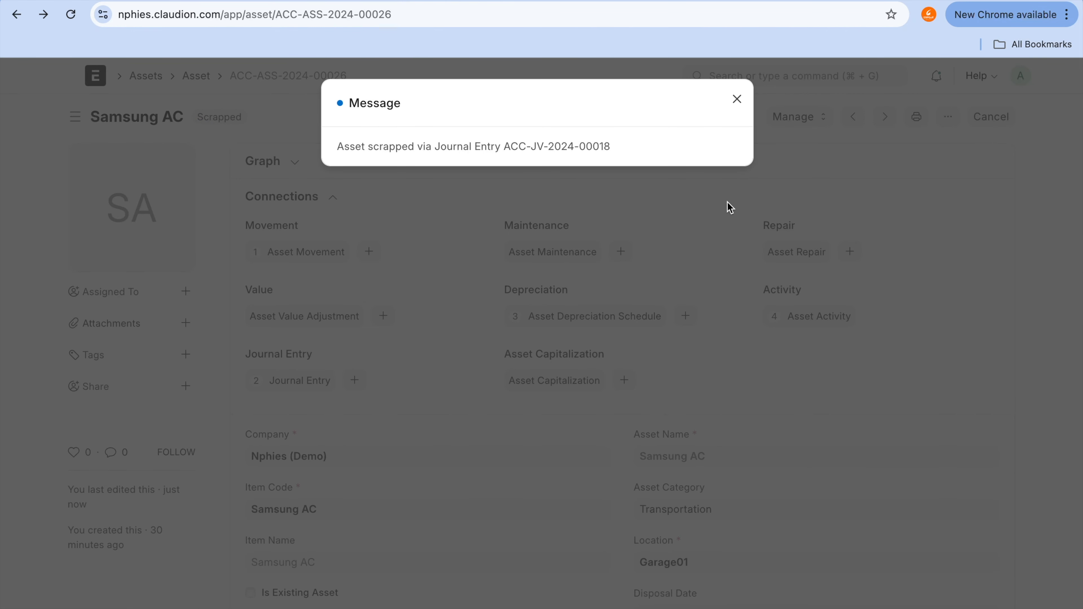
- Copy the journal entry ID from the scrapping message and filter the Journal Entry list by it
{"action": "left_click_drag", "start_coordinate": [501, 146], "coordinate": [628, 150]}
{"action": "key", "text": "super+c"}
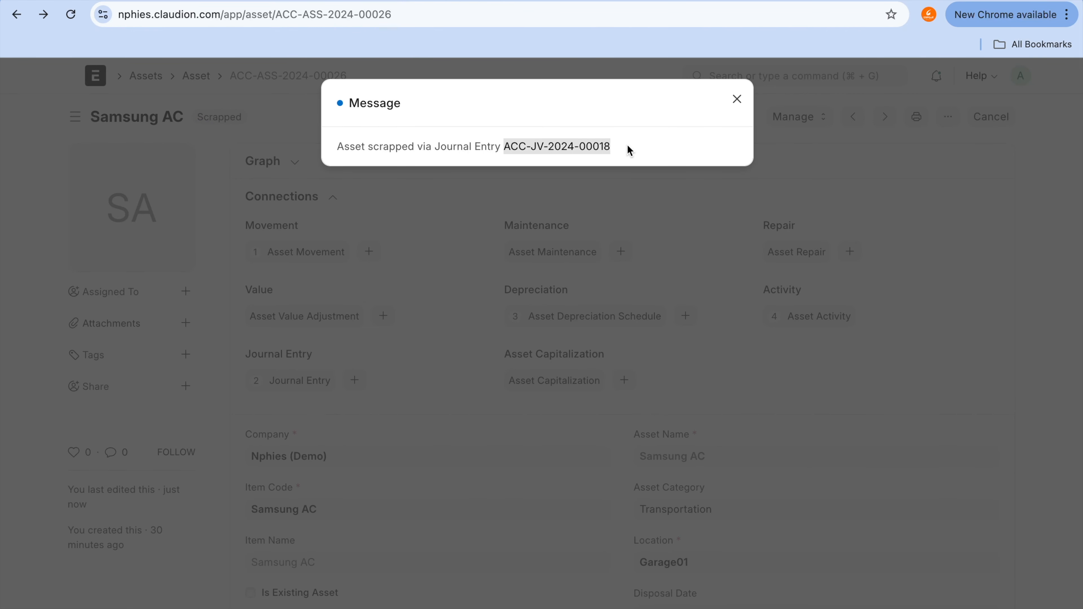
{"action": "left_click", "coordinate": [736, 99]}
{"action": "left_click", "coordinate": [747, 75]}
{"action": "type", "text": "jour"}
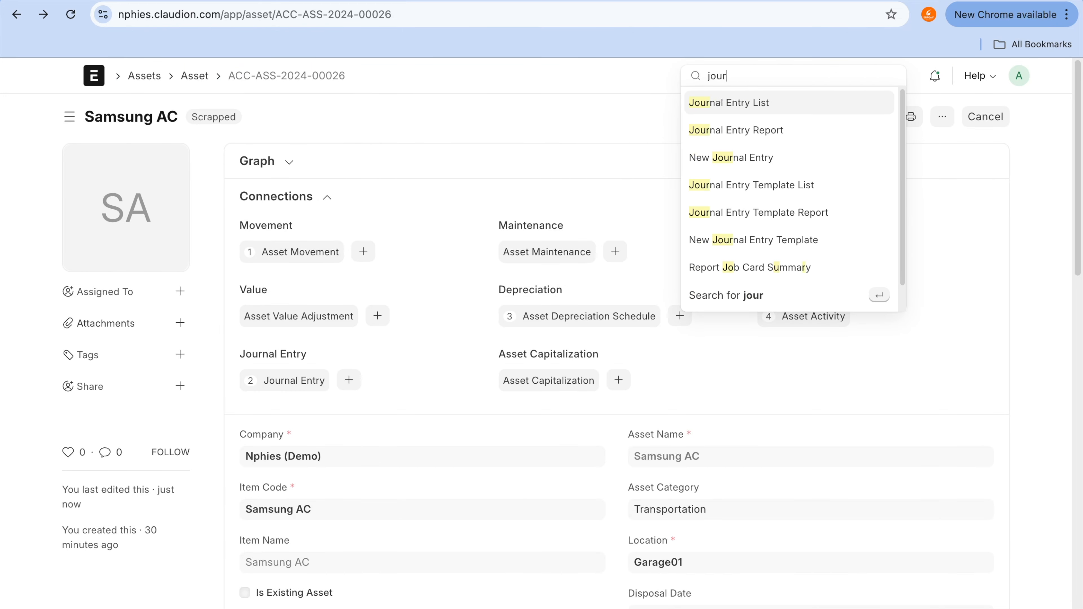
{"action": "left_click", "coordinate": [748, 112]}
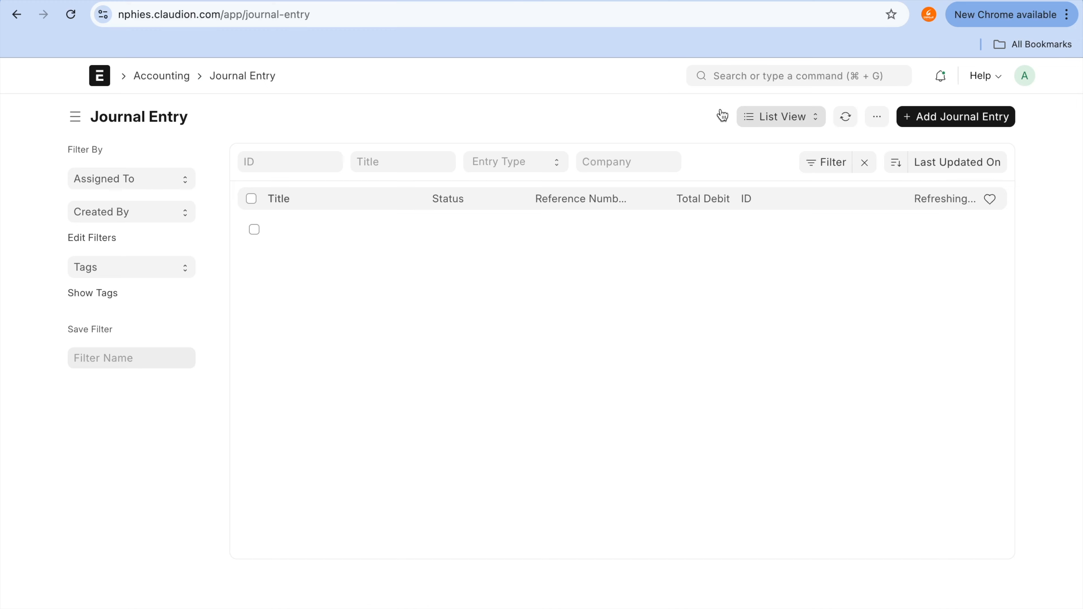
{"action": "left_click", "coordinate": [290, 170]}
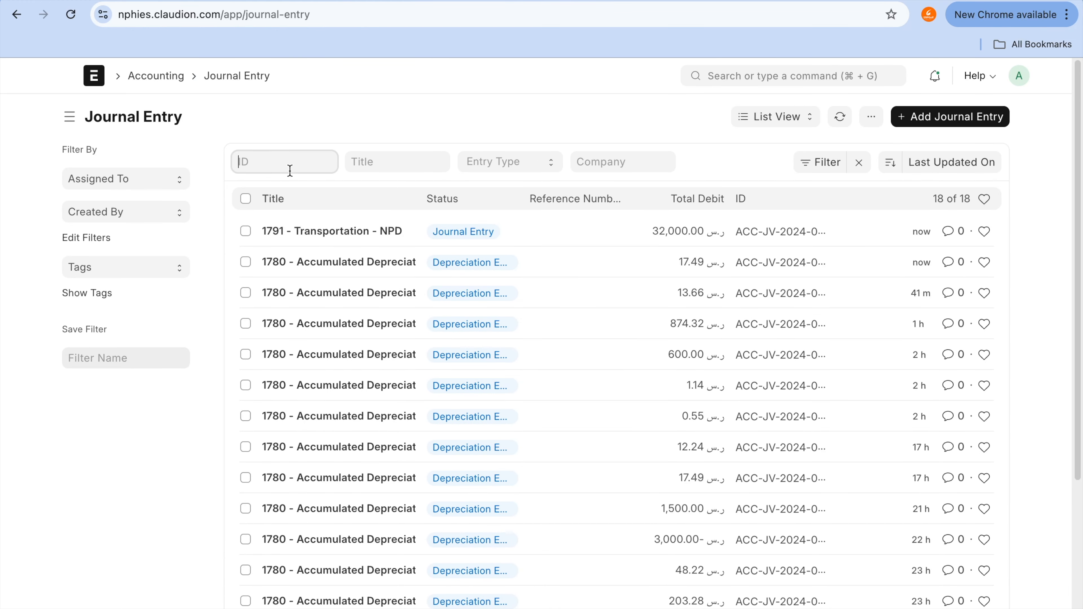
{"action": "key", "text": "super+v"}
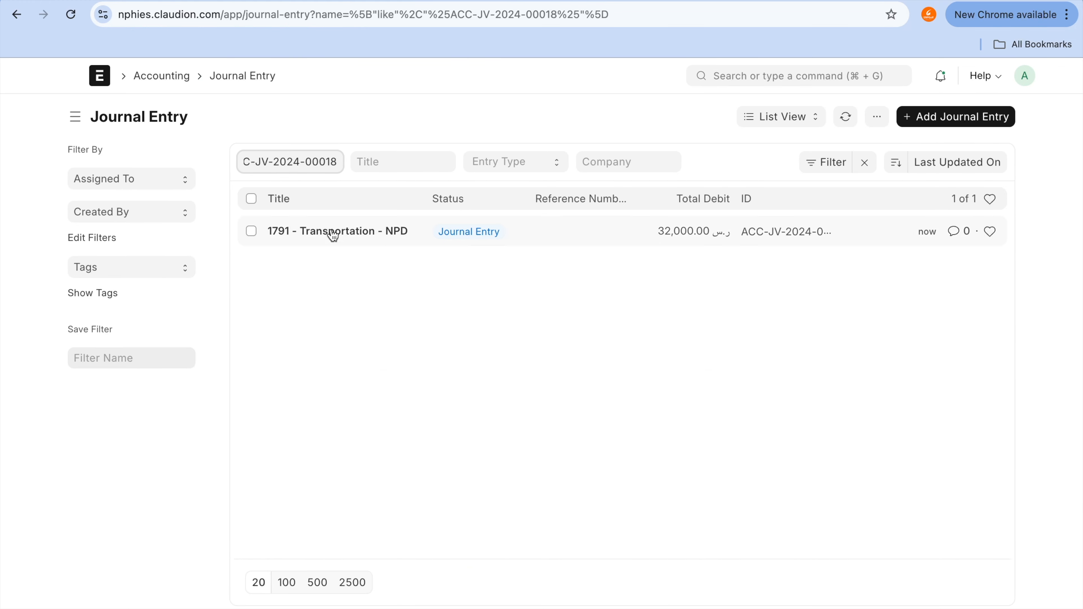
- Open the filtered scrapping journal entry and review the accounts, debits and credits in its accounting entries
{"action": "left_click", "coordinate": [334, 233]}
{"action": "scroll", "coordinate": [495, 447], "scroll_direction": "down", "scroll_amount": 2}
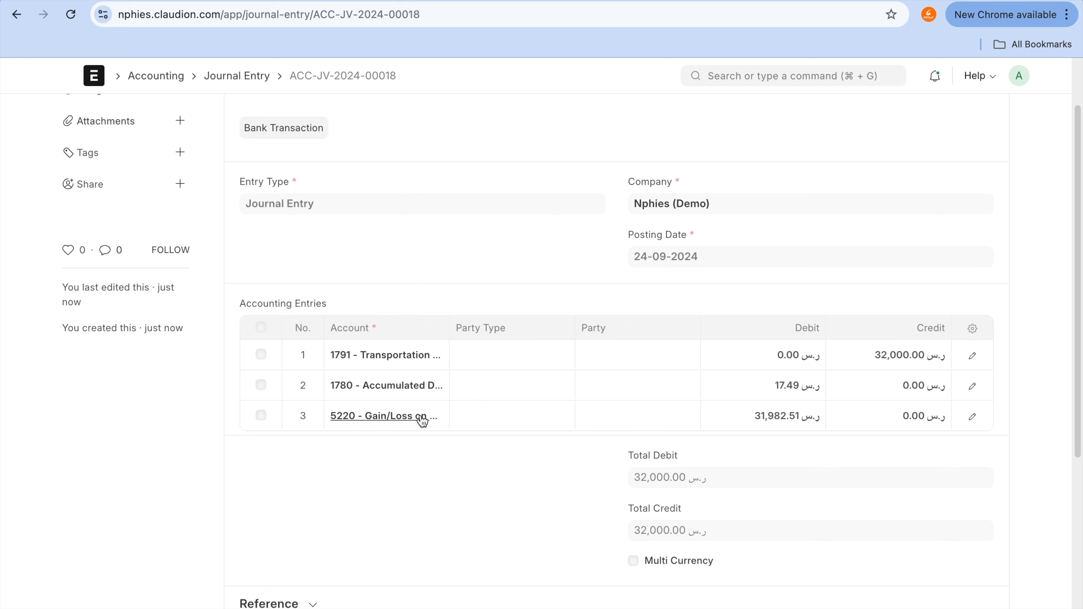
{"action": "left_click", "coordinate": [651, 1]}
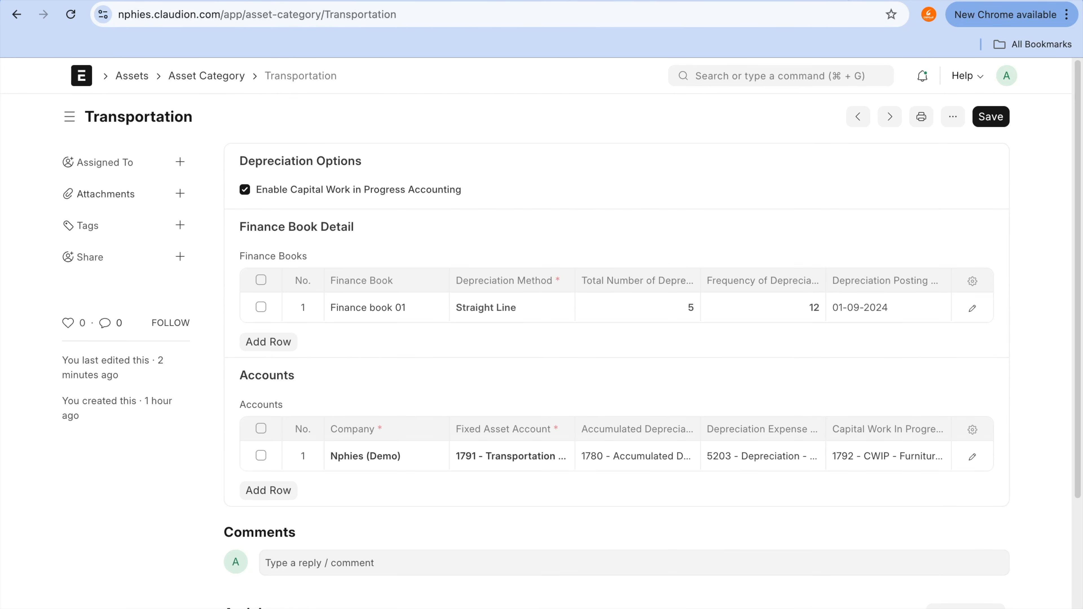
{"action": "key", "text": "ctrl+Tab"}
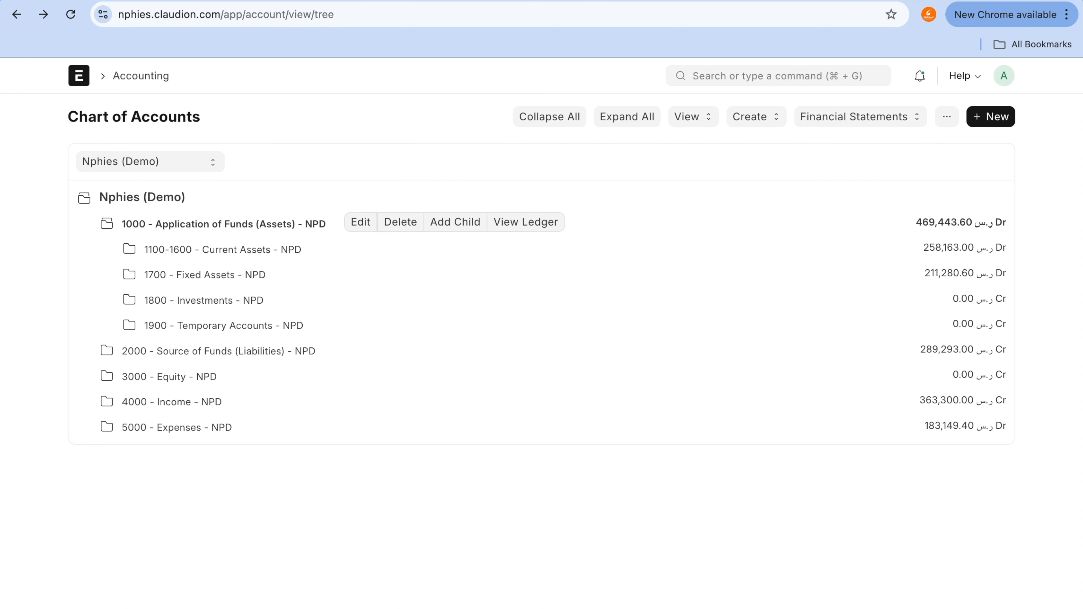
{"action": "left_click", "coordinate": [439, 1]}
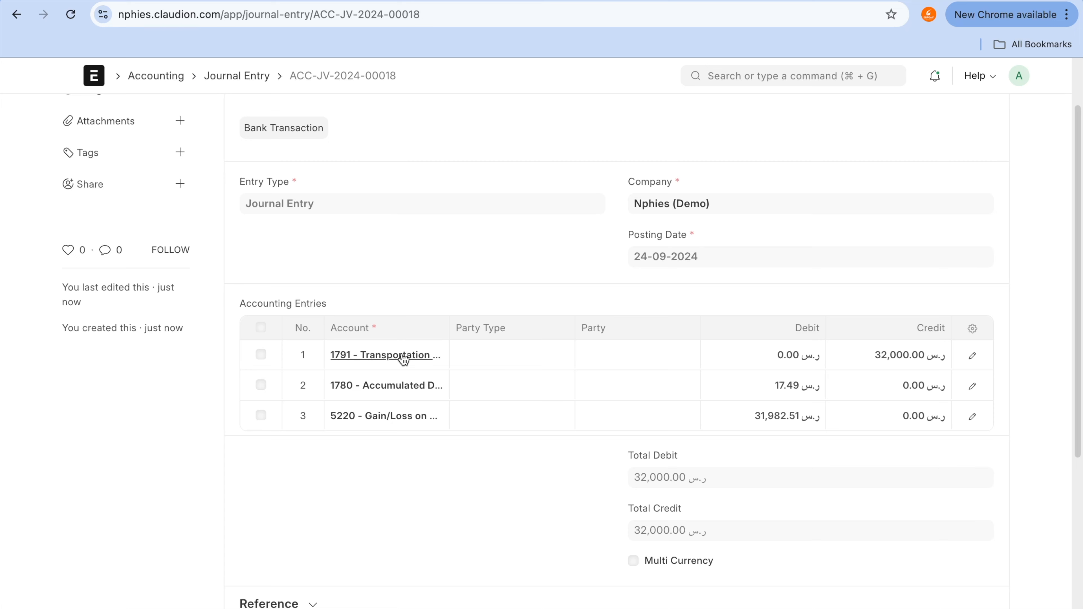
- Open the Fixed Asset Register report from the Assets workspace and look through its asset rows and value columns
{"action": "left_click", "coordinate": [842, 4]}
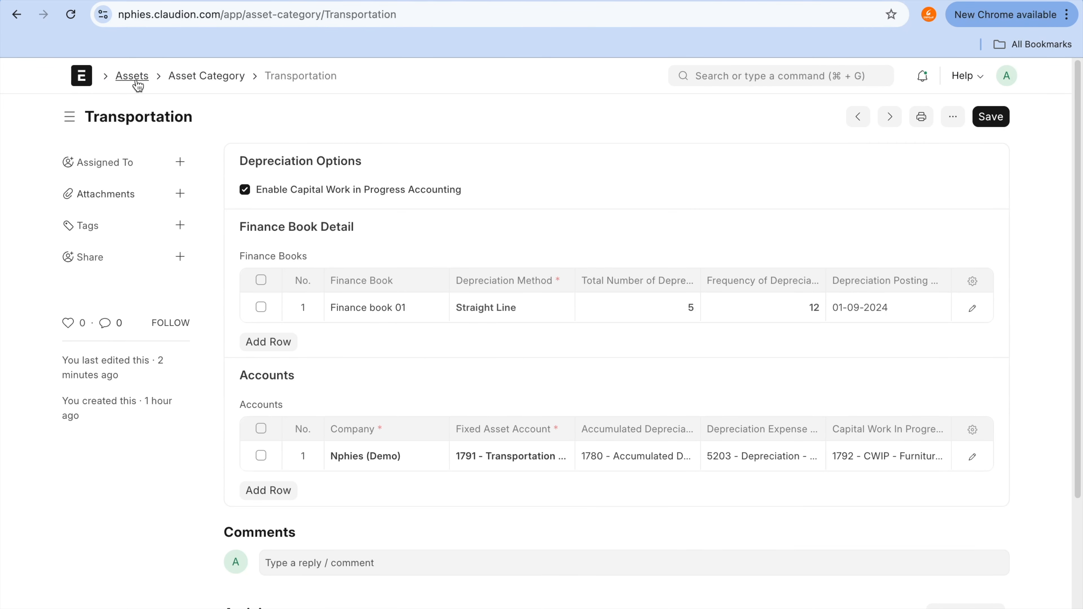
{"action": "left_click", "coordinate": [137, 83]}
{"action": "left_click", "coordinate": [680, 340]}
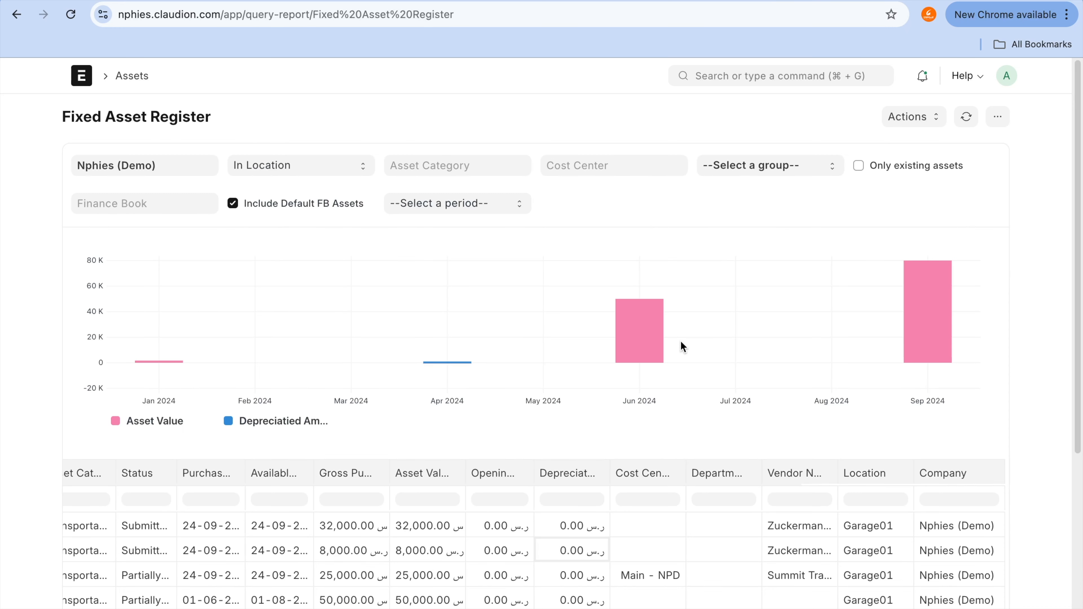
{"action": "scroll", "coordinate": [589, 406], "scroll_direction": "down", "scroll_amount": 6}
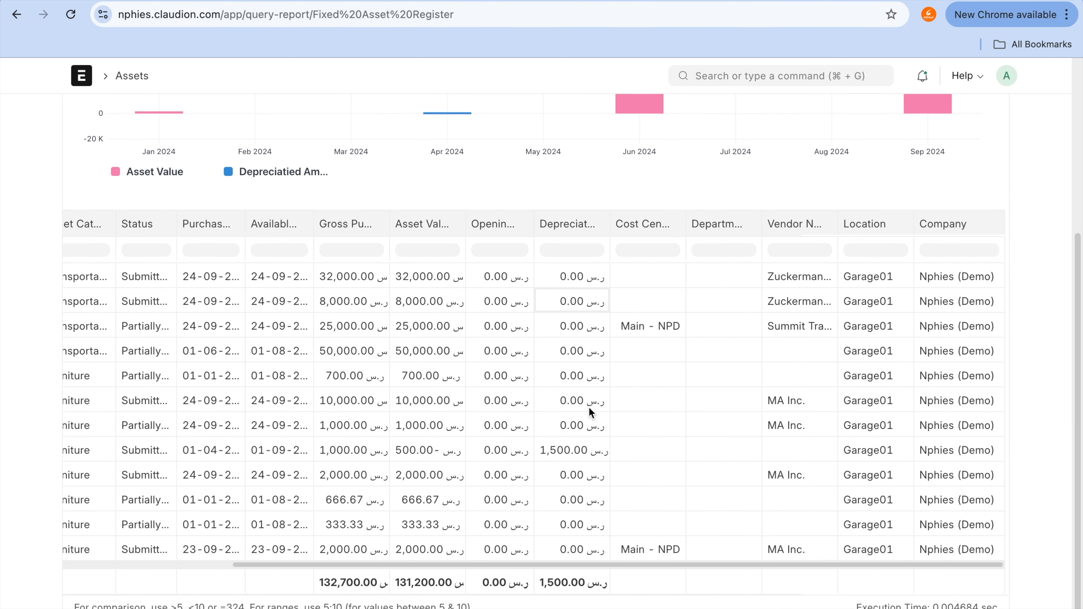
{"action": "scroll", "coordinate": [589, 406], "scroll_direction": "up", "scroll_amount": 1}
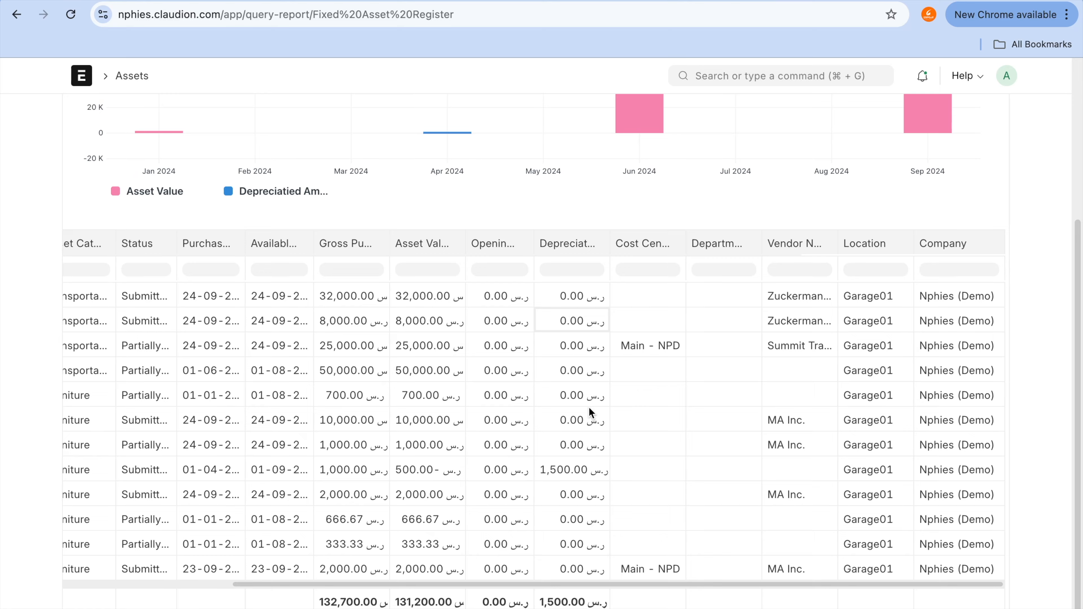
{"action": "scroll", "coordinate": [589, 406], "scroll_direction": "left", "scroll_amount": 5}
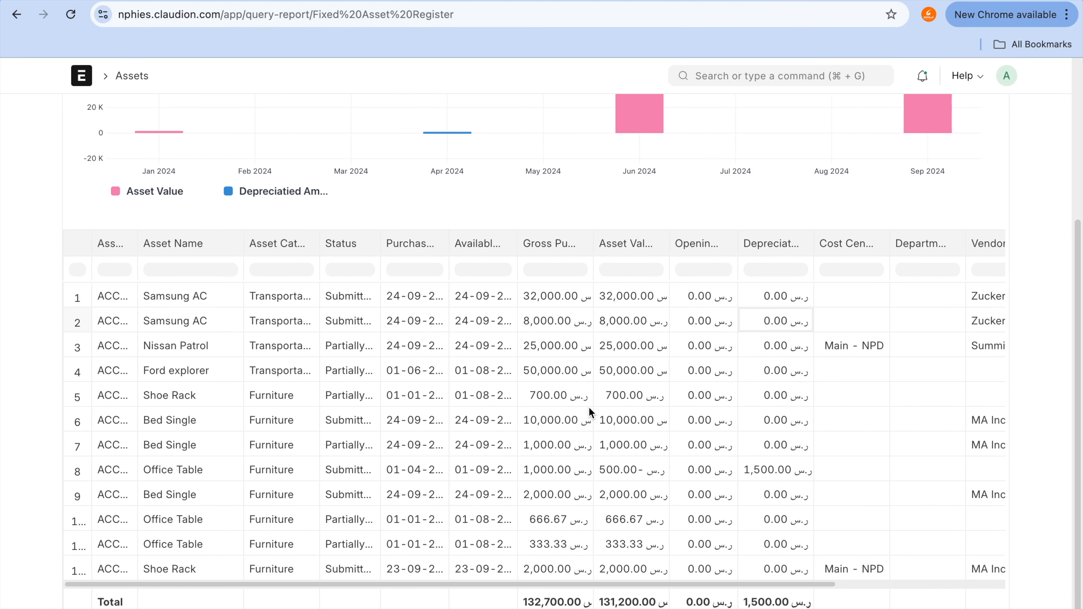
{"action": "scroll", "coordinate": [684, 177], "scroll_direction": "up", "scroll_amount": 4}
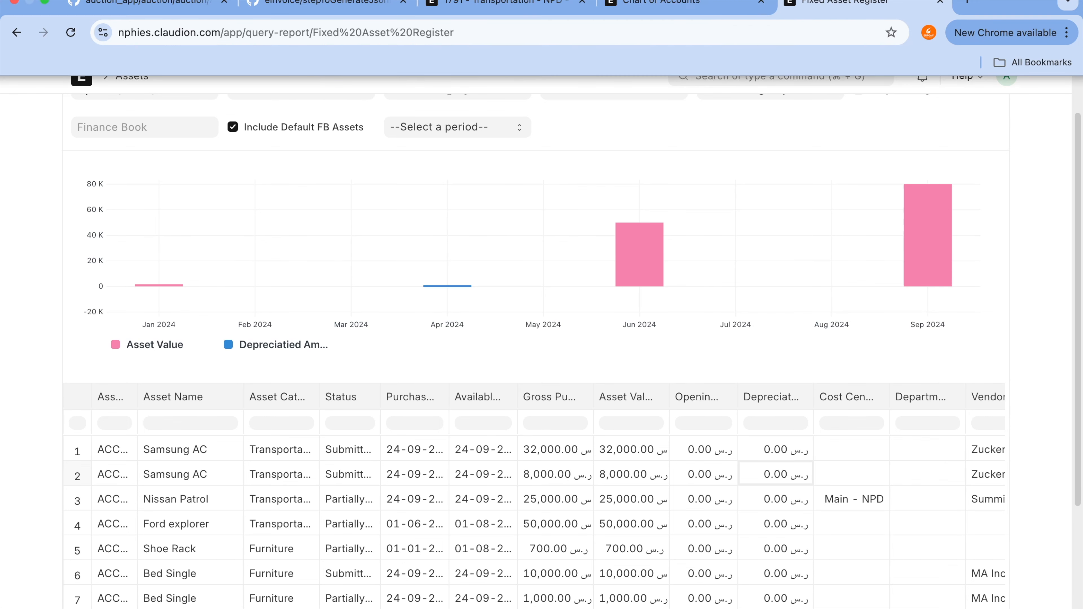
- Recheck the scrapping journal entry, then reload the Fixed Asset Register and examine its chart and asset rows
{"action": "left_click", "coordinate": [689, 5]}
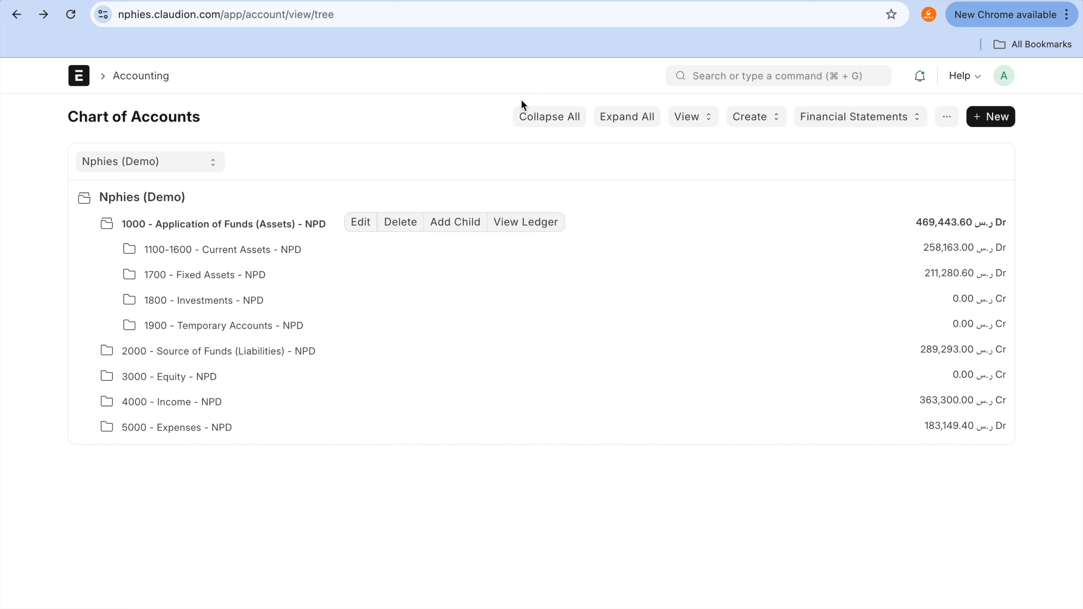
{"action": "left_click", "coordinate": [530, 3]}
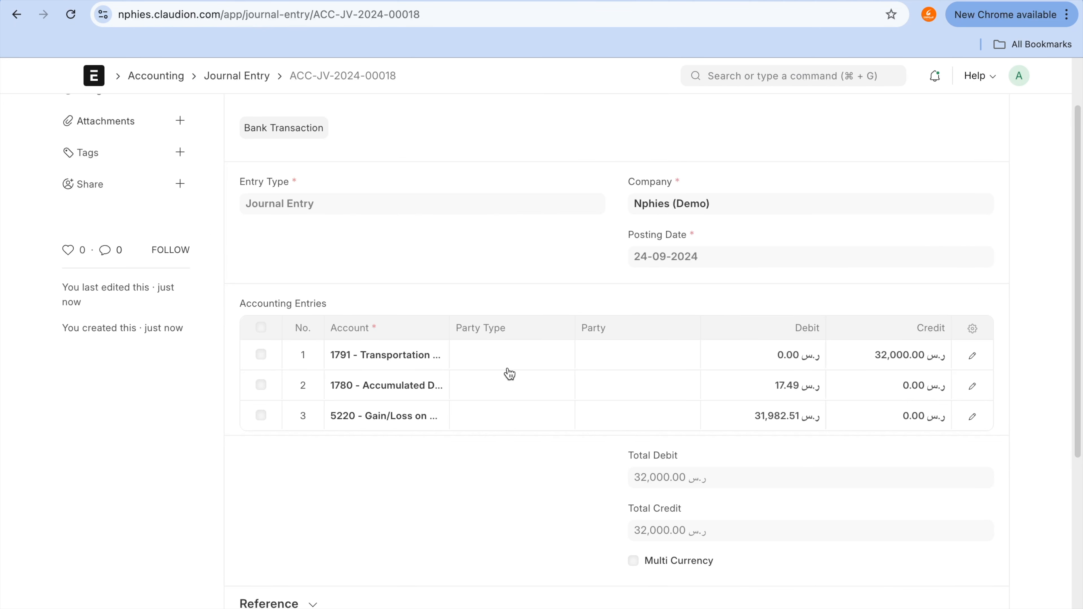
{"action": "mouse_move", "coordinate": [869, 38]}
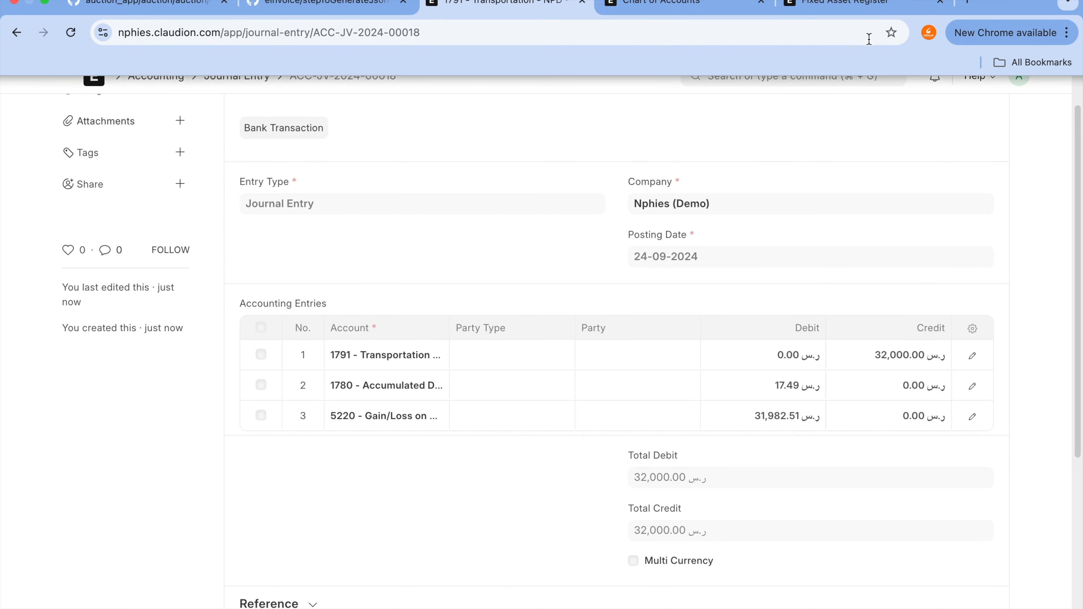
{"action": "left_click", "coordinate": [866, 5]}
{"action": "scroll", "coordinate": [753, 231], "scroll_direction": "up", "scroll_amount": 2}
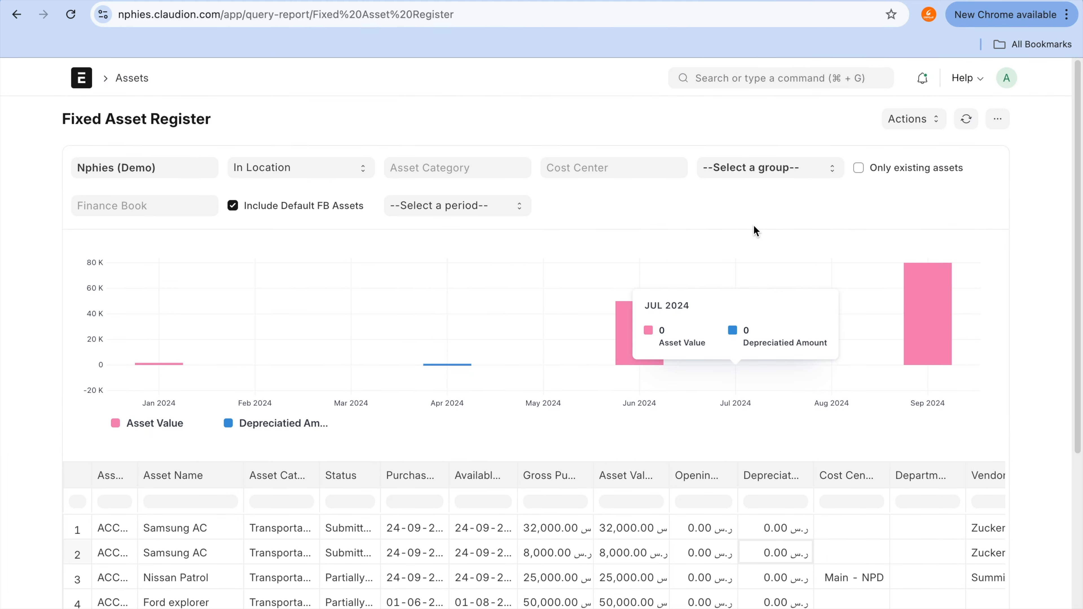
{"action": "left_click", "coordinate": [973, 123]}
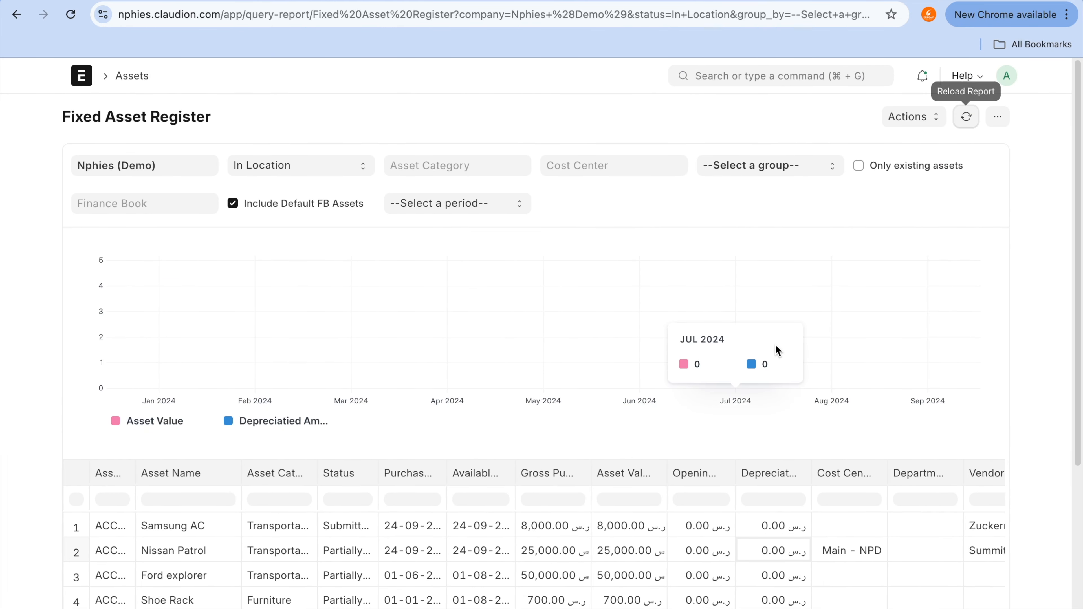
{"action": "scroll", "coordinate": [775, 344], "scroll_direction": "down", "scroll_amount": 4}
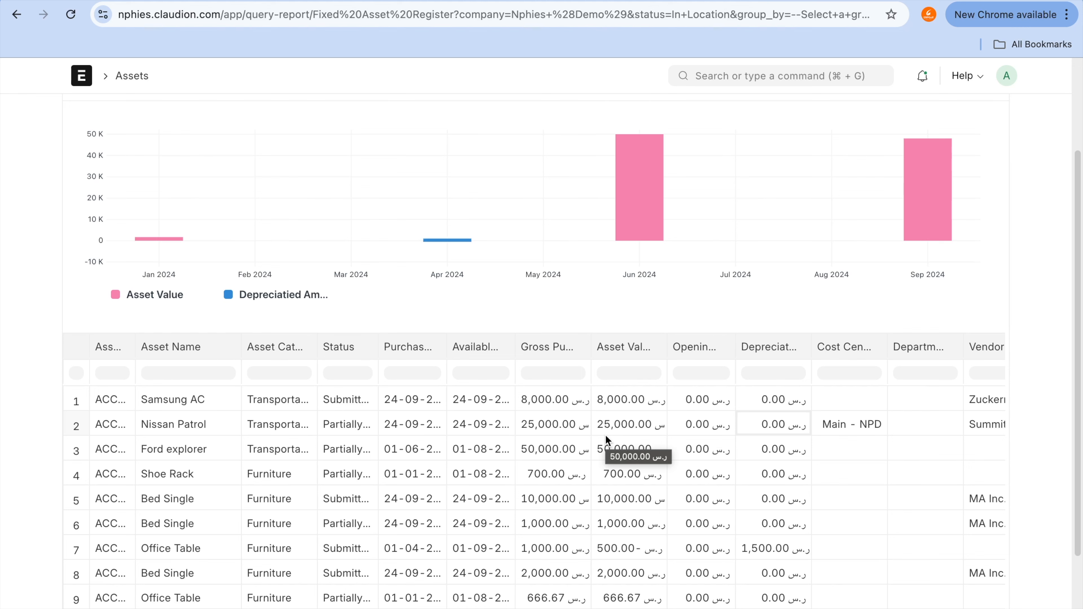
{"action": "scroll", "coordinate": [604, 434], "scroll_direction": "right", "scroll_amount": 5}
{"action": "scroll", "coordinate": [605, 435], "scroll_direction": "left", "scroll_amount": 5}
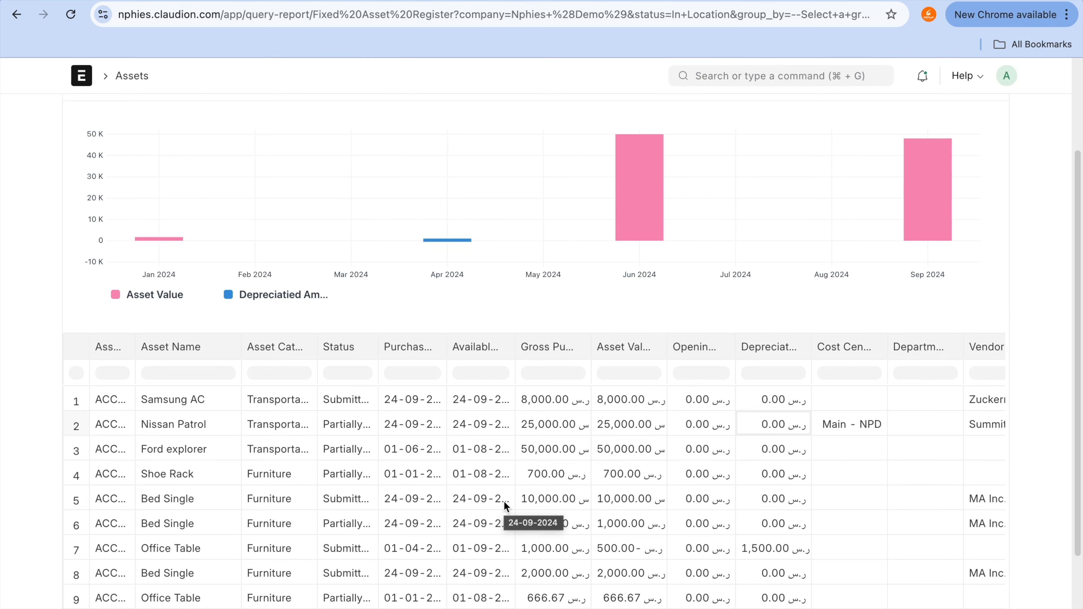
- Open the ledger of the Transportation account under Fixed Assets in the Chart of Accounts
{"action": "left_click", "coordinate": [569, 2]}
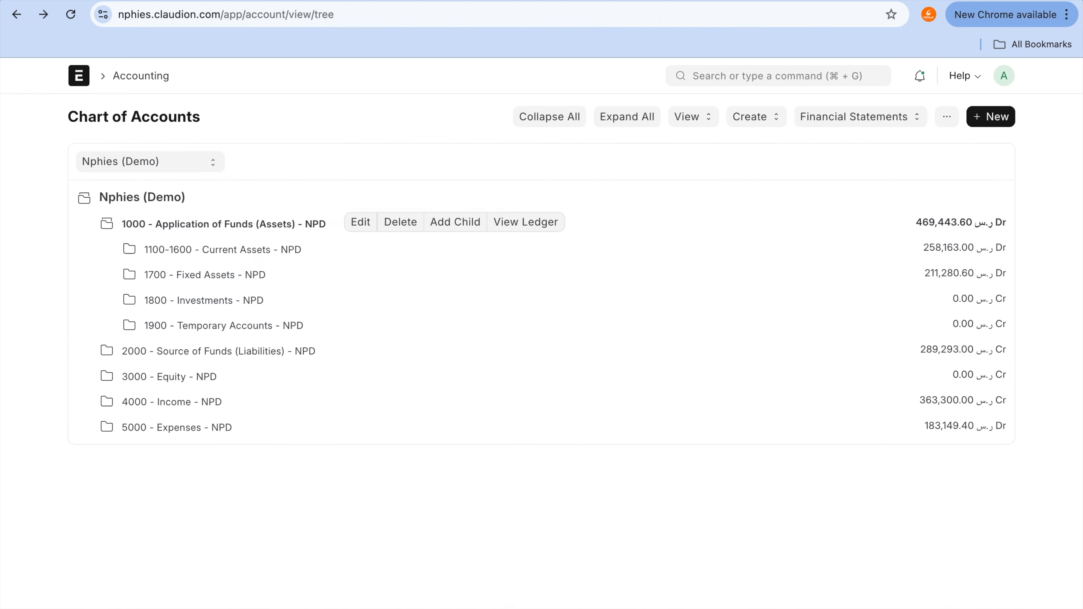
{"action": "left_click", "coordinate": [234, 277]}
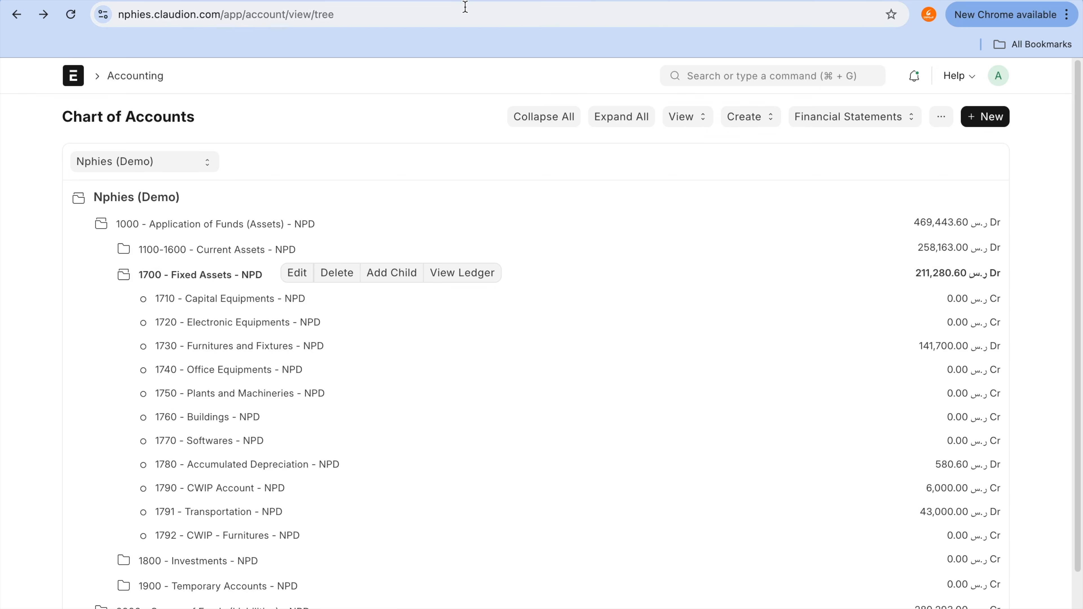
{"action": "left_click", "coordinate": [252, 514]}
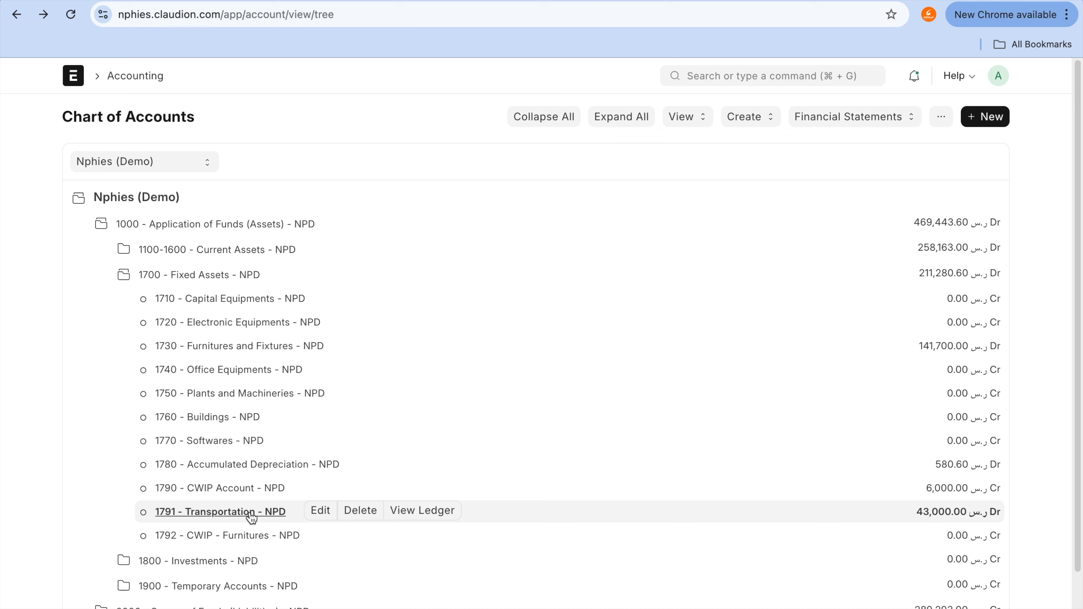
{"action": "left_click", "coordinate": [443, 509]}
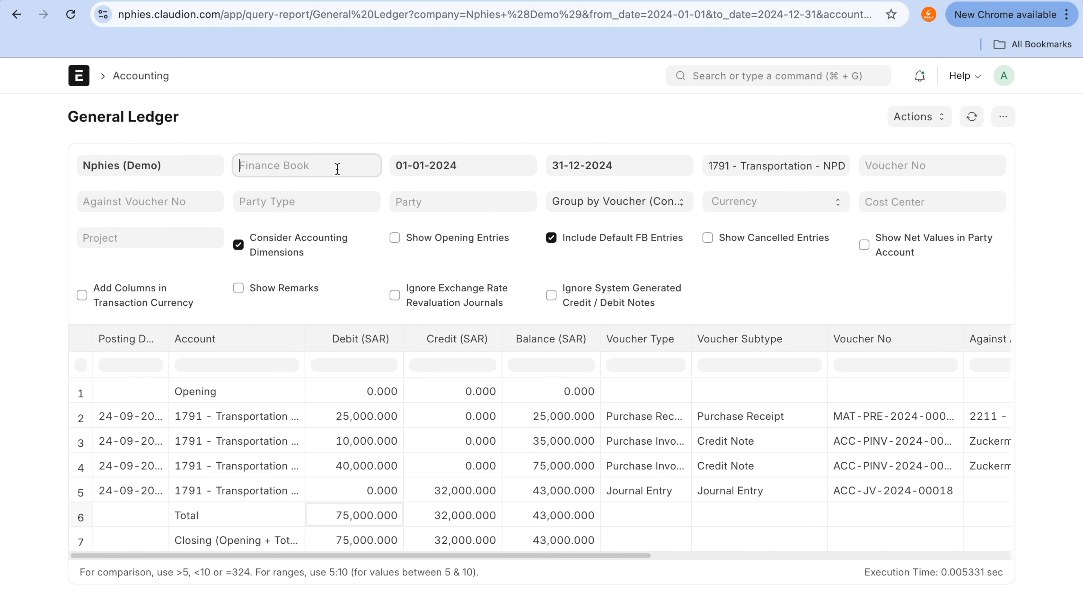
- Filter the Transportation general ledger by Finance book 01 and check the credit of the scrapping journal entry
{"action": "left_click", "coordinate": [338, 169]}
{"action": "left_click", "coordinate": [326, 193]}
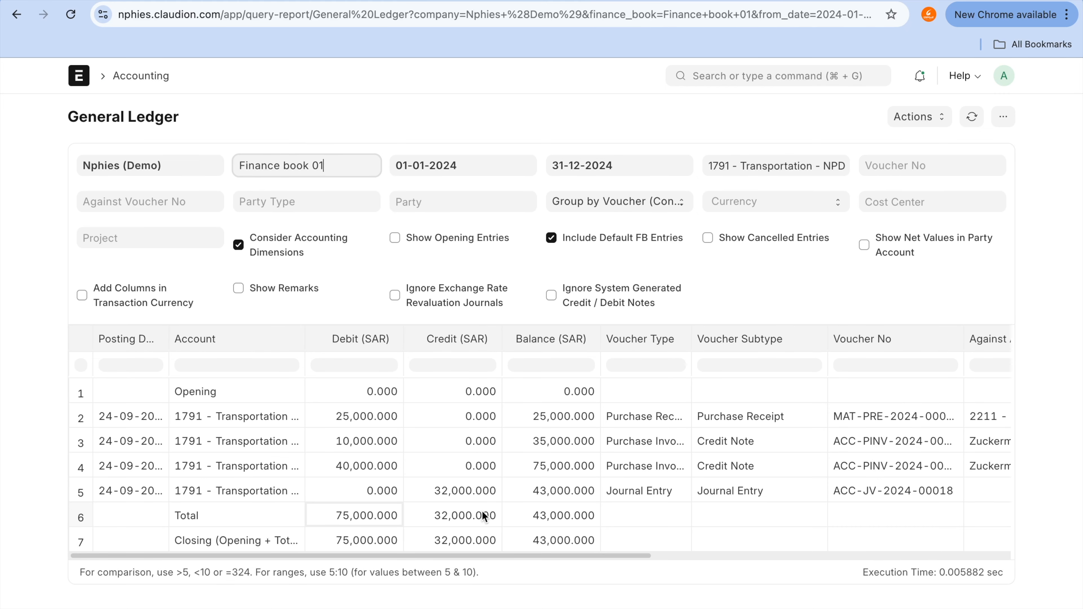
{"action": "left_click", "coordinate": [467, 495]}
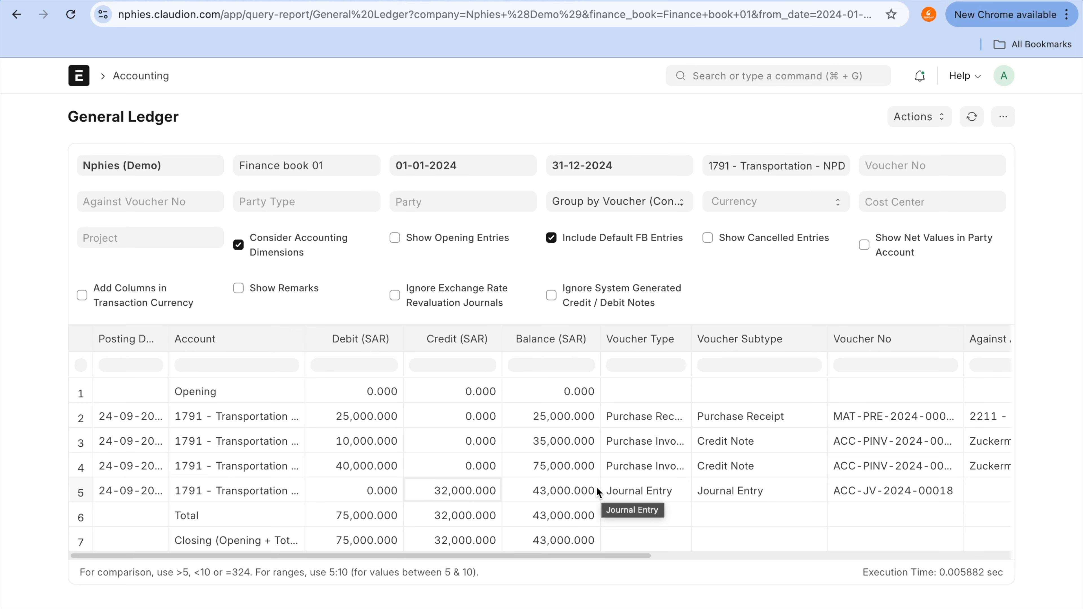
- Return to the Chart of Accounts and expand the Assets group down to the accounts under Fixed Assets
{"action": "left_click", "coordinate": [15, 15]}
{"action": "left_click", "coordinate": [15, 15]}
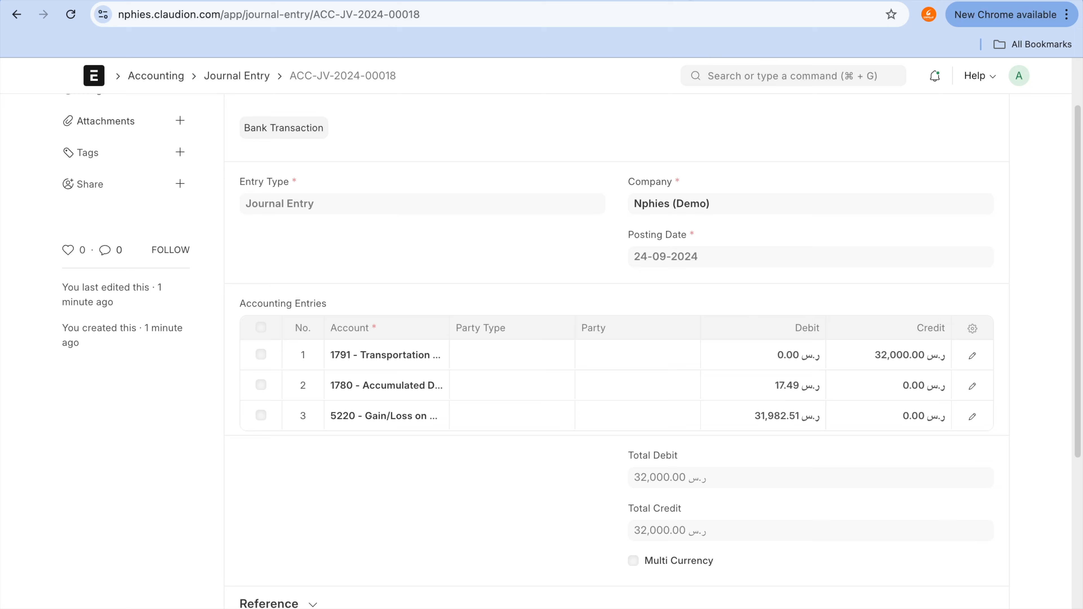
{"action": "left_click", "coordinate": [687, 1]}
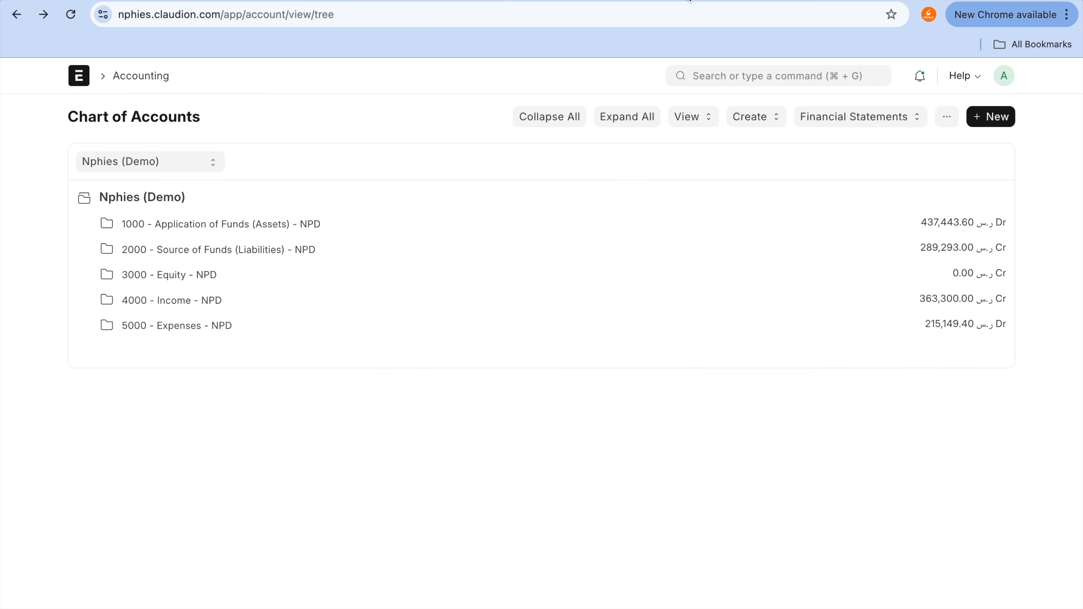
{"action": "left_click", "coordinate": [193, 249]}
{"action": "left_click", "coordinate": [208, 227]}
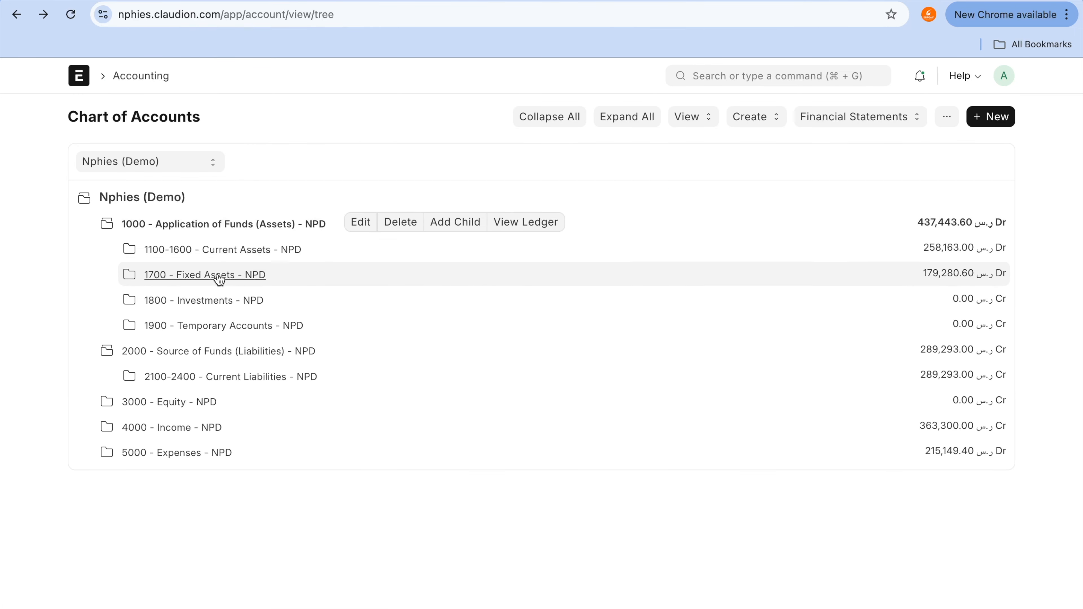
{"action": "left_click", "coordinate": [220, 277]}
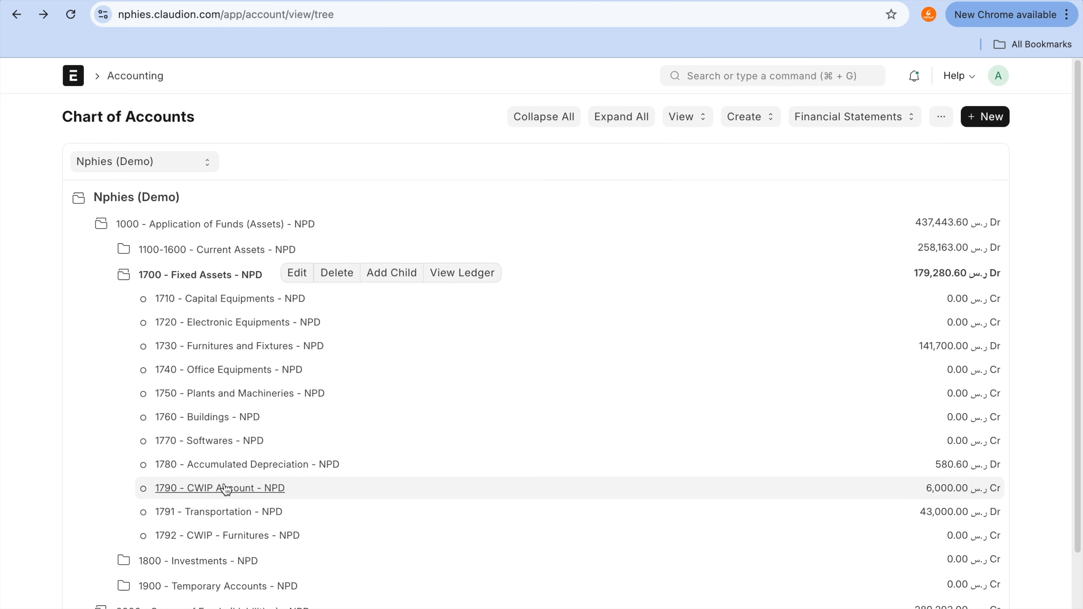
- Open the Accumulated Depreciation ledger, filter it by Finance book 01 and examine its depreciation and scrapping journal entry rows
{"action": "left_click", "coordinate": [231, 468]}
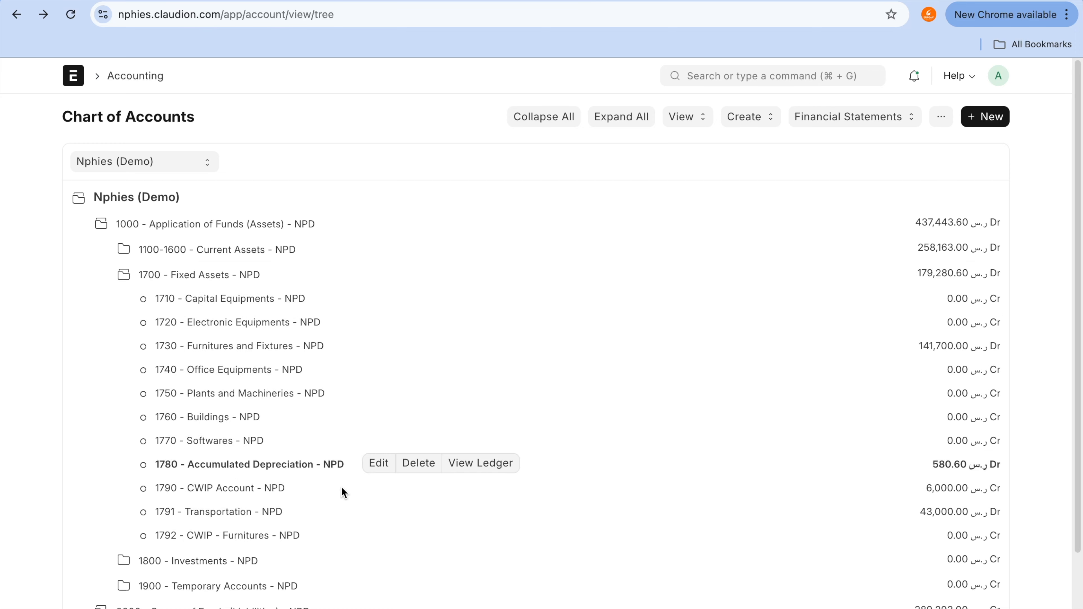
{"action": "left_click", "coordinate": [479, 469]}
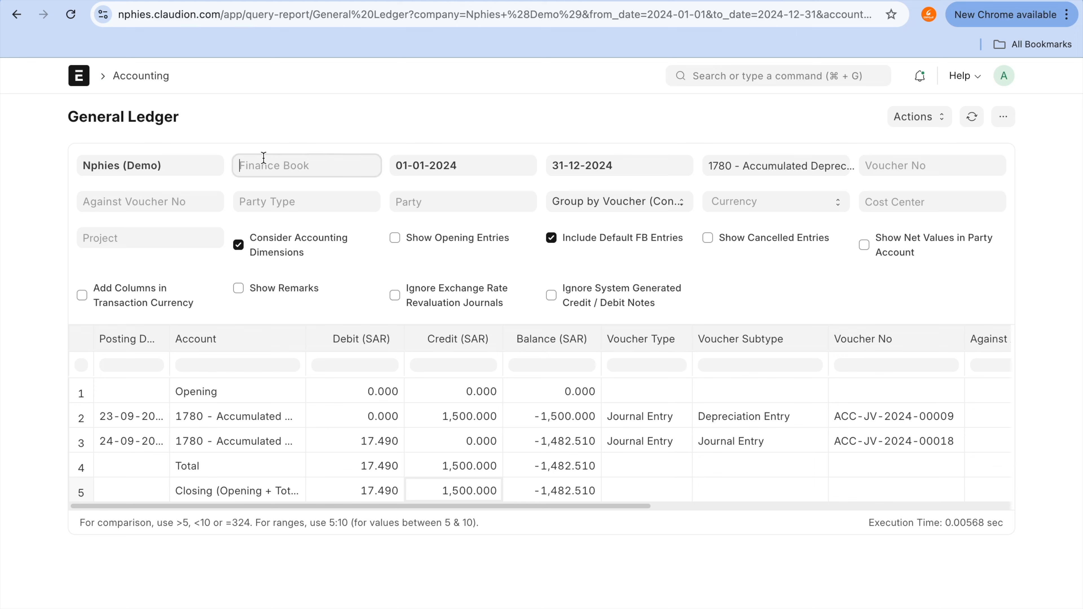
{"action": "left_click", "coordinate": [268, 196]}
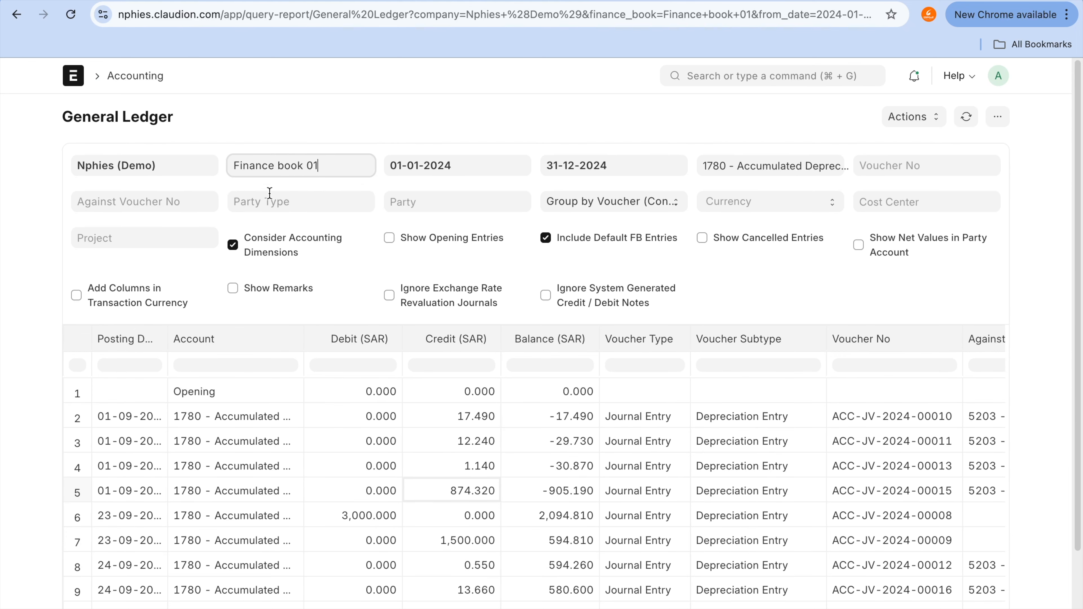
{"action": "scroll", "coordinate": [349, 483], "scroll_direction": "down", "scroll_amount": 2}
{"action": "scroll", "coordinate": [349, 483], "scroll_direction": "down", "scroll_amount": 1}
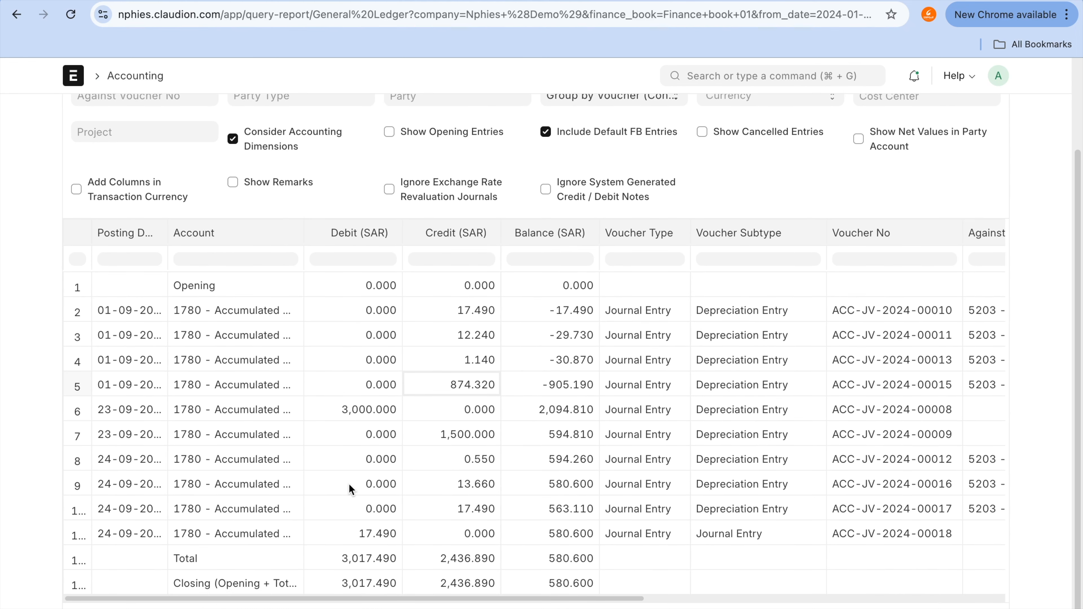
{"action": "left_click", "coordinate": [472, 492]}
- Return to the Chart of Accounts and open the ledger of Gain/Loss on Asset Disposal under Indirect Expenses
{"action": "left_click", "coordinate": [25, 18]}
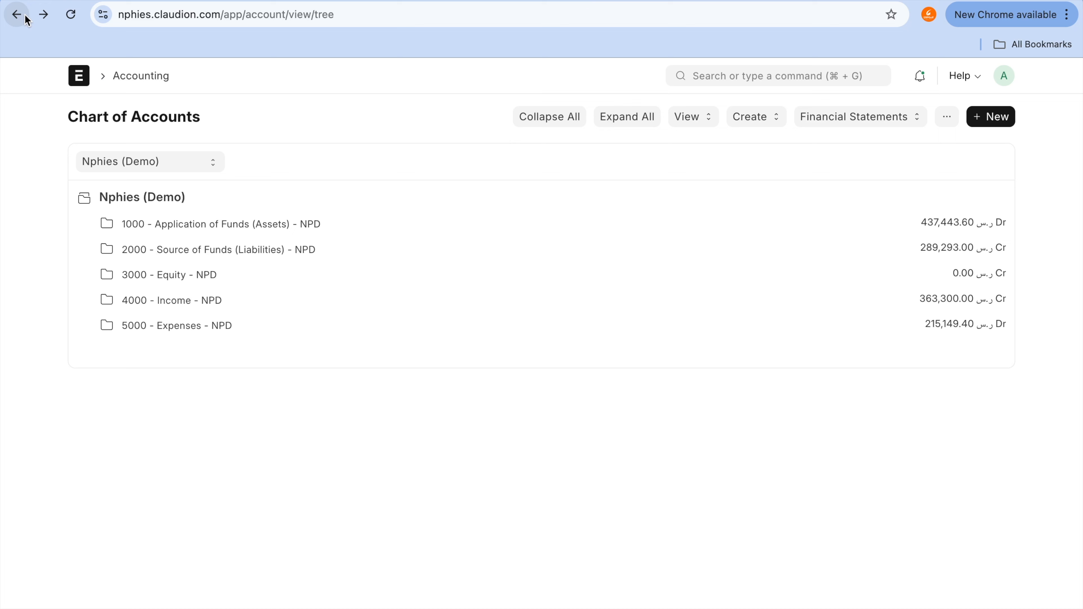
{"action": "left_click", "coordinate": [281, 224]}
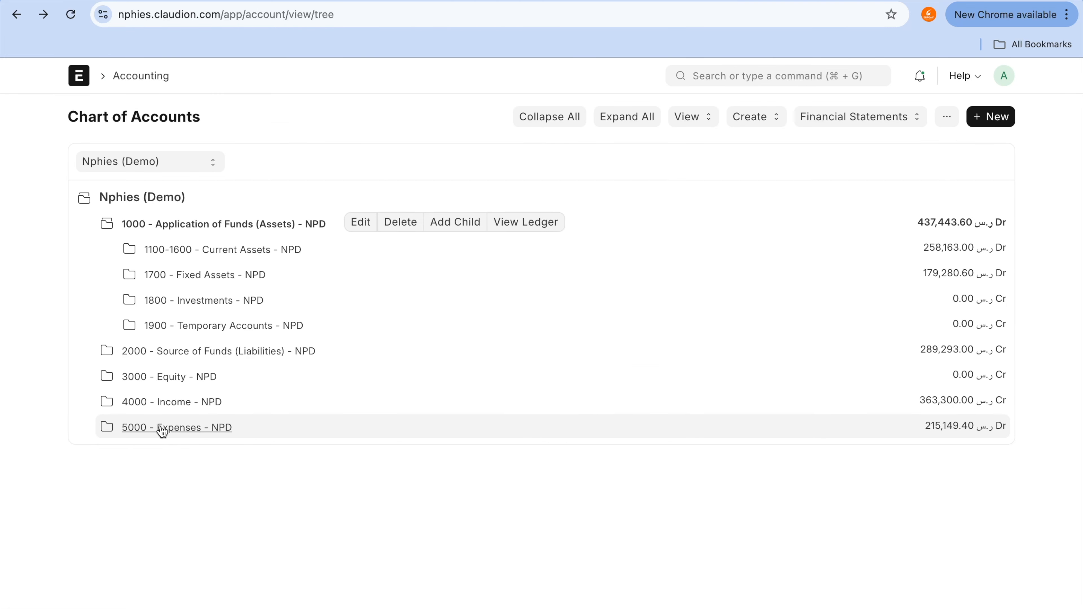
{"action": "left_click", "coordinate": [161, 429]}
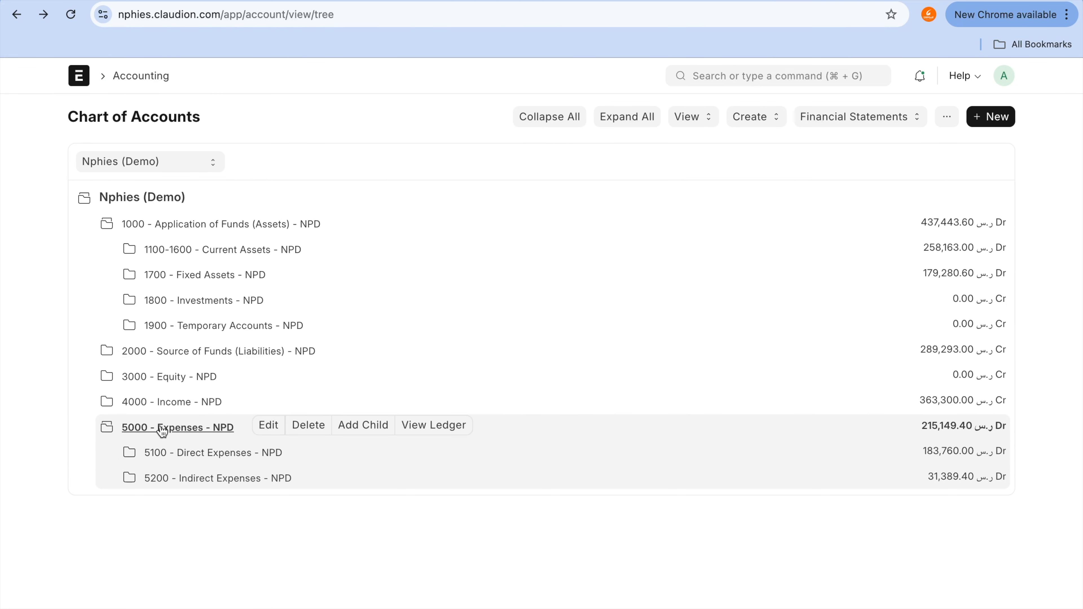
{"action": "left_click", "coordinate": [184, 482]}
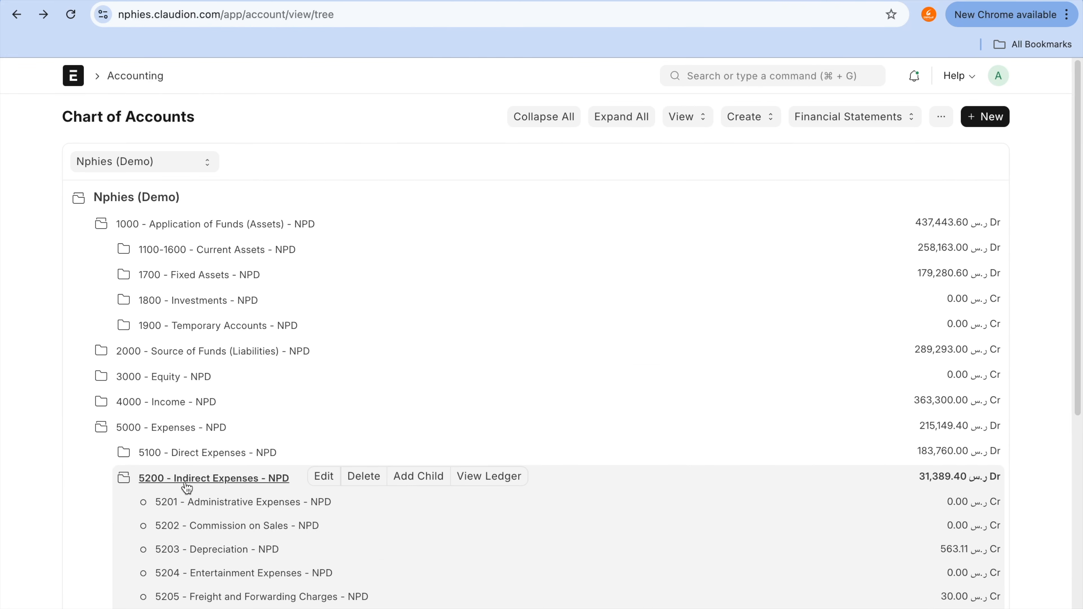
{"action": "scroll", "coordinate": [186, 487], "scroll_direction": "down", "scroll_amount": 9}
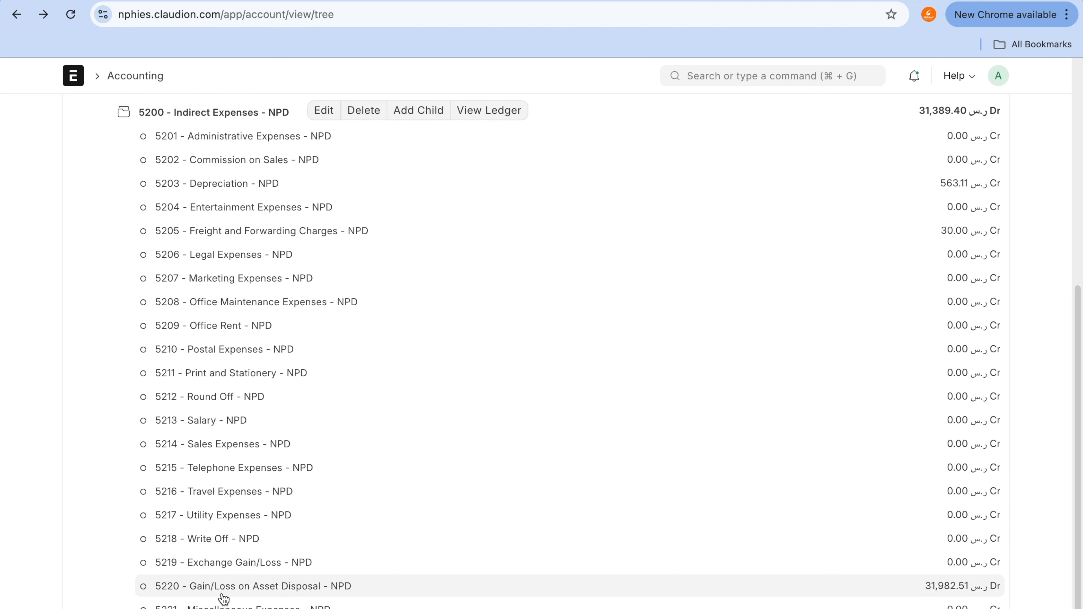
{"action": "left_click", "coordinate": [248, 585]}
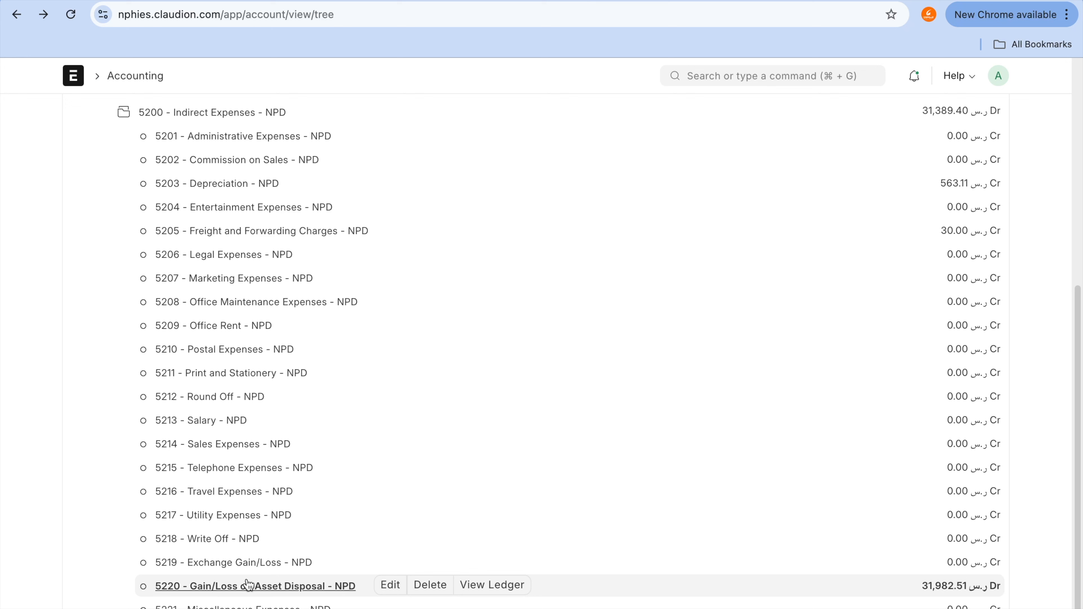
{"action": "scroll", "coordinate": [249, 585], "scroll_direction": "up", "scroll_amount": 4}
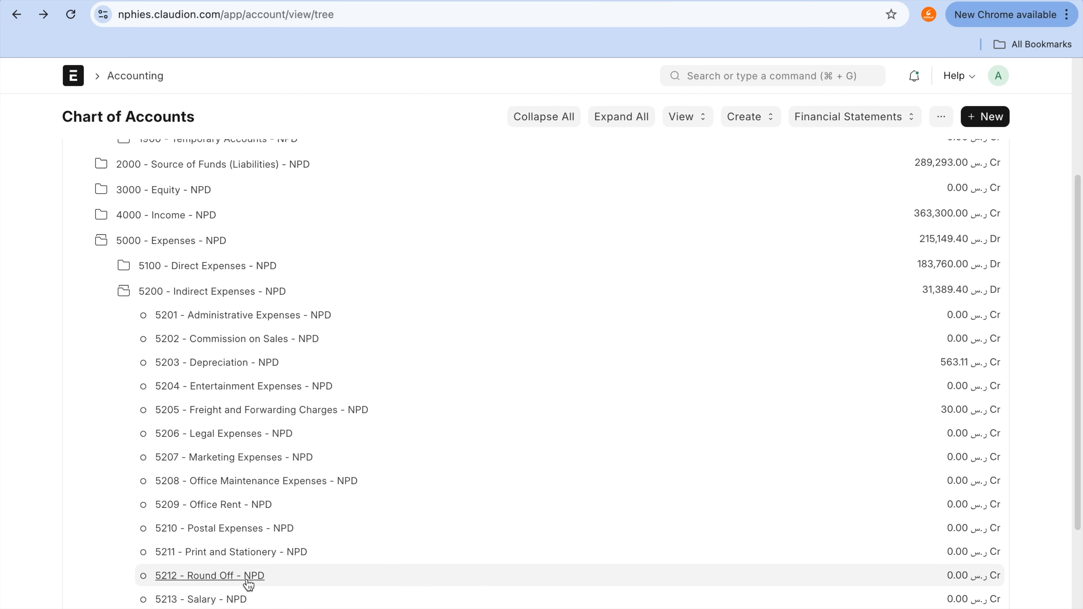
{"action": "scroll", "coordinate": [248, 585], "scroll_direction": "down", "scroll_amount": 4}
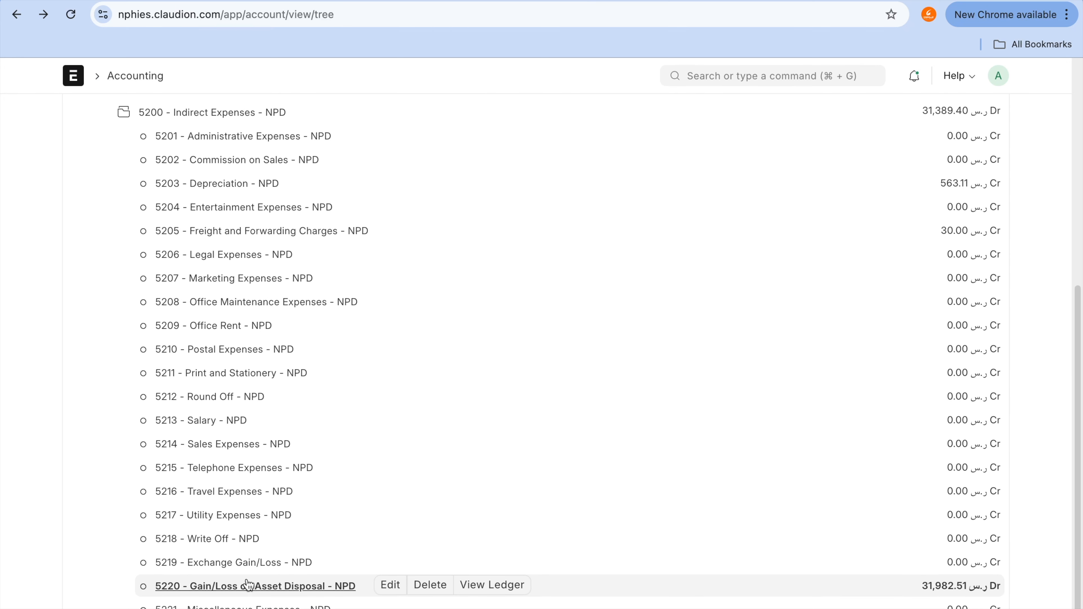
{"action": "left_click", "coordinate": [488, 588]}
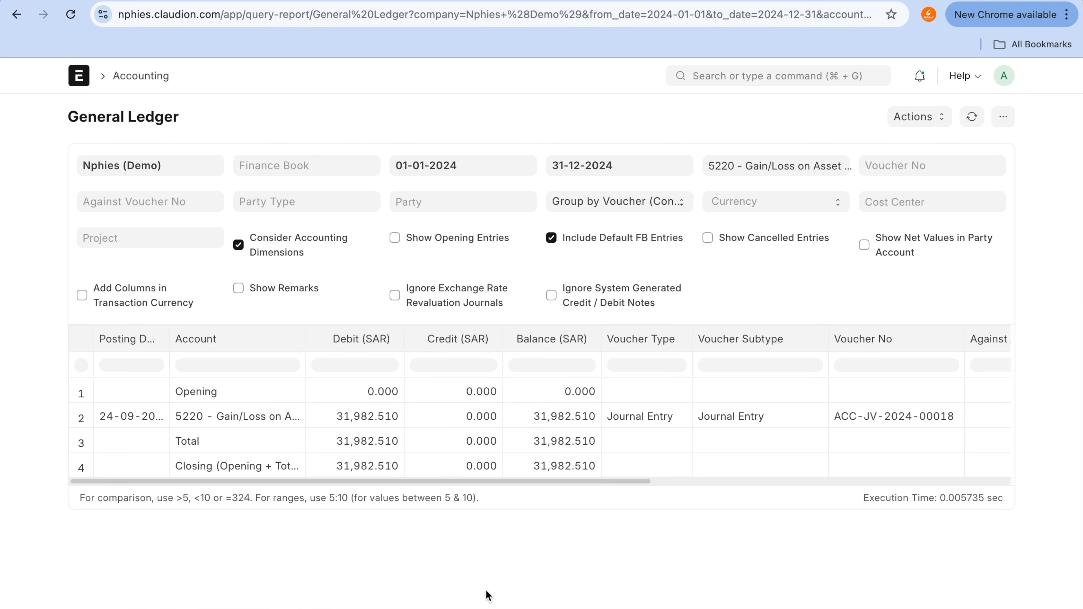
- Filter the Gain/Loss on Asset Disposal ledger by Finance book 01 and check the debit of the scrapping journal entry
{"action": "left_click", "coordinate": [325, 161]}
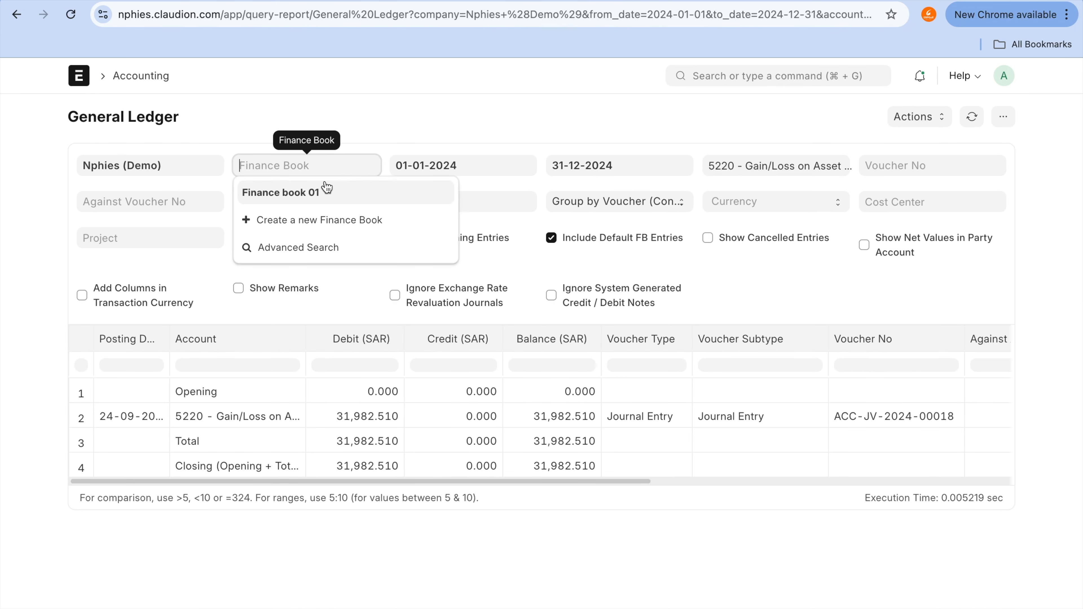
{"action": "left_click", "coordinate": [327, 192]}
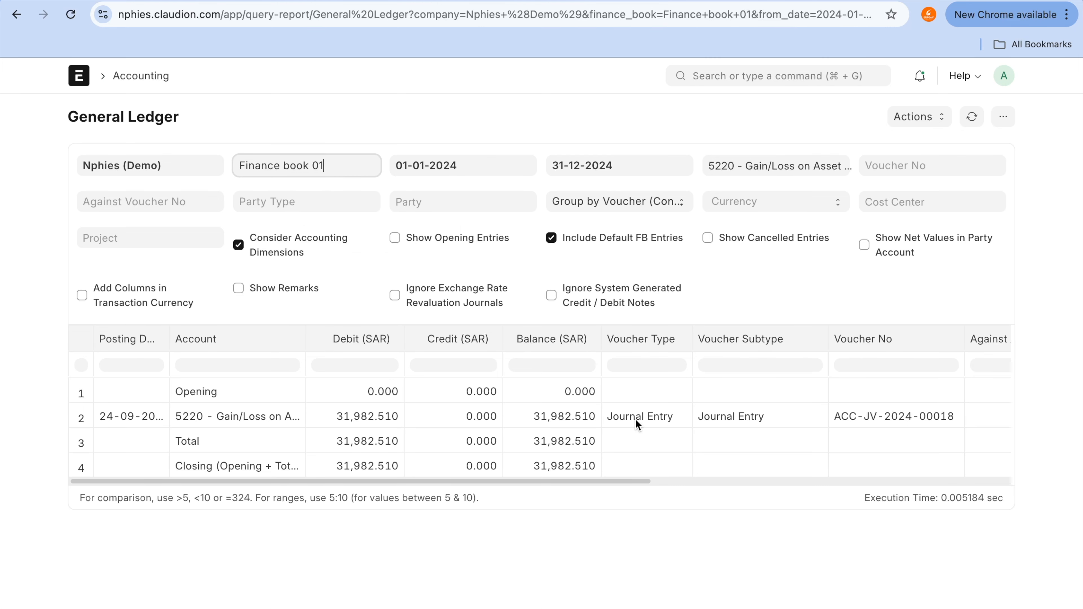
{"action": "left_click", "coordinate": [365, 412]}
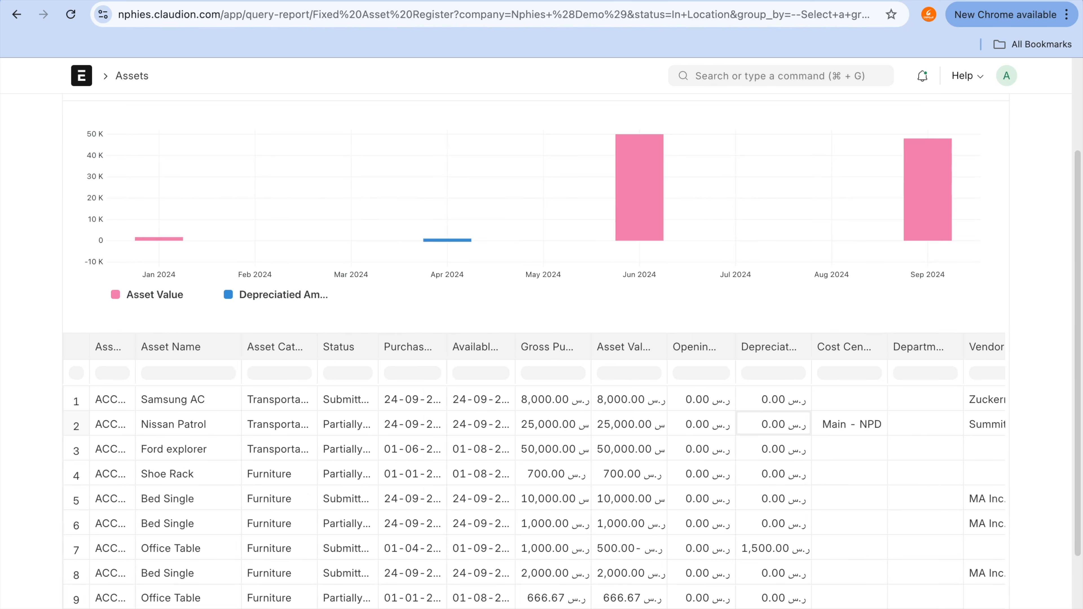
- Open the Chart of Accounts from the Fixed Asset Register and expand the Application of Funds (Assets) group
{"action": "left_click", "coordinate": [785, 80]}
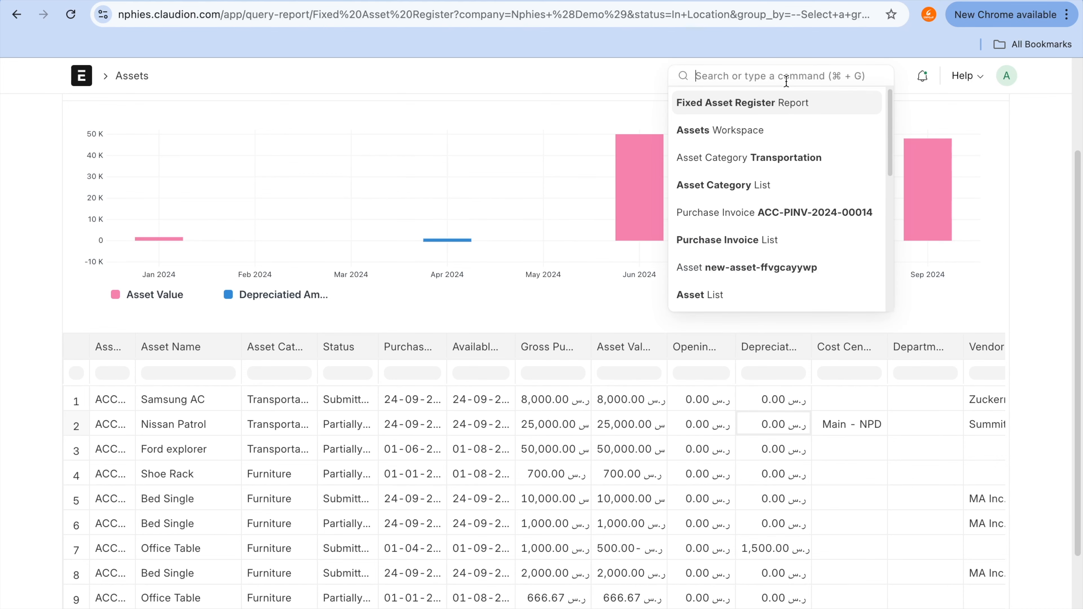
{"action": "type", "text": "chart of"}
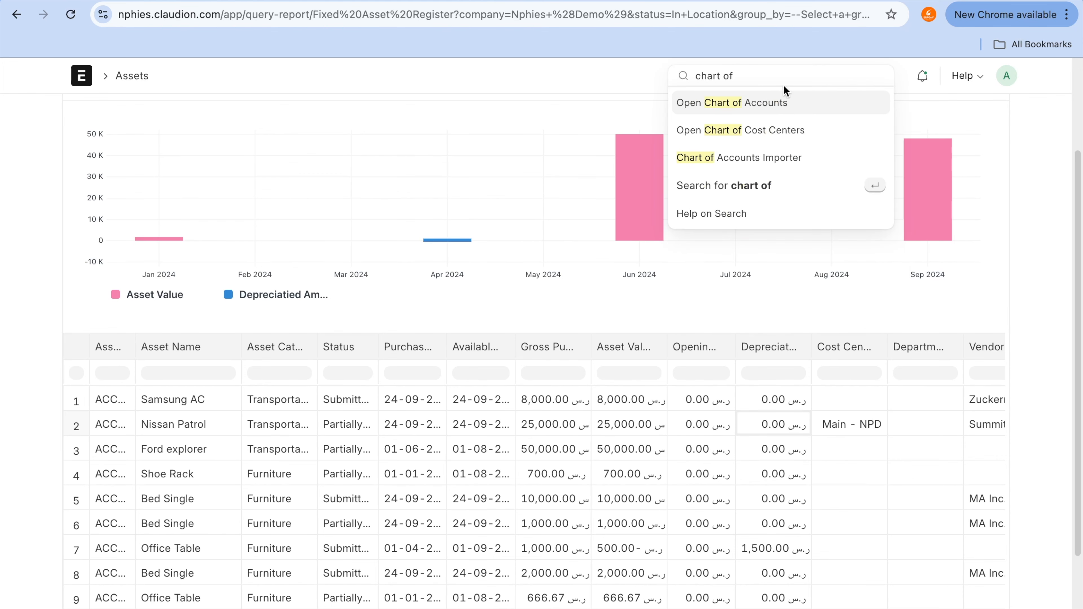
{"action": "left_click", "coordinate": [780, 103]}
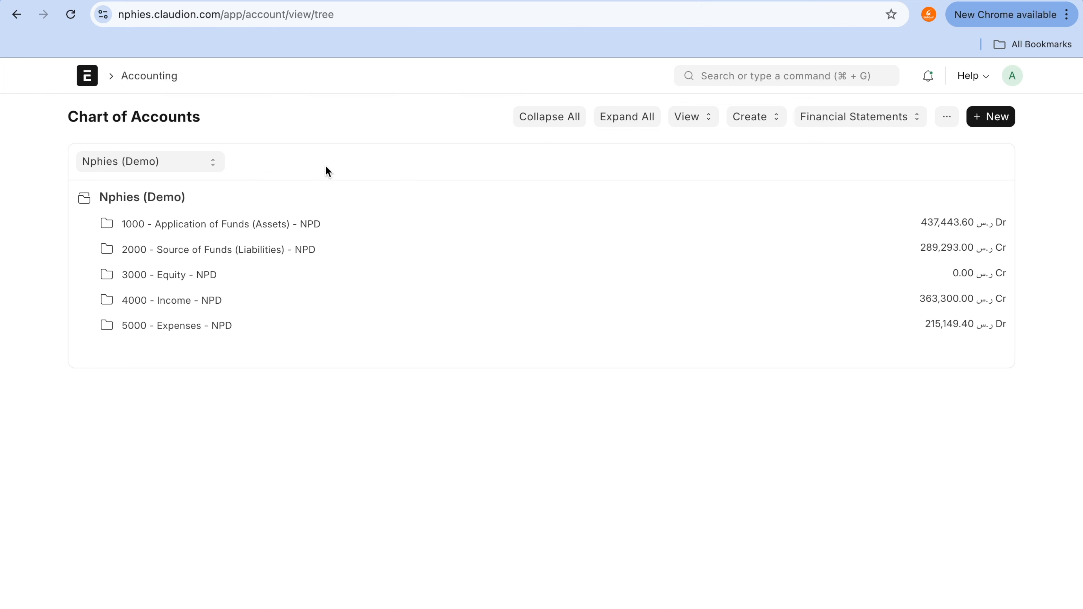
{"action": "left_click", "coordinate": [249, 230]}
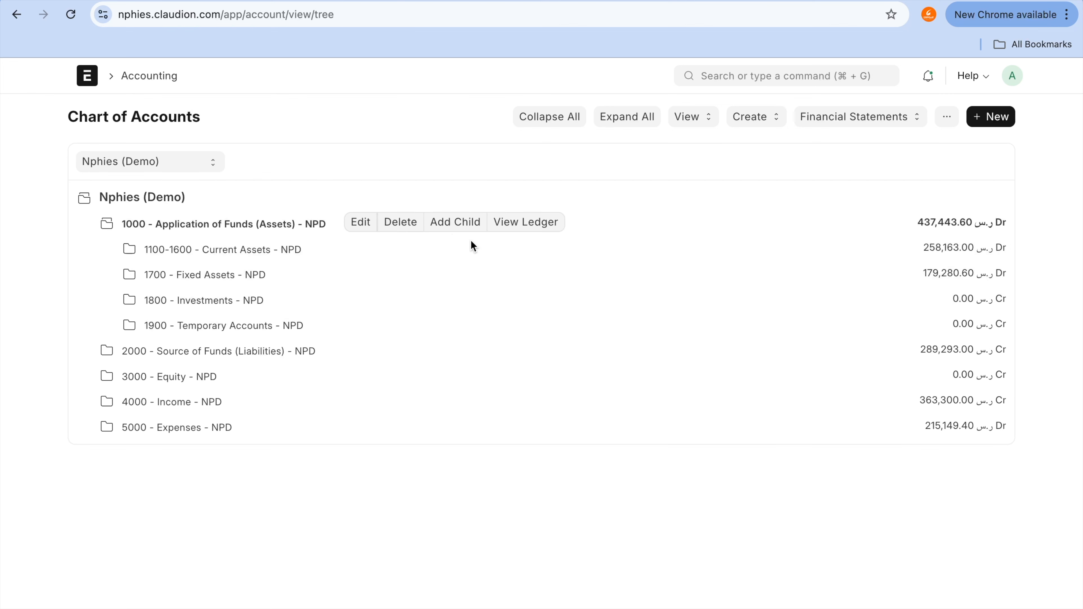
{"action": "mouse_move", "coordinate": [350, 222]}
{"action": "left_mouse_down"}
{"action": "mouse_move", "coordinate": [488, 242]}
{"action": "mouse_move", "coordinate": [314, 421]}
{"action": "mouse_move", "coordinate": [241, 425]}
{"action": "left_mouse_up"}
- Leave the scrapping journal entry, go to the Asset list and open the Nissan Patrol asset
{"action": "left_click", "coordinate": [522, 1]}
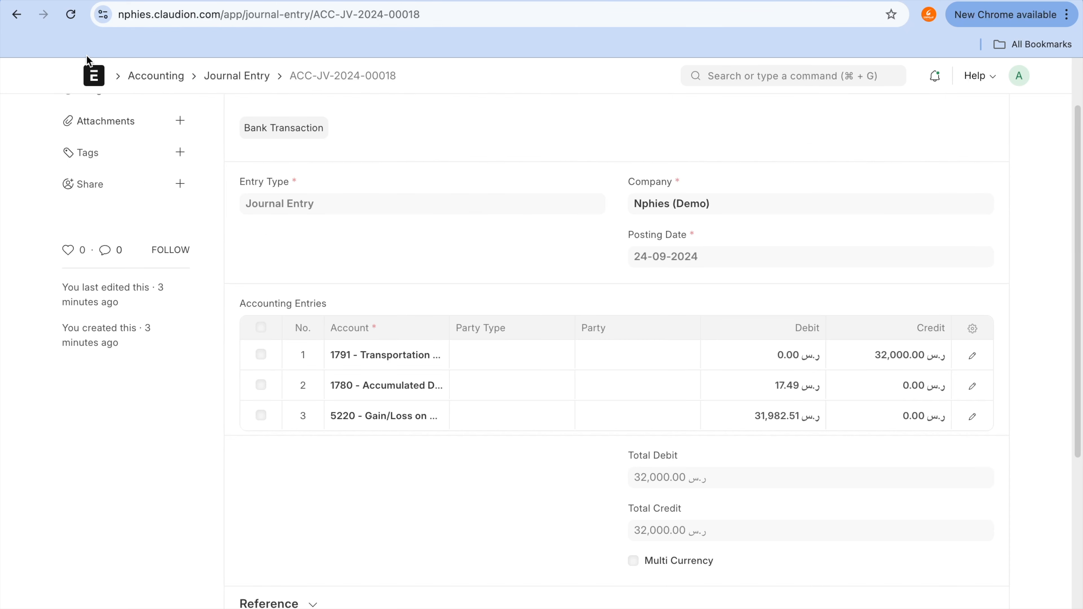
{"action": "left_click", "coordinate": [16, 19]}
{"action": "left_click", "coordinate": [15, 18]}
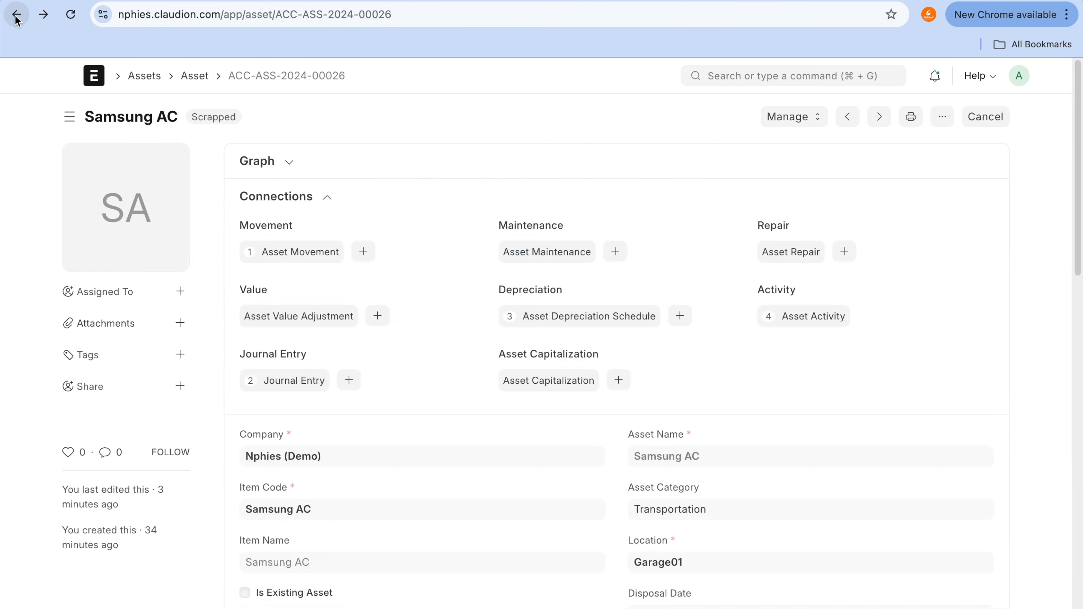
{"action": "left_click", "coordinate": [184, 79]}
{"action": "scroll", "coordinate": [360, 376], "scroll_direction": "down", "scroll_amount": 2}
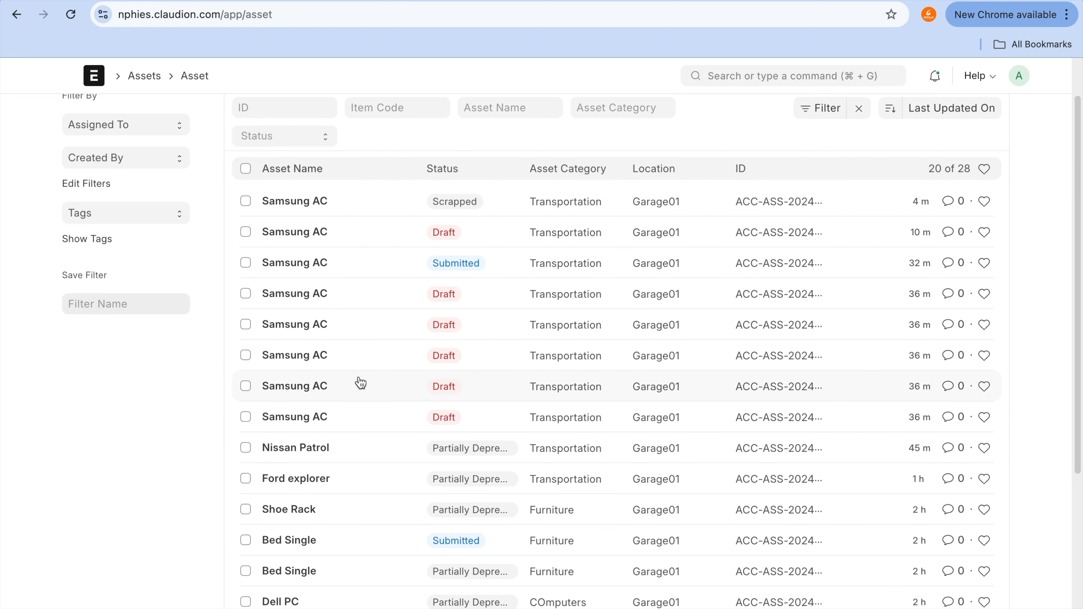
{"action": "left_click", "coordinate": [324, 451]}
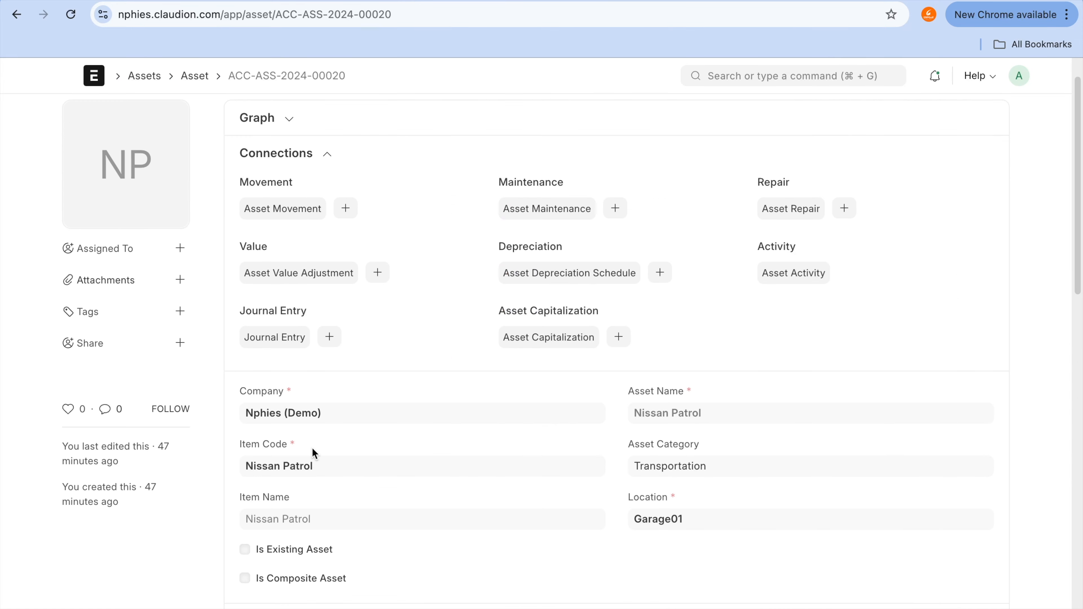
- Start selling the Nissan Patrol asset and set the new sales invoice's customer to Grant Plastics Ltd
{"action": "left_click", "coordinate": [804, 116]}
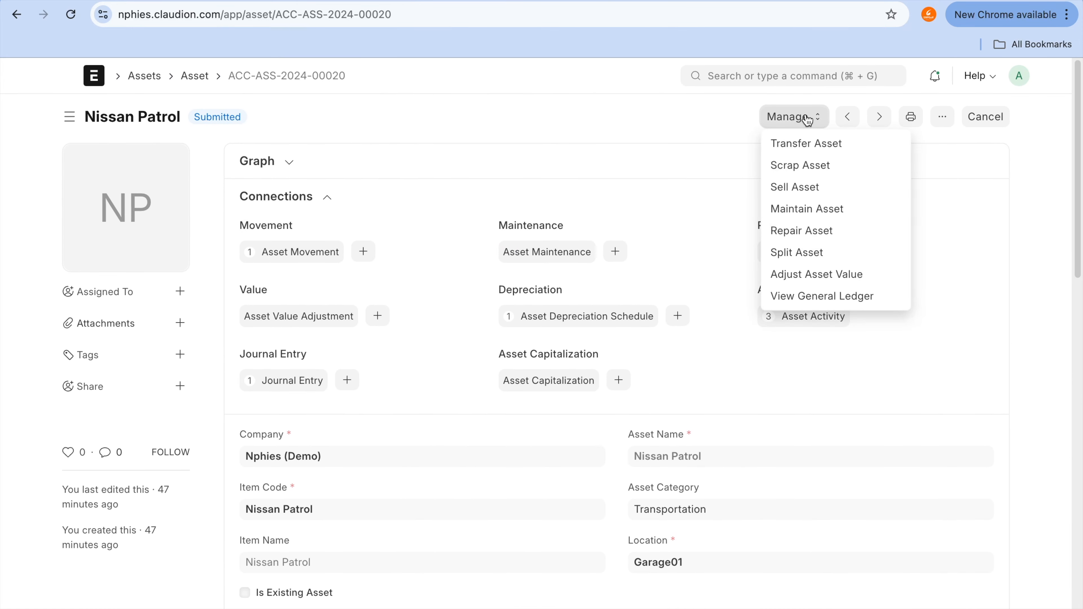
{"action": "left_click", "coordinate": [809, 197]}
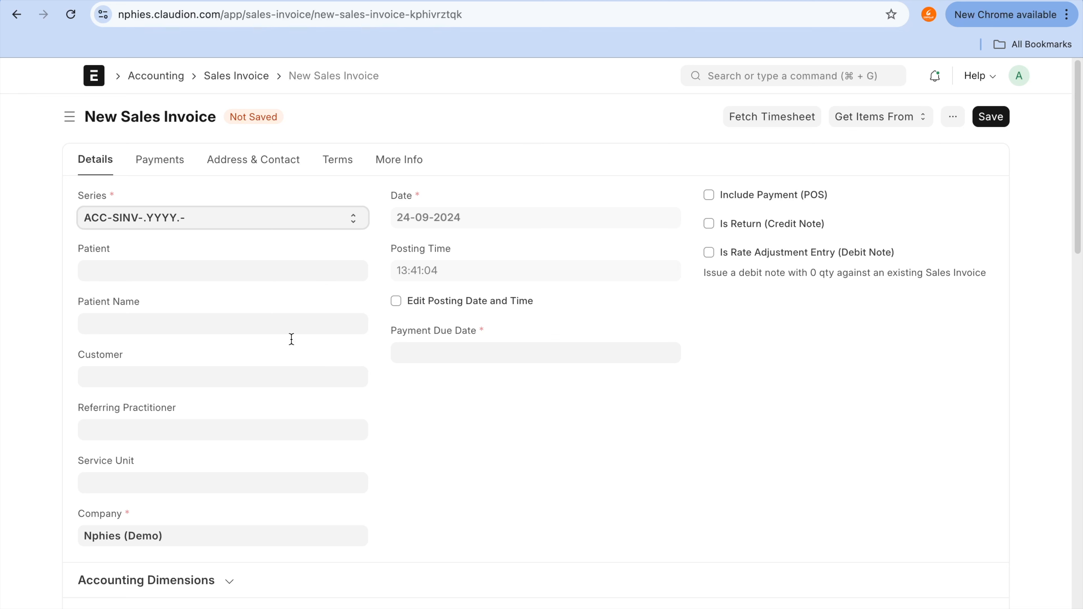
{"action": "left_click", "coordinate": [266, 383]}
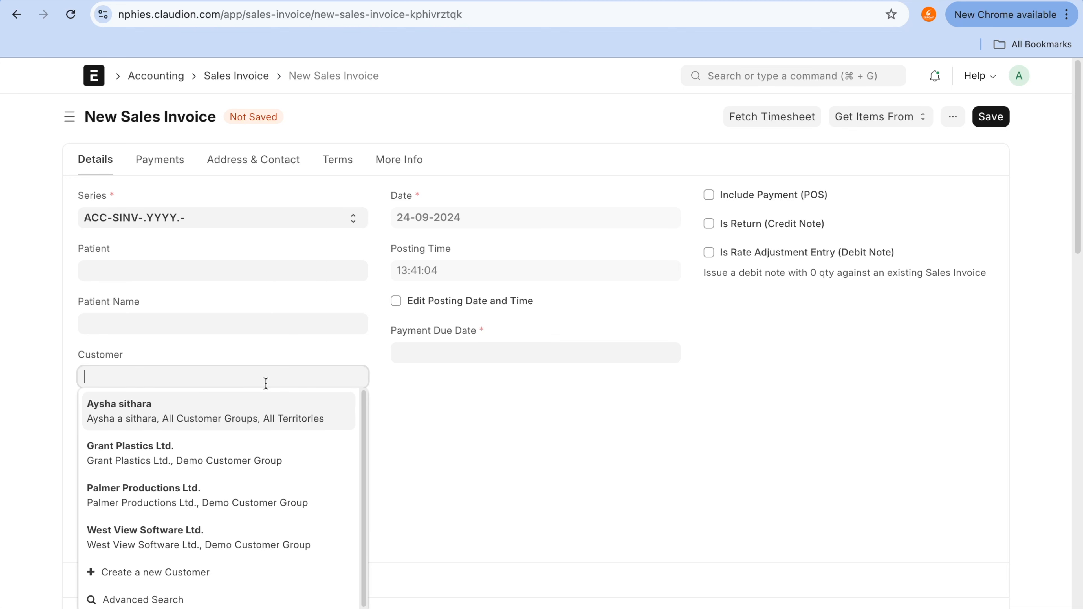
{"action": "left_click", "coordinate": [265, 446]}
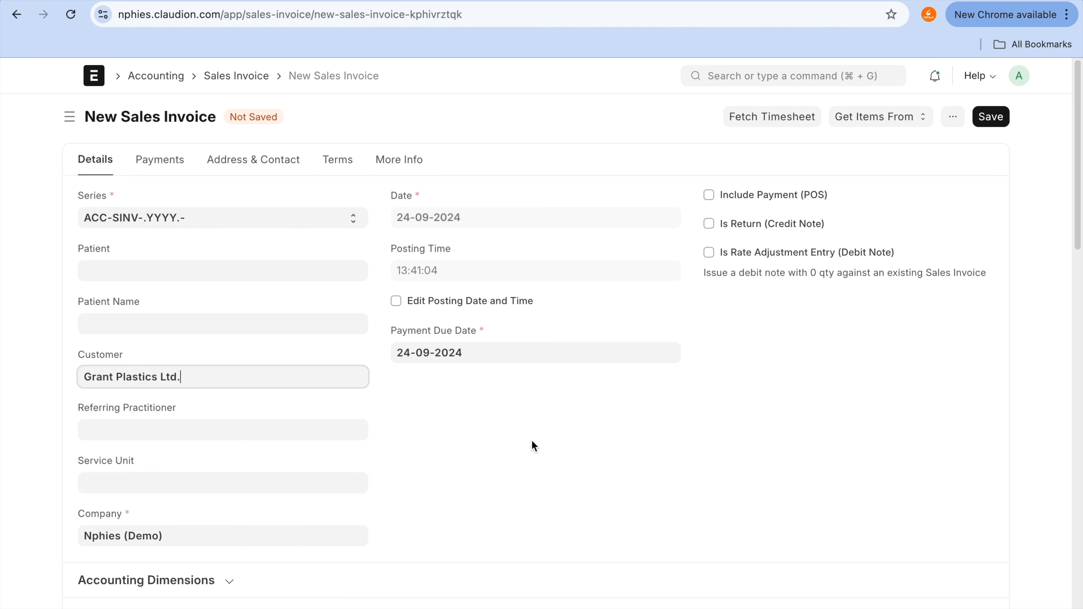
- Set the Nissan Patrol item's rate to 4,500 SAR and delete the empty second item row
{"action": "scroll", "coordinate": [531, 439], "scroll_direction": "down", "scroll_amount": 8}
{"action": "scroll", "coordinate": [533, 446], "scroll_direction": "down", "scroll_amount": 3}
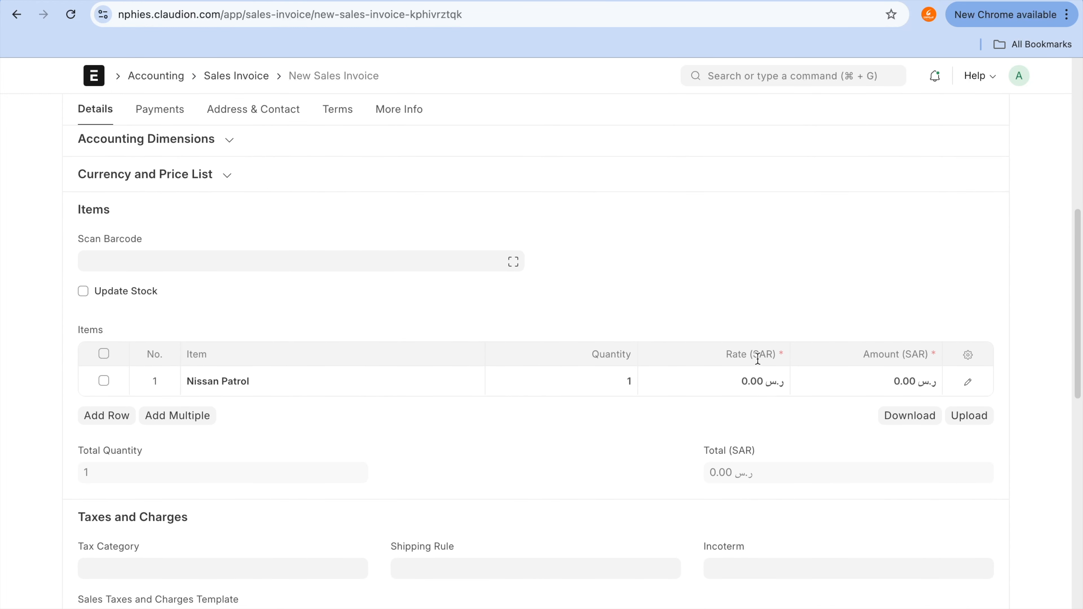
{"action": "left_click", "coordinate": [761, 384]}
{"action": "type", "text": "45000"}
{"action": "key", "text": "BackSpace"}
{"action": "key", "text": "Return"}
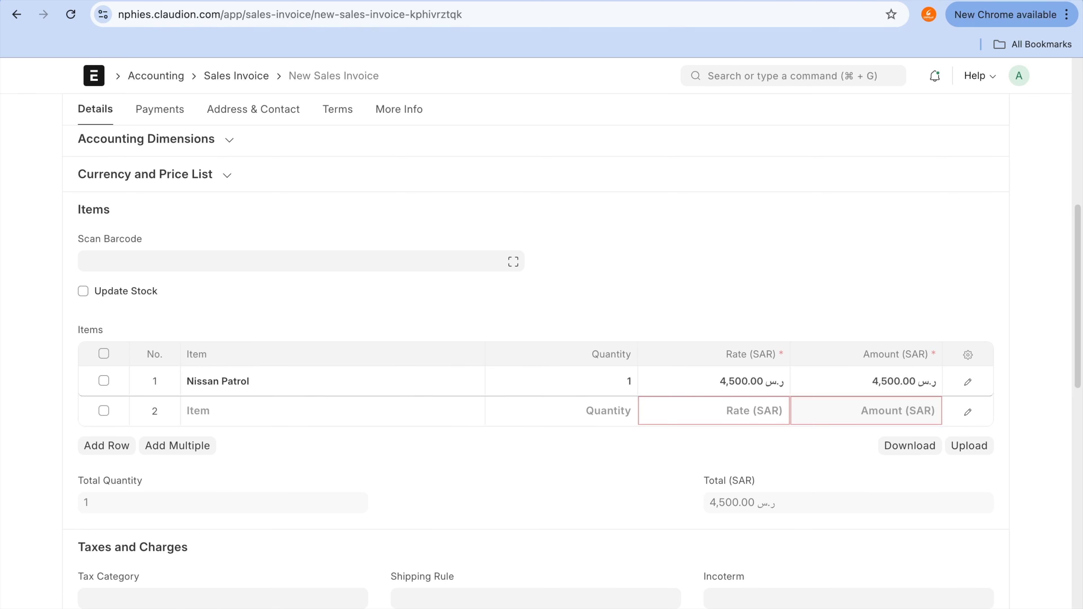
{"action": "left_click", "coordinate": [104, 410]}
{"action": "left_click", "coordinate": [104, 446]}
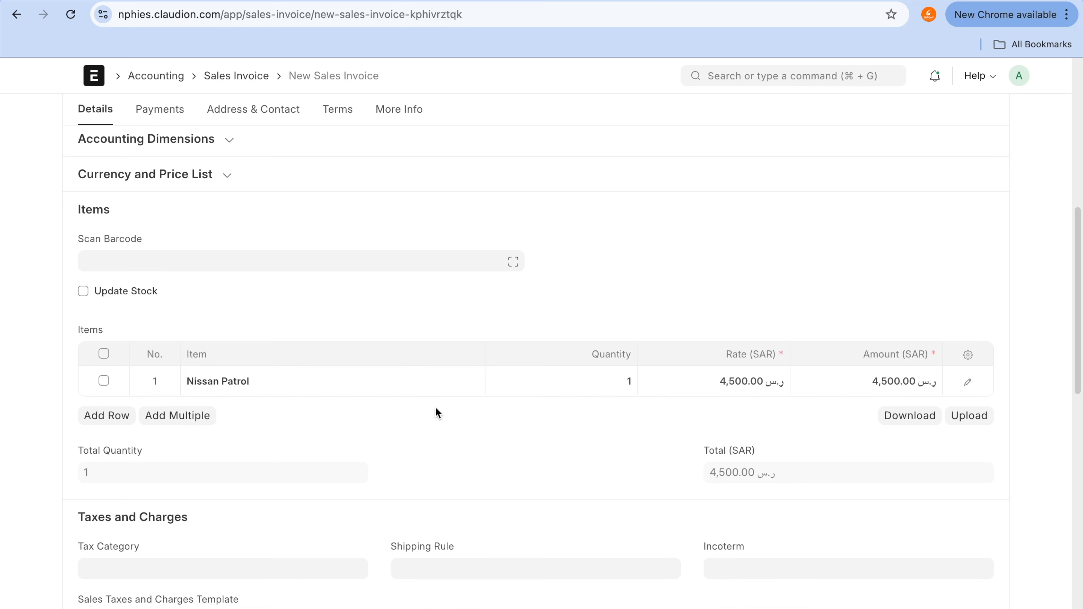
- Save the Nissan Patrol sales invoice and submit it permanently
{"action": "scroll", "coordinate": [435, 406], "scroll_direction": "down", "scroll_amount": 4}
{"action": "scroll", "coordinate": [435, 406], "scroll_direction": "up", "scroll_amount": 10}
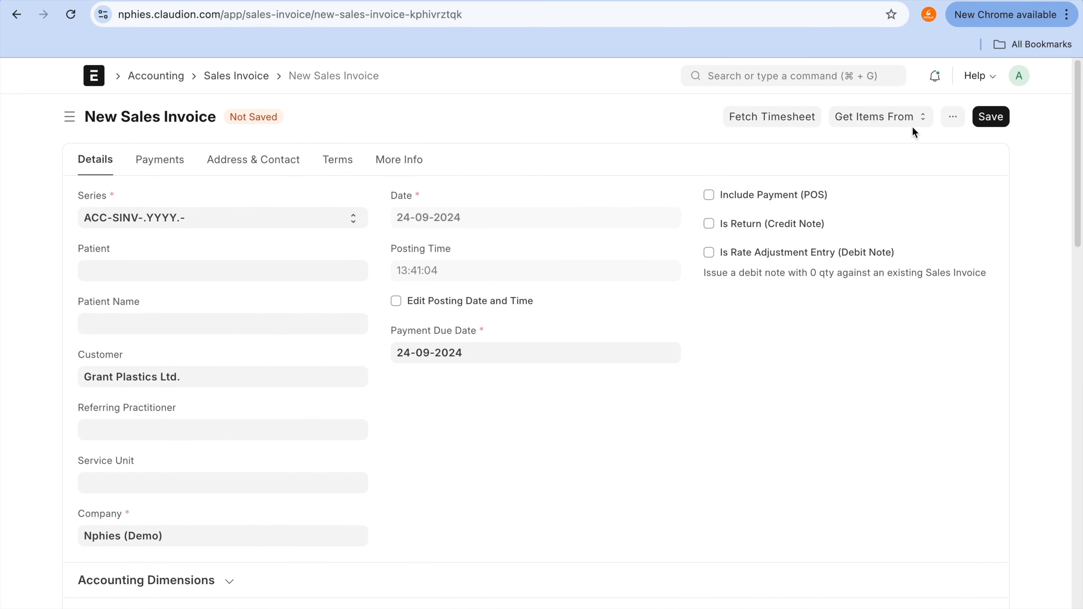
{"action": "left_click", "coordinate": [997, 117]}
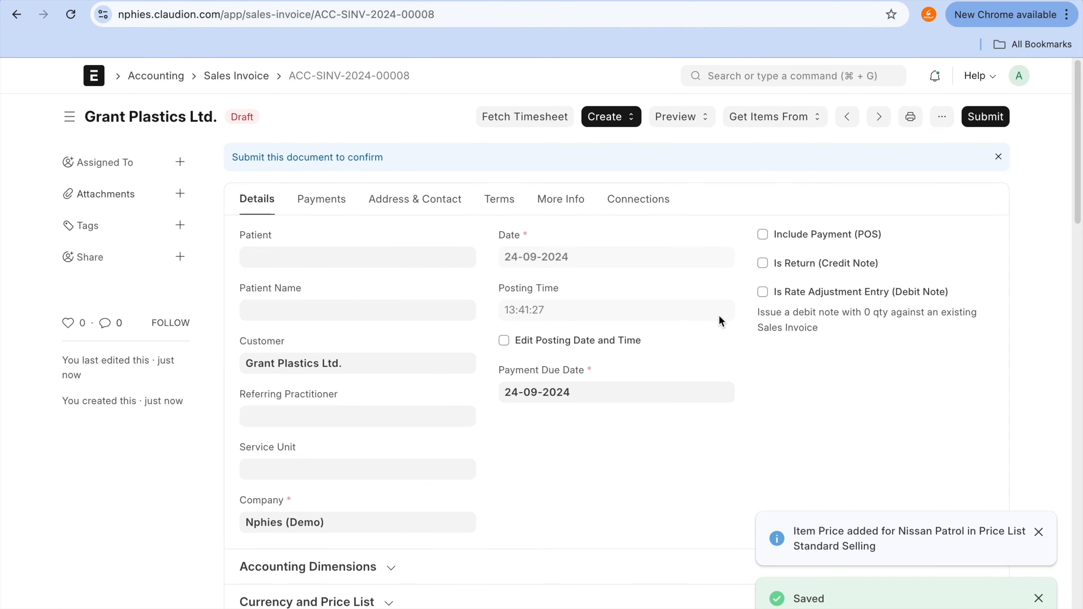
{"action": "left_click", "coordinate": [988, 117]}
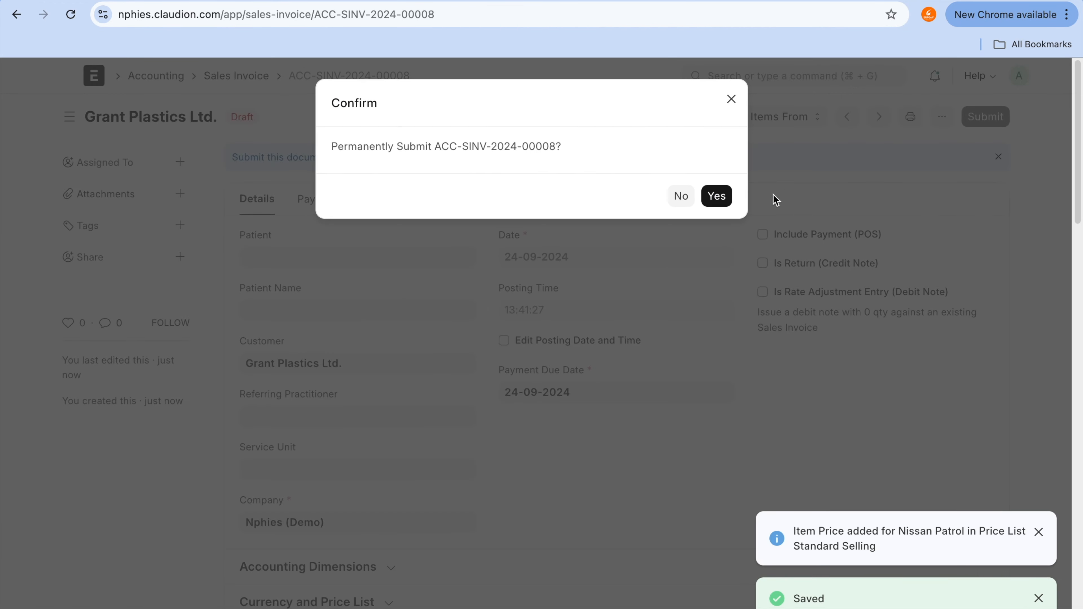
{"action": "left_click", "coordinate": [718, 200]}
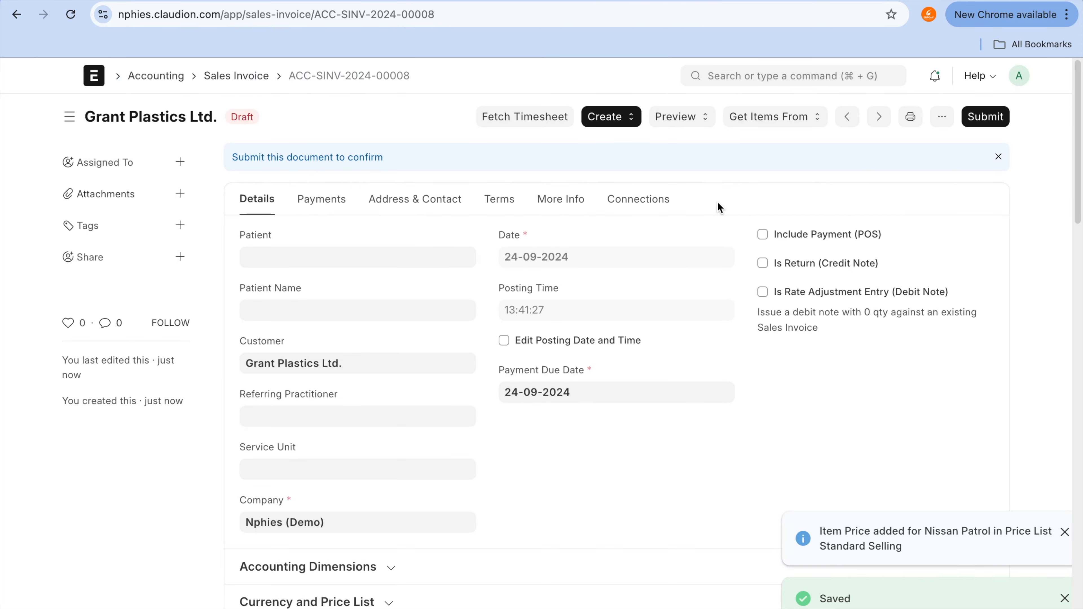
- Confirm permanent submission of the Nissan Patrol sales invoice to Grant Plastics Ltd. and return to the Nissan Patrol asset
{"action": "left_click", "coordinate": [1000, 118]}
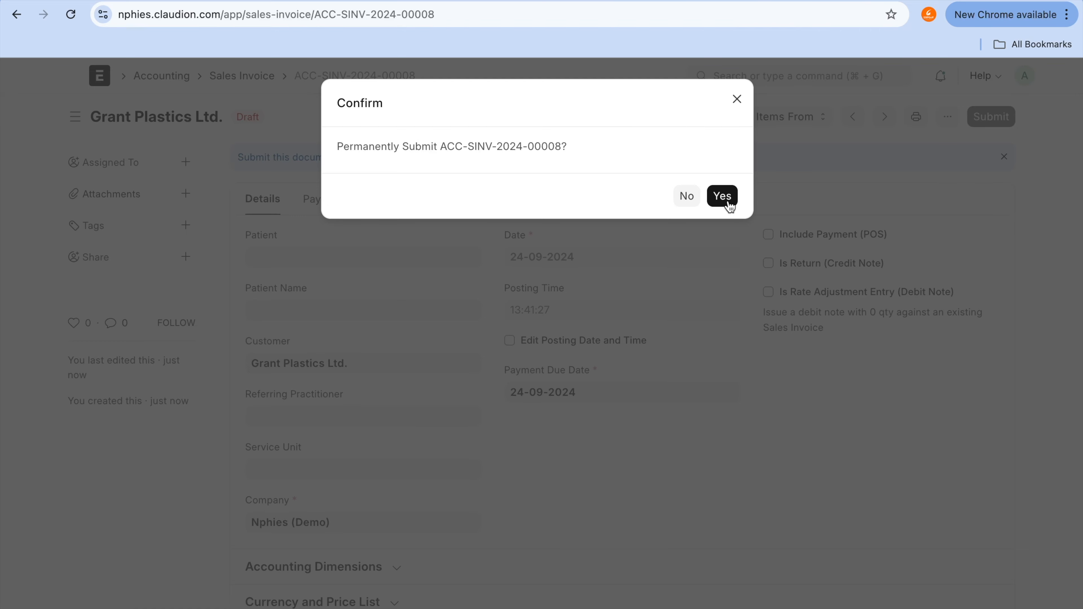
{"action": "left_click", "coordinate": [727, 200]}
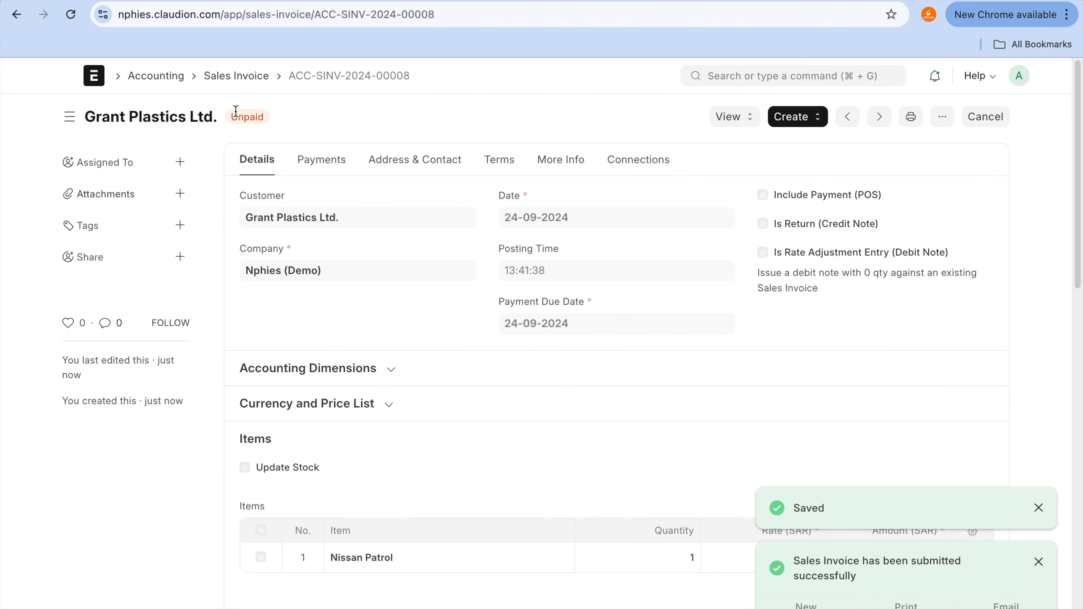
{"action": "left_click", "coordinate": [15, 22]}
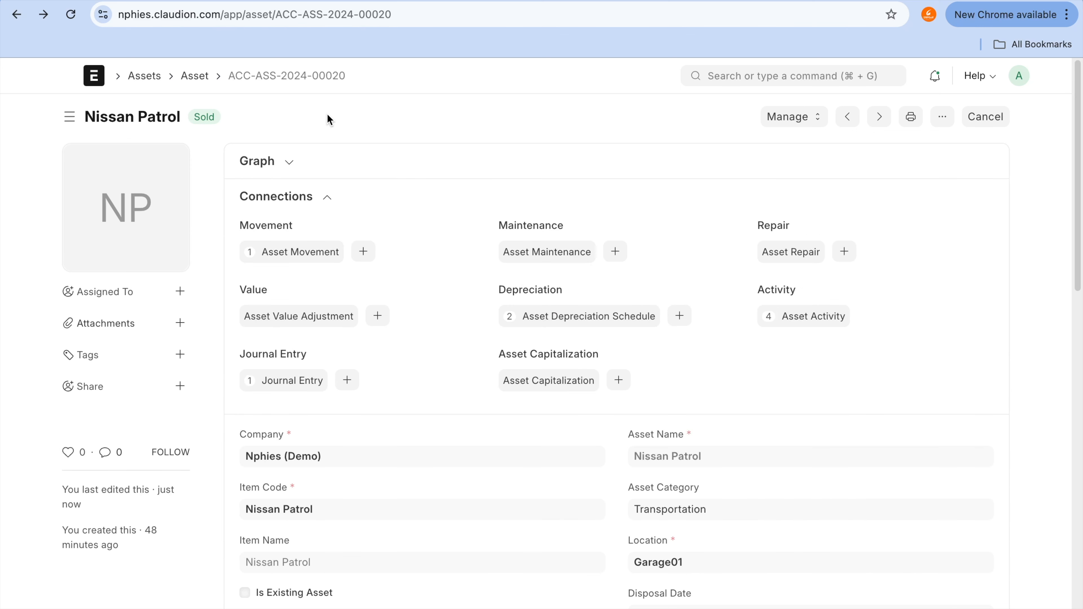
{"action": "mouse_move", "coordinate": [233, 91]}
{"action": "left_mouse_down"}
{"action": "mouse_move", "coordinate": [184, 91]}
{"action": "mouse_move", "coordinate": [171, 157]}
{"action": "mouse_move", "coordinate": [252, 105]}
{"action": "left_mouse_up"}
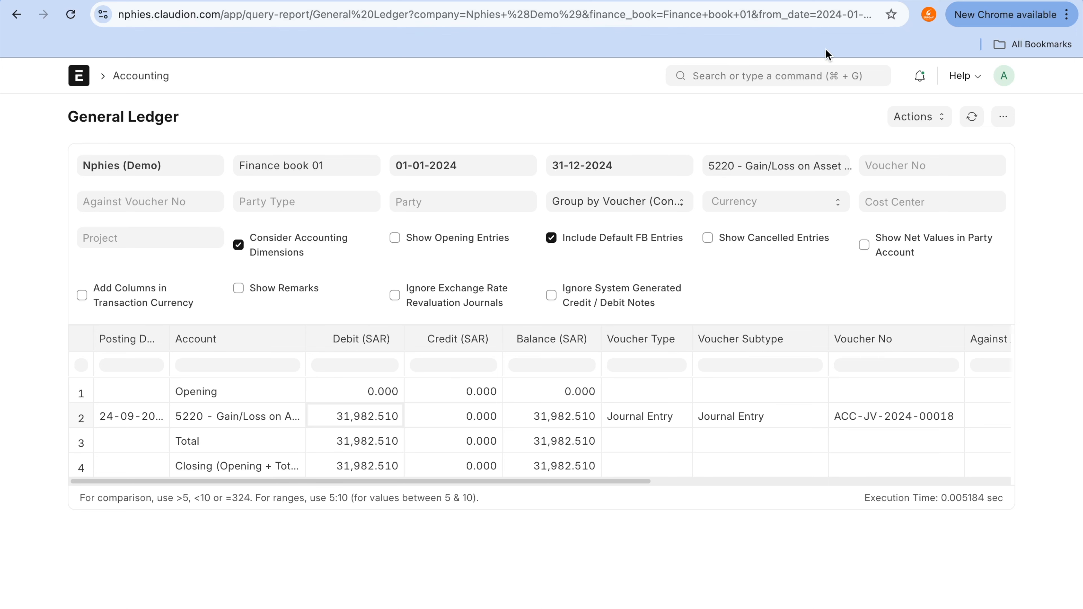
- Find the Fixed Asset Register report by searching "fixed ass", open it and examine its chart and asset rows
{"action": "left_click", "coordinate": [818, 77]}
{"action": "type", "text": "asset"}
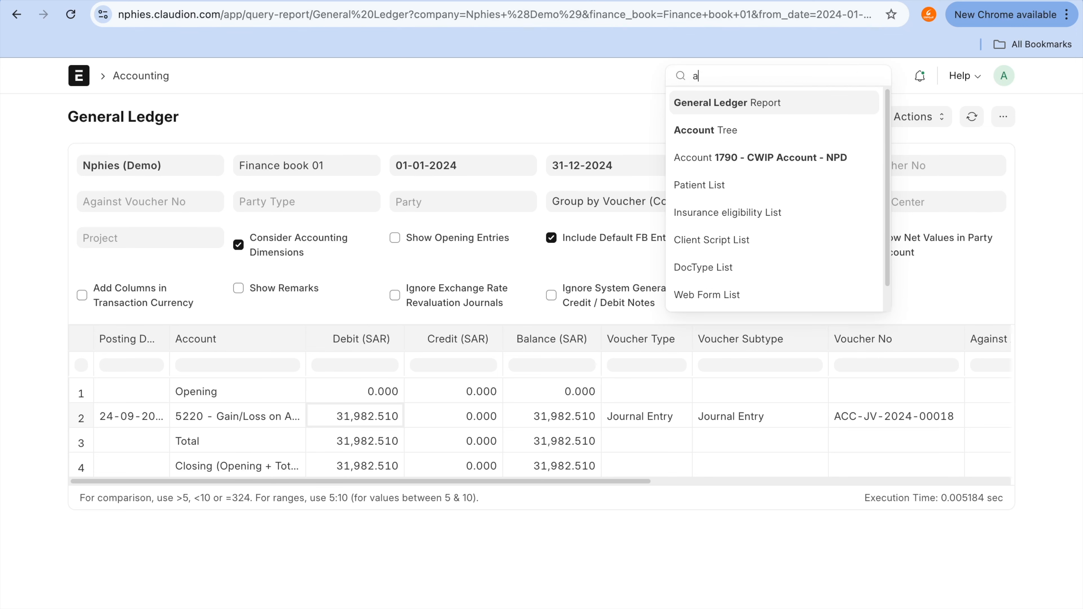
{"action": "key", "text": "BackSpace"}
{"action": "key", "text": "BackSpace"}
{"action": "key", "text": "BackSpace"}
{"action": "key", "text": "BackSpace"}
{"action": "key", "text": "BackSpace"}
{"action": "type", "text": "fixed ass"}
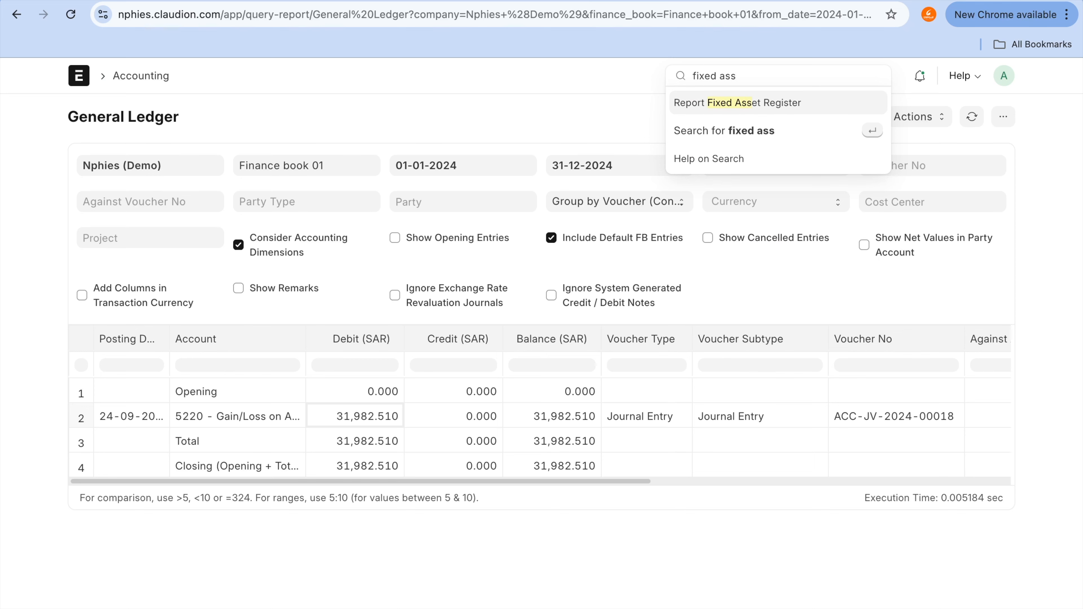
{"action": "left_click", "coordinate": [819, 102]}
{"action": "scroll", "coordinate": [425, 524], "scroll_direction": "down", "scroll_amount": 4}
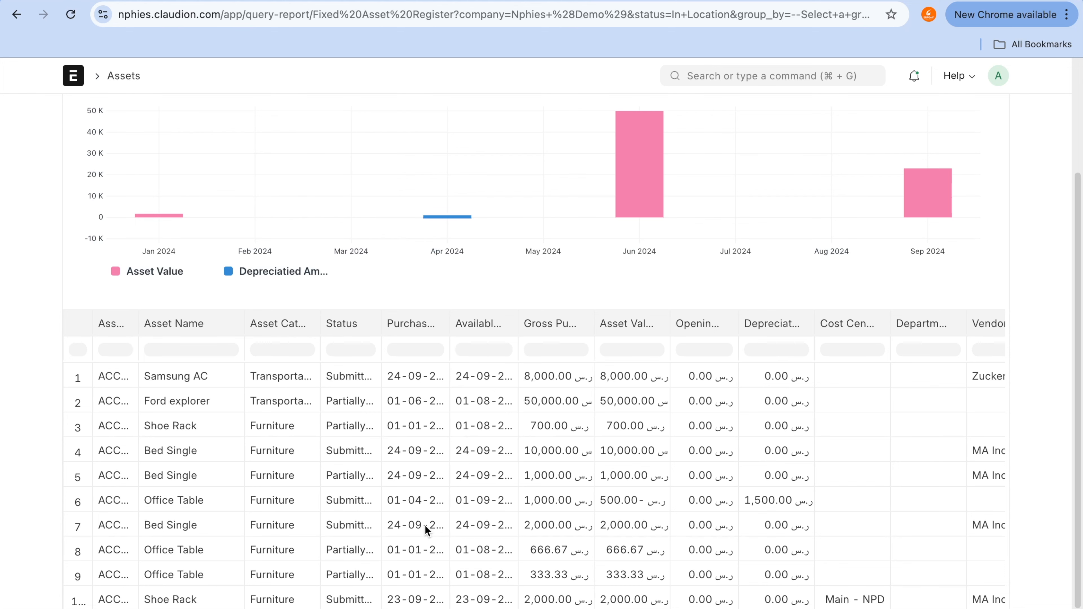
{"action": "scroll", "coordinate": [424, 525], "scroll_direction": "down", "scroll_amount": 1}
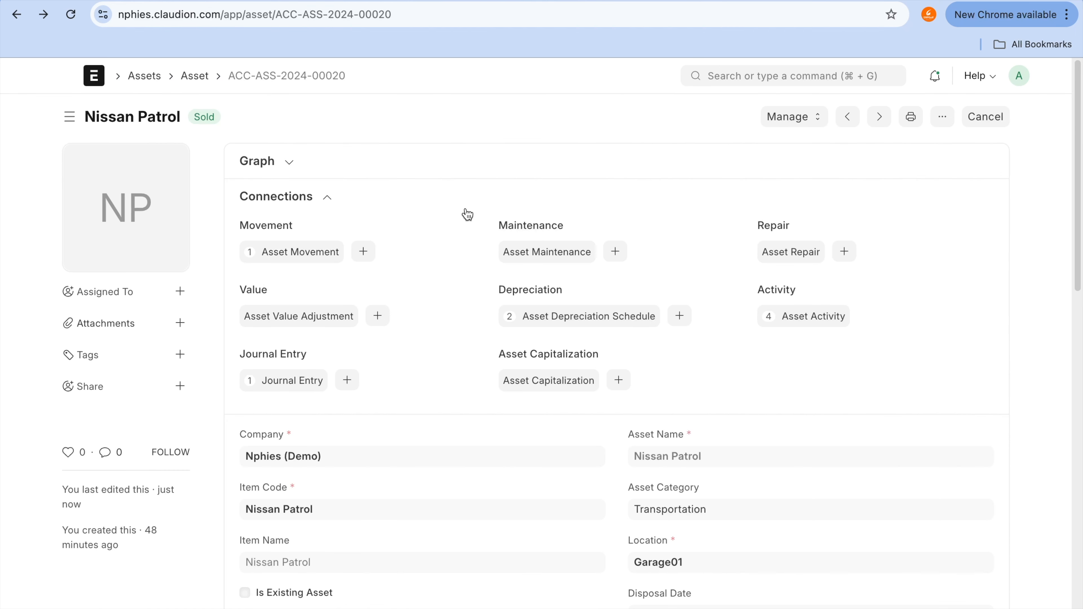
- View the Nissan Patrol asset's general ledger for Finance book 01, and return to the asset record
{"action": "left_click", "coordinate": [824, 122]}
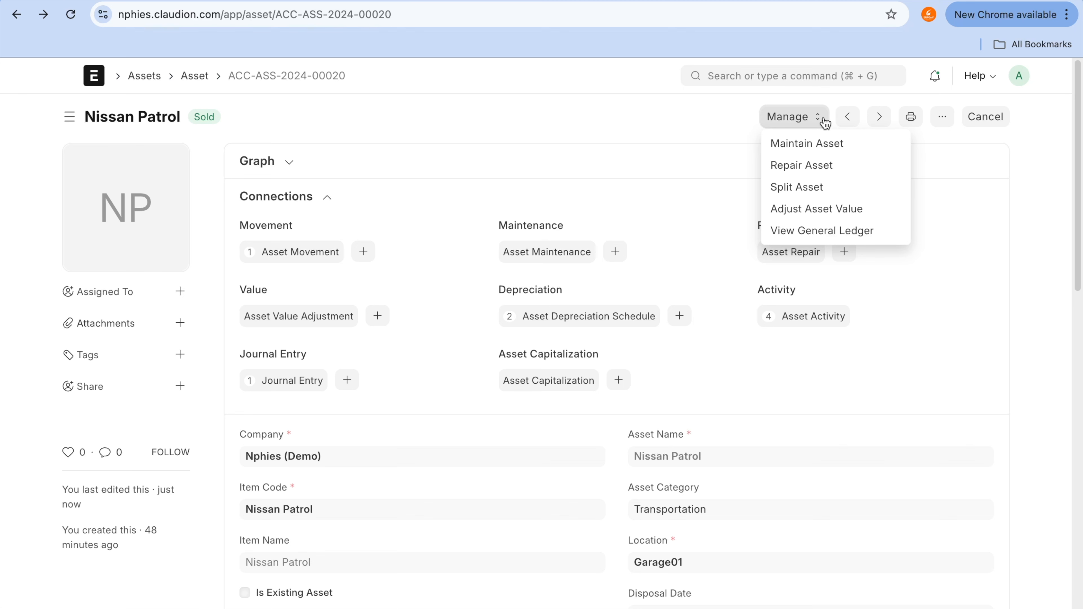
{"action": "left_click", "coordinate": [818, 230]}
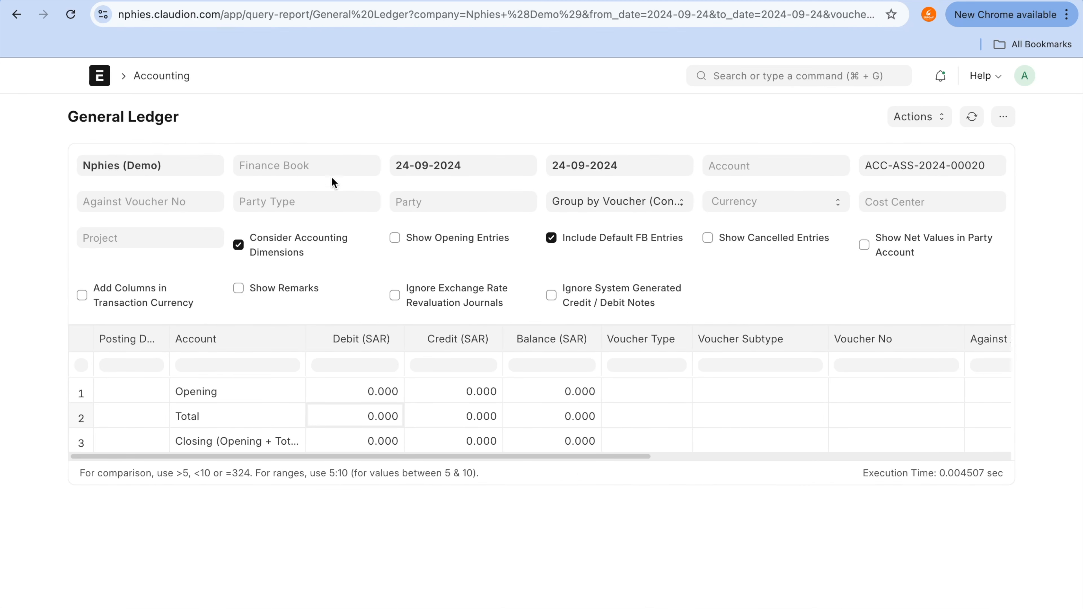
{"action": "left_click", "coordinate": [316, 168]}
{"action": "left_click", "coordinate": [316, 193]}
{"action": "left_click", "coordinate": [17, 18]}
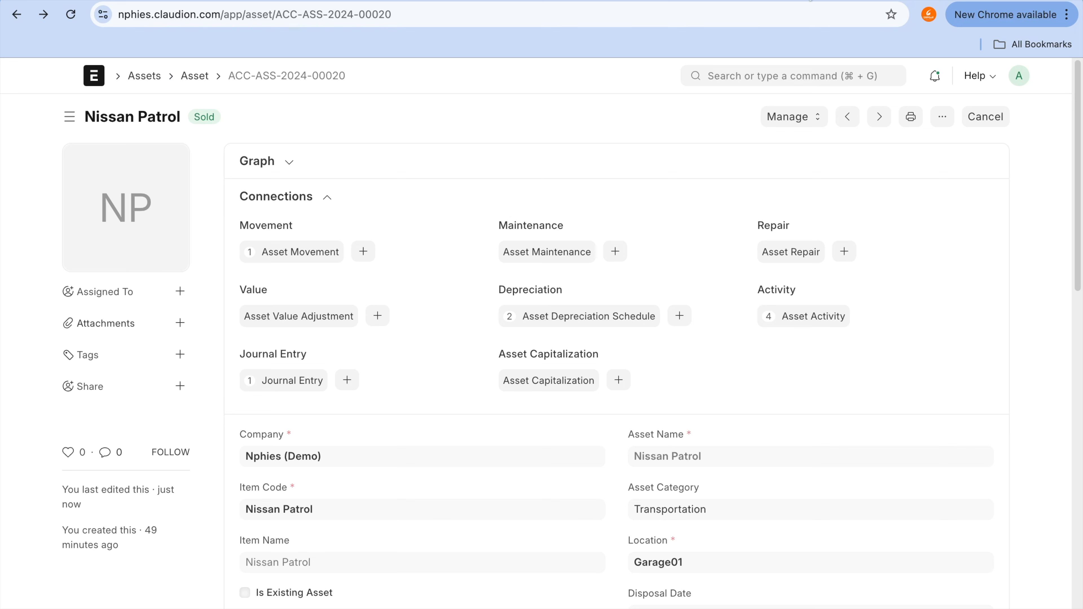
- In the Chart of Accounts, expand Expenses and Indirect Expenses and view the ledger of 5220 - Gain/Loss on Asset Disposal
{"action": "left_click", "coordinate": [811, 3]}
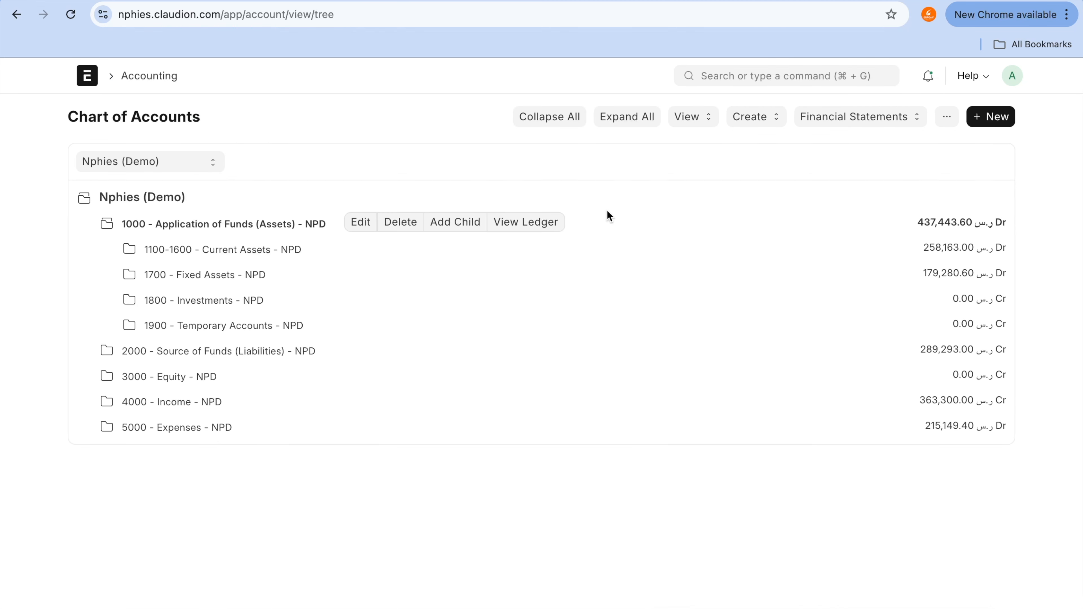
{"action": "left_click", "coordinate": [221, 428]}
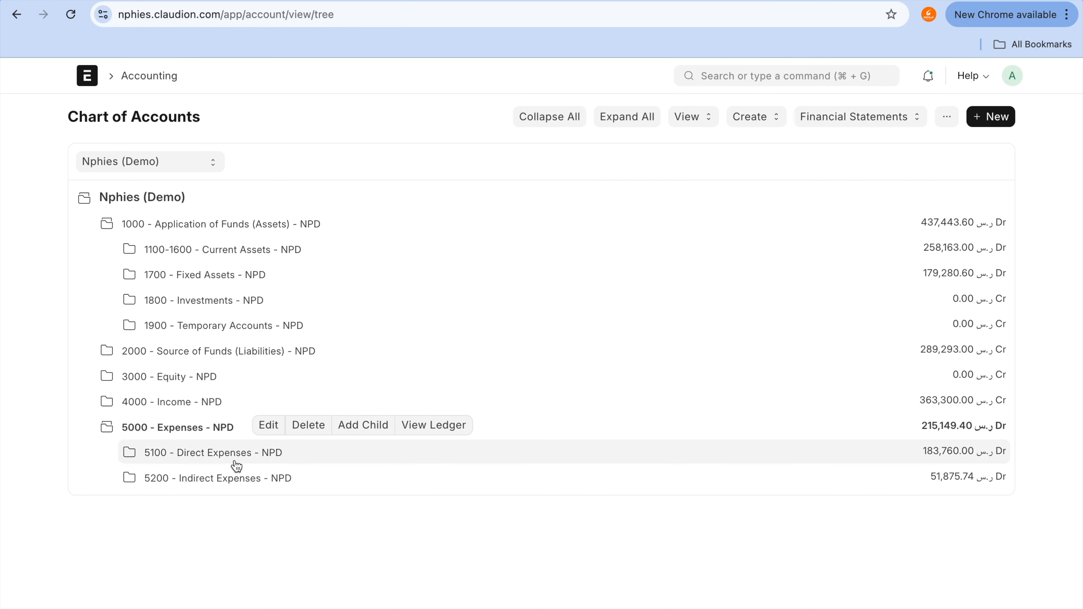
{"action": "left_click", "coordinate": [242, 478]}
{"action": "scroll", "coordinate": [242, 478], "scroll_direction": "down", "scroll_amount": 9}
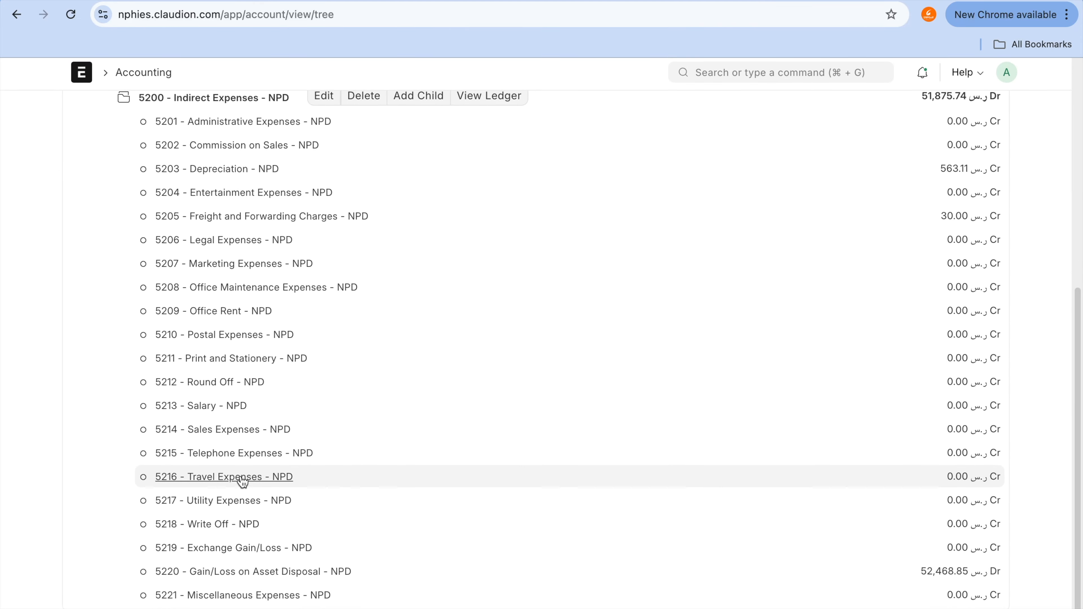
{"action": "left_click", "coordinate": [279, 576]}
{"action": "left_click", "coordinate": [482, 574]}
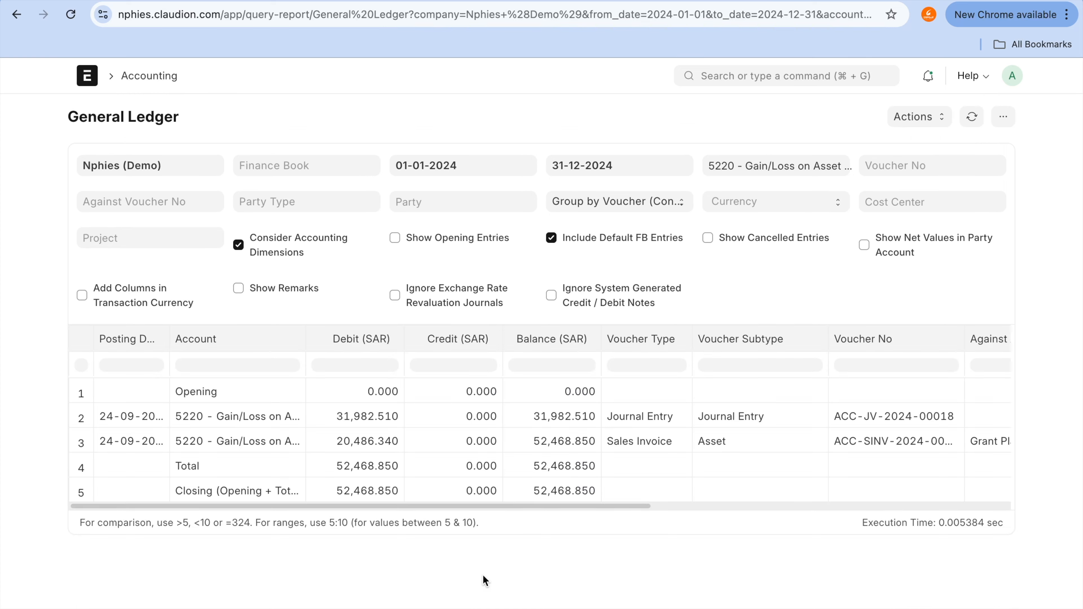
- Filter the Gain/Loss on Asset Disposal ledger by Finance book 01 and check the sales invoice row's debit
{"action": "left_click", "coordinate": [299, 160]}
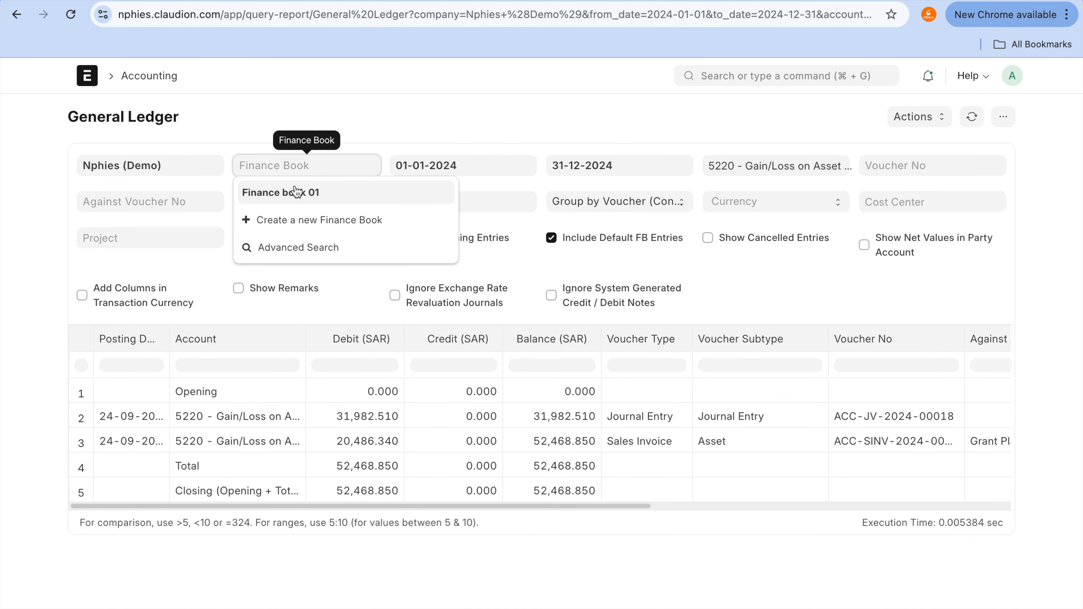
{"action": "left_click", "coordinate": [297, 192]}
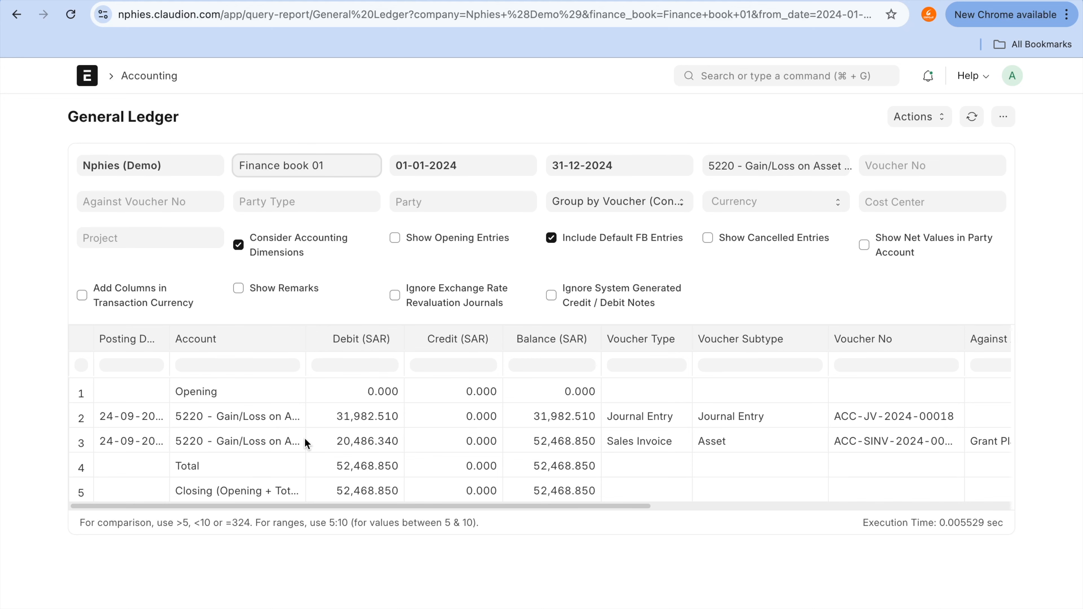
{"action": "left_click", "coordinate": [375, 442]}
- Return to the Chart of Accounts and expand Expenses and Indirect Expenses to check the Gain/Loss on Asset Disposal balance
{"action": "left_click", "coordinate": [17, 14]}
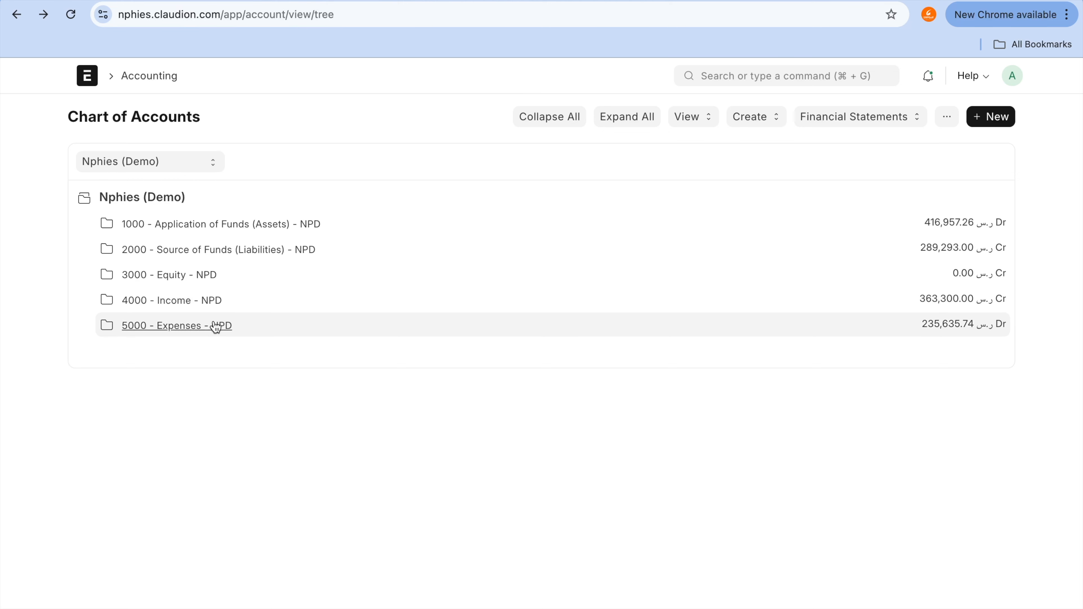
{"action": "left_click", "coordinate": [215, 326]}
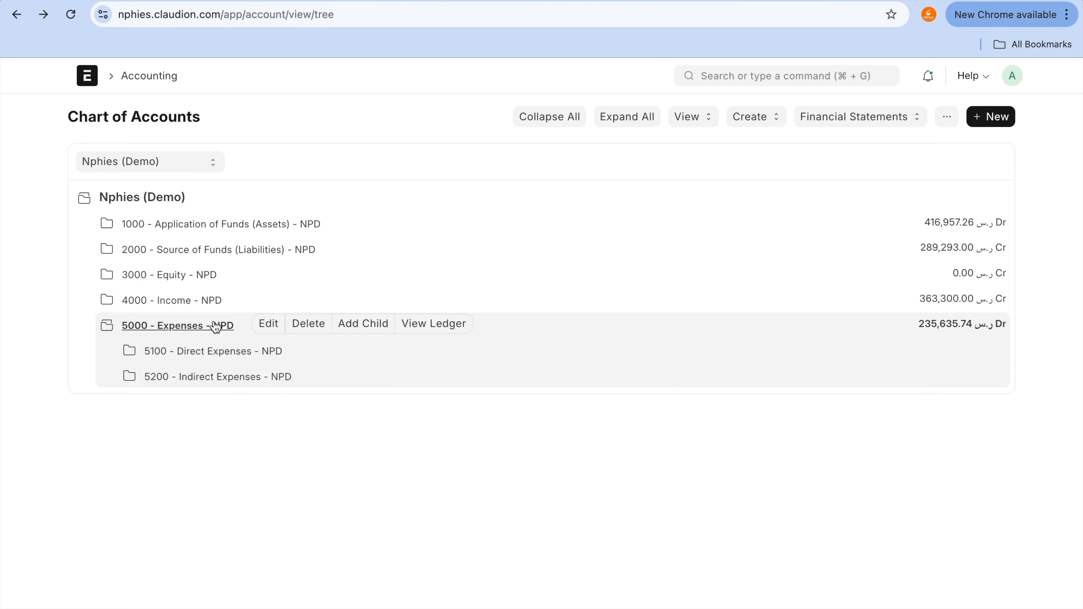
{"action": "left_click", "coordinate": [249, 377]}
{"action": "scroll", "coordinate": [249, 389], "scroll_direction": "down", "scroll_amount": 6}
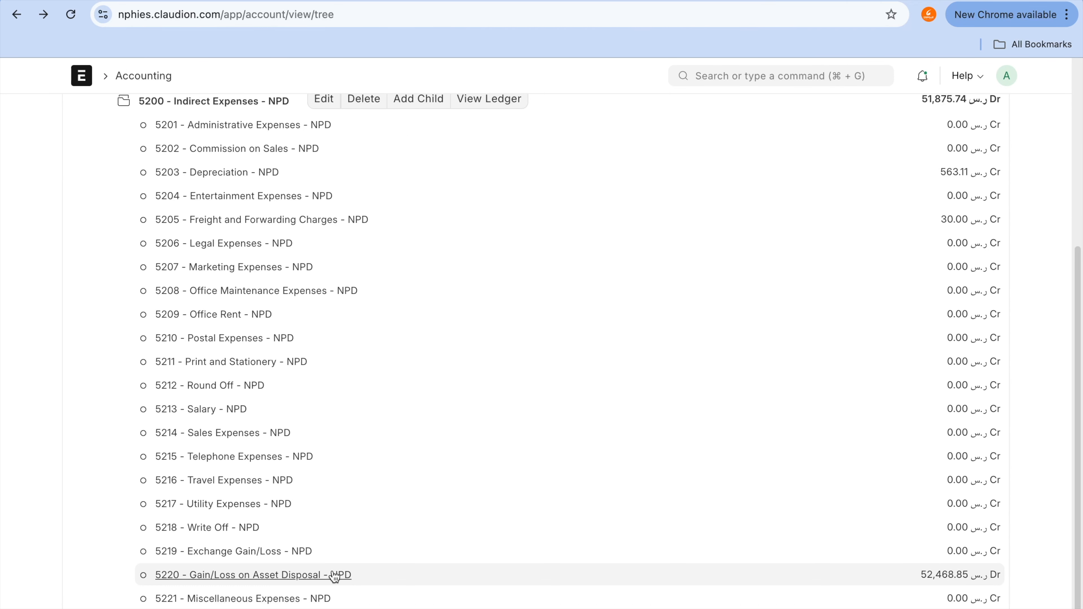
- Go back to the Nissan Patrol asset, open its asset movement record and inspect the details of its asset row
{"action": "key", "text": "ctrl+shift+Tab"}
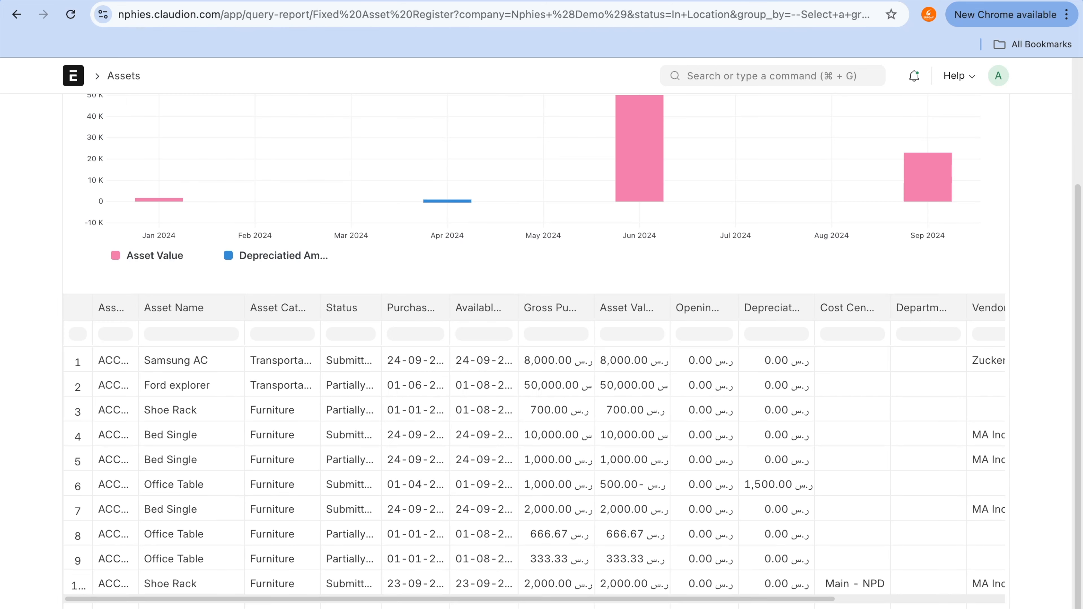
{"action": "left_click", "coordinate": [536, 8]}
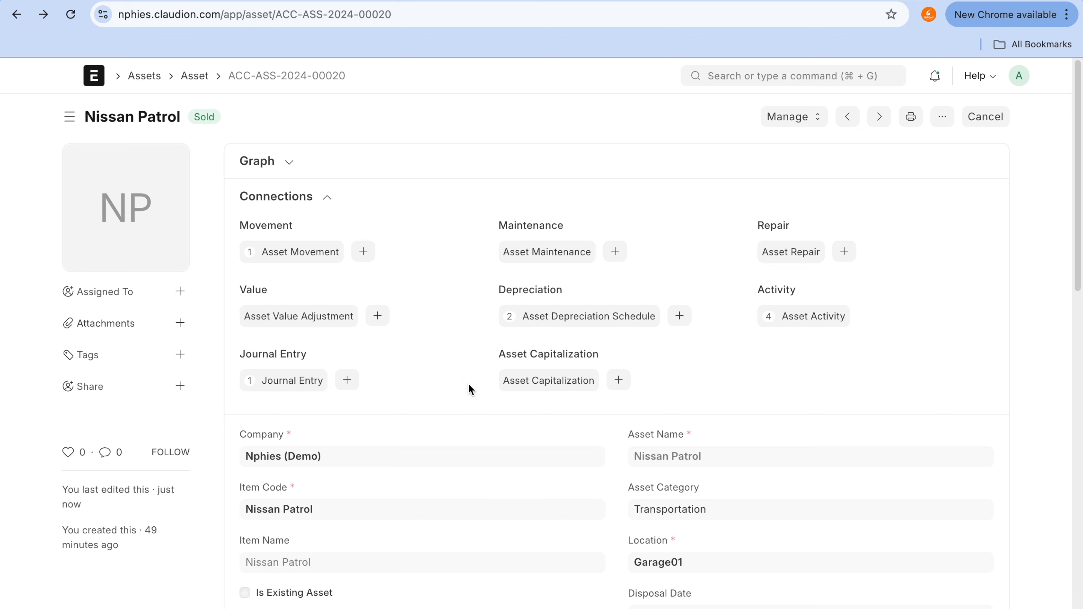
{"action": "left_click", "coordinate": [300, 252]}
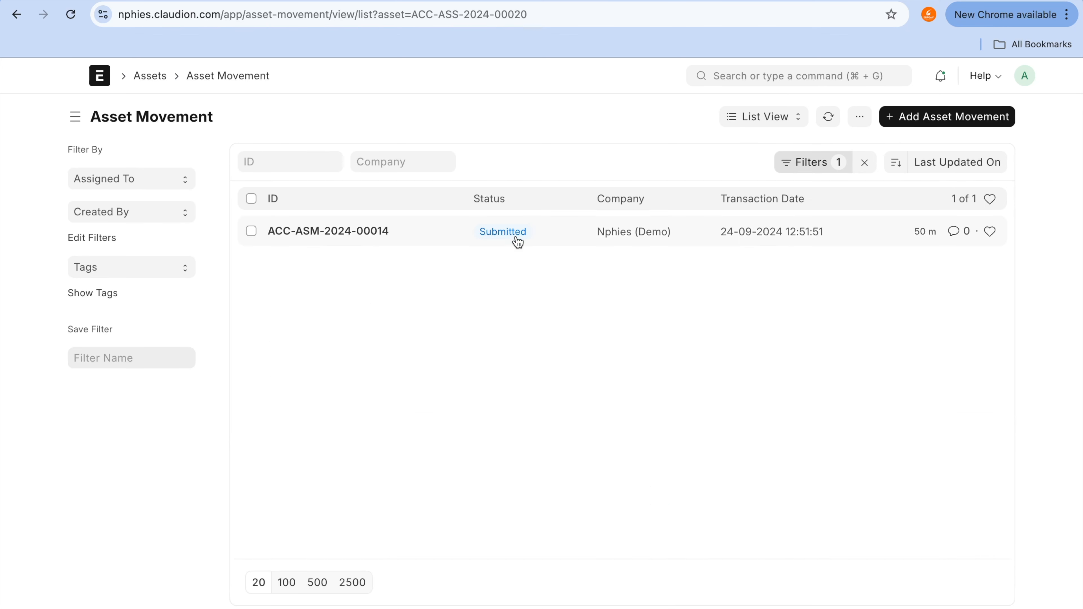
{"action": "left_click", "coordinate": [357, 234]}
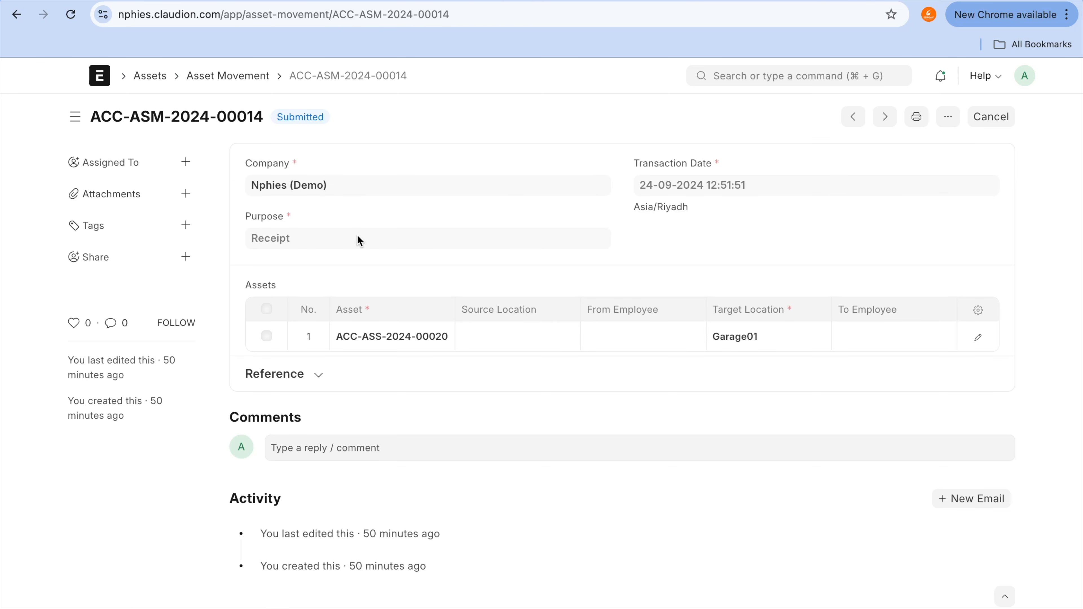
{"action": "left_click", "coordinate": [420, 345]}
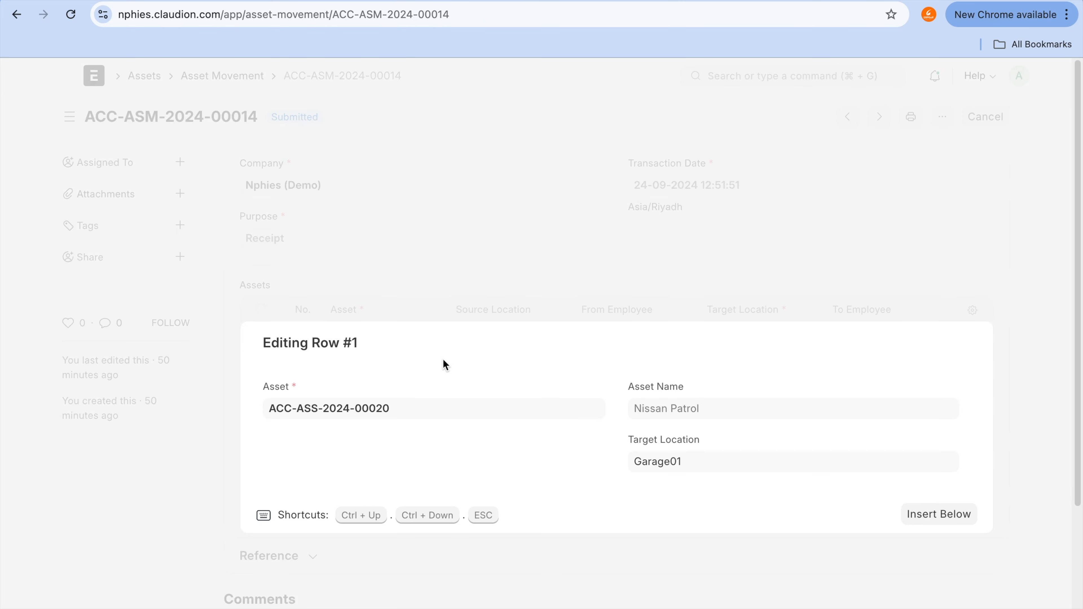
{"action": "left_click", "coordinate": [443, 364]}
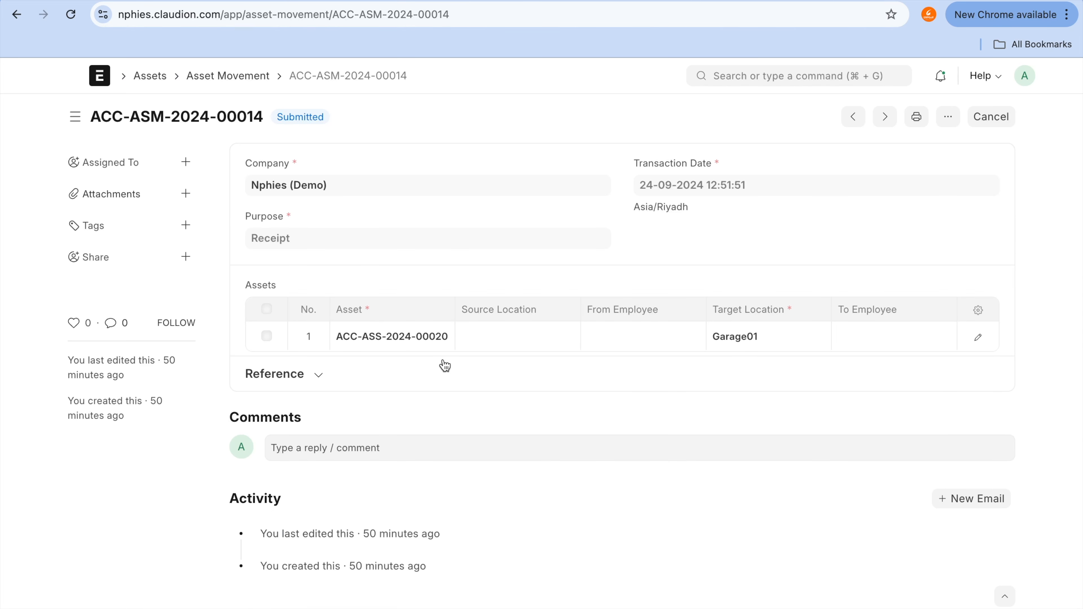
- Open the Journal Entry list and clear its ID filter to list all entries
{"action": "left_click", "coordinate": [756, 69]}
{"action": "type", "text": "journa"}
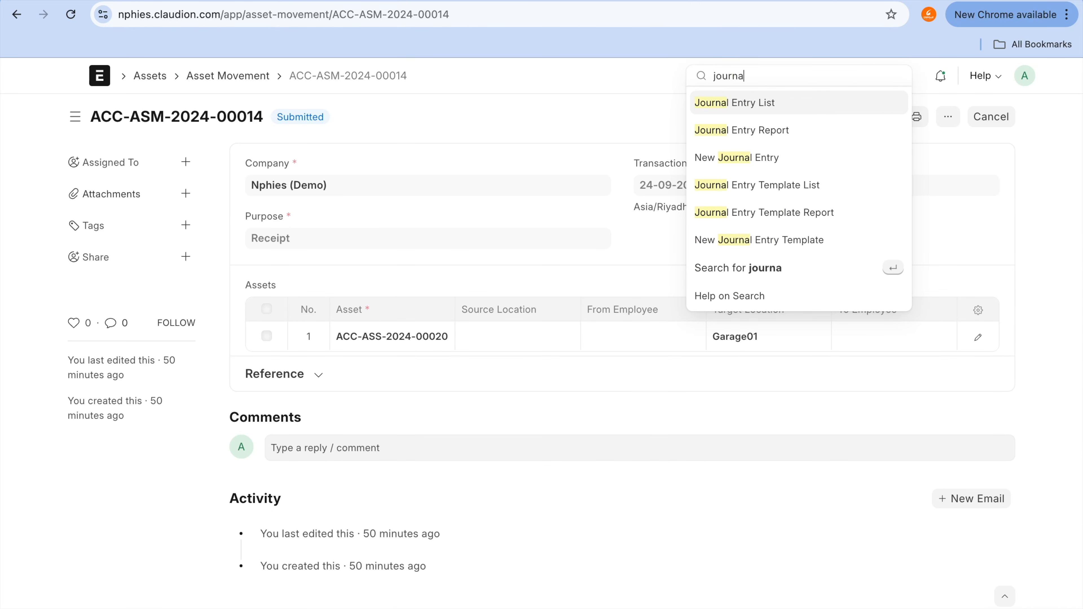
{"action": "left_click", "coordinate": [757, 103]}
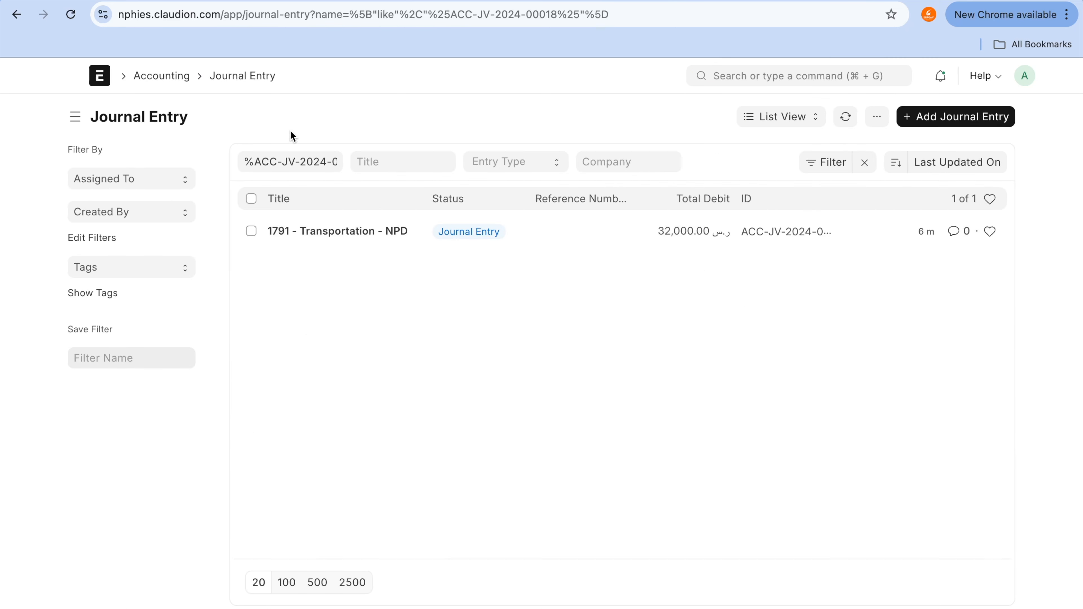
{"action": "left_click", "coordinate": [308, 164]}
{"action": "key", "text": "super+a"}
{"action": "key", "text": "BackSpace"}
{"action": "key", "text": "Tab"}
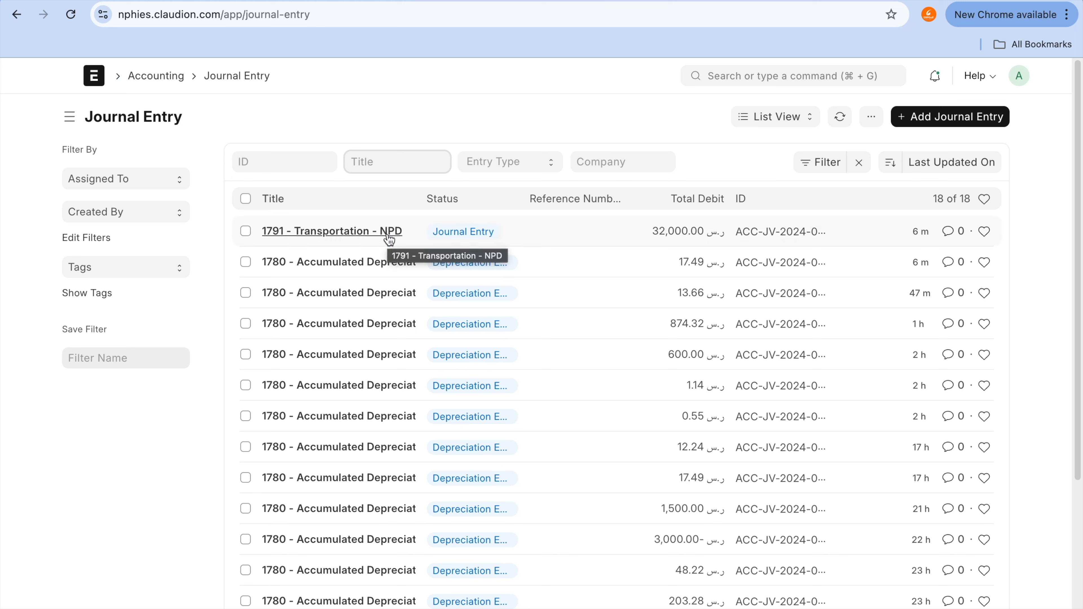
- Go to the Sales Invoice list and open the unpaid Grant Plastics Ltd. invoice
{"action": "left_click", "coordinate": [808, 76]}
{"action": "type", "text": "sales iinv"}
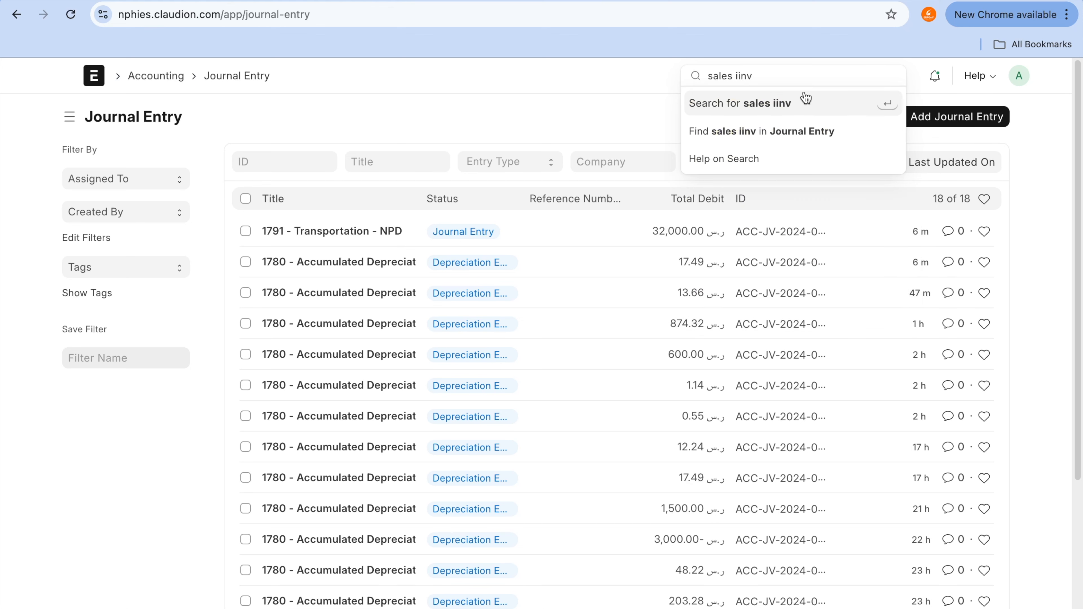
{"action": "key", "text": "BackSpace"}
{"action": "key", "text": "BackSpace"}
{"action": "key", "text": "BackSpace"}
{"action": "type", "text": "v"}
{"action": "key", "text": "BackSpace"}
{"action": "key", "text": "BackSpace"}
{"action": "type", "text": "nv"}
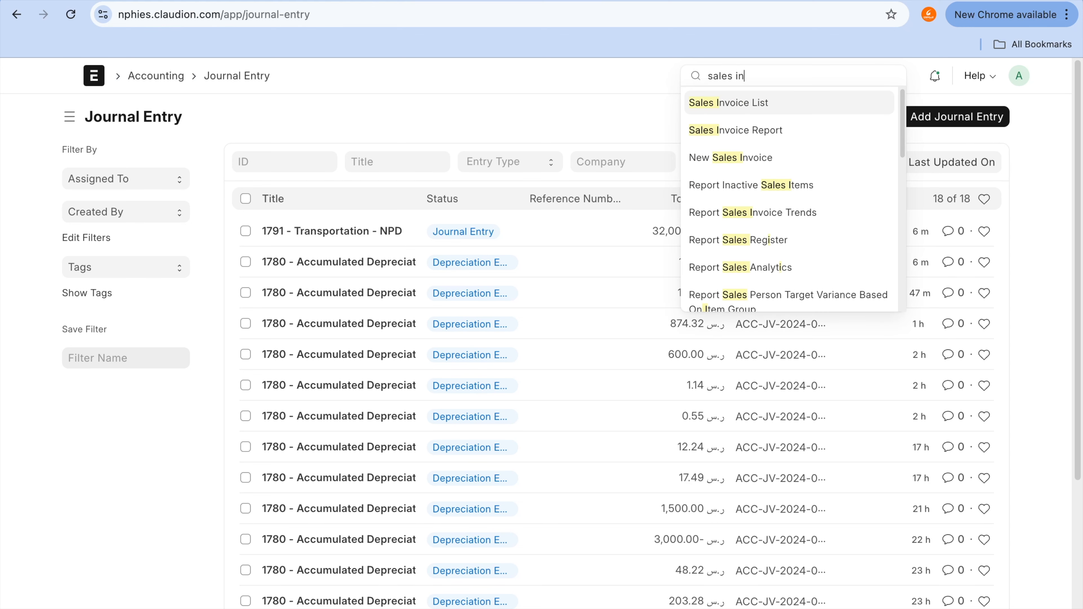
{"action": "left_click", "coordinate": [796, 104]}
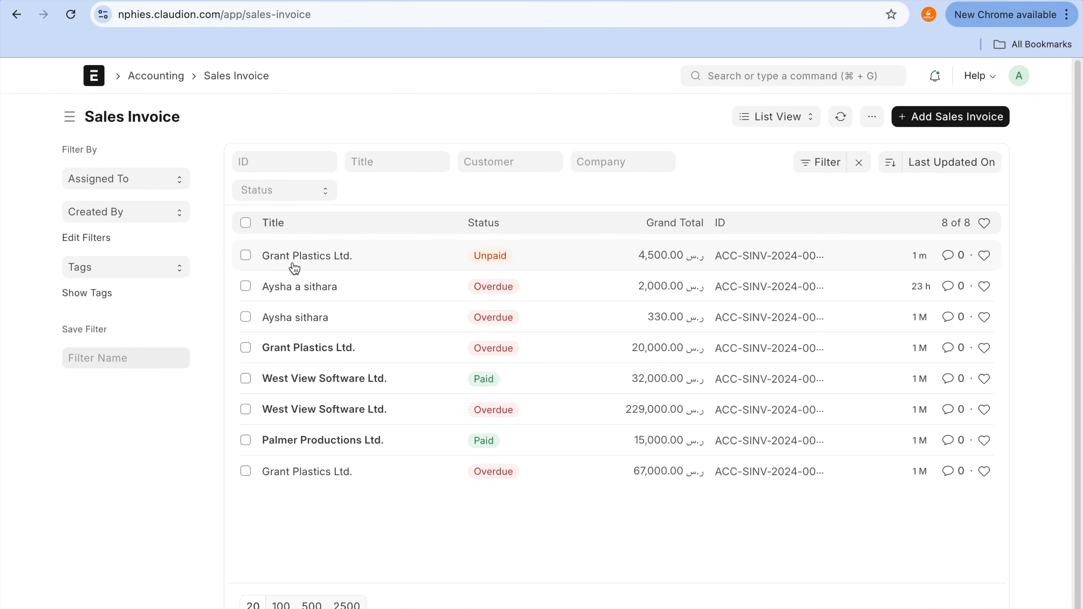
{"action": "left_click", "coordinate": [305, 257]}
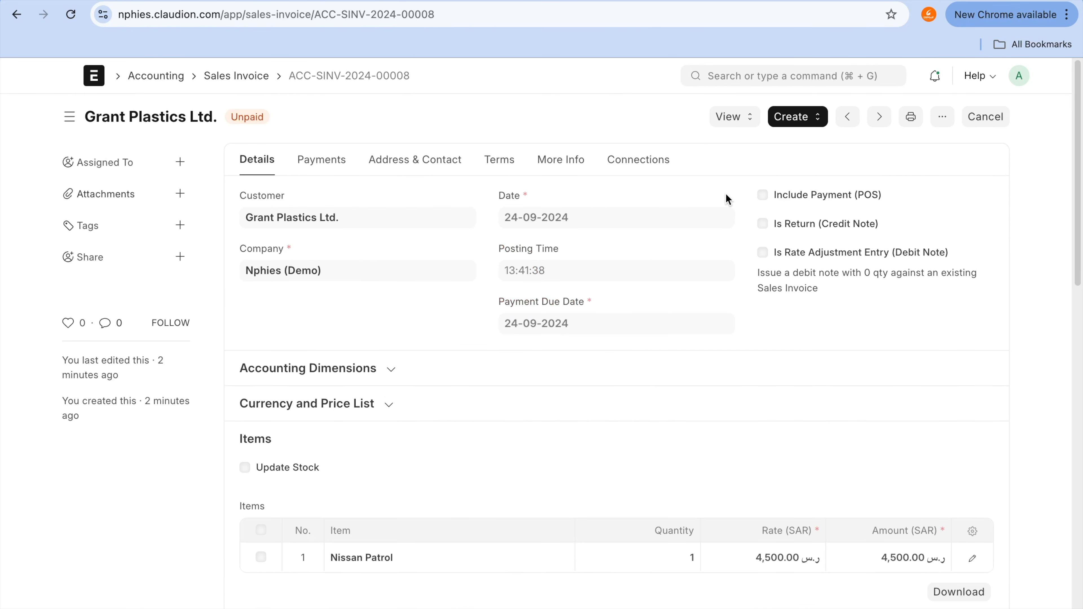
- View the sales invoice's general ledger and widen the Account column to read the full account names
{"action": "left_click", "coordinate": [735, 117]}
{"action": "left_click", "coordinate": [751, 143]}
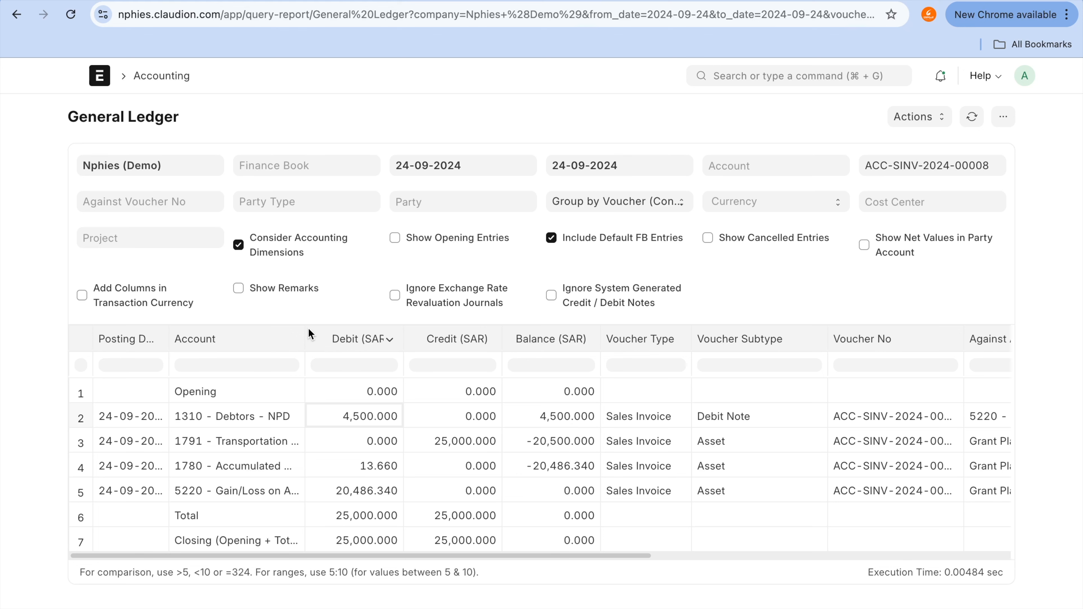
{"action": "left_click_drag", "start_coordinate": [304, 336], "coordinate": [393, 337]}
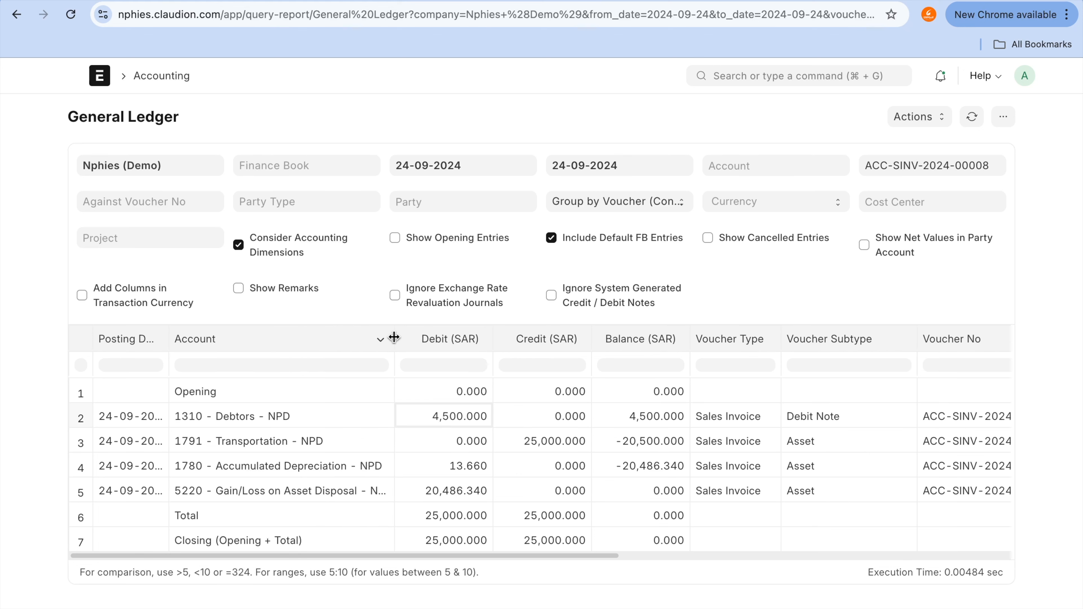
- Examine the sales invoice's ledger entries for transportation, debtors and the gain/loss on asset disposal
{"action": "left_click", "coordinate": [342, 450]}
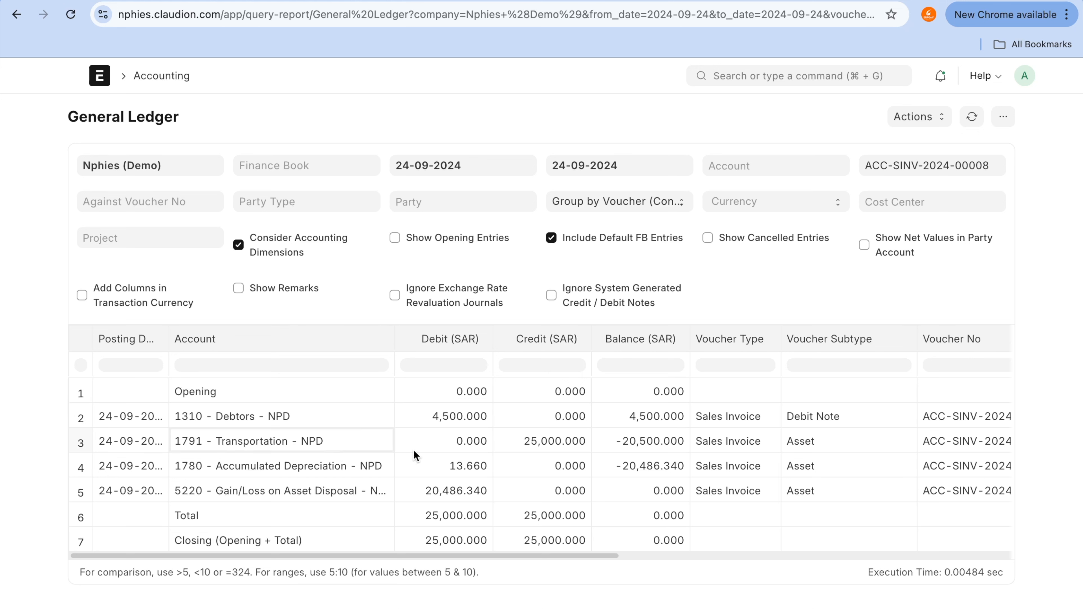
{"action": "left_click", "coordinate": [575, 445]}
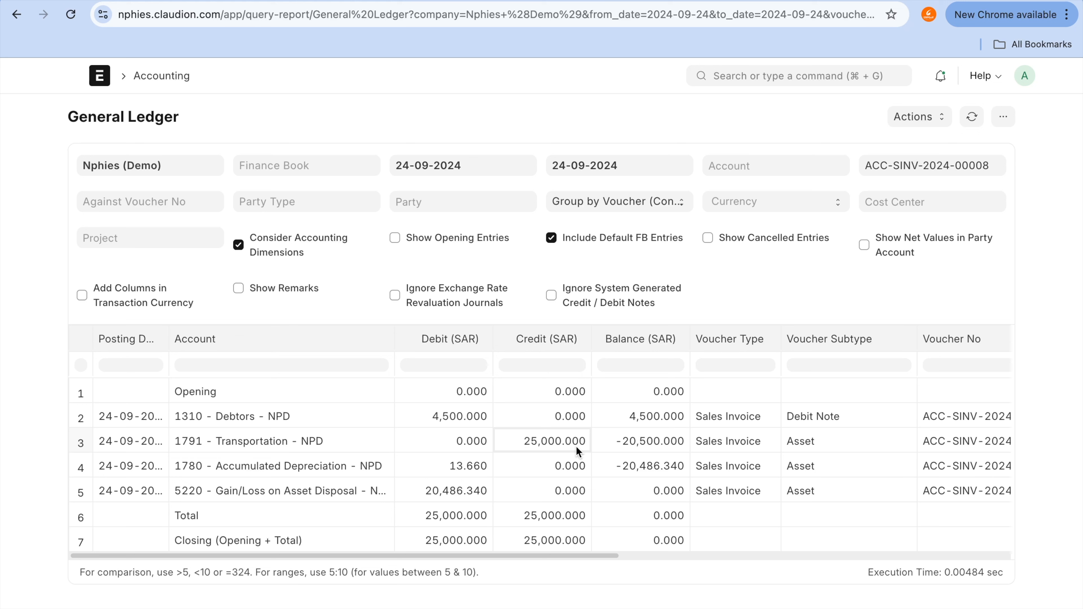
{"action": "left_click", "coordinate": [456, 417]}
{"action": "left_click", "coordinate": [470, 492]}
- Open the general ledger of the Gain/Loss on Asset Disposal account from the chart of accounts
{"action": "key", "text": "ctrl+Tab"}
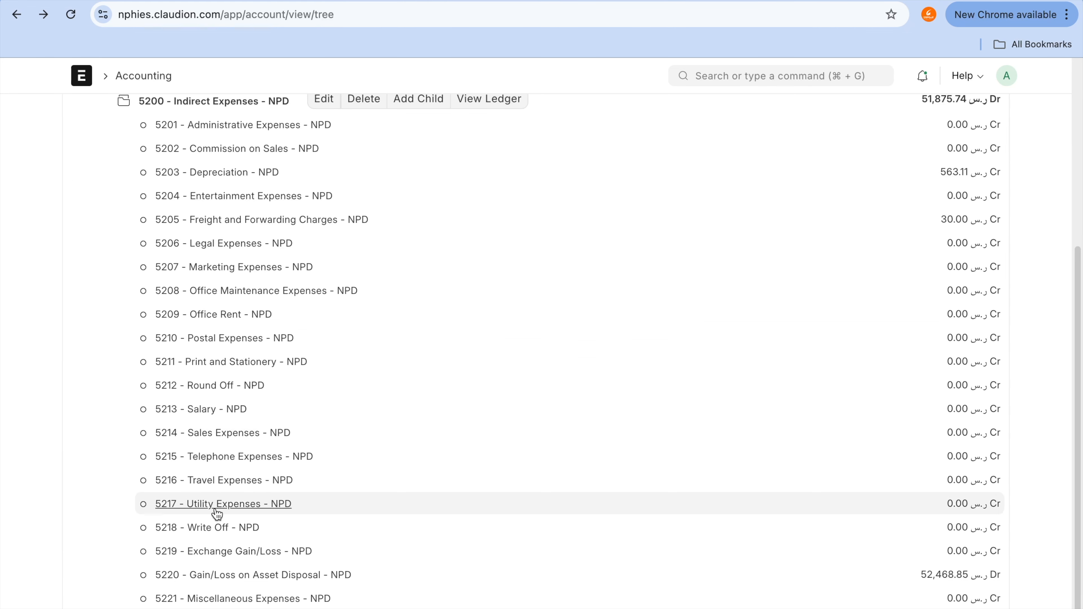
{"action": "left_click", "coordinate": [230, 575]}
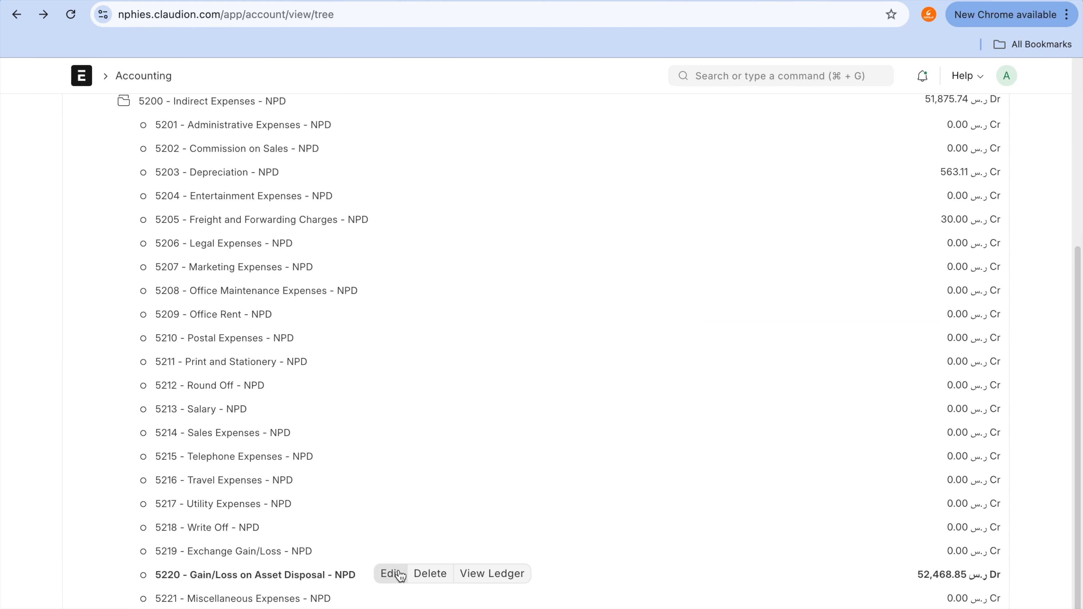
{"action": "left_click", "coordinate": [524, 576]}
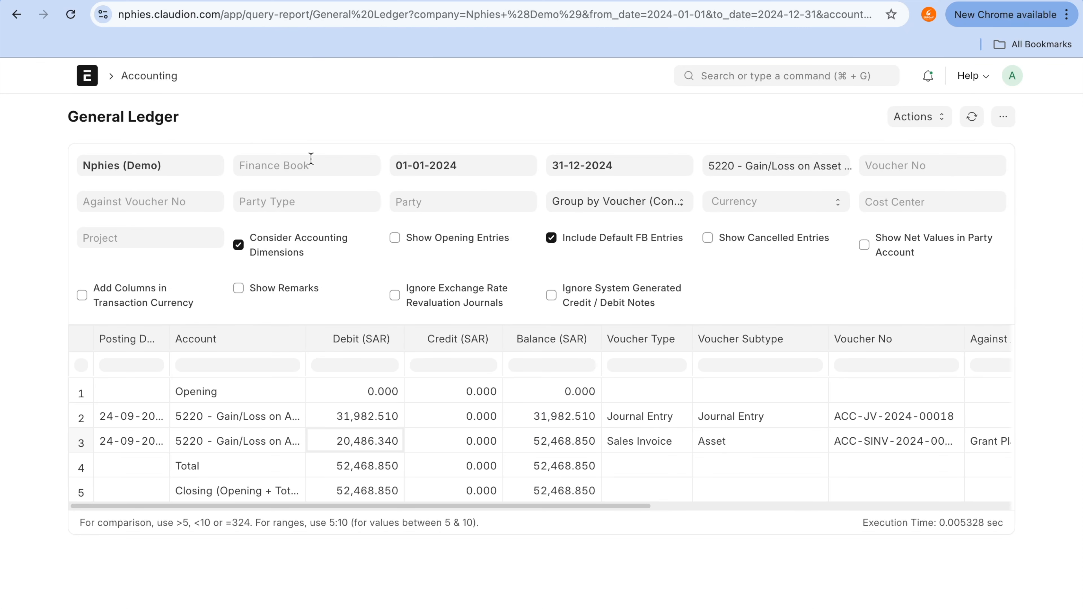
- Filter the account's ledger by Finance book 01 and compare it with the sales invoice's ledger
{"action": "left_click", "coordinate": [312, 158]}
{"action": "left_click", "coordinate": [309, 198]}
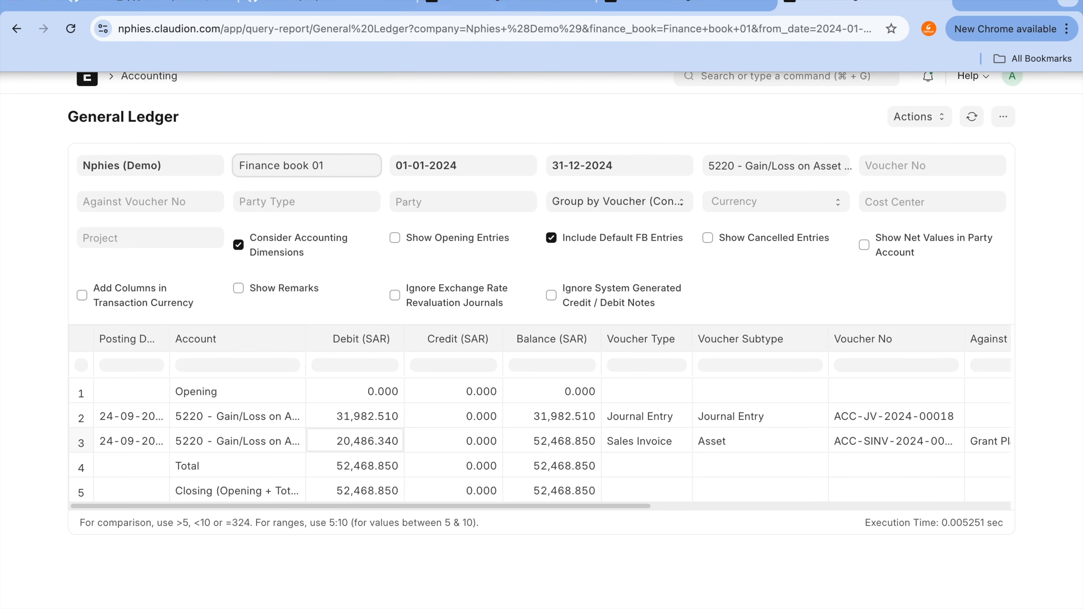
{"action": "left_click", "coordinate": [534, 2]}
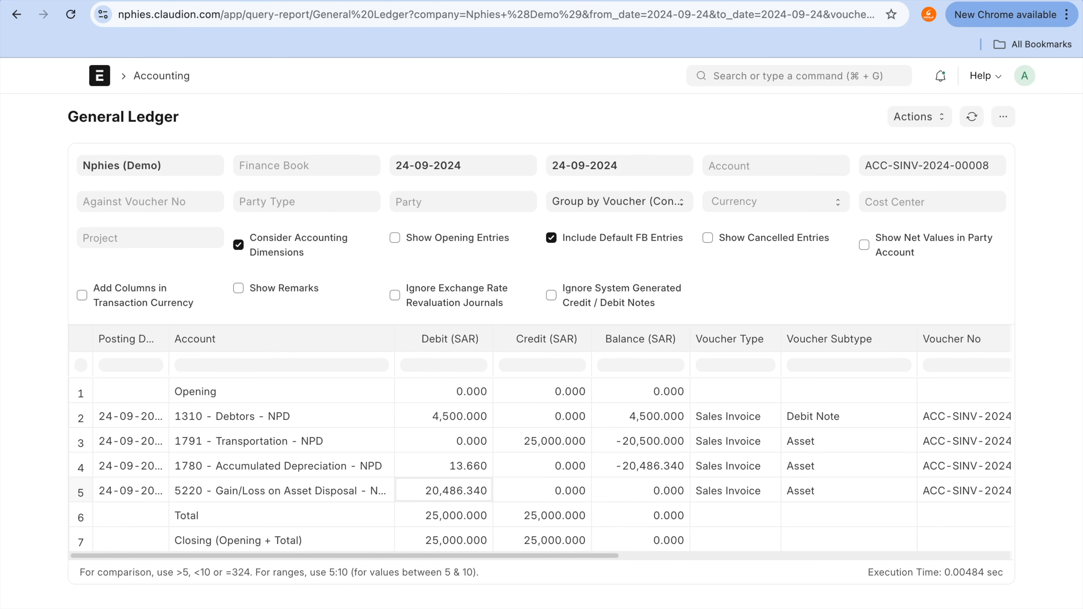
{"action": "key", "text": "ctrl+shift+Tab"}
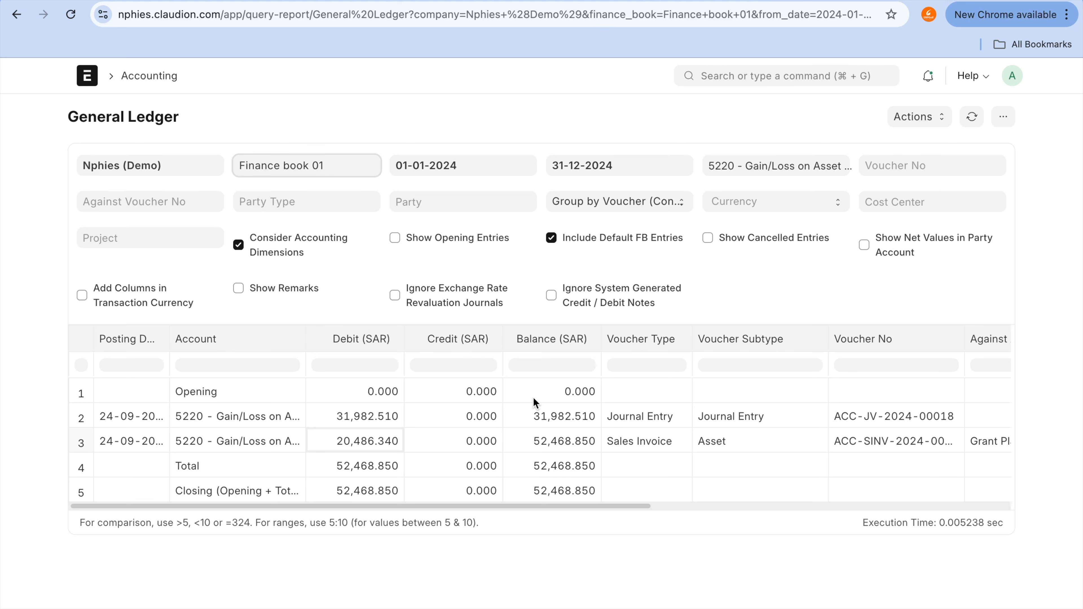
- Clear the start date and the grouping option in the account's ledger filters
{"action": "left_click", "coordinate": [516, 167]}
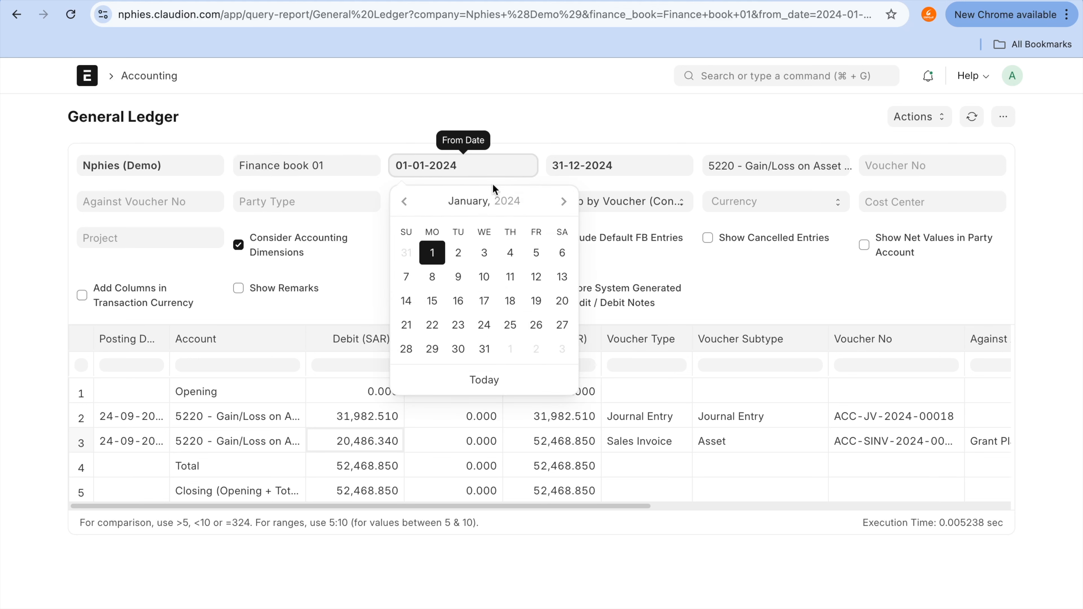
{"action": "left_click", "coordinate": [435, 255]}
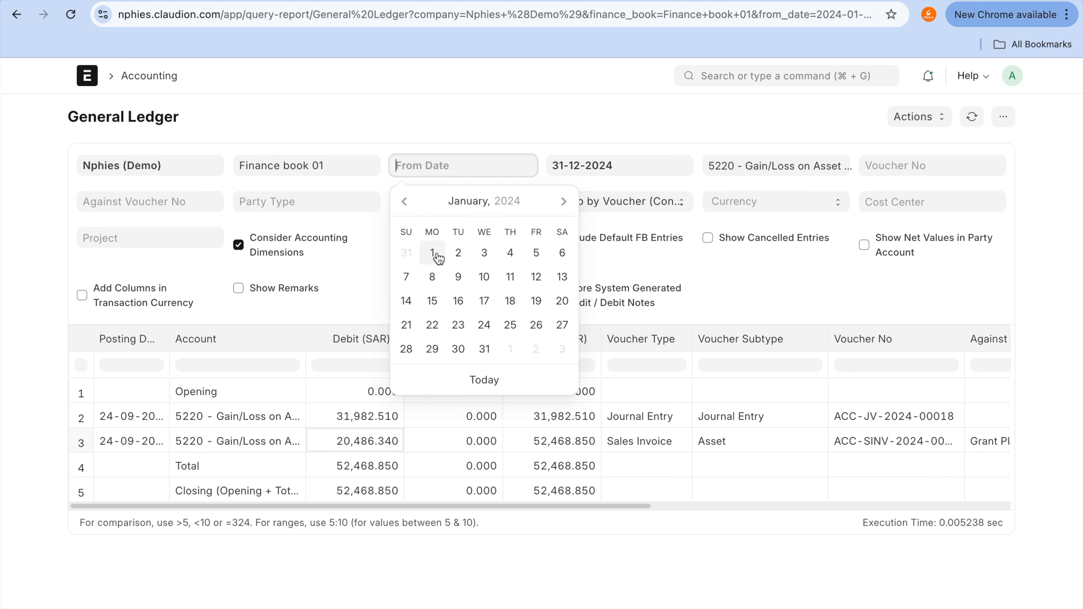
{"action": "left_click", "coordinate": [739, 105]}
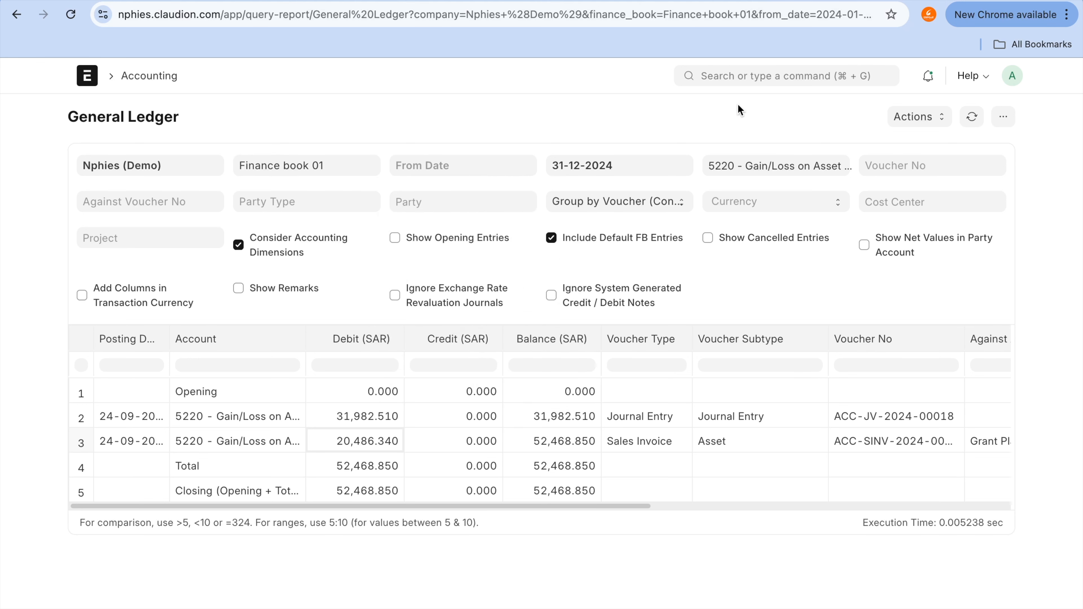
{"action": "left_click", "coordinate": [616, 202]}
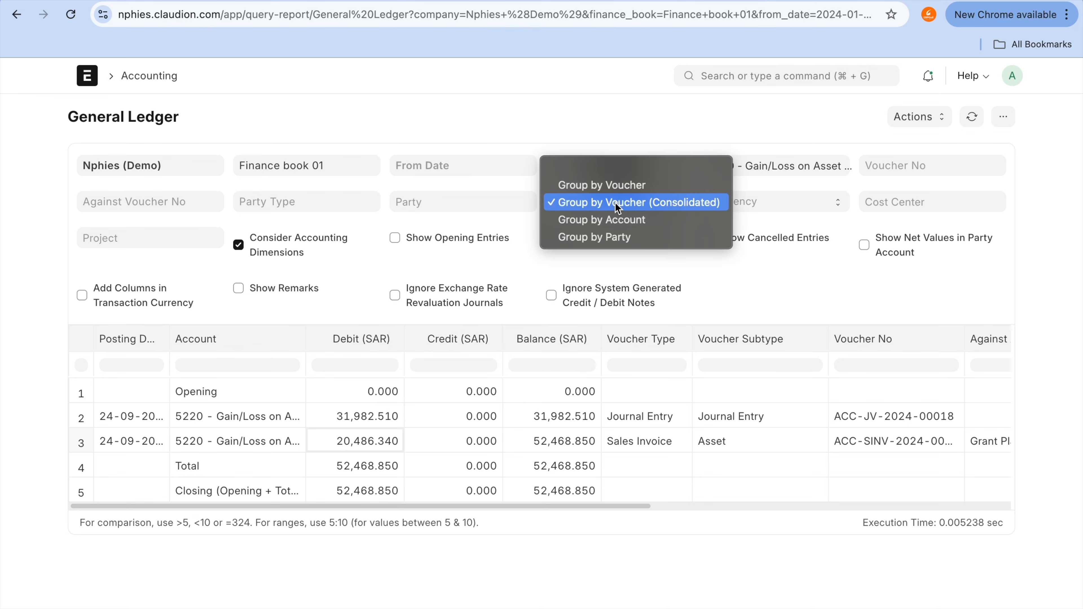
{"action": "left_click", "coordinate": [616, 170]}
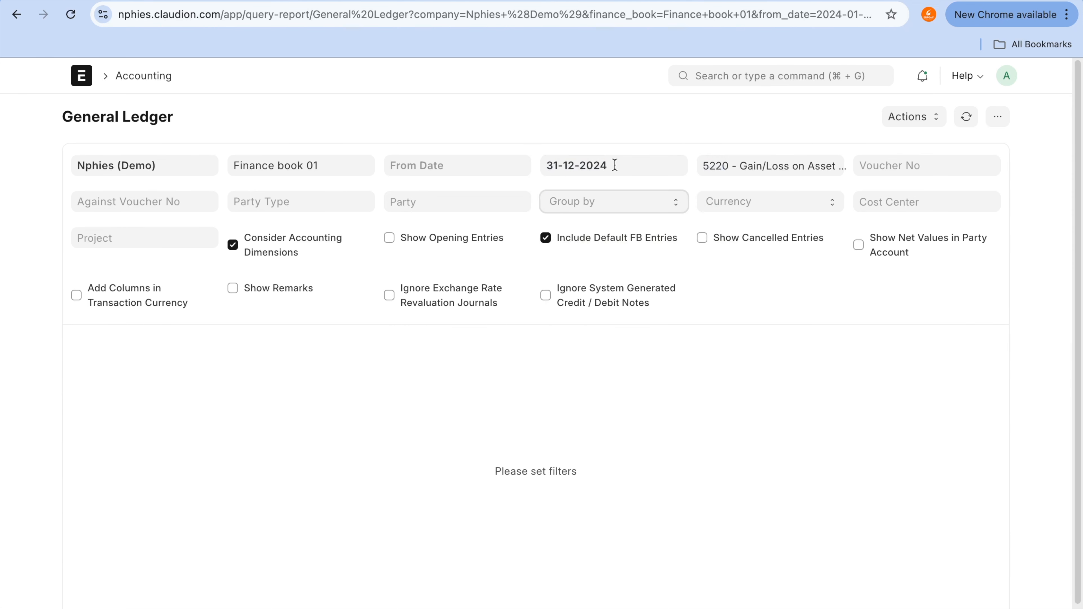
- Group the account's ledger by voucher and set its From Date to 01-01-2024
{"action": "left_click", "coordinate": [617, 198]}
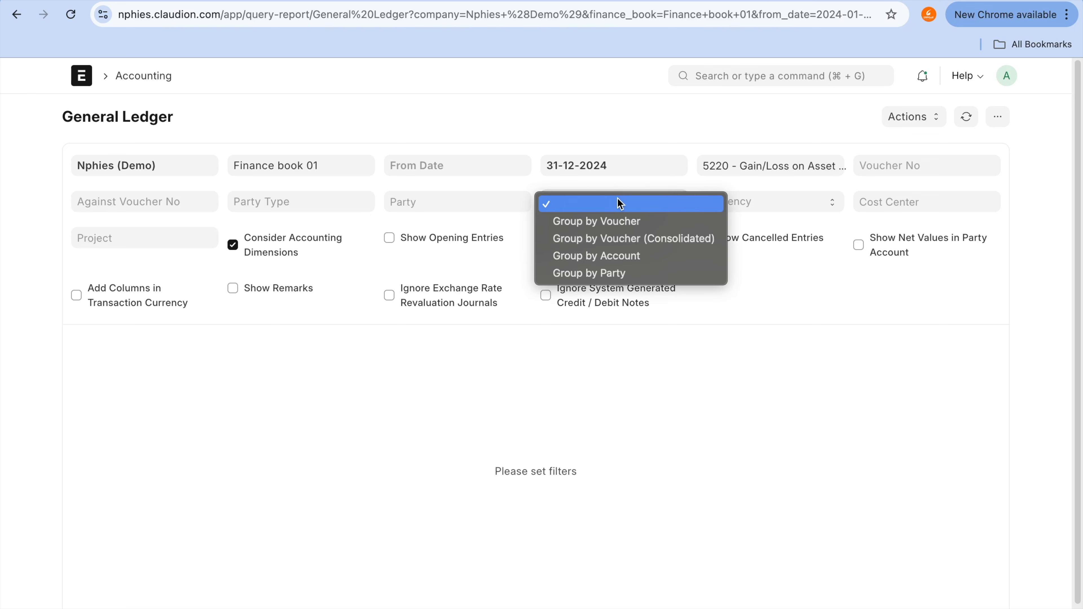
{"action": "left_click", "coordinate": [617, 221]}
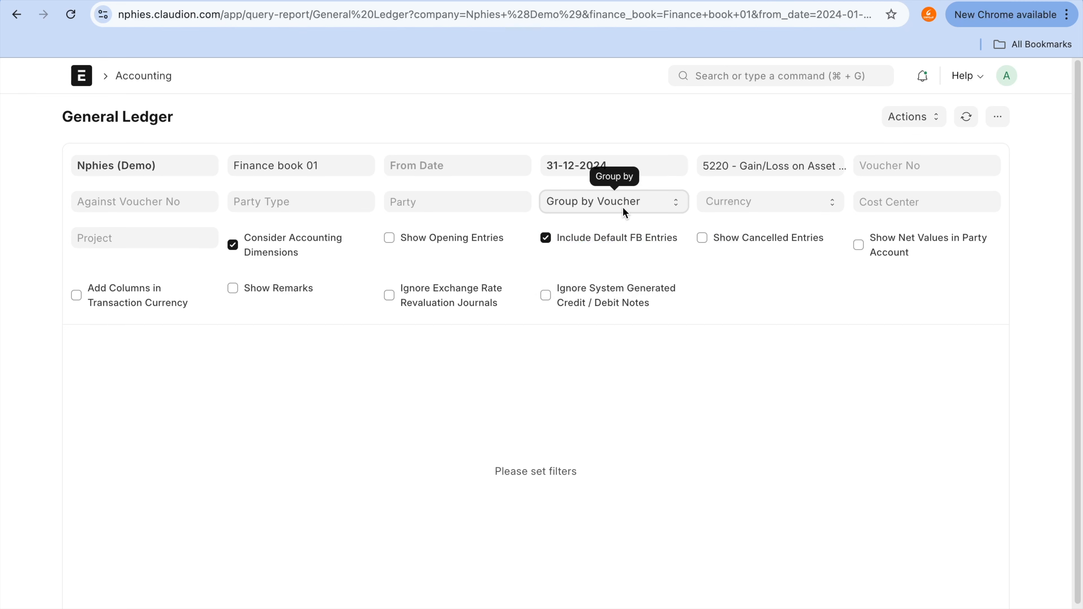
{"action": "left_click", "coordinate": [623, 207]}
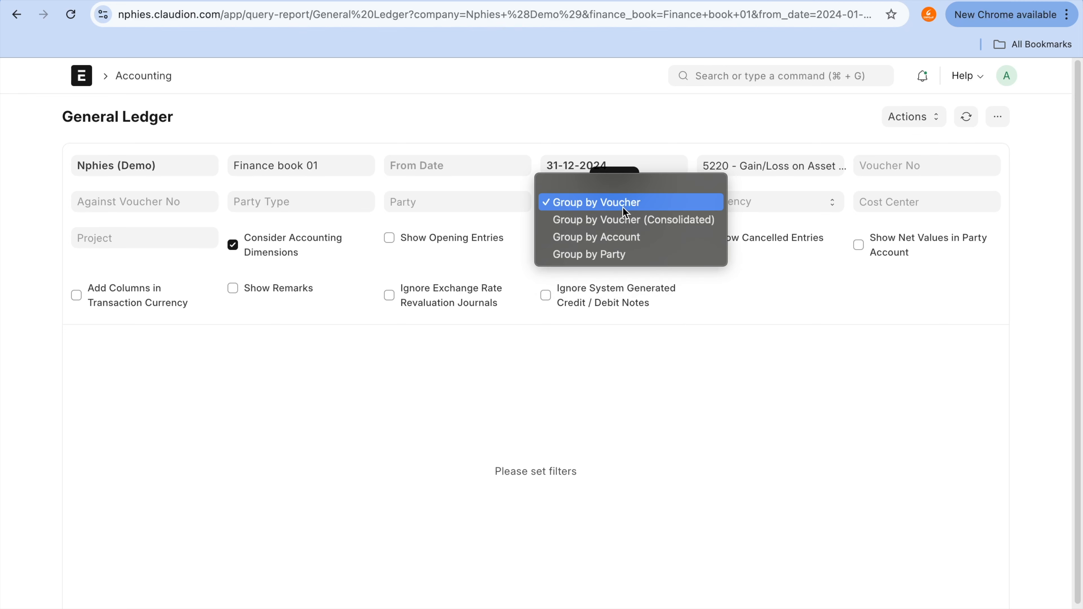
{"action": "left_click", "coordinate": [1036, 164]}
{"action": "left_click", "coordinate": [967, 118]}
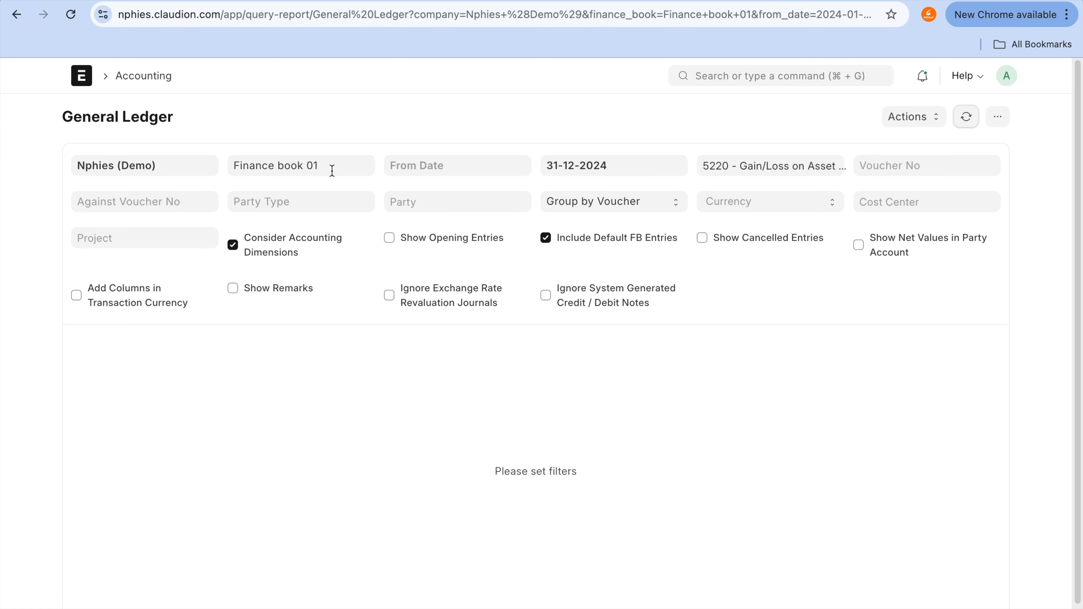
{"action": "left_click", "coordinate": [456, 170]}
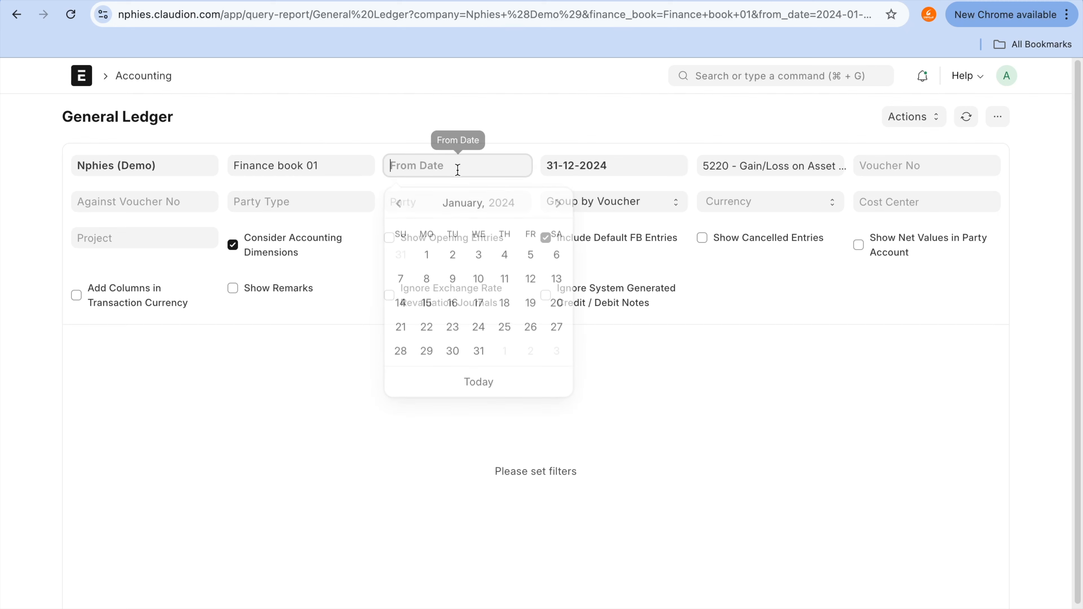
{"action": "left_click", "coordinate": [426, 253]}
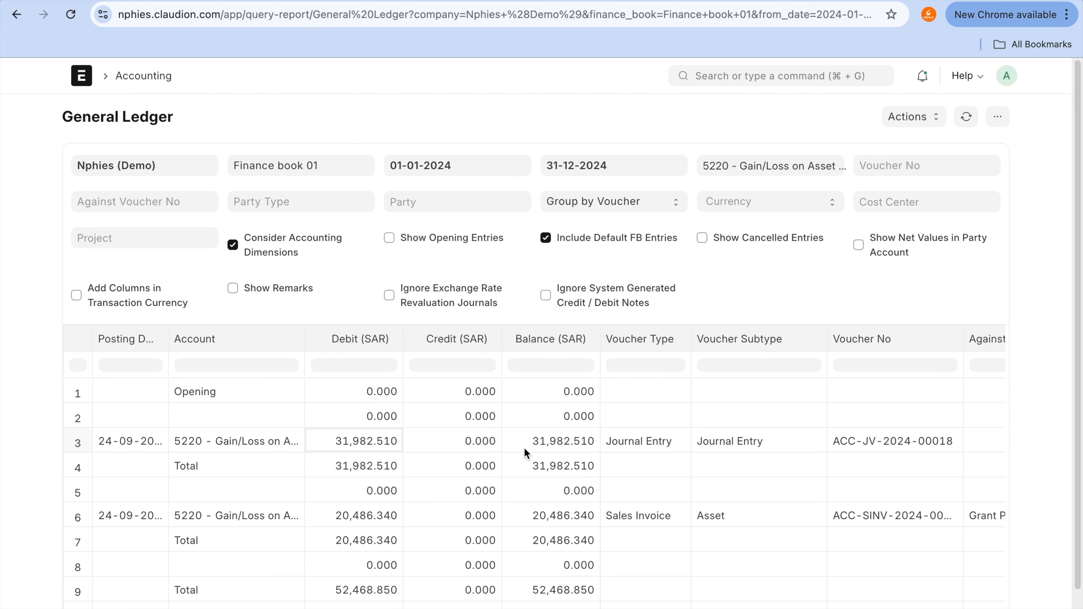
- Check the sales invoice's disposal entry in the account ledger against the original sales invoice
{"action": "scroll", "coordinate": [527, 450], "scroll_direction": "down", "scroll_amount": 1}
{"action": "left_click", "coordinate": [370, 475]}
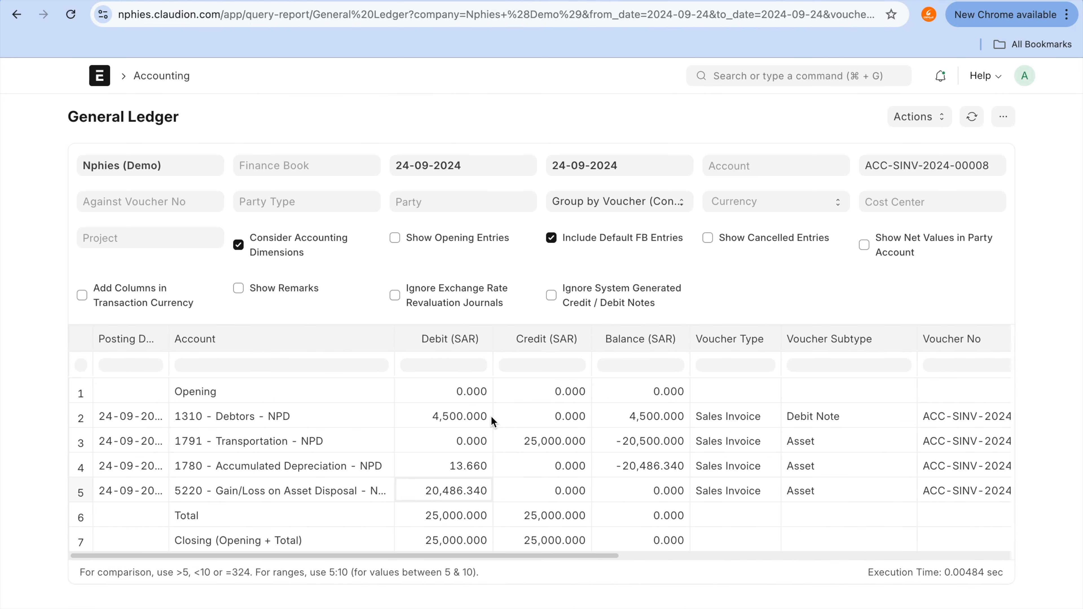
{"action": "left_click", "coordinate": [25, 13]}
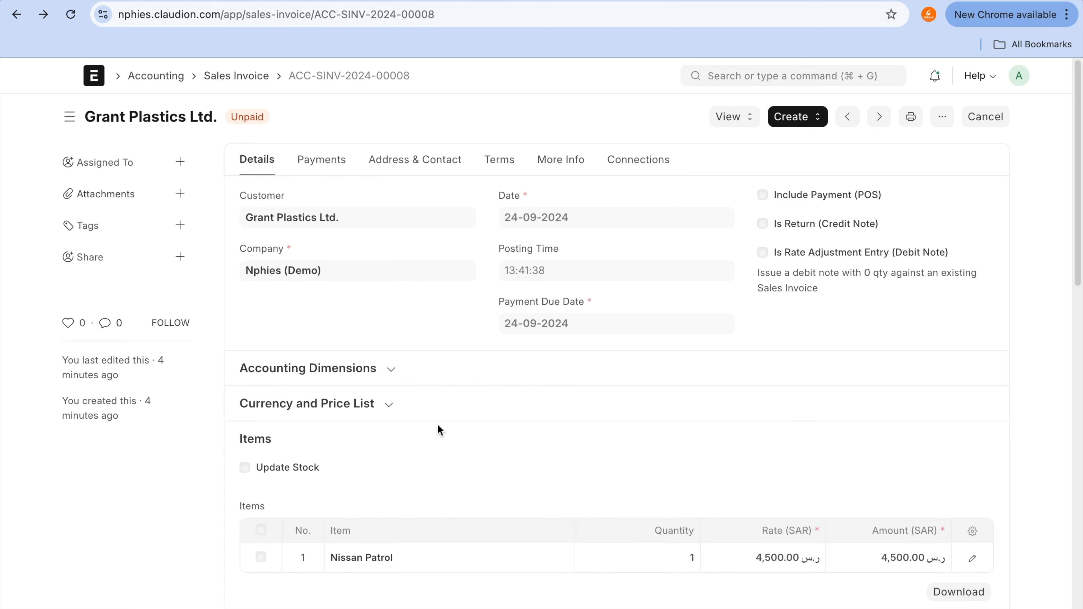
{"action": "left_click", "coordinate": [636, 1]}
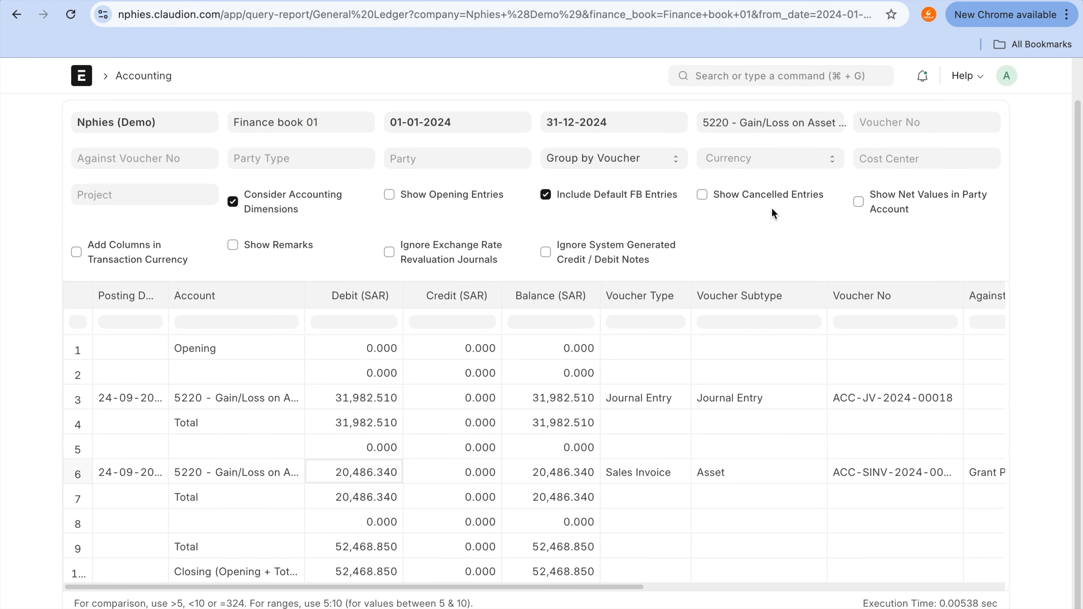
{"action": "left_click", "coordinate": [463, 503]}
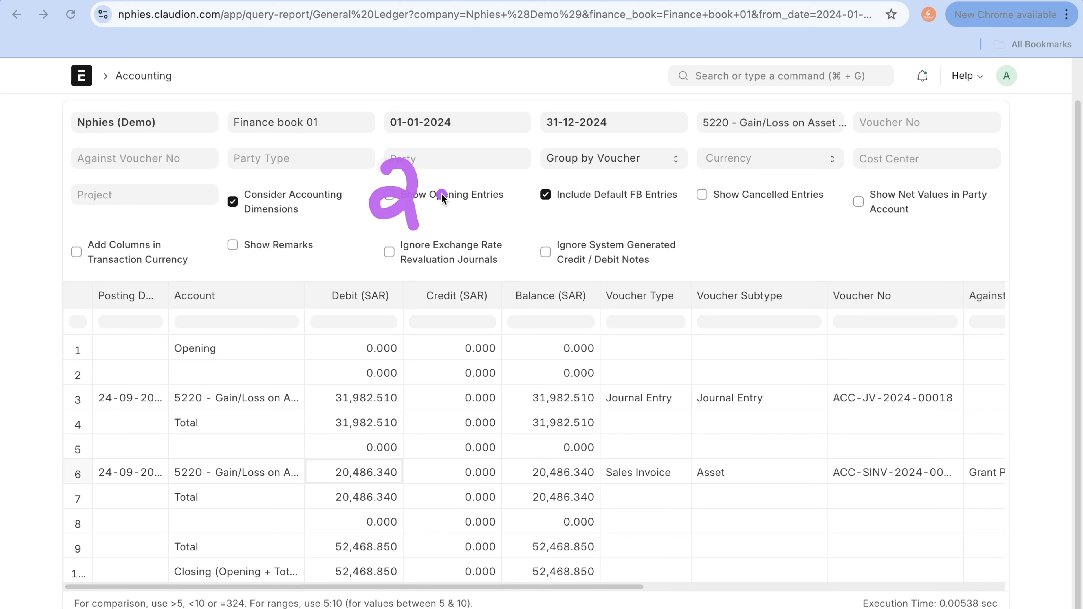
{"action": "mouse_move", "coordinate": [356, 159]}
{"action": "left_mouse_down"}
{"action": "mouse_move", "coordinate": [340, 212]}
{"action": "mouse_move", "coordinate": [387, 234]}
{"action": "left_mouse_up"}
{"action": "left_click_drag", "start_coordinate": [422, 168], "coordinate": [427, 217]}
{"action": "left_click_drag", "start_coordinate": [421, 174], "coordinate": [433, 167]}
{"action": "mouse_move", "coordinate": [464, 173]}
{"action": "left_mouse_down"}
{"action": "mouse_move", "coordinate": [469, 206]}
{"action": "mouse_move", "coordinate": [465, 177]}
{"action": "left_mouse_up"}
{"action": "left_click_drag", "start_coordinate": [503, 179], "coordinate": [549, 191]}
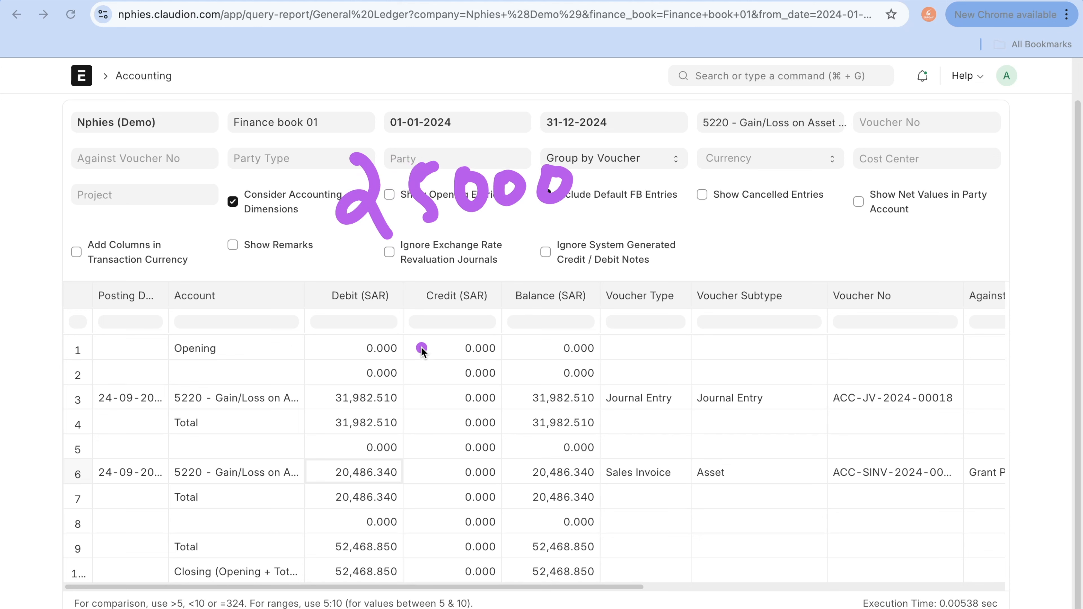
{"action": "mouse_move", "coordinate": [452, 304]}
{"action": "left_mouse_down"}
{"action": "mouse_move", "coordinate": [484, 338]}
{"action": "mouse_move", "coordinate": [462, 363]}
{"action": "left_mouse_up"}
{"action": "left_click_drag", "start_coordinate": [523, 306], "coordinate": [511, 361]}
{"action": "mouse_move", "coordinate": [554, 311]}
{"action": "left_mouse_down"}
{"action": "mouse_move", "coordinate": [550, 342]}
{"action": "mouse_move", "coordinate": [554, 315]}
{"action": "left_mouse_up"}
{"action": "left_click_drag", "start_coordinate": [588, 316], "coordinate": [579, 318]}
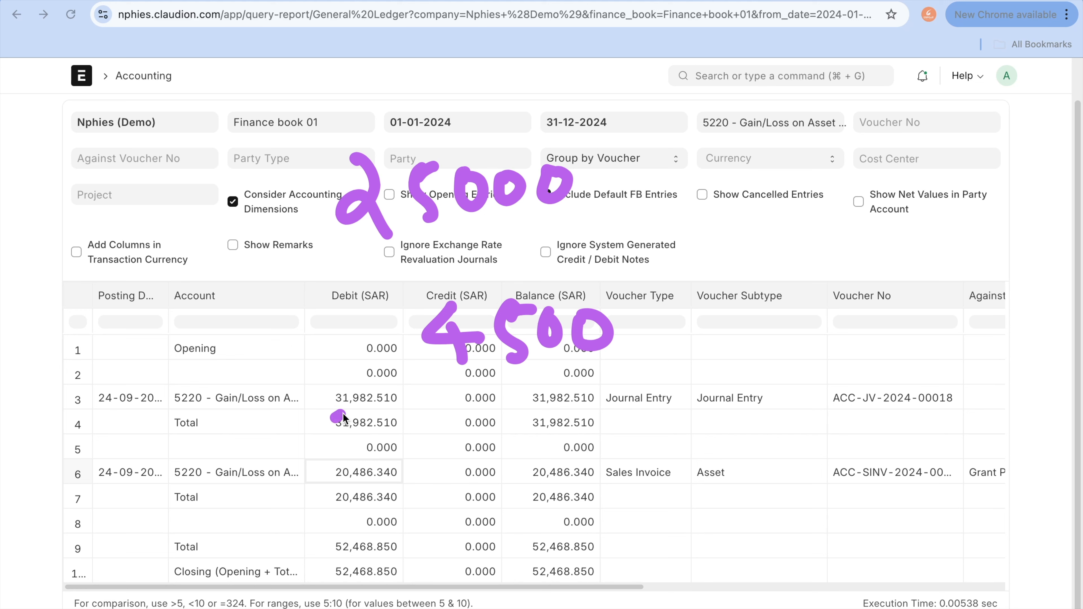
{"action": "left_click_drag", "start_coordinate": [333, 416], "coordinate": [710, 445]}
{"action": "left_click_drag", "start_coordinate": [394, 461], "coordinate": [420, 535]}
{"action": "mouse_move", "coordinate": [465, 484]}
{"action": "left_mouse_down"}
{"action": "mouse_move", "coordinate": [469, 503]}
{"action": "mouse_move", "coordinate": [449, 486]}
{"action": "left_mouse_up"}
{"action": "left_click", "coordinate": [503, 509]}
{"action": "mouse_move", "coordinate": [533, 473]}
{"action": "left_mouse_down"}
{"action": "mouse_move", "coordinate": [549, 467]}
{"action": "mouse_move", "coordinate": [583, 511]}
{"action": "mouse_move", "coordinate": [659, 488]}
{"action": "mouse_move", "coordinate": [652, 505]}
{"action": "left_mouse_up"}
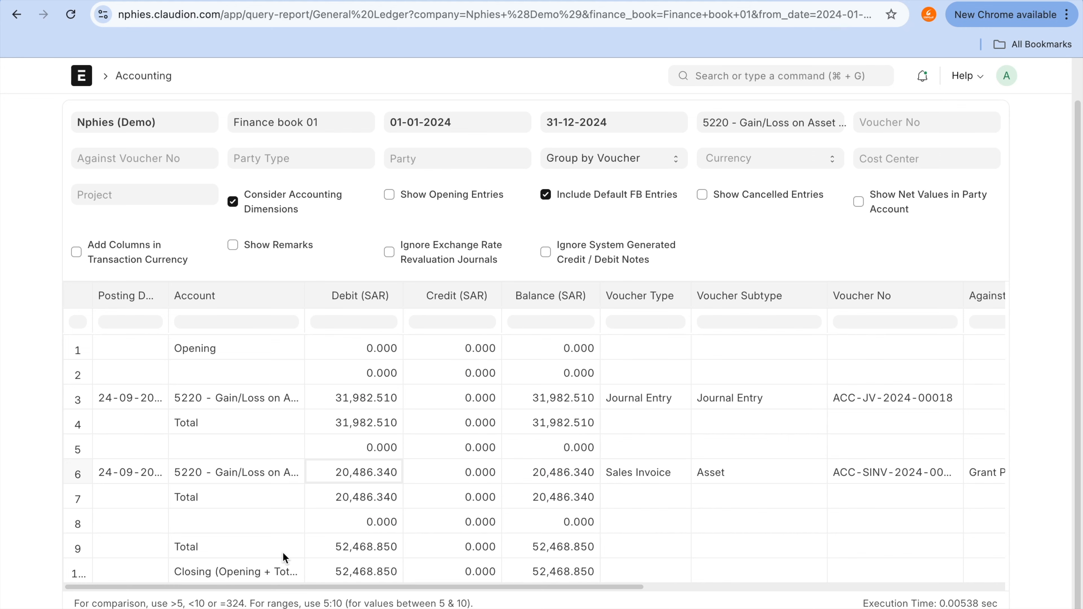
- View the Gain/Loss on Asset Disposal account record, return to its ledger and select the sales invoice's debit amount
{"action": "left_click", "coordinate": [278, 473]}
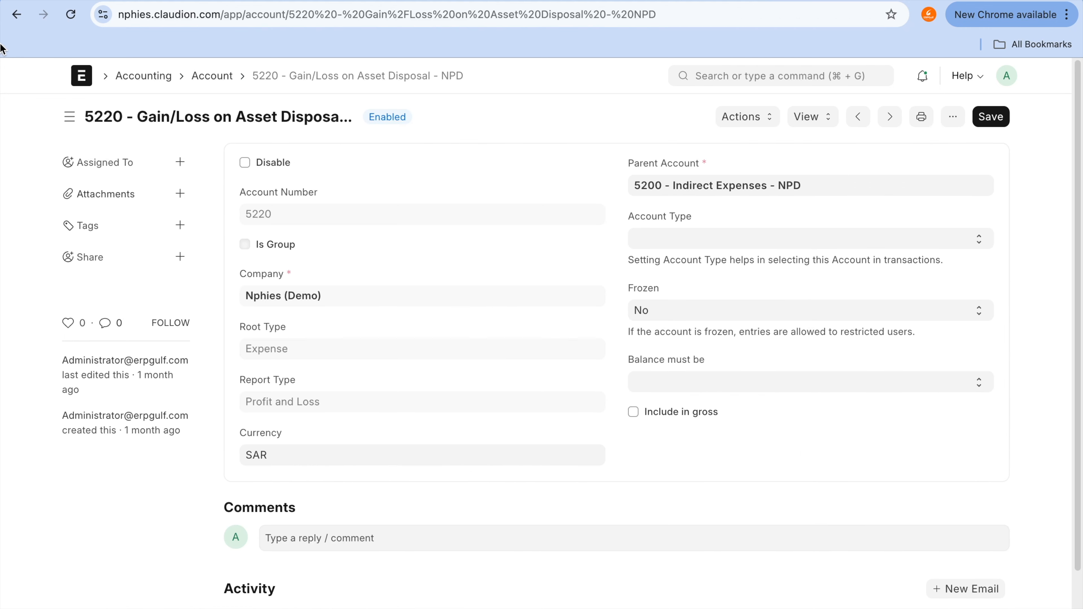
{"action": "left_click", "coordinate": [16, 14]}
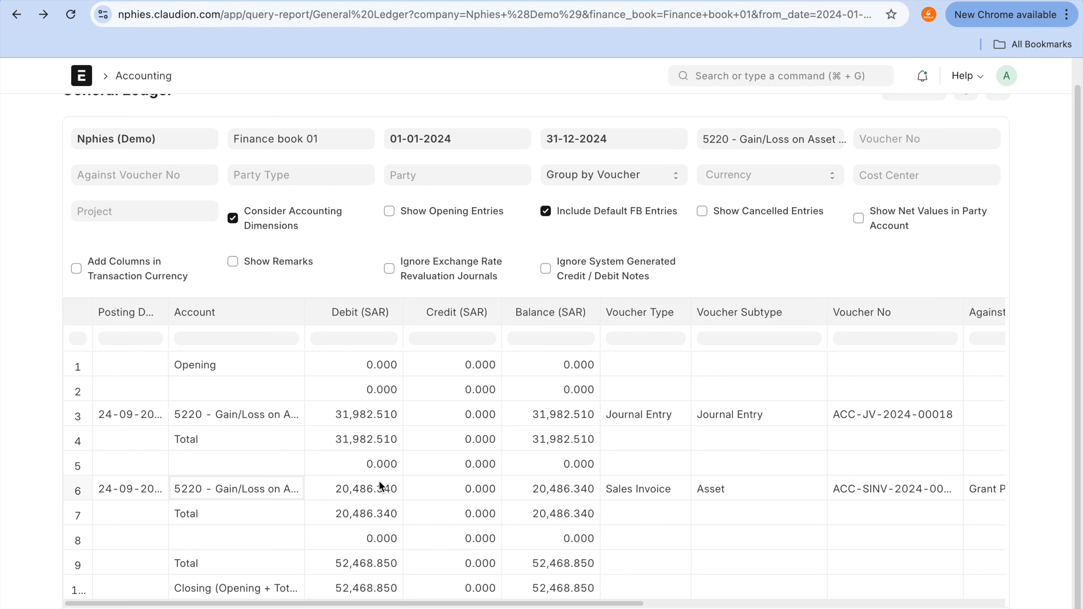
{"action": "scroll", "coordinate": [379, 480], "scroll_direction": "up", "scroll_amount": 1}
{"action": "scroll", "coordinate": [379, 480], "scroll_direction": "down", "scroll_amount": 2}
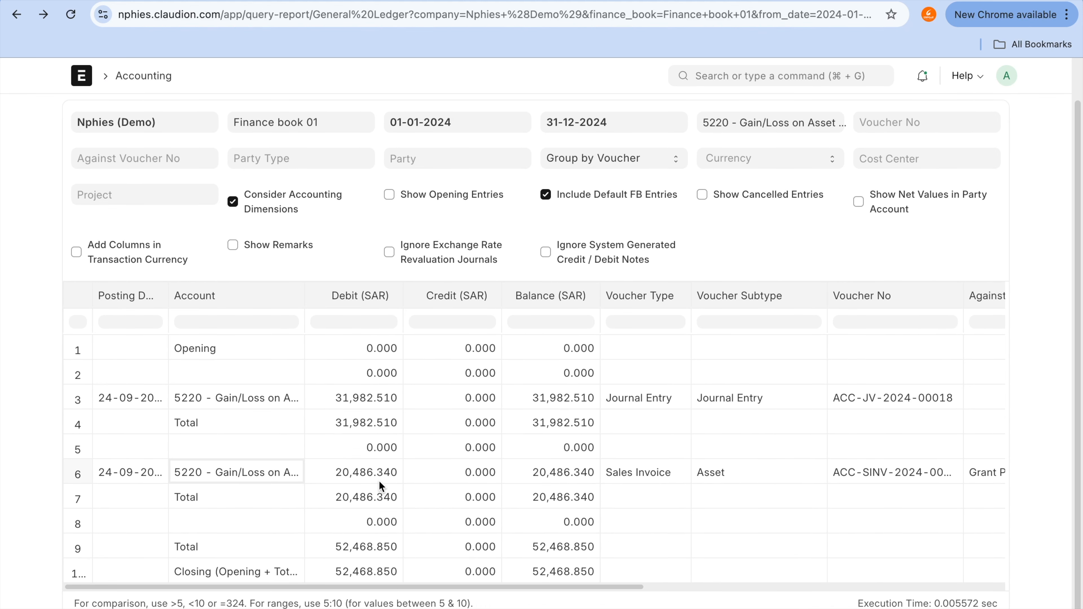
{"action": "left_click", "coordinate": [379, 478]}
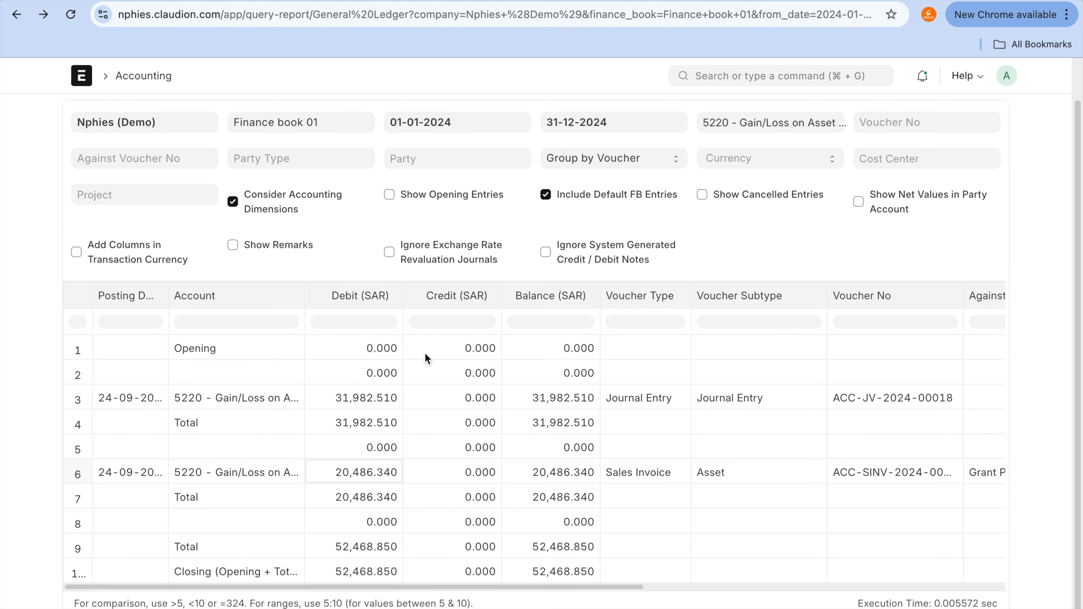
- Return to the sales invoice and search for "asset" to open the Asset List
{"action": "mouse_move", "coordinate": [489, 14]}
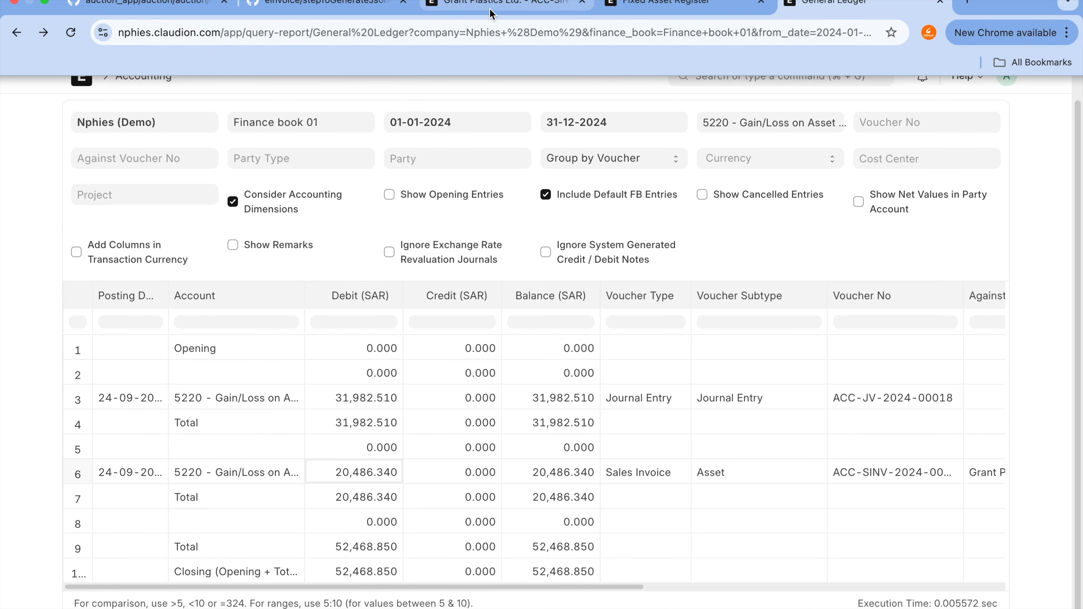
{"action": "left_click", "coordinate": [491, 14]}
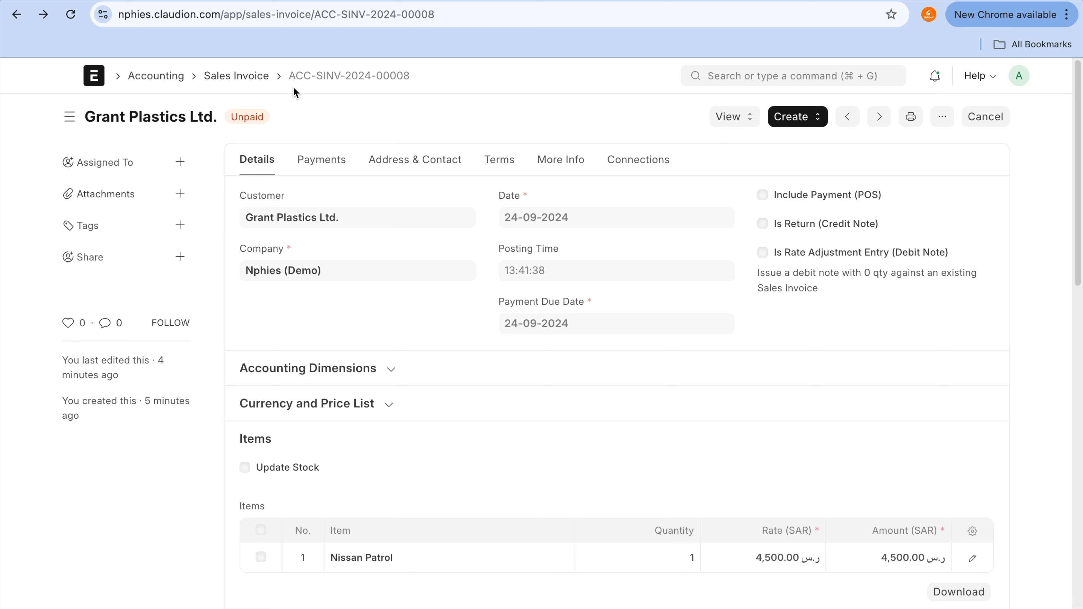
{"action": "left_click", "coordinate": [762, 77]}
{"action": "type", "text": "asset"}
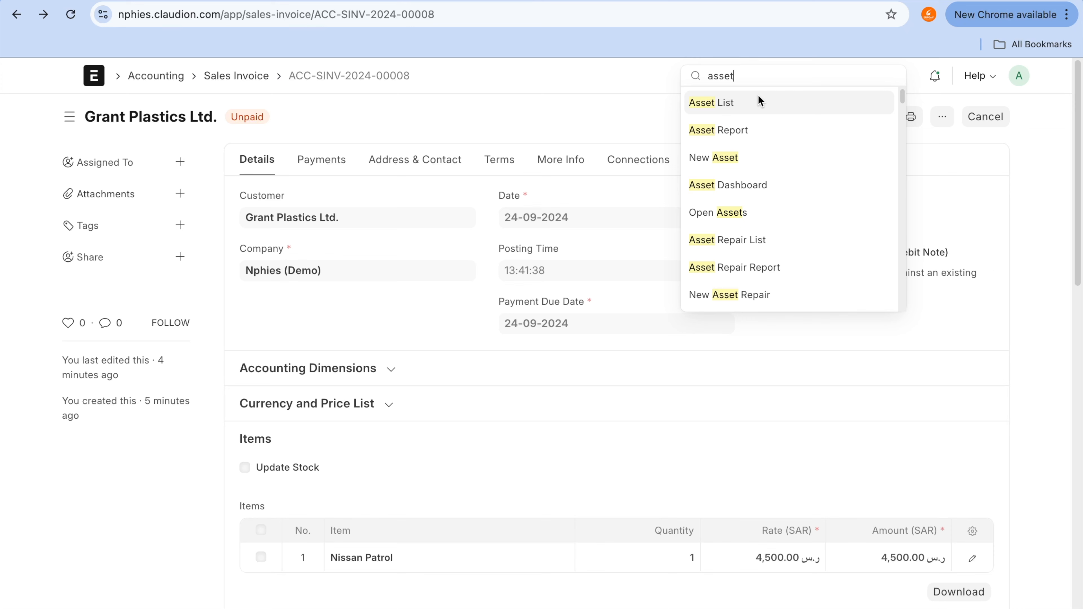
{"action": "left_click", "coordinate": [759, 103]}
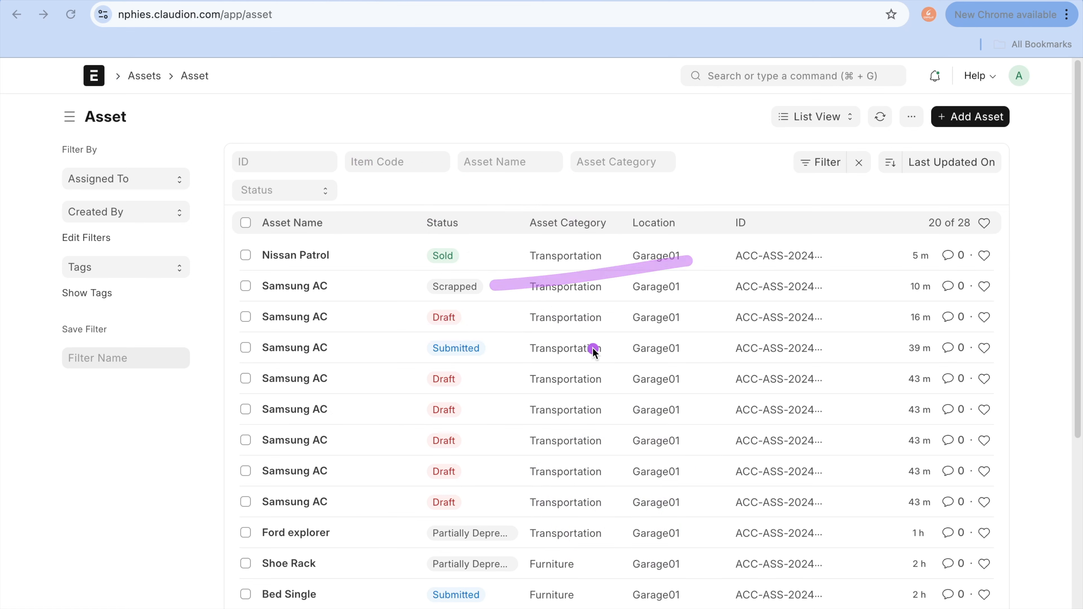
{"action": "left_click_drag", "start_coordinate": [505, 539], "coordinate": [680, 517]}
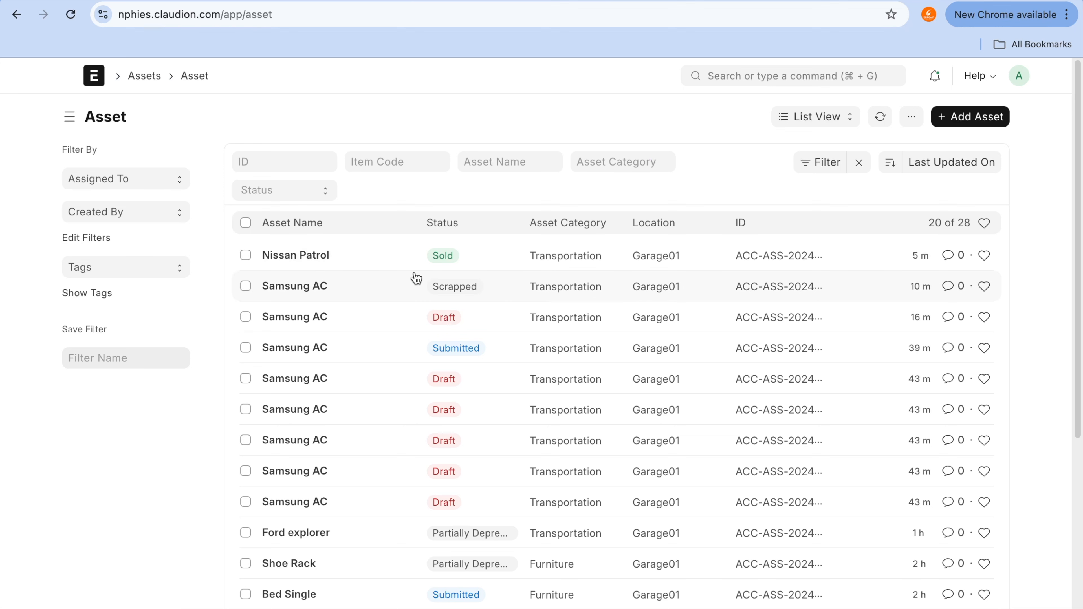
- Open the submitted Samsung AC asset and call up its scrap confirmation, dismissing it without scrapping the asset
{"action": "left_click", "coordinate": [299, 348]}
{"action": "left_click", "coordinate": [797, 118]}
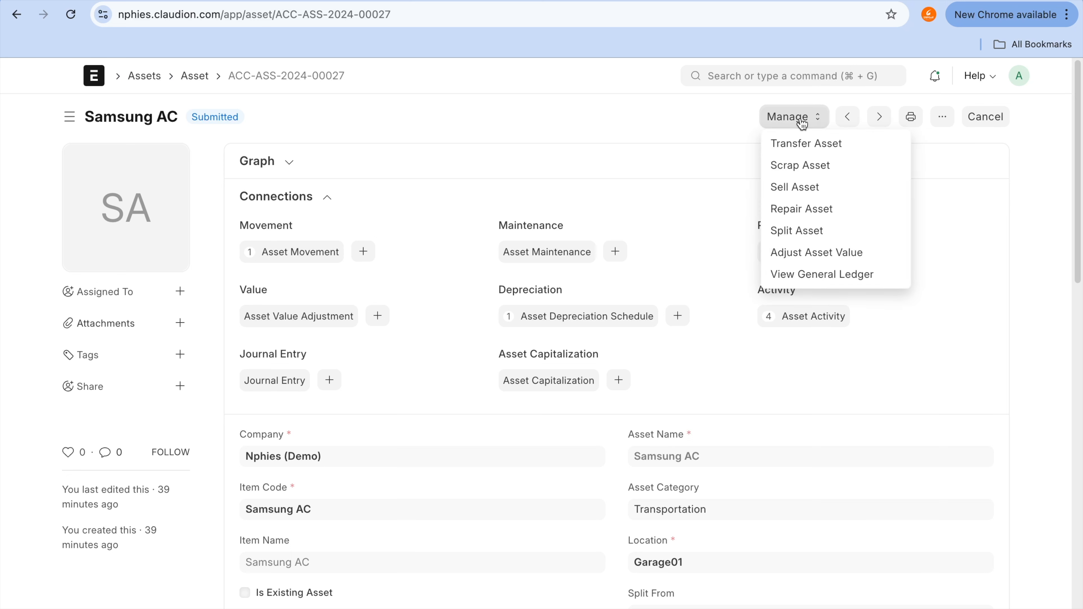
{"action": "left_click", "coordinate": [802, 174]}
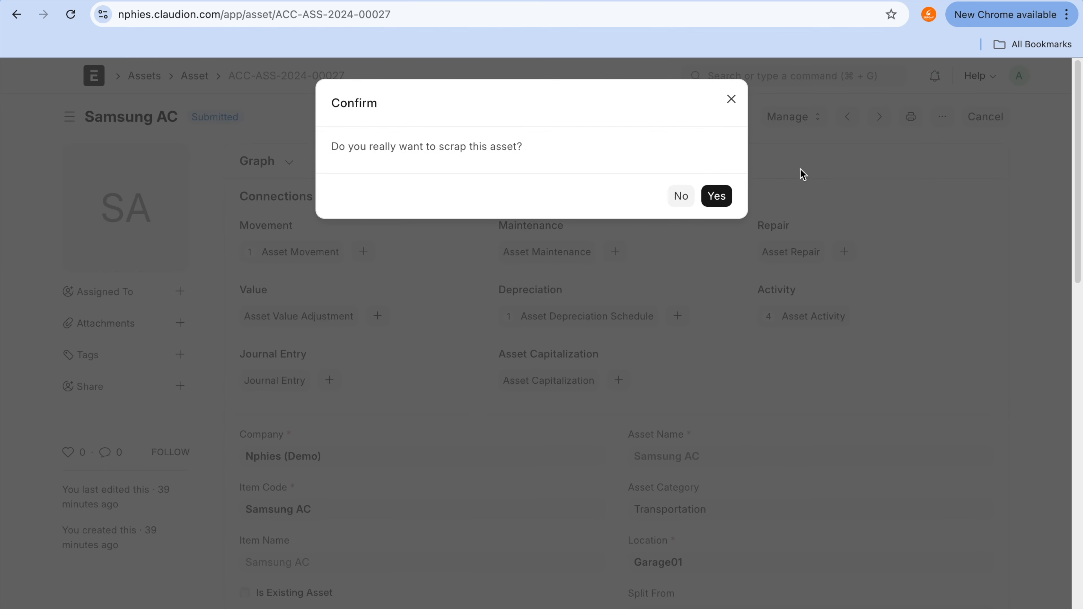
{"action": "left_click", "coordinate": [737, 99]}
- Start a new asset repair for this Samsung AC and set its Failure Date to 30-09-2024
{"action": "left_click", "coordinate": [805, 116]}
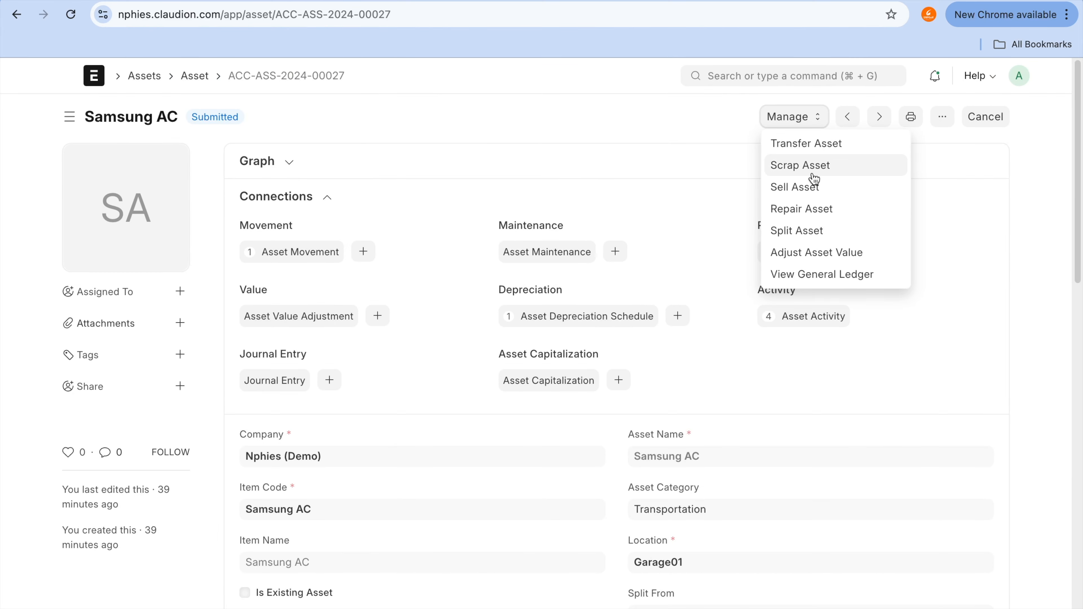
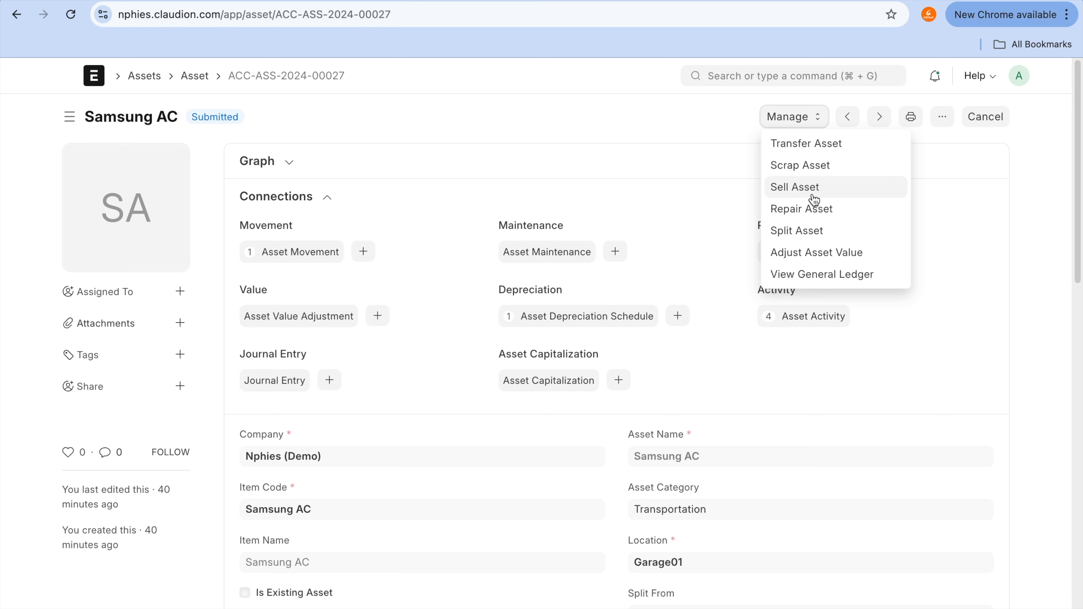
{"action": "mouse_move", "coordinate": [691, 1]}
{"action": "left_click", "coordinate": [822, 215]}
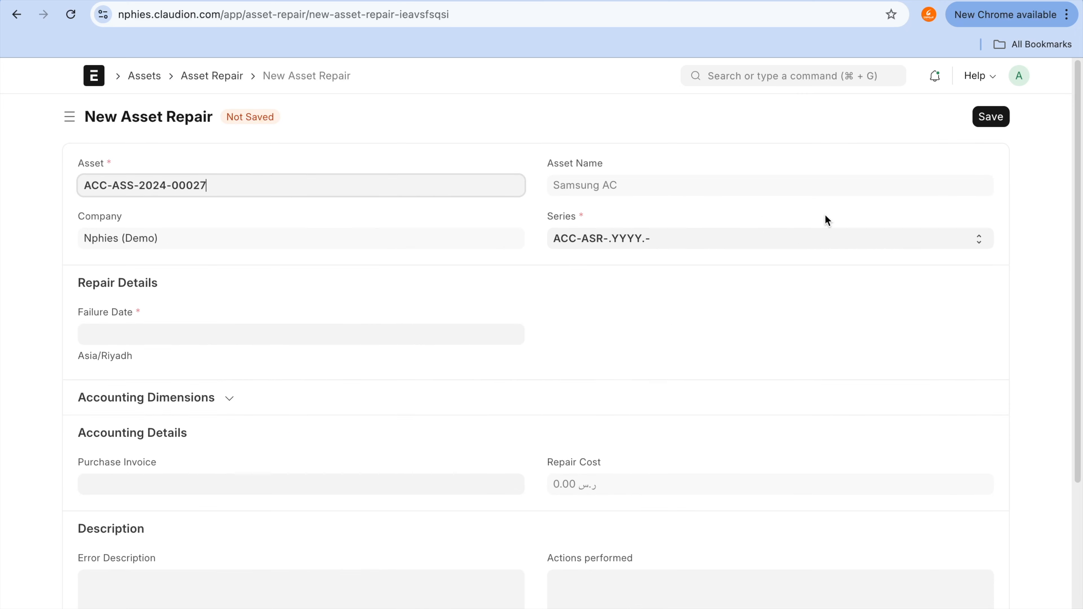
{"action": "scroll", "coordinate": [550, 357], "scroll_direction": "down", "scroll_amount": 2}
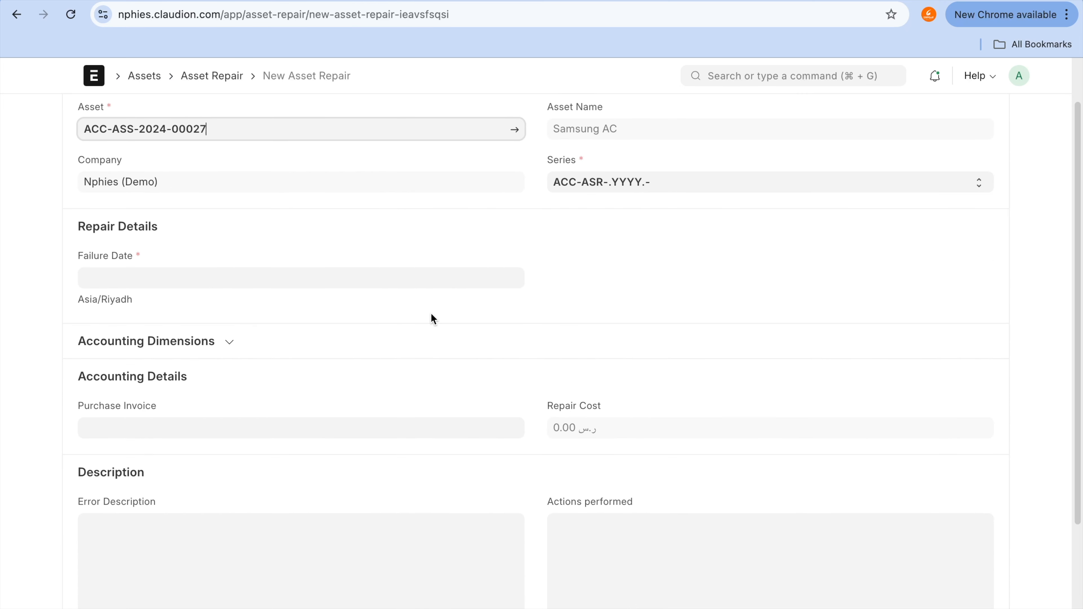
{"action": "left_click", "coordinate": [424, 283]}
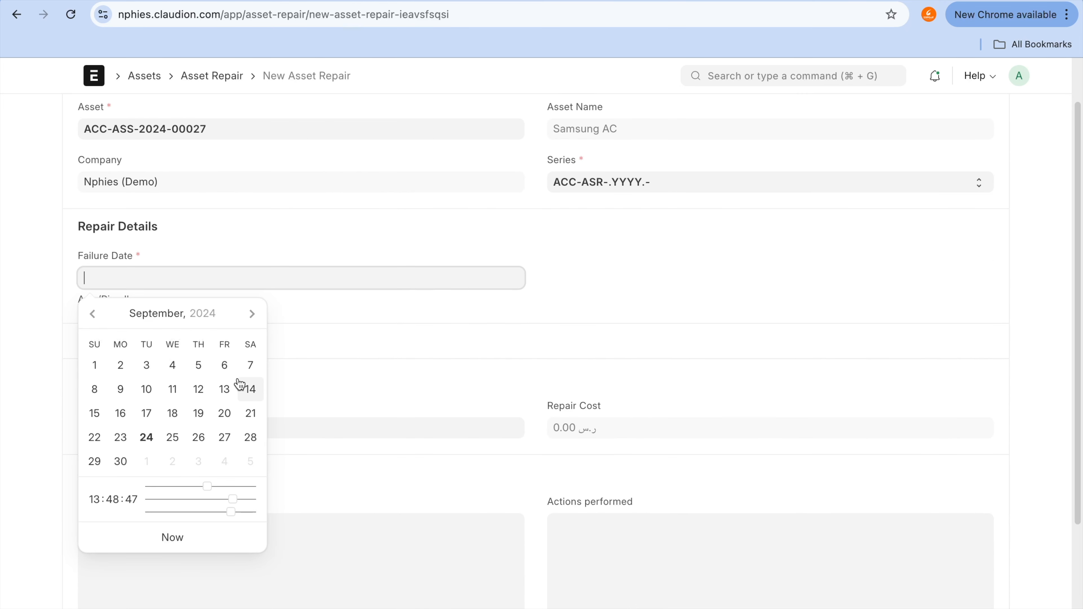
{"action": "left_click", "coordinate": [122, 461]}
- Look at the Accounting Dimensions fields and link purchase invoice ACC-PINV-2024-00001 to the repair
{"action": "left_click", "coordinate": [227, 345]}
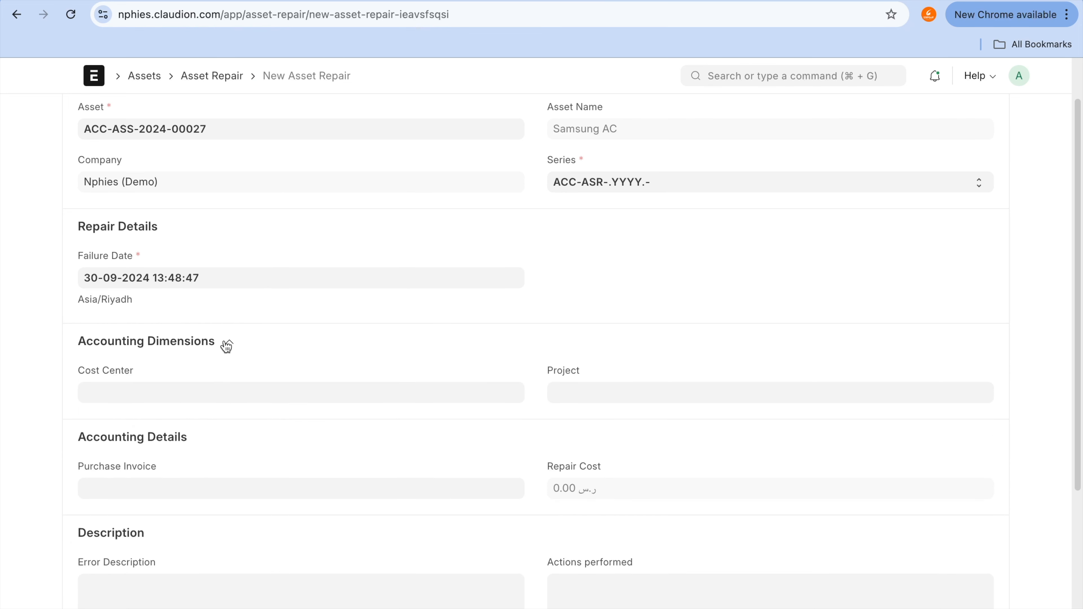
{"action": "left_click", "coordinate": [227, 344]}
{"action": "scroll", "coordinate": [224, 343], "scroll_direction": "down", "scroll_amount": 3}
{"action": "left_click", "coordinate": [225, 342]}
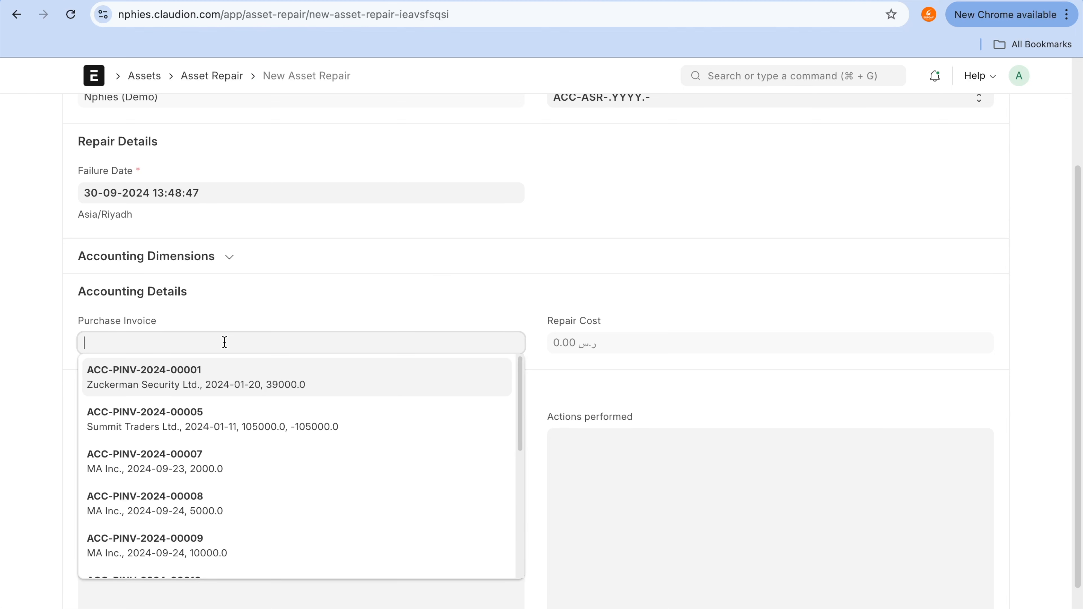
{"action": "left_click", "coordinate": [233, 377]}
{"action": "scroll", "coordinate": [231, 372], "scroll_direction": "up", "scroll_amount": 3}
{"action": "scroll", "coordinate": [231, 372], "scroll_direction": "down", "scroll_amount": 5}
{"action": "scroll", "coordinate": [231, 374], "scroll_direction": "up", "scroll_amount": 2}
{"action": "scroll", "coordinate": [232, 374], "scroll_direction": "up", "scroll_amount": 3}
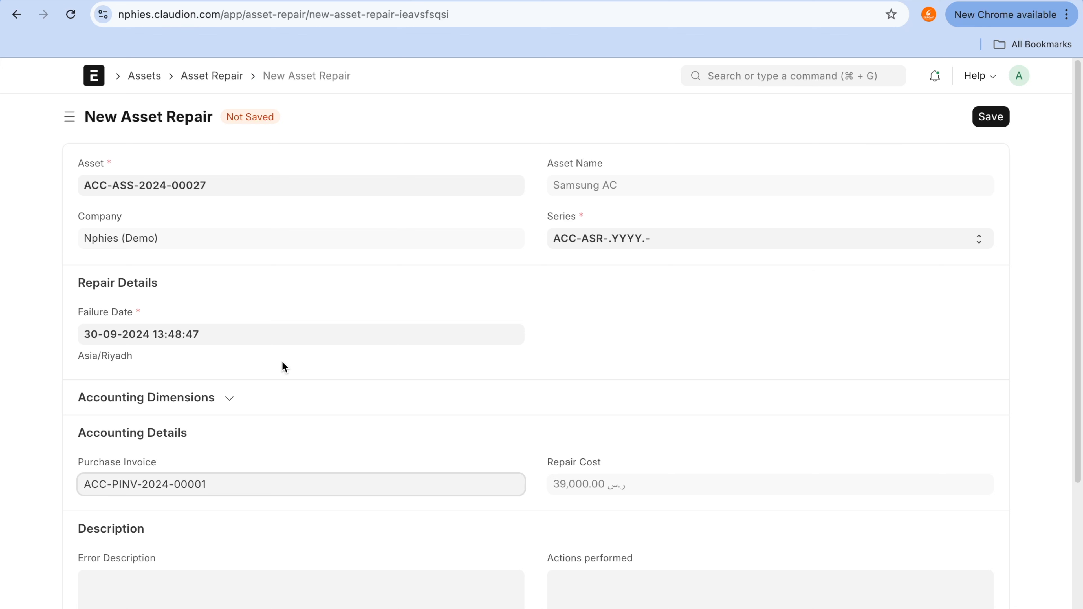
- Set the repair's Failure Date to 24-09-2024 and save the asset repair
{"action": "left_click", "coordinate": [291, 333]}
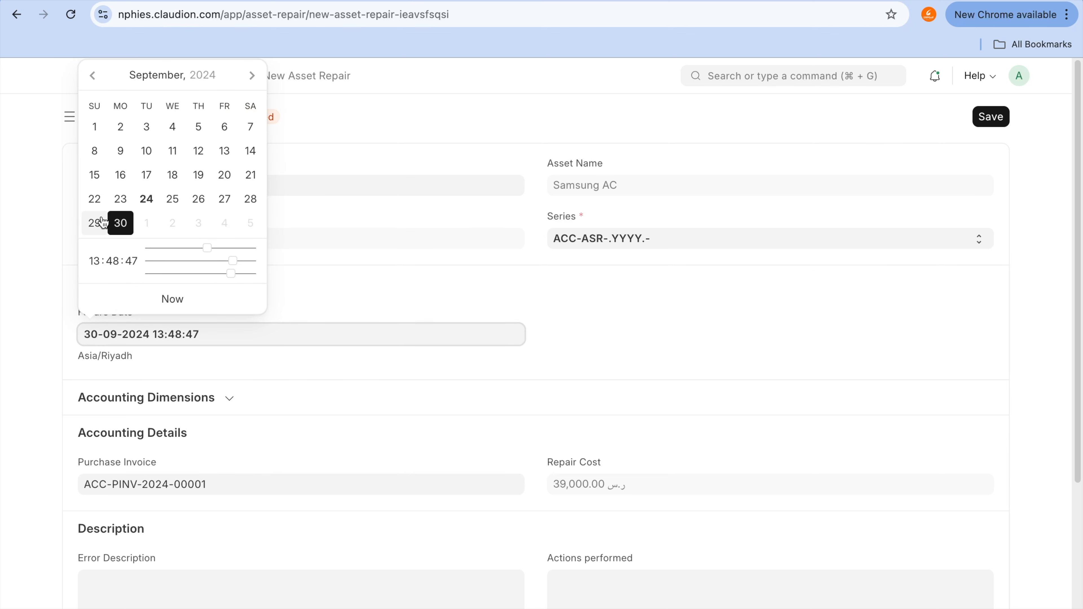
{"action": "left_click", "coordinate": [144, 199]}
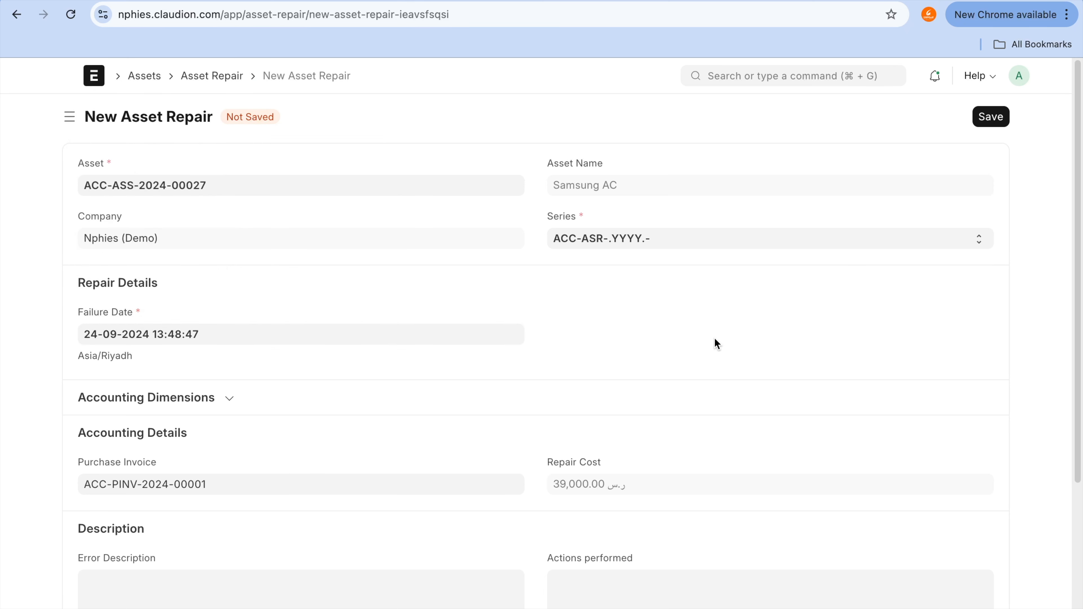
{"action": "left_click", "coordinate": [991, 118]}
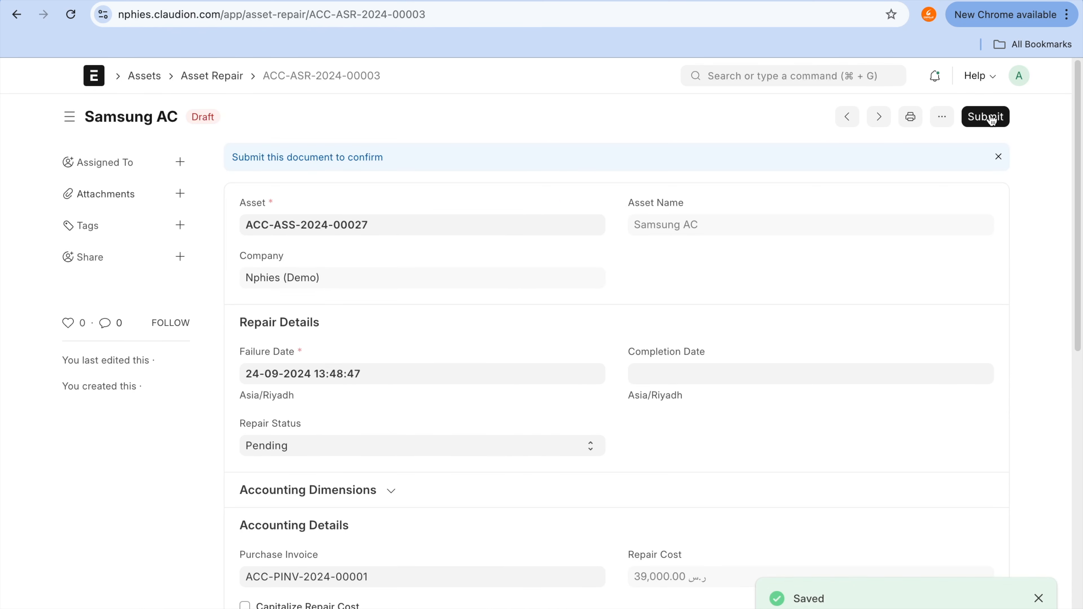
{"action": "scroll", "coordinate": [752, 553], "scroll_direction": "down", "scroll_amount": 3}
{"action": "scroll", "coordinate": [751, 548], "scroll_direction": "up", "scroll_amount": 2}
- Return to the asset list through the Assets workspace and check the repaired Samsung AC's status
{"action": "left_click", "coordinate": [144, 78]}
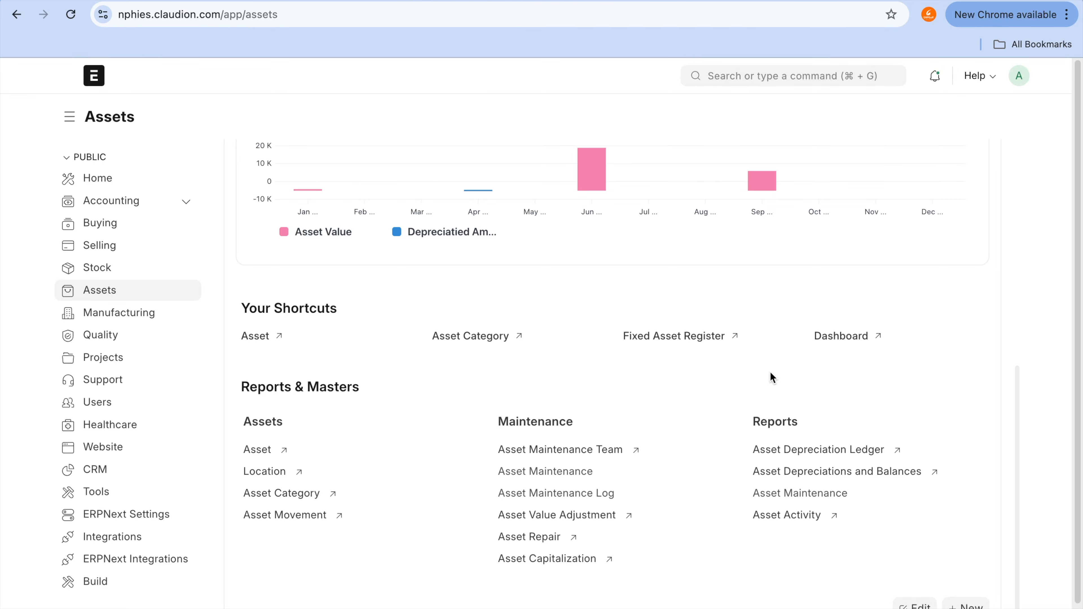
{"action": "left_click", "coordinate": [273, 452]}
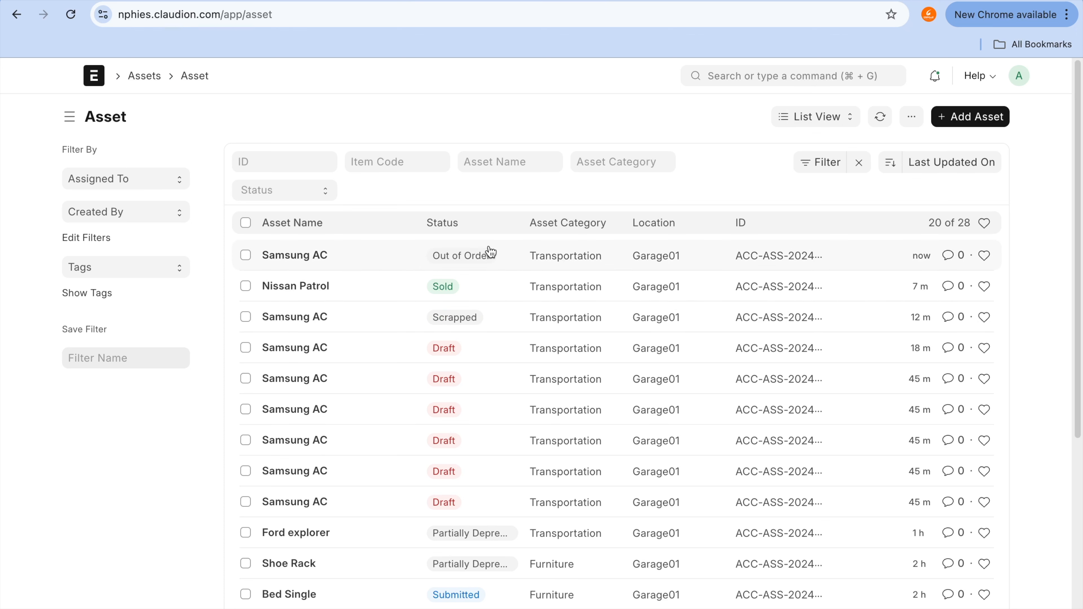
{"action": "key", "text": "ctrl+shift+d"}
{"action": "left_click_drag", "start_coordinate": [495, 251], "coordinate": [576, 251]}
{"action": "left_click", "coordinate": [600, 250]}
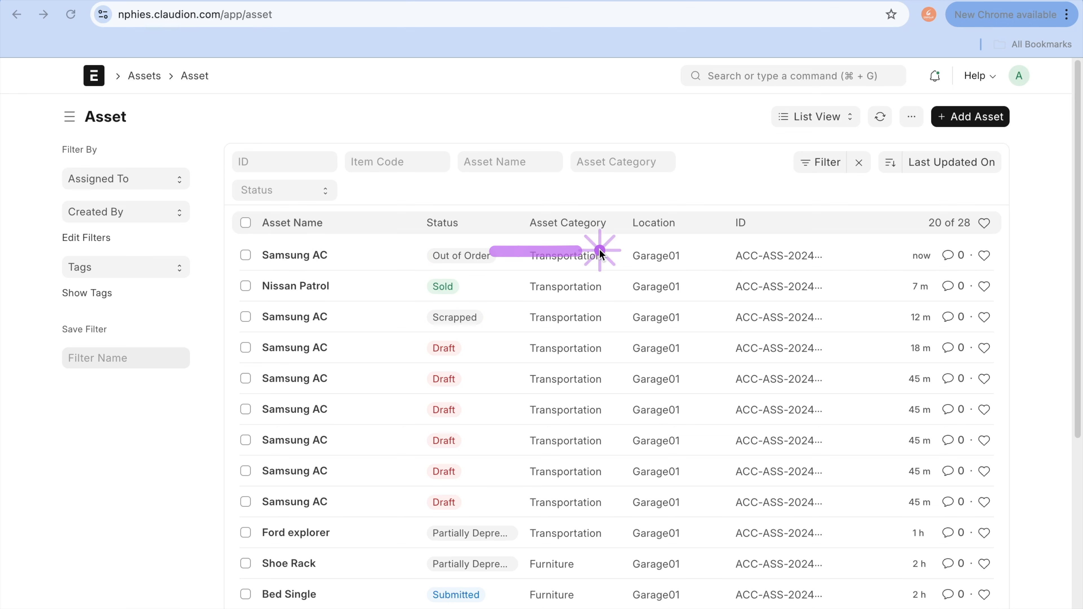
{"action": "key", "text": "Escape"}
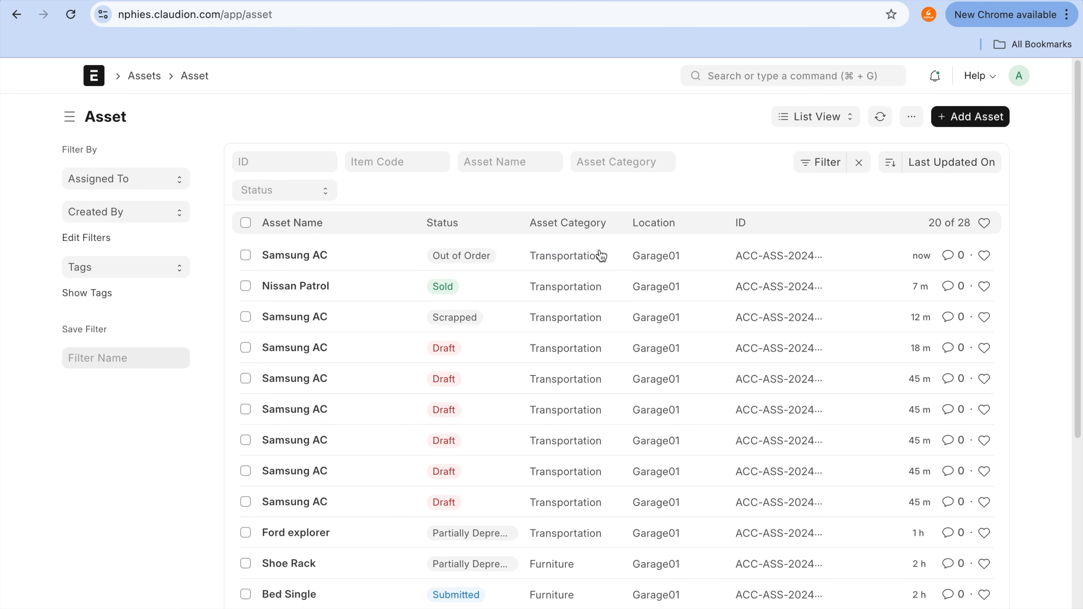
- Open the most recently updated Samsung AC asset and check its Repair connections
{"action": "left_click", "coordinate": [298, 256]}
{"action": "scroll", "coordinate": [429, 374], "scroll_direction": "down", "scroll_amount": 1}
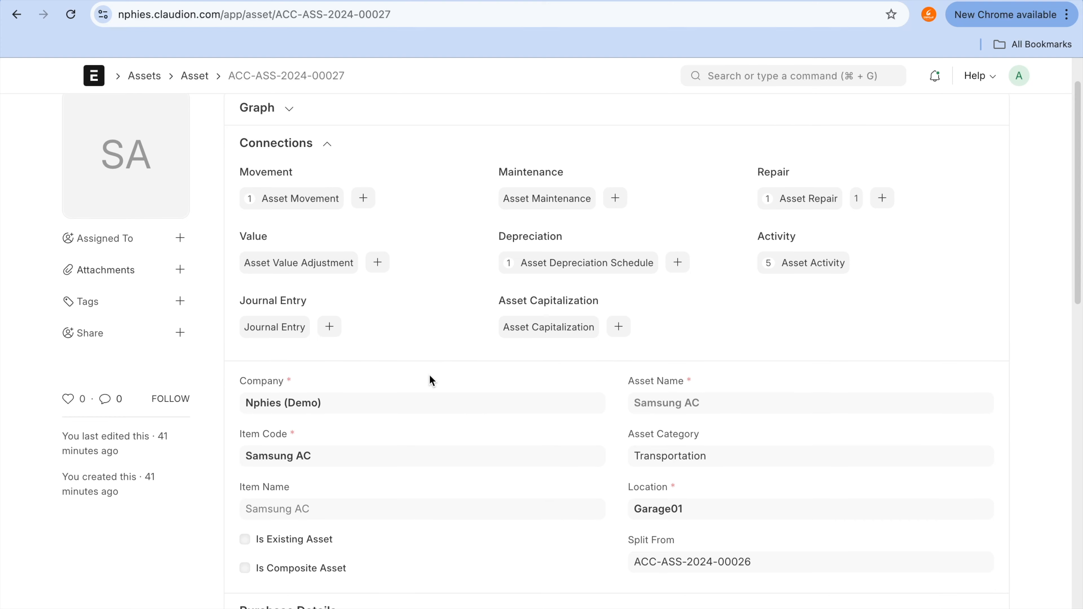
{"action": "scroll", "coordinate": [429, 374], "scroll_direction": "down", "scroll_amount": 1}
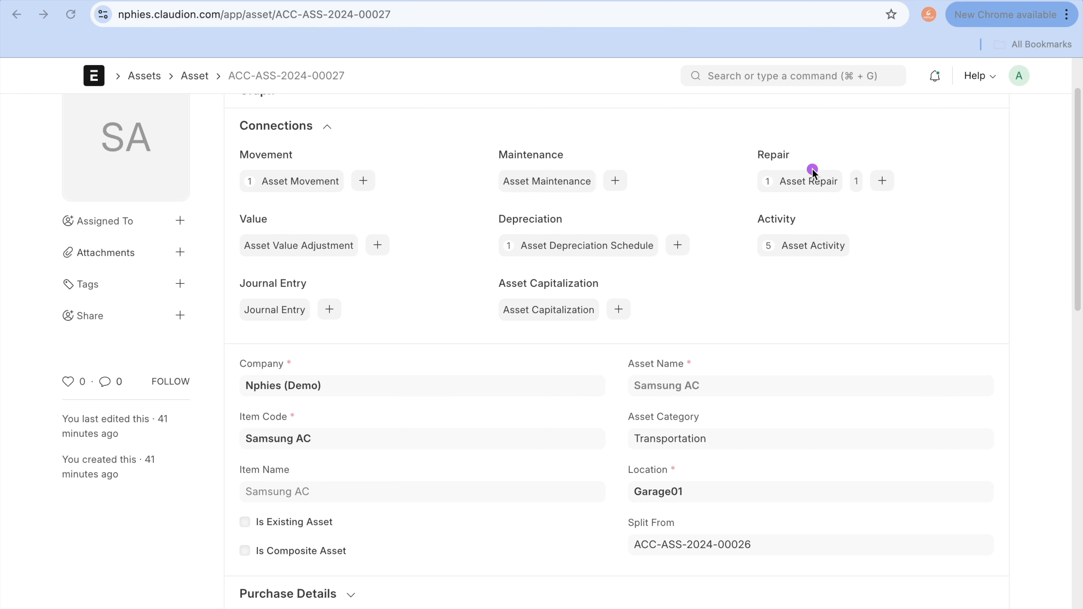
{"action": "mouse_move", "coordinate": [812, 152]}
{"action": "left_mouse_down"}
{"action": "mouse_move", "coordinate": [784, 194]}
{"action": "mouse_move", "coordinate": [865, 171]}
{"action": "left_mouse_up"}
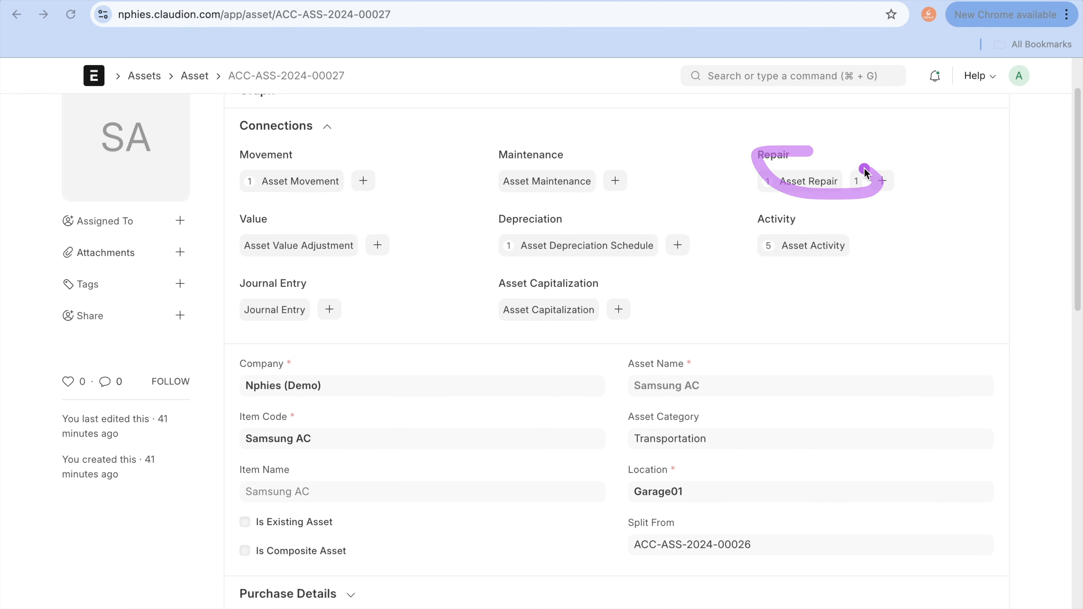
- Open the asset's linked repair record and check its Repair Cost under Accounting Details
{"action": "left_click", "coordinate": [806, 188]}
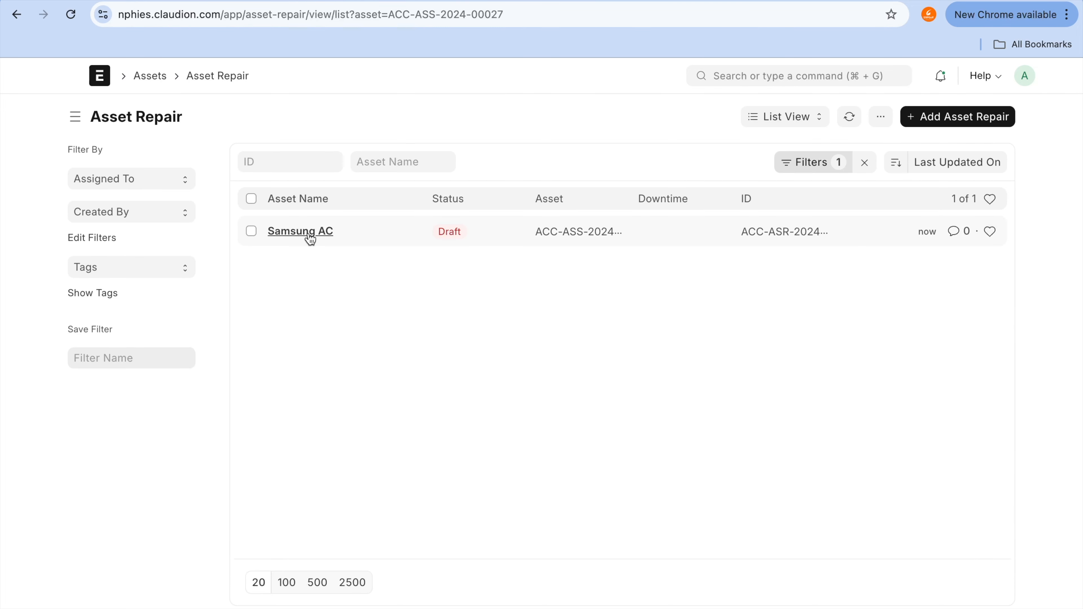
{"action": "left_click", "coordinate": [308, 233]}
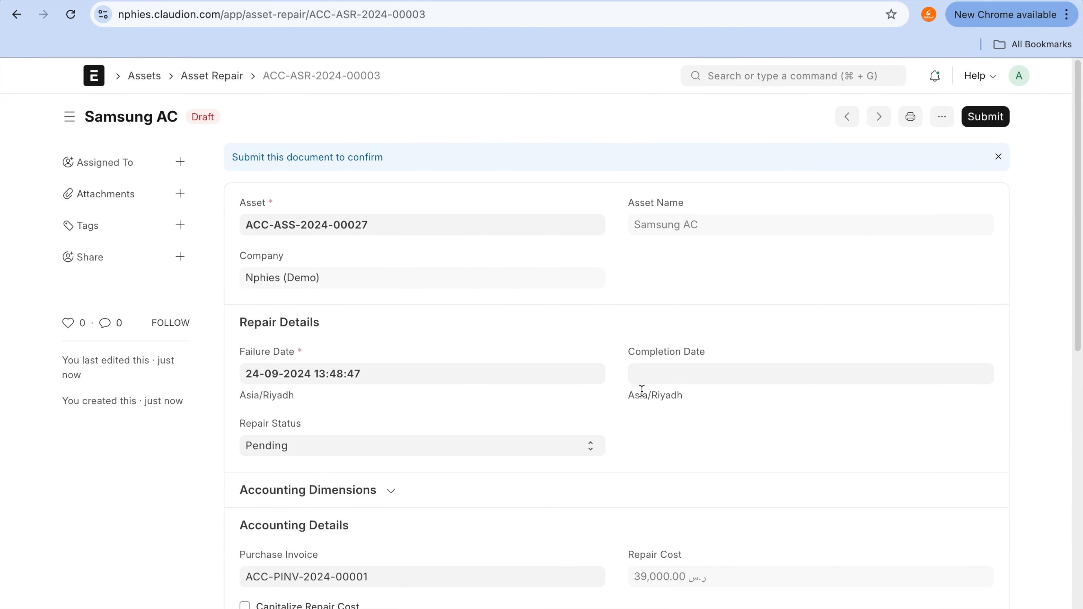
{"action": "scroll", "coordinate": [600, 364], "scroll_direction": "down", "scroll_amount": 3}
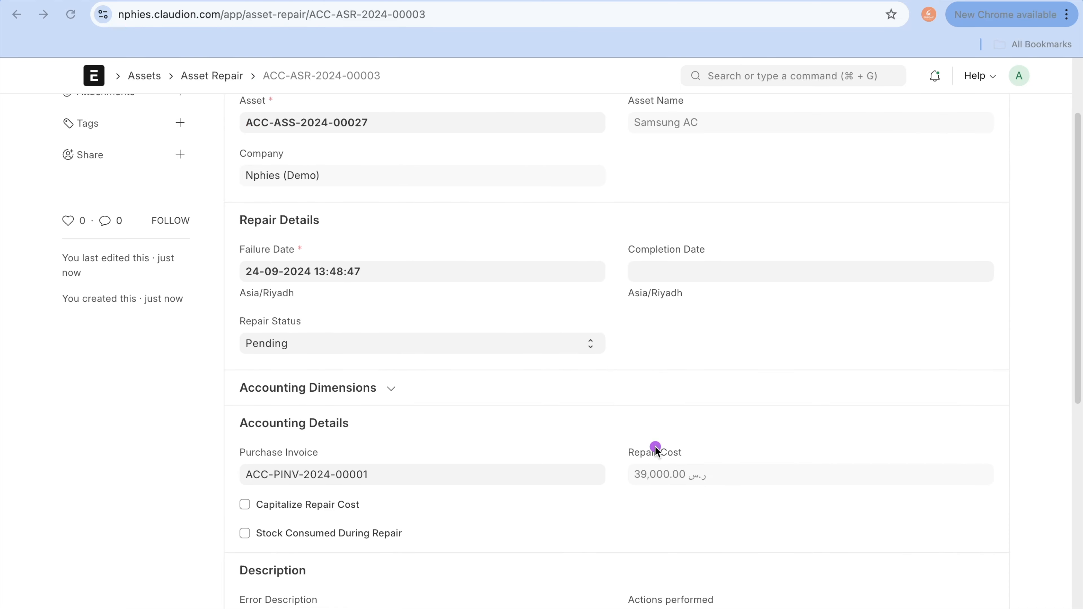
{"action": "left_click_drag", "start_coordinate": [658, 445], "coordinate": [720, 479]}
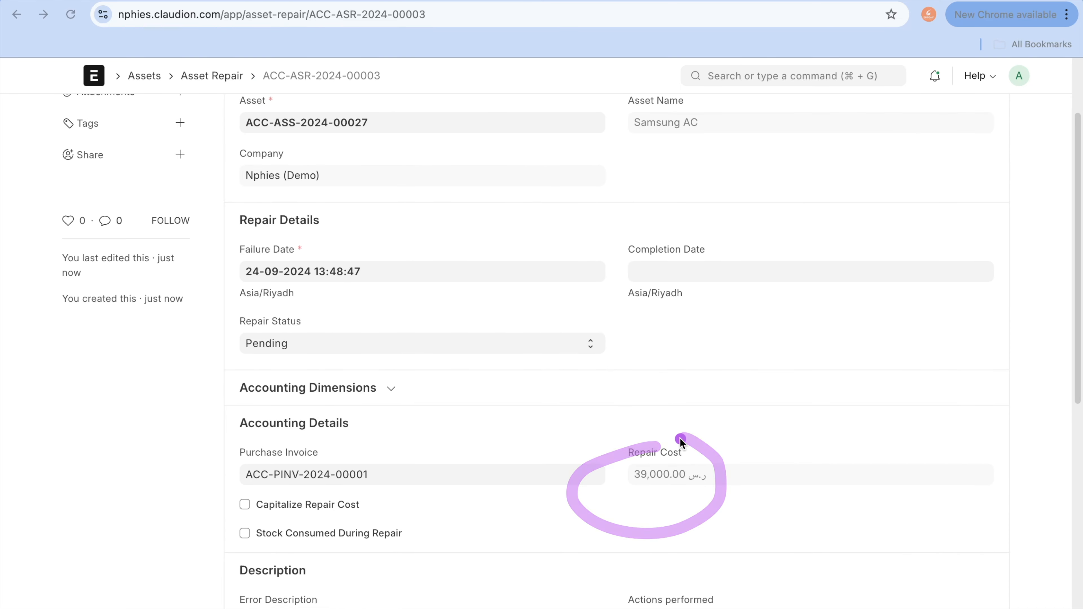
{"action": "scroll", "coordinate": [679, 437], "scroll_direction": "up", "scroll_amount": 3}
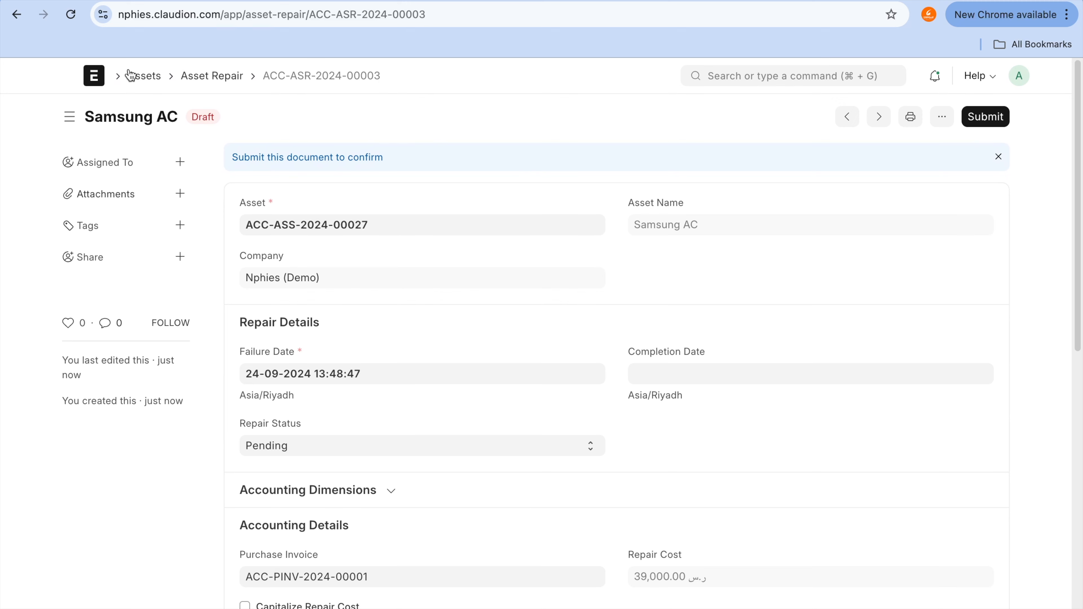
- Copy the asset's ID ACC-ASS-2024-00027, find it in the Fixed Asset Register and check its gross purchase amount
{"action": "left_click", "coordinate": [17, 15]}
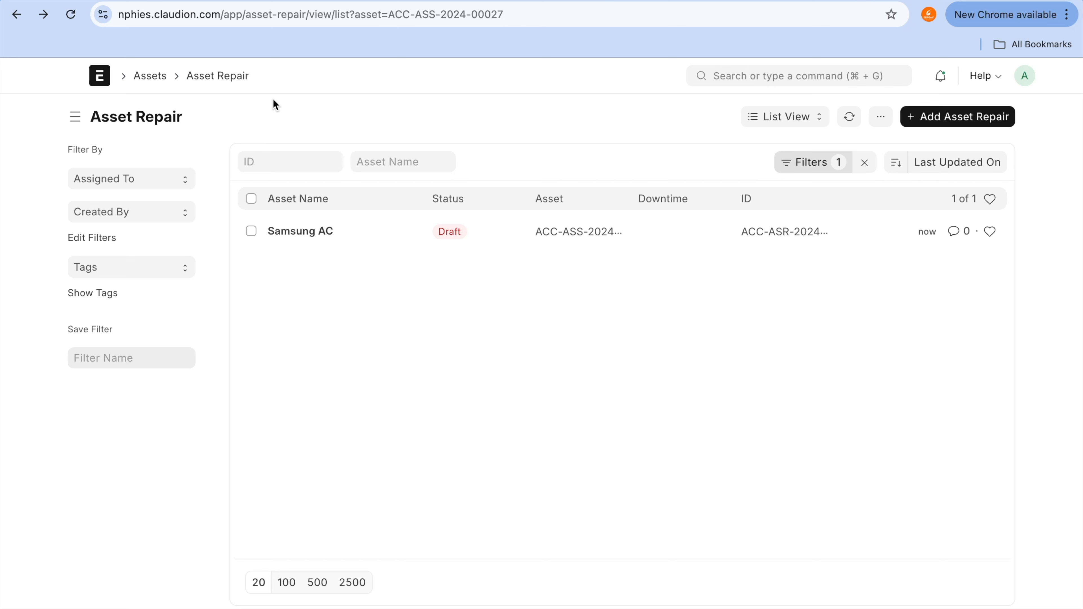
{"action": "left_click", "coordinate": [17, 15]}
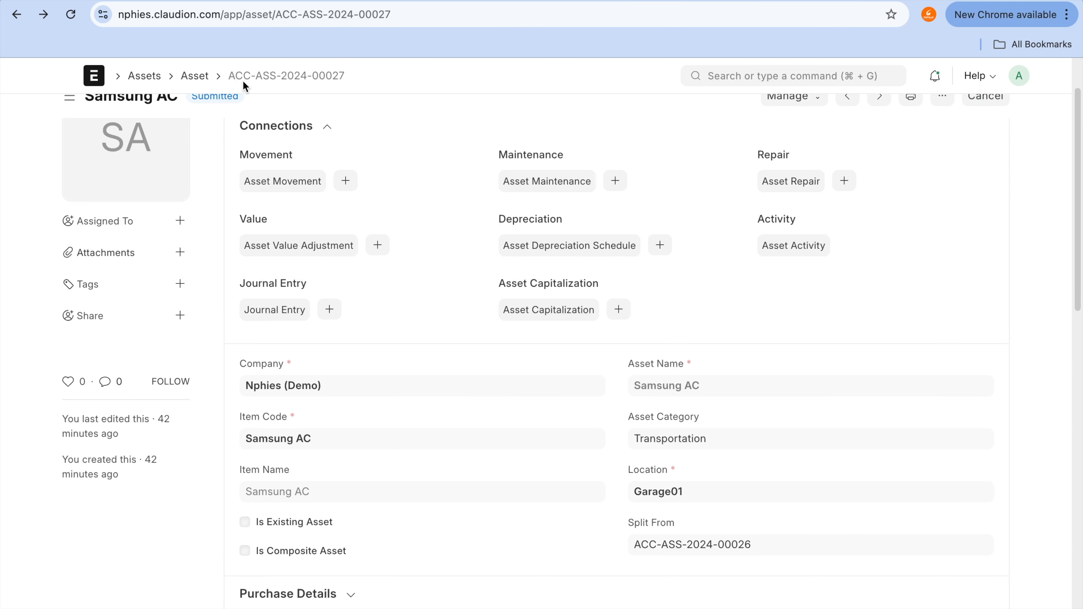
{"action": "left_click_drag", "start_coordinate": [226, 74], "coordinate": [351, 65]}
{"action": "key", "text": "super+c"}
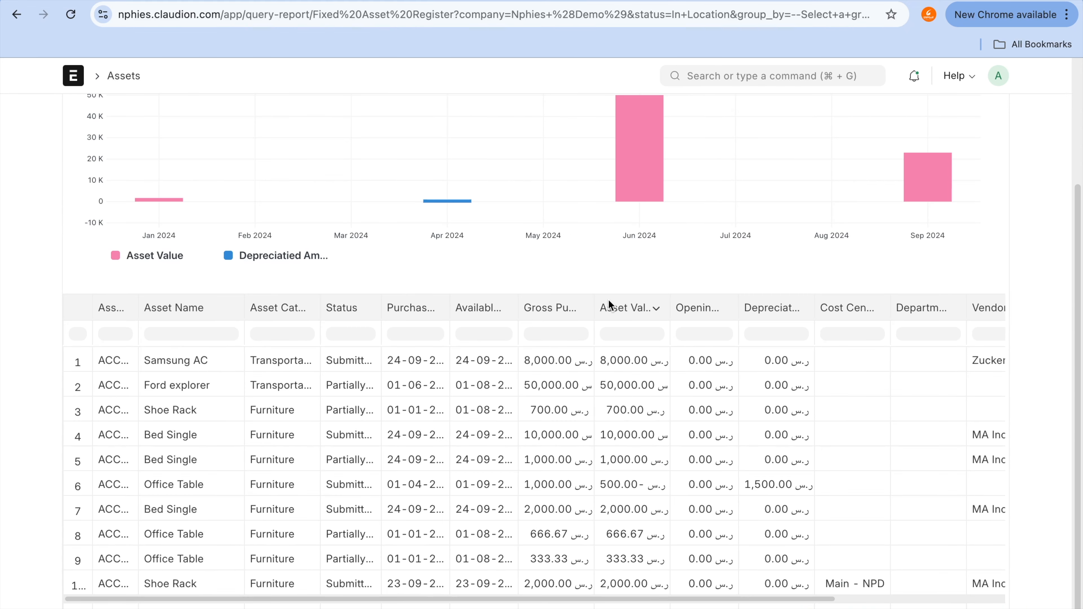
{"action": "key", "text": "super+f"}
{"action": "key", "text": "super+v"}
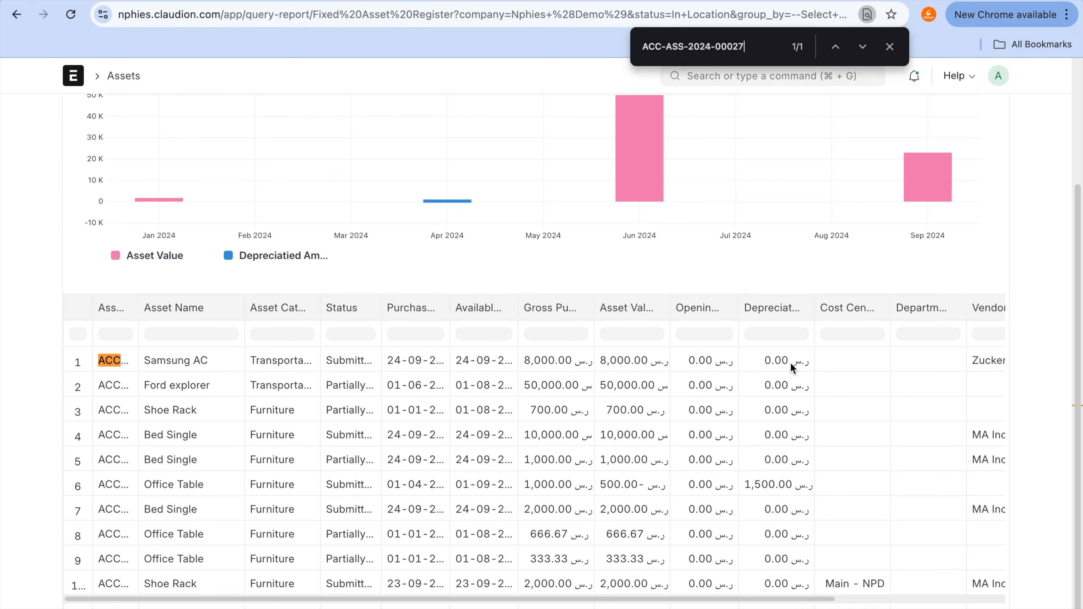
{"action": "left_click", "coordinate": [539, 368]}
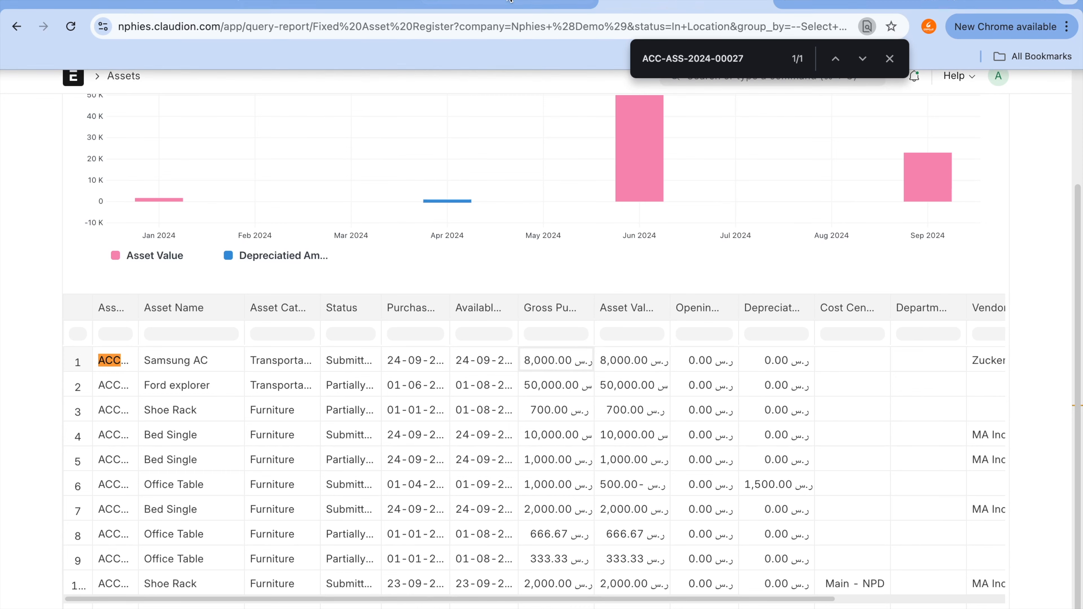
- Return to the Samsung AC asset and reopen its linked repair record
{"action": "left_click", "coordinate": [476, 1]}
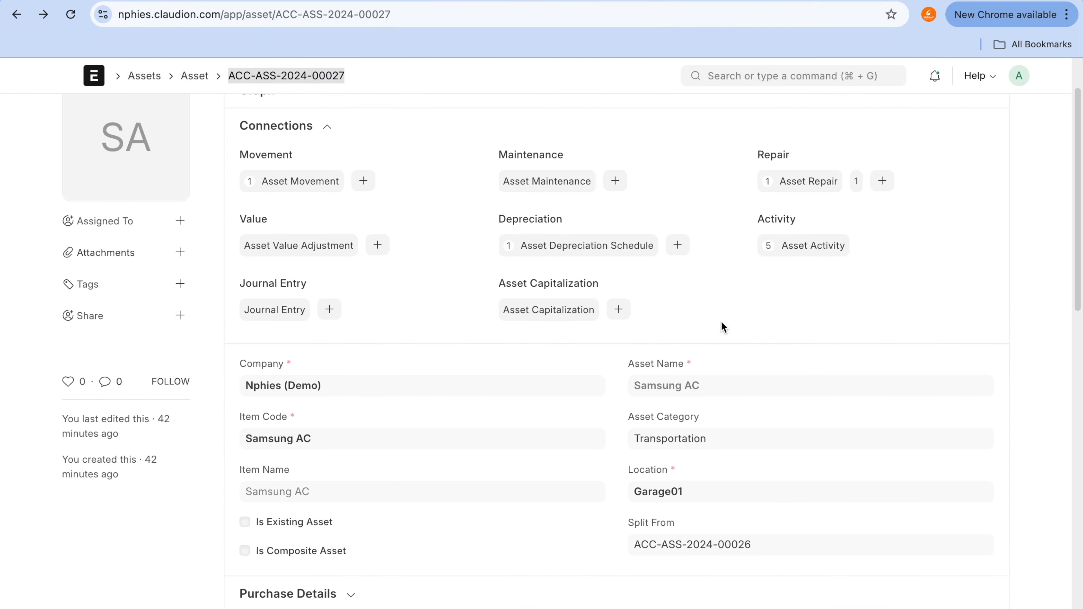
{"action": "left_click", "coordinate": [829, 181]}
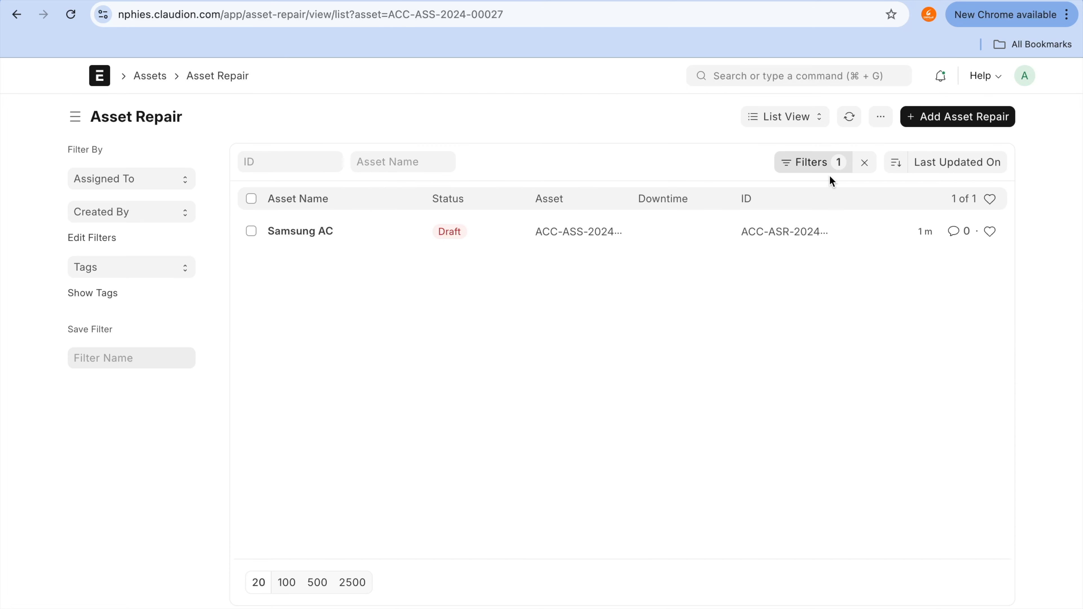
{"action": "left_click", "coordinate": [301, 234]}
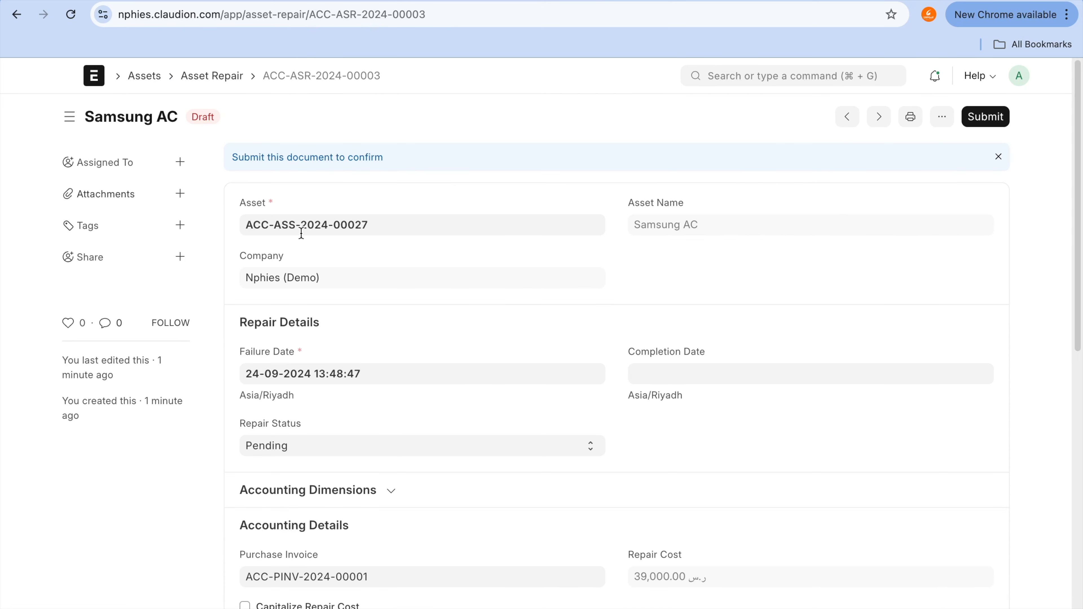
- Try to submit the Samsung AC asset repair while its Repair Status is Pending
{"action": "left_click", "coordinate": [1002, 117]}
{"action": "left_click", "coordinate": [722, 197]}
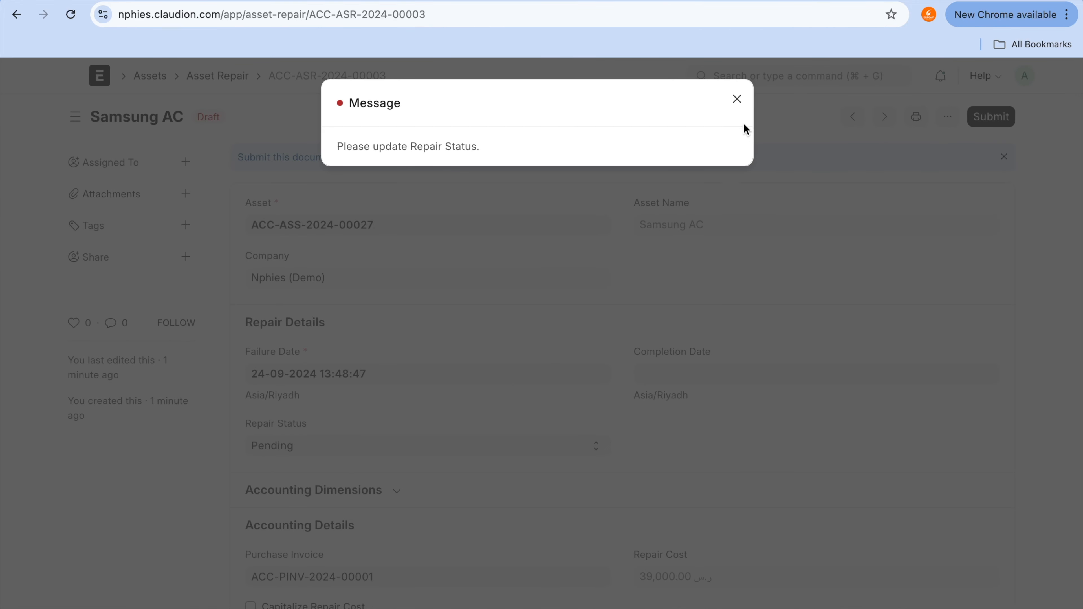
{"action": "left_click", "coordinate": [732, 98]}
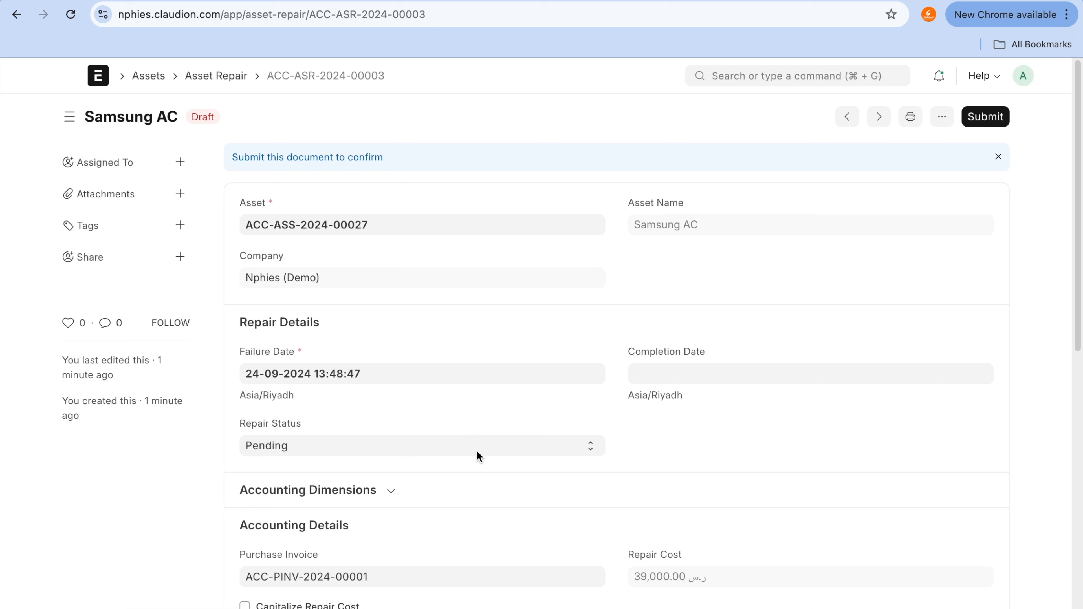
- Set the Samsung AC repair's Repair Status to Completed, then save and submit the record
{"action": "left_click", "coordinate": [477, 453]}
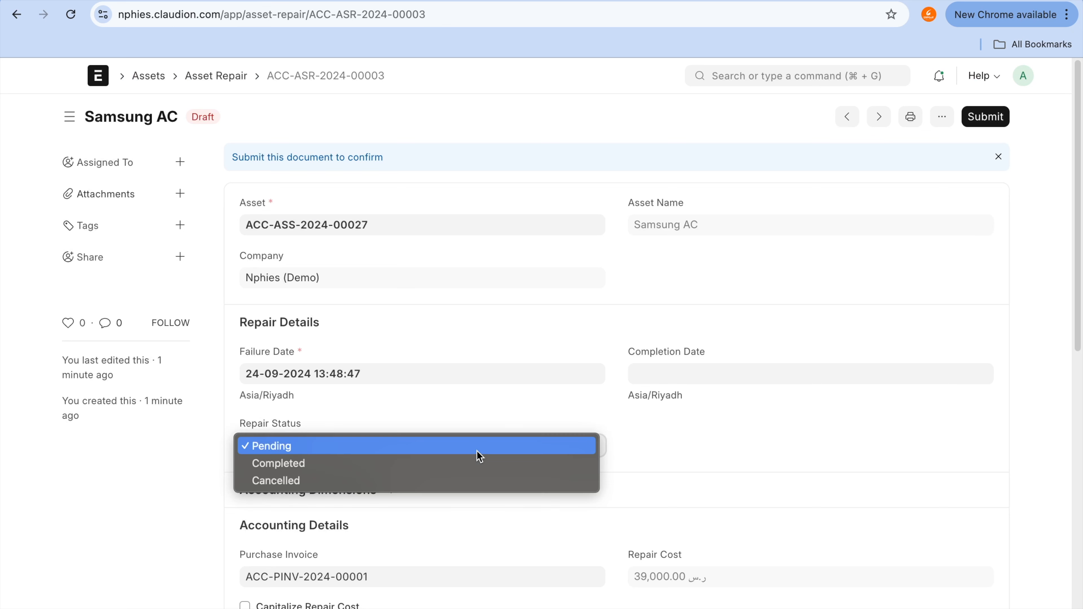
{"action": "left_click", "coordinate": [478, 469]}
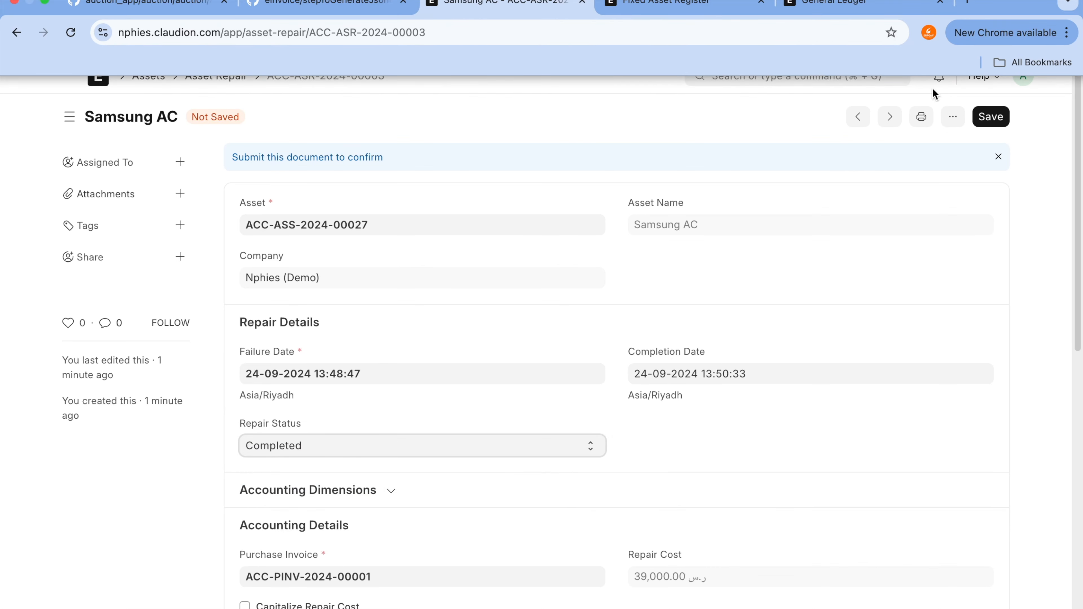
{"action": "left_click", "coordinate": [980, 116]}
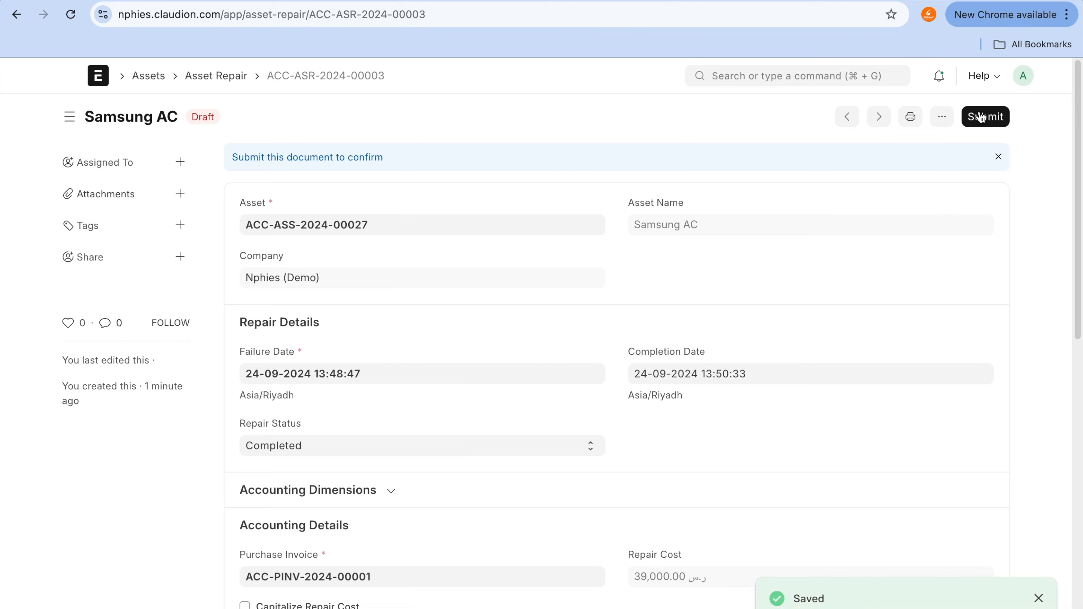
{"action": "left_click", "coordinate": [980, 117]}
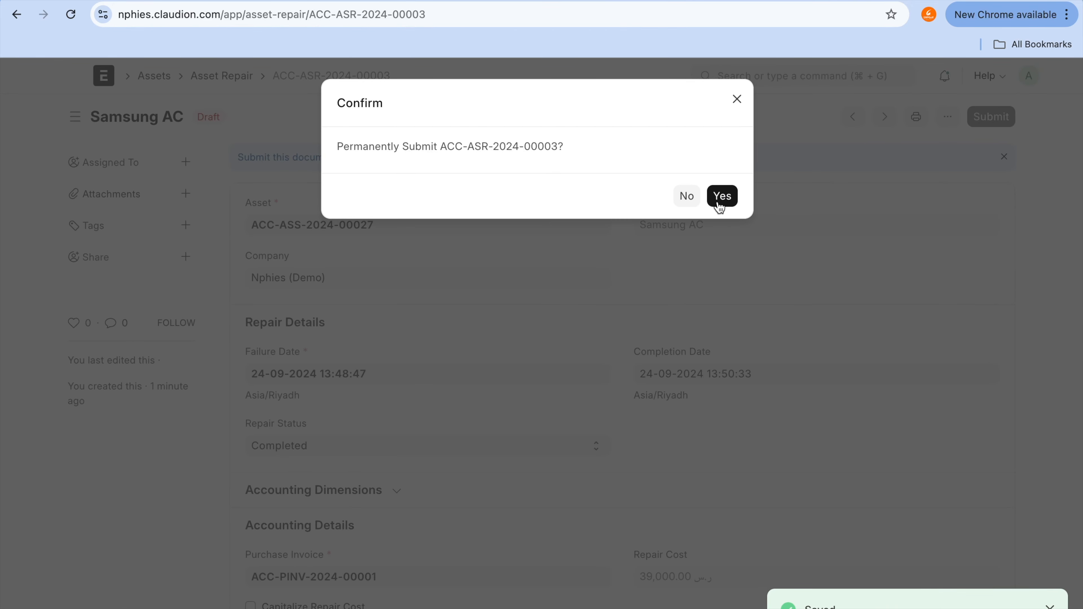
{"action": "left_click", "coordinate": [719, 203]}
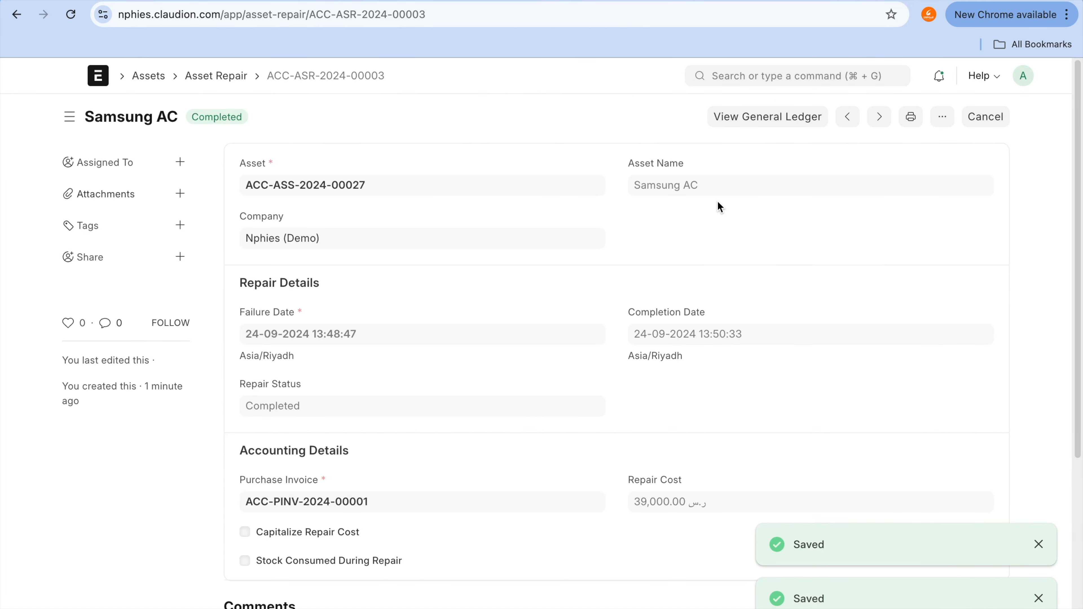
- Refresh the Fixed Asset Register and check the Samsung AC row's purchase amount, asset value and depreciation
{"action": "left_click", "coordinate": [686, 1]}
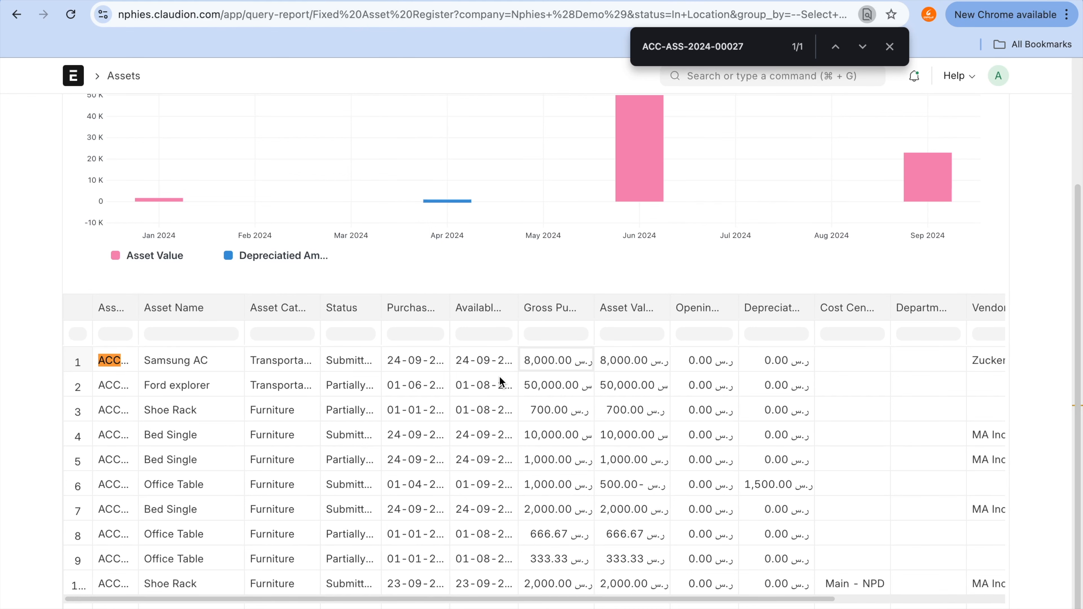
{"action": "scroll", "coordinate": [585, 362], "scroll_direction": "up", "scroll_amount": 3}
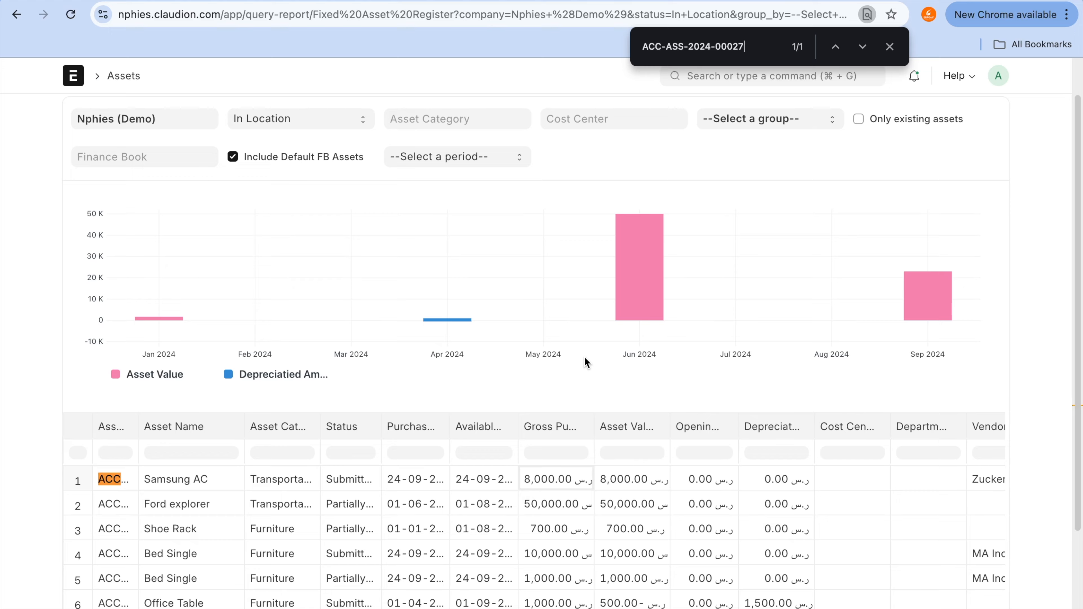
{"action": "scroll", "coordinate": [585, 357], "scroll_direction": "up", "scroll_amount": 1}
{"action": "left_click", "coordinate": [966, 117]}
{"action": "key", "text": "super+f"}
{"action": "key", "text": "super+v"}
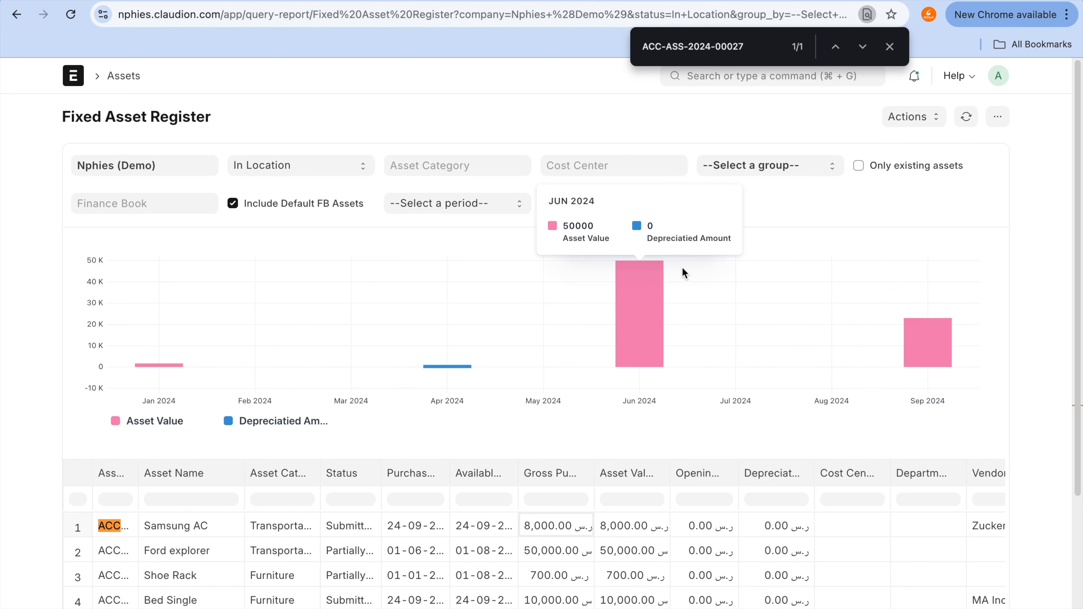
{"action": "scroll", "coordinate": [683, 271], "scroll_direction": "down", "scroll_amount": 1}
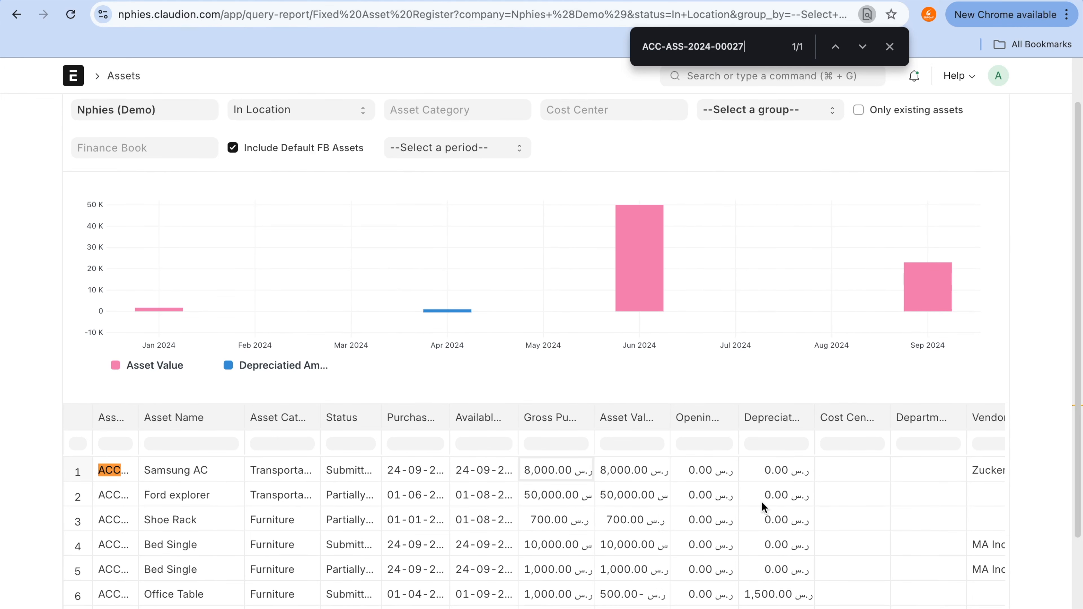
{"action": "scroll", "coordinate": [762, 502], "scroll_direction": "right", "scroll_amount": 5}
{"action": "scroll", "coordinate": [761, 501], "scroll_direction": "left", "scroll_amount": 5}
{"action": "mouse_move", "coordinate": [601, 251]}
{"action": "key", "text": "Escape"}
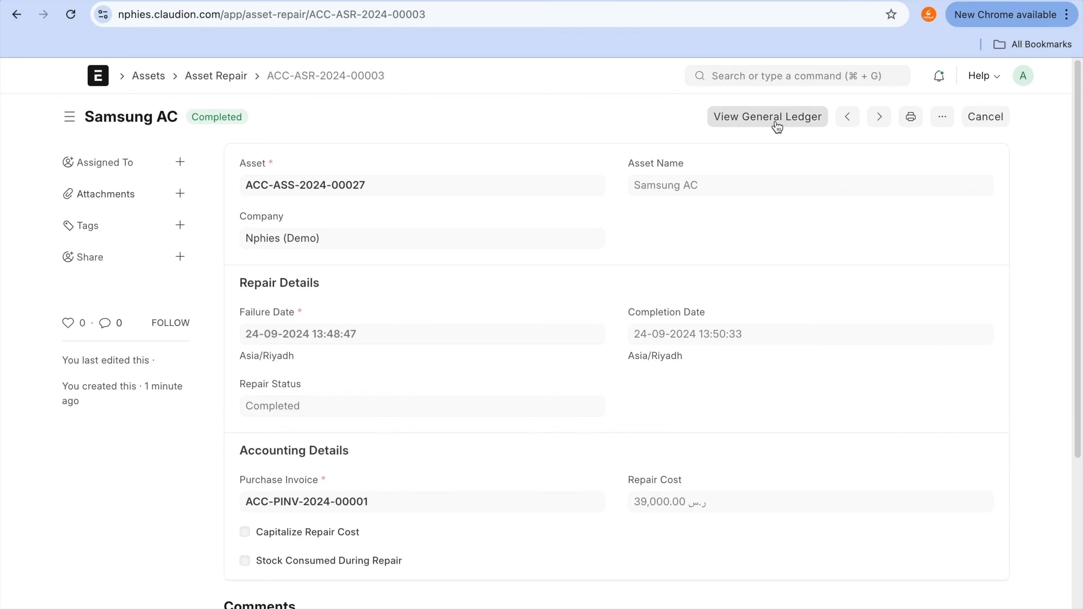
- Check the General Ledger for entries from the submitted repair, filtering by Finance book 01 and clearing the grouping
{"action": "left_click", "coordinate": [777, 124]}
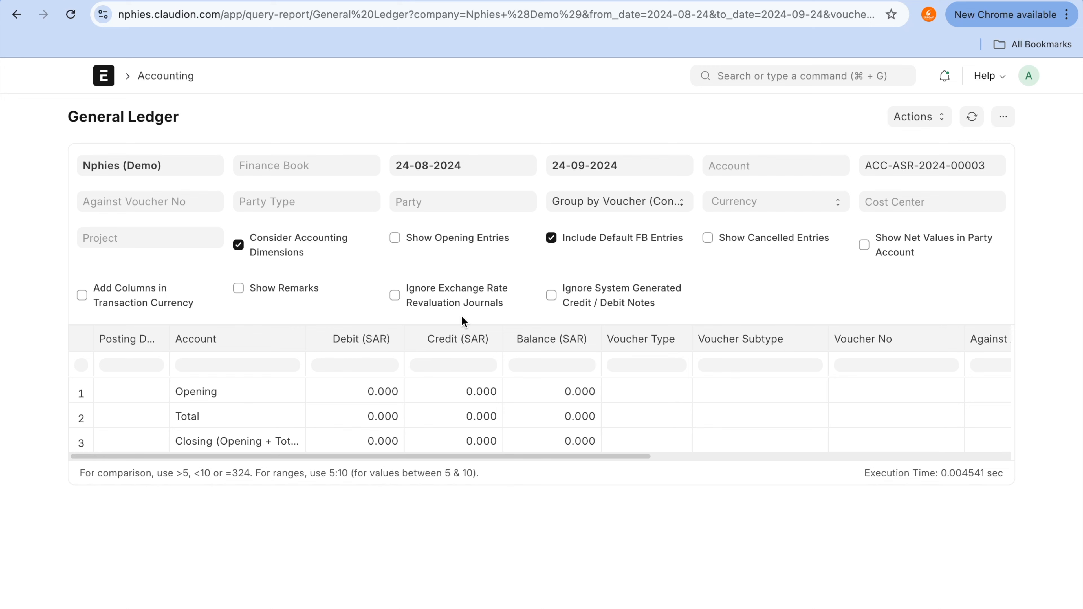
{"action": "left_click", "coordinate": [314, 189]}
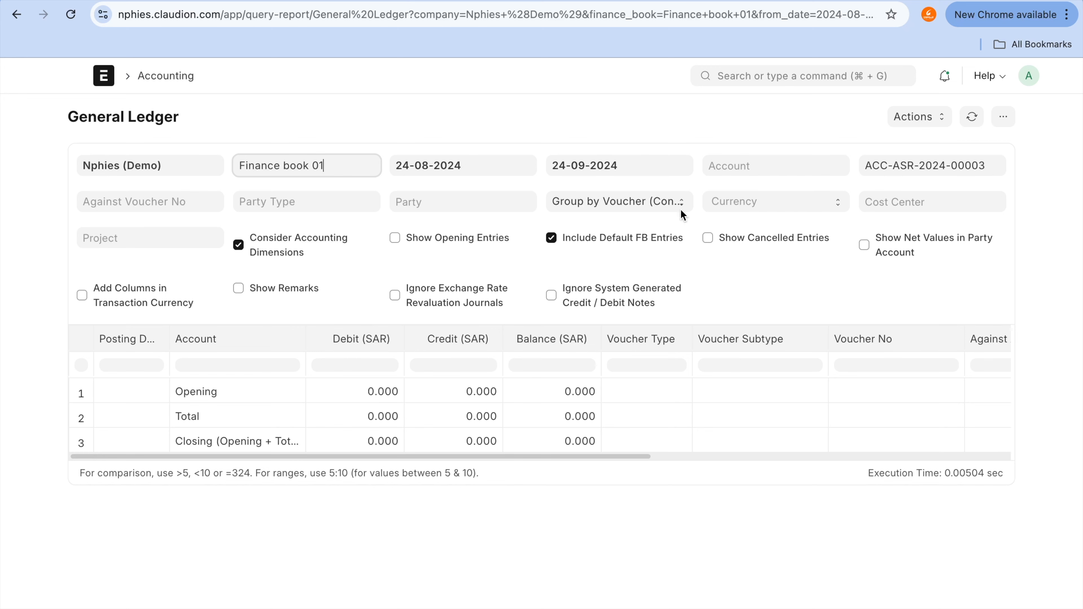
{"action": "left_click", "coordinate": [617, 204]}
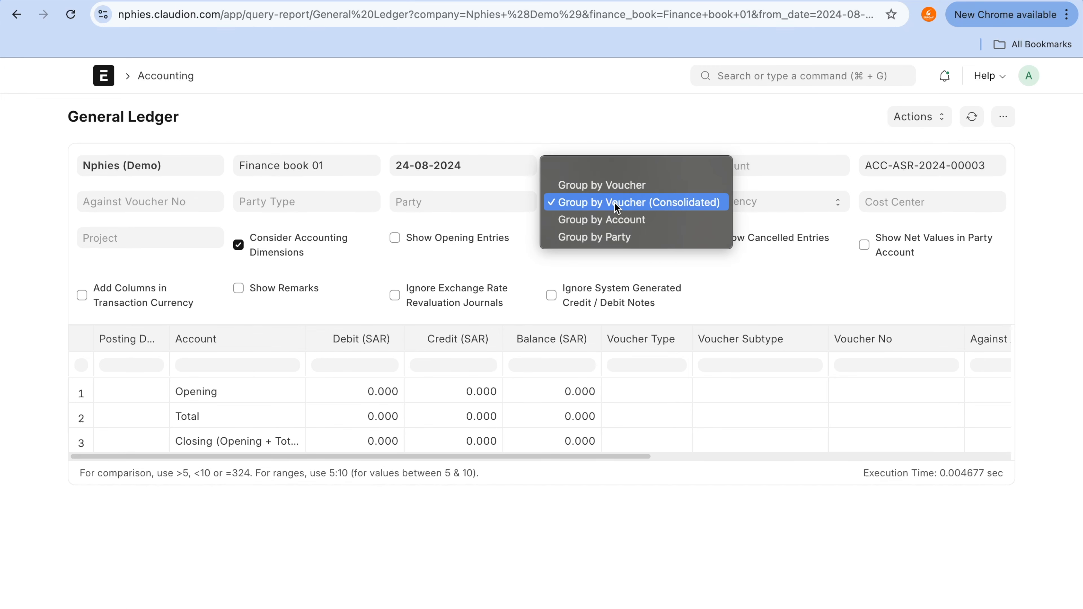
{"action": "left_click", "coordinate": [617, 167]}
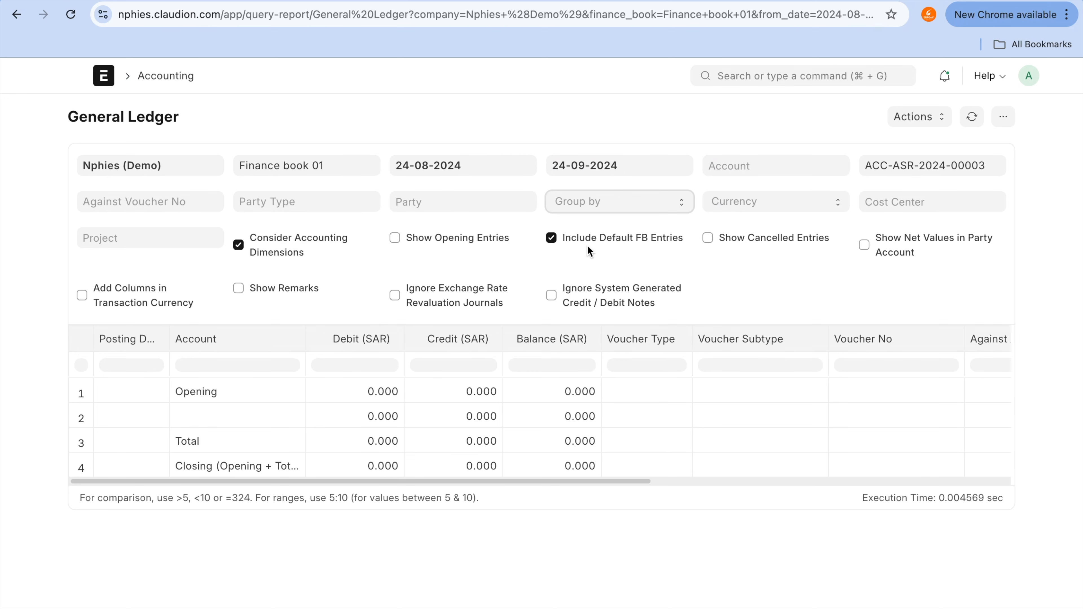
{"action": "left_click", "coordinate": [315, 245]}
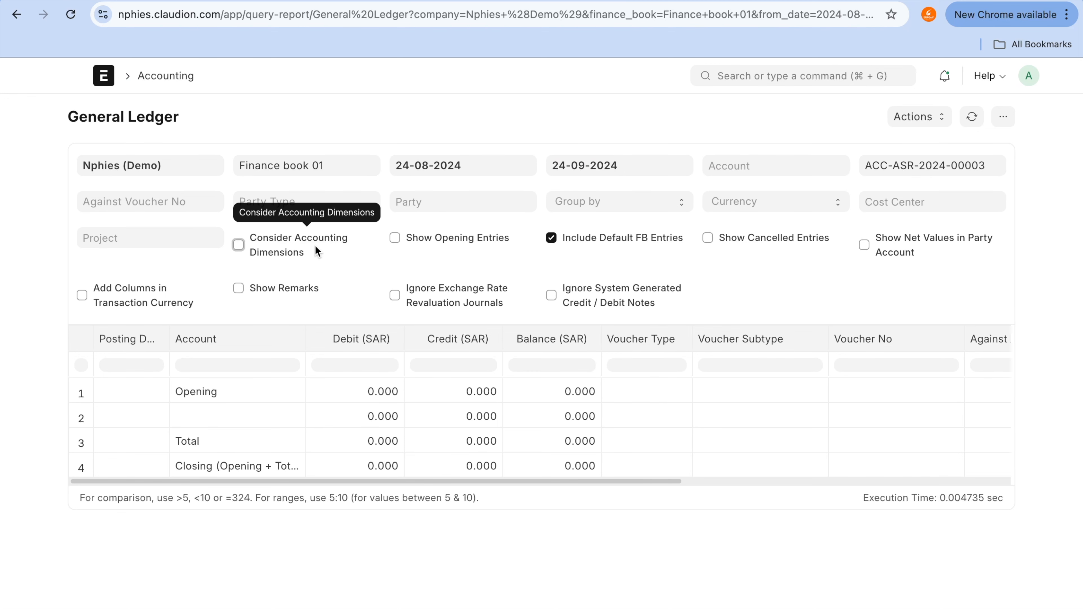
{"action": "left_click", "coordinate": [314, 244]}
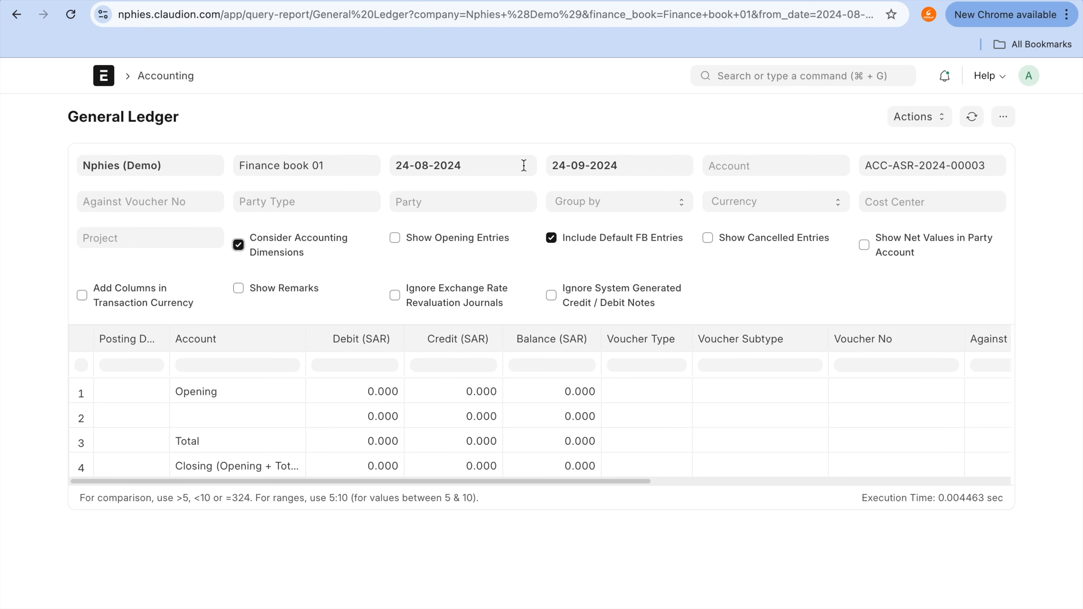
{"action": "left_click", "coordinate": [9, 23]}
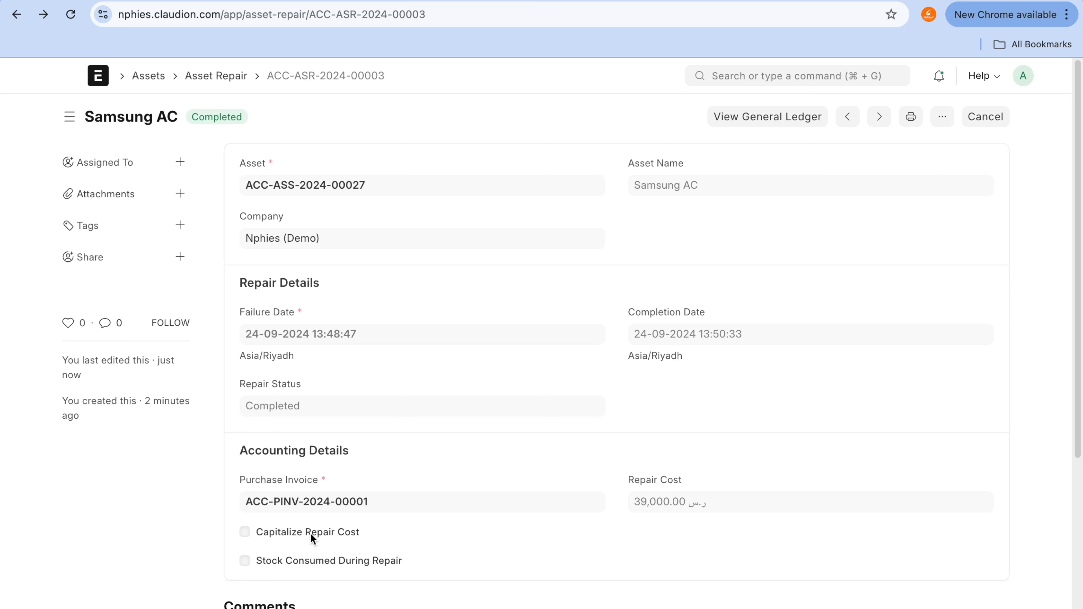
- Open the submitted Samsung AC asset ACC-ASS-2024-00027 from the Asset list
{"action": "mouse_move", "coordinate": [305, 514]}
{"action": "left_mouse_down"}
{"action": "mouse_move", "coordinate": [350, 559]}
{"action": "mouse_move", "coordinate": [474, 516]}
{"action": "left_mouse_up"}
{"action": "left_click", "coordinate": [229, 79]}
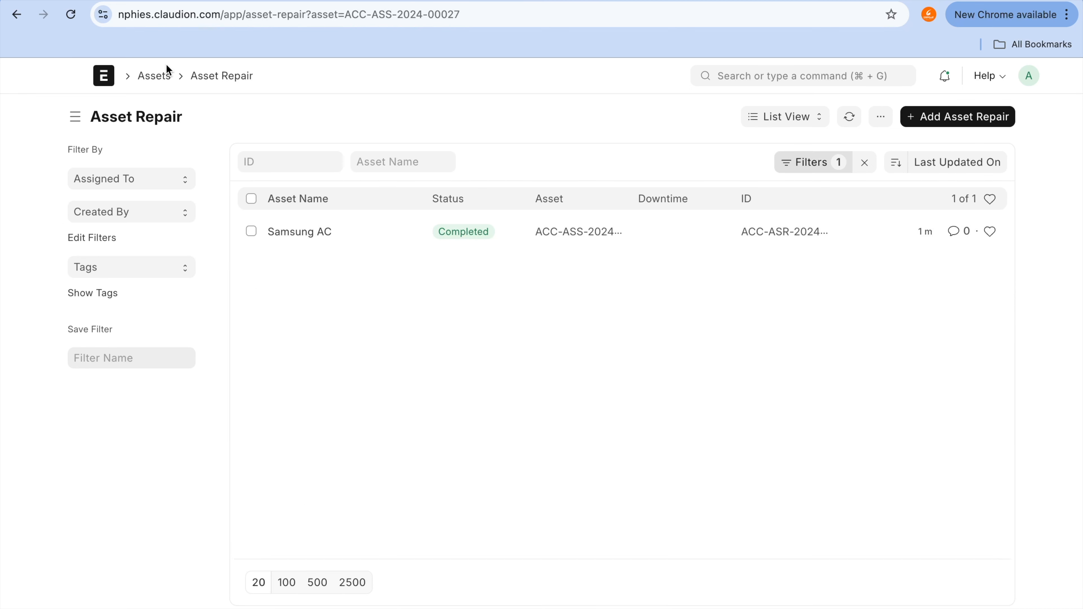
{"action": "left_click", "coordinate": [158, 79]}
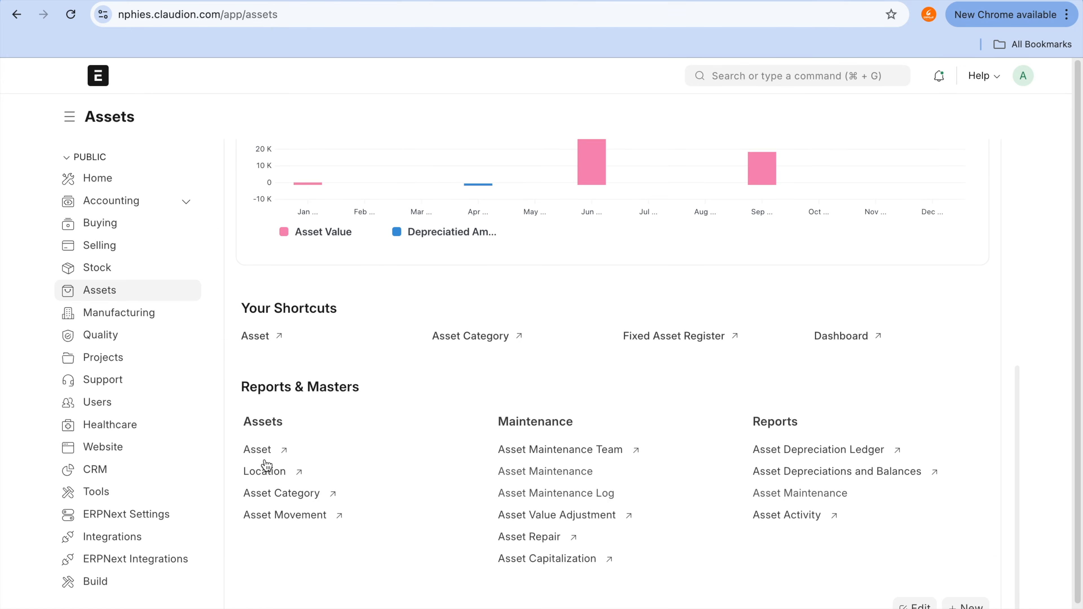
{"action": "left_click", "coordinate": [257, 449]}
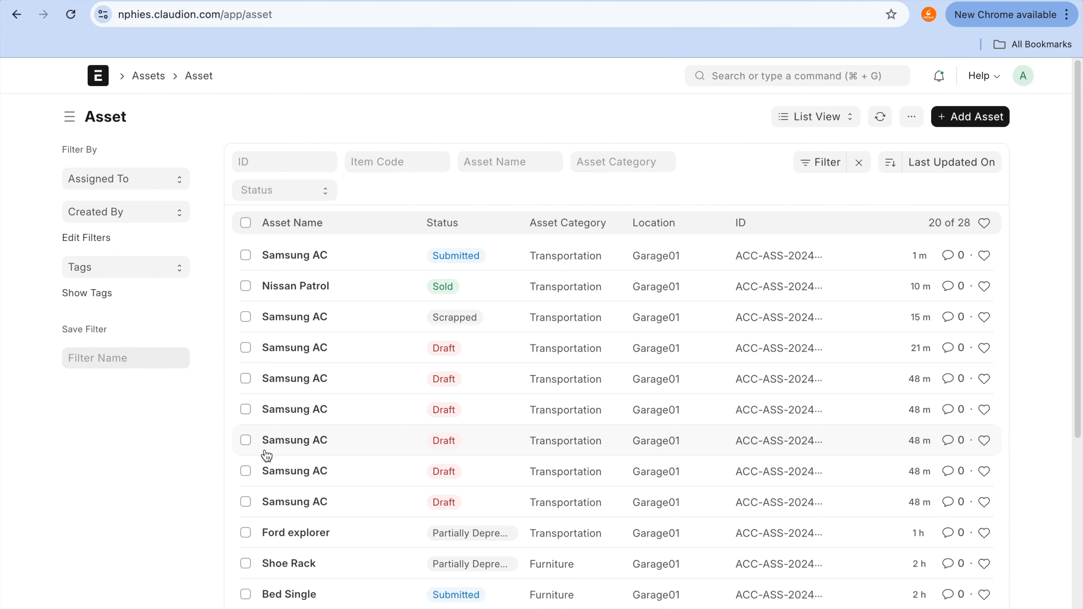
{"action": "left_click", "coordinate": [314, 257]}
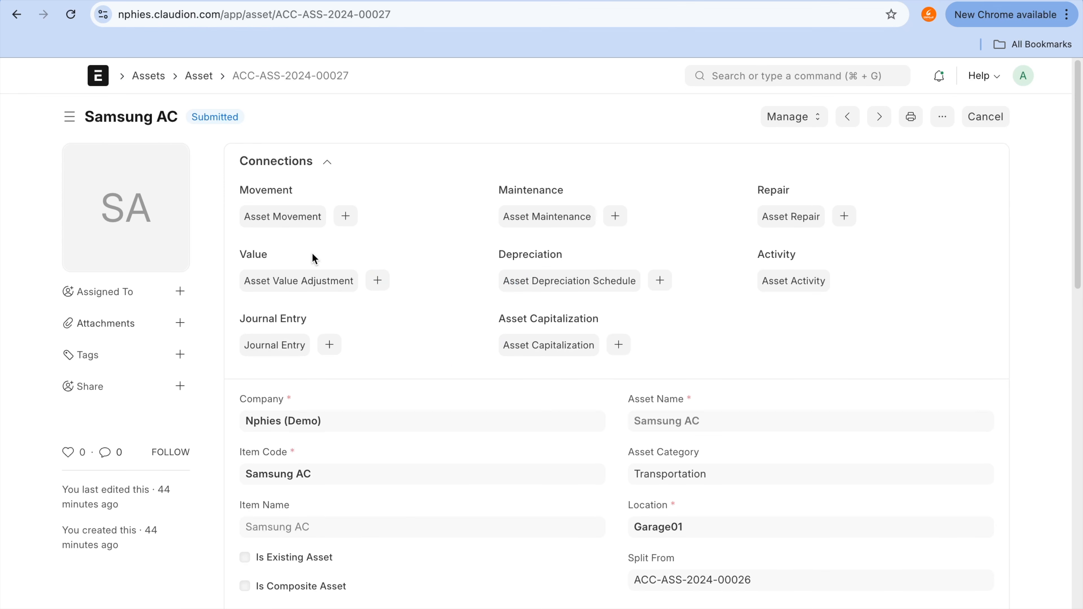
{"action": "key", "text": "super+f"}
{"action": "type", "text": "ACC-ASS-2024-00027"}
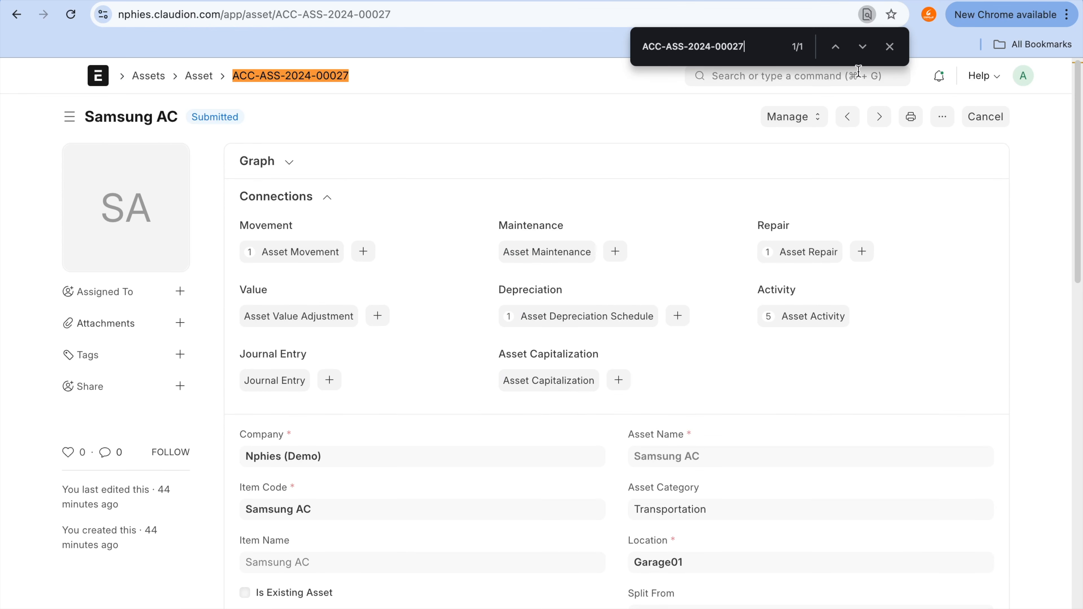
{"action": "left_click", "coordinate": [889, 46]}
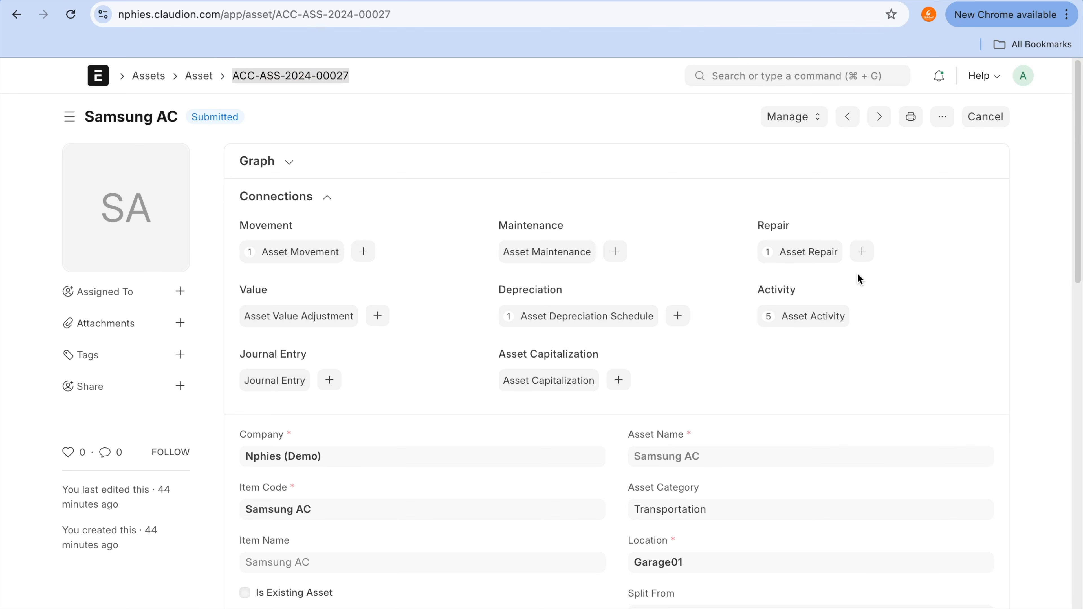
{"action": "left_click", "coordinate": [862, 252]}
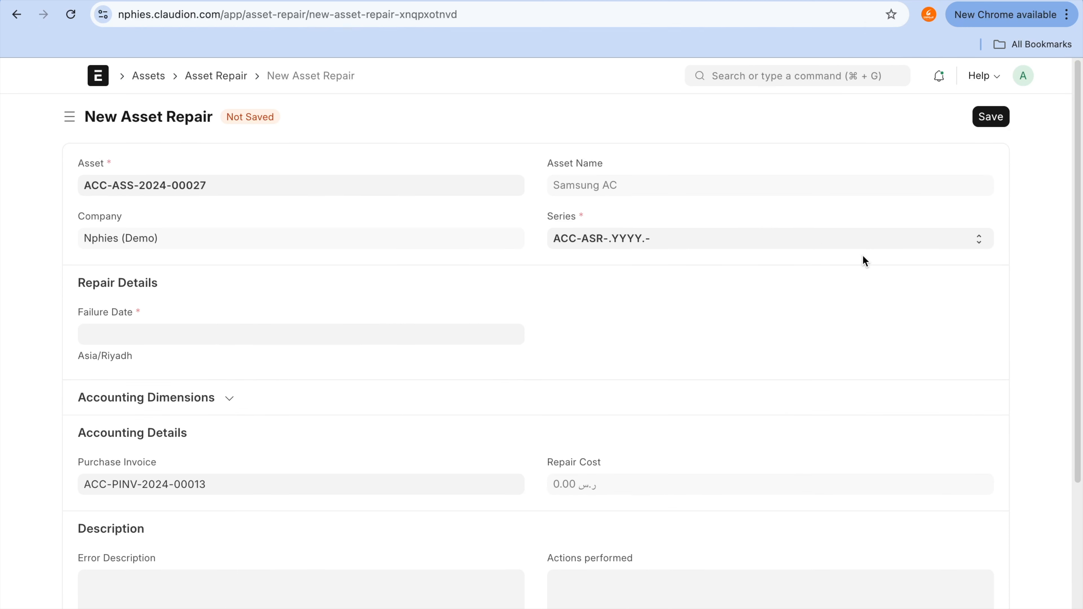
{"action": "left_click", "coordinate": [362, 337]}
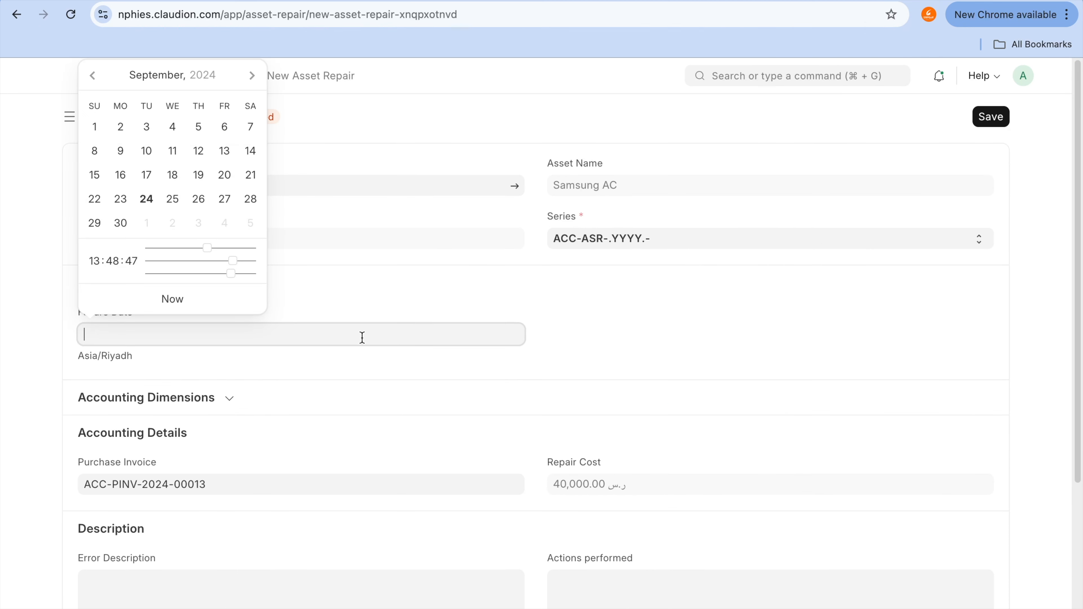
{"action": "left_click", "coordinate": [143, 203]}
{"action": "scroll", "coordinate": [266, 371], "scroll_direction": "down", "scroll_amount": 3}
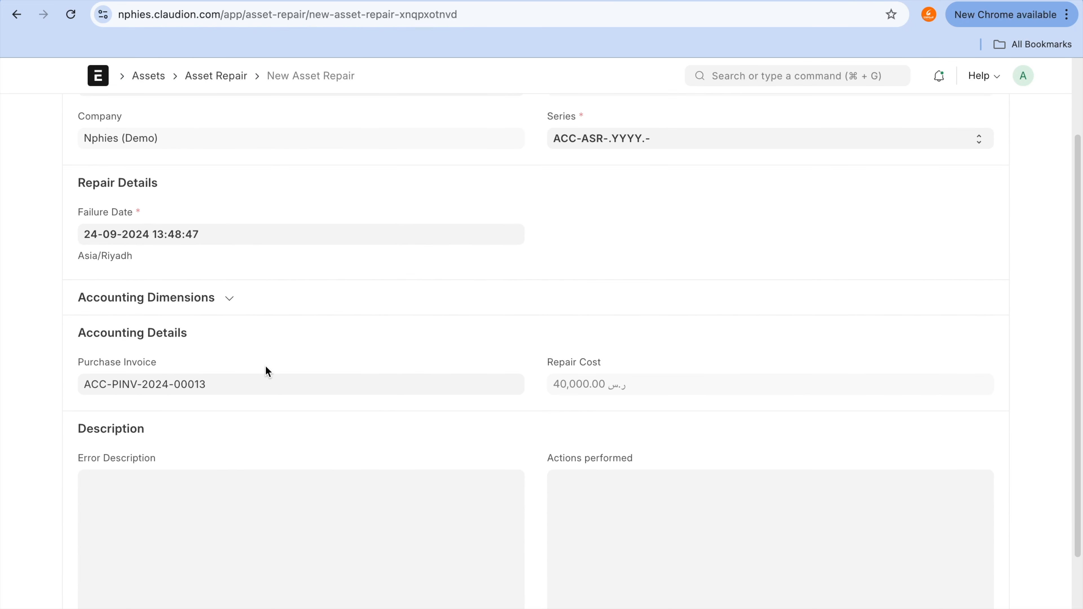
{"action": "scroll", "coordinate": [266, 370], "scroll_direction": "up", "scroll_amount": 3}
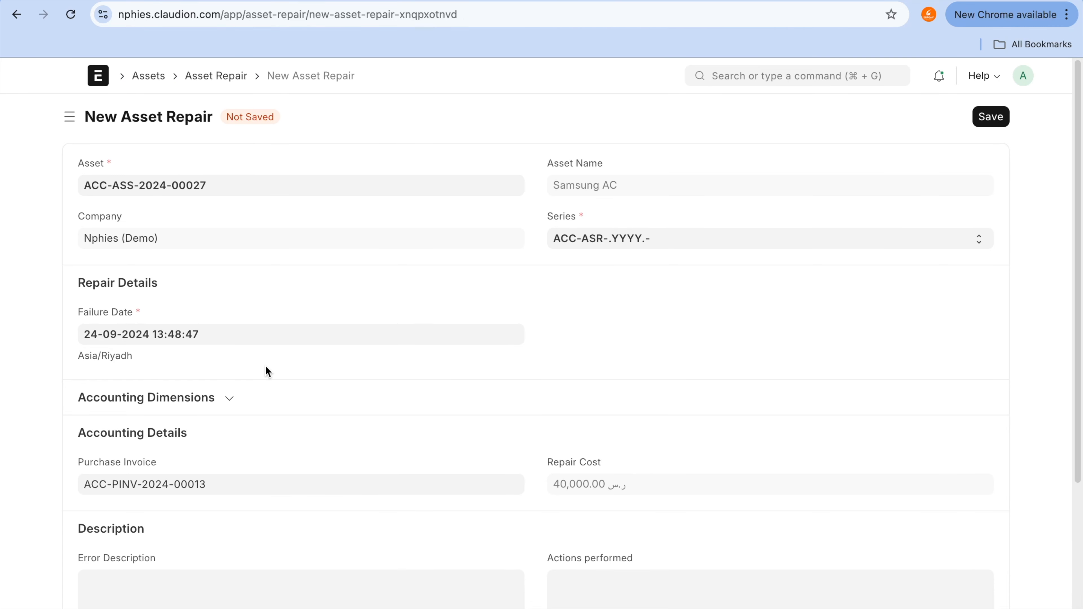
{"action": "scroll", "coordinate": [266, 370], "scroll_direction": "down", "scroll_amount": 5}
{"action": "scroll", "coordinate": [265, 371], "scroll_direction": "up", "scroll_amount": 5}
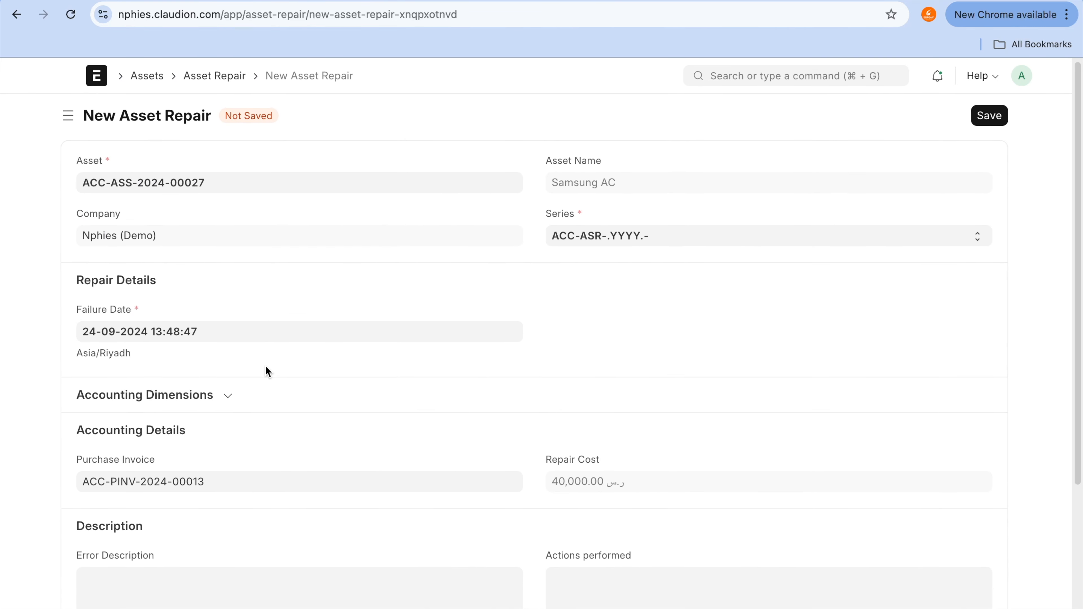
{"action": "left_click", "coordinate": [16, 14]}
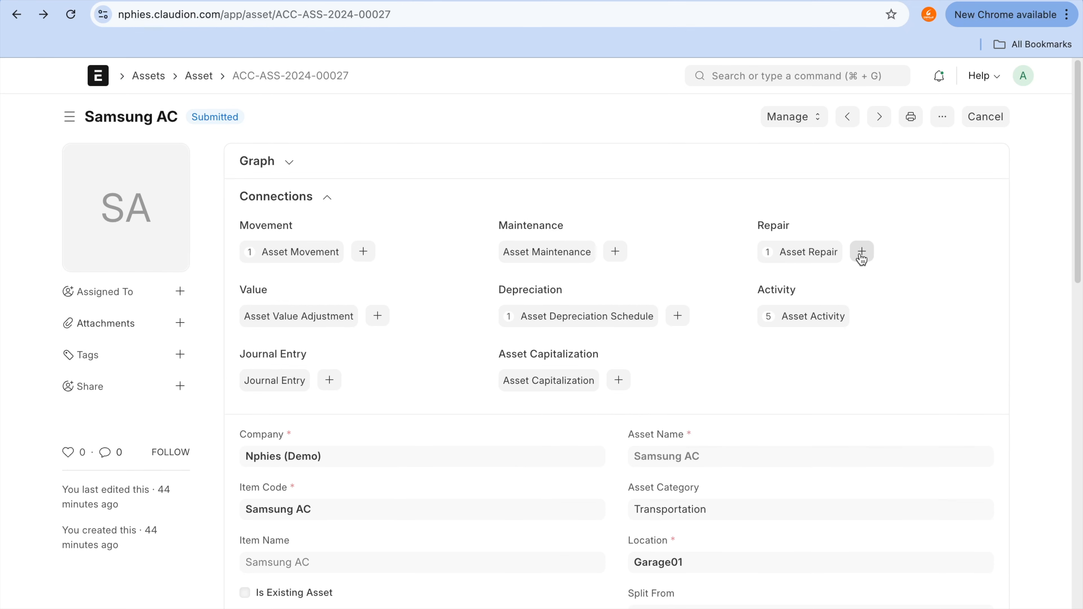
{"action": "left_click", "coordinate": [852, 251]}
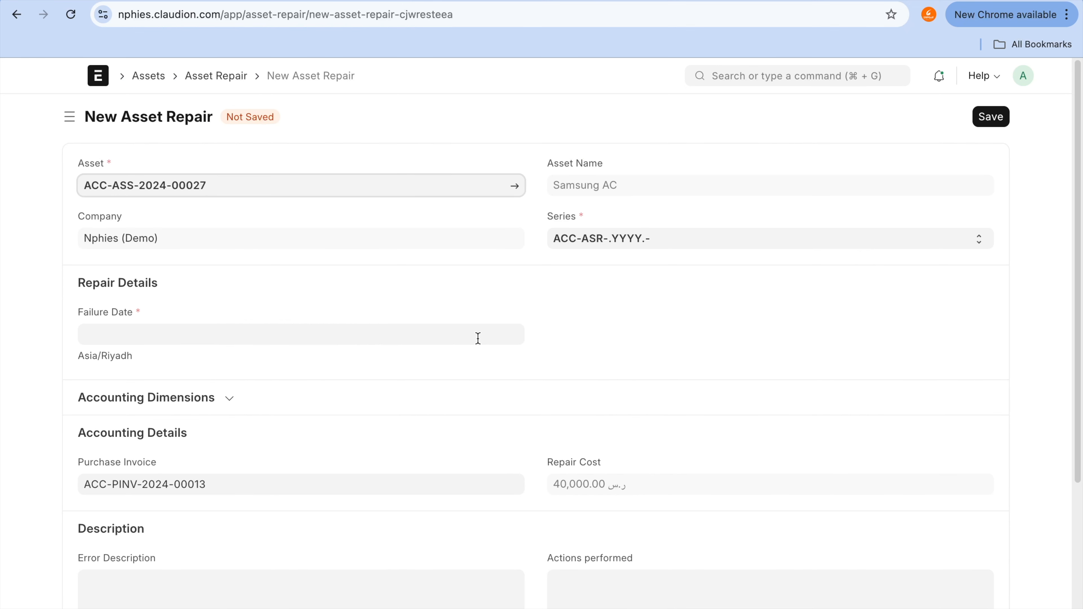
{"action": "left_click", "coordinate": [470, 487]}
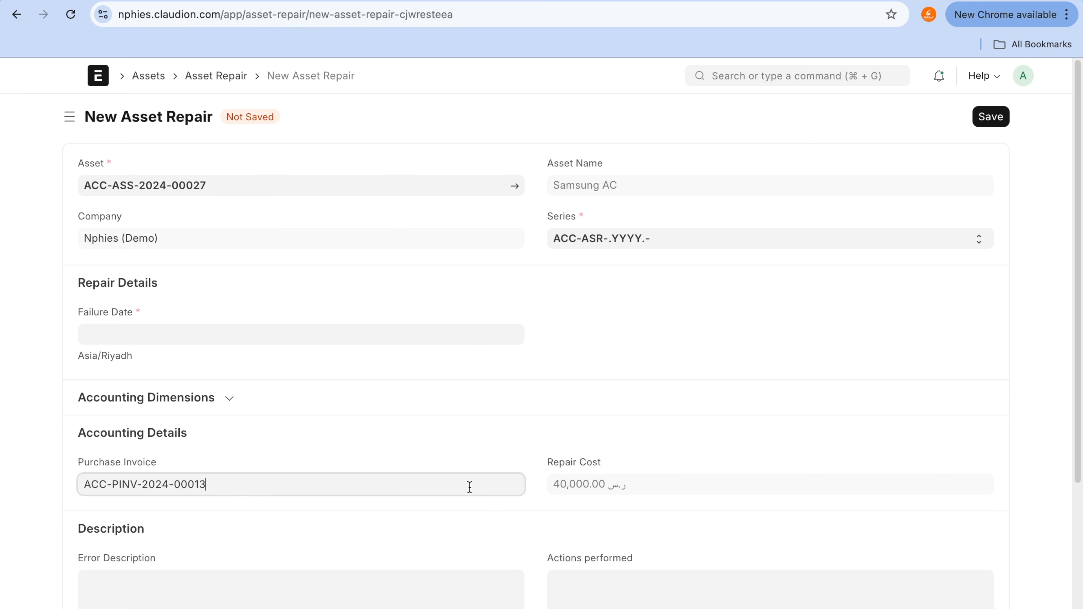
{"action": "key", "text": "super+a"}
{"action": "key", "text": "BackSpace"}
{"action": "left_click", "coordinate": [363, 595]}
{"action": "left_click", "coordinate": [272, 336]}
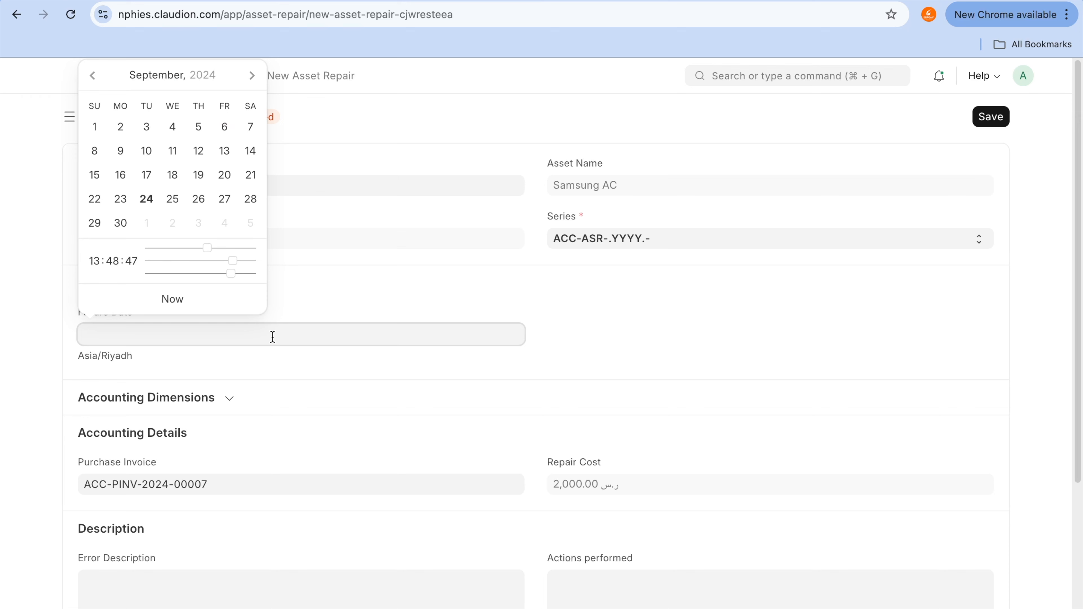
{"action": "left_click", "coordinate": [145, 201]}
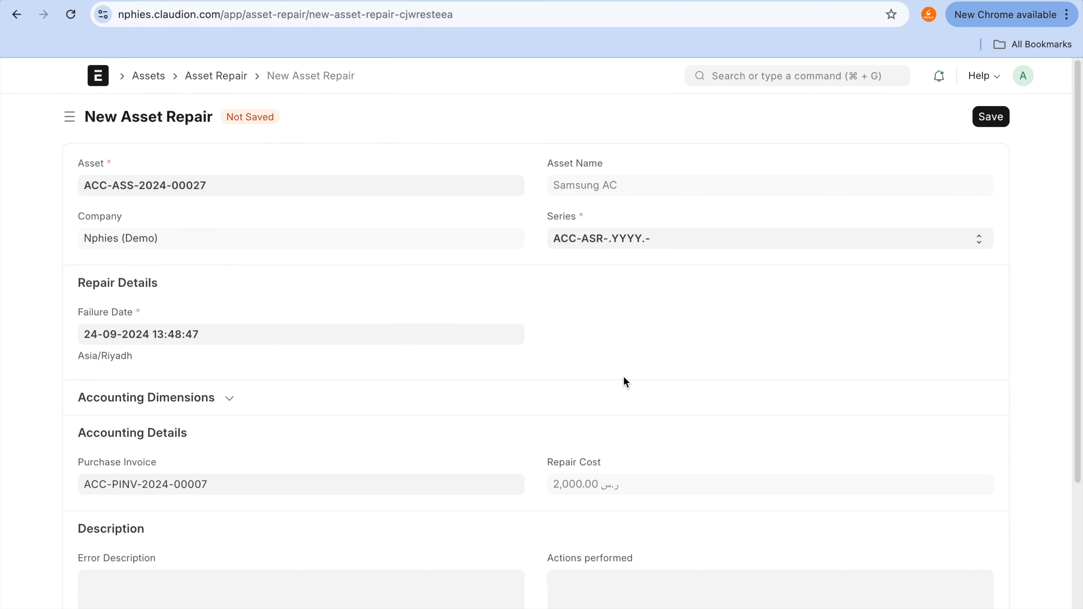
{"action": "left_click", "coordinate": [993, 120]}
- Enable Capitalize Repair Cost on the Samsung AC repair and save it
{"action": "scroll", "coordinate": [511, 367], "scroll_direction": "down", "scroll_amount": 3}
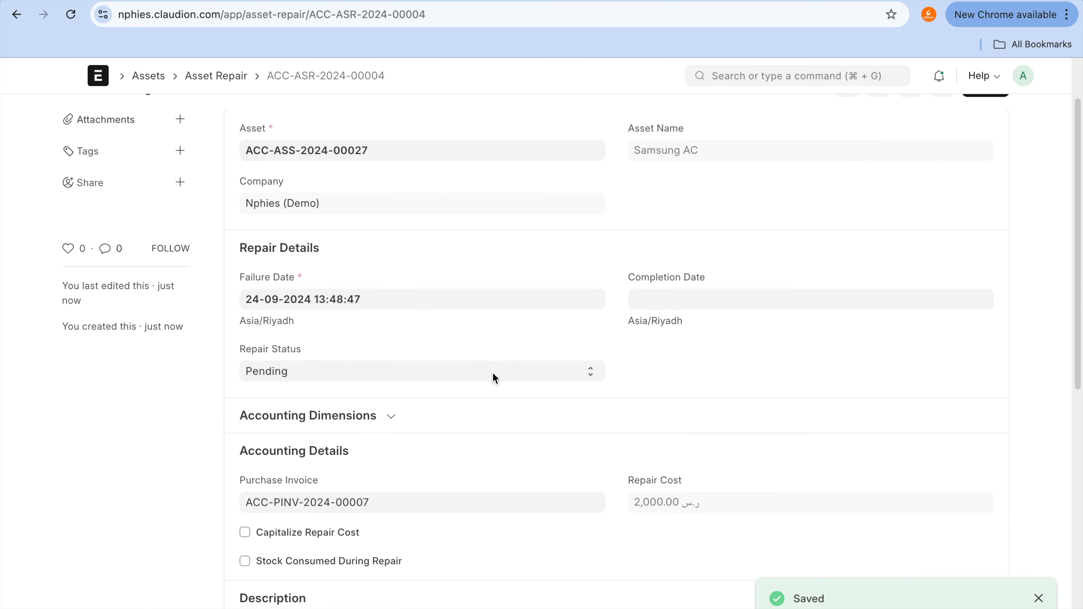
{"action": "left_click", "coordinate": [342, 533]}
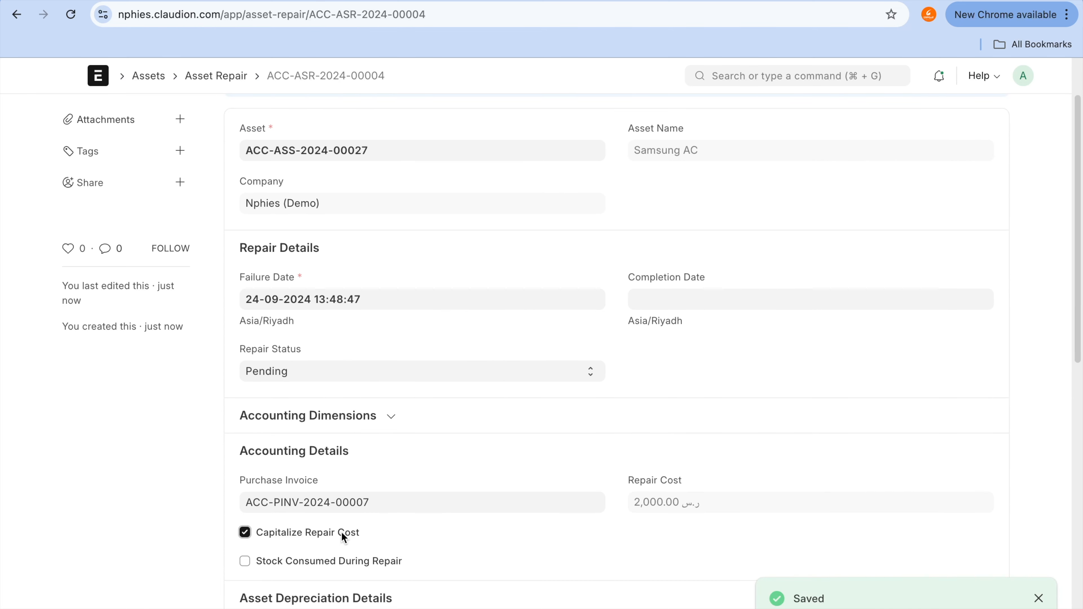
{"action": "scroll", "coordinate": [342, 532], "scroll_direction": "down", "scroll_amount": 6}
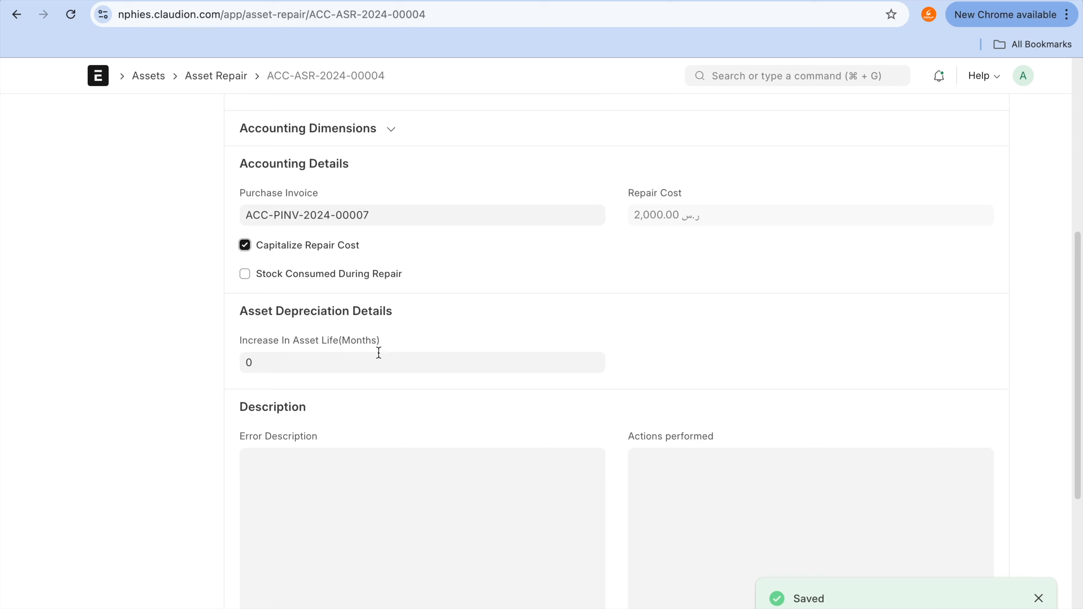
{"action": "scroll", "coordinate": [379, 352], "scroll_direction": "down", "scroll_amount": 1}
{"action": "scroll", "coordinate": [381, 353], "scroll_direction": "down", "scroll_amount": 1}
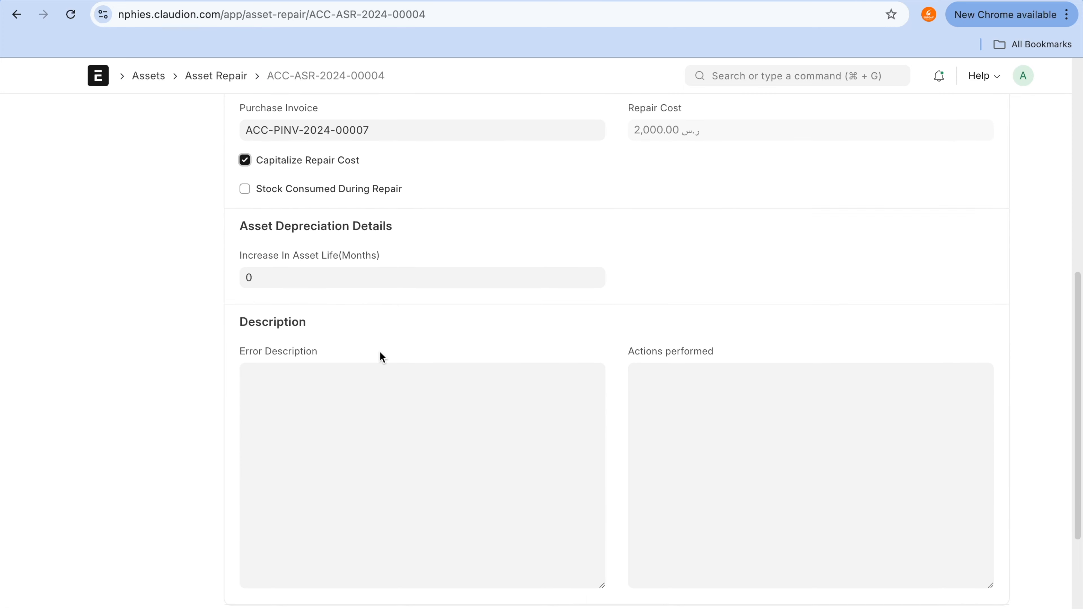
{"action": "scroll", "coordinate": [380, 352], "scroll_direction": "up", "scroll_amount": 7}
{"action": "right_click", "coordinate": [380, 352]}
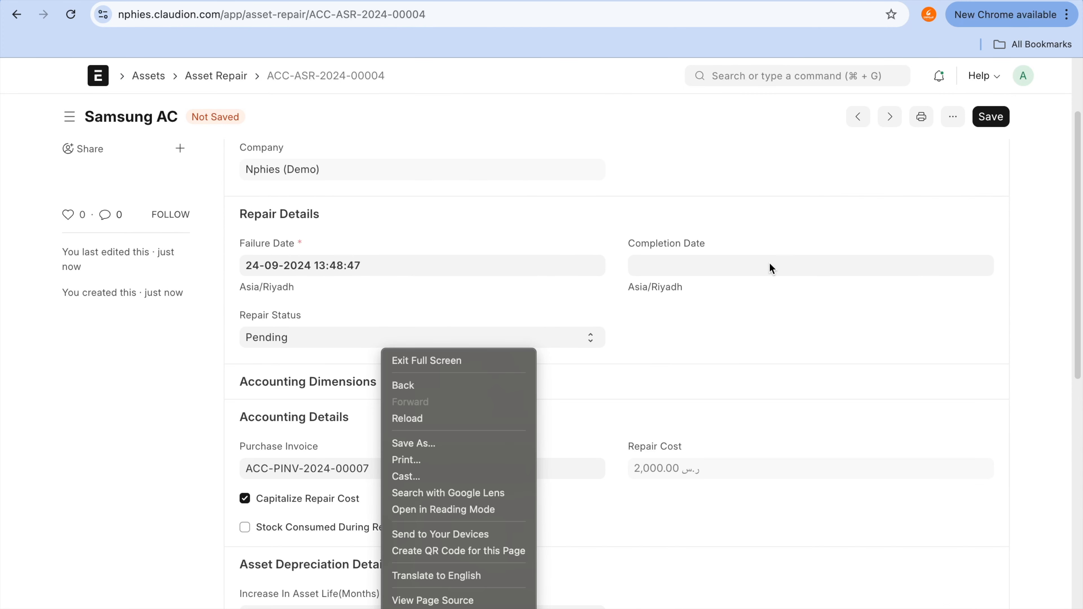
{"action": "left_click", "coordinate": [804, 302]}
{"action": "left_click", "coordinate": [989, 122]}
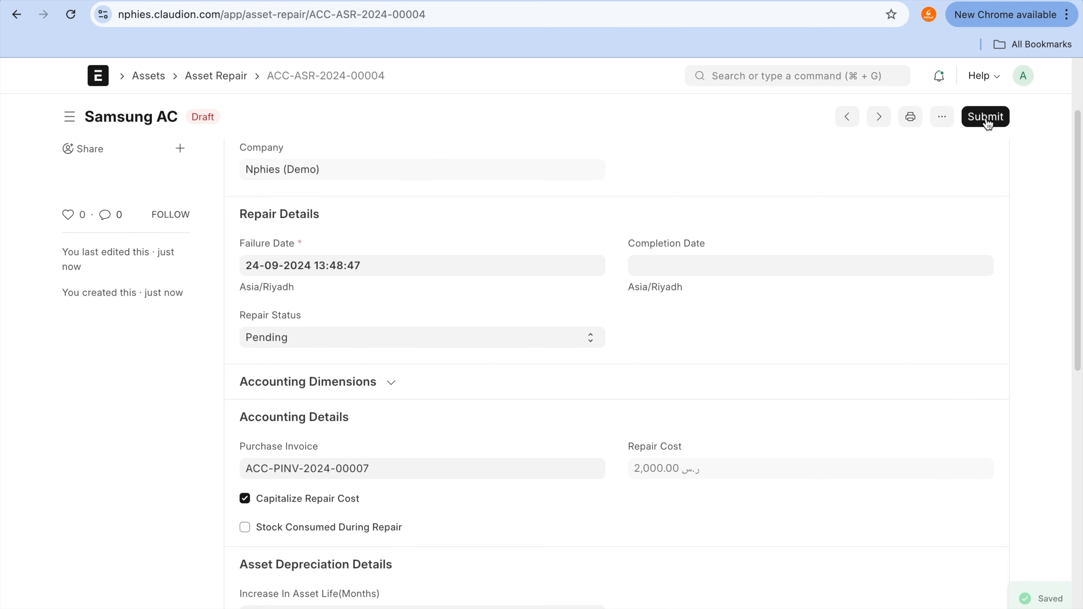
- Try to submit the Samsung AC repair with its Repair Status left at Pending
{"action": "scroll", "coordinate": [800, 360], "scroll_direction": "down", "scroll_amount": 1}
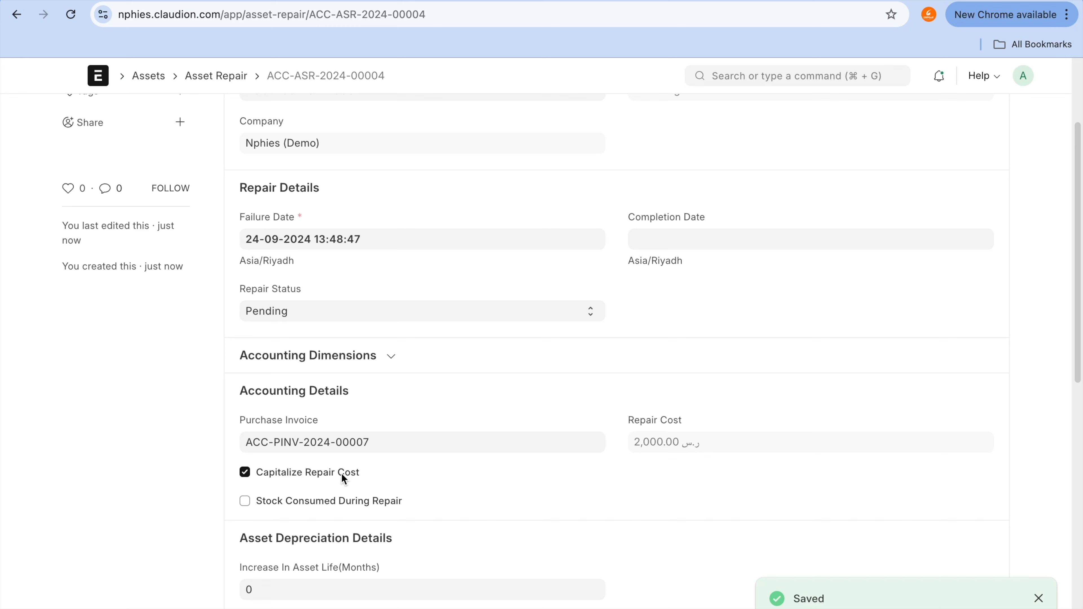
{"action": "left_click", "coordinate": [355, 497]}
{"action": "left_click", "coordinate": [354, 497]}
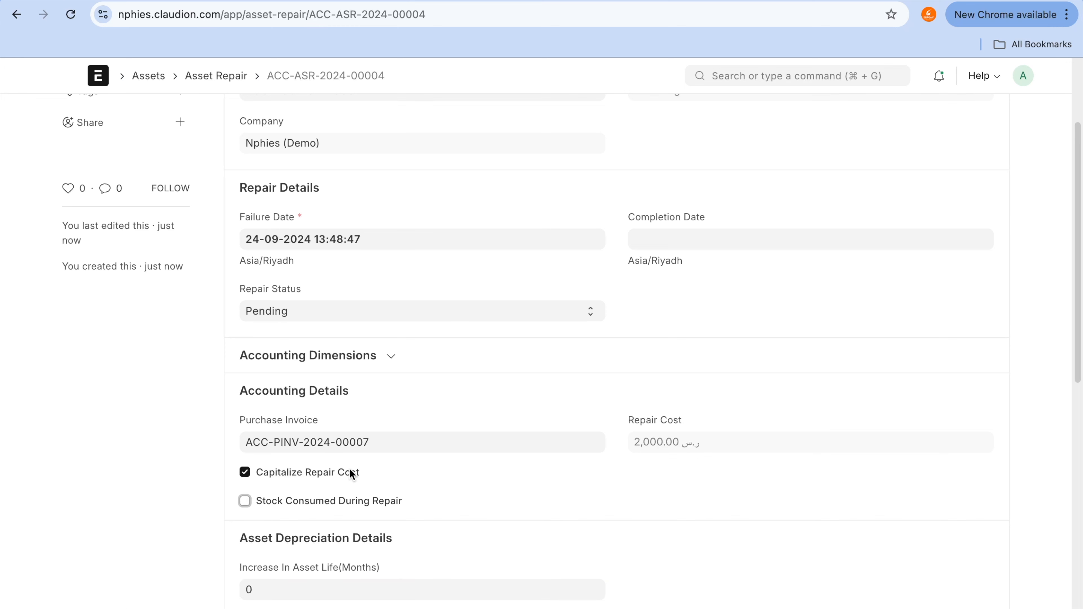
{"action": "scroll", "coordinate": [955, 264], "scroll_direction": "up", "scroll_amount": 5}
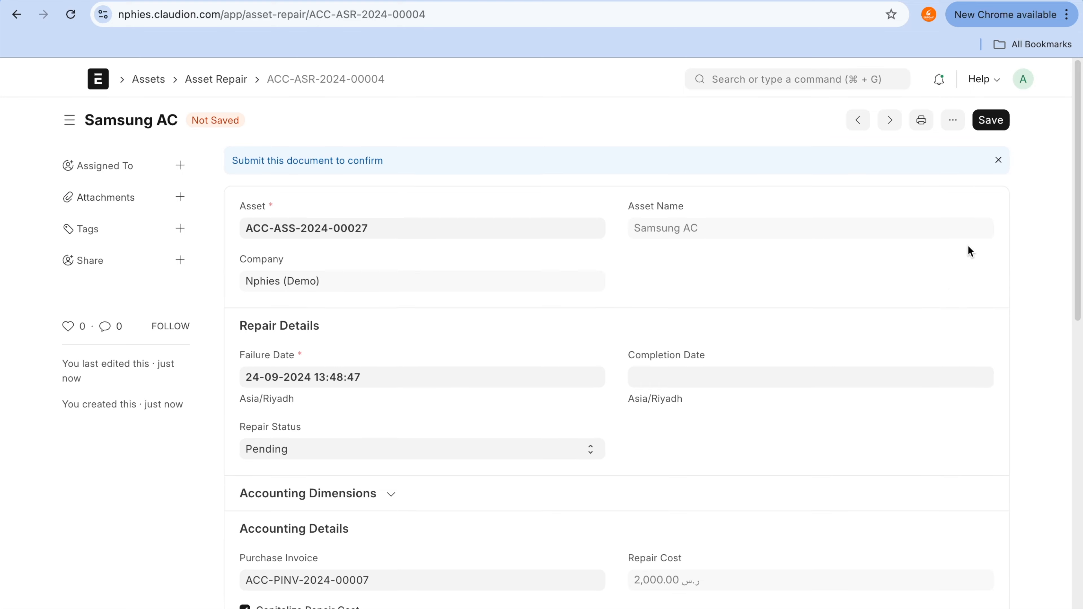
{"action": "left_click", "coordinate": [989, 114]}
{"action": "left_click", "coordinate": [991, 118]}
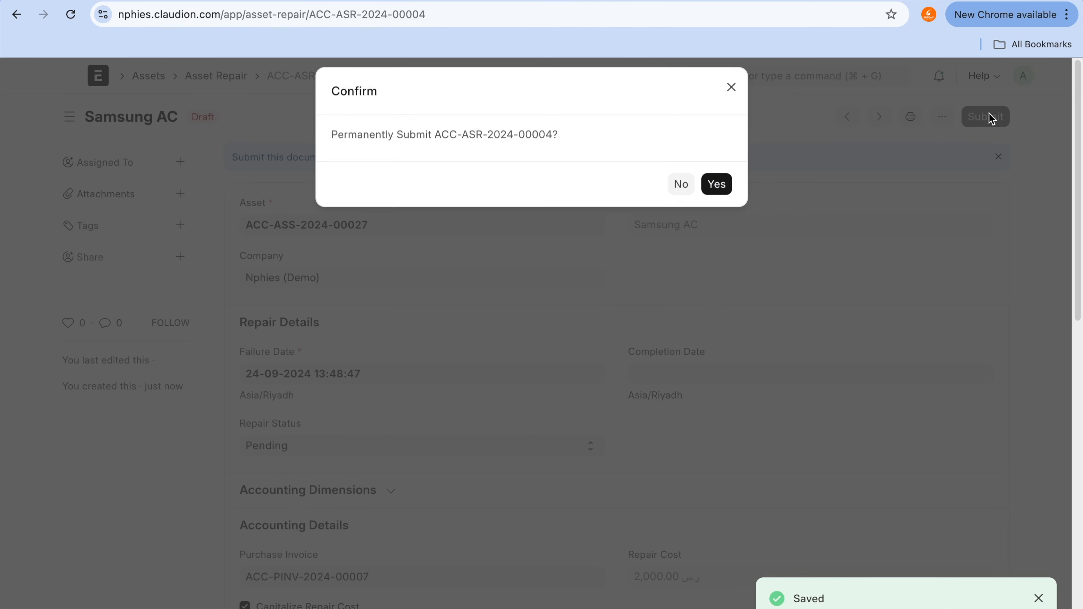
{"action": "left_click", "coordinate": [715, 190]}
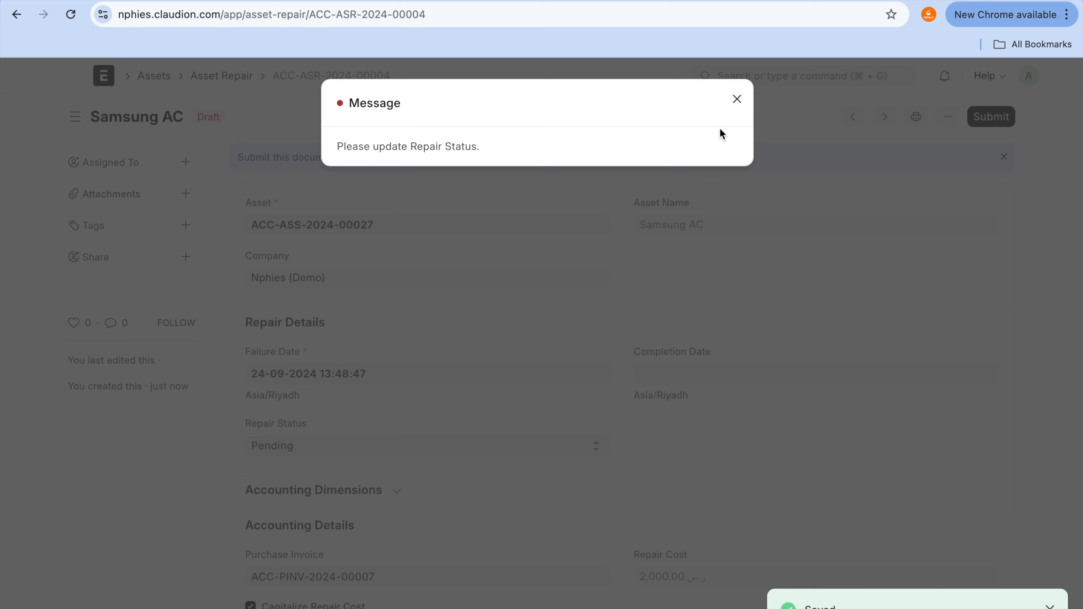
{"action": "left_click", "coordinate": [737, 99]}
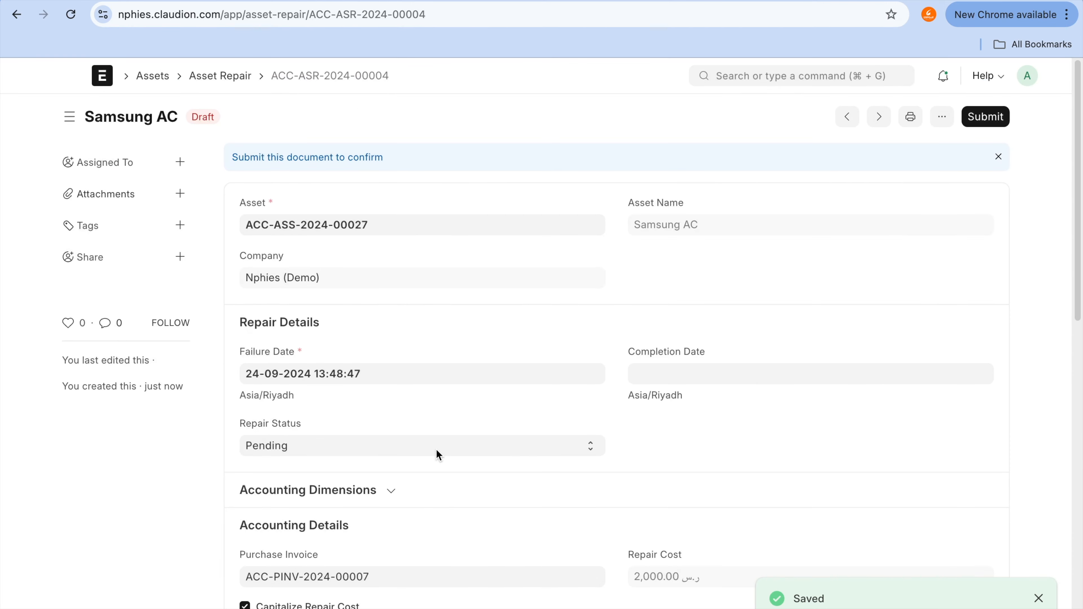
- Set the Samsung AC repair's status to Completed, then save and submit it
{"action": "left_click", "coordinate": [438, 451]}
{"action": "left_click", "coordinate": [441, 467]}
{"action": "left_click", "coordinate": [987, 127]}
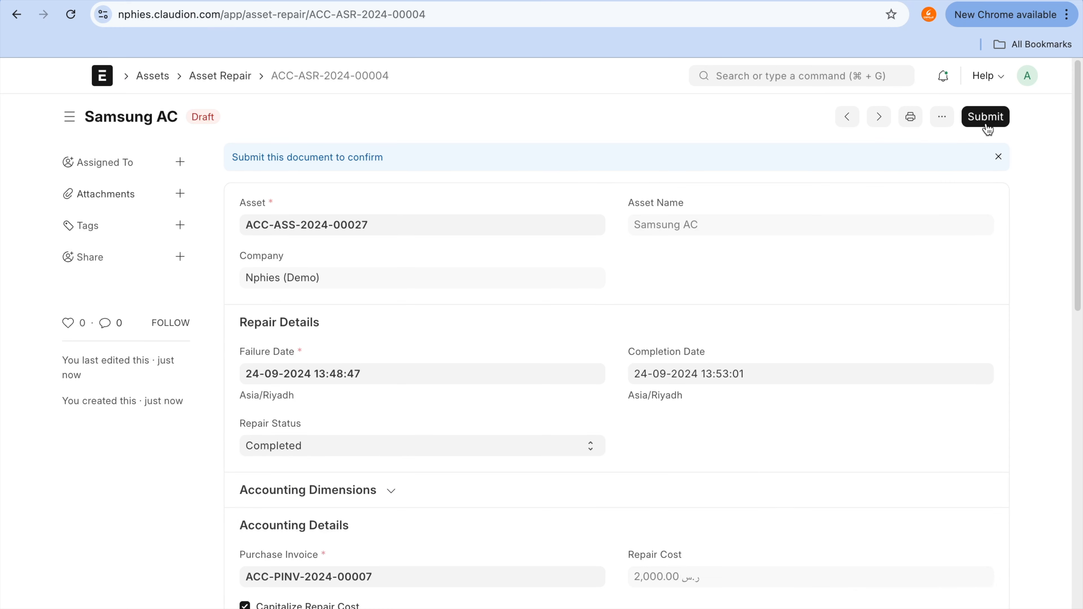
{"action": "left_click", "coordinate": [986, 117]}
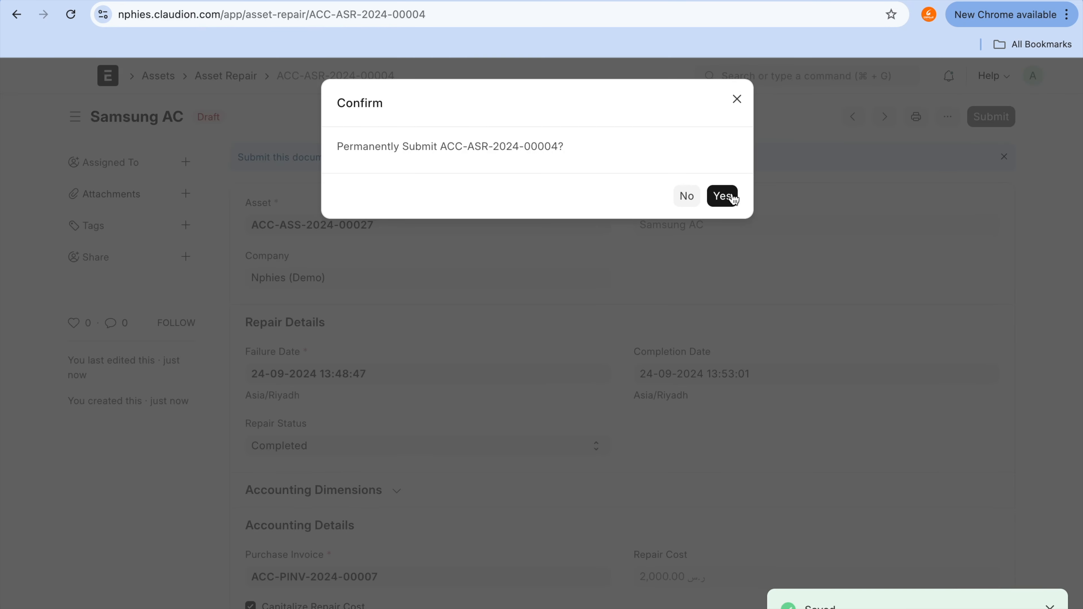
{"action": "left_click", "coordinate": [732, 197]}
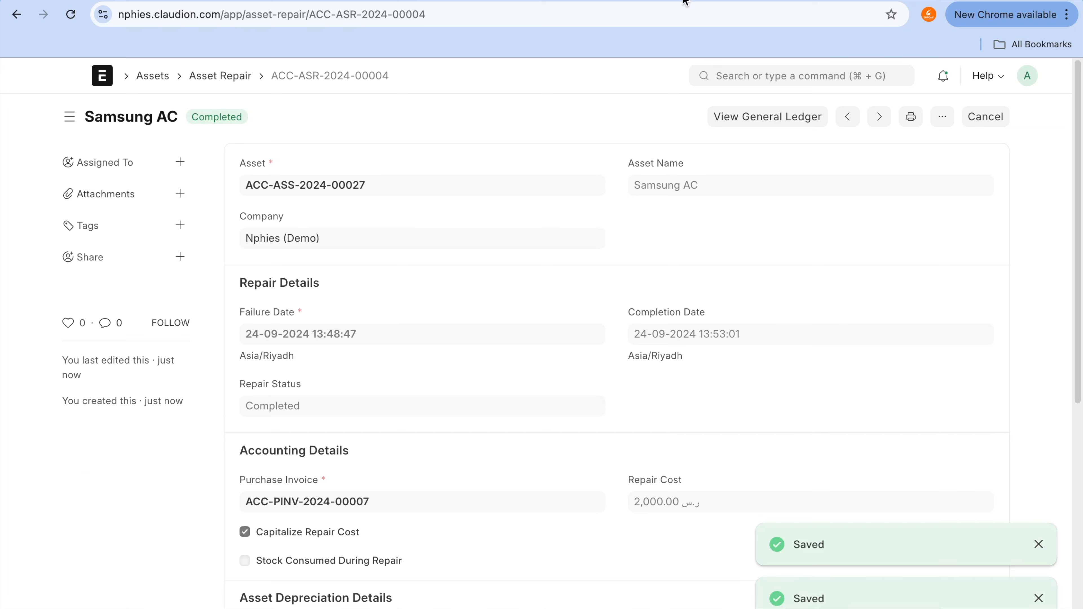
- Refresh the Fixed Asset Register and review the Samsung AC row across its value, depreciation and location columns
{"action": "left_click", "coordinate": [683, 0]}
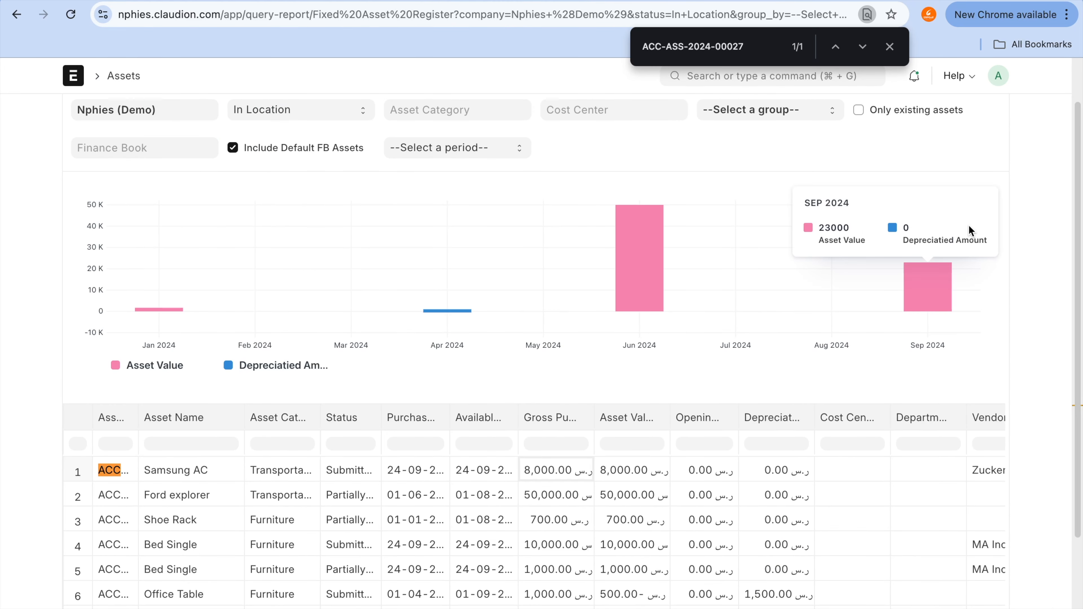
{"action": "scroll", "coordinate": [968, 230], "scroll_direction": "up", "scroll_amount": 2}
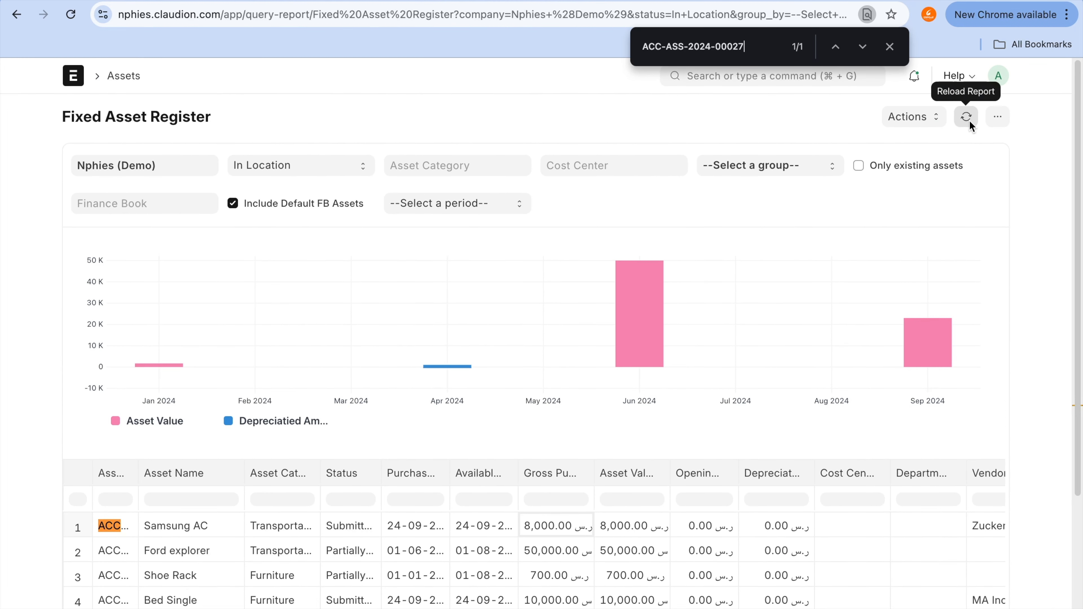
{"action": "left_click", "coordinate": [968, 121]}
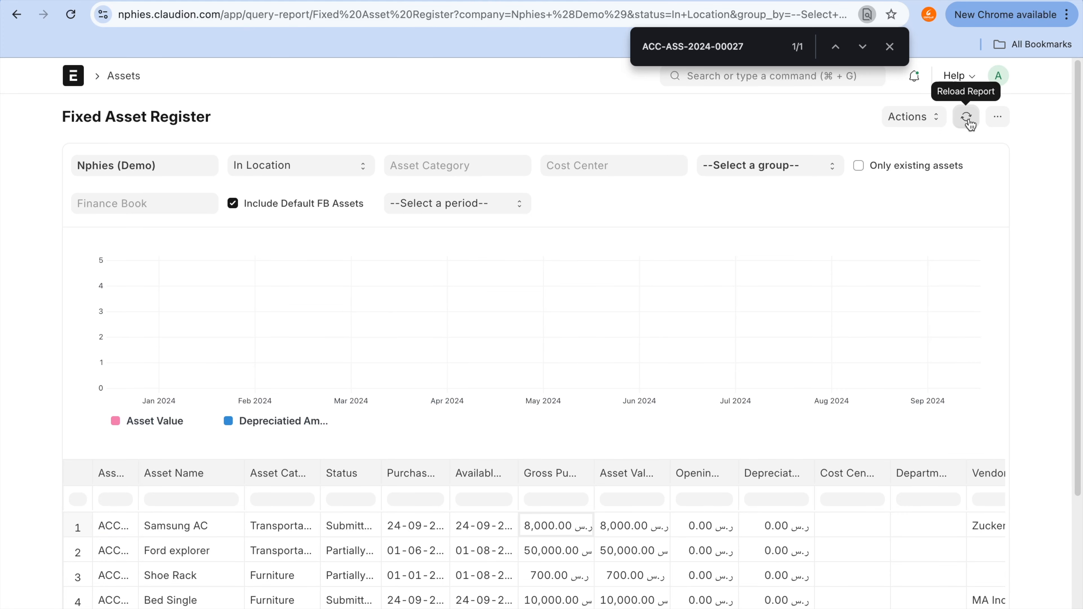
{"action": "scroll", "coordinate": [793, 565], "scroll_direction": "right", "scroll_amount": 5}
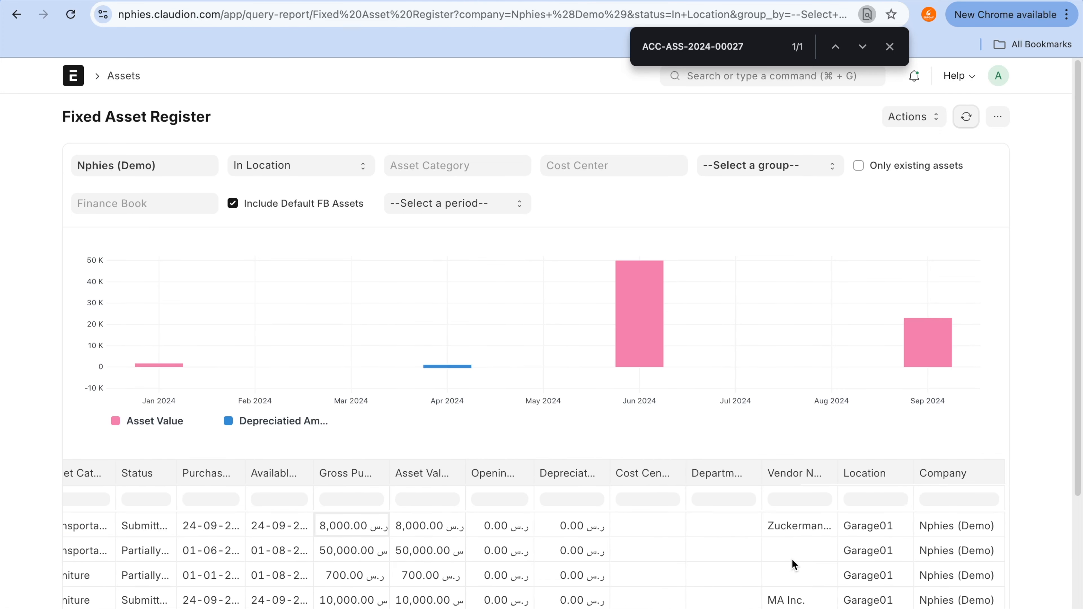
{"action": "scroll", "coordinate": [794, 564], "scroll_direction": "left", "scroll_amount": 5}
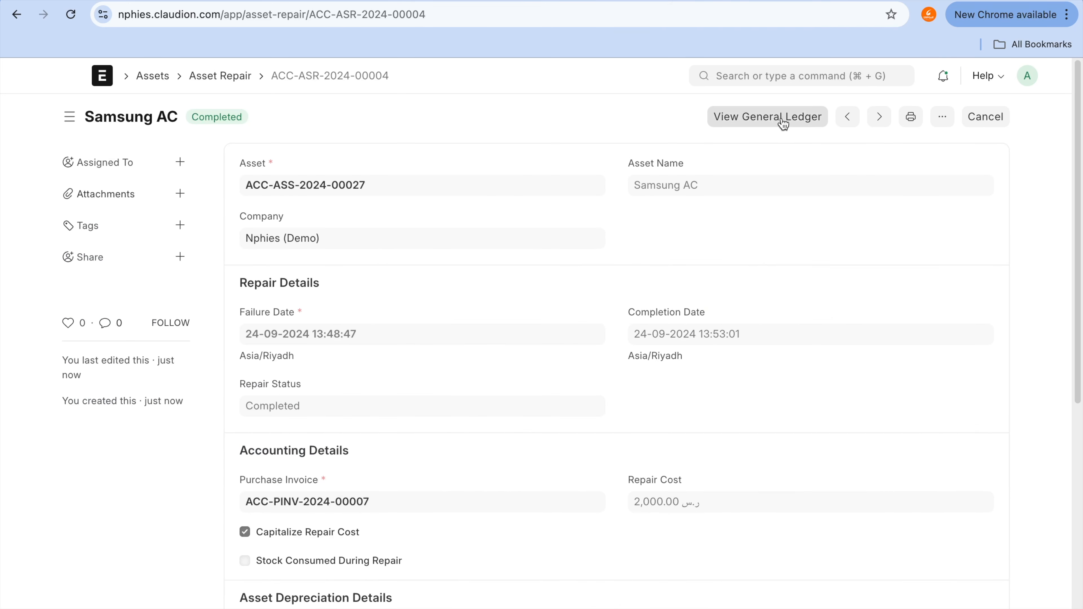
- View the General Ledger entries of repair ACC-ASR-2024-00004 and examine the debit to the Transportation account
{"action": "left_click", "coordinate": [781, 116]}
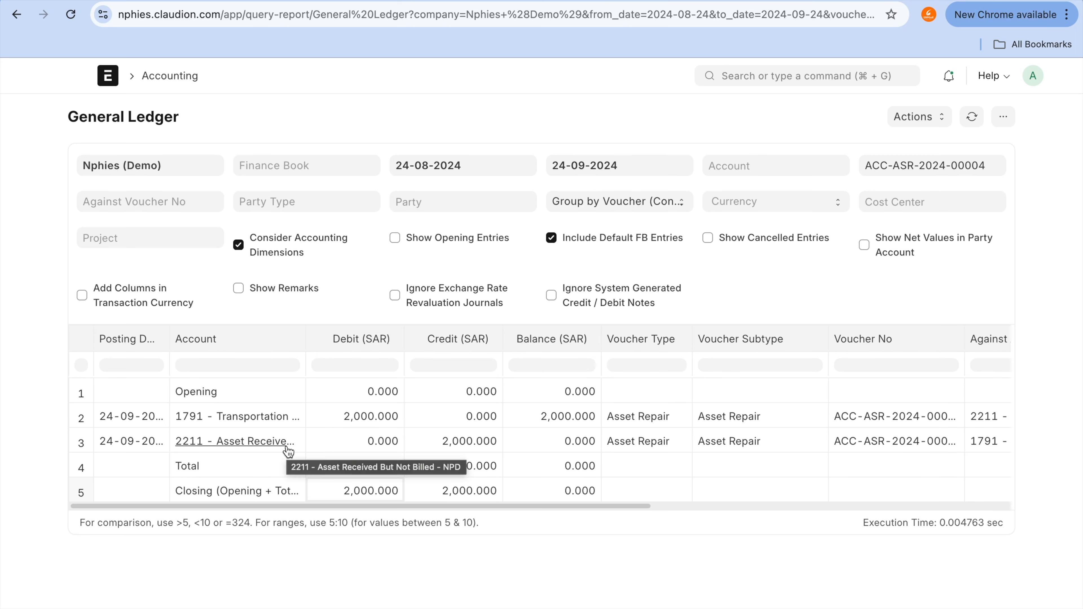
{"action": "left_click", "coordinate": [351, 420]}
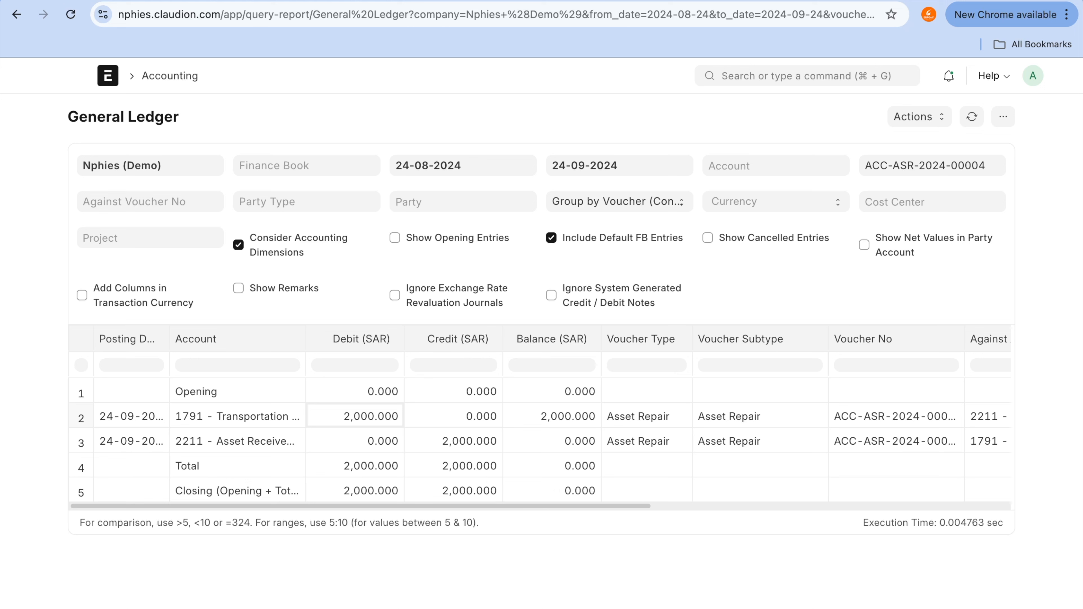
- Search for and open the Chart of Accounts from the other General Ledger report
{"action": "left_click", "coordinate": [836, 1]}
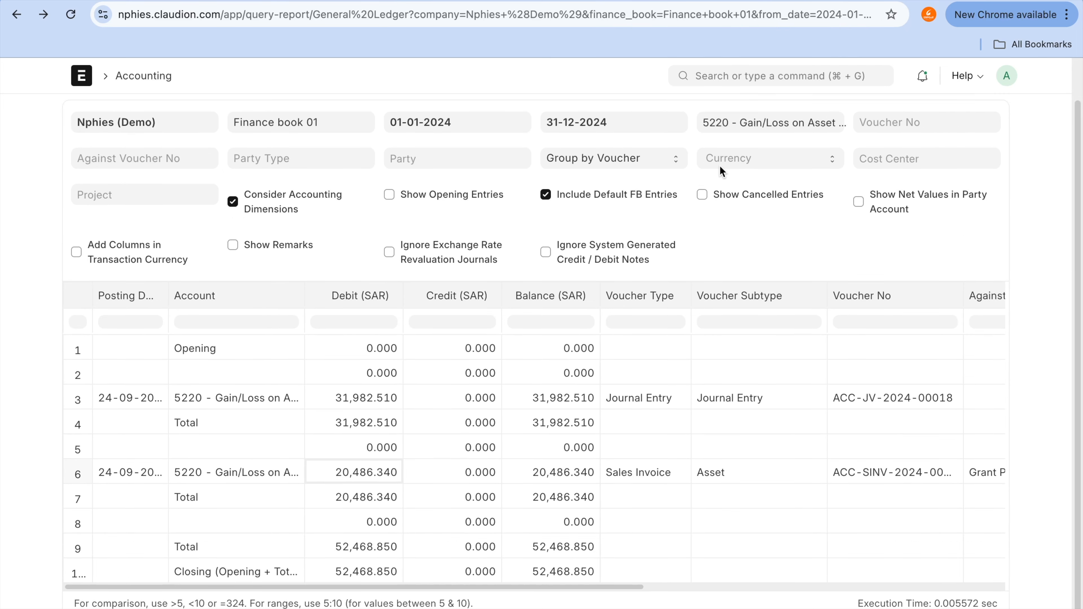
{"action": "scroll", "coordinate": [721, 172], "scroll_direction": "up", "scroll_amount": 3}
{"action": "scroll", "coordinate": [720, 166], "scroll_direction": "down", "scroll_amount": 1}
{"action": "left_click", "coordinate": [756, 77]}
{"action": "type", "text": "c"}
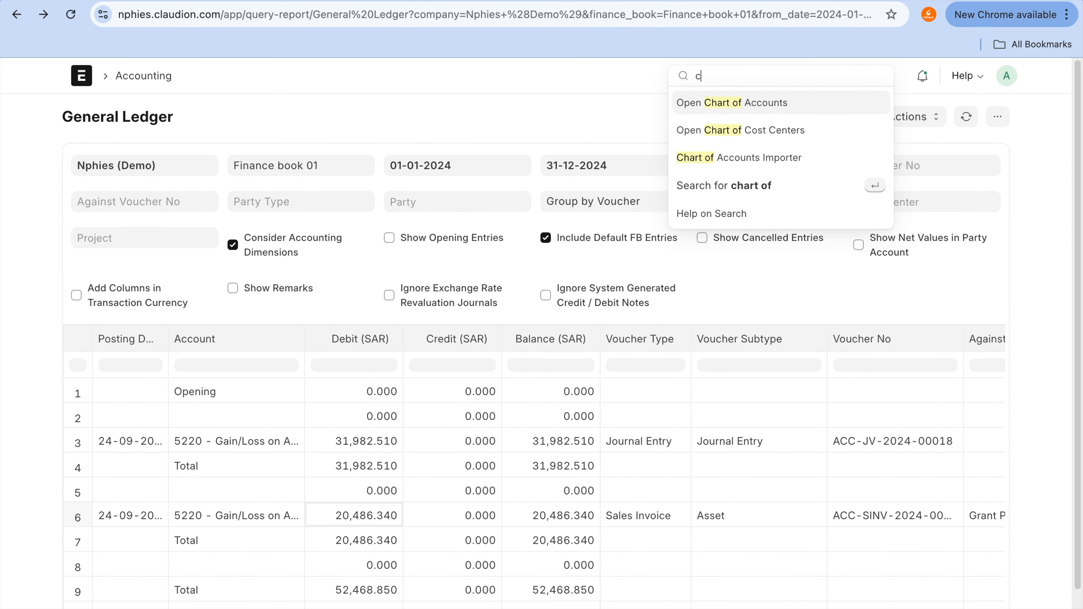
{"action": "type", "text": "hart of"}
{"action": "left_click", "coordinate": [759, 112]}
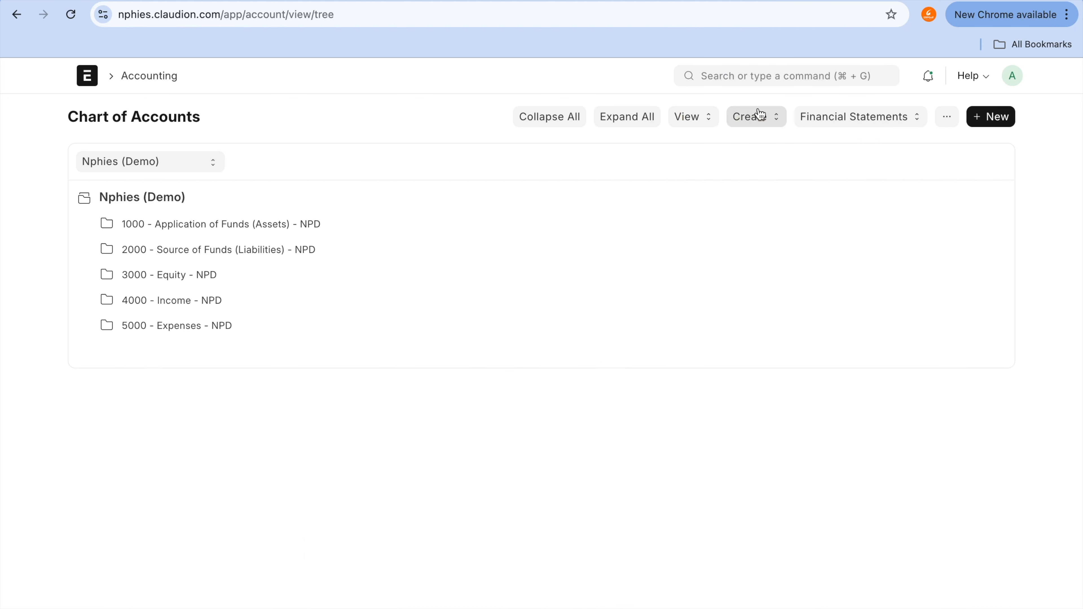
- Expand Fixed Assets under Application of Funds (Assets) and open the ledger of account 1791 - Transportation
{"action": "left_click", "coordinate": [284, 226]}
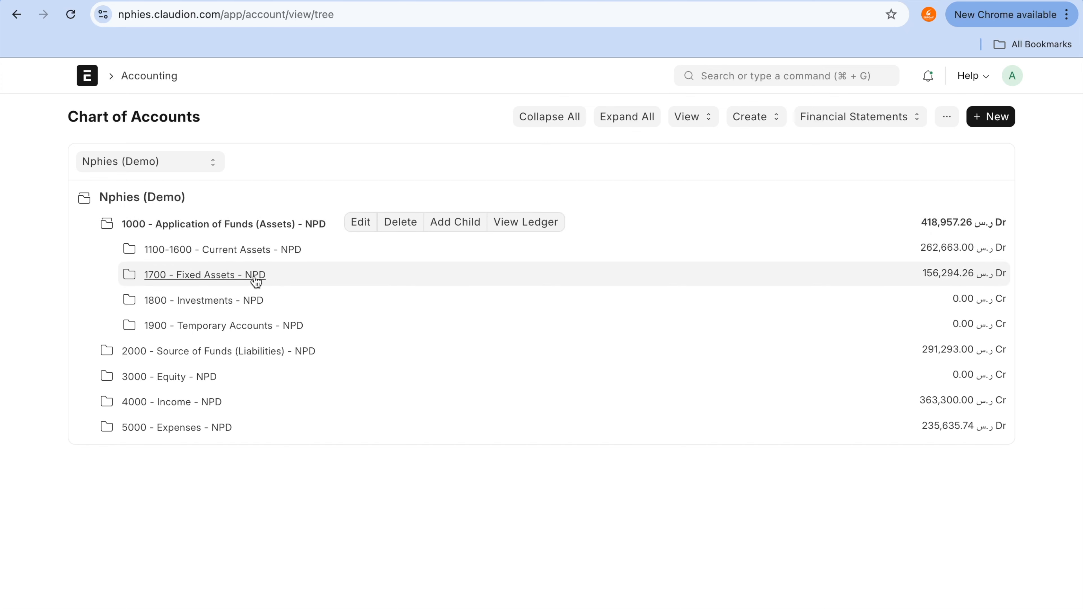
{"action": "left_click", "coordinate": [254, 275]}
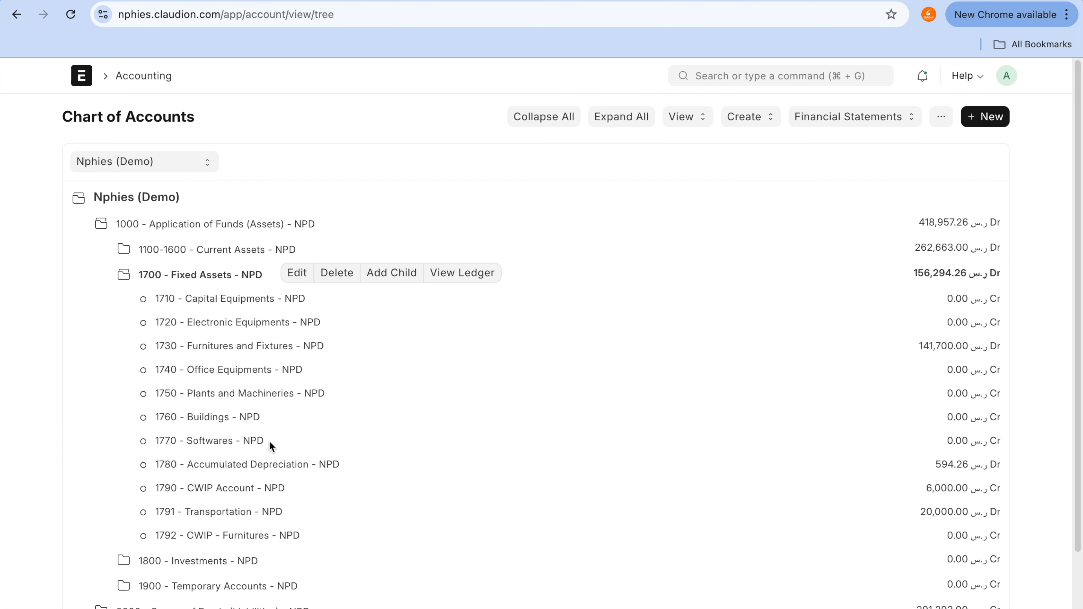
{"action": "left_click", "coordinate": [255, 516]}
{"action": "left_click", "coordinate": [454, 510]}
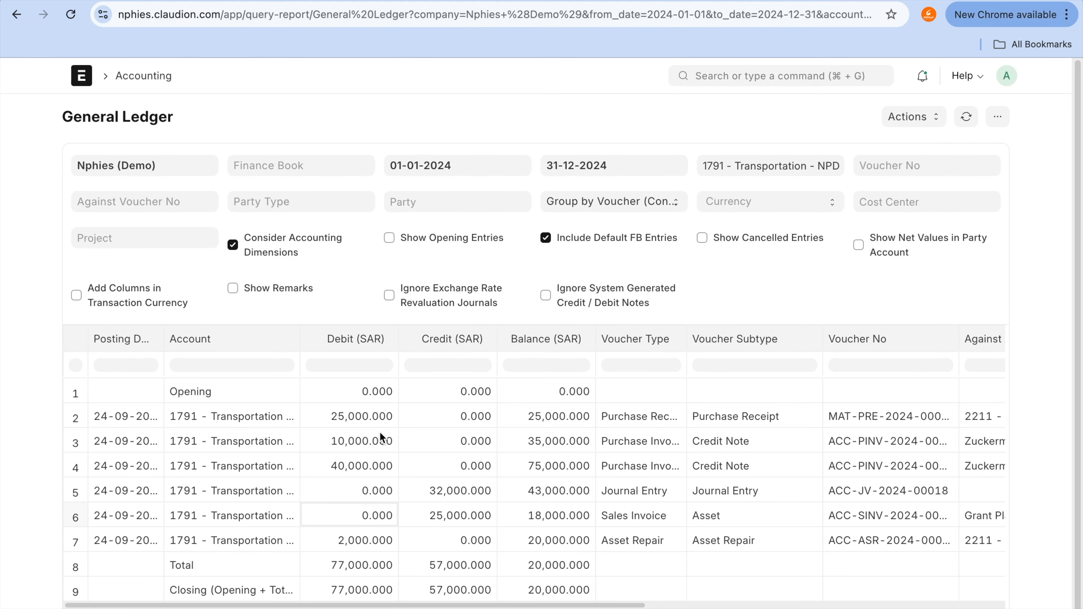
- Filter the Transportation ledger by Finance book 01 and examine the Asset Repair entry
{"action": "left_click", "coordinate": [333, 165]}
{"action": "left_click", "coordinate": [332, 192]}
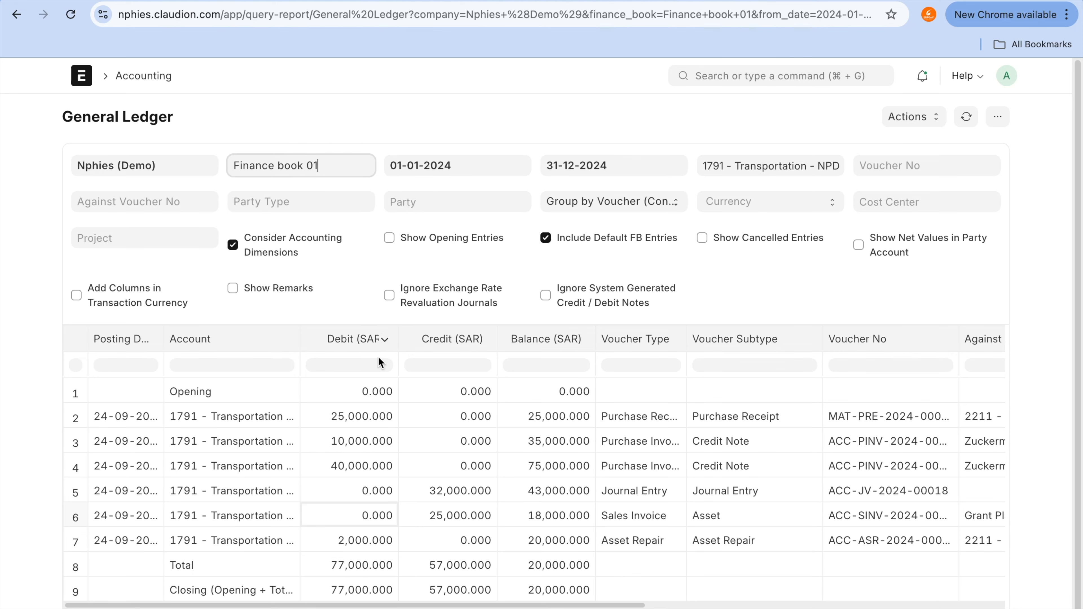
{"action": "left_click", "coordinate": [350, 545]}
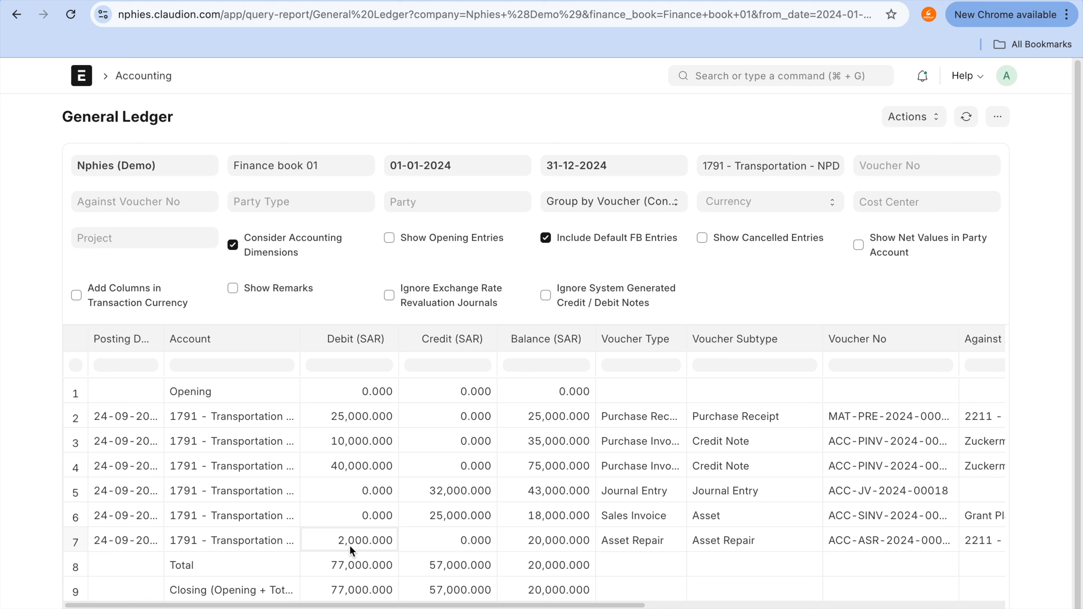
{"action": "left_click", "coordinate": [636, 540]}
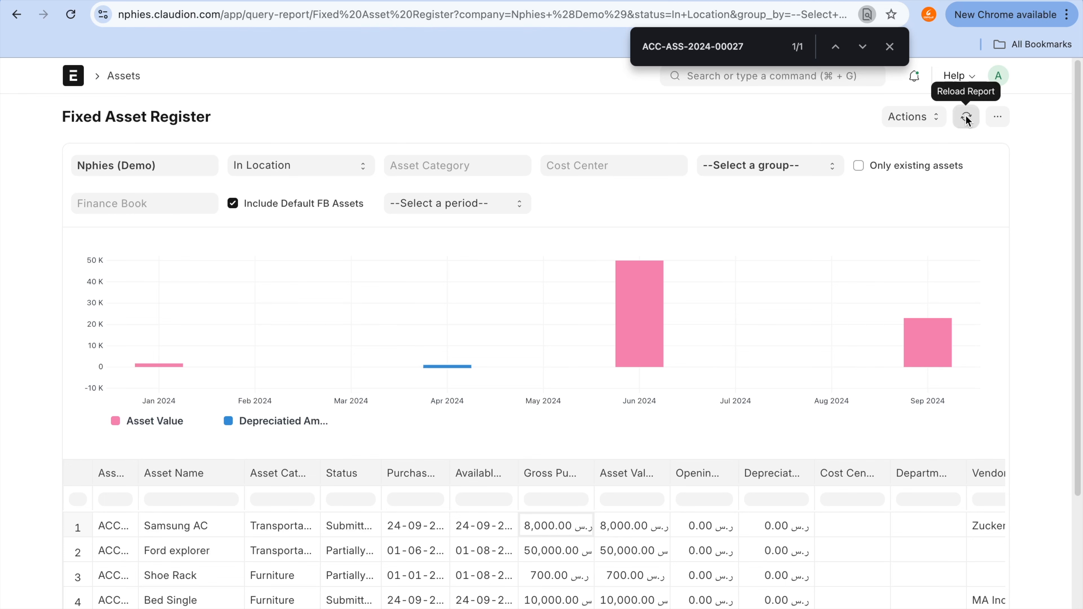
- Compare the Samsung AC row in the Fixed Asset Register with the Asset Repair debit in the Transportation ledger
{"action": "scroll", "coordinate": [680, 592], "scroll_direction": "right", "scroll_amount": 5}
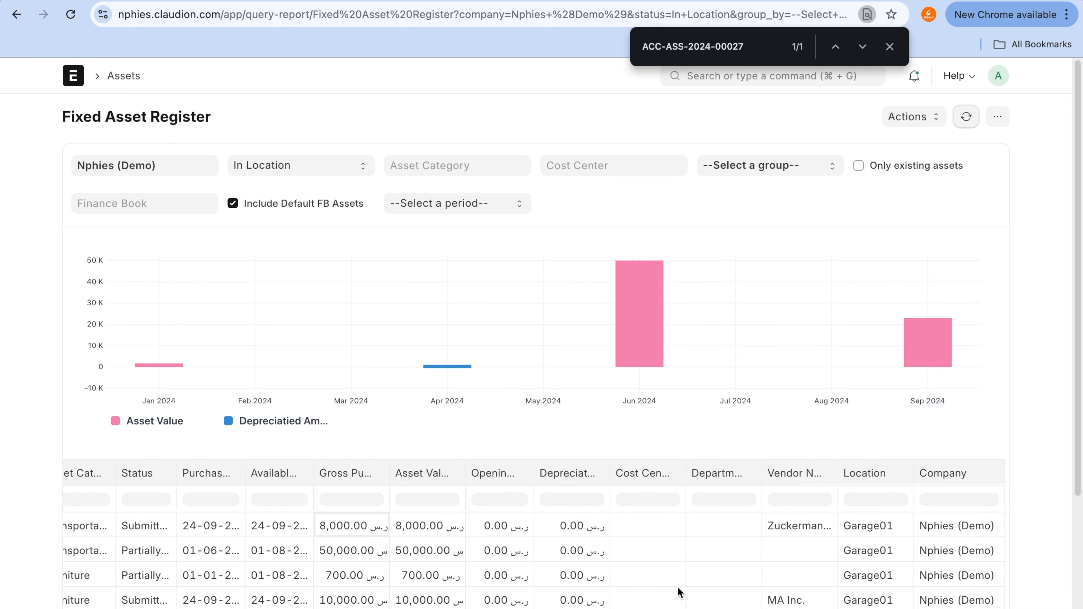
{"action": "scroll", "coordinate": [680, 591], "scroll_direction": "left", "scroll_amount": 5}
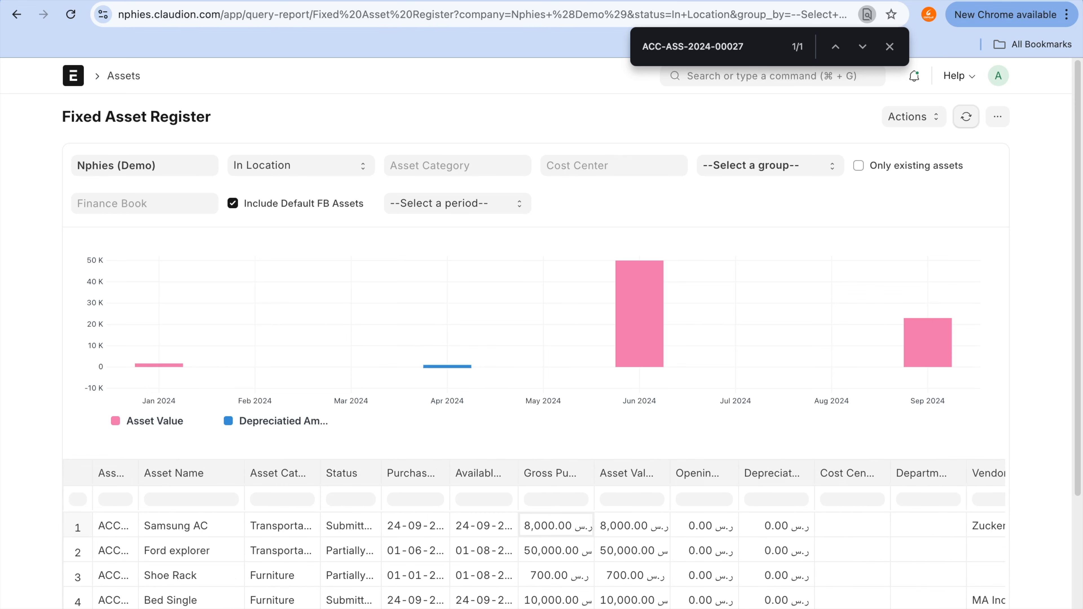
{"action": "left_click", "coordinate": [821, 0]}
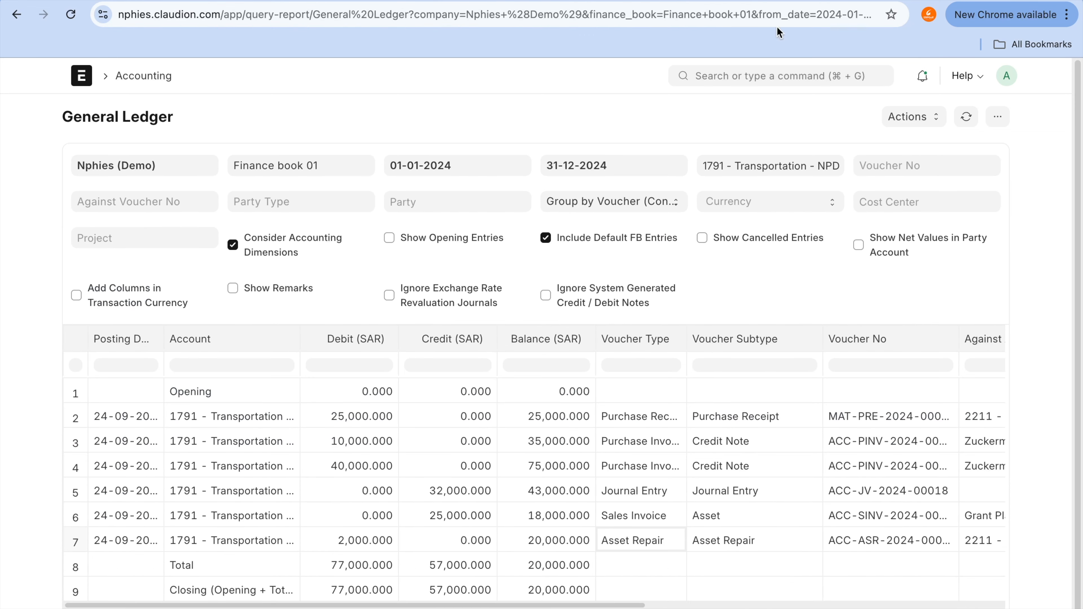
{"action": "left_click", "coordinate": [380, 544]}
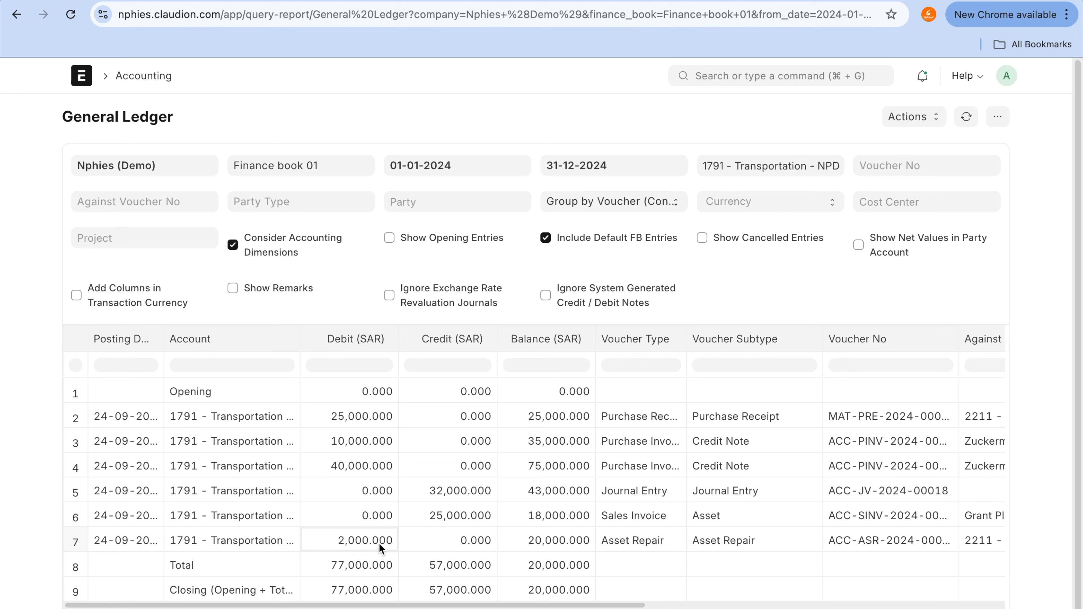
- Return to the completed Samsung AC repair and review its Capitalize Repair Cost and Stock Consumed During Repair options
{"action": "left_click", "coordinate": [494, 1]}
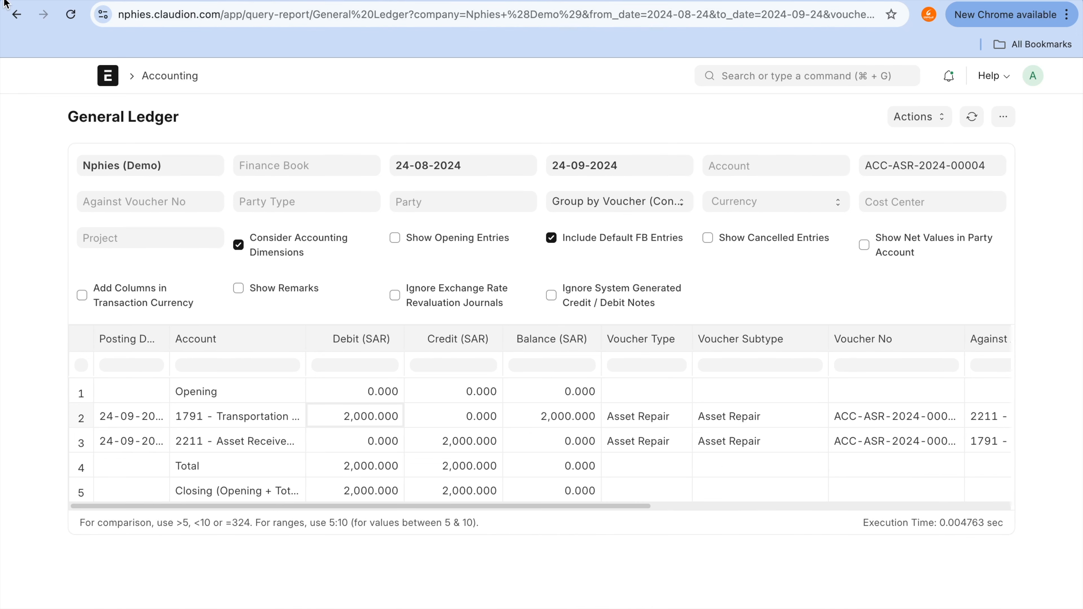
{"action": "left_click", "coordinate": [17, 14]}
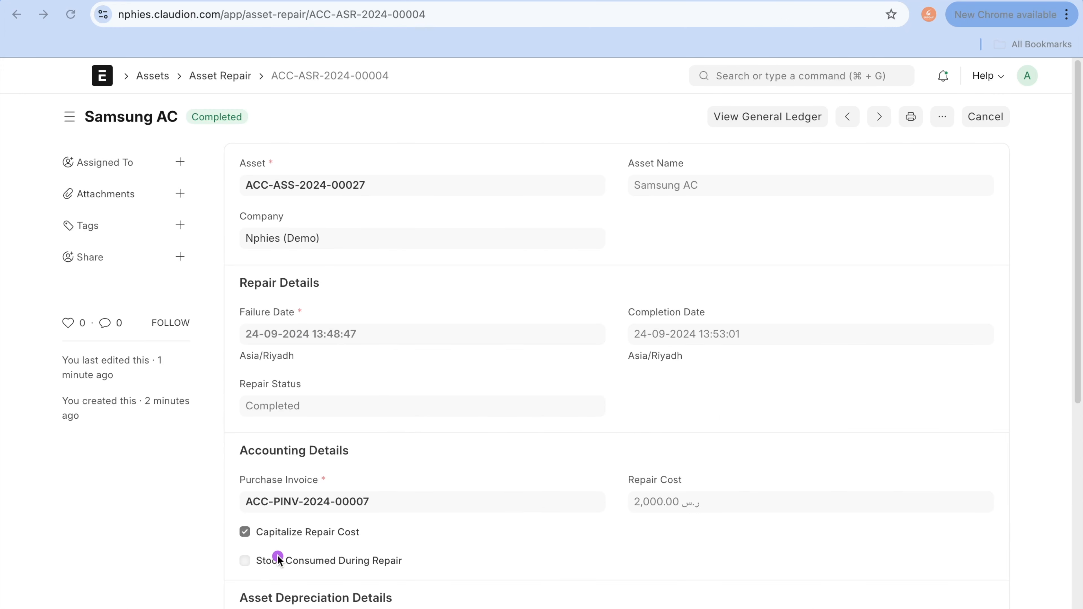
{"action": "mouse_move", "coordinate": [269, 518]}
{"action": "left_mouse_down"}
{"action": "mouse_move", "coordinate": [220, 517]}
{"action": "mouse_move", "coordinate": [245, 545]}
{"action": "mouse_move", "coordinate": [391, 551]}
{"action": "mouse_move", "coordinate": [274, 518]}
{"action": "left_mouse_up"}
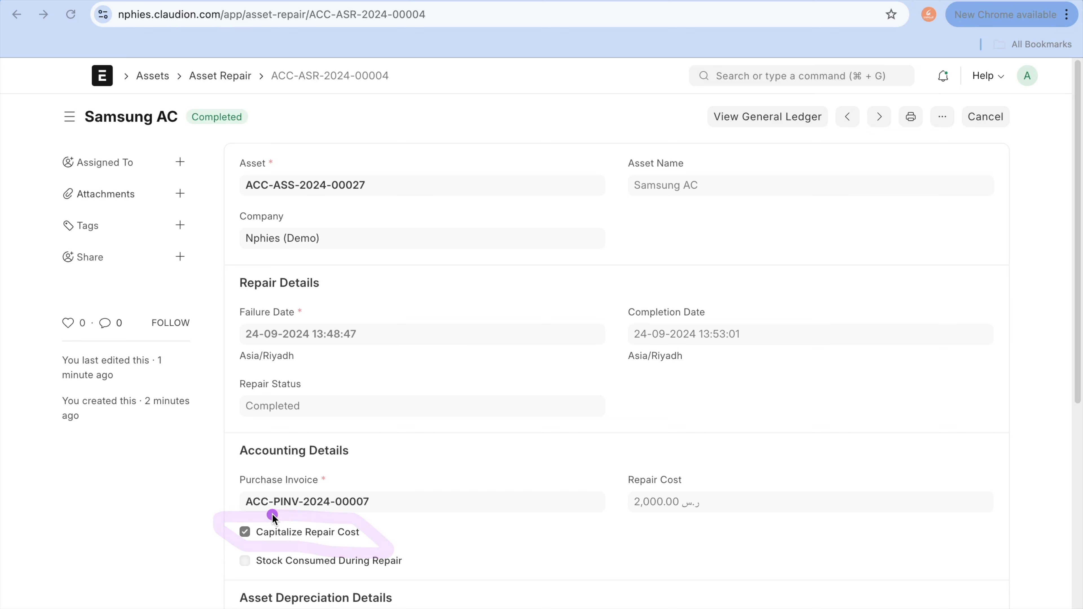
{"action": "left_click", "coordinate": [283, 577]}
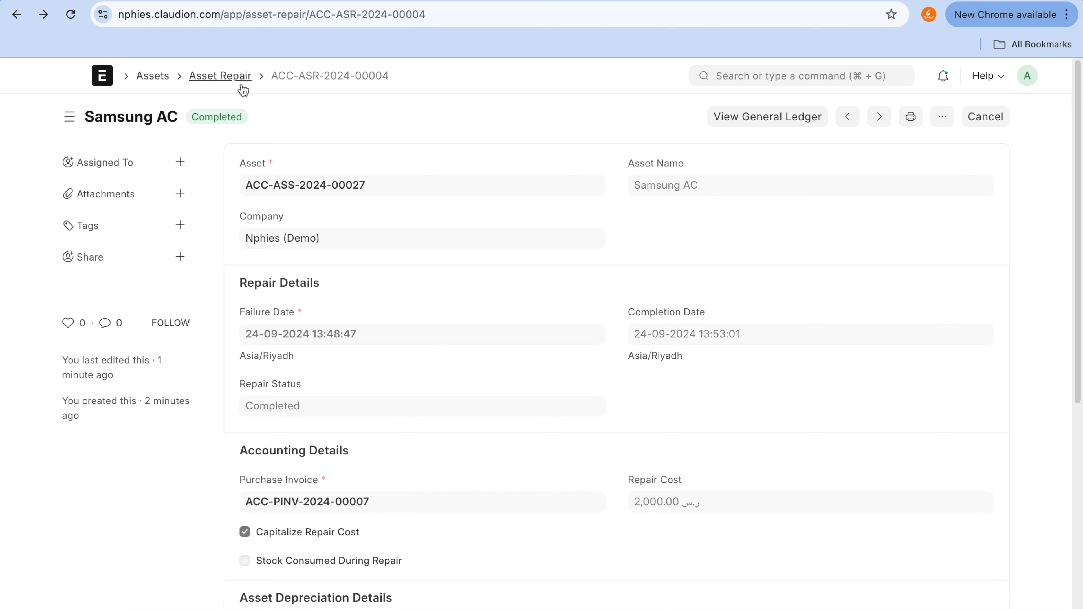
- Go back to the Samsung AC asset, start a new Asset Repair from it and look through the form
{"action": "left_click_drag", "start_coordinate": [443, 153], "coordinate": [39, 2]}
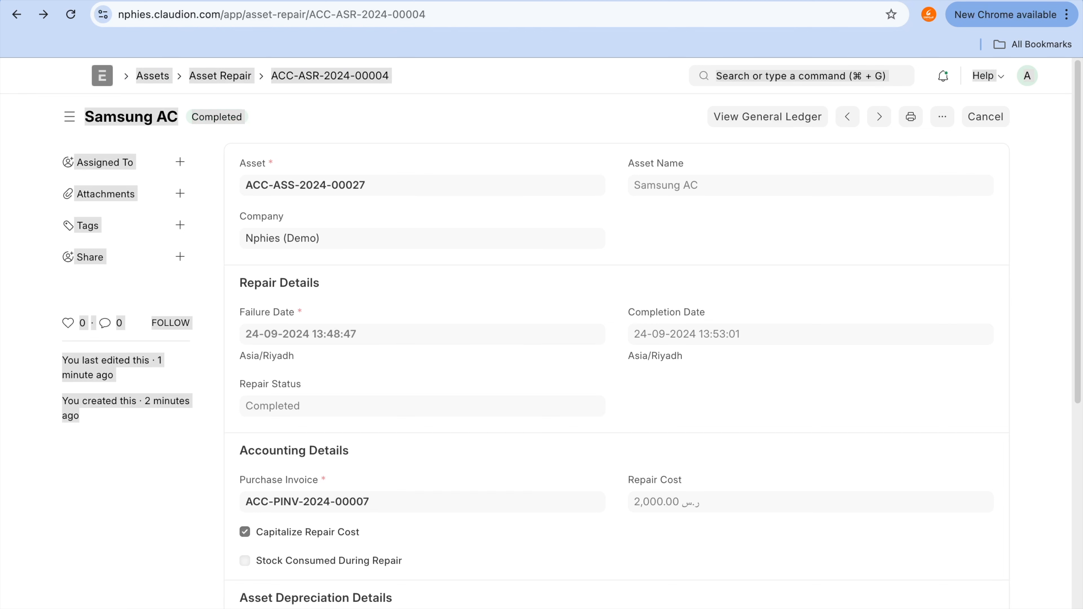
{"action": "left_click", "coordinate": [16, 33]}
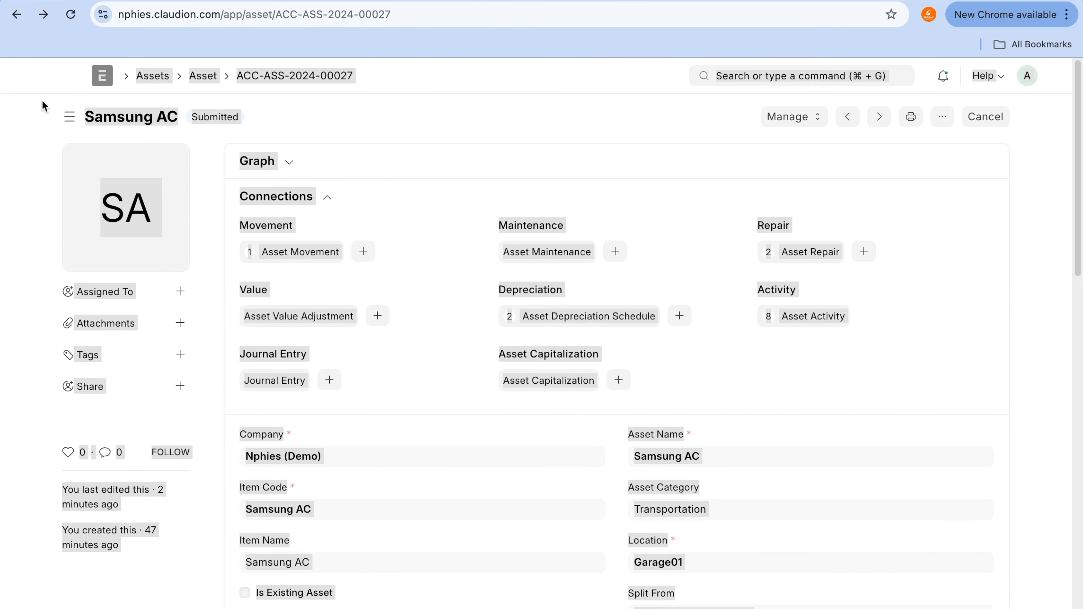
{"action": "left_click", "coordinate": [872, 250]}
{"action": "scroll", "coordinate": [415, 520], "scroll_direction": "down", "scroll_amount": 2}
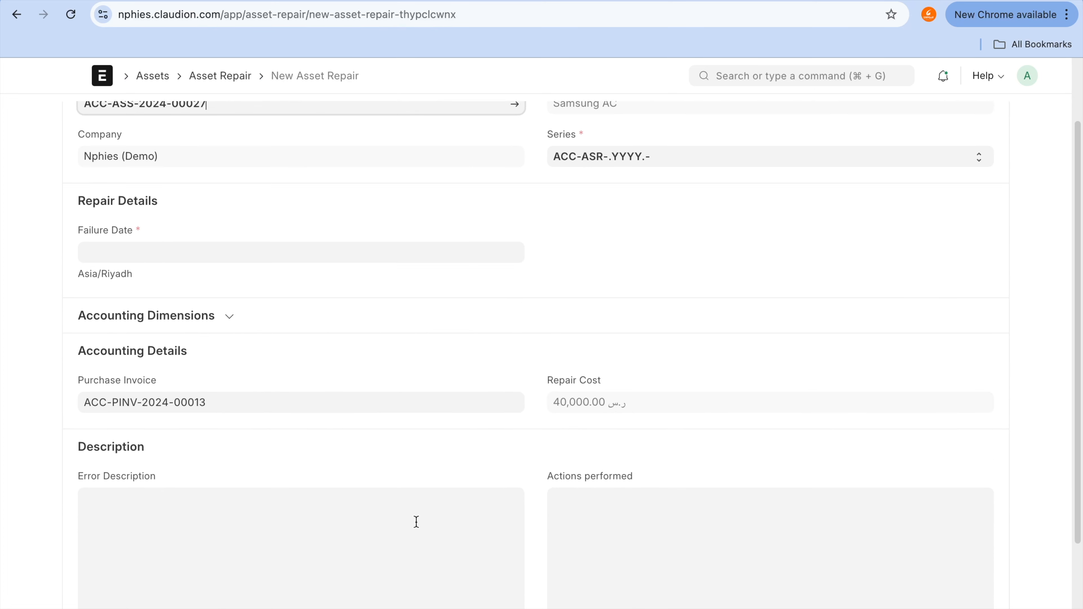
{"action": "scroll", "coordinate": [372, 473], "scroll_direction": "down", "scroll_amount": 3}
{"action": "scroll", "coordinate": [372, 474], "scroll_direction": "up", "scroll_amount": 5}
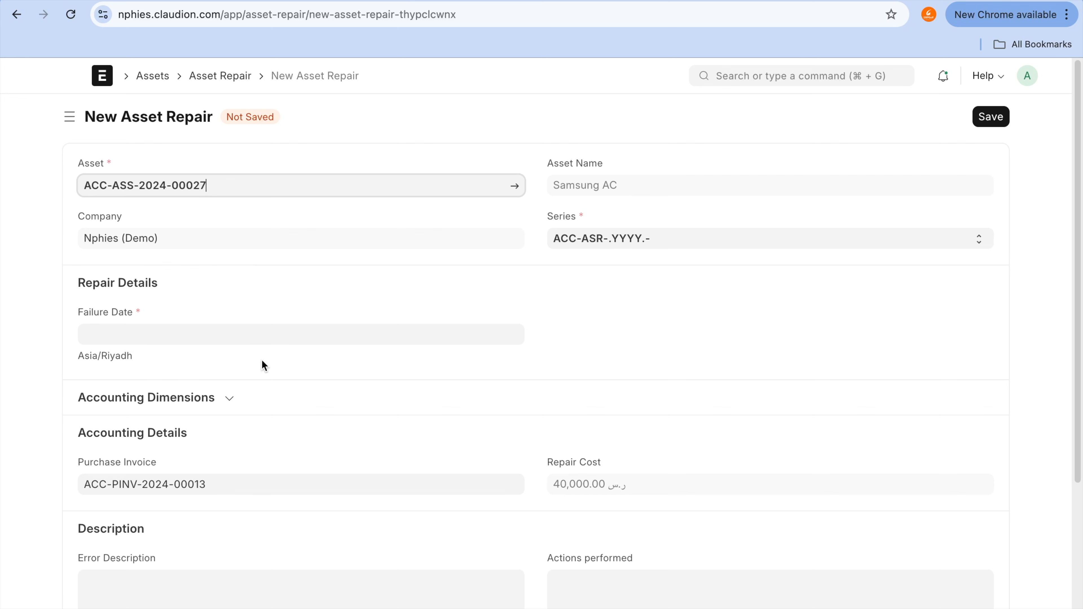
{"action": "left_click", "coordinate": [266, 337]}
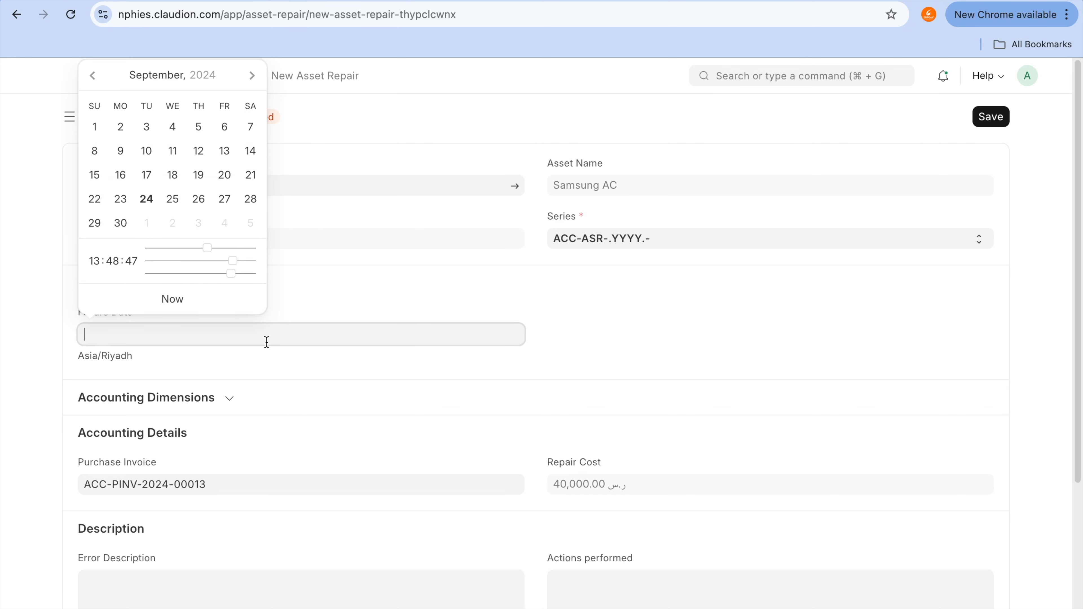
{"action": "left_click", "coordinate": [146, 199]}
{"action": "scroll", "coordinate": [374, 444], "scroll_direction": "down", "scroll_amount": 2}
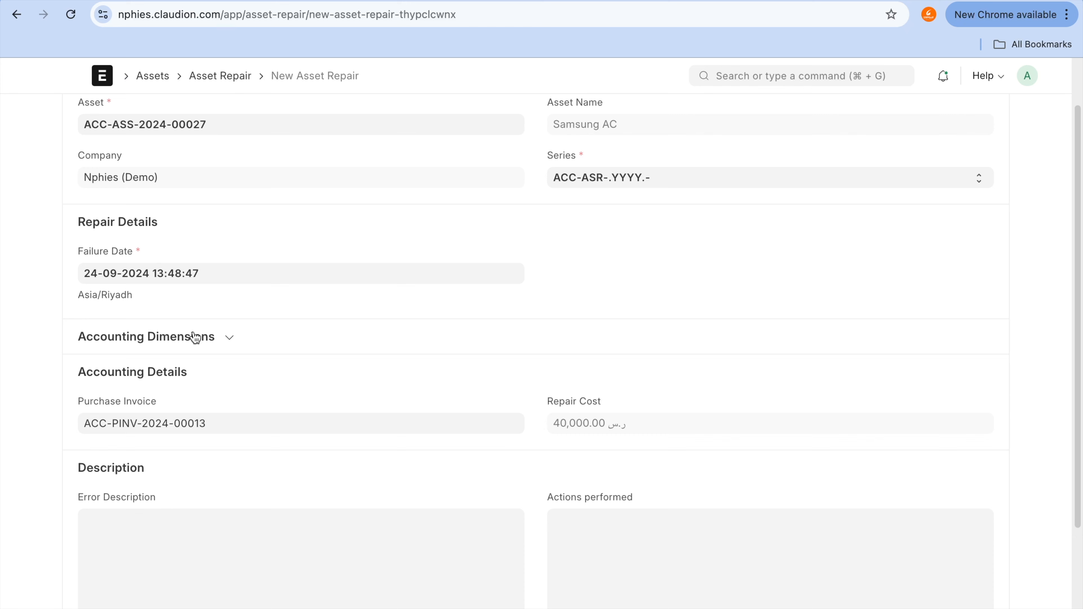
{"action": "left_click", "coordinate": [195, 337]}
{"action": "left_click", "coordinate": [195, 337]}
{"action": "scroll", "coordinate": [194, 338], "scroll_direction": "down", "scroll_amount": 4}
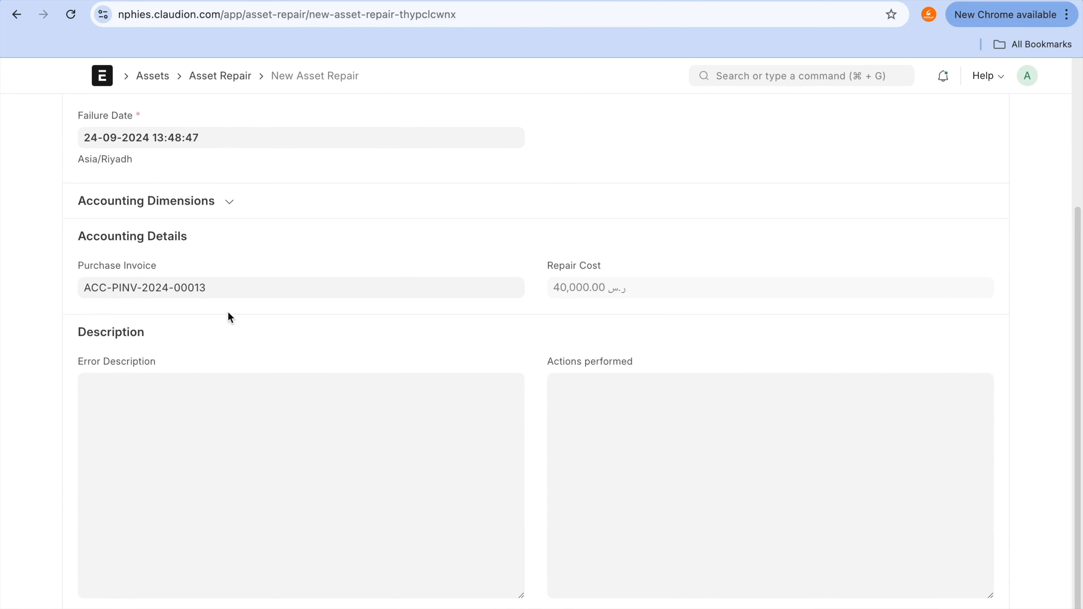
{"action": "scroll", "coordinate": [230, 315], "scroll_direction": "up", "scroll_amount": 5}
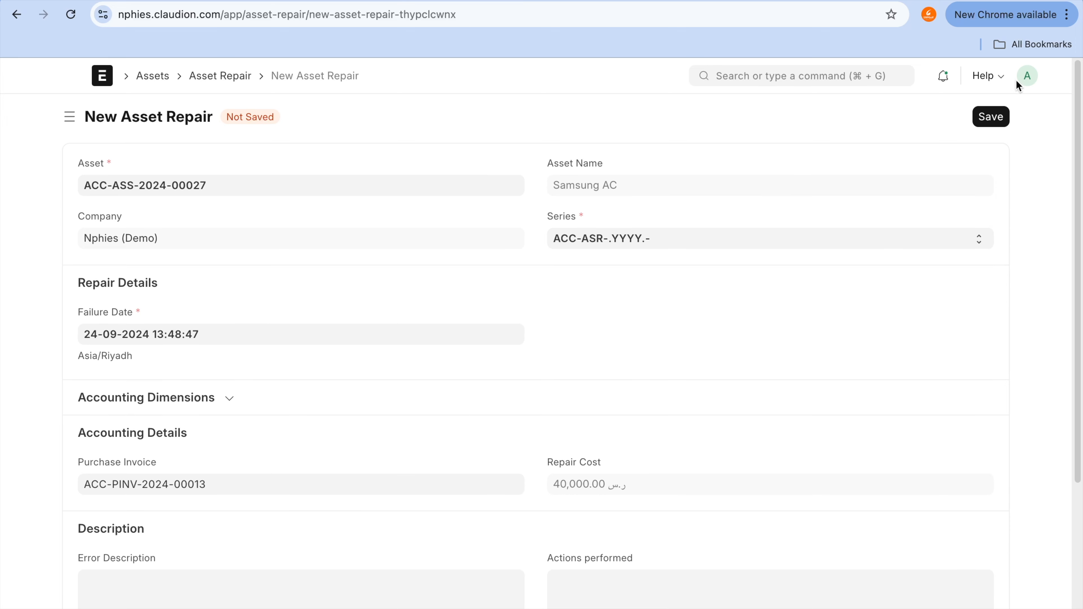
{"action": "left_click", "coordinate": [983, 121]}
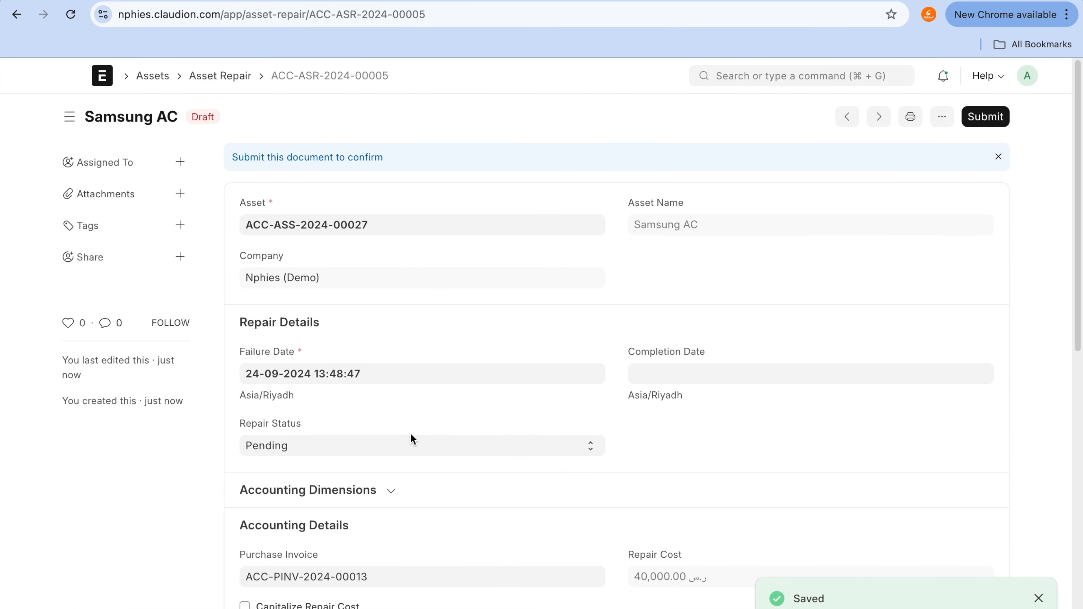
- Enable Capitalize Repair Cost in the Accounting Details of the draft Samsung AC repair
{"action": "scroll", "coordinate": [410, 439], "scroll_direction": "down", "scroll_amount": 2}
{"action": "scroll", "coordinate": [397, 403], "scroll_direction": "down", "scroll_amount": 3}
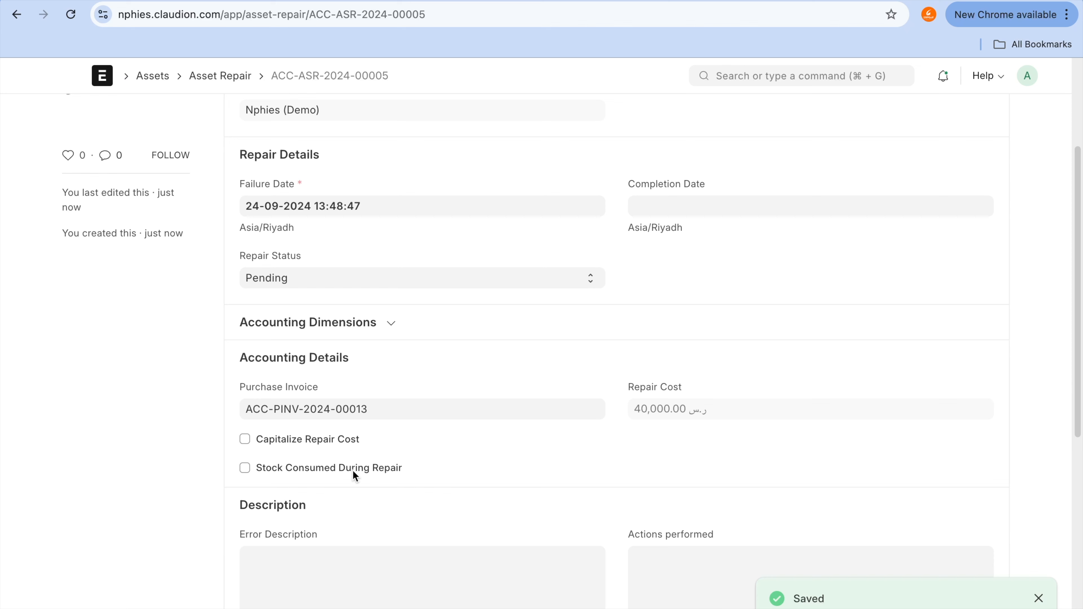
{"action": "left_click", "coordinate": [353, 436]}
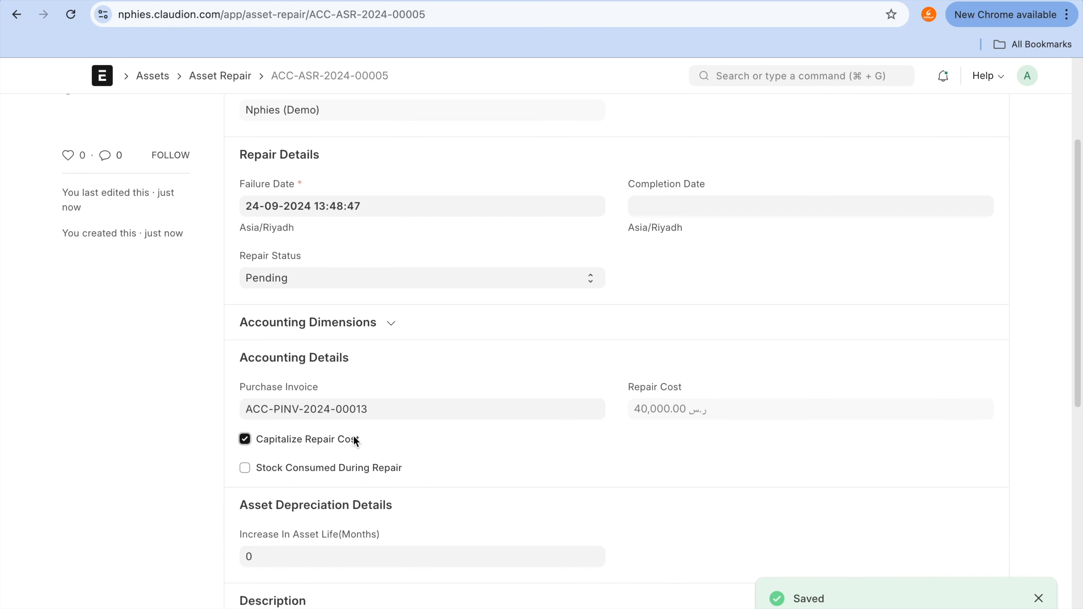
{"action": "left_click", "coordinate": [353, 436]}
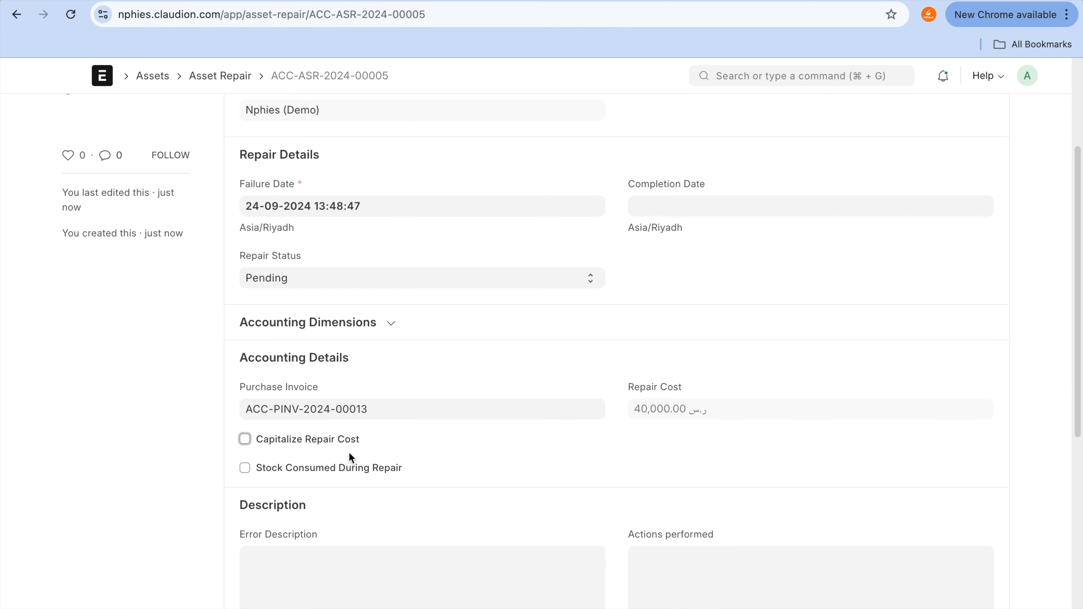
{"action": "left_click", "coordinate": [344, 439]}
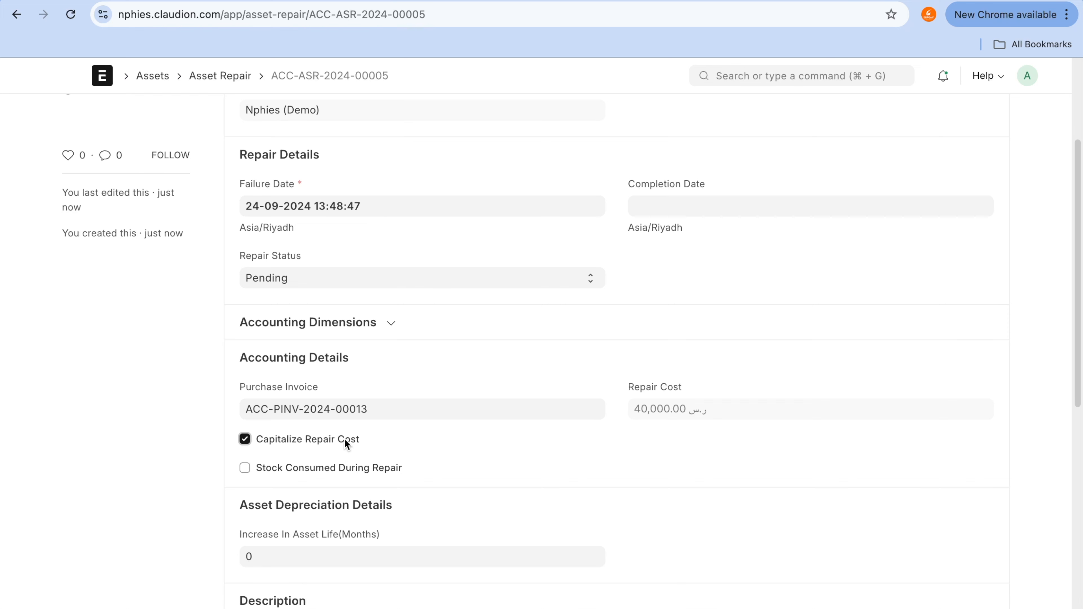
- Replace the repair's purchase invoice with ACC-PINV-2024-00008 from MA Inc
{"action": "left_click", "coordinate": [386, 412]}
{"action": "key", "text": "super+a"}
{"action": "key", "text": "BackSpace"}
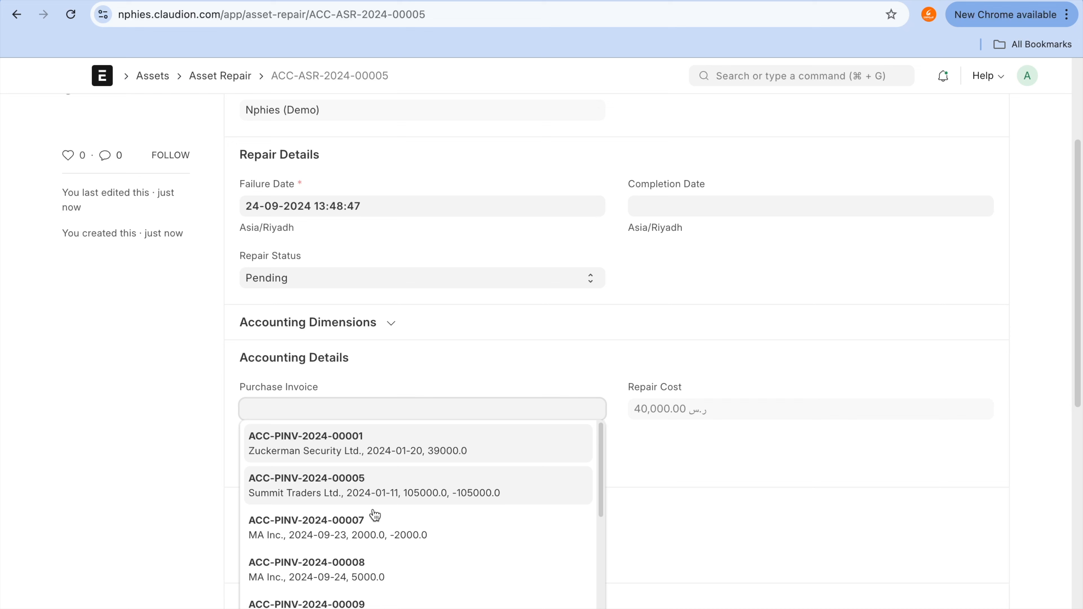
{"action": "left_click", "coordinate": [367, 580]}
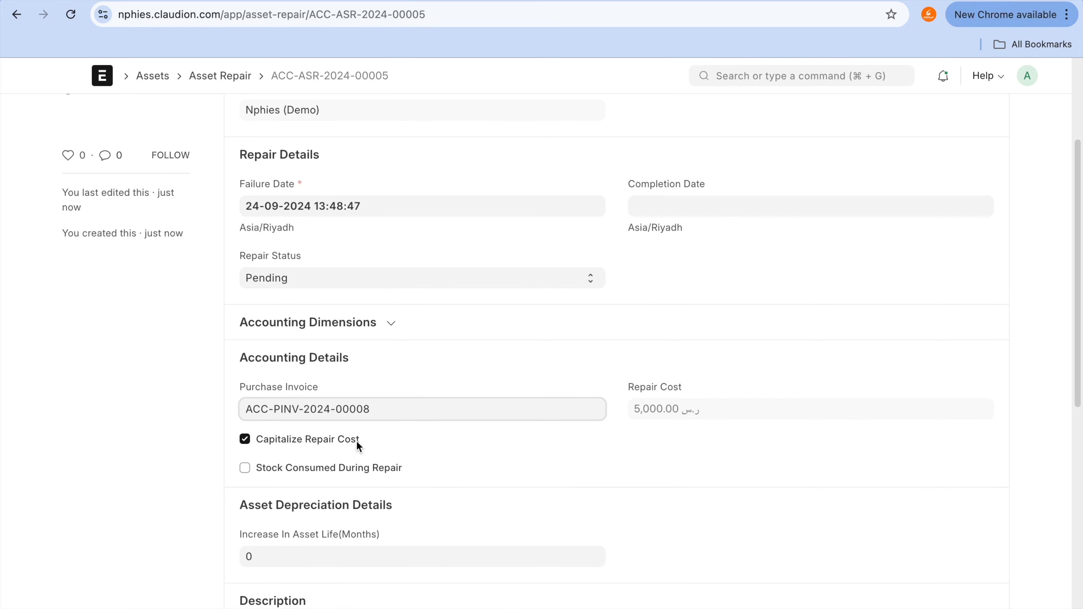
{"action": "left_click", "coordinate": [358, 560]}
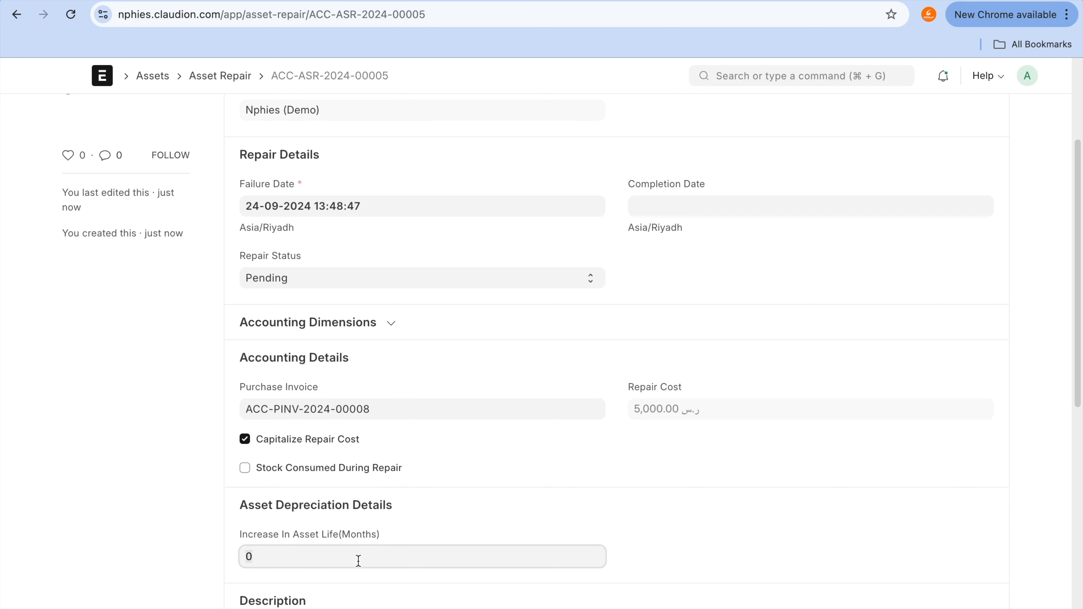
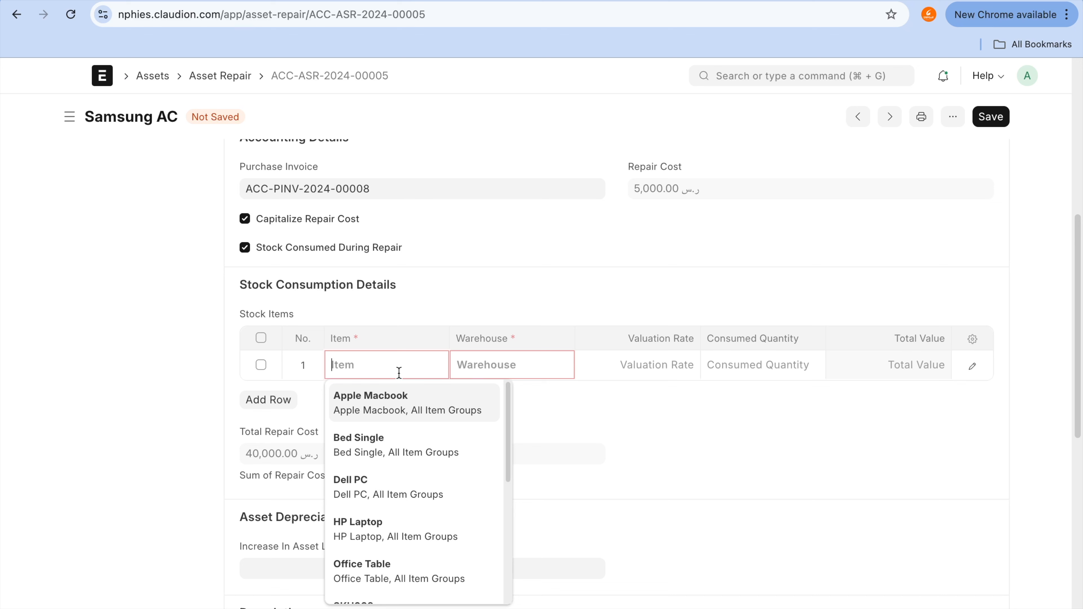
- Delete the empty row from the Stock Items table of the repair
{"action": "left_click", "coordinate": [167, 388]}
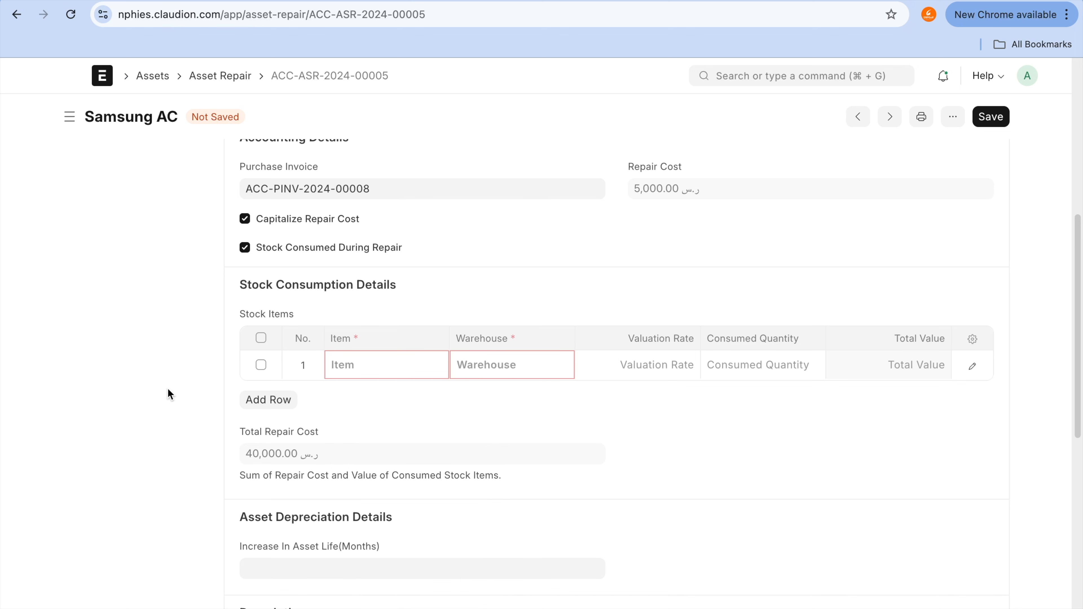
{"action": "left_click", "coordinate": [261, 338]}
{"action": "left_click", "coordinate": [262, 399]}
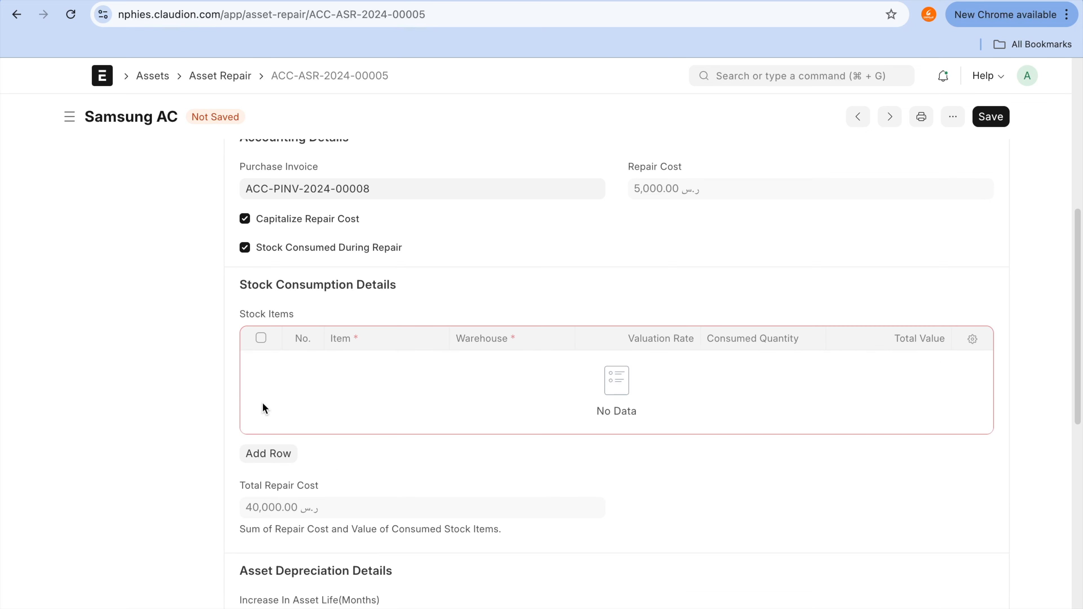
- Set Increase In Asset Life (Months) to 12 in the repair's Asset Depreciation Details
{"action": "scroll", "coordinate": [262, 402], "scroll_direction": "down", "scroll_amount": 2}
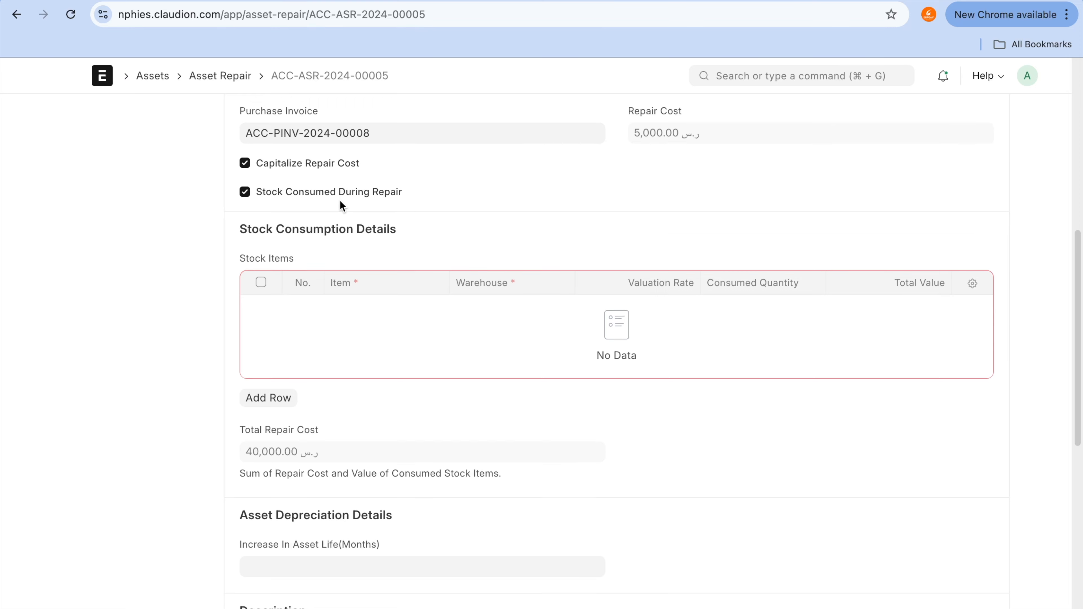
{"action": "scroll", "coordinate": [341, 206], "scroll_direction": "down", "scroll_amount": 1}
{"action": "scroll", "coordinate": [341, 206], "scroll_direction": "down", "scroll_amount": 1}
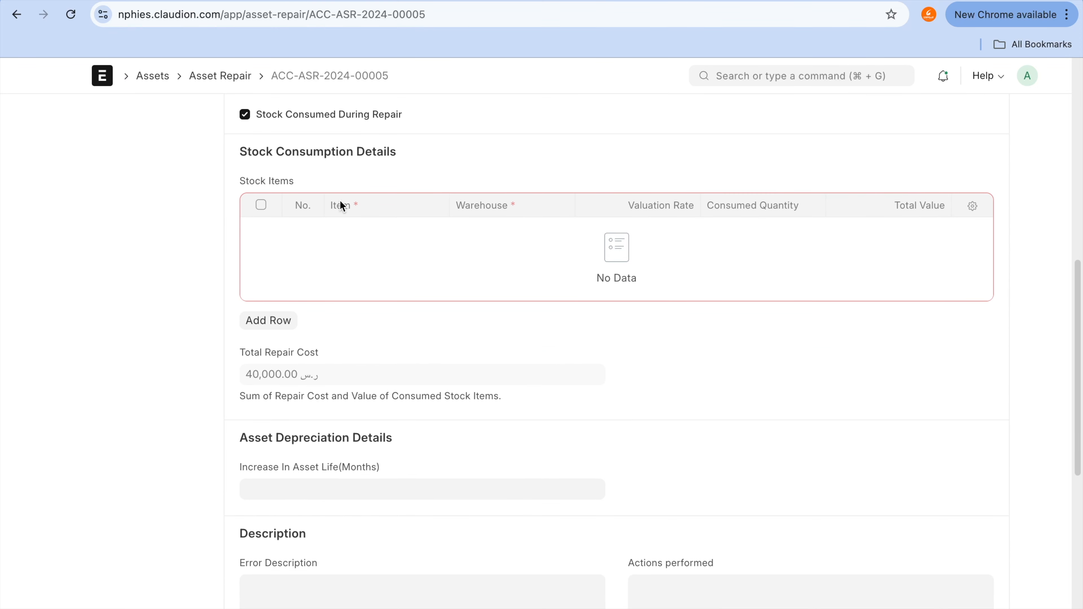
{"action": "scroll", "coordinate": [340, 201], "scroll_direction": "down", "scroll_amount": 1}
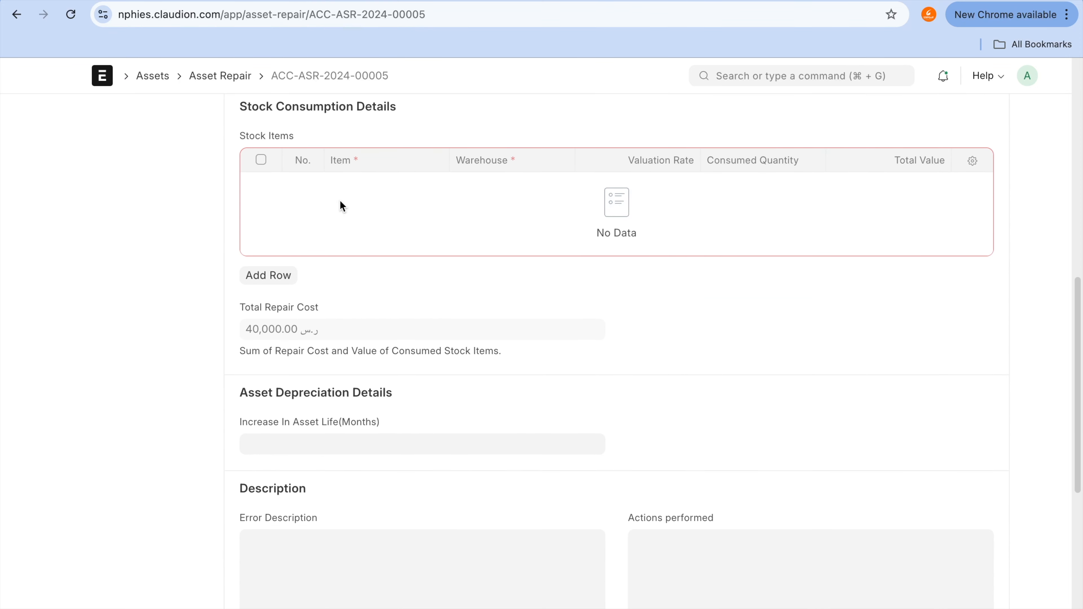
{"action": "left_click", "coordinate": [388, 433]}
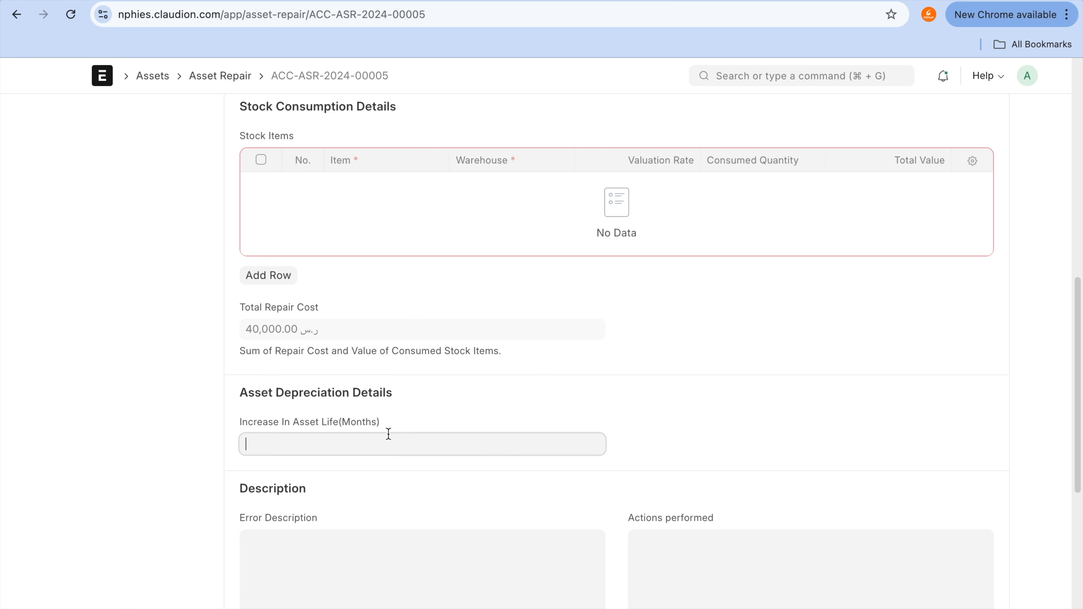
{"action": "scroll", "coordinate": [388, 434], "scroll_direction": "down", "scroll_amount": 8}
{"action": "scroll", "coordinate": [388, 434], "scroll_direction": "up", "scroll_amount": 4}
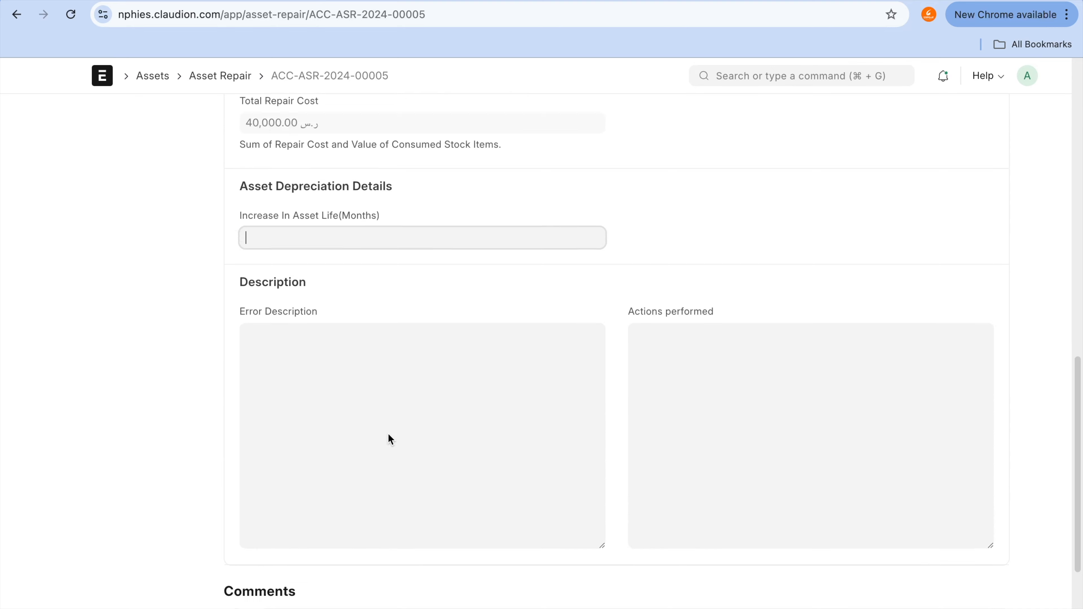
{"action": "scroll", "coordinate": [388, 433], "scroll_direction": "up", "scroll_amount": 15}
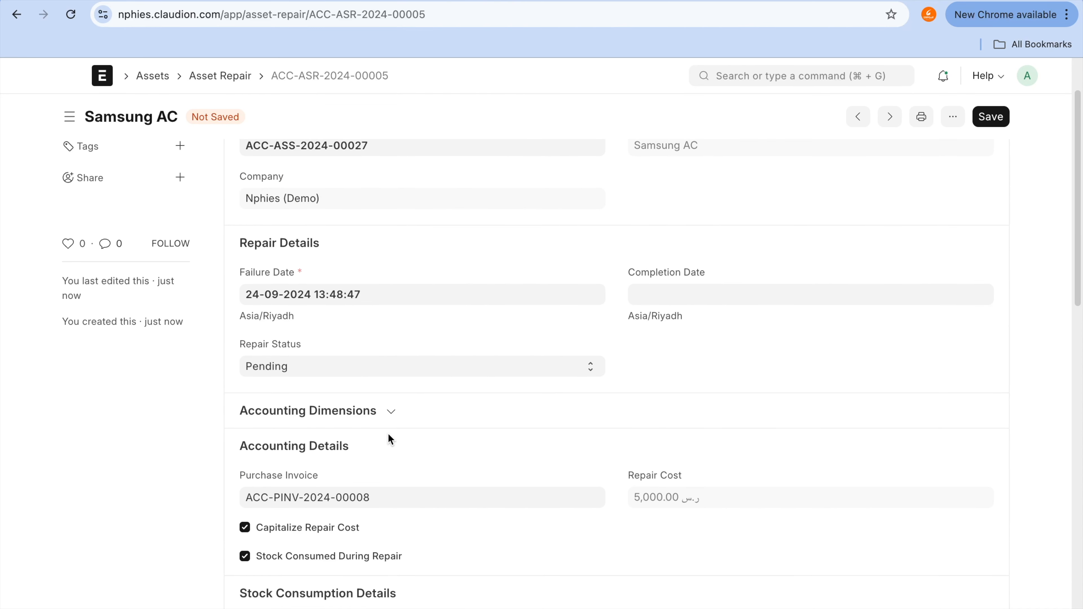
{"action": "scroll", "coordinate": [388, 435], "scroll_direction": "up", "scroll_amount": 3}
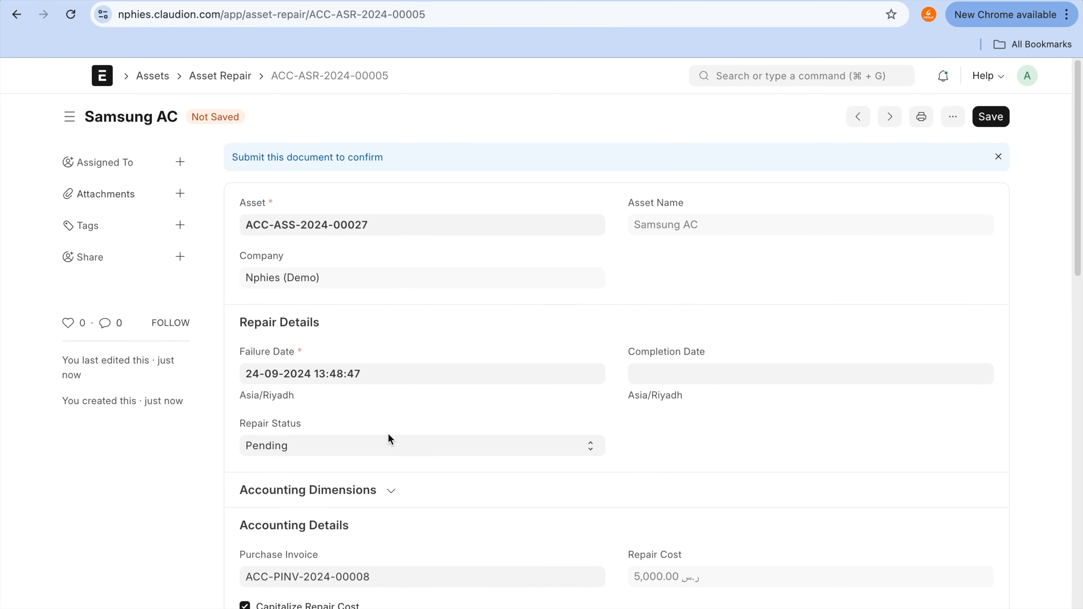
{"action": "scroll", "coordinate": [388, 438], "scroll_direction": "down", "scroll_amount": 10}
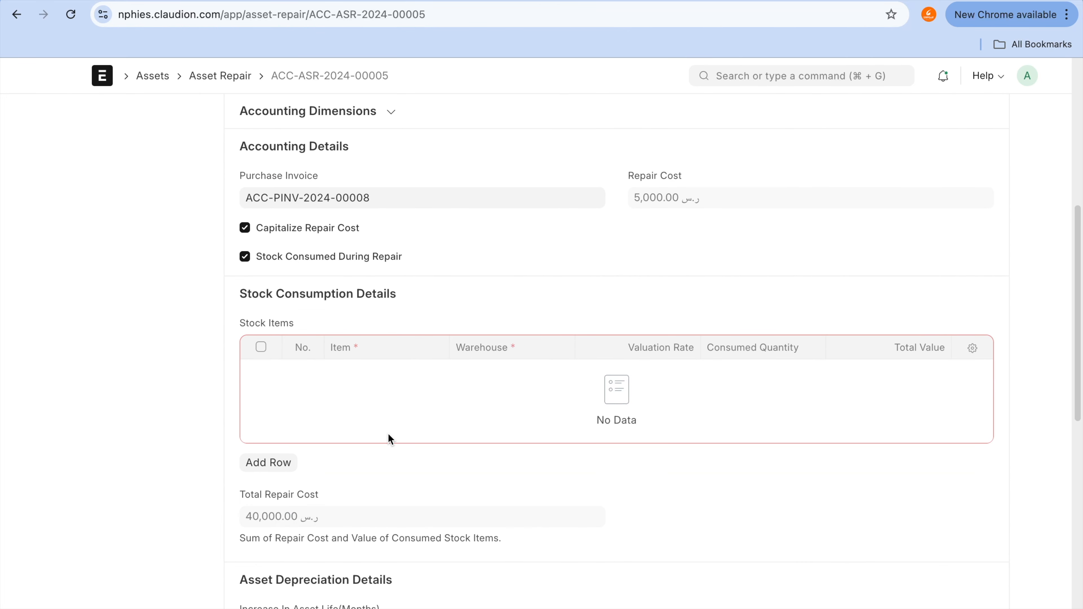
{"action": "type", "text": "12"}
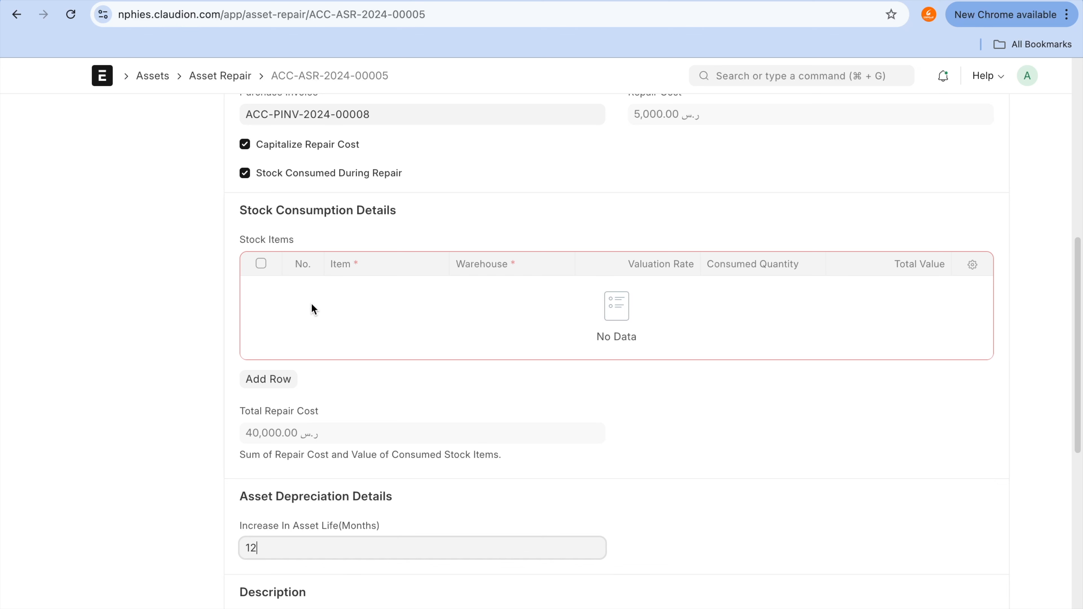
- Turn Capitalize Repair Cost off and back on to compare the fields it controls on the repair form
{"action": "left_click", "coordinate": [291, 234]}
{"action": "mouse_move", "coordinate": [291, 234]}
{"action": "left_mouse_down"}
{"action": "mouse_move", "coordinate": [165, 256]}
{"action": "mouse_move", "coordinate": [372, 311]}
{"action": "mouse_move", "coordinate": [244, 243]}
{"action": "left_mouse_up"}
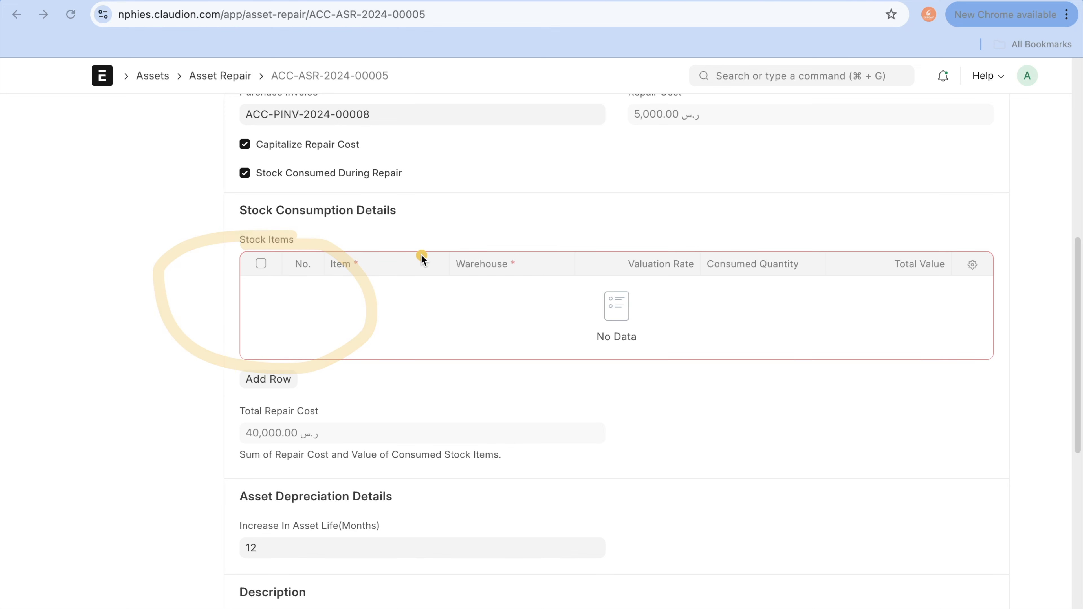
{"action": "scroll", "coordinate": [422, 256], "scroll_direction": "up", "scroll_amount": 3}
{"action": "left_click", "coordinate": [331, 276]}
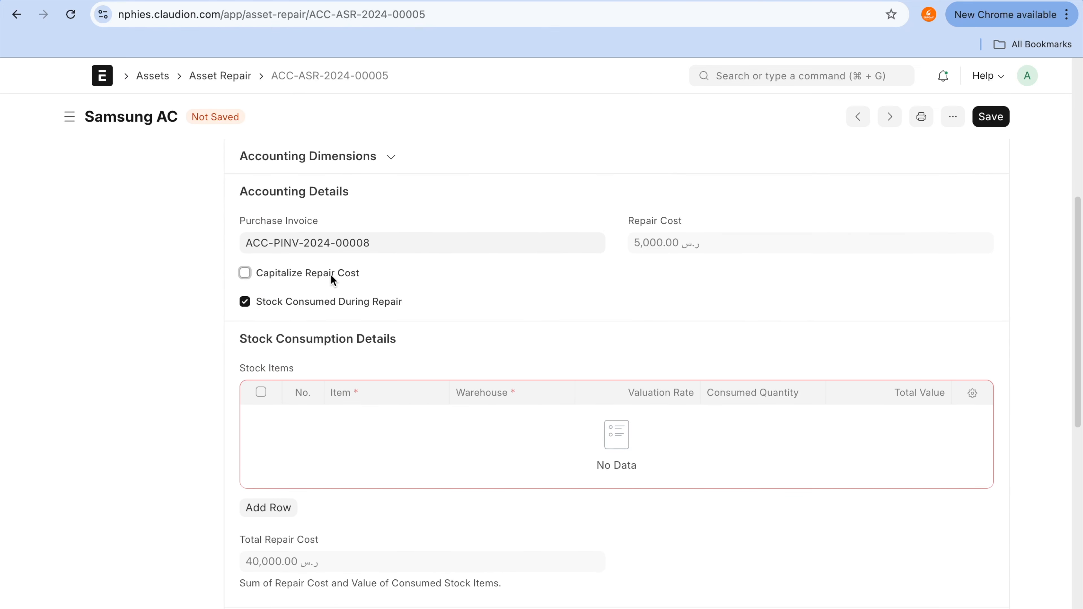
{"action": "left_click", "coordinate": [332, 280]}
{"action": "scroll", "coordinate": [363, 311], "scroll_direction": "up", "scroll_amount": 5}
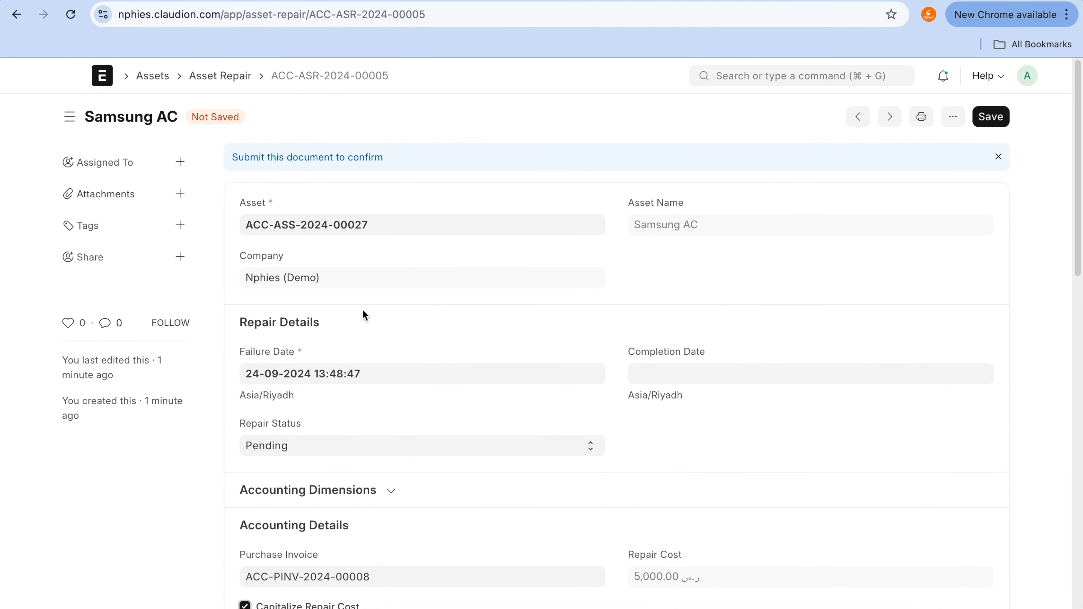
- Review the repair's stock items, total repair cost and asset life fields, and the available Repair Status options
{"action": "scroll", "coordinate": [364, 314], "scroll_direction": "down", "scroll_amount": 5}
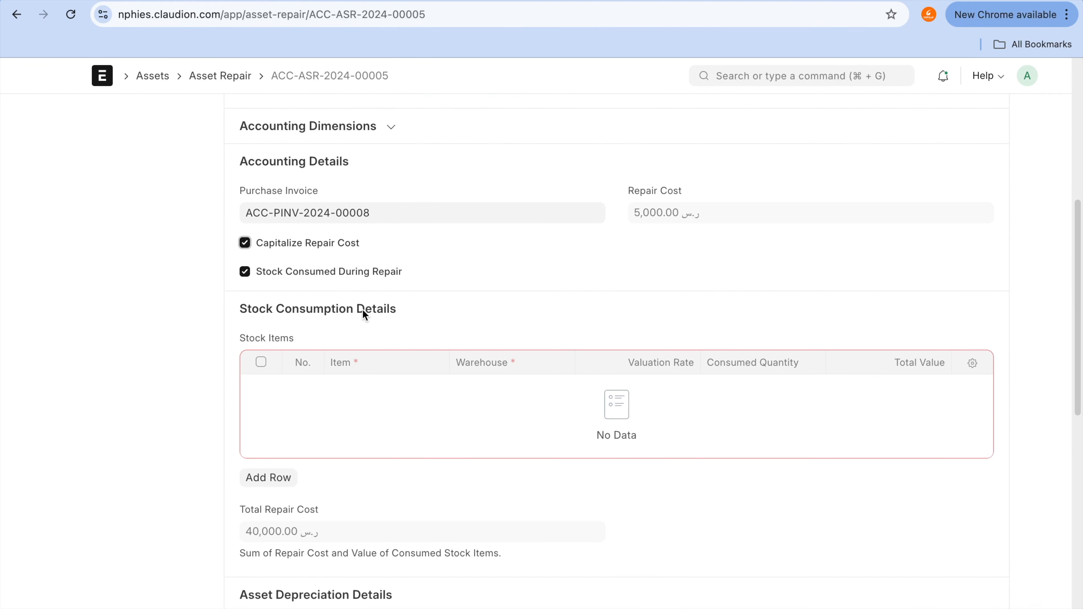
{"action": "scroll", "coordinate": [362, 309], "scroll_direction": "up", "scroll_amount": 4}
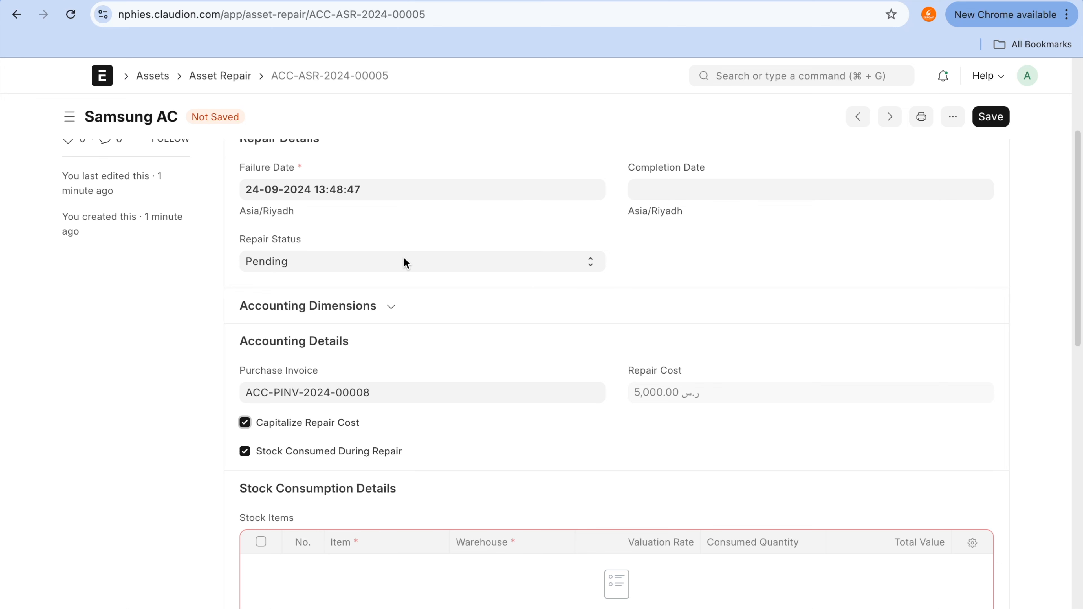
{"action": "left_click", "coordinate": [404, 258]}
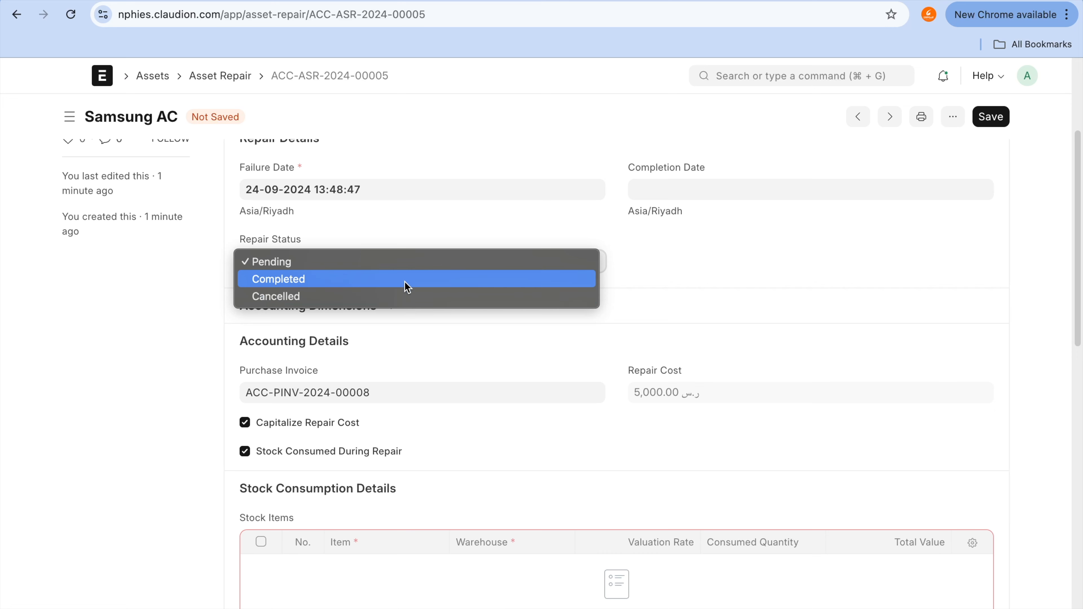
{"action": "left_click", "coordinate": [719, 303]}
{"action": "scroll", "coordinate": [719, 303], "scroll_direction": "down", "scroll_amount": 15}
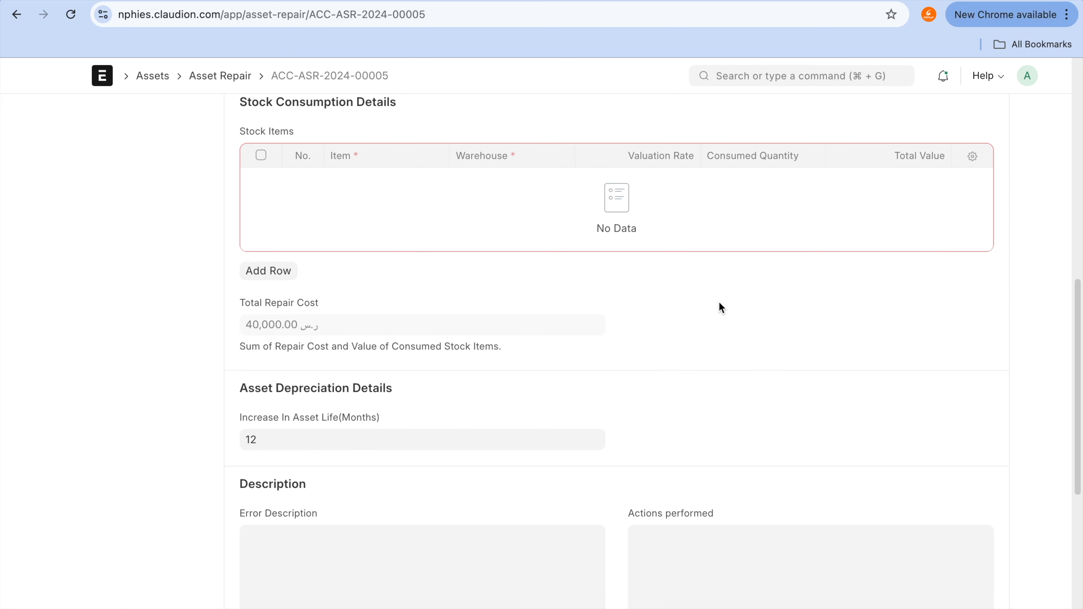
{"action": "scroll", "coordinate": [719, 303], "scroll_direction": "up", "scroll_amount": 15}
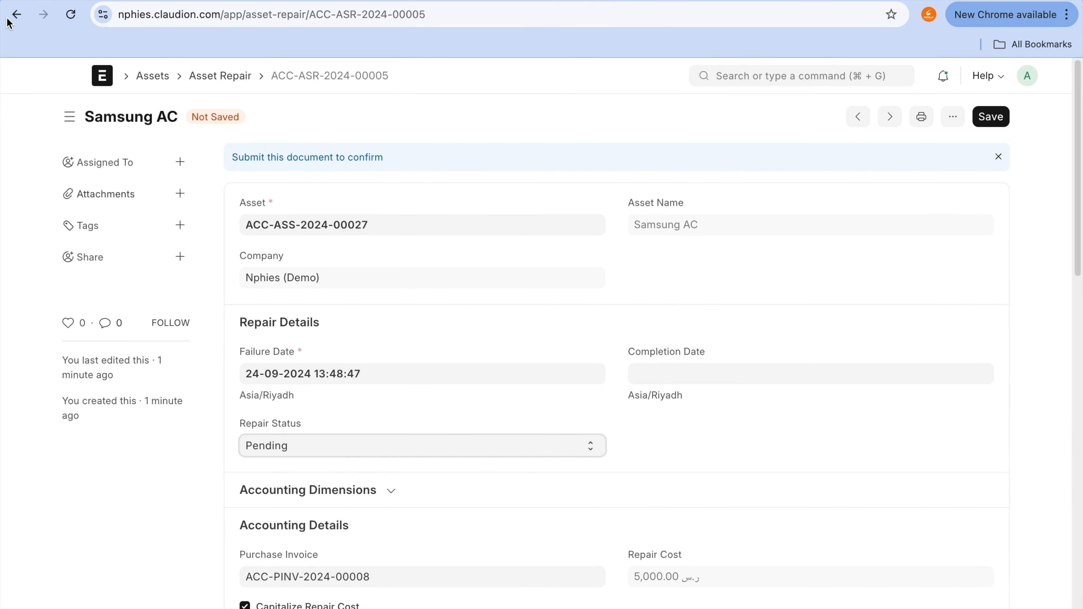
{"action": "left_click", "coordinate": [16, 16]}
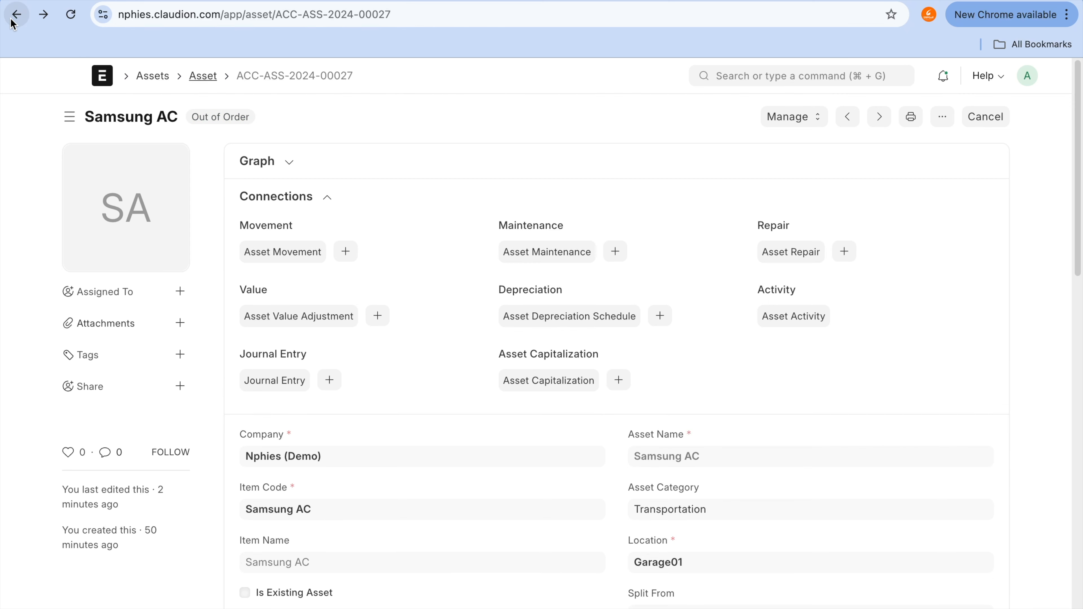
{"action": "left_click", "coordinate": [821, 117]}
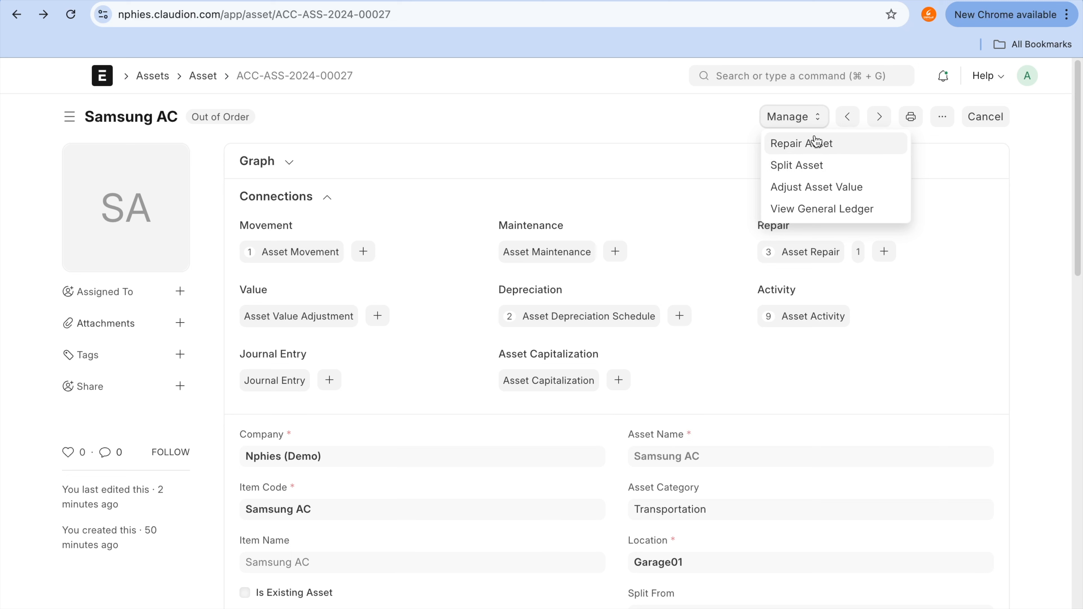
{"action": "left_click", "coordinate": [816, 188]}
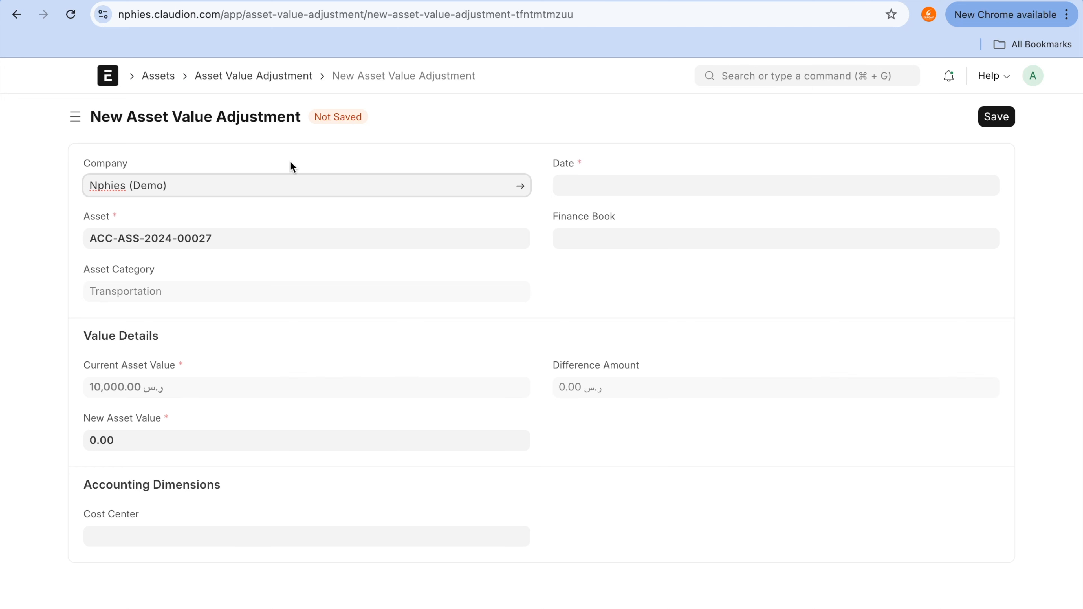
- Open the submitted Bed Single asset ACC-ASS-2024-00016 from the Asset list
{"action": "left_click", "coordinate": [158, 75]}
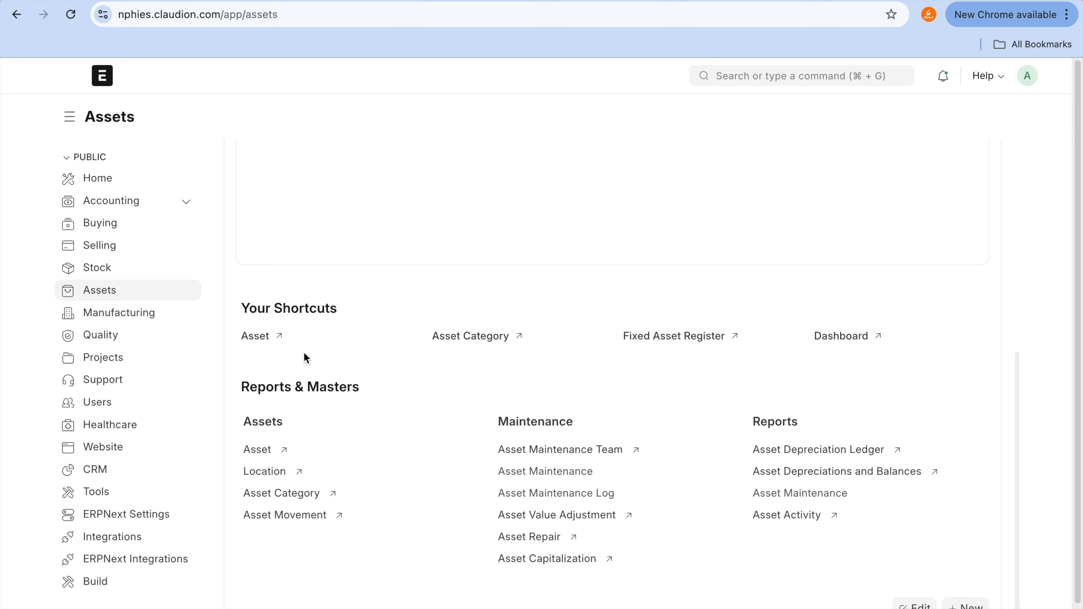
{"action": "left_click", "coordinate": [254, 338]}
{"action": "scroll", "coordinate": [539, 404], "scroll_direction": "down", "scroll_amount": 7}
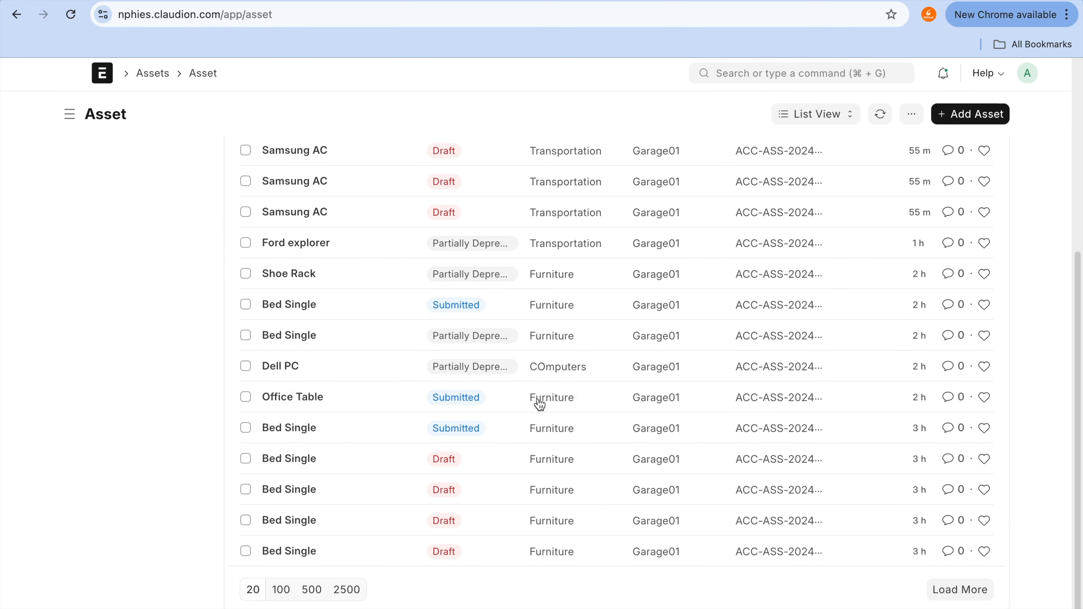
{"action": "left_click", "coordinate": [280, 316]}
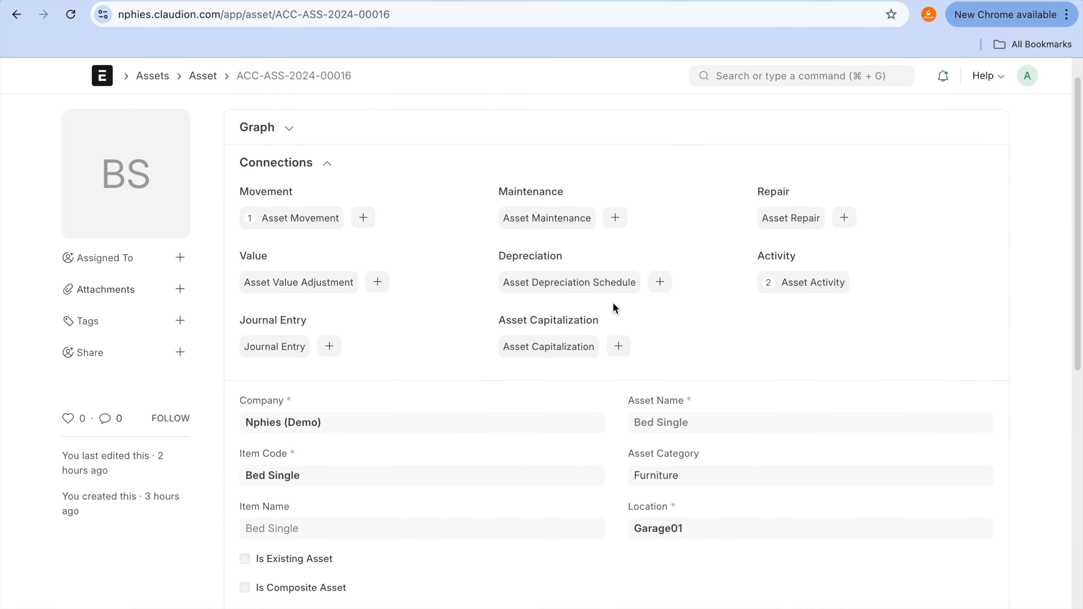
{"action": "scroll", "coordinate": [612, 304], "scroll_direction": "down", "scroll_amount": 8}
{"action": "scroll", "coordinate": [612, 305], "scroll_direction": "up", "scroll_amount": 9}
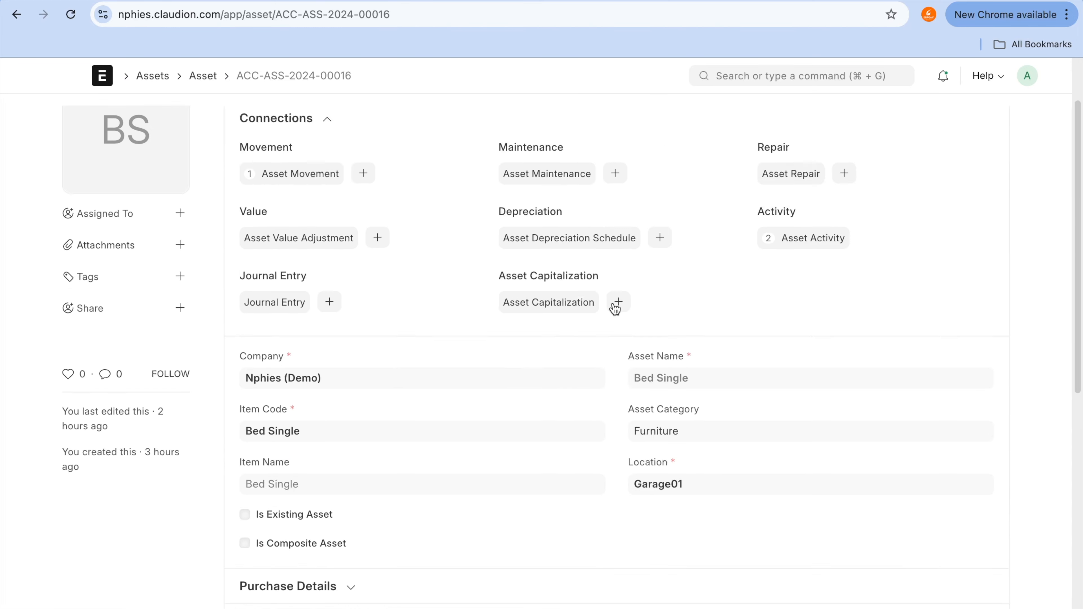
- Start a value adjustment for the Bed Single asset, dated 24-09-2024 with Finance book 01
{"action": "left_click", "coordinate": [802, 115]}
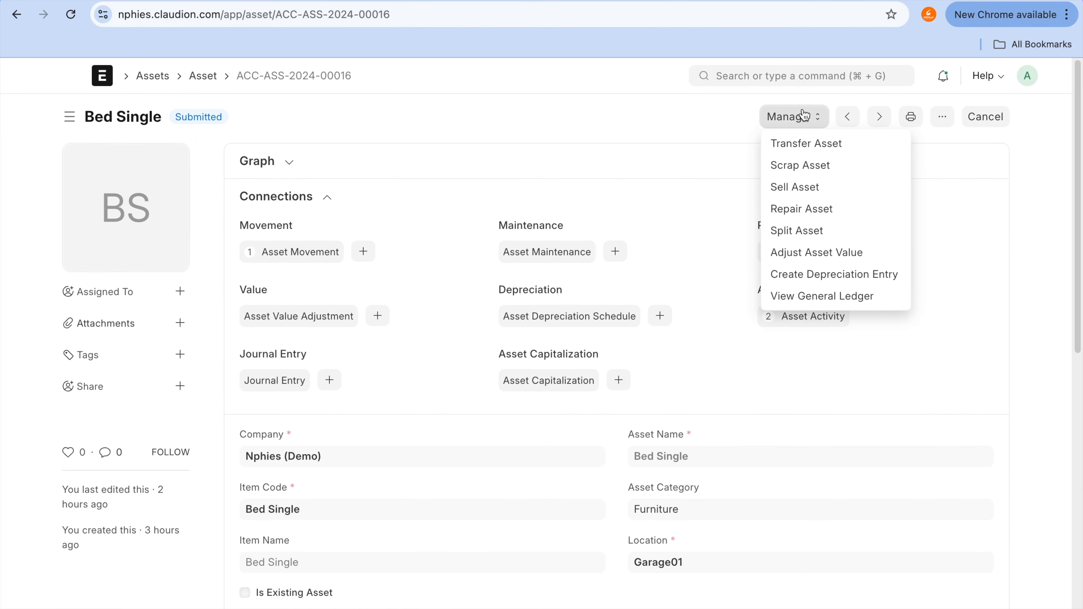
{"action": "left_click", "coordinate": [806, 258]}
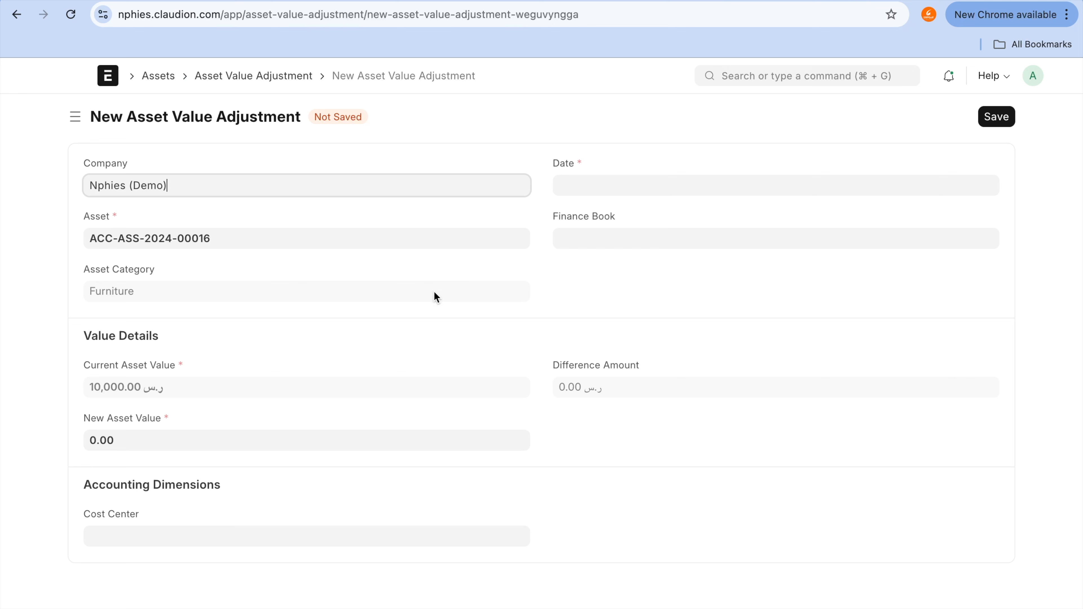
{"action": "left_click", "coordinate": [637, 178]}
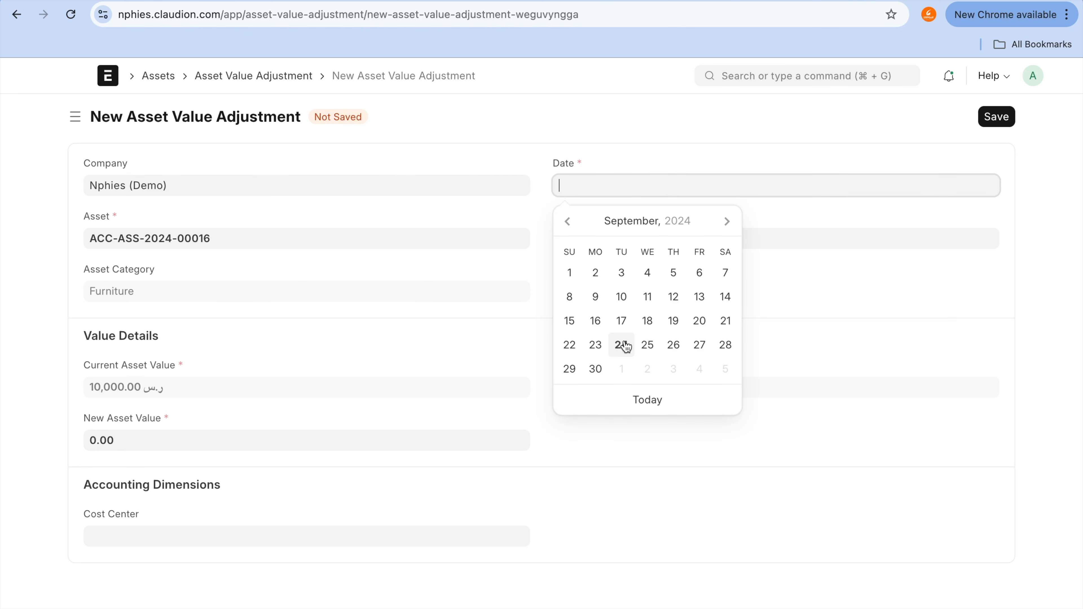
{"action": "left_click", "coordinate": [621, 348]}
{"action": "left_click", "coordinate": [595, 236]}
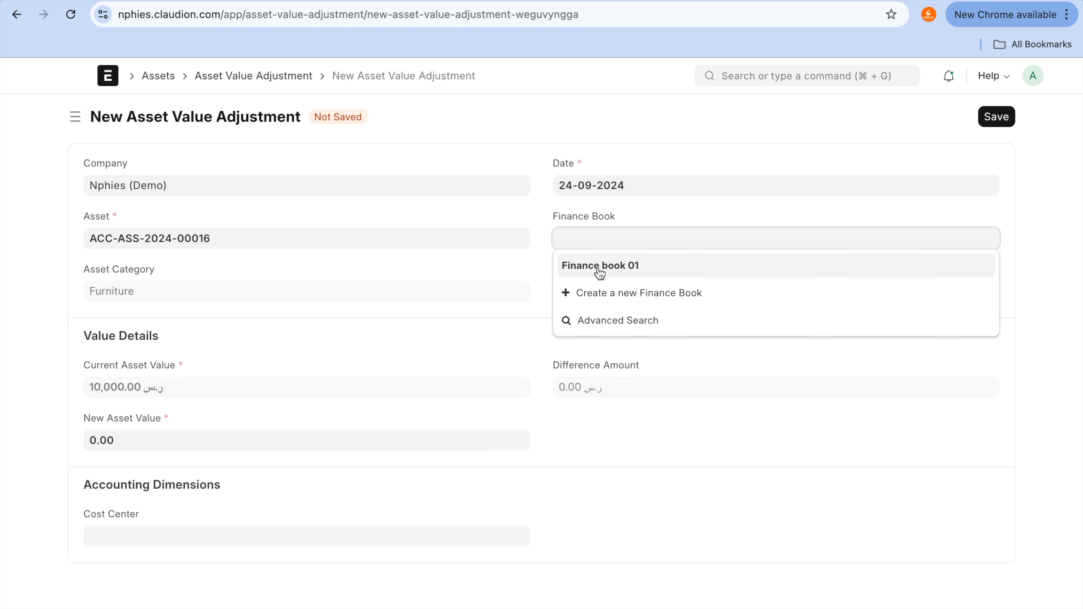
{"action": "left_click", "coordinate": [598, 273]}
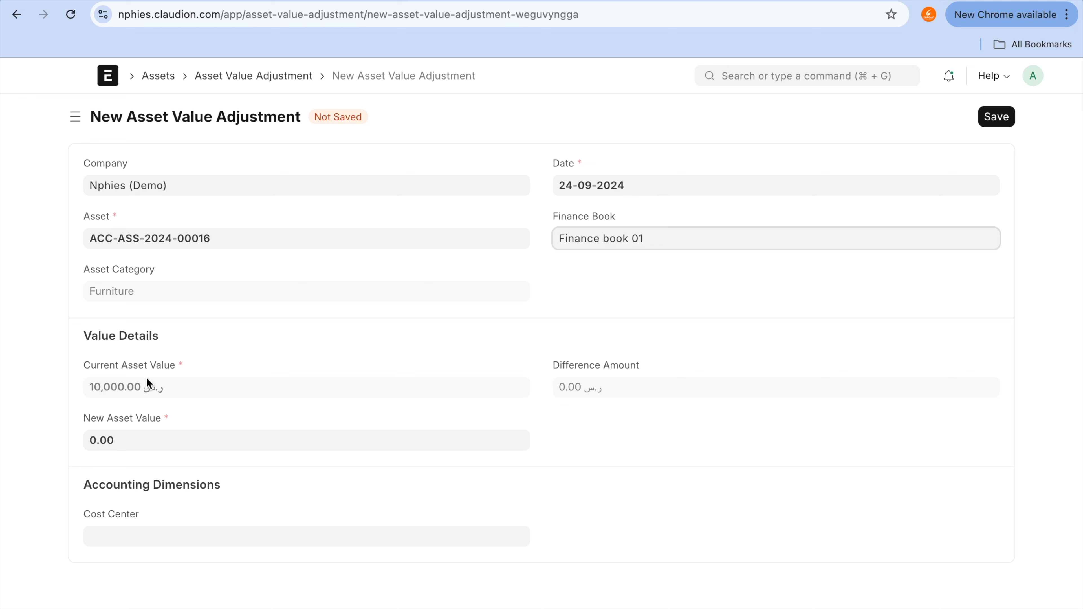
- Copy the asset ID from the value adjustment and find ACC-ASS-2024-00016 in the Fixed Asset Register
{"action": "key", "text": "ctrl+a"}
{"action": "mouse_move", "coordinate": [139, 371]}
{"action": "left_mouse_down"}
{"action": "mouse_move", "coordinate": [83, 372]}
{"action": "mouse_move", "coordinate": [126, 416]}
{"action": "mouse_move", "coordinate": [153, 362]}
{"action": "left_mouse_up"}
{"action": "left_click", "coordinate": [266, 240]}
{"action": "key", "text": "super+a"}
{"action": "key", "text": "super+c"}
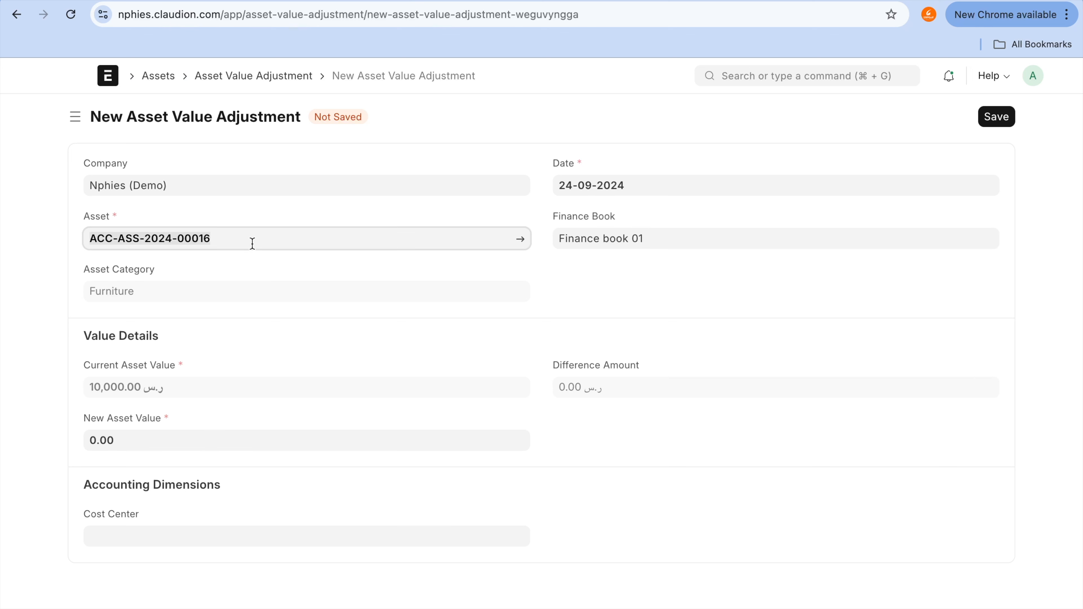
{"action": "left_click", "coordinate": [57, 375]}
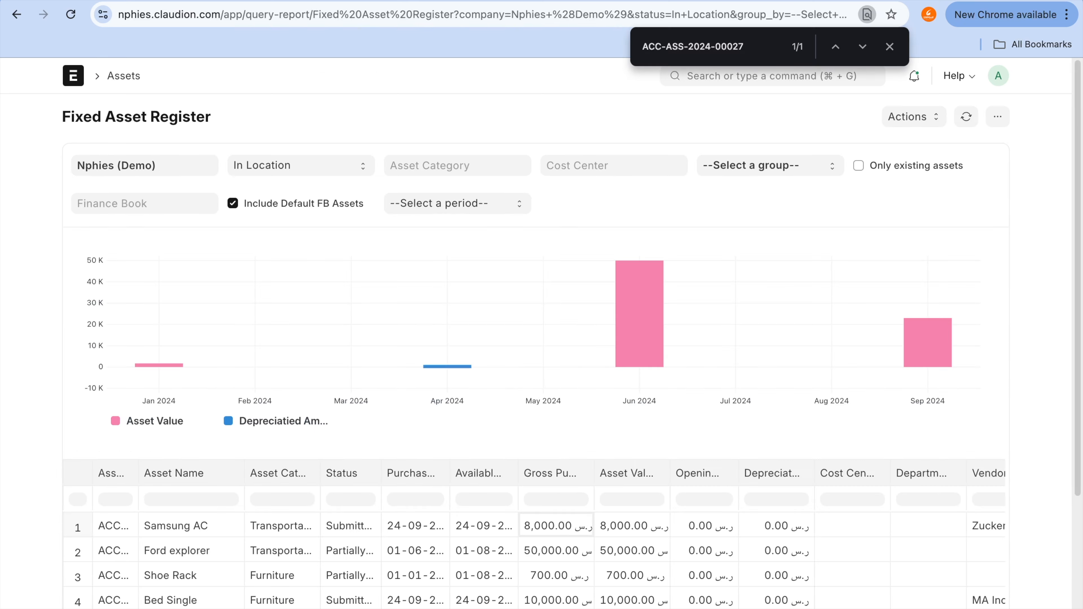
{"action": "key", "text": "super+f"}
{"action": "key", "text": "super+v"}
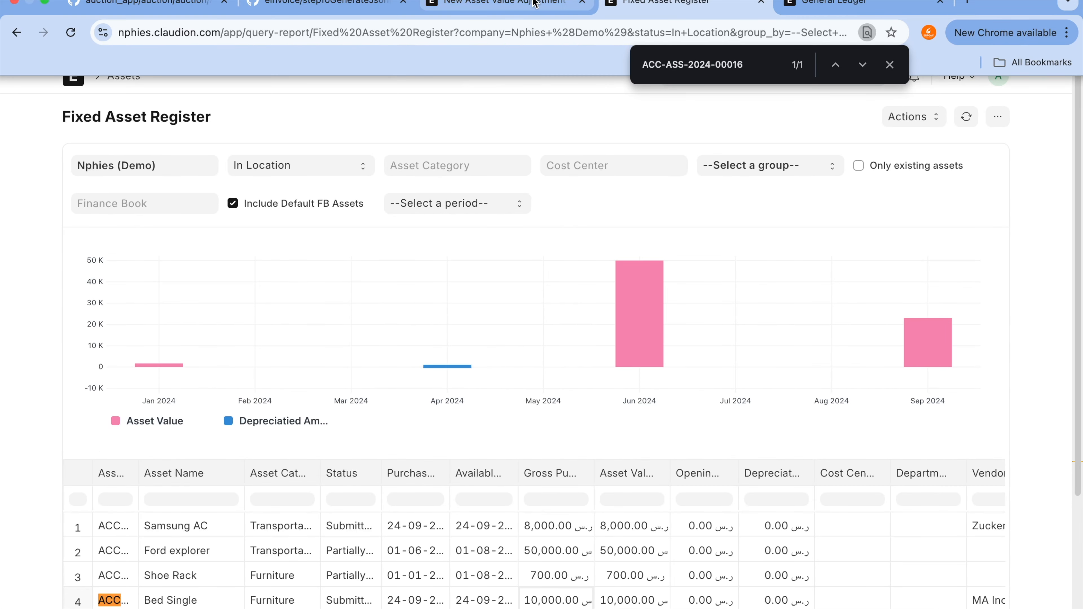
- Set New Asset Value to 14,000 in the Bed Single value adjustment and save it
{"action": "left_click", "coordinate": [534, 2]}
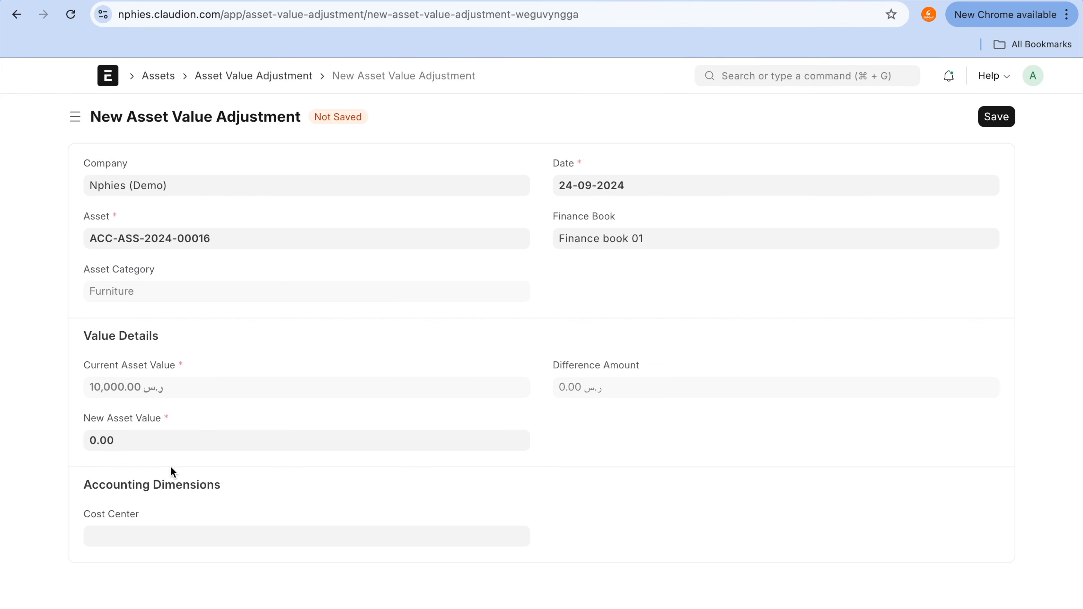
{"action": "left_click", "coordinate": [177, 444]}
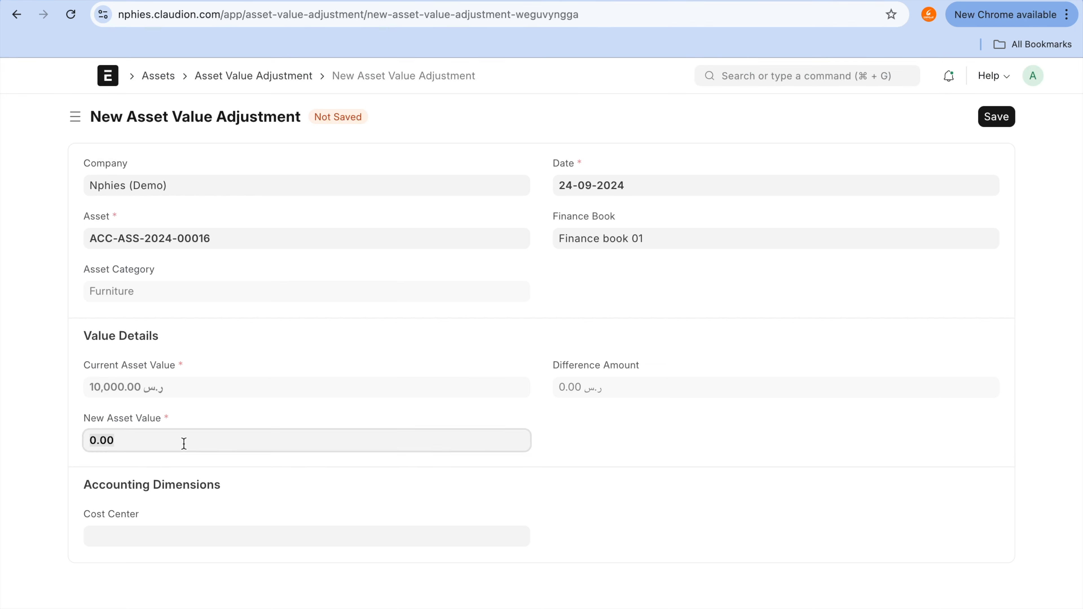
{"action": "type", "text": "14,000"}
{"action": "left_click", "coordinate": [625, 444]}
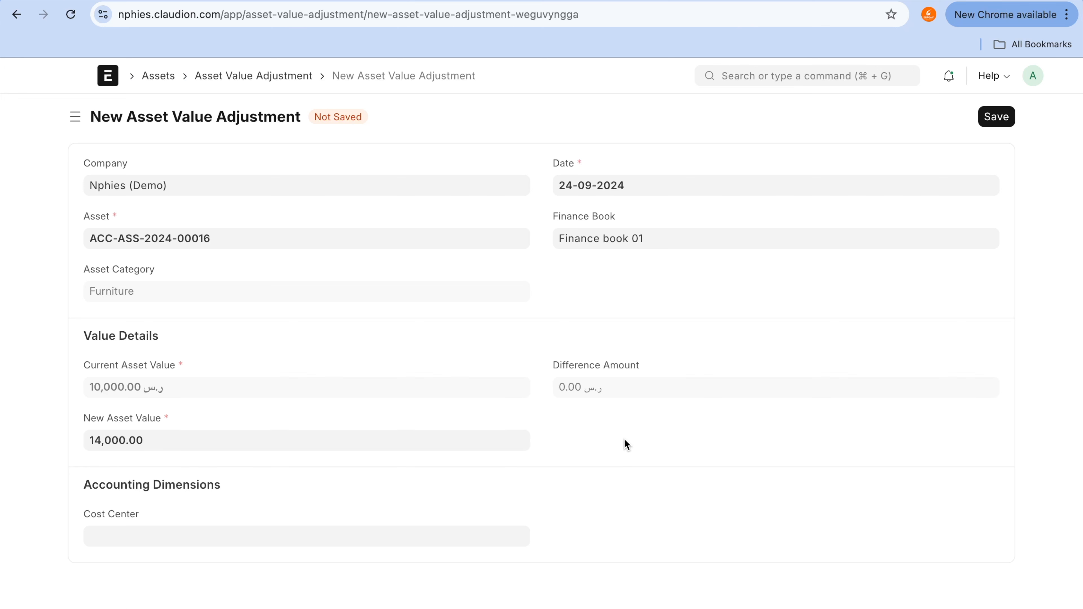
{"action": "left_click", "coordinate": [996, 119]}
- Check the adjustment's Difference Amount and submit the Bed Single value adjustment
{"action": "mouse_move", "coordinate": [684, 382]}
{"action": "left_mouse_down"}
{"action": "mouse_move", "coordinate": [657, 446]}
{"action": "mouse_move", "coordinate": [712, 353]}
{"action": "left_mouse_up"}
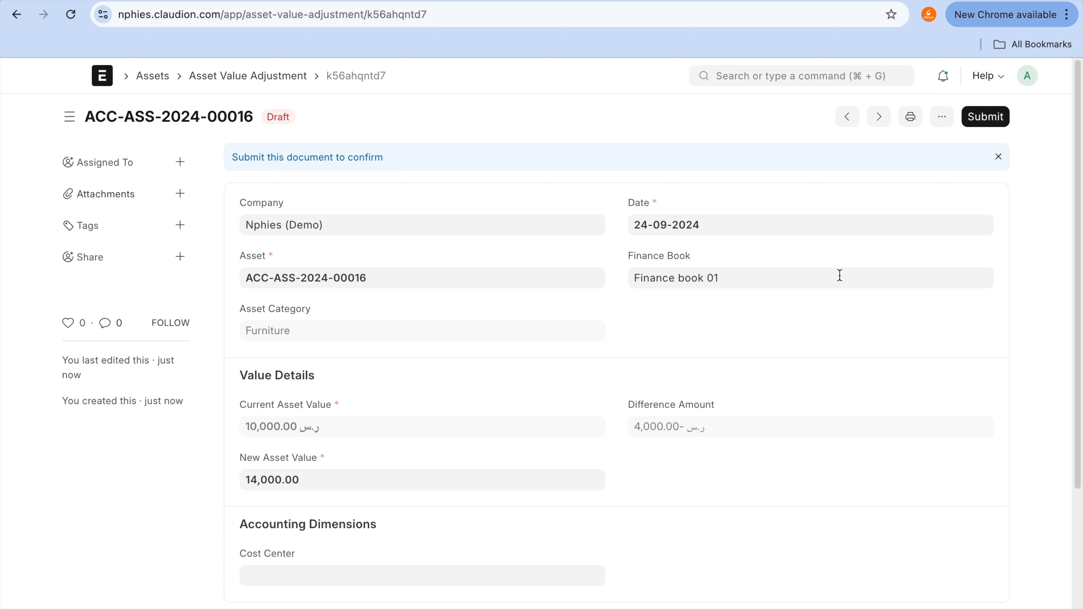
{"action": "mouse_move", "coordinate": [709, 396]}
{"action": "left_mouse_down"}
{"action": "mouse_move", "coordinate": [546, 445]}
{"action": "mouse_move", "coordinate": [691, 403]}
{"action": "left_mouse_up"}
{"action": "left_click", "coordinate": [983, 115]}
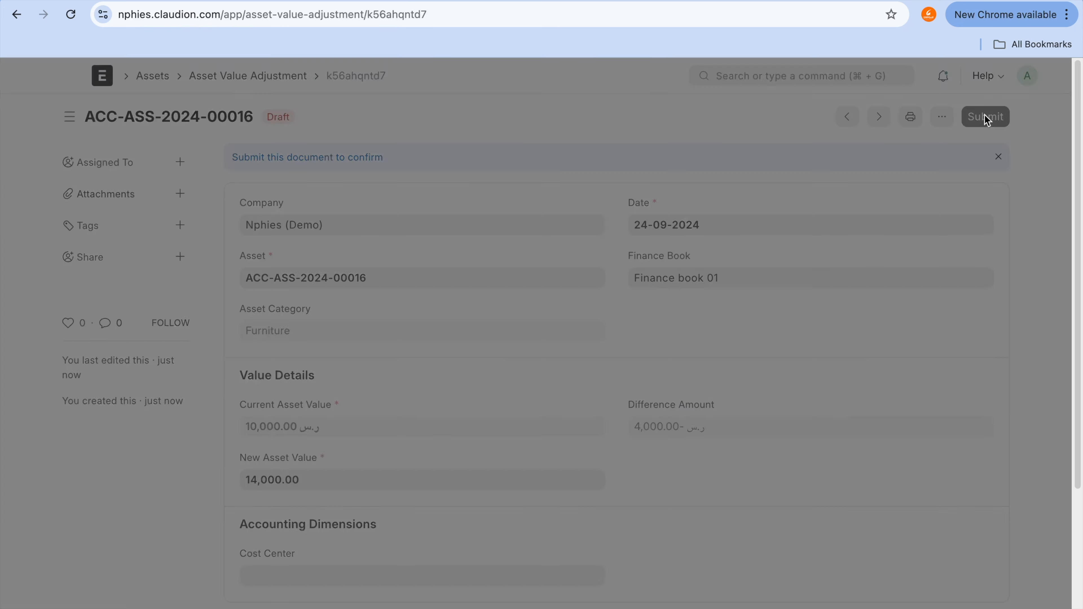
{"action": "left_click", "coordinate": [717, 198]}
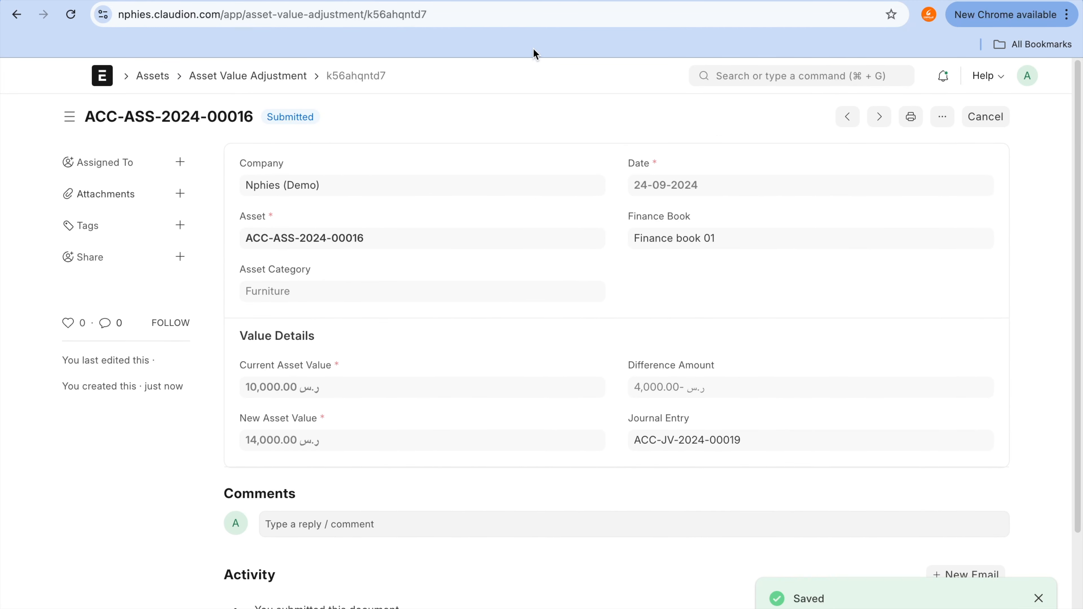
- Refresh the Fixed Asset Register and check the asset value of Bed Single ACC-ASS-2024-00016
{"action": "left_click", "coordinate": [668, 1]}
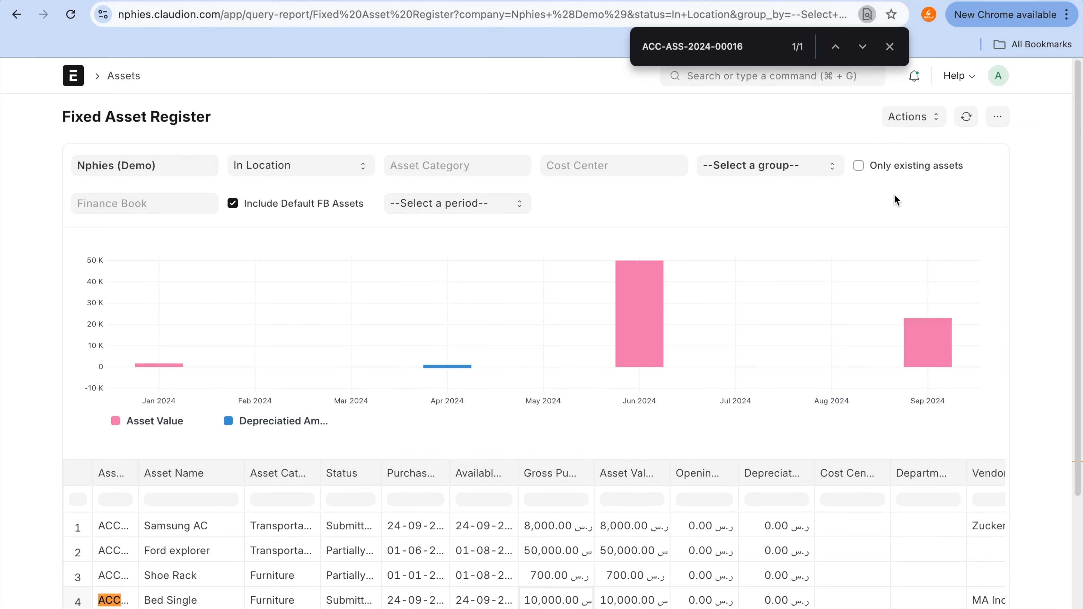
{"action": "left_click", "coordinate": [965, 121]}
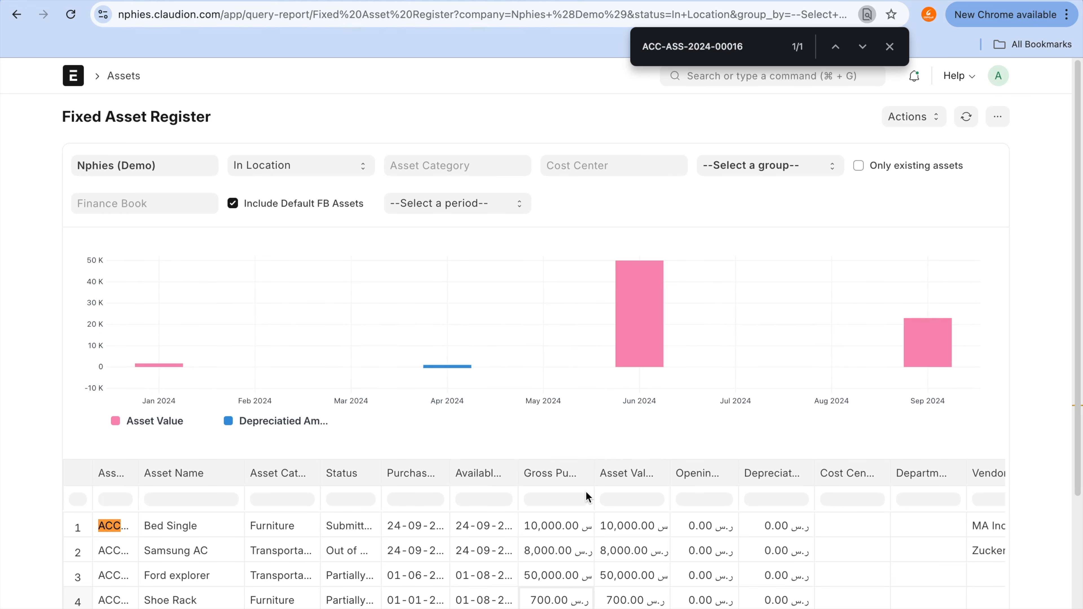
{"action": "scroll", "coordinate": [664, 540], "scroll_direction": "right", "scroll_amount": 5}
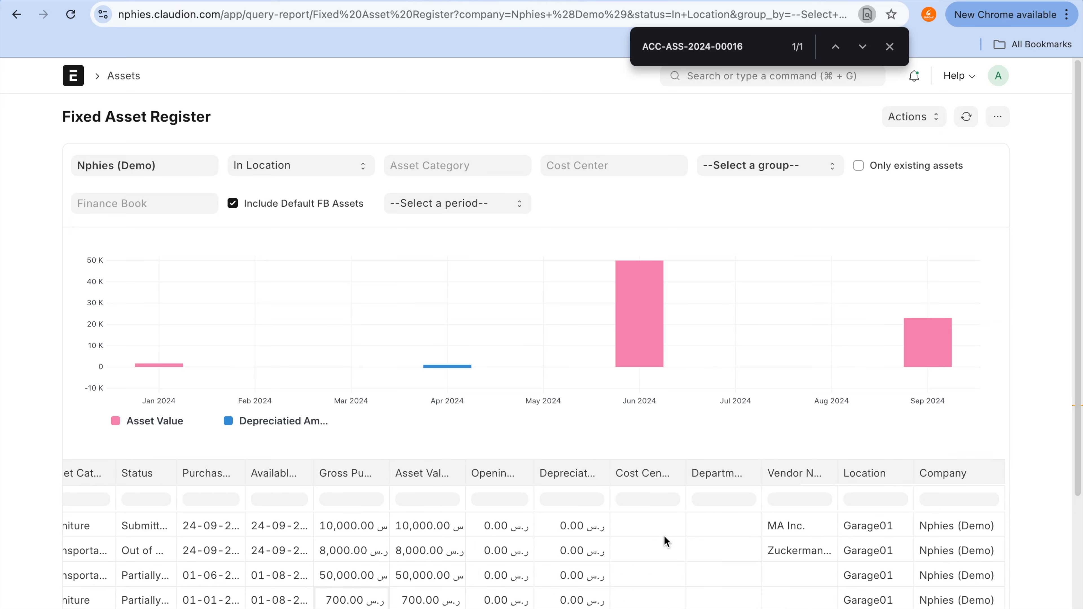
{"action": "key", "text": "Return"}
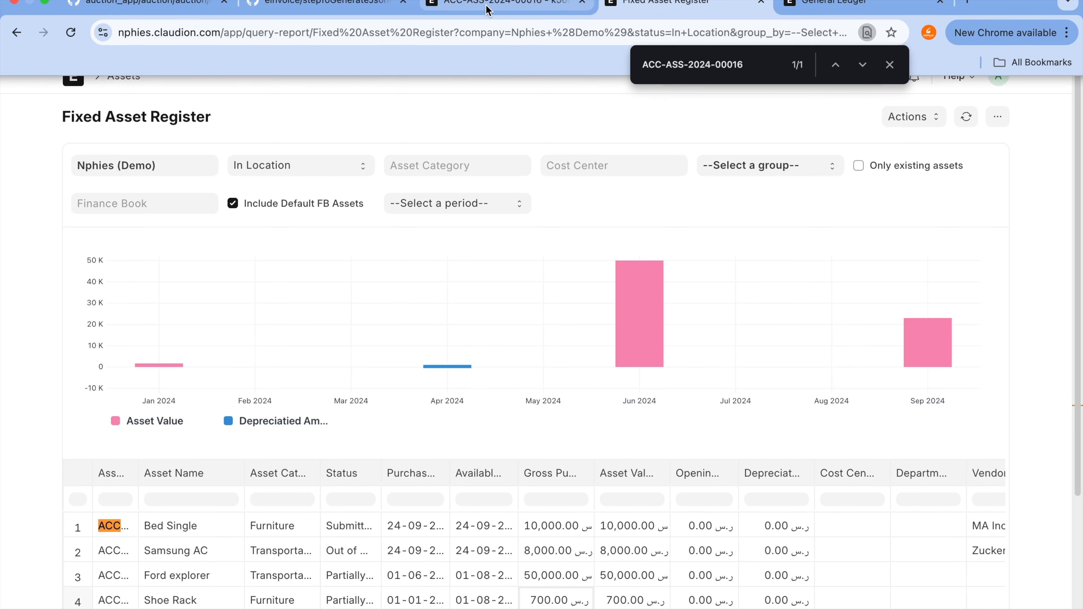
- Examine the journal entry linked to the submitted value adjustment, and return to the Fixed Asset Register
{"action": "left_click", "coordinate": [489, 9]}
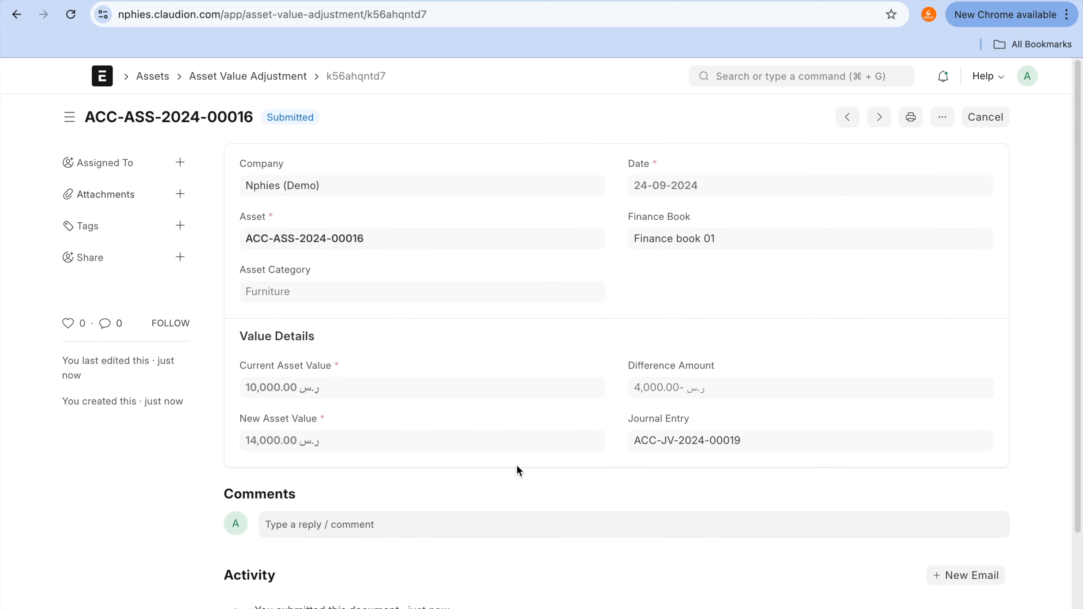
{"action": "left_click", "coordinate": [673, 441]}
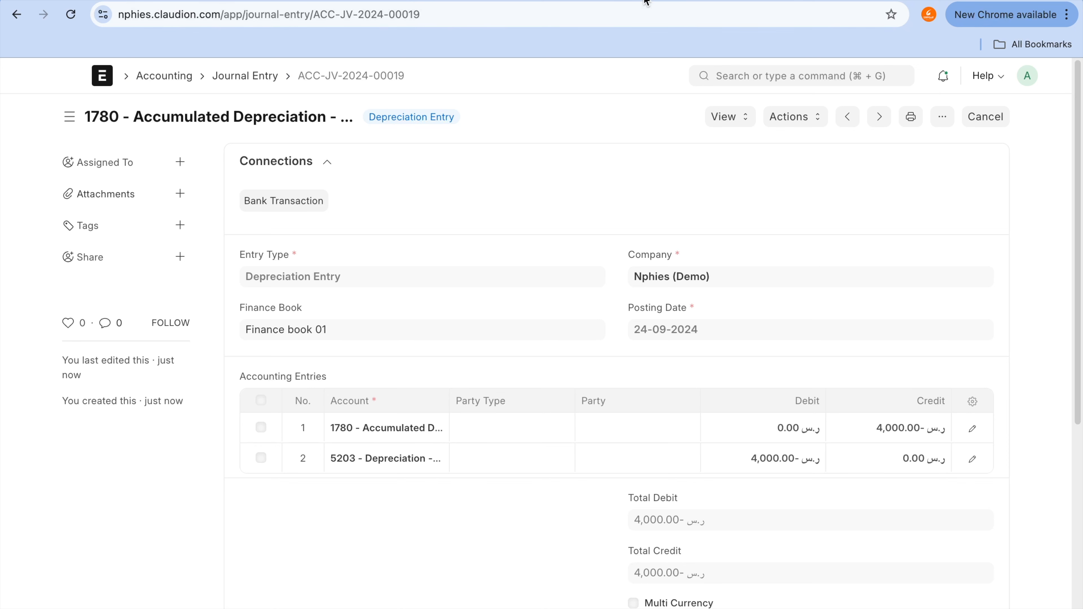
{"action": "left_click", "coordinate": [699, 1]}
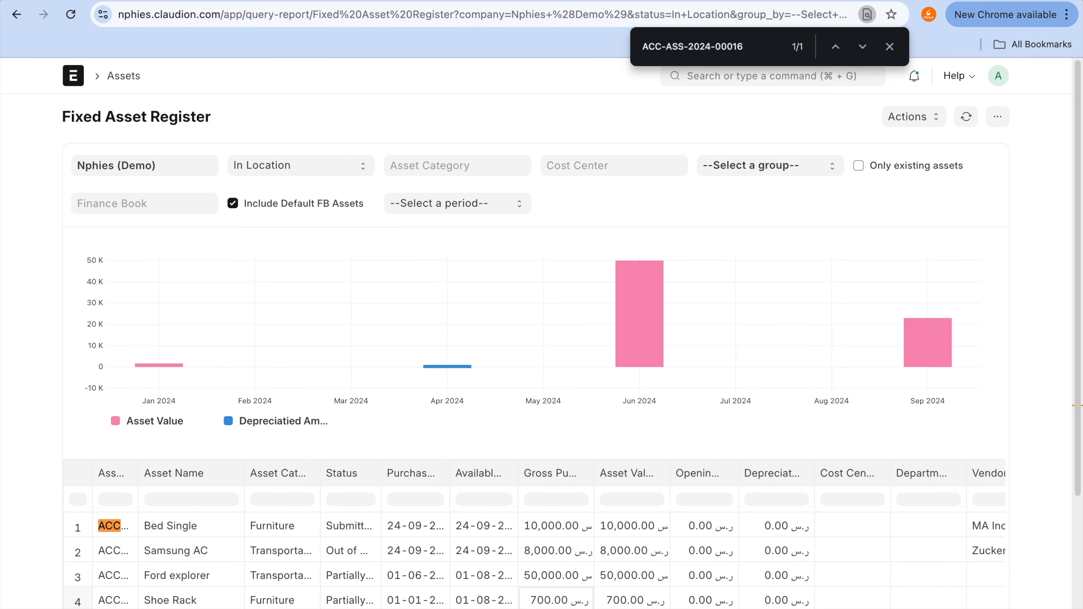
- Leave the Fixed Asset Register and open the Chart of Accounts for Nphies (Demo)
{"action": "left_click", "coordinate": [835, 1]}
{"action": "left_click", "coordinate": [746, 81]}
{"action": "type", "text": "ca"}
{"action": "key", "text": "BackSpace"}
{"action": "type", "text": "hjart"}
{"action": "key", "text": "BackSpace"}
{"action": "key", "text": "BackSpace"}
{"action": "key", "text": "BackSpace"}
{"action": "key", "text": "BackSpace"}
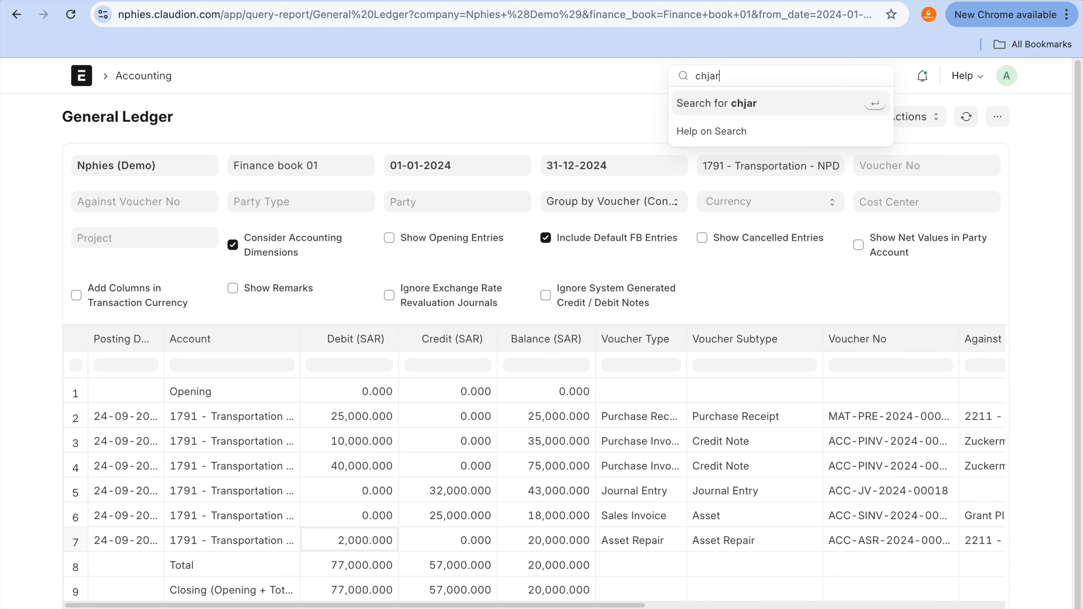
{"action": "type", "text": "art of"}
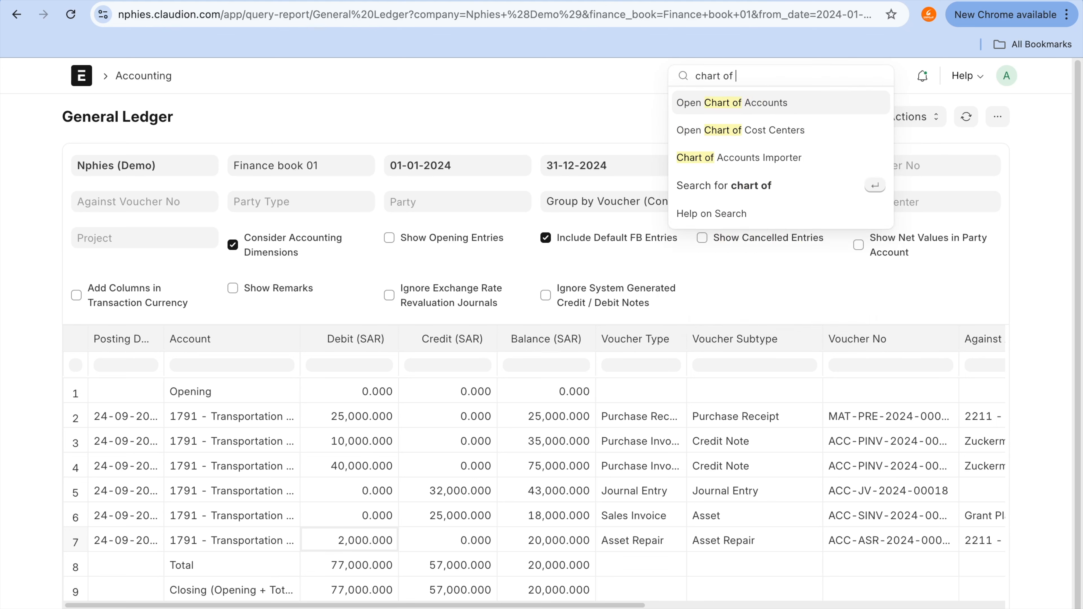
{"action": "left_click", "coordinate": [763, 103]}
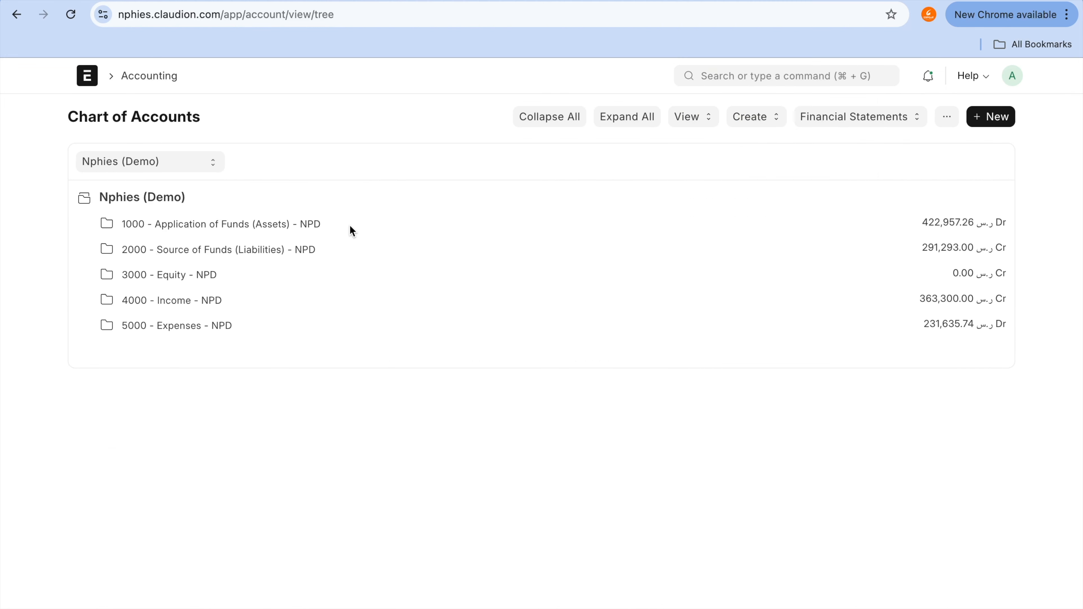
- Open the ledger of 5203 - Depreciation under Indirect Expenses and filter it by Finance book 01
{"action": "left_click", "coordinate": [224, 332]}
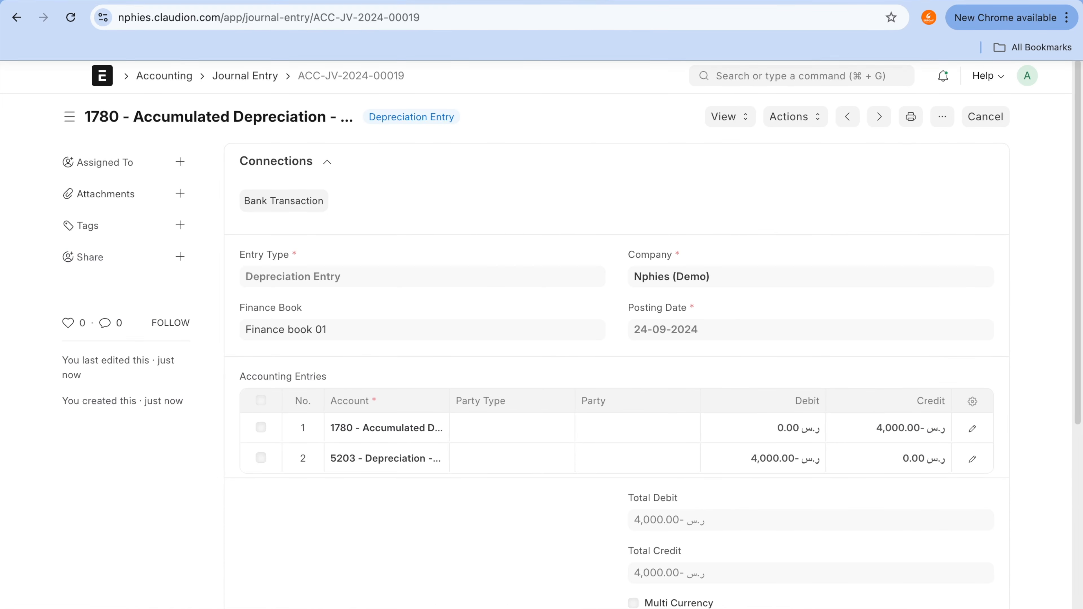
{"action": "left_click", "coordinate": [837, 3]}
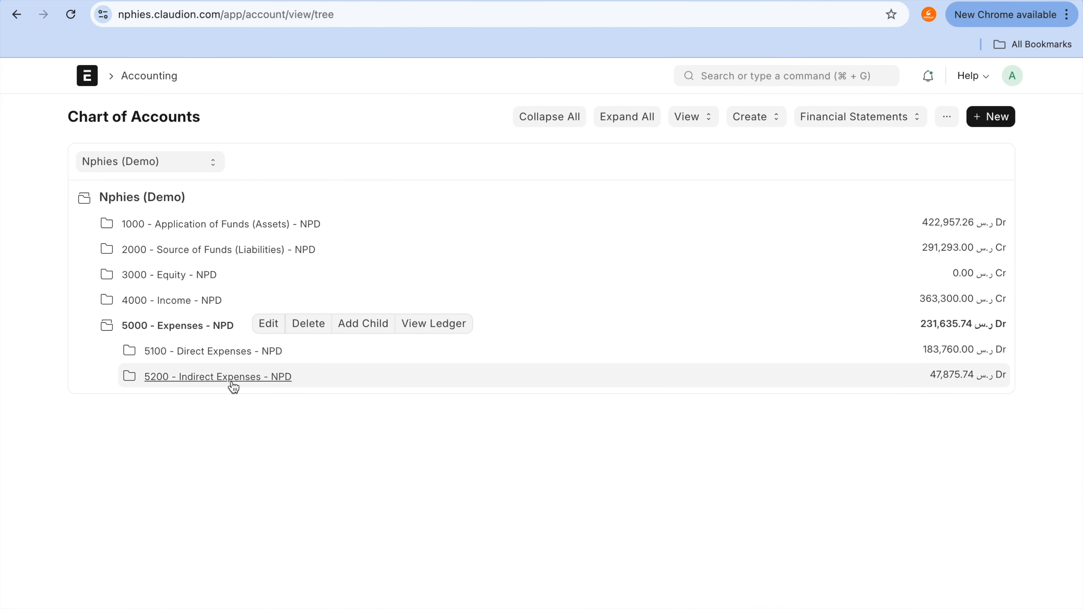
{"action": "left_click", "coordinate": [234, 385]}
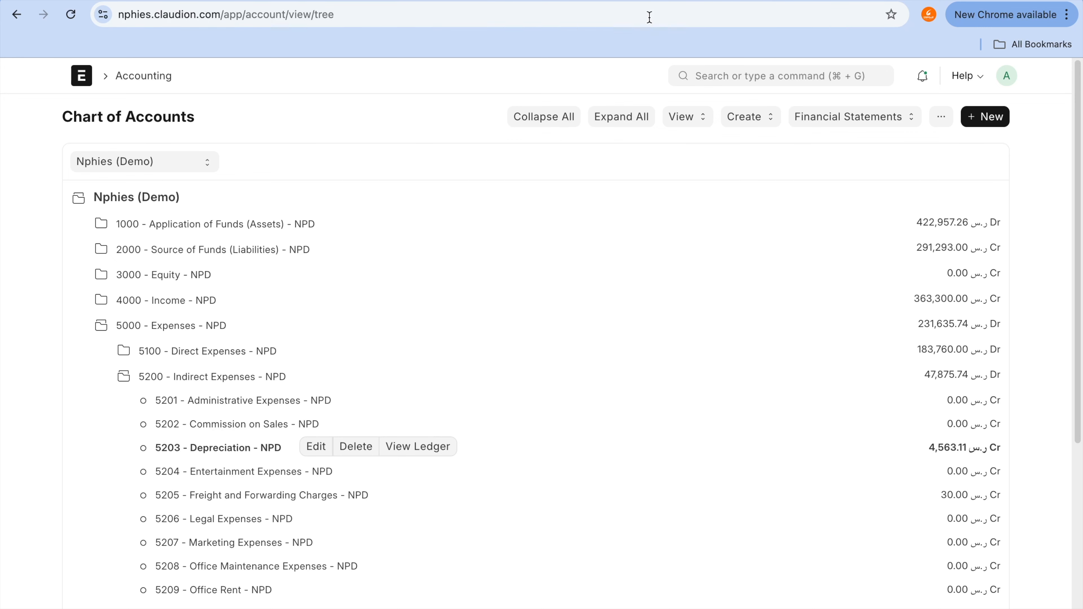
{"action": "left_click", "coordinate": [426, 455]}
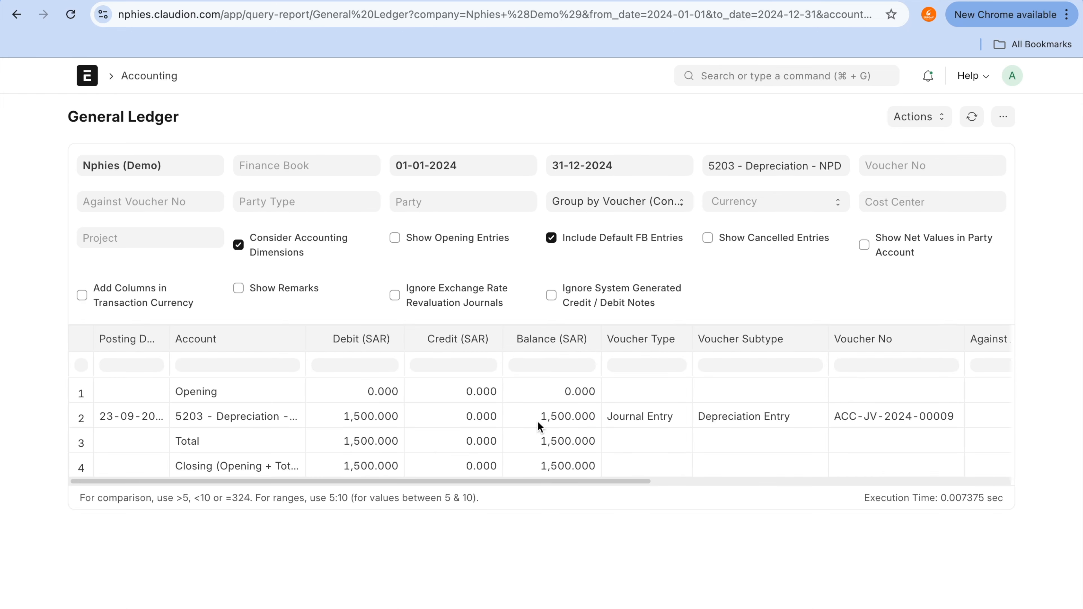
{"action": "left_click", "coordinate": [345, 170]}
{"action": "left_click", "coordinate": [347, 190]}
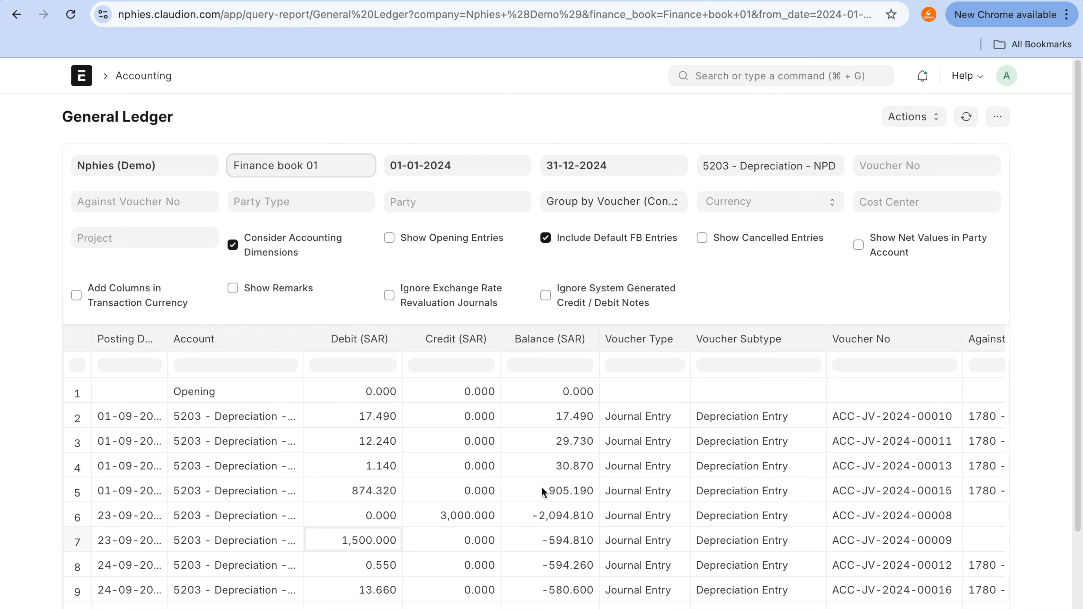
- Examine the credit posted by ACC-JV-2024-00019 in the Depreciation ledger against the debit and balance columns
{"action": "scroll", "coordinate": [542, 486], "scroll_direction": "down", "scroll_amount": 3}
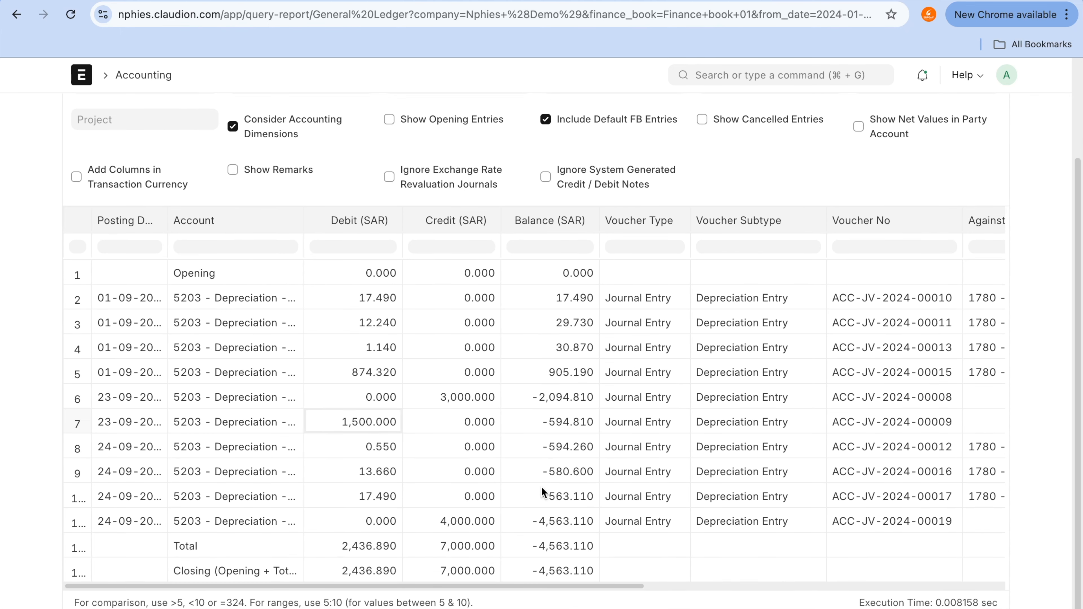
{"action": "left_click", "coordinate": [476, 524]}
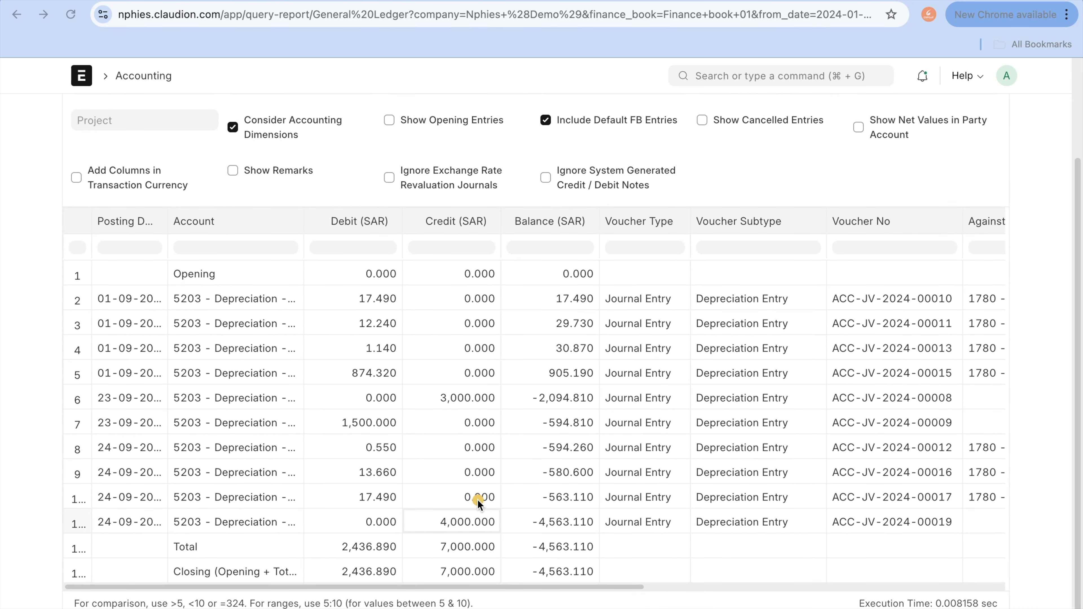
{"action": "left_click_drag", "start_coordinate": [408, 511], "coordinate": [519, 527]}
{"action": "left_click_drag", "start_coordinate": [568, 271], "coordinate": [570, 606]}
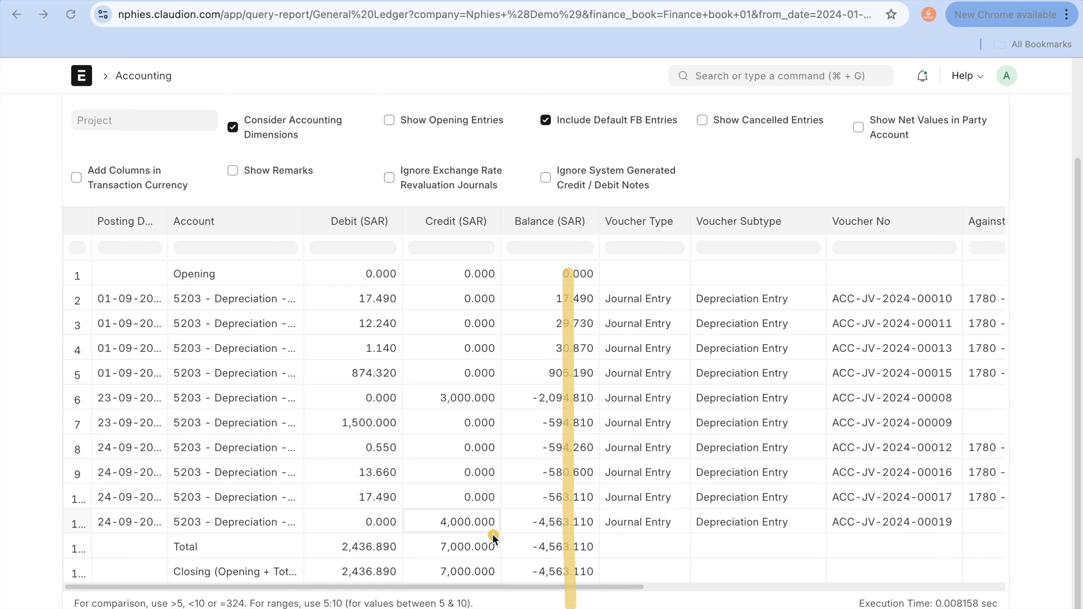
{"action": "mouse_move", "coordinate": [491, 513]}
{"action": "left_mouse_down"}
{"action": "mouse_move", "coordinate": [421, 516]}
{"action": "mouse_move", "coordinate": [510, 541]}
{"action": "mouse_move", "coordinate": [490, 528]}
{"action": "left_mouse_up"}
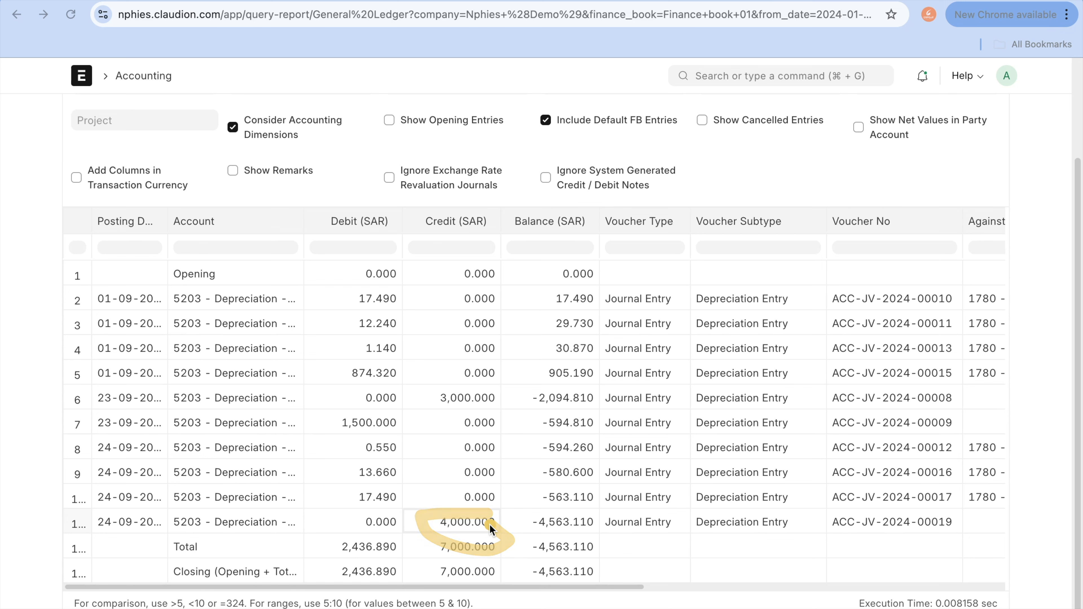
{"action": "left_click_drag", "start_coordinate": [392, 262], "coordinate": [375, 330]}
{"action": "left_click_drag", "start_coordinate": [386, 382], "coordinate": [398, 605]}
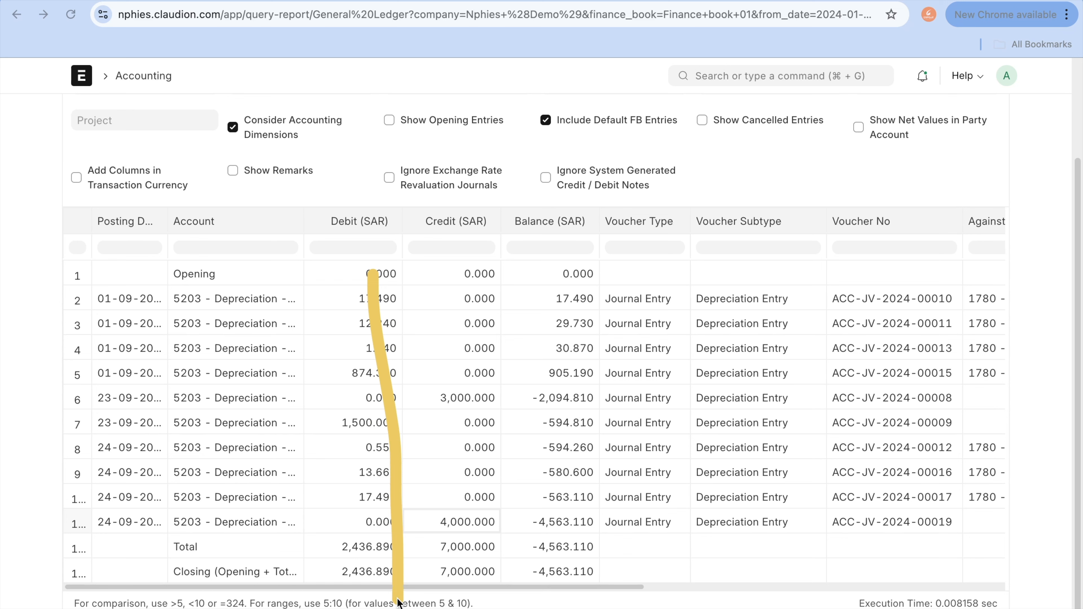
{"action": "left_click_drag", "start_coordinate": [361, 273], "coordinate": [365, 589]}
{"action": "left_click_drag", "start_coordinate": [442, 527], "coordinate": [515, 528]}
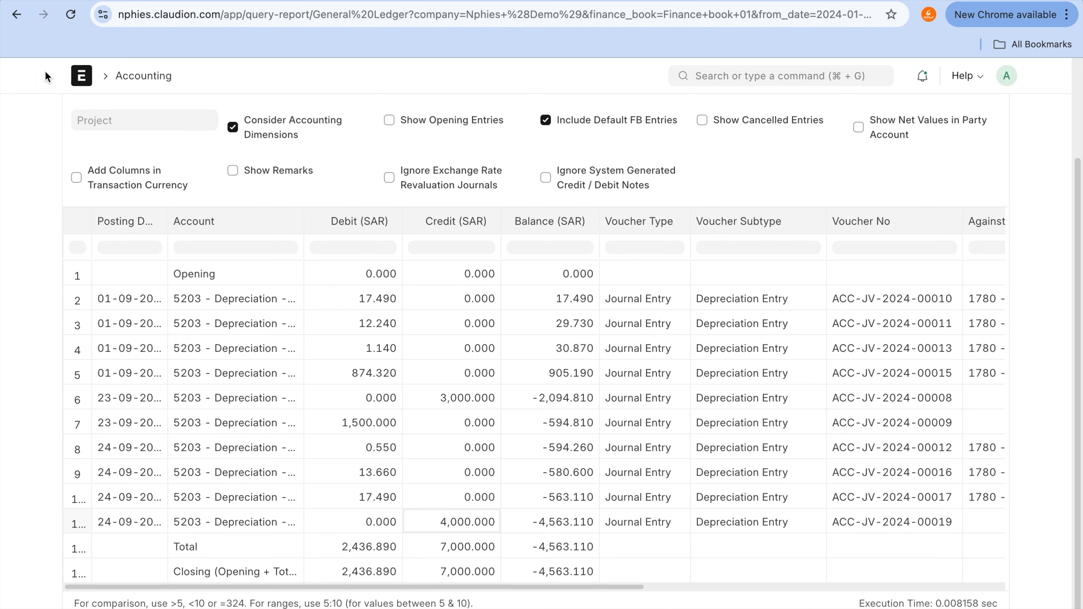
- Return to the Bed Single asset ACC-ASS-2024-00016 and start another asset value adjustment for it
{"action": "left_click", "coordinate": [17, 14]}
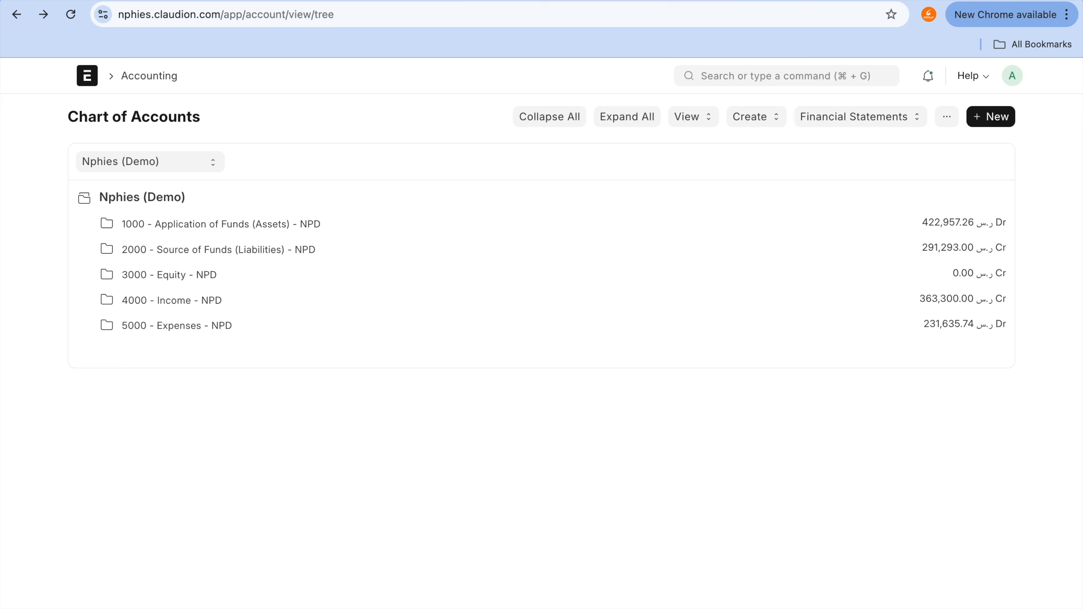
{"action": "left_click", "coordinate": [495, 5]}
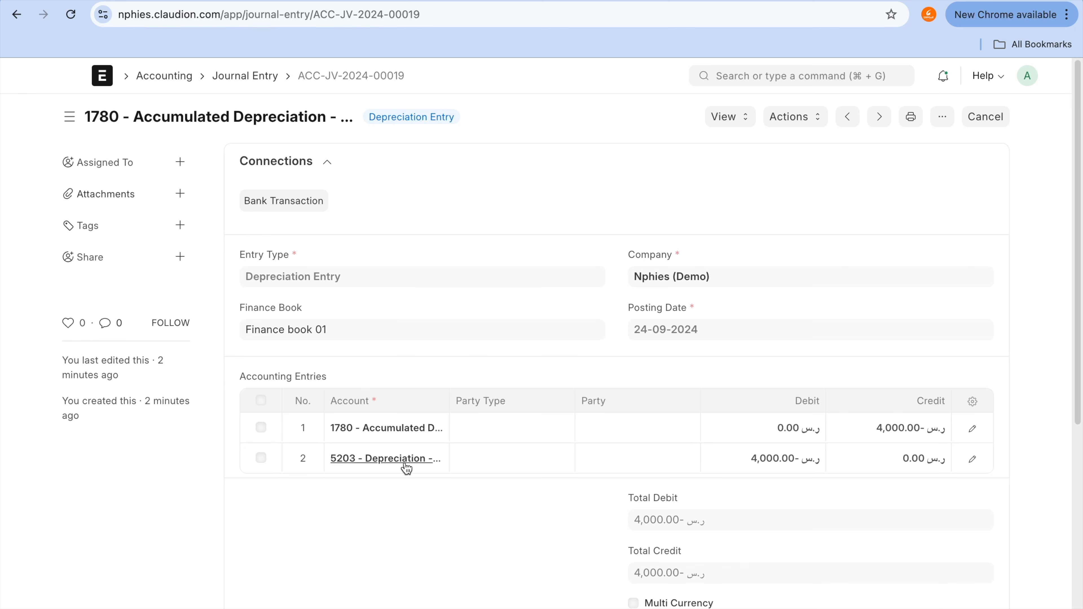
{"action": "left_click", "coordinate": [14, 23]}
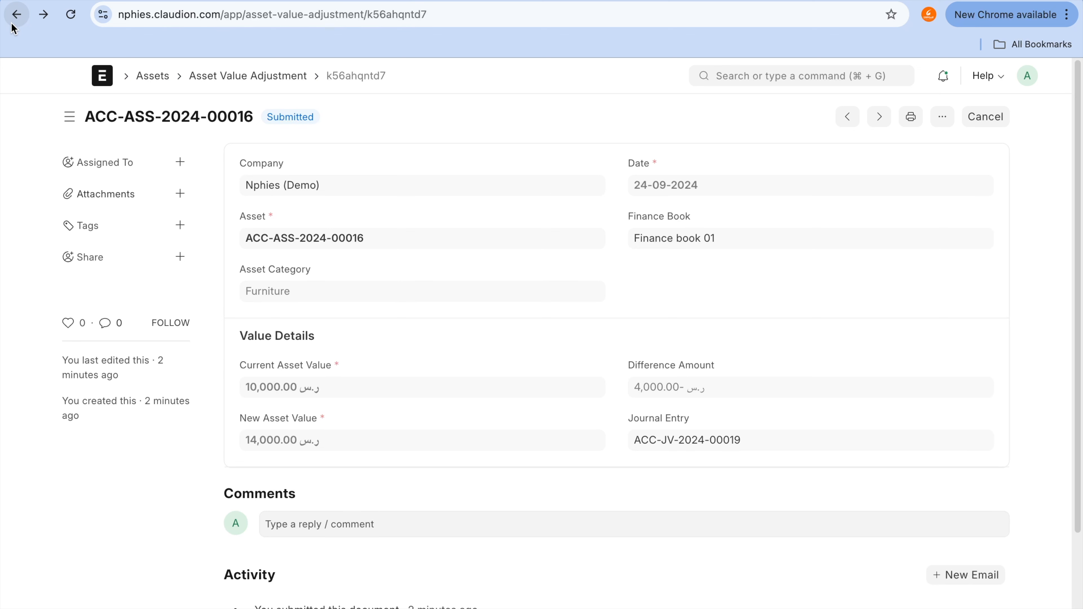
{"action": "left_click", "coordinate": [15, 16]}
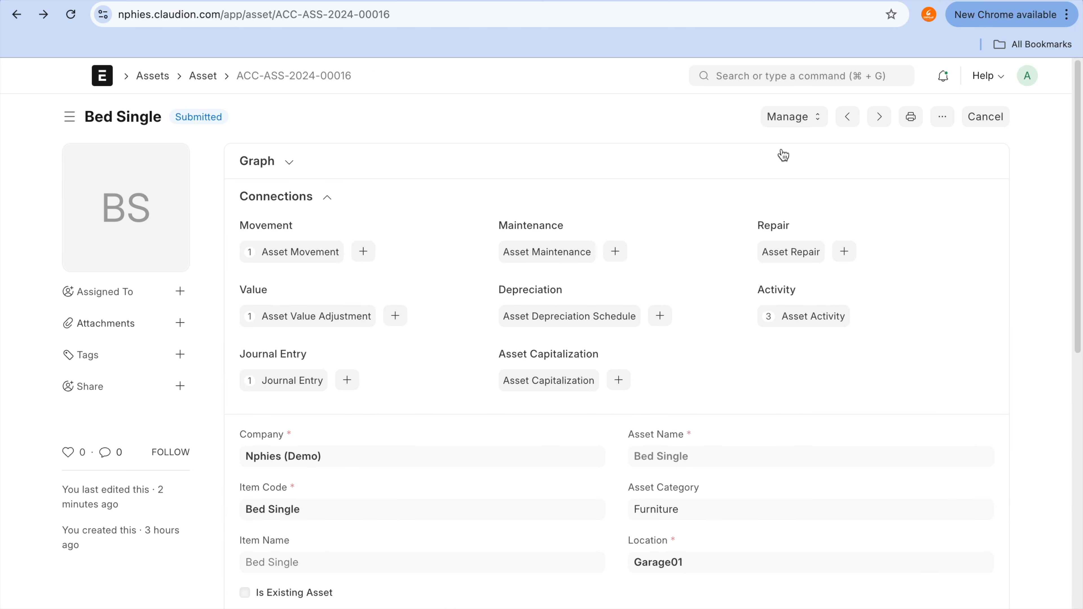
{"action": "left_click", "coordinate": [804, 113]}
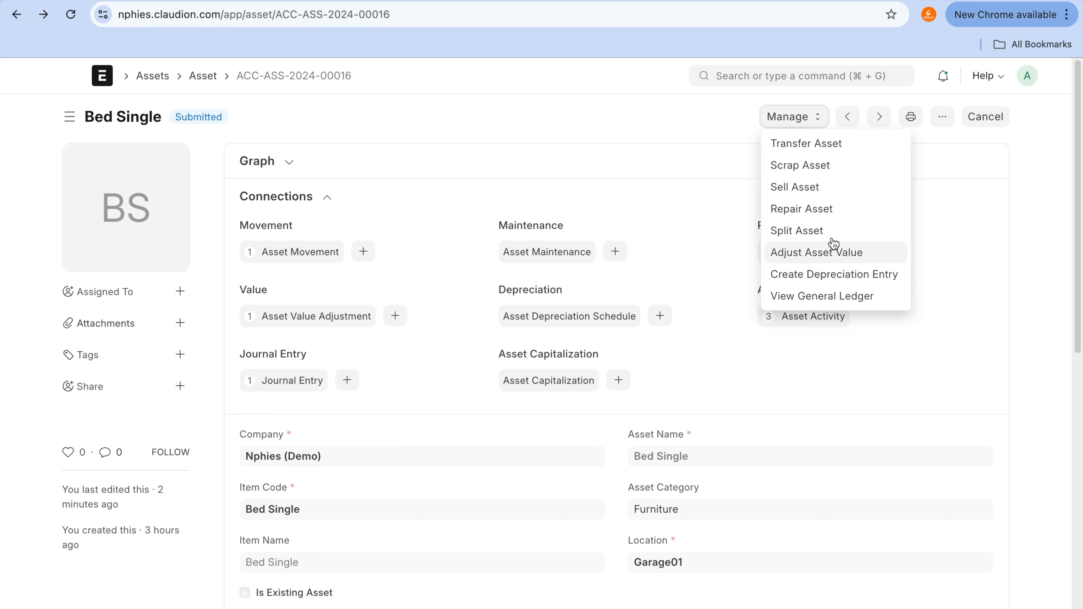
{"action": "left_click", "coordinate": [834, 255]}
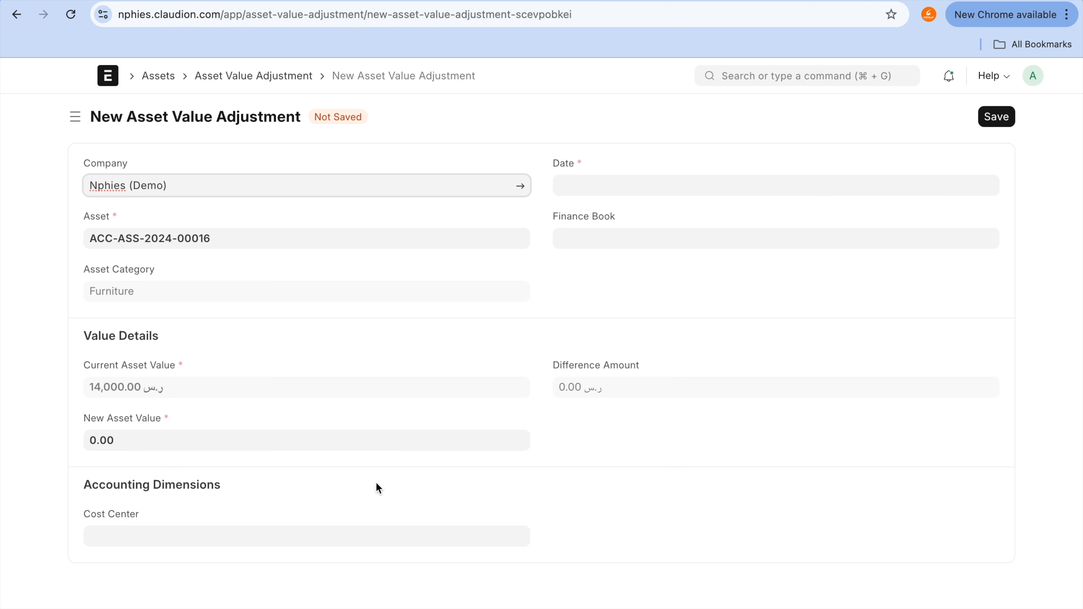
- Set New Asset Value to 6,000 in the Bed Single adjustment and try to save it
{"action": "left_click", "coordinate": [364, 441]}
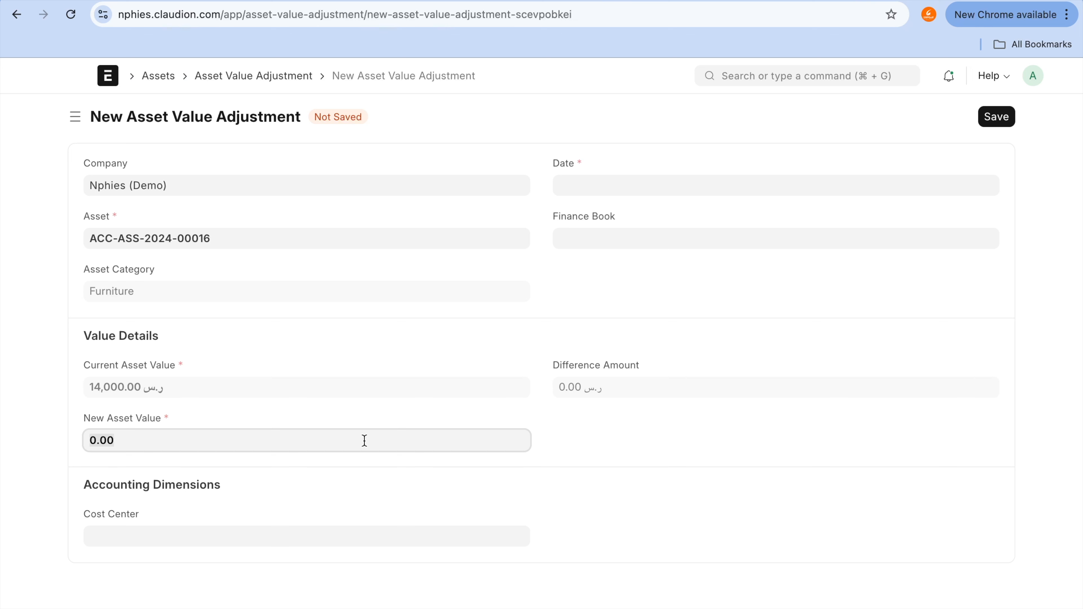
{"action": "type", "text": "6000"}
{"action": "left_click", "coordinate": [761, 449]}
{"action": "left_click", "coordinate": [996, 117]}
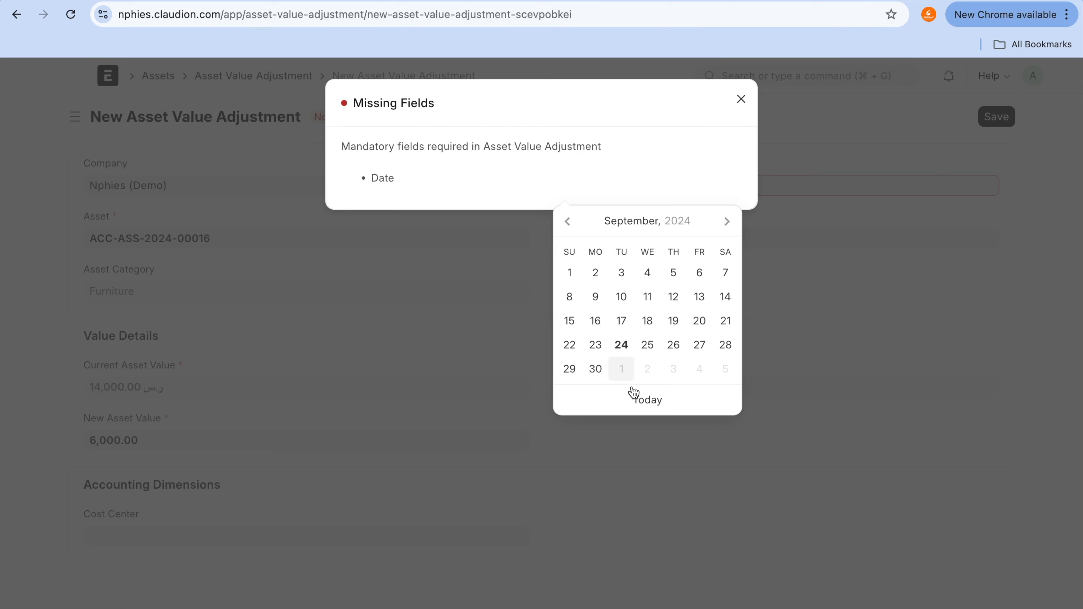
- Date the Bed Single value adjustment 24-09-2024, and save and submit it
{"action": "left_click", "coordinate": [648, 400]}
{"action": "left_click", "coordinate": [741, 99]}
{"action": "left_click", "coordinate": [985, 121]}
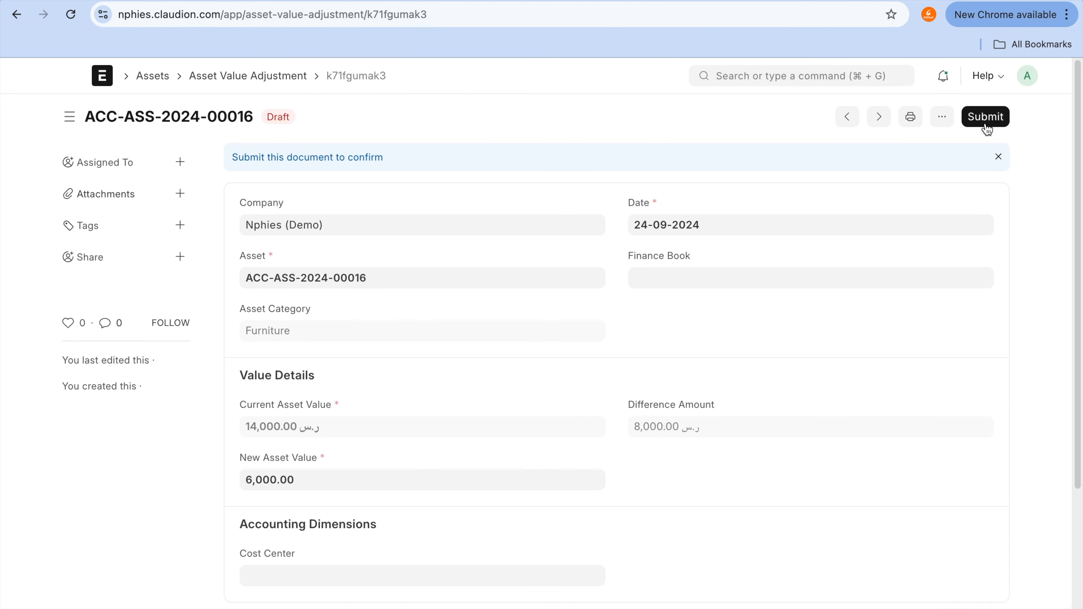
{"action": "left_click", "coordinate": [993, 119]}
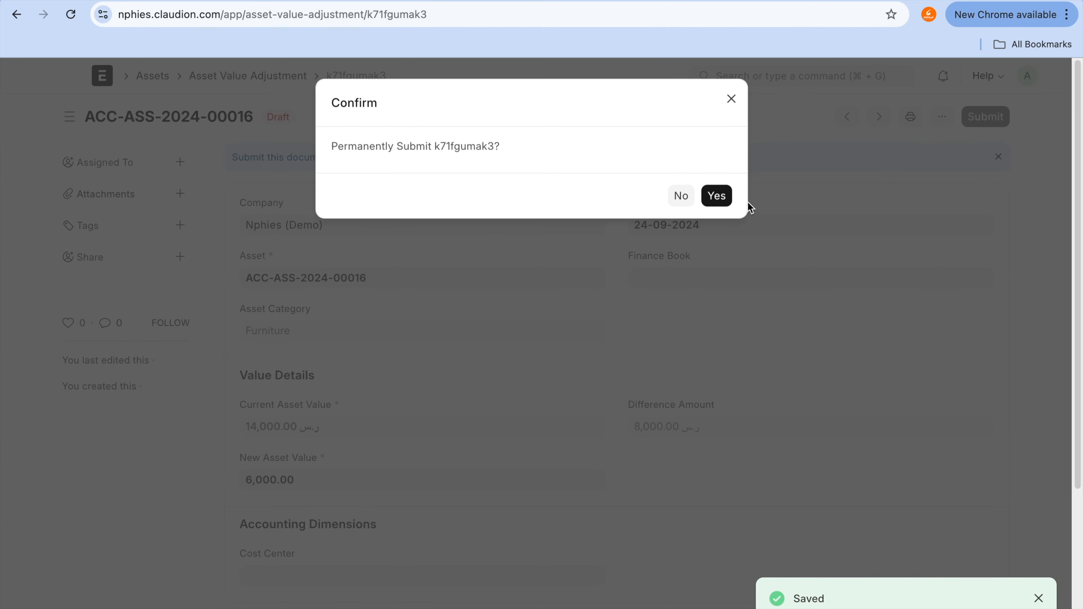
{"action": "left_click", "coordinate": [709, 203]}
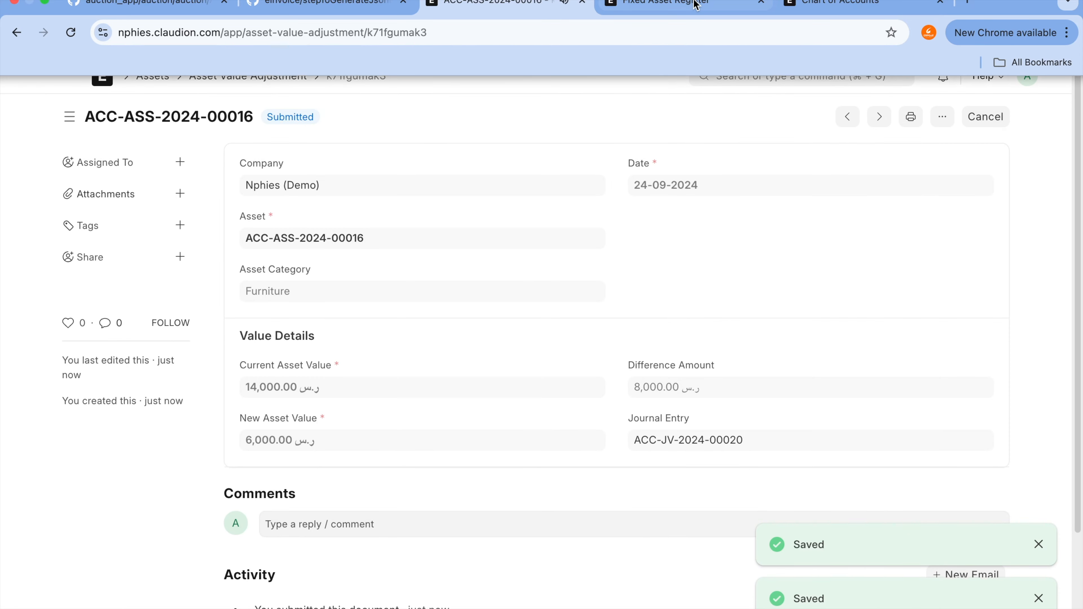
- Go back to the Chart of Accounts, expand Expenses and Indirect Expenses, and open the 5203 - Depreciation ledger
{"action": "left_click", "coordinate": [696, 4]}
{"action": "left_click", "coordinate": [810, 6]}
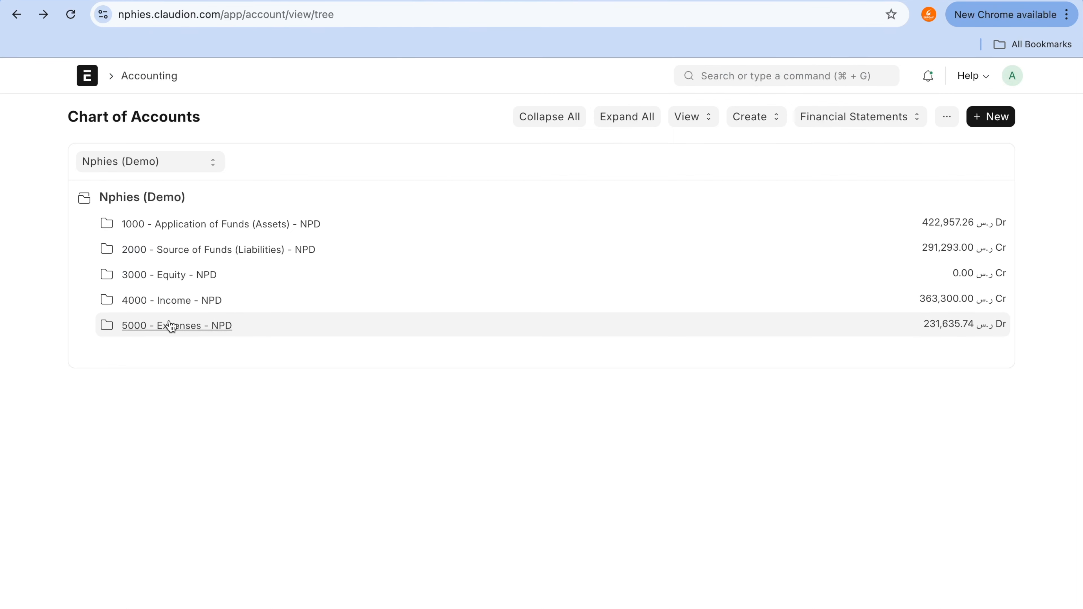
{"action": "left_click", "coordinate": [199, 326]}
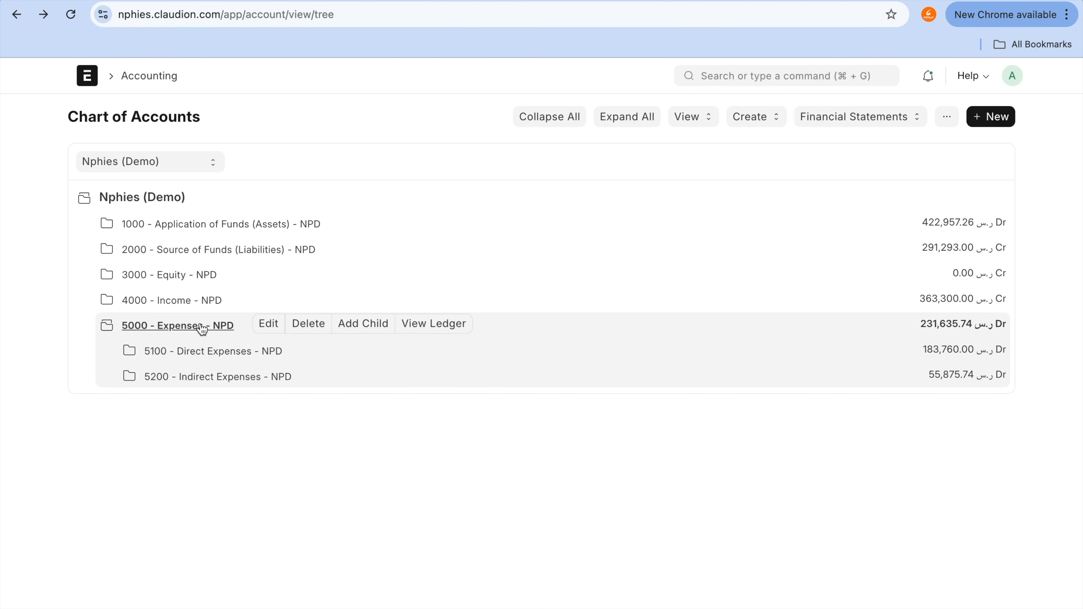
{"action": "left_click", "coordinate": [220, 378]}
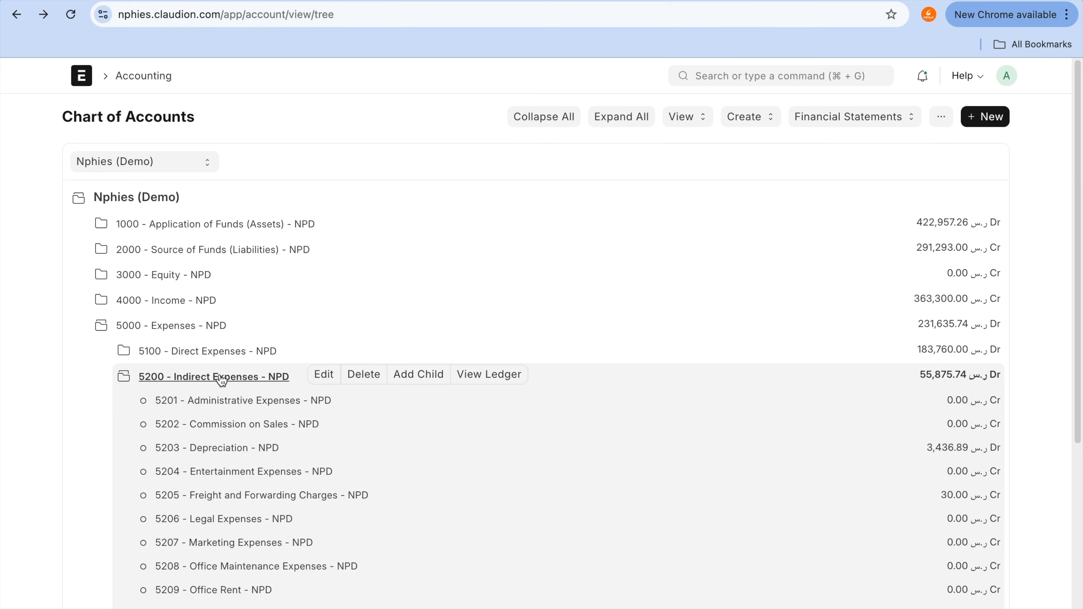
{"action": "scroll", "coordinate": [277, 516], "scroll_direction": "down", "scroll_amount": 5}
{"action": "scroll", "coordinate": [278, 520], "scroll_direction": "down", "scroll_amount": 2}
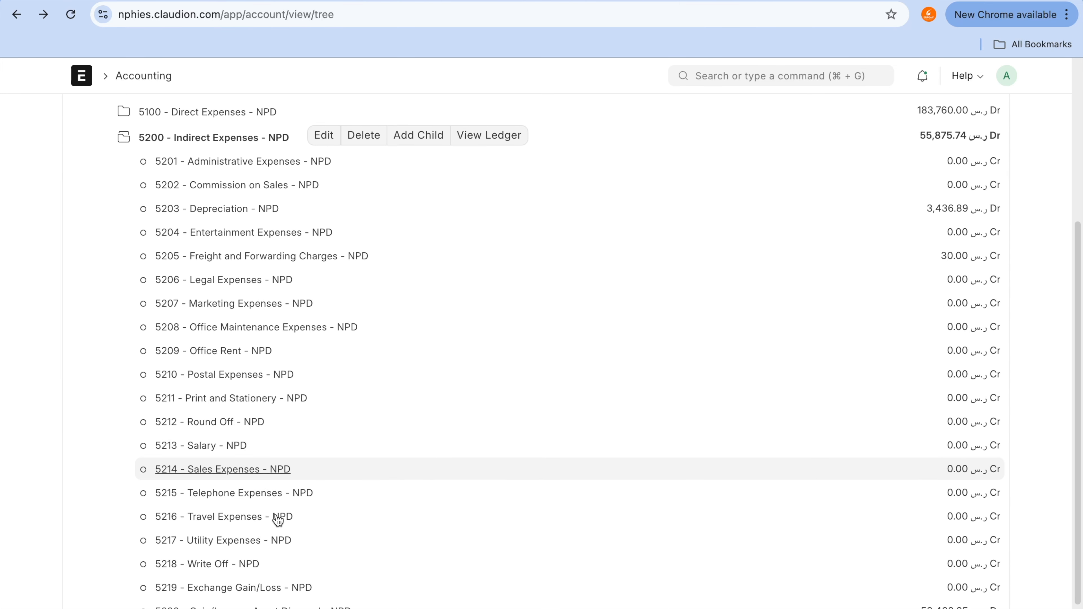
{"action": "scroll", "coordinate": [278, 519], "scroll_direction": "down", "scroll_amount": 2}
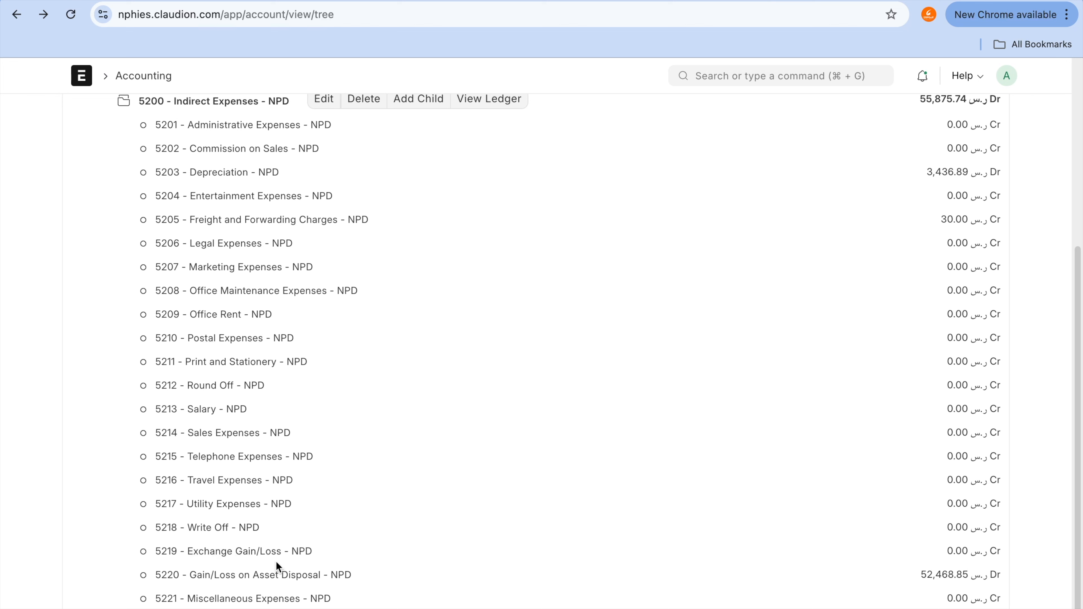
{"action": "left_click", "coordinate": [226, 173]}
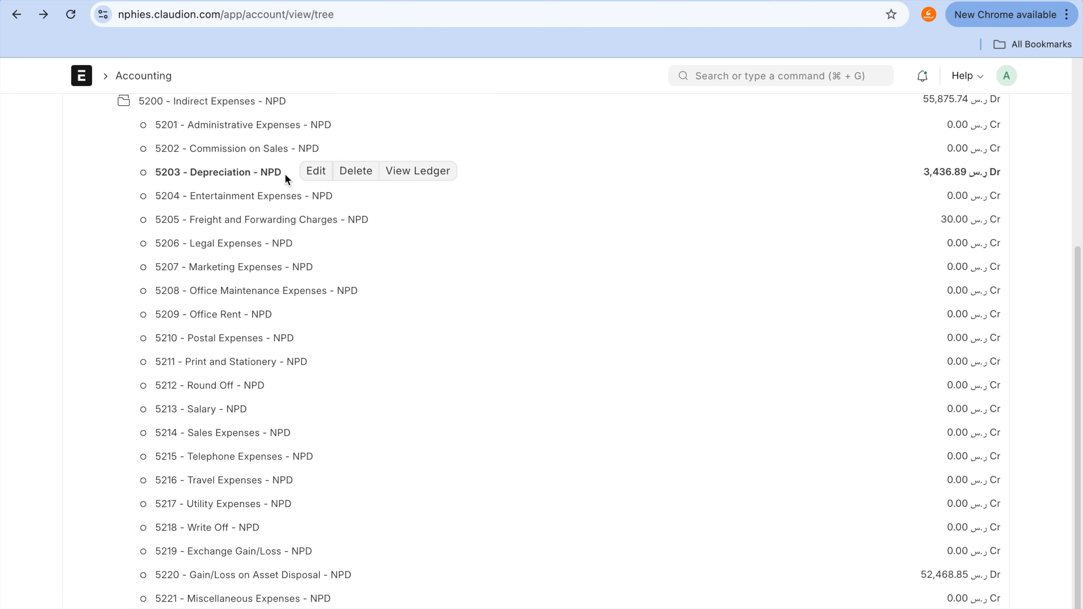
{"action": "left_click", "coordinate": [407, 174]}
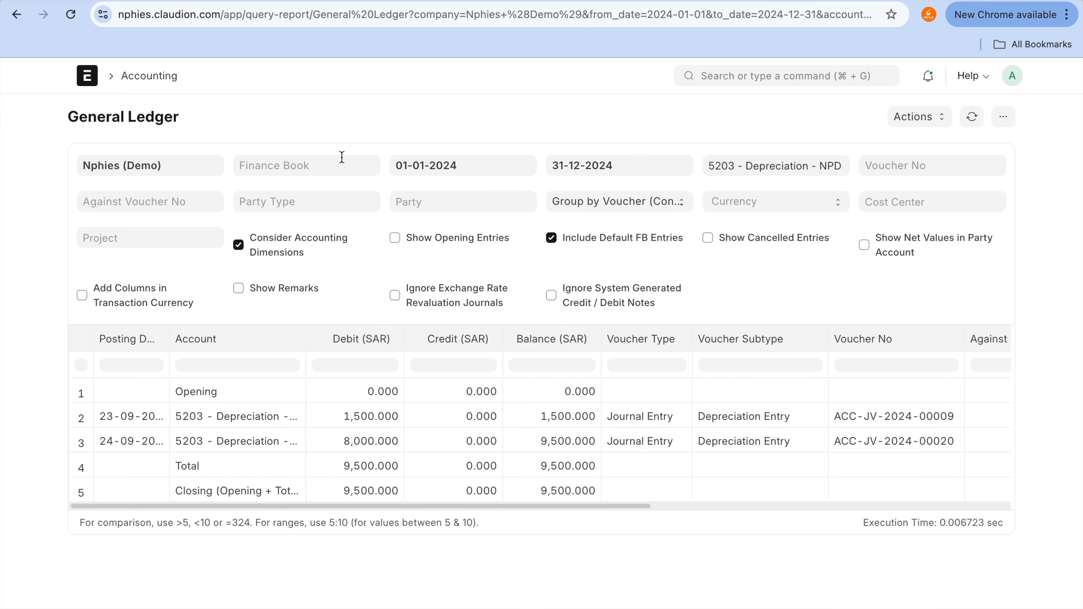
- Filter the Depreciation ledger by Finance book 01 and check the debit posted by ACC-JV-2024-00020
{"action": "left_click", "coordinate": [341, 166]}
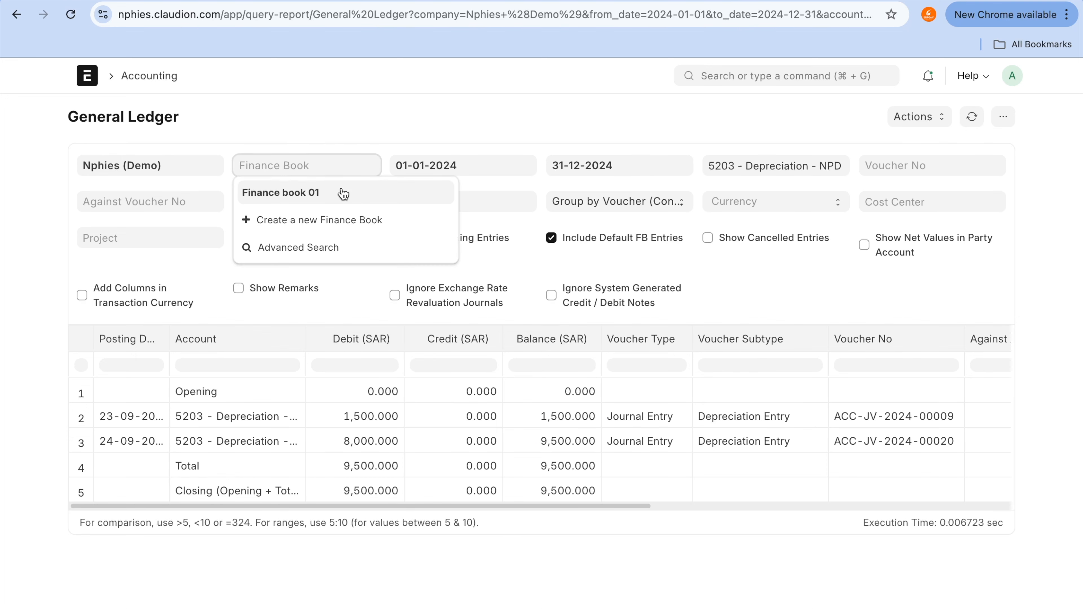
{"action": "left_click", "coordinate": [341, 191]}
{"action": "scroll", "coordinate": [458, 439], "scroll_direction": "down", "scroll_amount": 4}
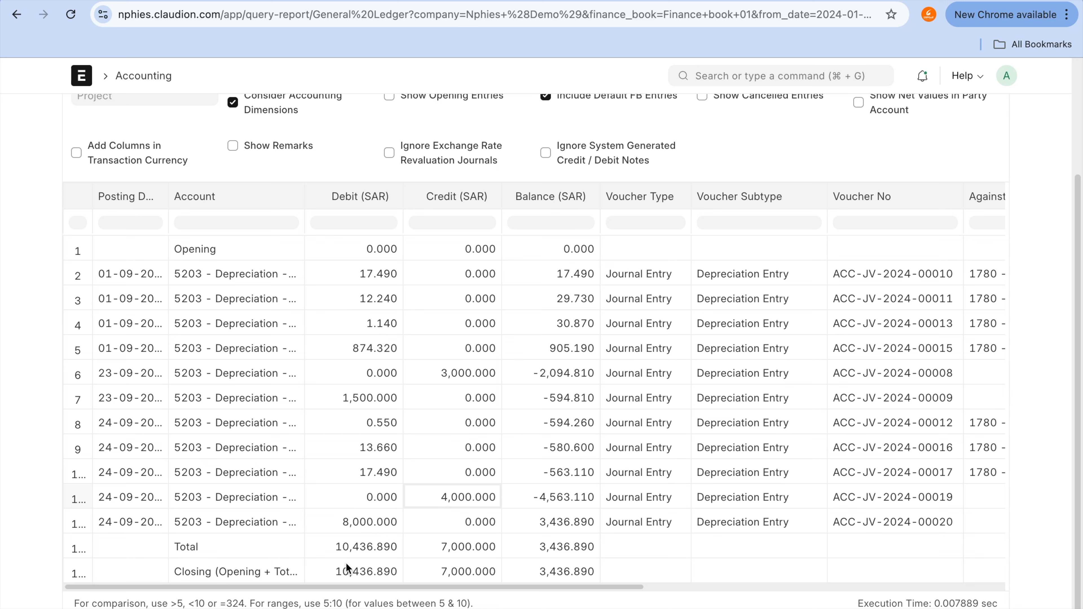
{"action": "left_click", "coordinate": [354, 529]}
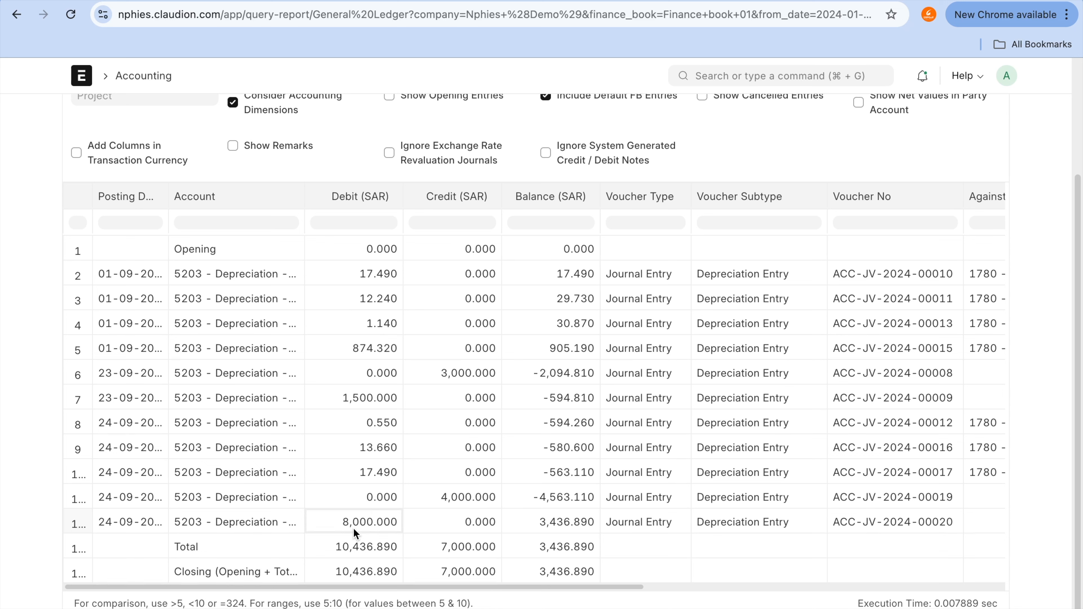
- Check the credit posted by ACC-JV-2024-00019 in the Depreciation ledger, and open journal entry ACC-JV-2024-00020 from the Bed Single adjustment
{"action": "left_click", "coordinate": [483, 504]}
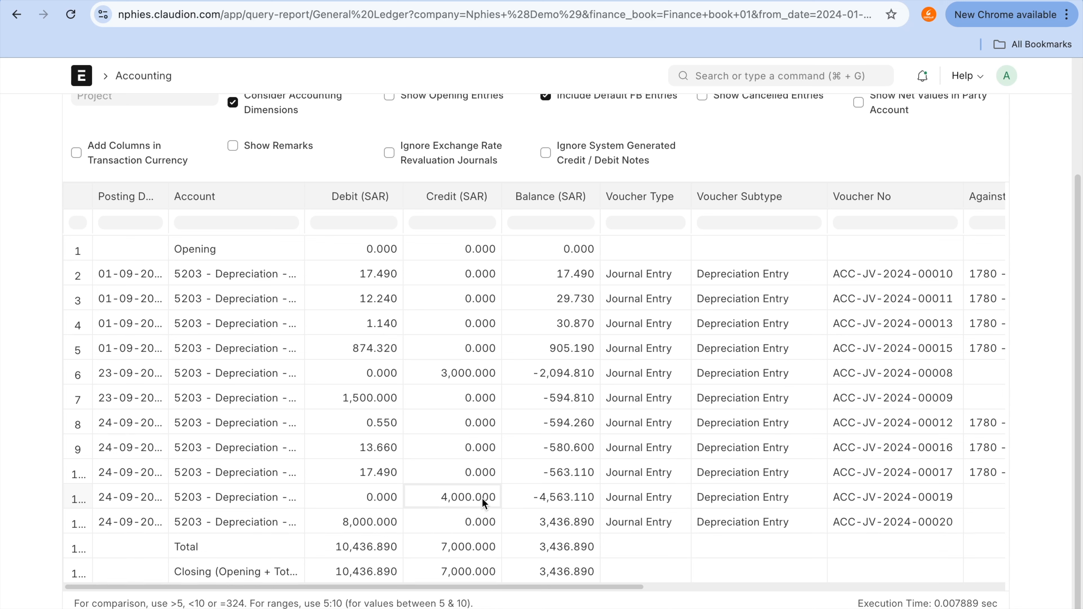
{"action": "left_click", "coordinate": [481, 497]}
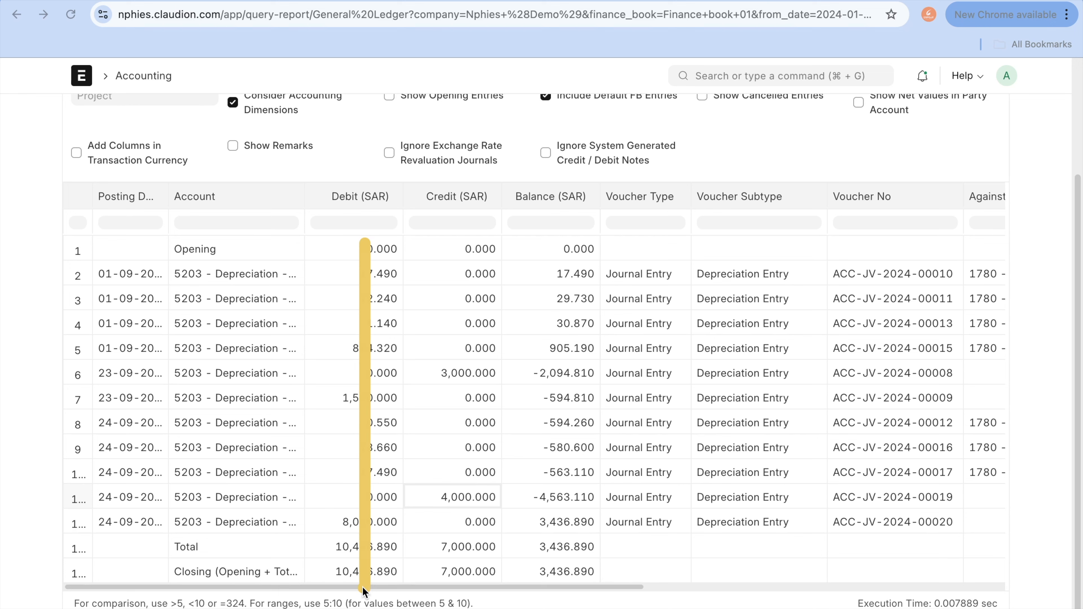
{"action": "left_click", "coordinate": [17, 14]}
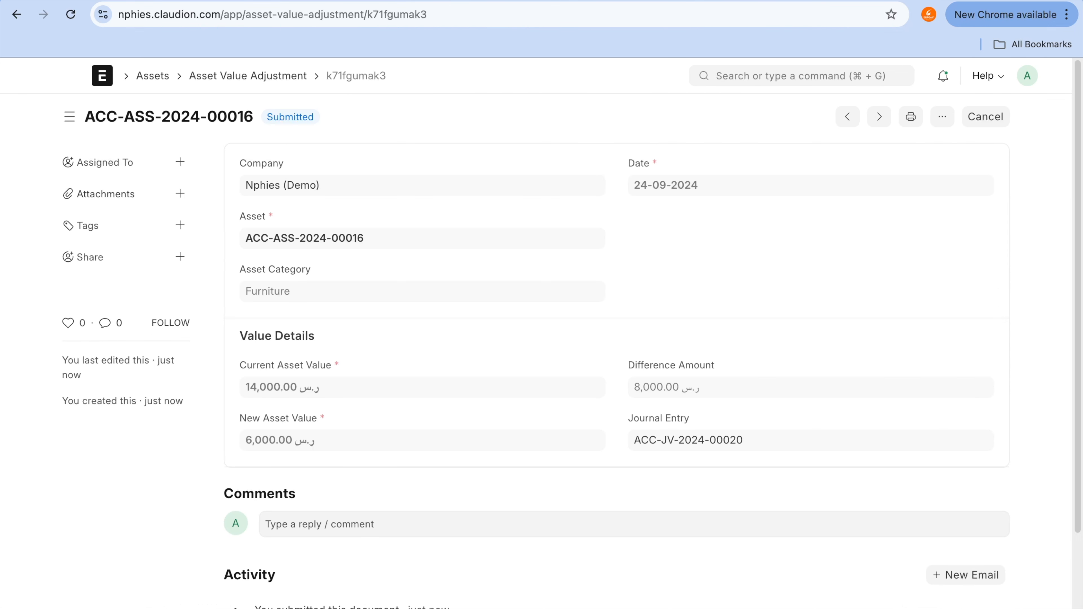
{"action": "left_click", "coordinate": [688, 442]}
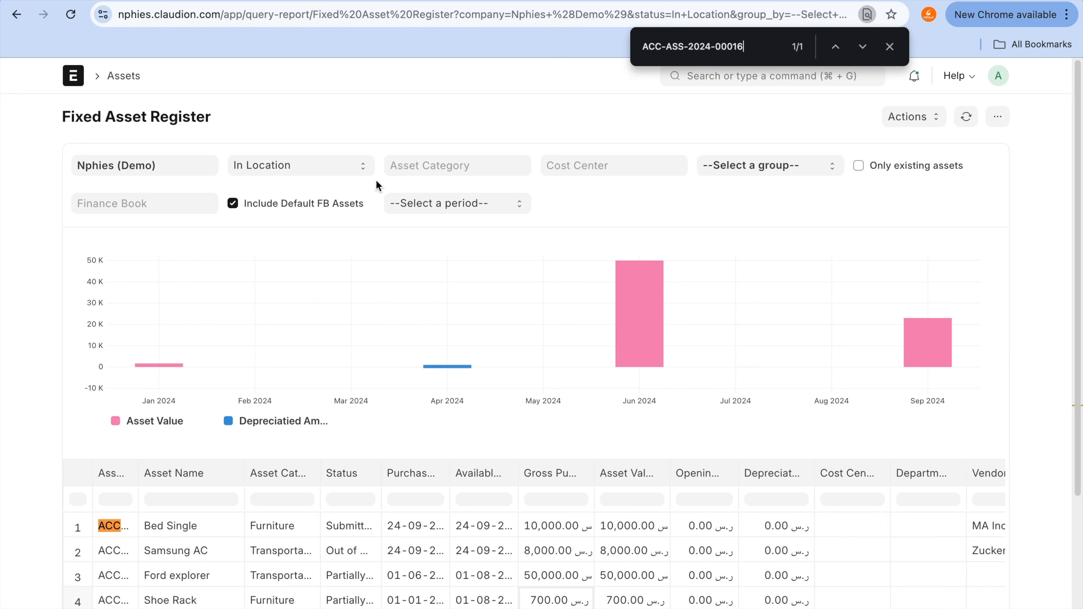
- Return to the Chart of Accounts, expand Application of Funds and Fixed Assets, and open the 1780 - Accumulated Depreciation ledger
{"action": "key", "text": "Escape"}
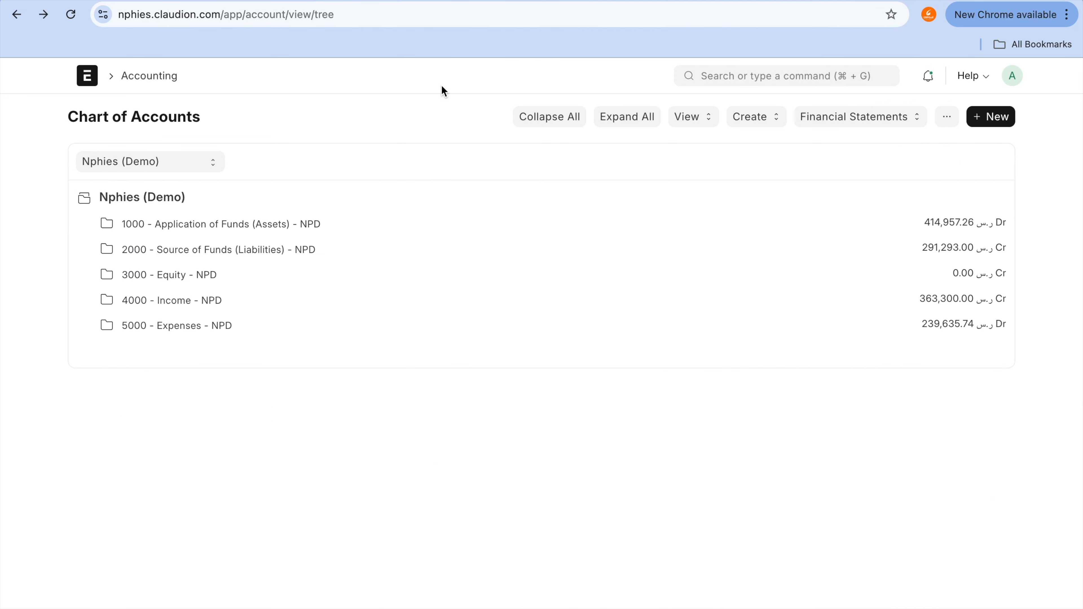
{"action": "left_click", "coordinate": [277, 225]}
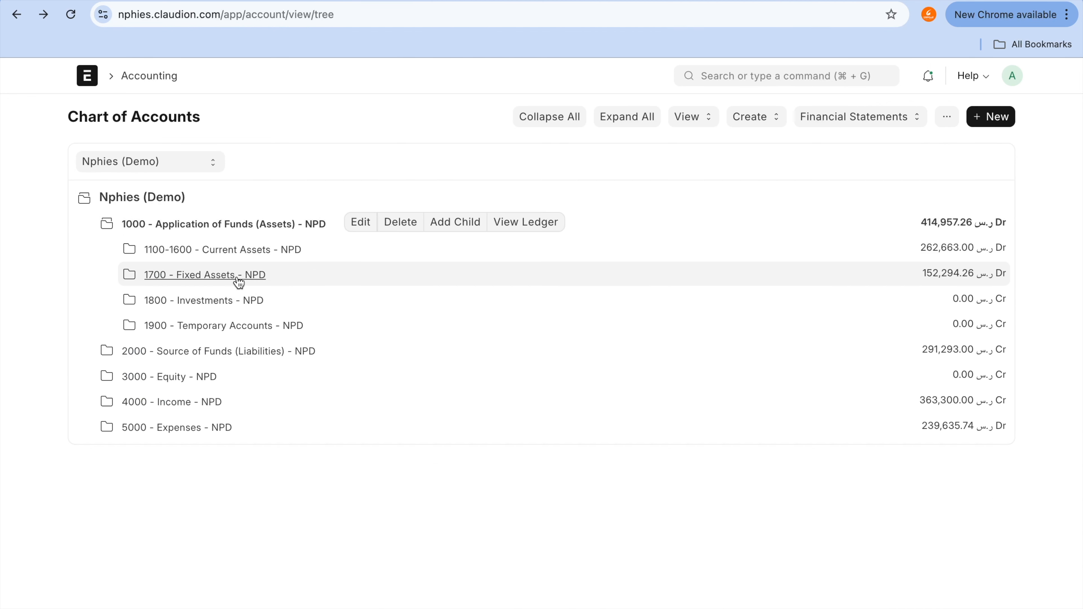
{"action": "left_click", "coordinate": [238, 275]}
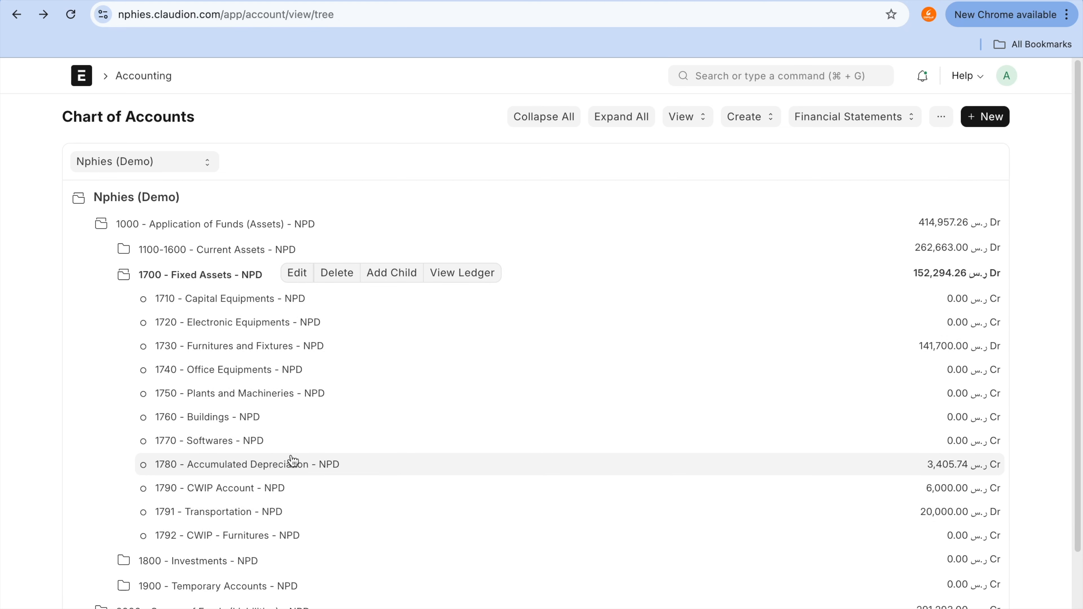
{"action": "left_click", "coordinate": [292, 462]}
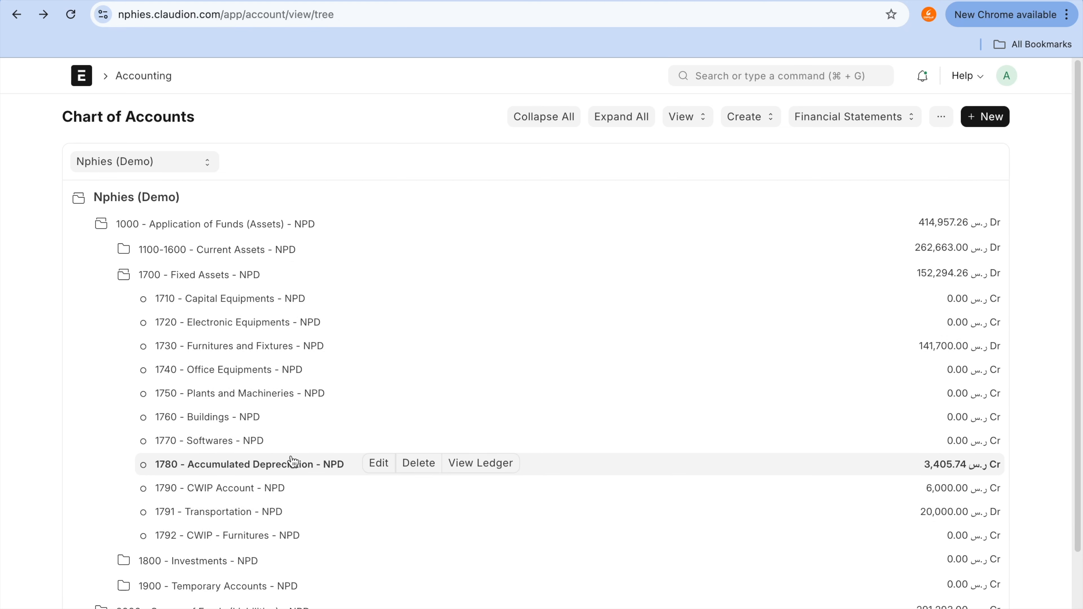
{"action": "left_click", "coordinate": [471, 469]}
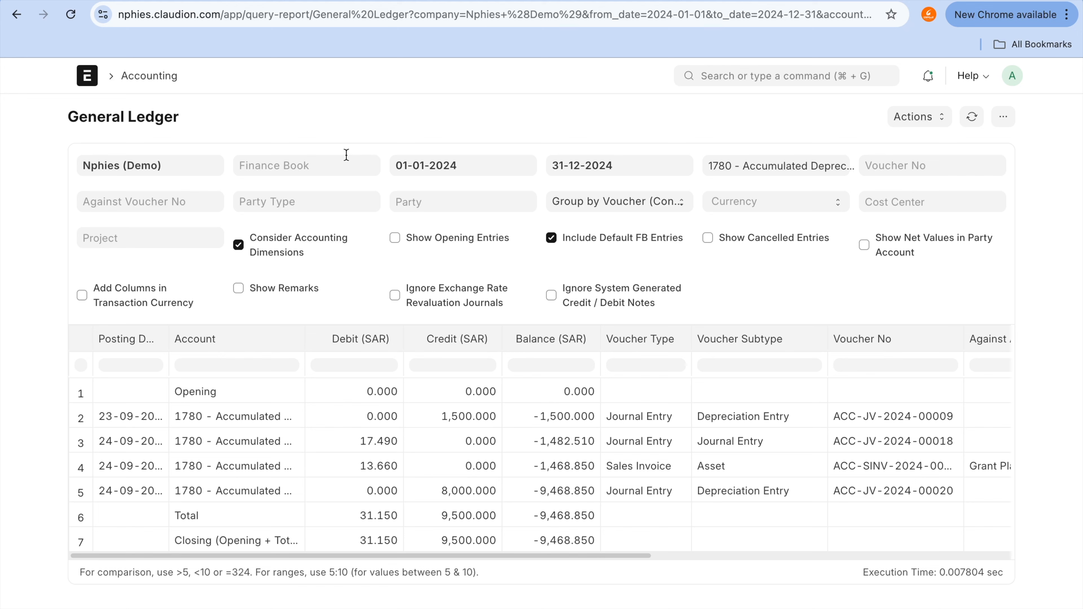
- Filter the Accumulated Depreciation ledger by Finance book 01 and check the entries posted by ACC-JV-2024-00019 and ACC-JV-2024-00020
{"action": "left_click", "coordinate": [349, 165]}
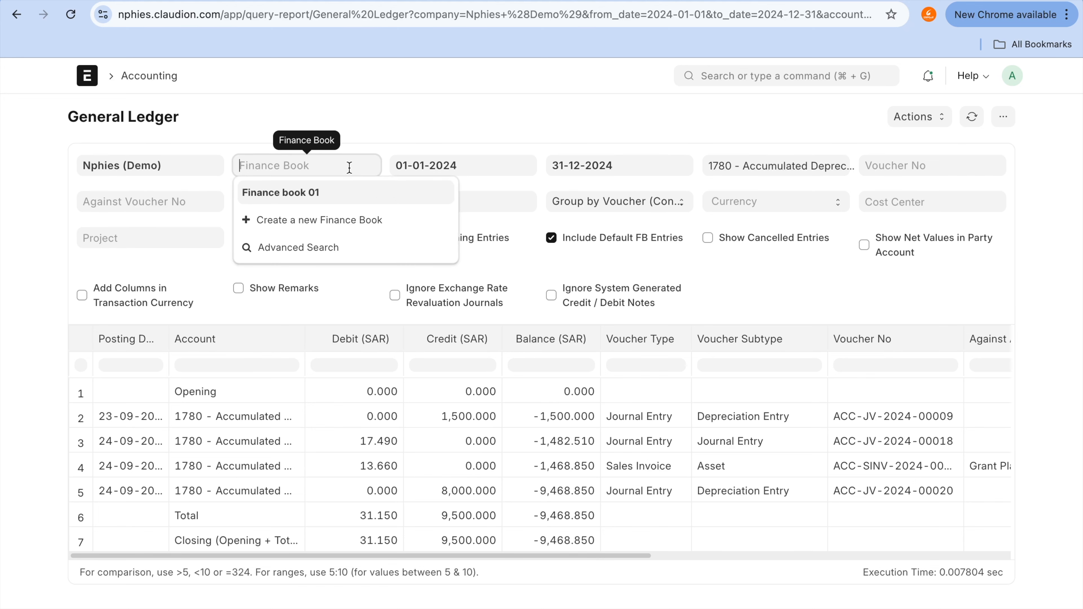
{"action": "left_click", "coordinate": [349, 192]}
{"action": "scroll", "coordinate": [541, 341], "scroll_direction": "down", "scroll_amount": 5}
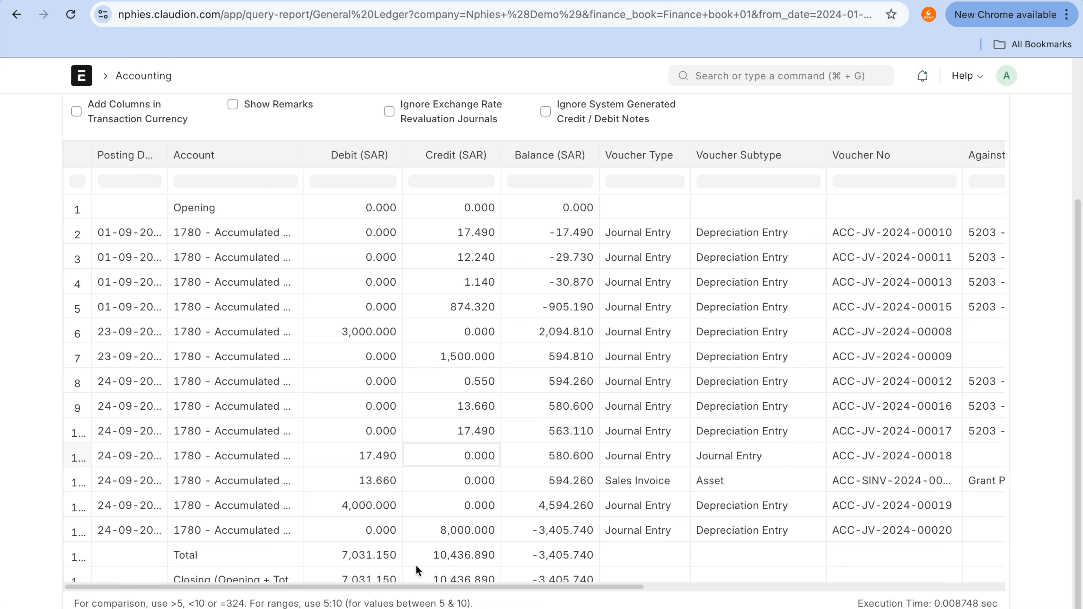
{"action": "left_click", "coordinate": [373, 492]}
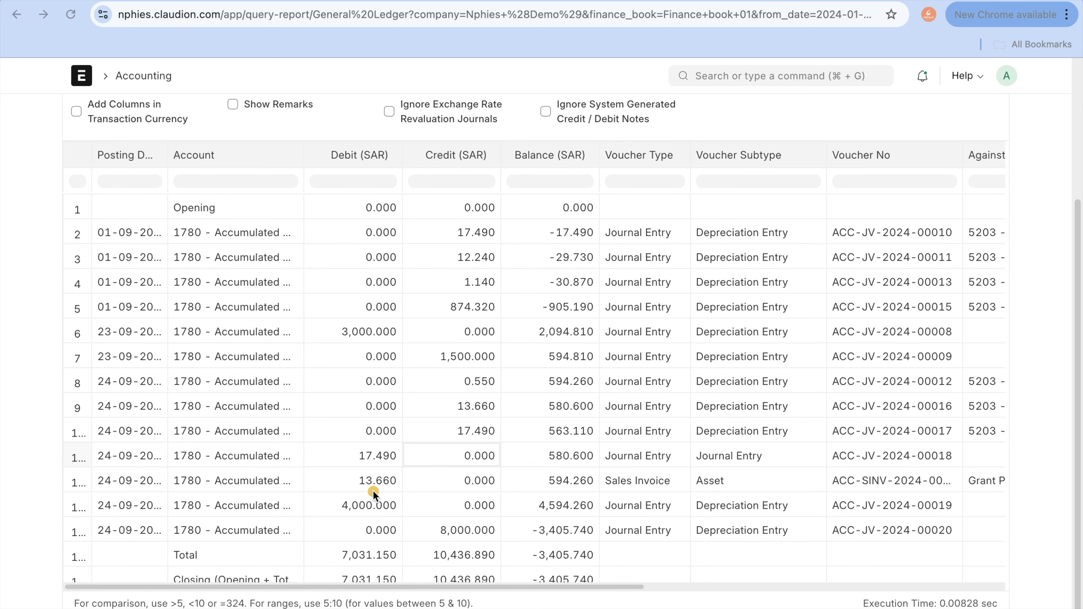
{"action": "left_click_drag", "start_coordinate": [383, 514], "coordinate": [385, 513]}
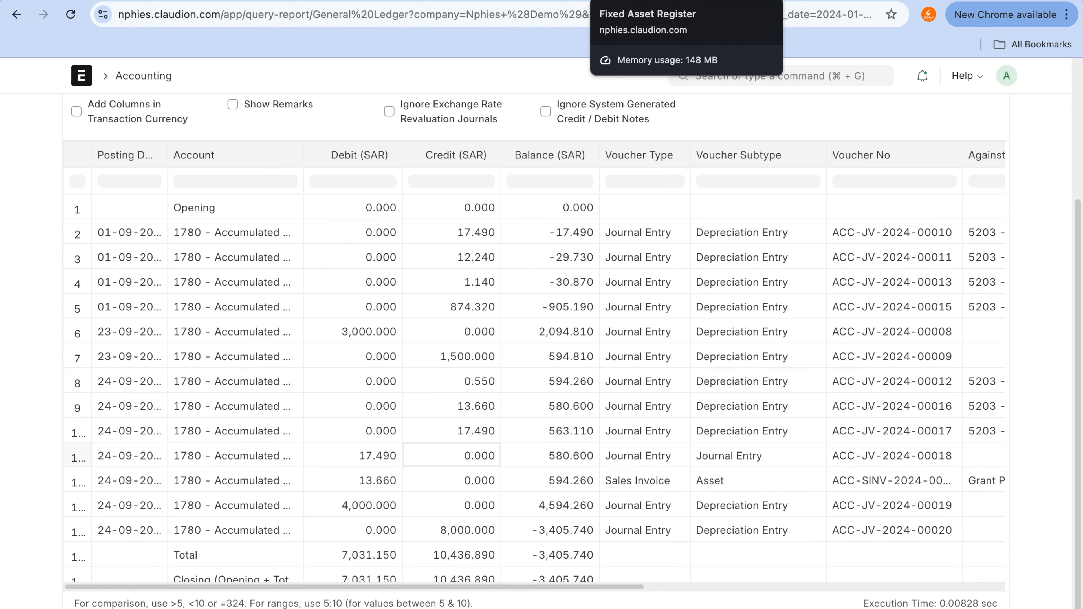
- Leave the journal entry for the home page, find asset on it, and open the Assets workspace
{"action": "left_click", "coordinate": [536, 1]}
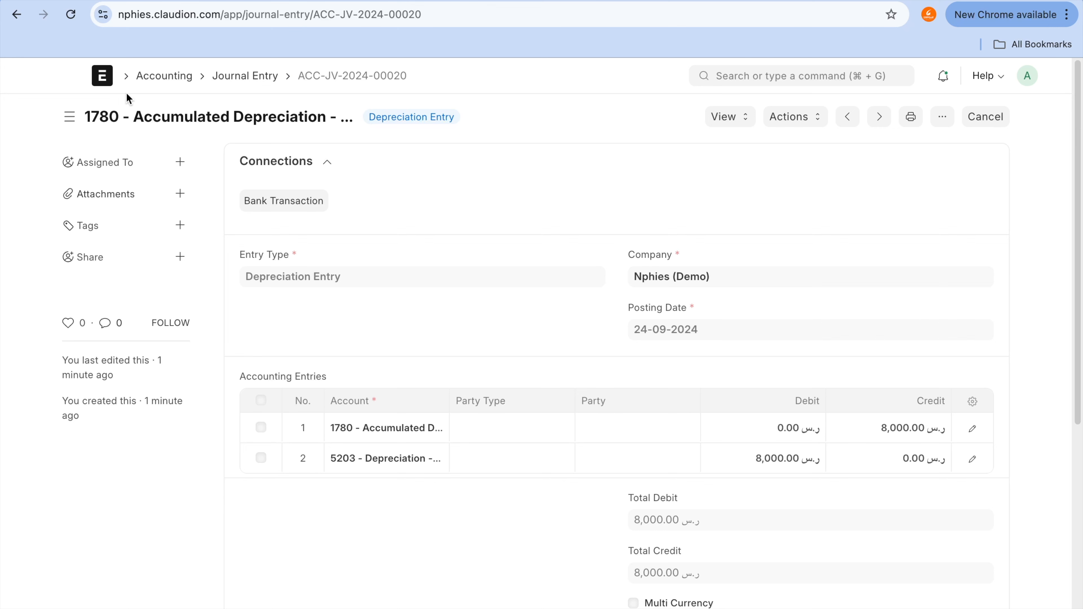
{"action": "left_click", "coordinate": [98, 80]}
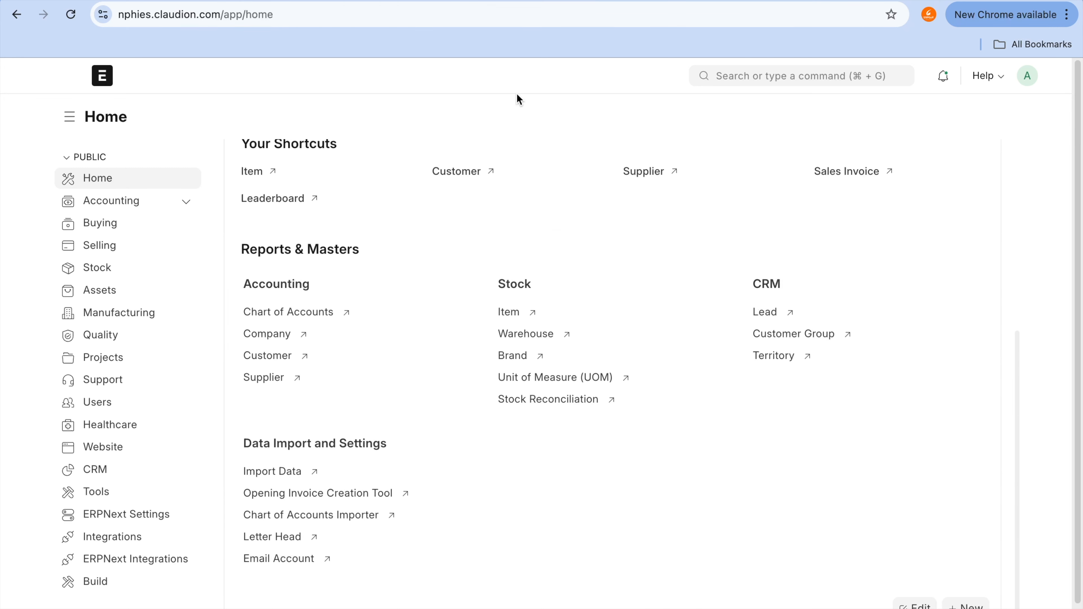
{"action": "key", "text": "super+f"}
{"action": "type", "text": "asset"}
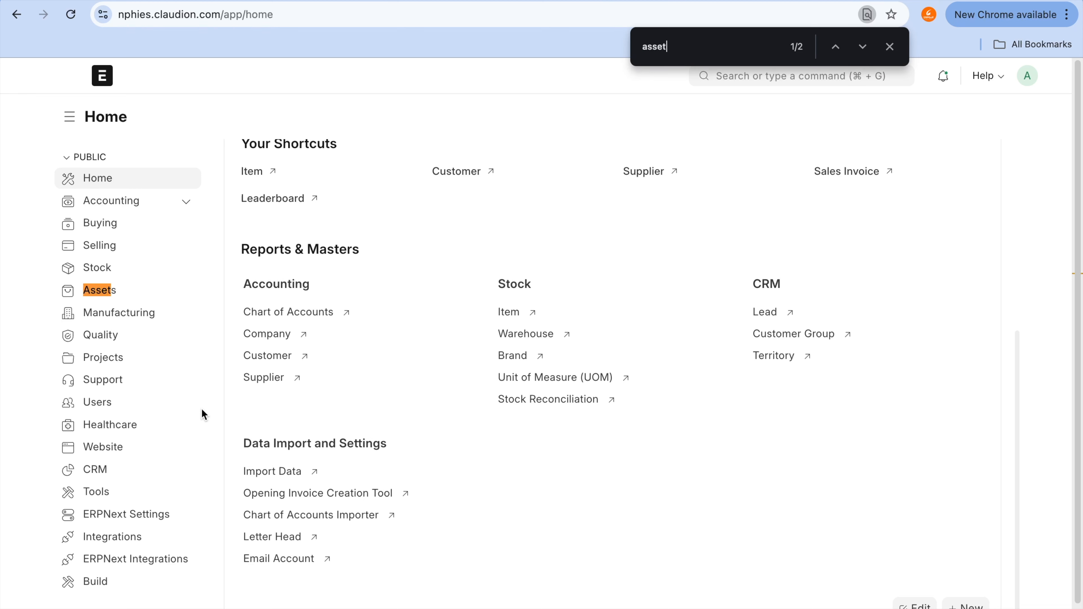
{"action": "left_click", "coordinate": [110, 294]}
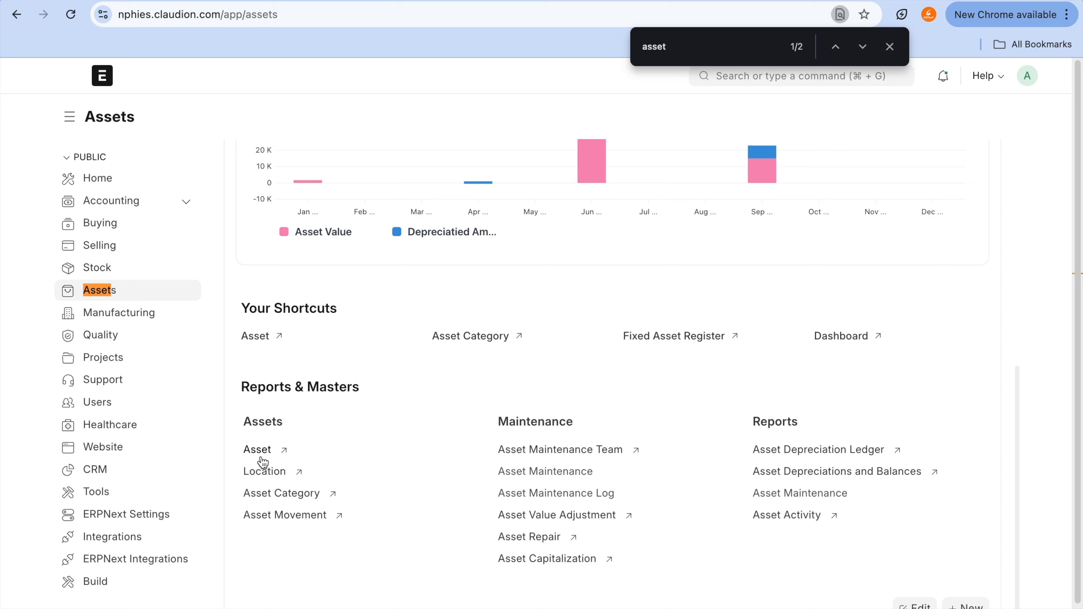
- Open the Asset list from the Assets workspace, reload it, and start a new asset for Nphies (Demo)
{"action": "key", "text": "BackSpace"}
{"action": "key", "text": "BackSpace"}
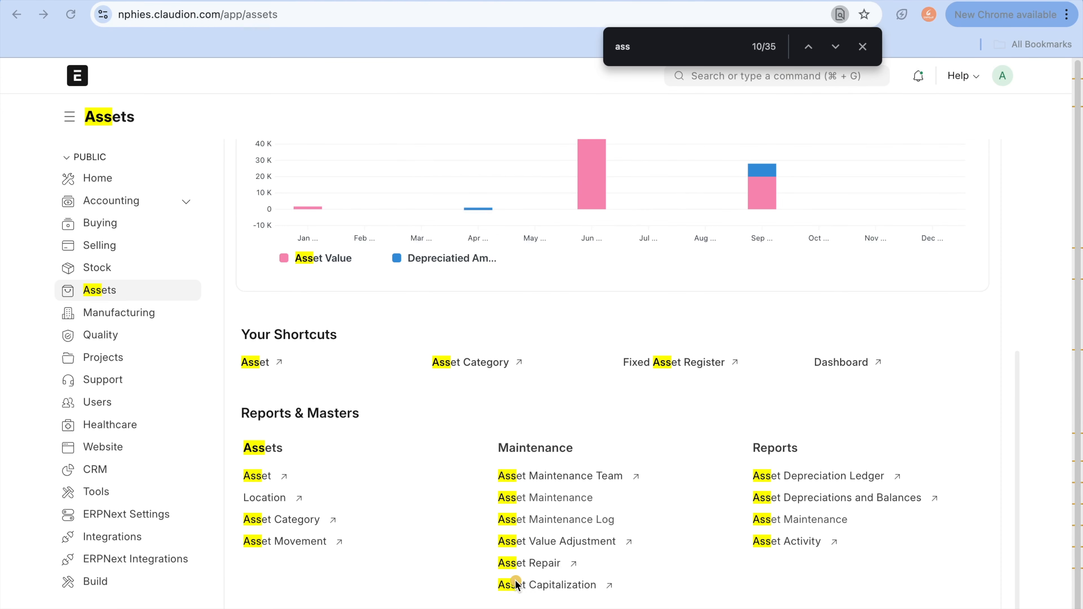
{"action": "mouse_move", "coordinate": [516, 565]}
{"action": "left_mouse_down"}
{"action": "mouse_move", "coordinate": [657, 607]}
{"action": "mouse_move", "coordinate": [445, 608]}
{"action": "left_mouse_up"}
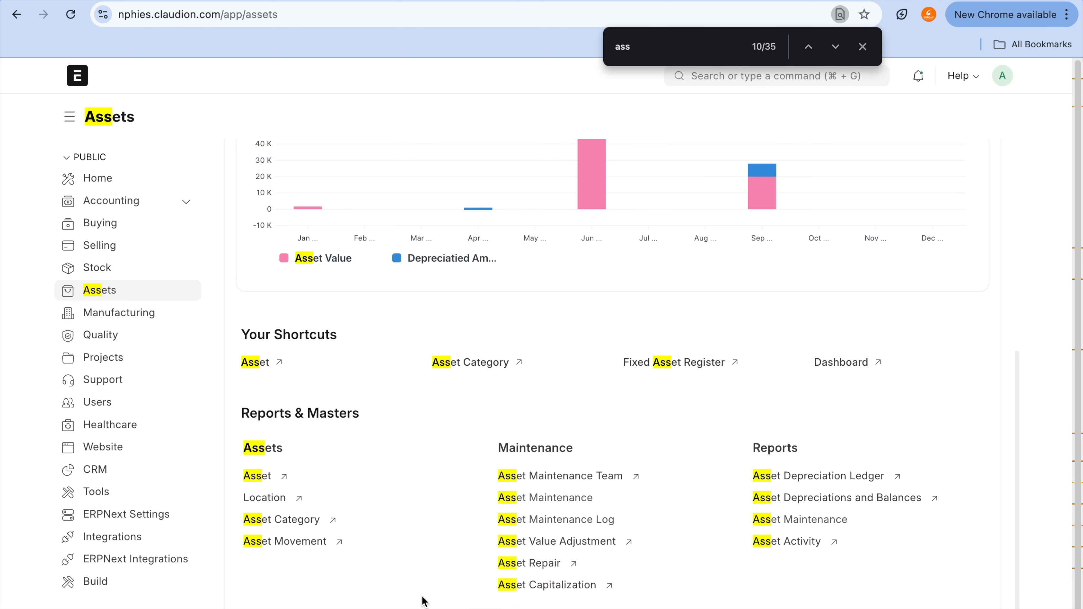
{"action": "left_click", "coordinate": [258, 476]}
{"action": "key", "text": "super+r"}
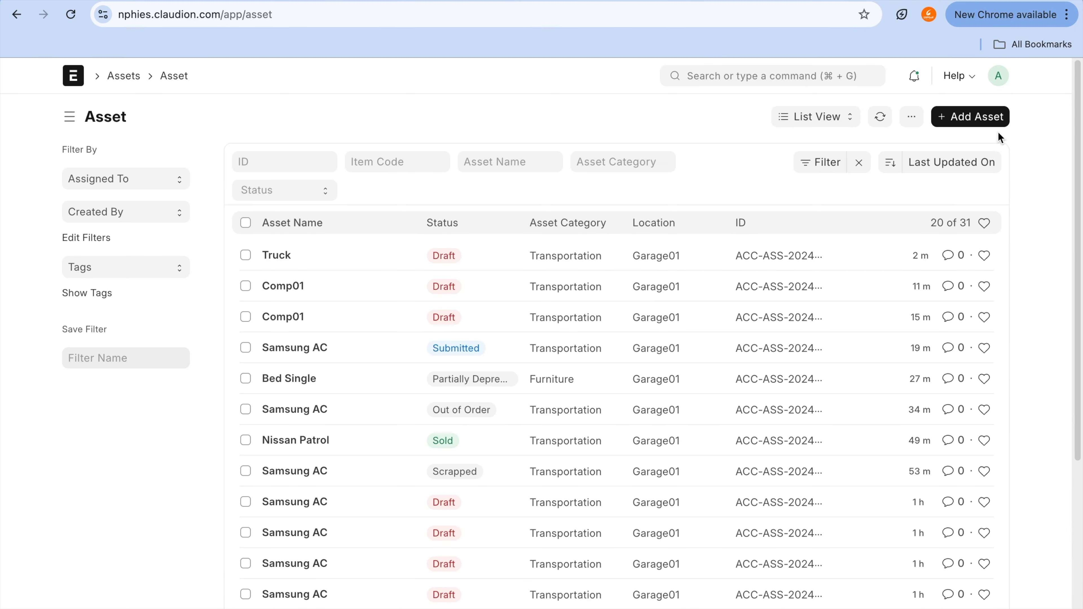
{"action": "left_click", "coordinate": [988, 120]}
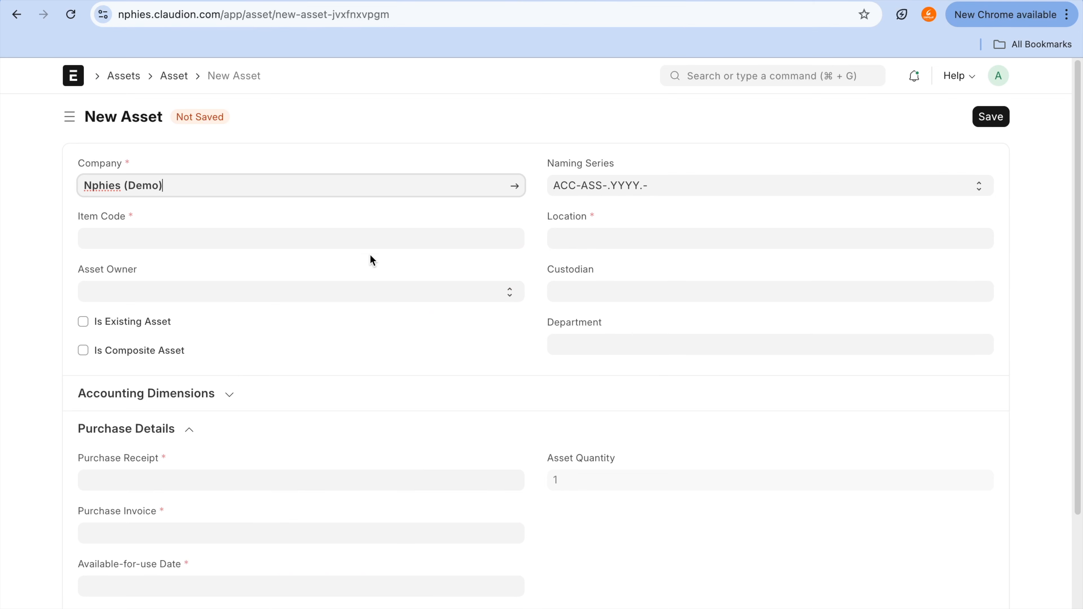
{"action": "left_click", "coordinate": [377, 240]}
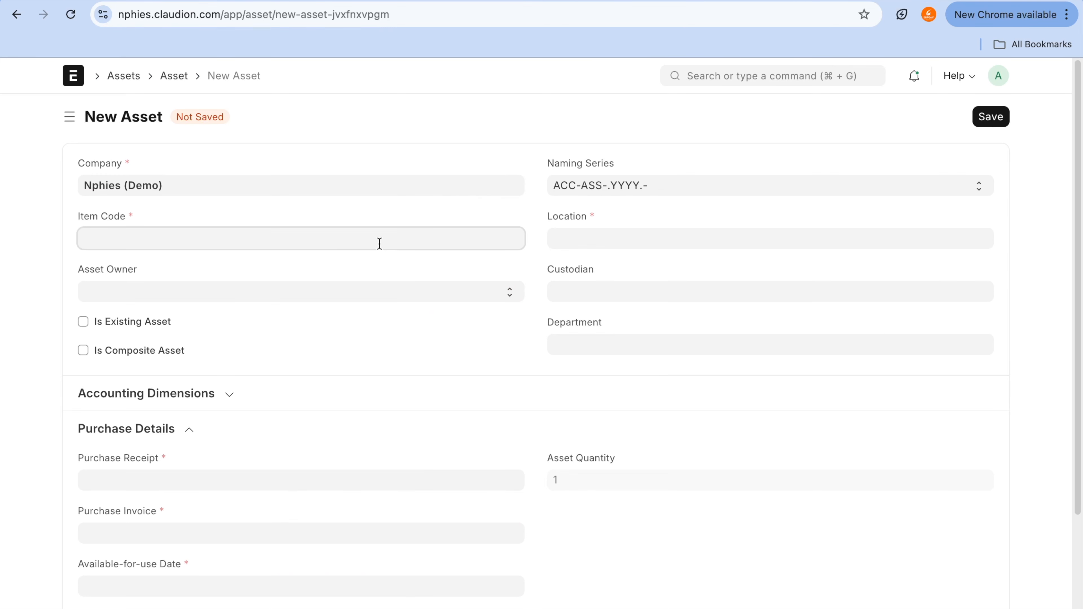
{"action": "left_click", "coordinate": [5, 318]}
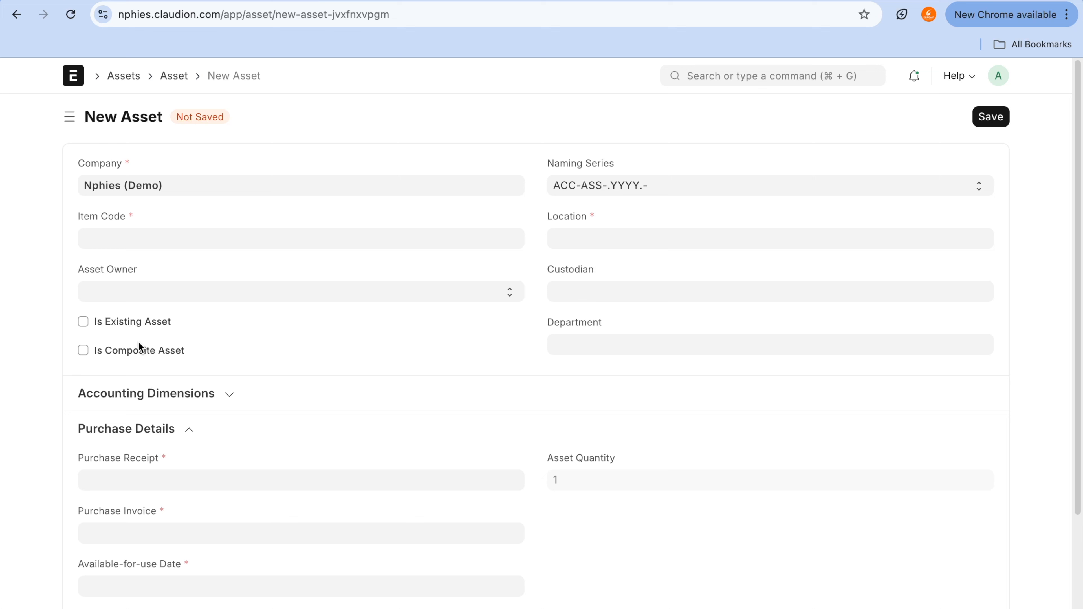
- Tick Is Composite Asset on the new asset form, examine the option, and clear it again
{"action": "left_click", "coordinate": [149, 350]}
{"action": "left_click", "coordinate": [327, 378]}
{"action": "mouse_move", "coordinate": [182, 303]}
{"action": "left_mouse_down"}
{"action": "mouse_move", "coordinate": [101, 302]}
{"action": "mouse_move", "coordinate": [87, 355]}
{"action": "mouse_move", "coordinate": [200, 330]}
{"action": "left_mouse_up"}
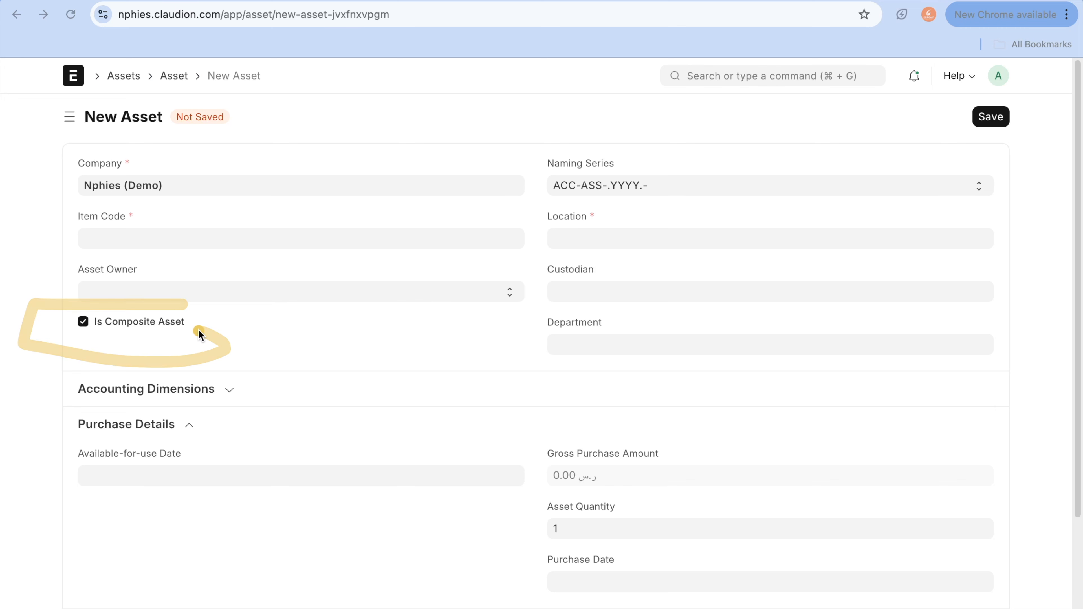
{"action": "left_click", "coordinate": [151, 326]}
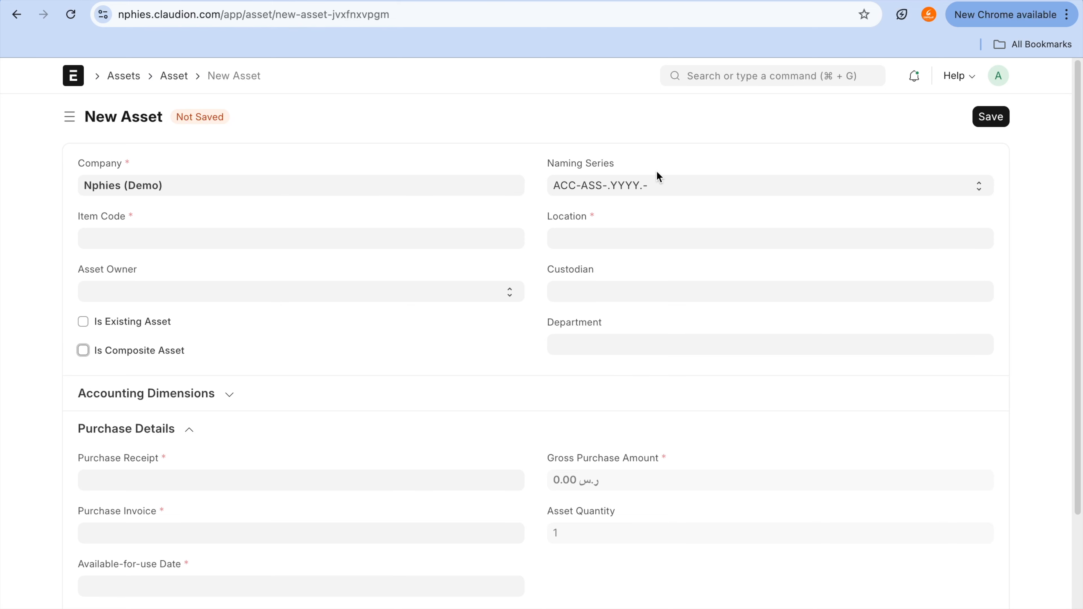
- Search Google Images for truck in a separate browser tab and enlarge the Britannica semi-trailer picture
{"action": "key", "text": "super+t"}
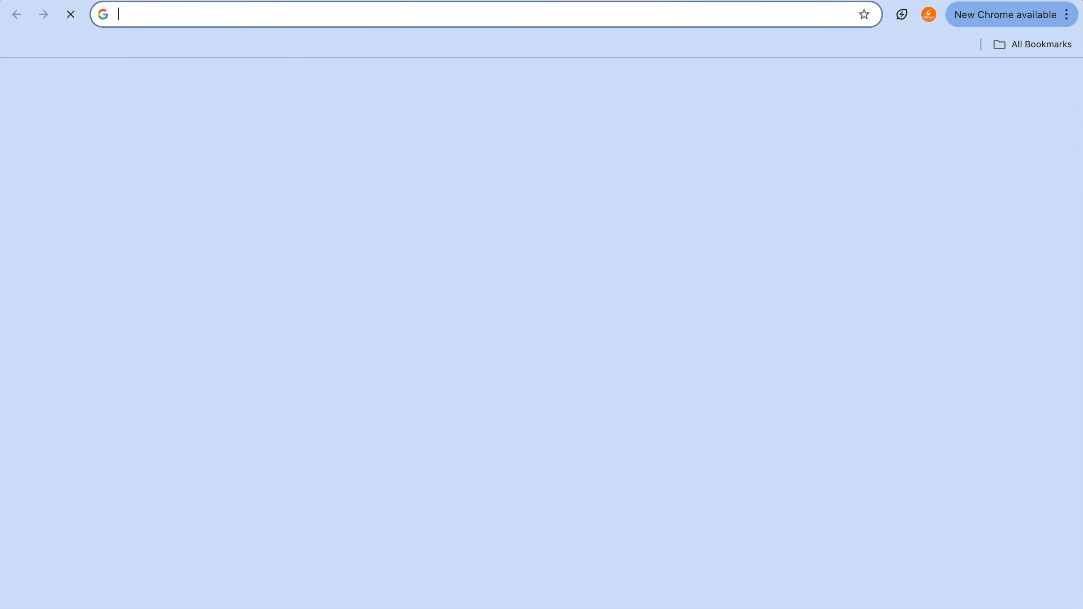
{"action": "type", "text": "tru"}
{"action": "key", "text": "Return"}
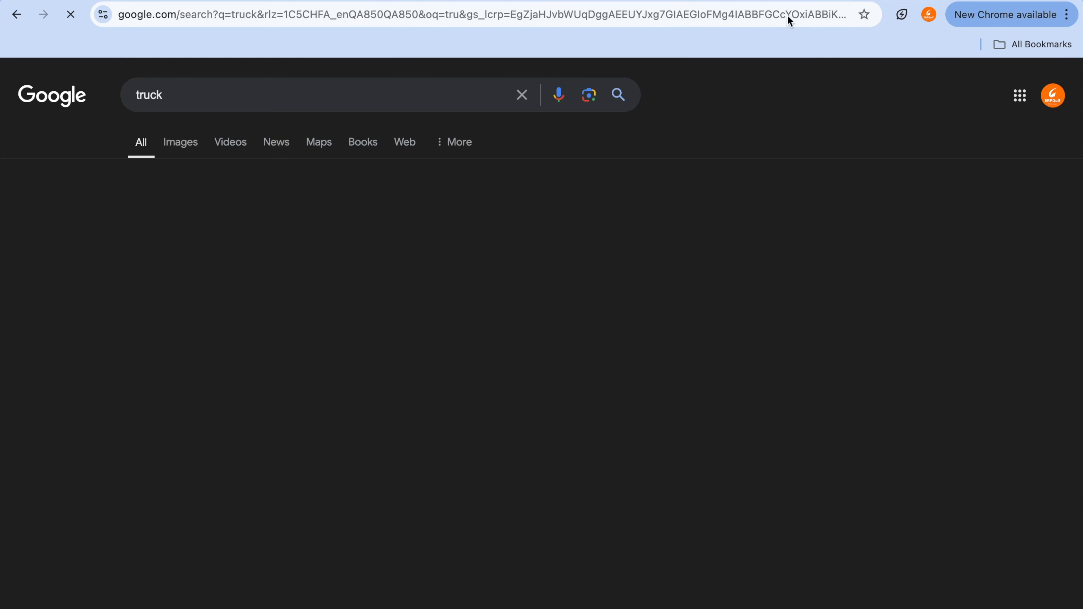
{"action": "left_click", "coordinate": [198, 151]}
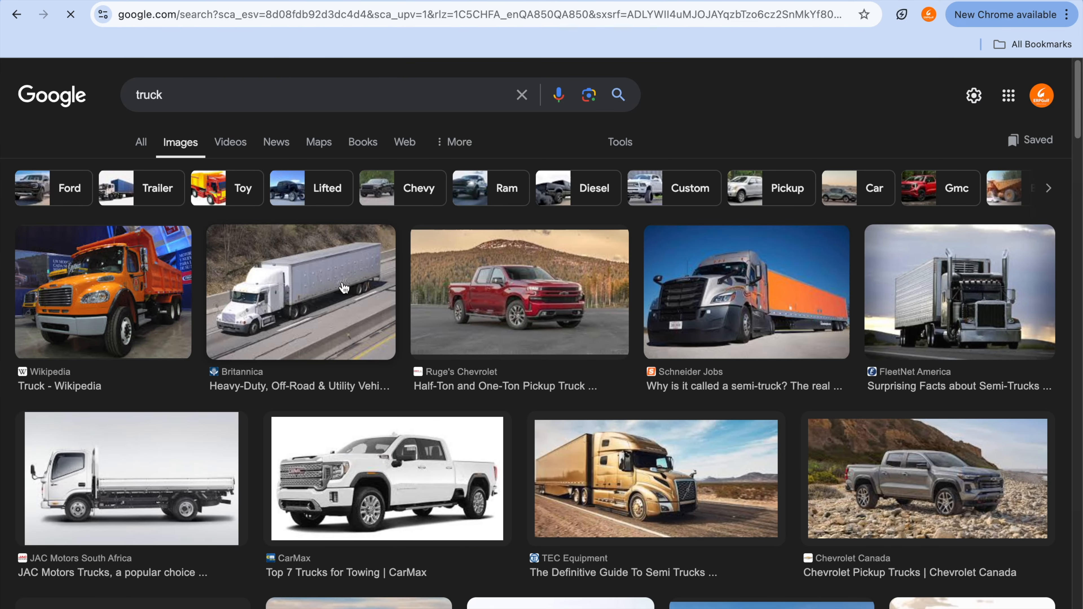
{"action": "left_click", "coordinate": [343, 285]}
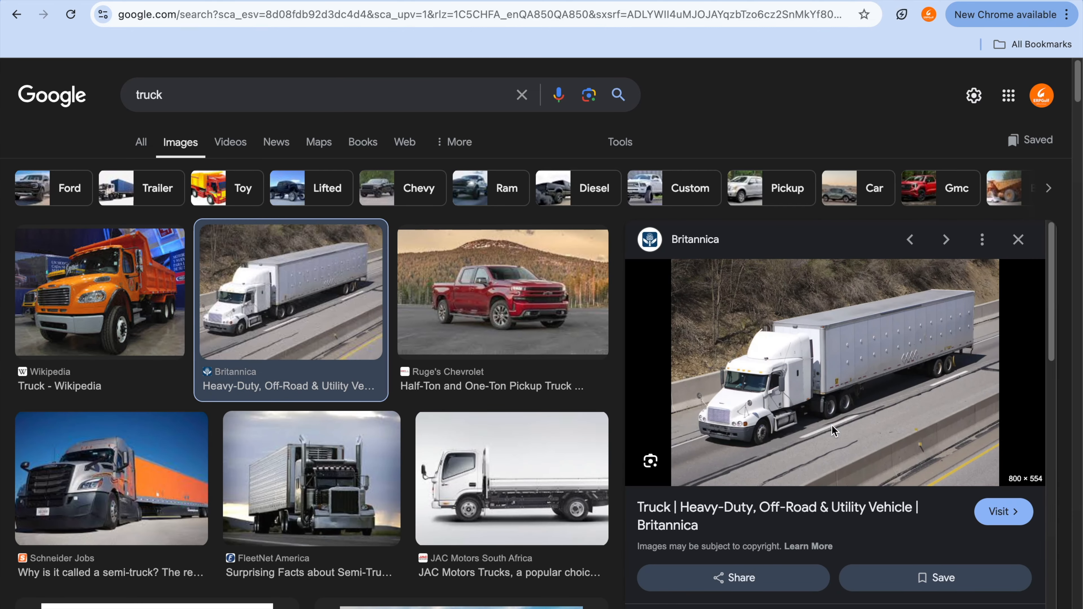
- Examine the trailer and the cab in the enlarged truck picture, and return to the new asset form
{"action": "left_click", "coordinate": [833, 431]}
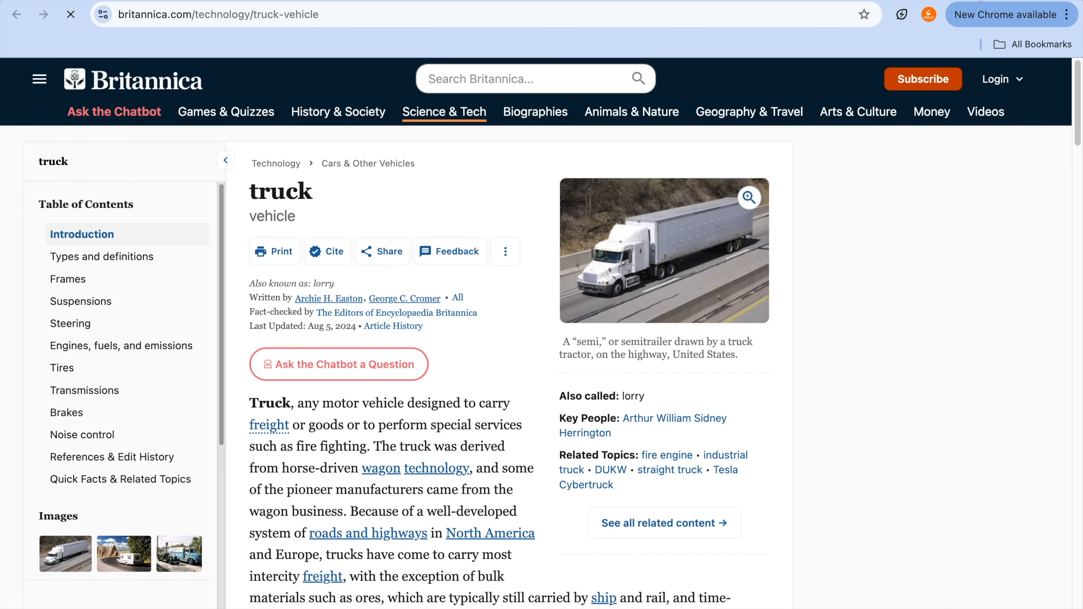
{"action": "key", "text": "super+w"}
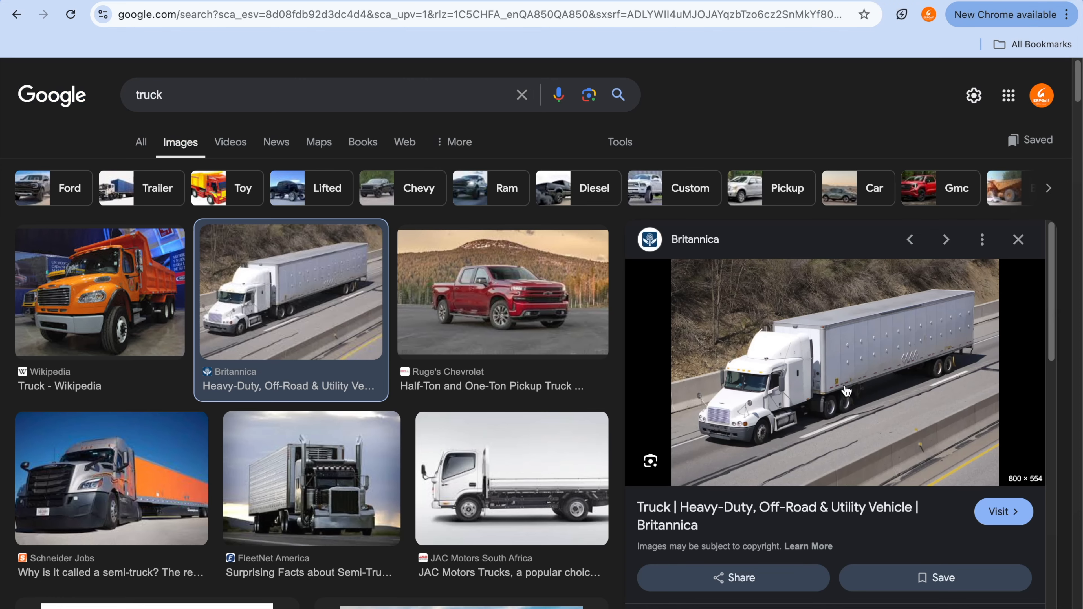
{"action": "mouse_move", "coordinate": [845, 303]}
{"action": "left_mouse_down"}
{"action": "mouse_move", "coordinate": [871, 399]}
{"action": "mouse_move", "coordinate": [971, 308]}
{"action": "left_mouse_up"}
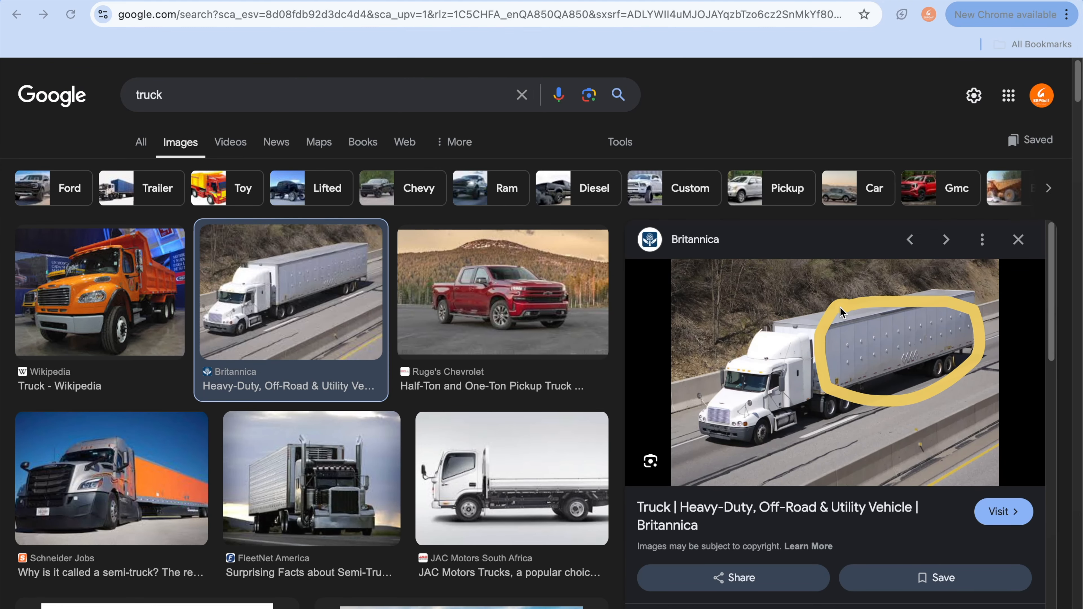
{"action": "mouse_move", "coordinate": [731, 355]}
{"action": "left_mouse_down"}
{"action": "mouse_move", "coordinate": [691, 371]}
{"action": "mouse_move", "coordinate": [784, 474]}
{"action": "mouse_move", "coordinate": [788, 352]}
{"action": "mouse_move", "coordinate": [732, 356]}
{"action": "left_mouse_up"}
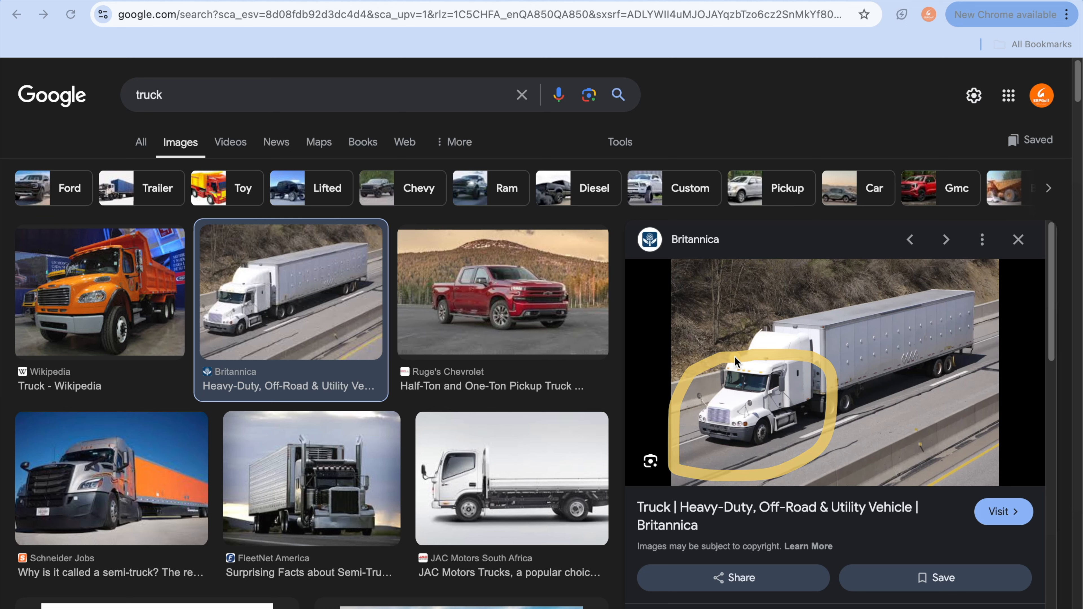
{"action": "left_click_drag", "start_coordinate": [835, 407], "coordinate": [898, 404]}
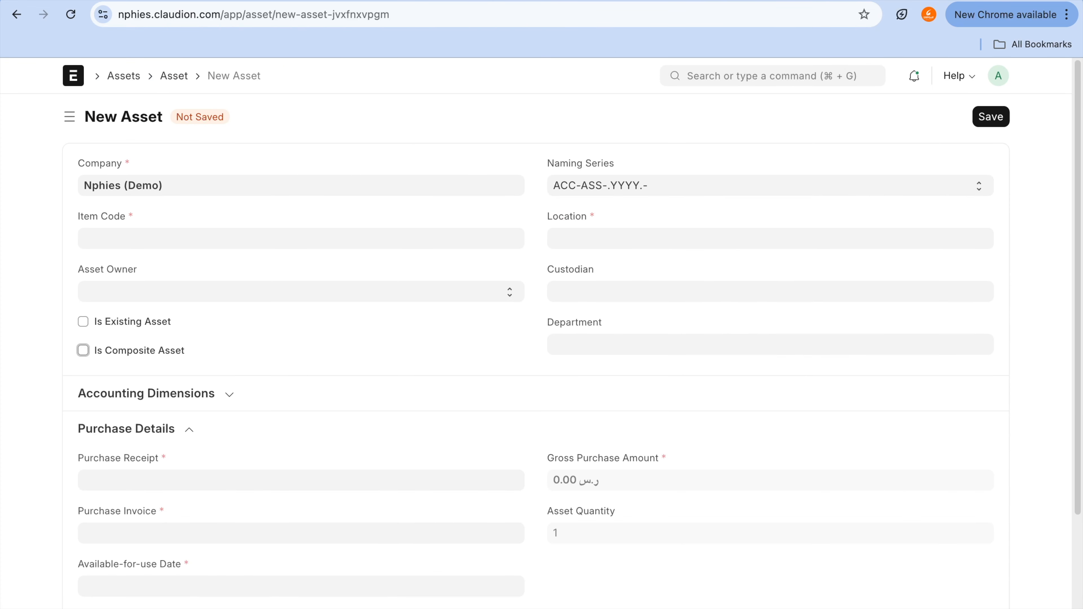
- Enter Heavy Truck as the asset's item code and start creating a new item with that name
{"action": "left_click", "coordinate": [294, 230]}
{"action": "type", "text": "Heac"}
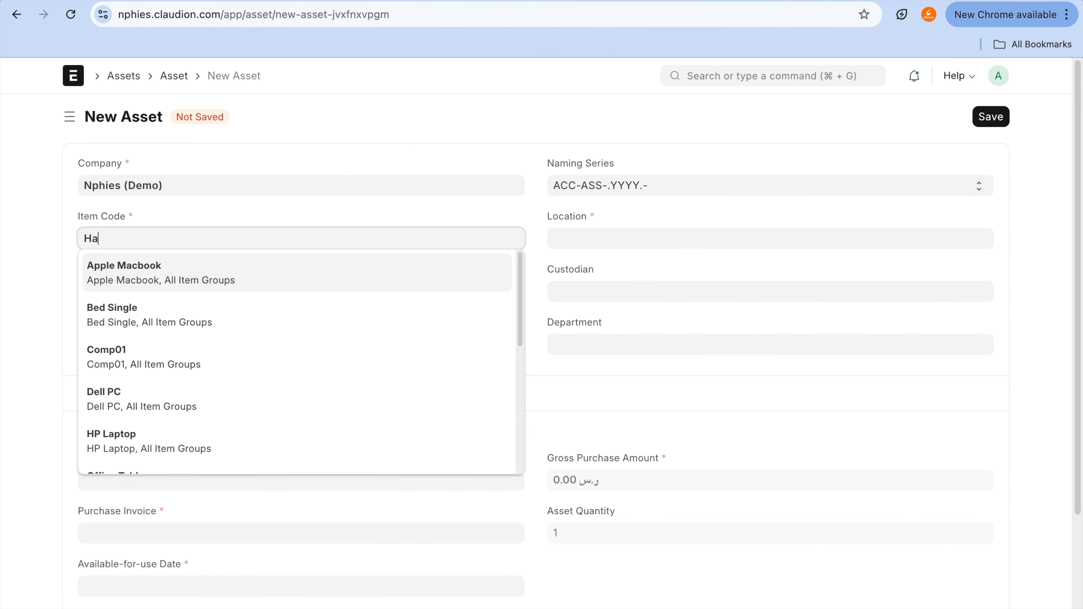
{"action": "key", "text": "BackSpace"}
{"action": "type", "text": "vy Truck"}
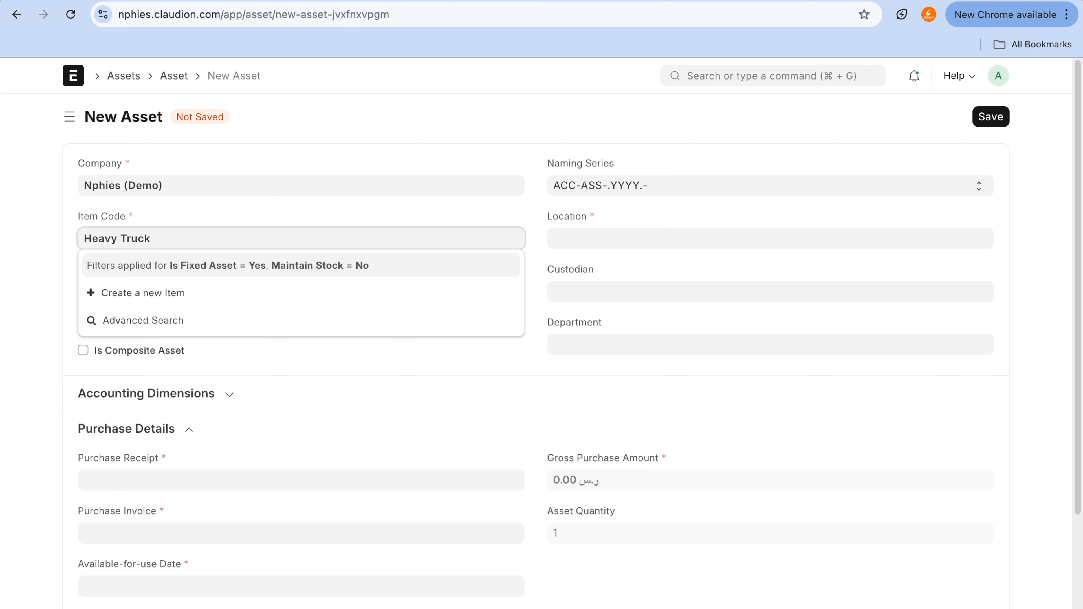
{"action": "left_click", "coordinate": [191, 301]}
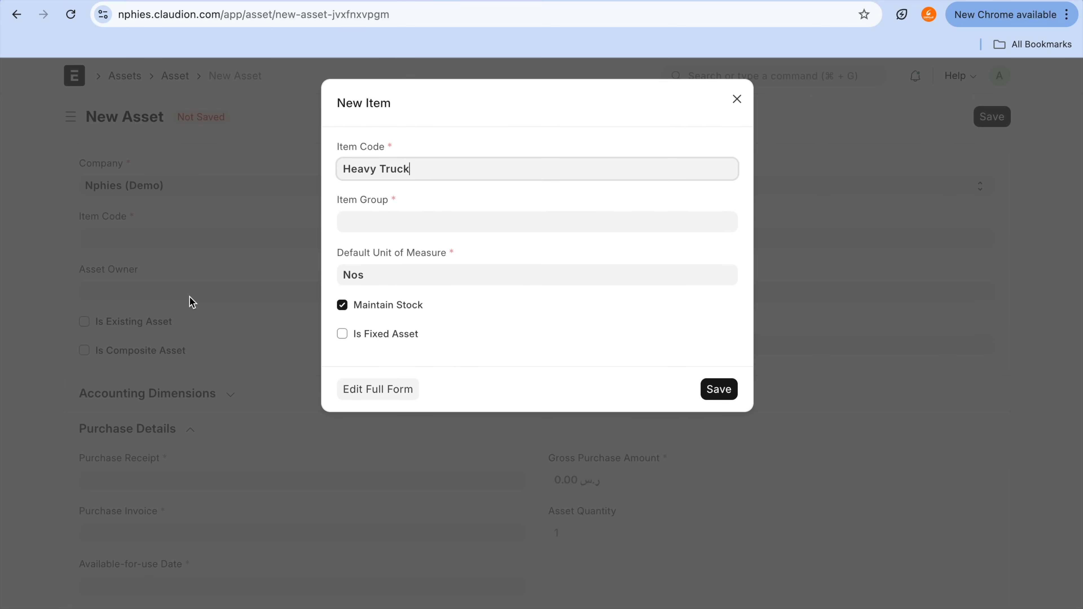
- Set the new item's group to All Item Groups, disable Maintain Stock, make it a fixed asset in category Transportation, and save it
{"action": "left_click", "coordinate": [398, 217]}
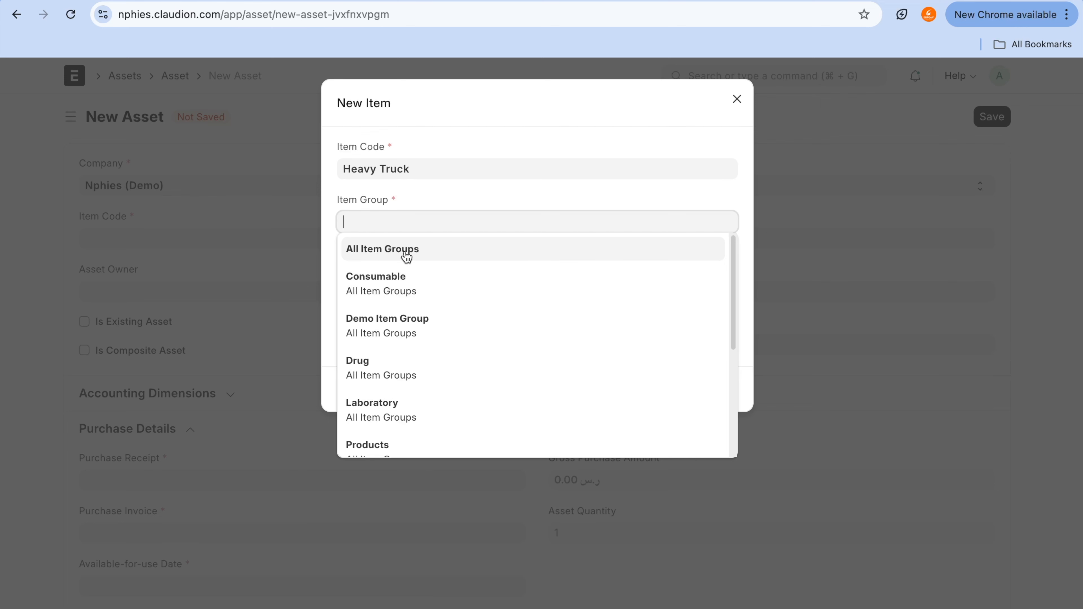
{"action": "left_click", "coordinate": [406, 252]}
{"action": "left_click", "coordinate": [402, 306]}
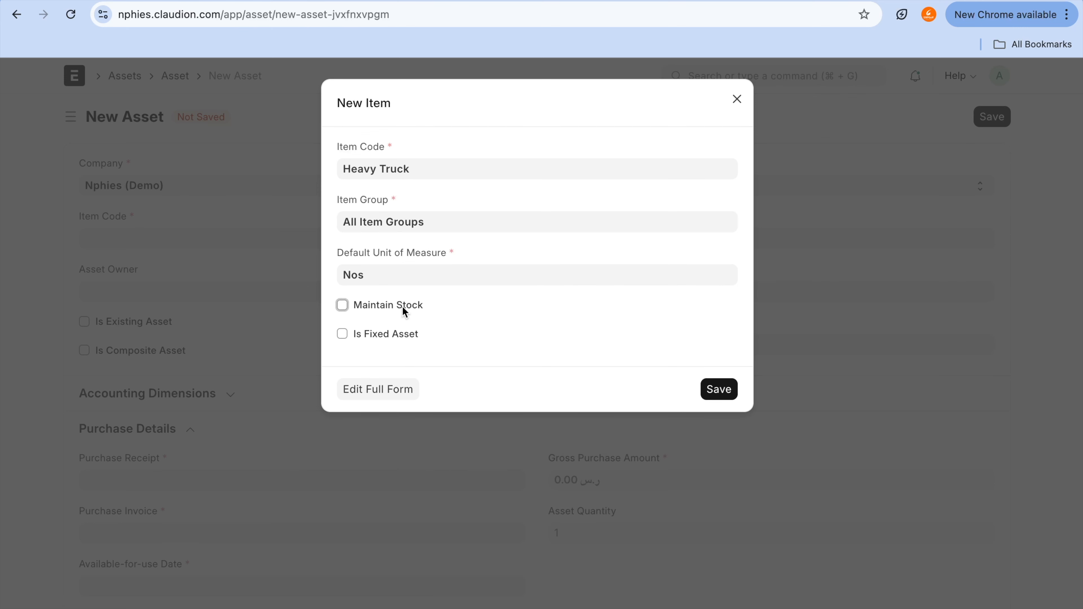
{"action": "left_click", "coordinate": [398, 333]}
{"action": "left_click", "coordinate": [403, 356]}
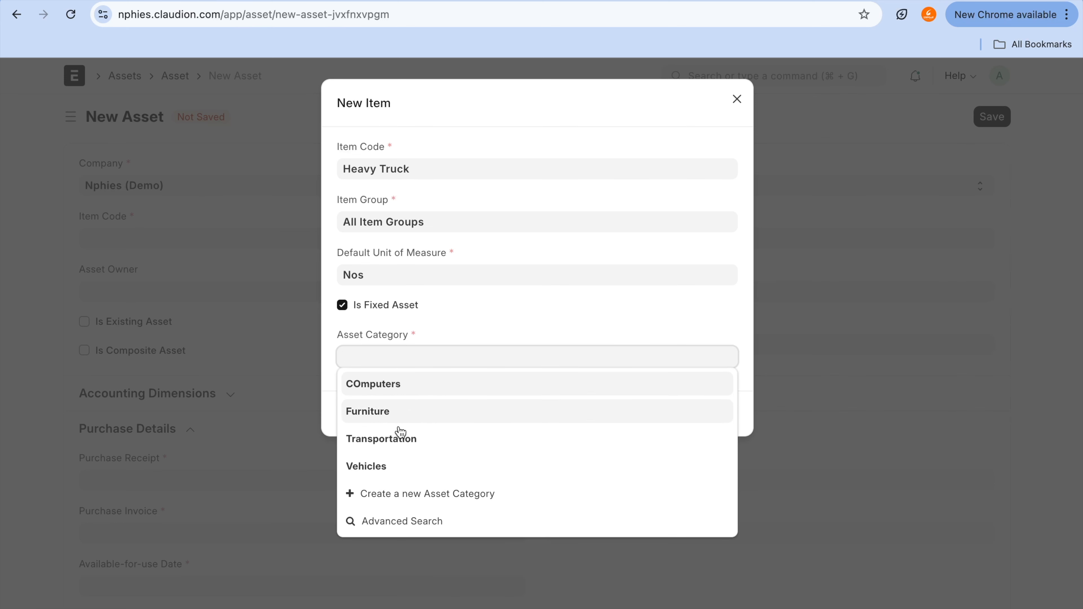
{"action": "left_click", "coordinate": [404, 439]}
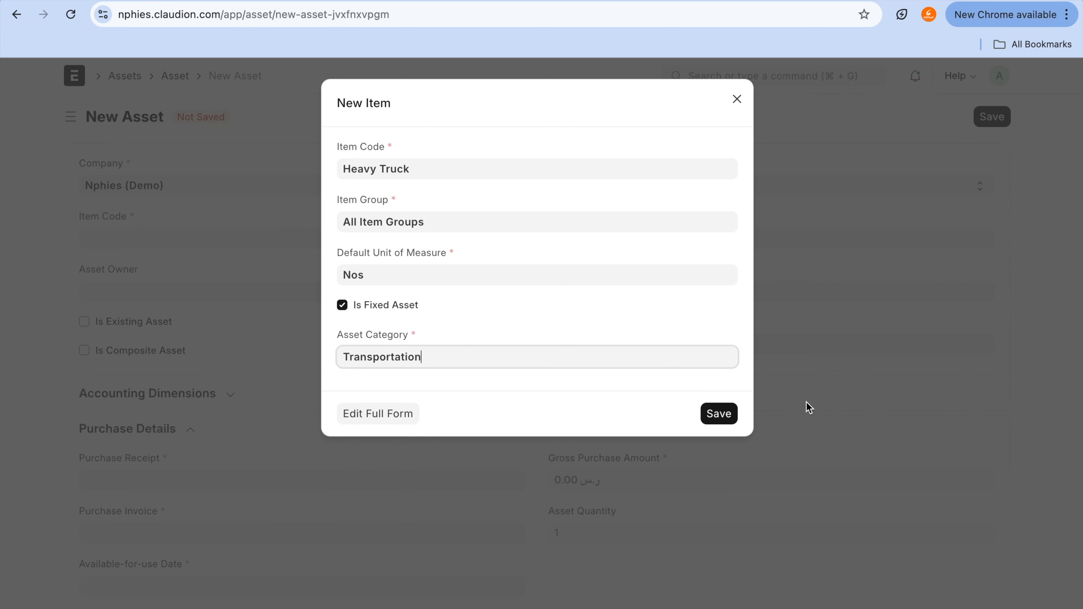
{"action": "left_click", "coordinate": [719, 415]}
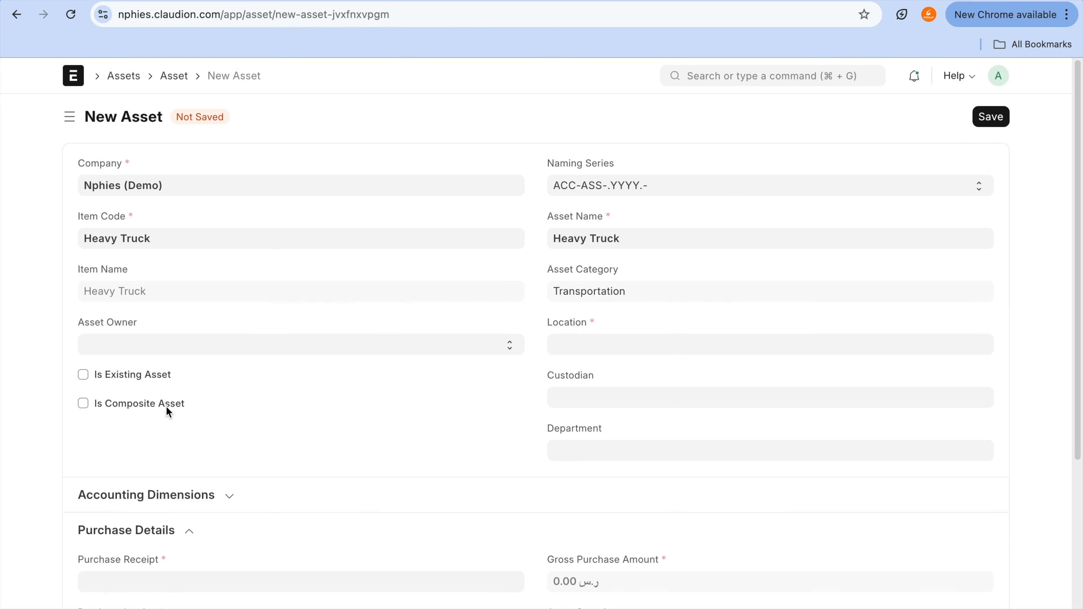
- Mark the Heavy Truck asset as composite, set its location to Garage01, and save it
{"action": "left_click", "coordinate": [165, 406]}
{"action": "scroll", "coordinate": [166, 411], "scroll_direction": "down", "scroll_amount": 2}
{"action": "scroll", "coordinate": [167, 410], "scroll_direction": "down", "scroll_amount": 3}
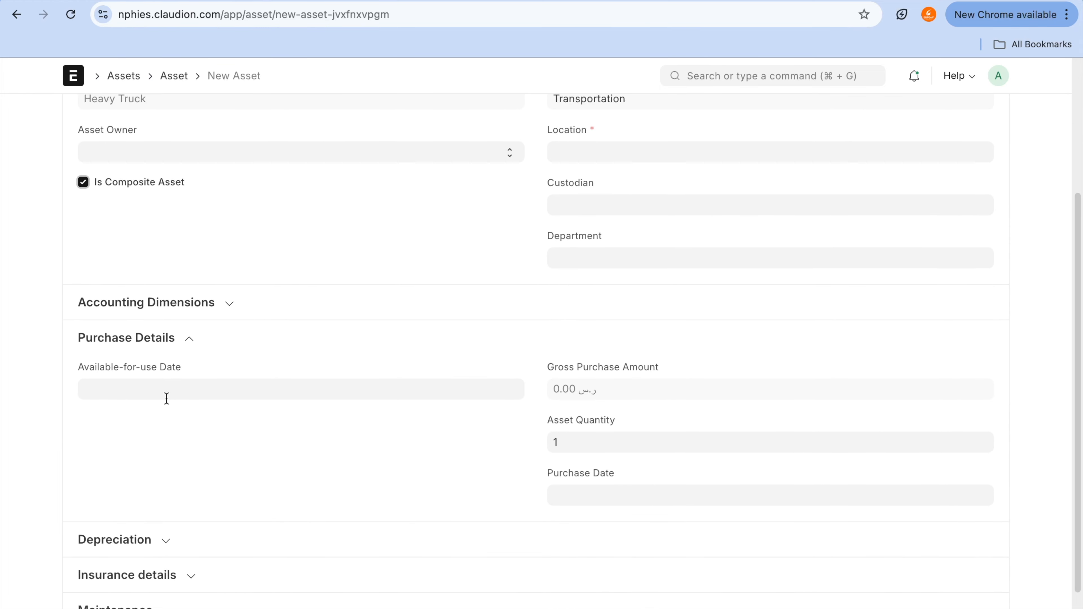
{"action": "scroll", "coordinate": [510, 301], "scroll_direction": "up", "scroll_amount": 5}
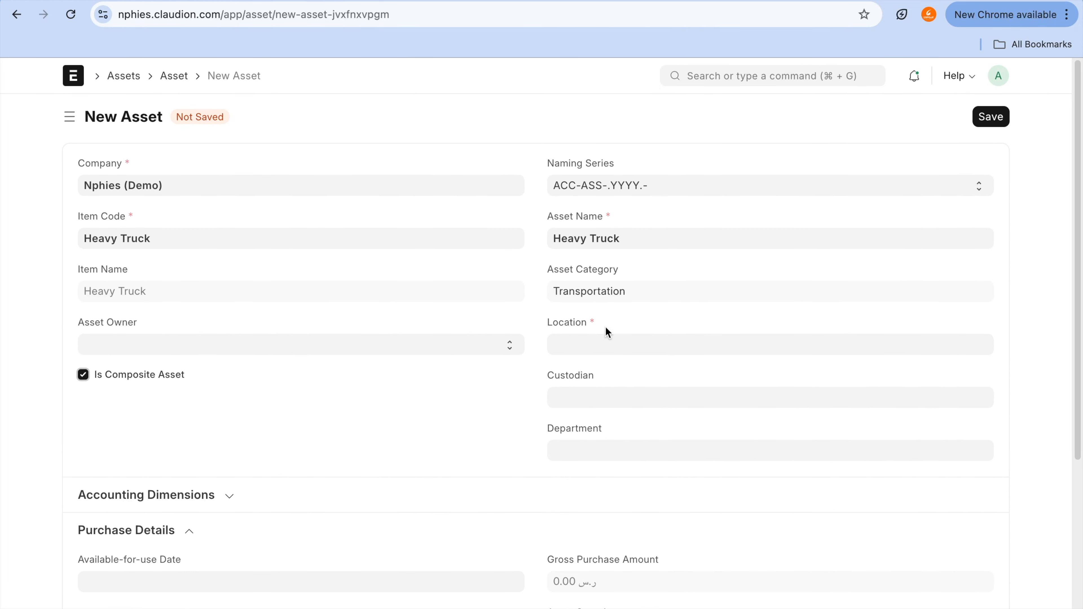
{"action": "left_click", "coordinate": [605, 337]}
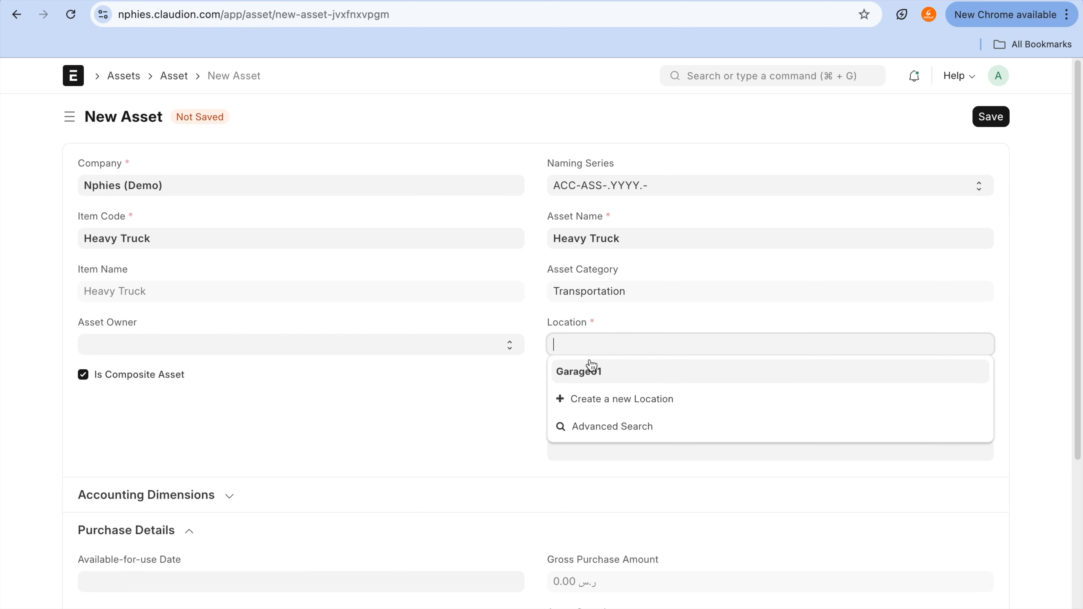
{"action": "left_click", "coordinate": [590, 370]}
{"action": "left_click", "coordinate": [990, 119]}
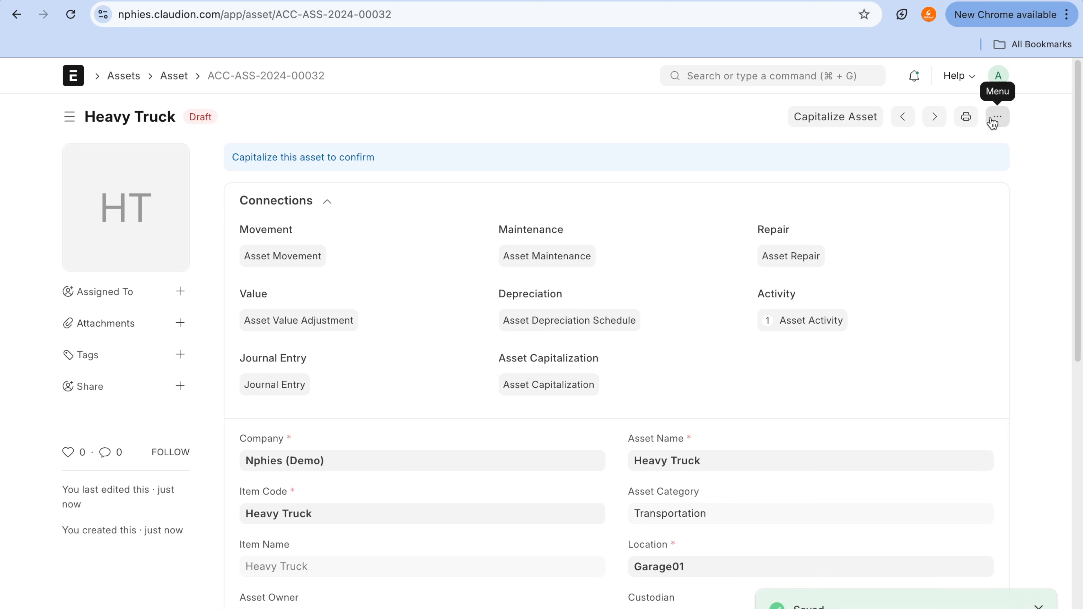
- Review the saved Heavy Truck draft and start a new asset capitalization from it
{"action": "left_click", "coordinate": [458, 213]}
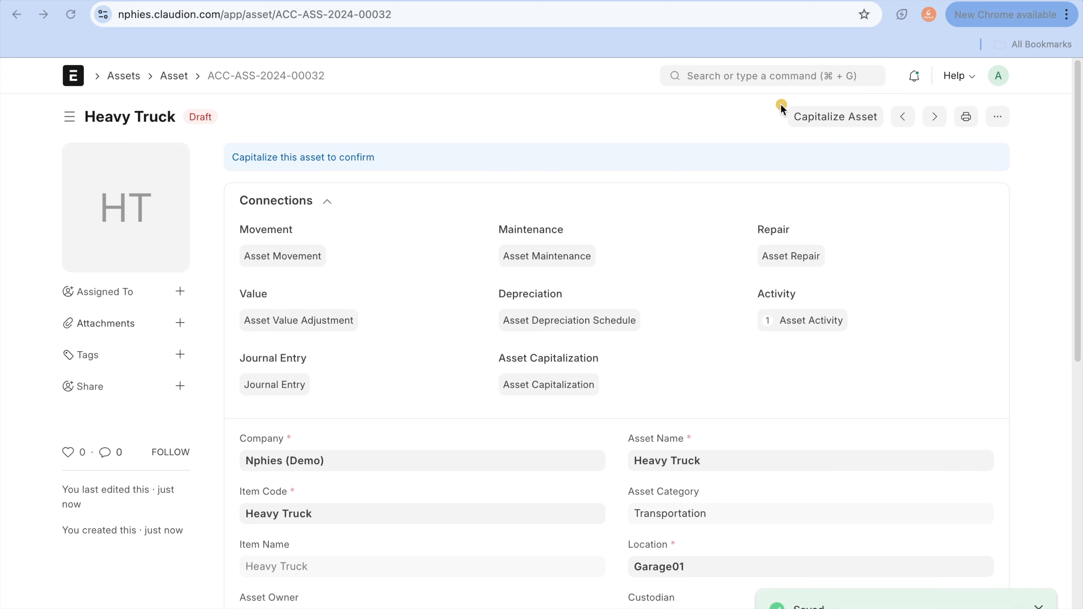
{"action": "mouse_move", "coordinate": [784, 96]}
{"action": "left_mouse_down"}
{"action": "mouse_move", "coordinate": [775, 103]}
{"action": "mouse_move", "coordinate": [941, 133]}
{"action": "mouse_move", "coordinate": [793, 114]}
{"action": "left_mouse_up"}
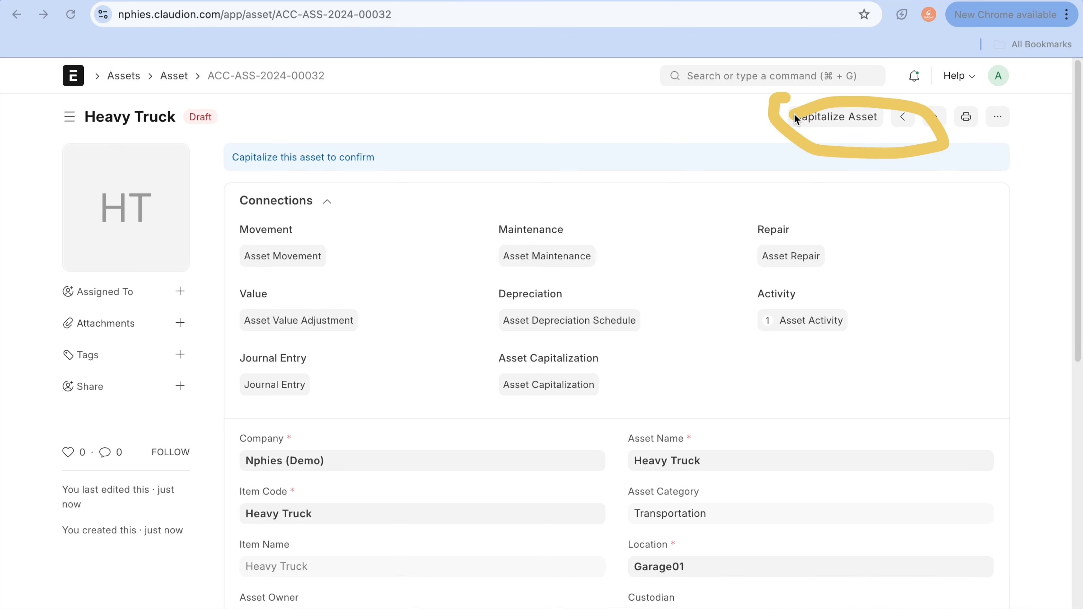
{"action": "left_click_drag", "start_coordinate": [793, 113], "coordinate": [627, 197]}
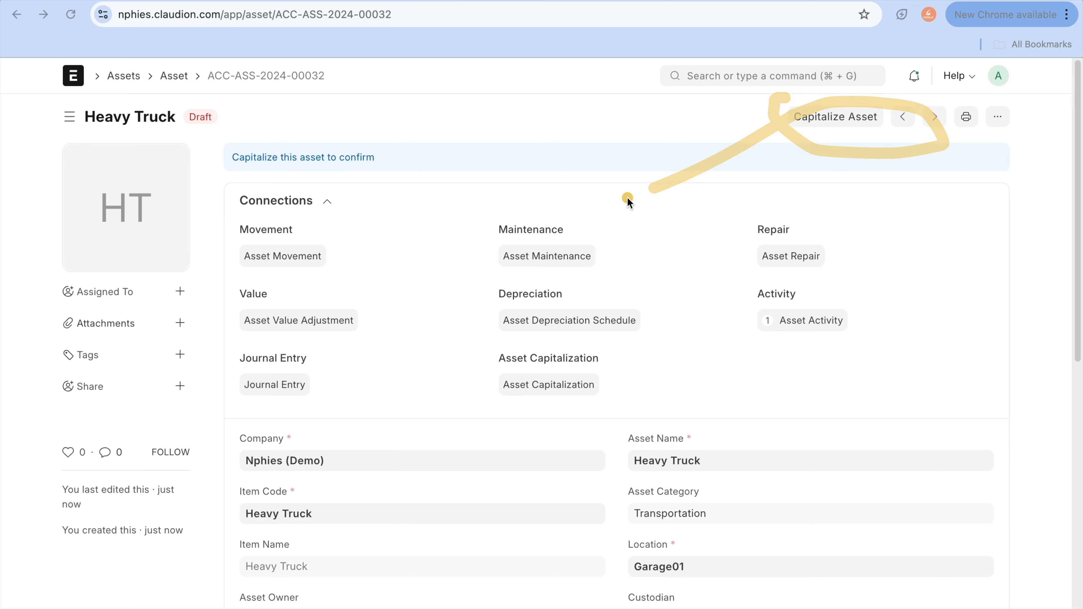
{"action": "scroll", "coordinate": [626, 196], "scroll_direction": "down", "scroll_amount": 3}
{"action": "scroll", "coordinate": [626, 200], "scroll_direction": "down", "scroll_amount": 5}
{"action": "scroll", "coordinate": [665, 184], "scroll_direction": "up", "scroll_amount": 10}
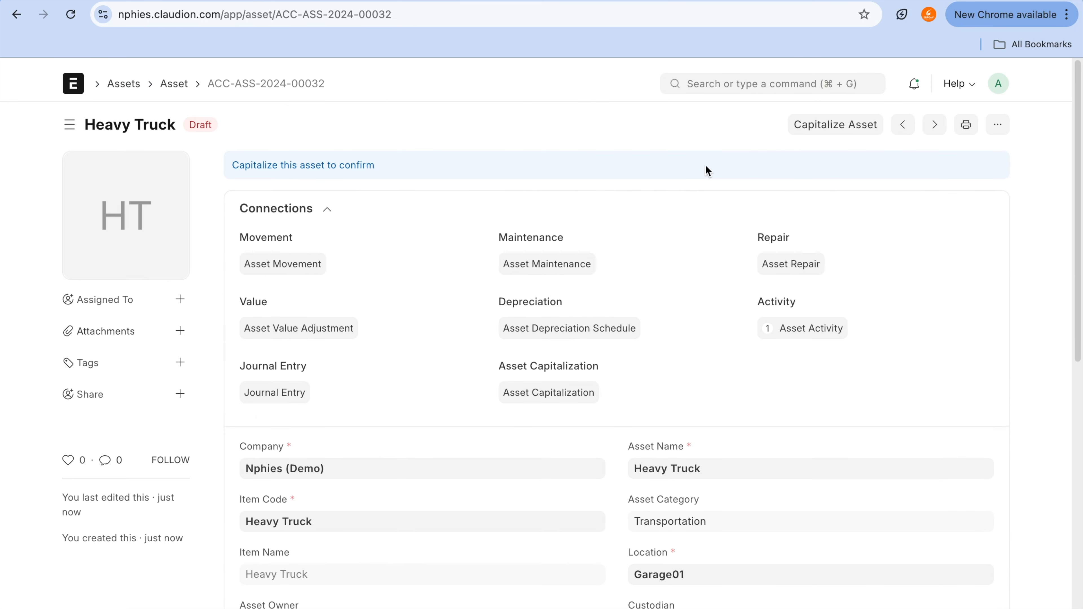
{"action": "left_click", "coordinate": [857, 126]}
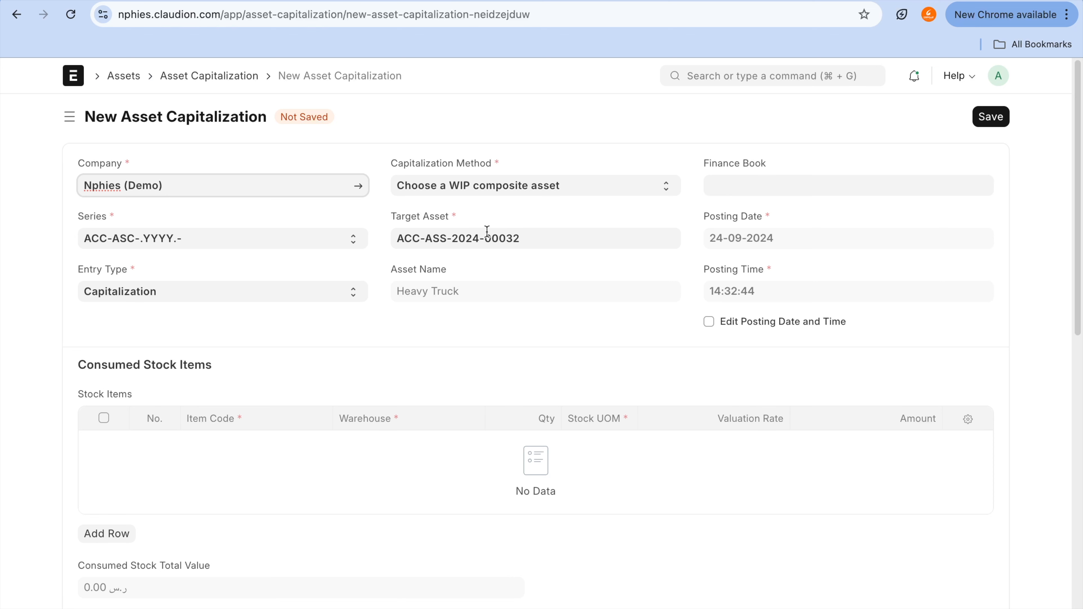
- Set the capitalization method to Create a new composite asset and the target asset location to Garage01
{"action": "left_click", "coordinate": [509, 189]}
{"action": "mouse_move", "coordinate": [495, 167]}
{"action": "left_mouse_down"}
{"action": "mouse_move", "coordinate": [360, 211]}
{"action": "mouse_move", "coordinate": [660, 181]}
{"action": "mouse_move", "coordinate": [497, 174]}
{"action": "left_mouse_up"}
{"action": "left_click", "coordinate": [522, 184]}
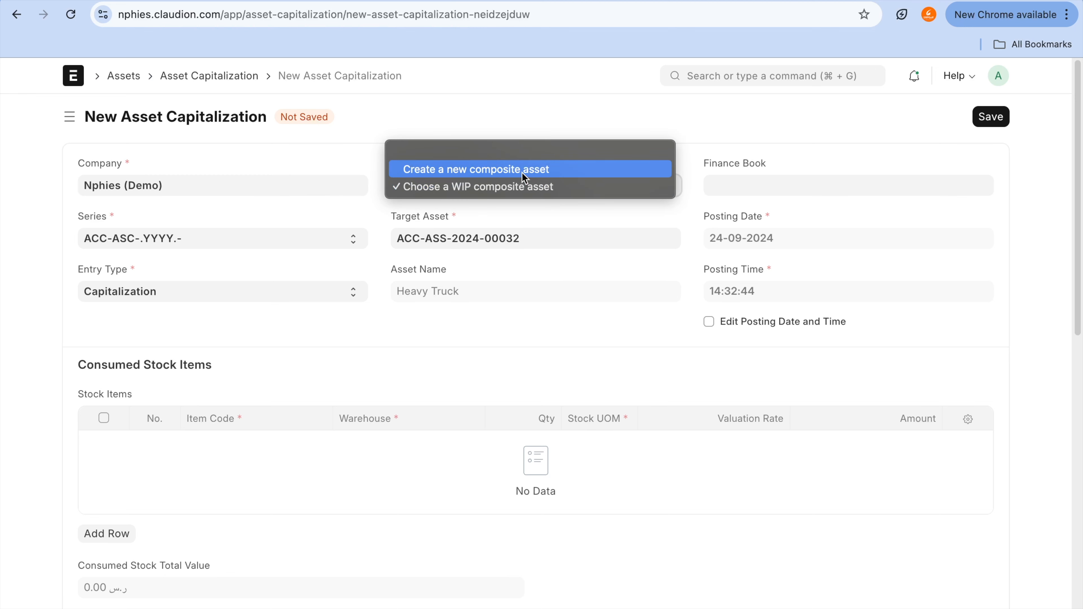
{"action": "left_click", "coordinate": [521, 173]}
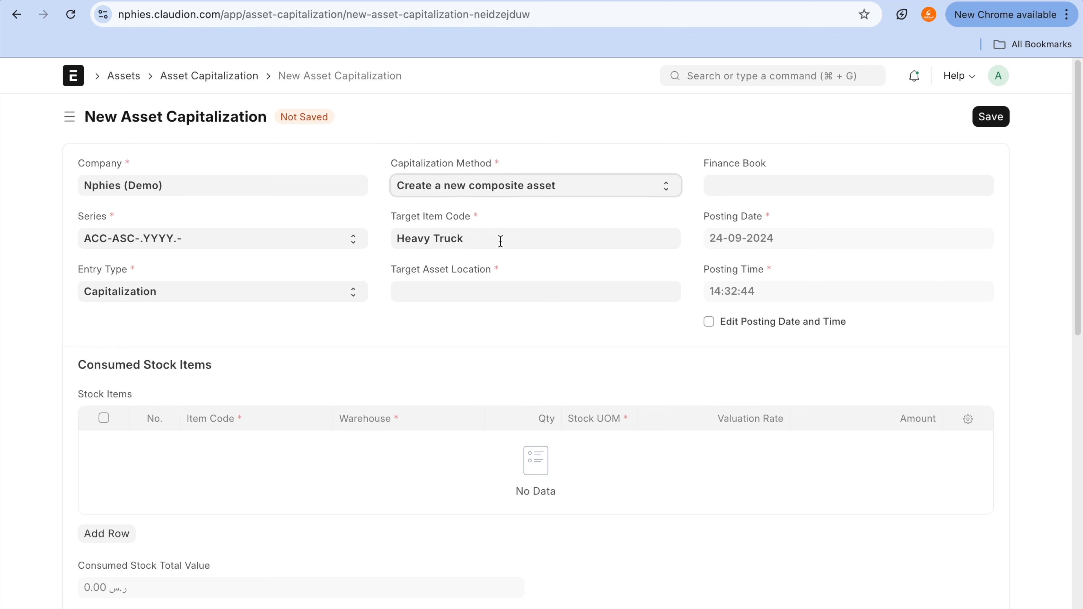
{"action": "left_click", "coordinate": [502, 293]}
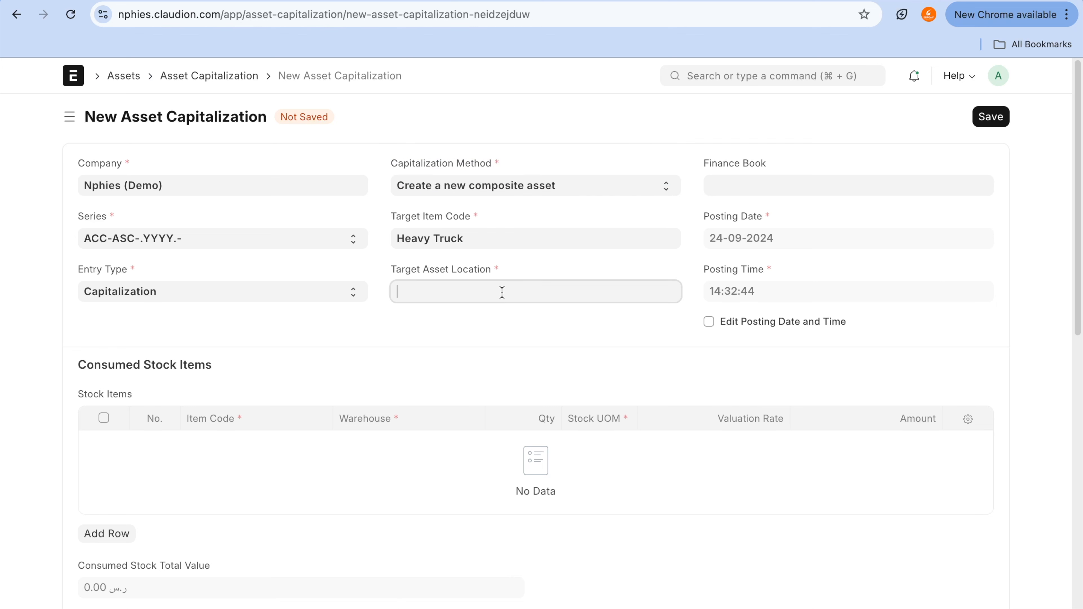
{"action": "left_click", "coordinate": [498, 318]}
- Add a consumed stock item row for SKU009 (Headphones) with a quantity of 3
{"action": "scroll", "coordinate": [500, 327], "scroll_direction": "down", "scroll_amount": 2}
{"action": "scroll", "coordinate": [237, 404], "scroll_direction": "down", "scroll_amount": 4}
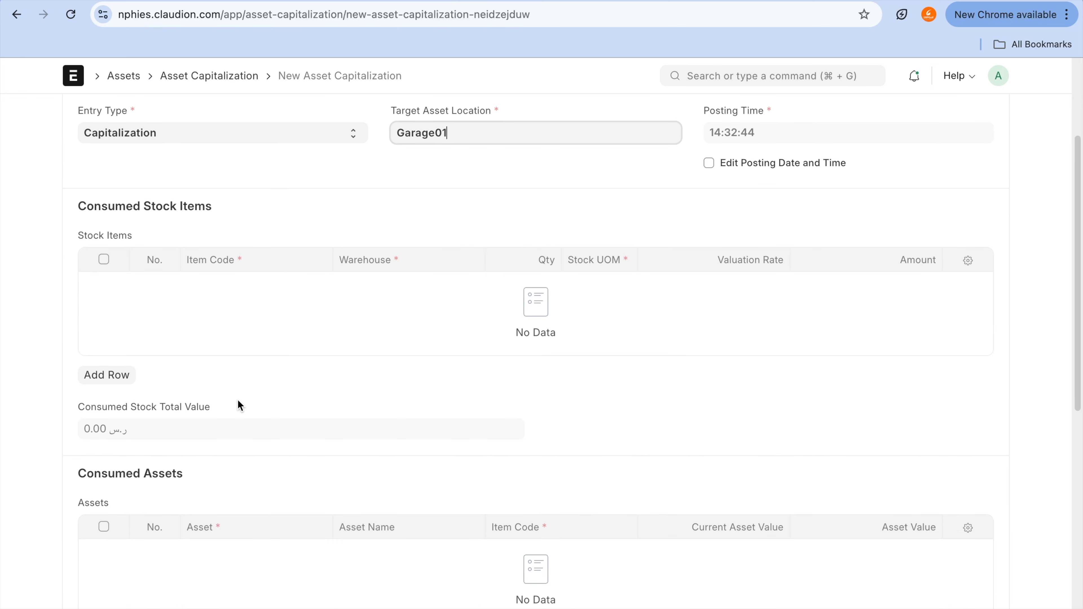
{"action": "scroll", "coordinate": [194, 576], "scroll_direction": "down", "scroll_amount": 4}
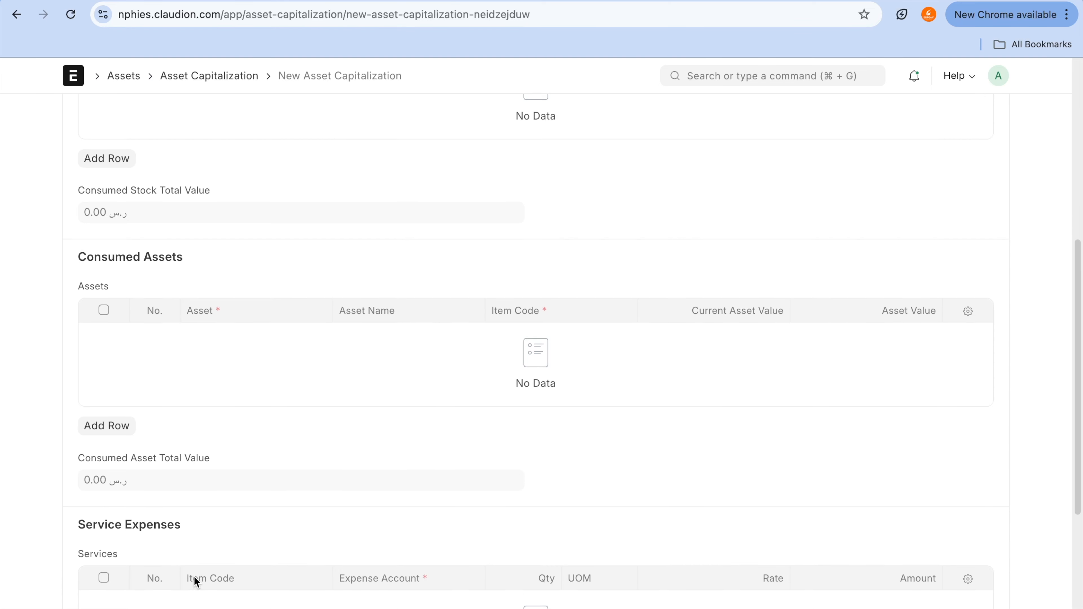
{"action": "scroll", "coordinate": [194, 576], "scroll_direction": "up", "scroll_amount": 10}
{"action": "scroll", "coordinate": [193, 576], "scroll_direction": "down", "scroll_amount": 4}
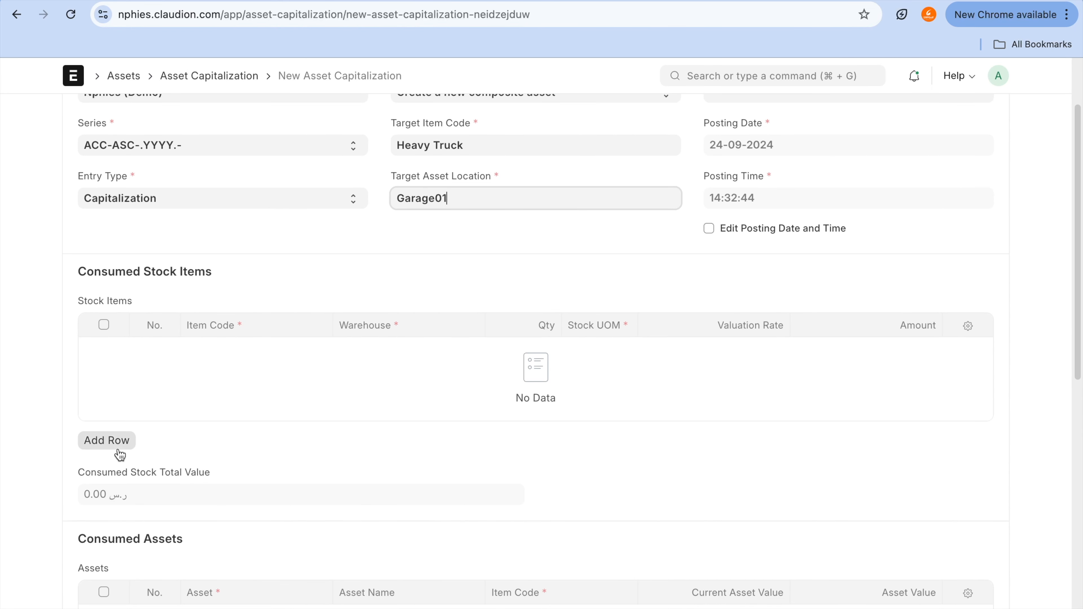
{"action": "left_click", "coordinate": [118, 441]}
{"action": "scroll", "coordinate": [117, 440], "scroll_direction": "down", "scroll_amount": 4}
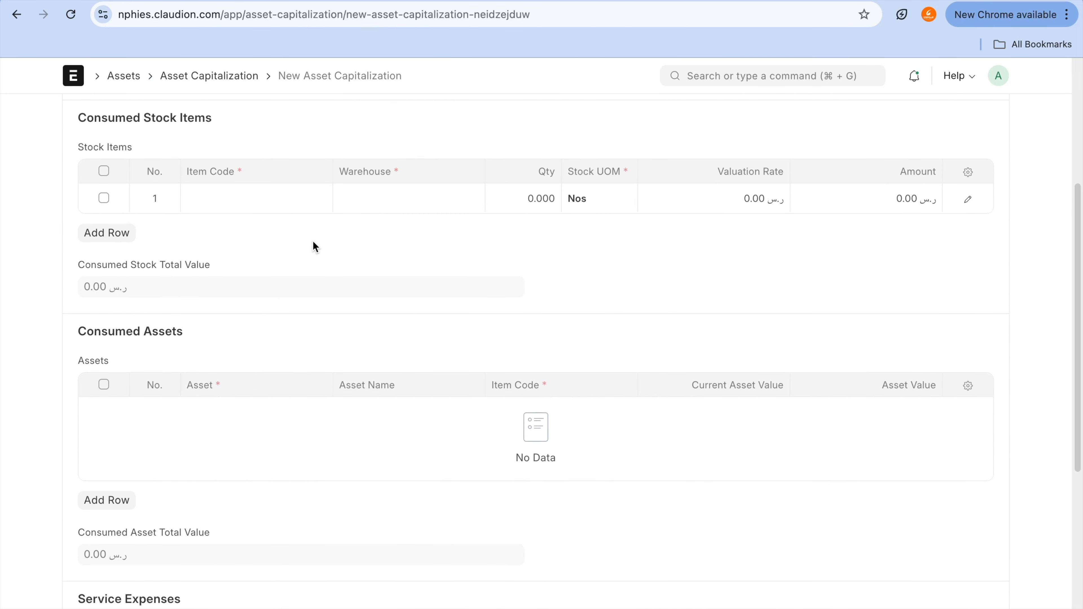
{"action": "scroll", "coordinate": [313, 243], "scroll_direction": "up", "scroll_amount": 3}
{"action": "left_click", "coordinate": [310, 328]}
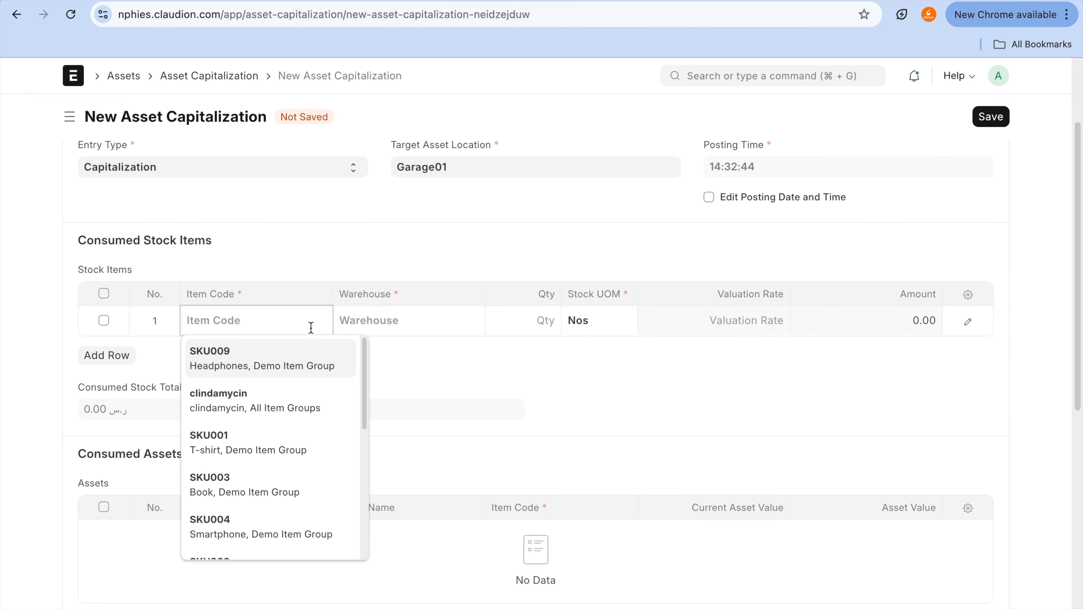
{"action": "left_click", "coordinate": [310, 358]}
{"action": "left_click", "coordinate": [528, 318]}
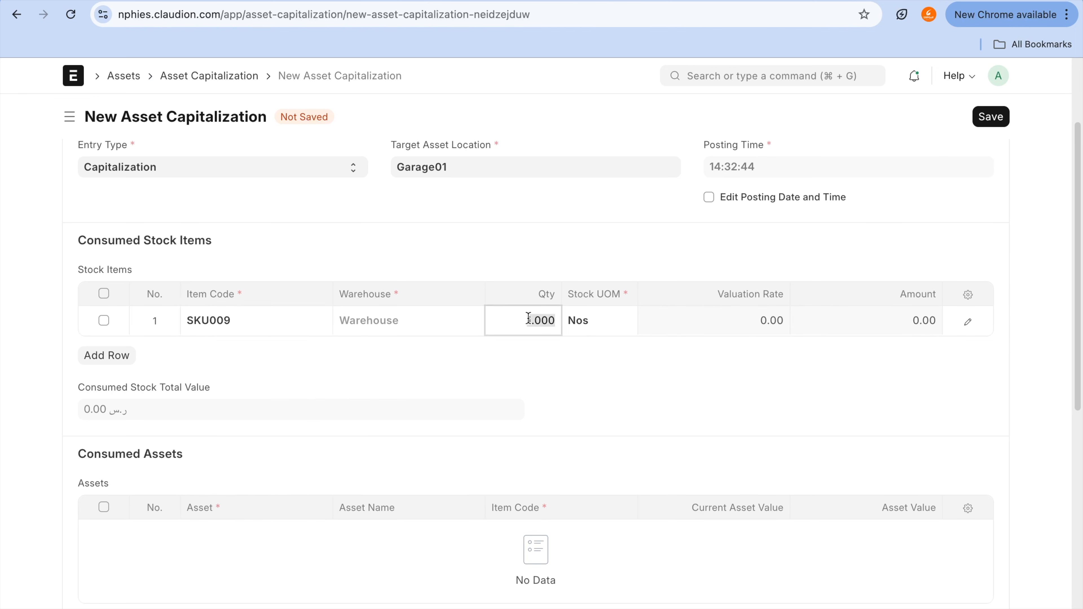
{"action": "type", "text": "3"}
{"action": "key", "text": "Return"}
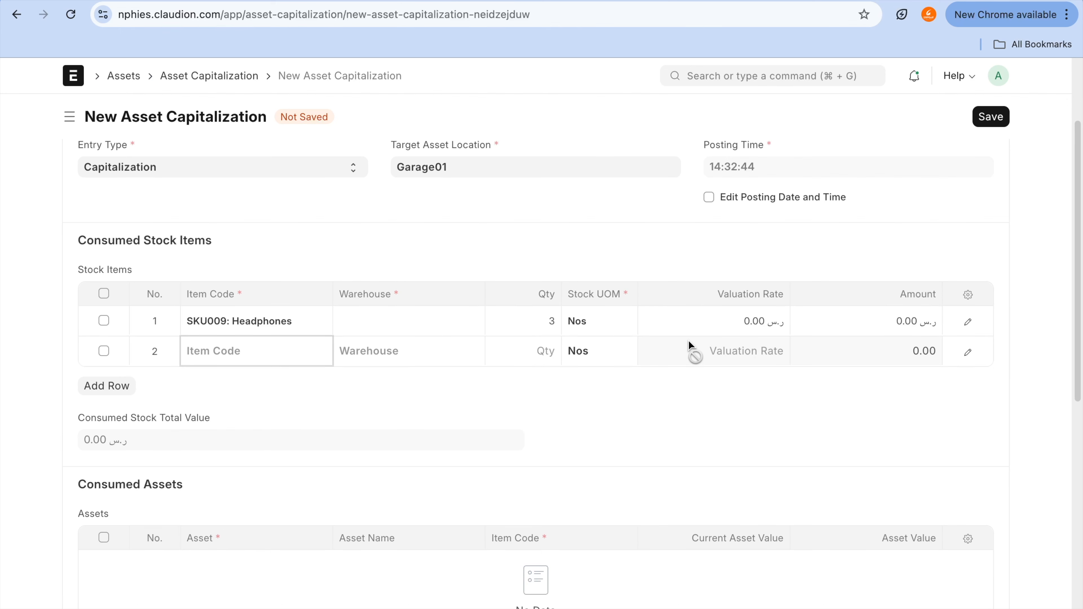
- Set the SKU009 row's warehouse to Finished Goods - NPD and delete the empty second stock row
{"action": "left_click", "coordinate": [438, 319]}
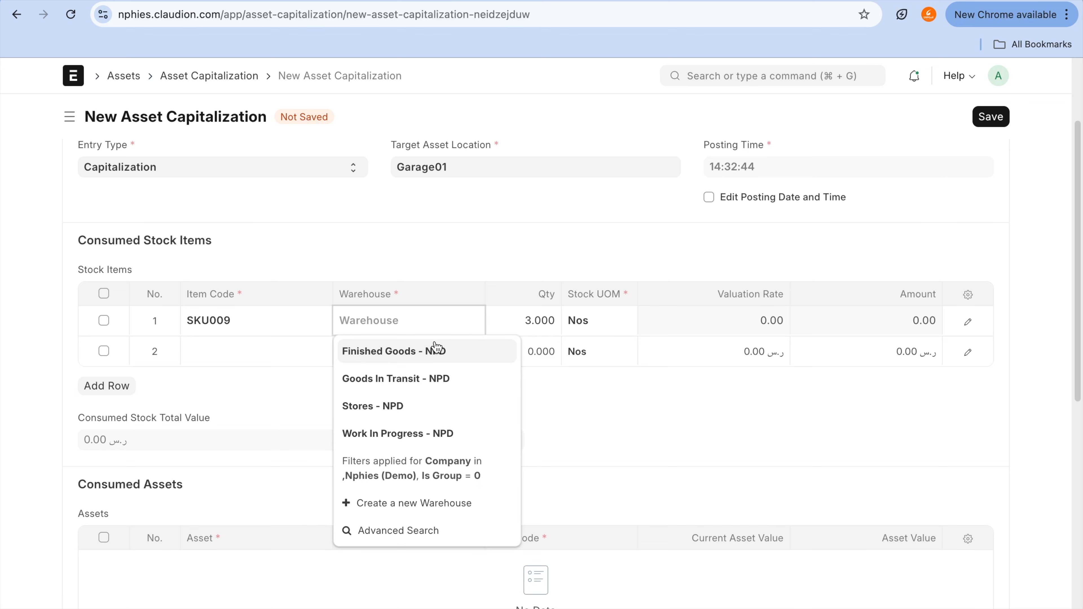
{"action": "left_click", "coordinate": [435, 348]}
{"action": "left_click", "coordinate": [545, 384]}
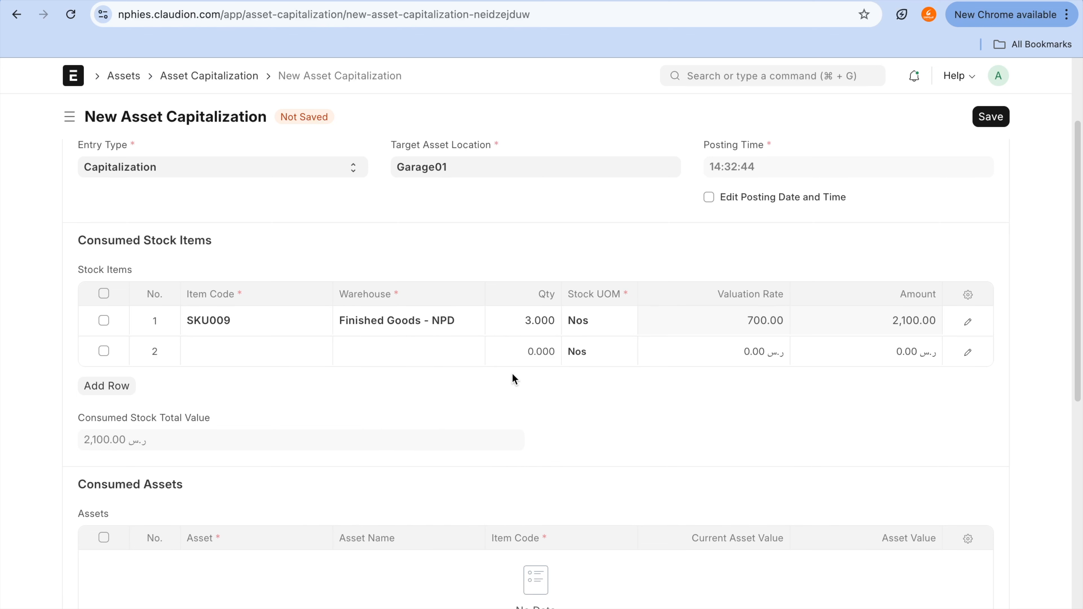
{"action": "left_click", "coordinate": [103, 352]}
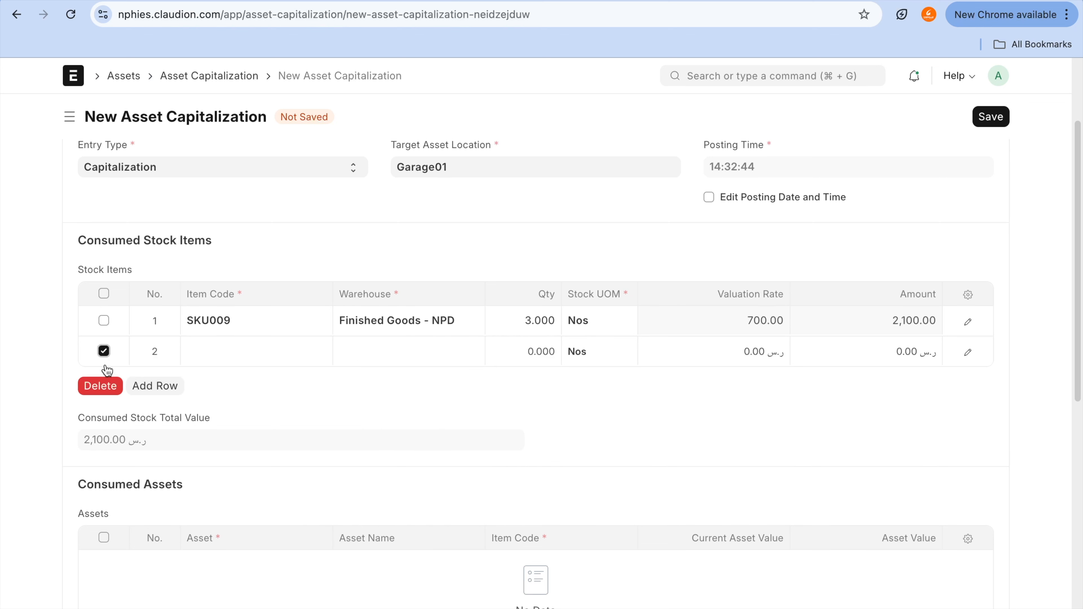
{"action": "left_click", "coordinate": [110, 386]}
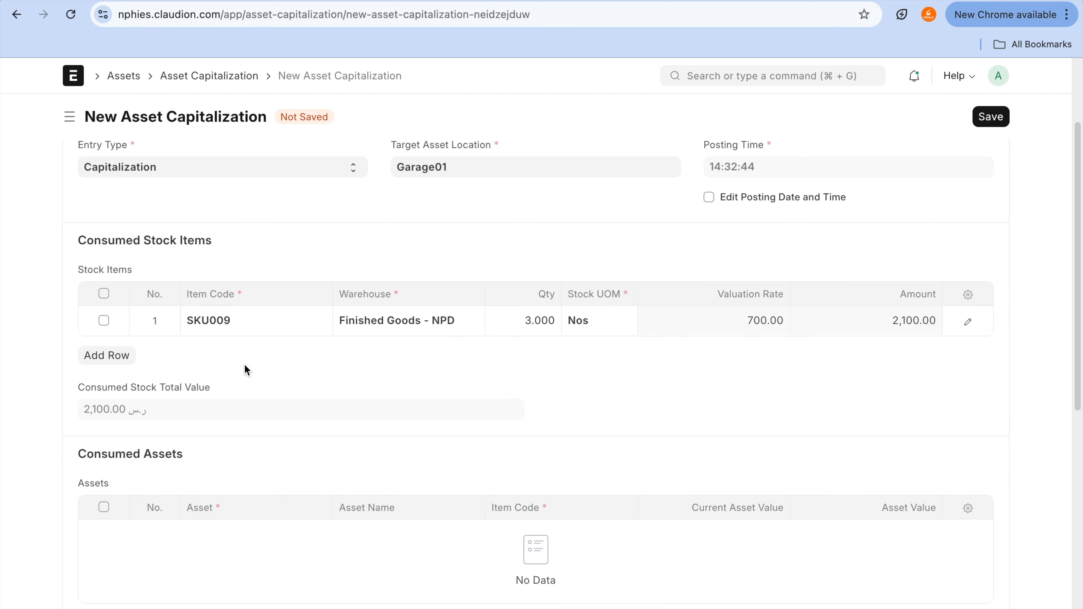
- Examine the Consumed Stock Items, Consumed Assets and Service Expenses sections of the capitalization form
{"action": "scroll", "coordinate": [244, 365], "scroll_direction": "down", "scroll_amount": 3}
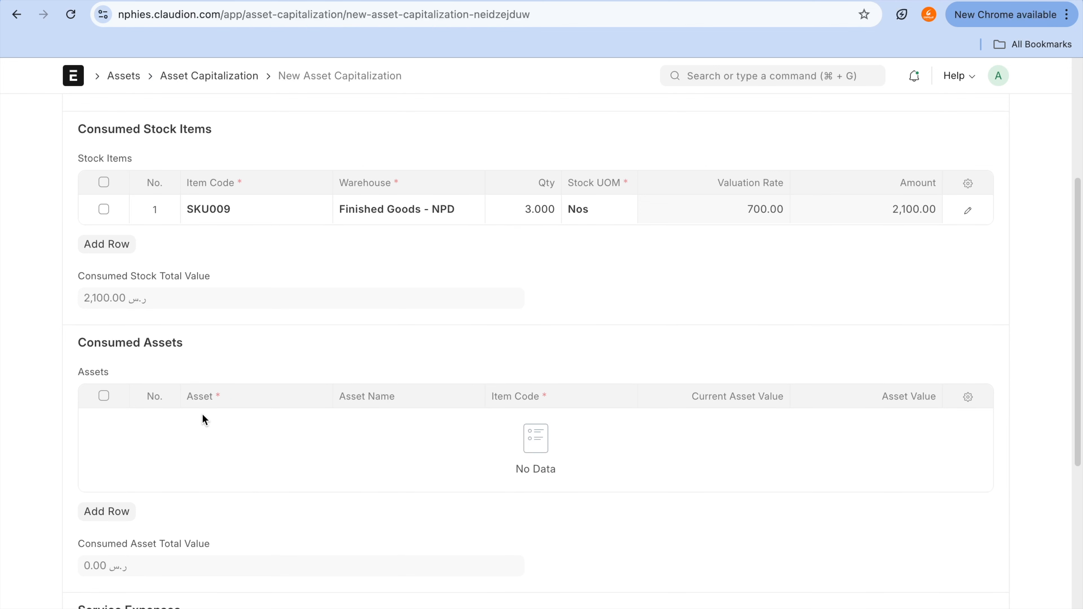
{"action": "scroll", "coordinate": [202, 414], "scroll_direction": "up", "scroll_amount": 4}
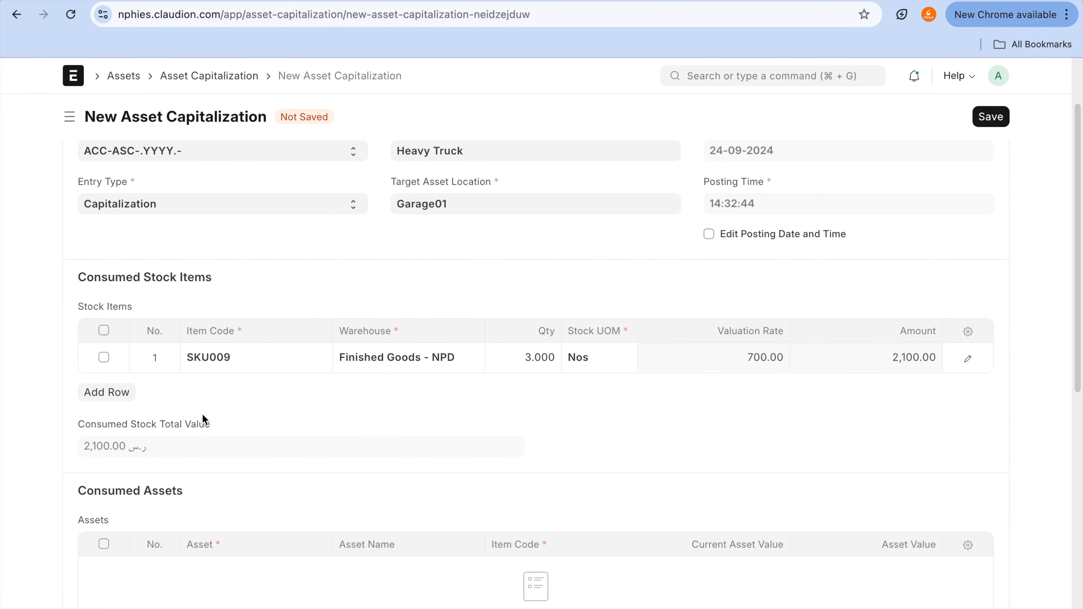
{"action": "scroll", "coordinate": [202, 414], "scroll_direction": "down", "scroll_amount": 9}
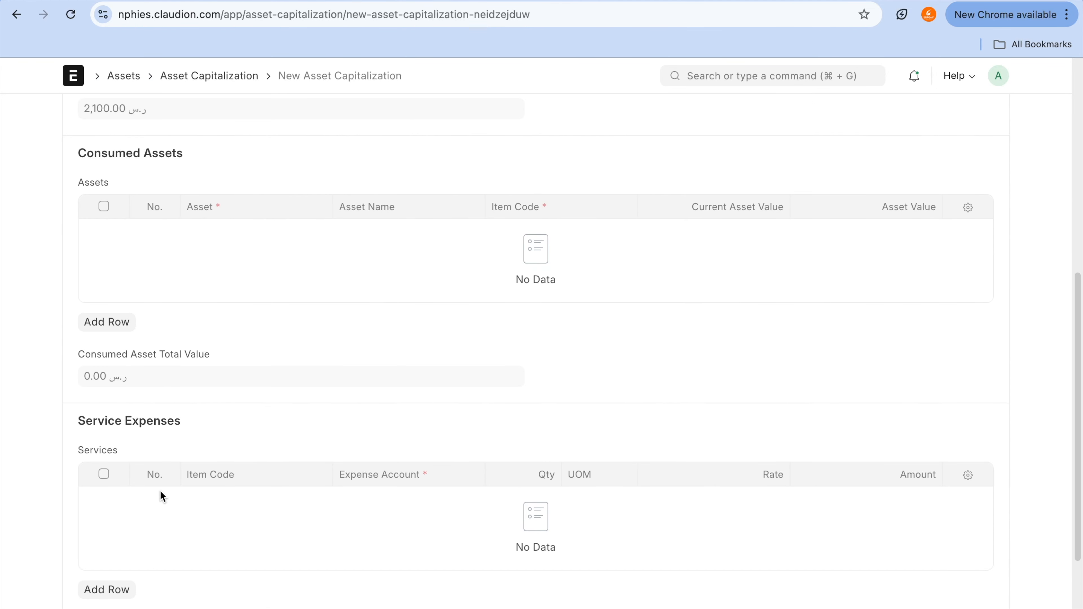
{"action": "mouse_move", "coordinate": [141, 399]}
{"action": "left_mouse_down"}
{"action": "mouse_move", "coordinate": [176, 439]}
{"action": "mouse_move", "coordinate": [252, 423]}
{"action": "left_mouse_up"}
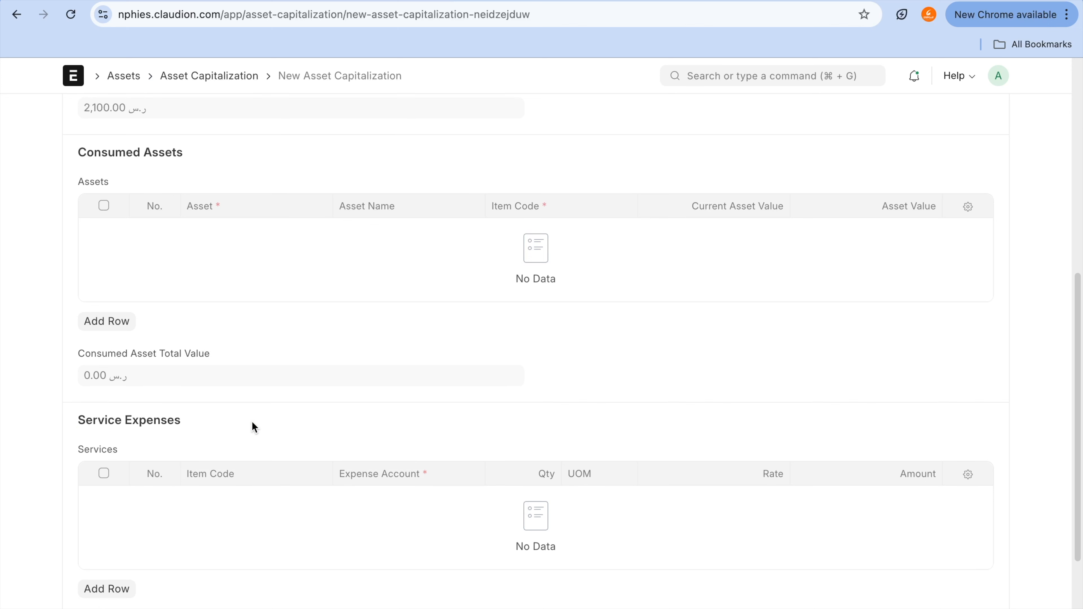
- Save the Heavy Truck asset capitalization and submit it permanently
{"action": "scroll", "coordinate": [252, 425], "scroll_direction": "down", "scroll_amount": 4}
{"action": "scroll", "coordinate": [251, 421], "scroll_direction": "up", "scroll_amount": 15}
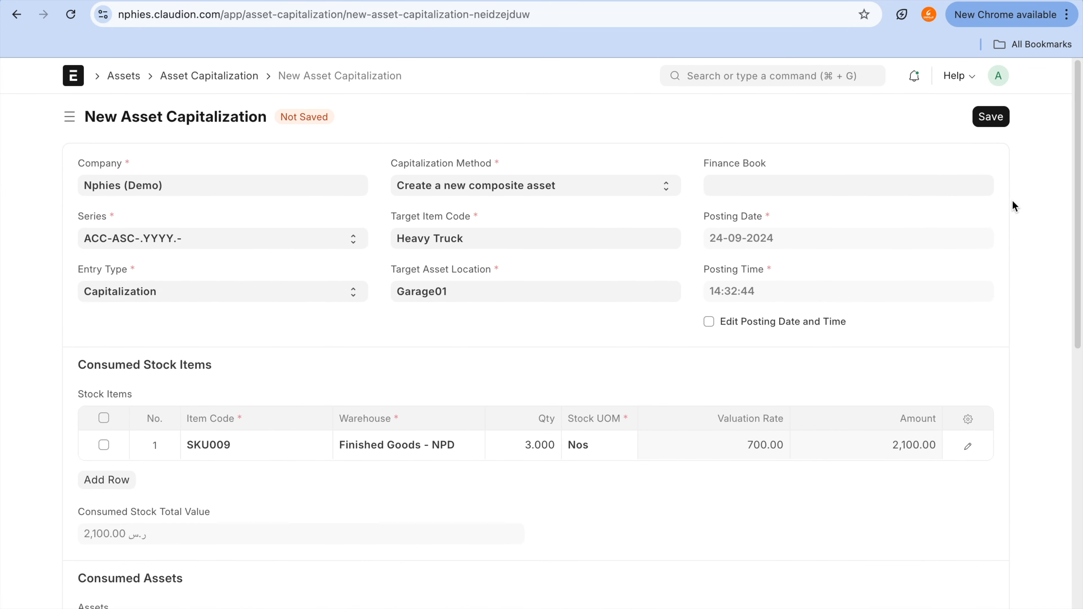
{"action": "left_click", "coordinate": [1006, 113]}
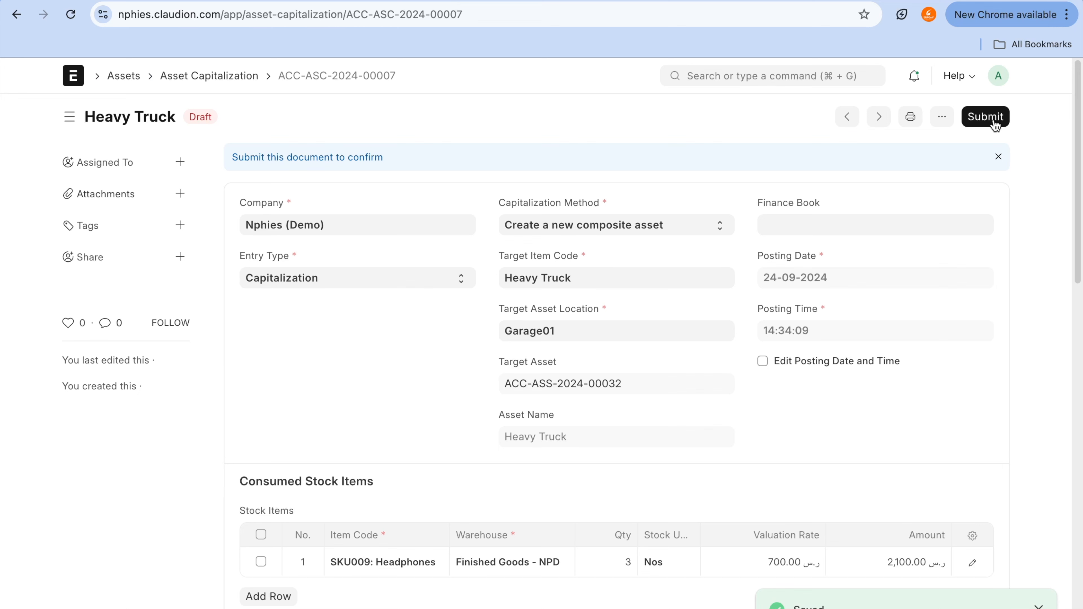
{"action": "left_click", "coordinate": [994, 121]}
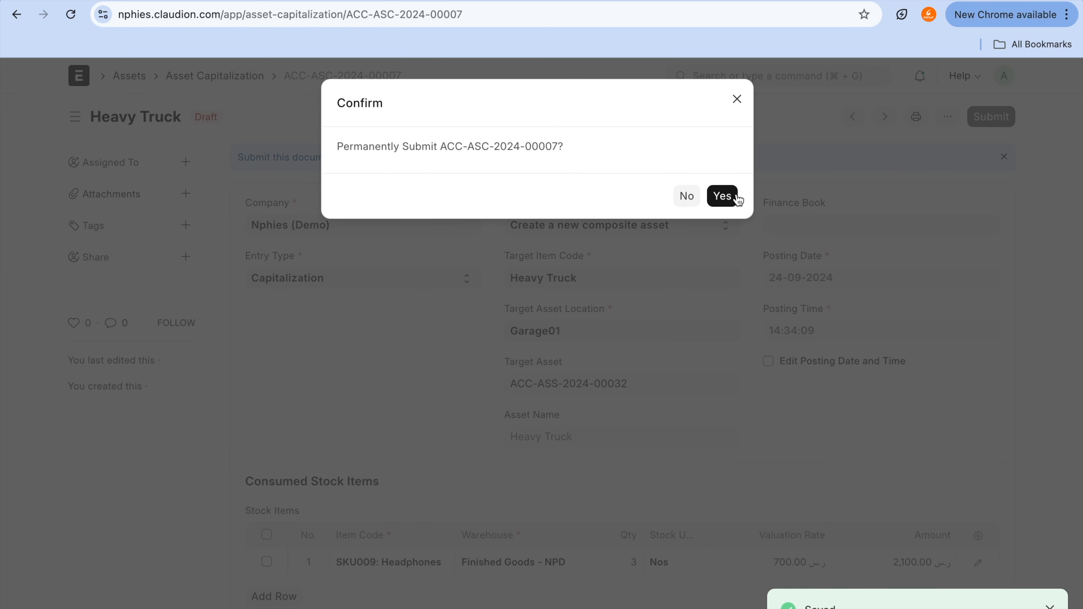
{"action": "left_click", "coordinate": [724, 197]}
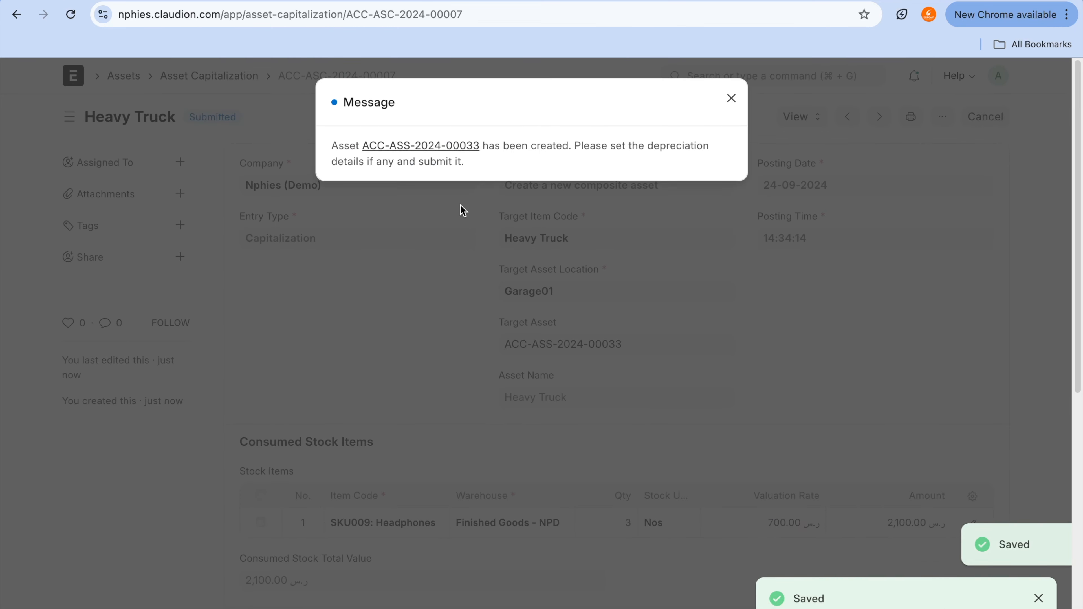
- Open the Heavy Truck asset generated by the capitalization and reload its record
{"action": "left_click", "coordinate": [467, 147]}
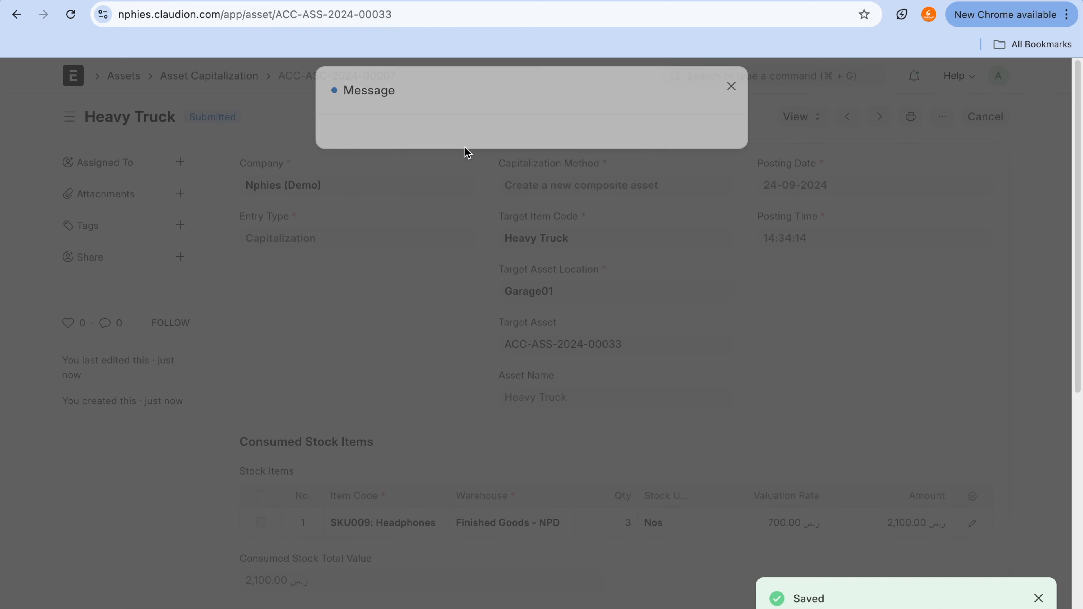
{"action": "left_click", "coordinate": [215, 135]}
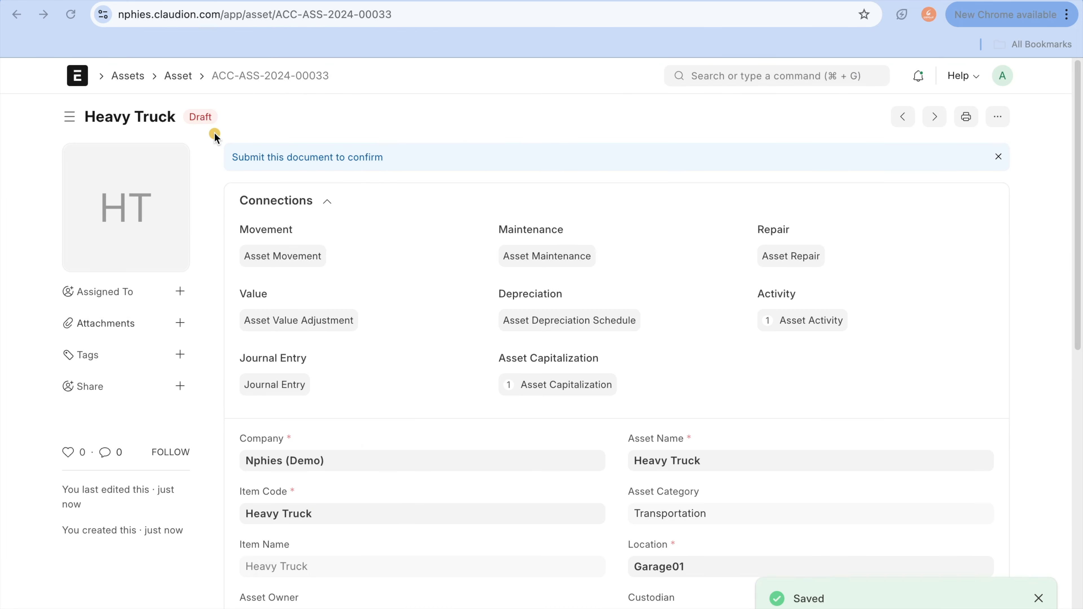
{"action": "mouse_move", "coordinate": [248, 57]}
{"action": "left_mouse_down"}
{"action": "mouse_move", "coordinate": [392, 40]}
{"action": "mouse_move", "coordinate": [340, 36]}
{"action": "left_mouse_up"}
{"action": "left_click", "coordinate": [451, 96]}
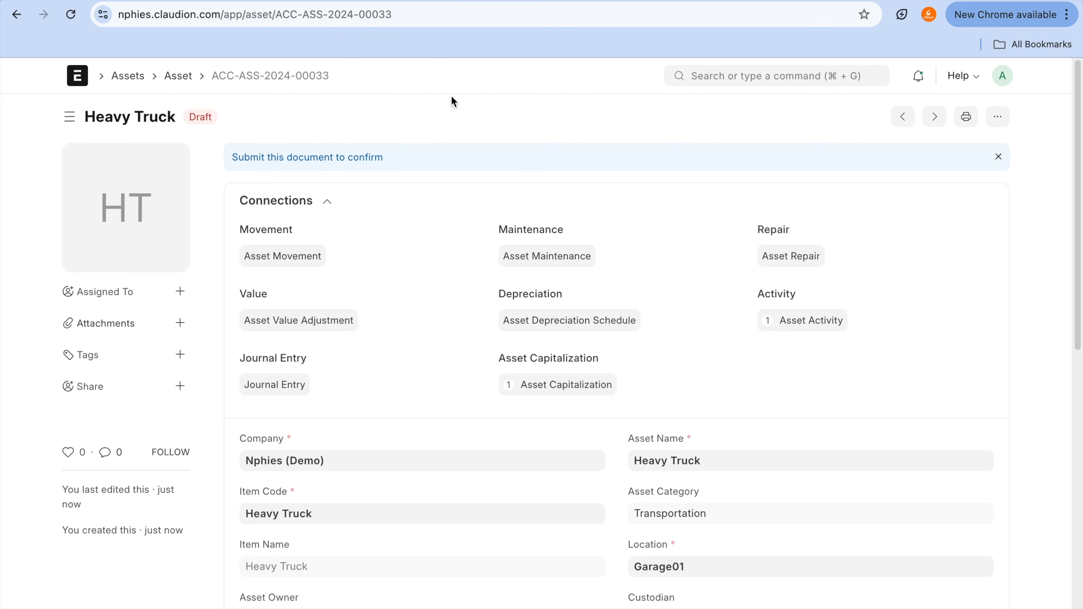
{"action": "key", "text": "super+shift+r"}
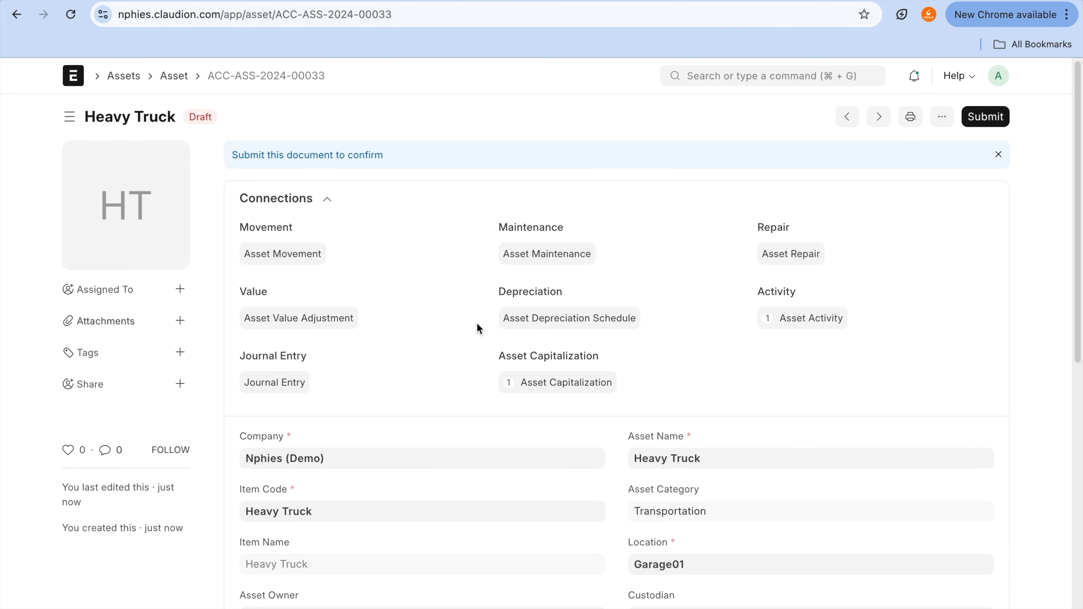
- Enable Calculate Depreciation on the Heavy Truck asset and expand its insurance details
{"action": "scroll", "coordinate": [476, 323], "scroll_direction": "down", "scroll_amount": 8}
{"action": "scroll", "coordinate": [323, 430], "scroll_direction": "down", "scroll_amount": 1}
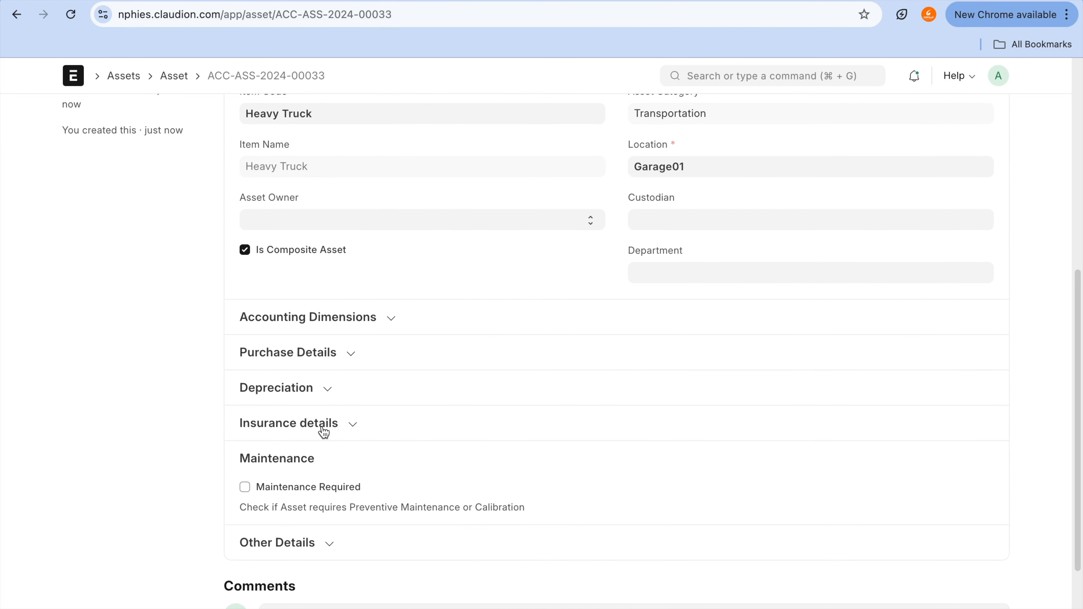
{"action": "left_click", "coordinate": [327, 401]}
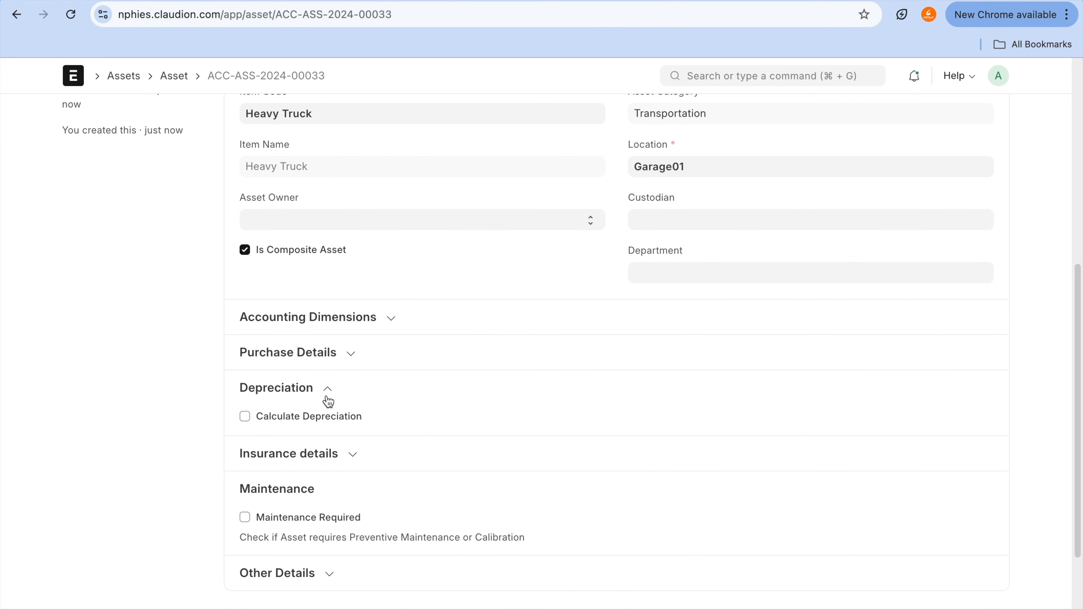
{"action": "left_click", "coordinate": [324, 419]}
{"action": "scroll", "coordinate": [555, 479], "scroll_direction": "down", "scroll_amount": 7}
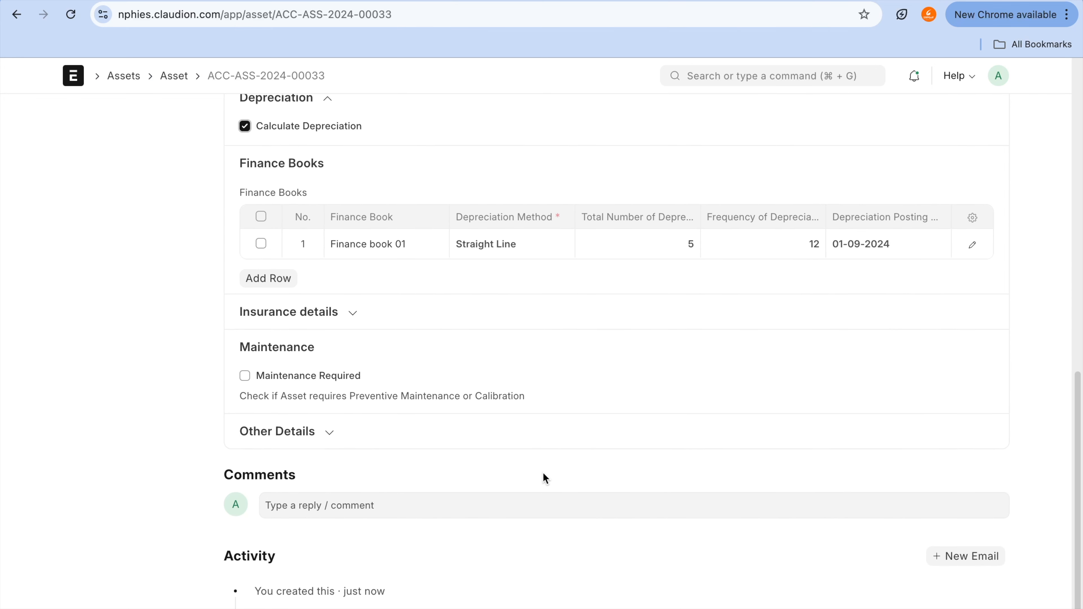
{"action": "left_click", "coordinate": [348, 315]}
- Try to save the Heavy Truck asset with the default depreciation posting date
{"action": "scroll", "coordinate": [348, 315], "scroll_direction": "up", "scroll_amount": 12}
{"action": "scroll", "coordinate": [347, 315], "scroll_direction": "up", "scroll_amount": 4}
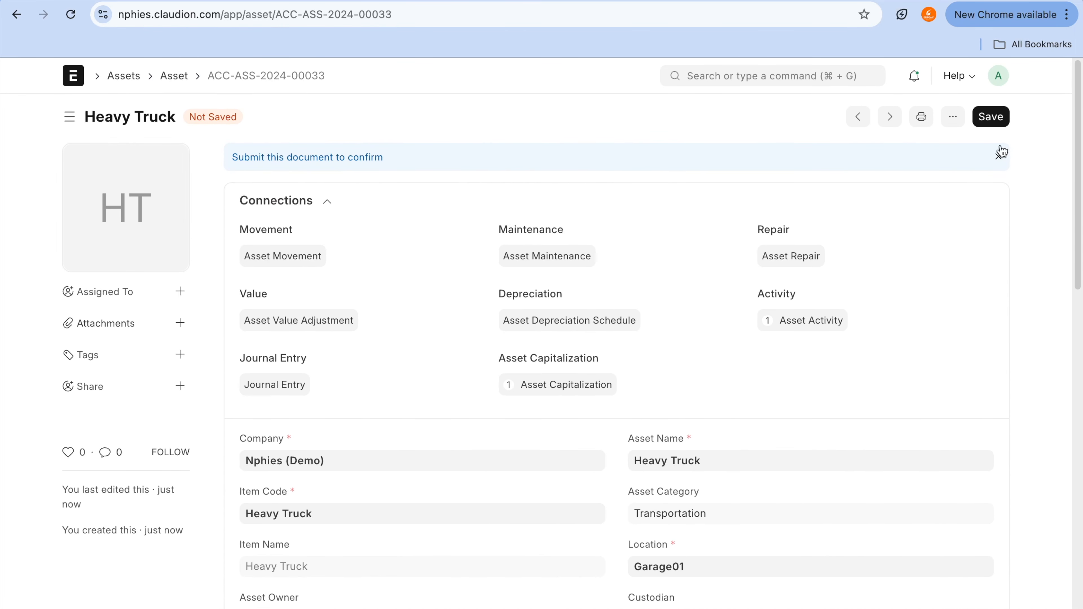
{"action": "left_click", "coordinate": [993, 119]}
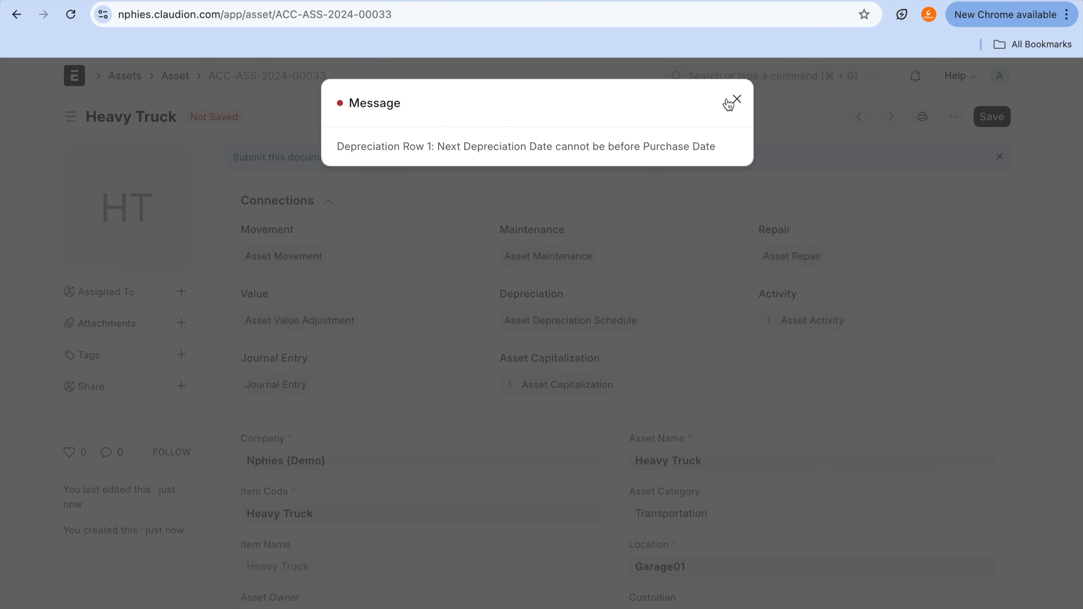
{"action": "left_click", "coordinate": [736, 100]}
- Set the Finance book 01 row's depreciation posting date to 31-10-2024 and save the Heavy Truck asset
{"action": "scroll", "coordinate": [763, 367], "scroll_direction": "down", "scroll_amount": 10}
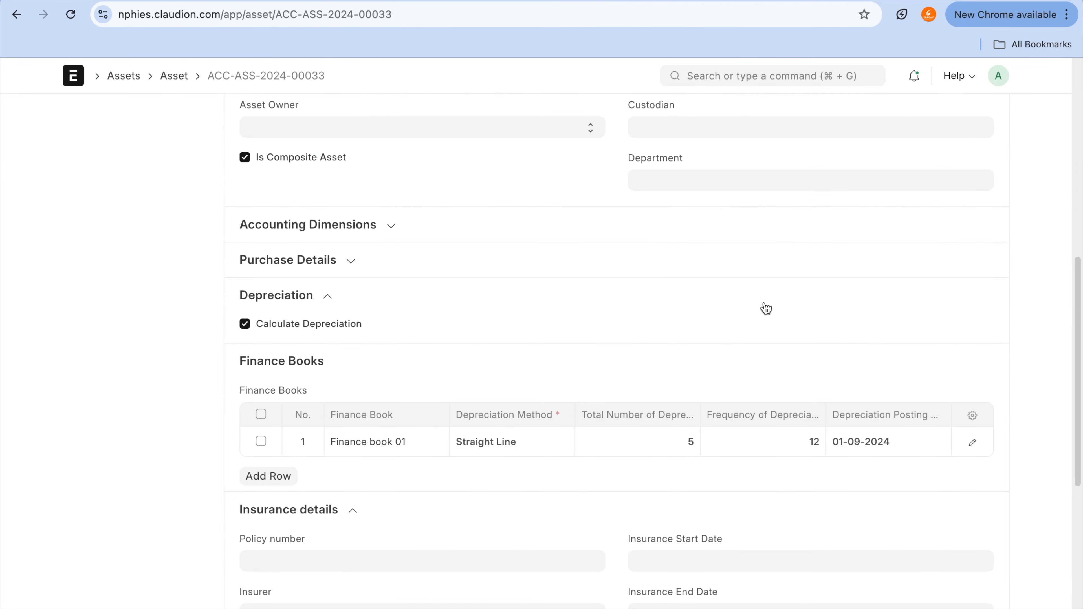
{"action": "scroll", "coordinate": [765, 308], "scroll_direction": "up", "scroll_amount": 4}
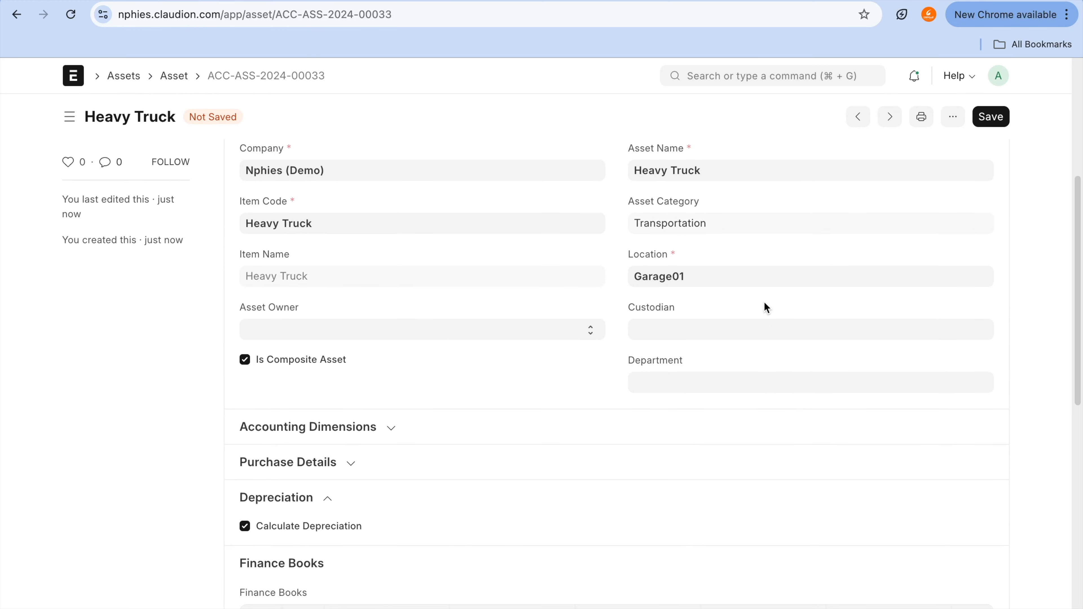
{"action": "scroll", "coordinate": [764, 305], "scroll_direction": "down", "scroll_amount": 3}
{"action": "left_click", "coordinate": [907, 471]}
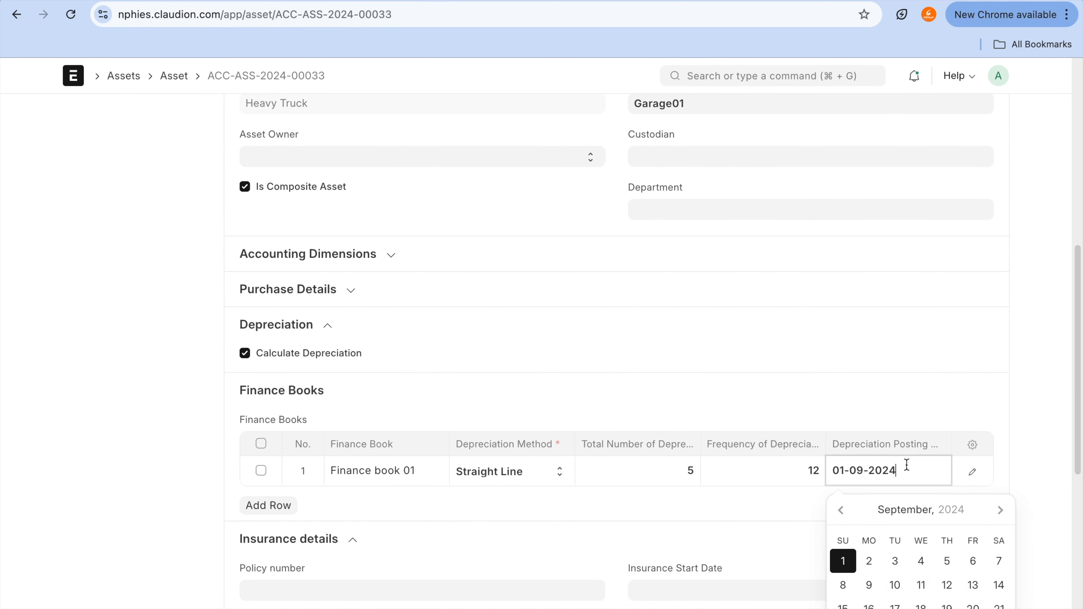
{"action": "scroll", "coordinate": [905, 453], "scroll_direction": "down", "scroll_amount": 2}
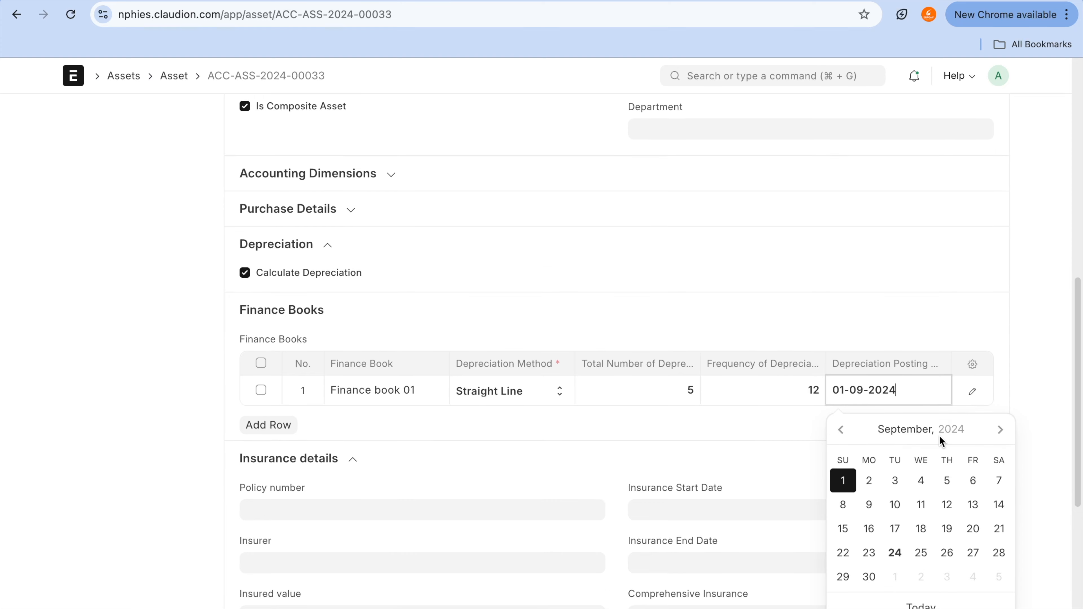
{"action": "left_click", "coordinate": [1001, 430]}
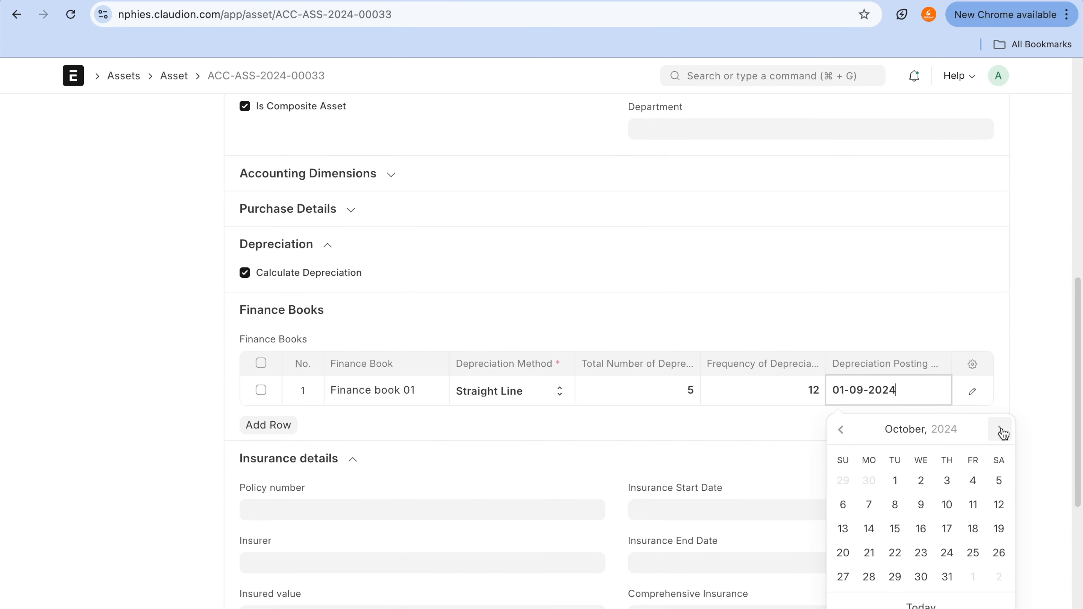
{"action": "left_click", "coordinate": [947, 576]}
{"action": "scroll", "coordinate": [986, 317], "scroll_direction": "up", "scroll_amount": 15}
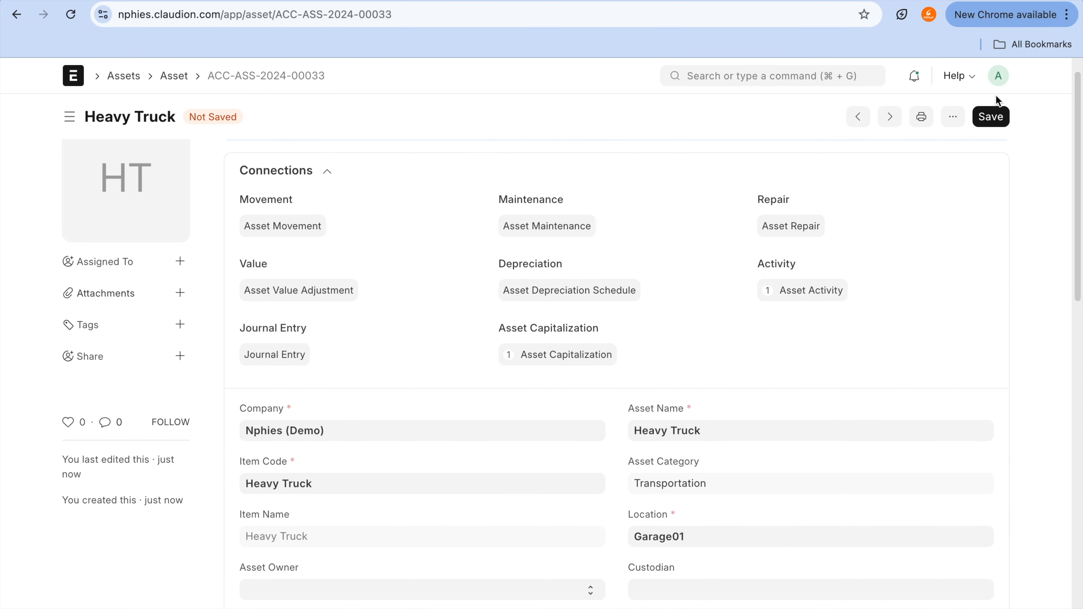
{"action": "left_click", "coordinate": [987, 116]}
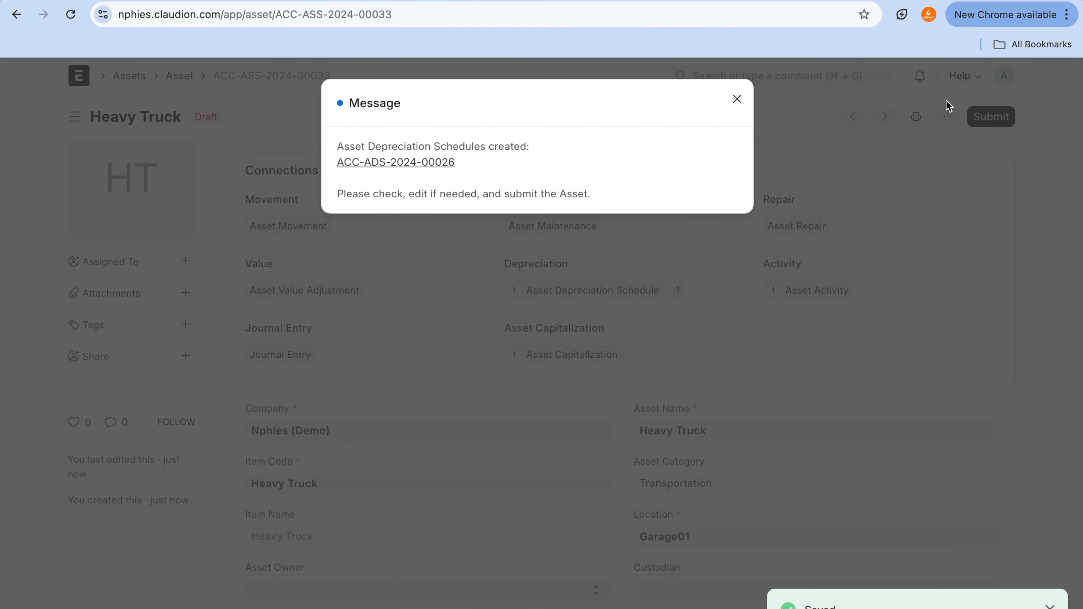
- Open the Heavy Truck's generated depreciation schedule, check its rows and submit it permanently
{"action": "left_click", "coordinate": [429, 166]}
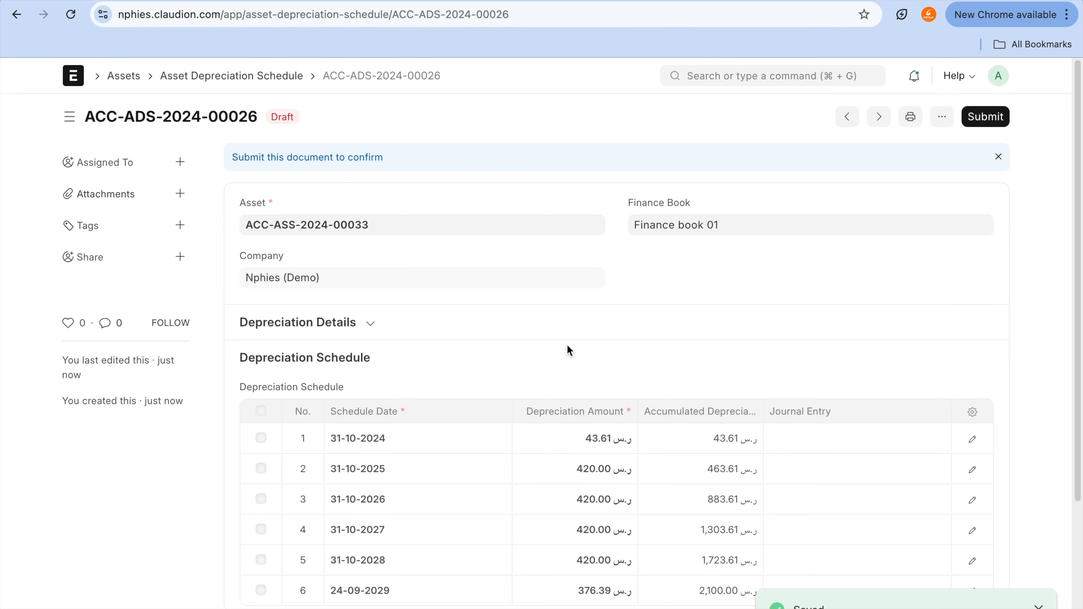
{"action": "scroll", "coordinate": [567, 350], "scroll_direction": "down", "scroll_amount": 2}
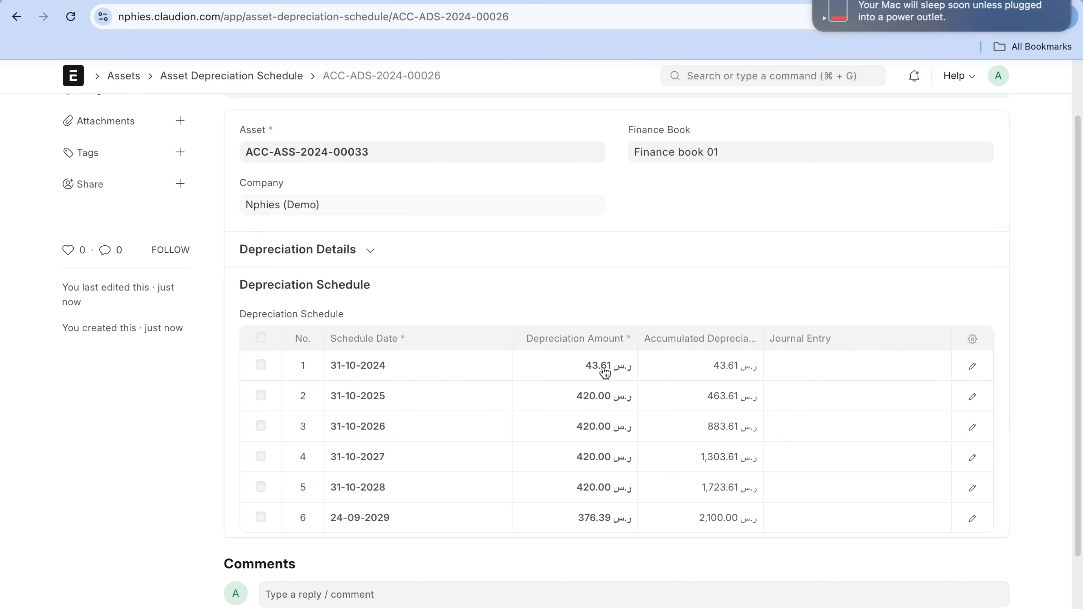
{"action": "scroll", "coordinate": [604, 372], "scroll_direction": "up", "scroll_amount": 2}
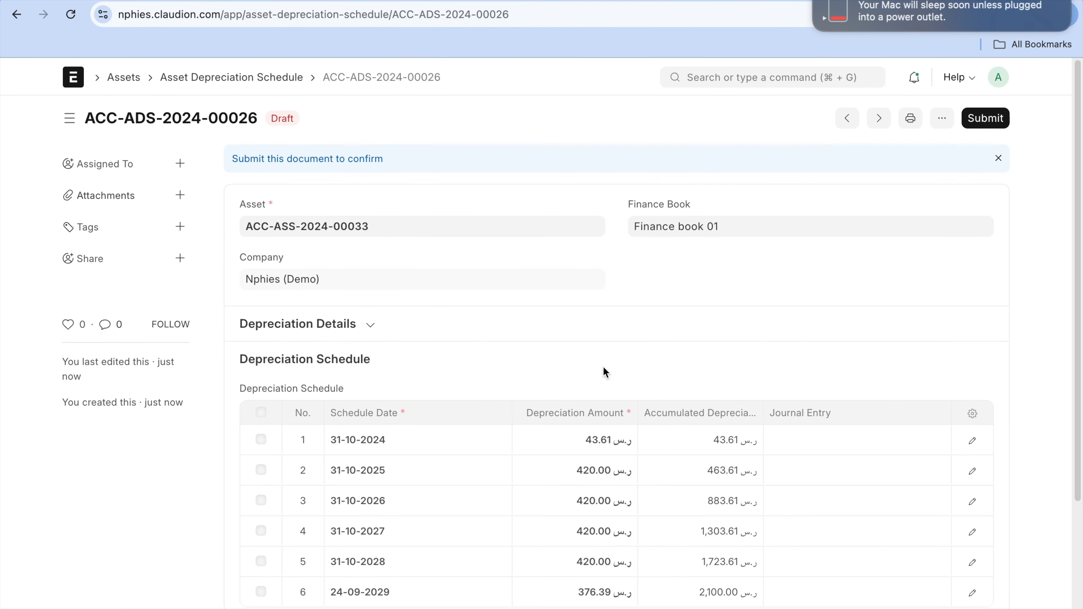
{"action": "left_click", "coordinate": [974, 127]}
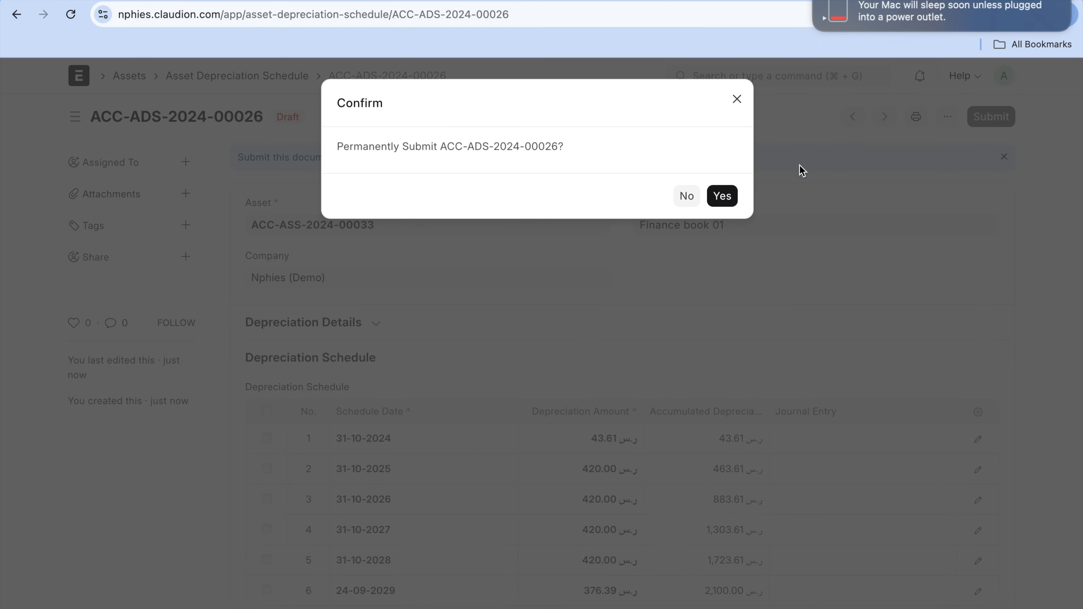
{"action": "left_click", "coordinate": [718, 194]}
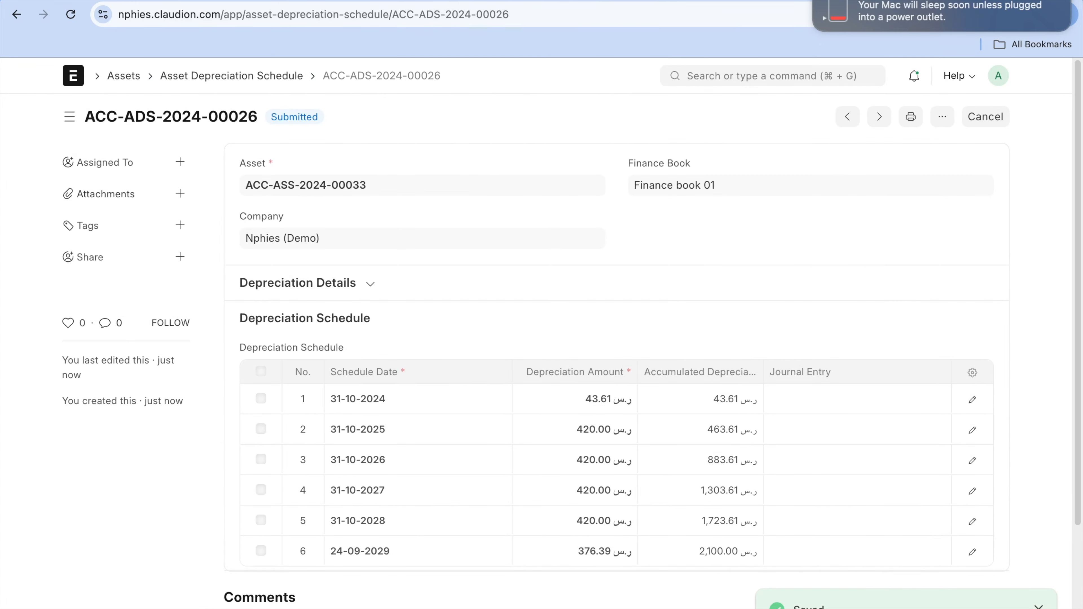
- Open the Fixed Asset Register report from the Material Receipt page and examine its chart and asset rows
{"action": "left_click", "coordinate": [622, 1]}
{"action": "left_click", "coordinate": [786, 66]}
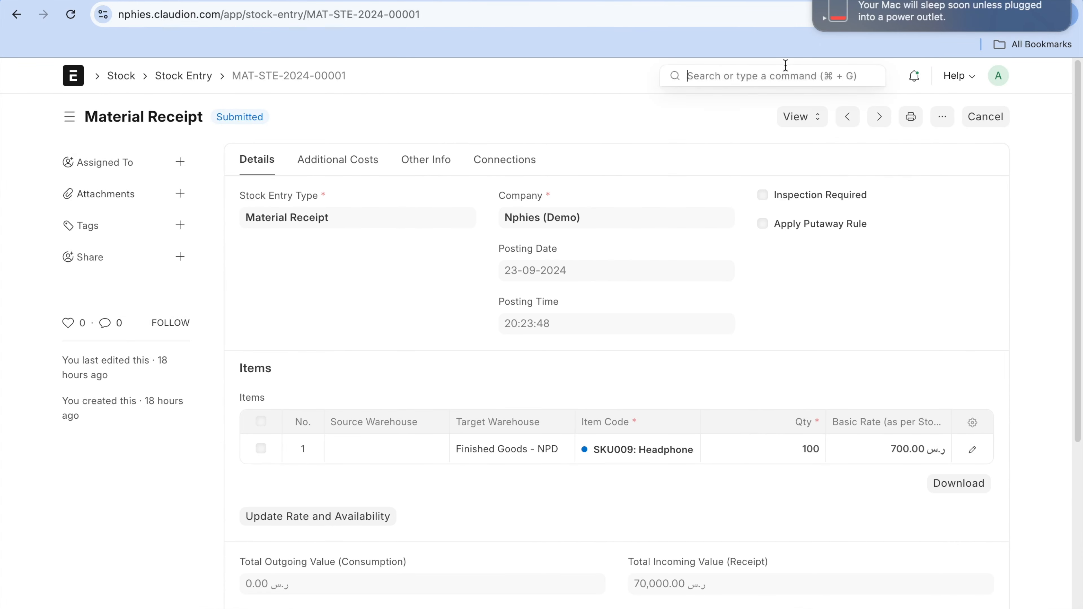
{"action": "type", "text": "asset re"}
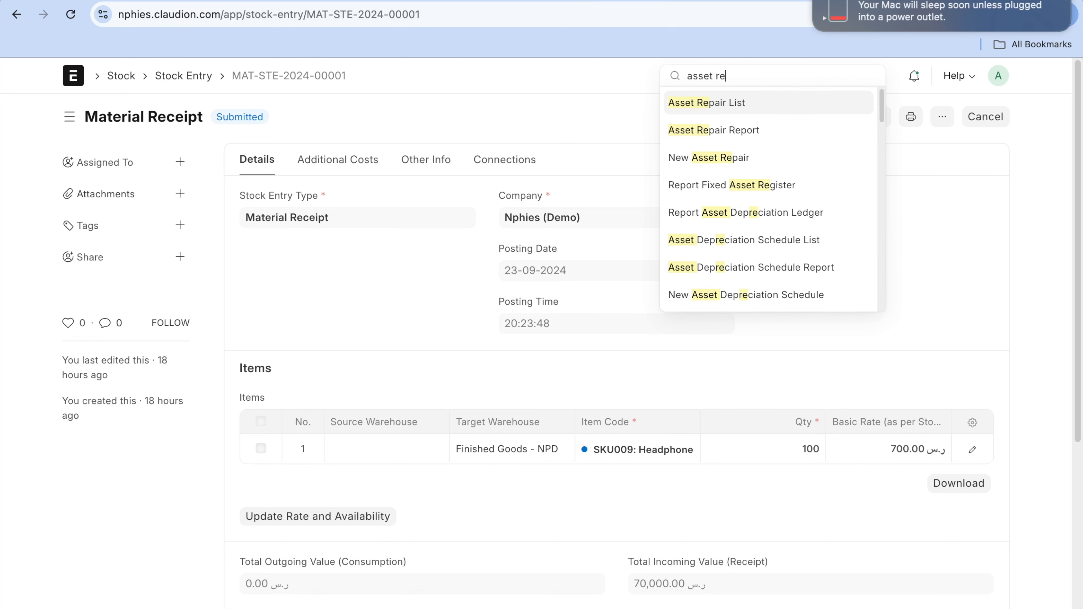
{"action": "type", "text": "g"}
{"action": "left_click", "coordinate": [756, 113]}
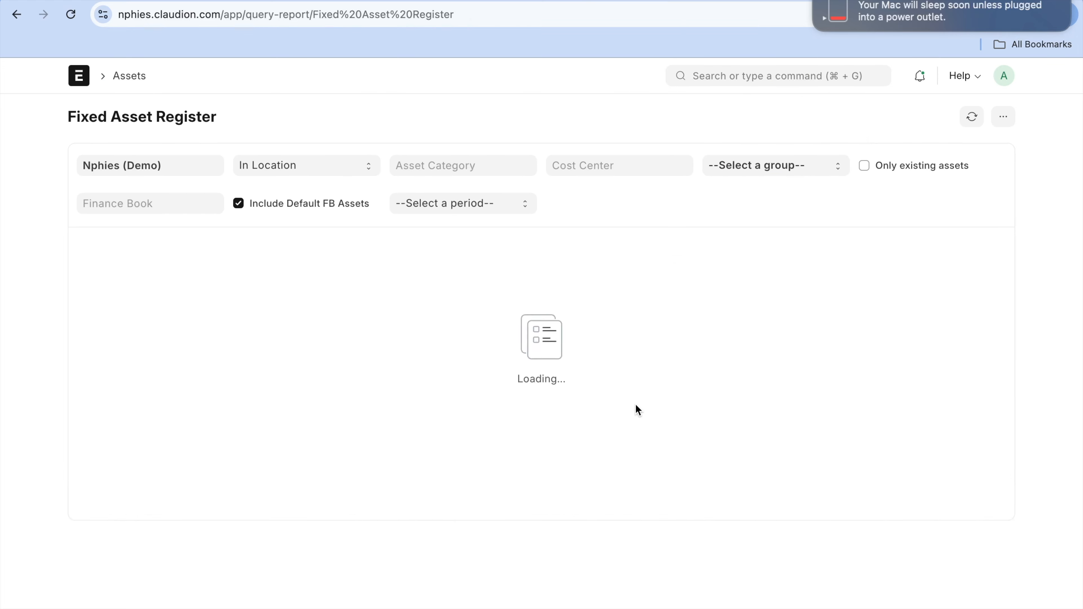
{"action": "scroll", "coordinate": [635, 404], "scroll_direction": "down", "scroll_amount": 3}
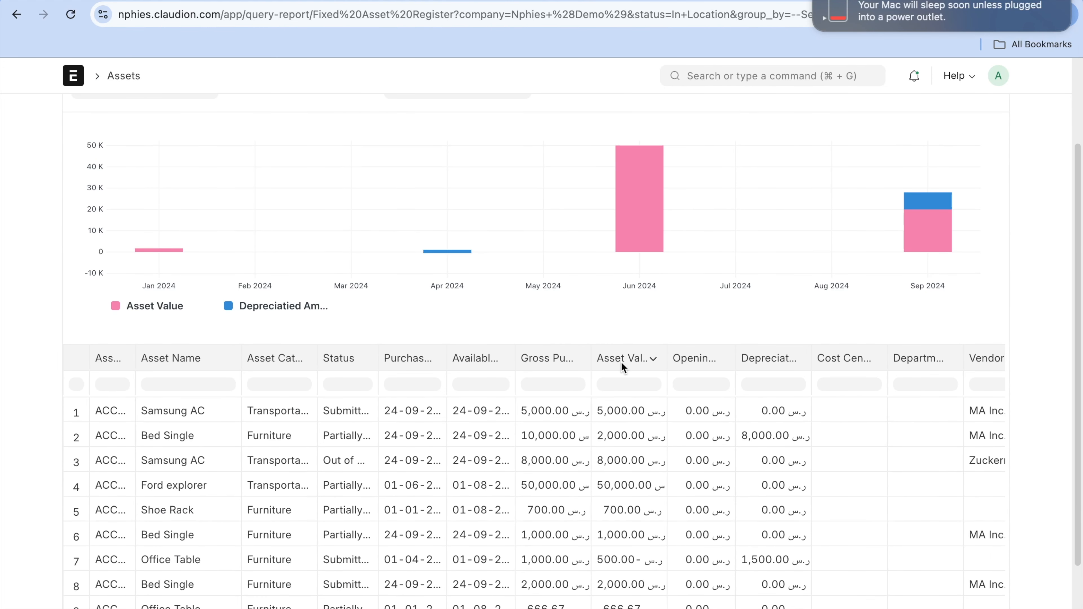
{"action": "scroll", "coordinate": [621, 361], "scroll_direction": "down", "scroll_amount": 1}
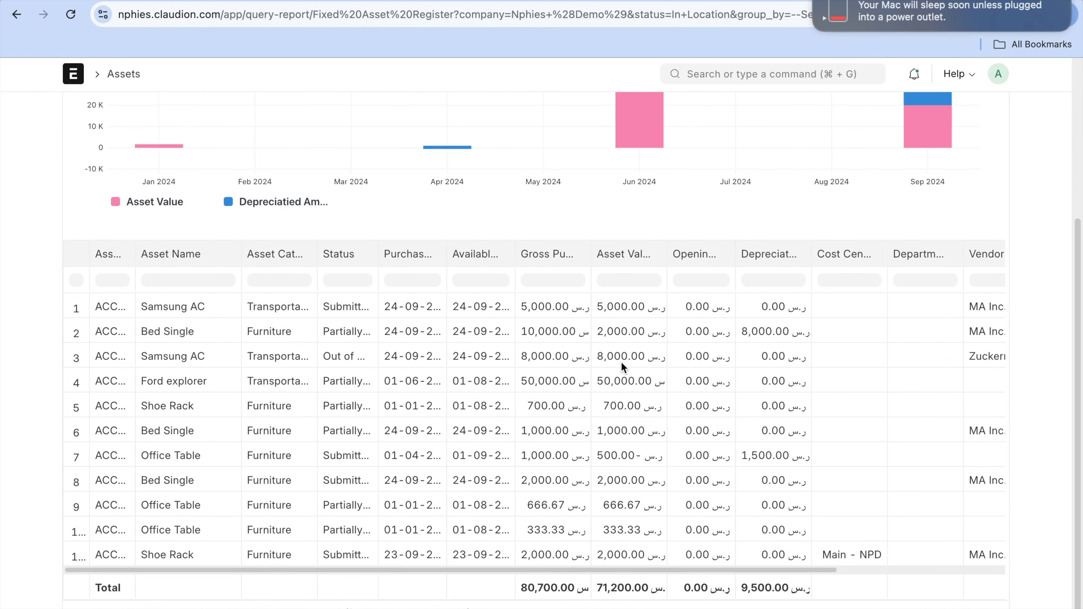
{"action": "scroll", "coordinate": [621, 361], "scroll_direction": "up", "scroll_amount": 5}
{"action": "scroll", "coordinate": [622, 367], "scroll_direction": "down", "scroll_amount": 1}
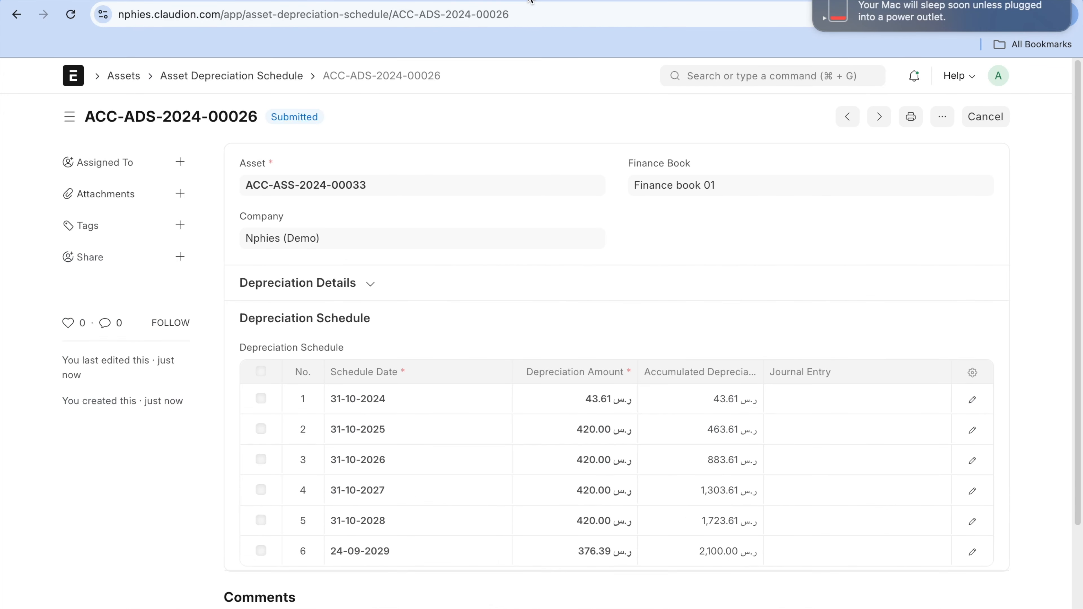
{"action": "scroll", "coordinate": [556, 428], "scroll_direction": "up", "scroll_amount": 2}
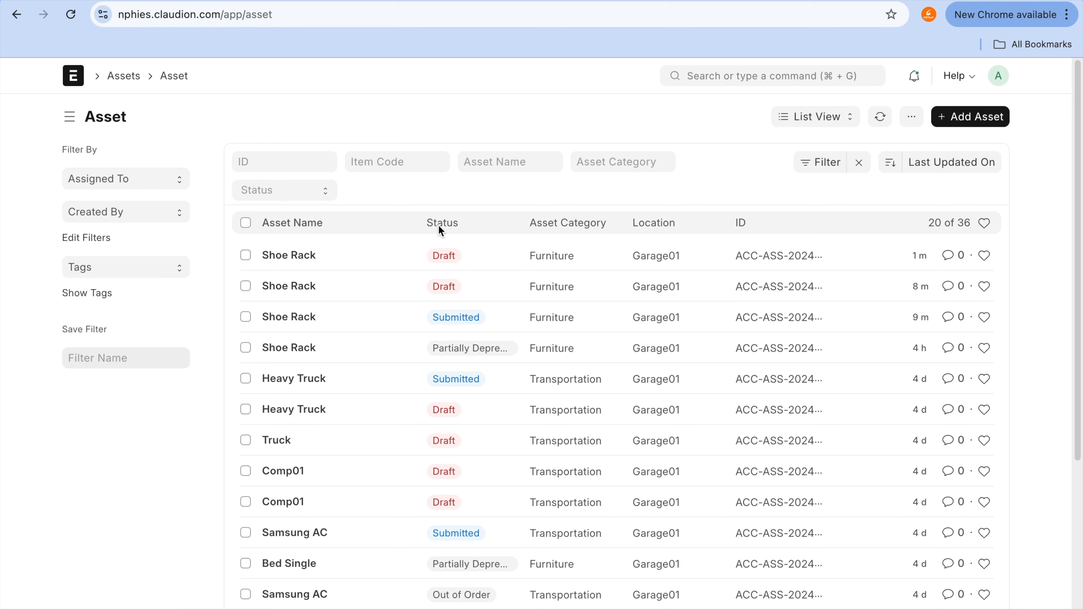
- Start a new asset for Nphies (Demo) with Shoe Rack as the item code
{"action": "left_click", "coordinate": [965, 116]}
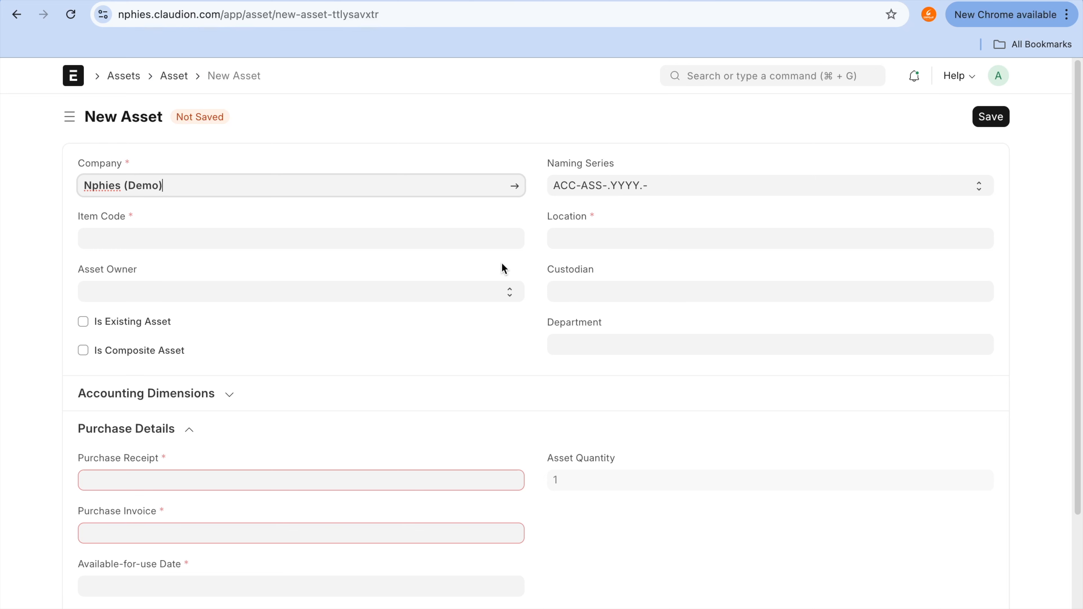
{"action": "mouse_move", "coordinate": [529, 1]}
{"action": "mouse_move", "coordinate": [452, 1]}
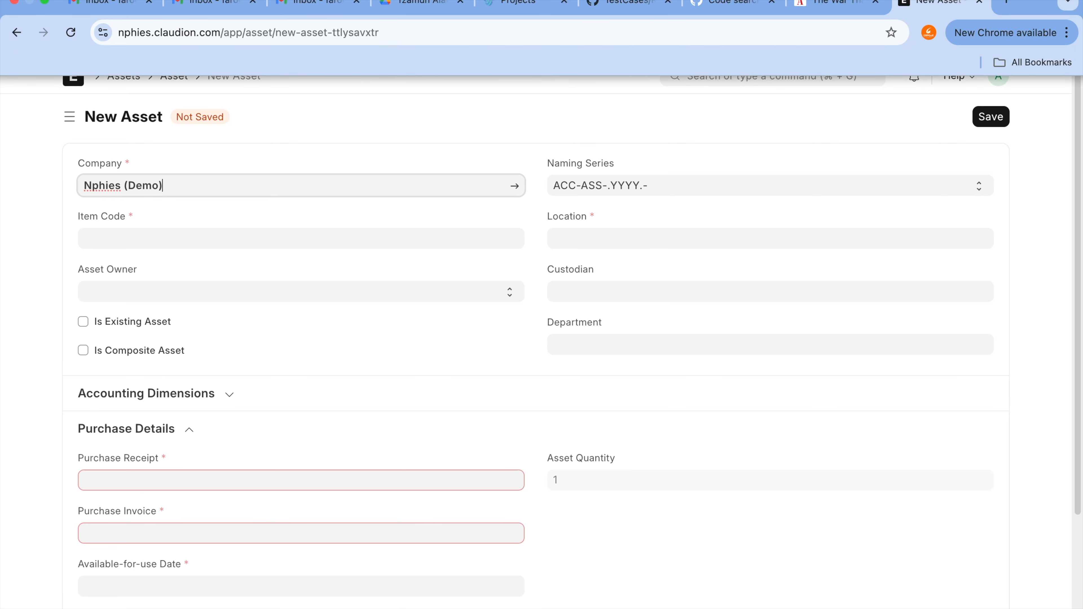
{"action": "left_click", "coordinate": [430, 238]}
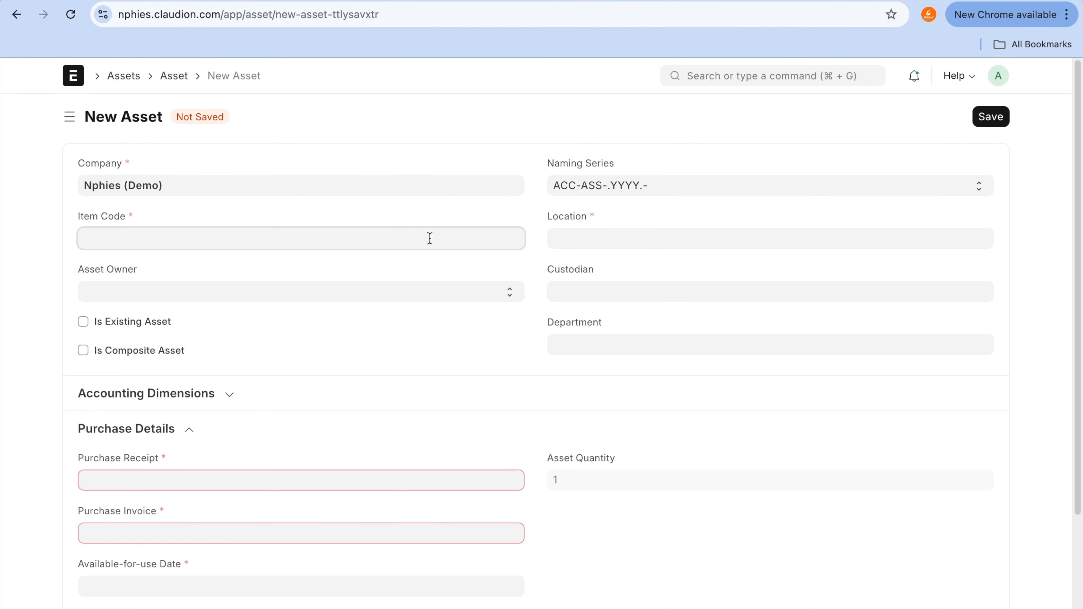
{"action": "type", "text": "sho"}
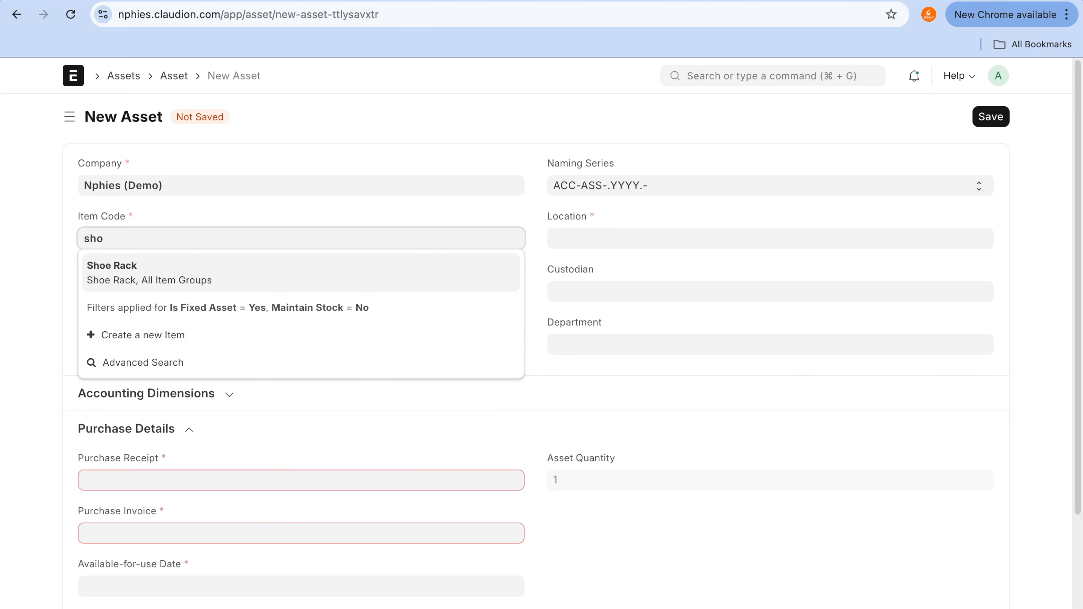
{"action": "left_click", "coordinate": [354, 290]}
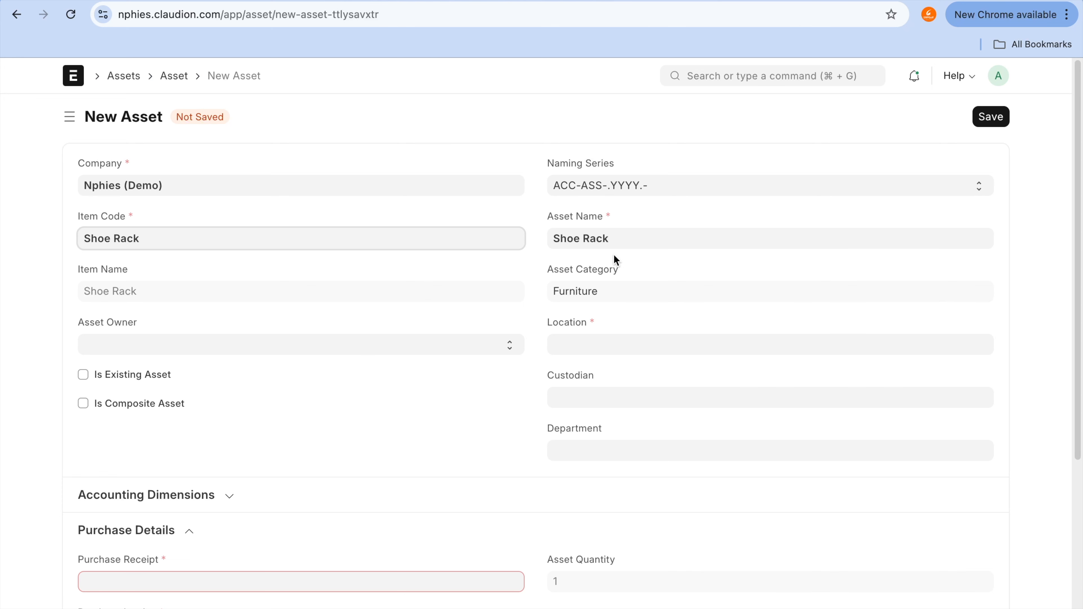
{"action": "left_click", "coordinate": [623, 235]}
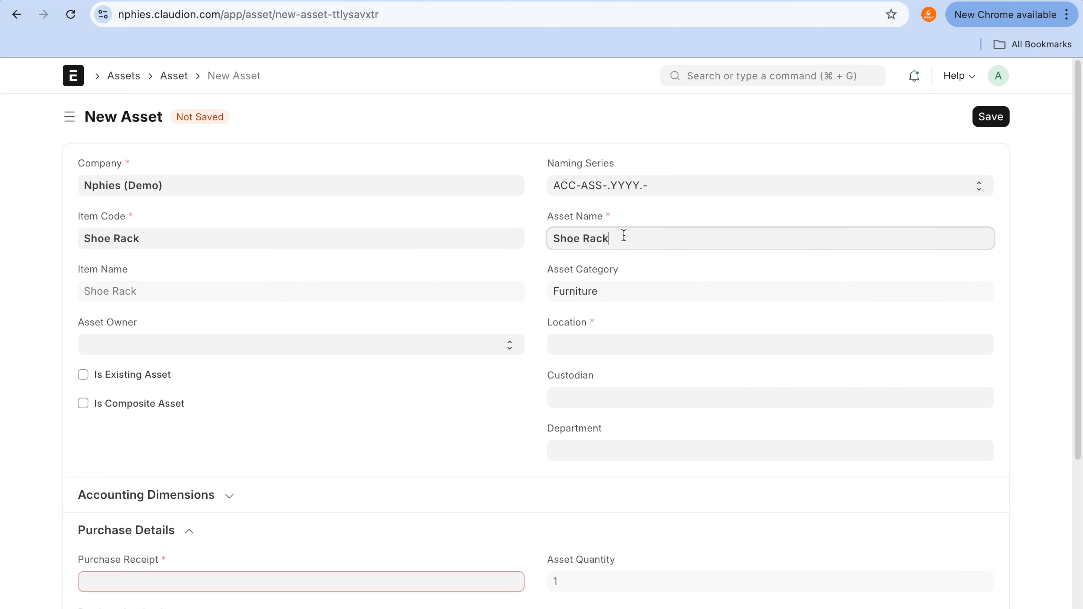
- Mark the Shoe Rack as an existing asset, available for use 28-09-2024, with gross purchase amount 2000 and purchase date 01-09-2024
{"action": "scroll", "coordinate": [416, 386], "scroll_direction": "down", "scroll_amount": 3}
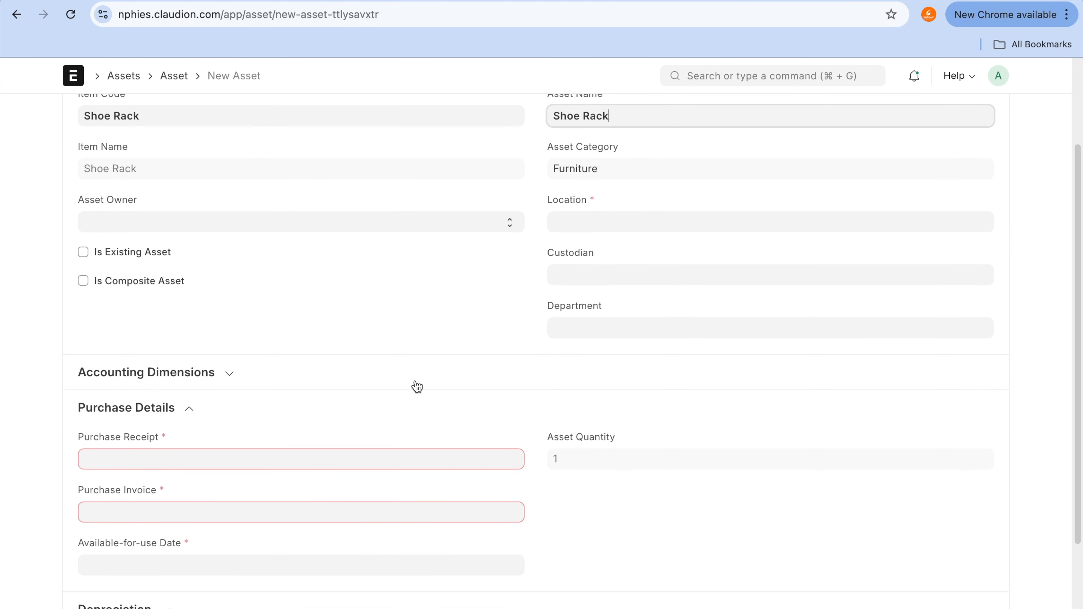
{"action": "left_click", "coordinate": [155, 247]}
{"action": "left_click", "coordinate": [180, 461]}
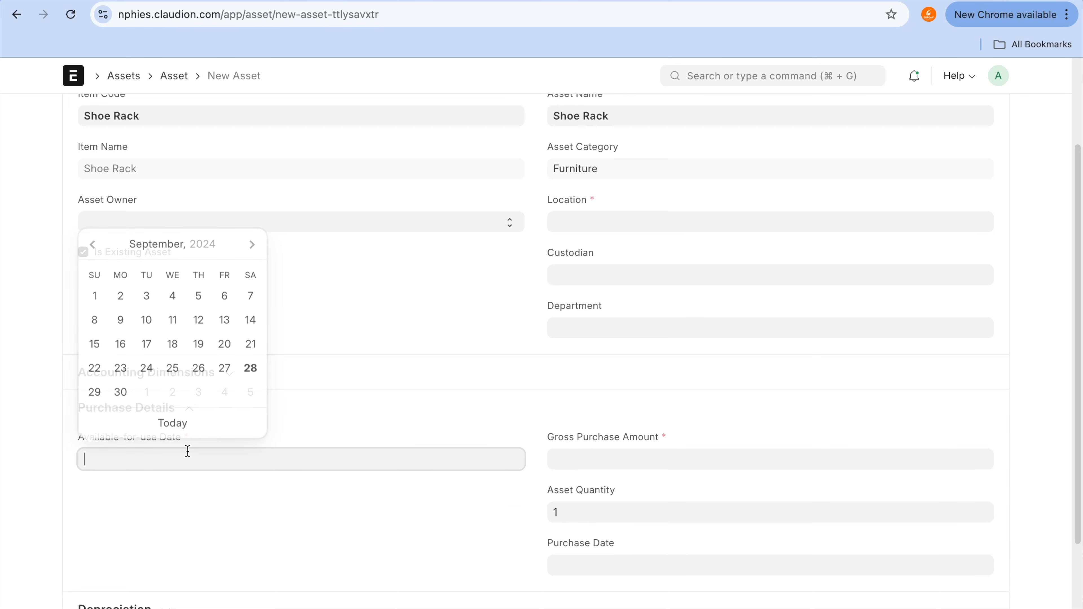
{"action": "left_click", "coordinate": [249, 368]}
{"action": "left_click", "coordinate": [625, 453]}
{"action": "type", "text": "2000"}
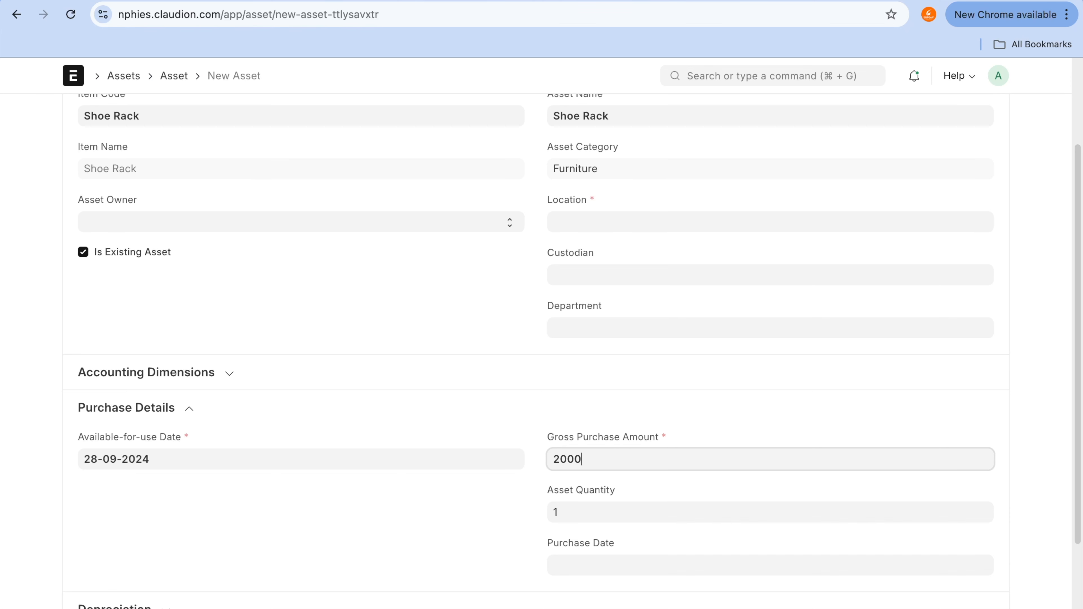
{"action": "scroll", "coordinate": [679, 529], "scroll_direction": "down", "scroll_amount": 2}
{"action": "left_click", "coordinate": [698, 495]}
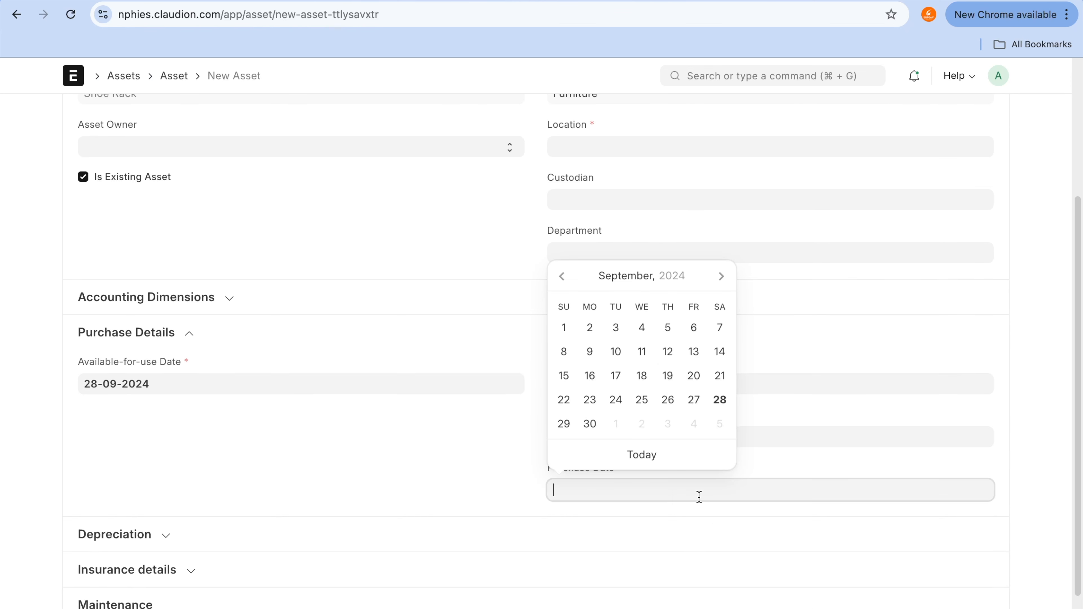
{"action": "left_click", "coordinate": [563, 327]}
{"action": "scroll", "coordinate": [588, 428], "scroll_direction": "down", "scroll_amount": 2}
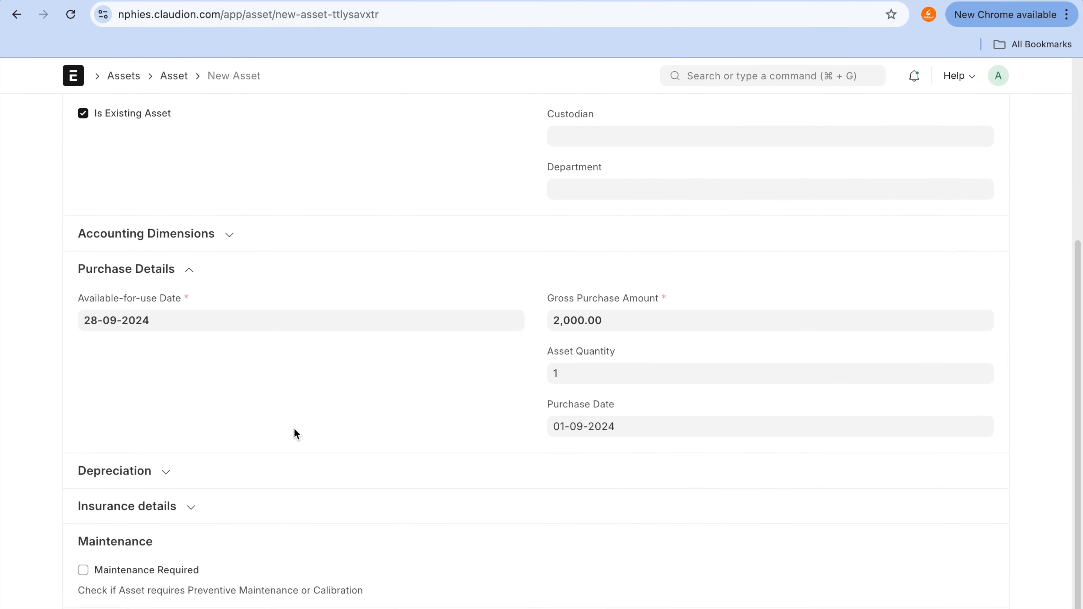
- Set the Shoe Rack asset's location to Garage01 and save the asset
{"action": "scroll", "coordinate": [294, 427], "scroll_direction": "up", "scroll_amount": 6}
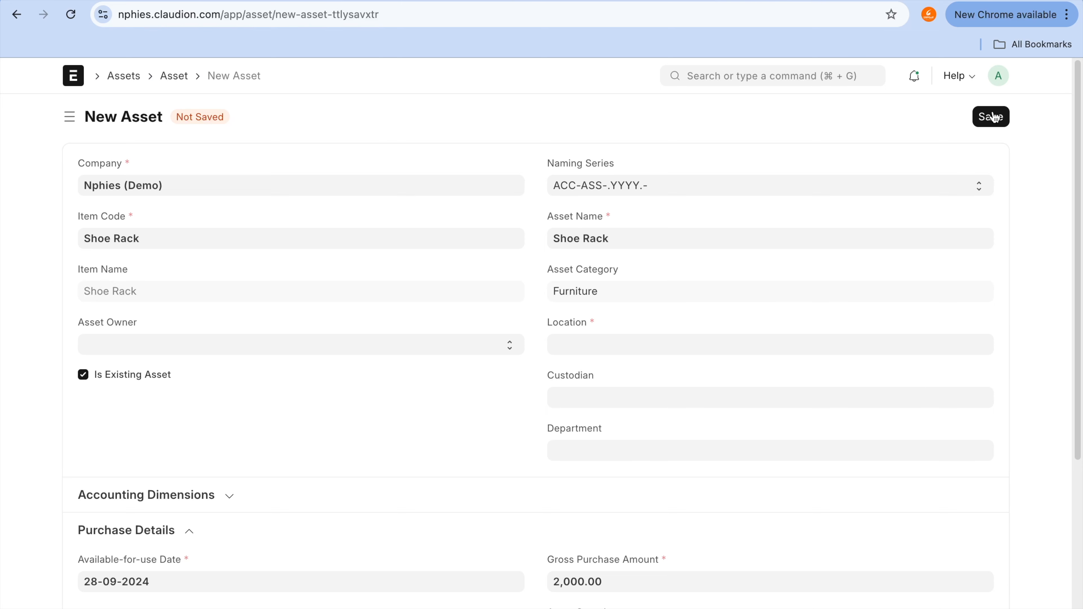
{"action": "left_click", "coordinate": [992, 116]}
{"action": "left_click", "coordinate": [742, 99]}
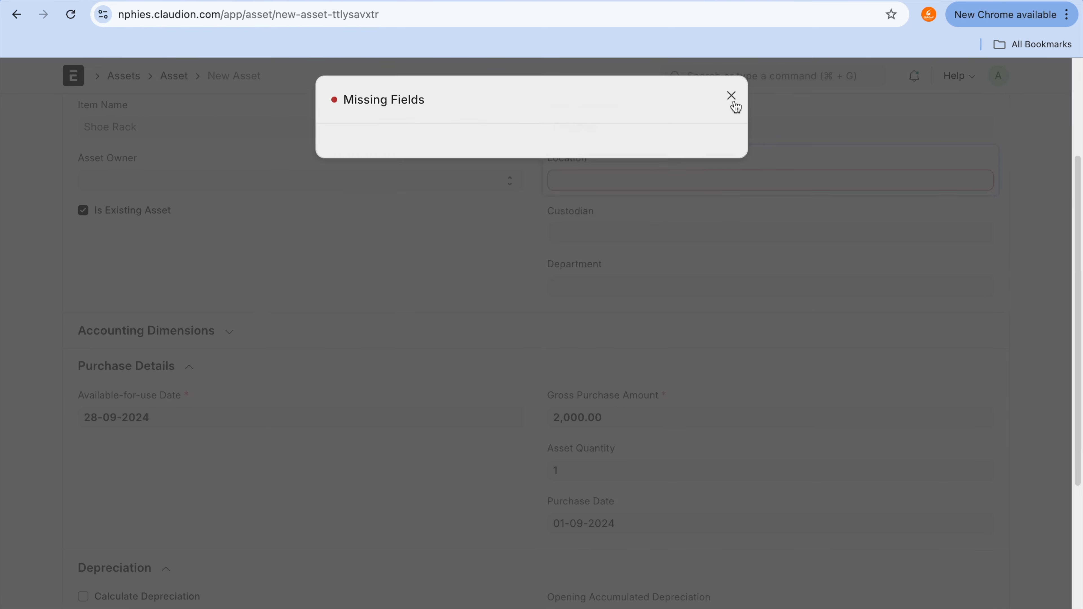
{"action": "left_click", "coordinate": [688, 181]}
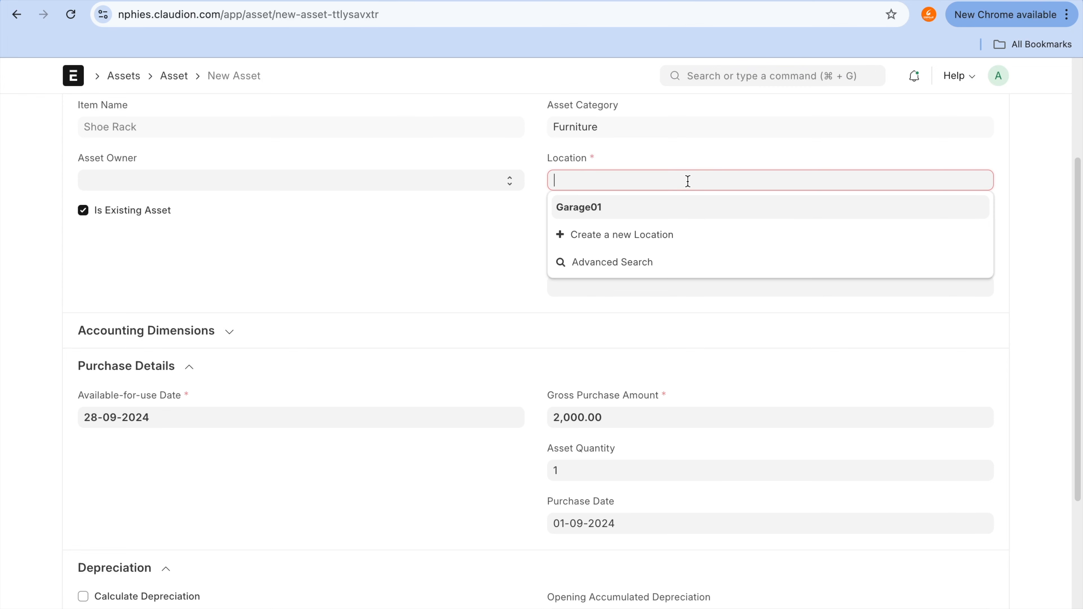
{"action": "left_click", "coordinate": [679, 209]}
{"action": "scroll", "coordinate": [679, 209], "scroll_direction": "up", "scroll_amount": 5}
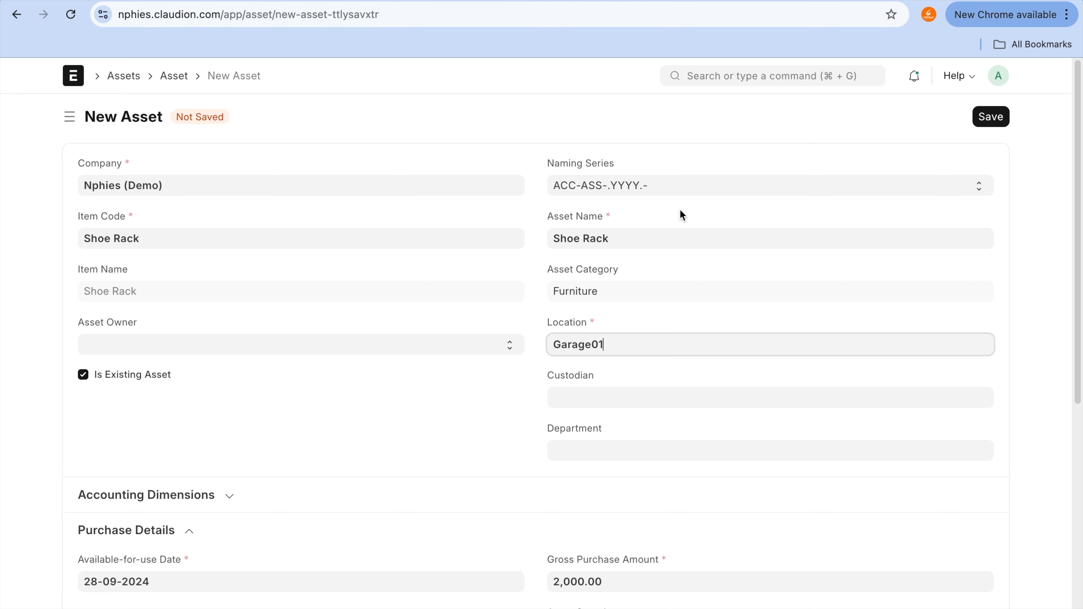
{"action": "left_click", "coordinate": [991, 122]}
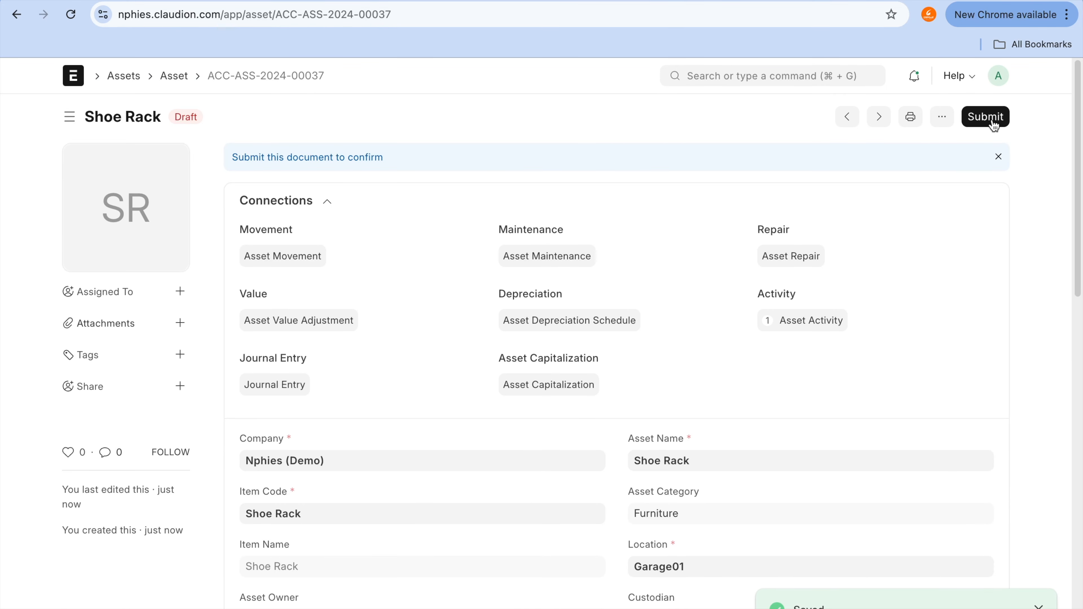
- Duplicate the saved Shoe Rack asset and enable depreciation calculation on the copy
{"action": "left_click", "coordinate": [942, 117]}
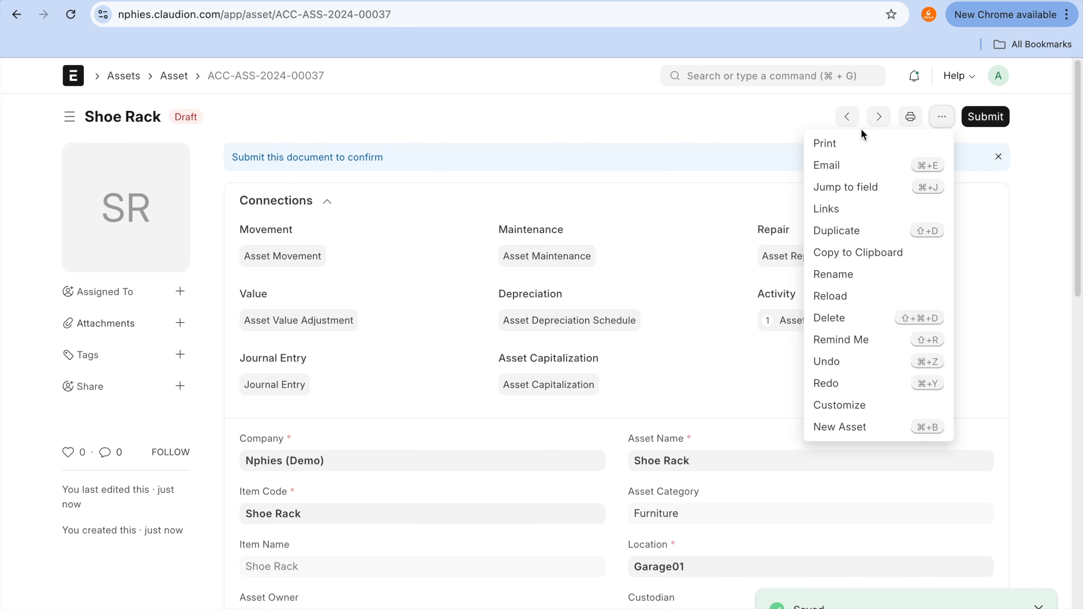
{"action": "left_click", "coordinate": [829, 231]}
{"action": "scroll", "coordinate": [769, 337], "scroll_direction": "down", "scroll_amount": 10}
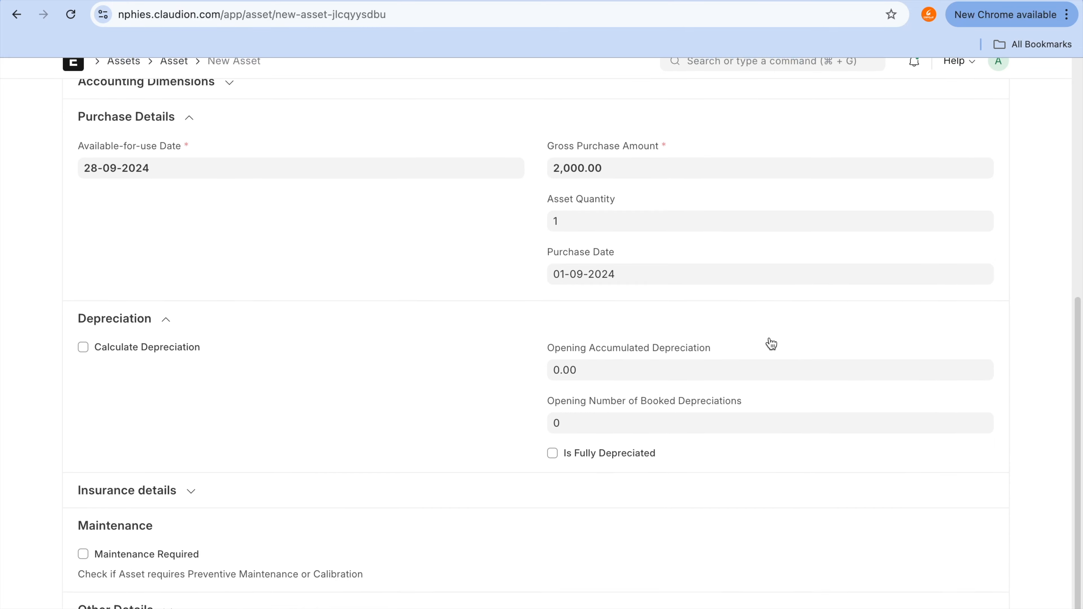
{"action": "left_click", "coordinate": [156, 364]}
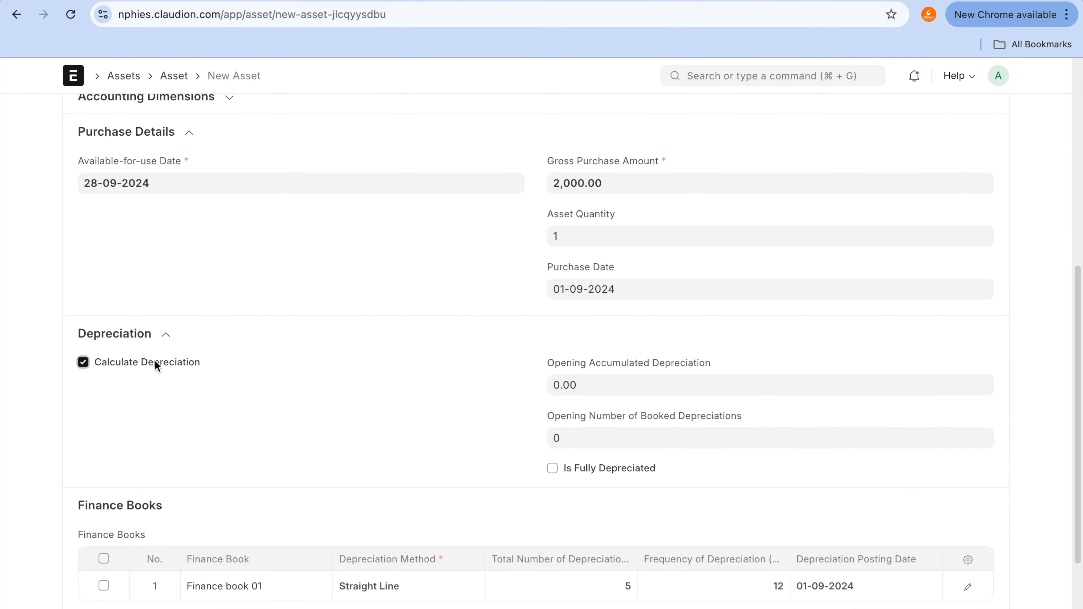
{"action": "scroll", "coordinate": [336, 545], "scroll_direction": "down", "scroll_amount": 4}
{"action": "scroll", "coordinate": [575, 459], "scroll_direction": "up", "scroll_amount": 10}
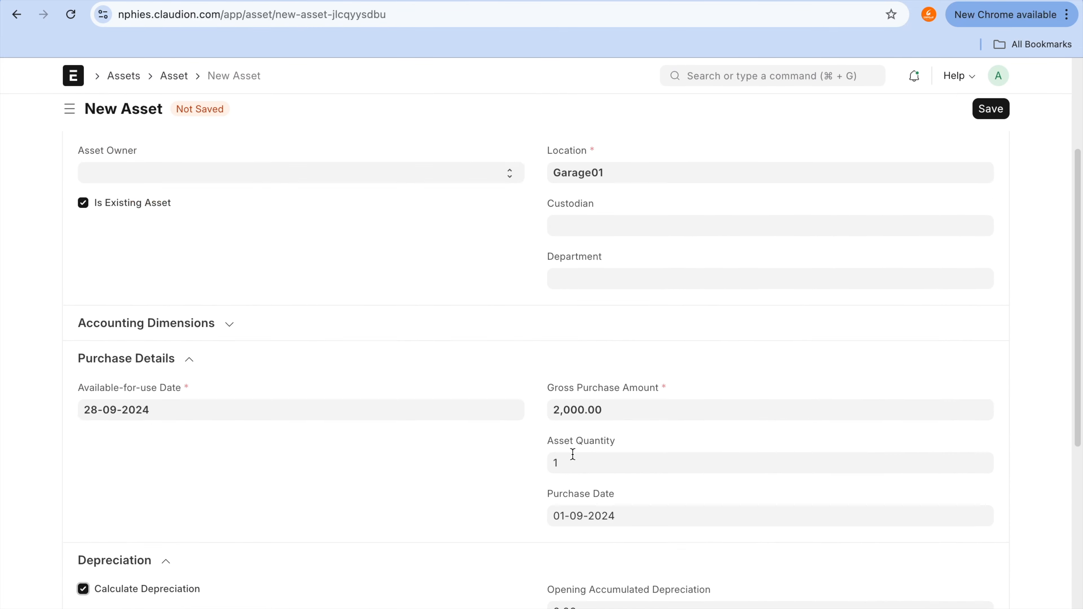
{"action": "scroll", "coordinate": [572, 454], "scroll_direction": "down", "scroll_amount": 10}
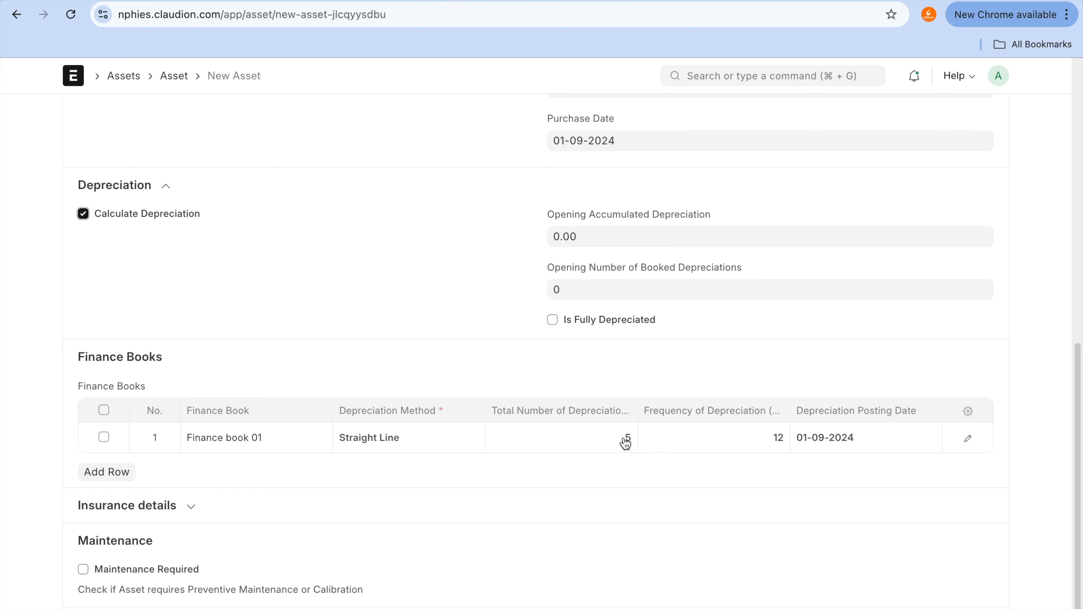
{"action": "left_click", "coordinate": [626, 401]}
{"action": "left_click_drag", "start_coordinate": [609, 415], "coordinate": [624, 416]}
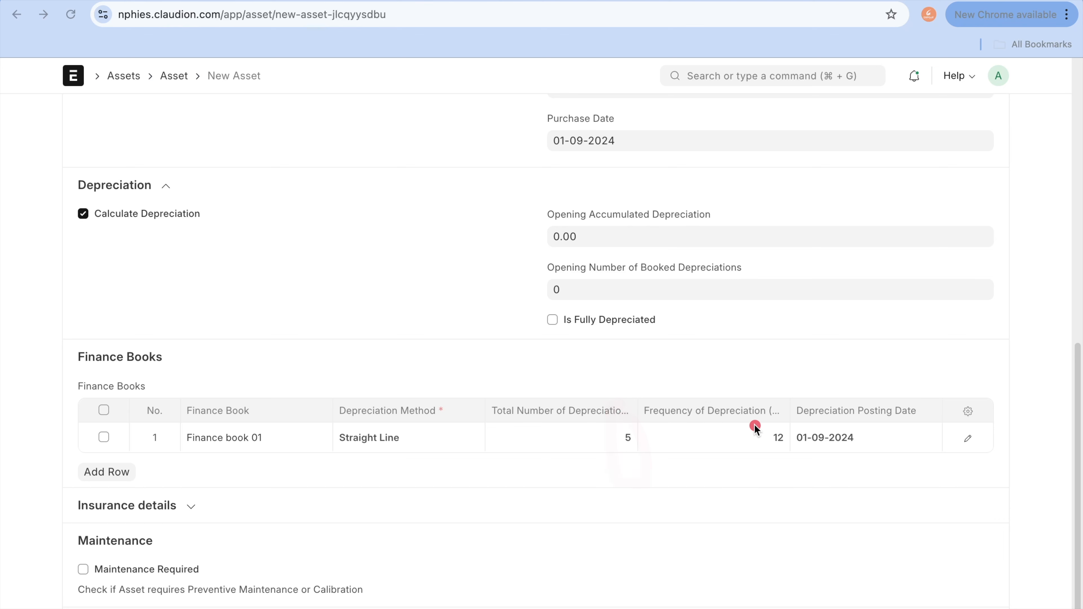
{"action": "left_click_drag", "start_coordinate": [754, 424], "coordinate": [807, 407]}
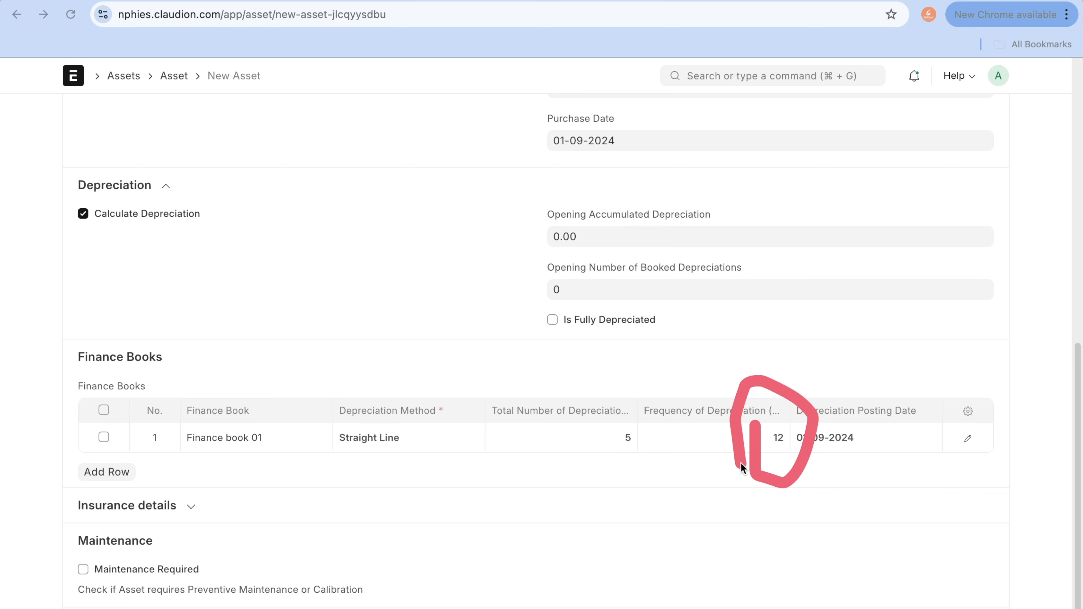
{"action": "left_click", "coordinate": [806, 469]}
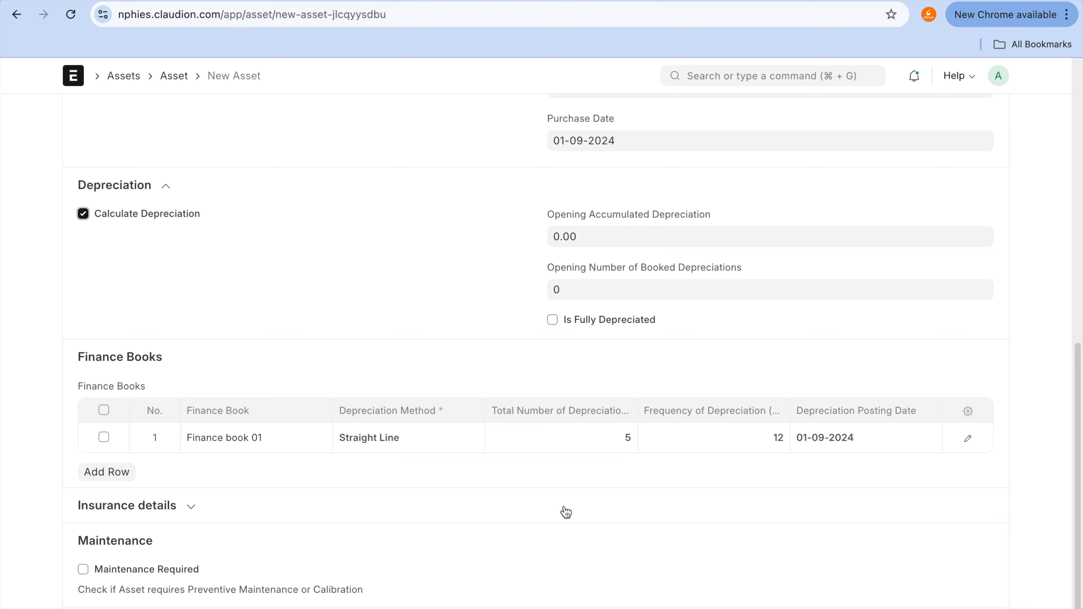
- Set the Finance book 01 row's total number of depreciations to 60 and its frequency to 1 month
{"action": "left_click", "coordinate": [599, 434]}
{"action": "type", "text": "60"}
{"action": "key", "text": "Tab"}
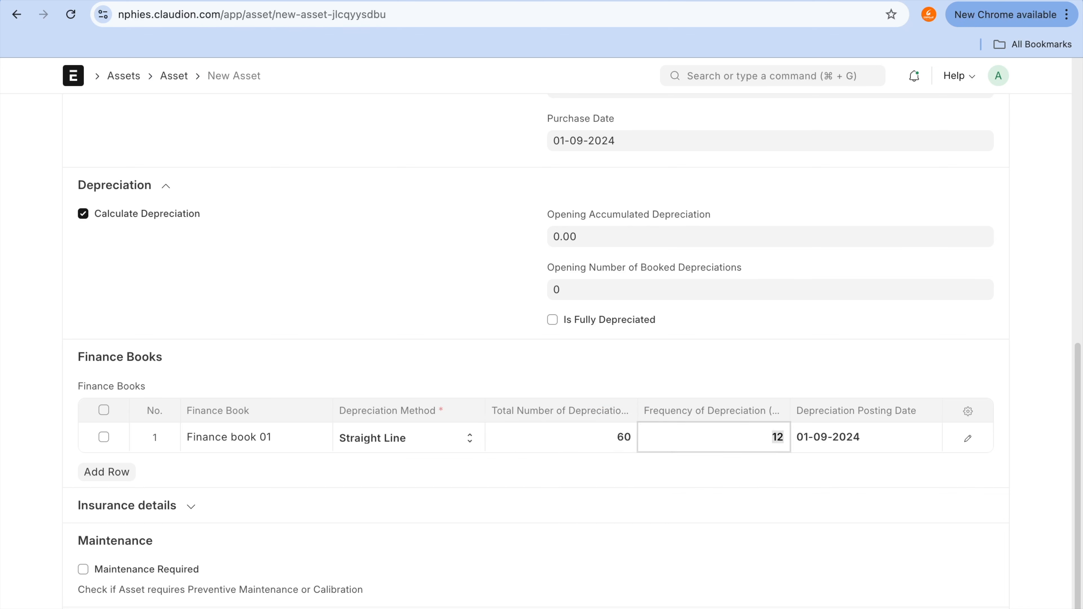
{"action": "type", "text": "1"}
{"action": "left_click", "coordinate": [654, 576]}
{"action": "left_click", "coordinate": [652, 425]}
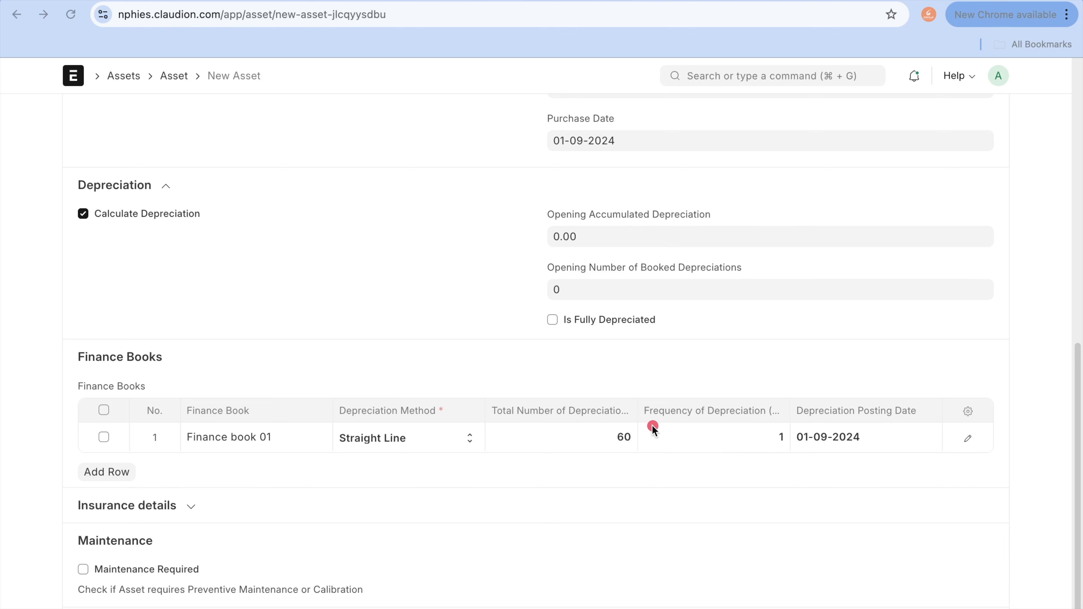
{"action": "mouse_move", "coordinate": [629, 400]}
{"action": "left_mouse_down"}
{"action": "mouse_move", "coordinate": [610, 489]}
{"action": "mouse_move", "coordinate": [632, 394]}
{"action": "left_mouse_up"}
{"action": "mouse_move", "coordinate": [775, 402]}
{"action": "left_mouse_down"}
{"action": "mouse_move", "coordinate": [769, 478]}
{"action": "mouse_move", "coordinate": [770, 386]}
{"action": "left_mouse_up"}
- Try to save the duplicated Shoe Rack asset with the default depreciation posting date
{"action": "scroll", "coordinate": [769, 385], "scroll_direction": "up", "scroll_amount": 3}
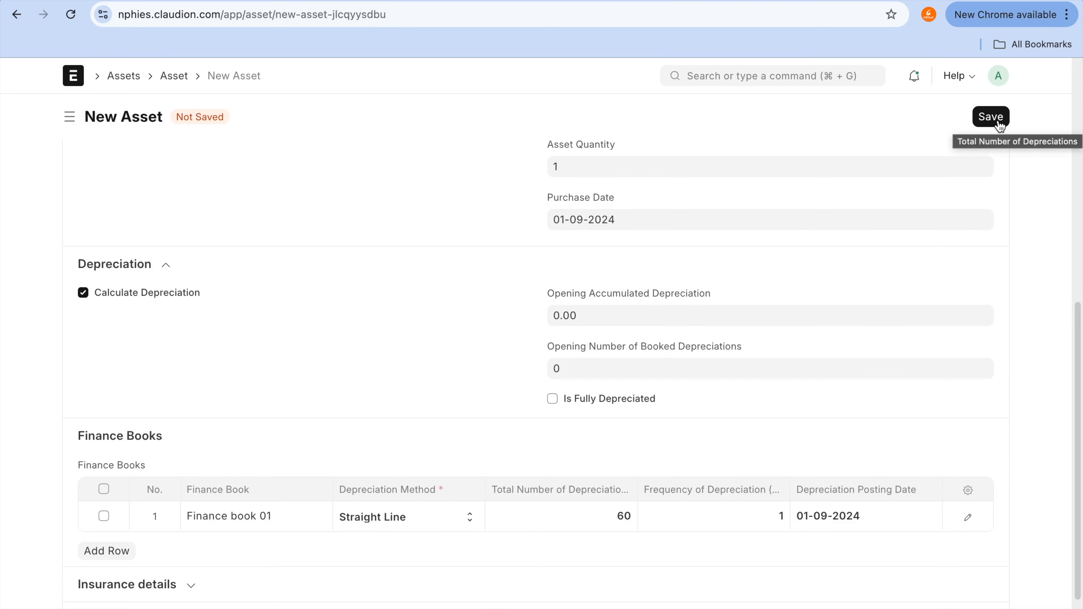
{"action": "left_click", "coordinate": [998, 123]}
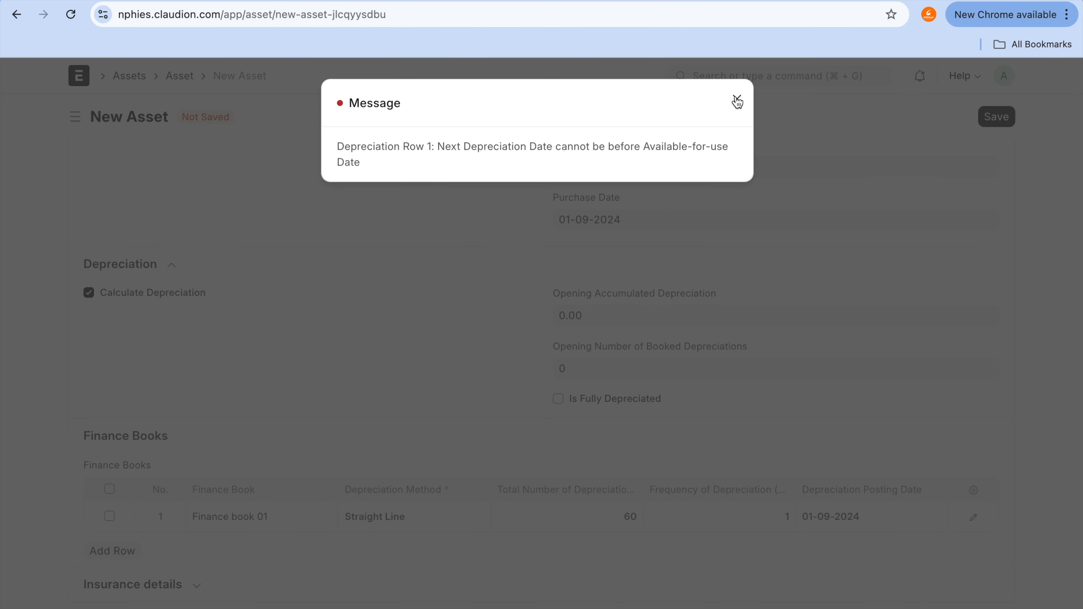
{"action": "left_click", "coordinate": [737, 101]}
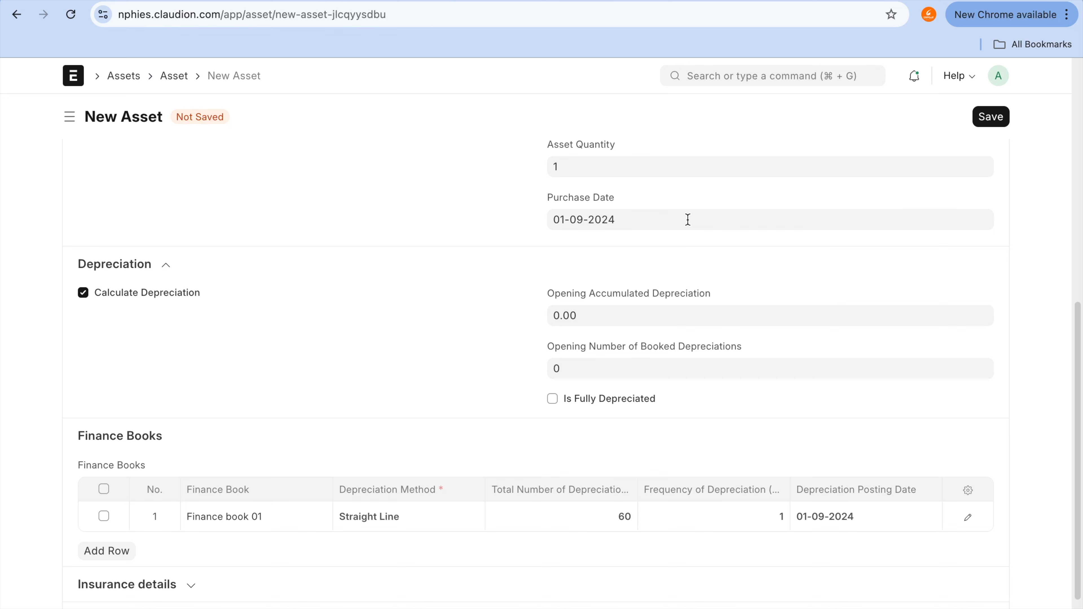
- Change the duplicated Shoe Rack asset's purchase date to 01-08-2024
{"action": "scroll", "coordinate": [687, 219], "scroll_direction": "up", "scroll_amount": 4}
{"action": "left_click", "coordinate": [662, 382]}
{"action": "left_click", "coordinate": [568, 165]}
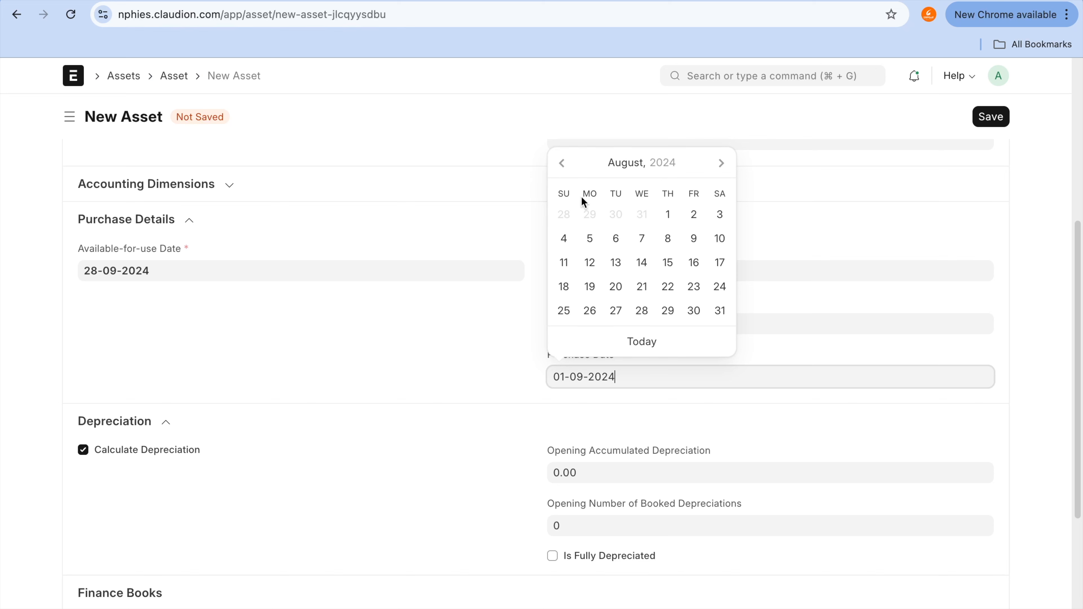
{"action": "left_click", "coordinate": [668, 215]}
{"action": "scroll", "coordinate": [669, 554], "scroll_direction": "down", "scroll_amount": 5}
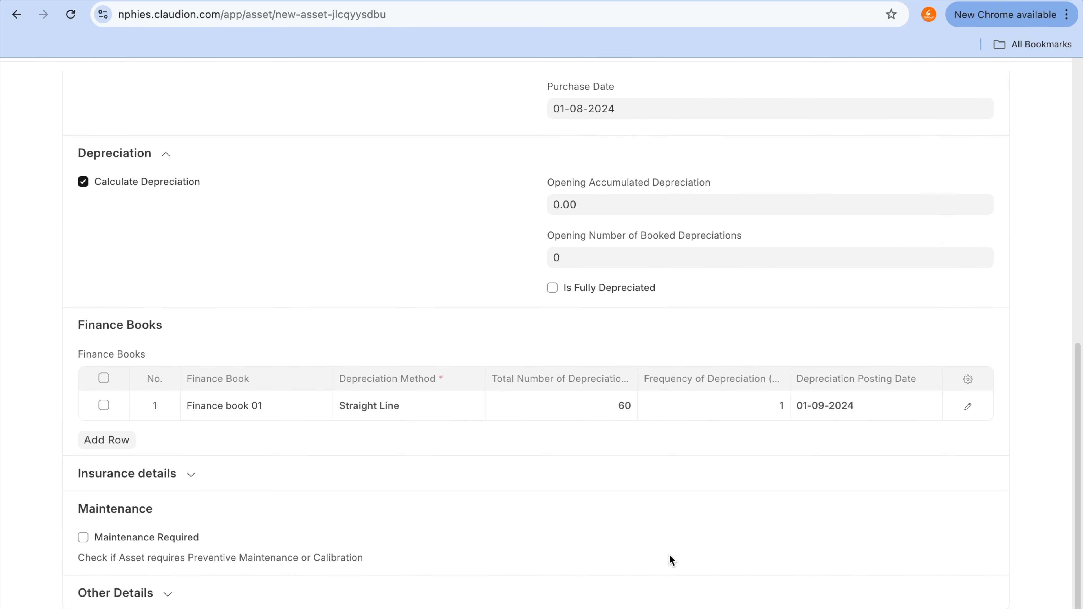
- Set the Finance book 01 row's depreciation posting date to 31-10-2024 and save the duplicated Shoe Rack asset
{"action": "left_click", "coordinate": [894, 435]}
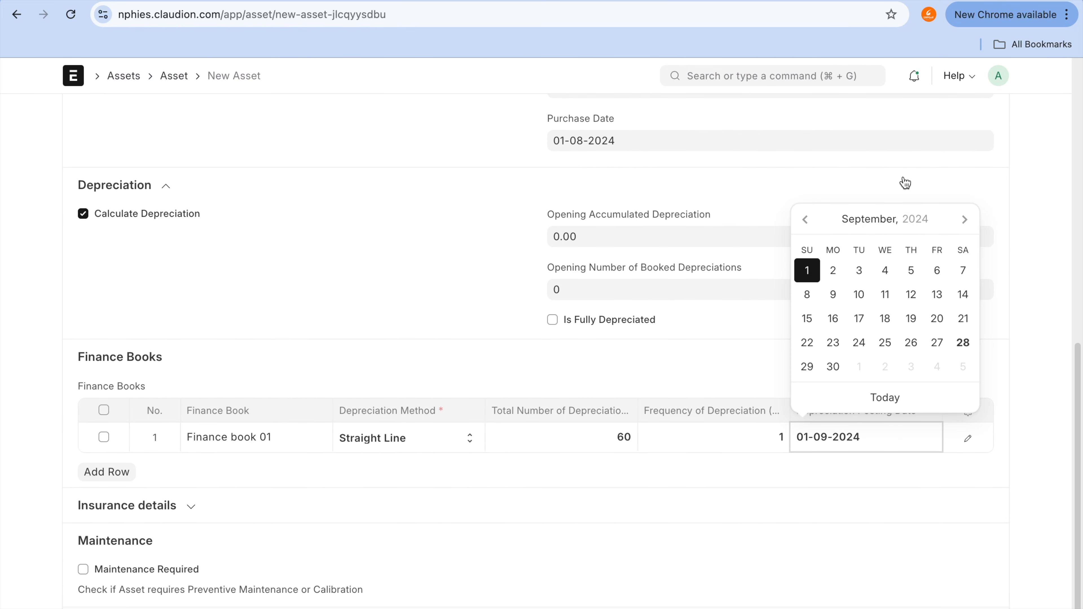
{"action": "left_click", "coordinate": [967, 229]}
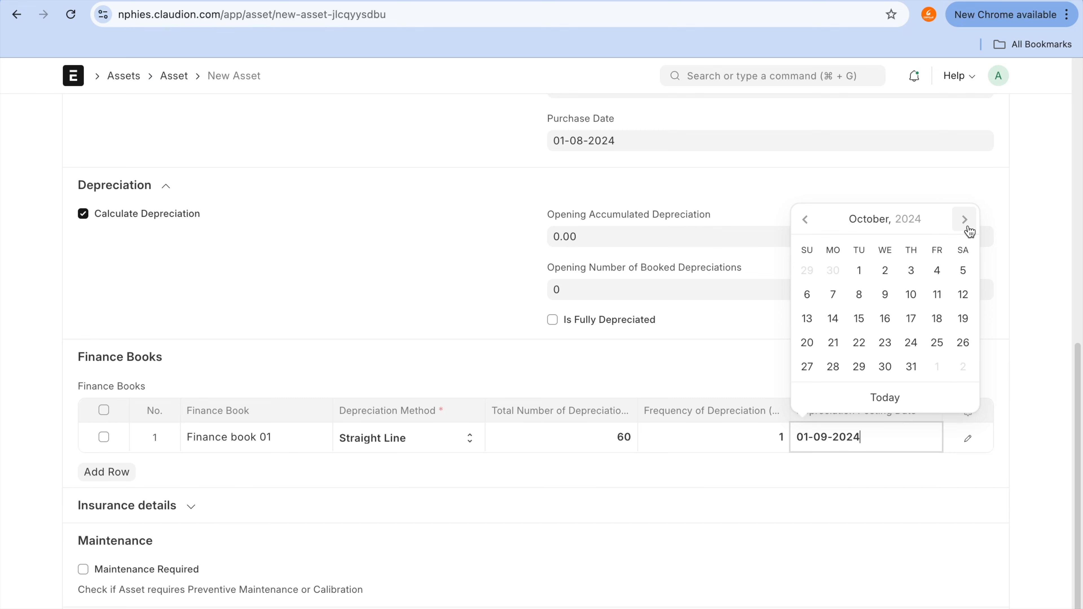
{"action": "left_click", "coordinate": [910, 367]}
{"action": "scroll", "coordinate": [913, 342], "scroll_direction": "up", "scroll_amount": 3}
{"action": "left_click", "coordinate": [997, 115]}
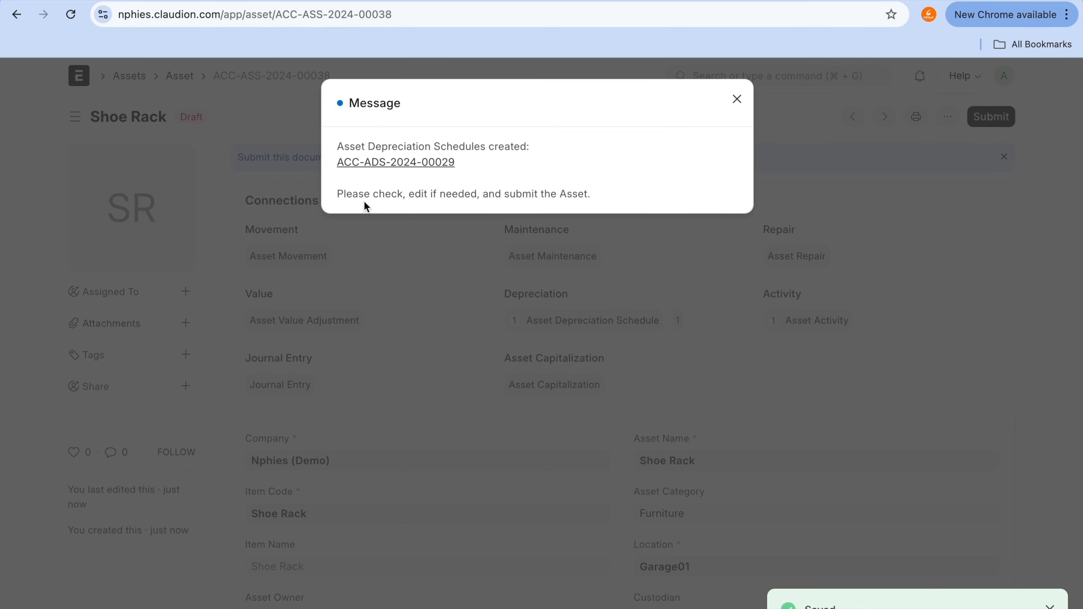
- Open the Shoe Rack's generated depreciation schedule and check the monthly rows through the last one on the second page
{"action": "left_click", "coordinate": [421, 164]}
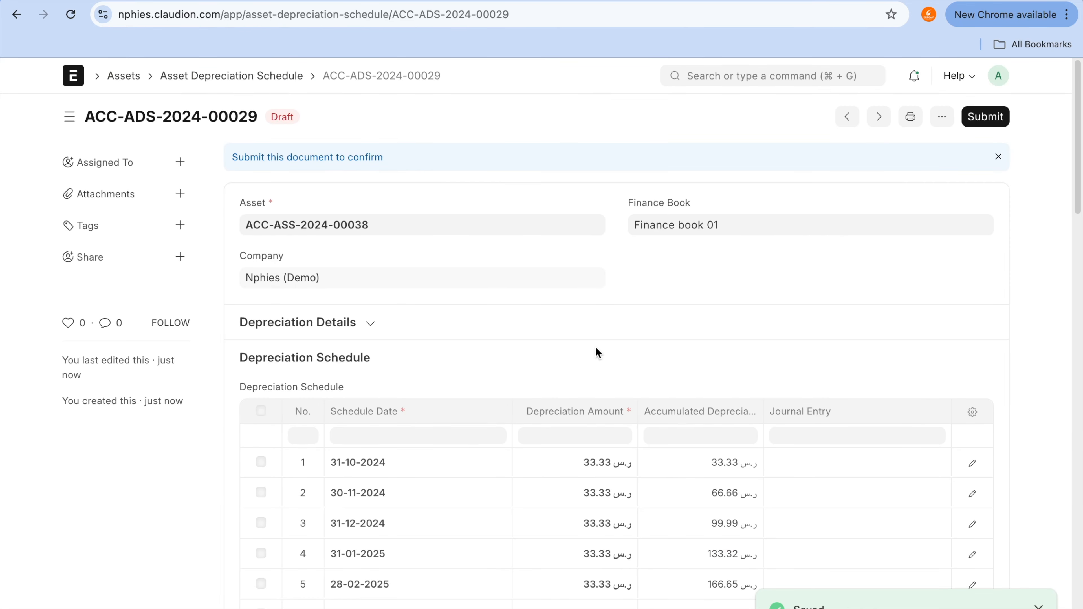
{"action": "scroll", "coordinate": [597, 351], "scroll_direction": "down", "scroll_amount": 5}
{"action": "scroll", "coordinate": [421, 271], "scroll_direction": "up", "scroll_amount": 1}
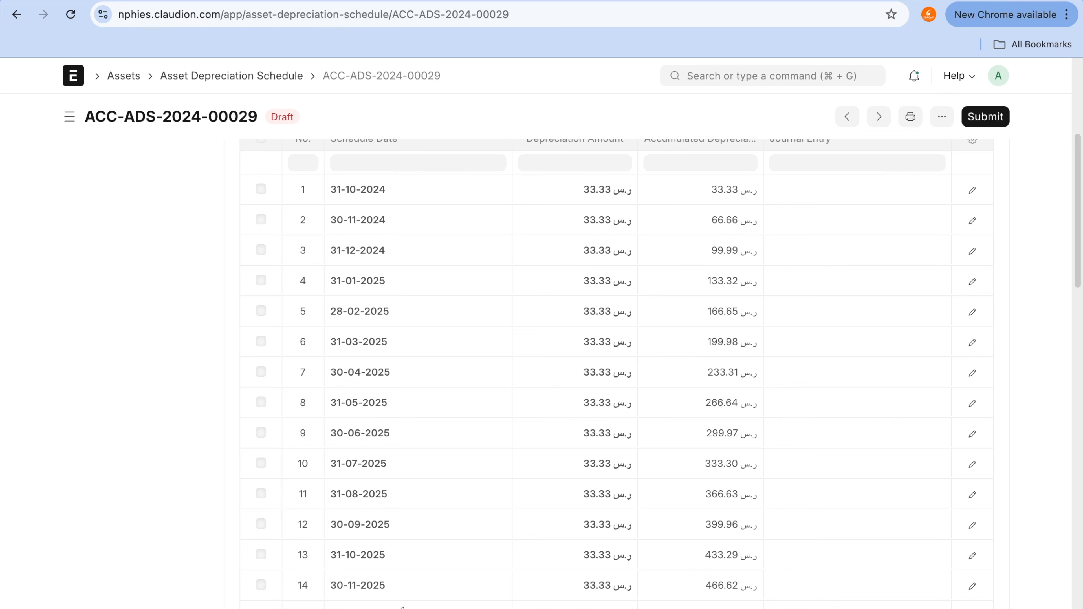
{"action": "scroll", "coordinate": [472, 438], "scroll_direction": "up", "scroll_amount": 3}
{"action": "scroll", "coordinate": [472, 437], "scroll_direction": "down", "scroll_amount": 20}
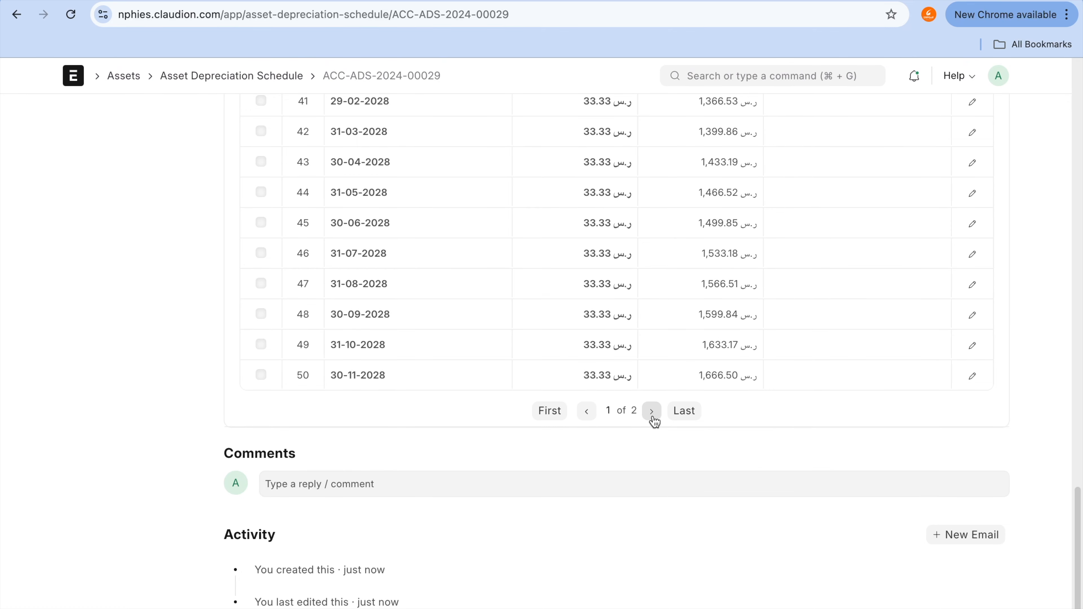
{"action": "left_click", "coordinate": [651, 414]}
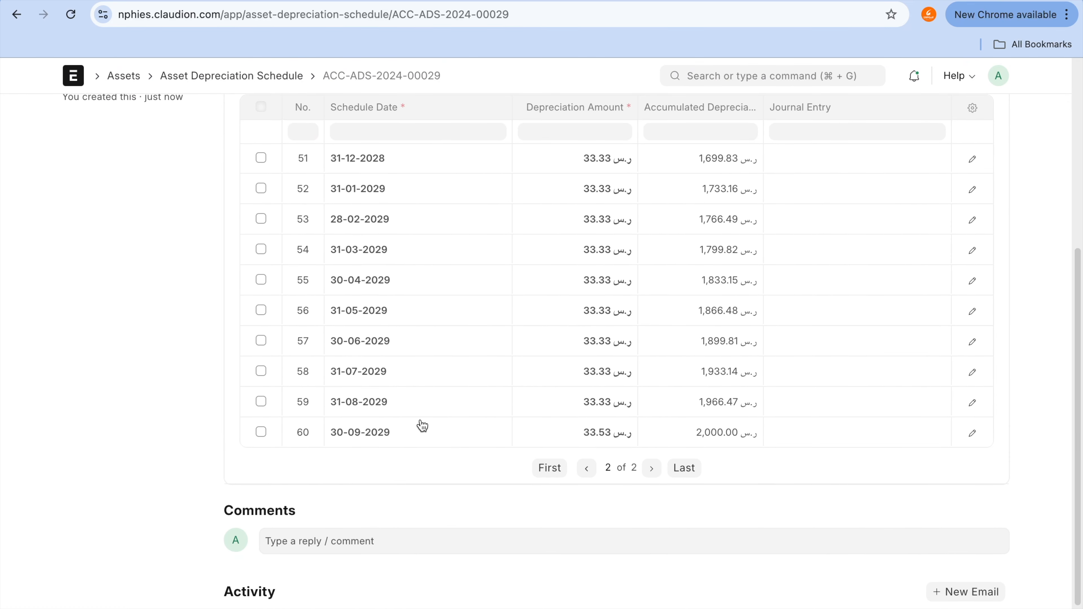
{"action": "mouse_move", "coordinate": [422, 420]}
{"action": "left_mouse_down"}
{"action": "mouse_move", "coordinate": [292, 393]}
{"action": "mouse_move", "coordinate": [380, 483]}
{"action": "left_mouse_up"}
{"action": "left_click", "coordinate": [398, 481]}
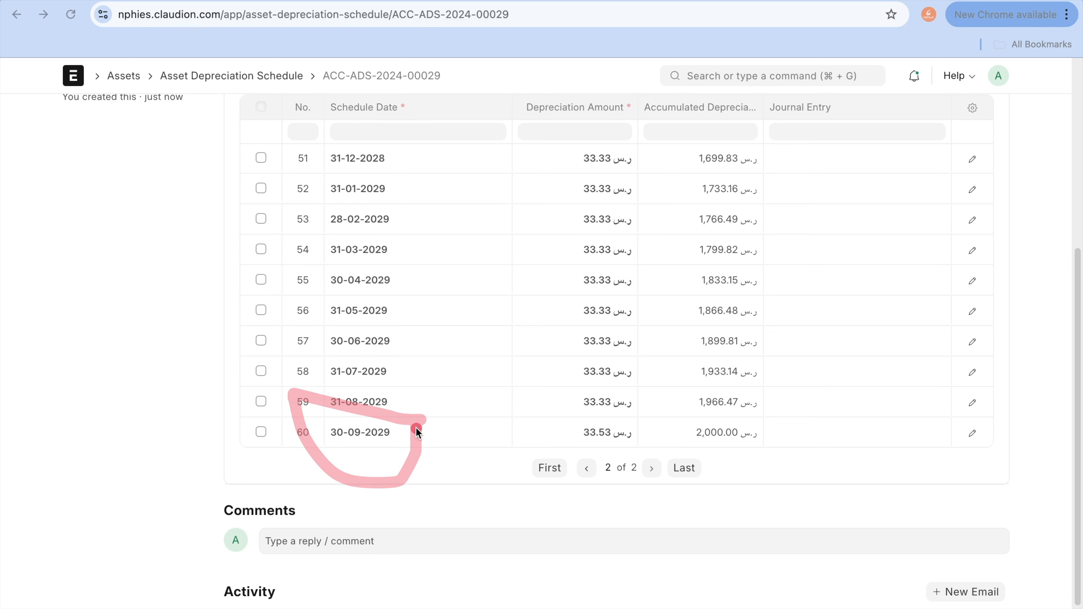
{"action": "scroll", "coordinate": [418, 433], "scroll_direction": "up", "scroll_amount": 7}
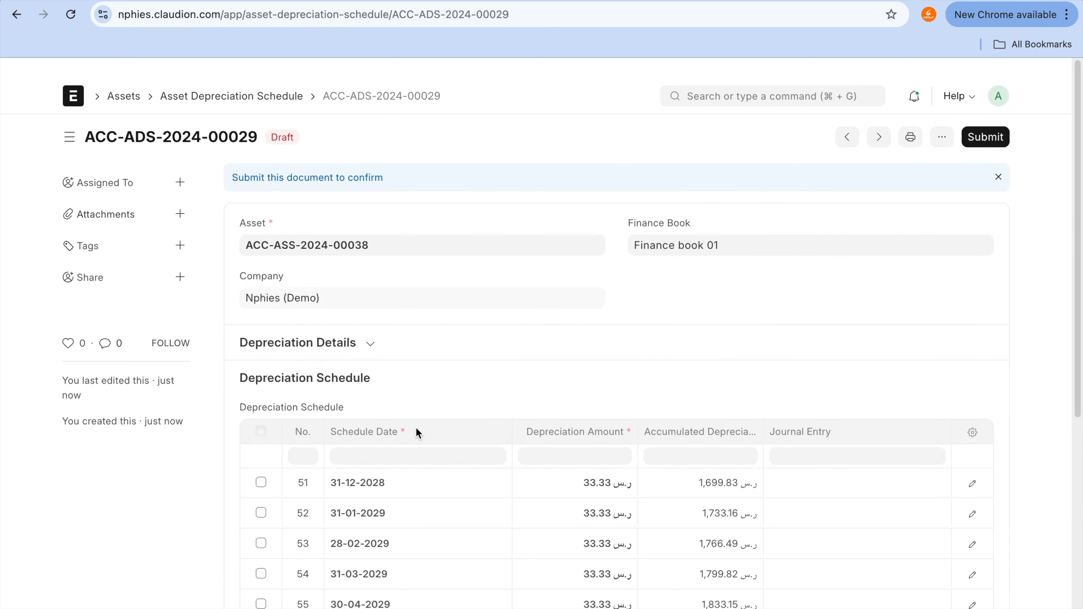